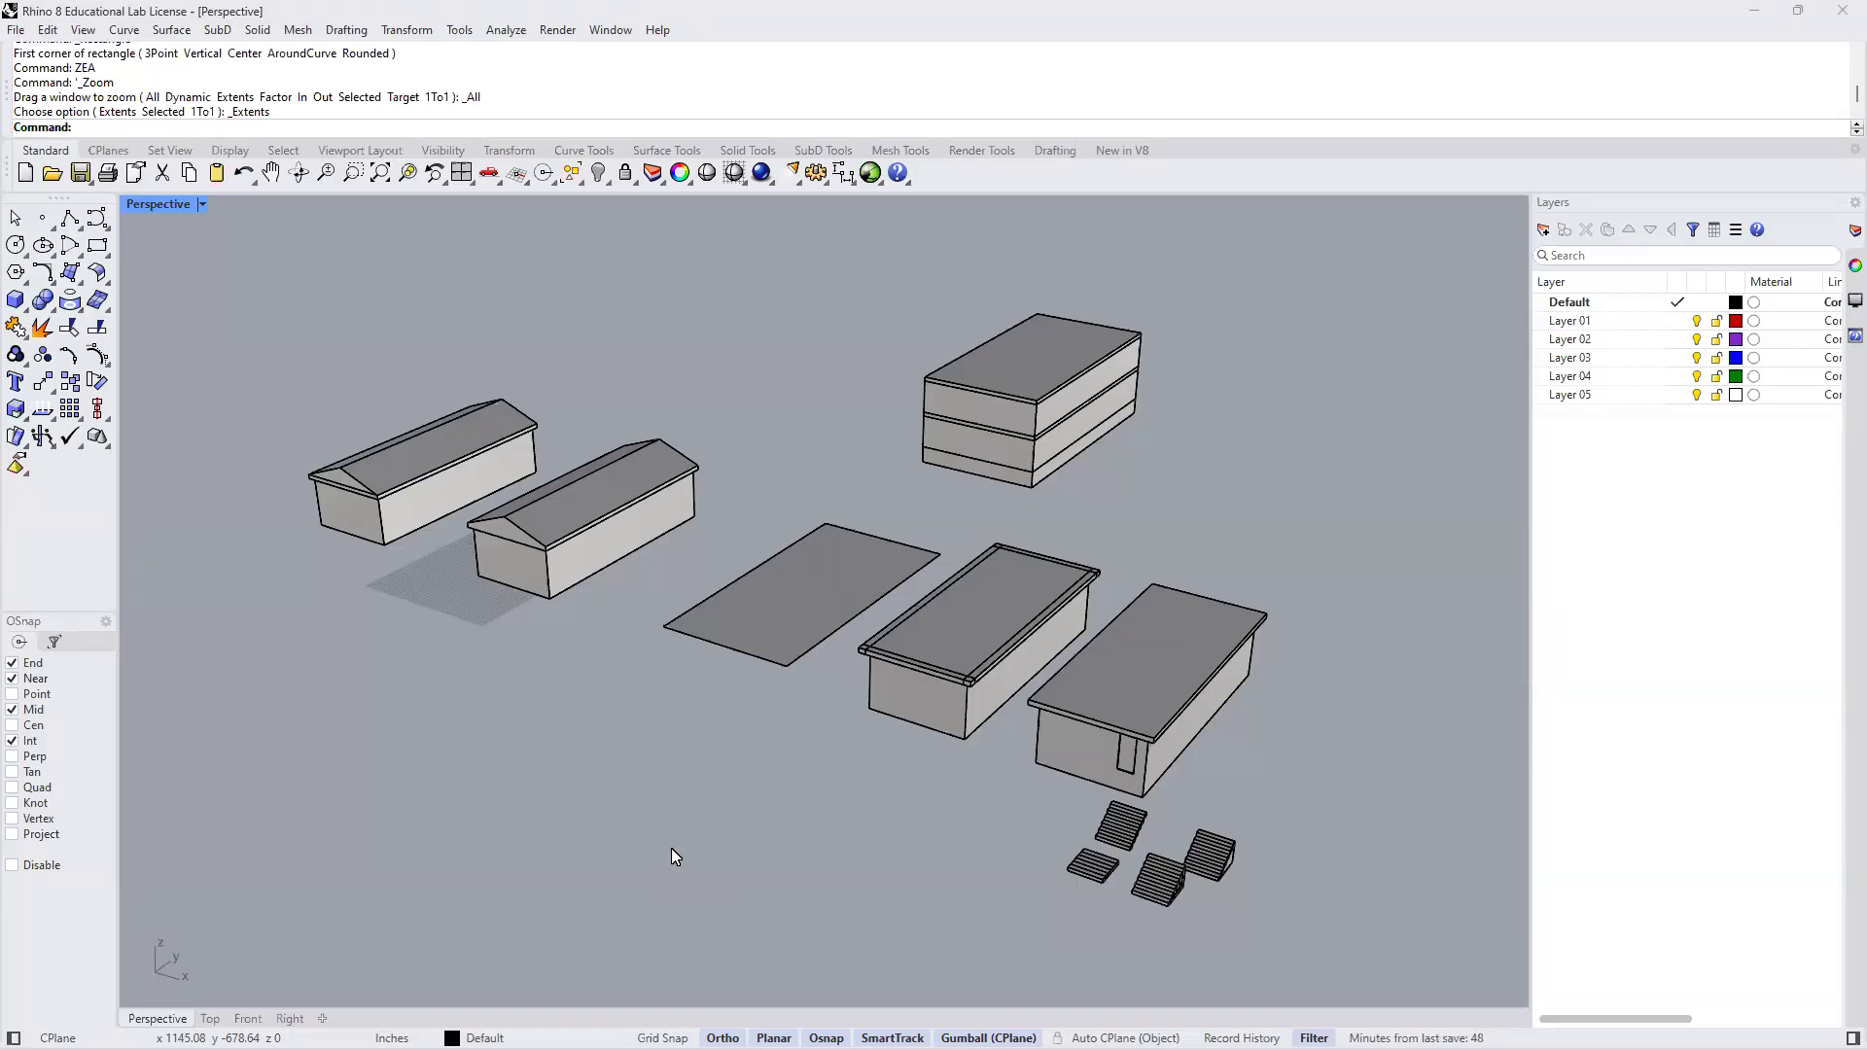
right_click_drag(1105, 813, 1180, 840, "shift")
right_click_drag(1071, 784, 662, 657)
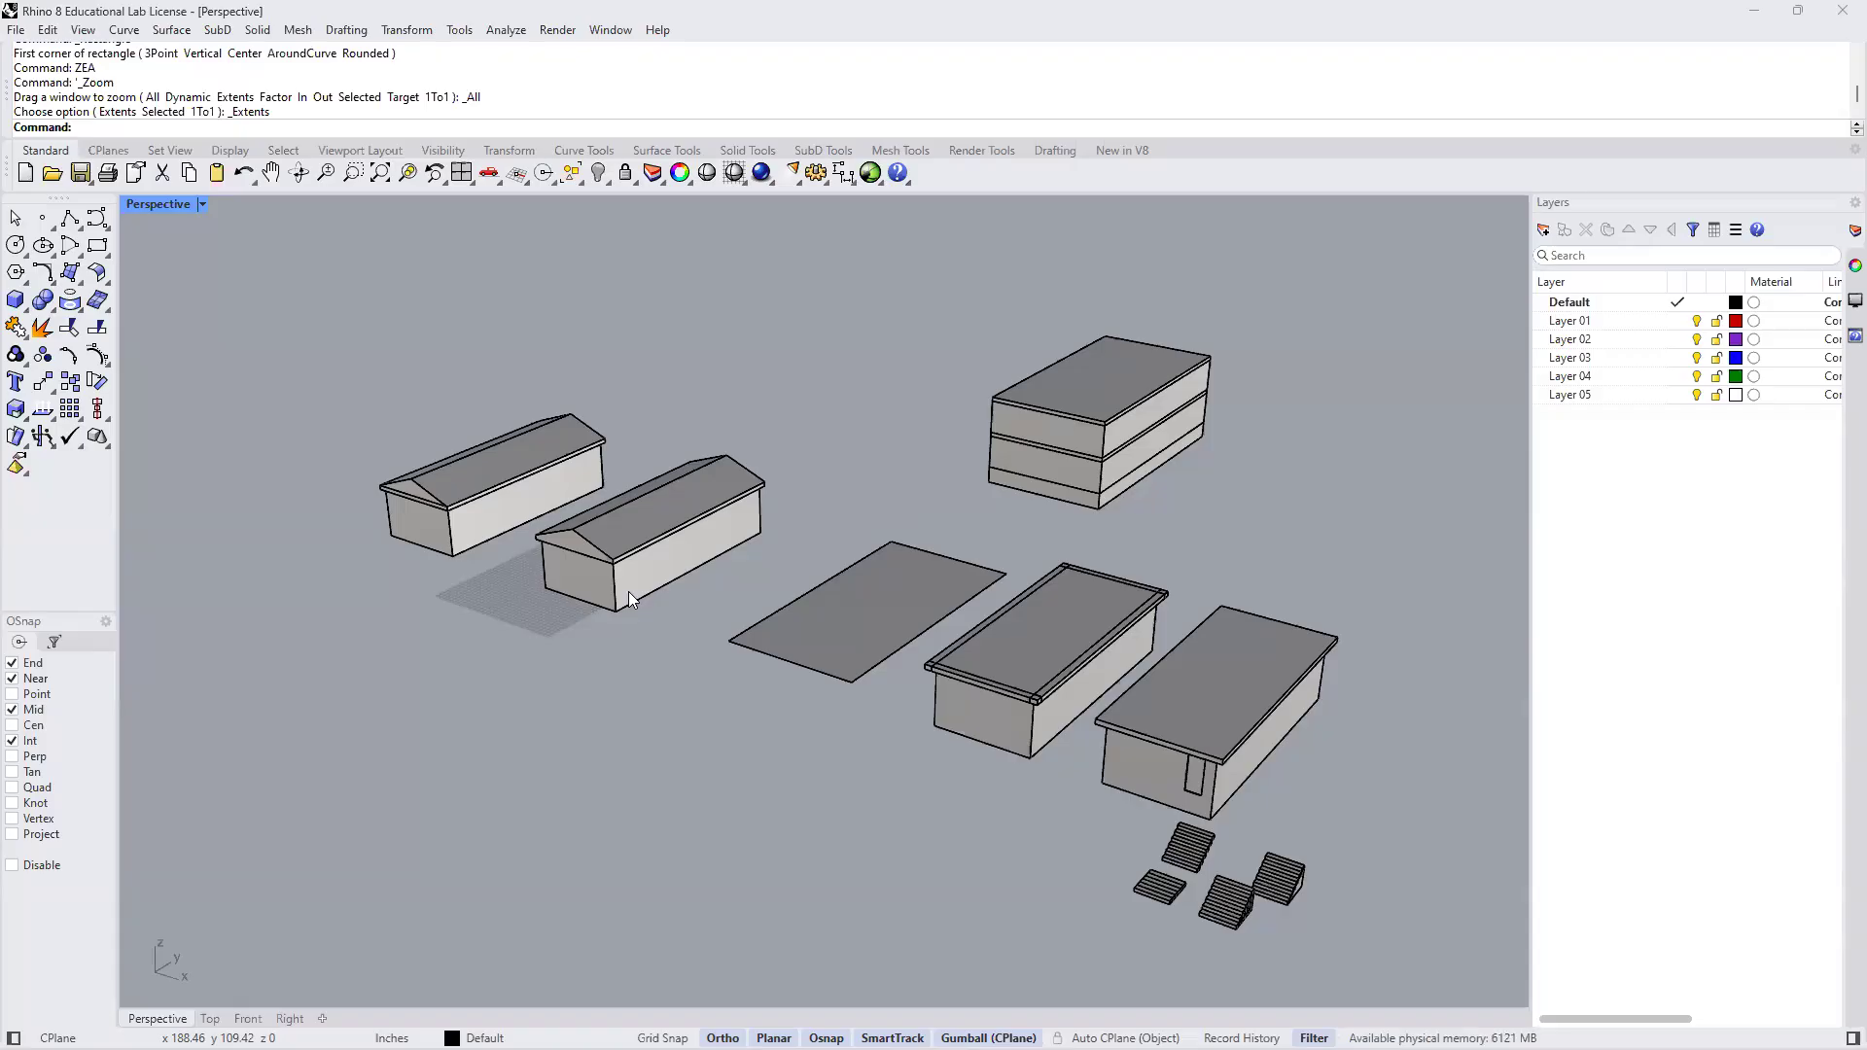
left_click(862, 651)
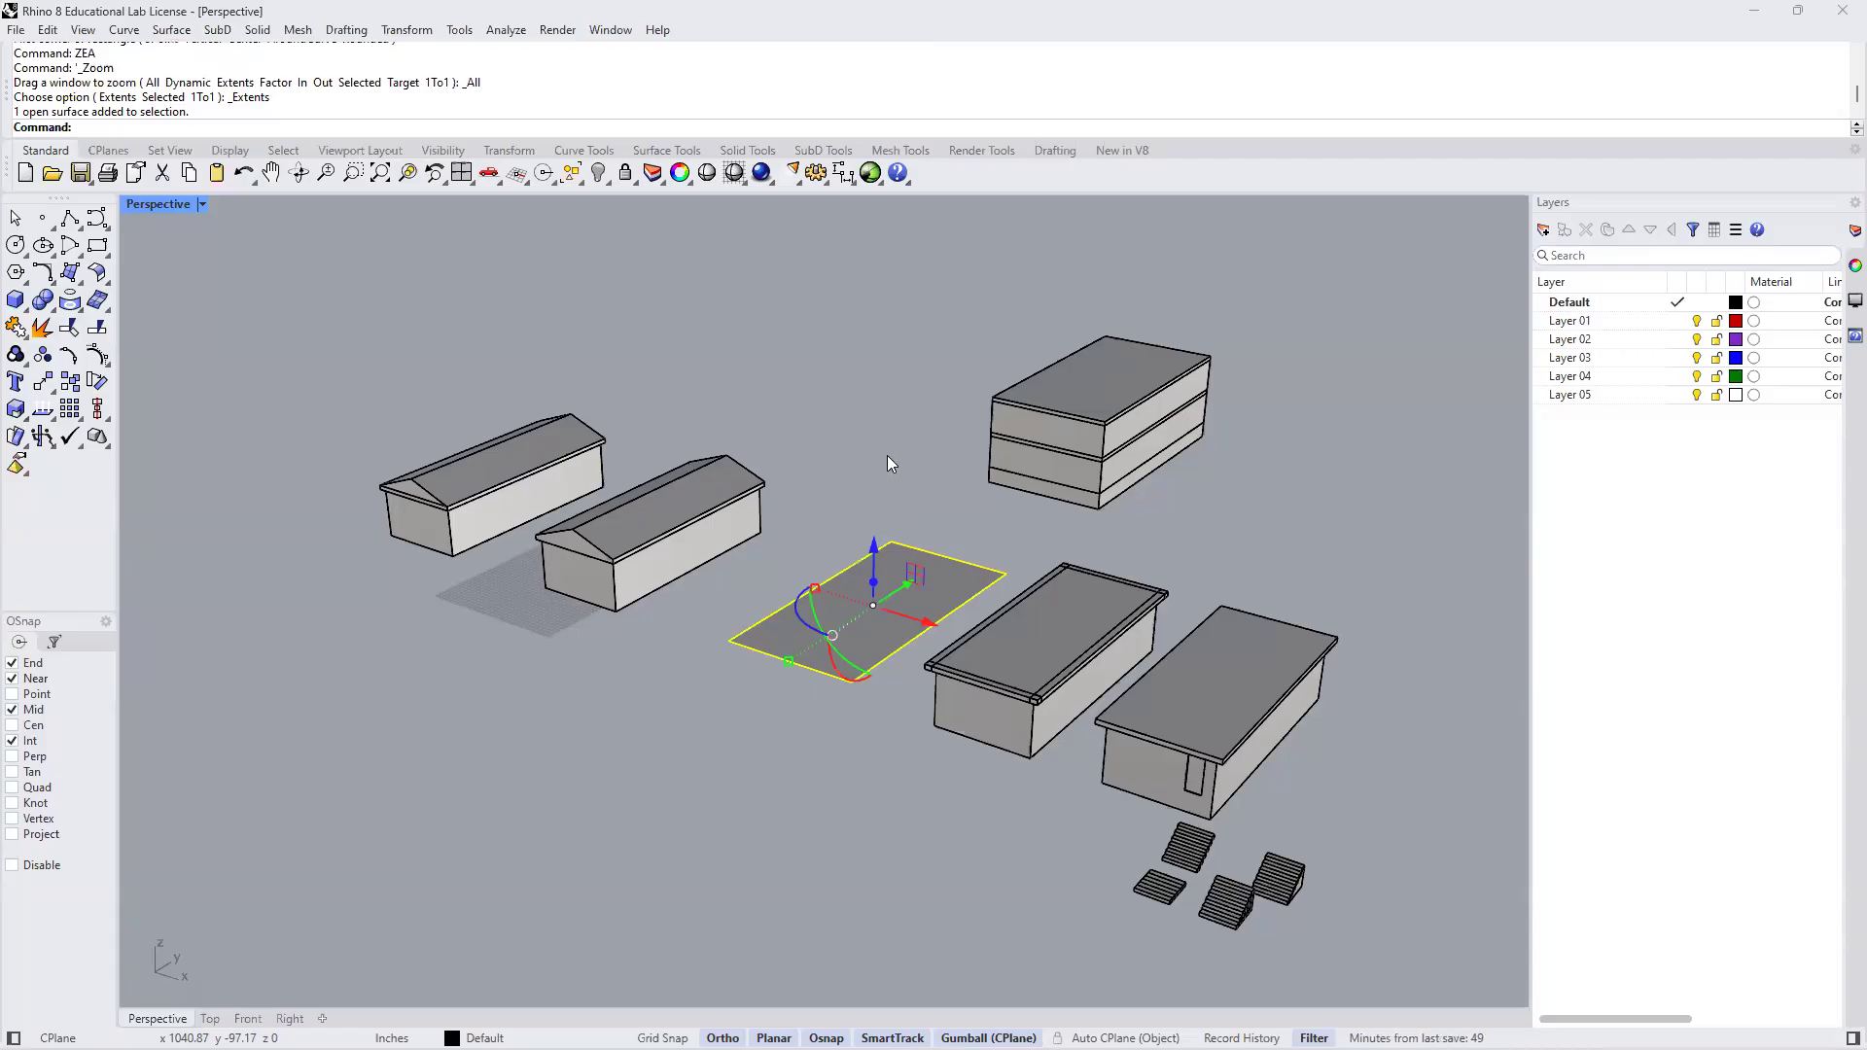
left_click(1031, 529)
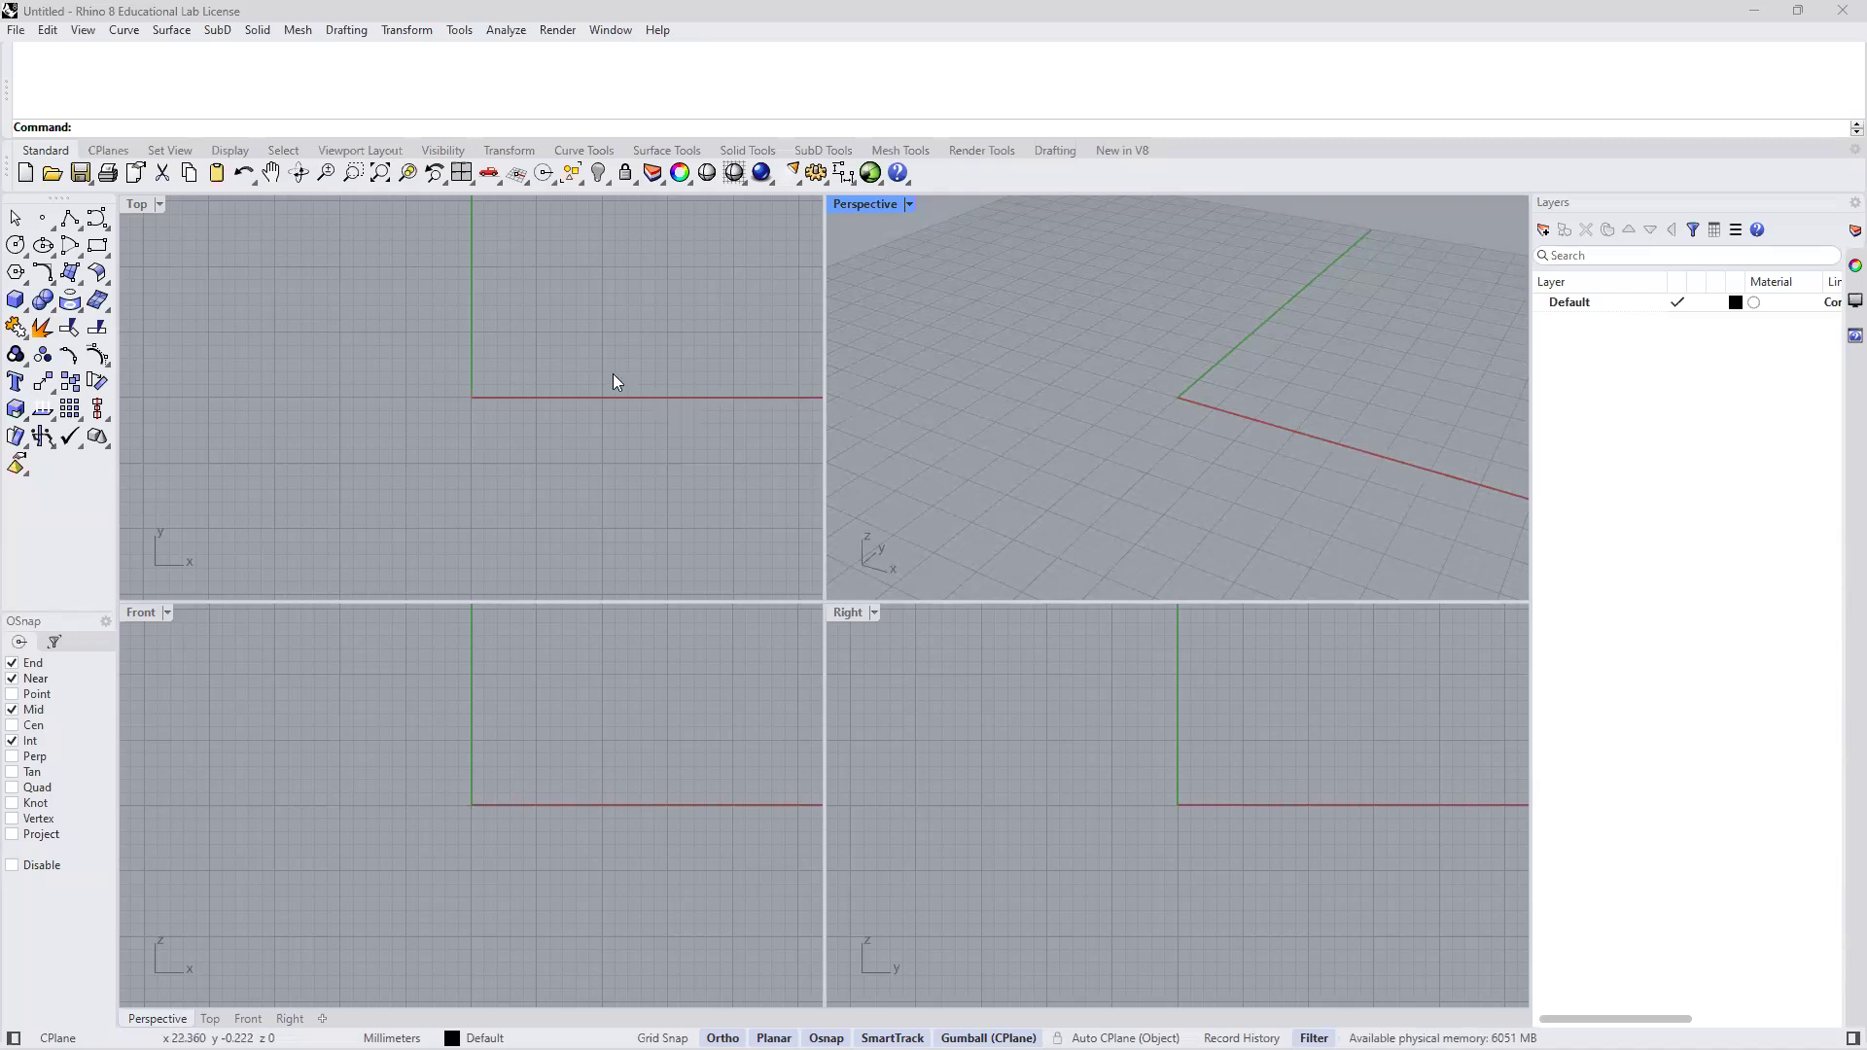
Create a new file from the template Large Objects - Inches, Feet & Inches.3dm
left_click(16, 31)
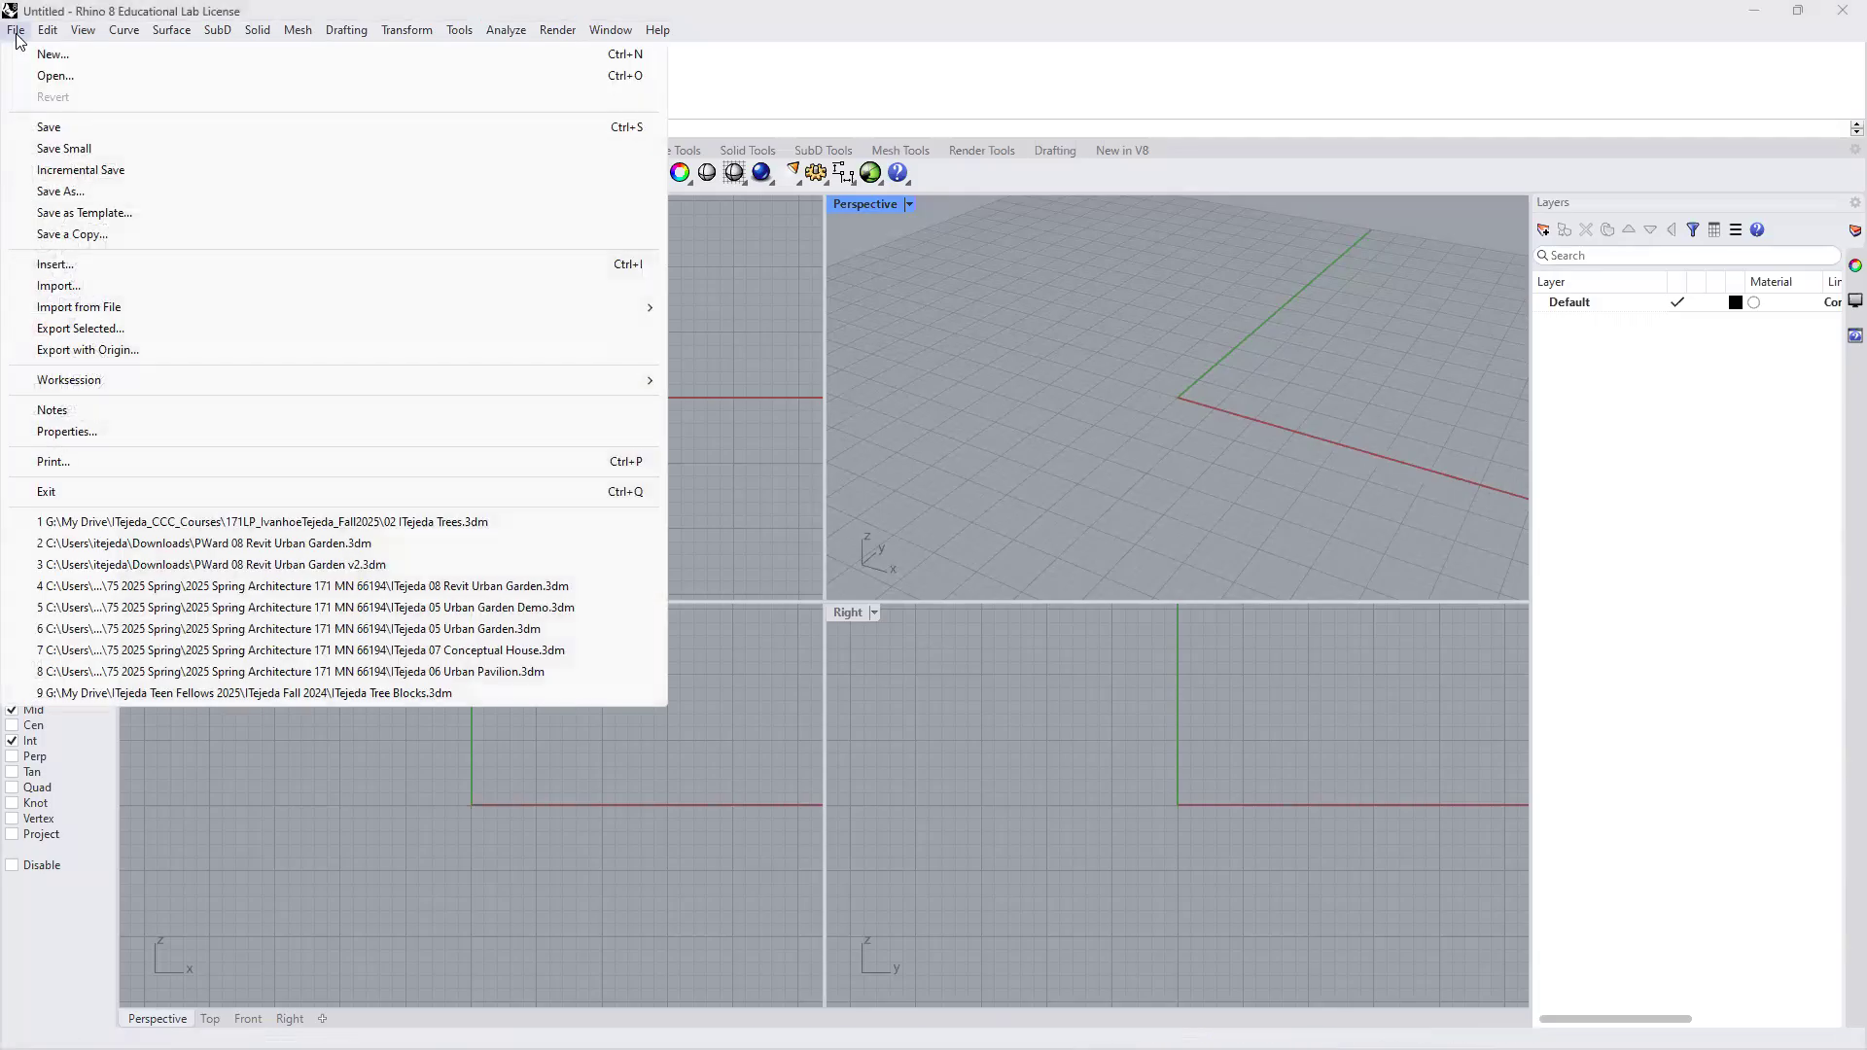
left_click(67, 56)
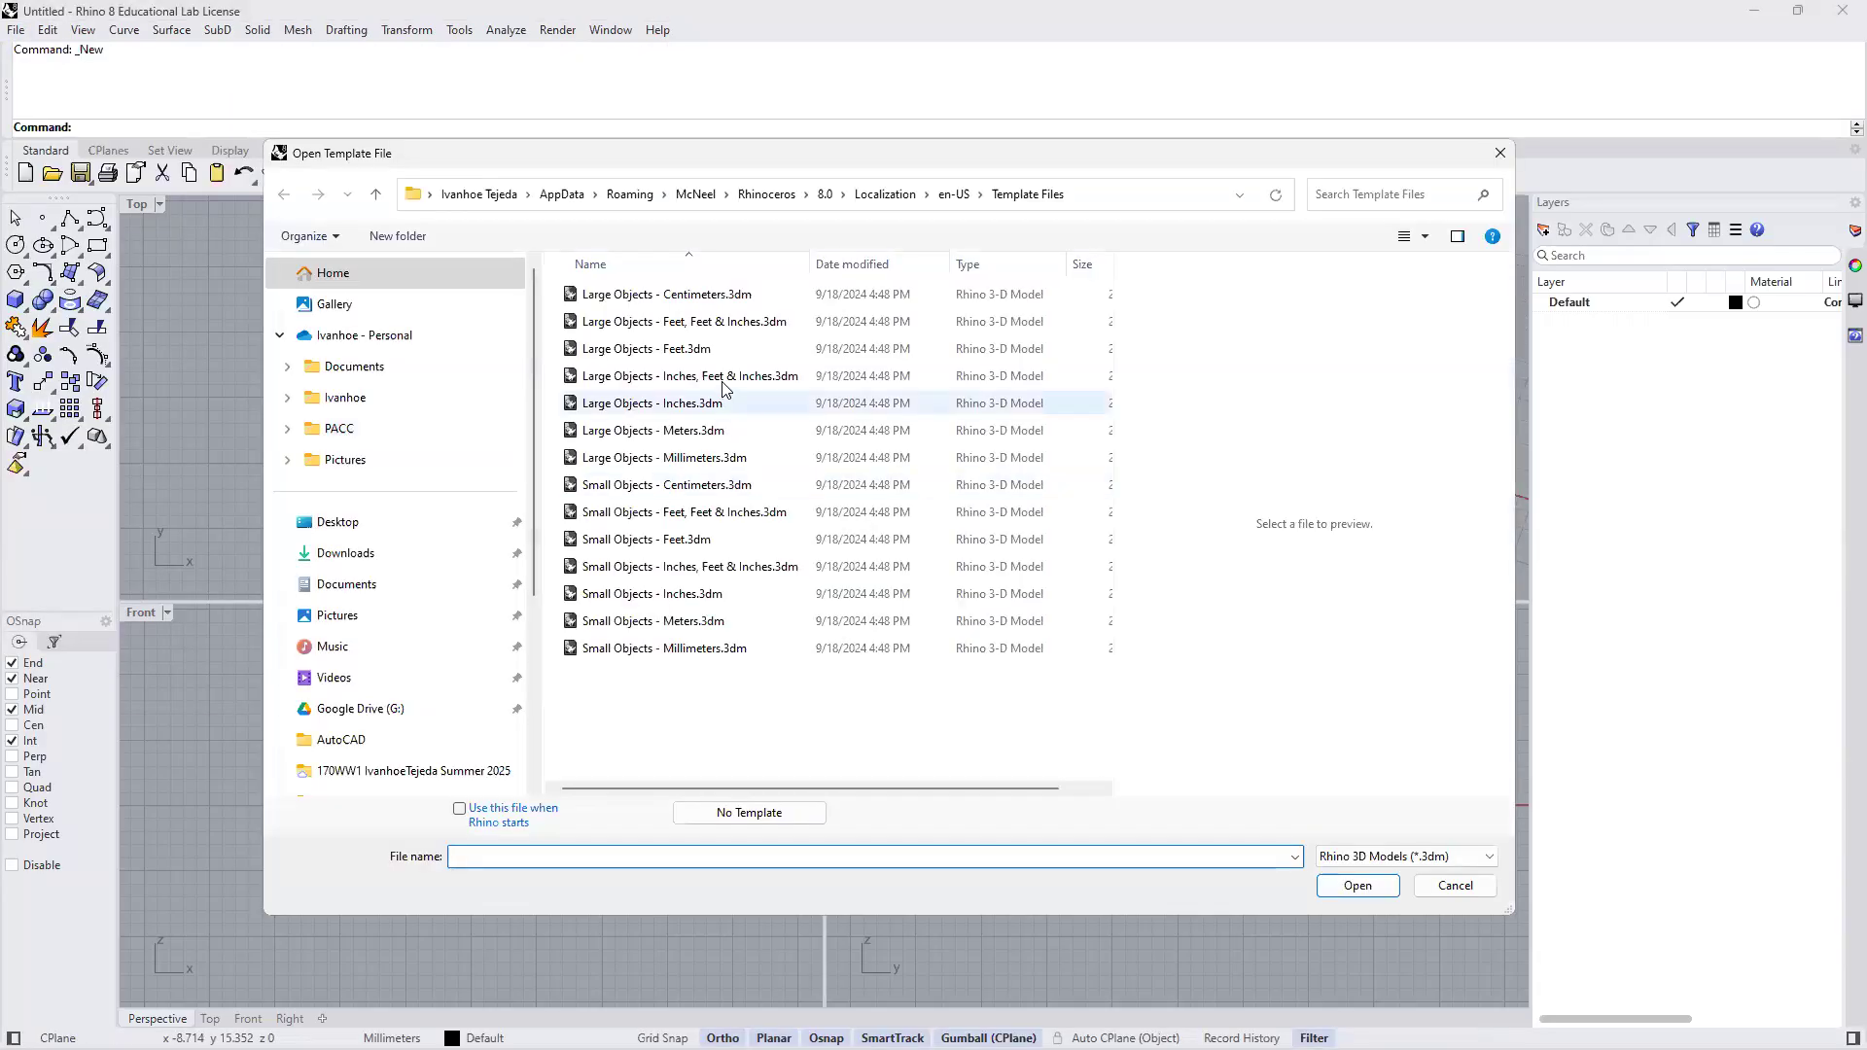
left_click(725, 376)
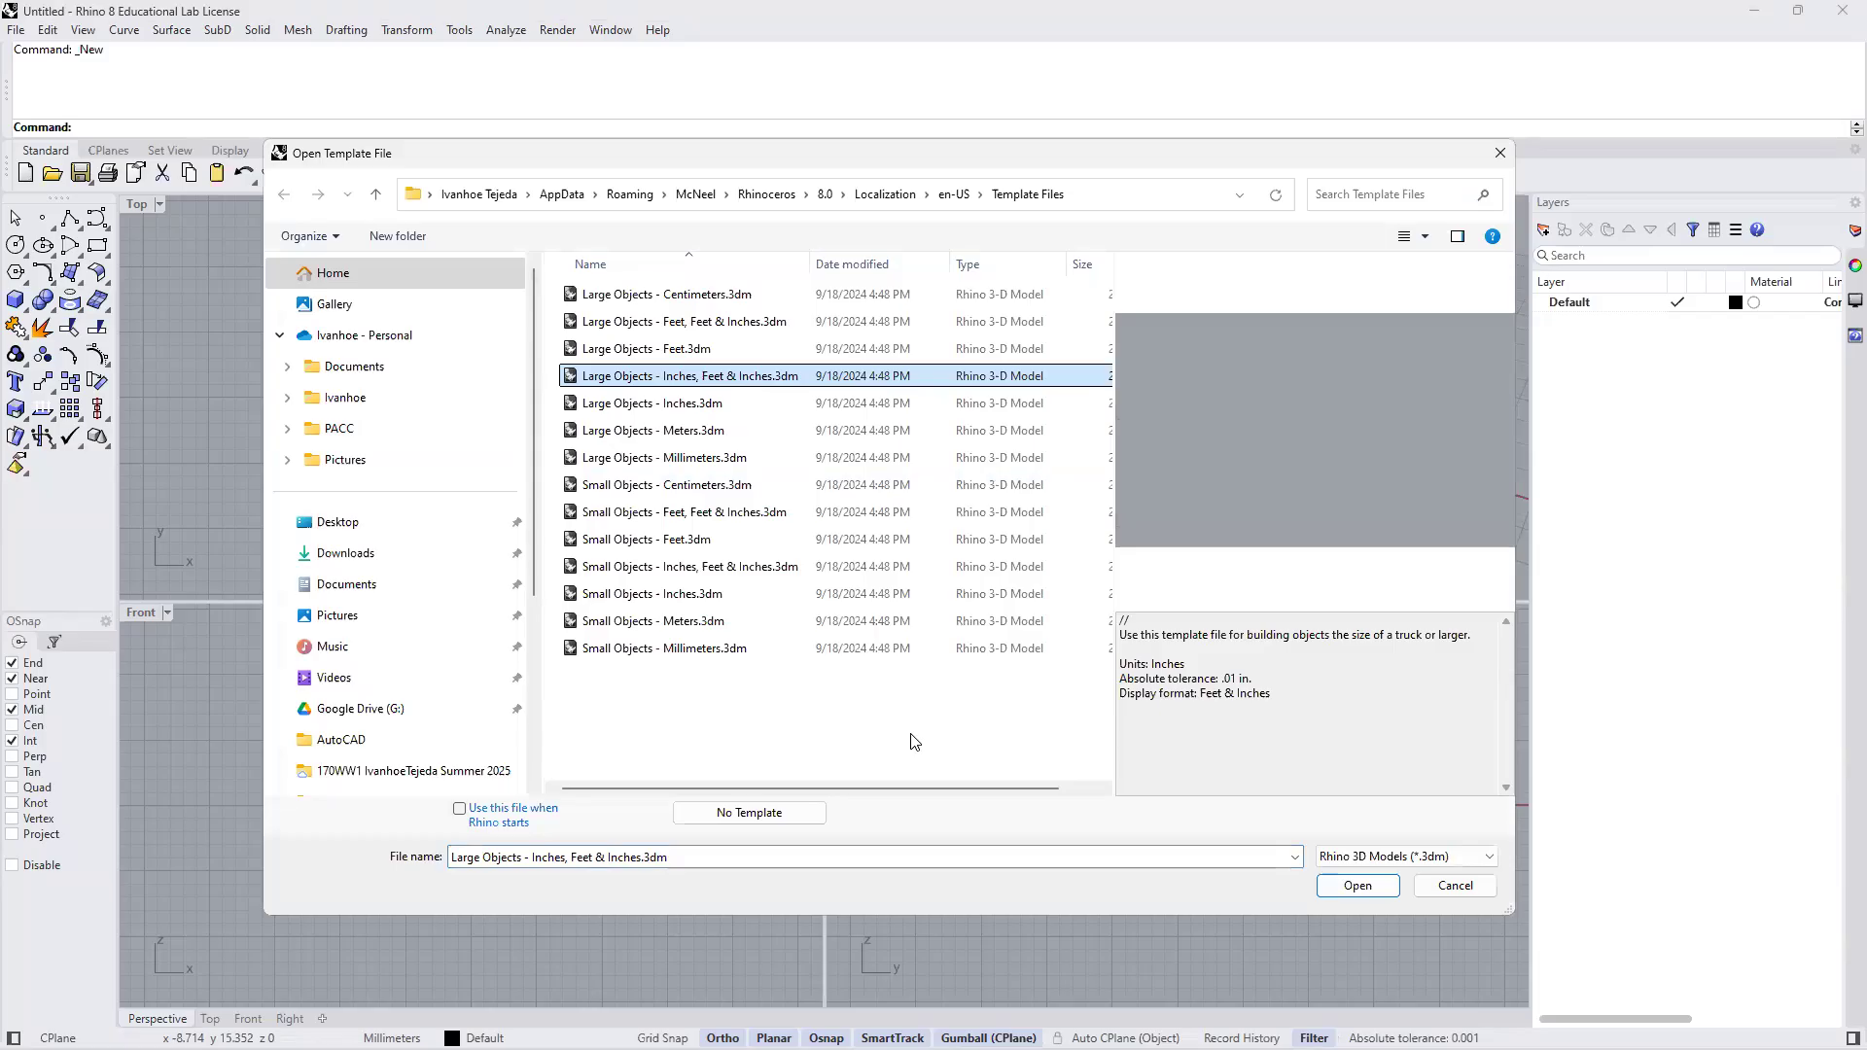
left_click(1358, 885)
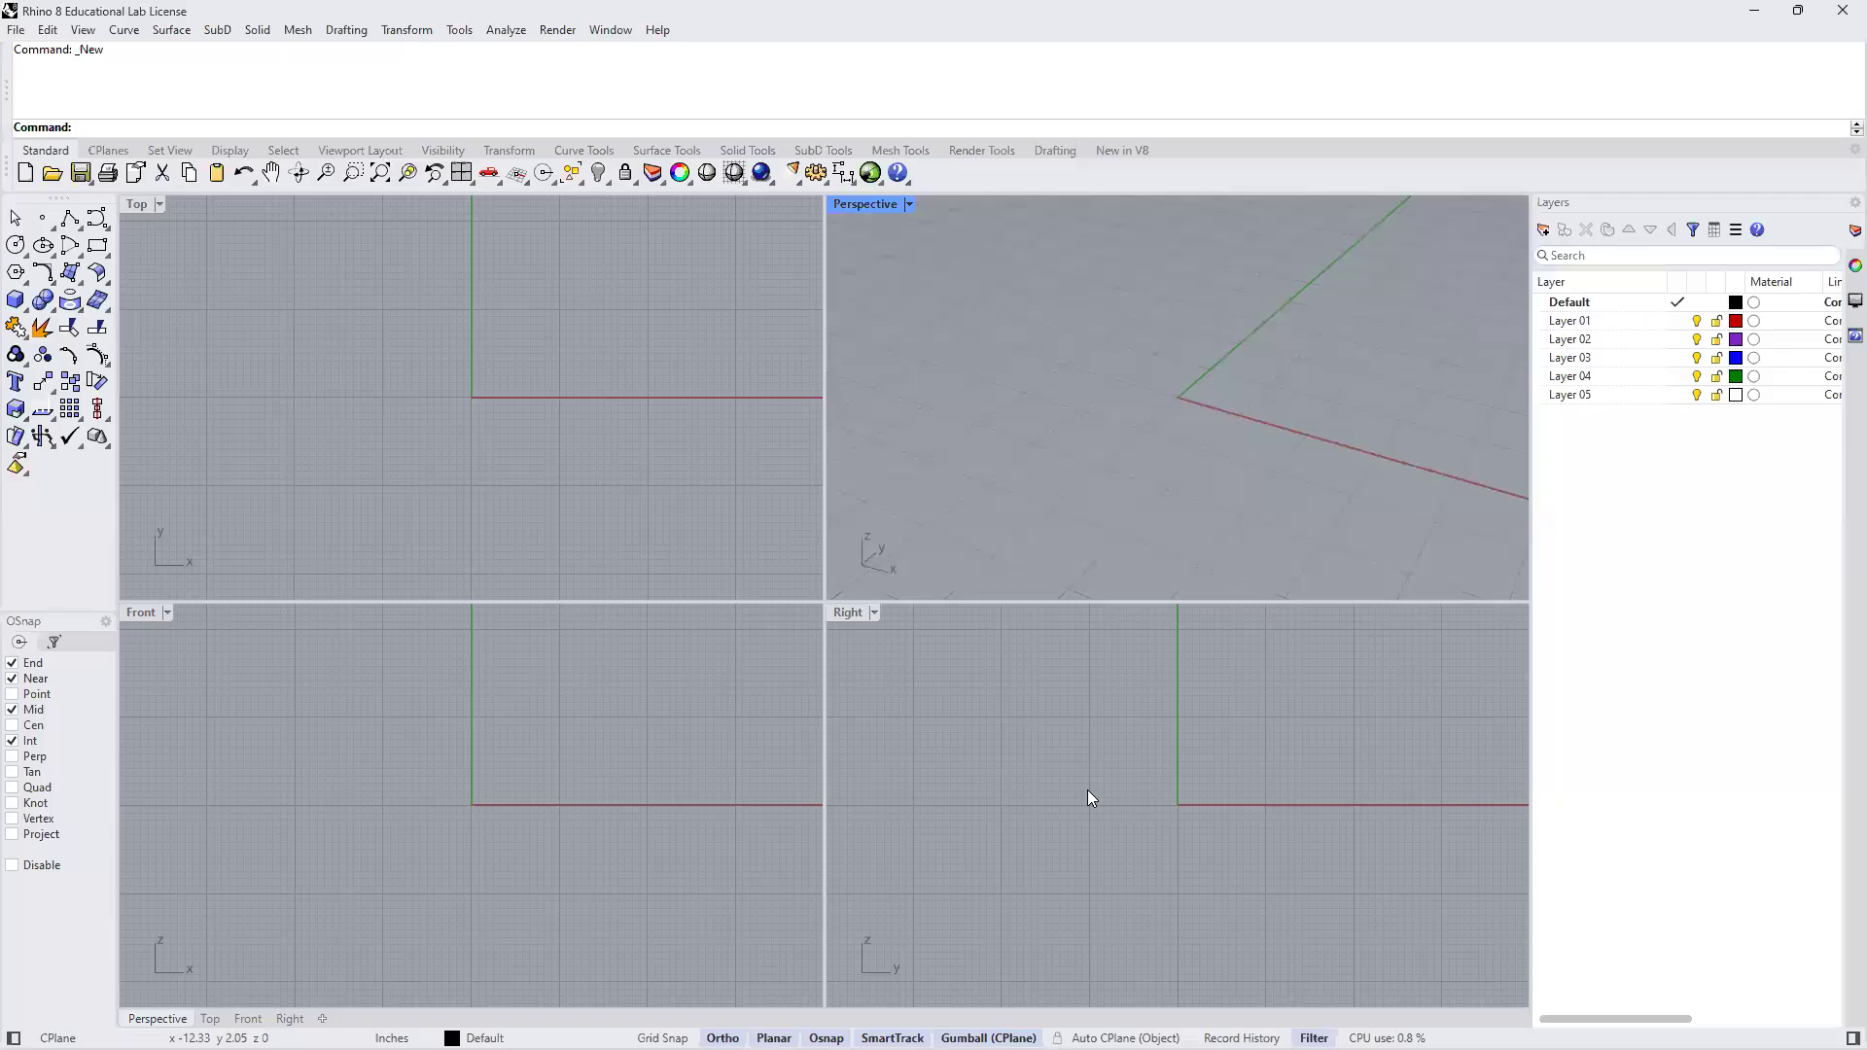
Maximize the Perspective viewport and draw a 20' by 50' plane with its first corner at the origin
double_click(867, 206)
scroll(912, 593, "down", 12)
right_click_drag(1008, 596, 647, 681, "shift")
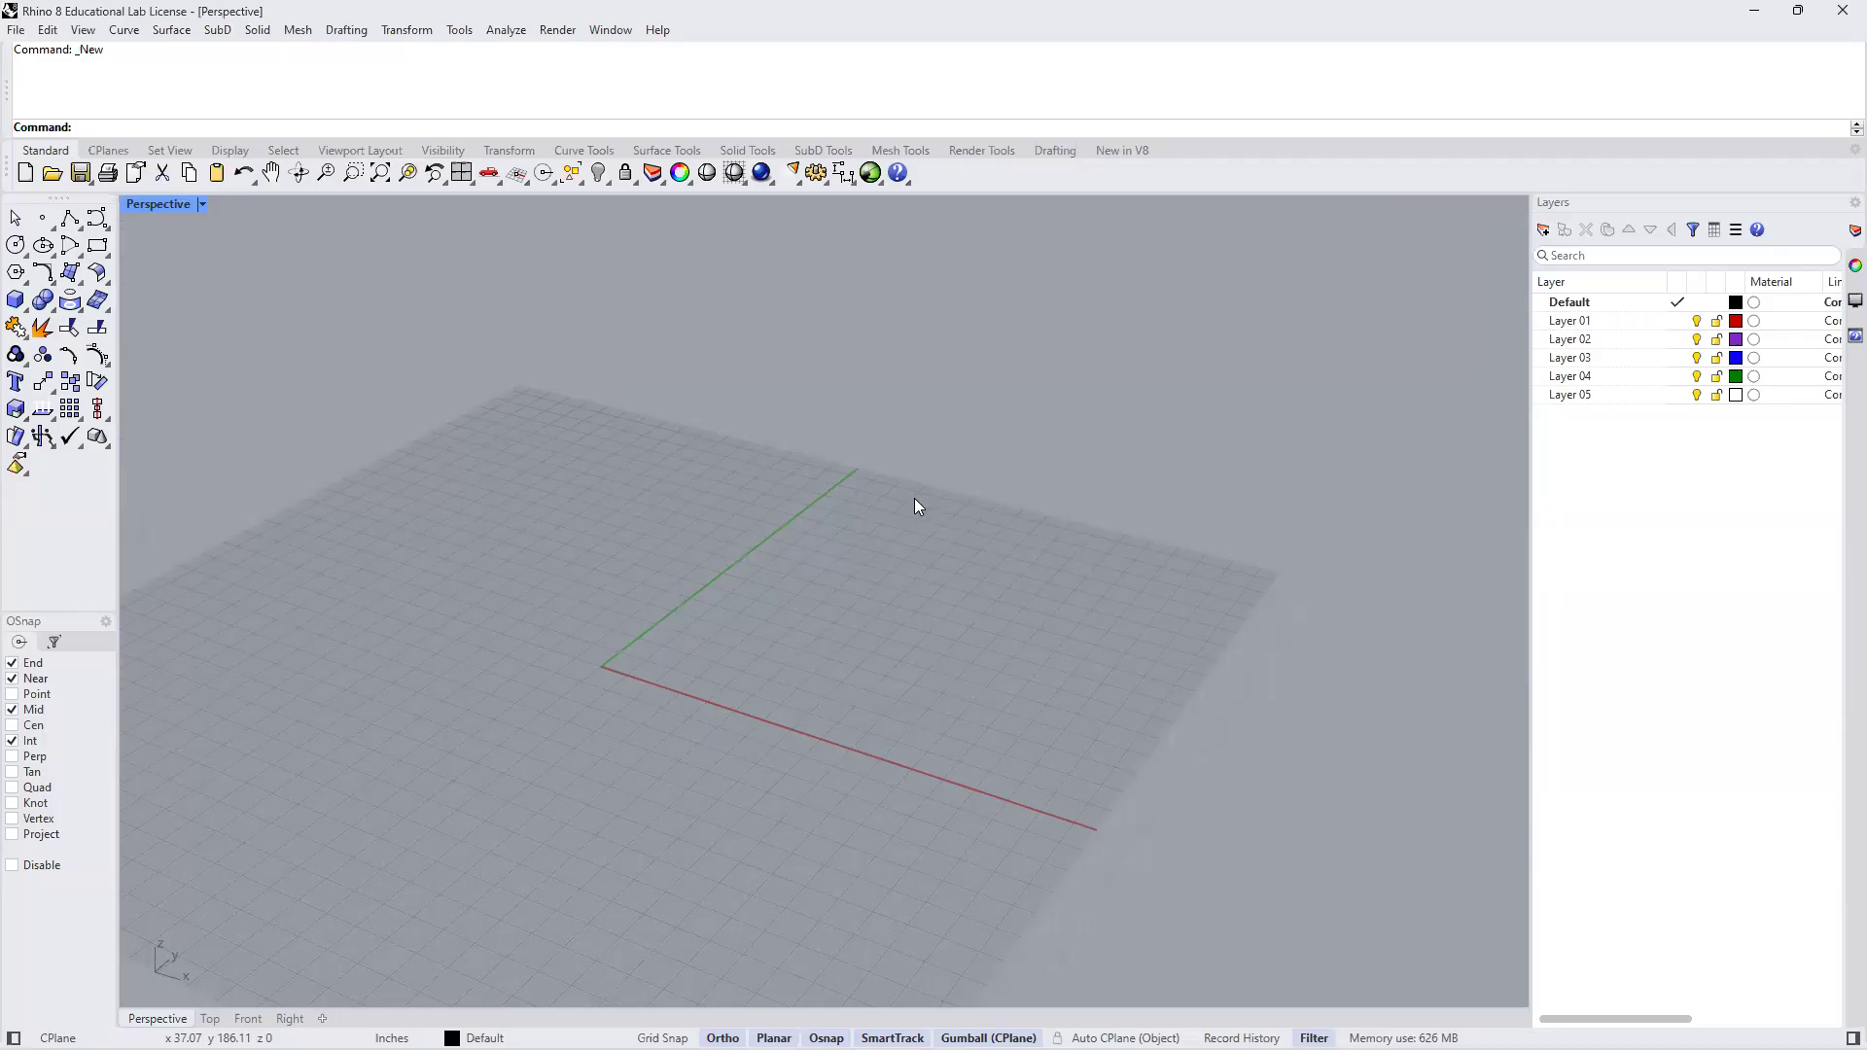
type("lane")
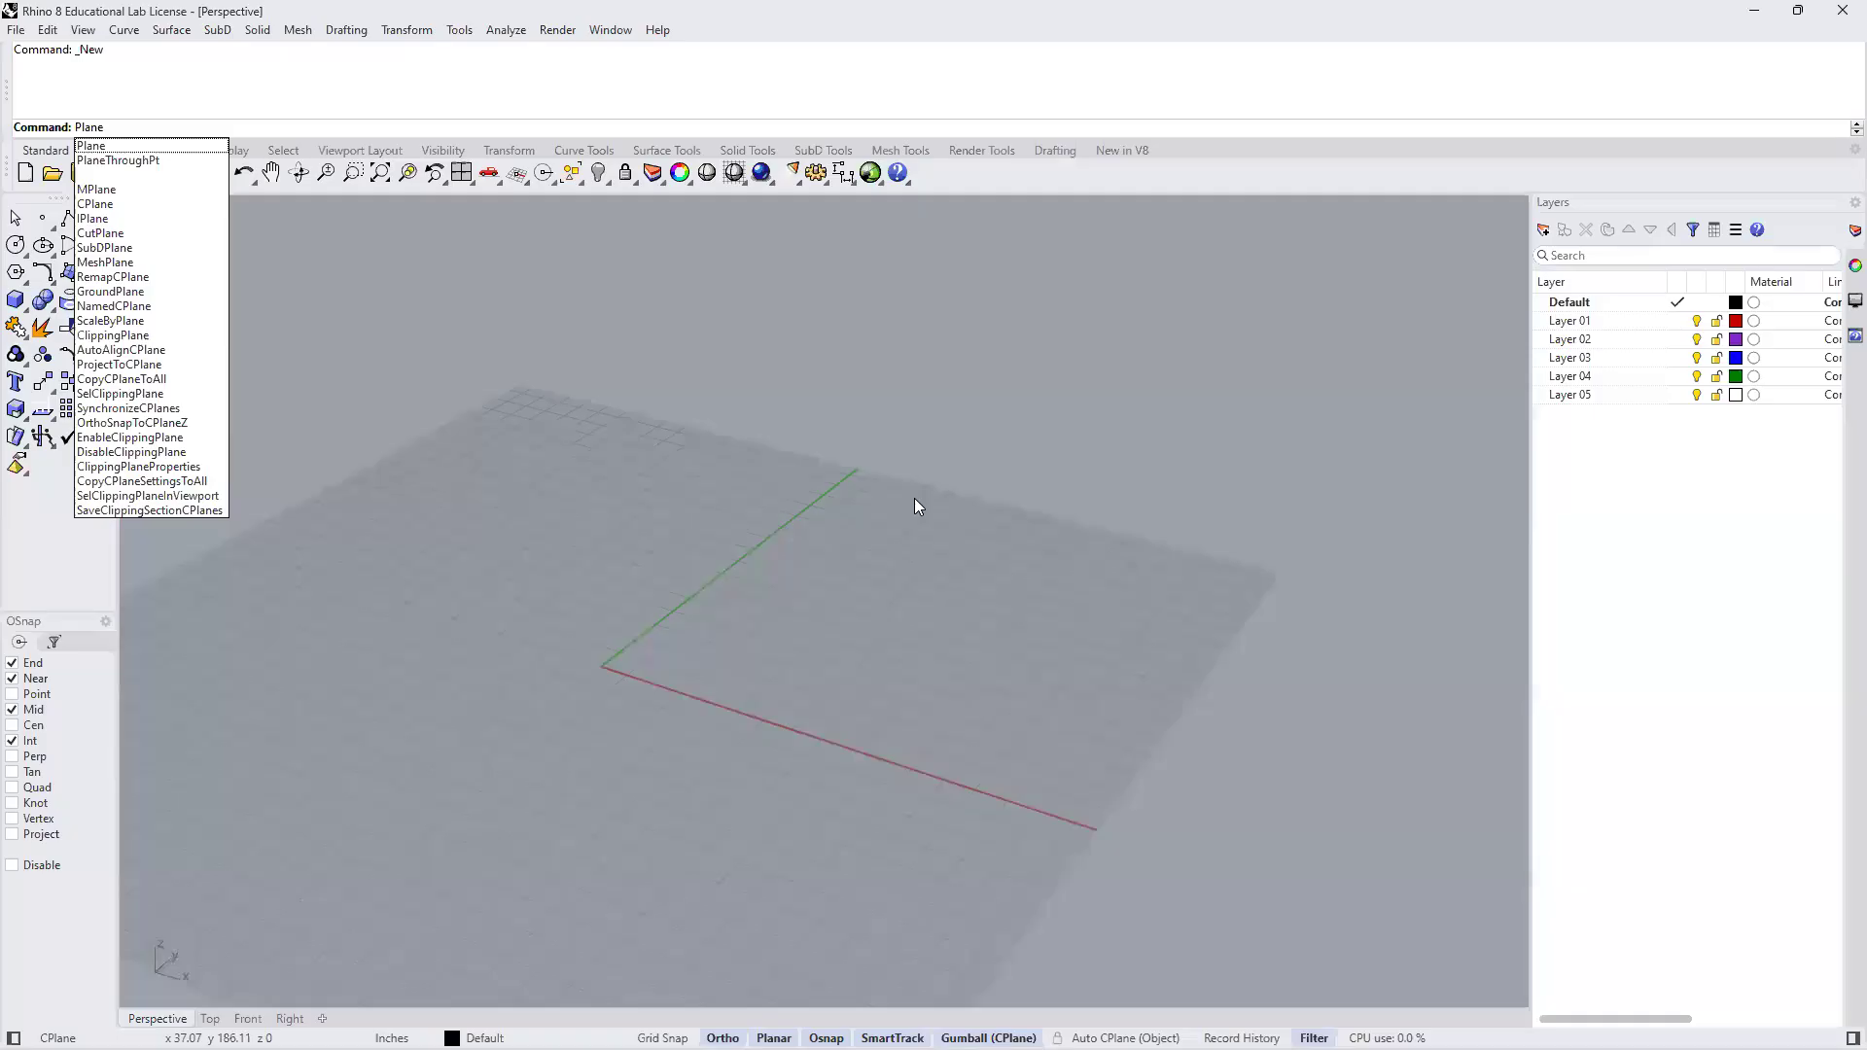
key("Return")
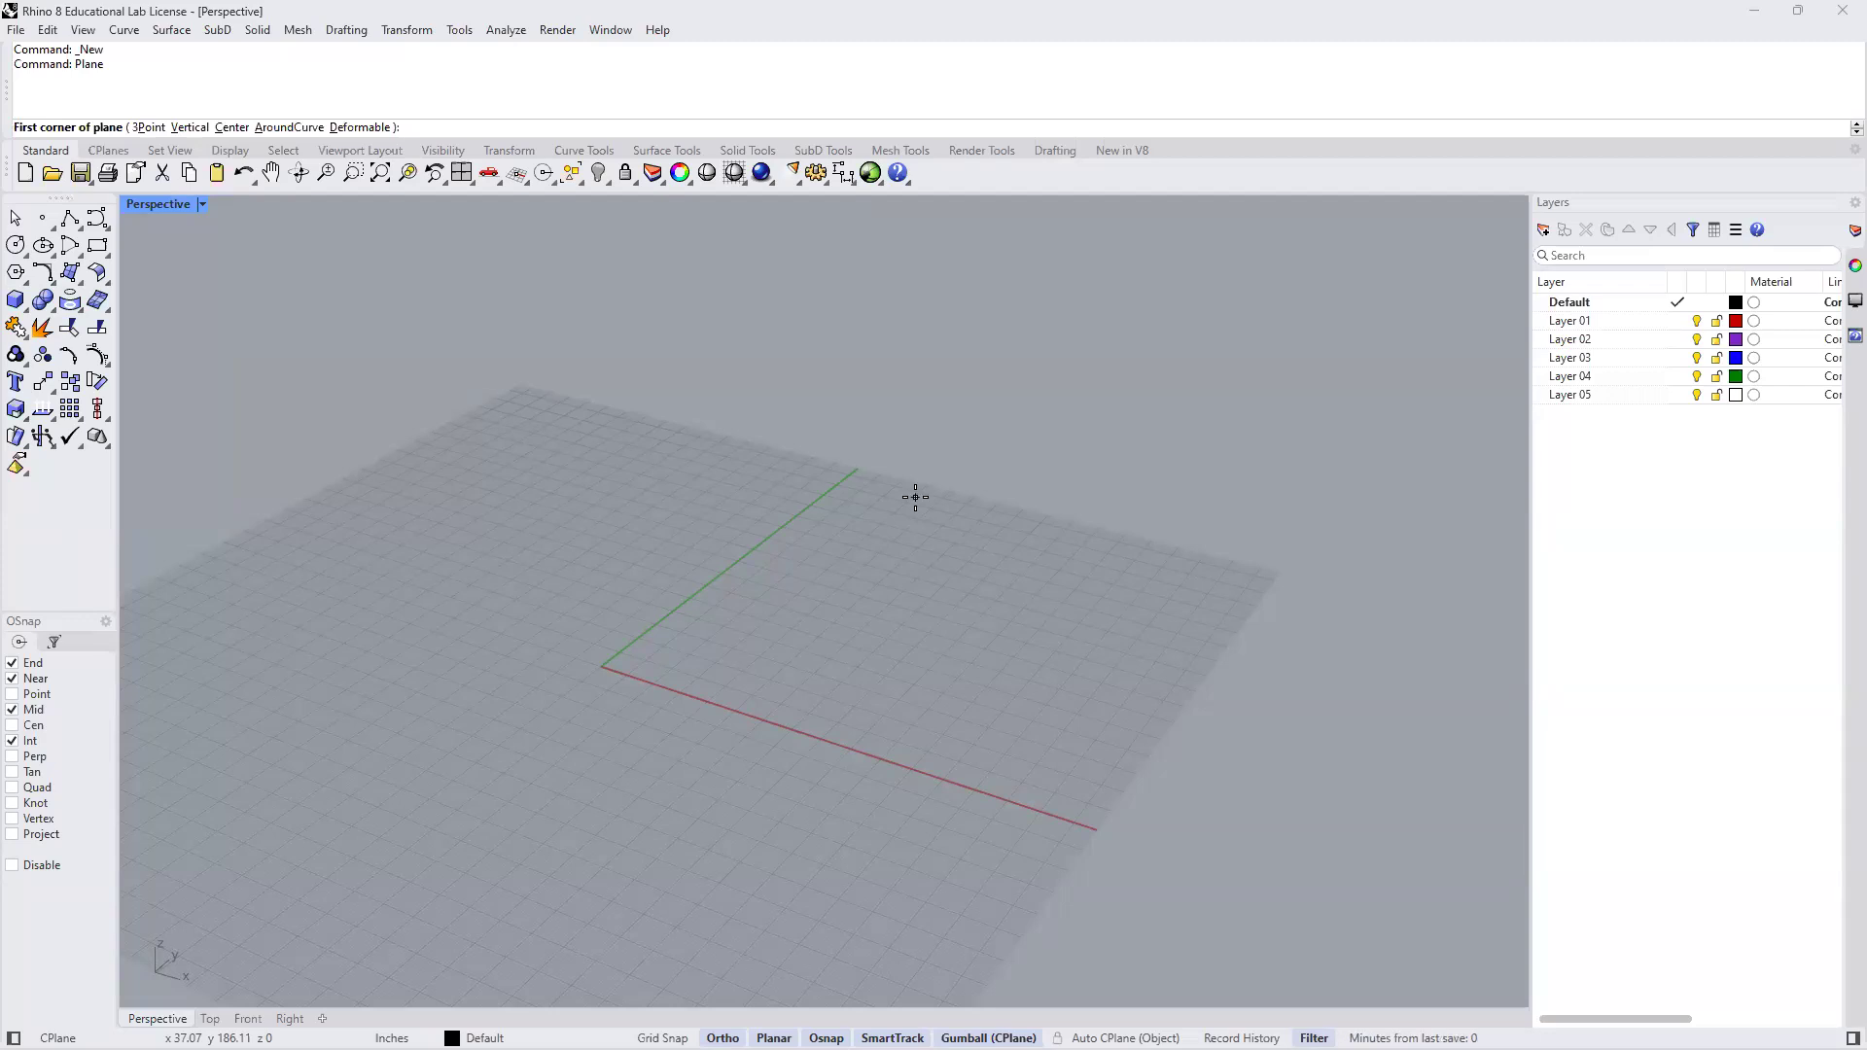
type("0")
key("Return")
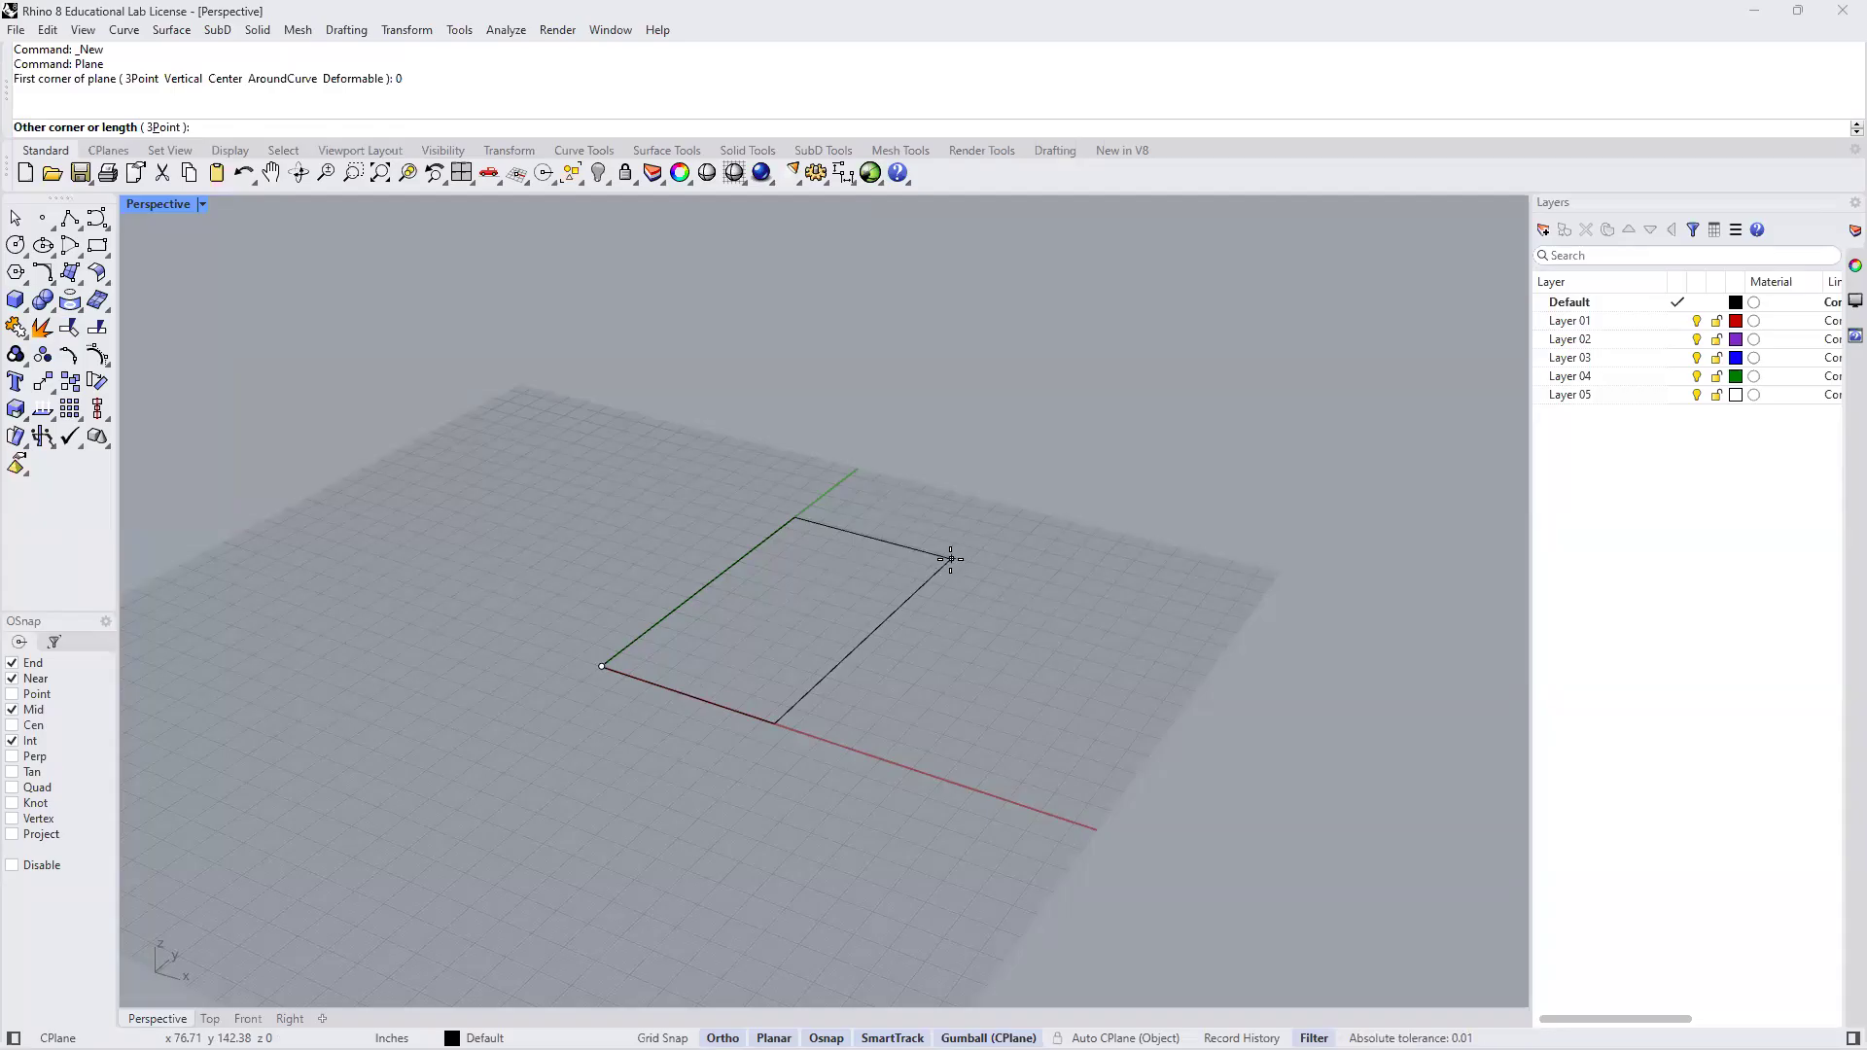
type("20',50'")
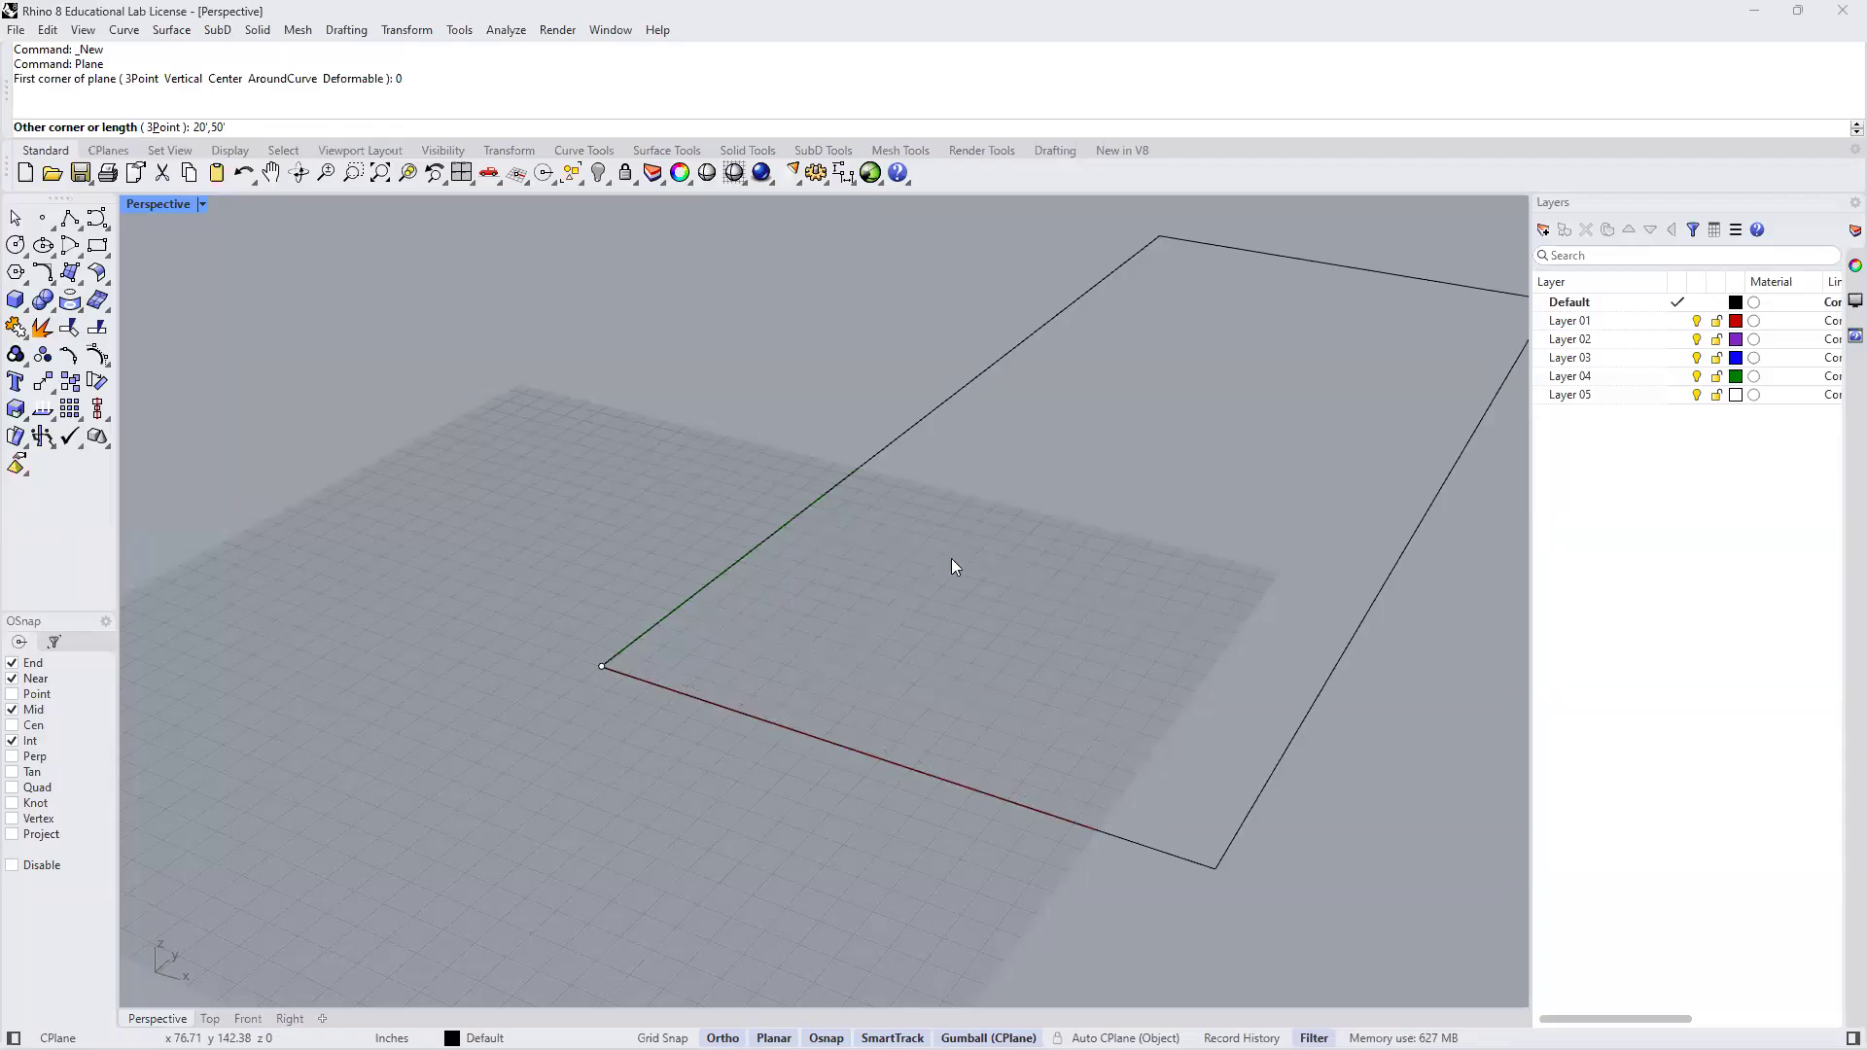
key("Return")
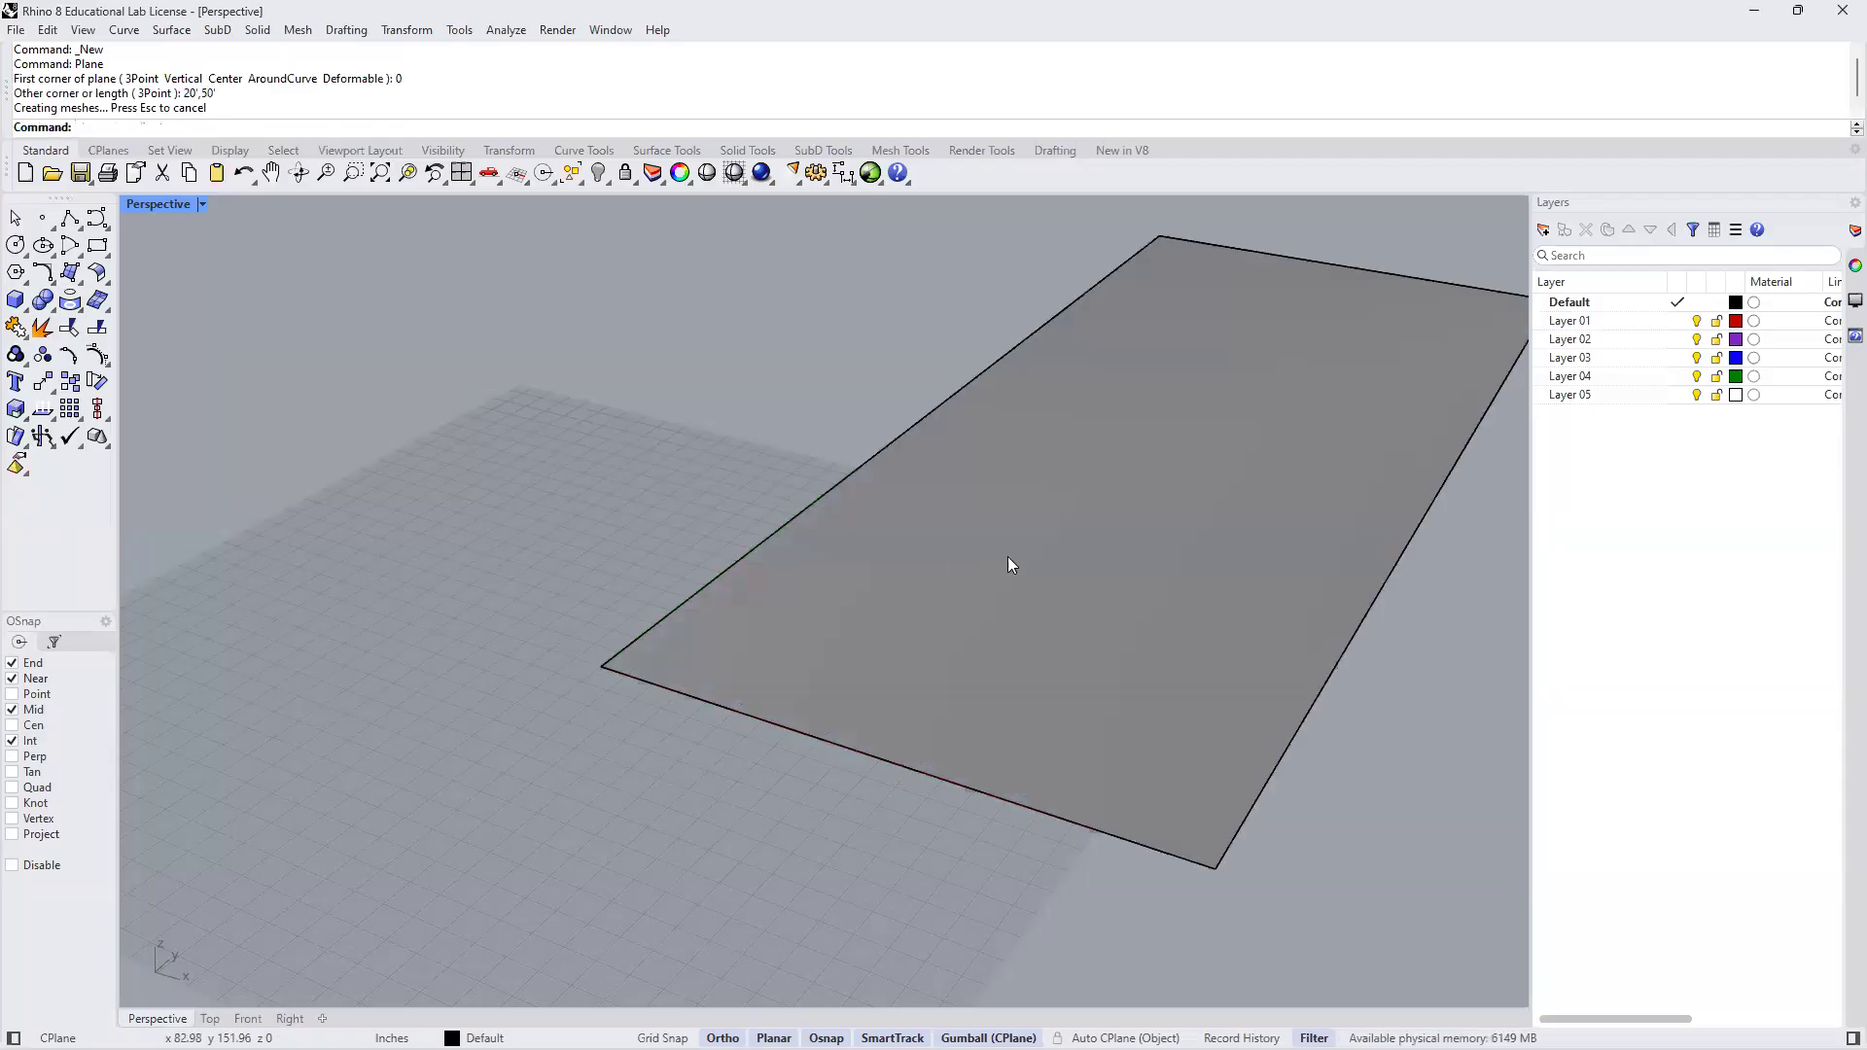
Duplicate the plane along the negative X direction, leaving a gap beside the original, and deselect it
scroll(1013, 570, "down", 3)
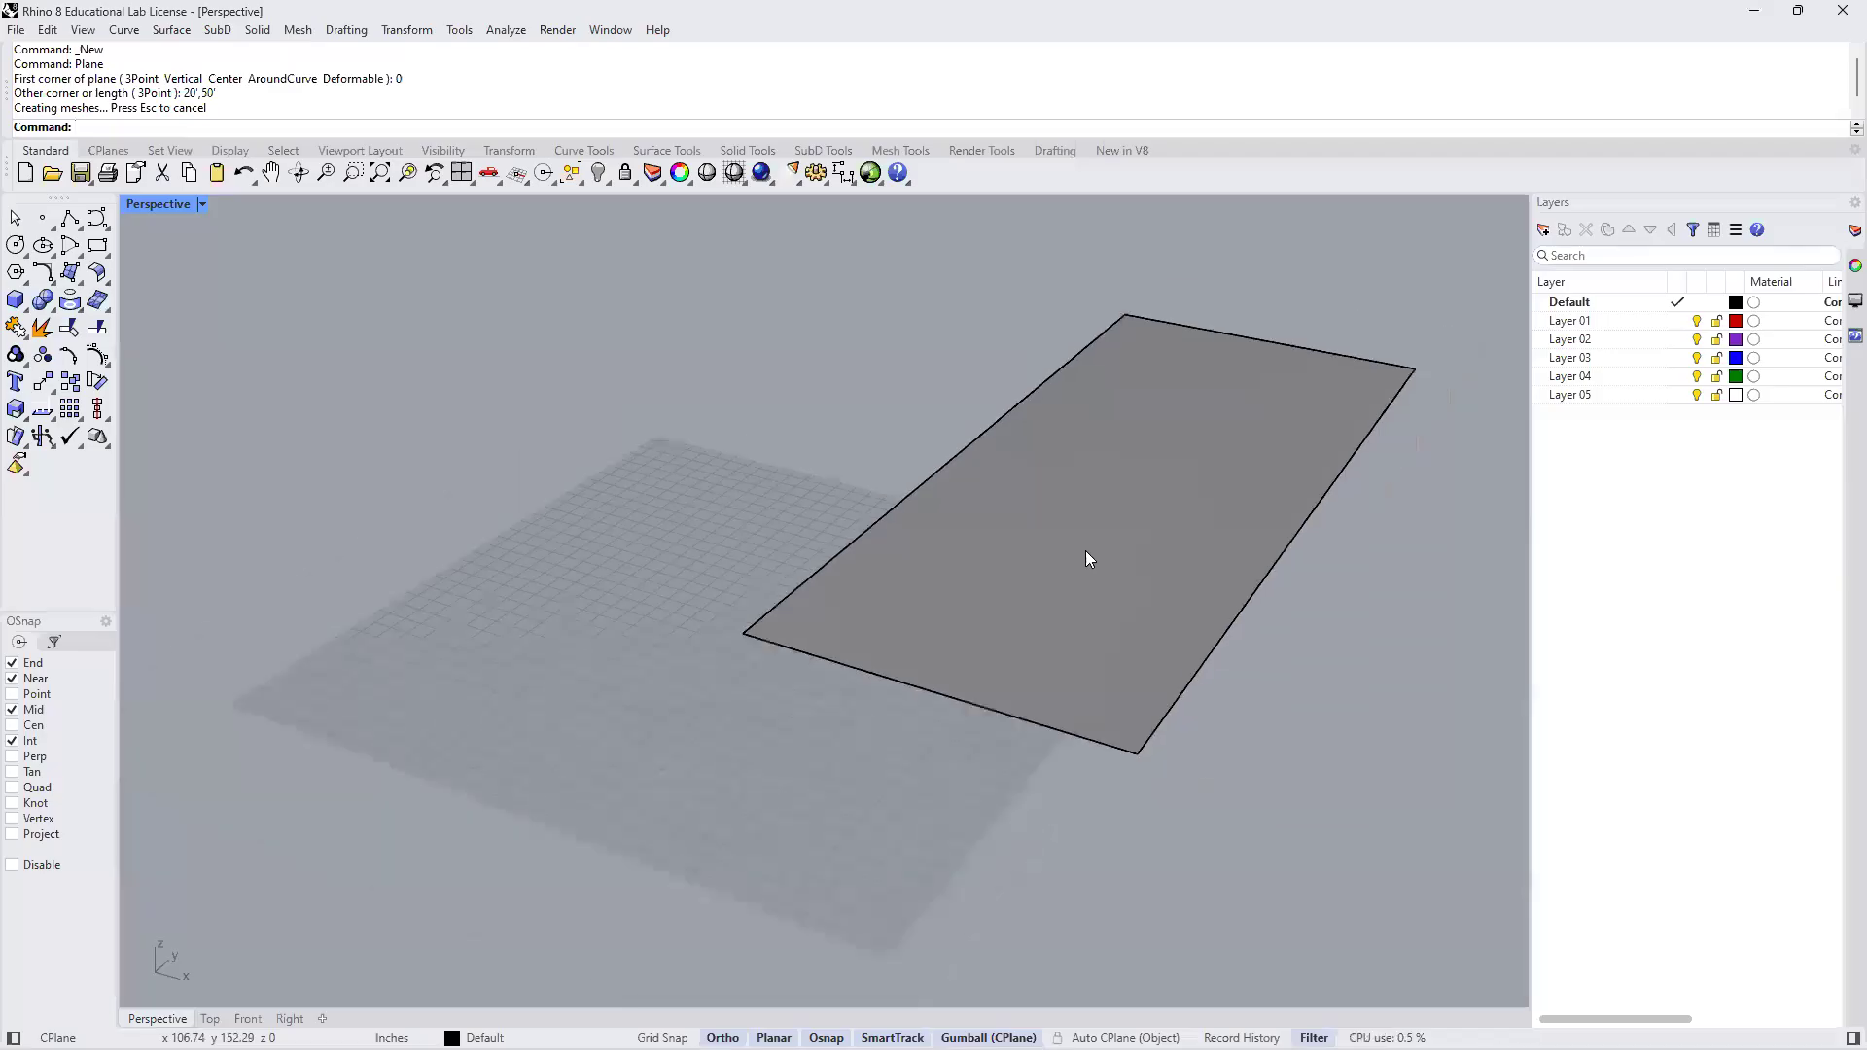
right_click_drag(1102, 500, 830, 646, "shift")
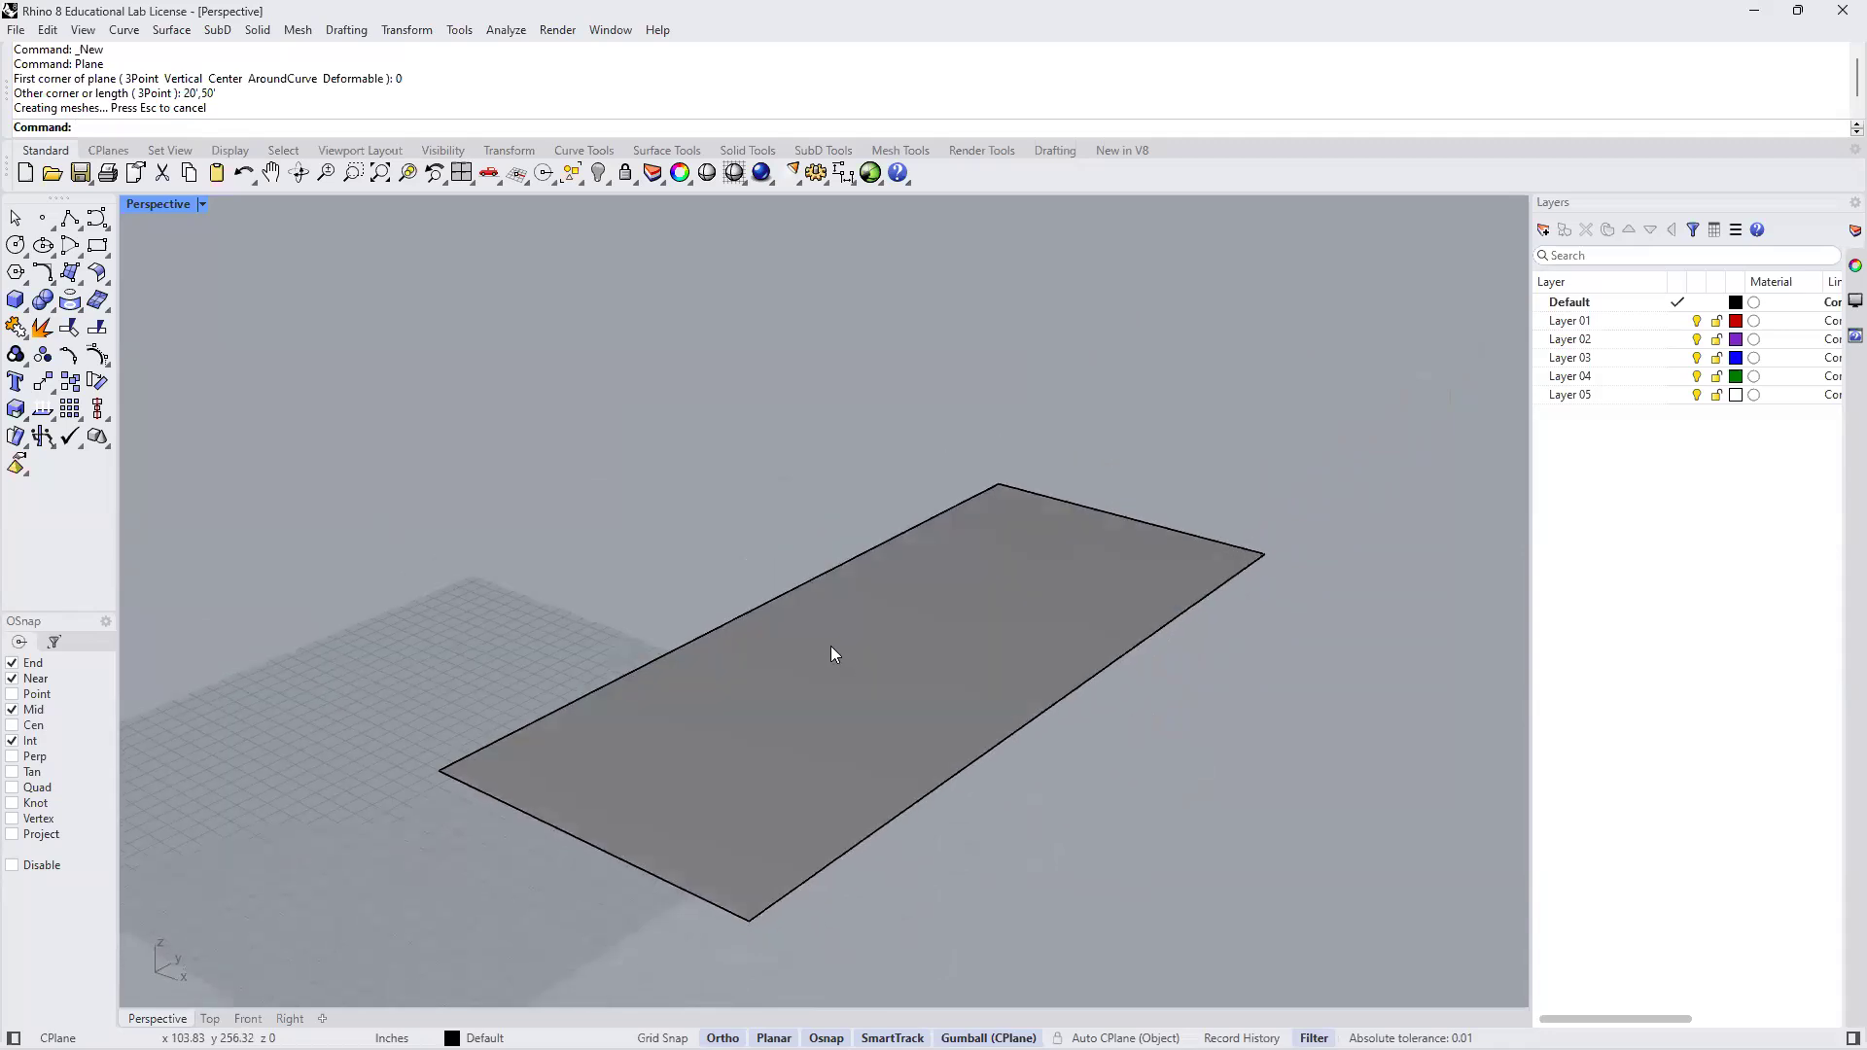
left_click(874, 684)
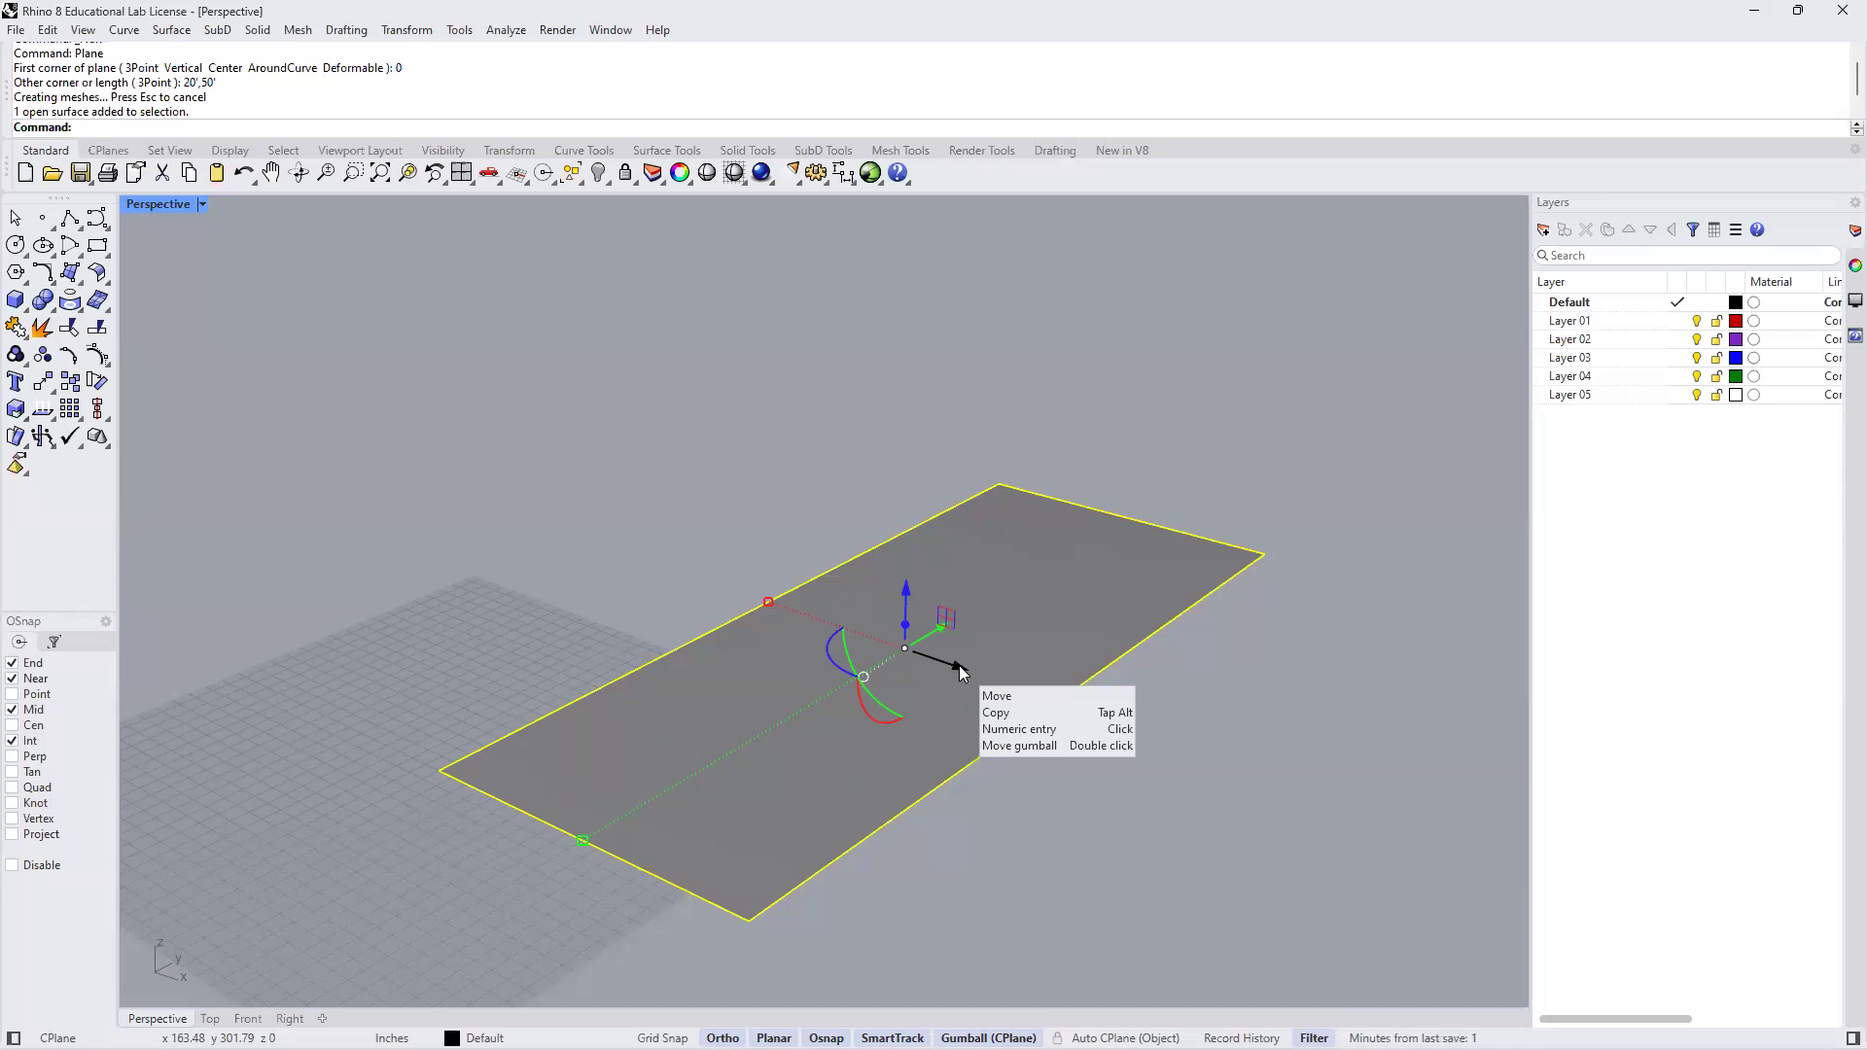
left_click_drag(959, 665, 619, 521)
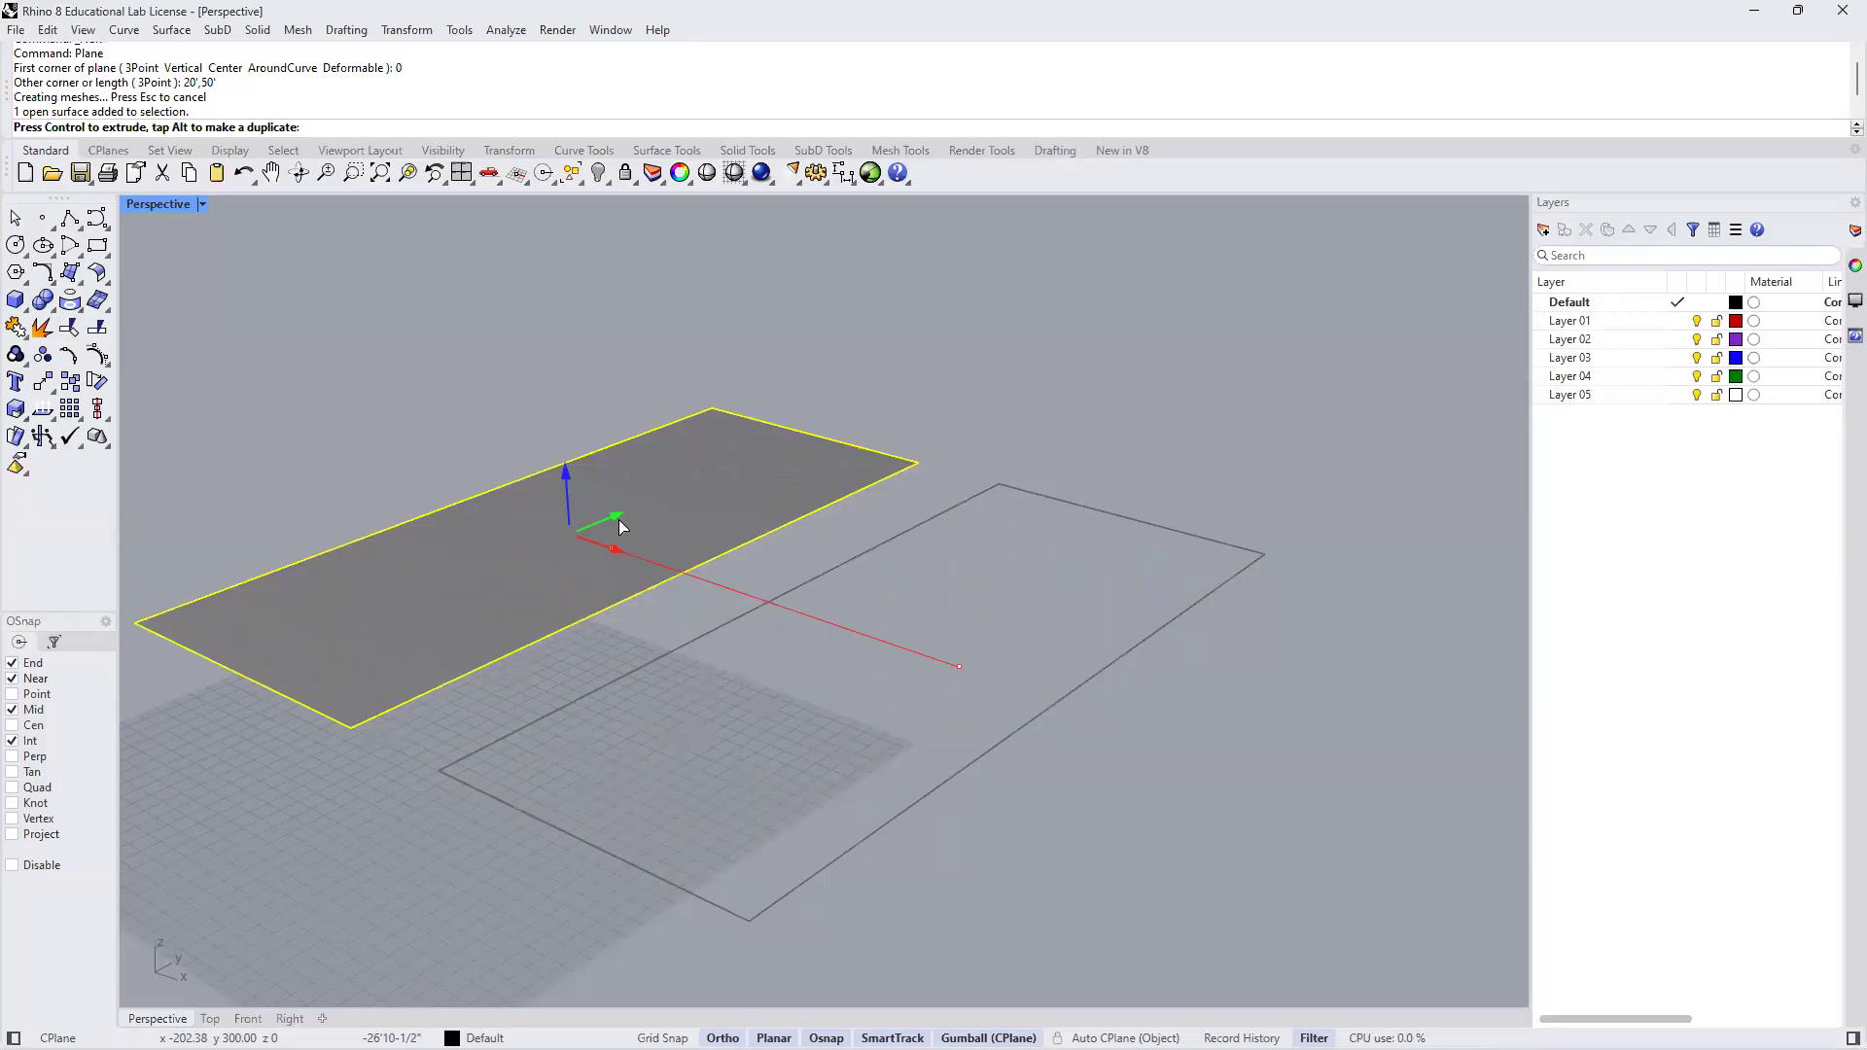
left_click_drag(620, 526, 570, 514)
left_click(341, 362)
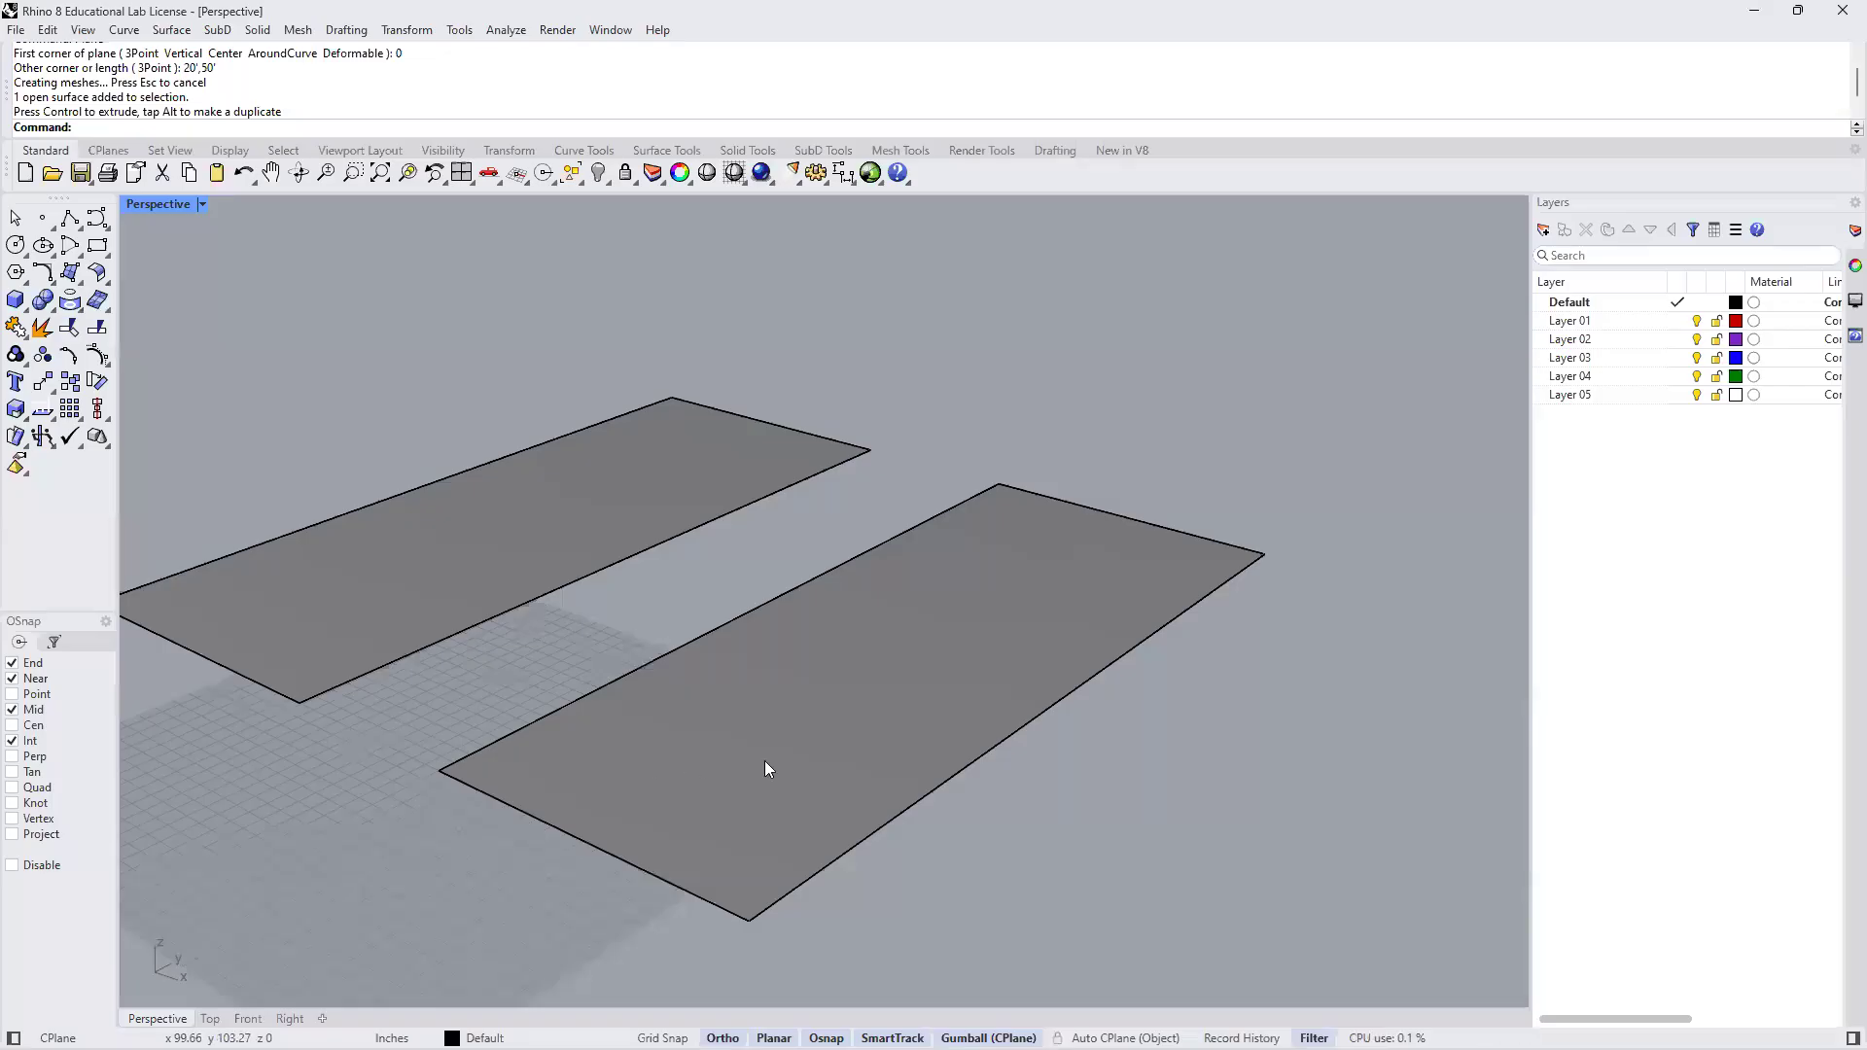
Extrude the original plane at the origin 4' upward into a solid with ExtrudeSrf
left_click(935, 693)
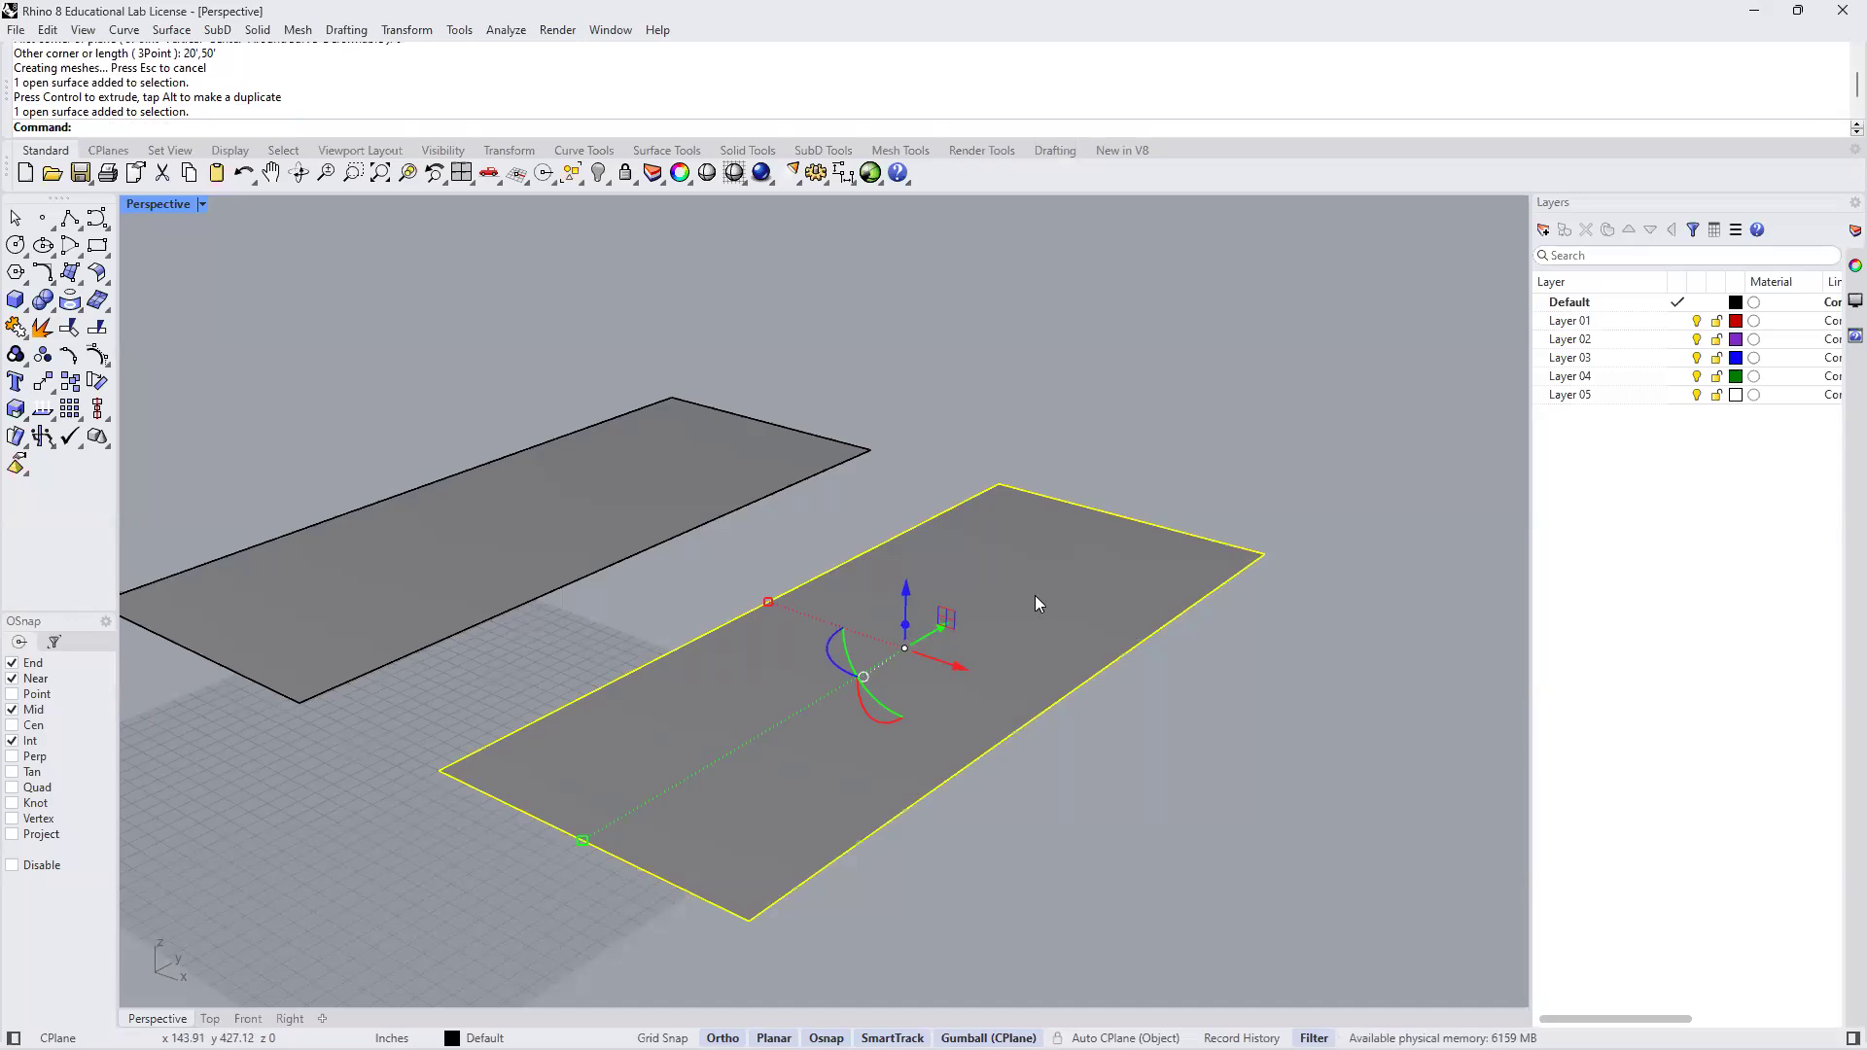
type("Ext")
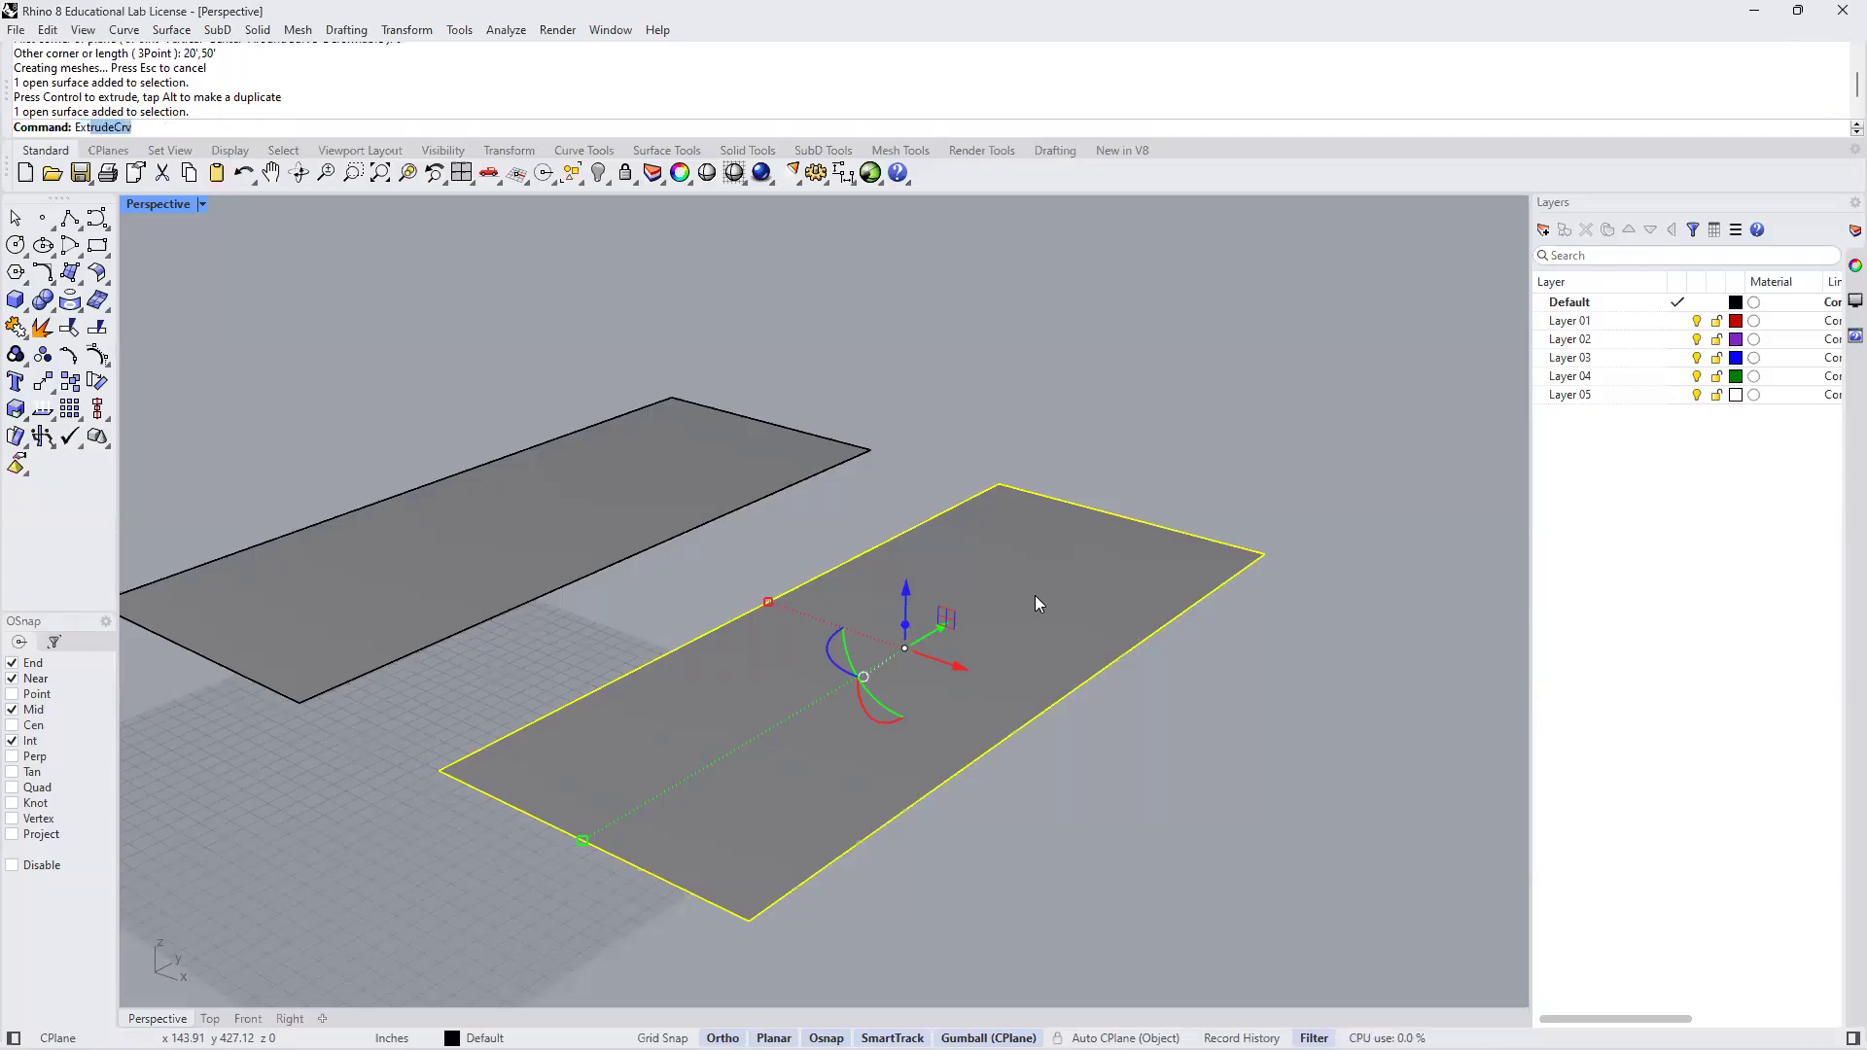
type("rude")
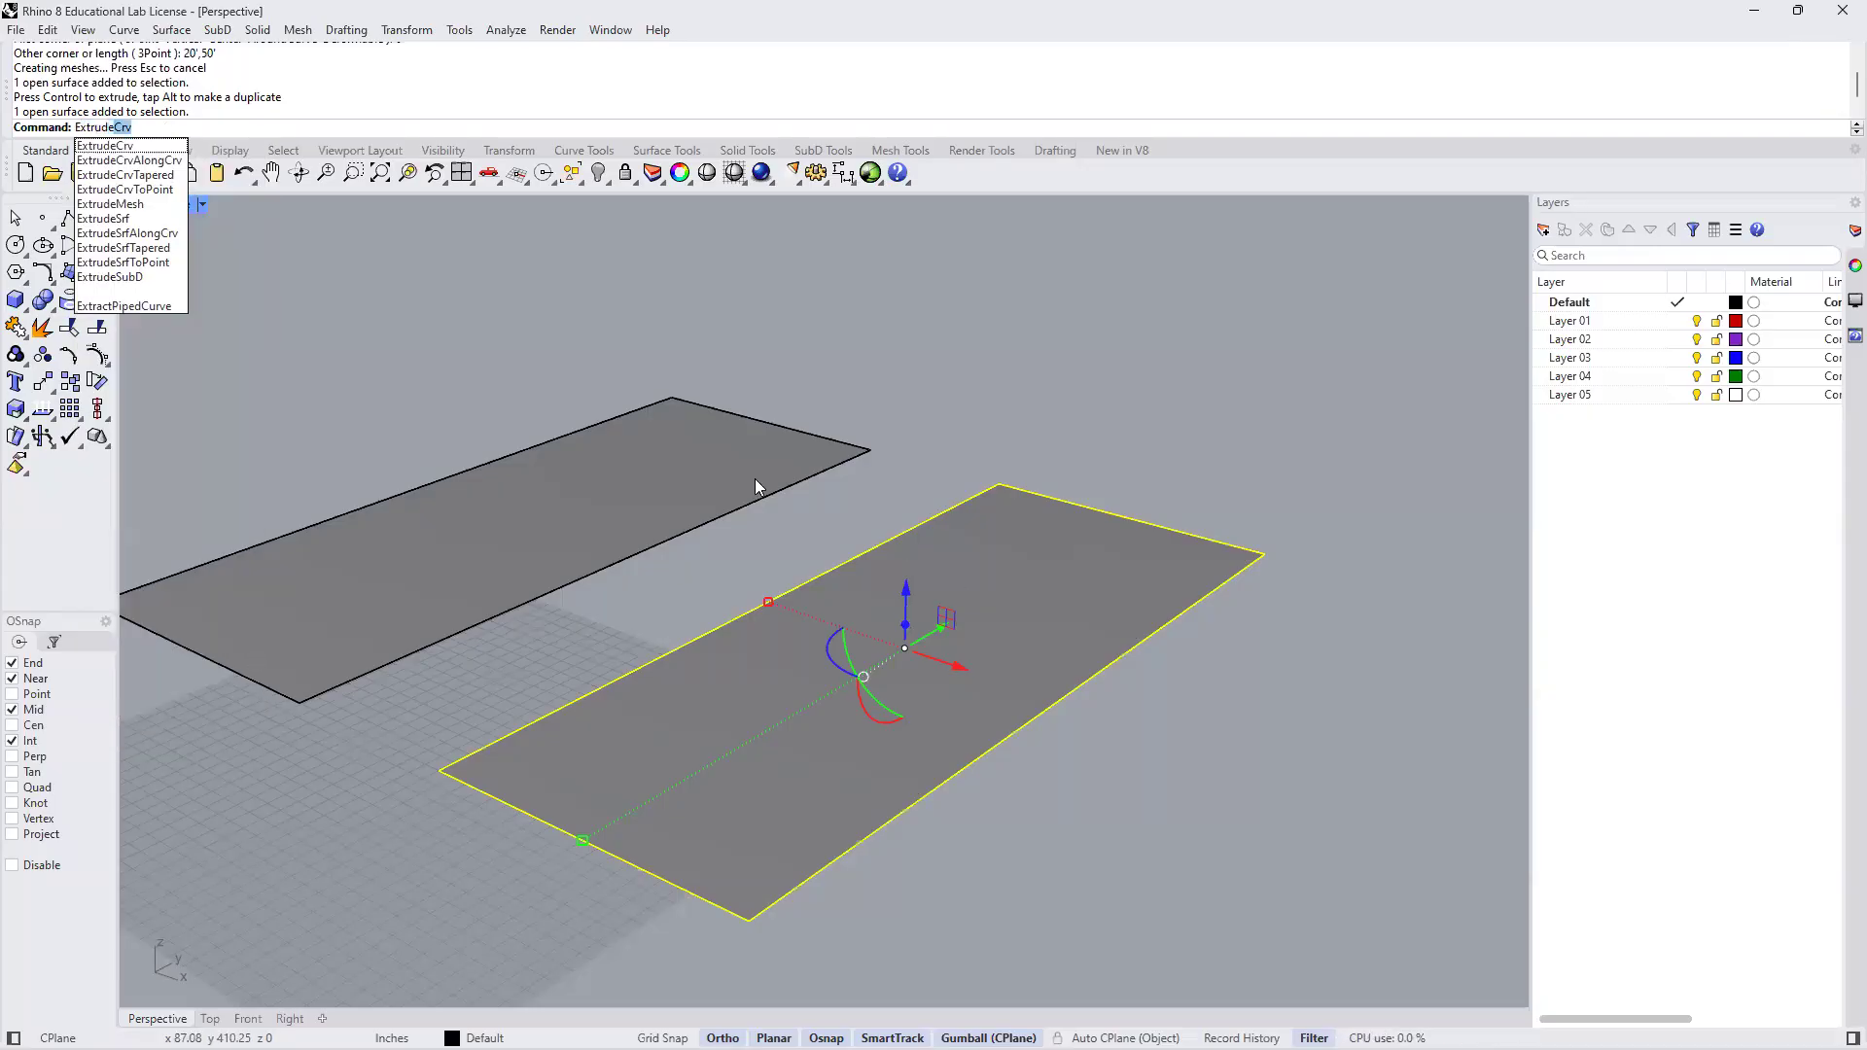
left_click(142, 223)
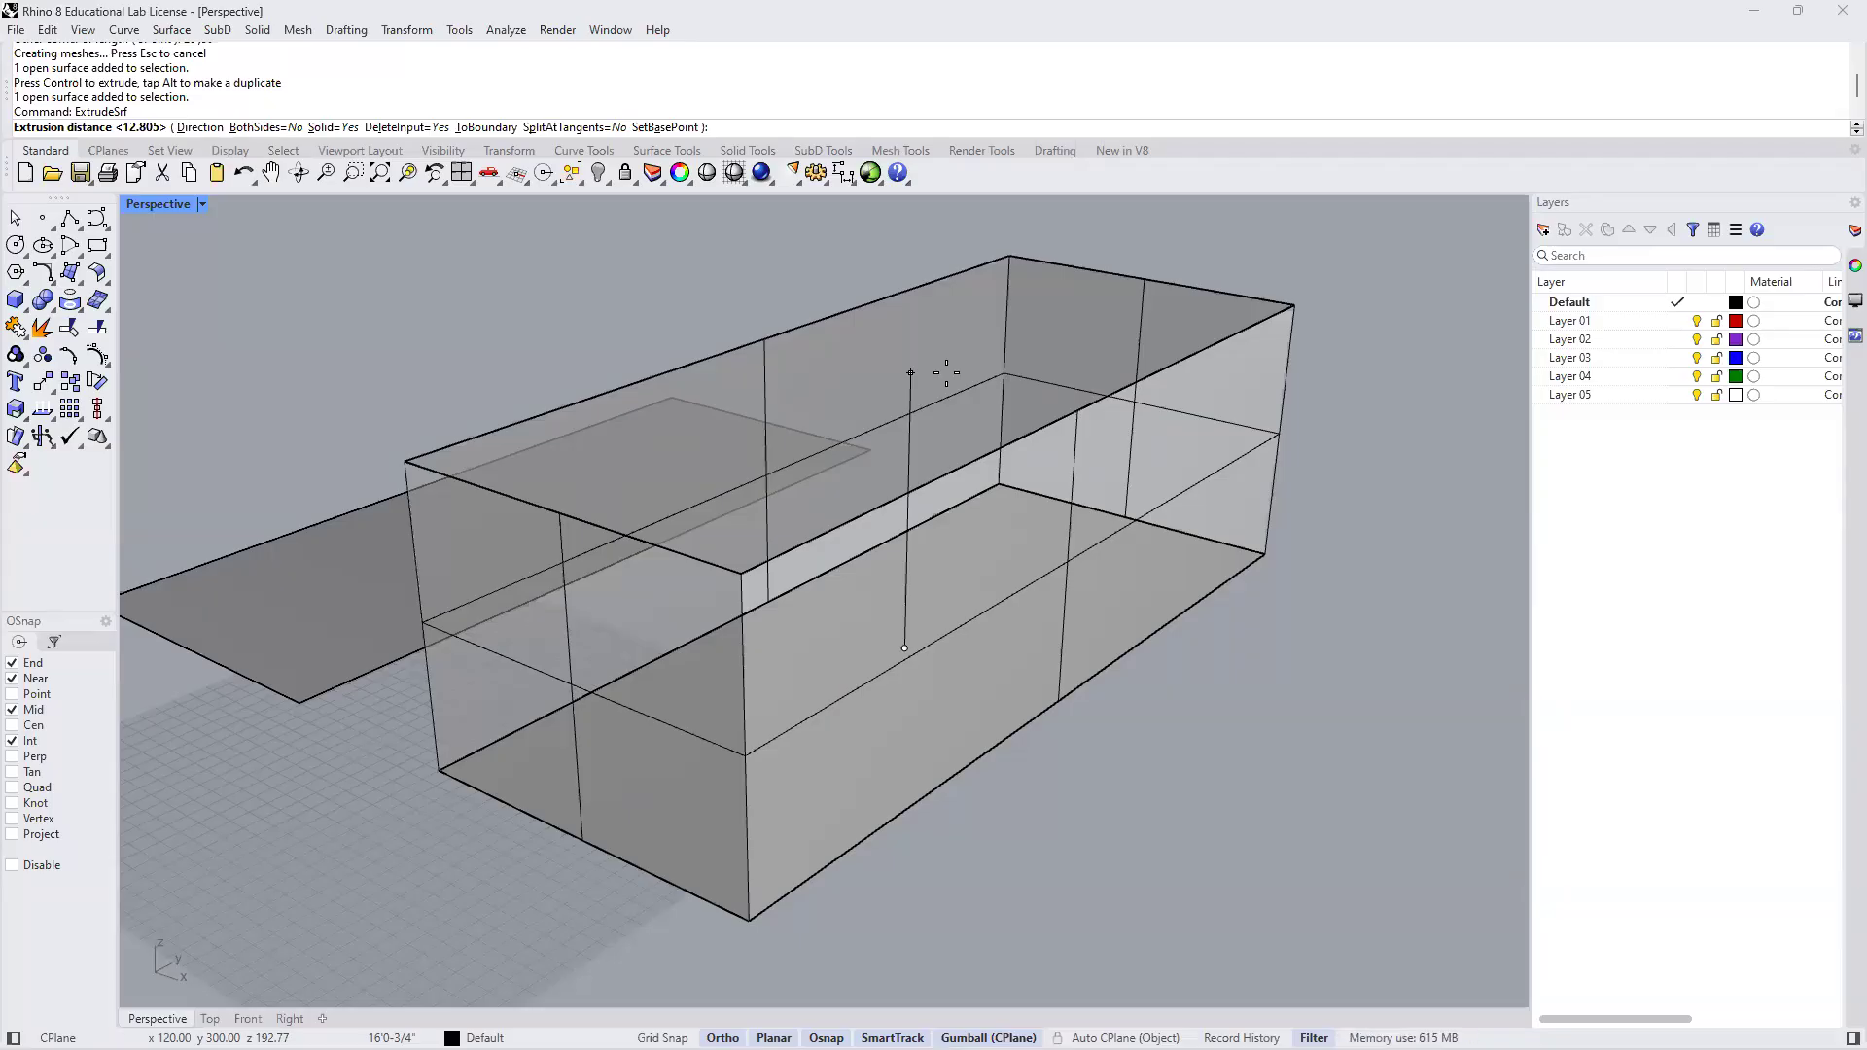
type("4")
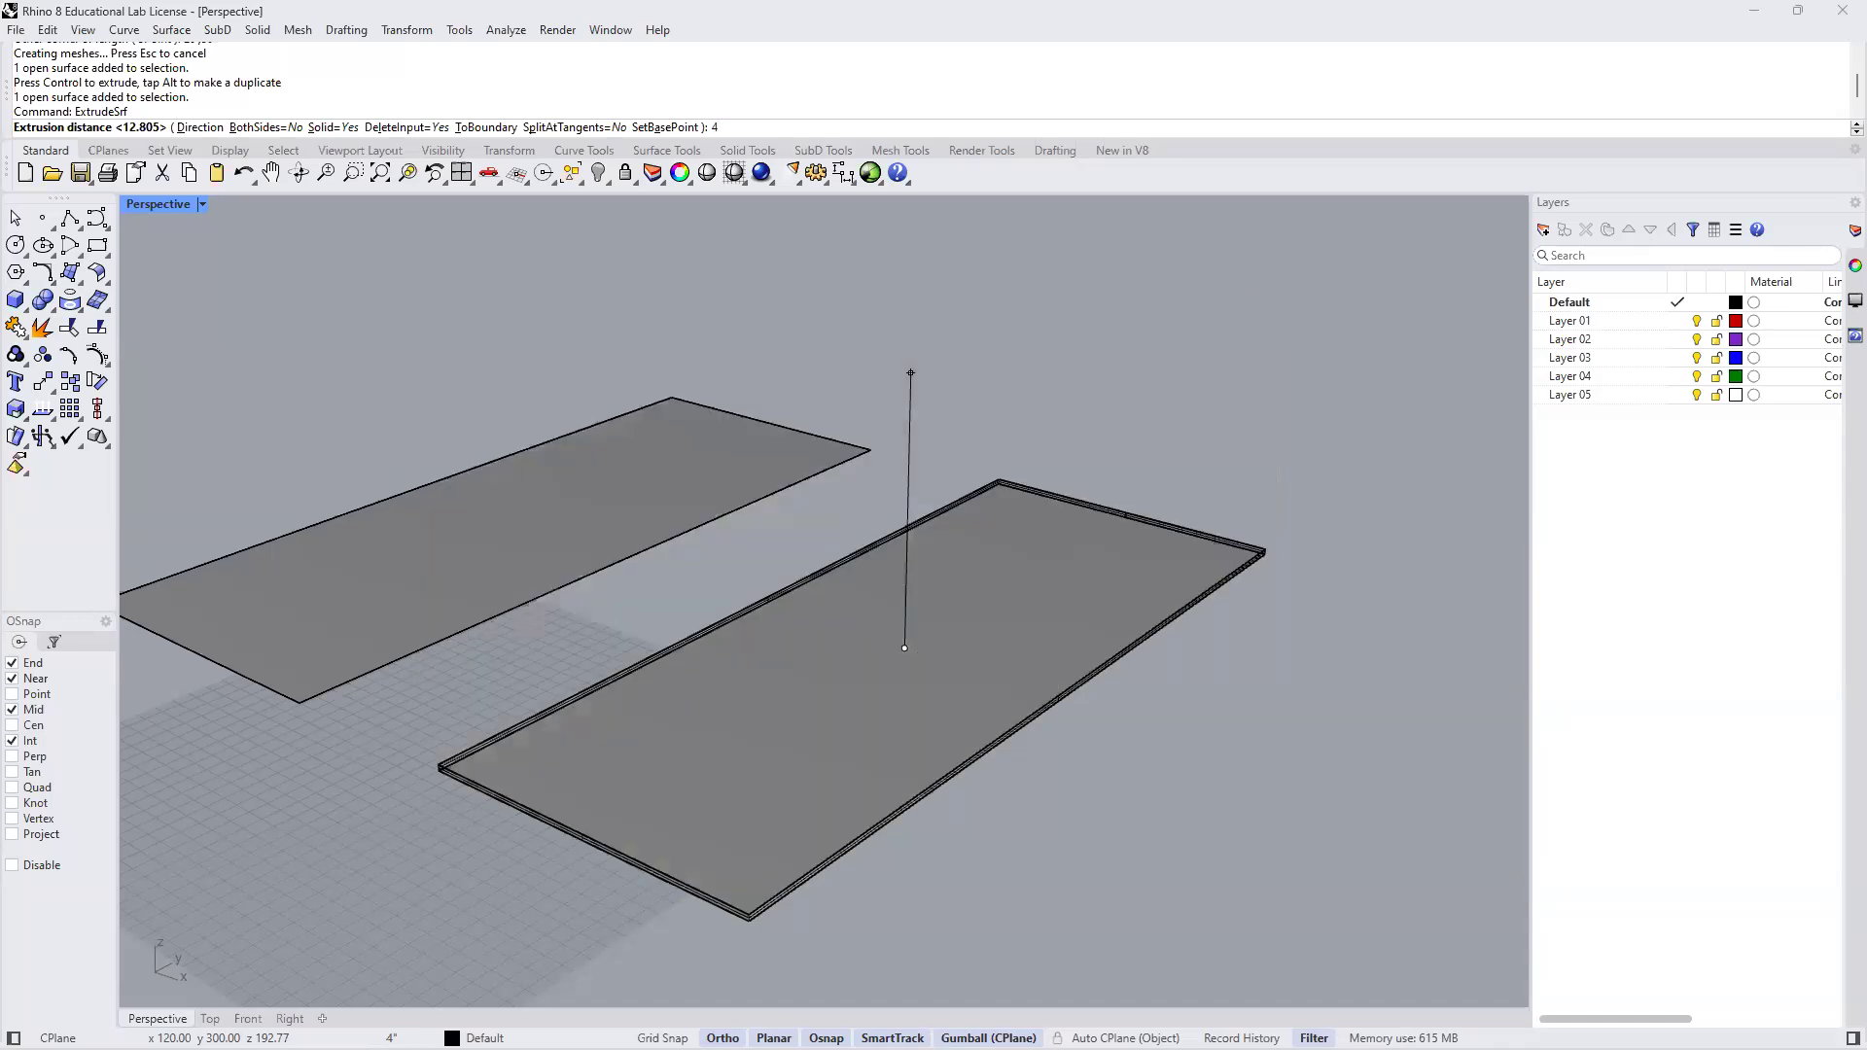
type("'")
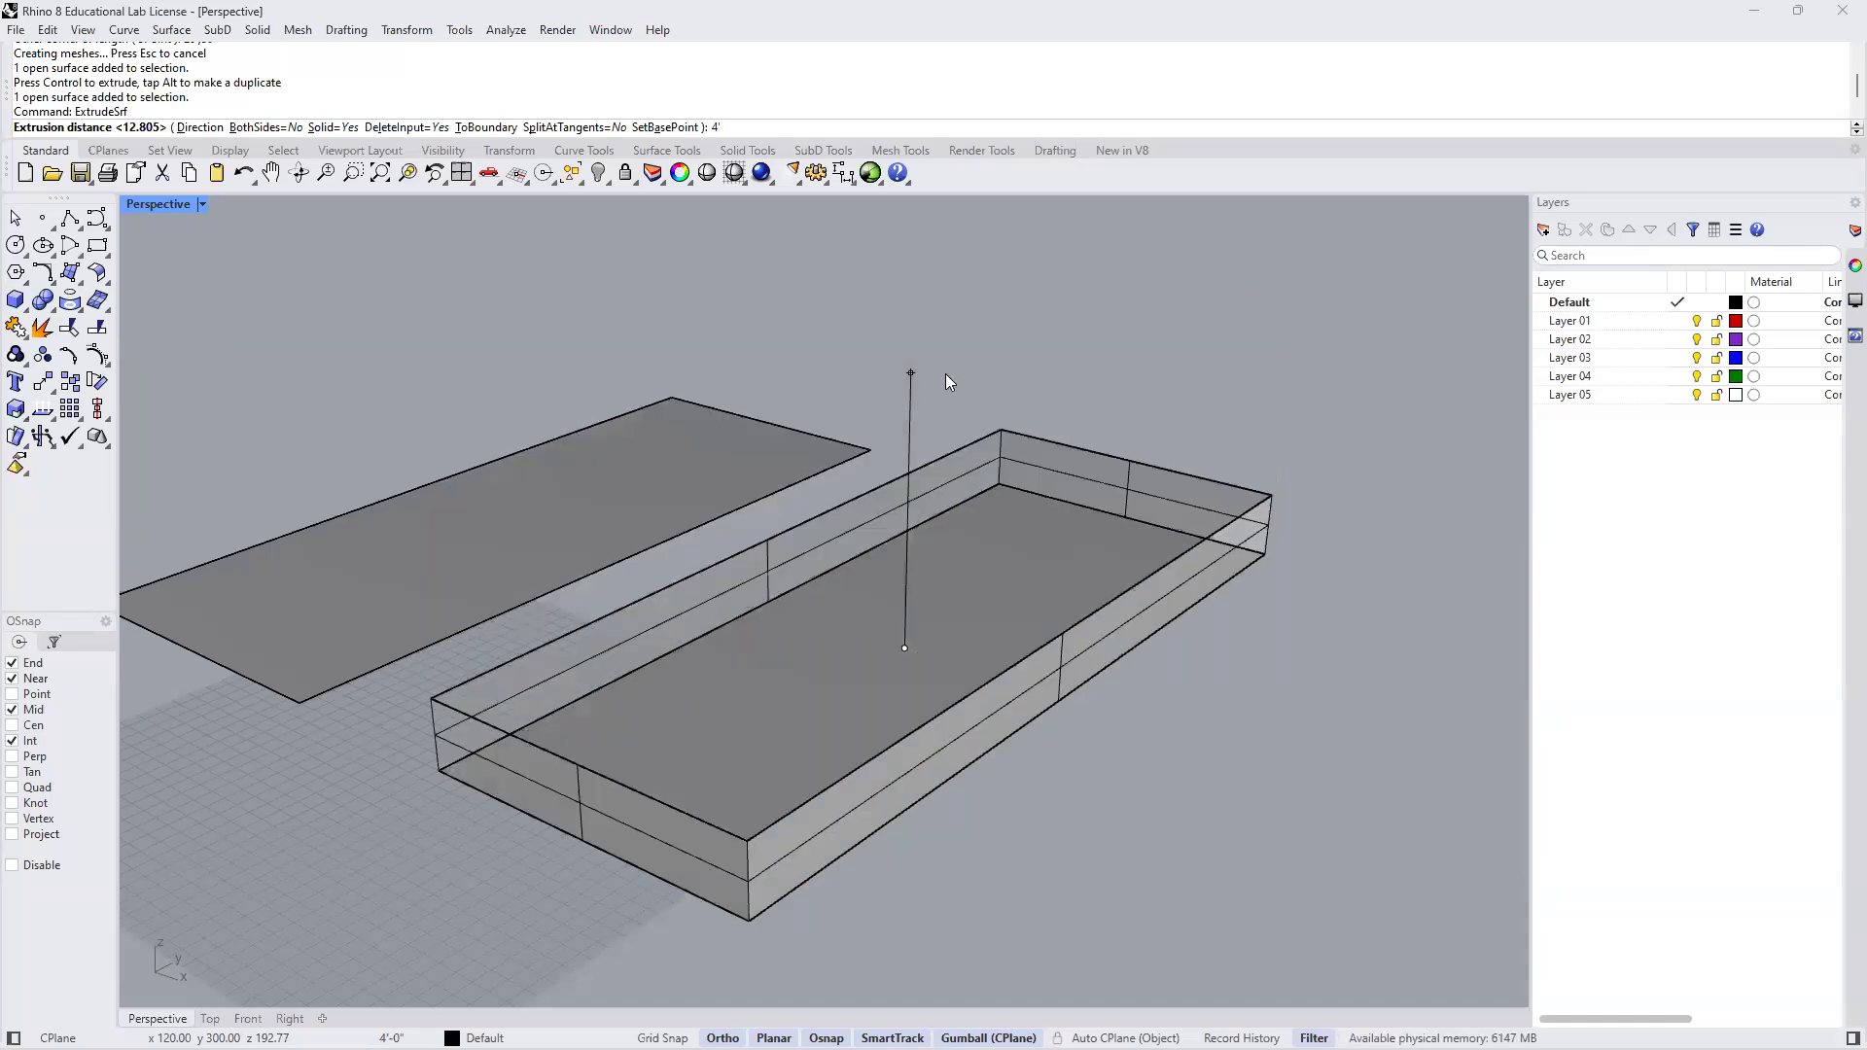
key("Return")
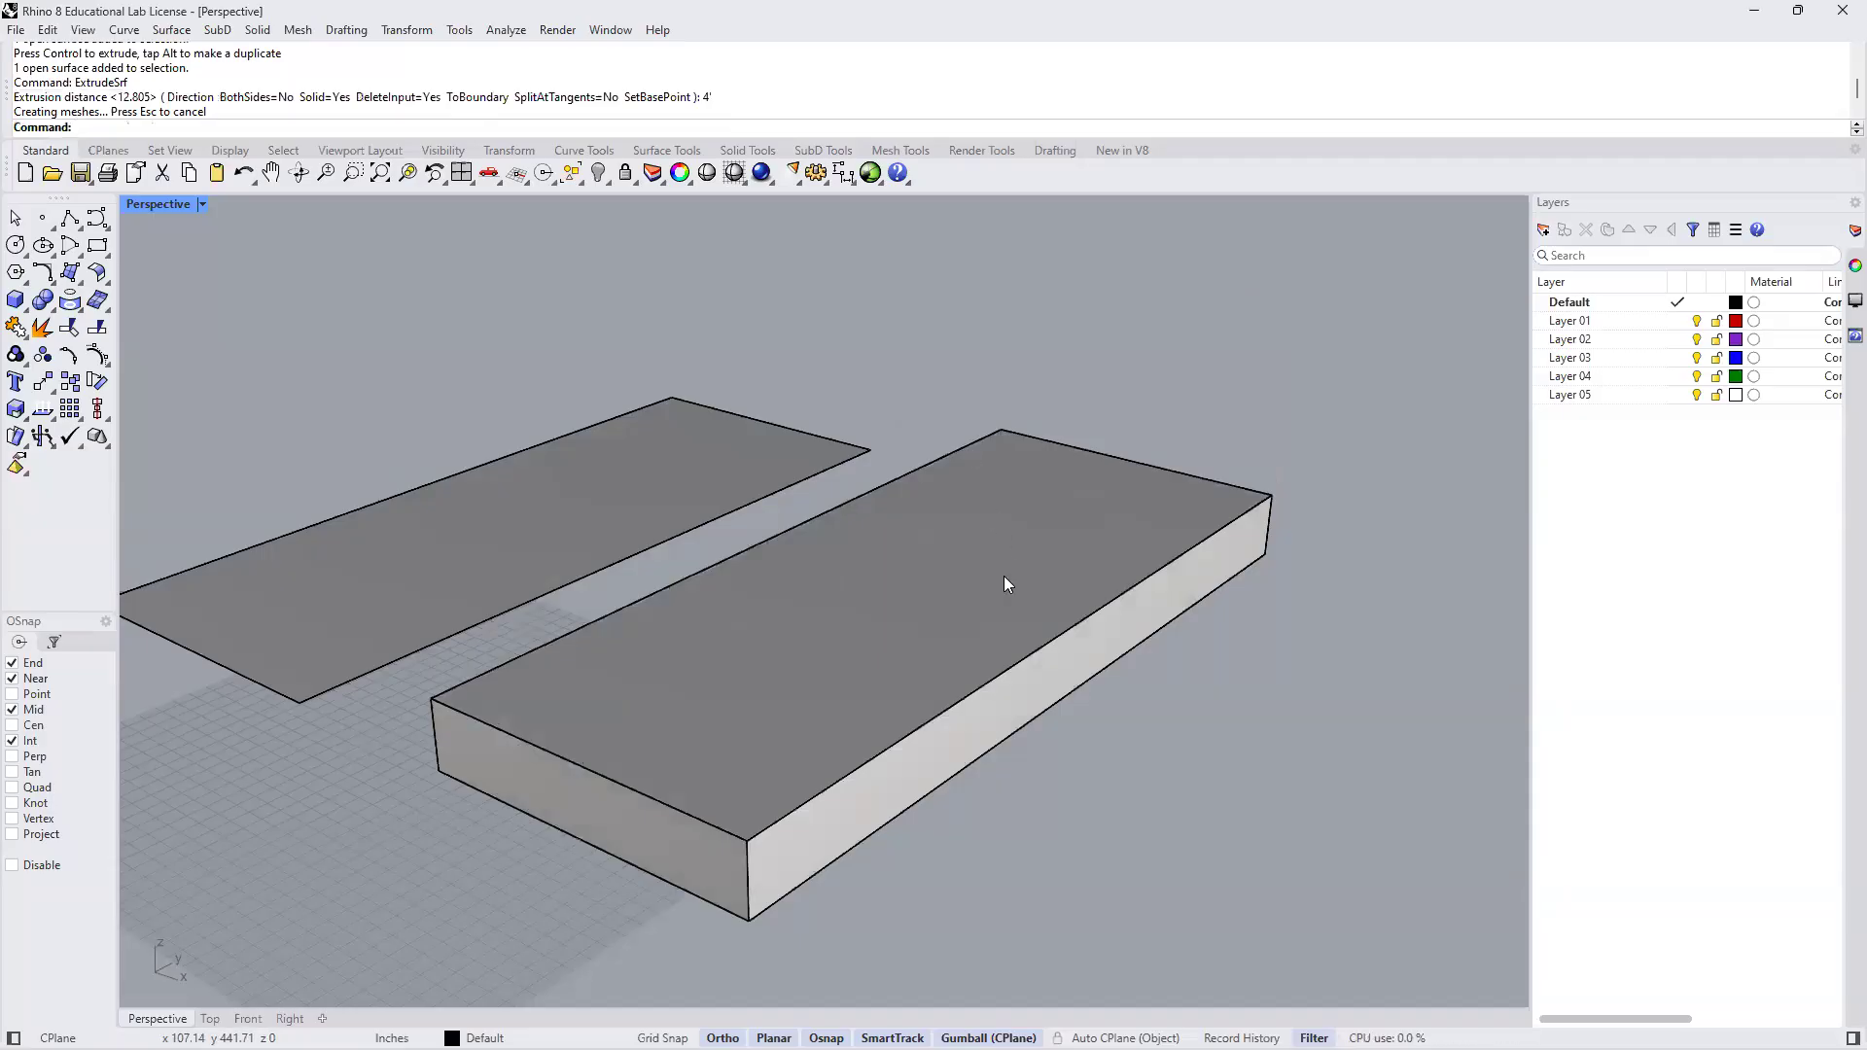
scroll(1004, 577, "down", 2)
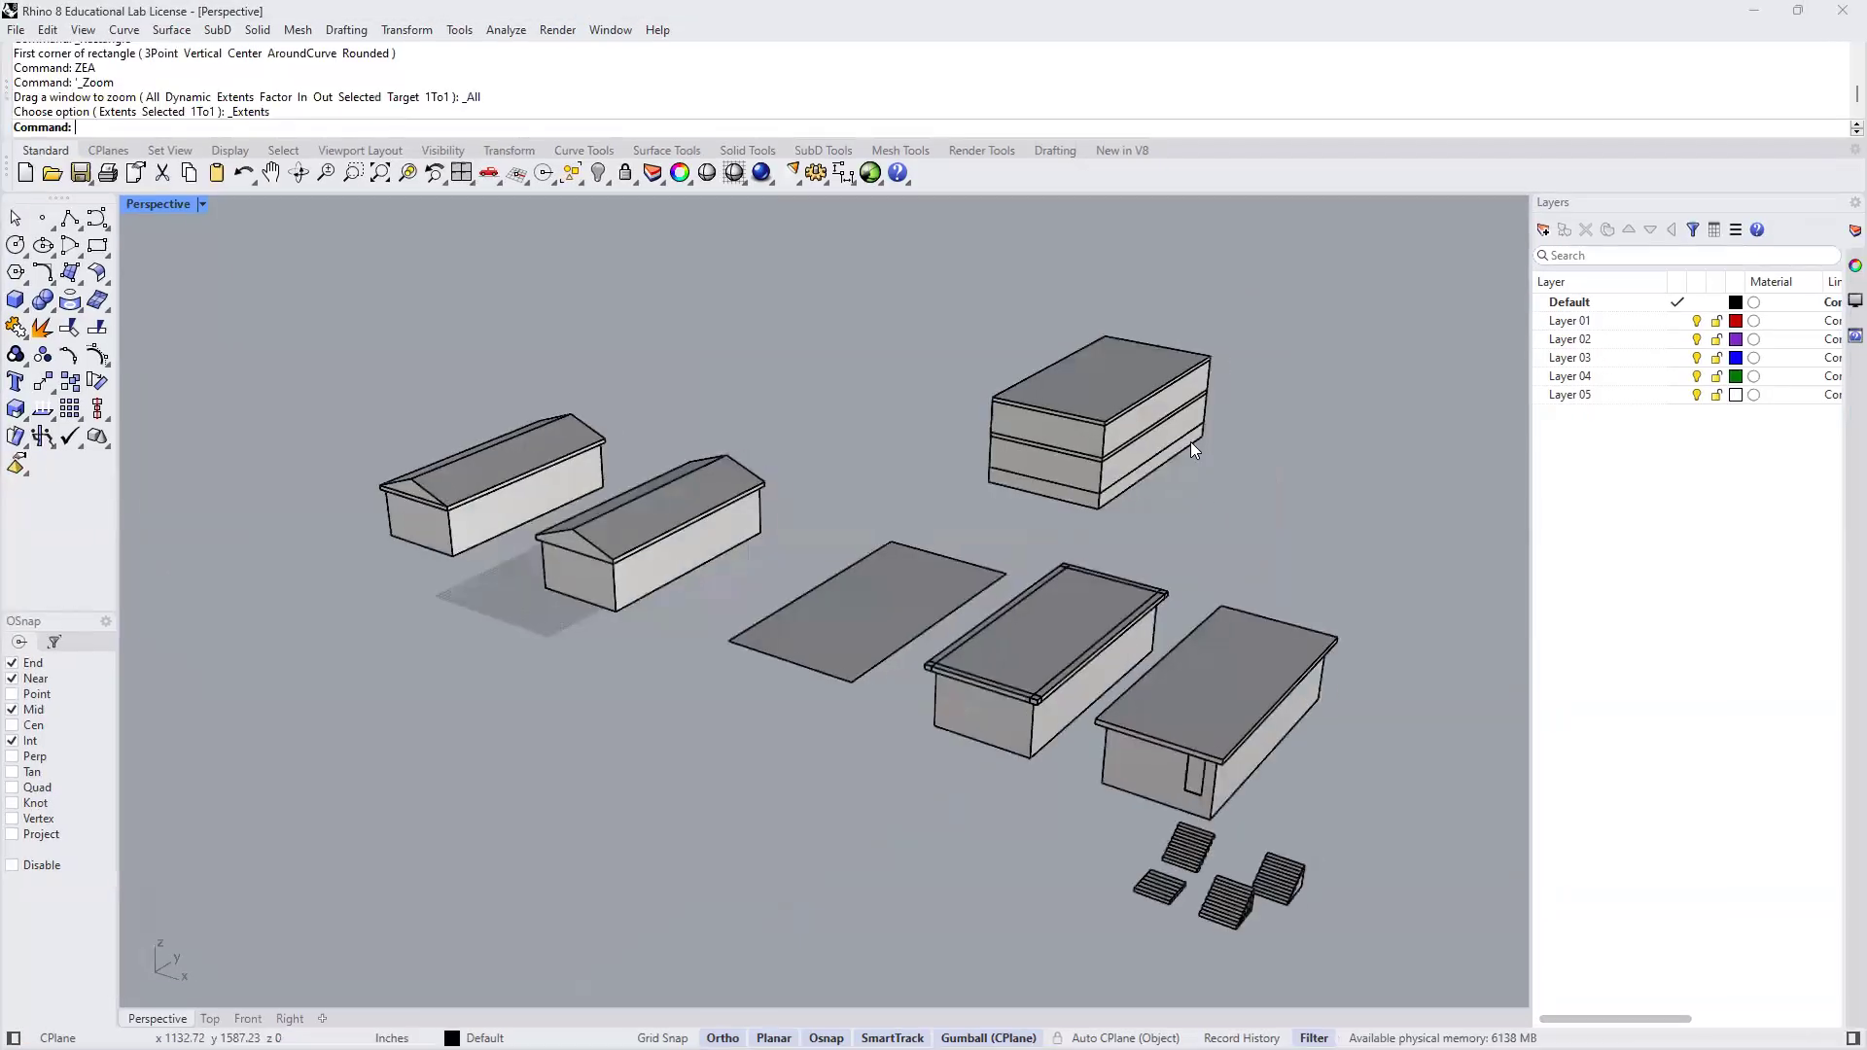
scroll(1192, 434, "up", 5)
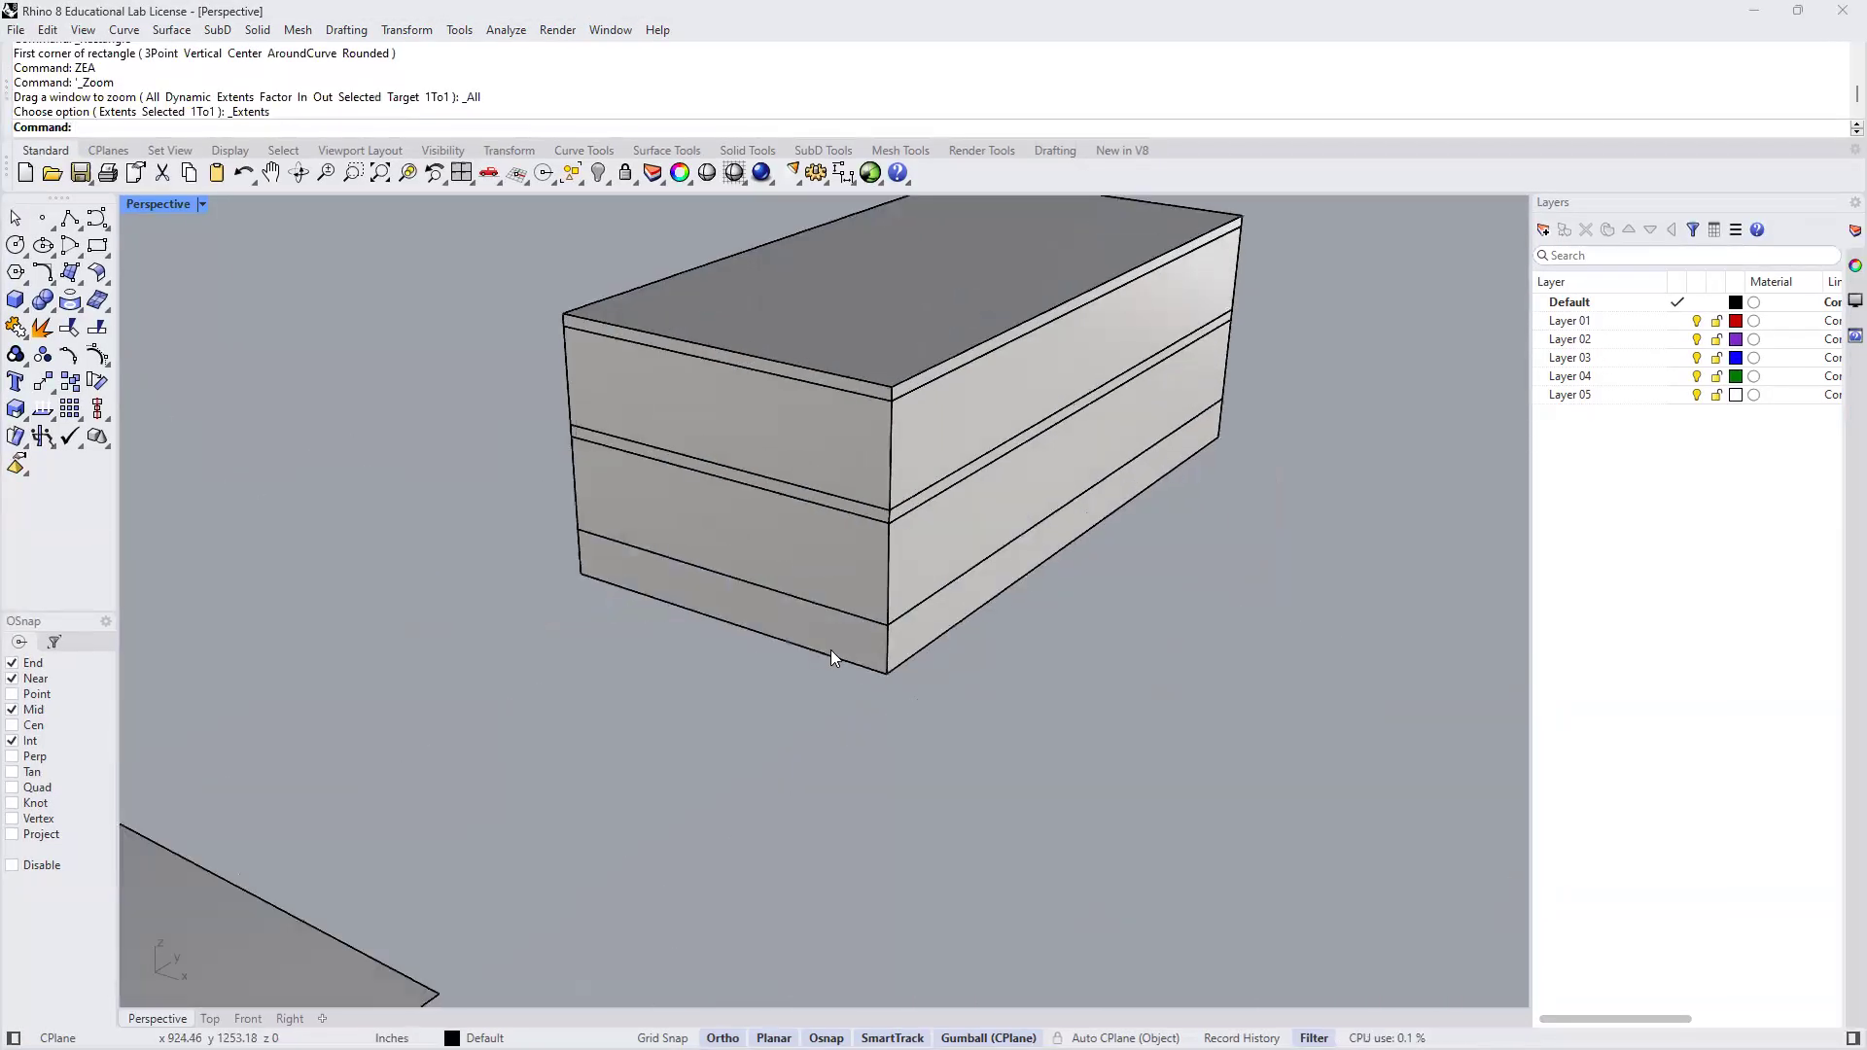
right_click_drag(863, 713, 841, 856, "shift")
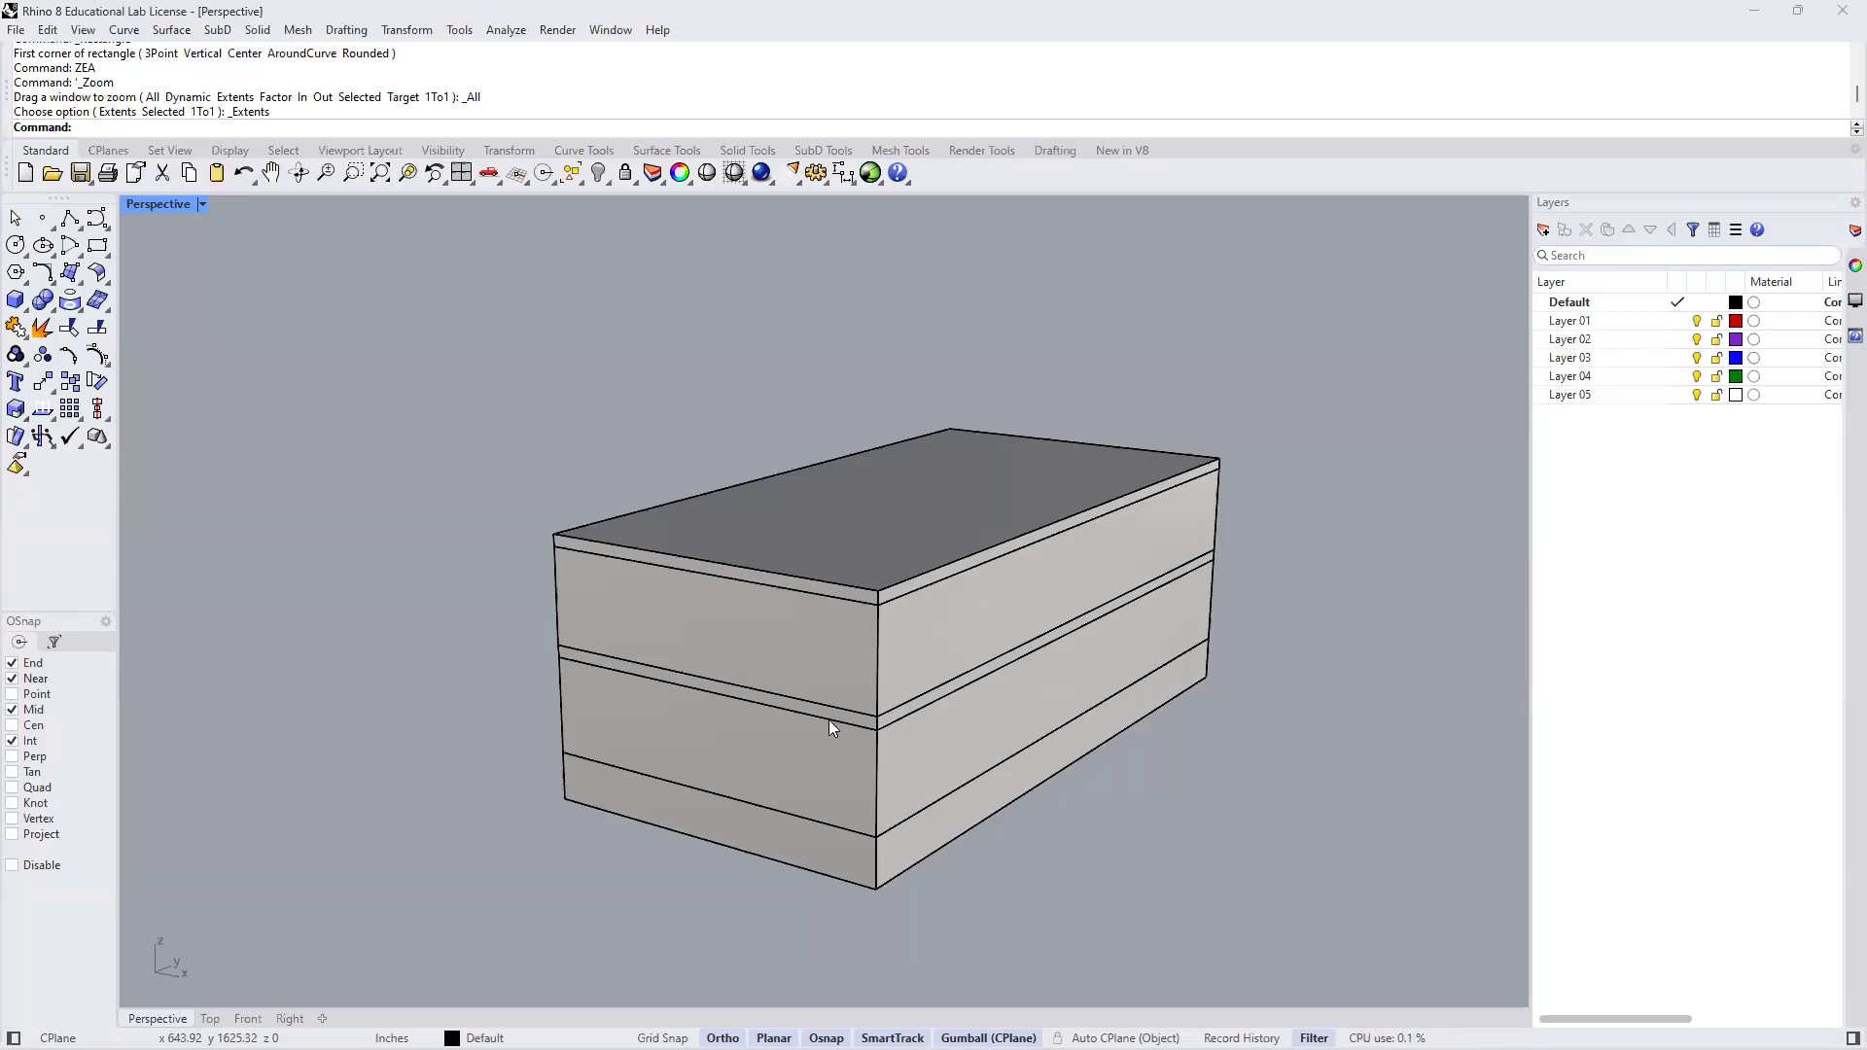
scroll(838, 720, "up", 3)
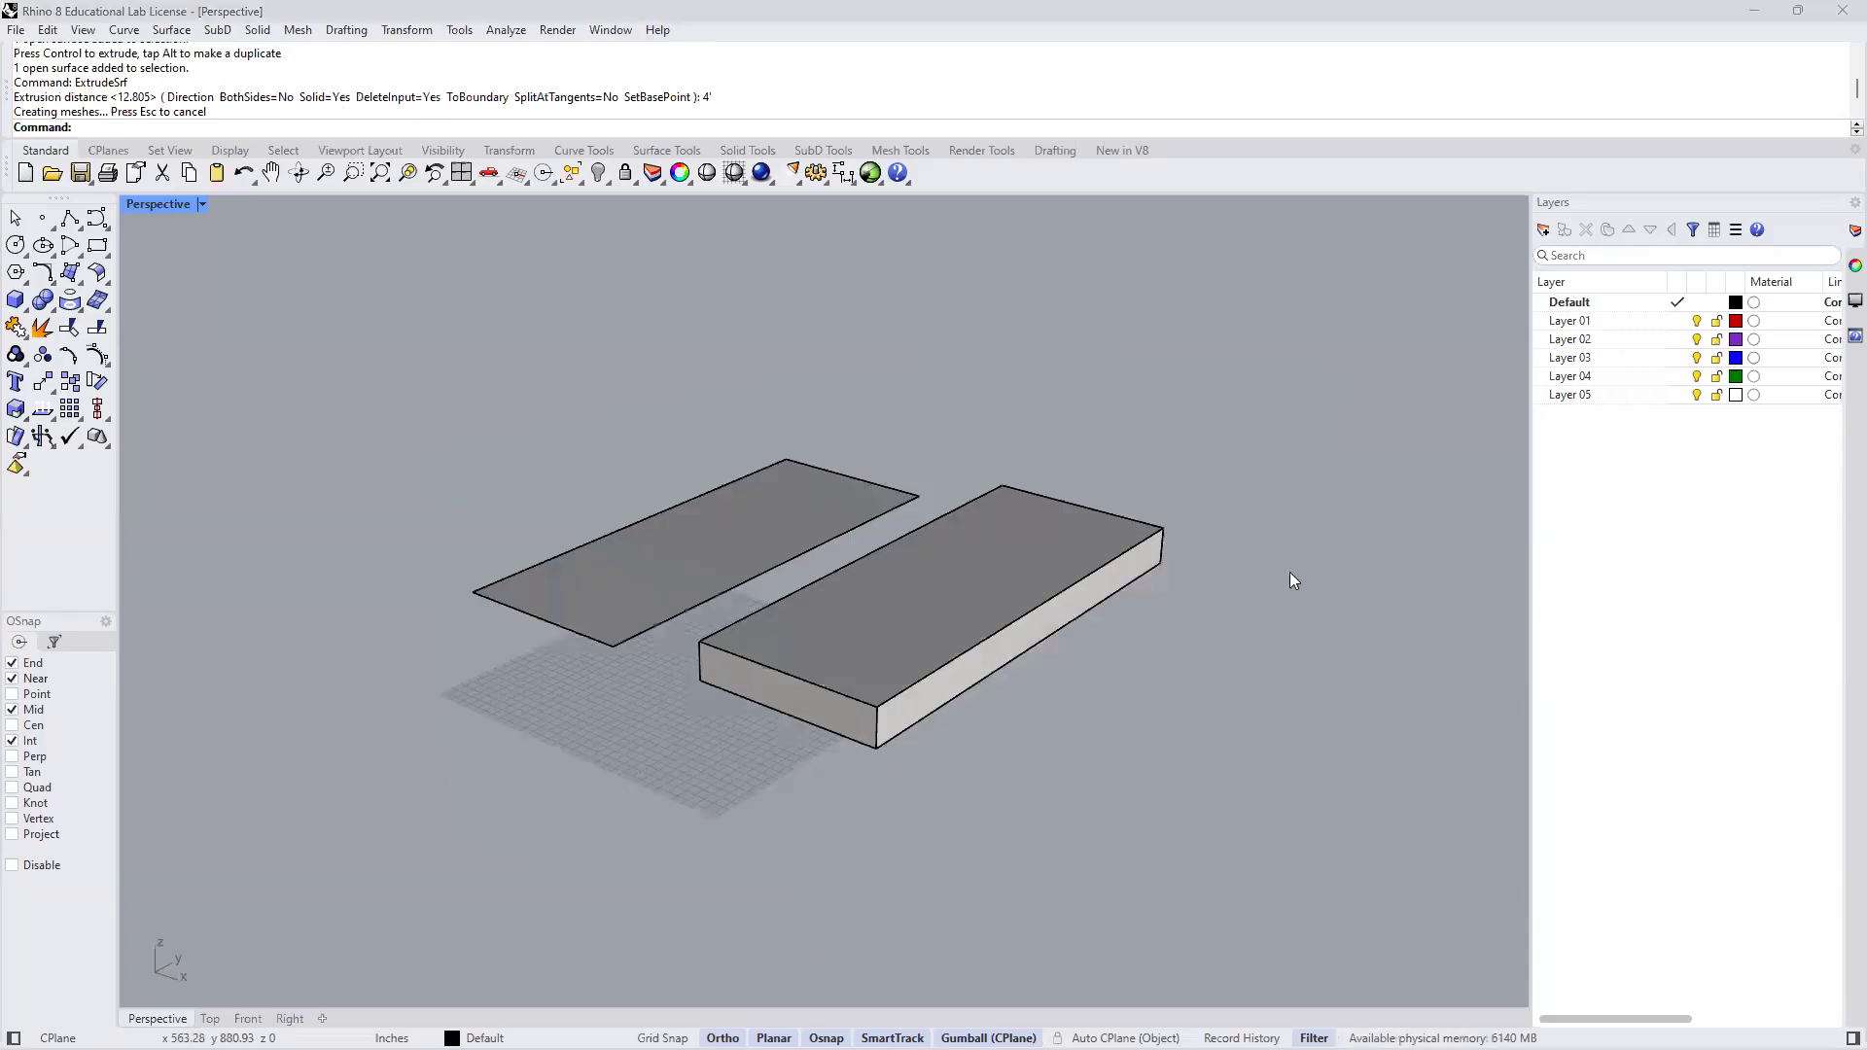
Extrude only the top face of the 4' base solid 8' upward with ExtrudeSrf
right_click_drag(1019, 846, 933, 782)
scroll(934, 780, "up", 5)
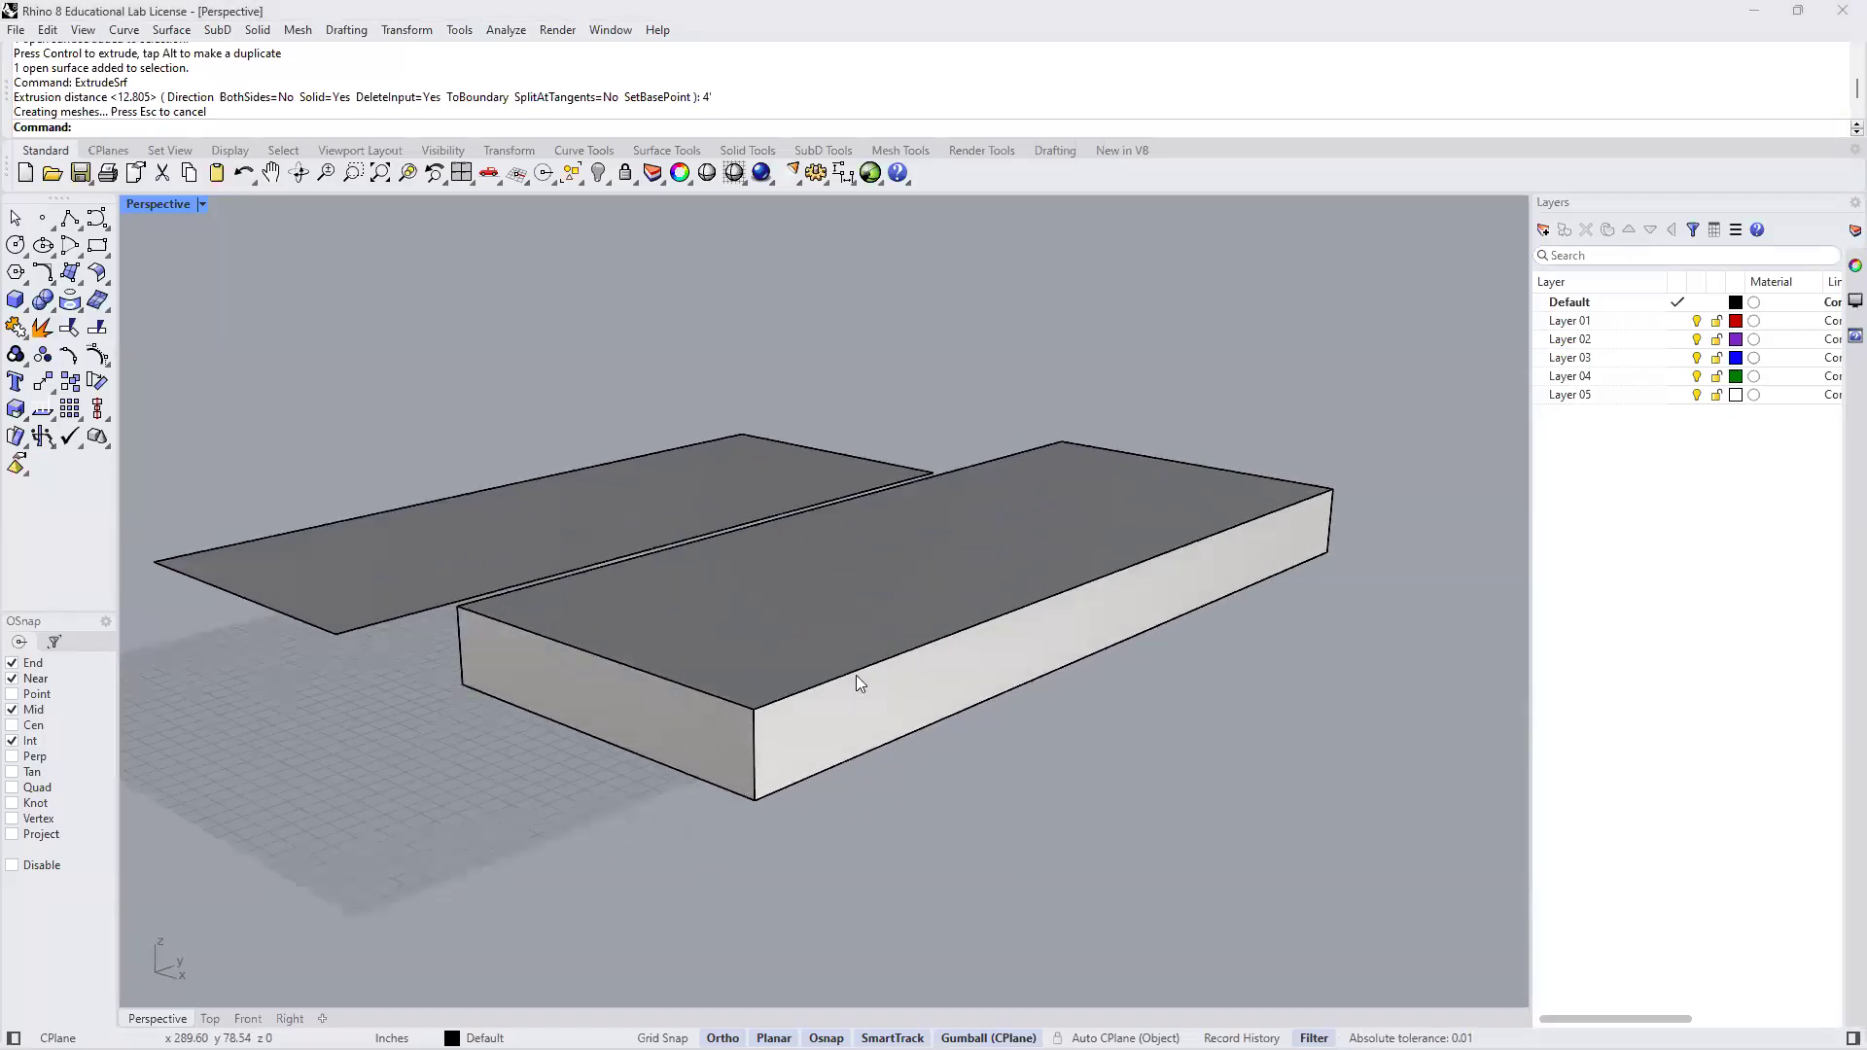
mouse_move(850, 612)
right_mouse_down()
mouse_move(892, 642)
mouse_move(881, 603)
right_mouse_up()
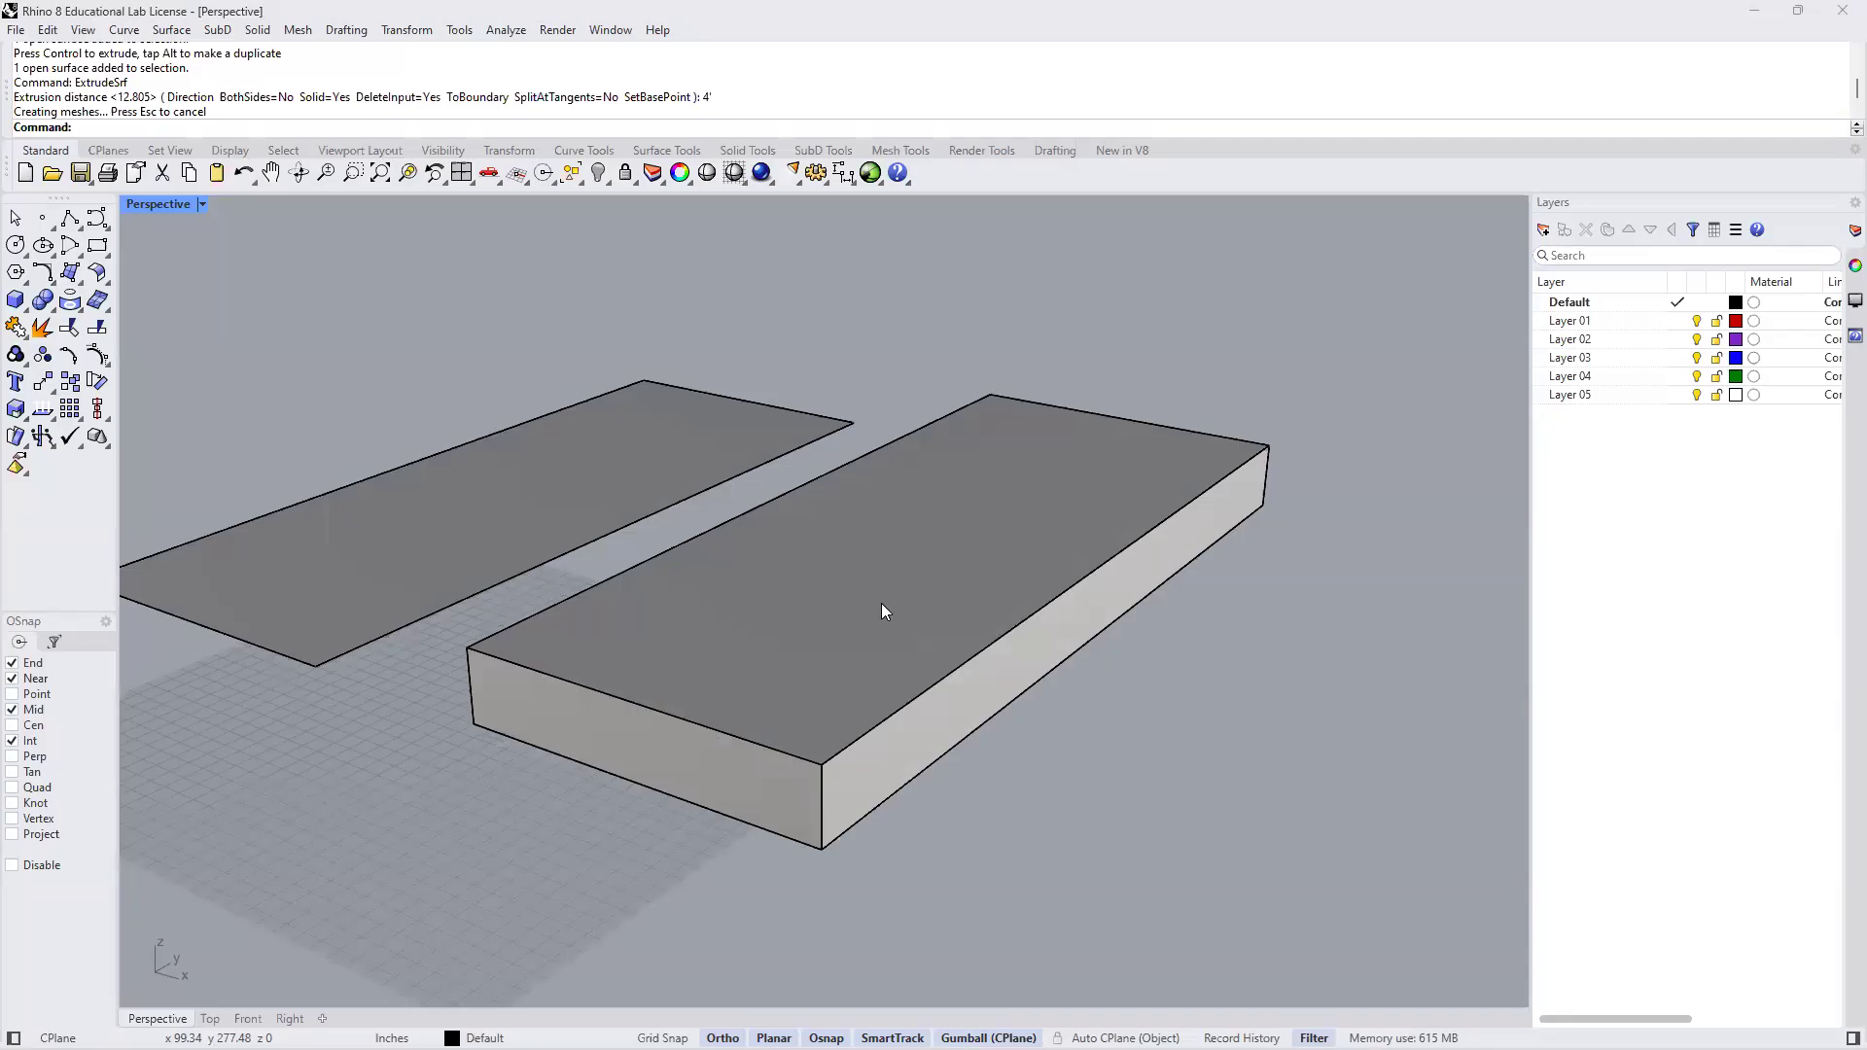
left_click(882, 605, "ctrl+shift")
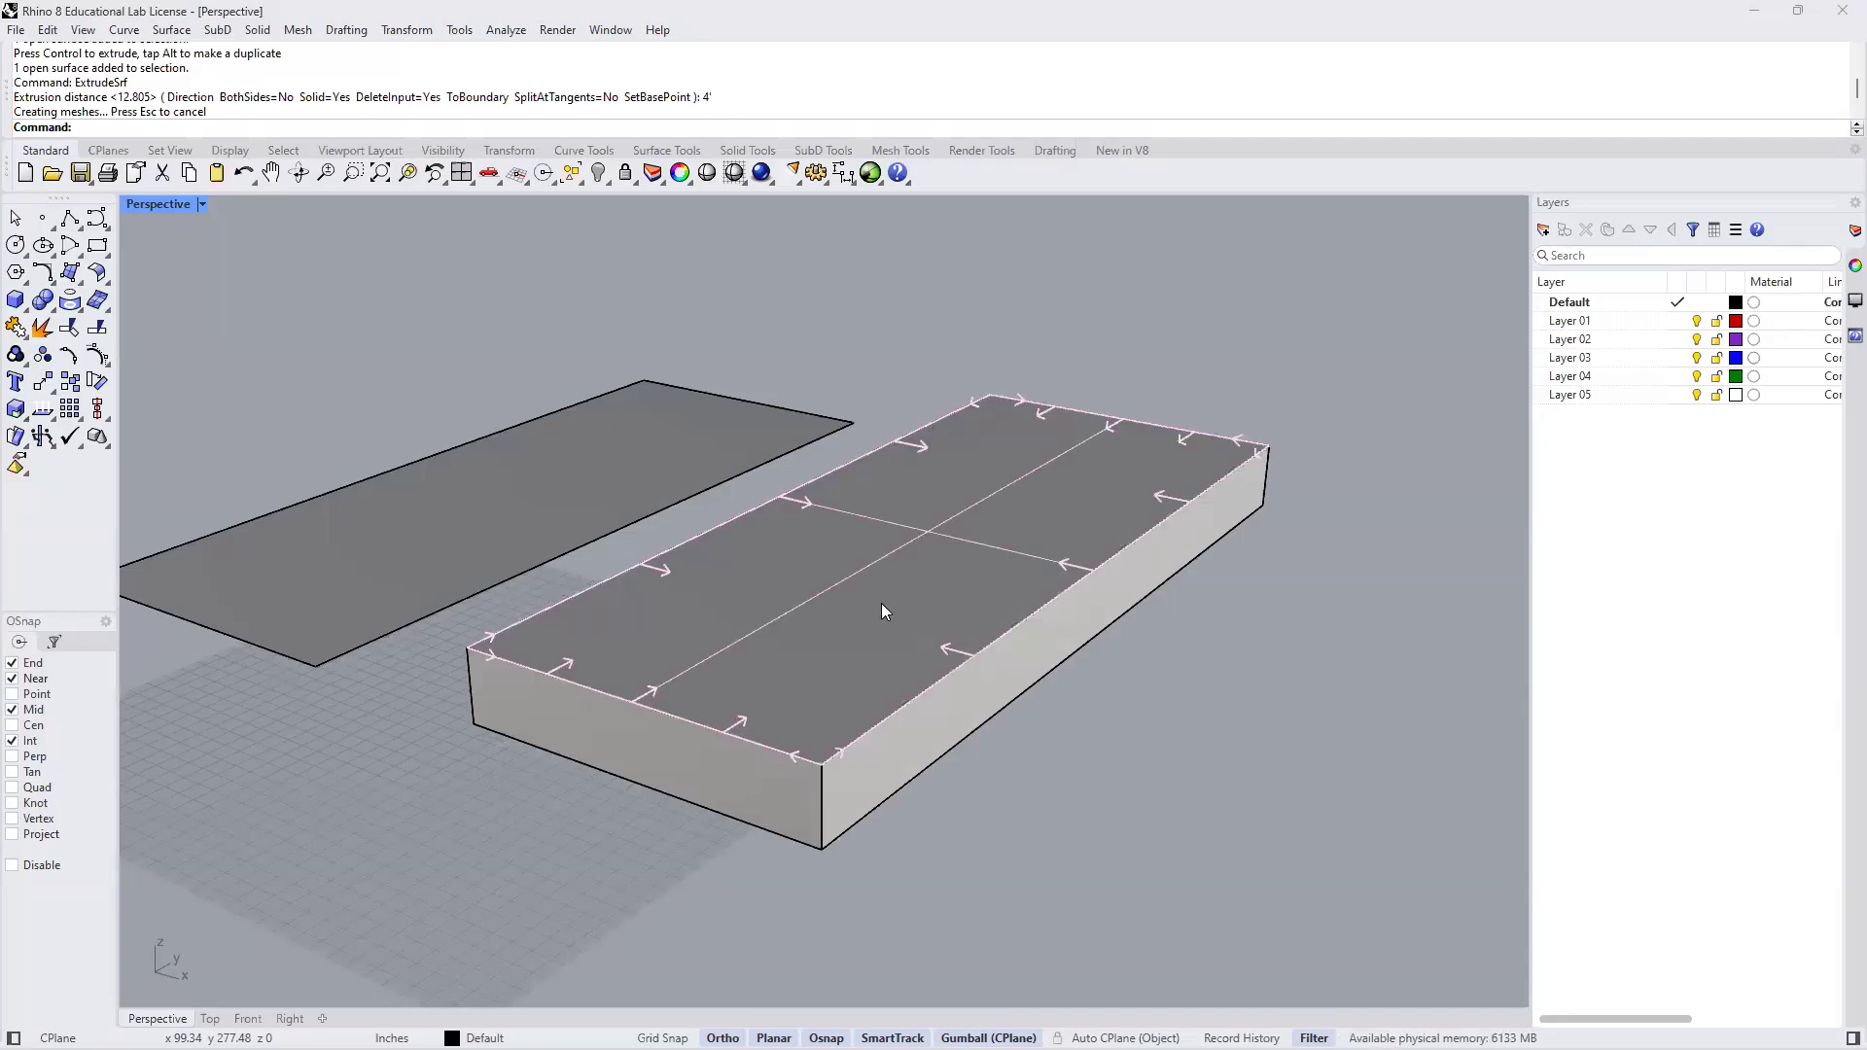
left_click(861, 636, "ctrl+shift")
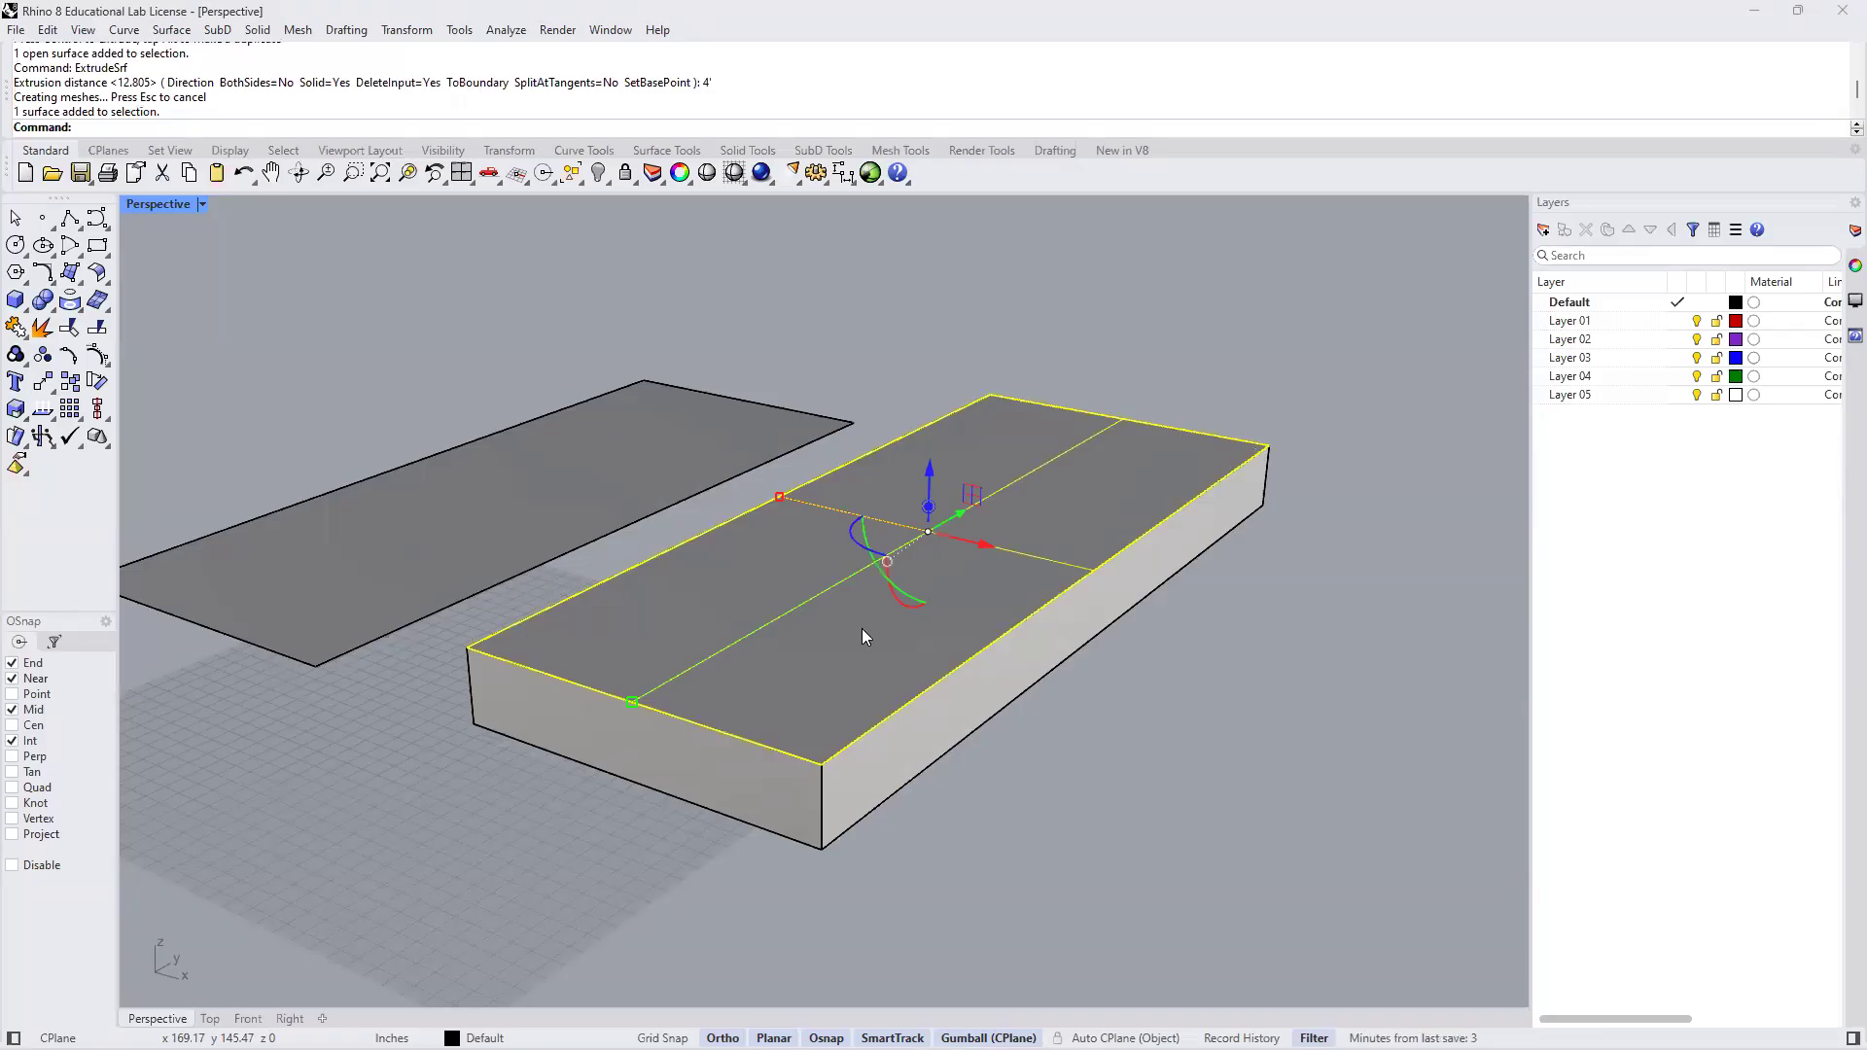
type("Extr")
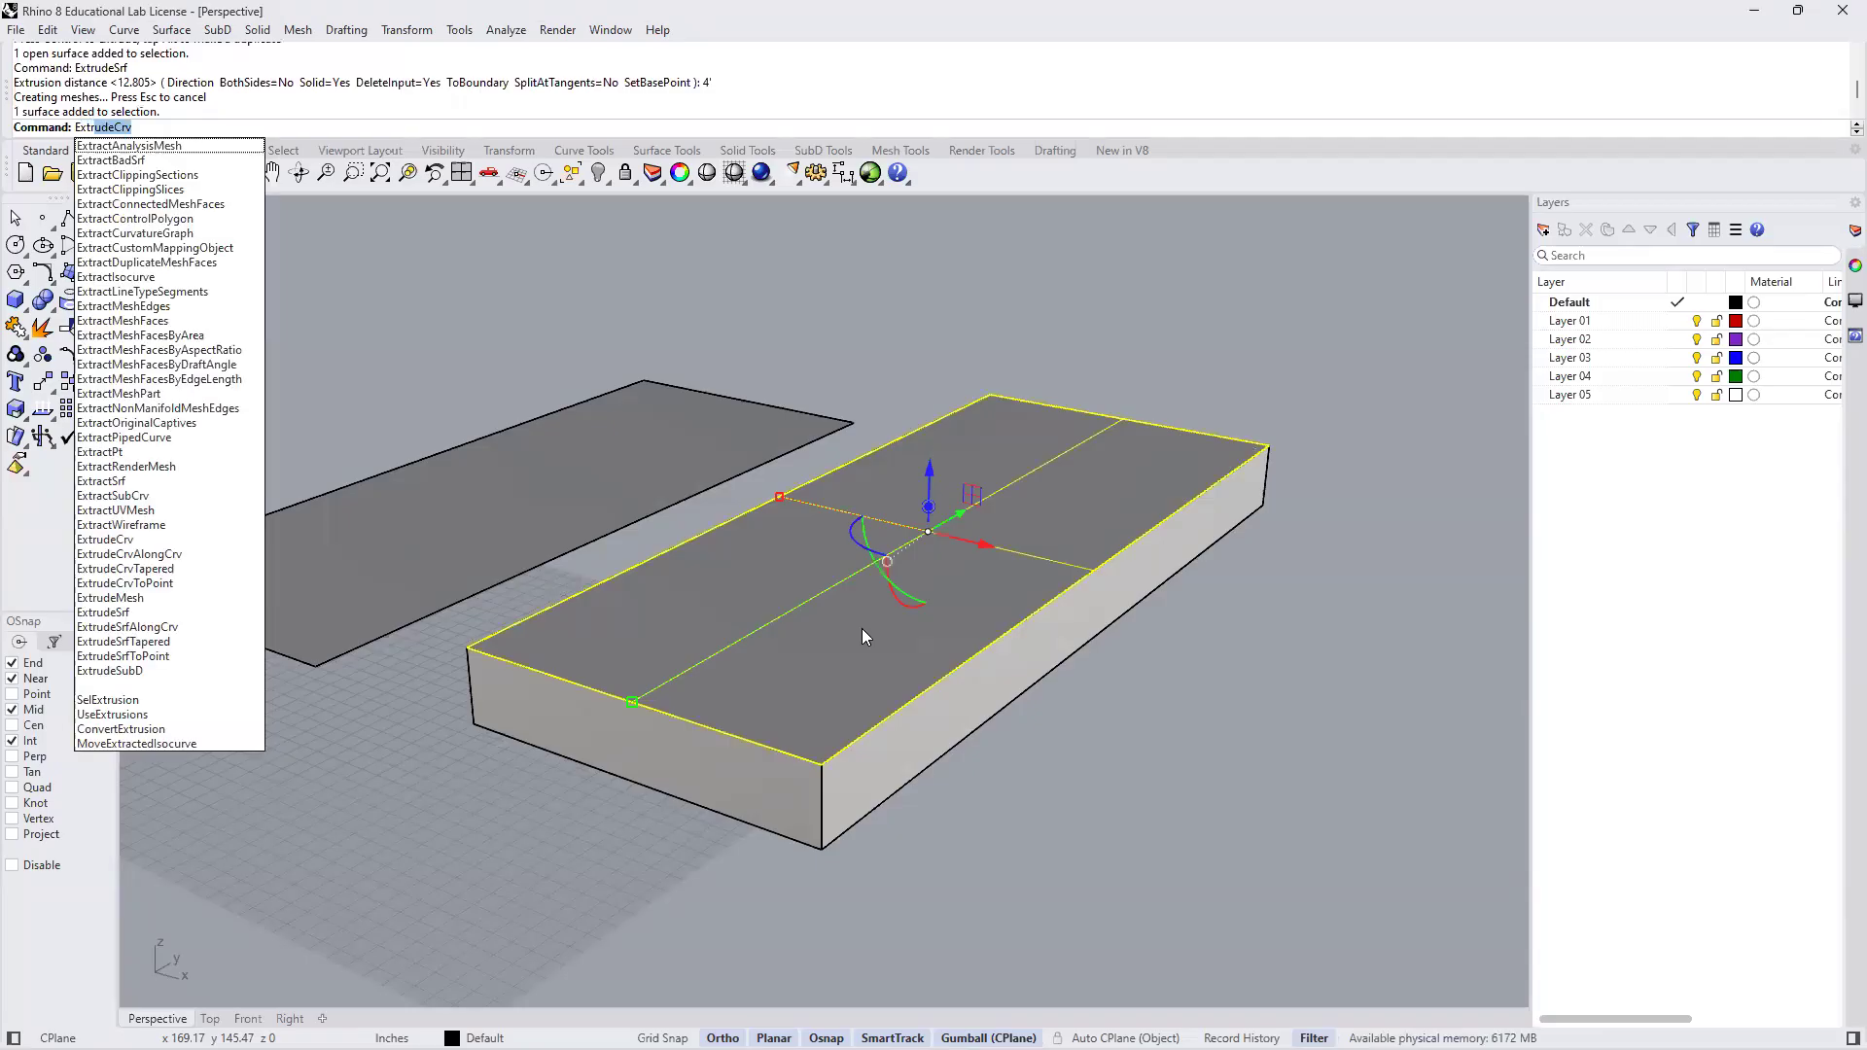
type("ude")
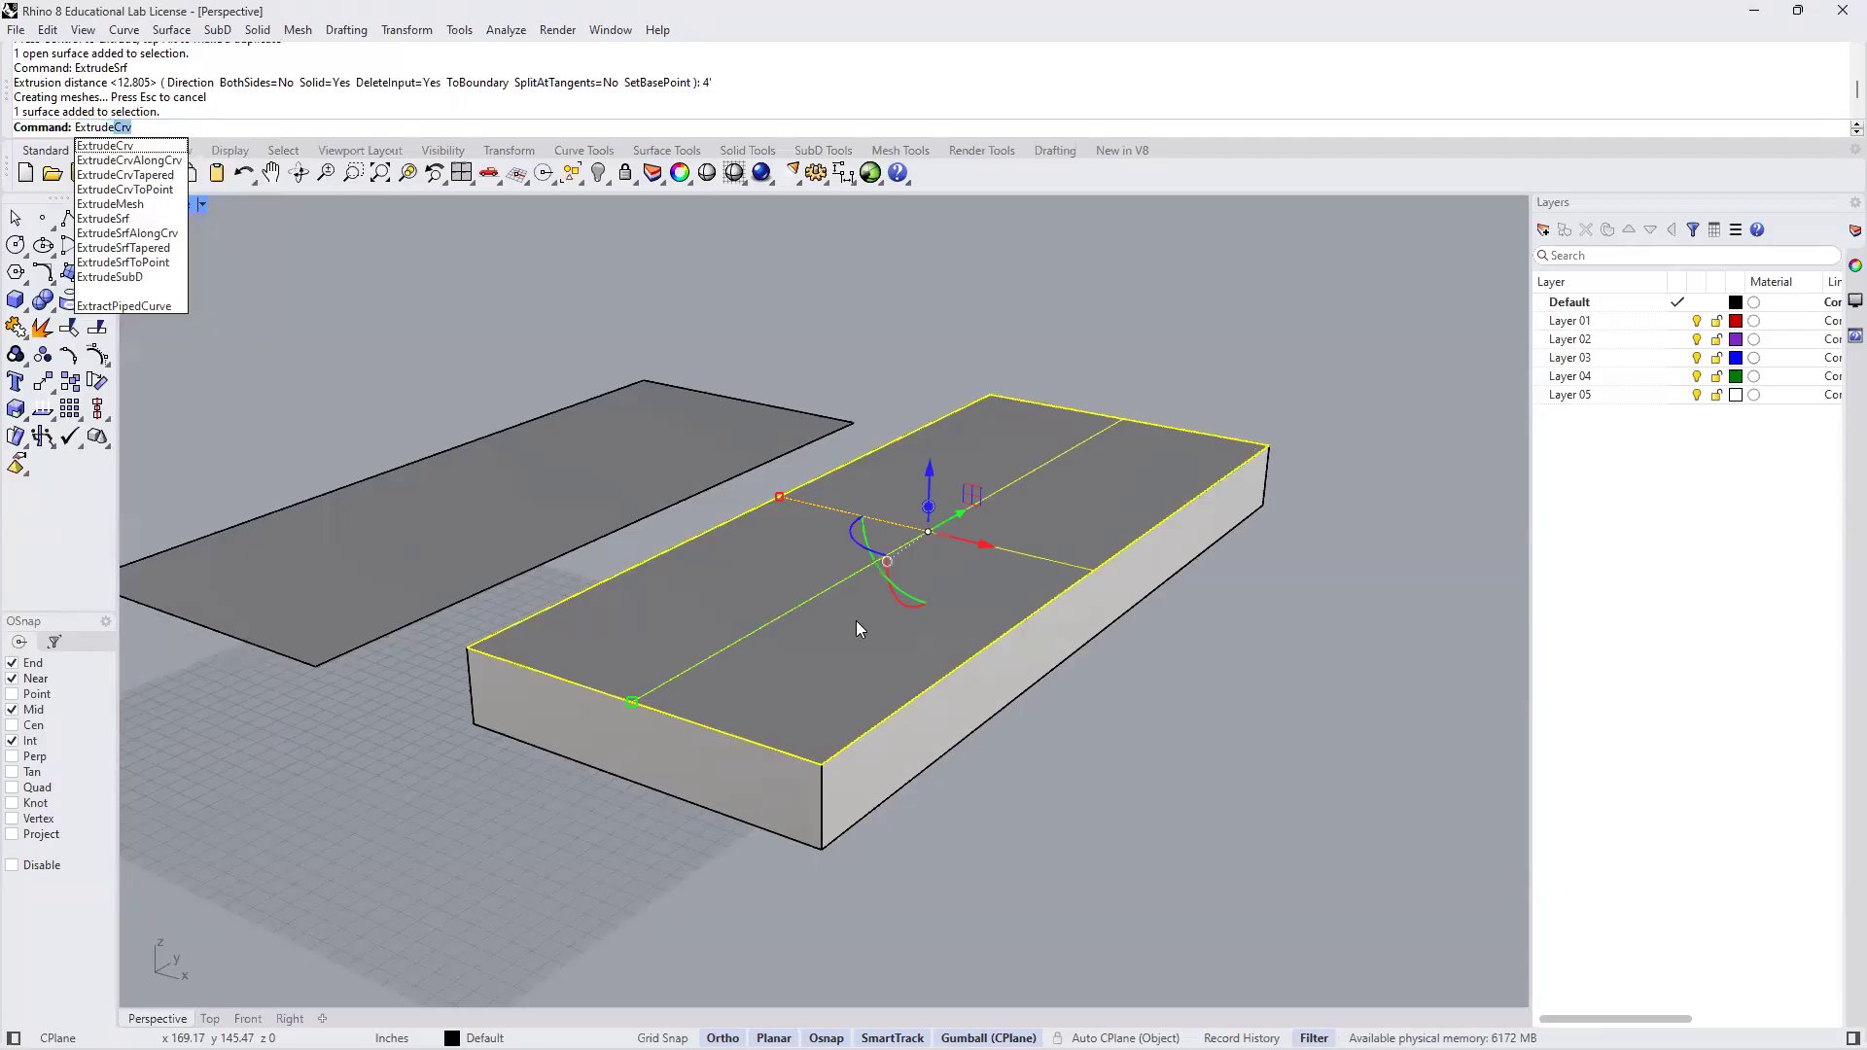
left_click(132, 219)
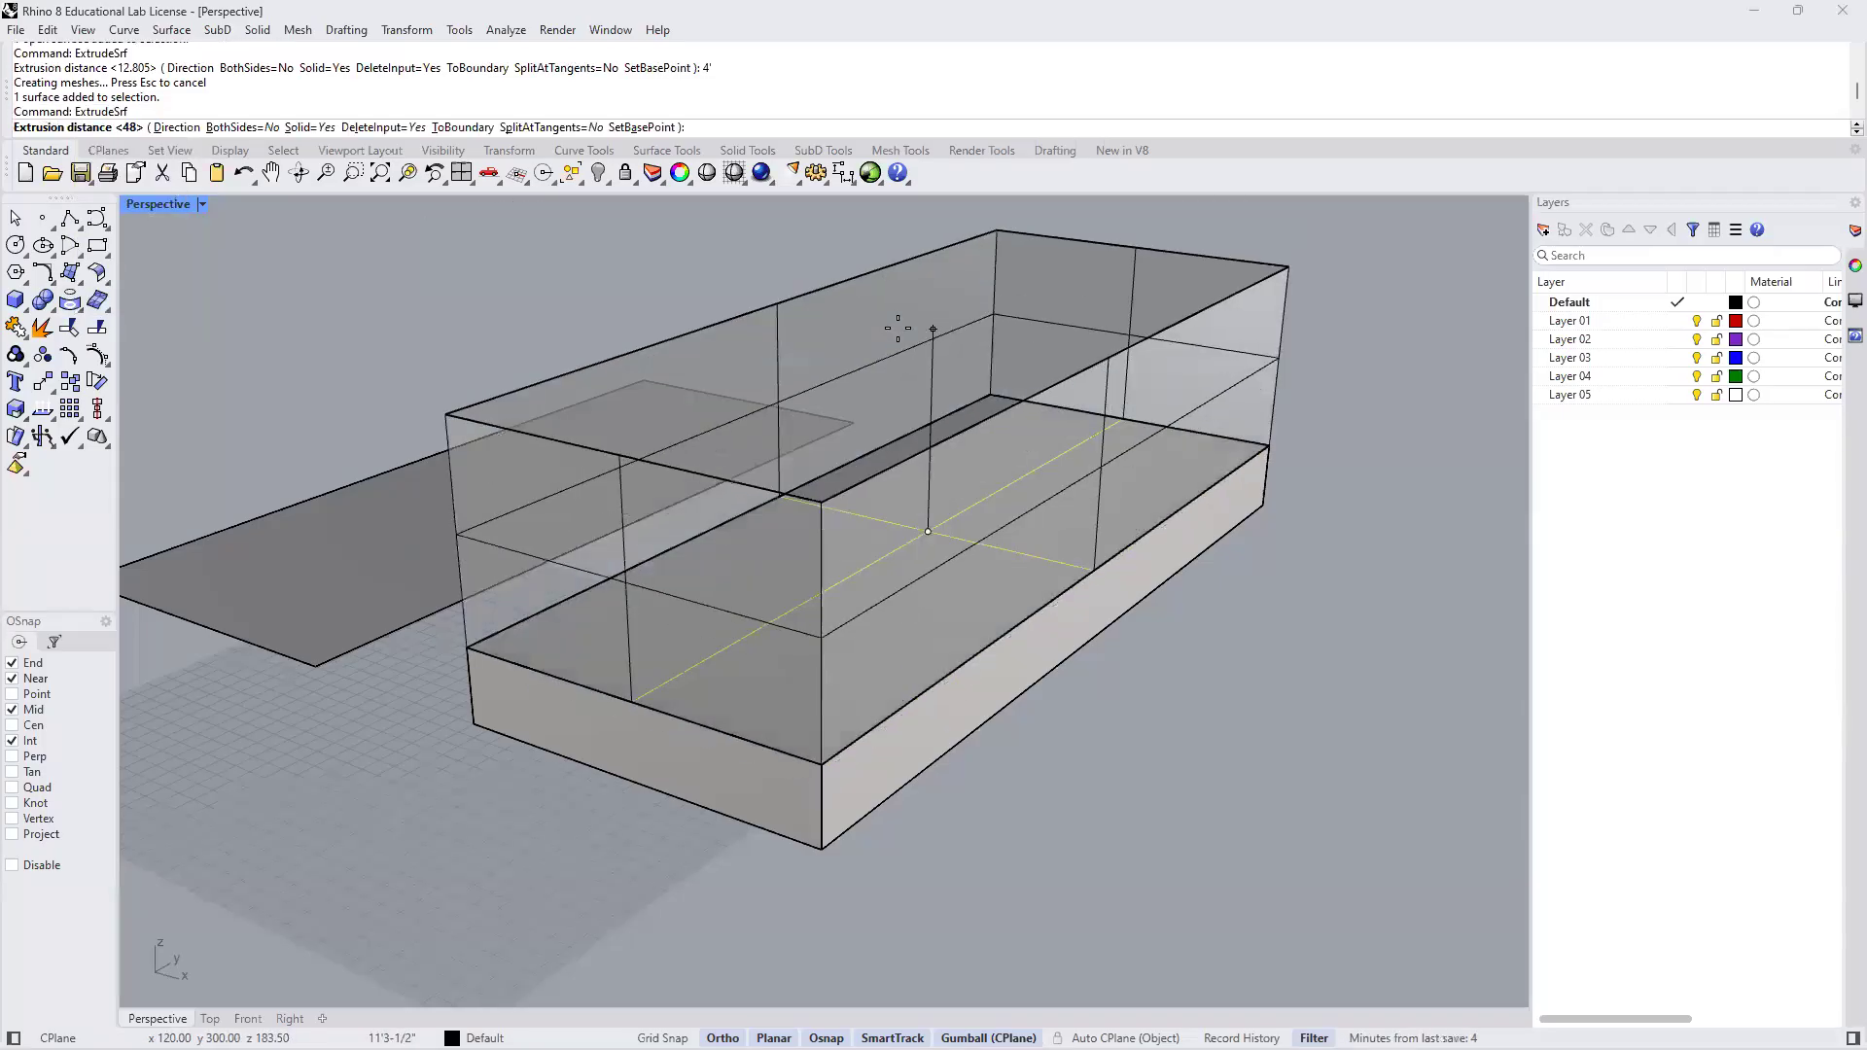
type("8'")
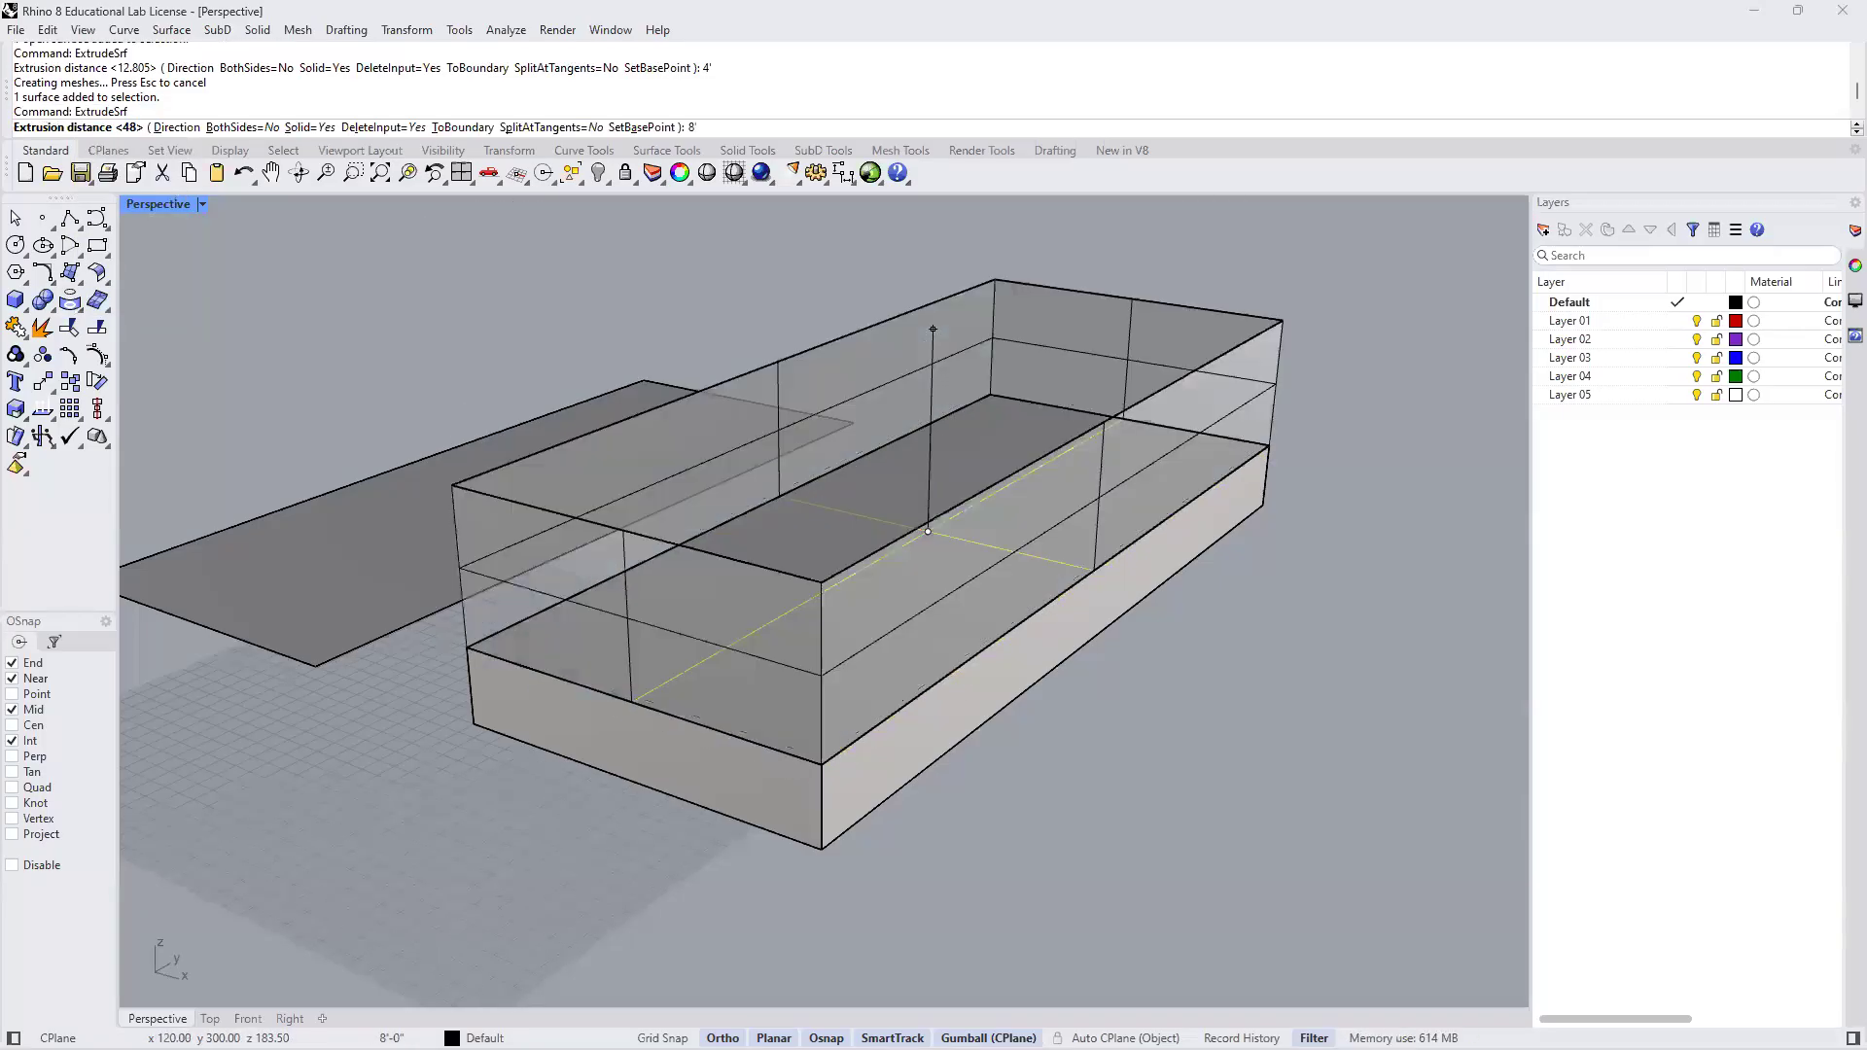
key("Return")
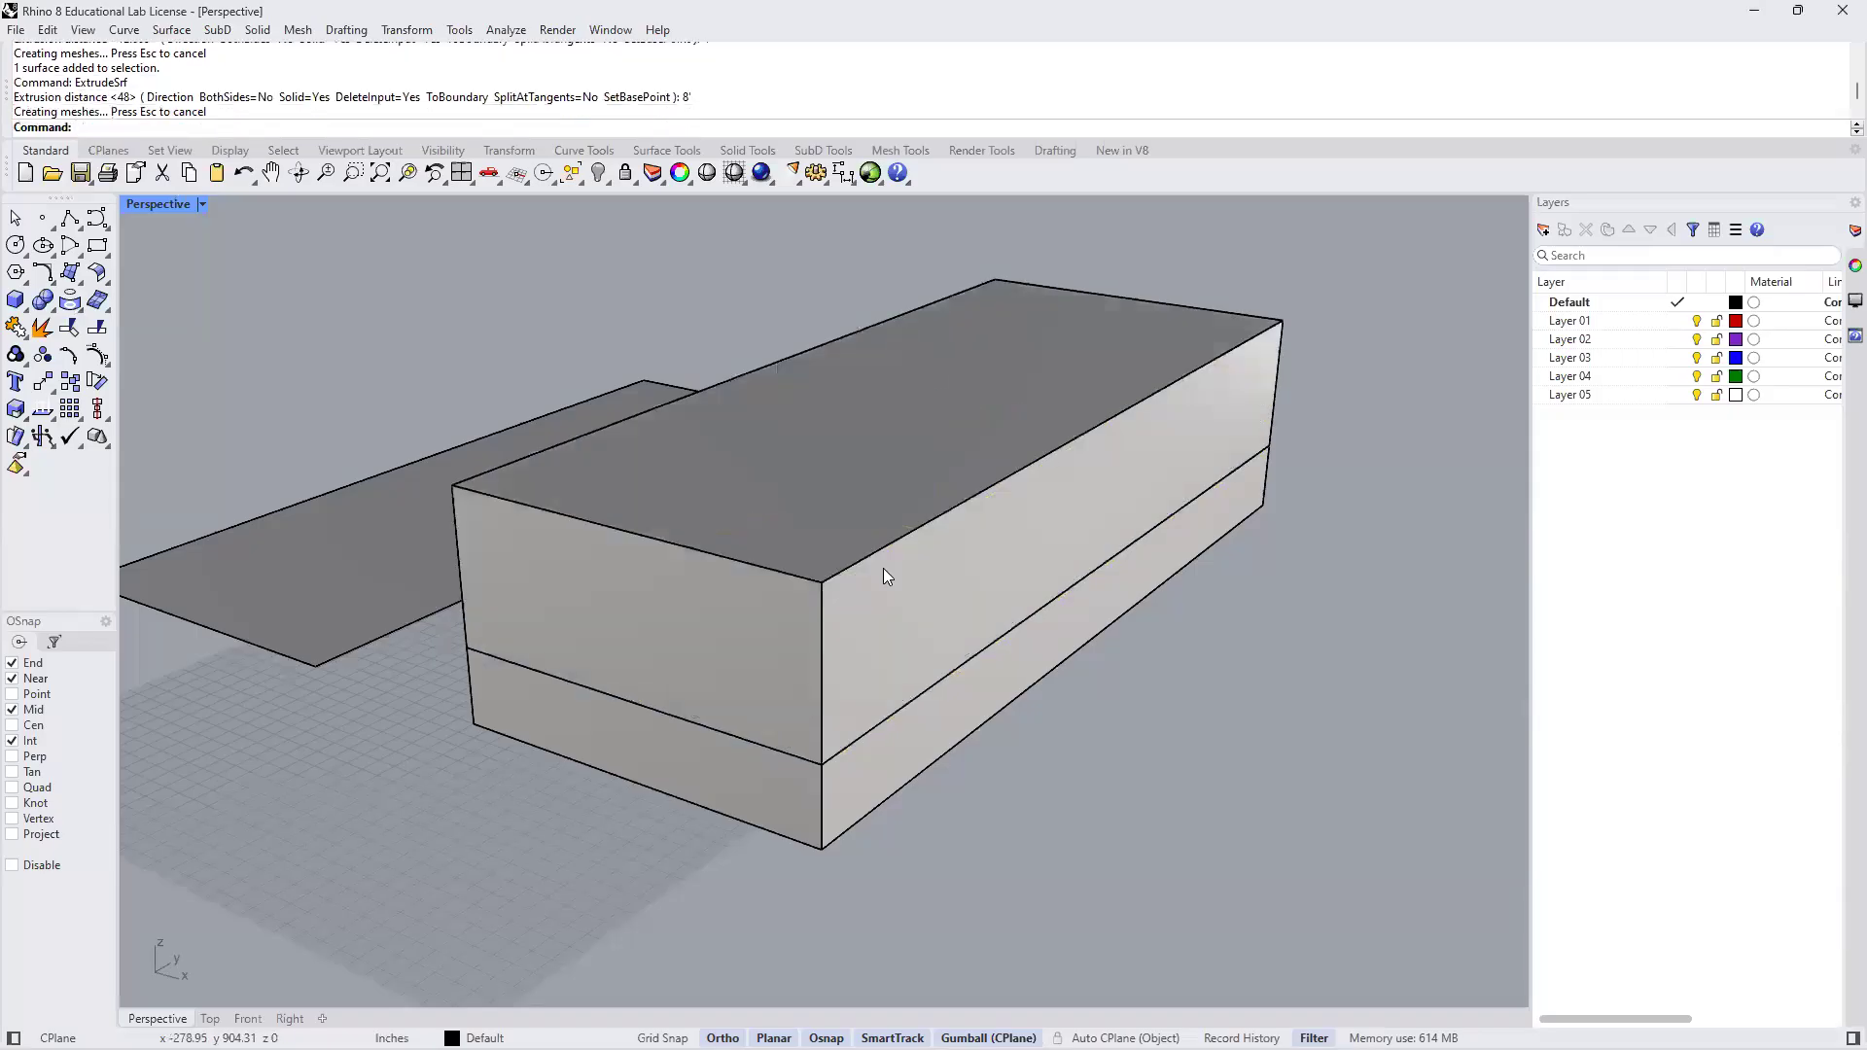
Extrude the top face of the 8' storey 1' upward with the gumball to form a thin roof slab, and deselect it
right_click_drag(1116, 630, 1083, 604)
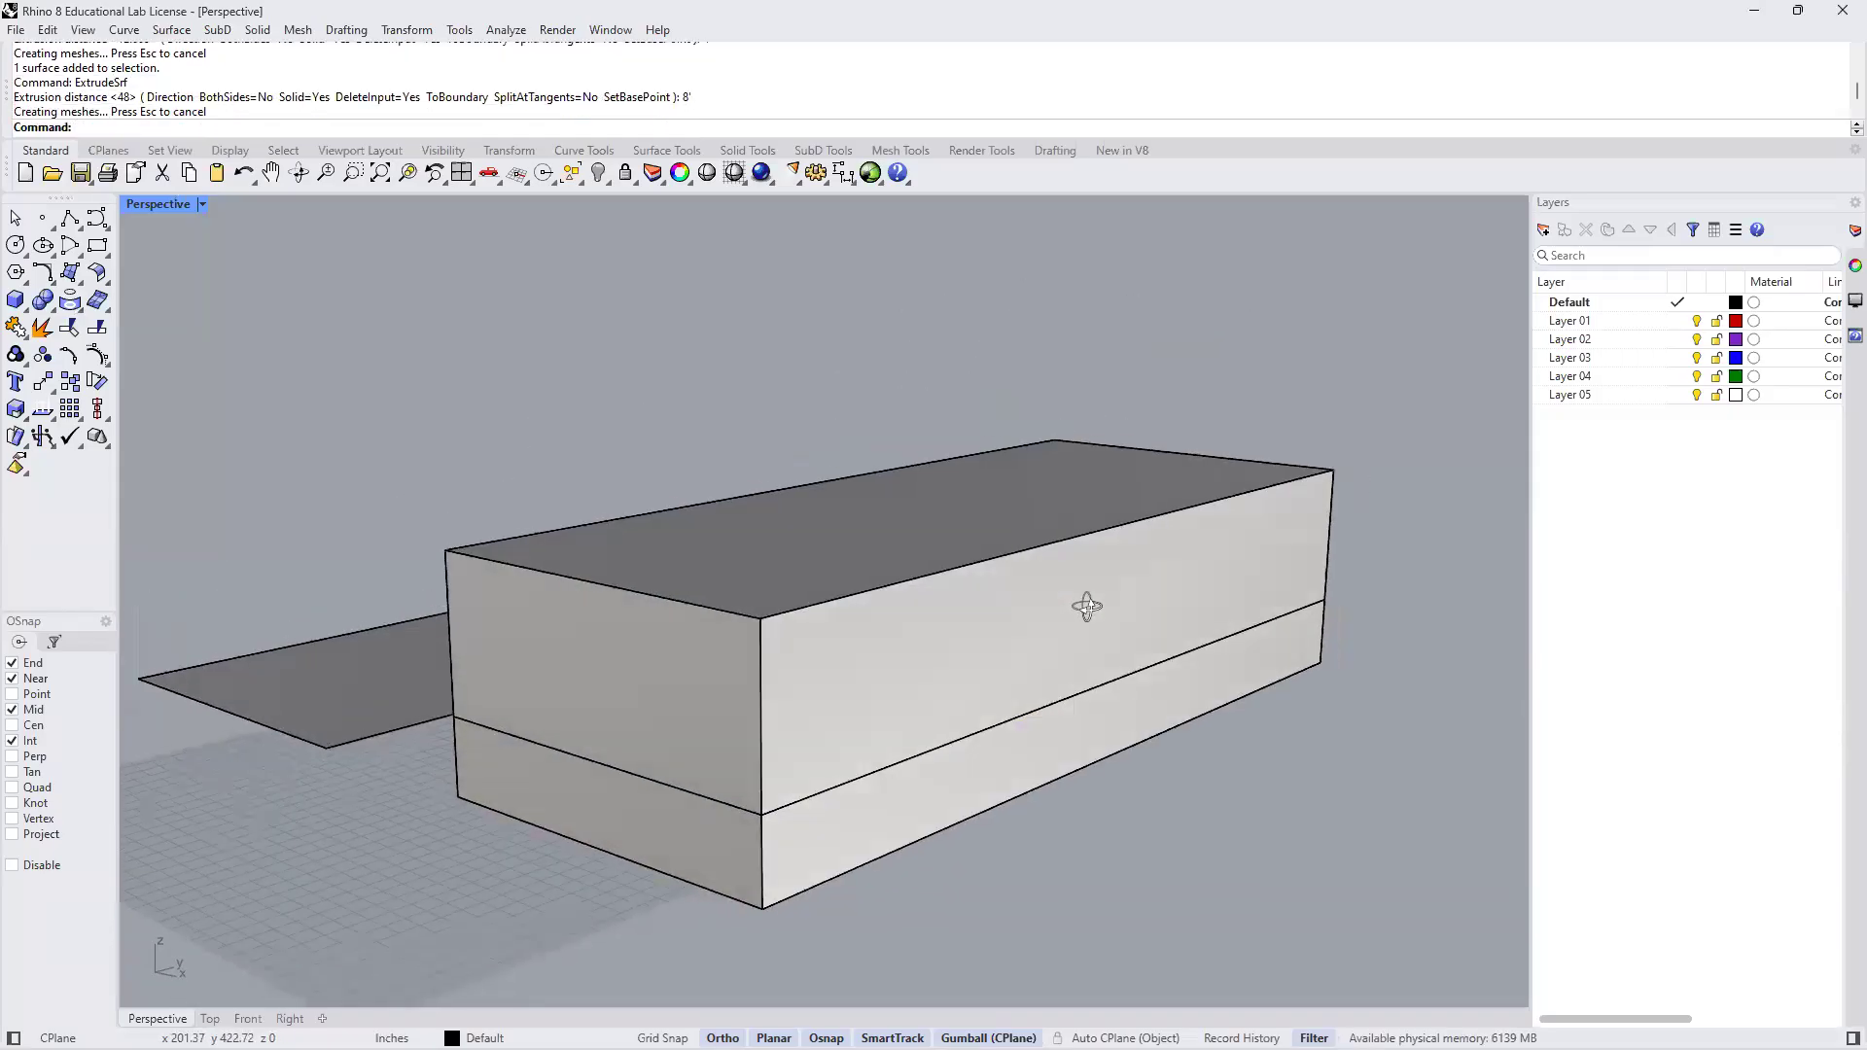
left_click(948, 537, "ctrl+shift")
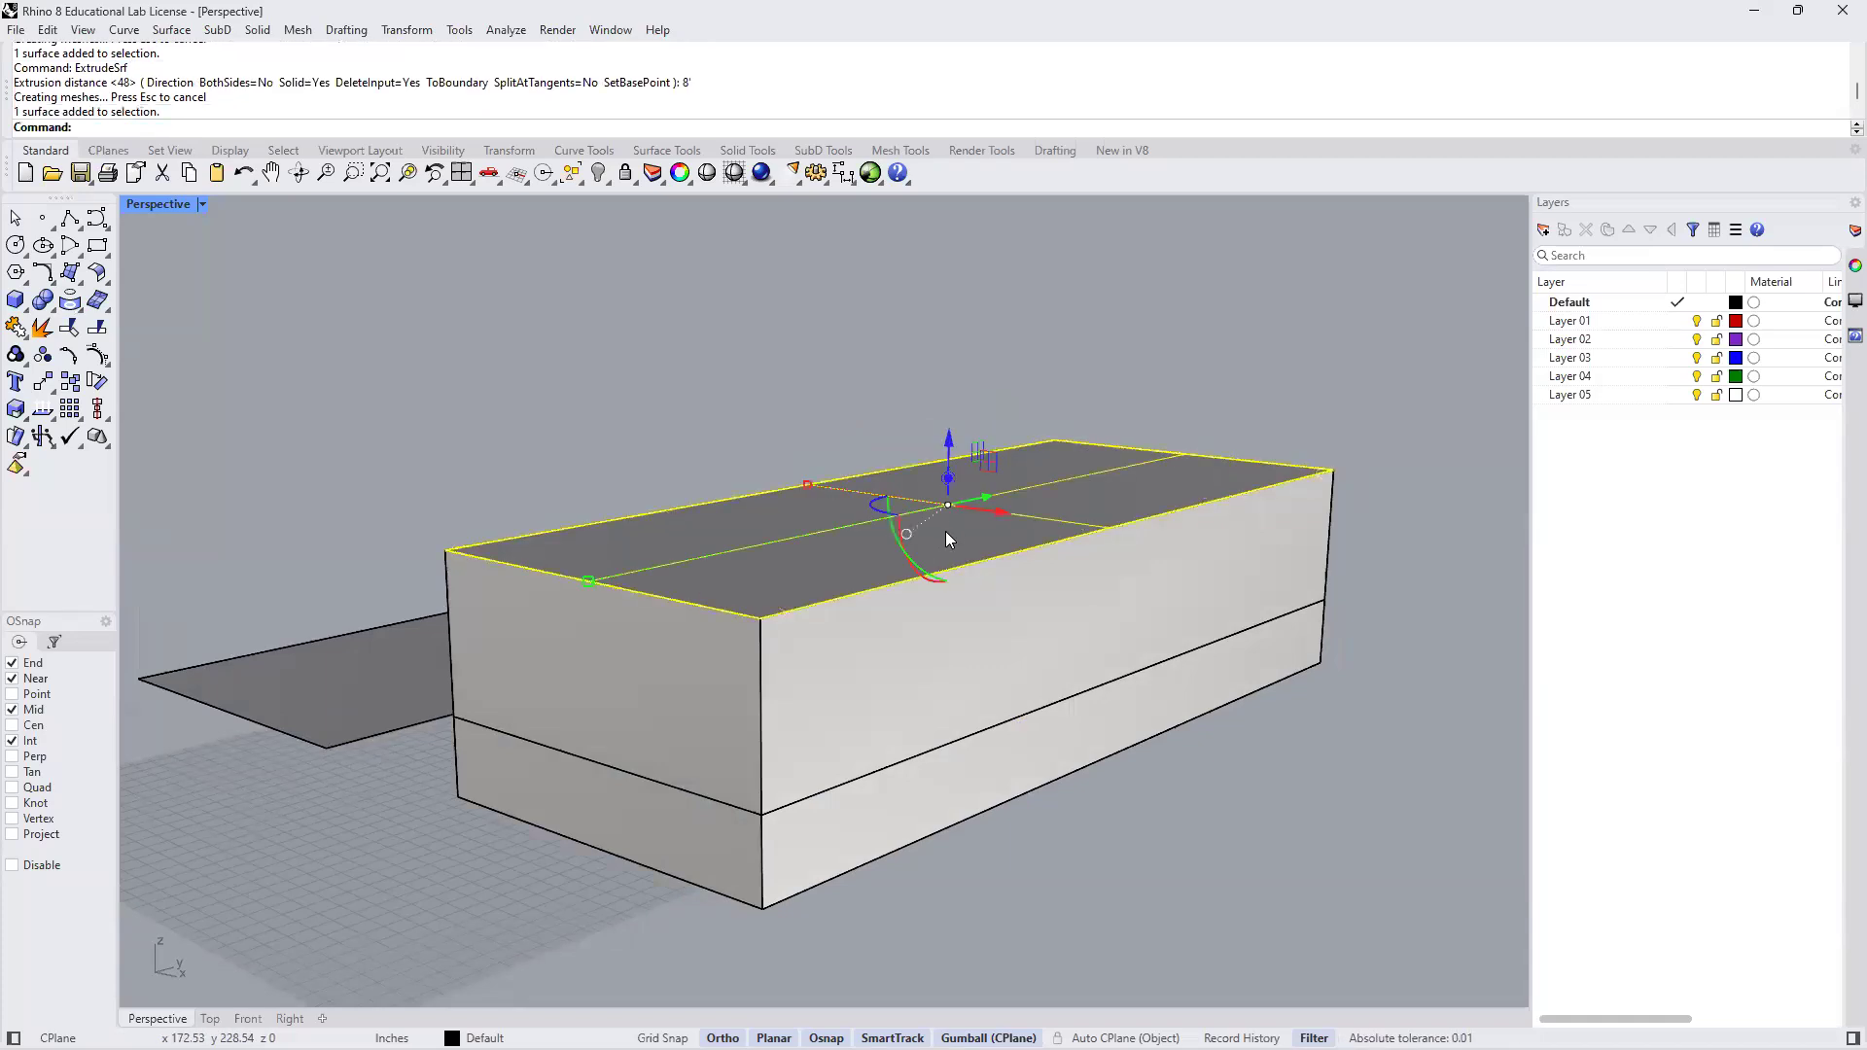
left_click(949, 481)
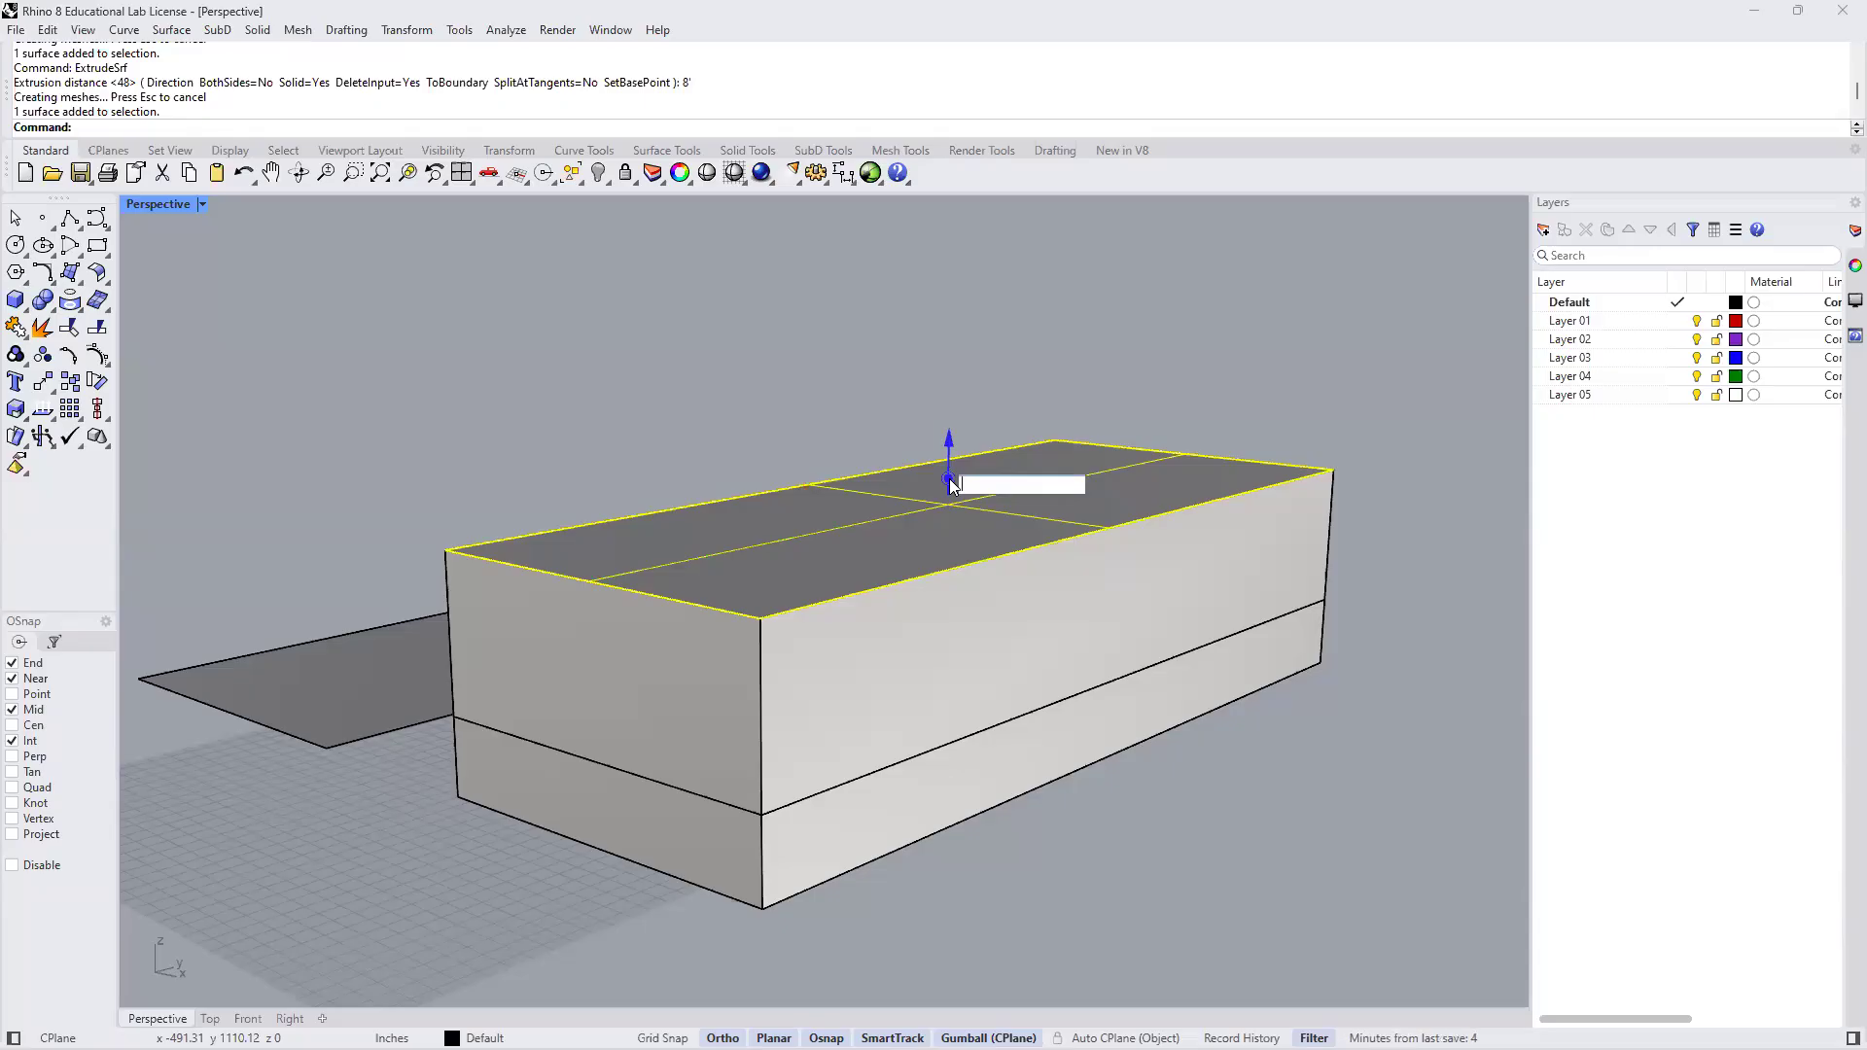
type("1")
key("Return")
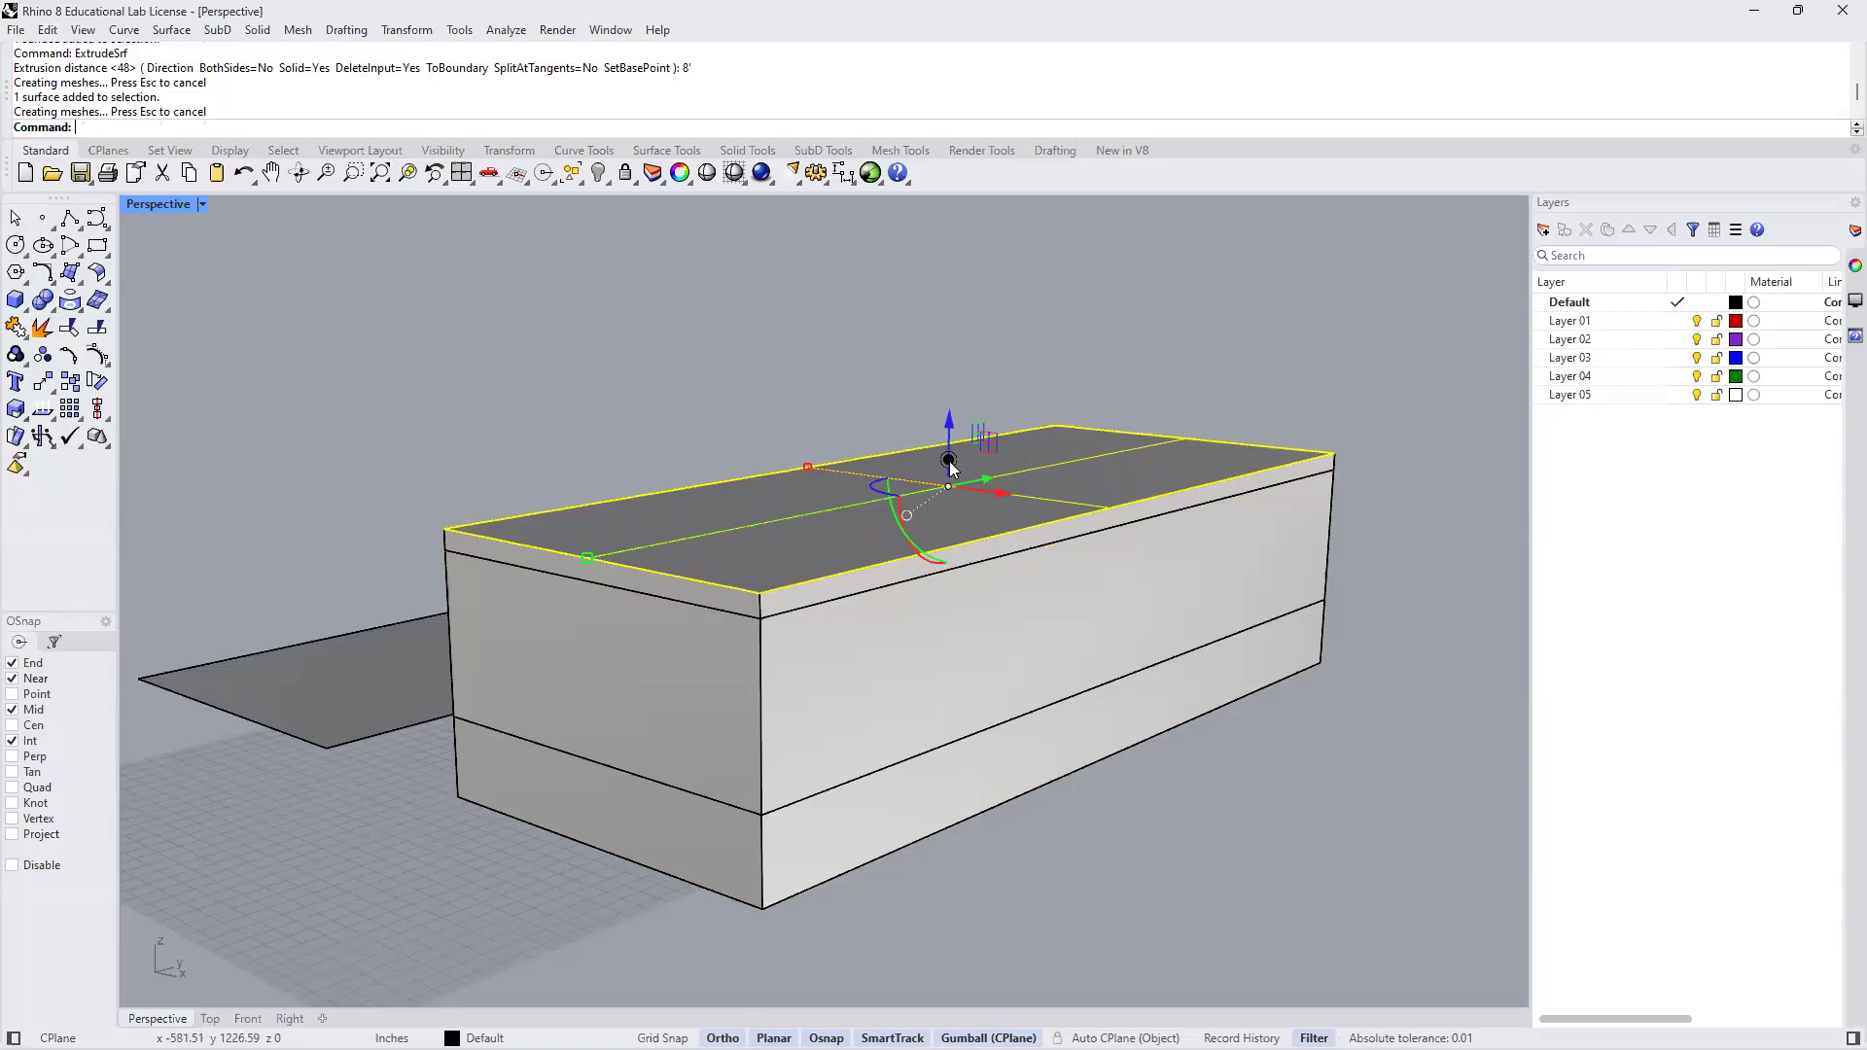
left_click(1206, 824)
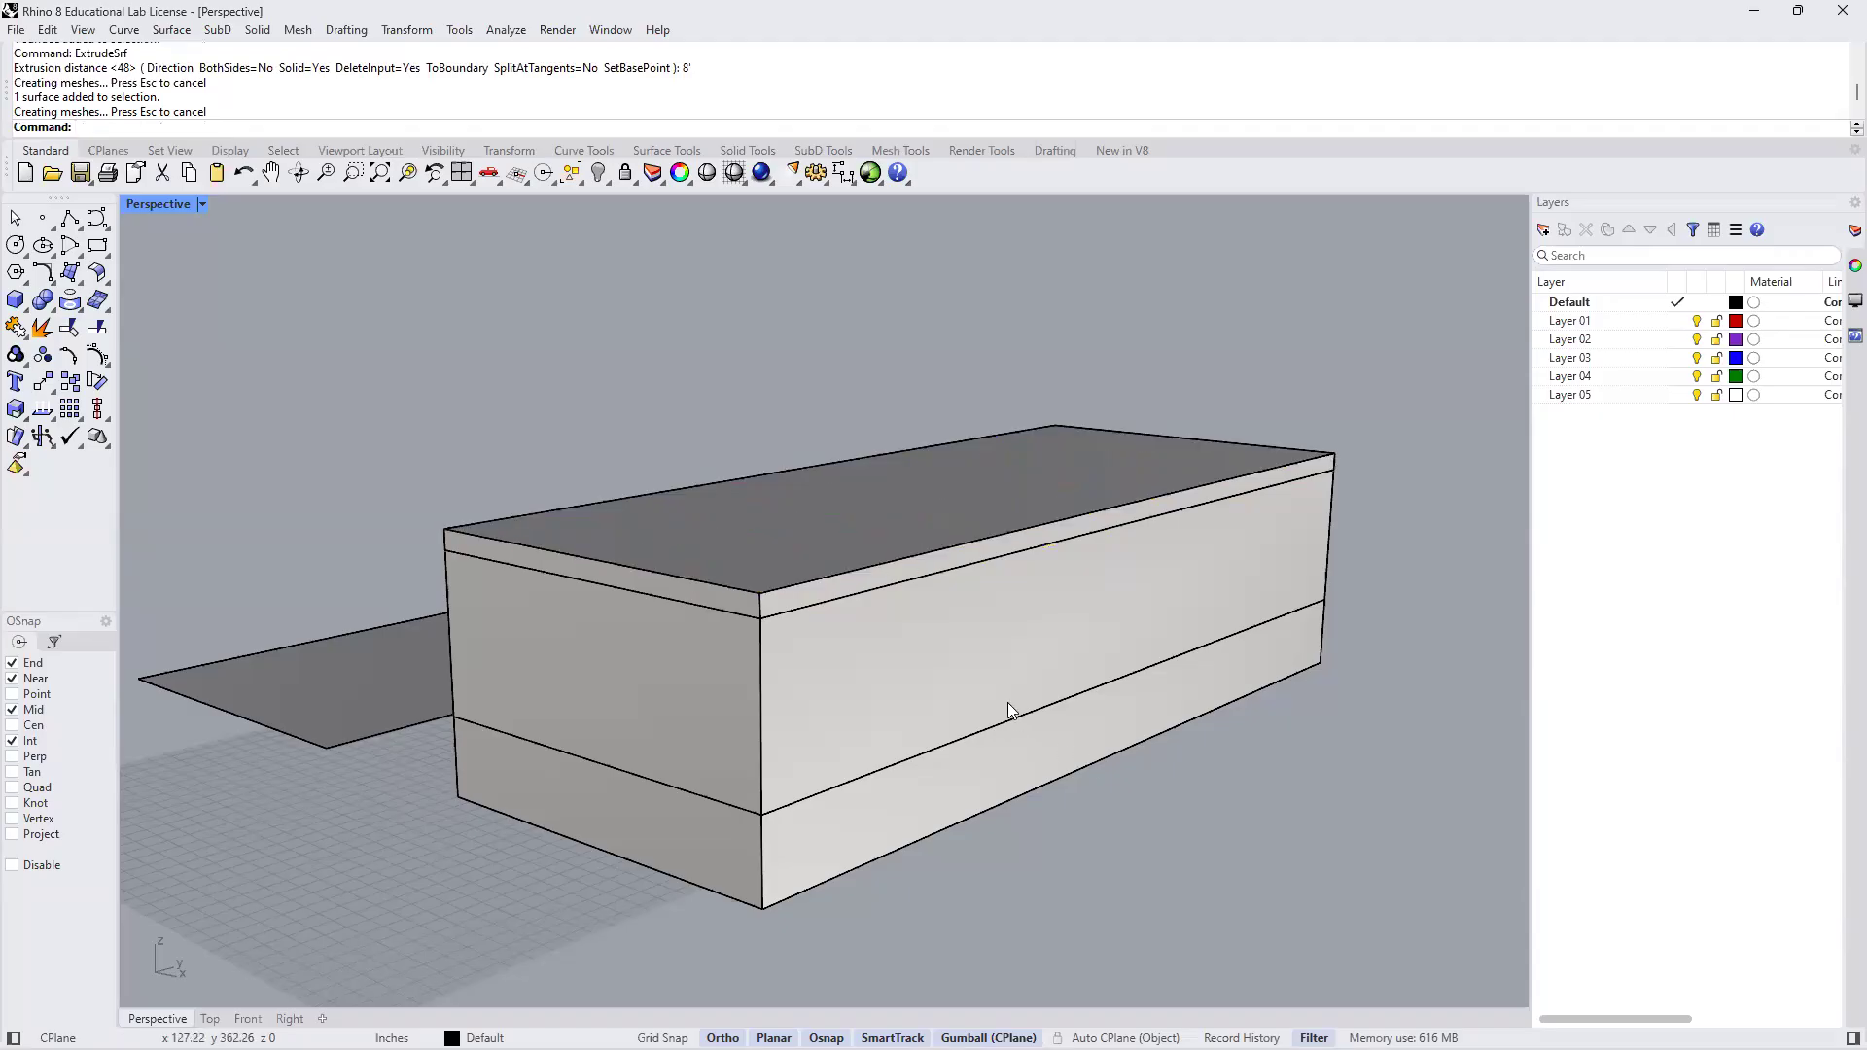
Switch to the file with the finished example buildings, zoom to all objects, and examine the gable-roofed buildings' overhanging eaves
scroll(1009, 710, "down", 4)
right_click_drag(989, 798, 871, 770)
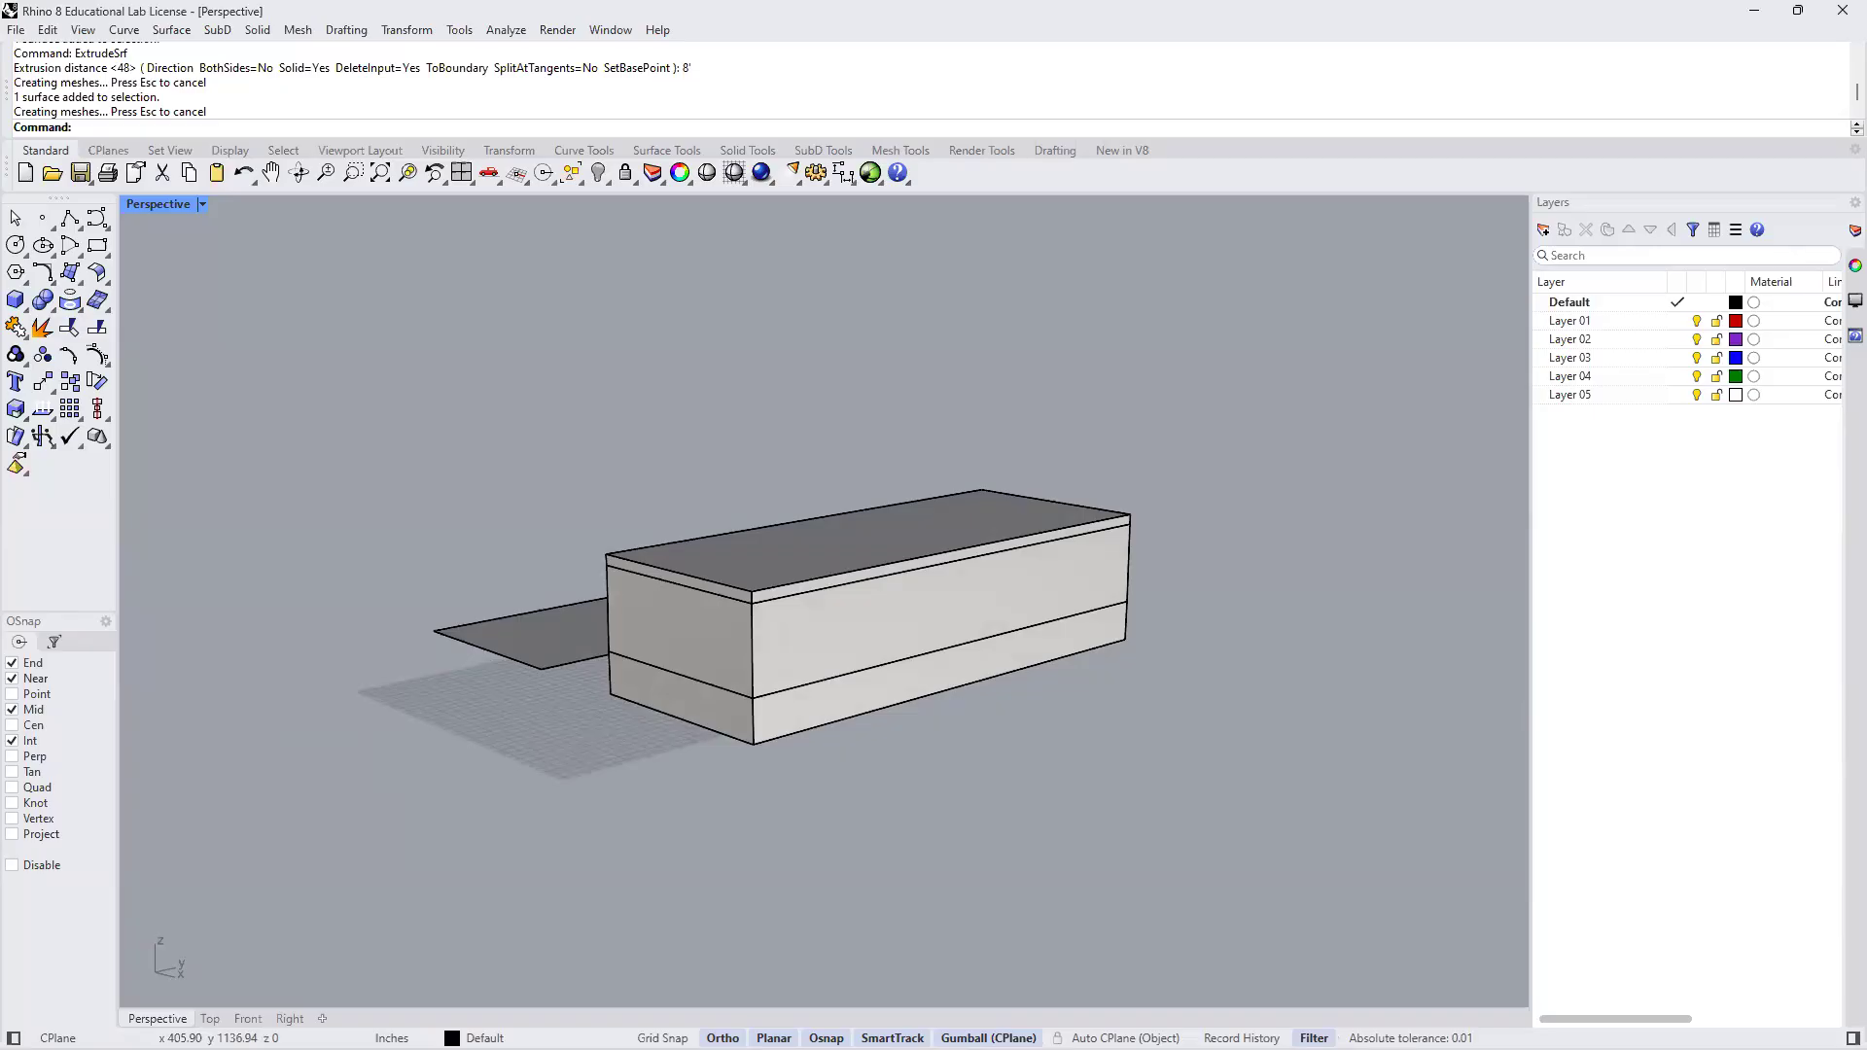
type("ZEA")
key("Return")
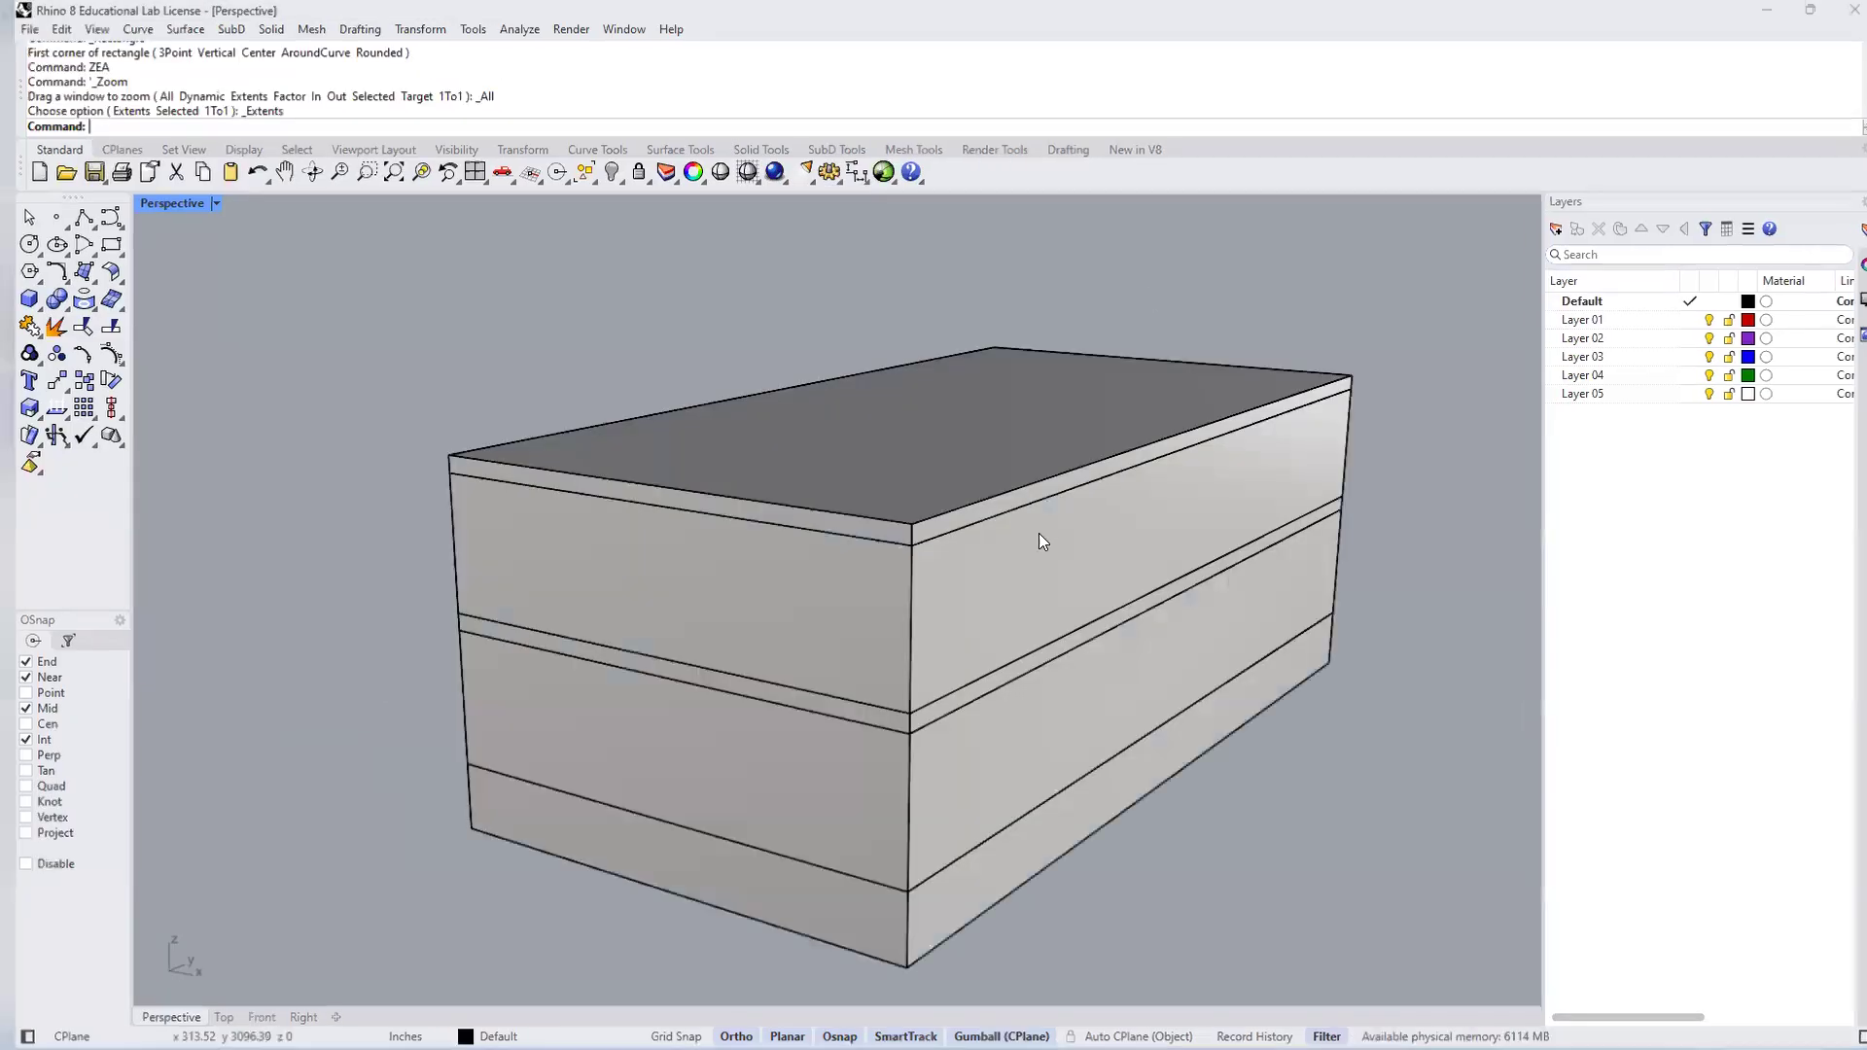
right_click_drag(800, 759, 967, 748, "shift")
right_click_drag(742, 749, 807, 718)
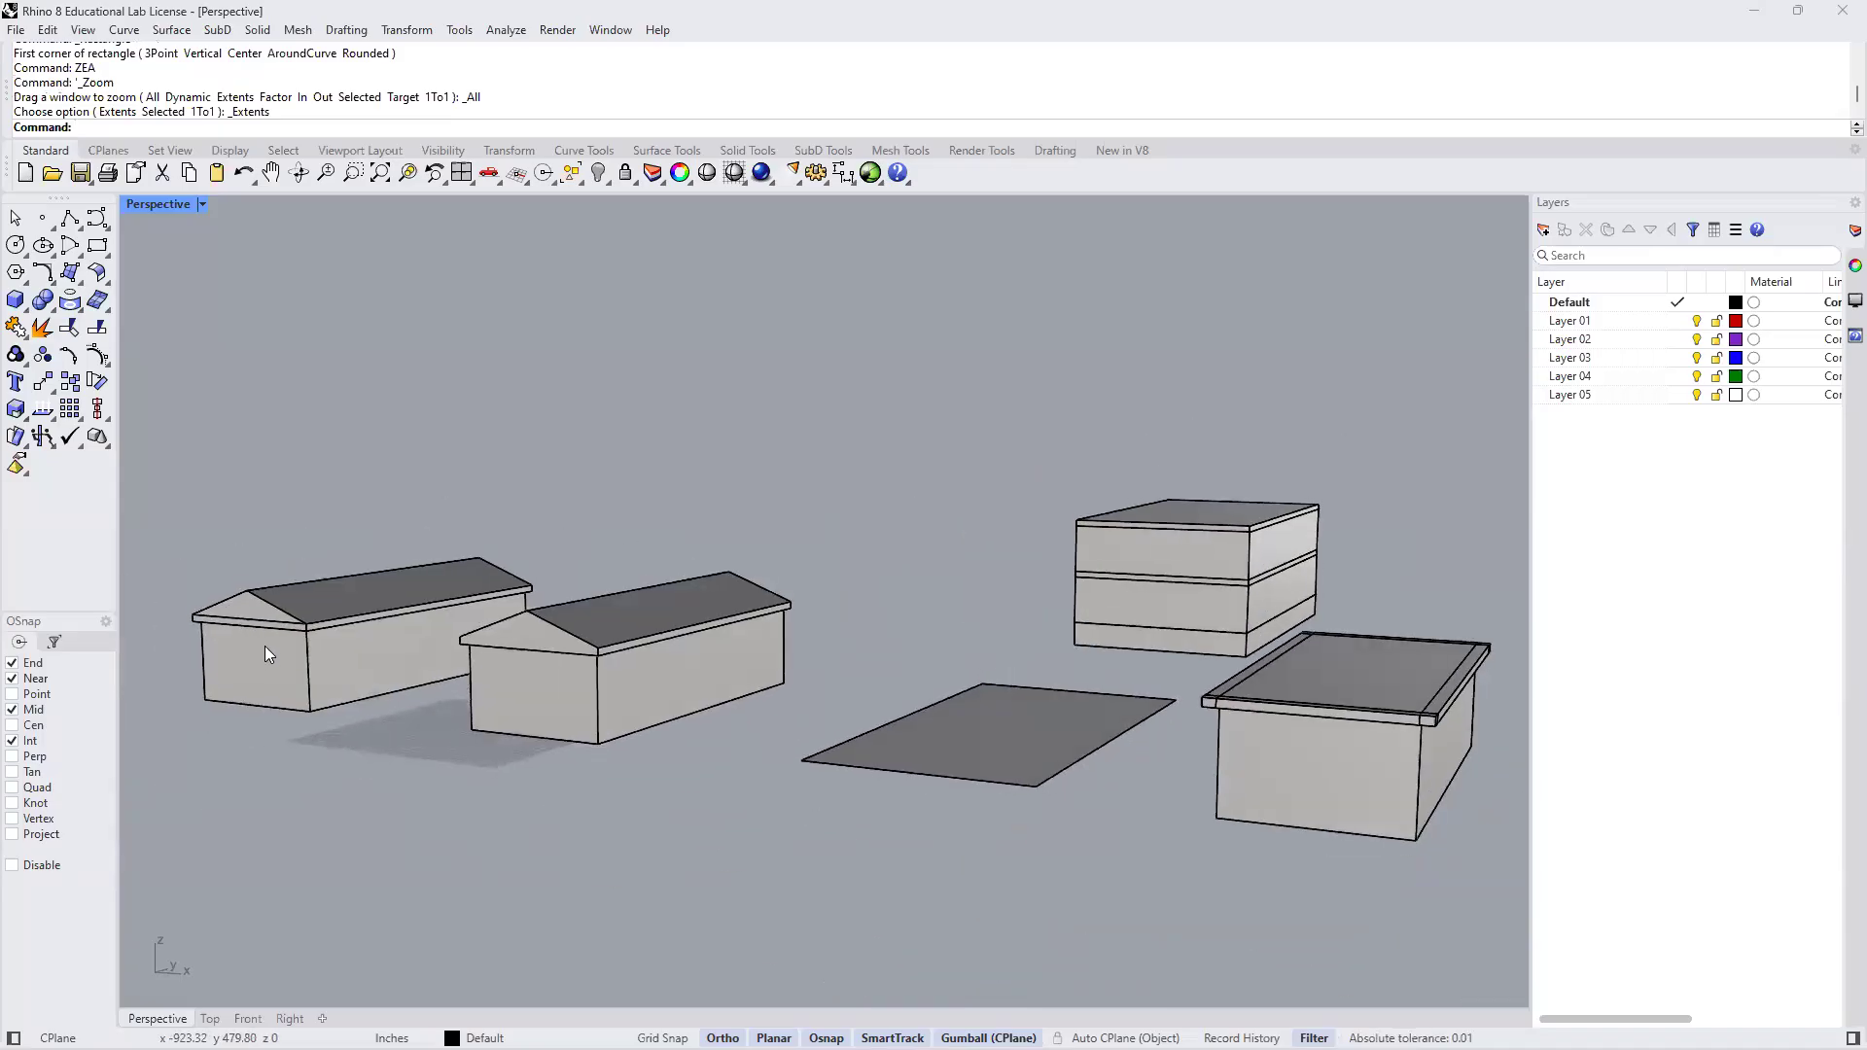
scroll(292, 648, "up", 5)
right_click_drag(337, 671, 870, 718, "shift")
right_click_drag(747, 690, 661, 679)
right_click_drag(972, 724, 243, 788, "shift")
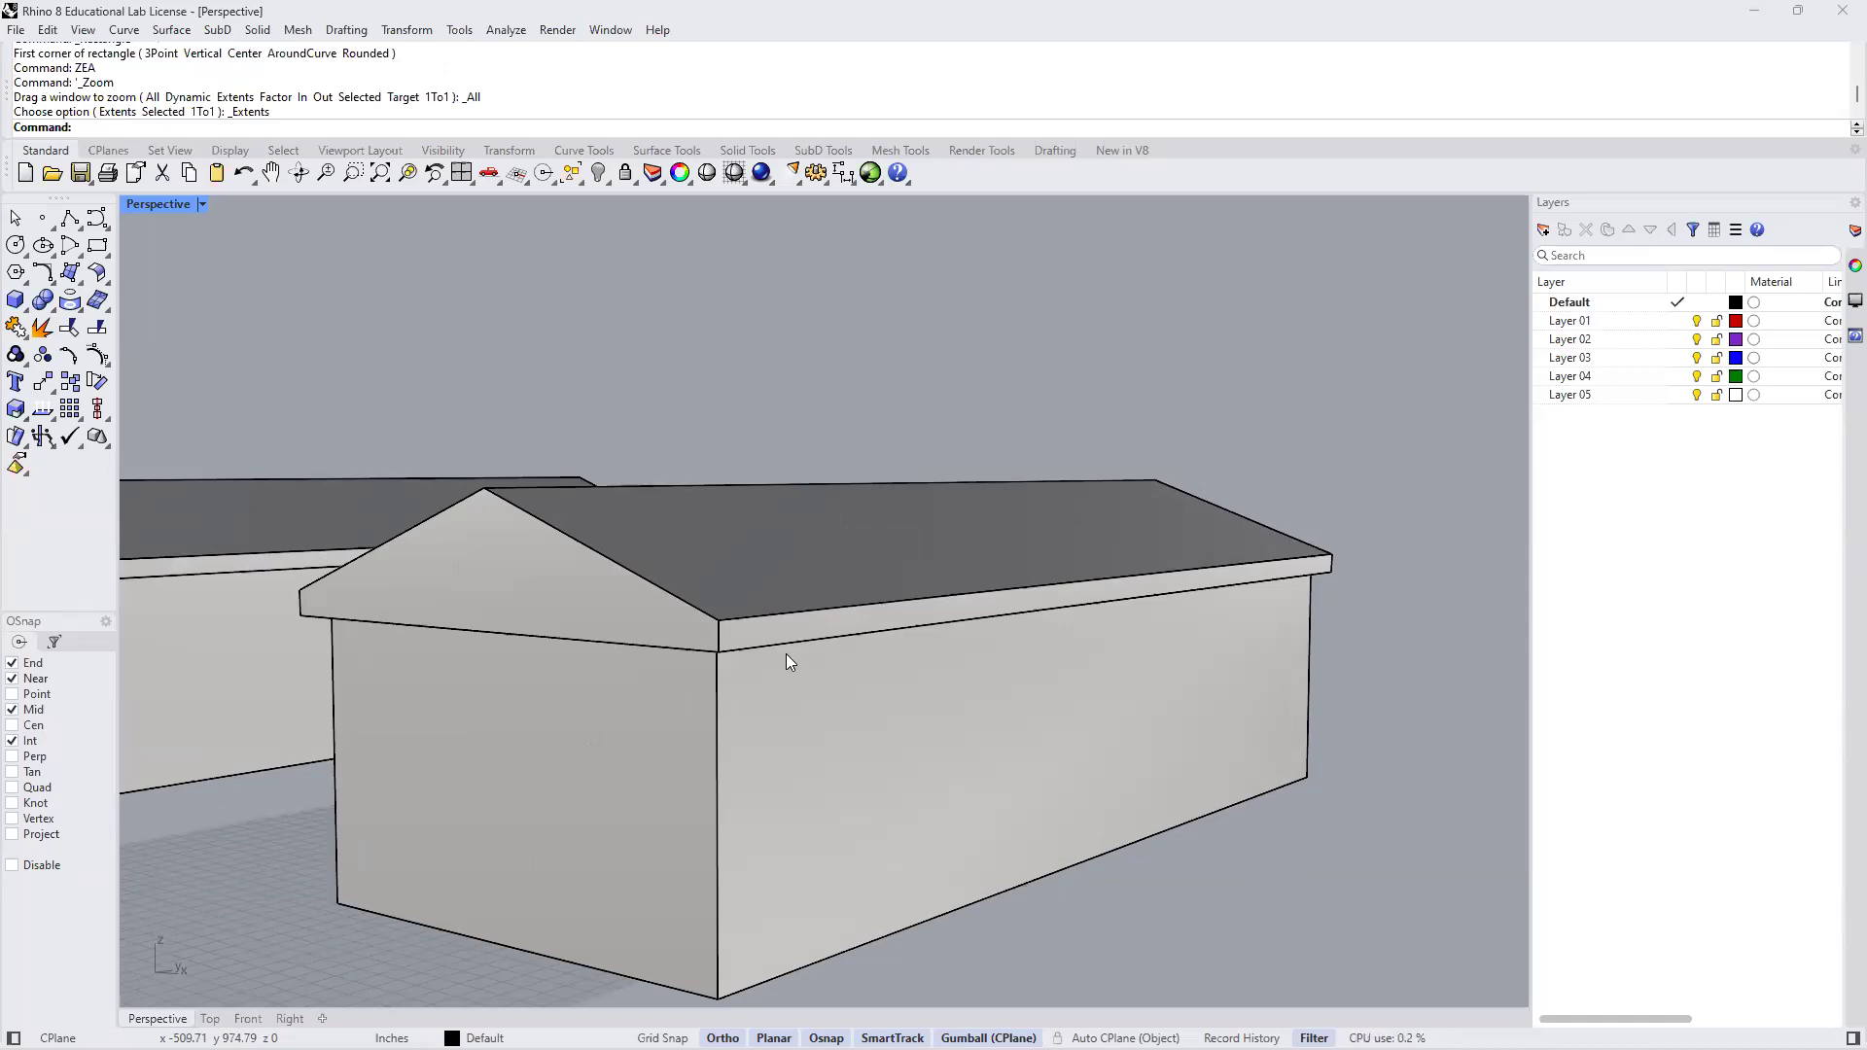
right_click_drag(842, 638, 912, 614)
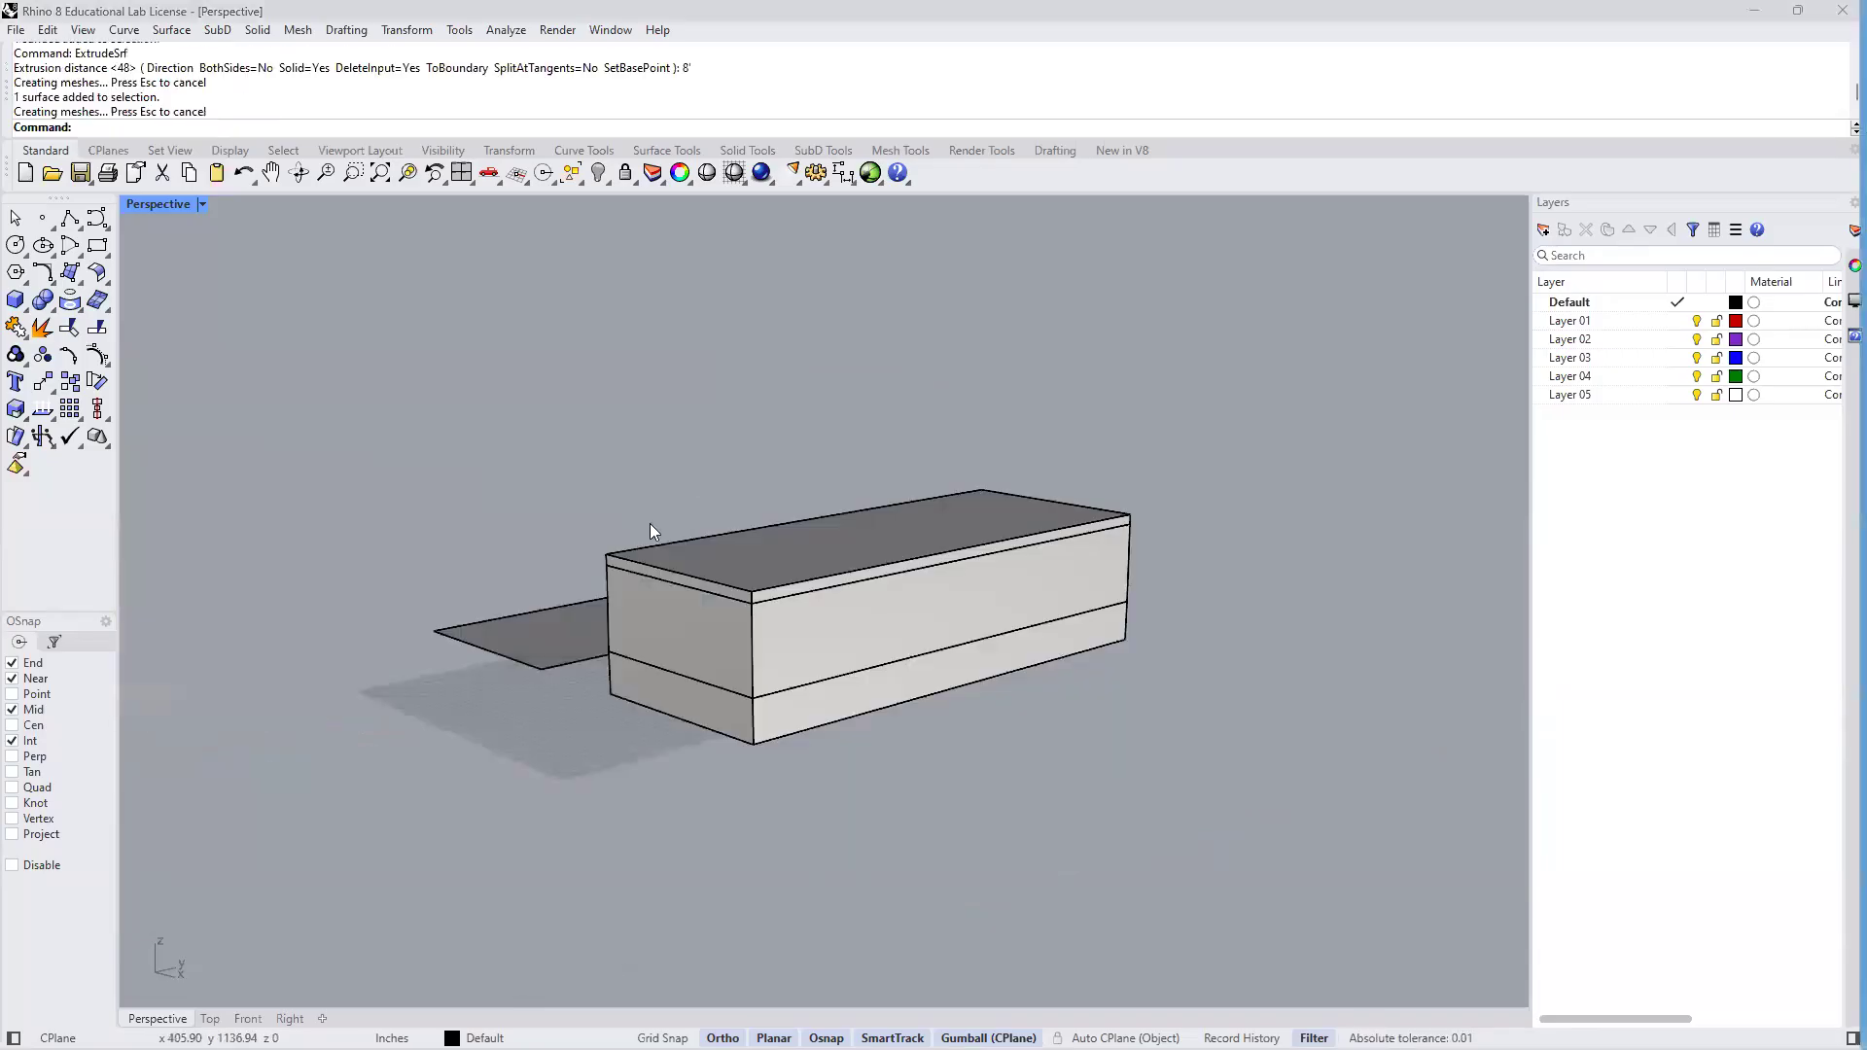
Back in the working file, extrude the roof slab's long edge face on the positive X side 1'6" outward, and deselect it
scroll(971, 546, "up", 3)
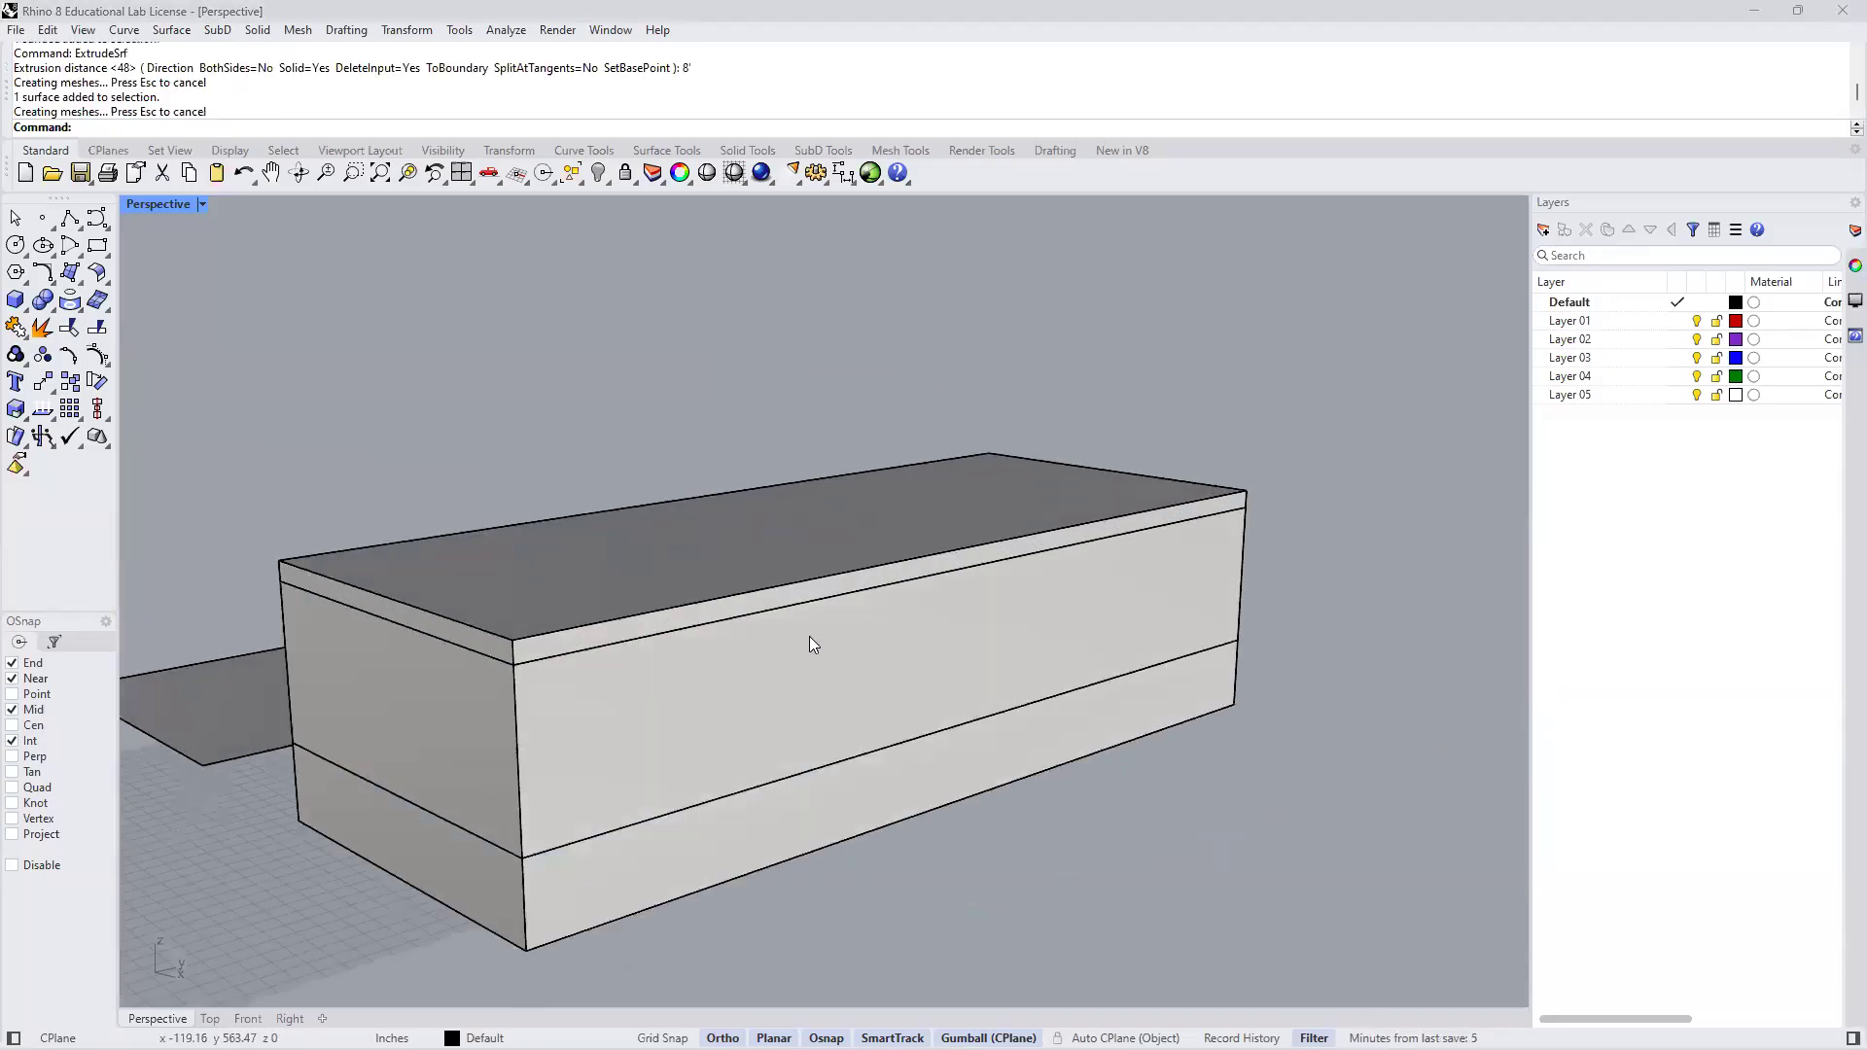
scroll(832, 656, "up", 2)
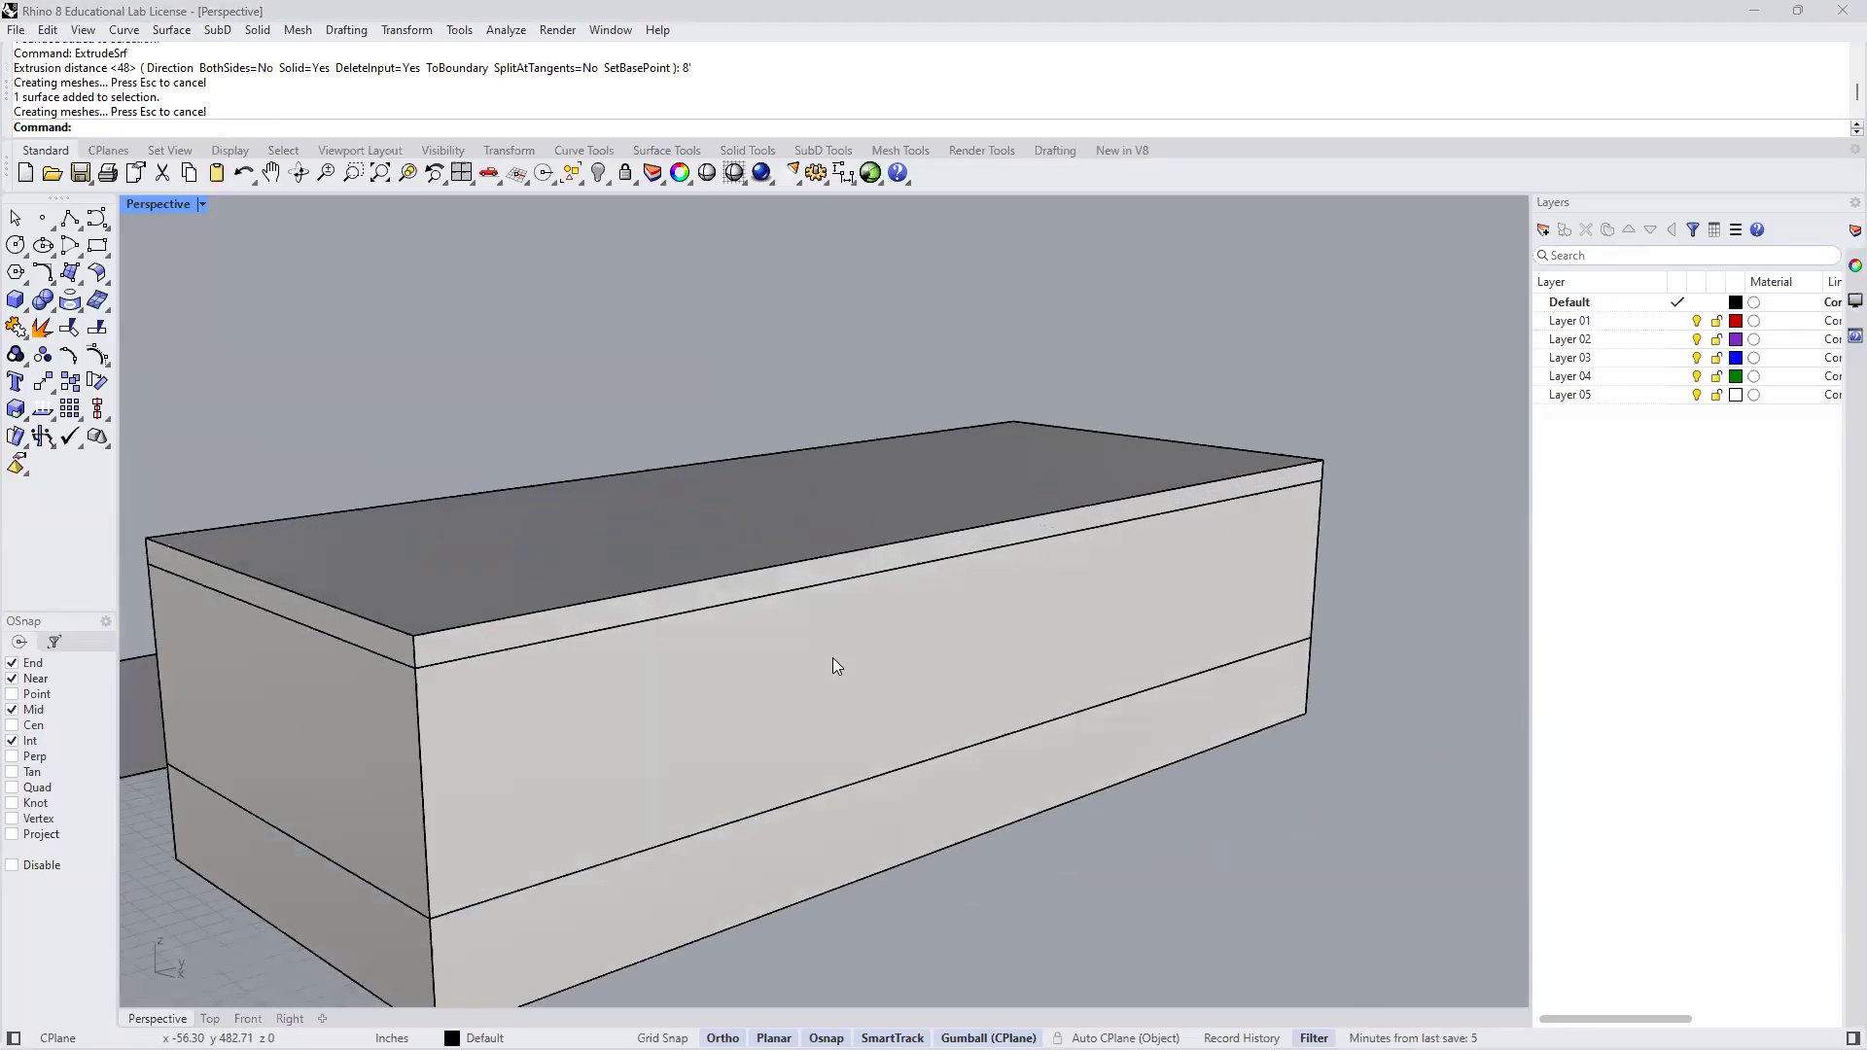
left_click(810, 577)
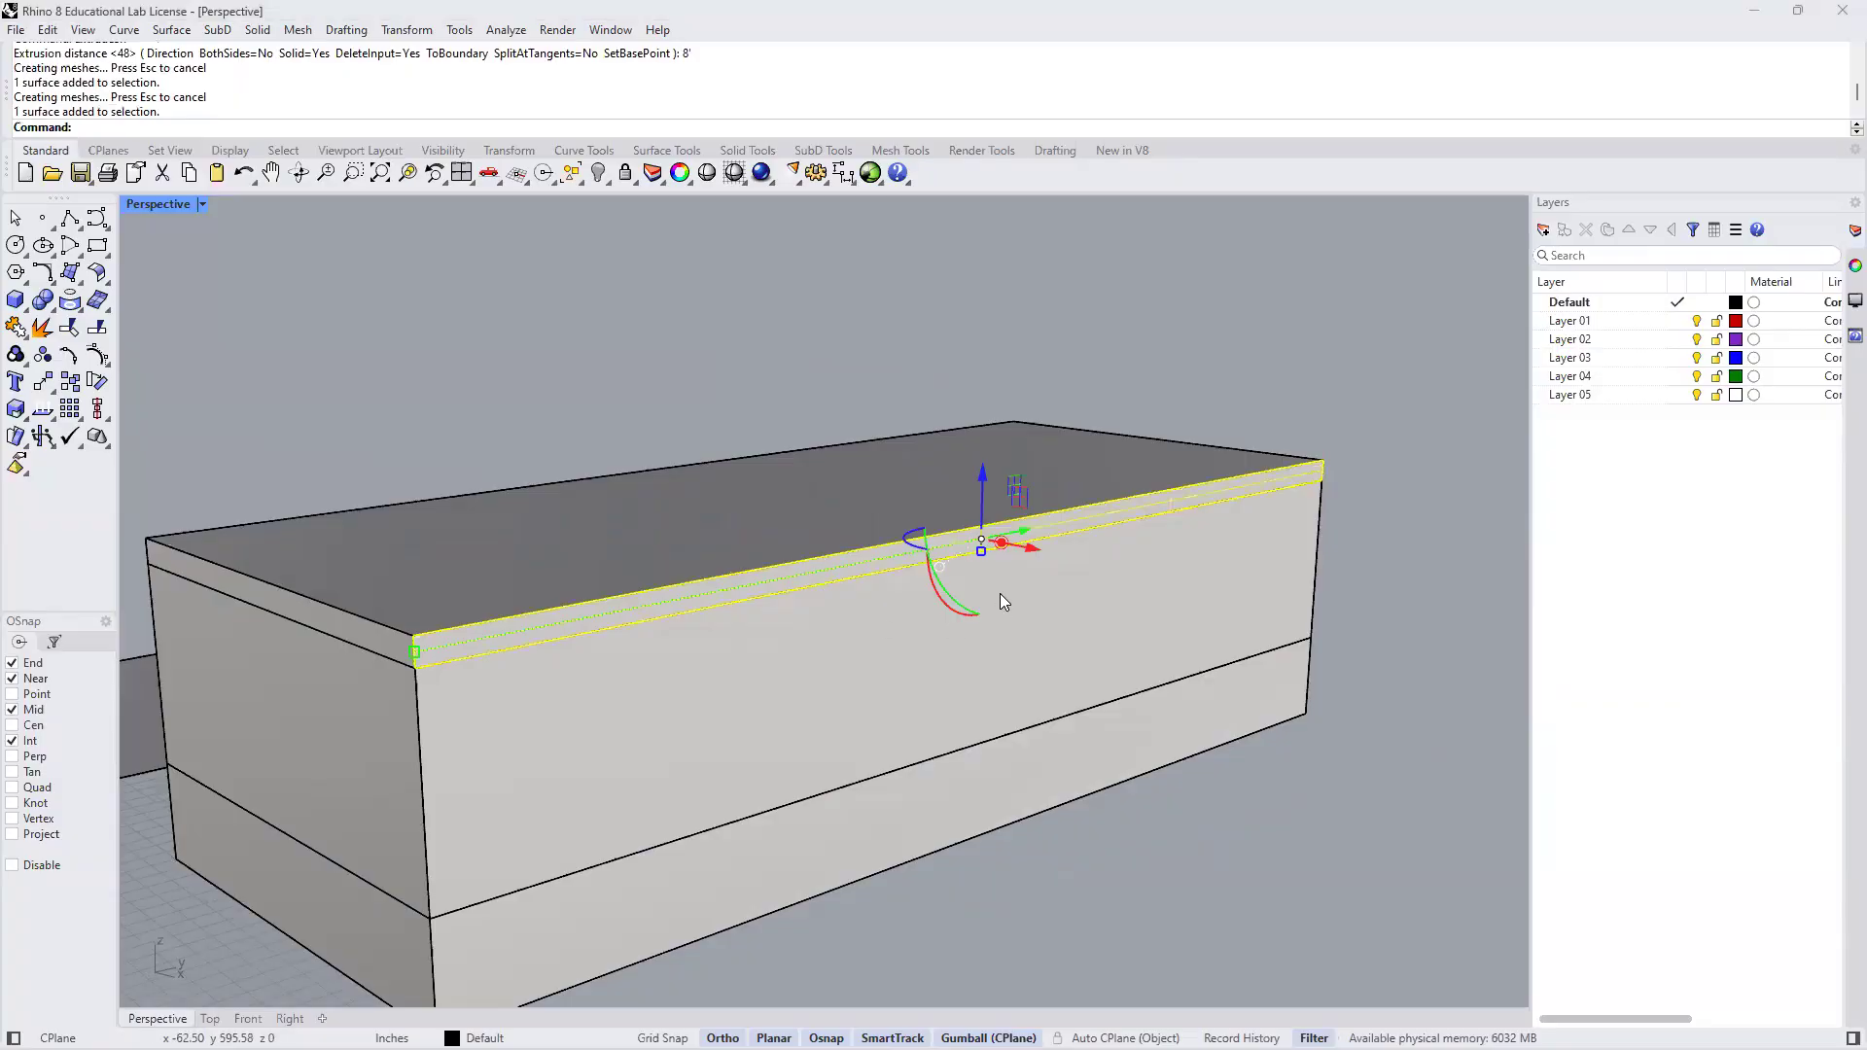
left_click(1002, 543)
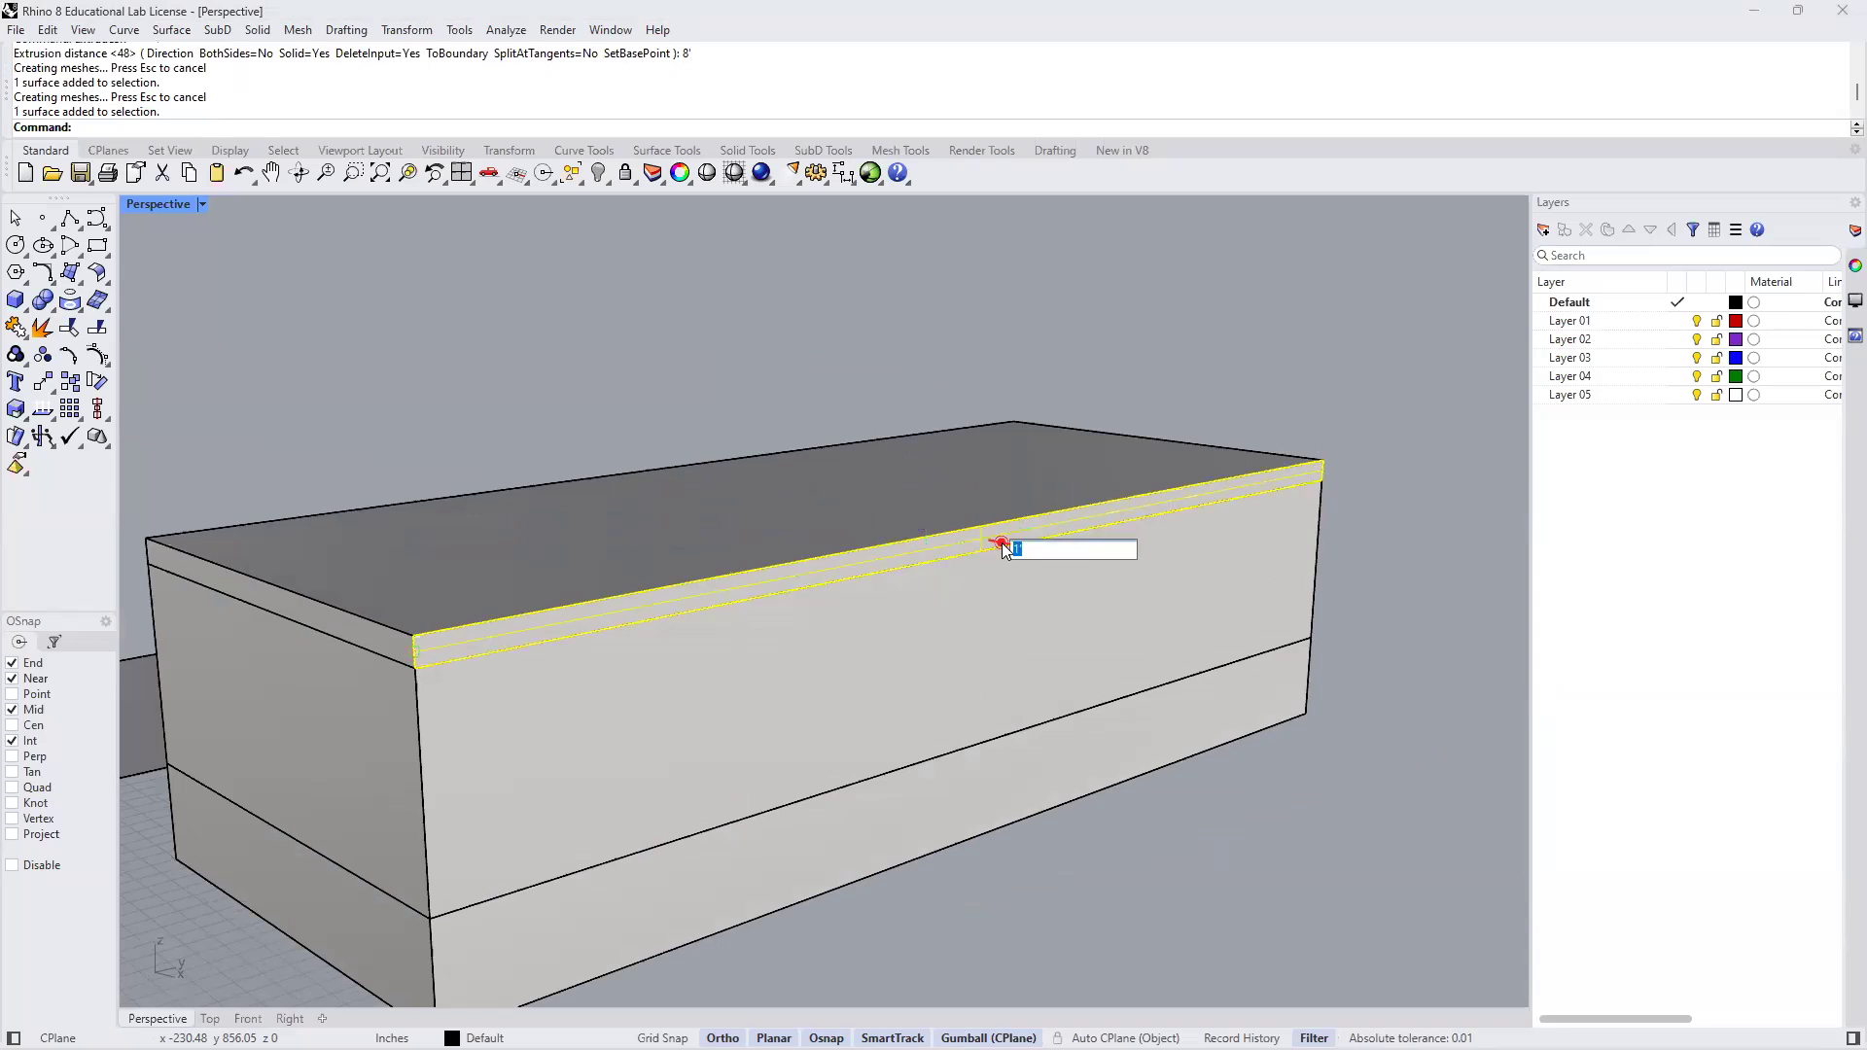
type("1'6")
key("Return")
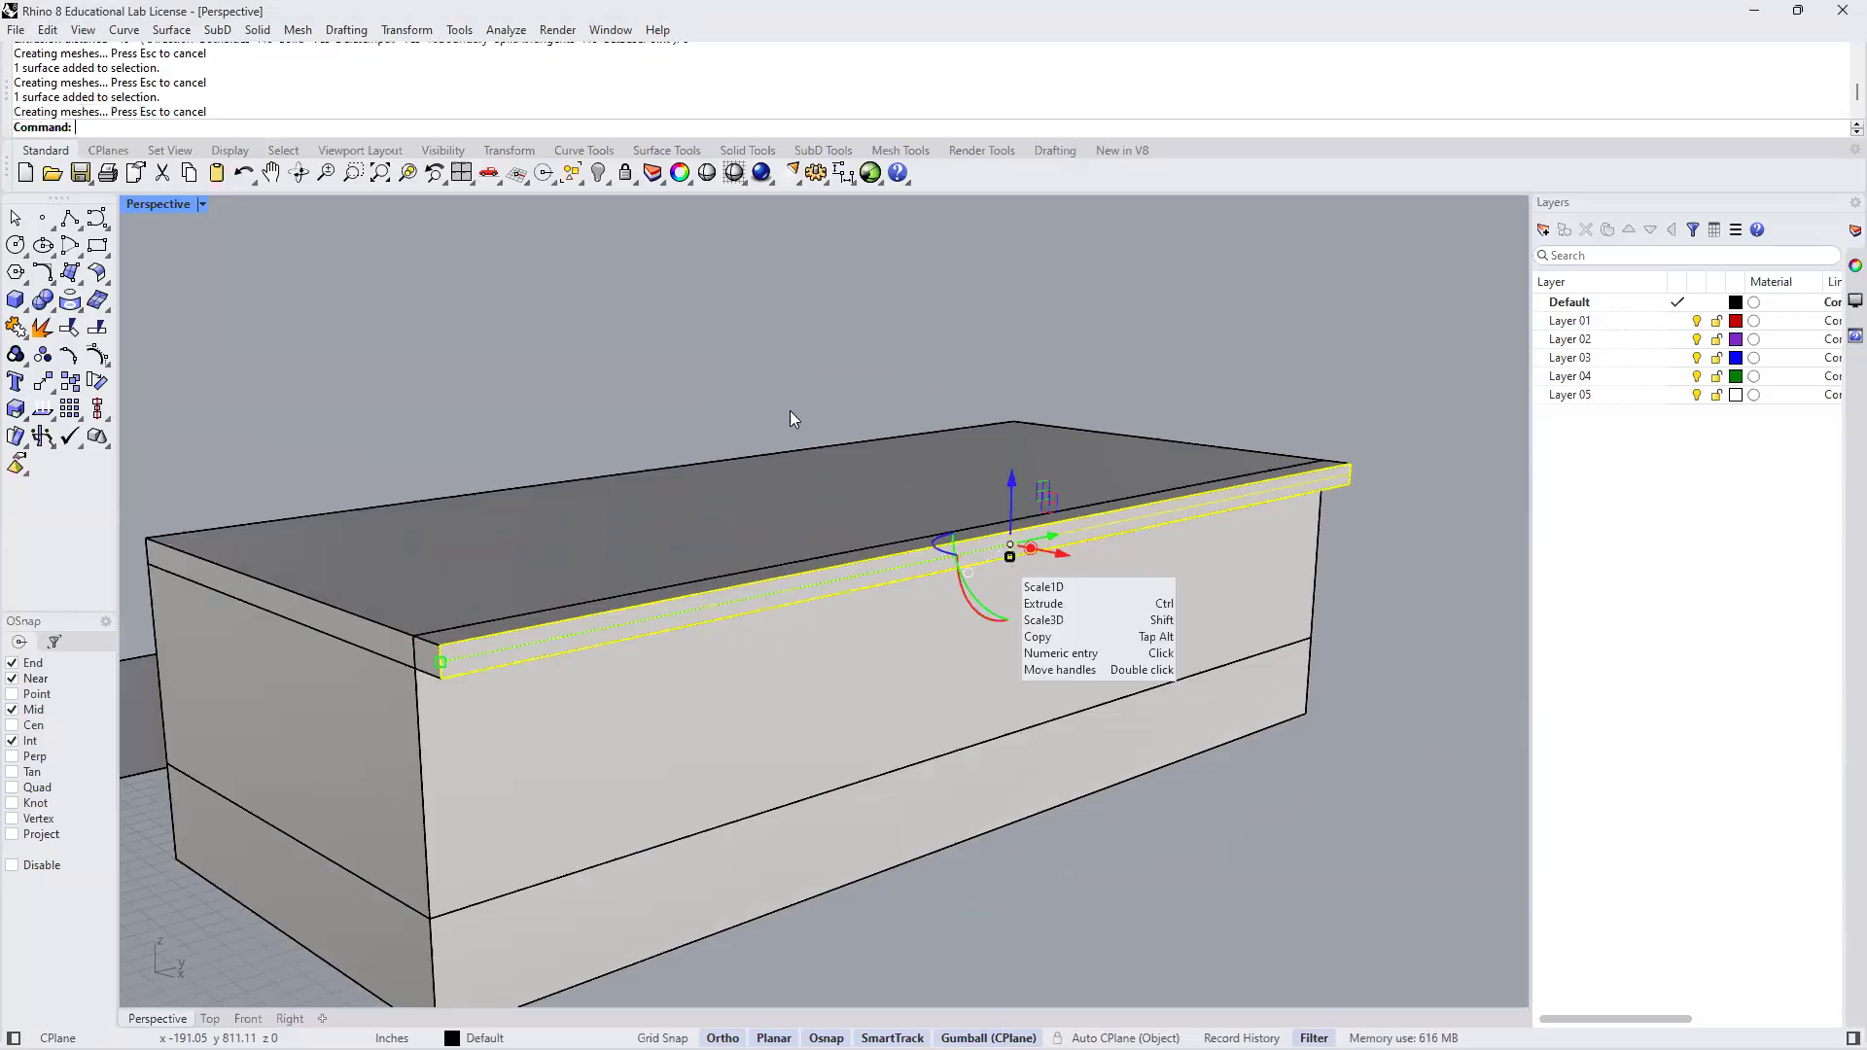
left_click(712, 389)
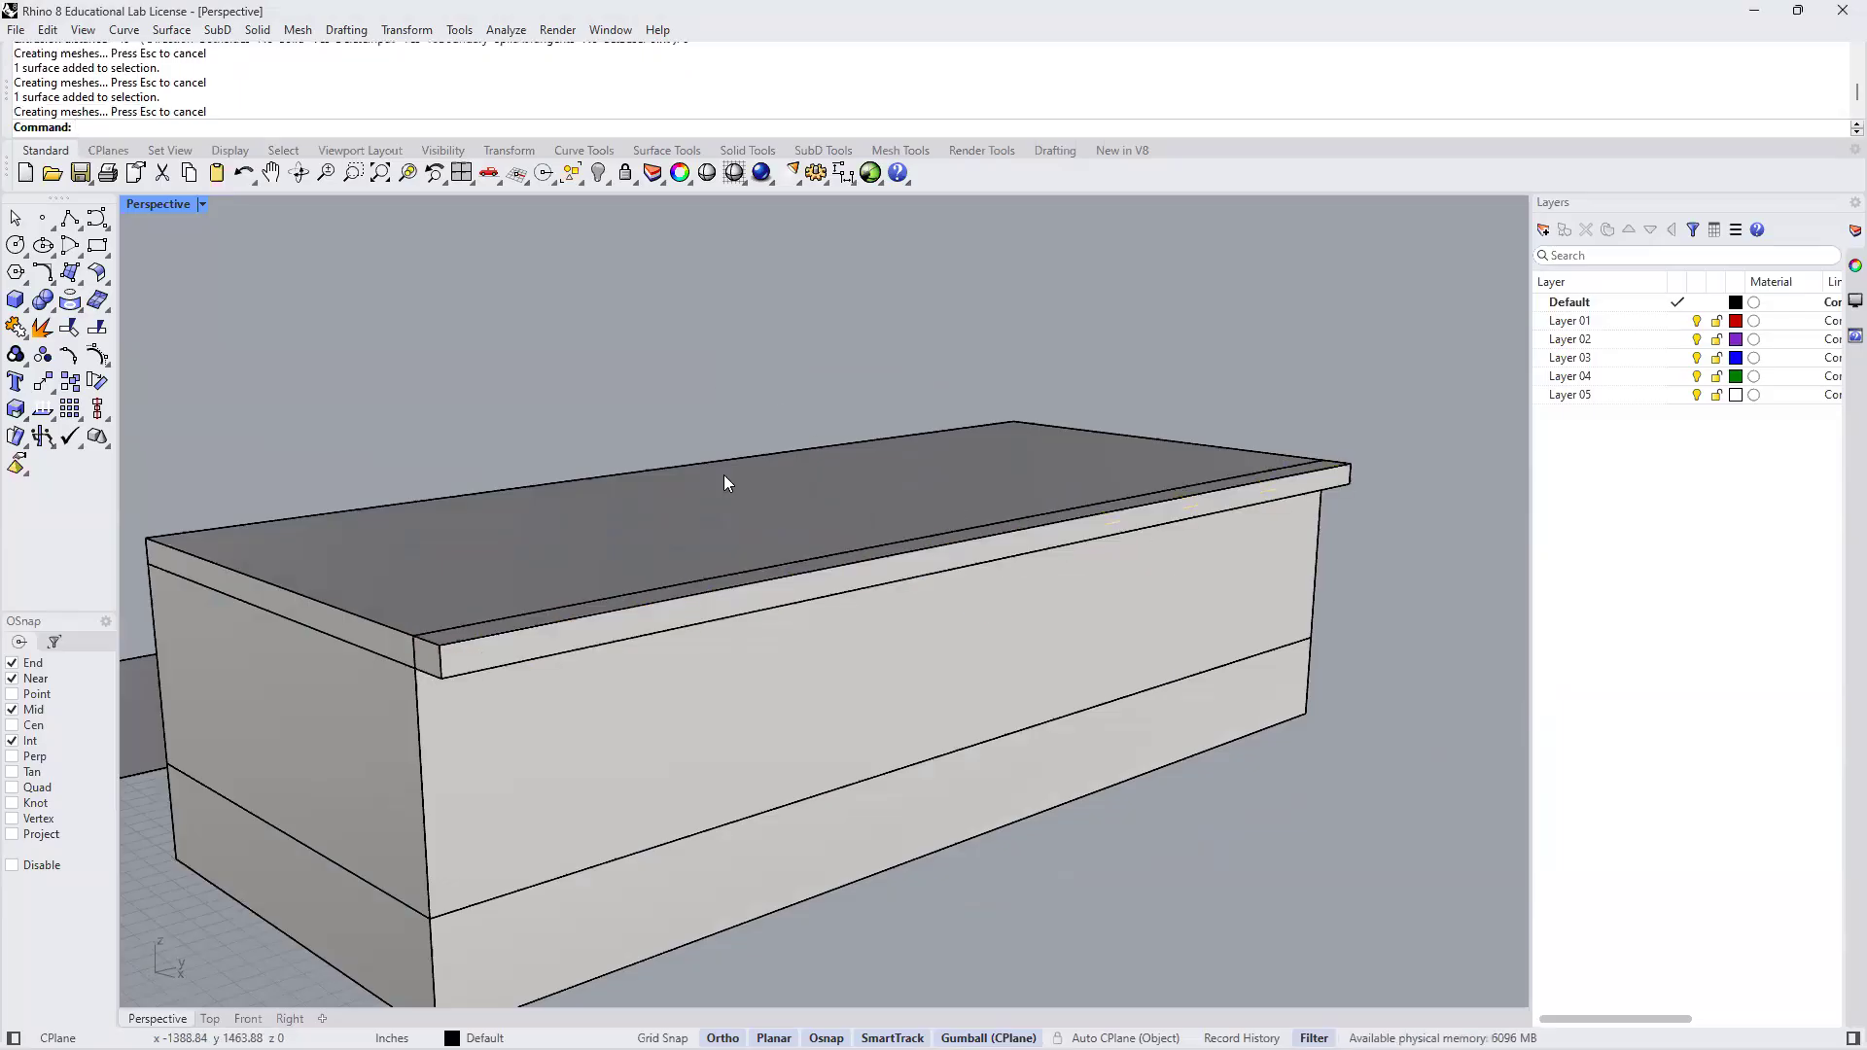
Extrude the roof slab's opposite long edge face outward by -1'6" along X to create the matching overhang, and deselect it
right_click_drag(717, 626, 993, 708)
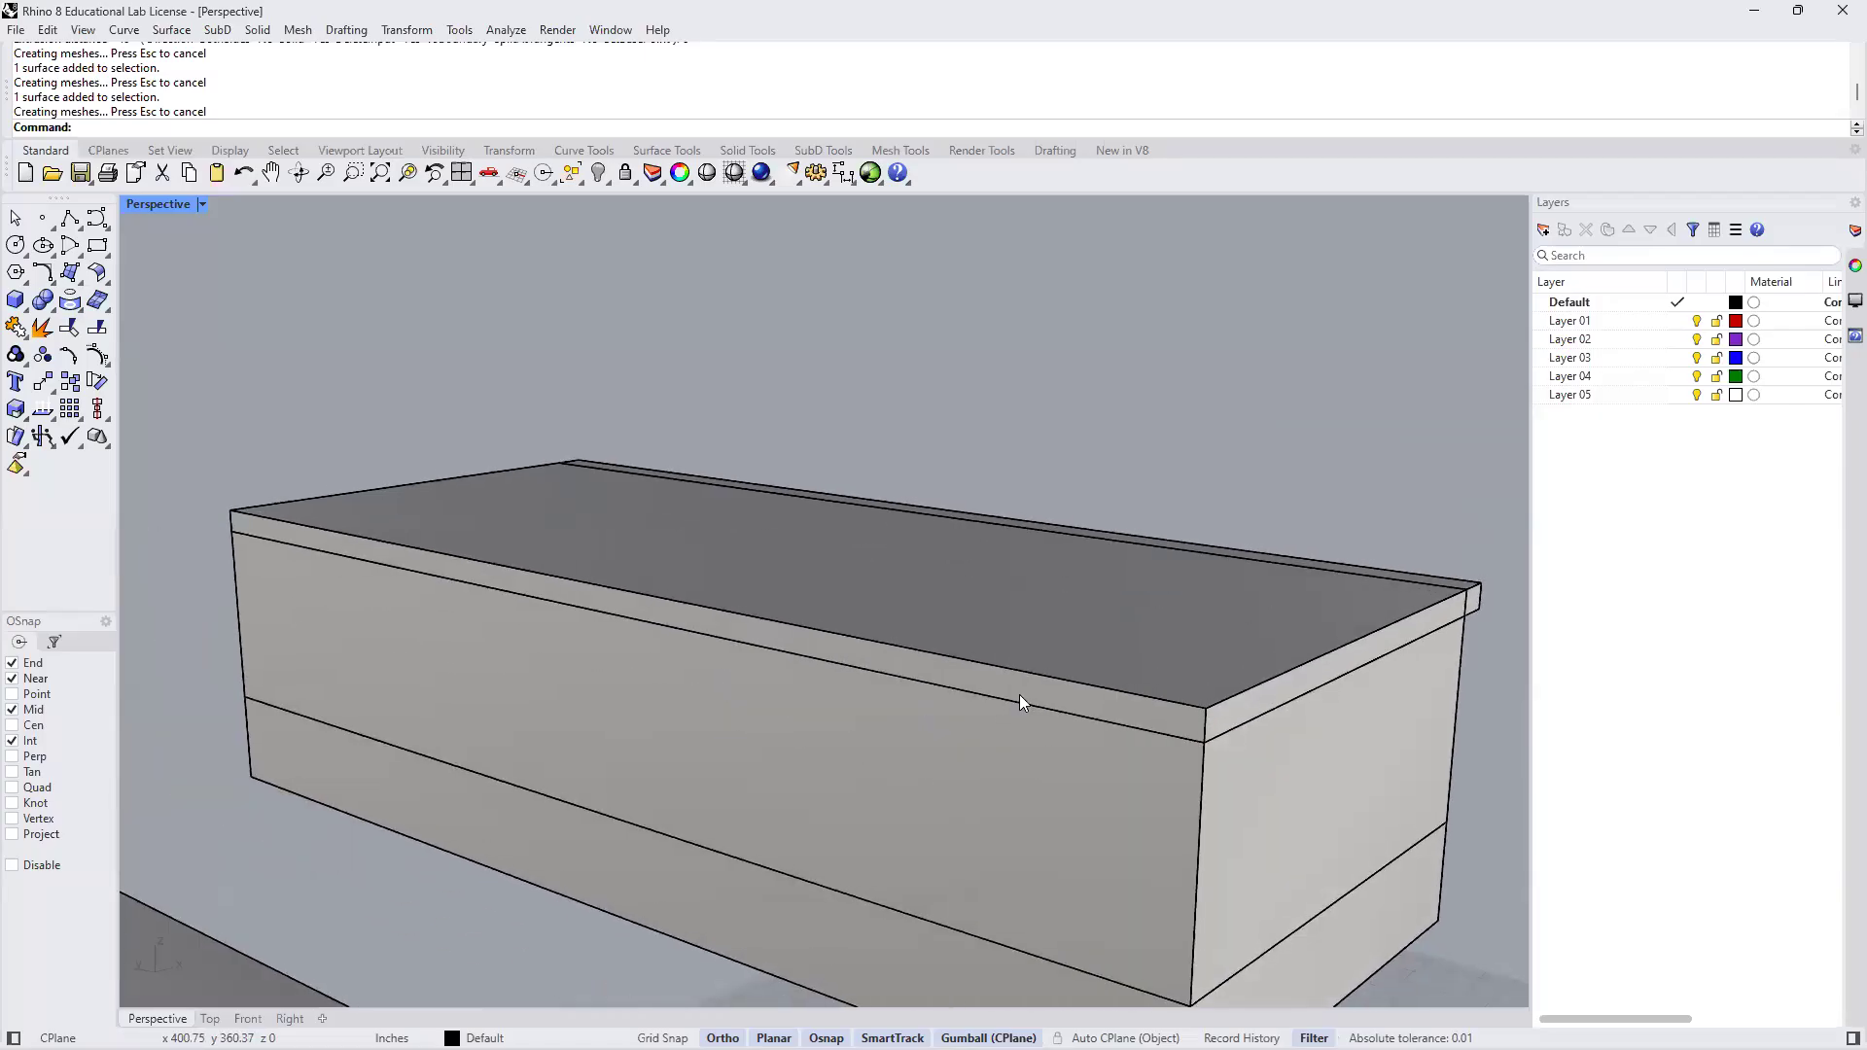
left_click(1023, 688, "ctrl+shift")
left_click(1023, 688, "ctrl+shift")
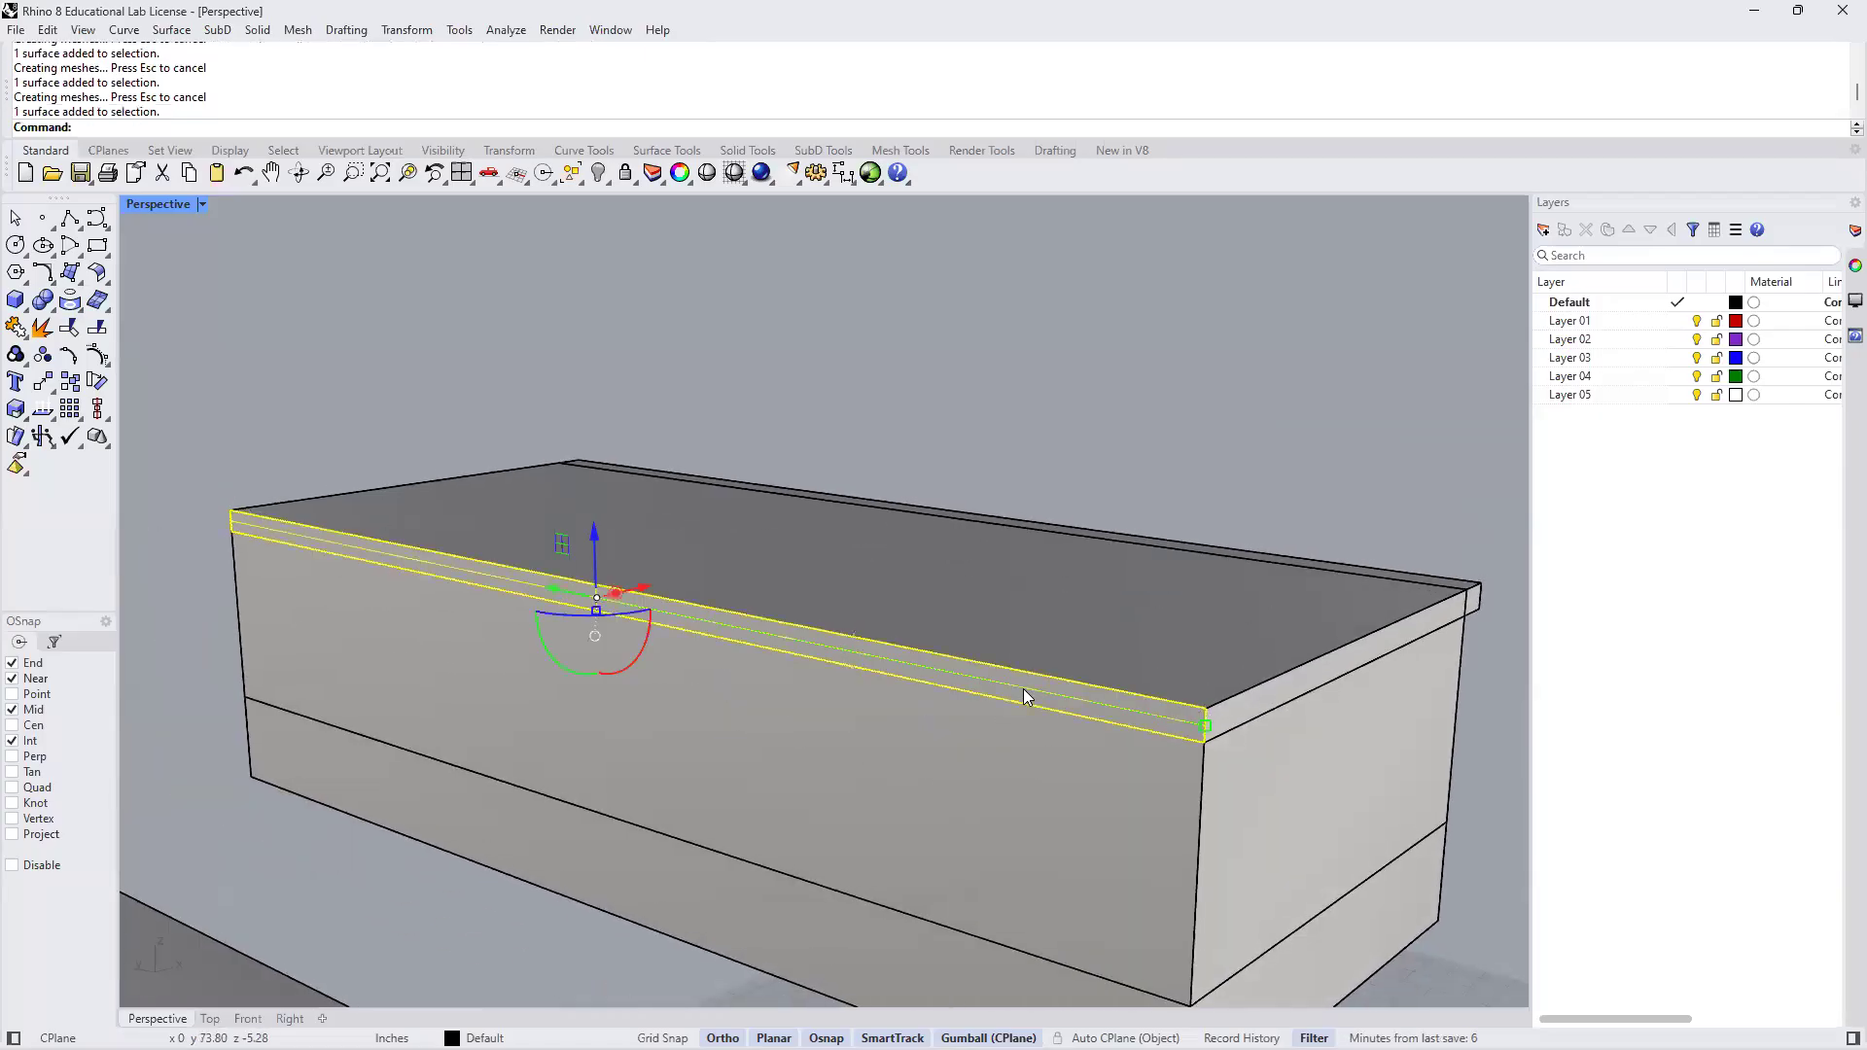
left_click(615, 593)
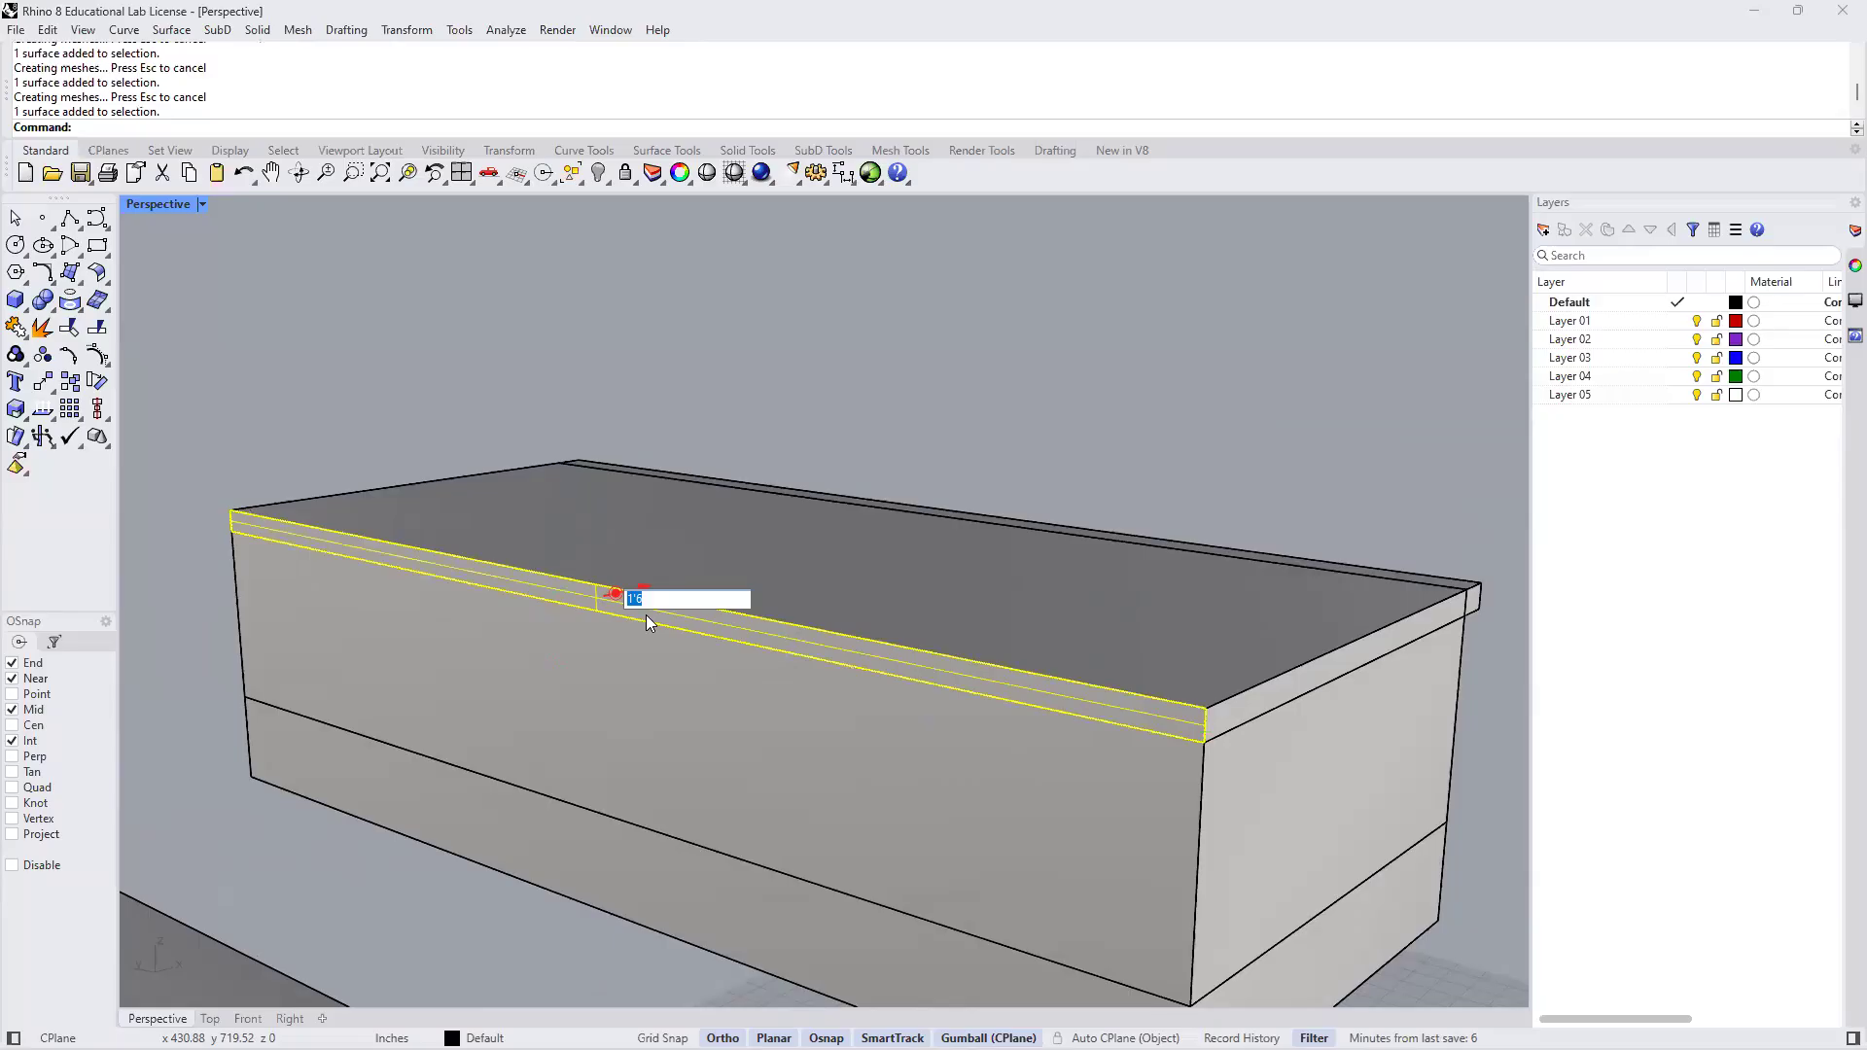
type("-1'6")
key("Return")
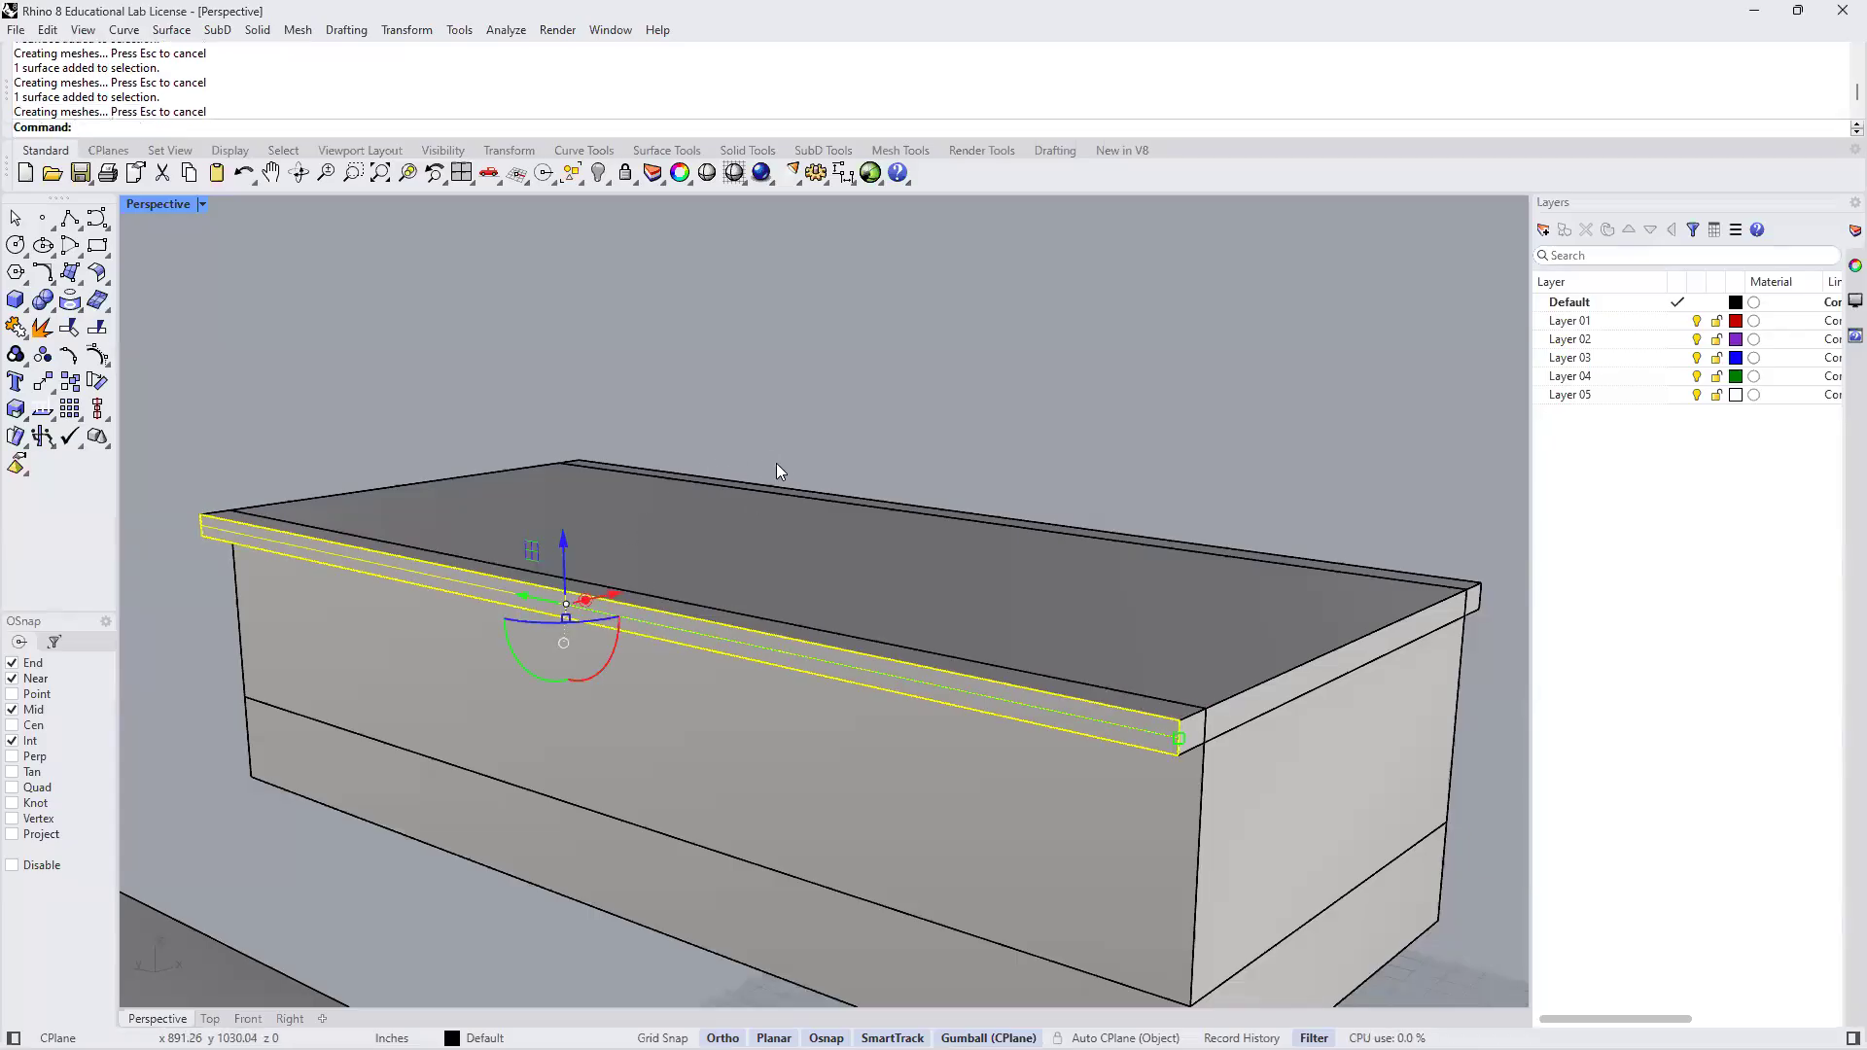
mouse_move(768, 503)
right_mouse_down()
mouse_move(821, 438)
mouse_move(775, 517)
right_mouse_up()
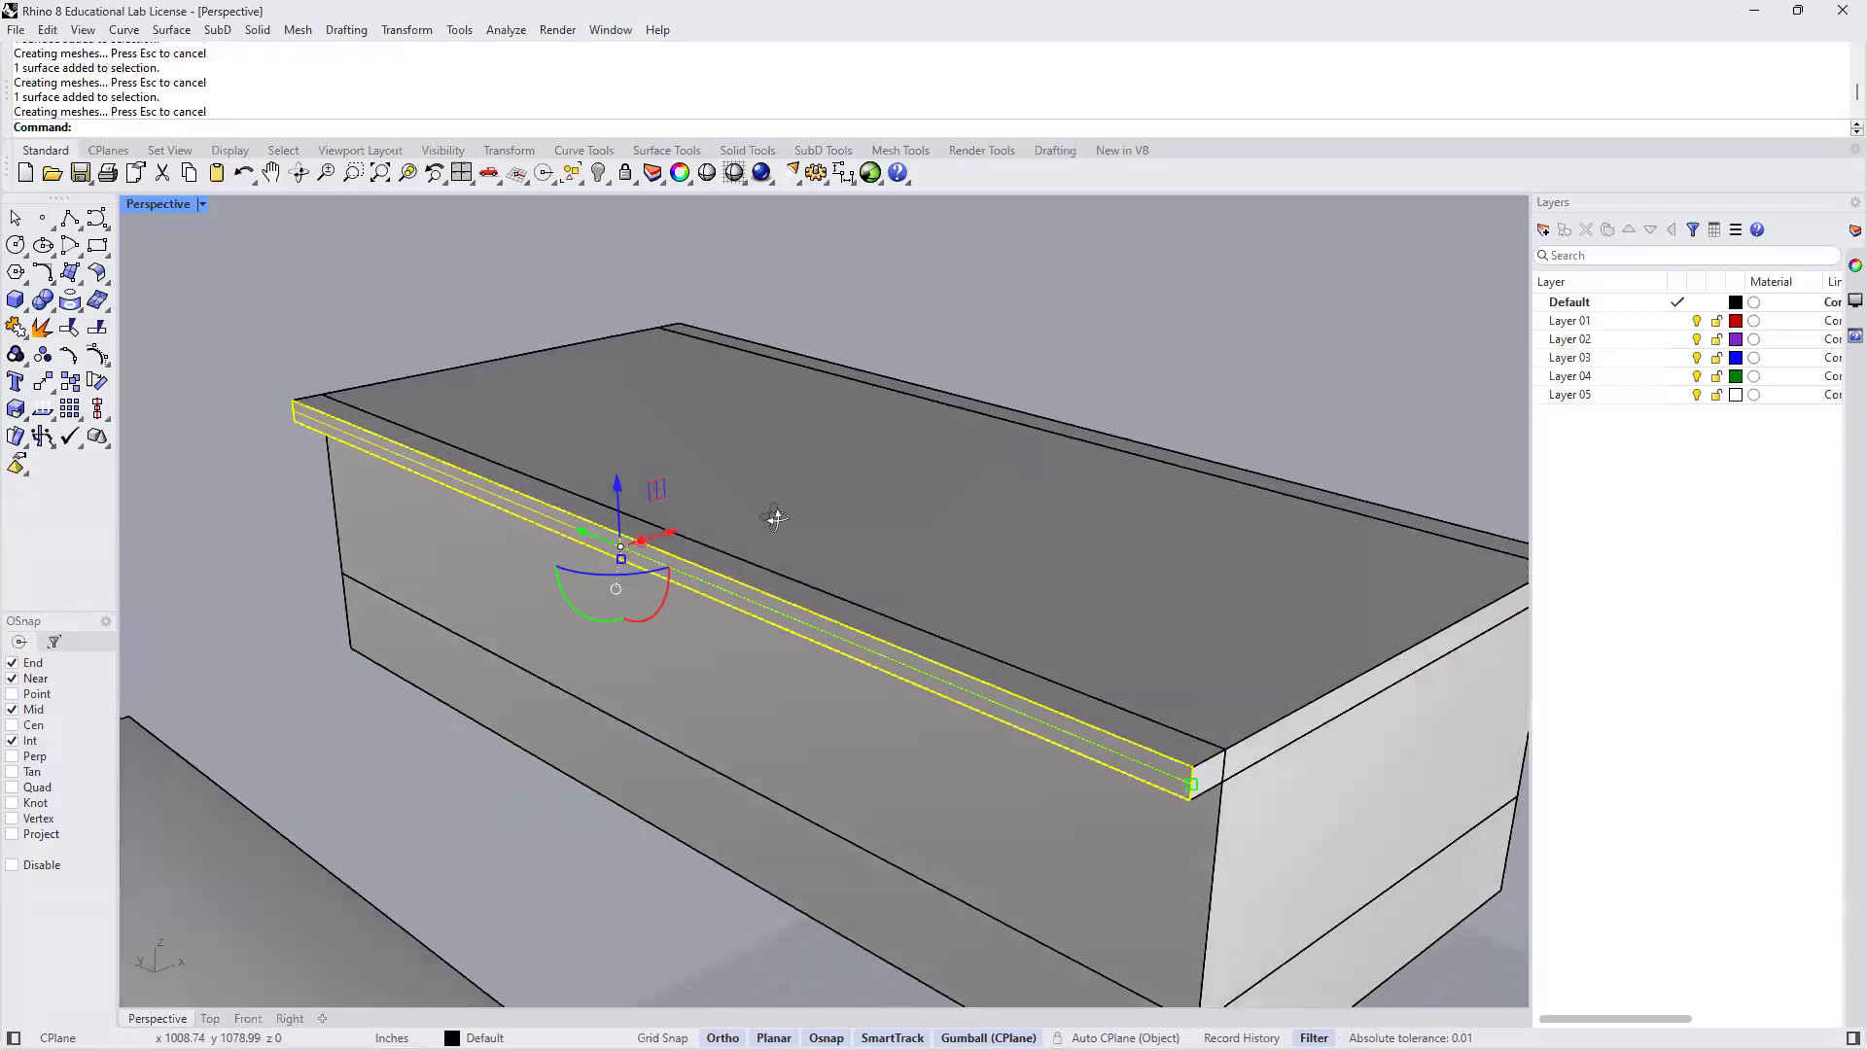
left_click(237, 396)
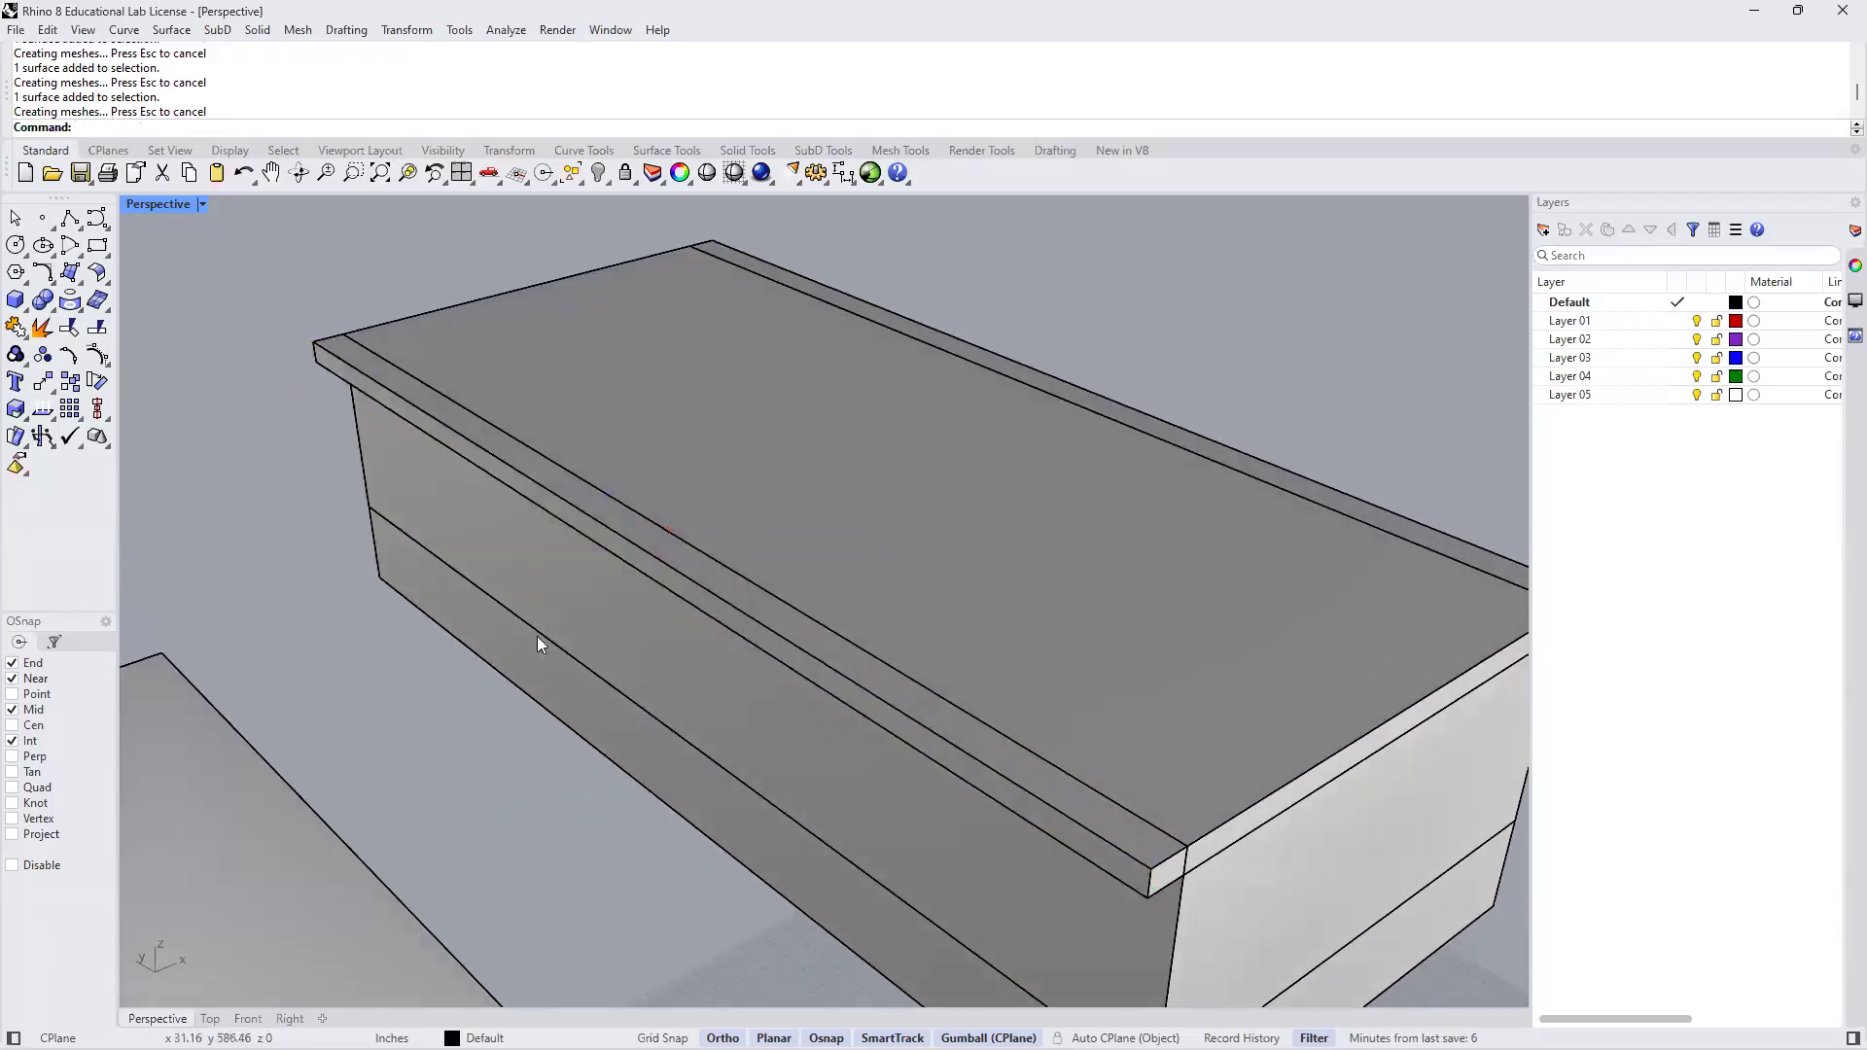
Extrude the three coplanar faces along the roof slab's short end on the negative Y side -1'6" outward, and deselect them
scroll(520, 580, "down", 6)
right_click_drag(740, 769, 902, 588)
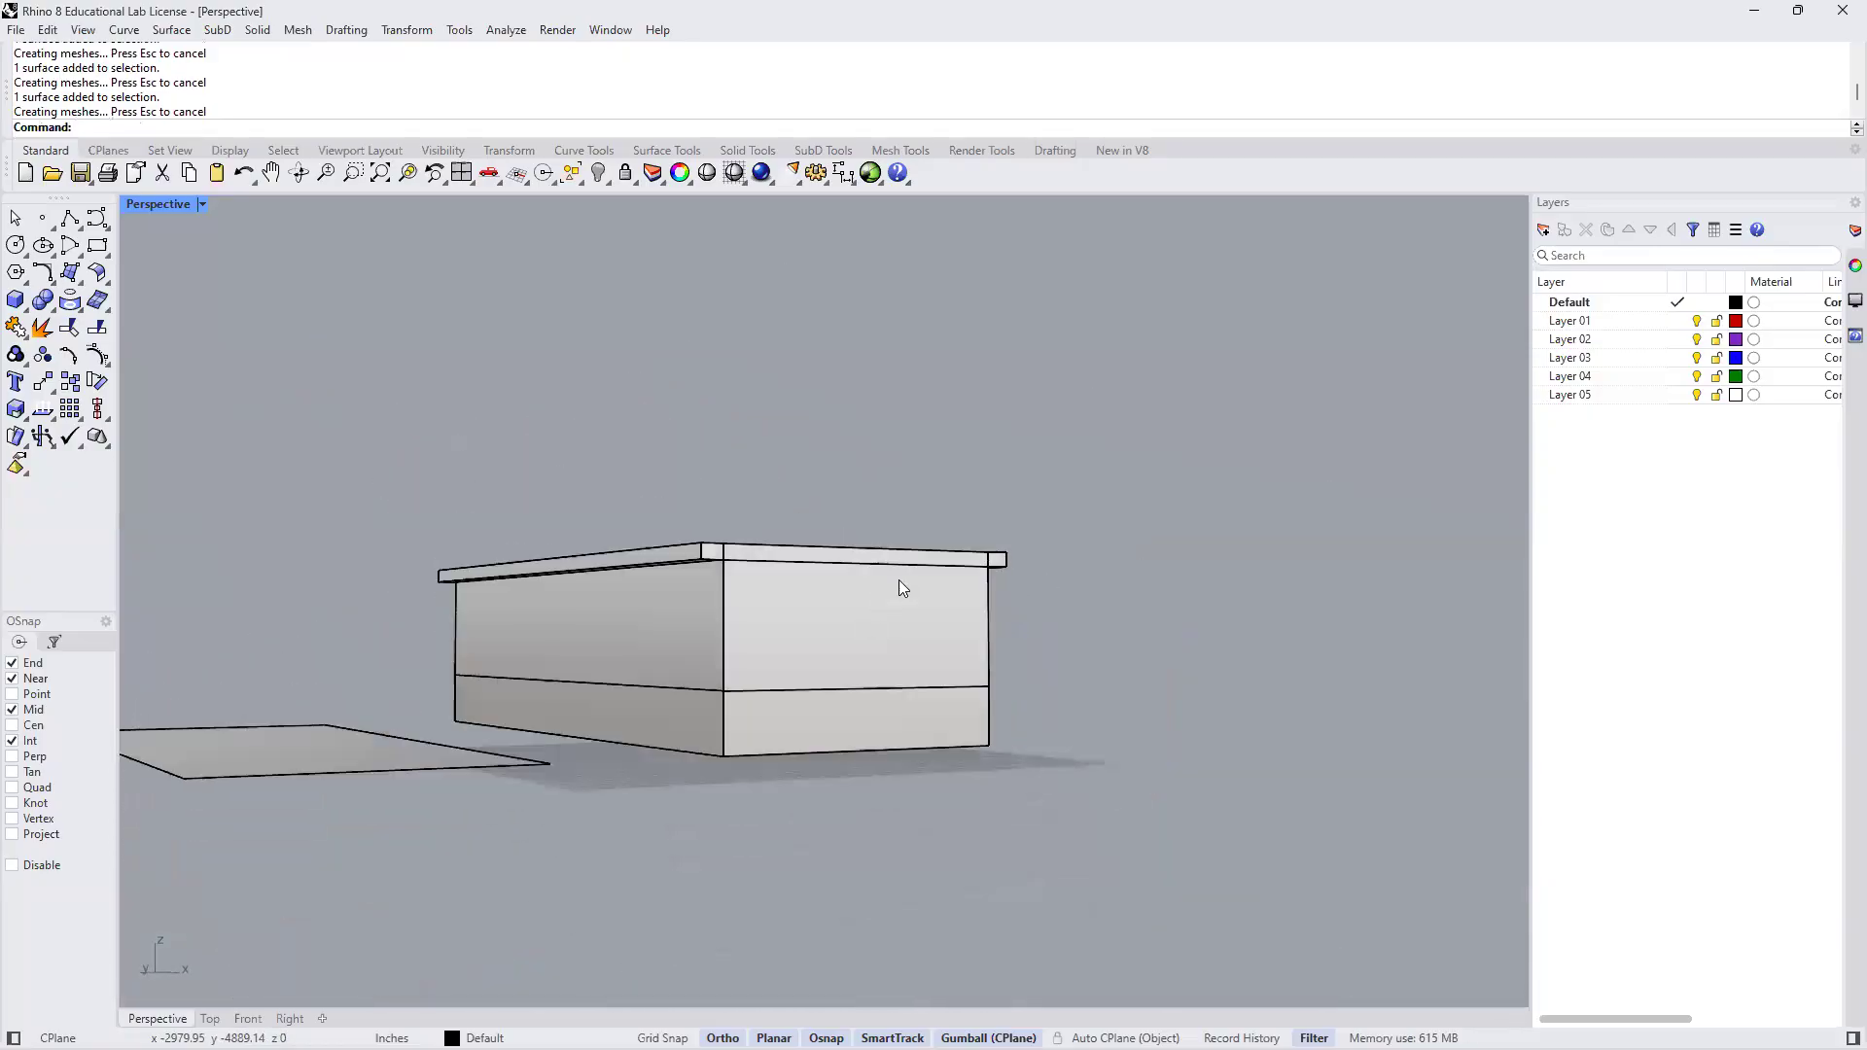
scroll(916, 568, "up", 5)
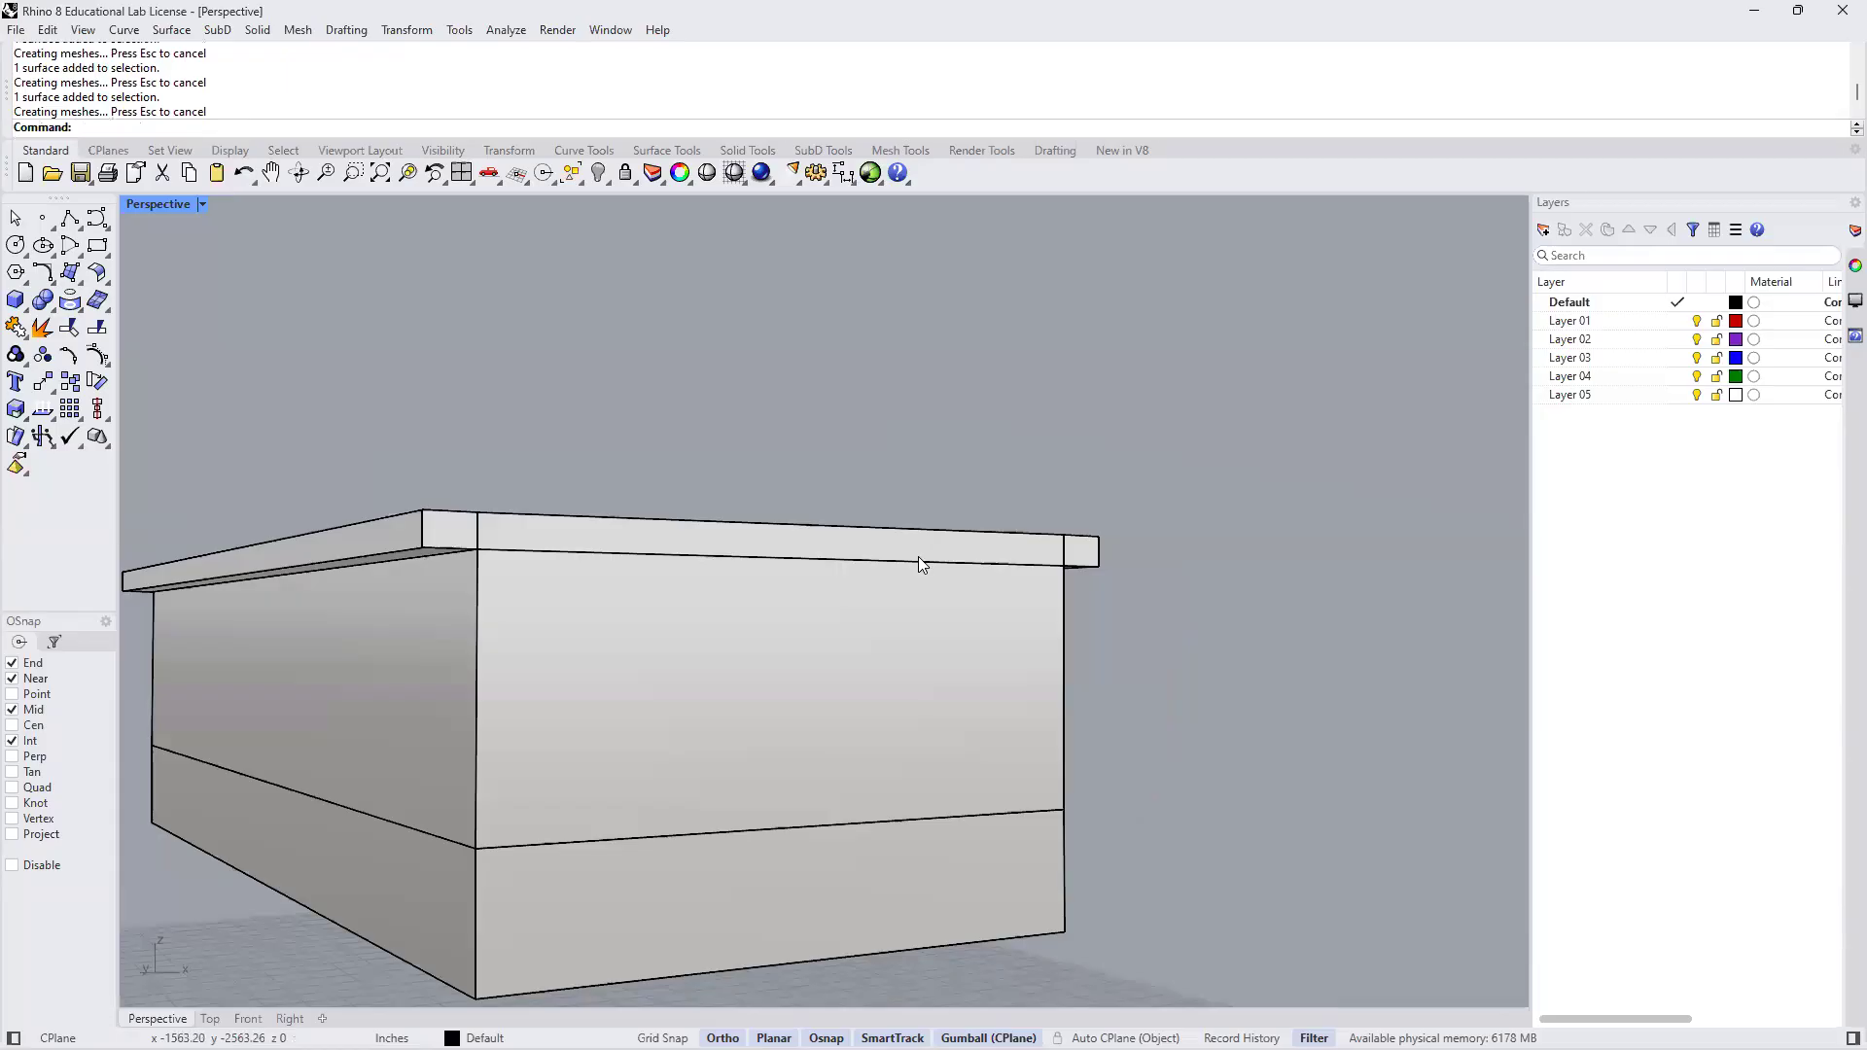
right_click_drag(932, 566, 354, 607)
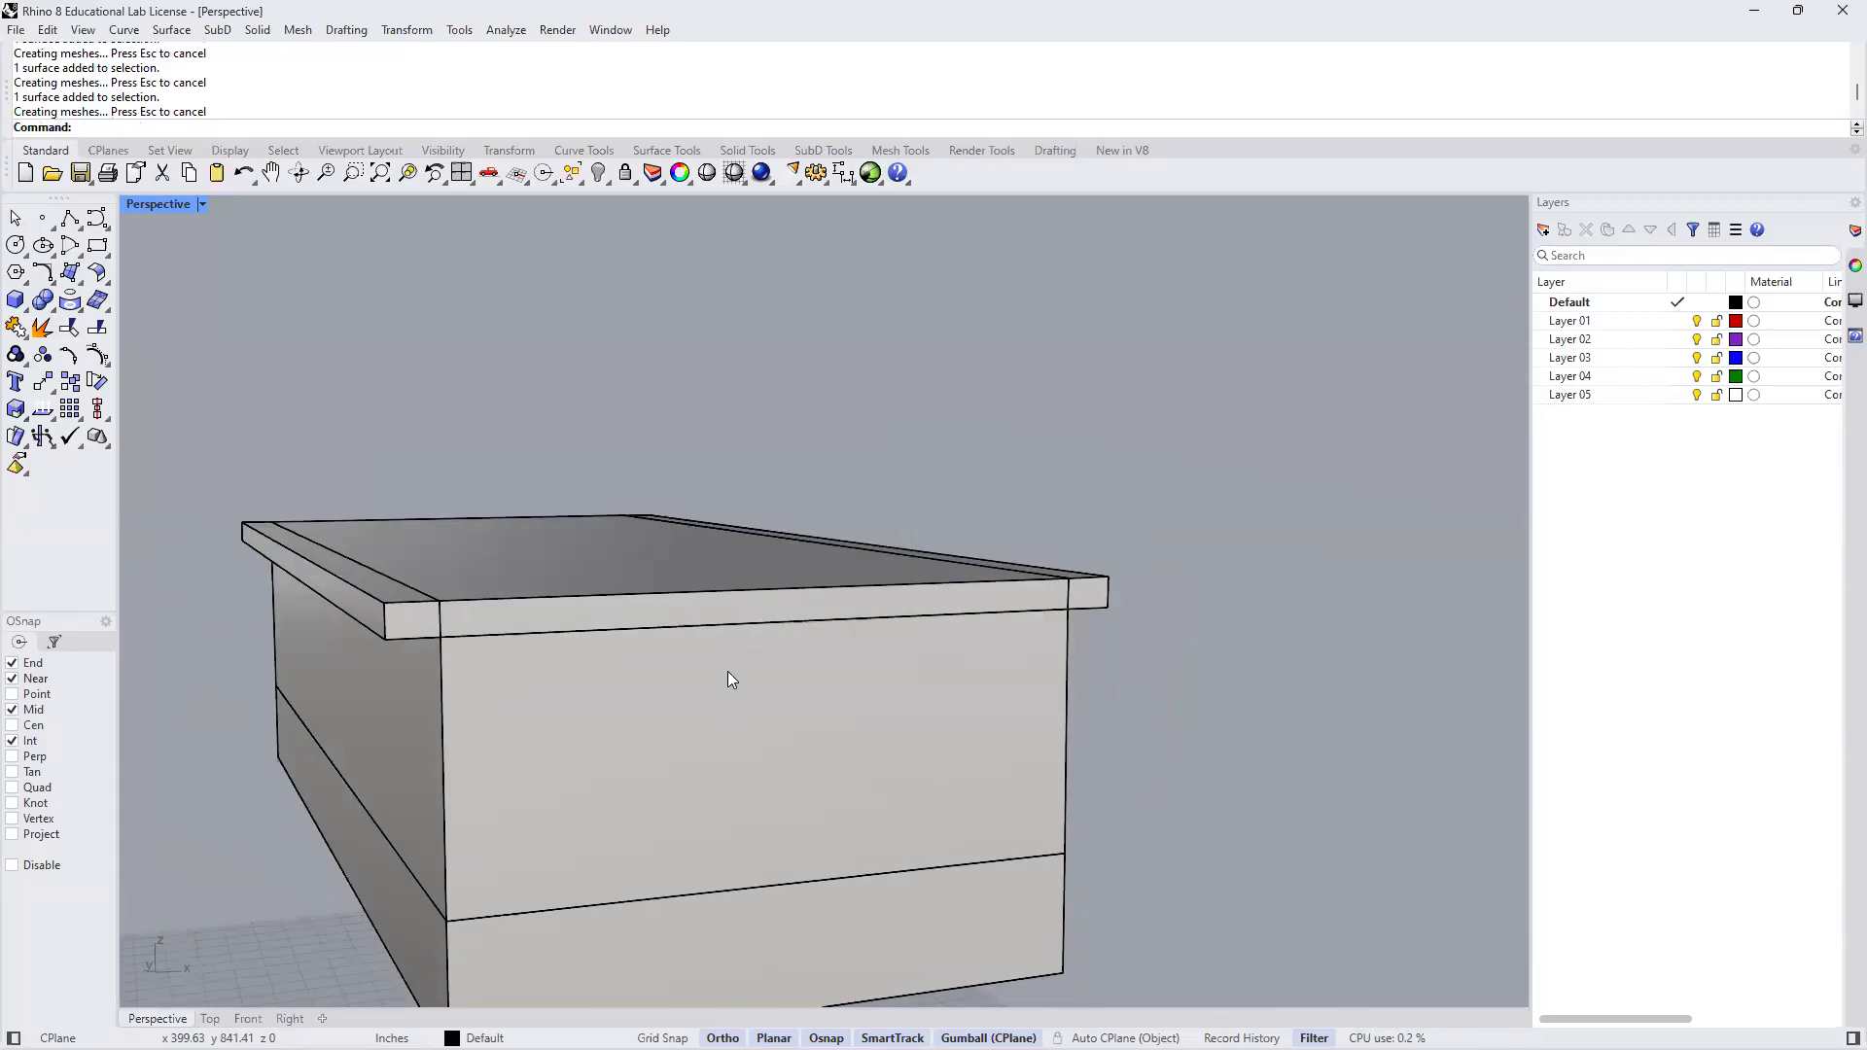
scroll(727, 671, "up", 2)
right_click_drag(695, 690, 745, 647, "shift")
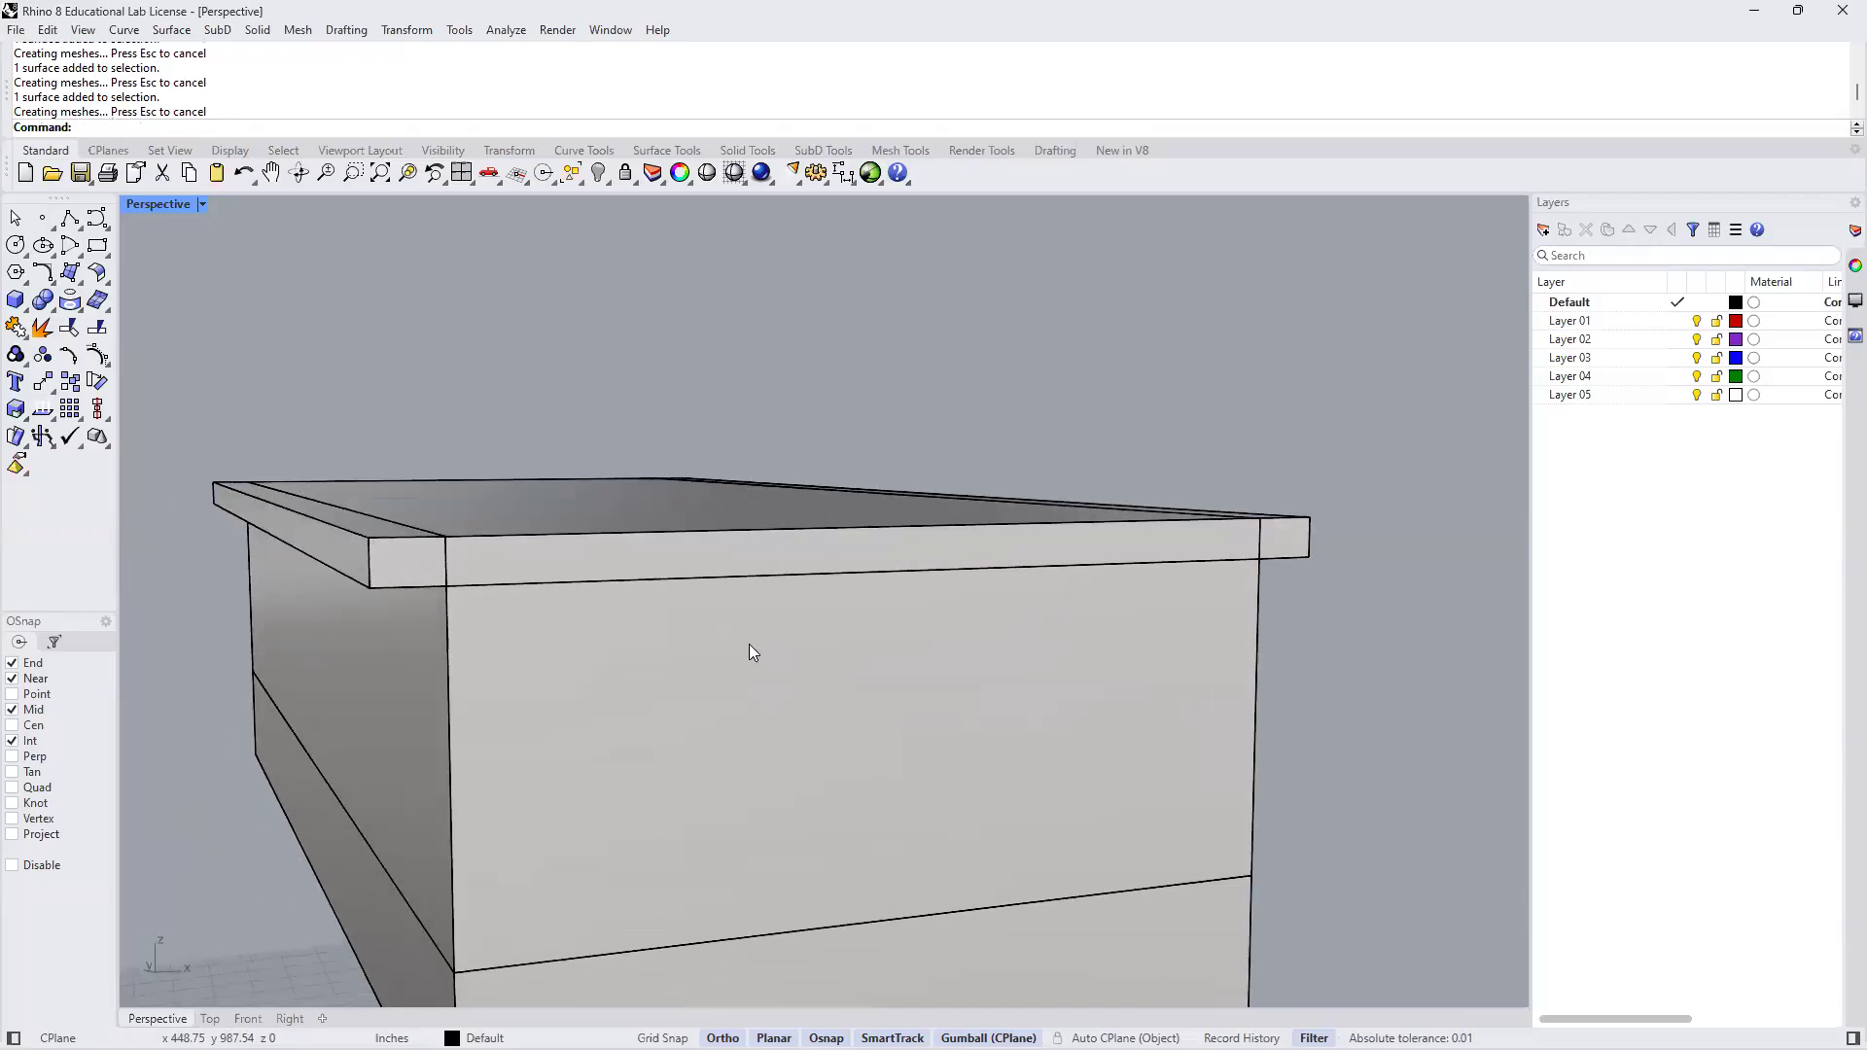
scroll(742, 649, "up", 1)
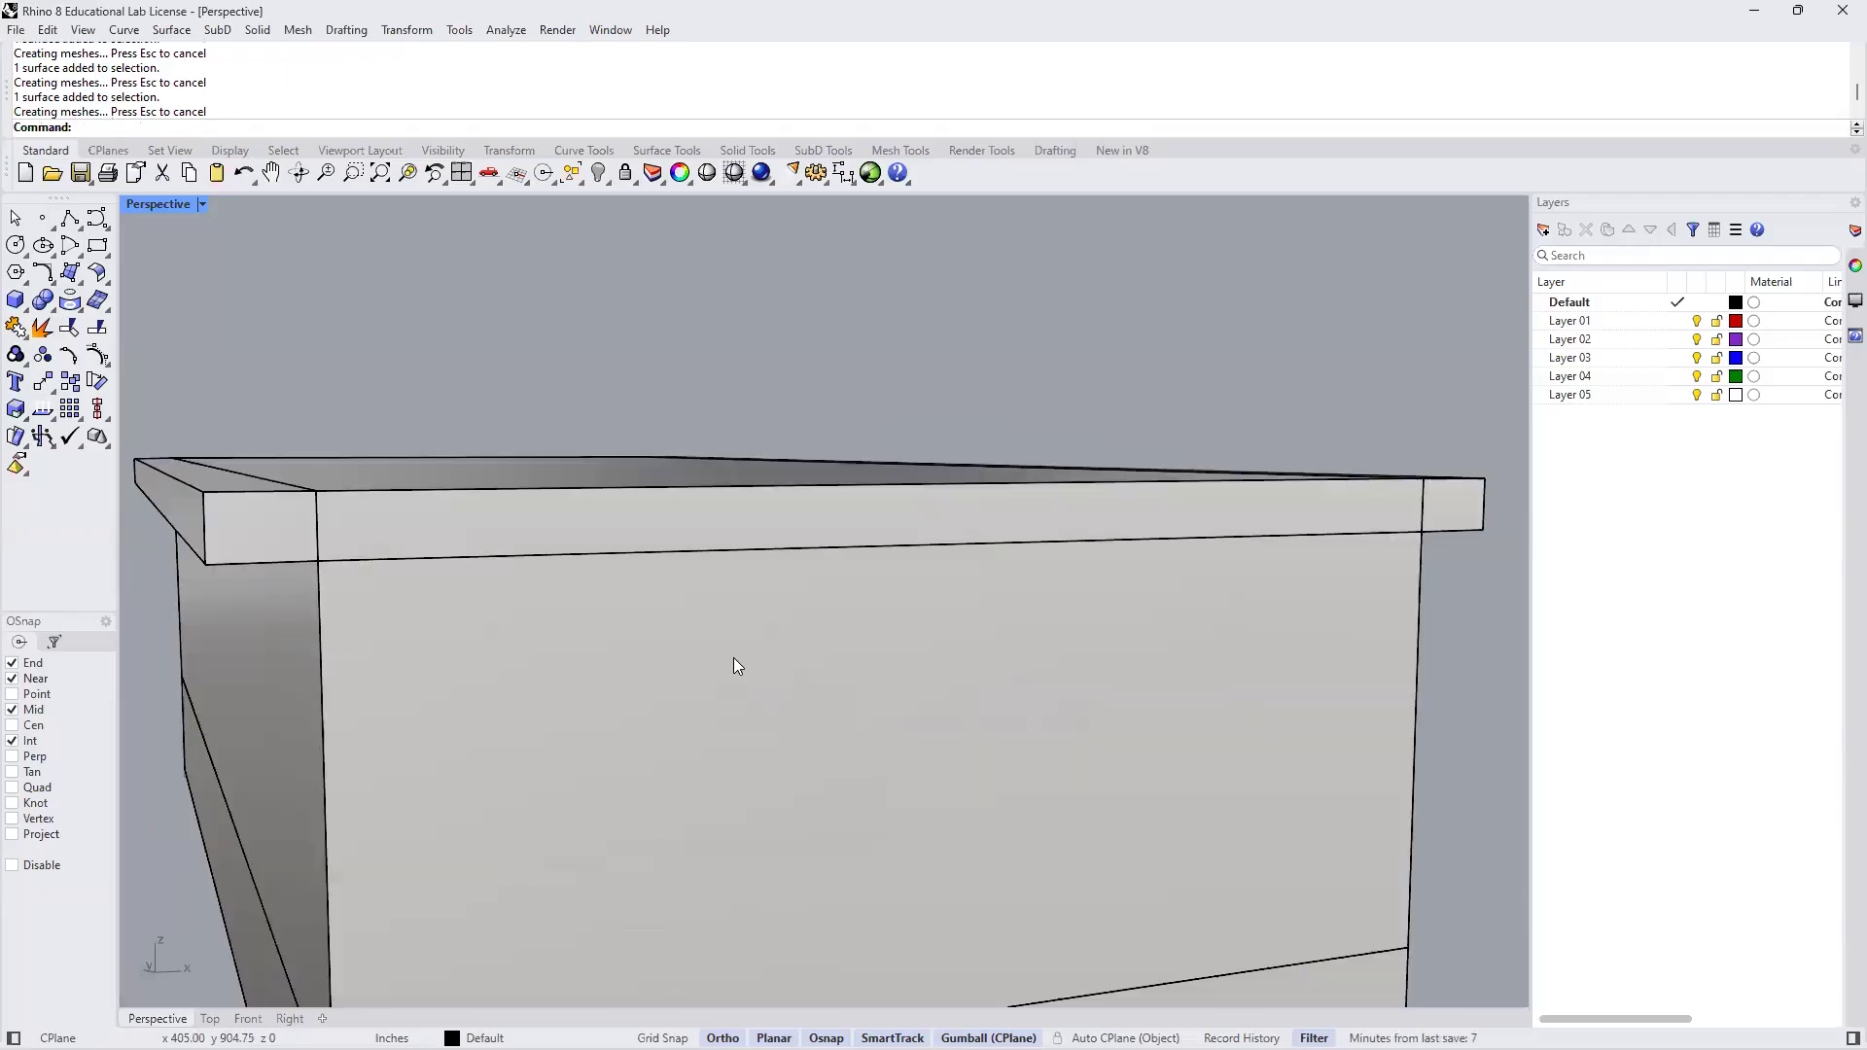
left_click(252, 510)
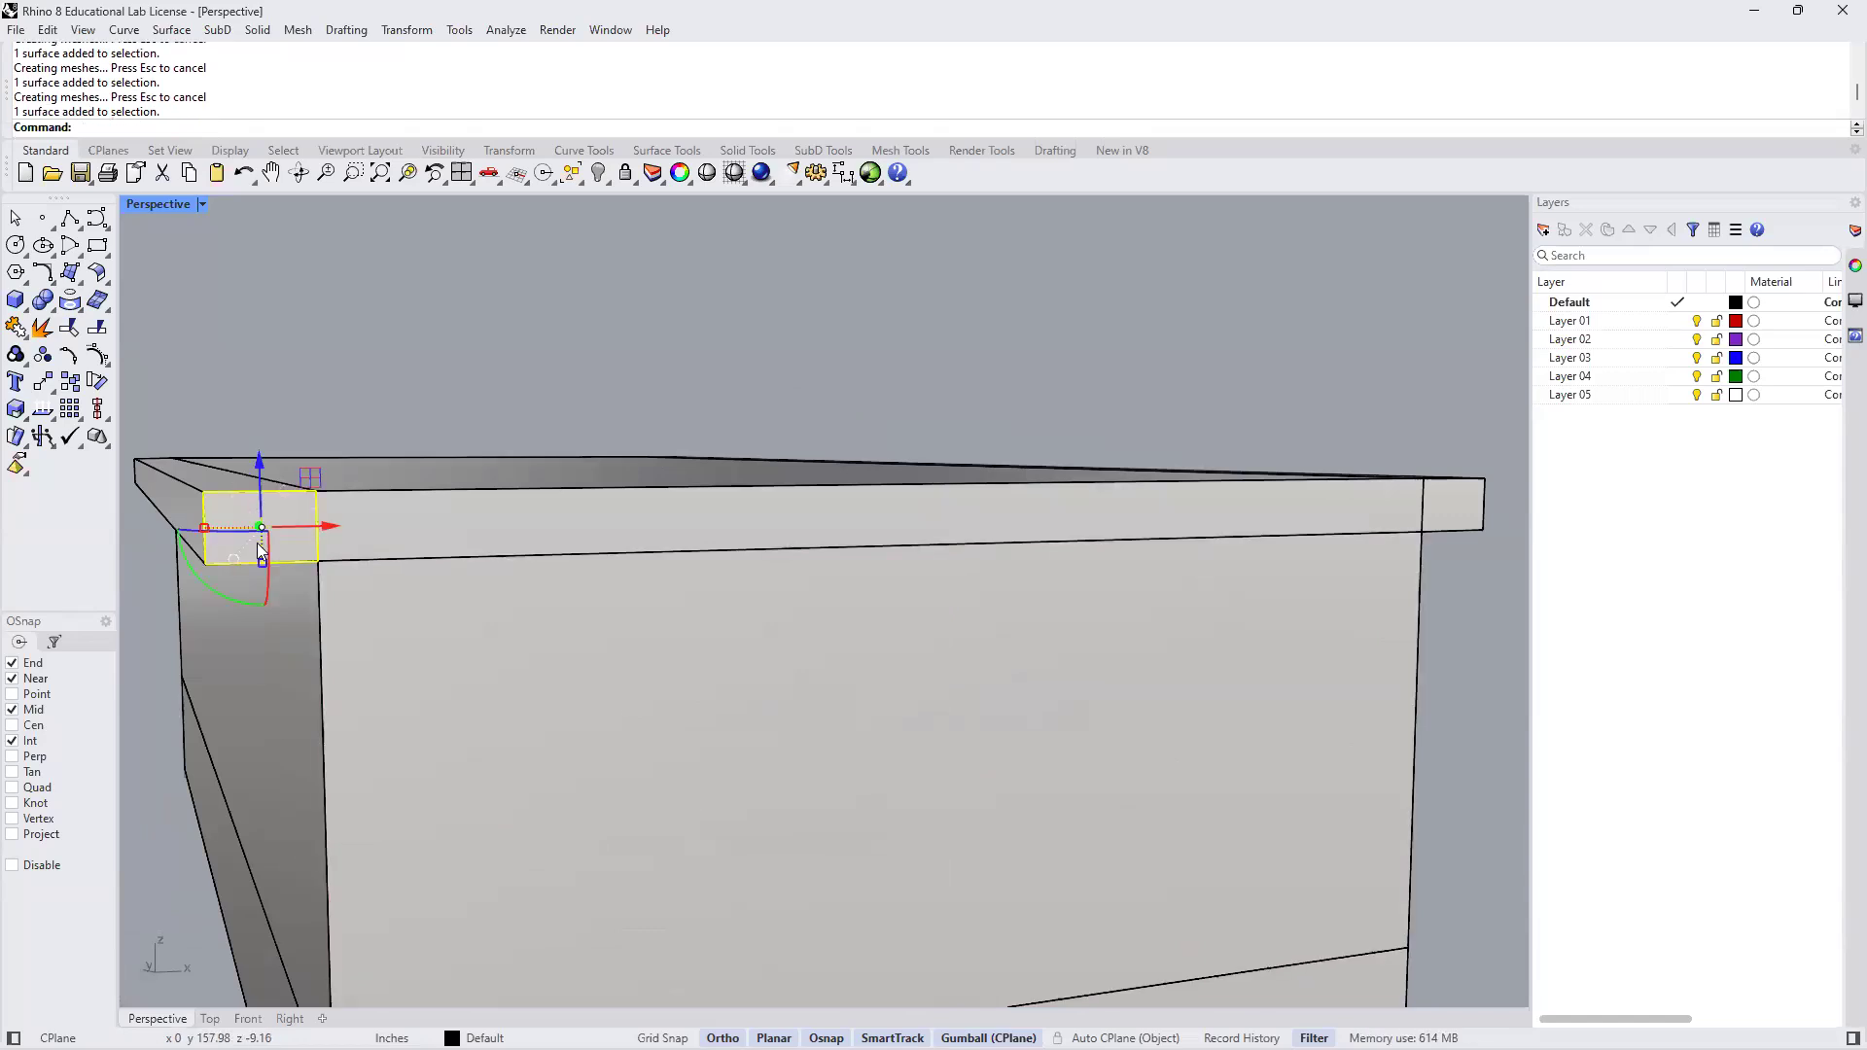
left_click(457, 513, "shift")
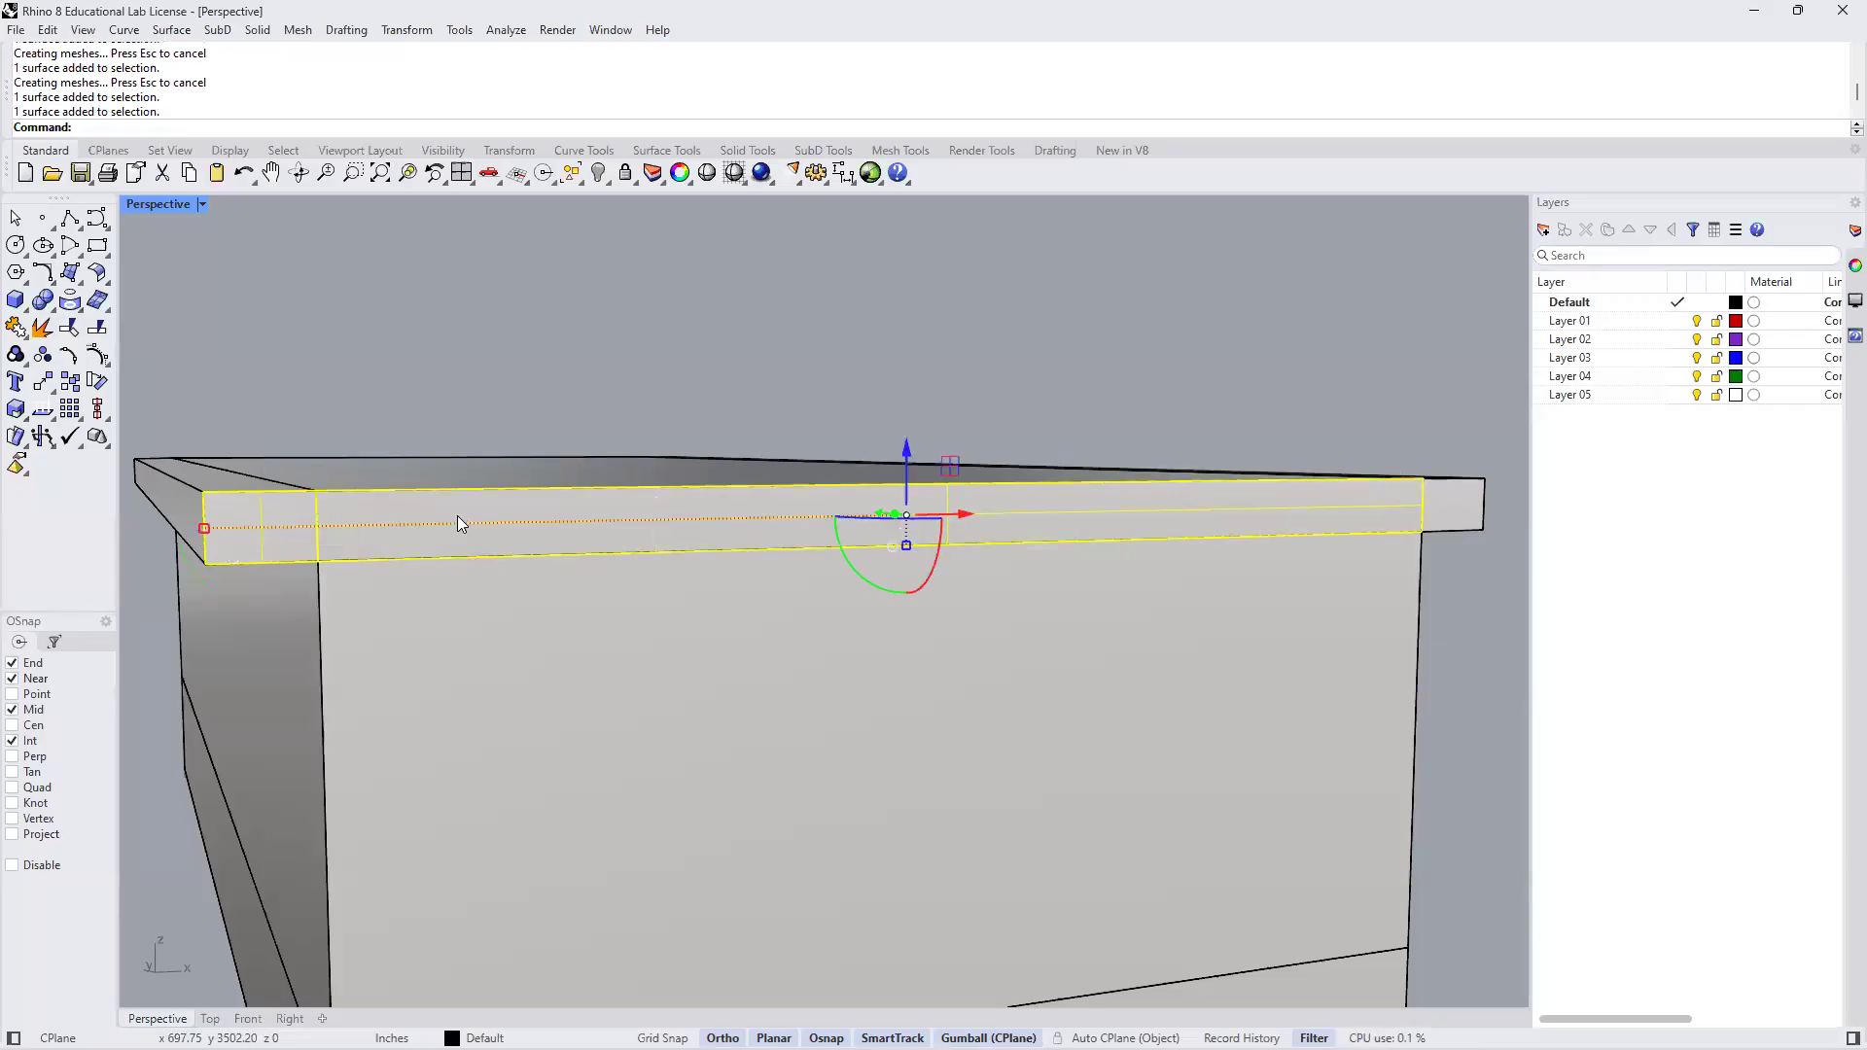
left_click(1440, 499, "ctrl+shift")
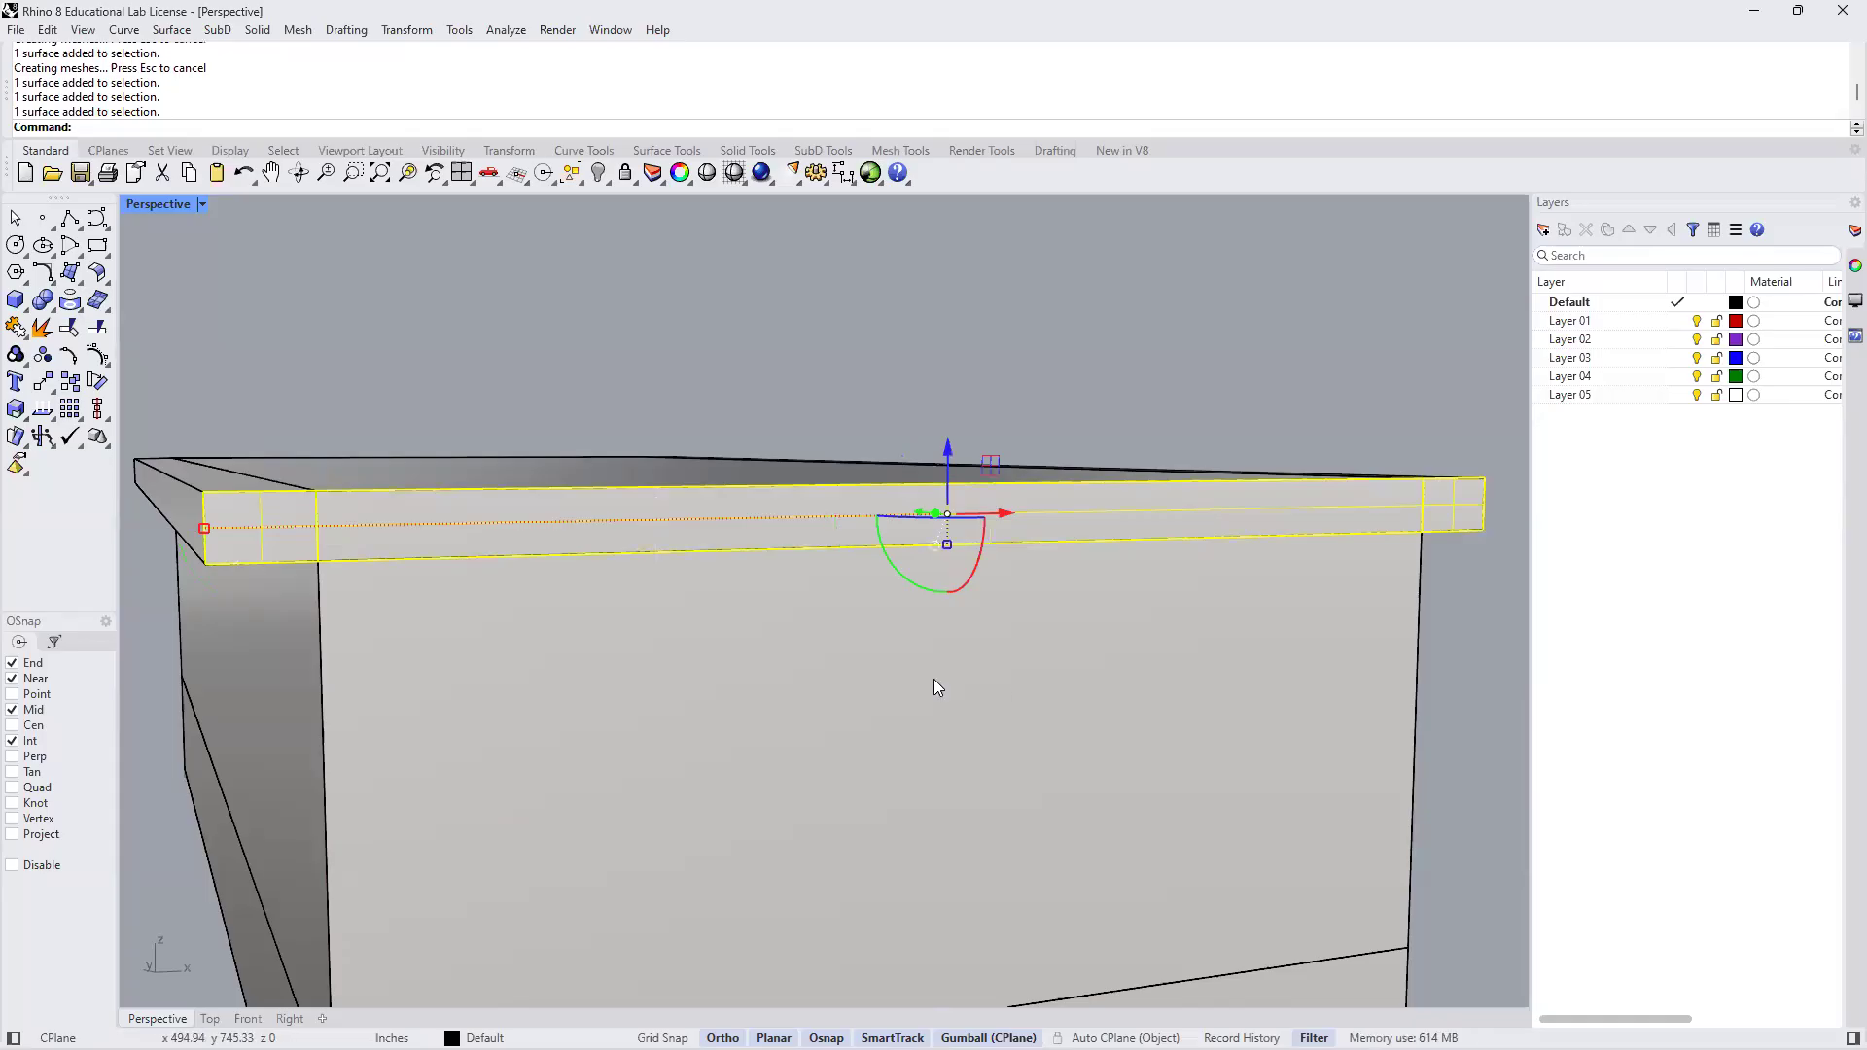
right_click_drag(926, 599, 1004, 689)
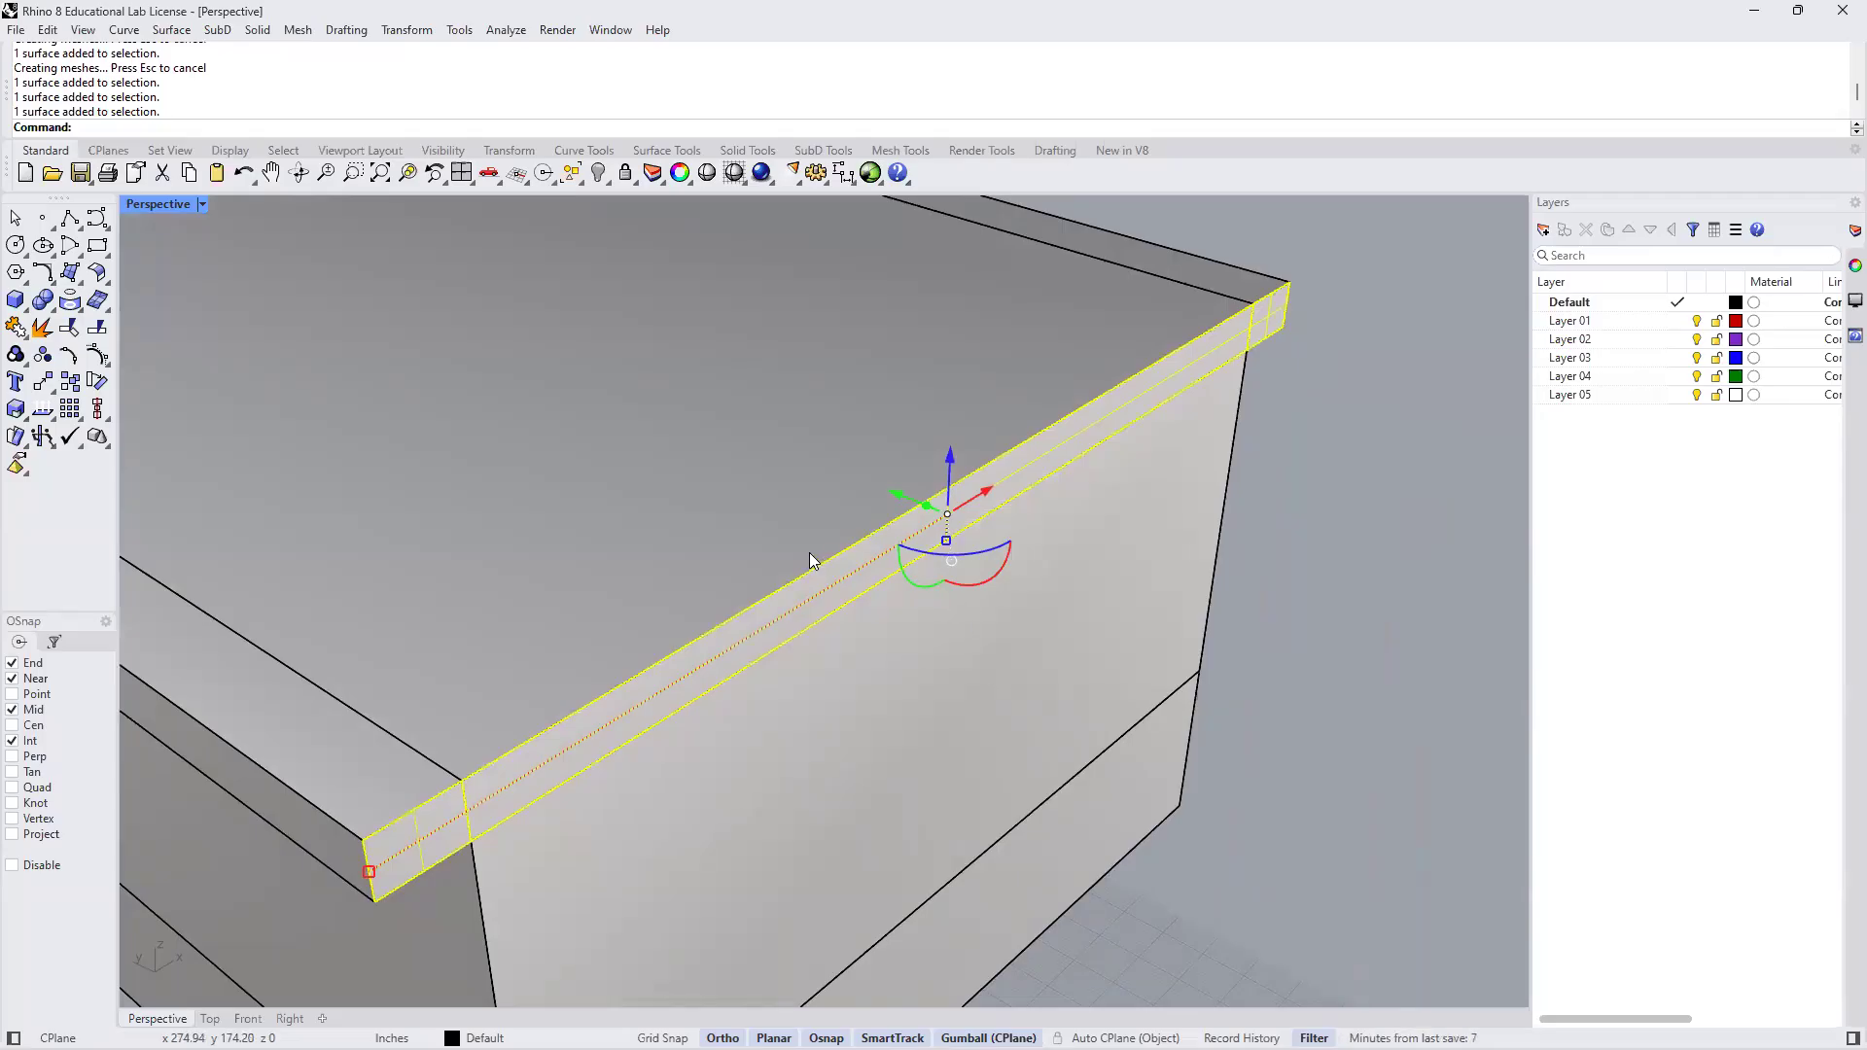
left_click(927, 507)
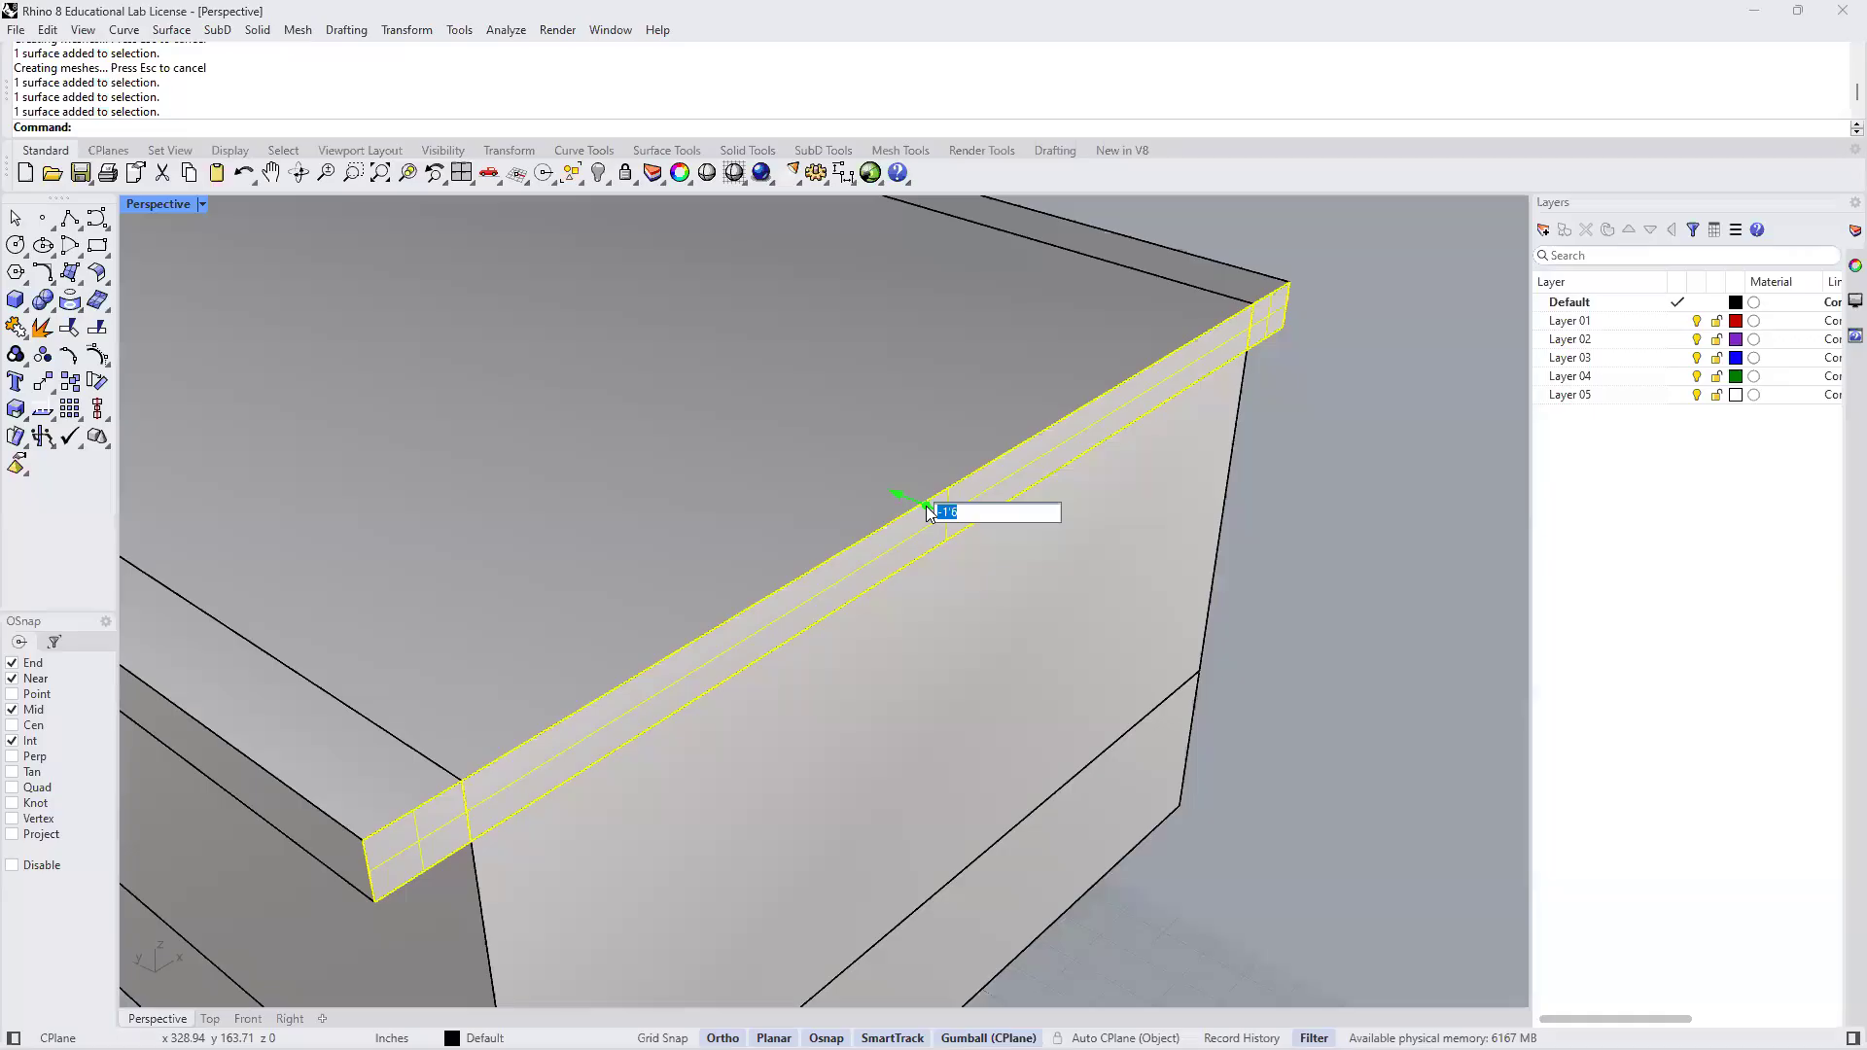
key("Return")
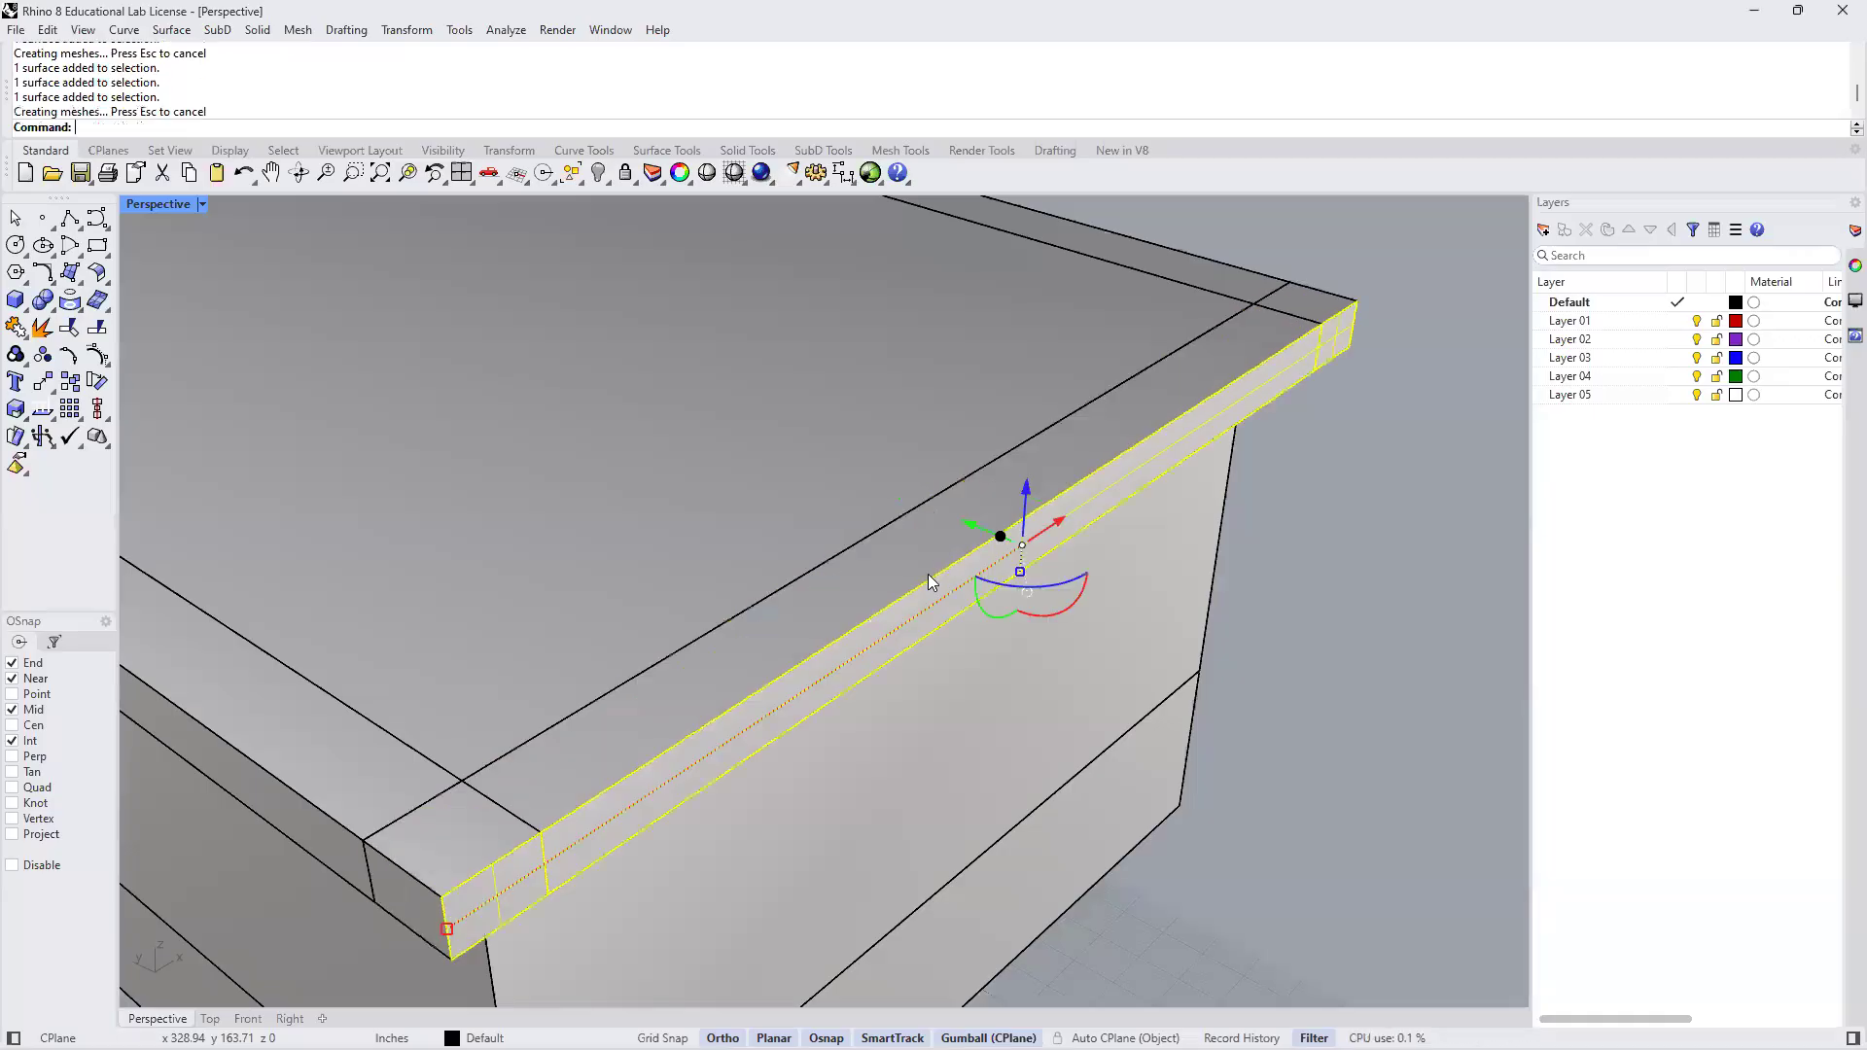
scroll(973, 618, "down", 5)
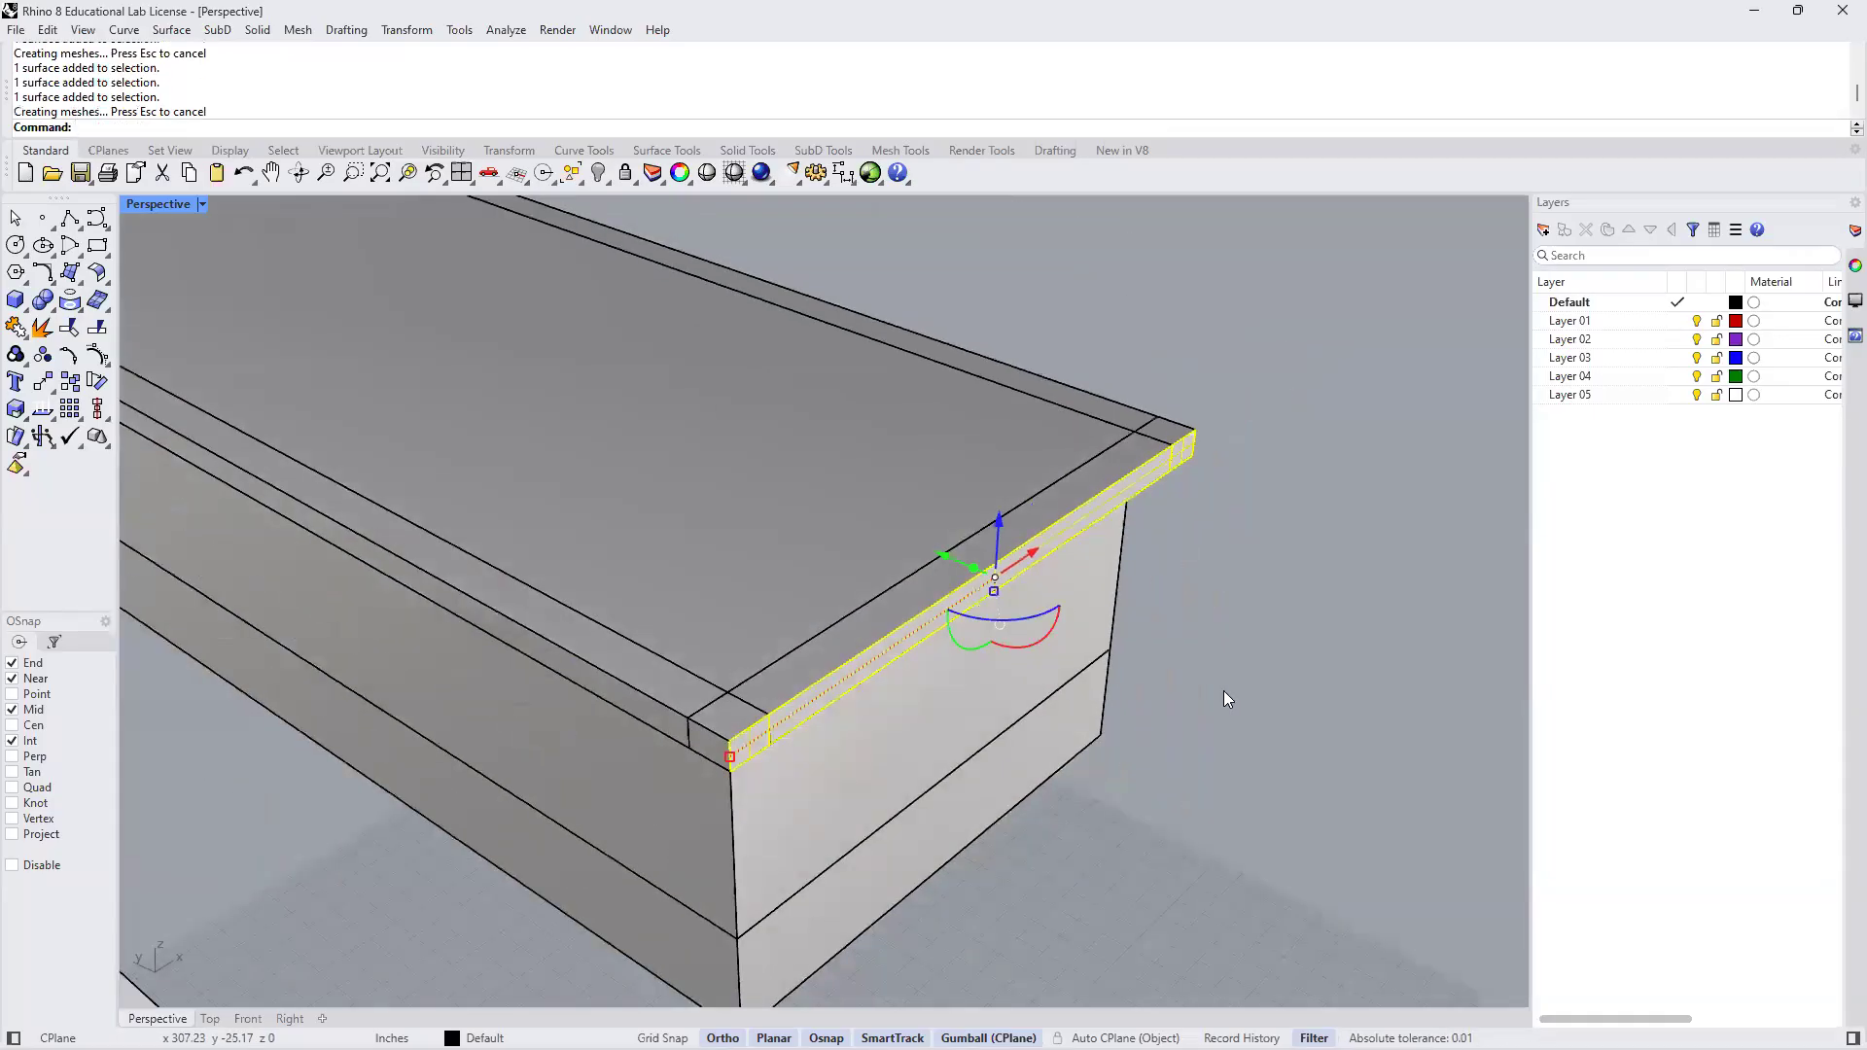
left_click(1223, 698)
Extrude the three coplanar faces along the roof slab's opposite short end 1'6" outward in the positive Y direction
scroll(1093, 657, "down", 6)
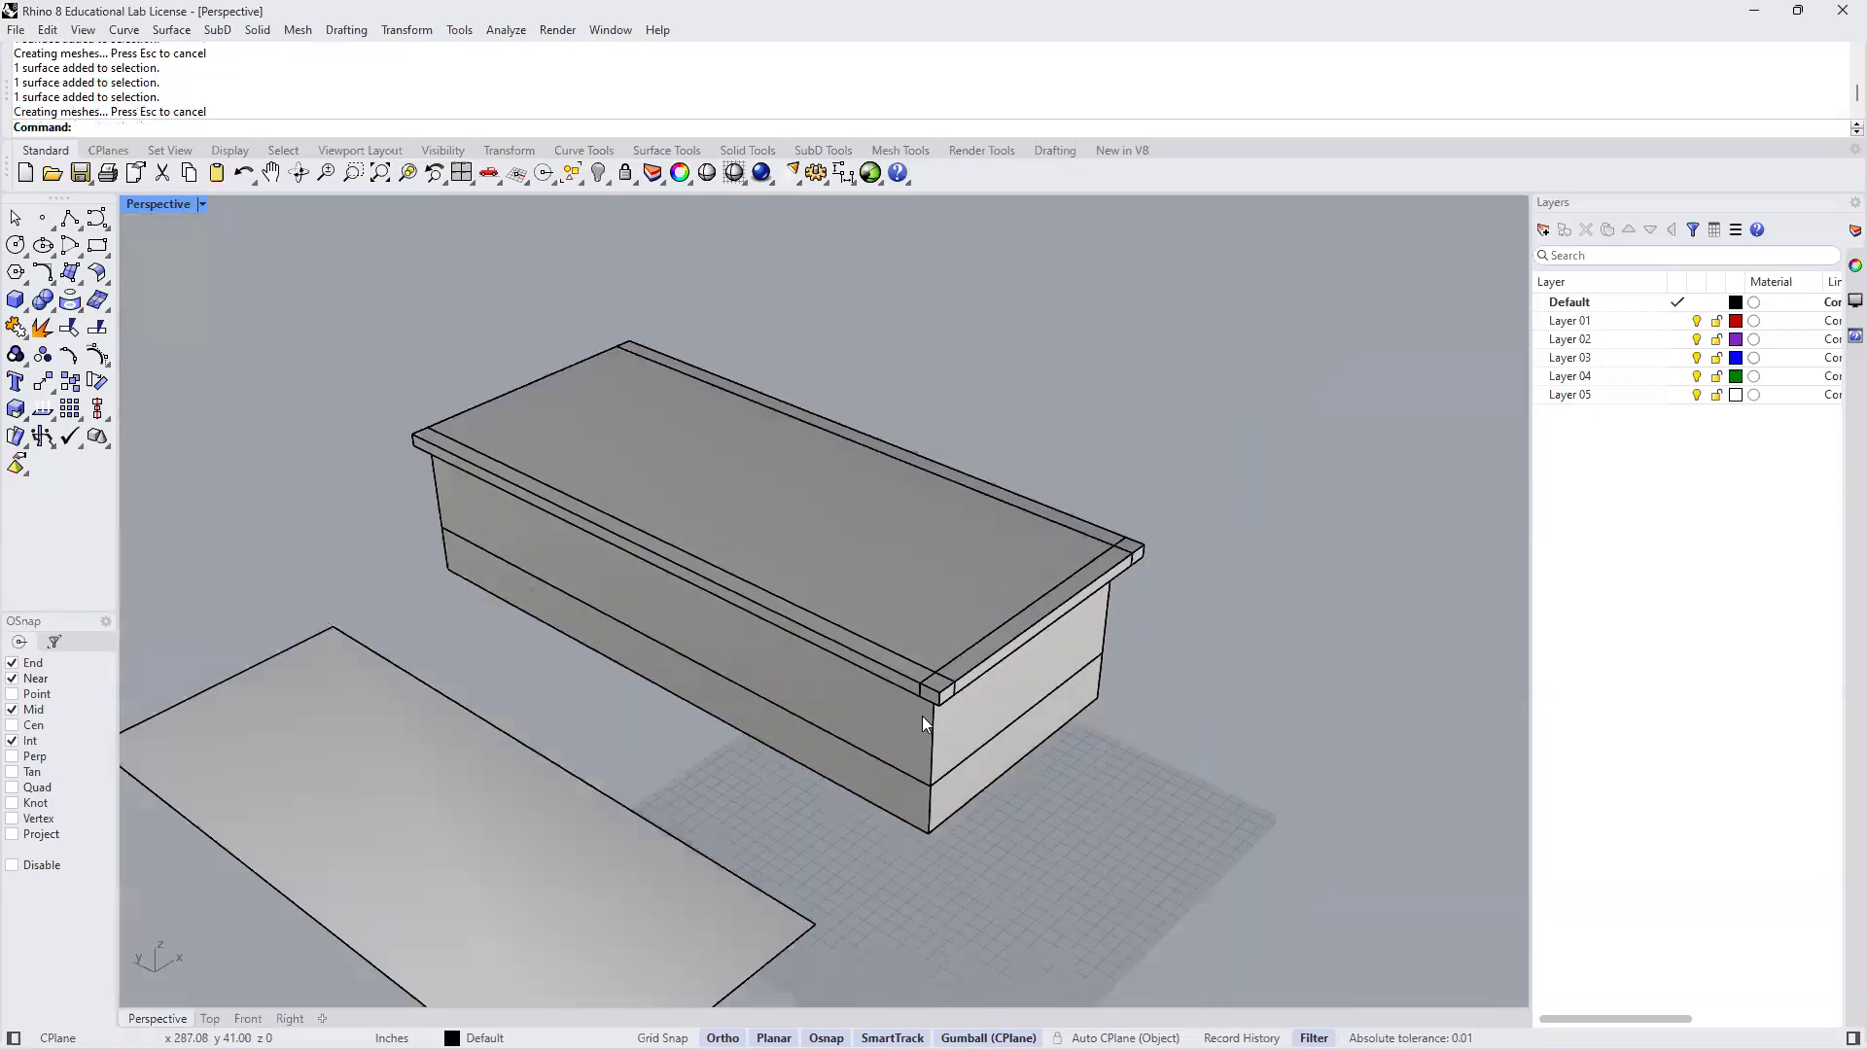
right_click_drag(708, 629, 1185, 603)
scroll(1099, 593, "up", 5)
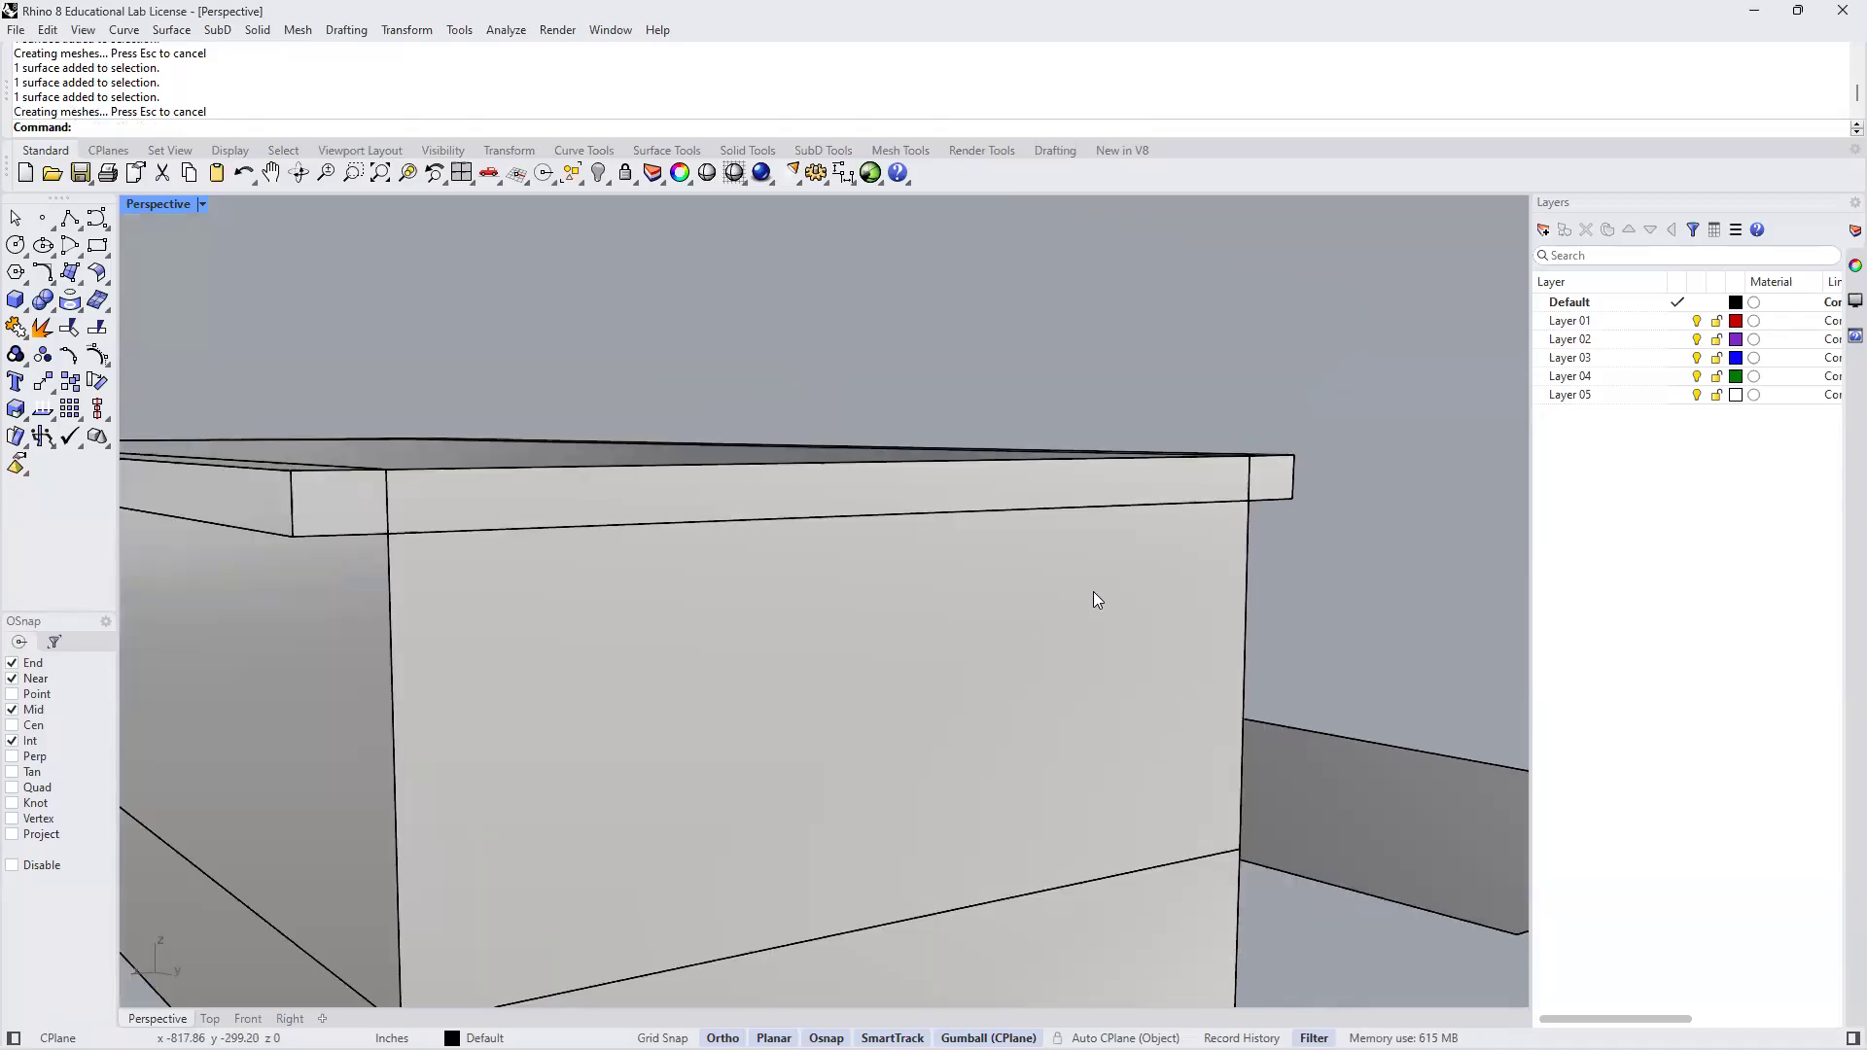
right_click_drag(966, 613, 908, 597)
scroll(963, 584, "up", 3)
scroll(912, 598, "down", 3)
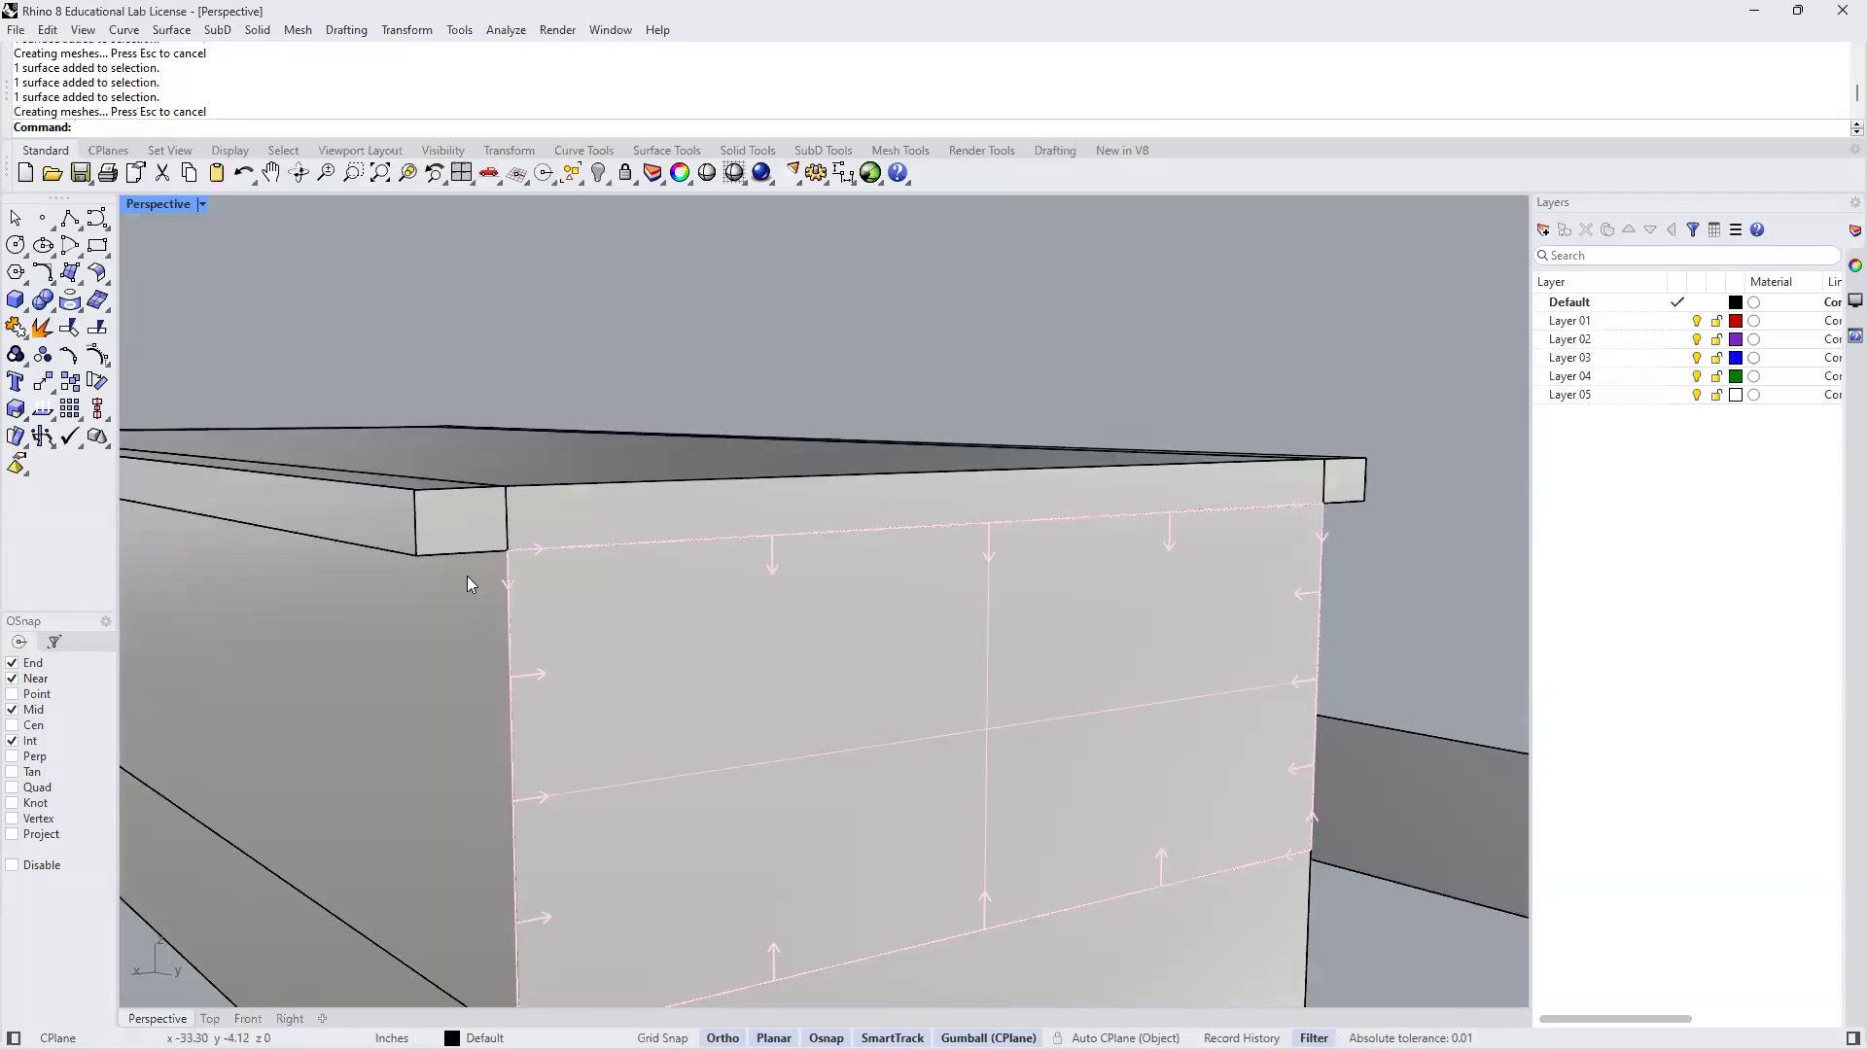
left_click(453, 506)
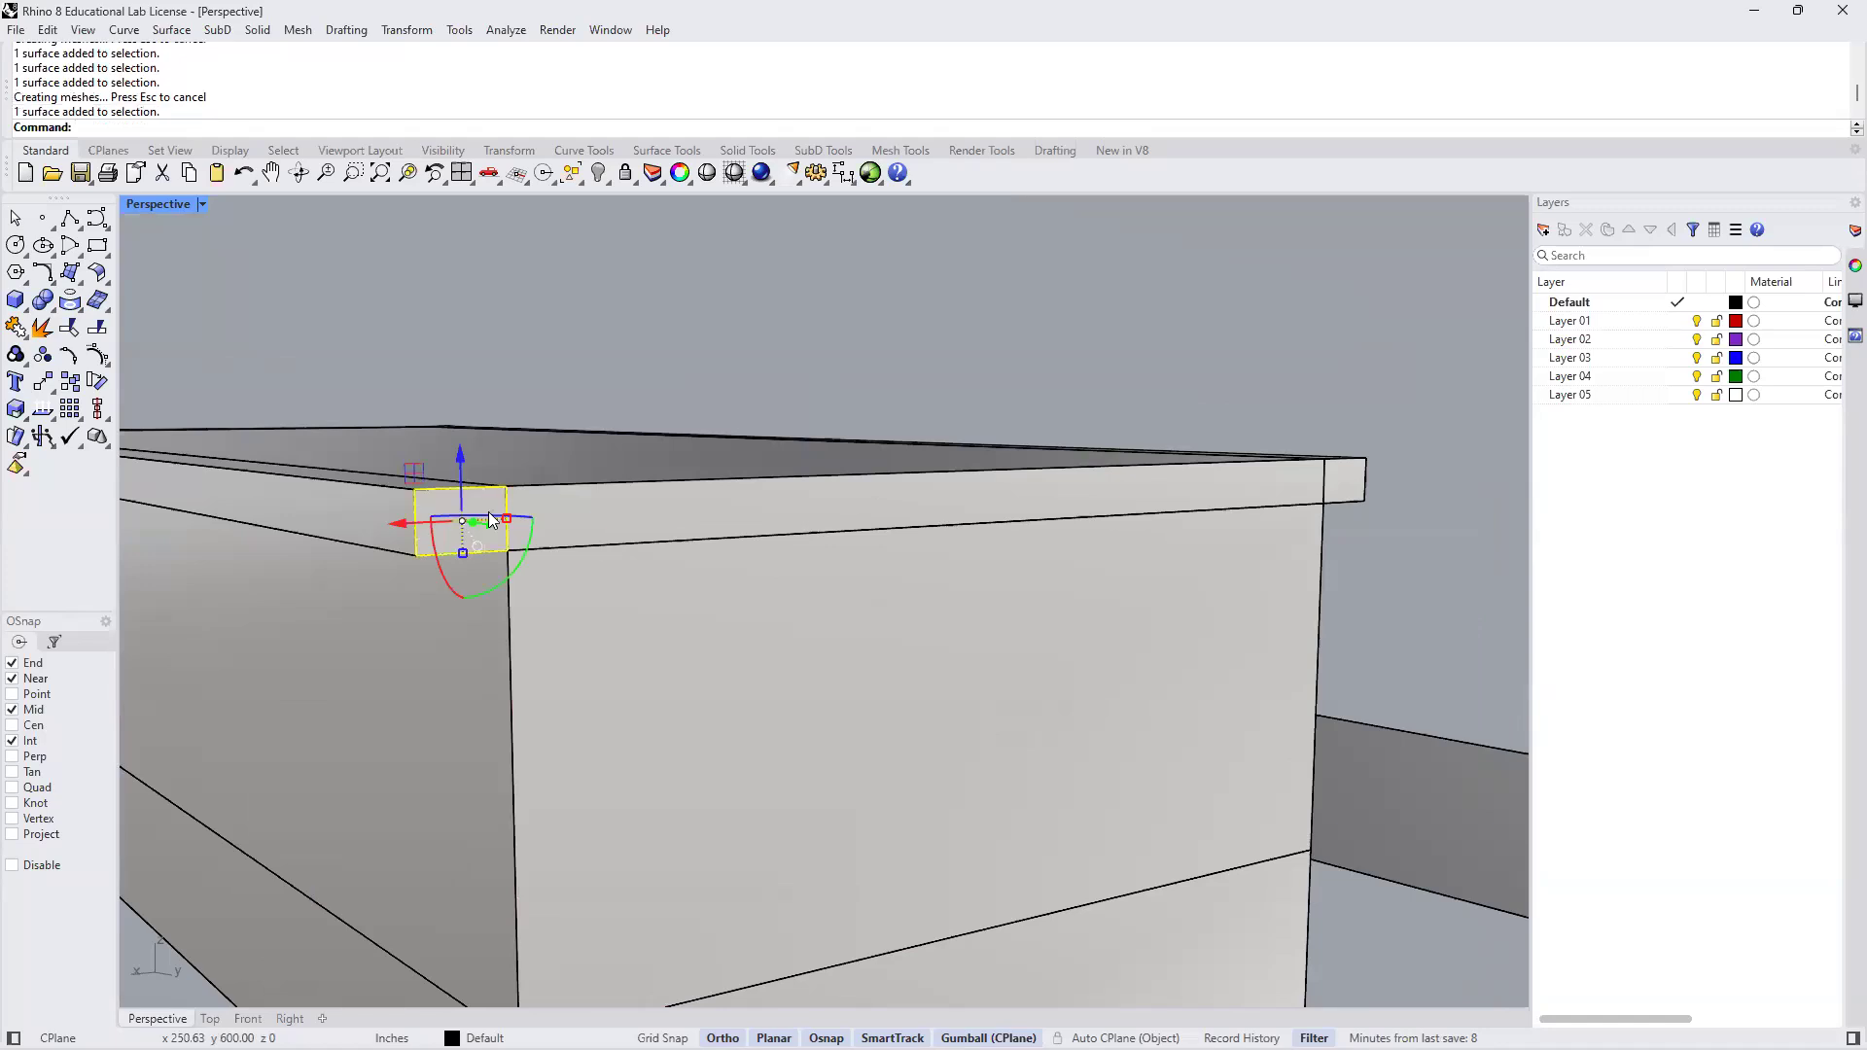
left_click(595, 505, "shift")
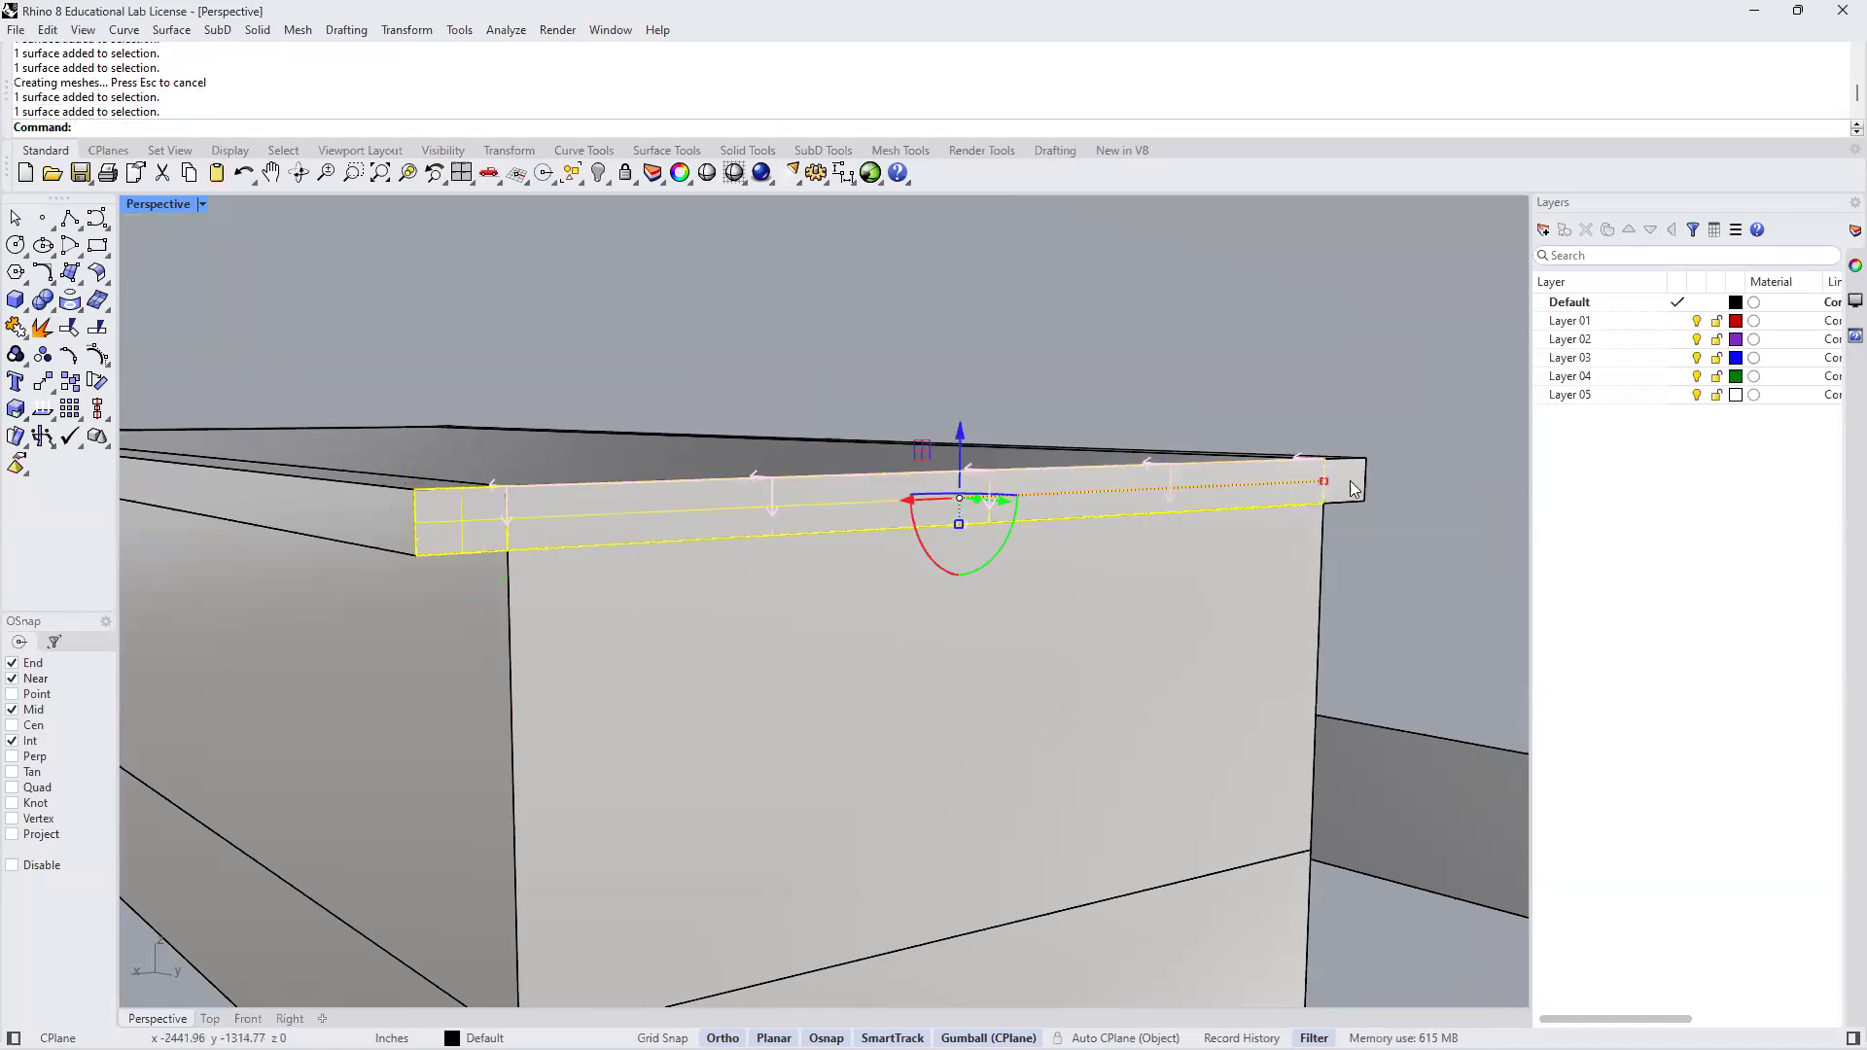
scroll(1385, 469, "up", 3)
scroll(1387, 467, "down", 2)
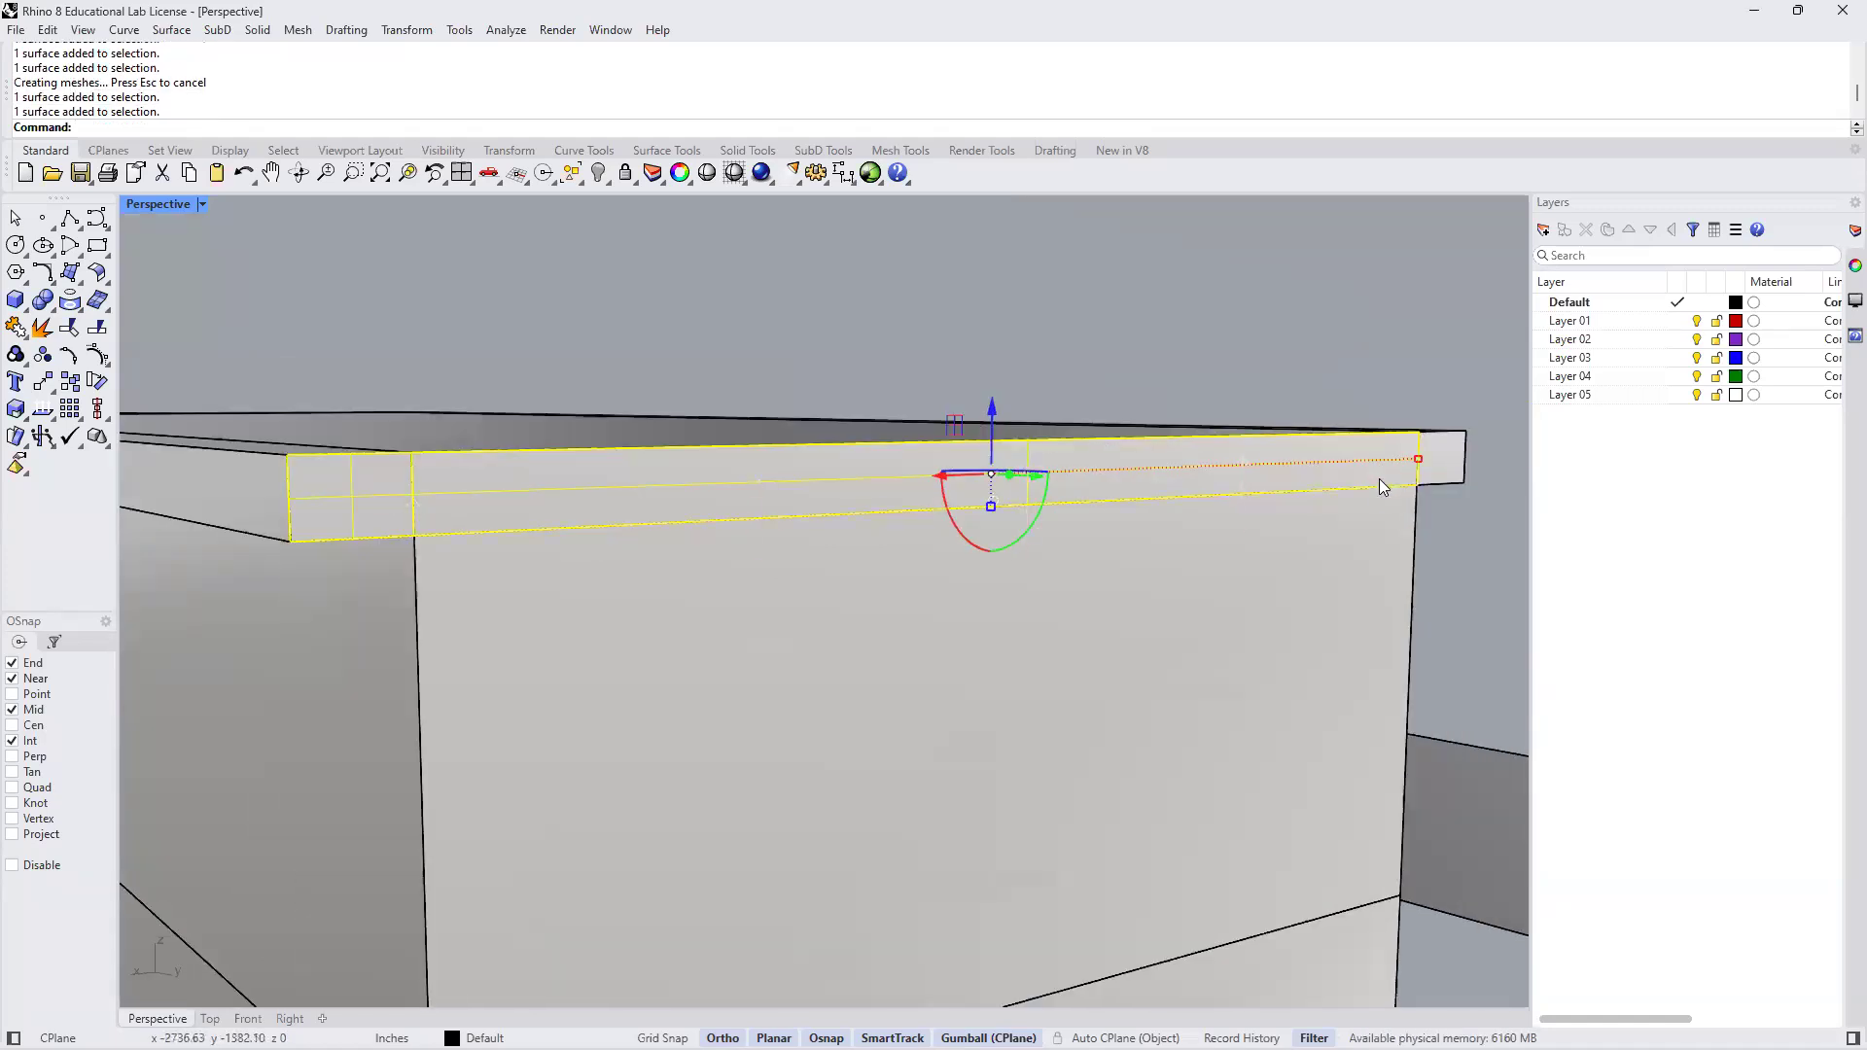
left_click(1430, 442, "shift")
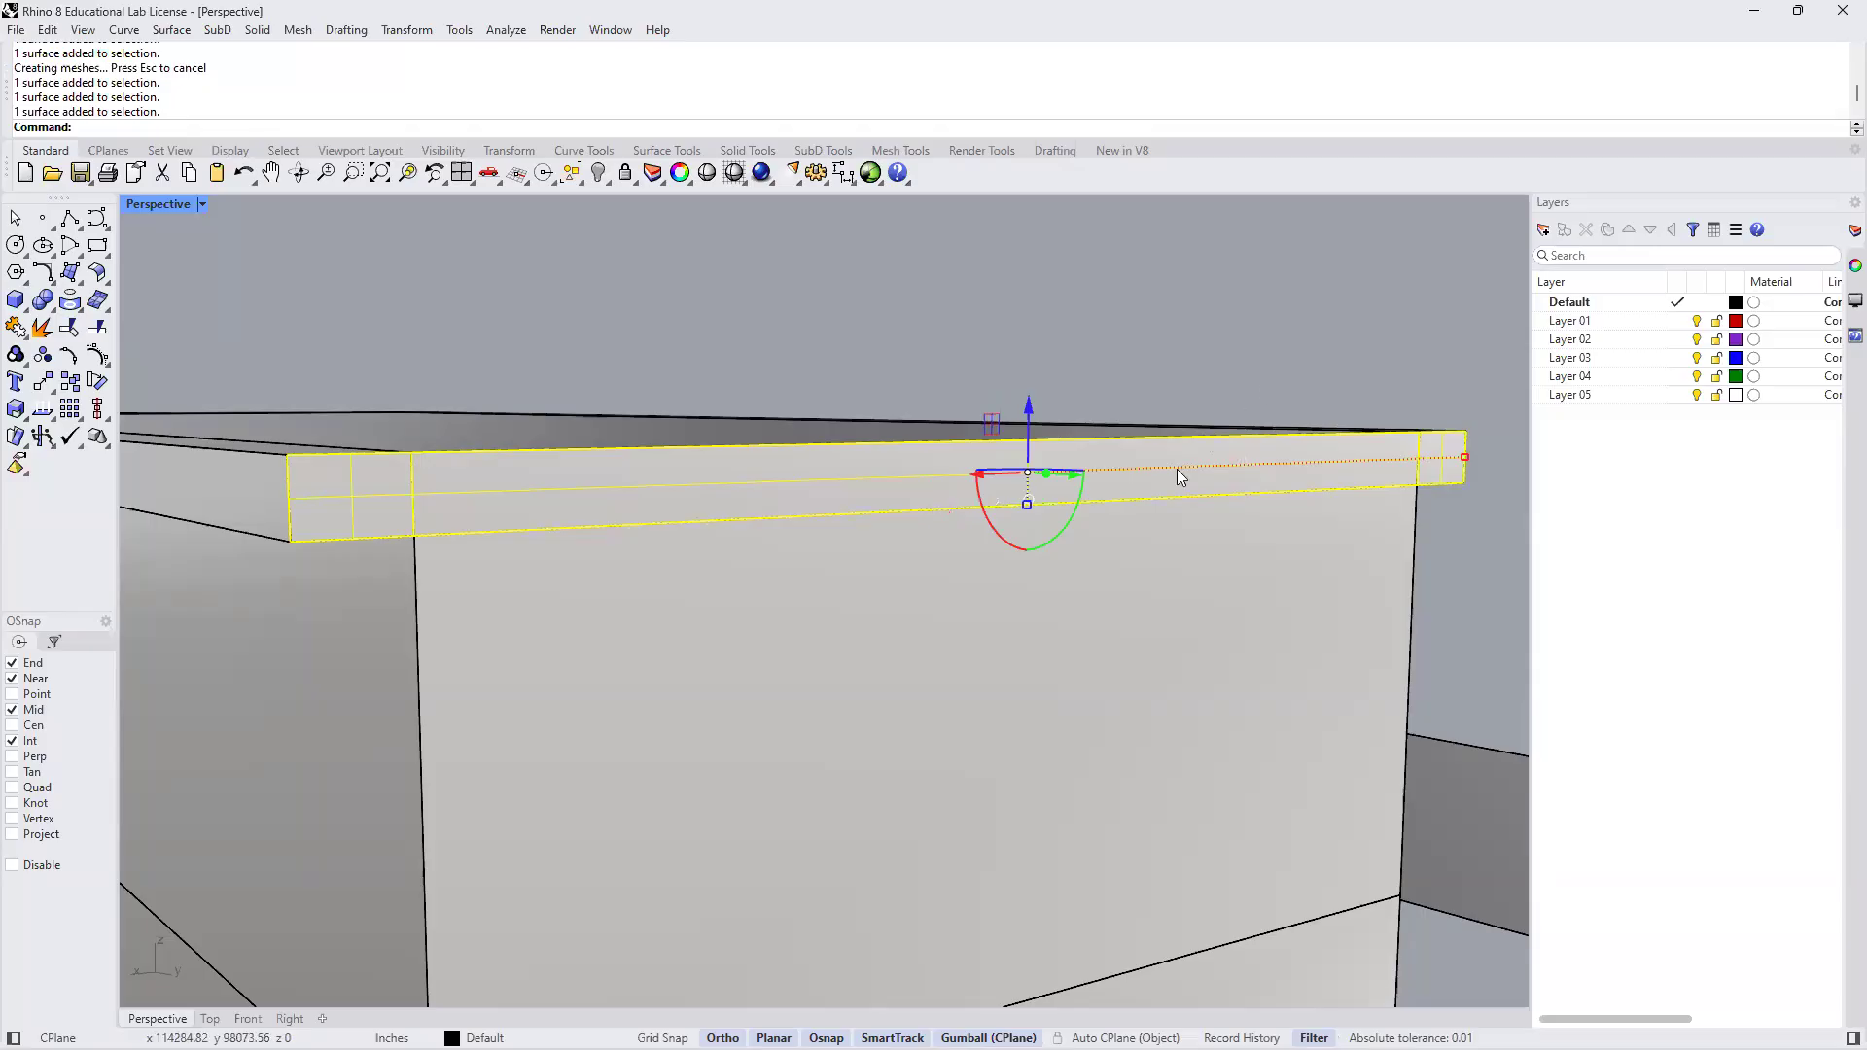
right_click_drag(950, 388, 1047, 484)
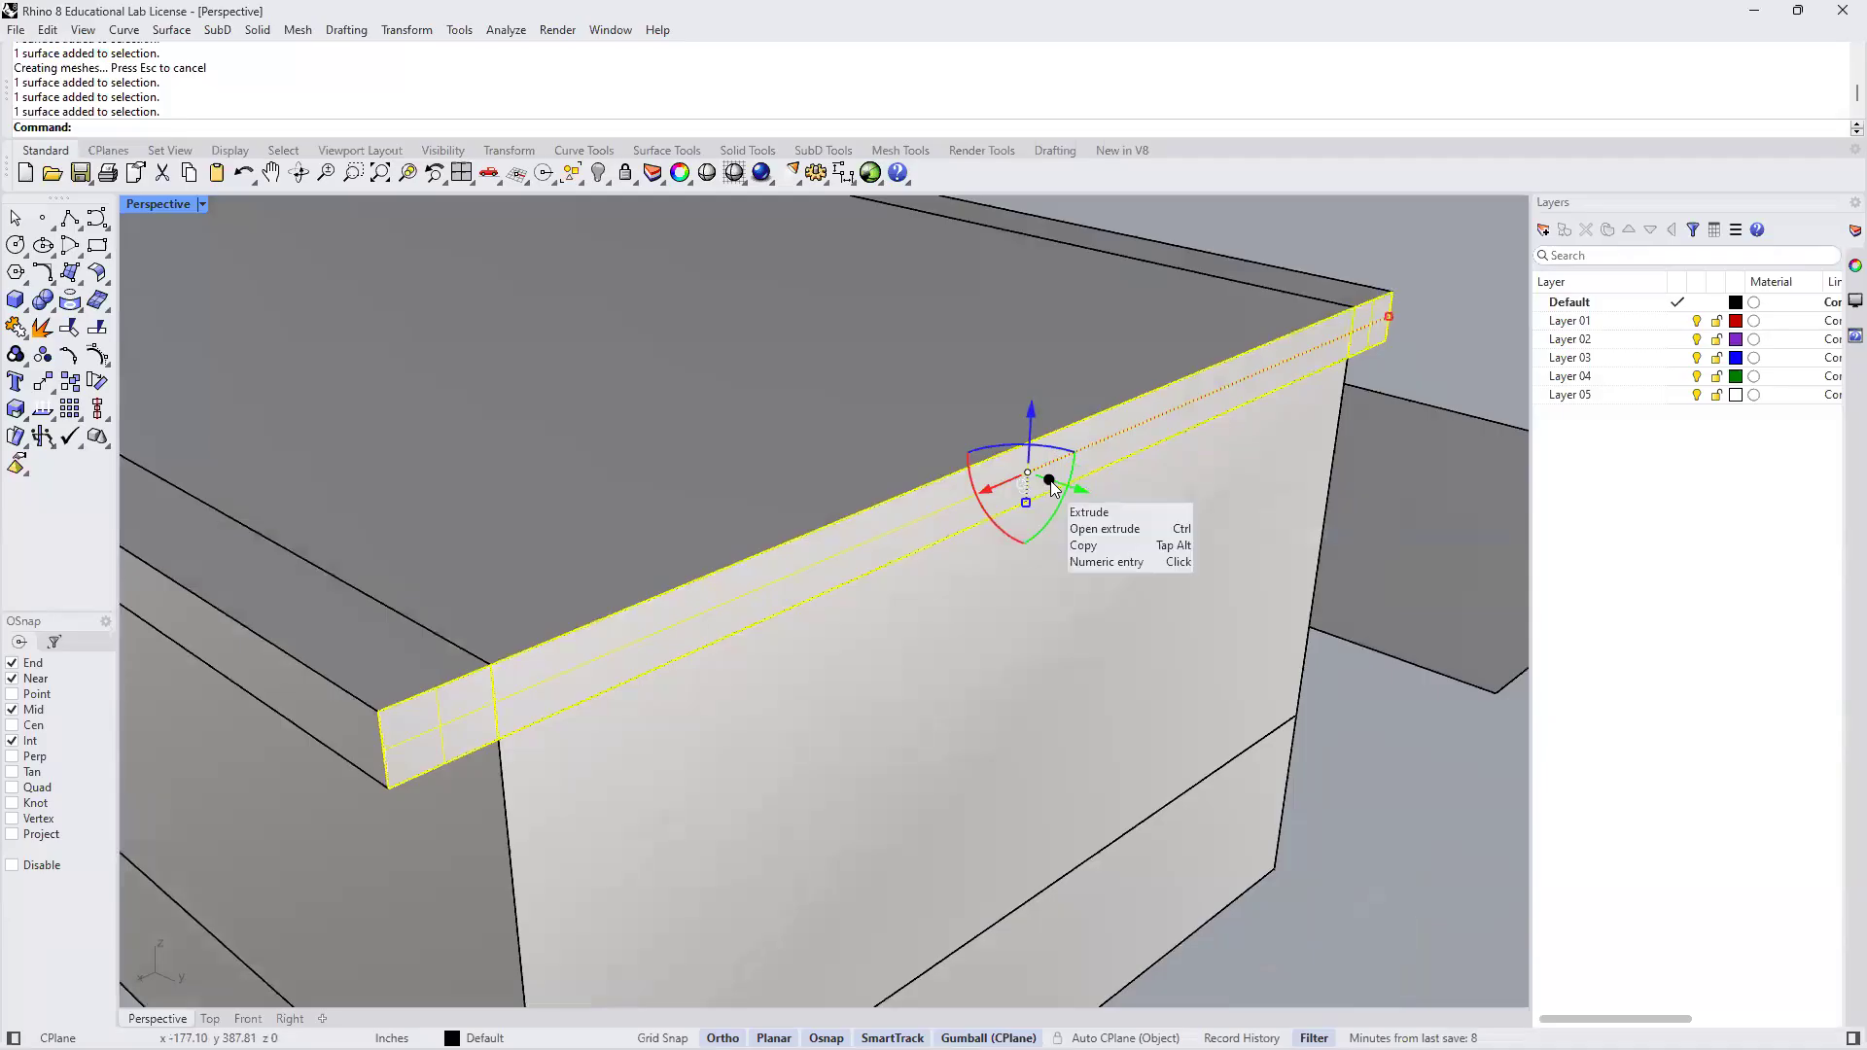
left_click(1050, 482)
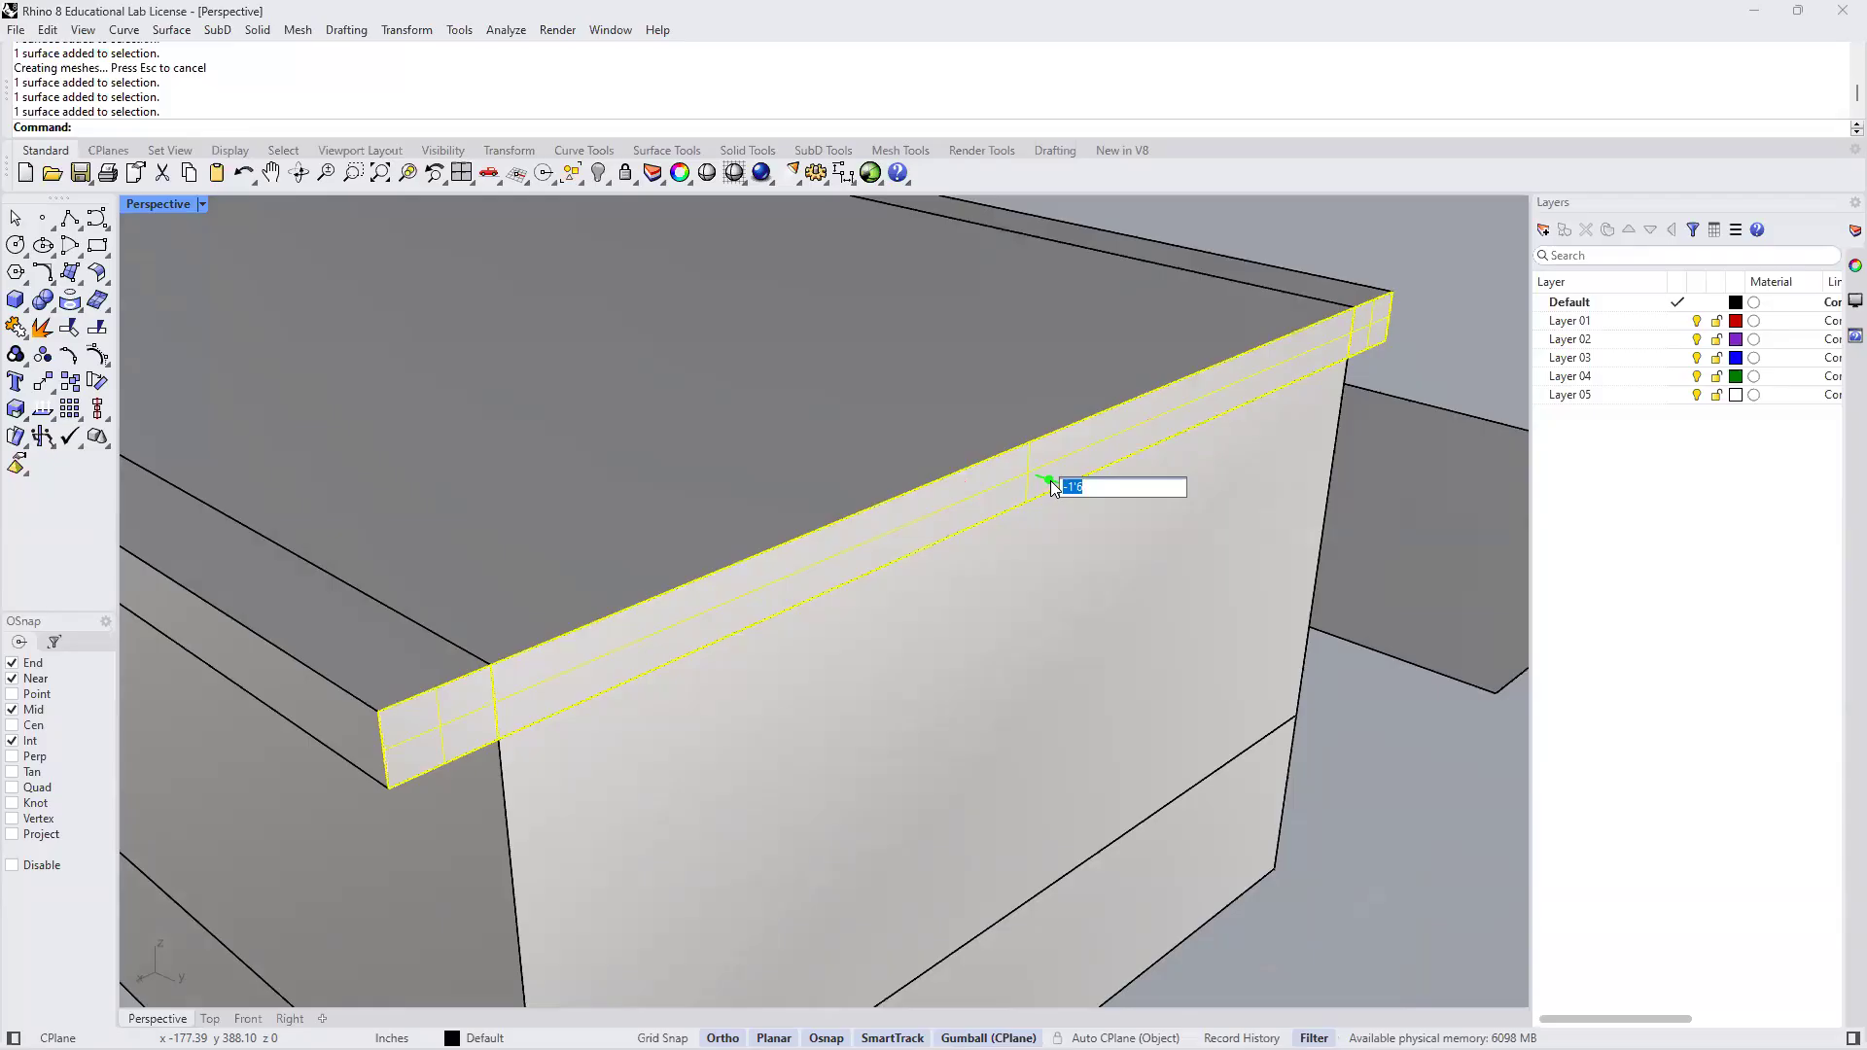
type("1'6")
key("Return")
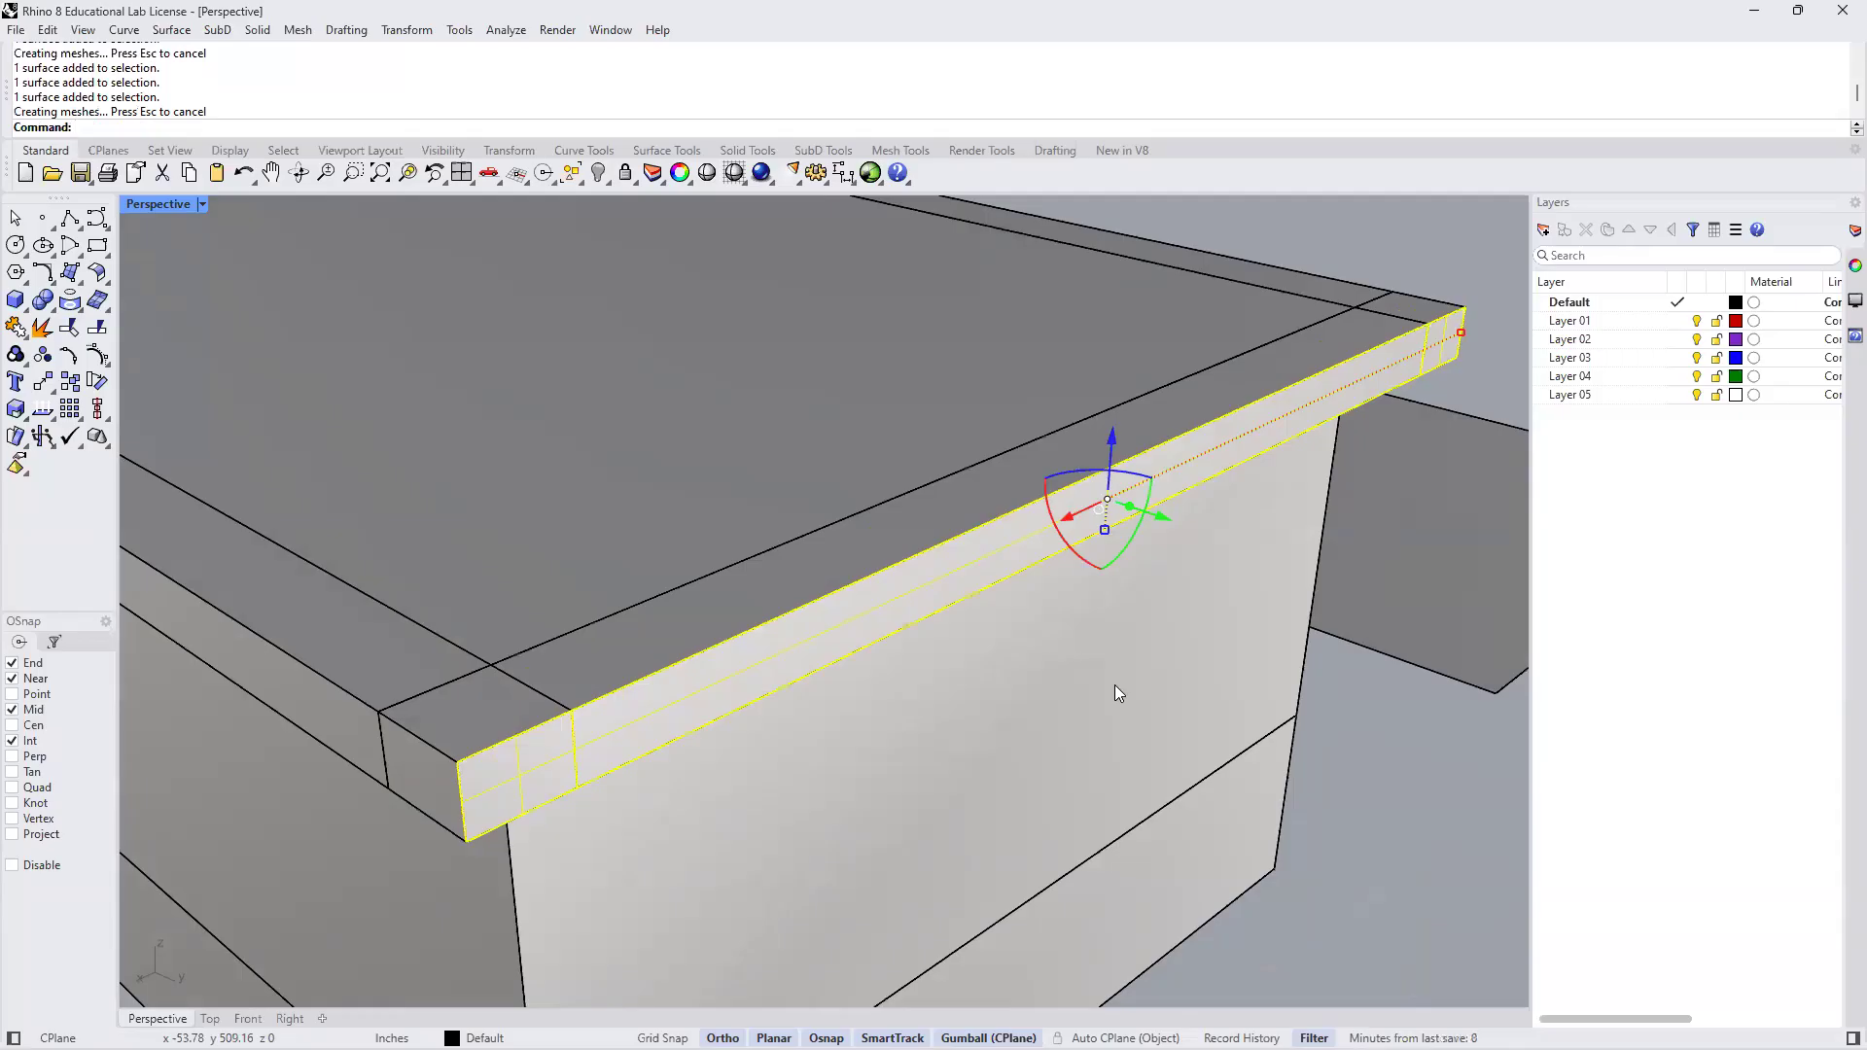
Examine the gumball's options menu without changing a setting, and deselect the roof slab's end faces
mouse_move(1147, 613)
right_mouse_down()
mouse_move(1117, 617)
mouse_move(1108, 587)
mouse_move(1150, 617)
right_mouse_up()
mouse_move(1105, 531)
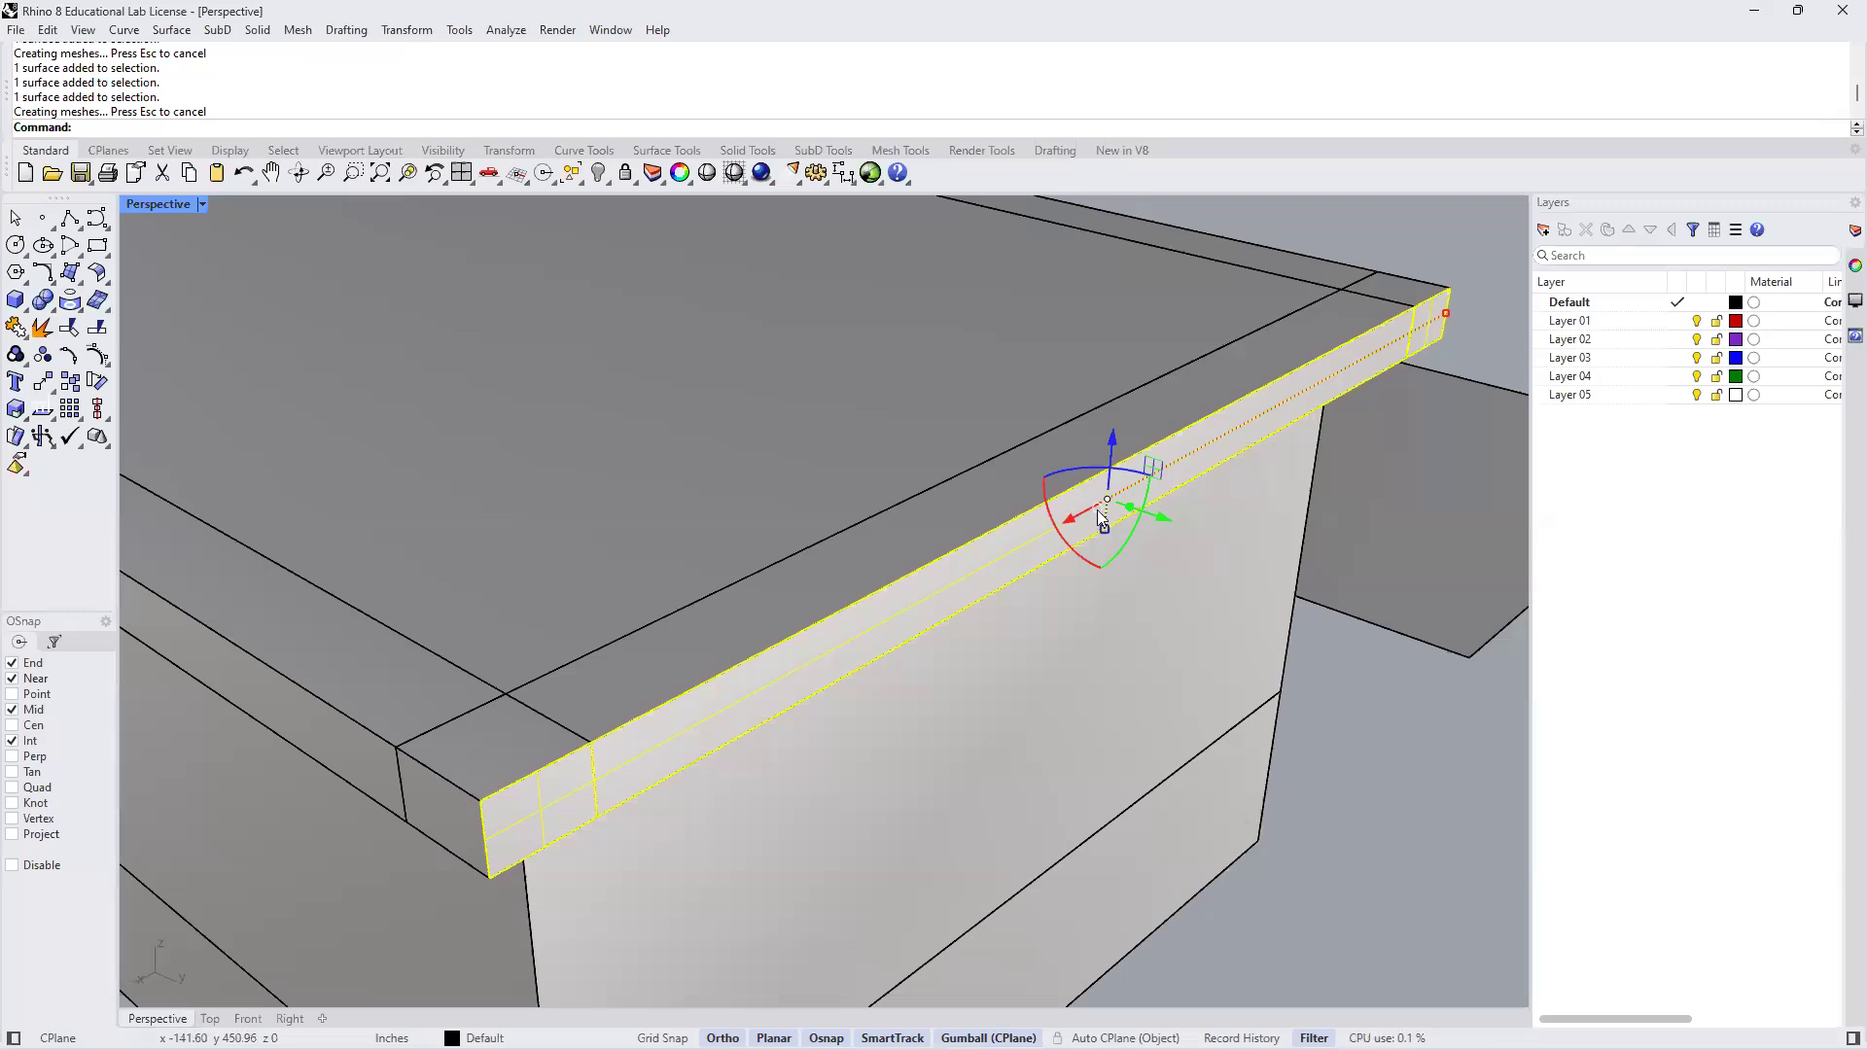
right_click_drag(1150, 604, 914, 568)
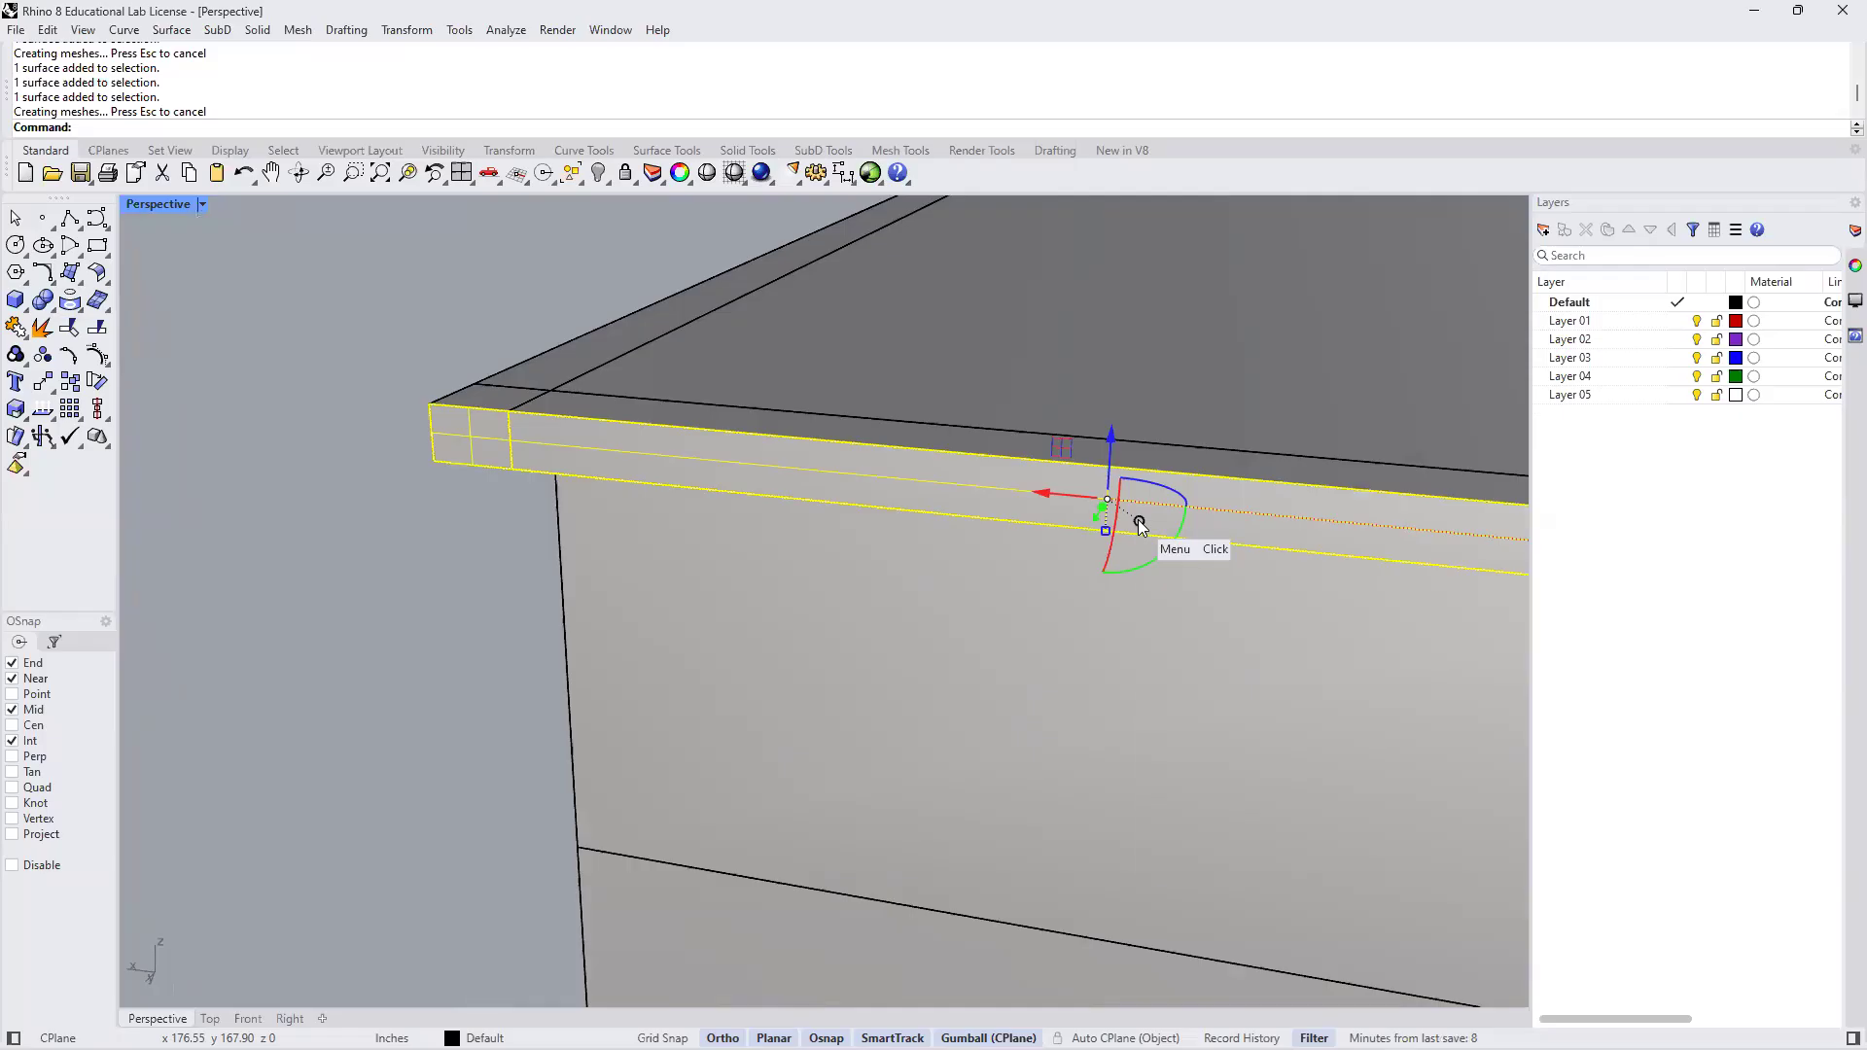
left_click(1139, 525)
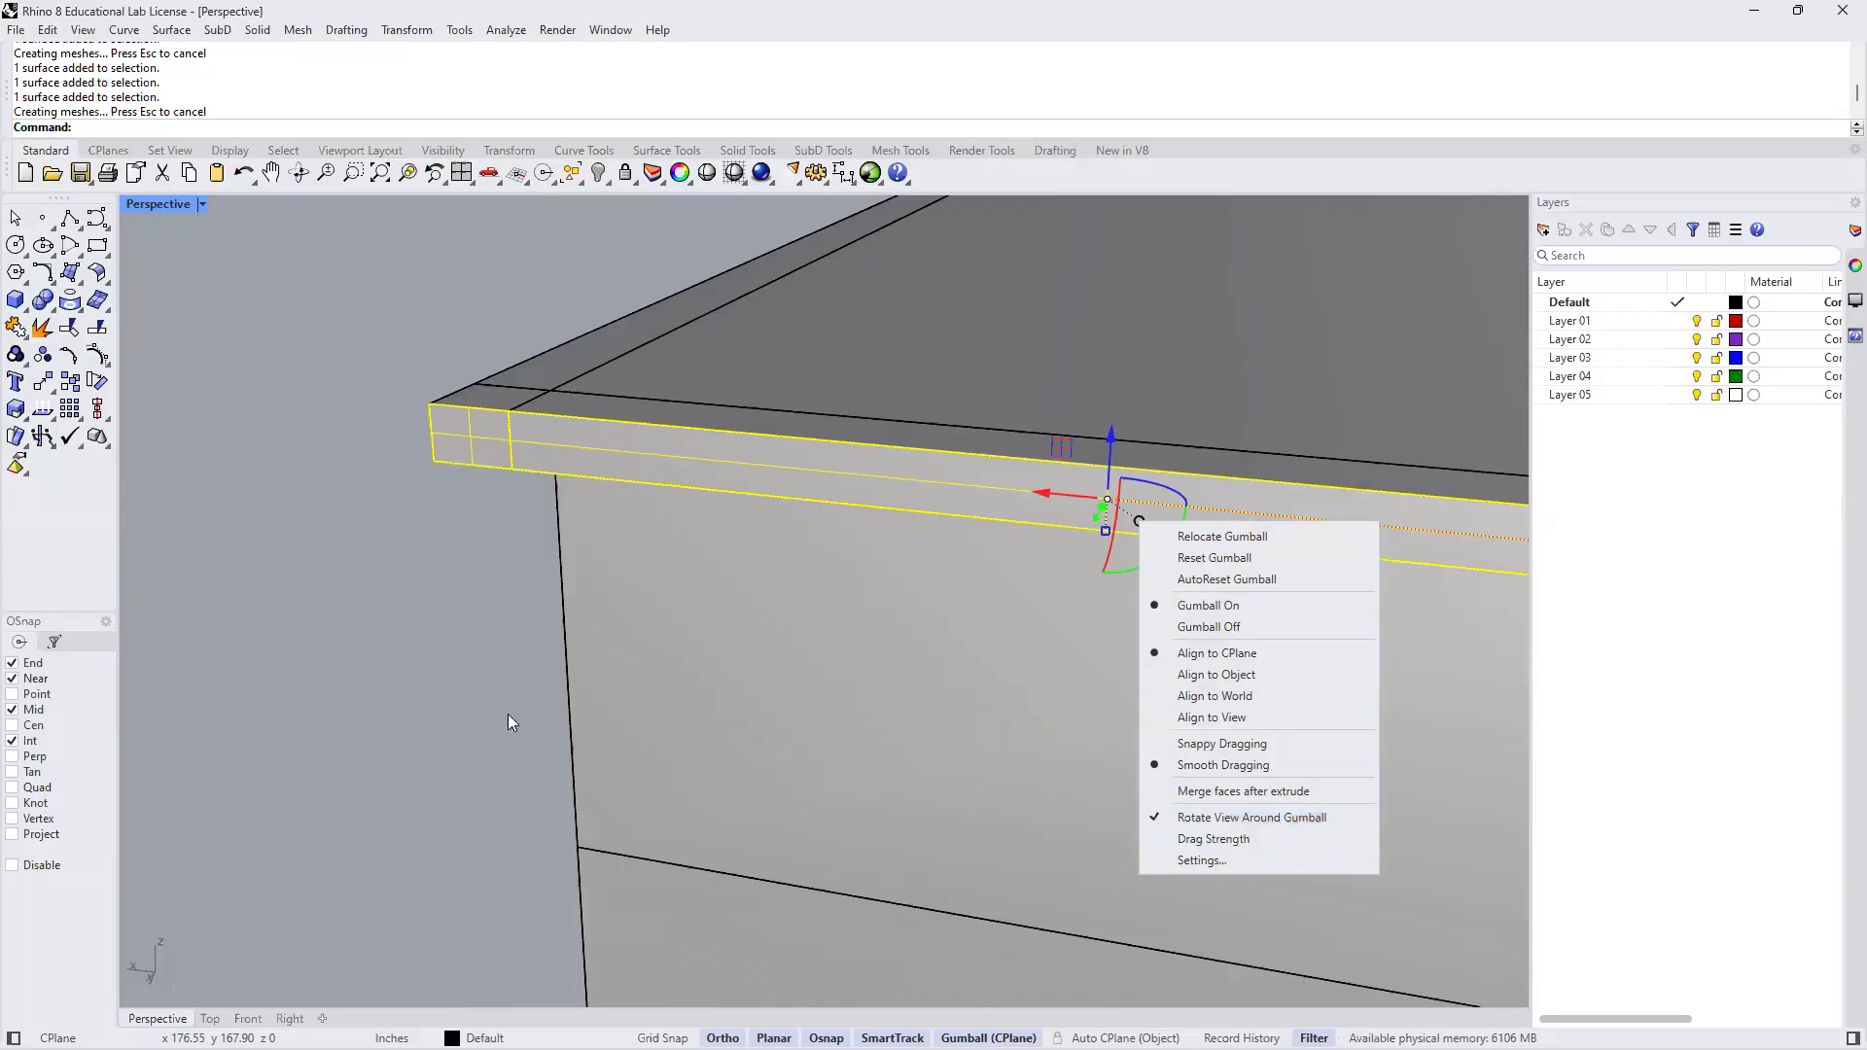
left_click(410, 697)
left_click(408, 694)
scroll(610, 597, "down", 10)
right_click_drag(645, 729, 1105, 784)
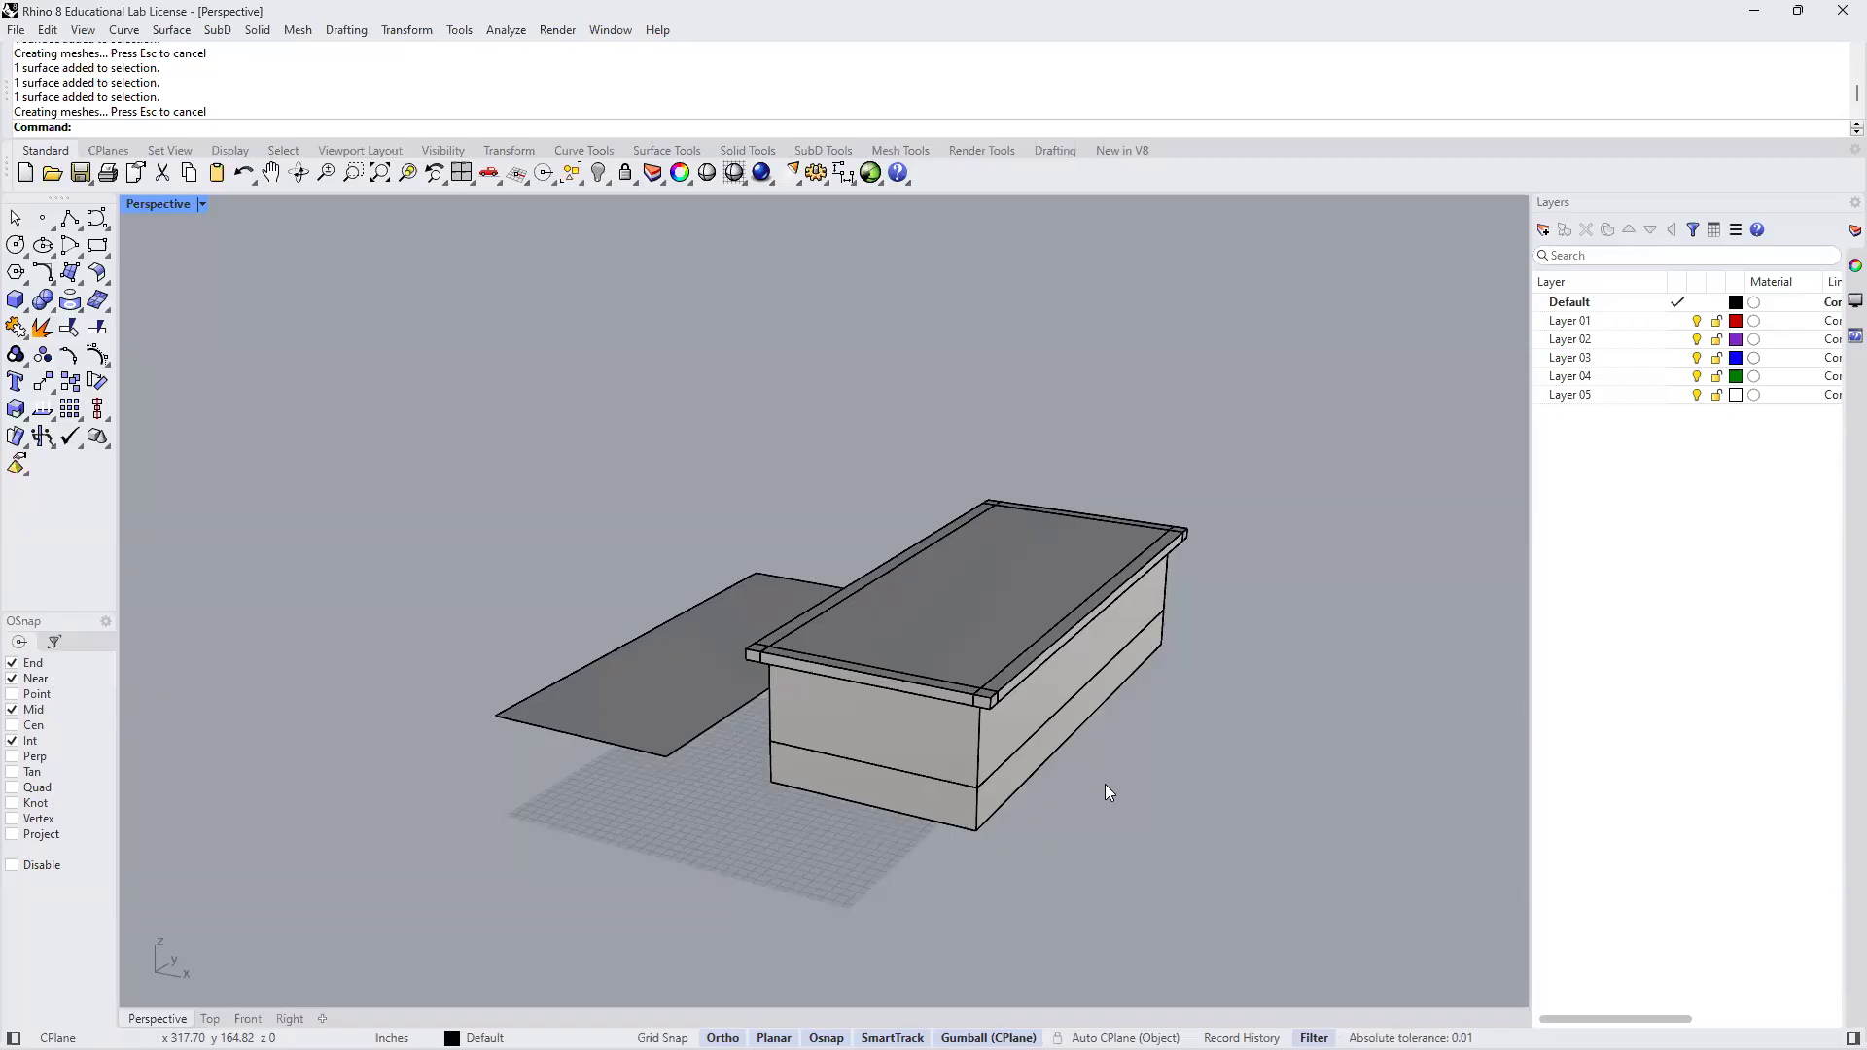
left_click(1039, 698)
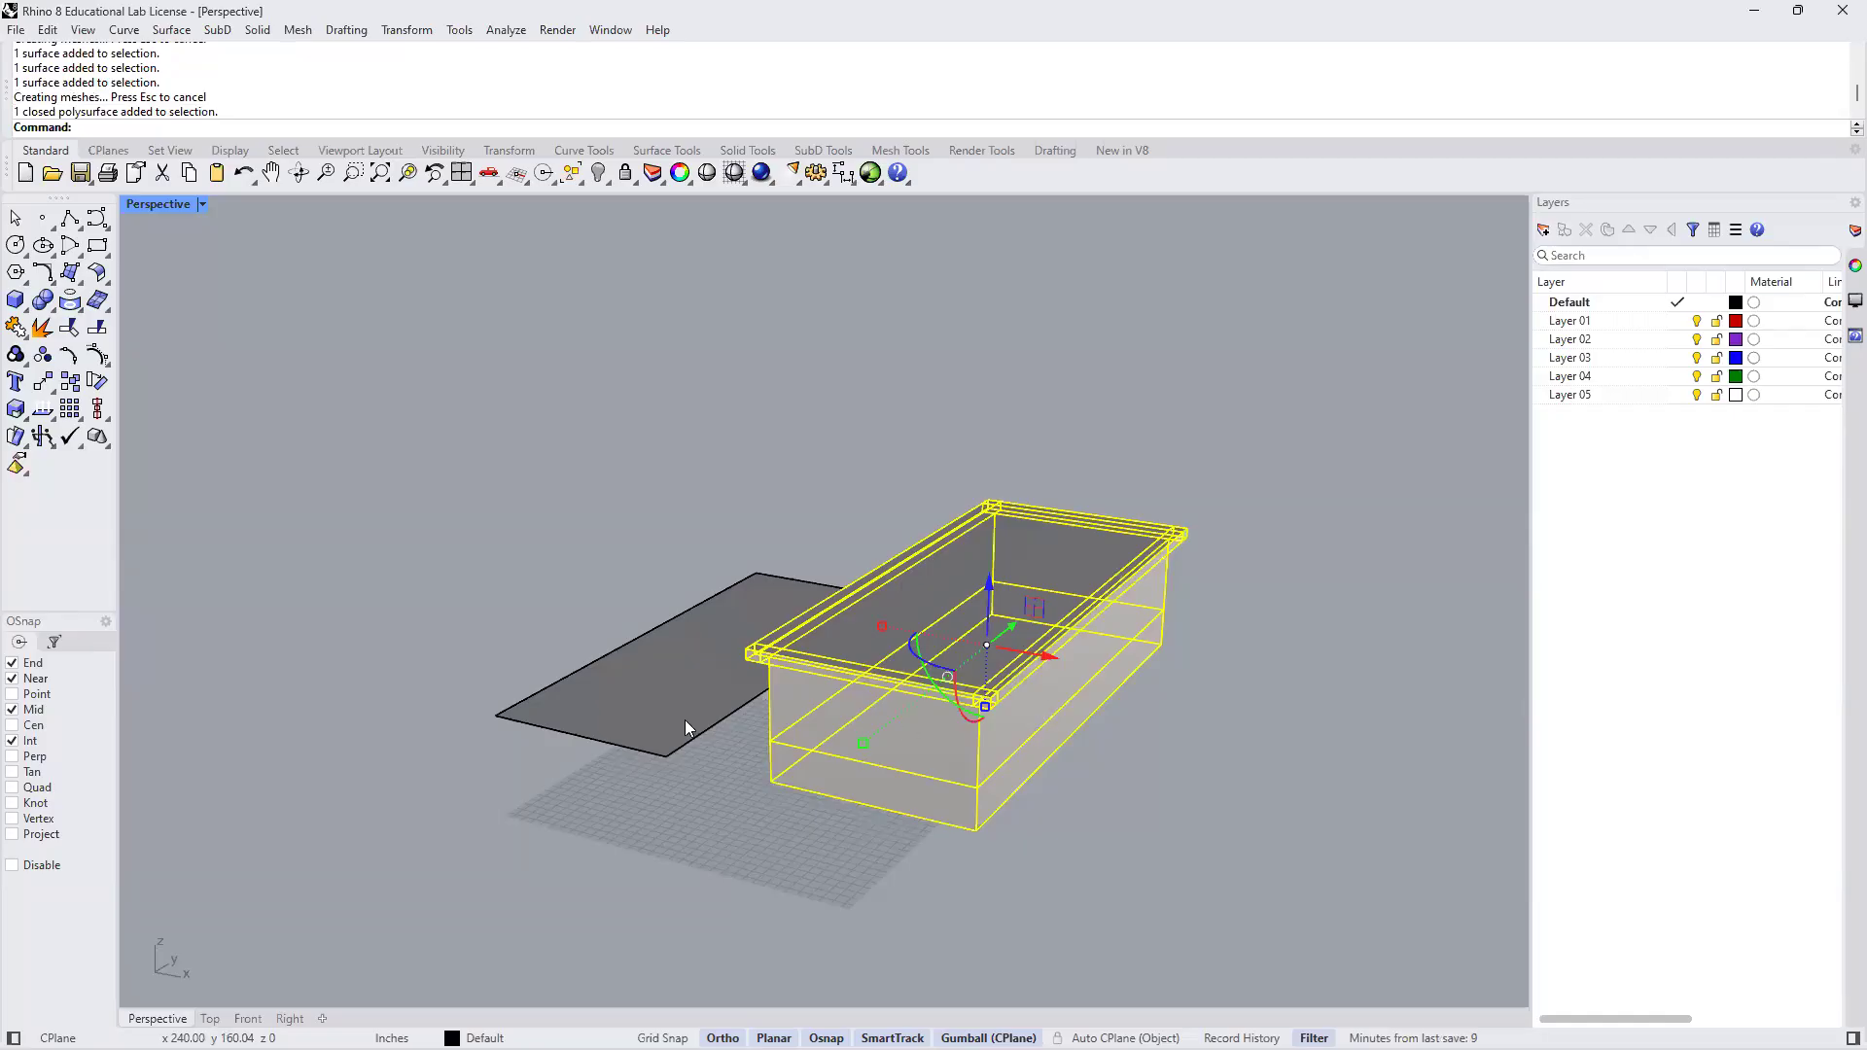
left_click(625, 688)
key("Escape")
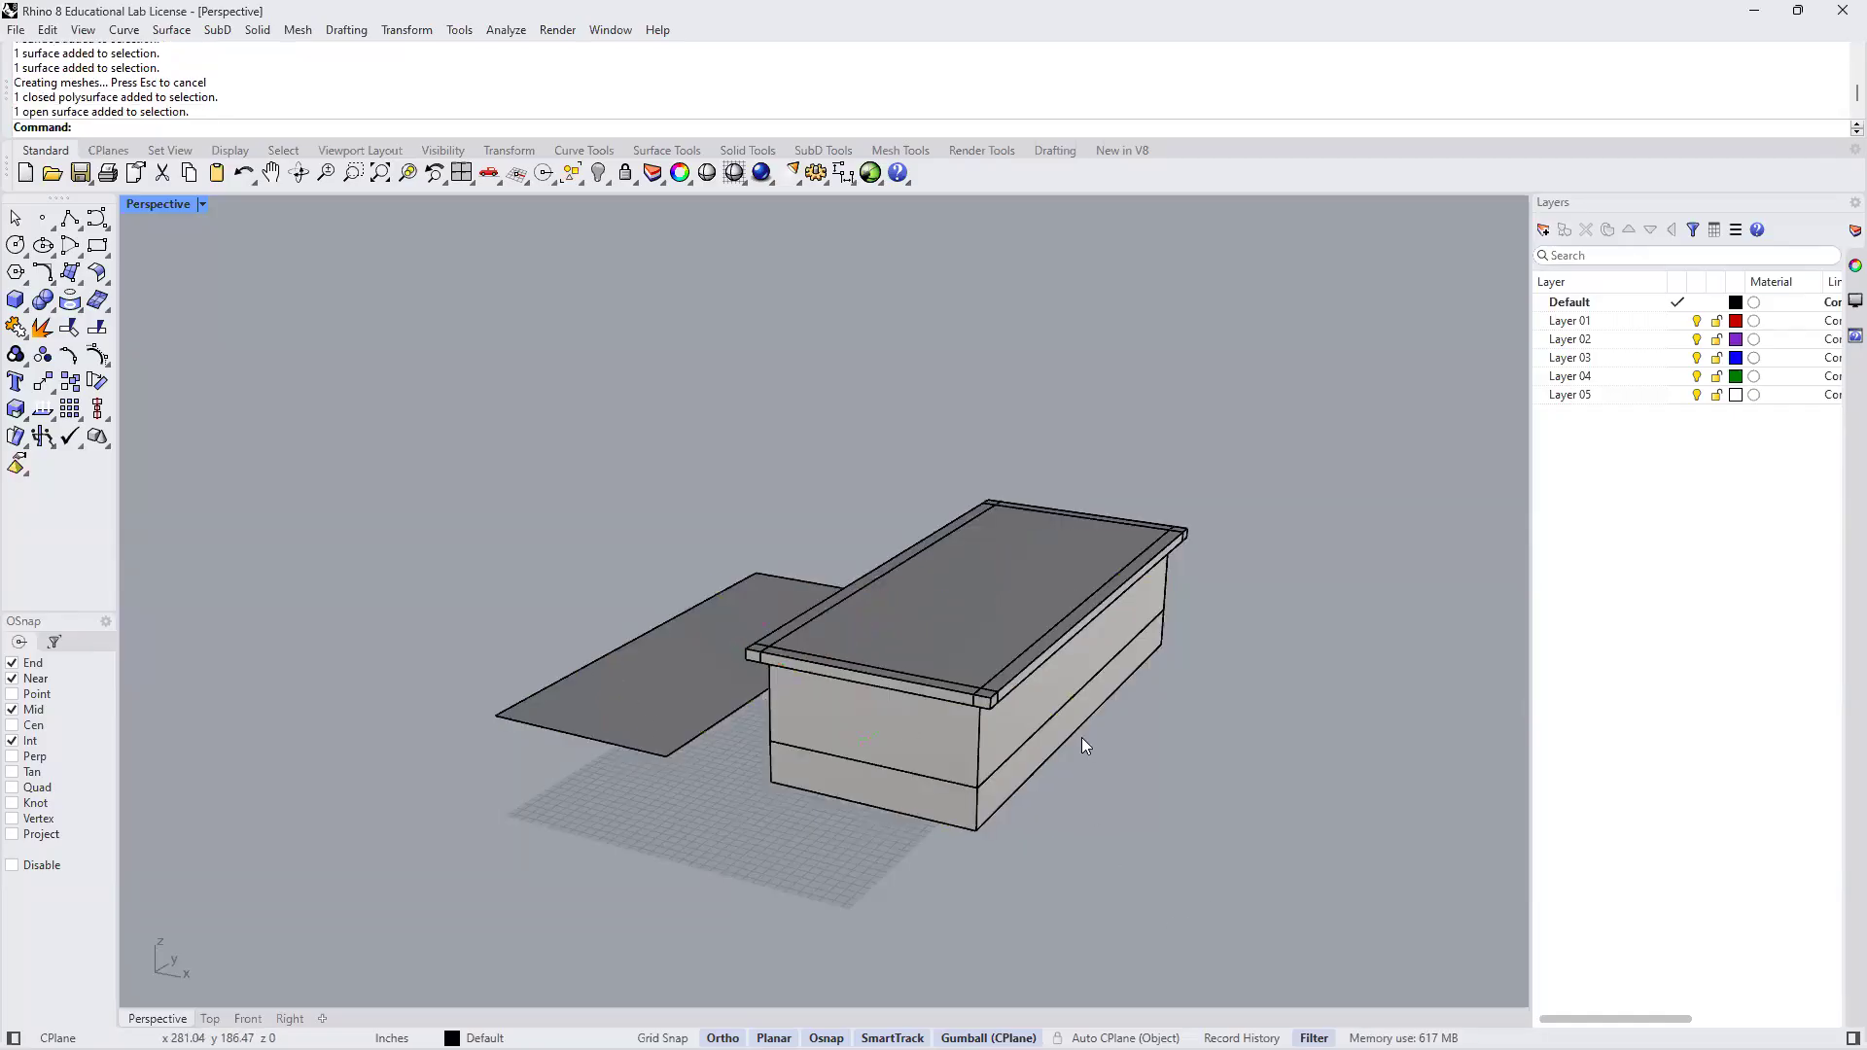
Duplicate the whole building mass with the gumball about 68' away in the negative X direction, and deselect the copy
left_click(1064, 683)
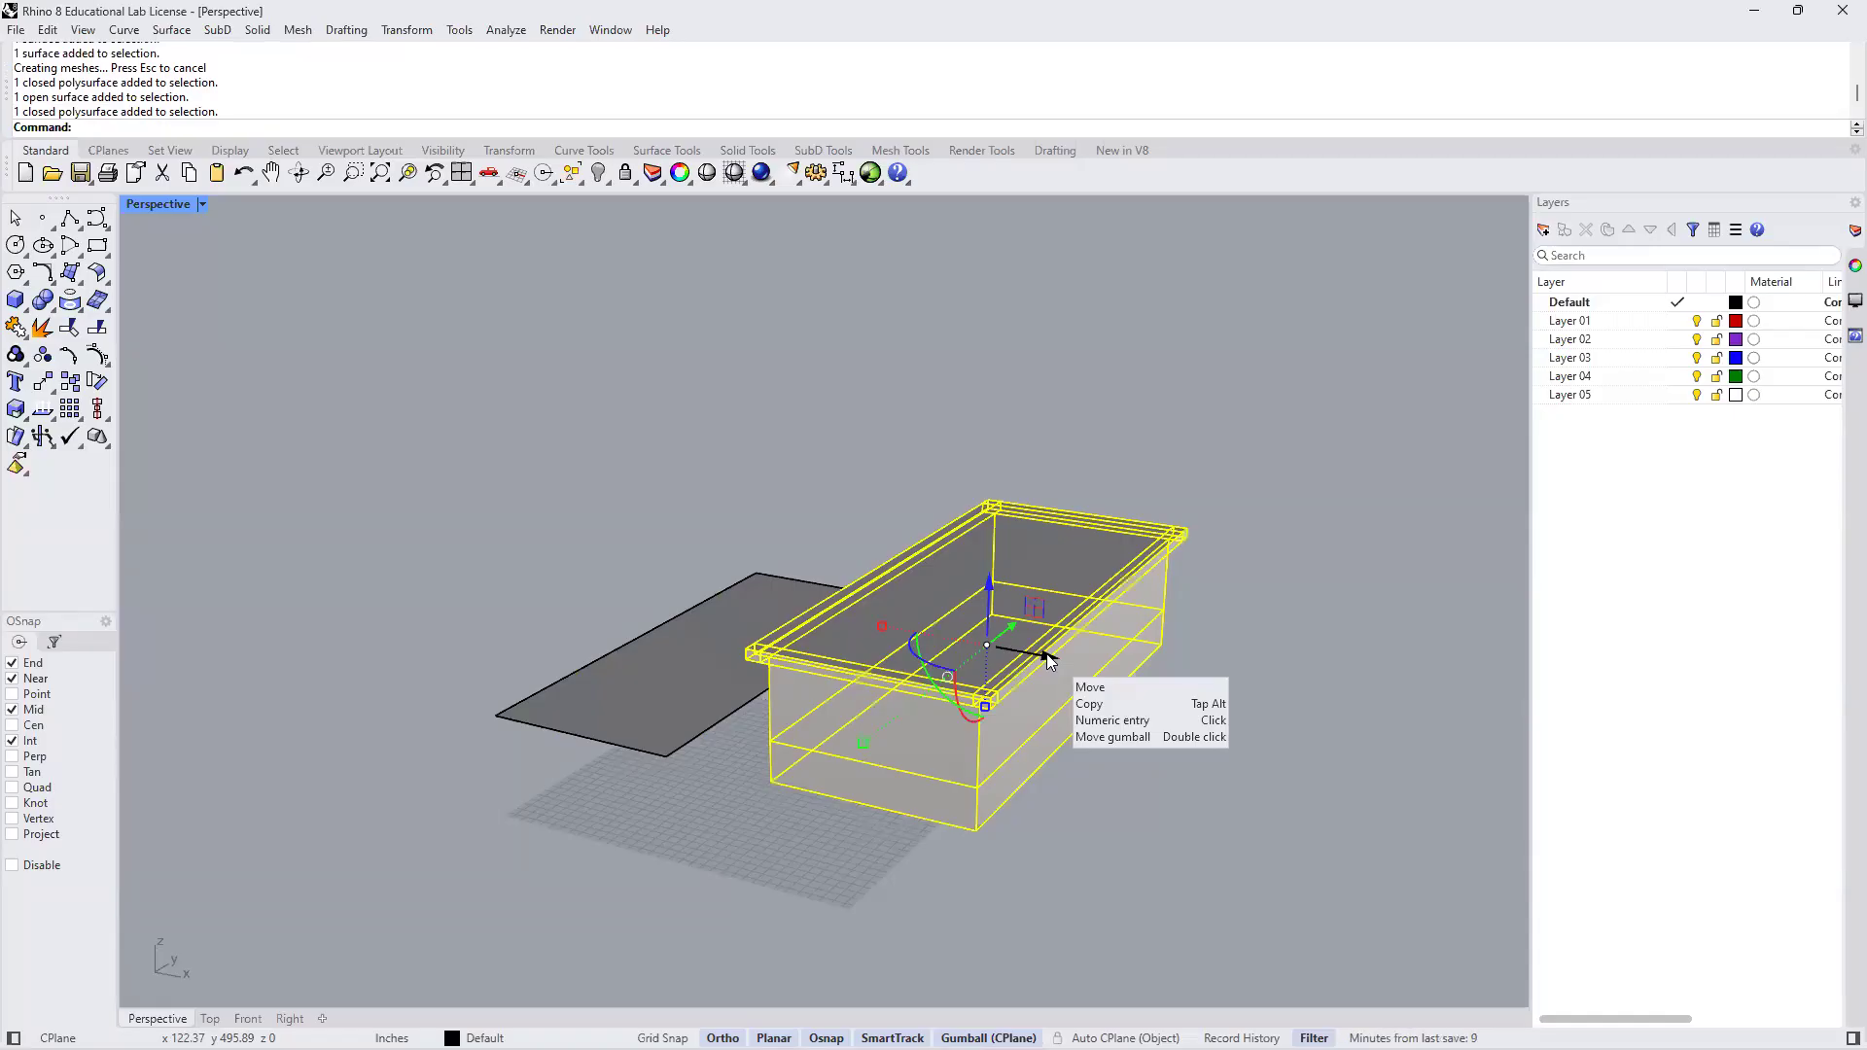
mouse_move(1049, 660)
left_mouse_down()
mouse_move(657, 566)
mouse_move(490, 568)
left_mouse_up()
key("alt")
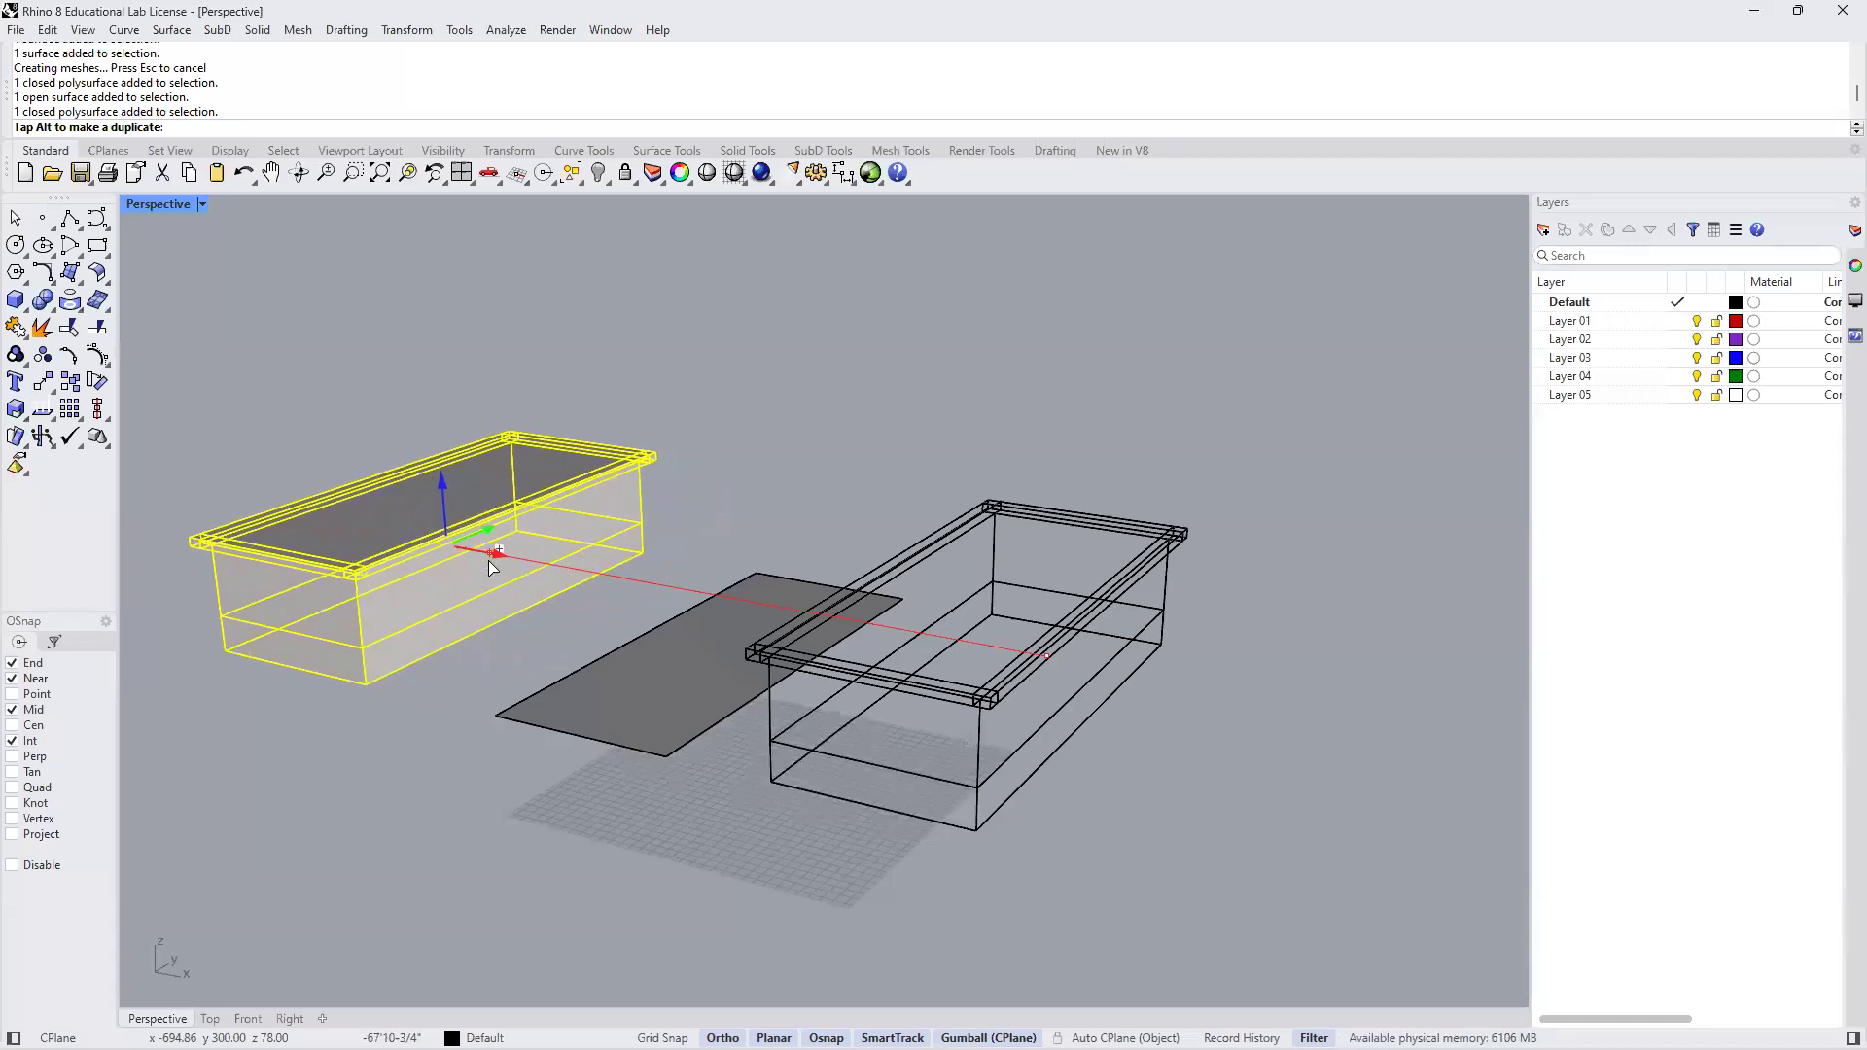
left_click_drag(490, 609, 489, 610)
left_click(480, 852)
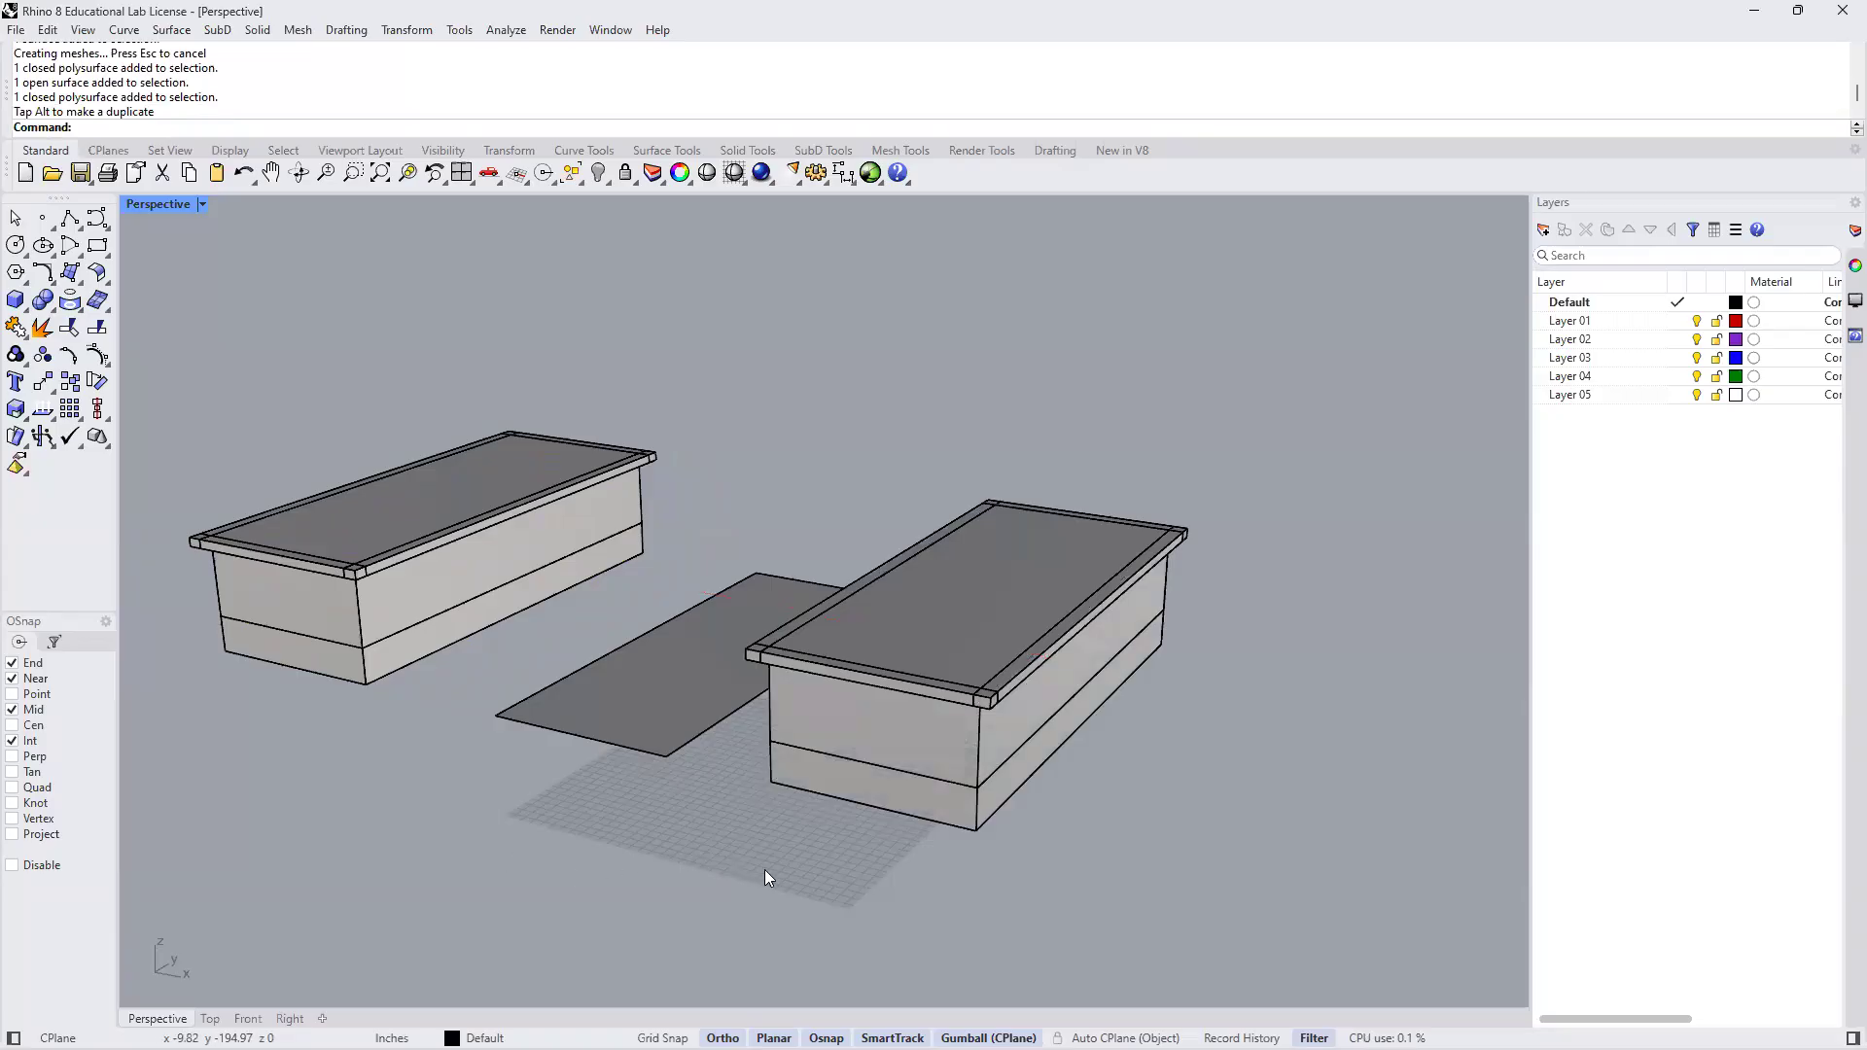
Switch to the file with the finished example buildings and examine the ridges and slopes of the gable roofs
right_click_drag(984, 829, 887, 793)
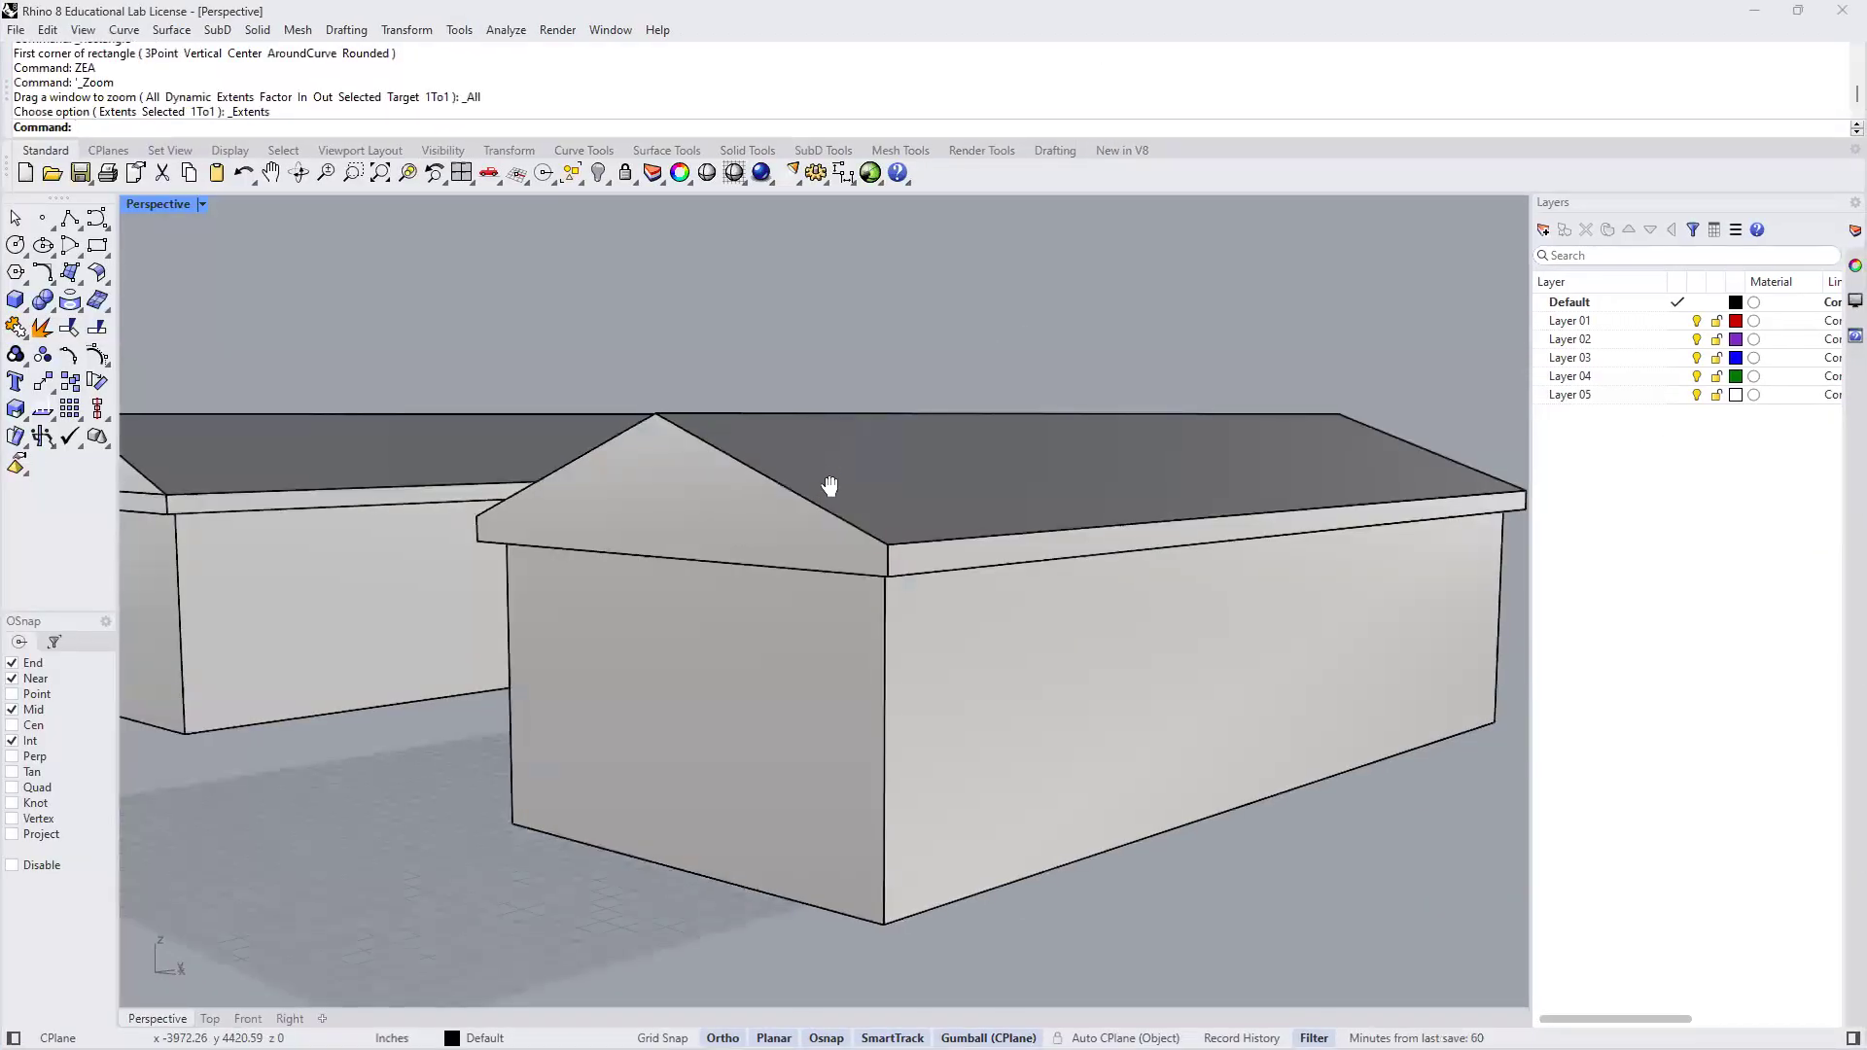
right_click_drag(834, 487, 1017, 441)
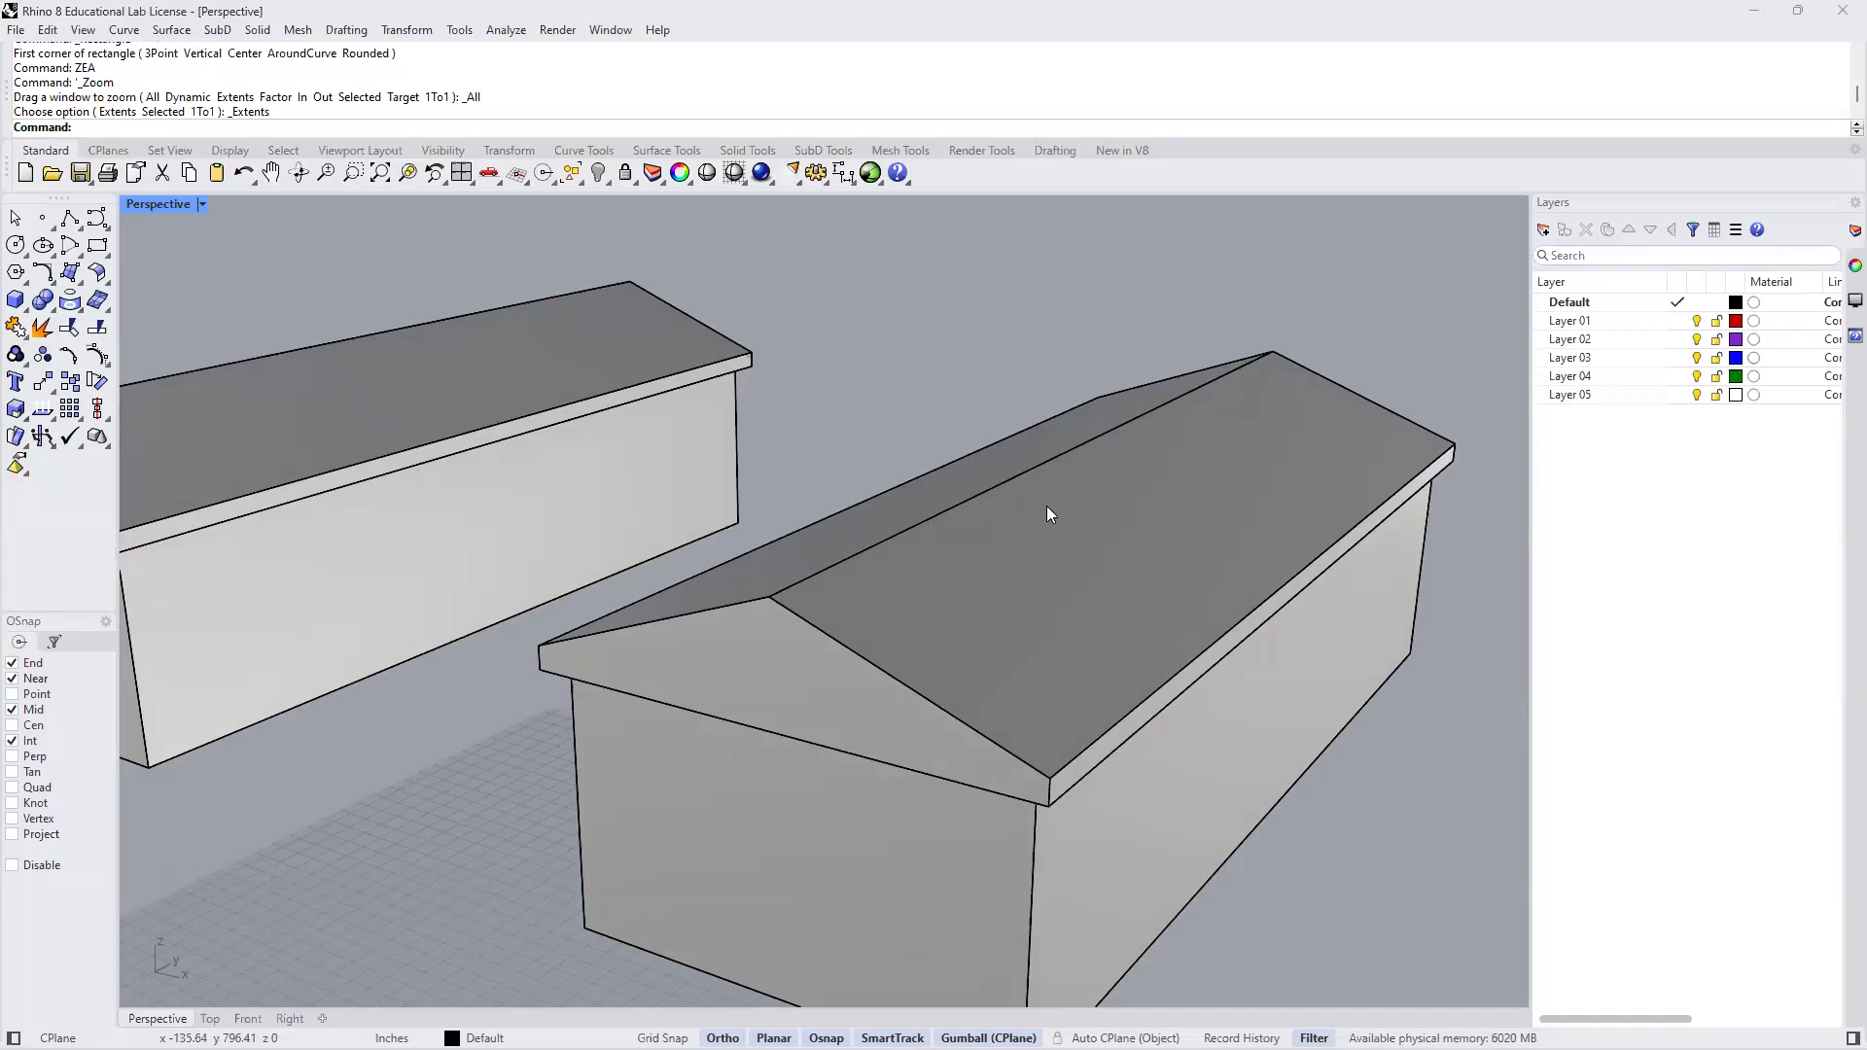
scroll(1046, 505, "down", 4)
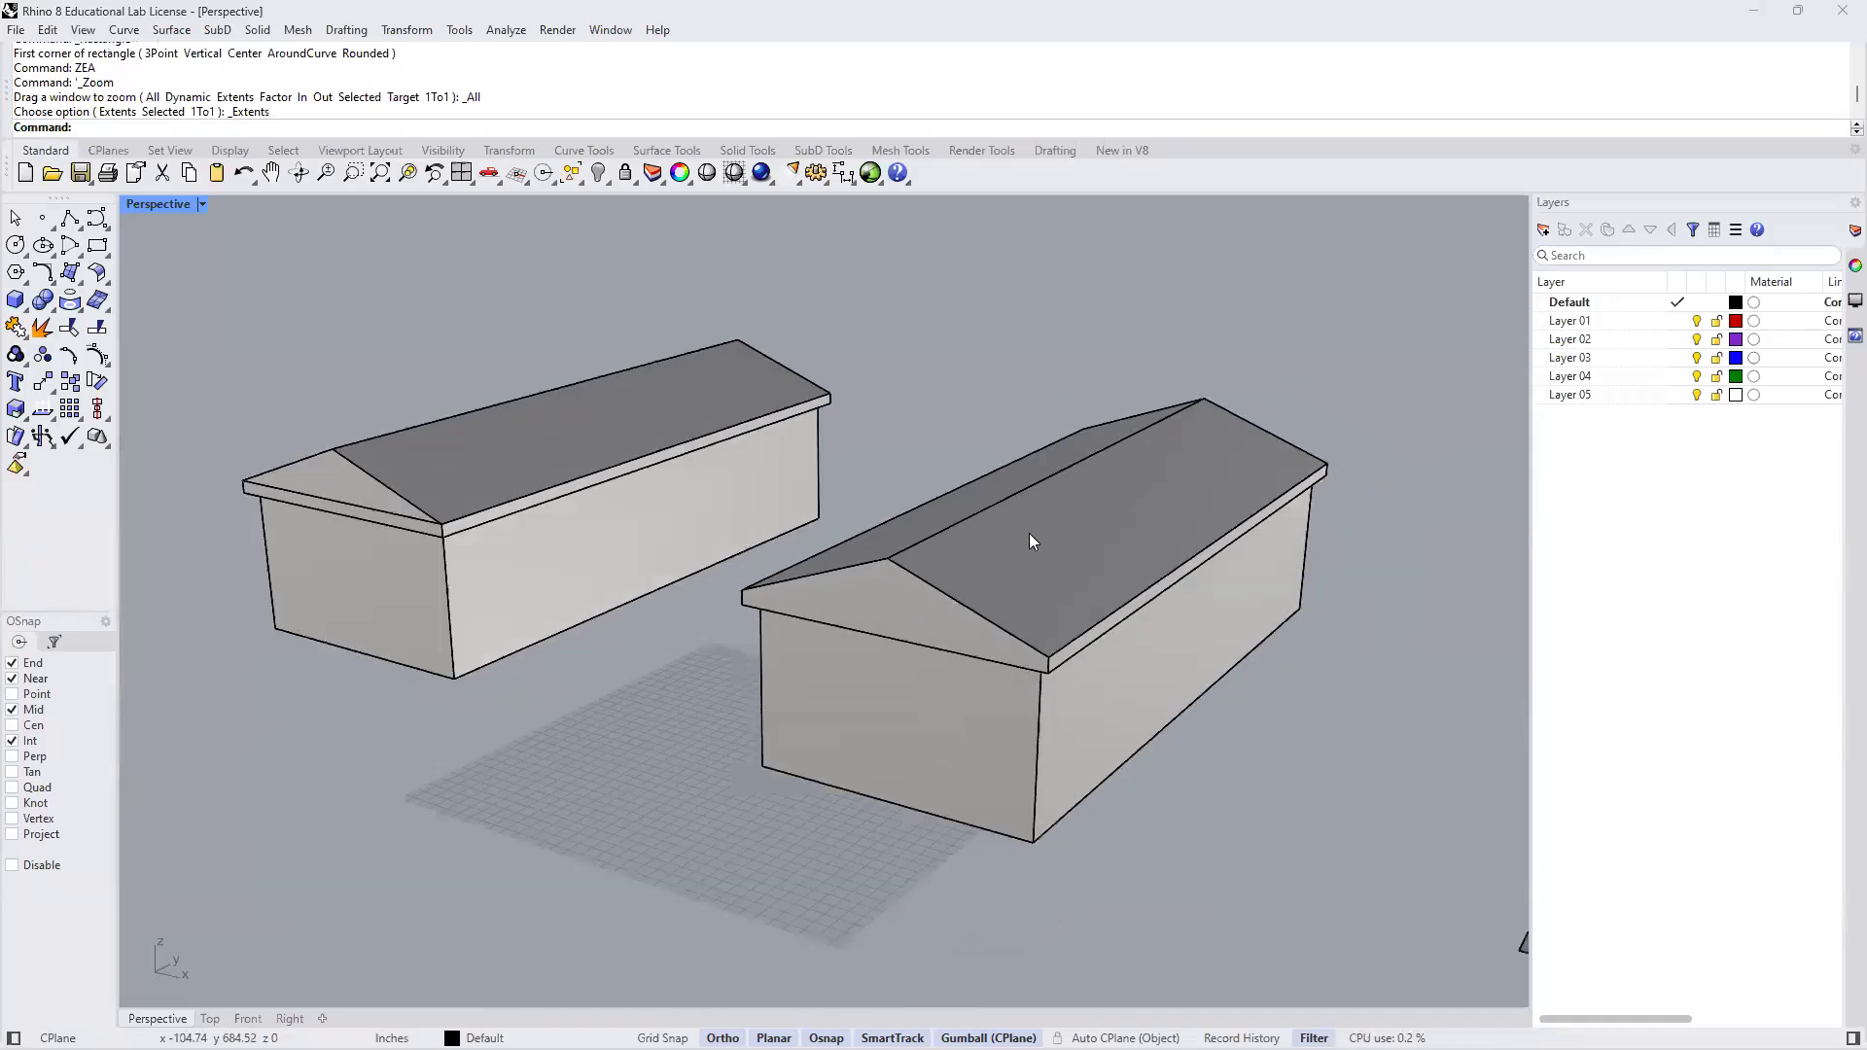
right_click_drag(1029, 533, 1042, 511)
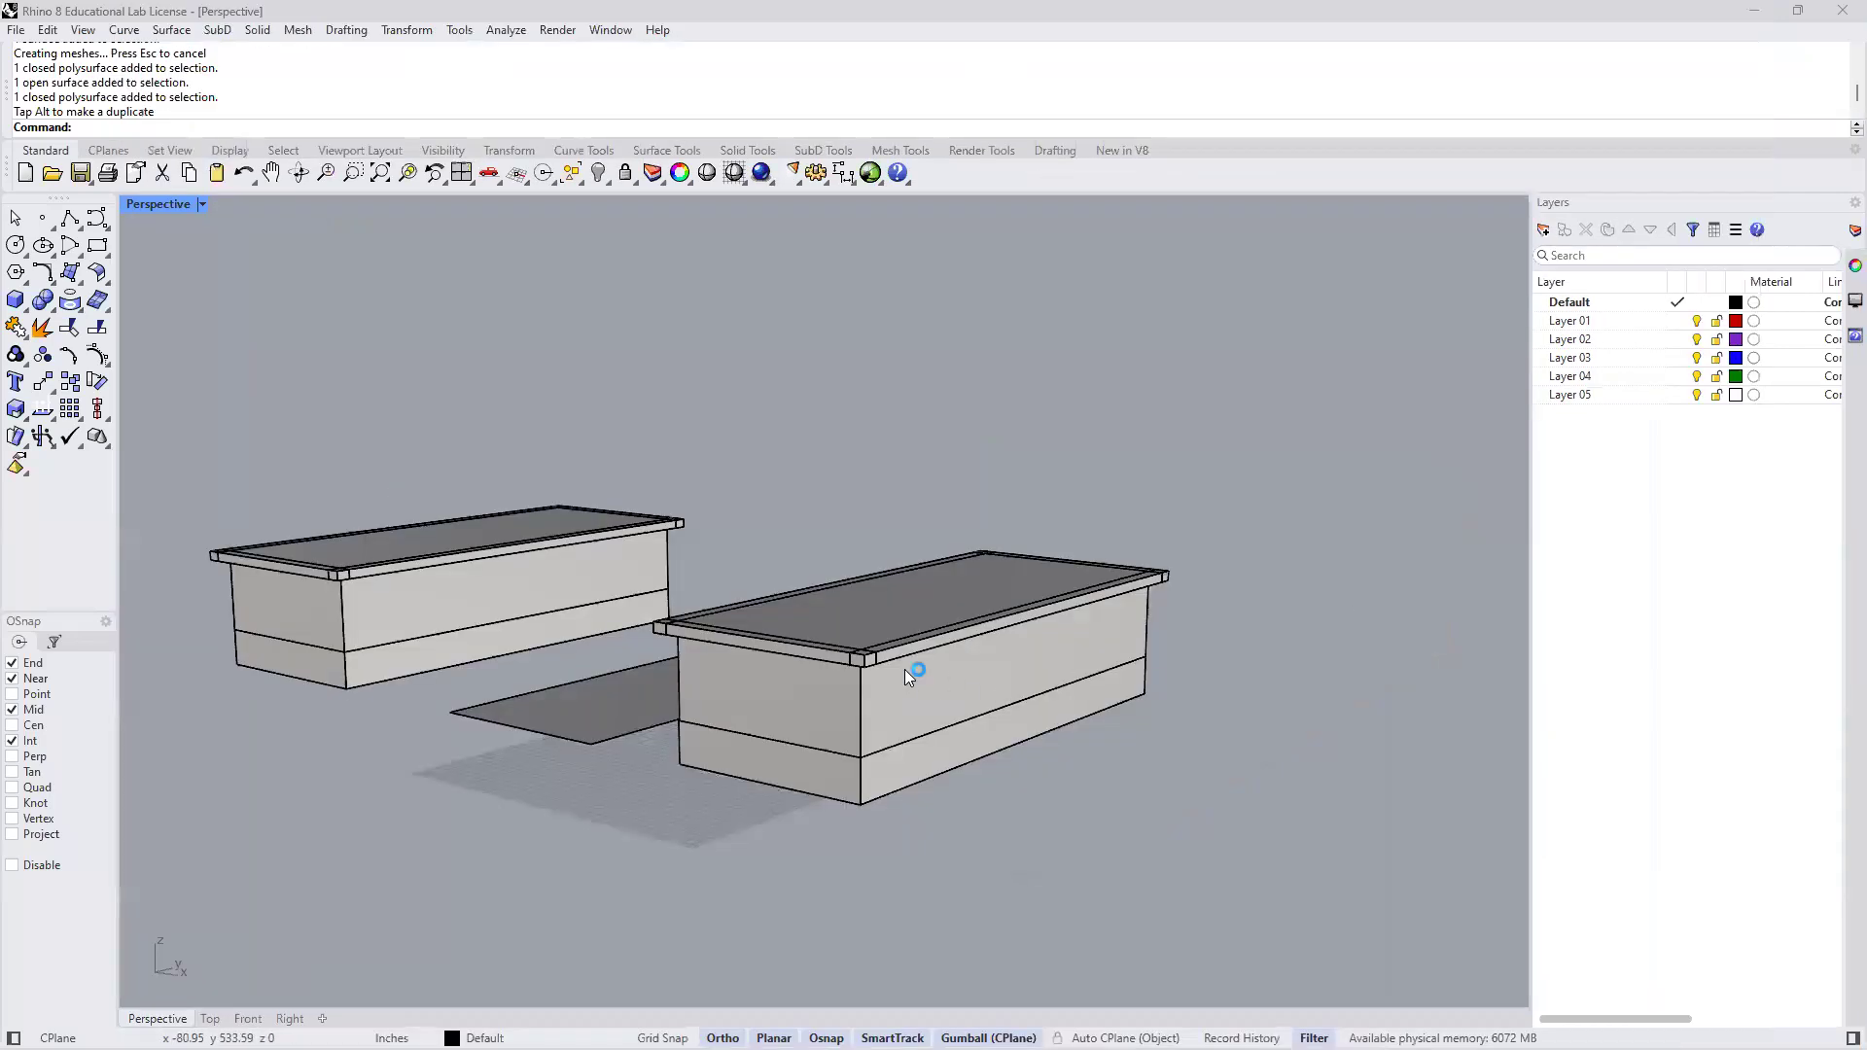
Merge all coplanar faces of the original building mass, nearest the viewer, with MergeAllCoplanarFaces
right_click_drag(904, 669, 944, 711, "shift")
scroll(963, 801, "up", 4)
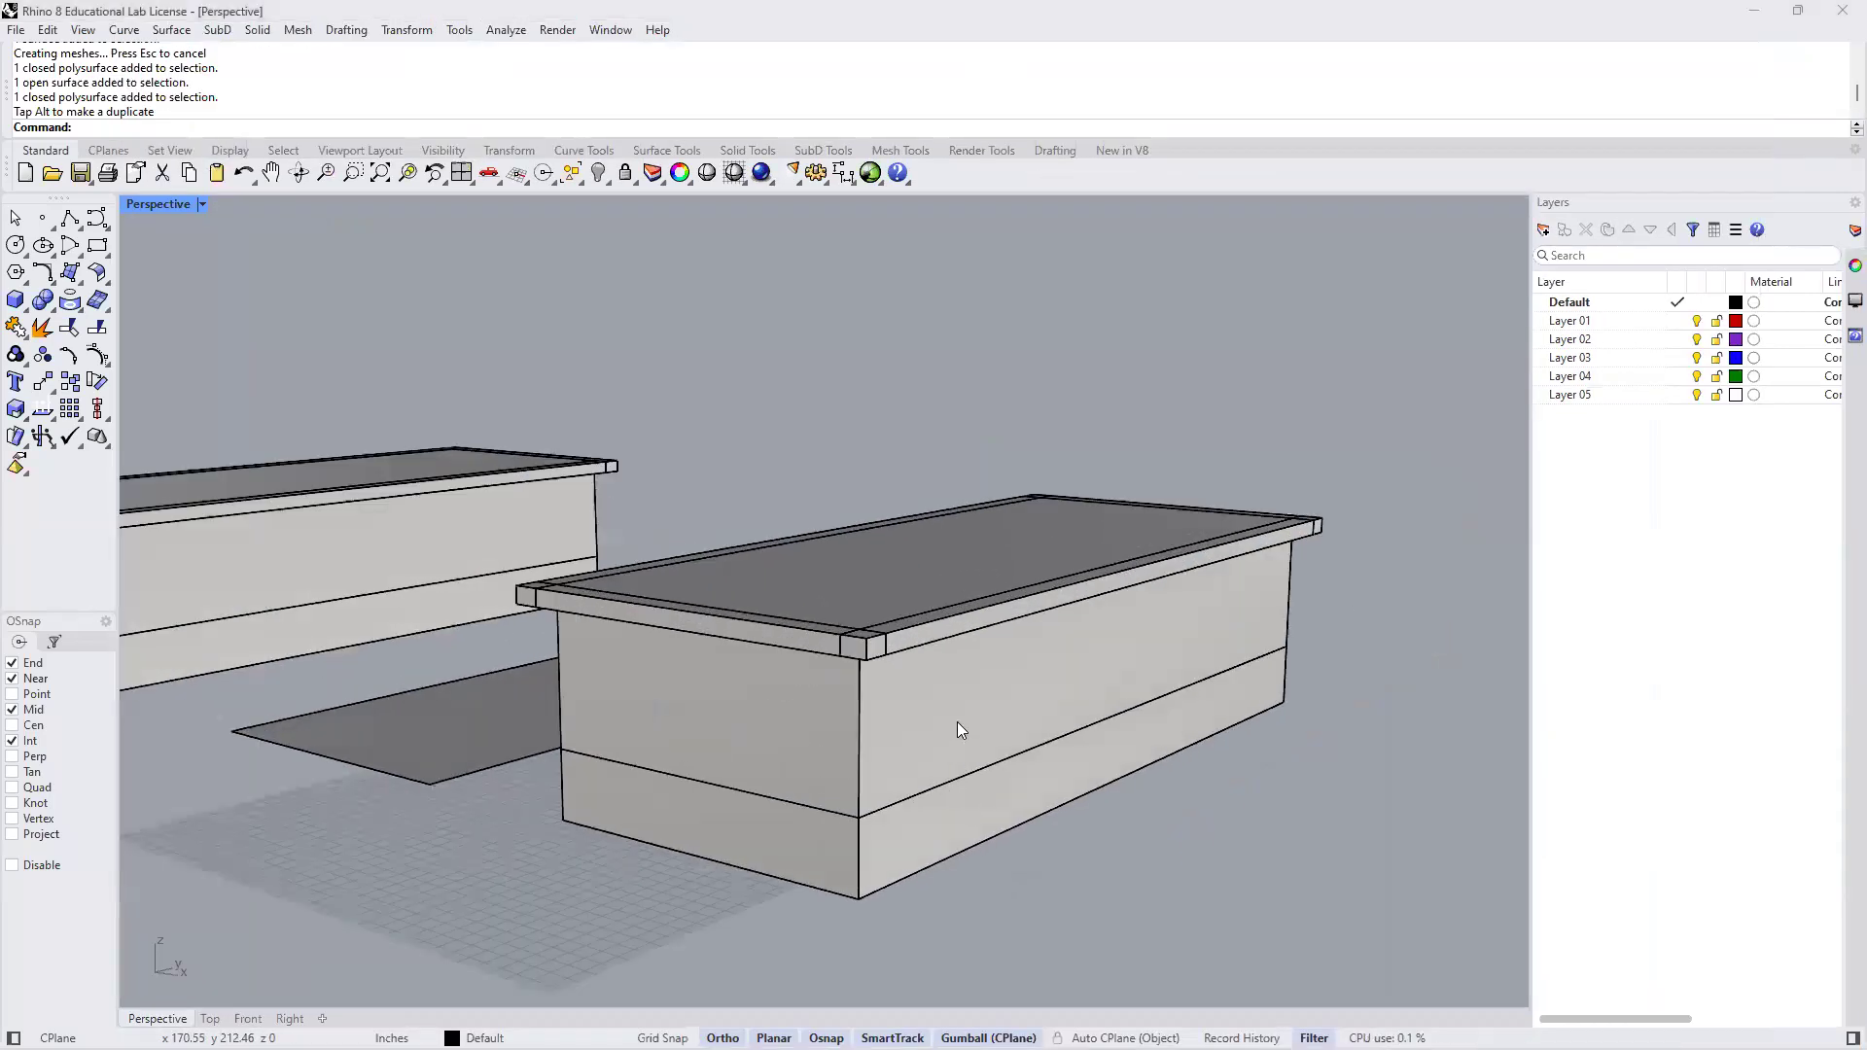
mouse_move(961, 672)
right_mouse_down()
mouse_move(984, 689)
mouse_move(950, 692)
mouse_move(964, 701)
right_mouse_up()
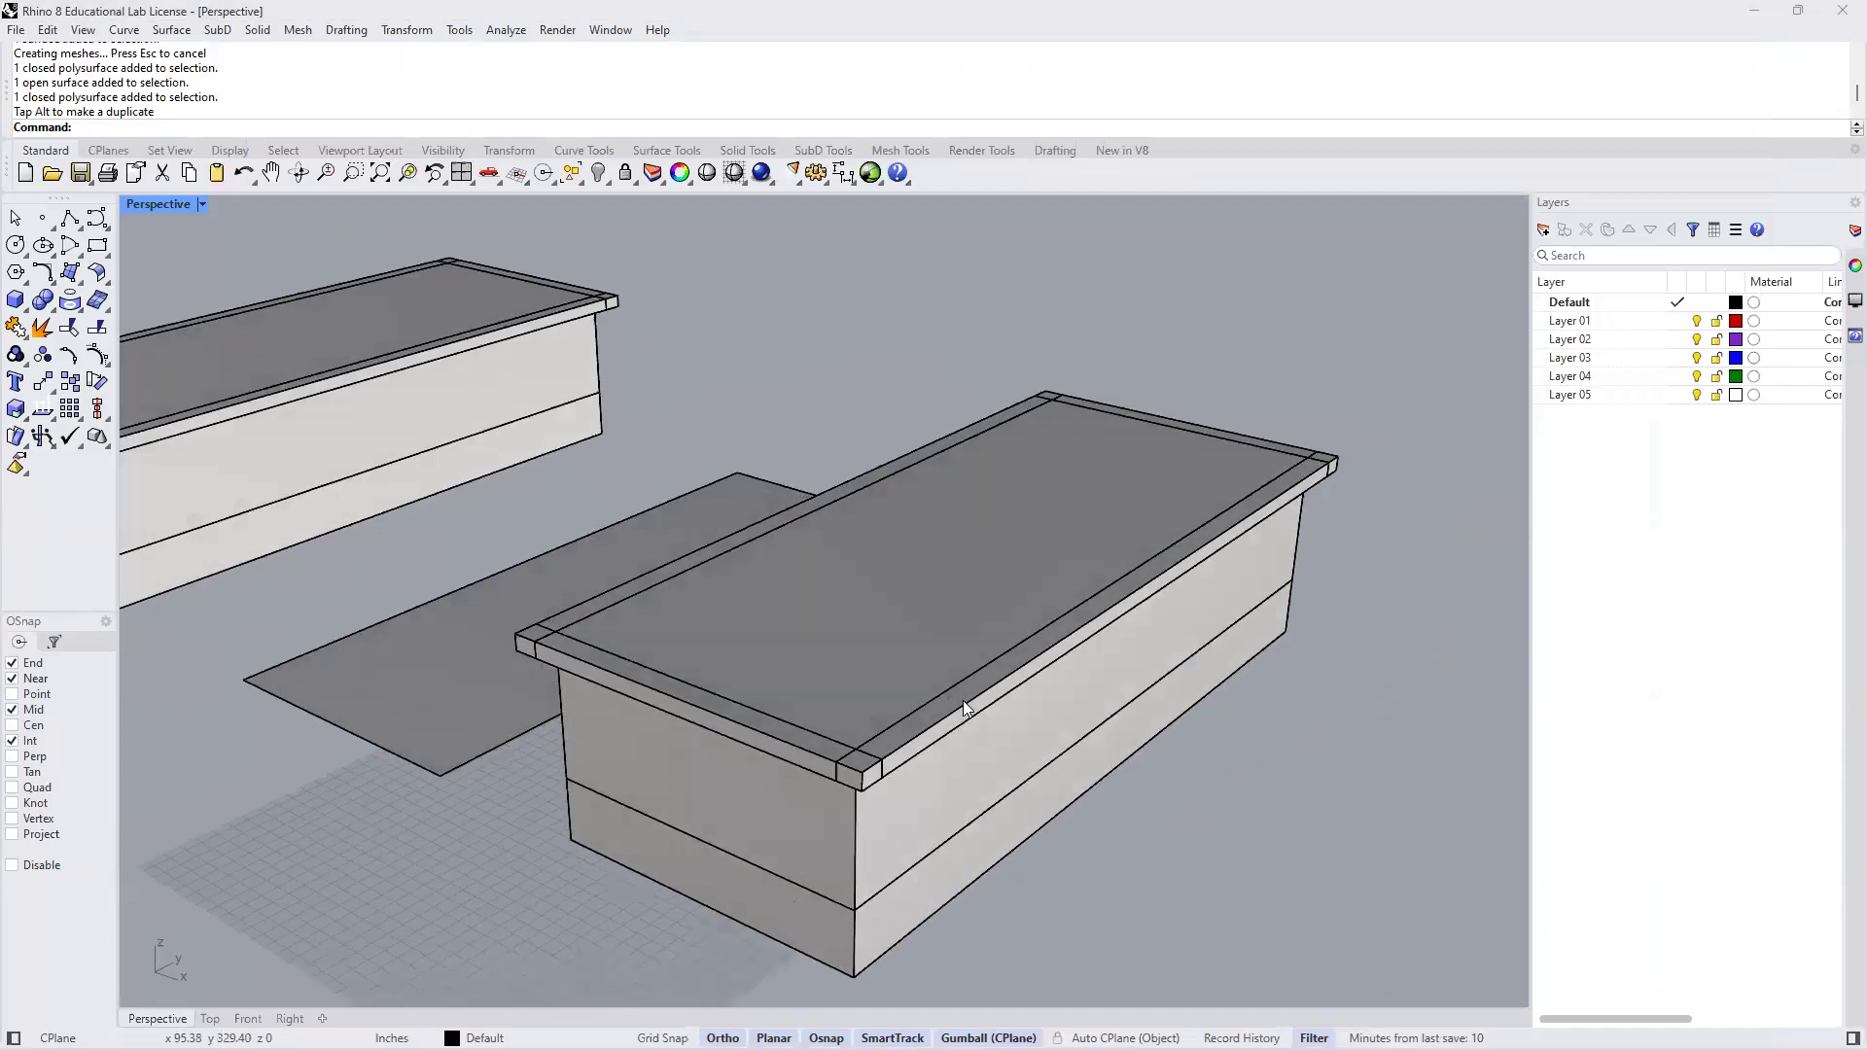
scroll(963, 700, "down", 2)
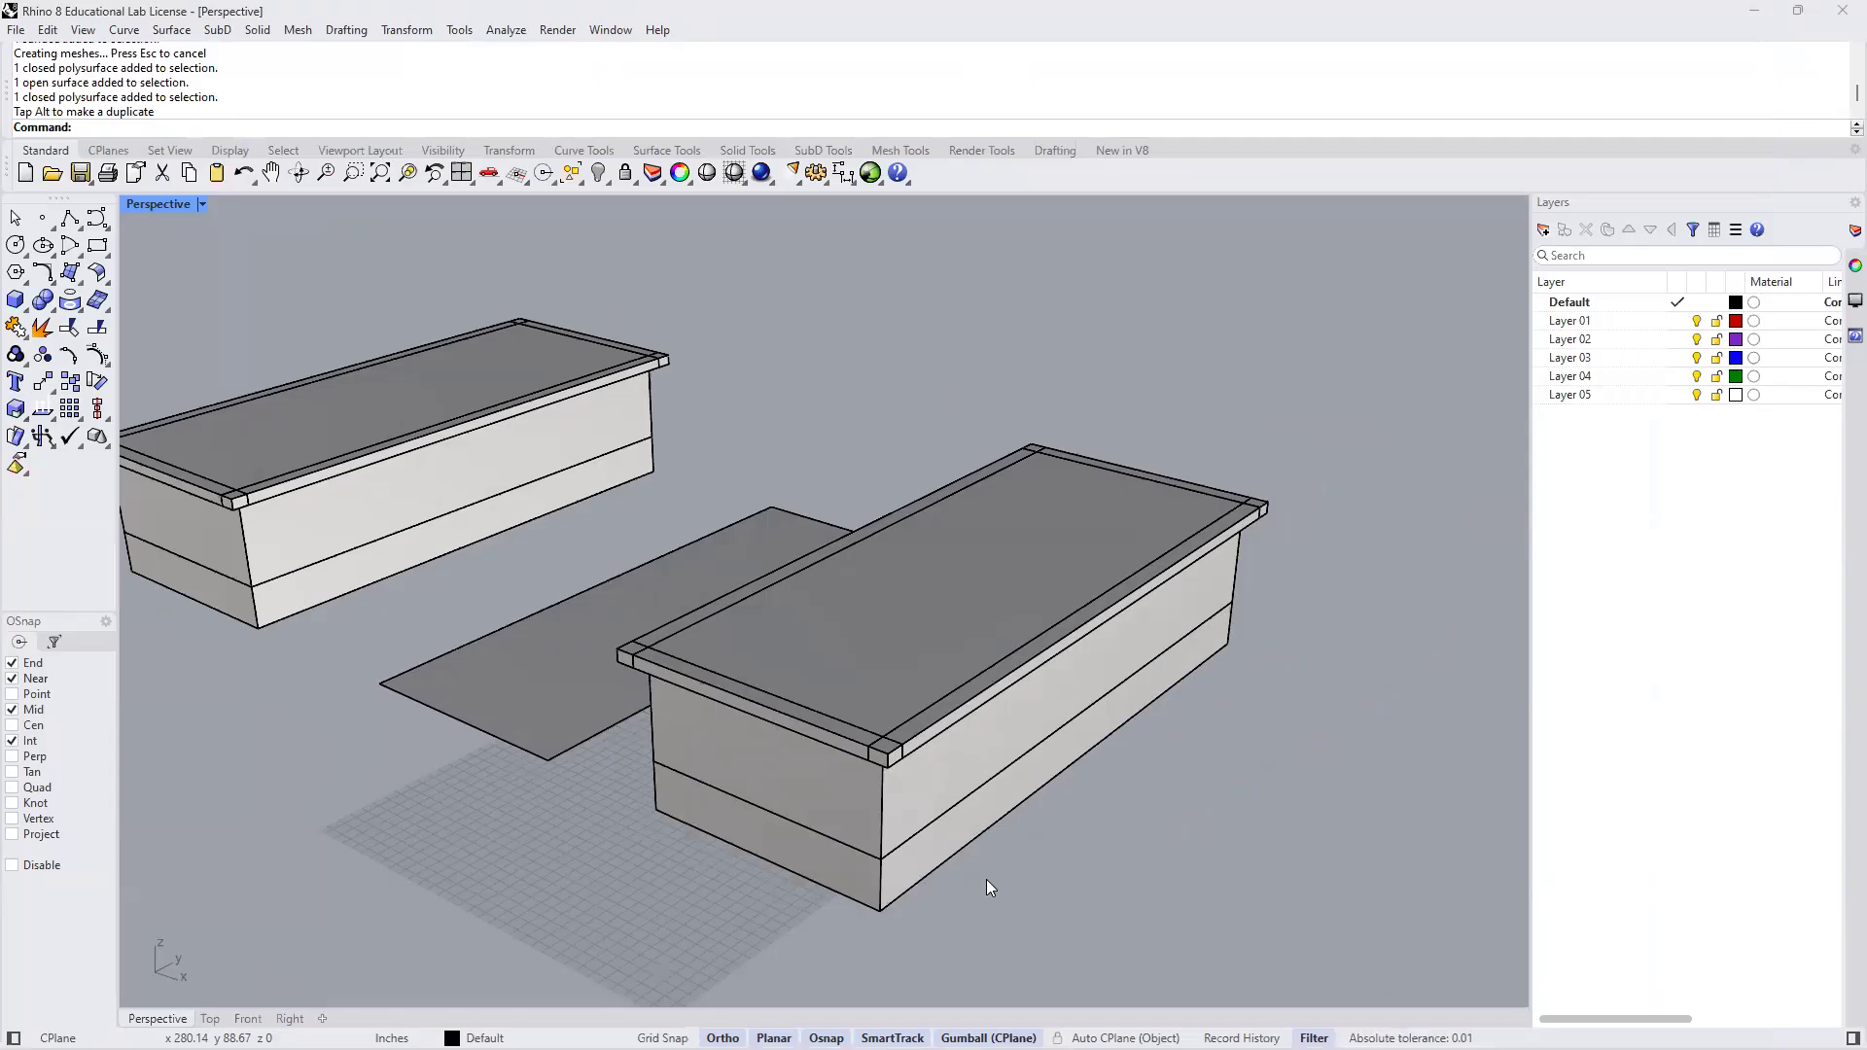
type("MergeAll")
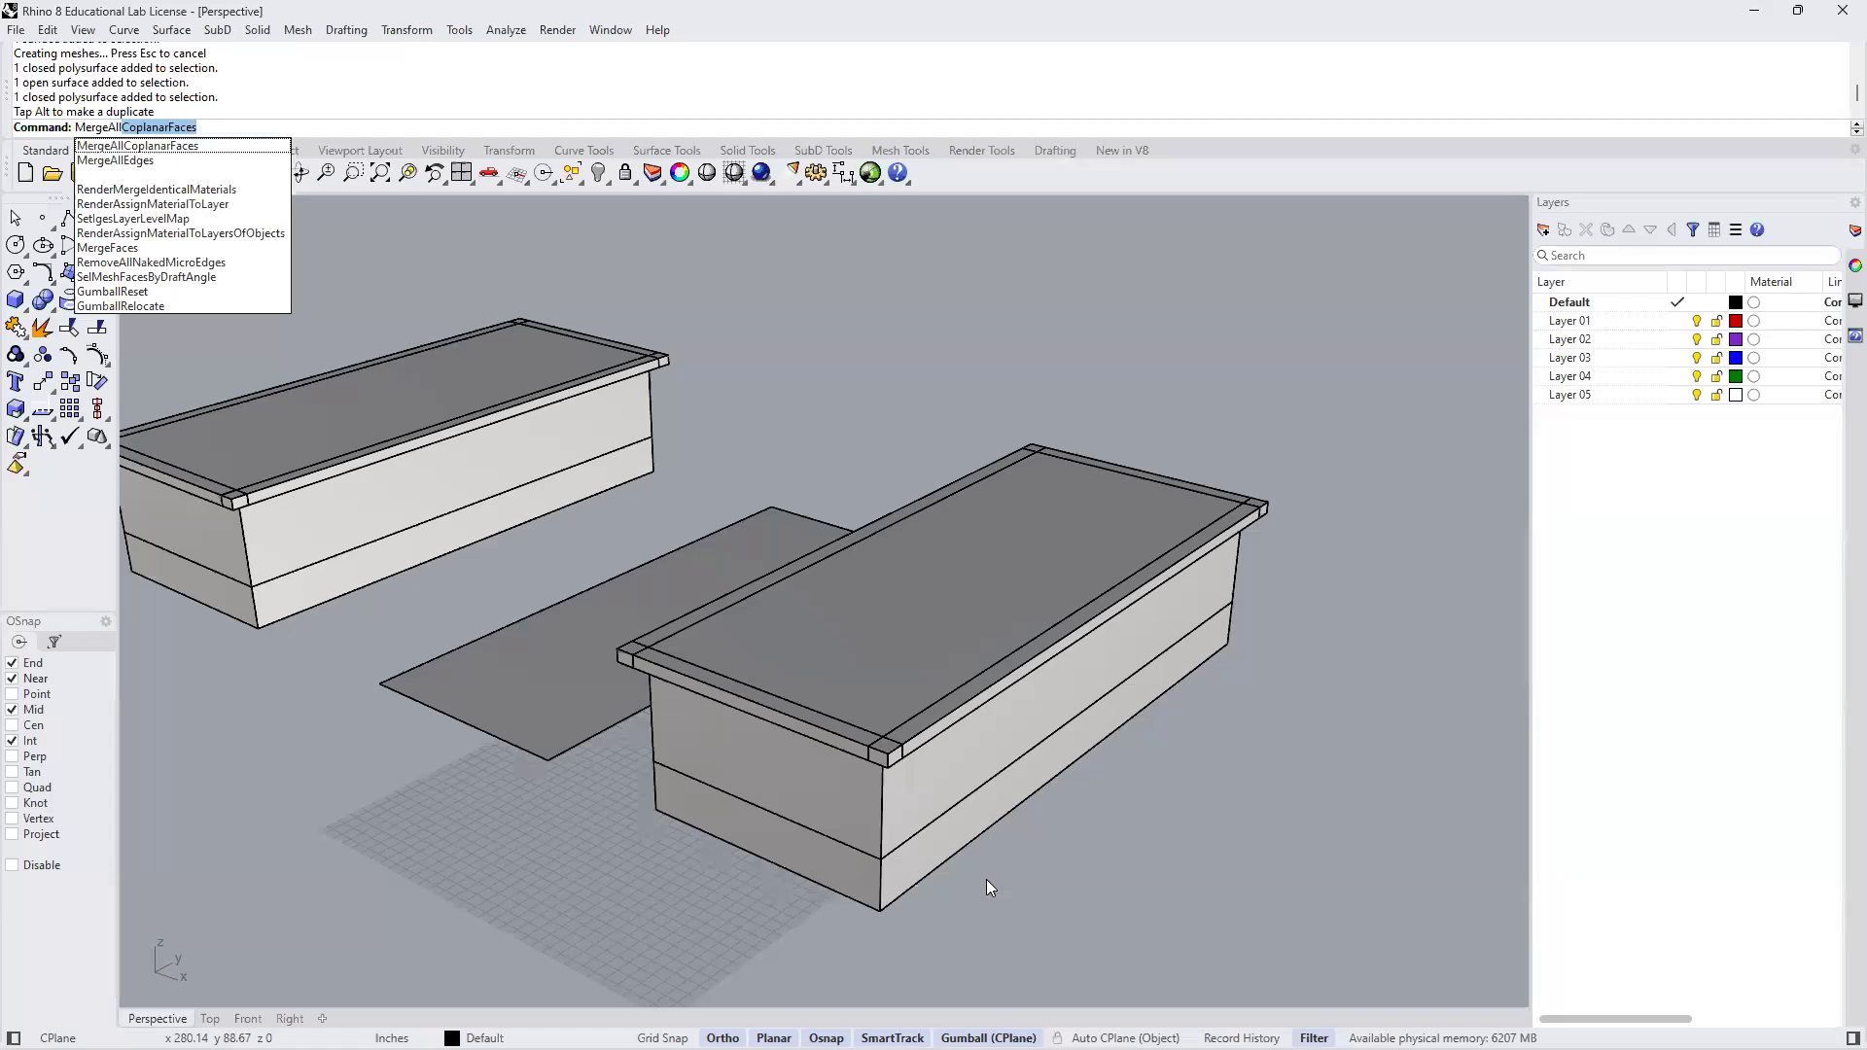
type("Co")
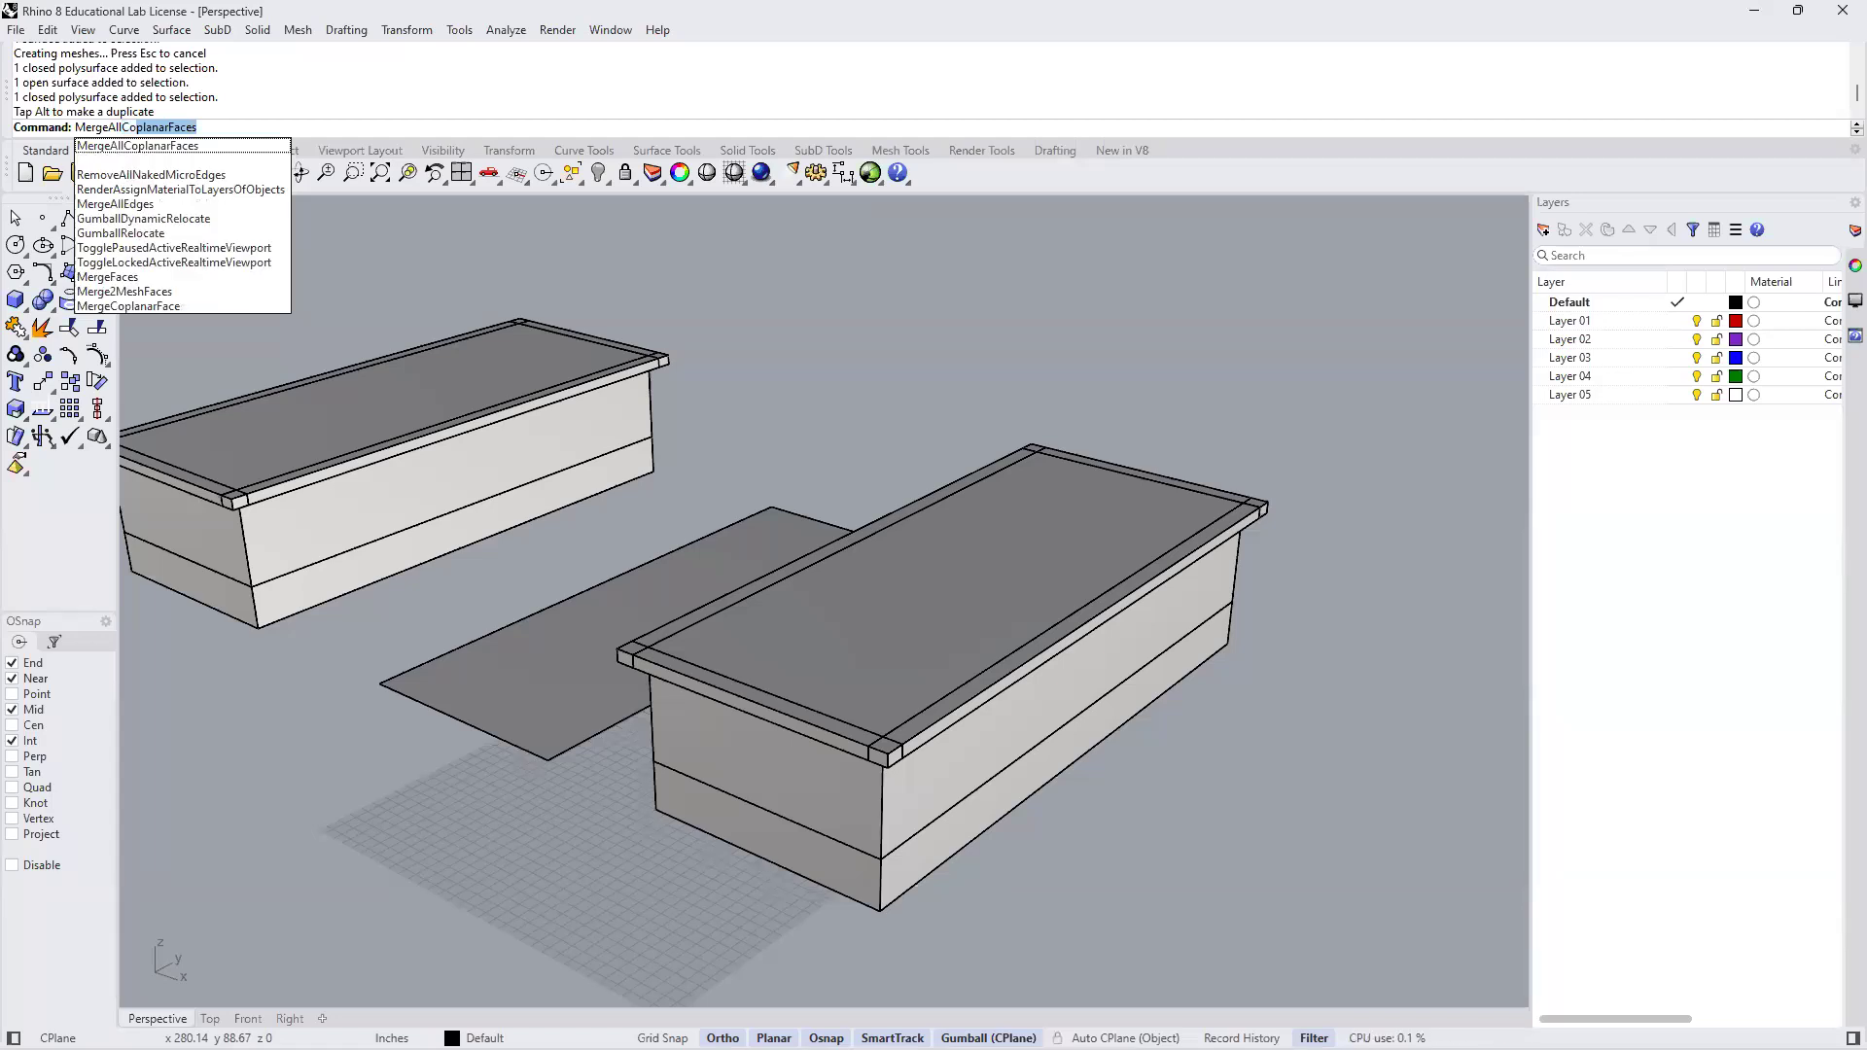
type("planar")
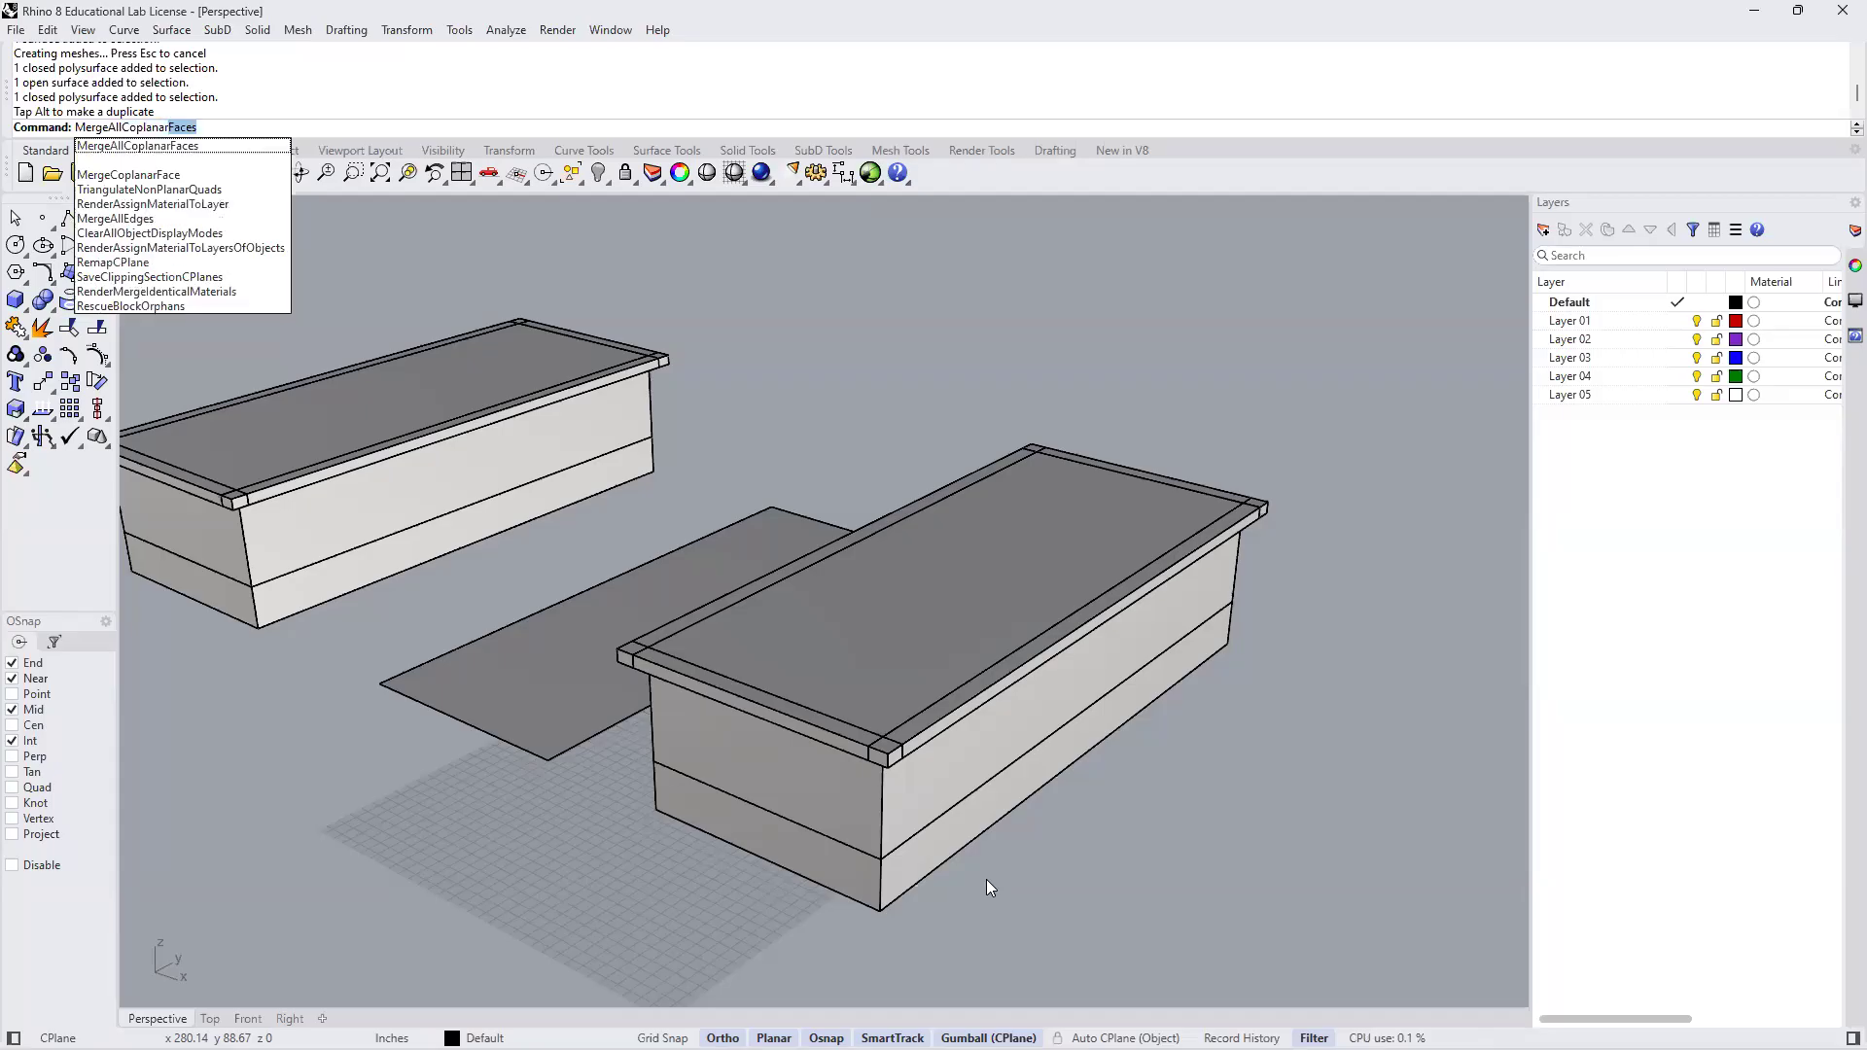
type("Faces")
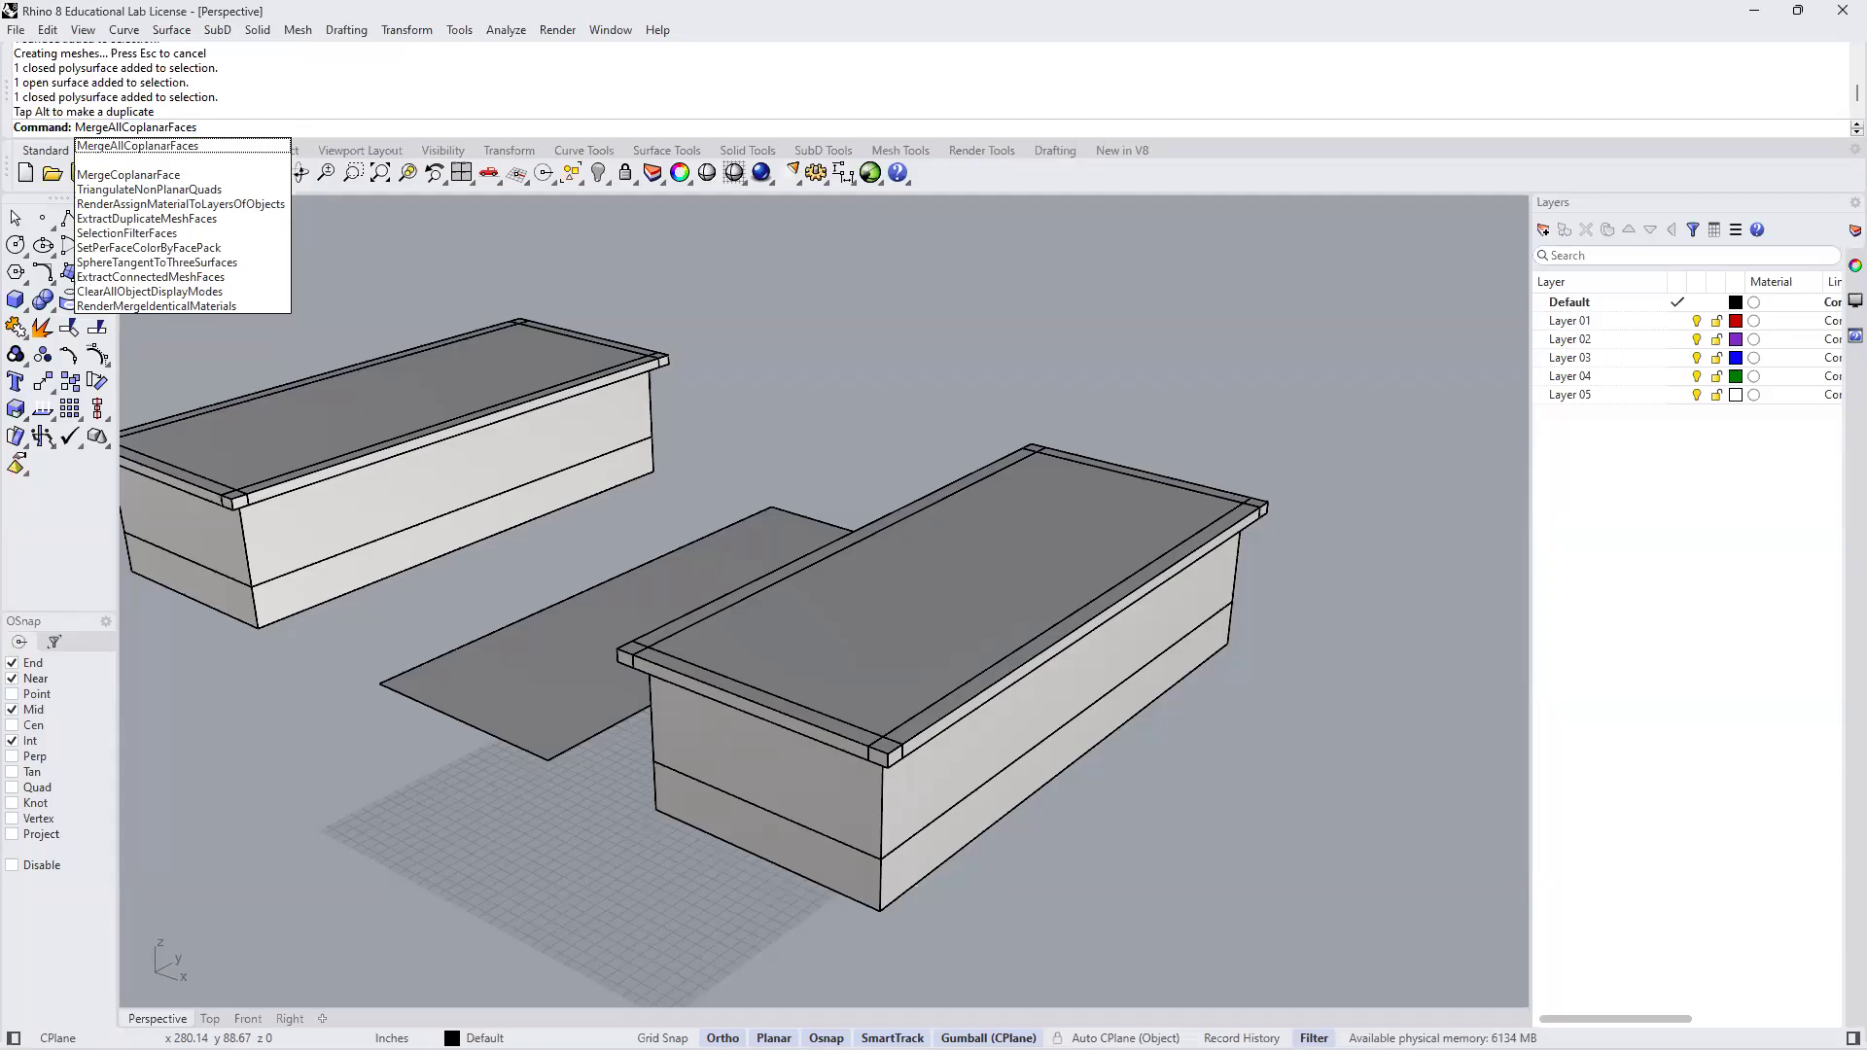
key("Return")
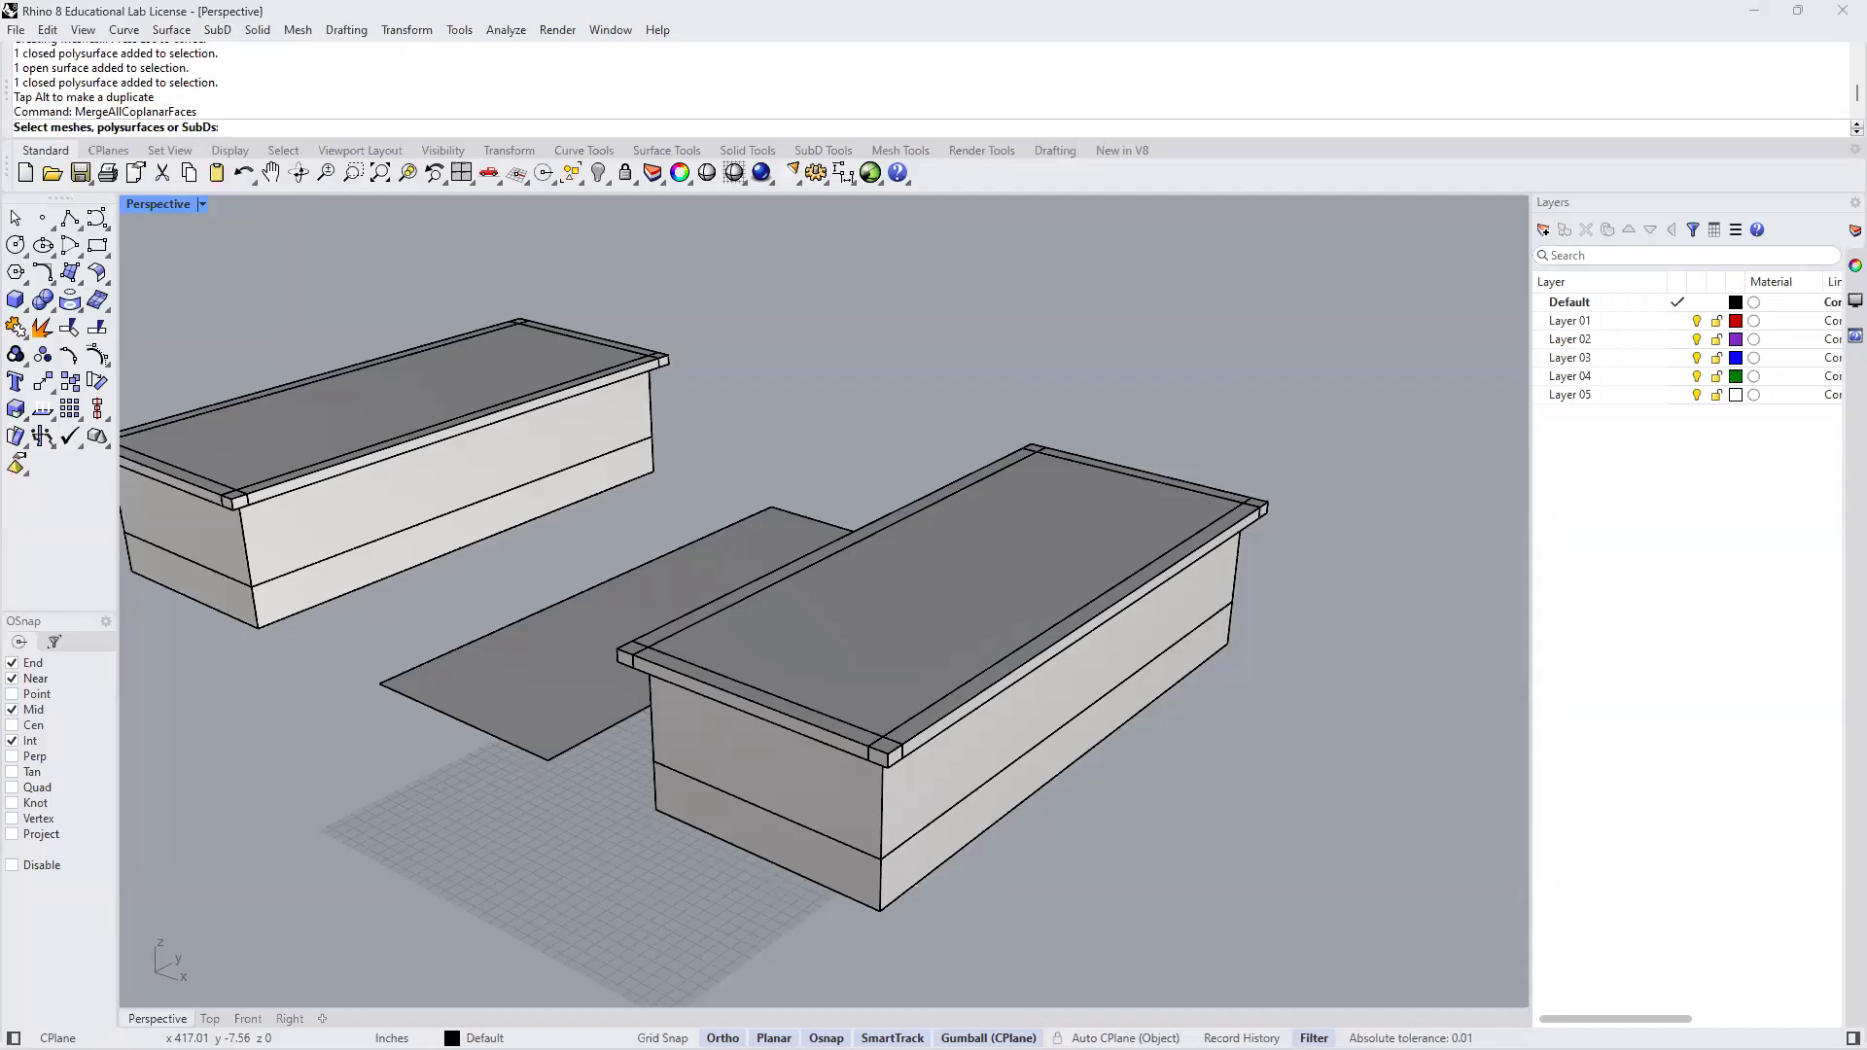
left_click(951, 642)
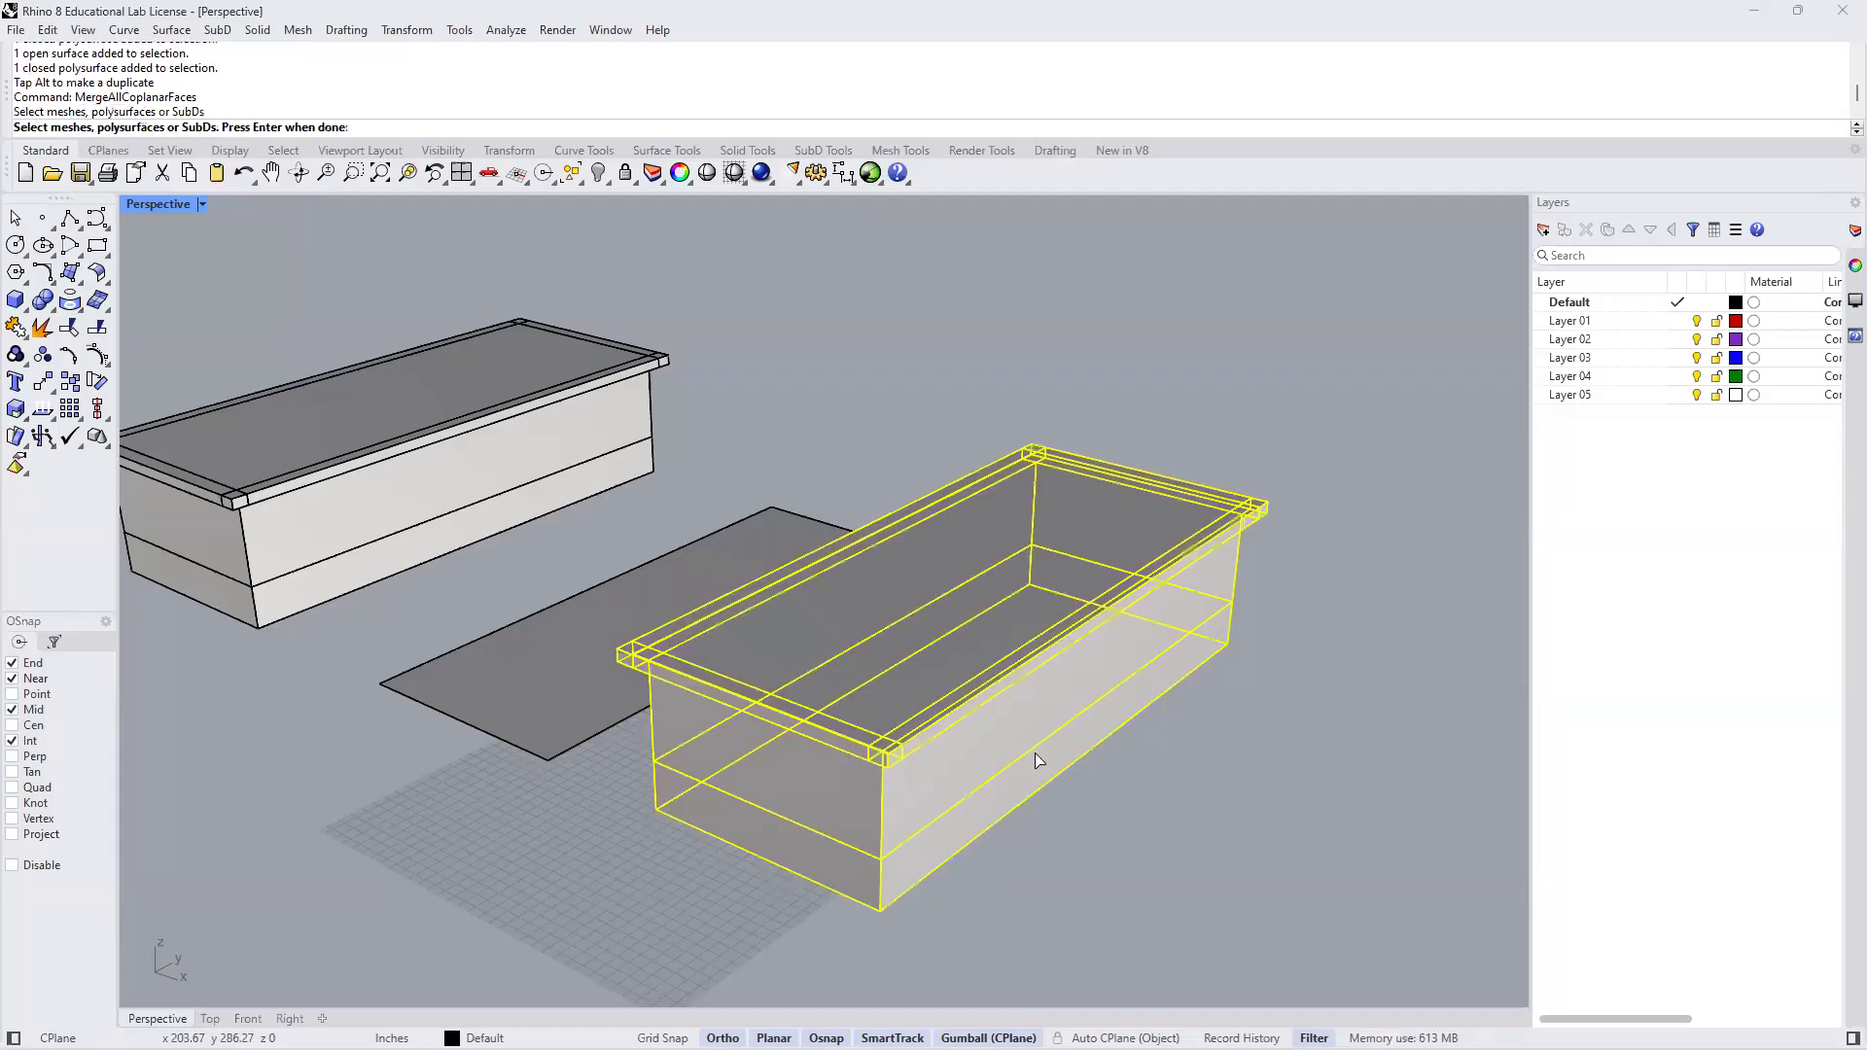
key("Return")
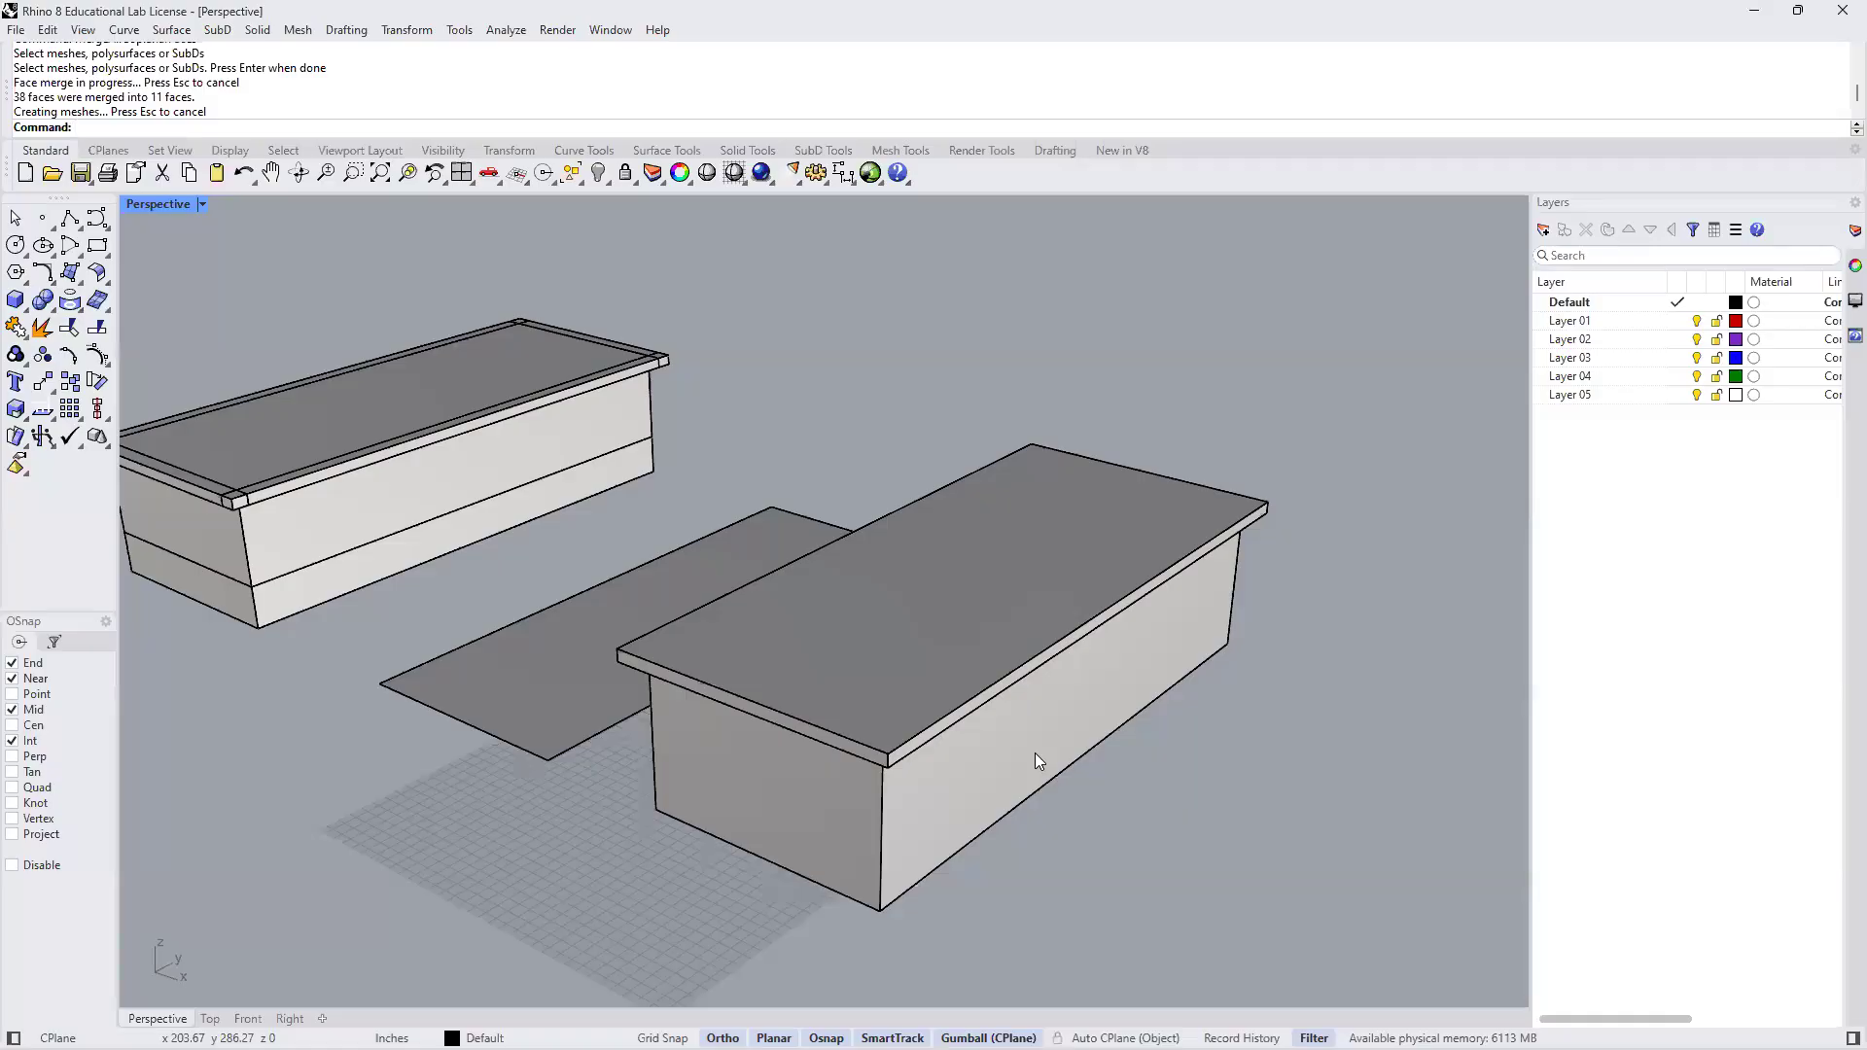
right_click_drag(939, 720, 980, 800, "shift")
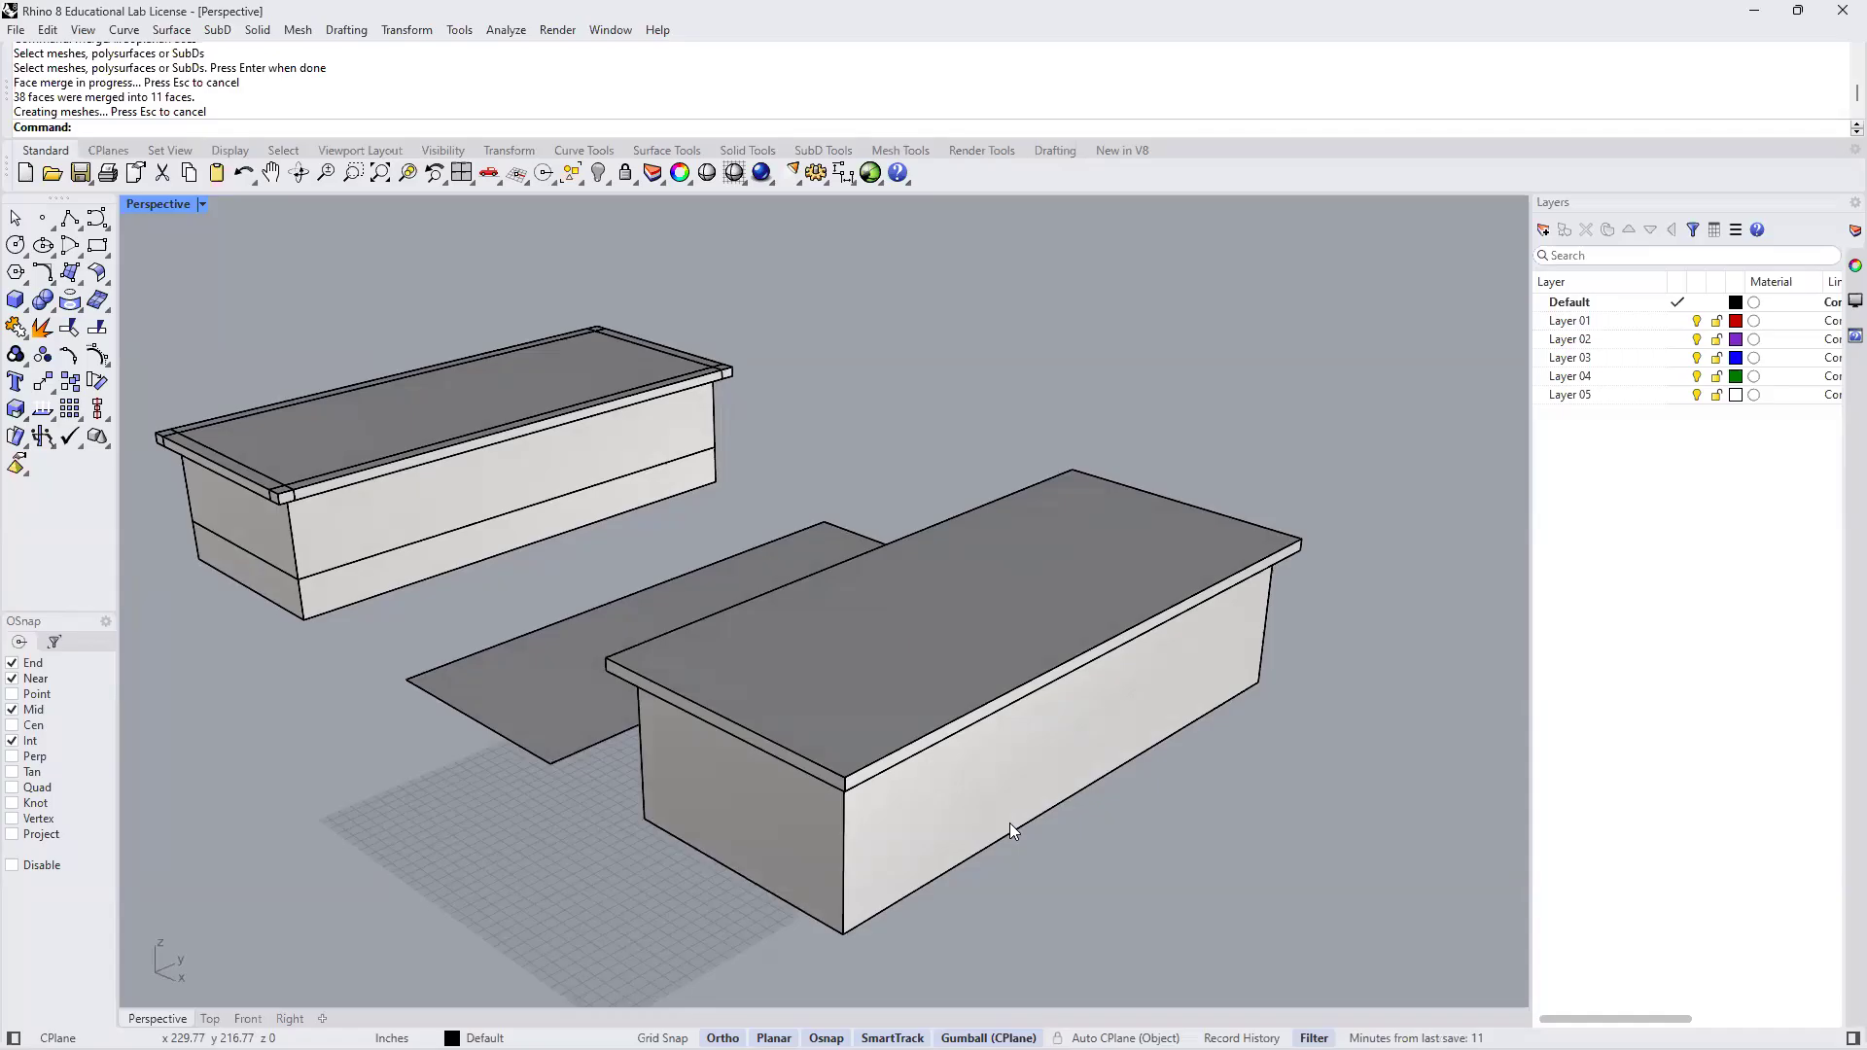
mouse_move(967, 680)
right_mouse_down("shift")
mouse_move(955, 670)
mouse_move(1001, 678)
right_mouse_up("shift")
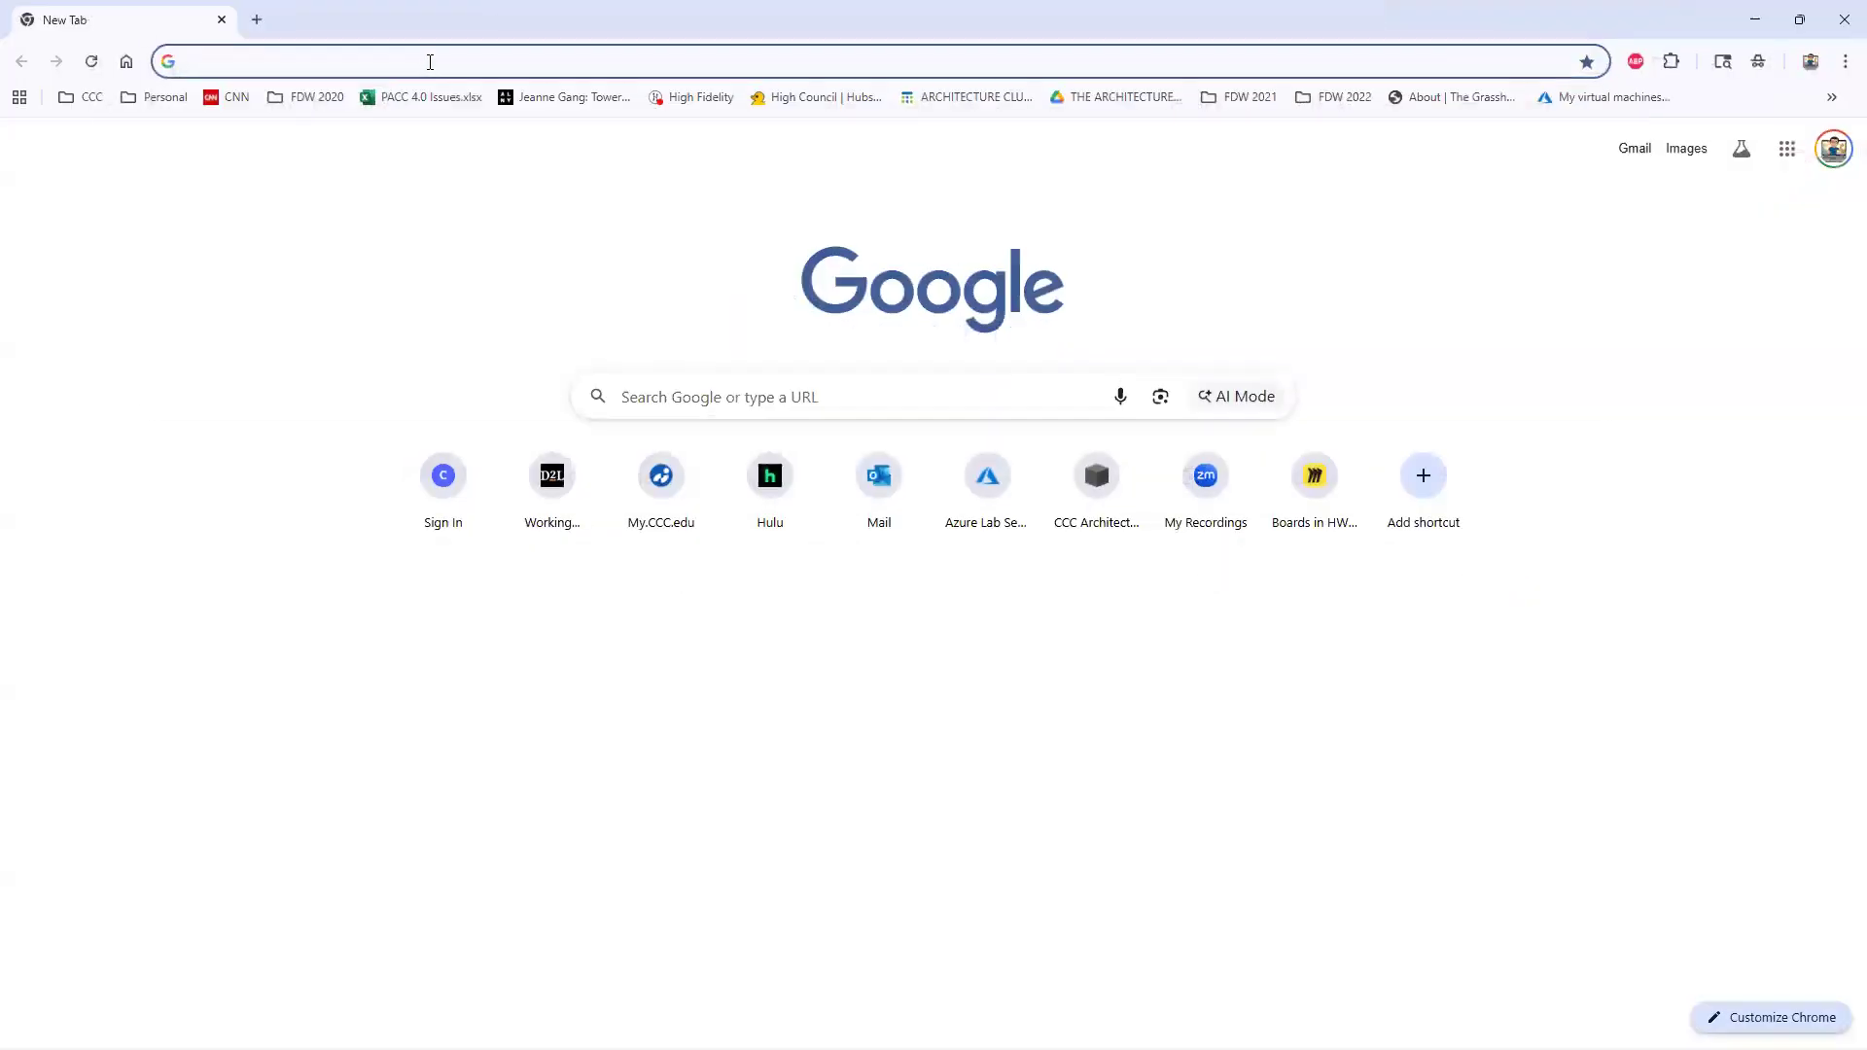
Switch to Chrome, search Google for "roof types" and open the Owens Corning article "8 Common Roof Types"
left_click(429, 62)
type("roof t")
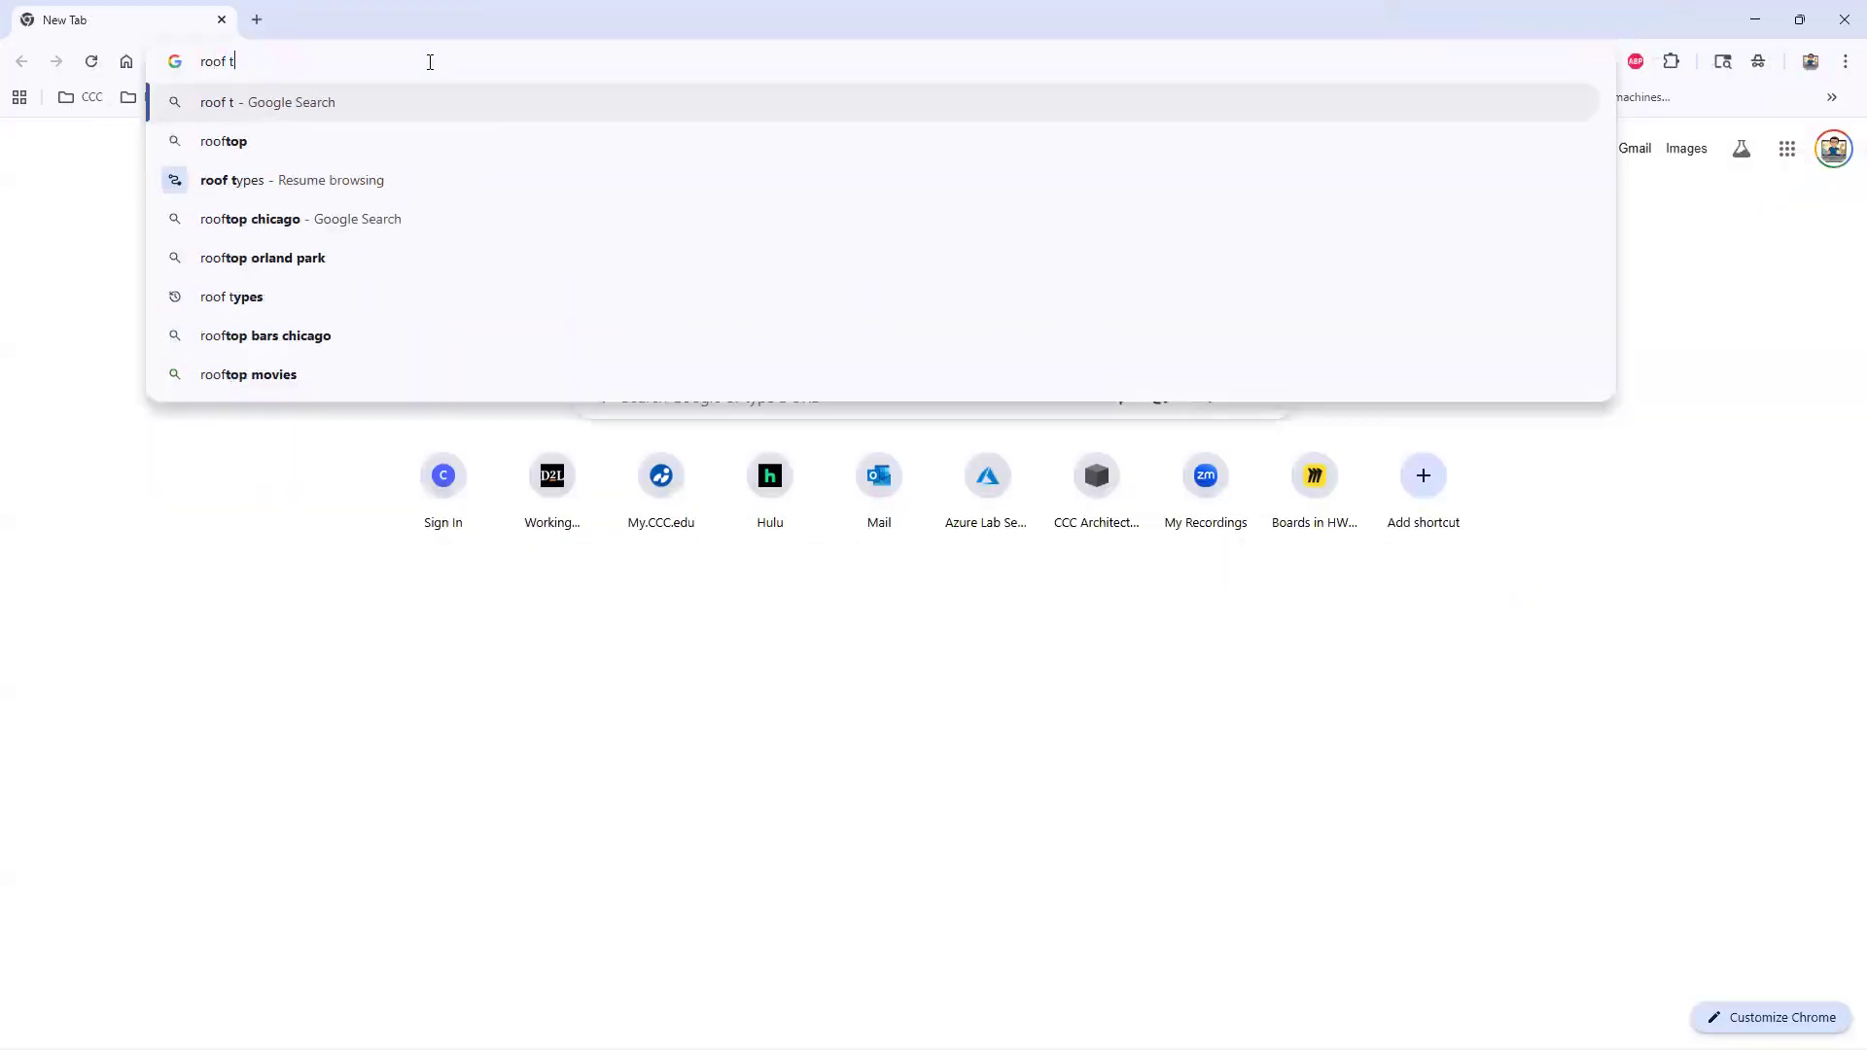
type("ypes")
key("Return")
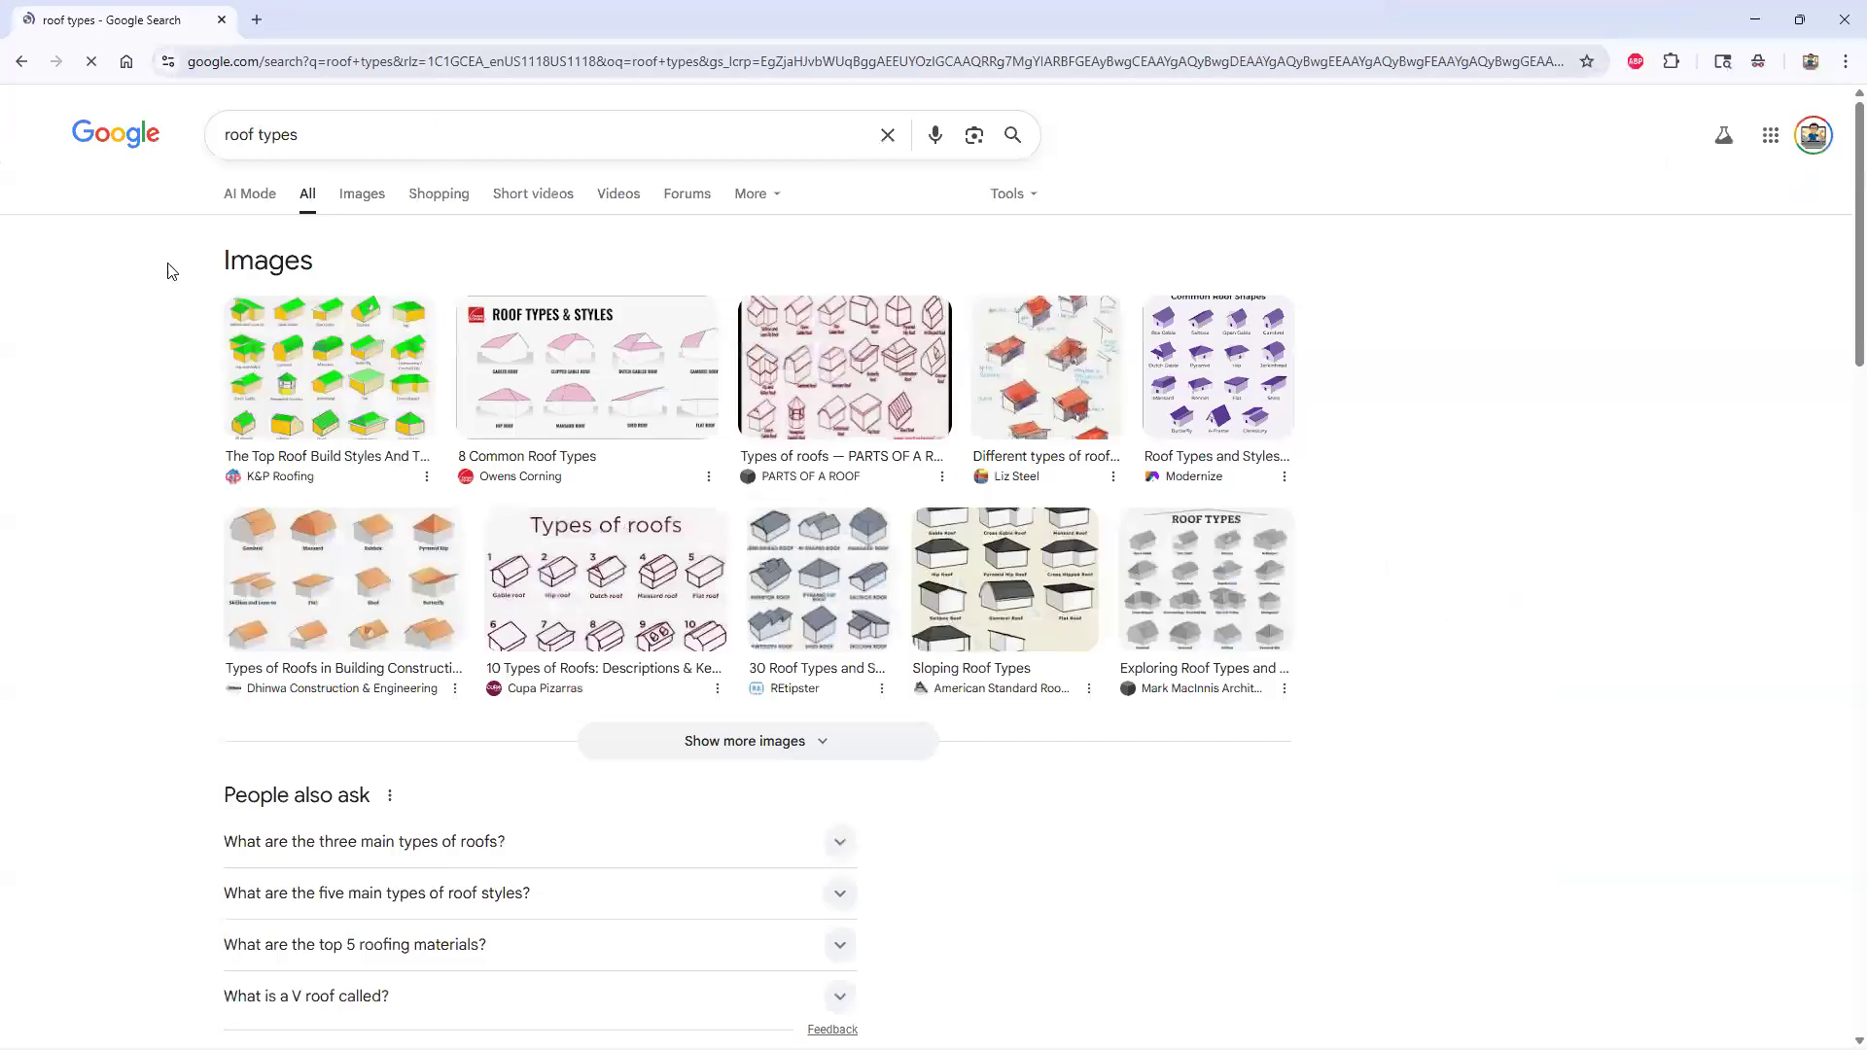
left_click(599, 370)
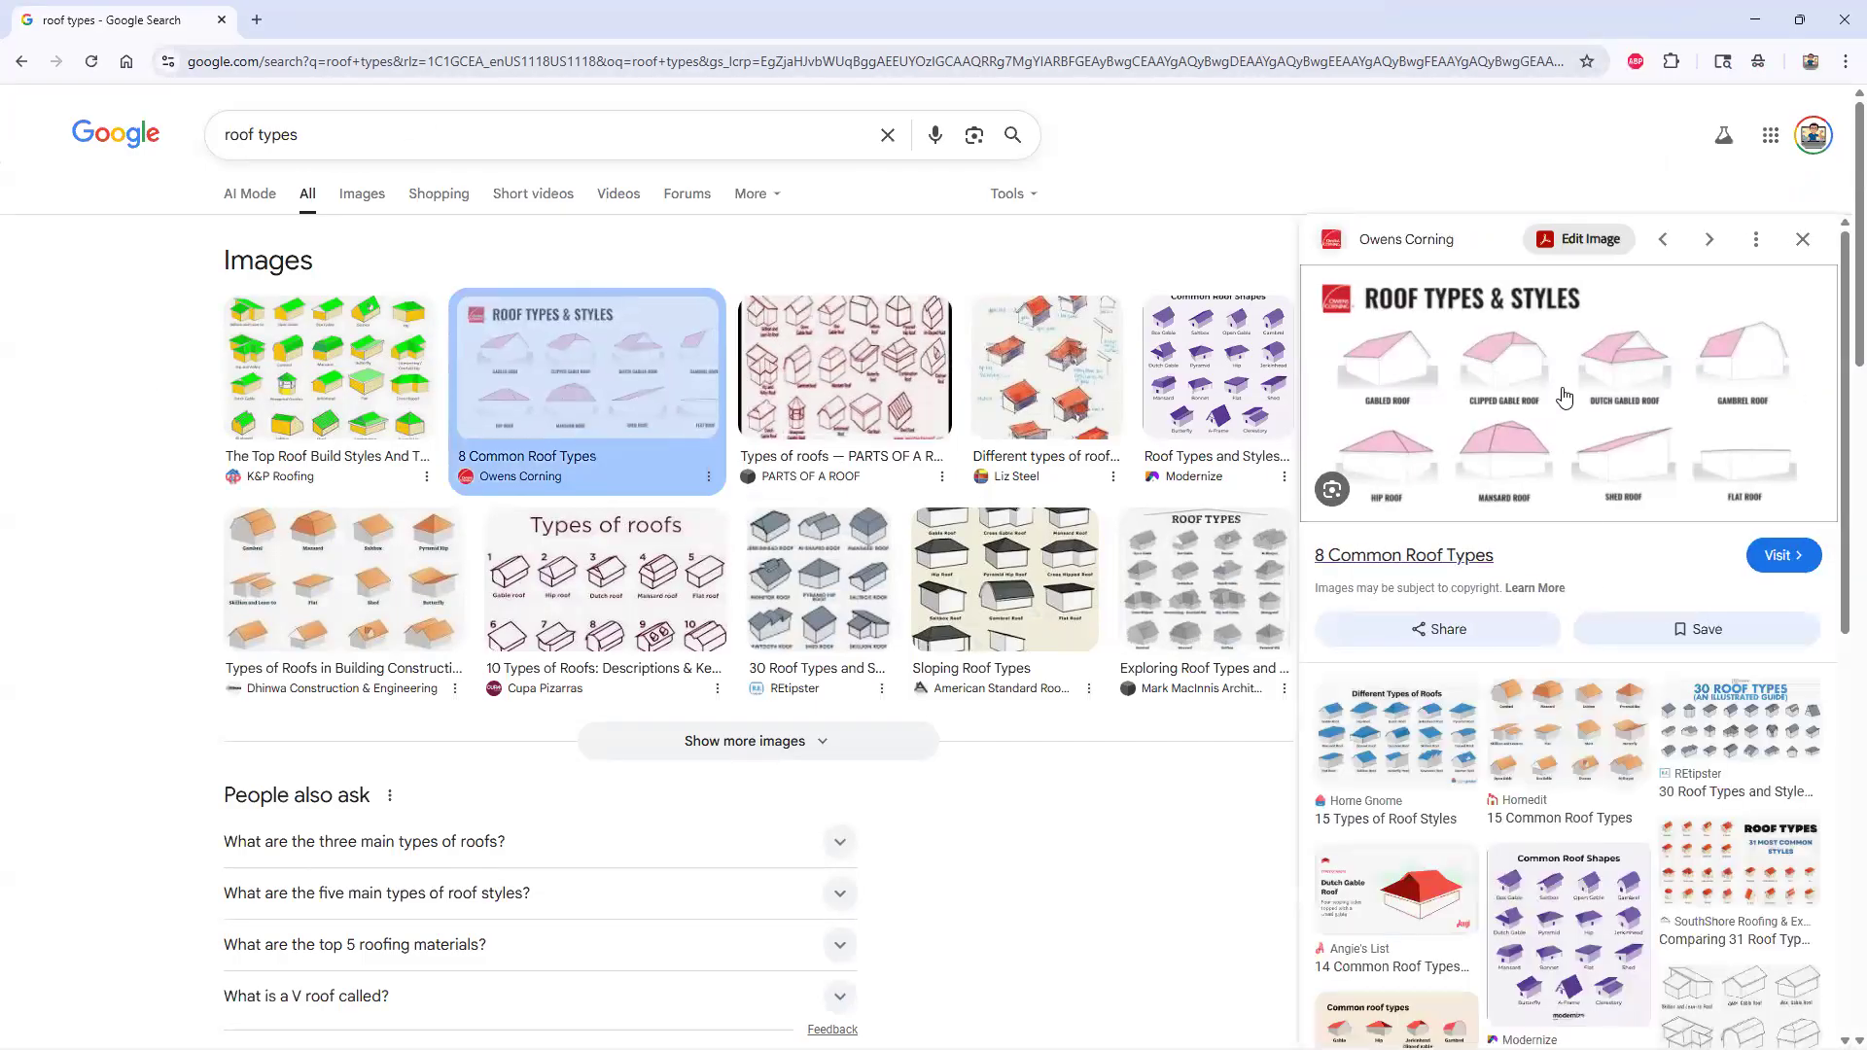
left_click(1564, 397)
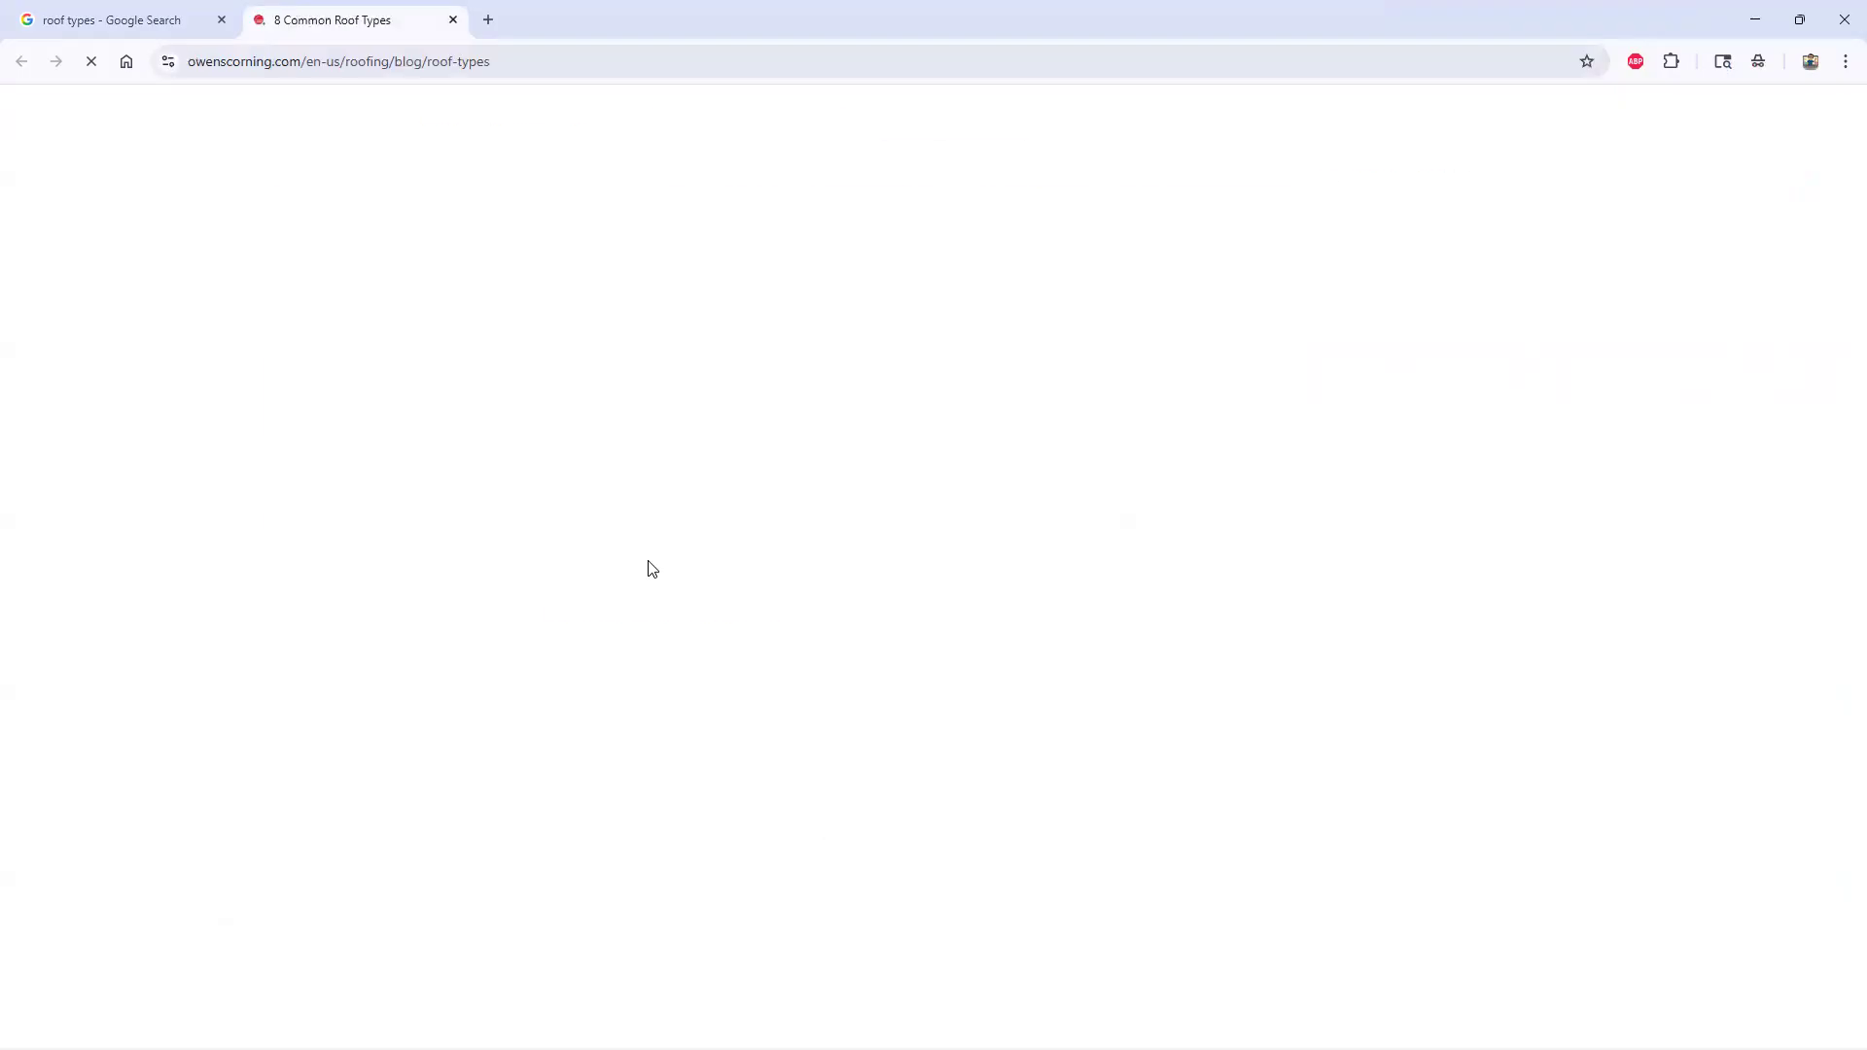
Examine the article's overview of roof styles and its gable, clipped gable and Dutch gable roof diagrams
scroll(473, 747, "down", 2)
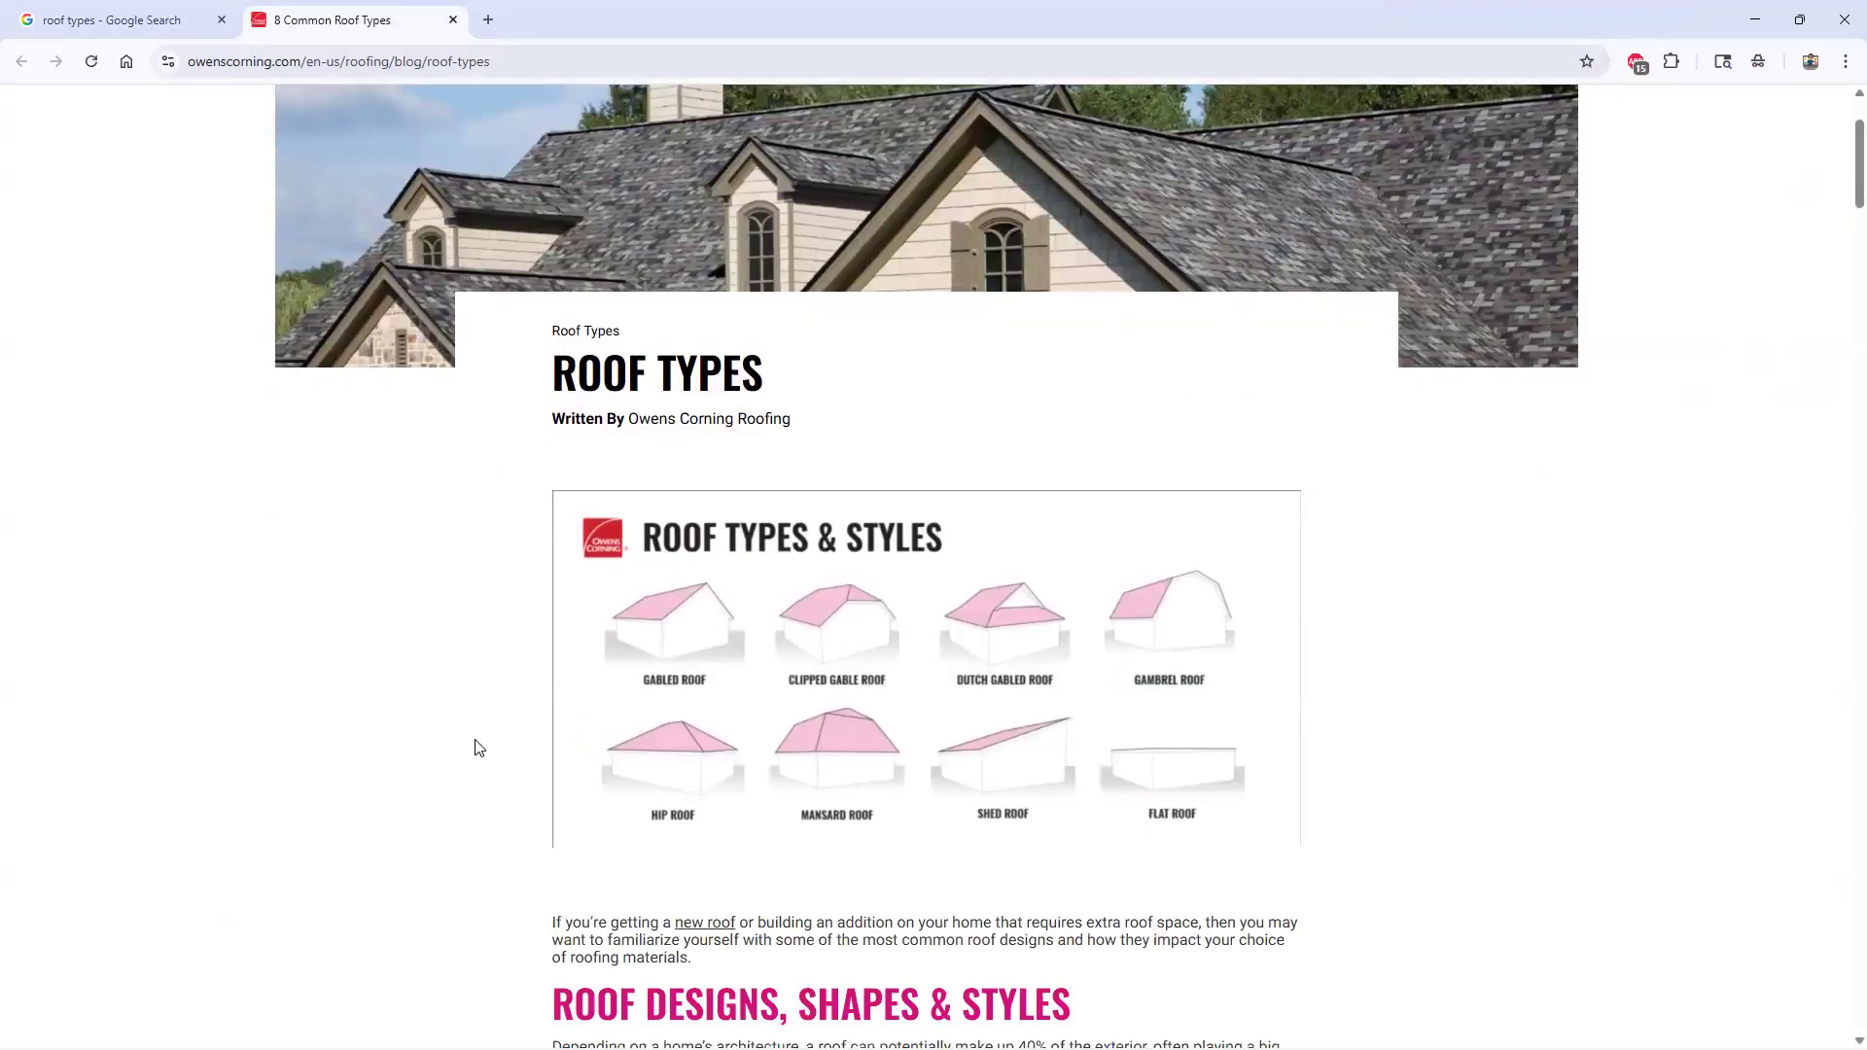
scroll(477, 747, "down", 2)
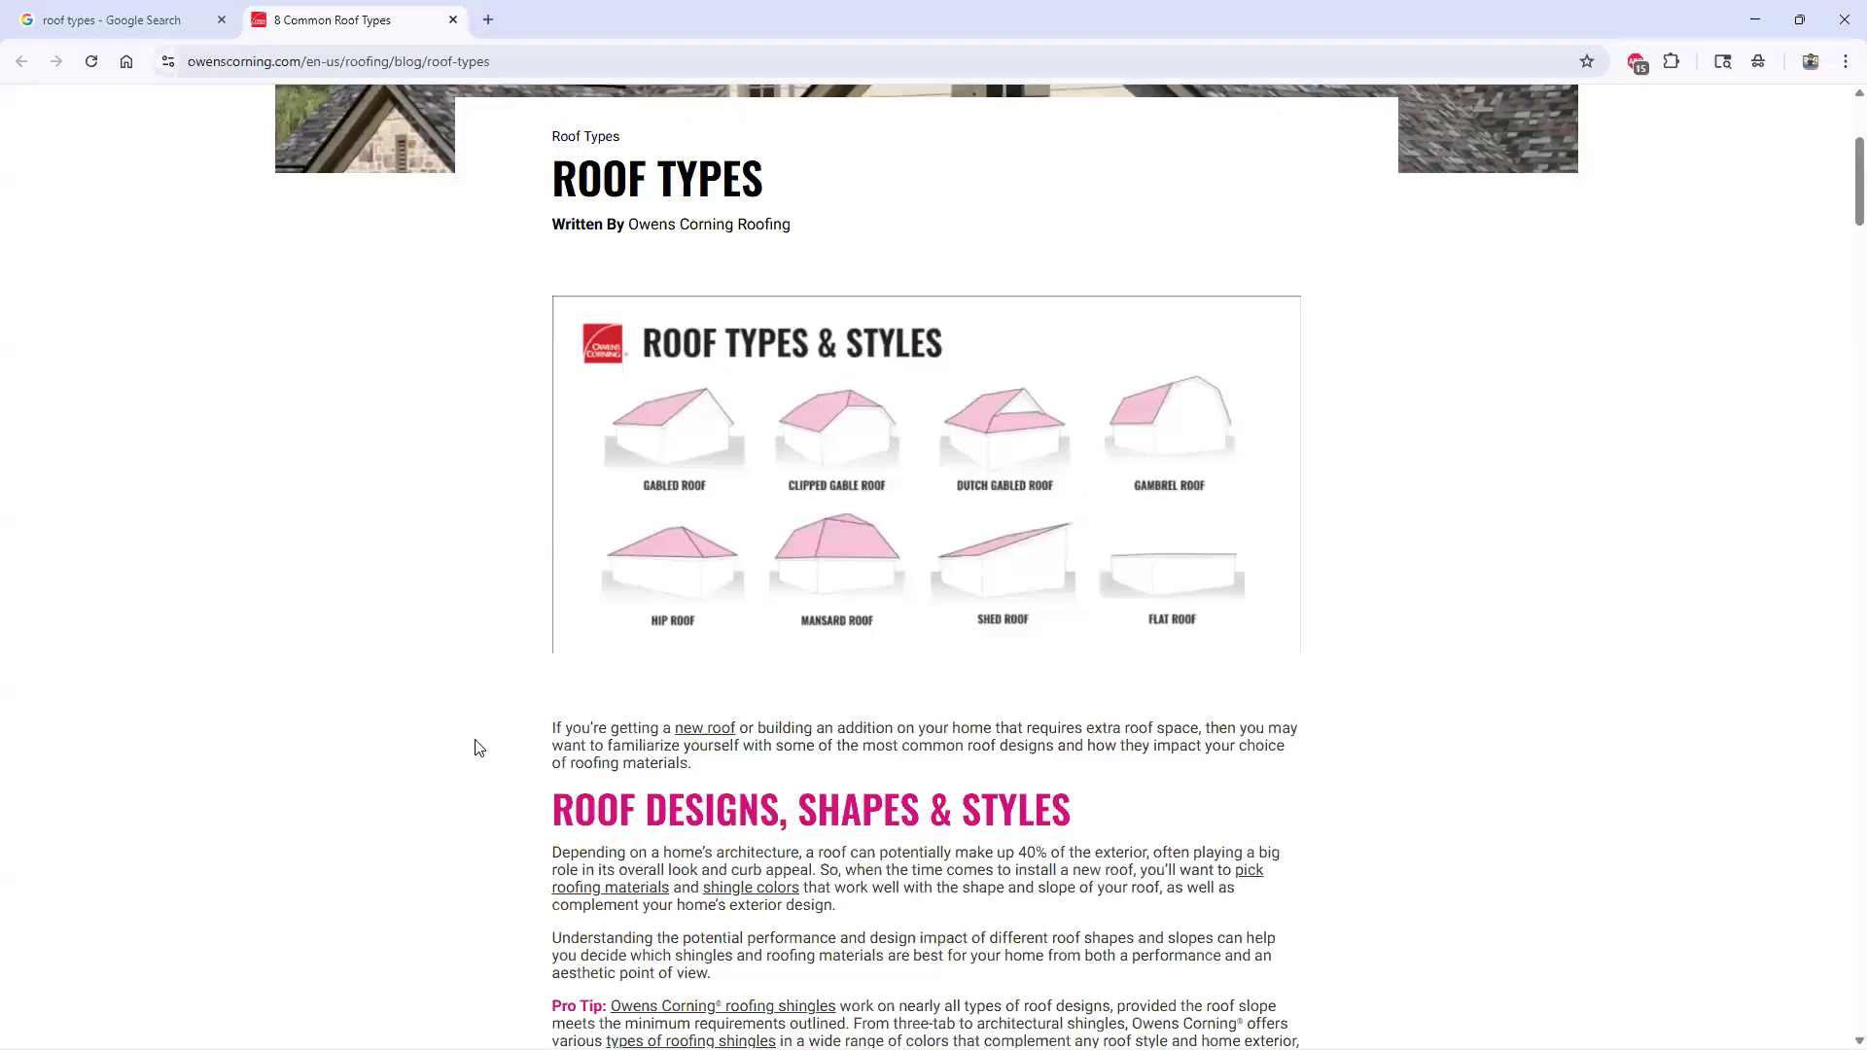
scroll(476, 747, "down", 18)
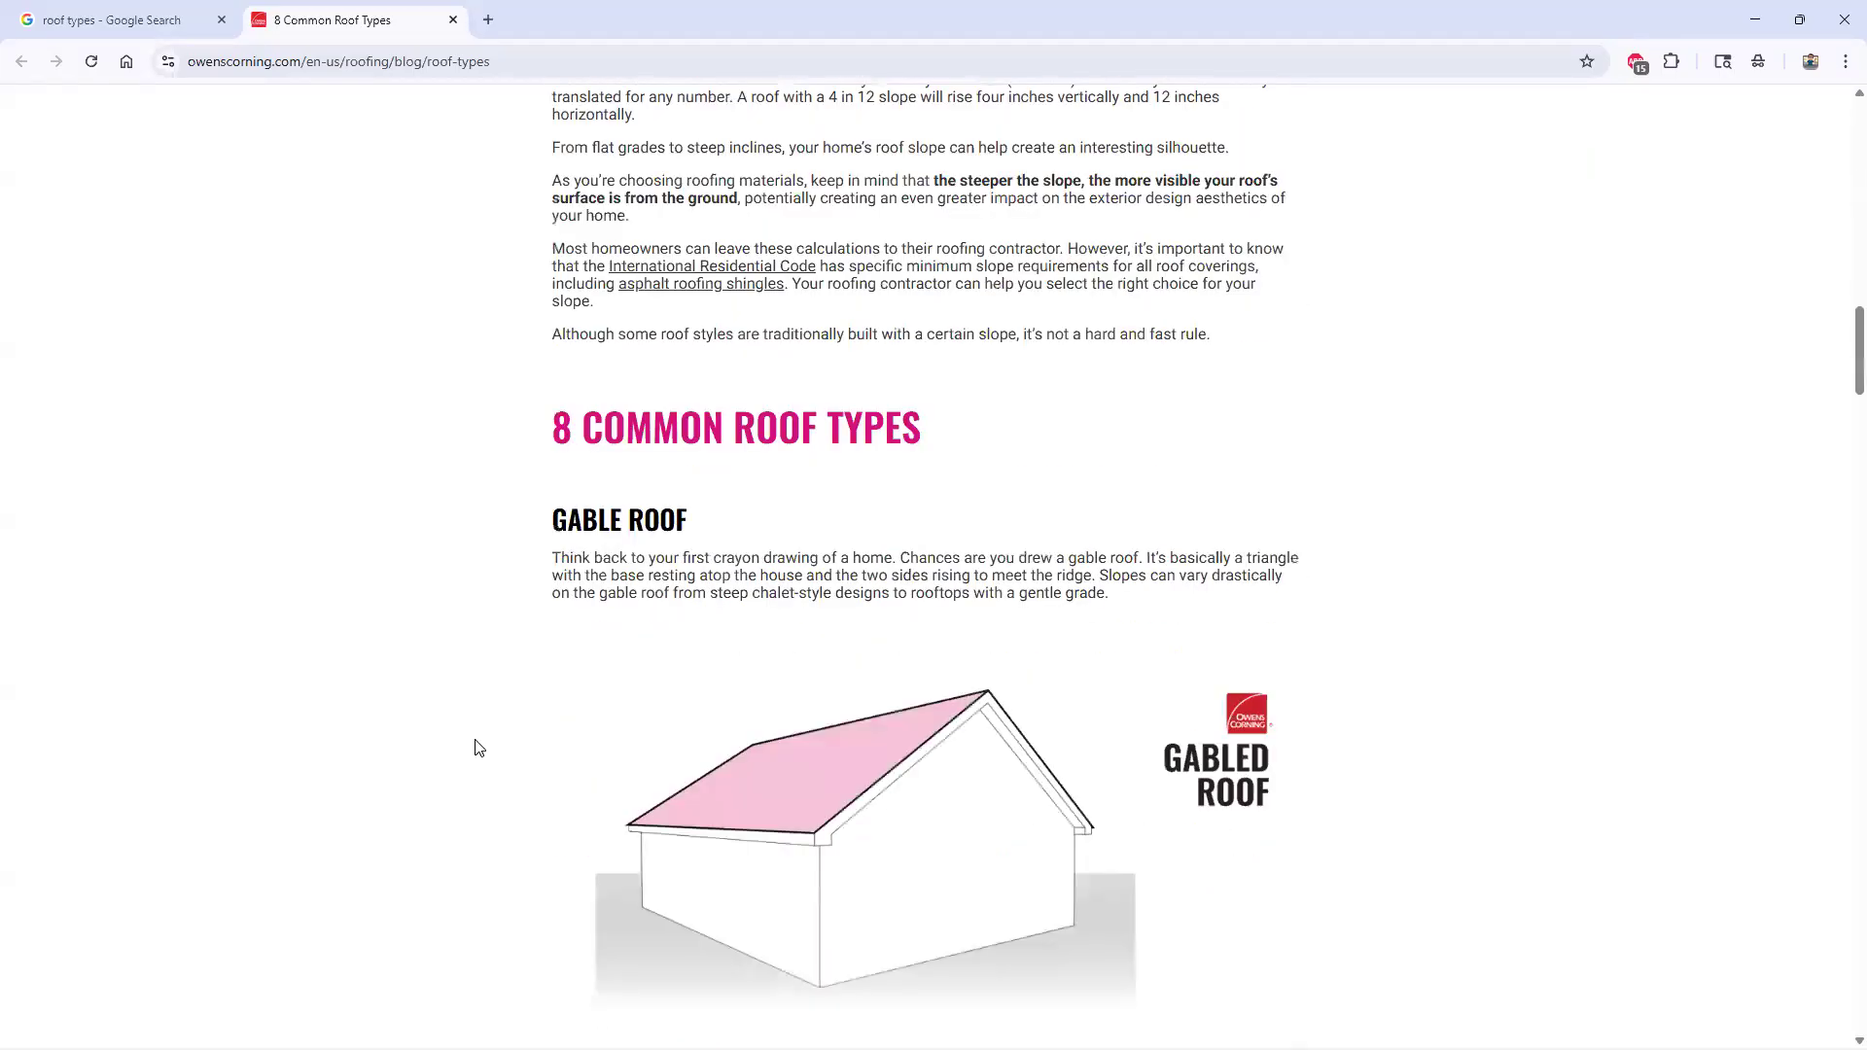
scroll(477, 747, "down", 2)
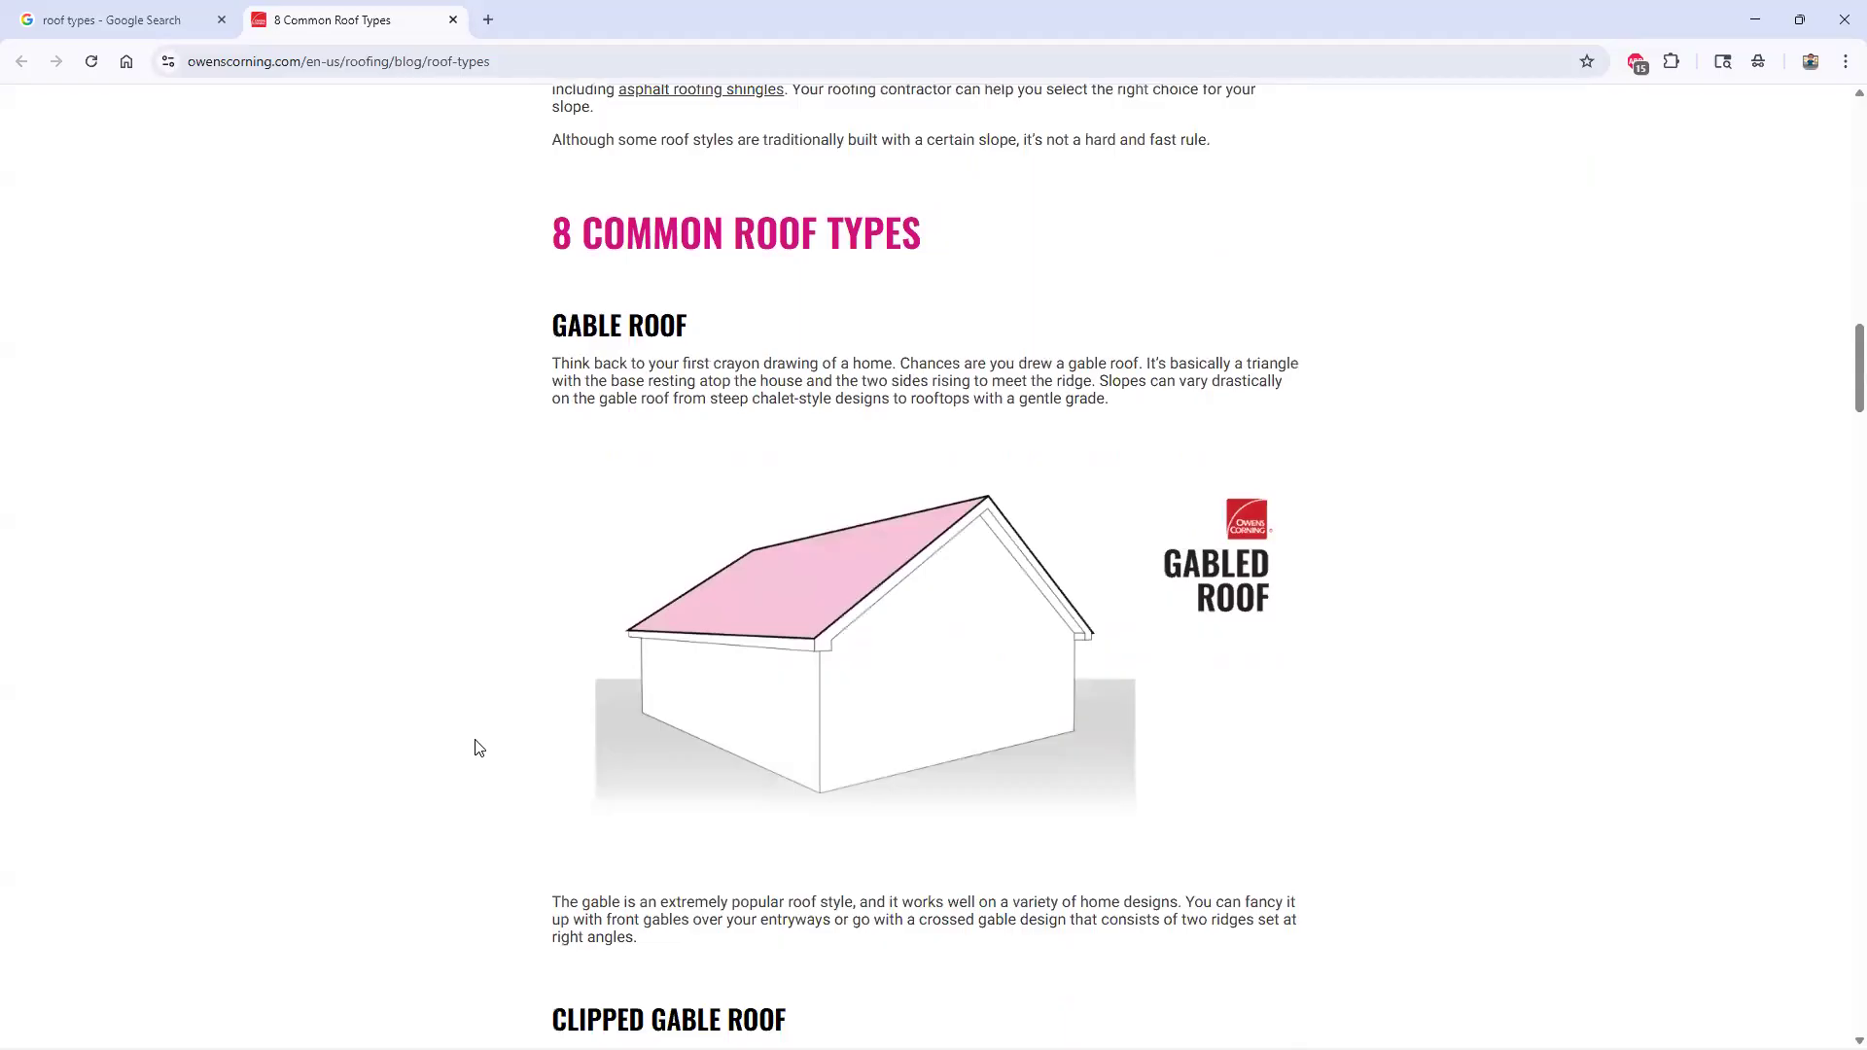
scroll(478, 747, "down", 15)
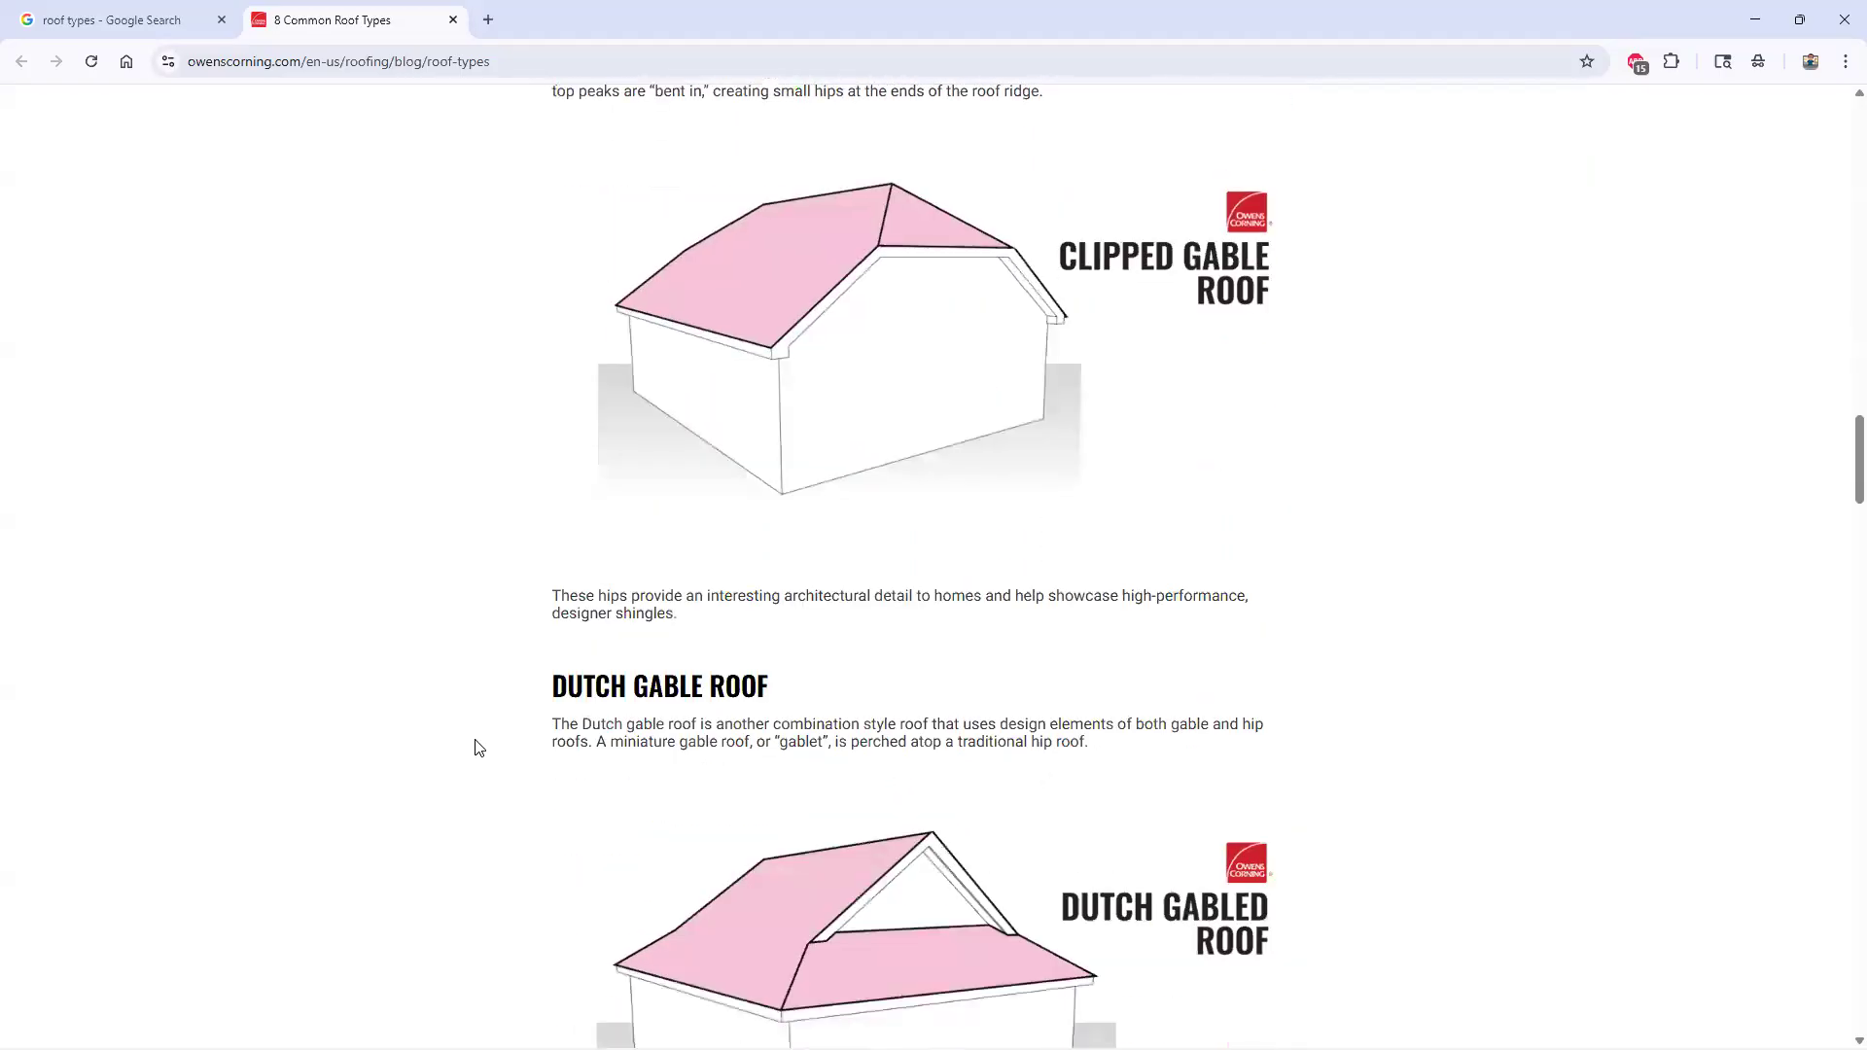
scroll(478, 747, "down", 12)
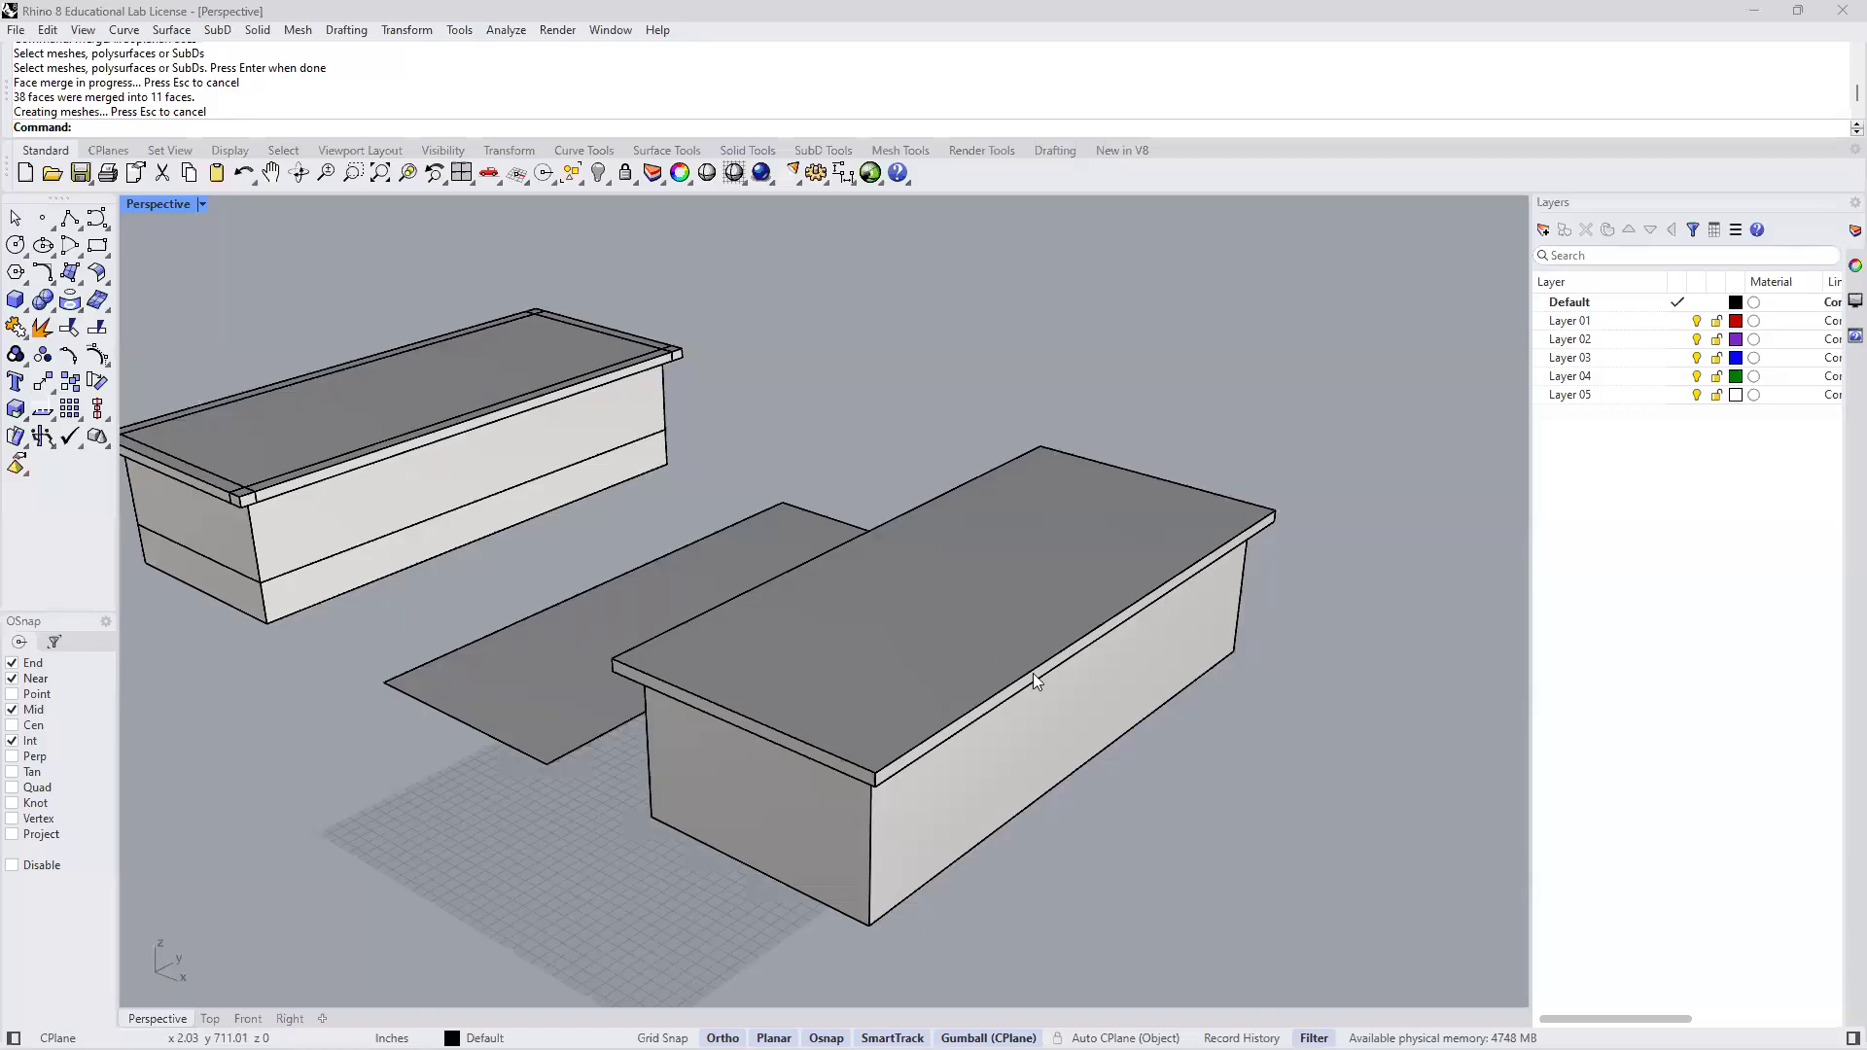
Return to Rhino and use SplitFace to divide the merged mass's top roof face lengthwise between the midpoints of its short edges
right_click_drag(1093, 584, 1027, 500)
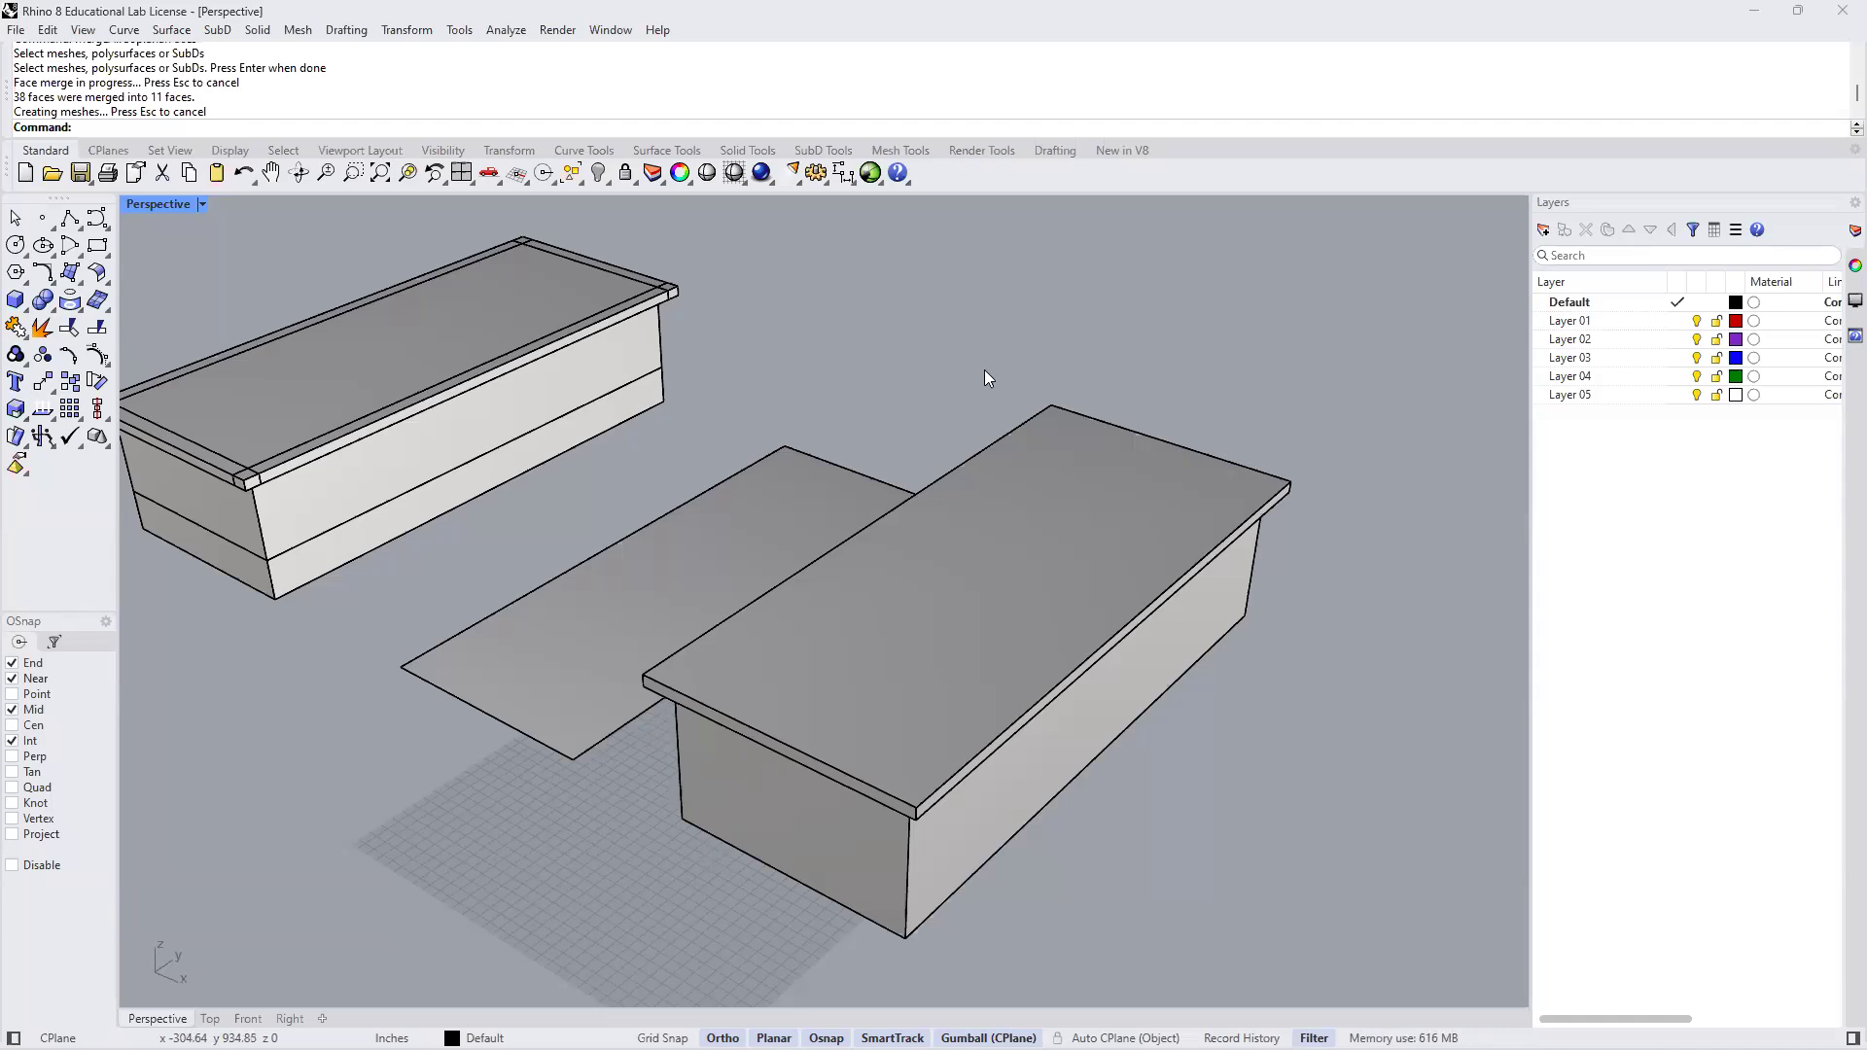
type("Split")
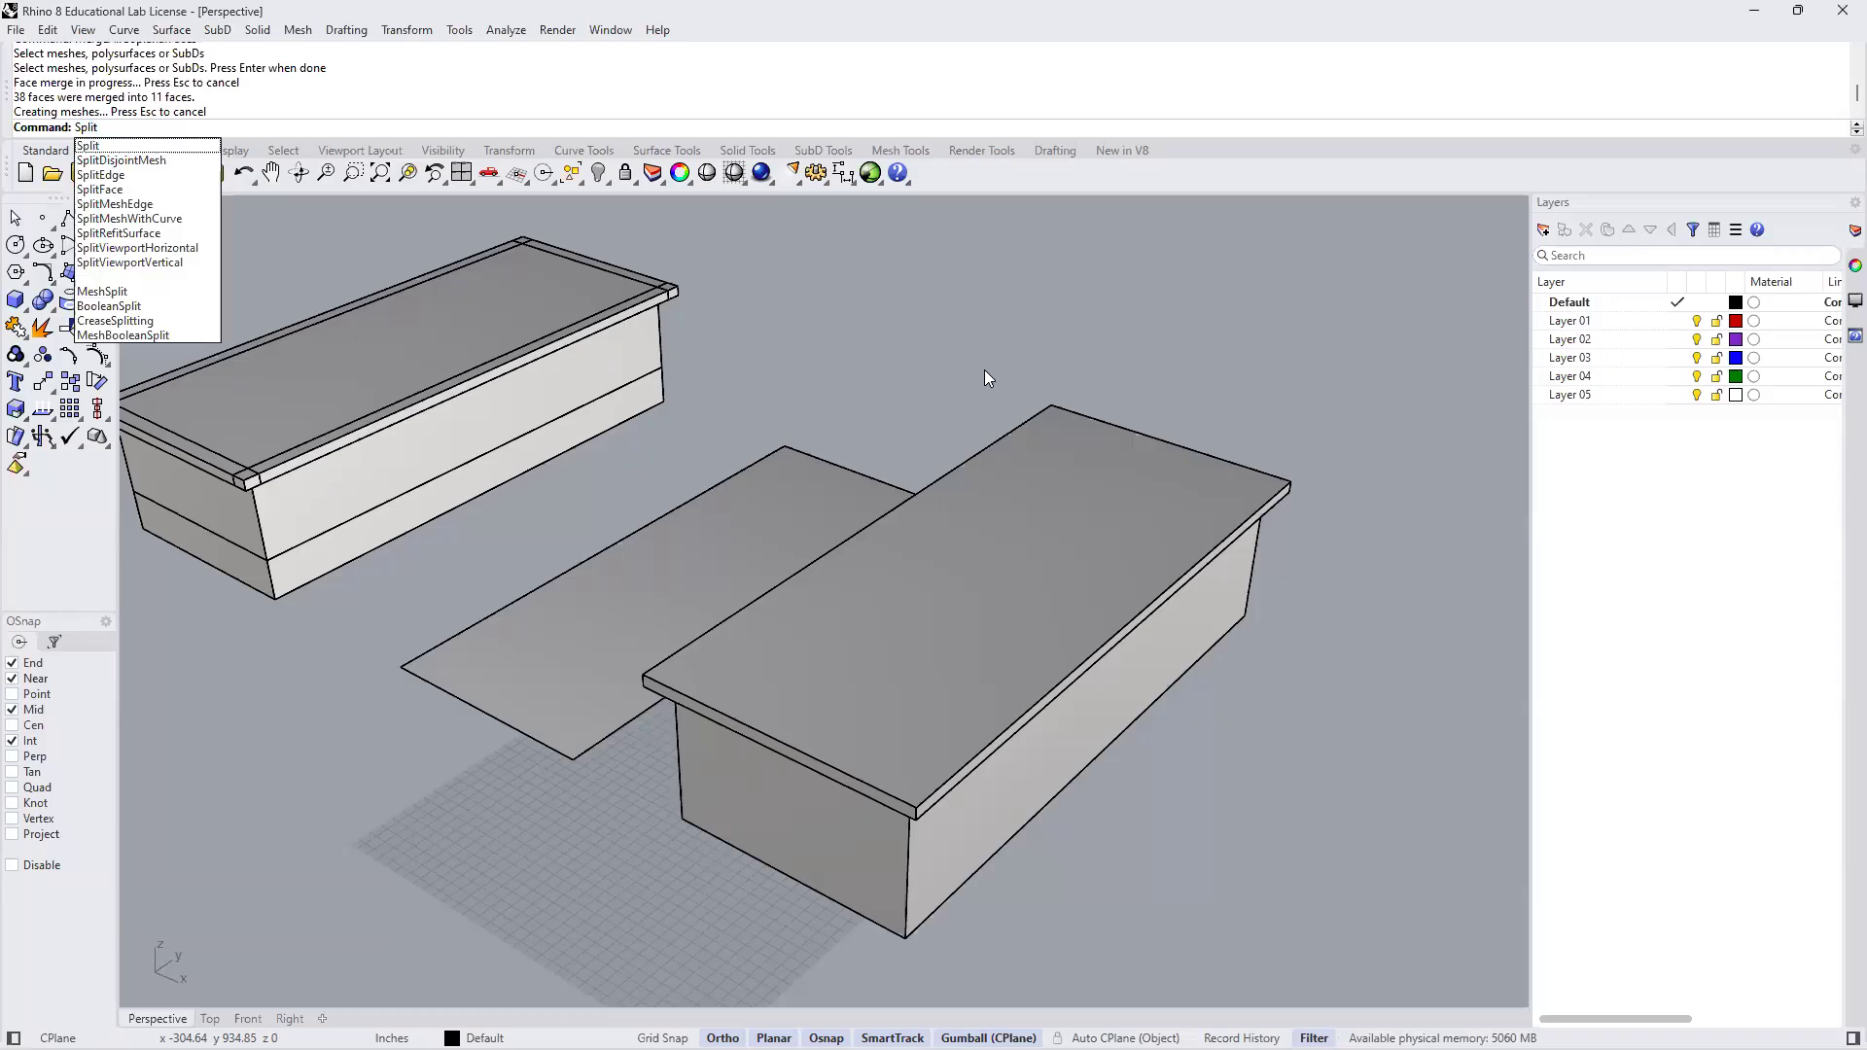
type("Face")
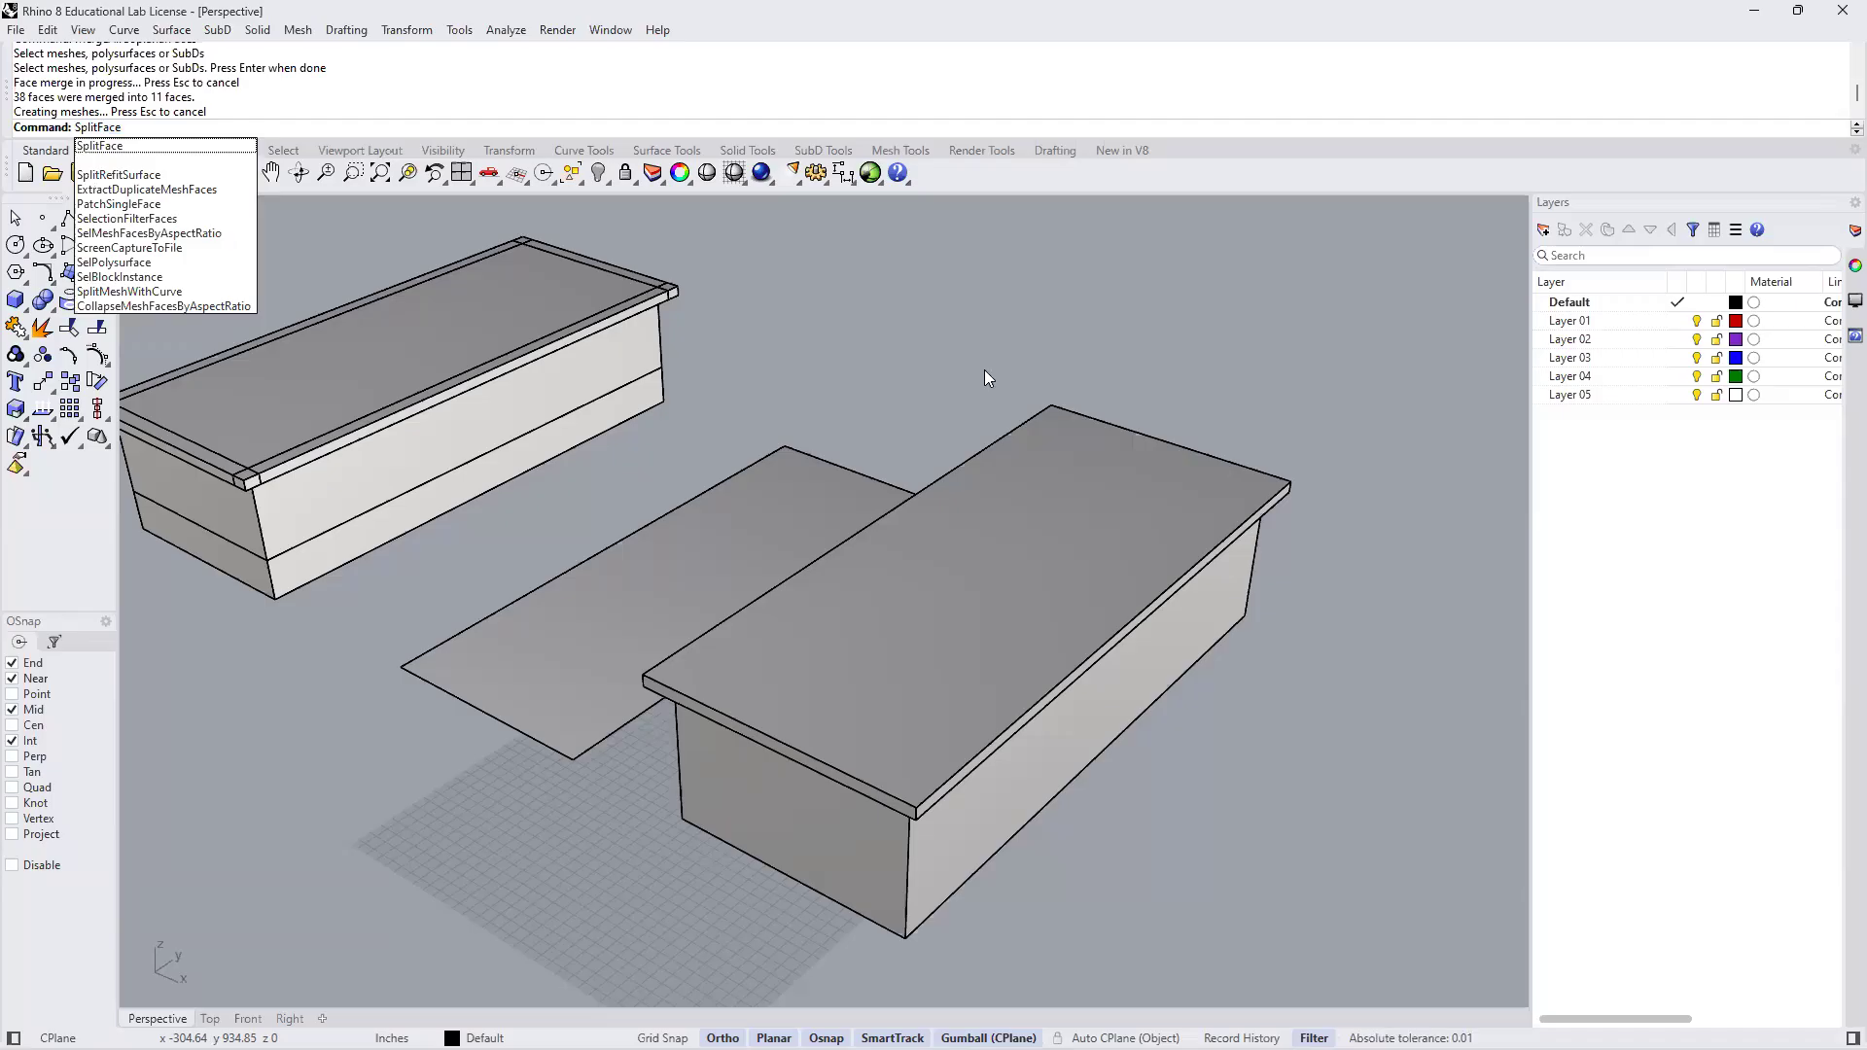
key("Return")
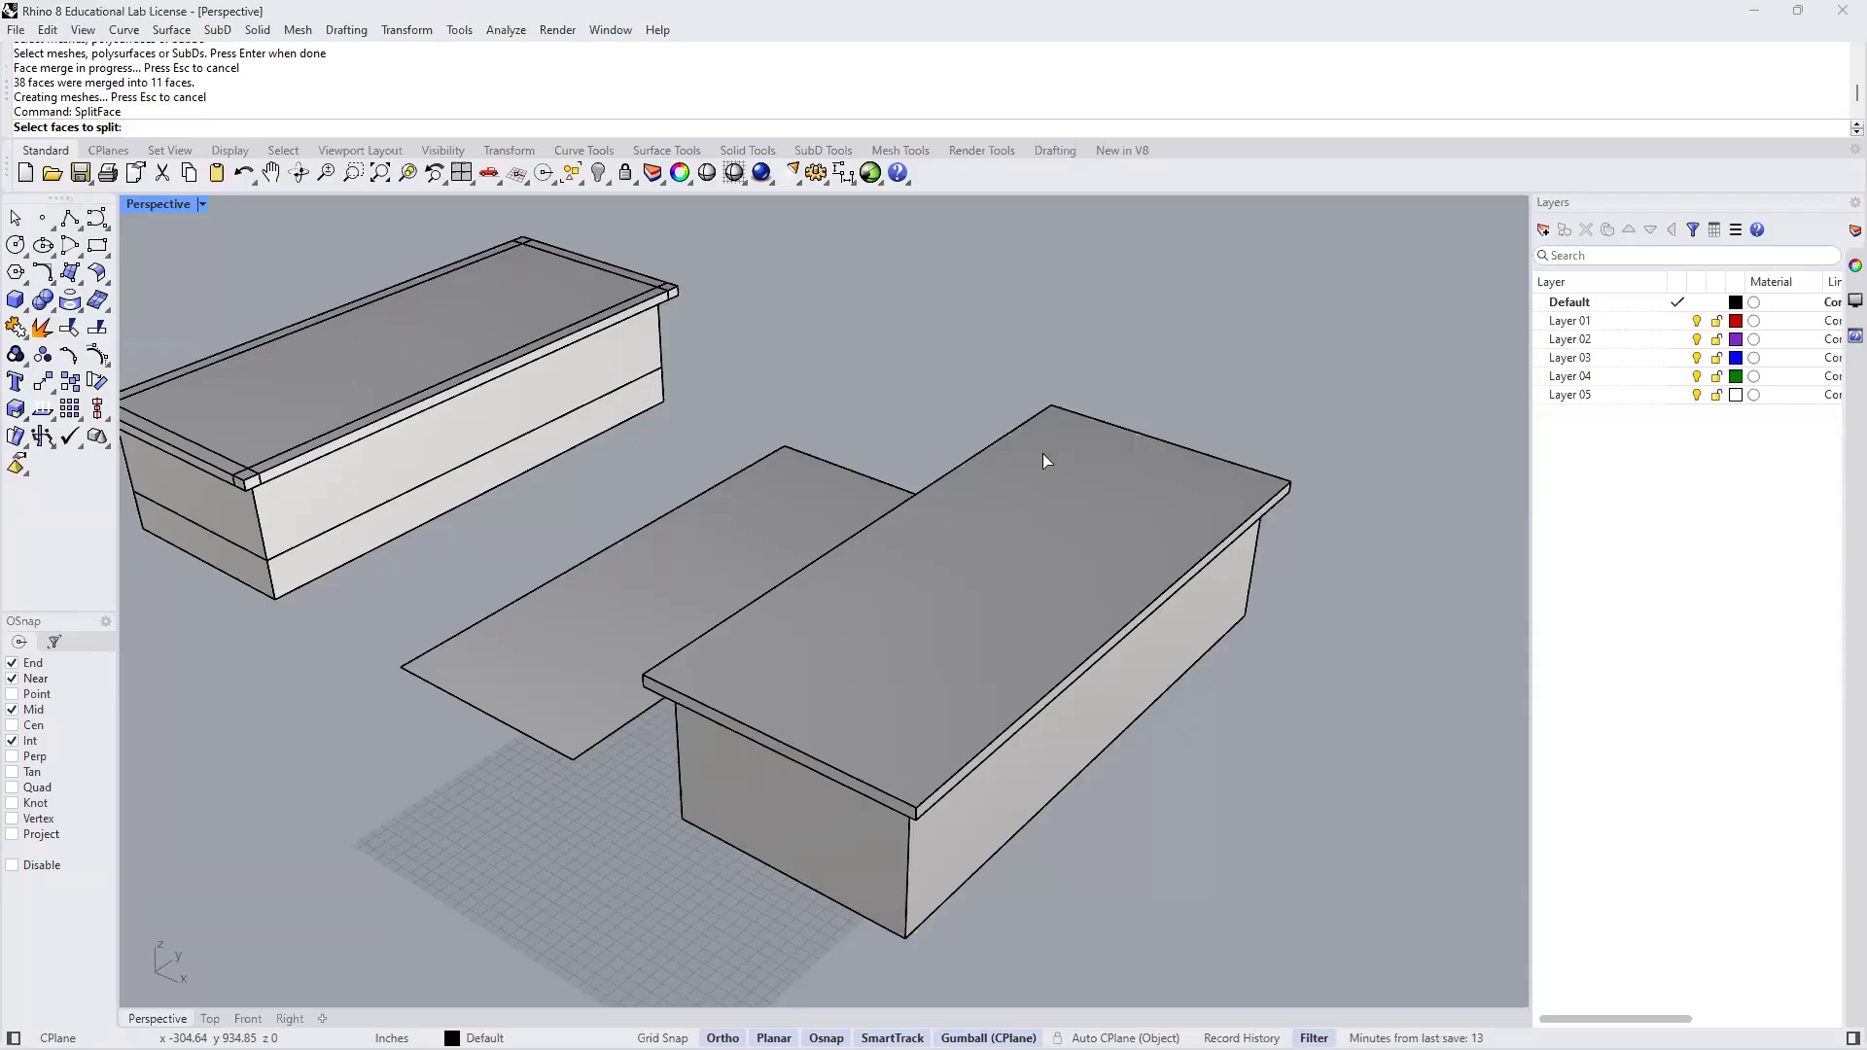
left_click(914, 772)
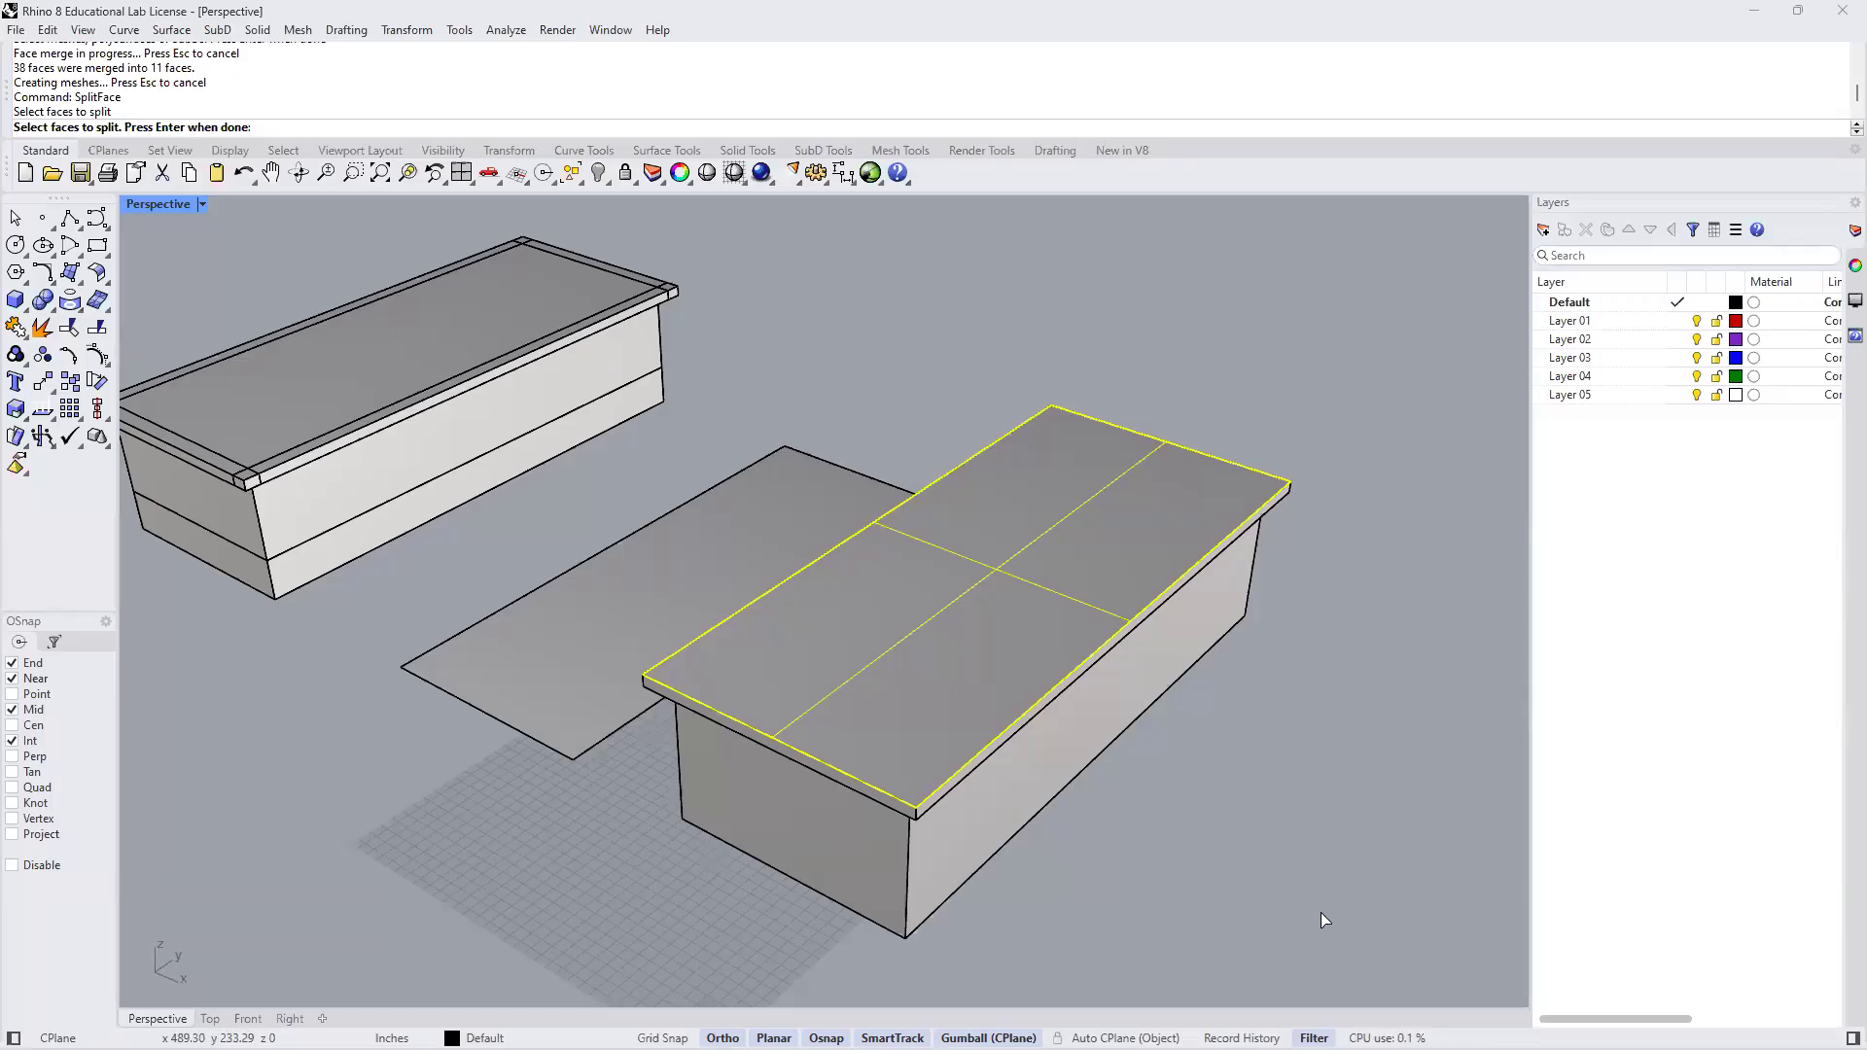
key("Return")
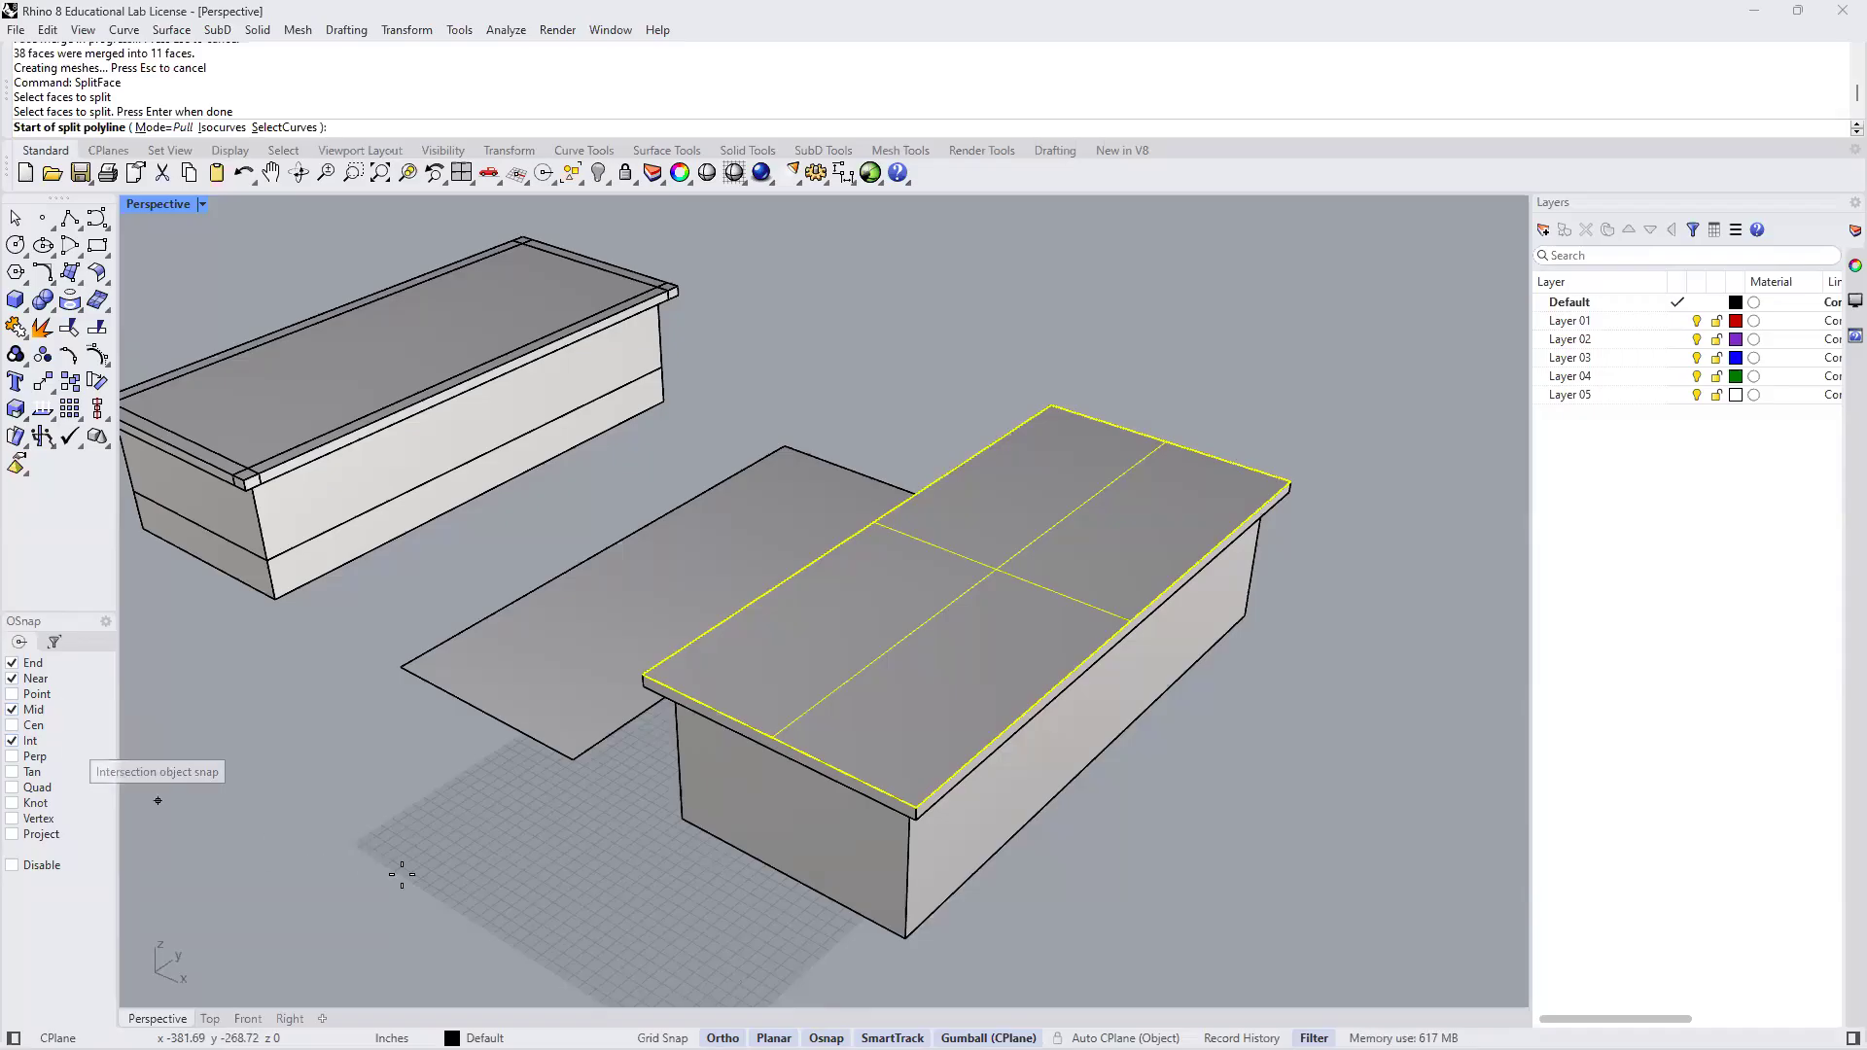
left_click(773, 736)
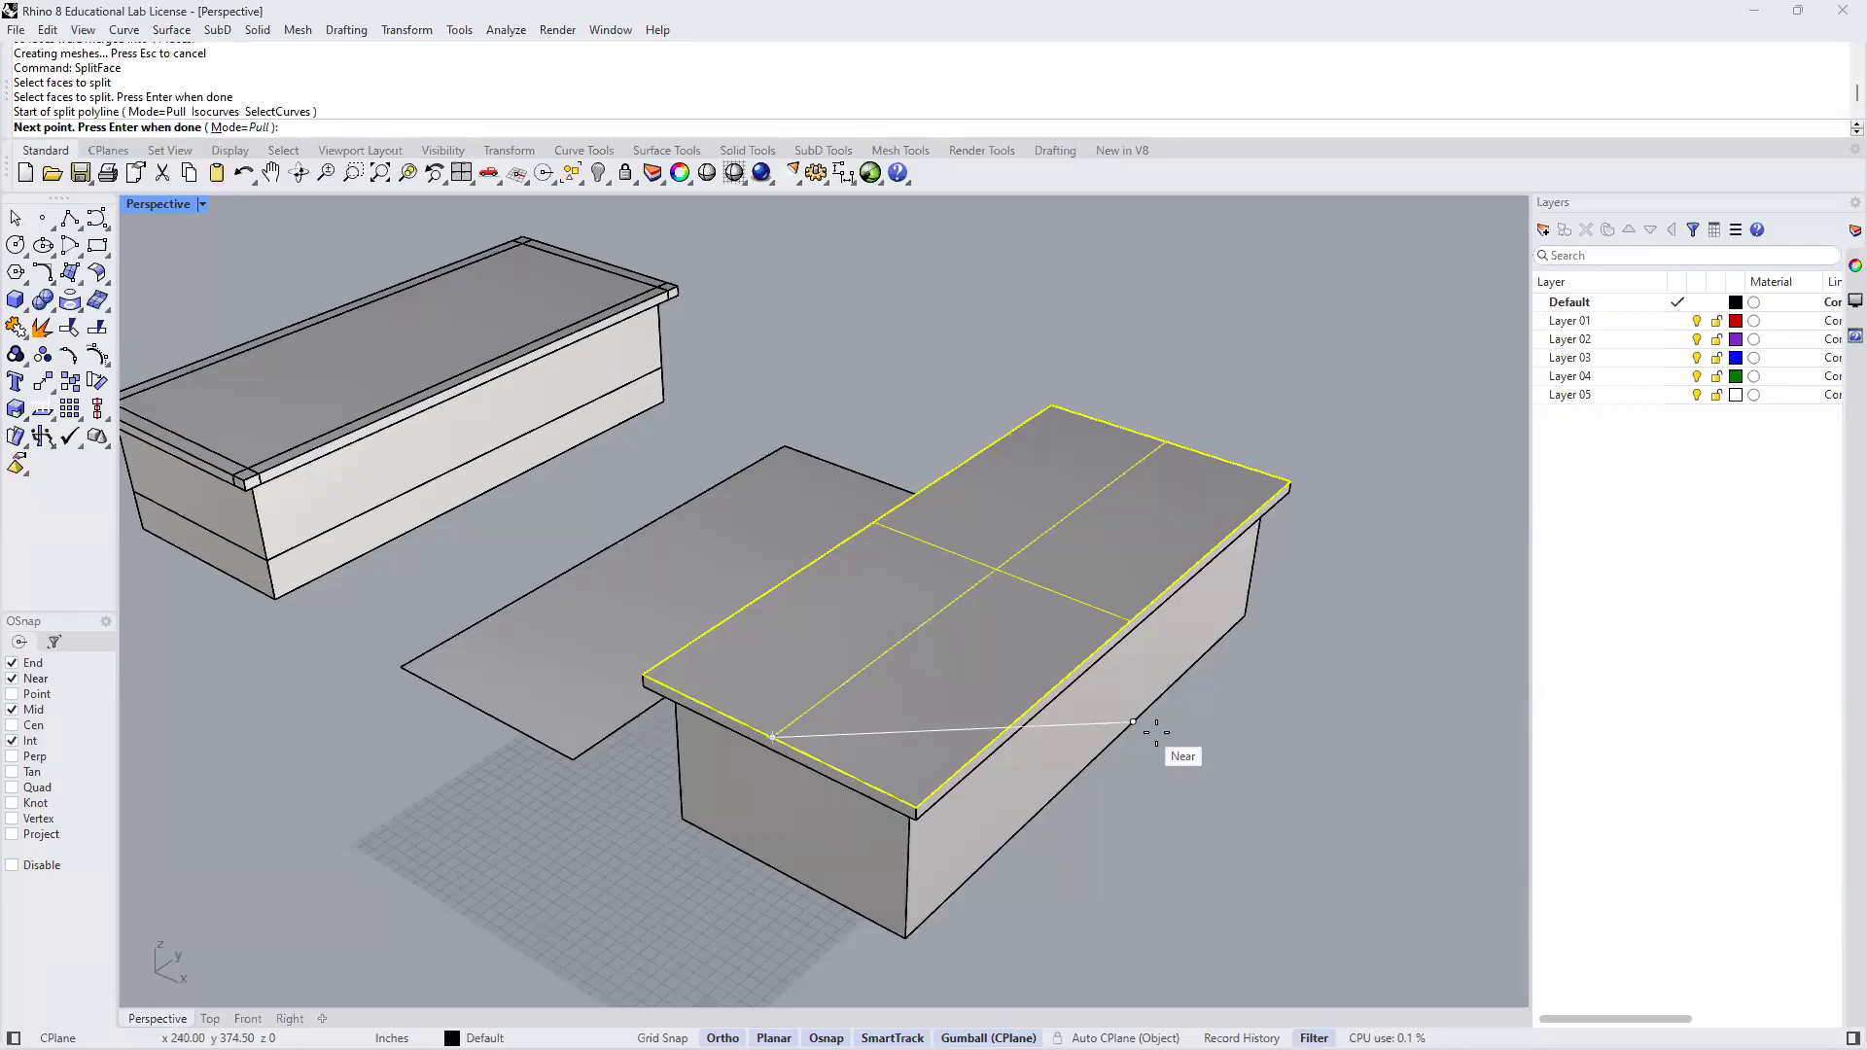
left_click(1166, 440)
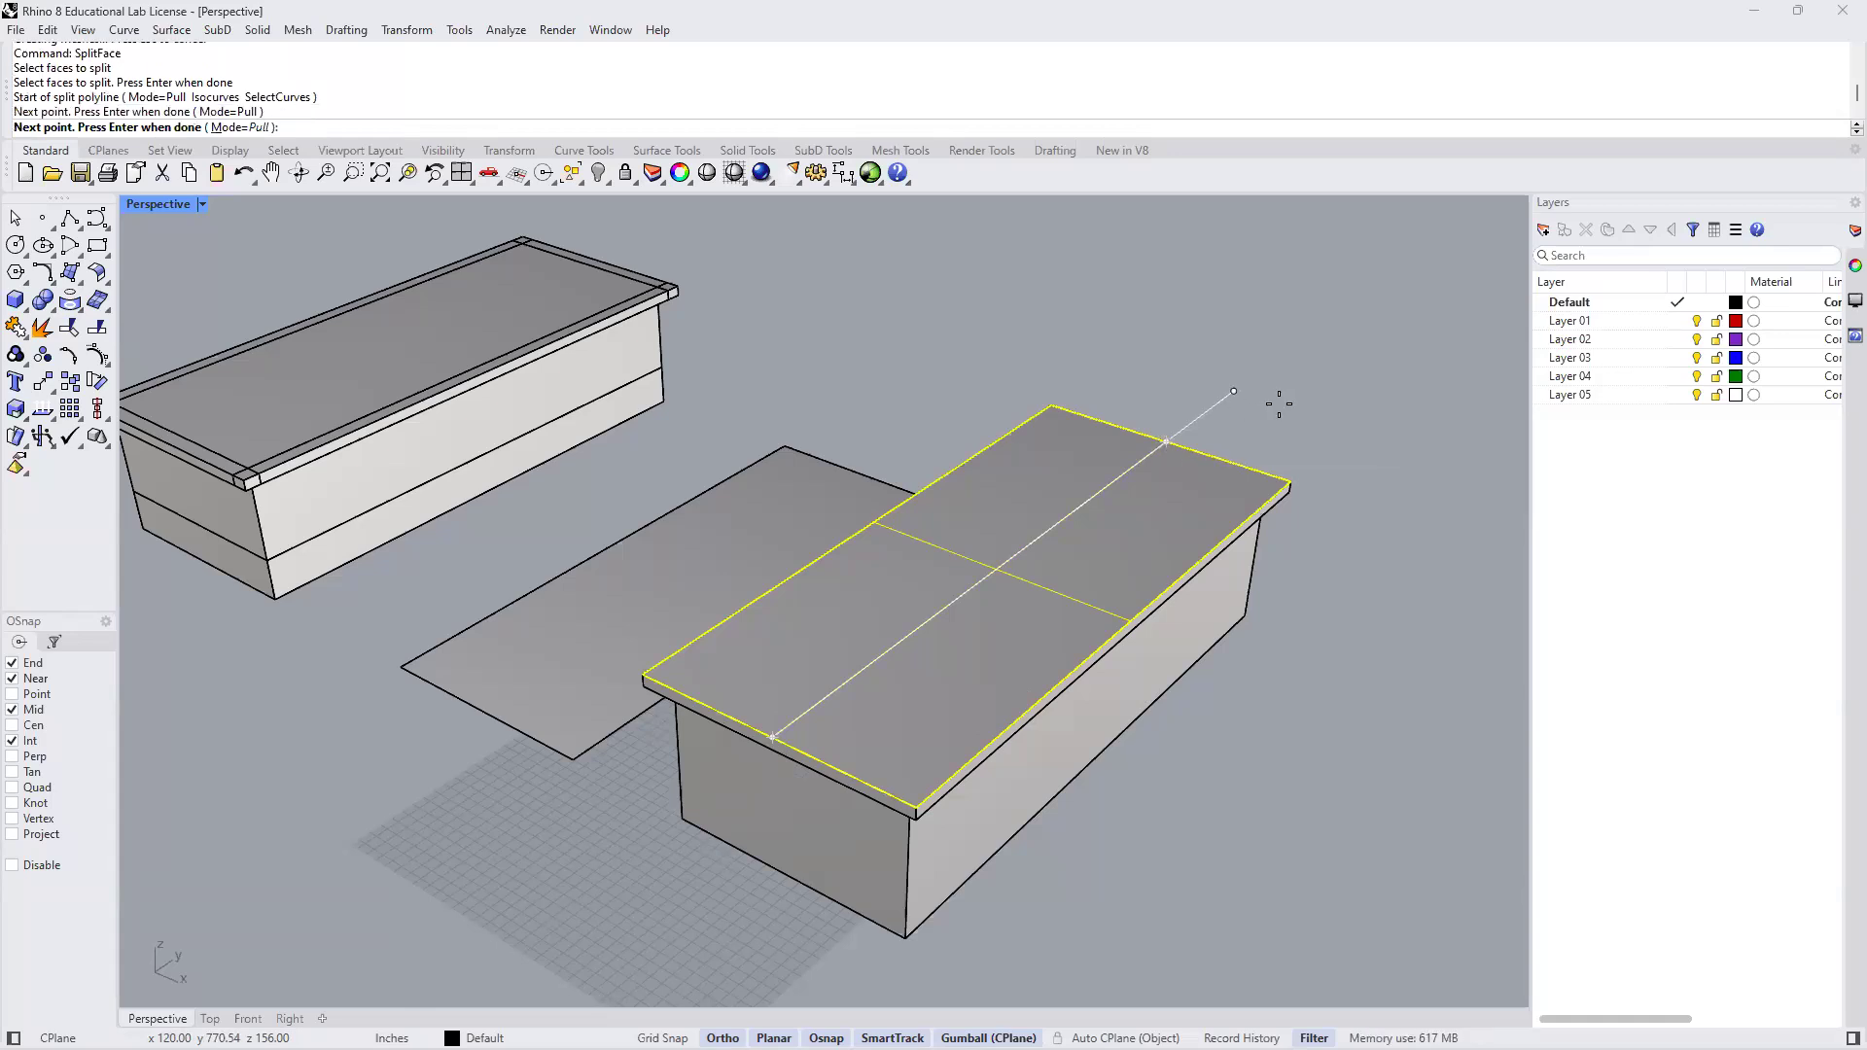
key("Return")
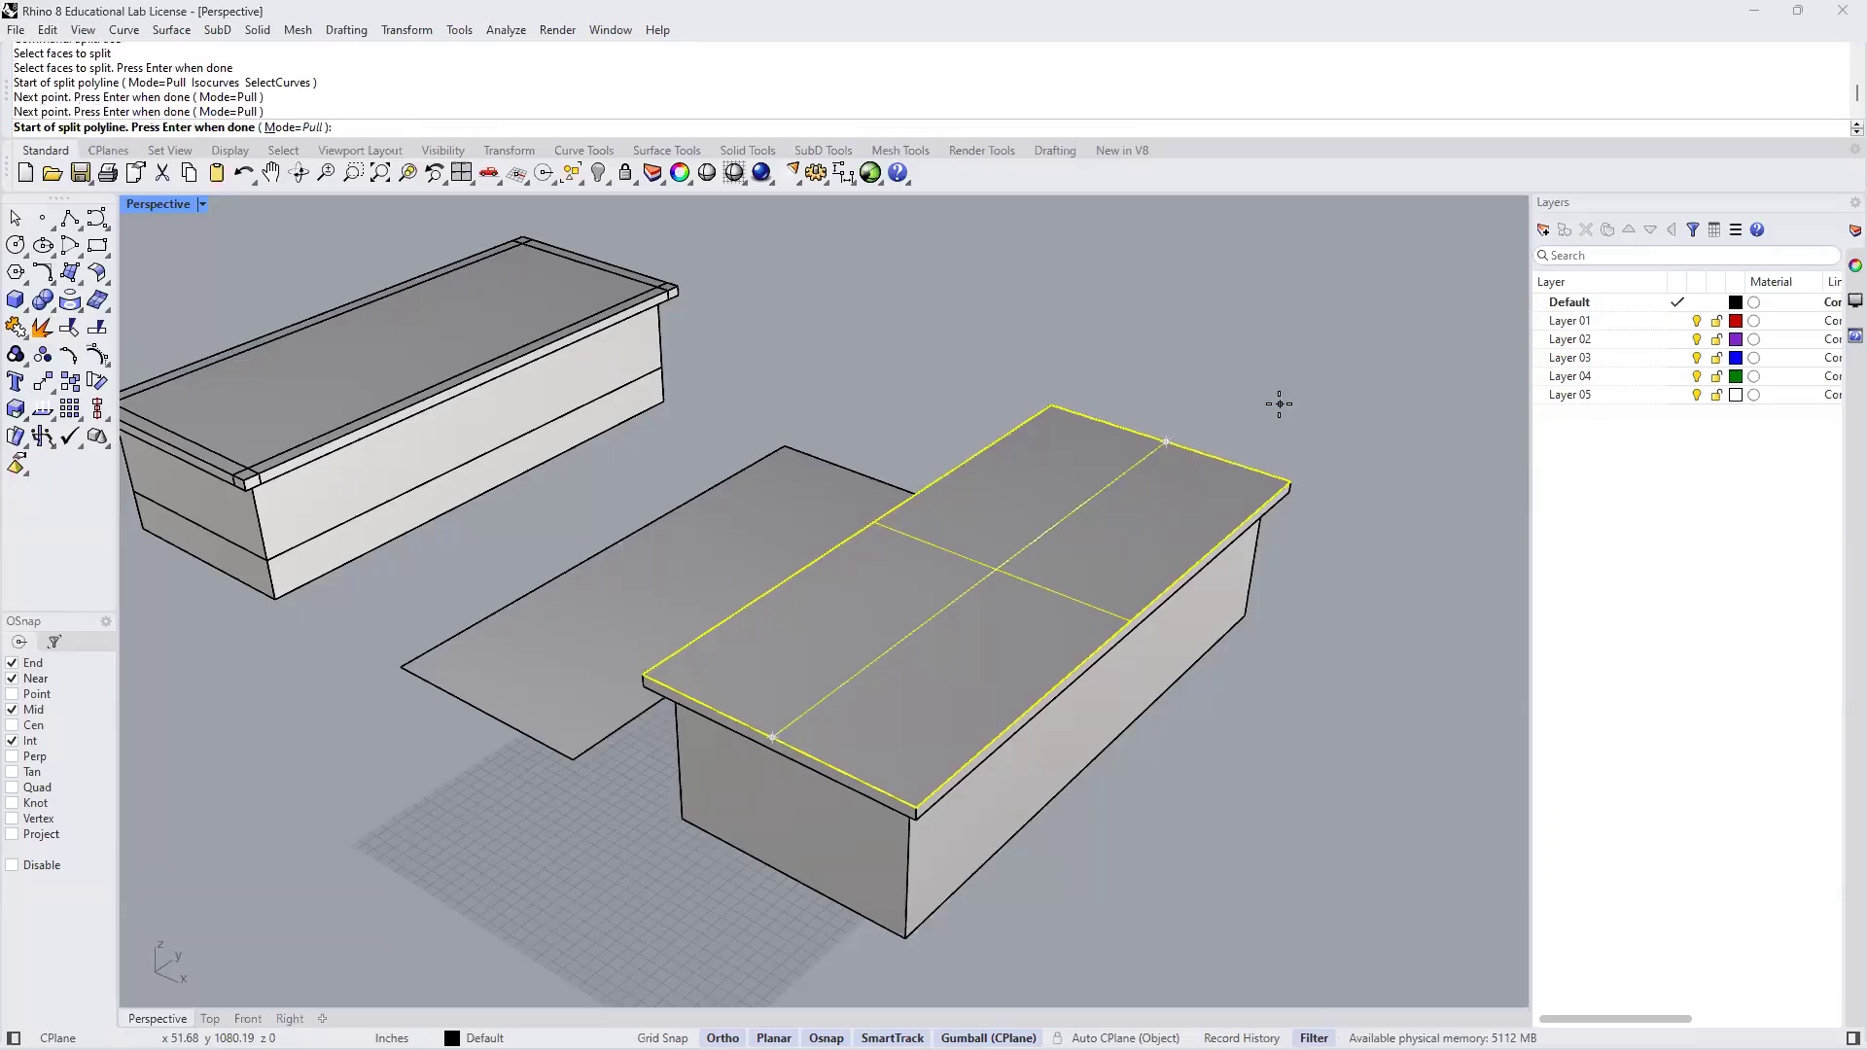
key("Return")
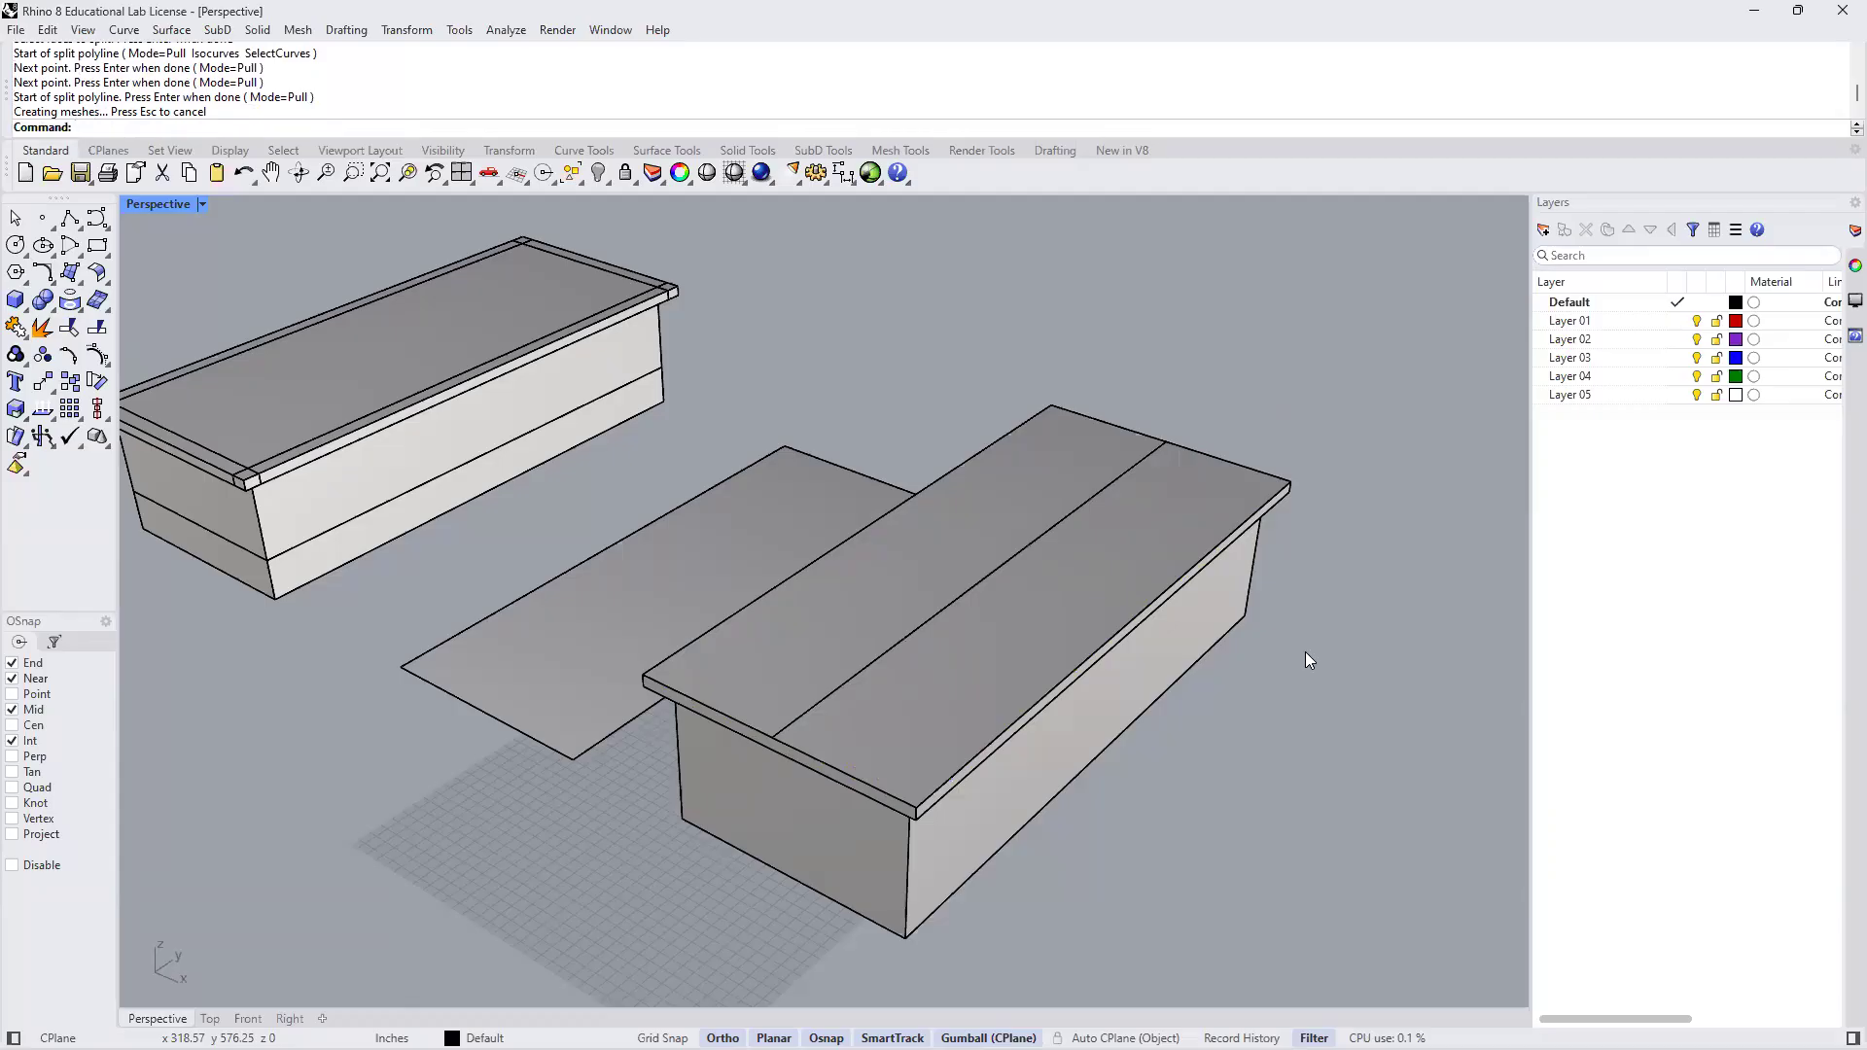
Raise the centre split edge of the nearest building's roof vertically by 4 feet to form a gable ridge
left_click(1087, 588, "ctrl+shift")
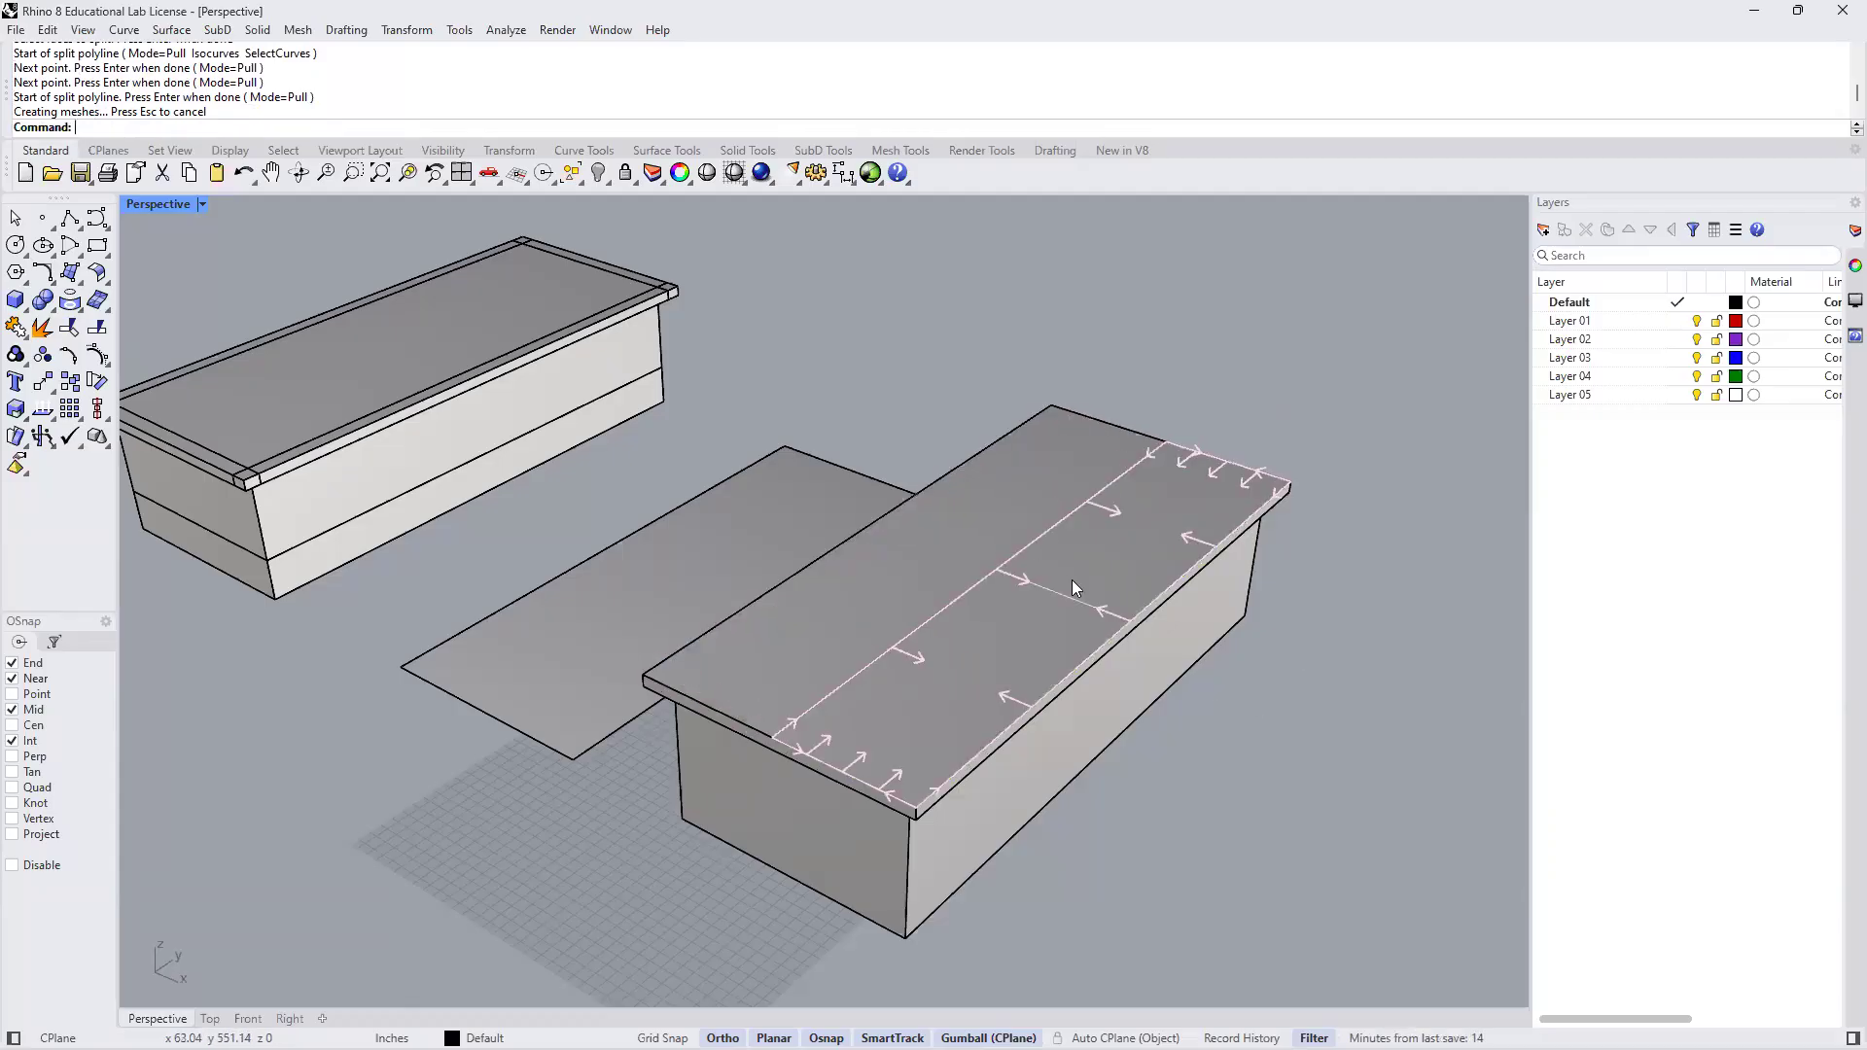
left_click(1257, 716)
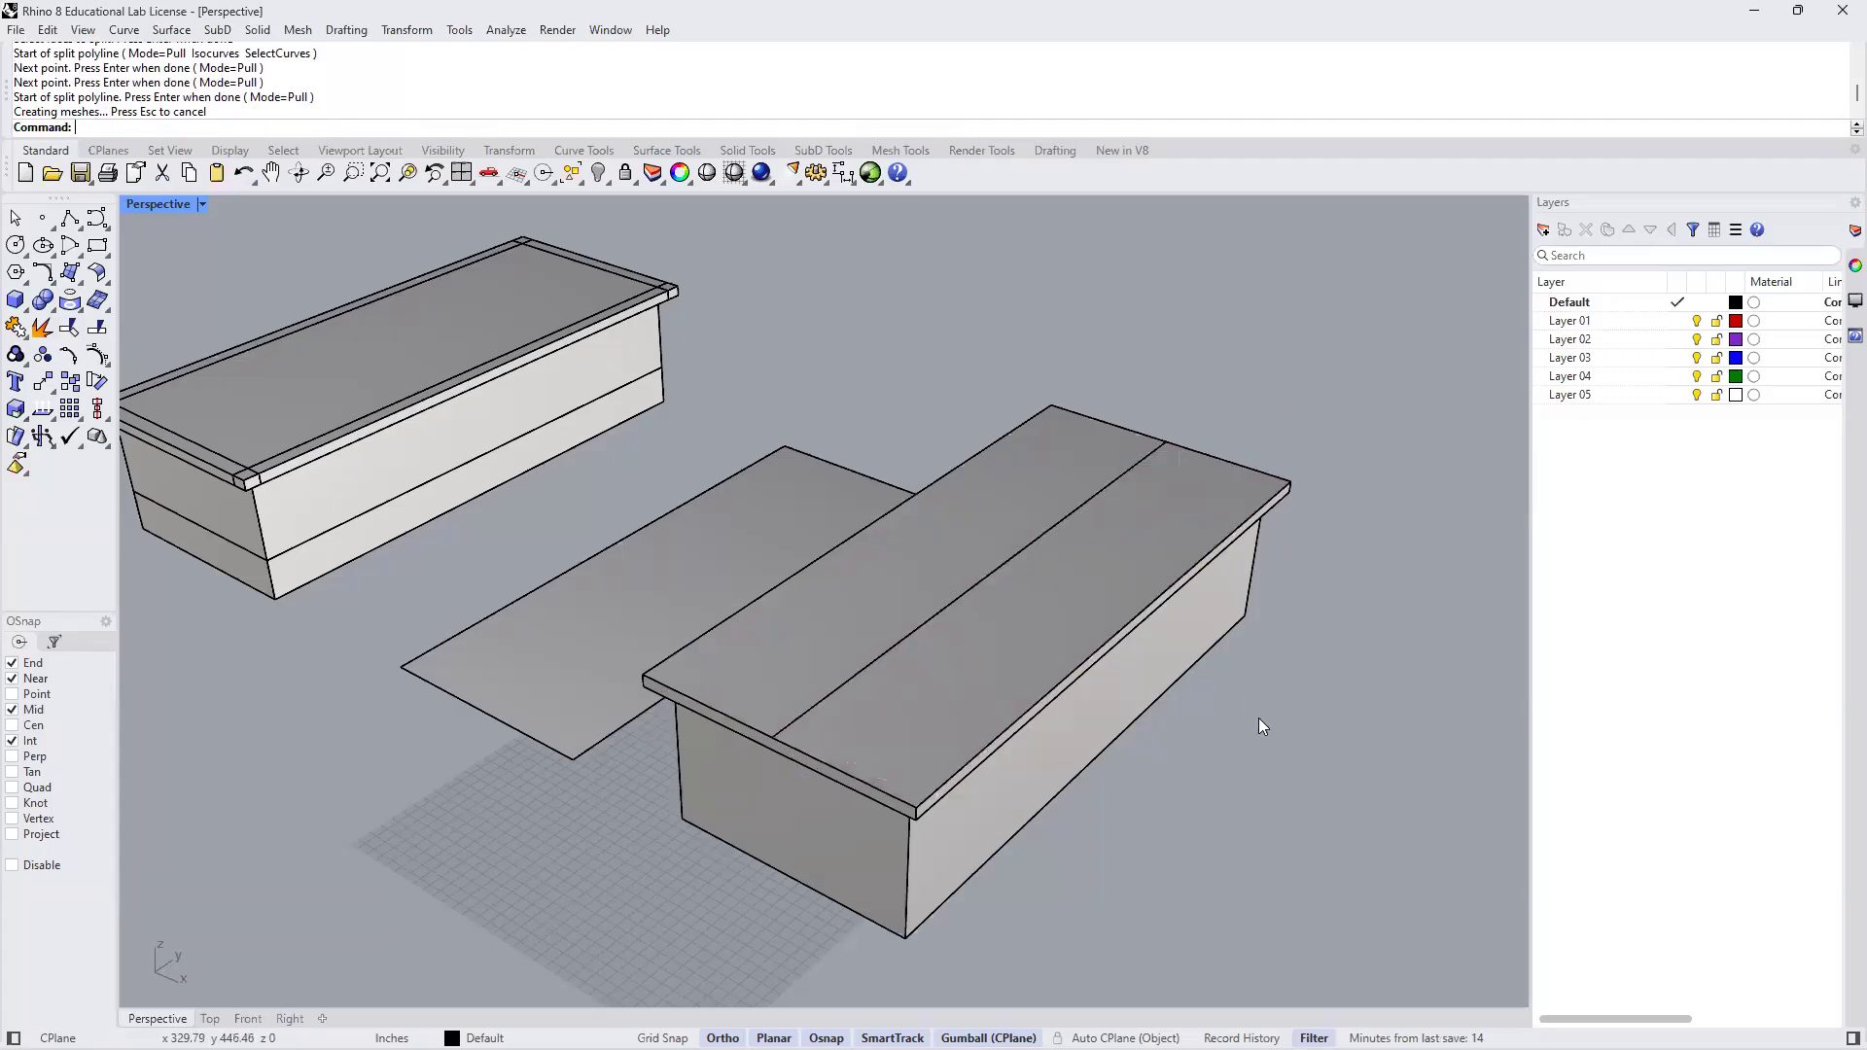
left_click(991, 584)
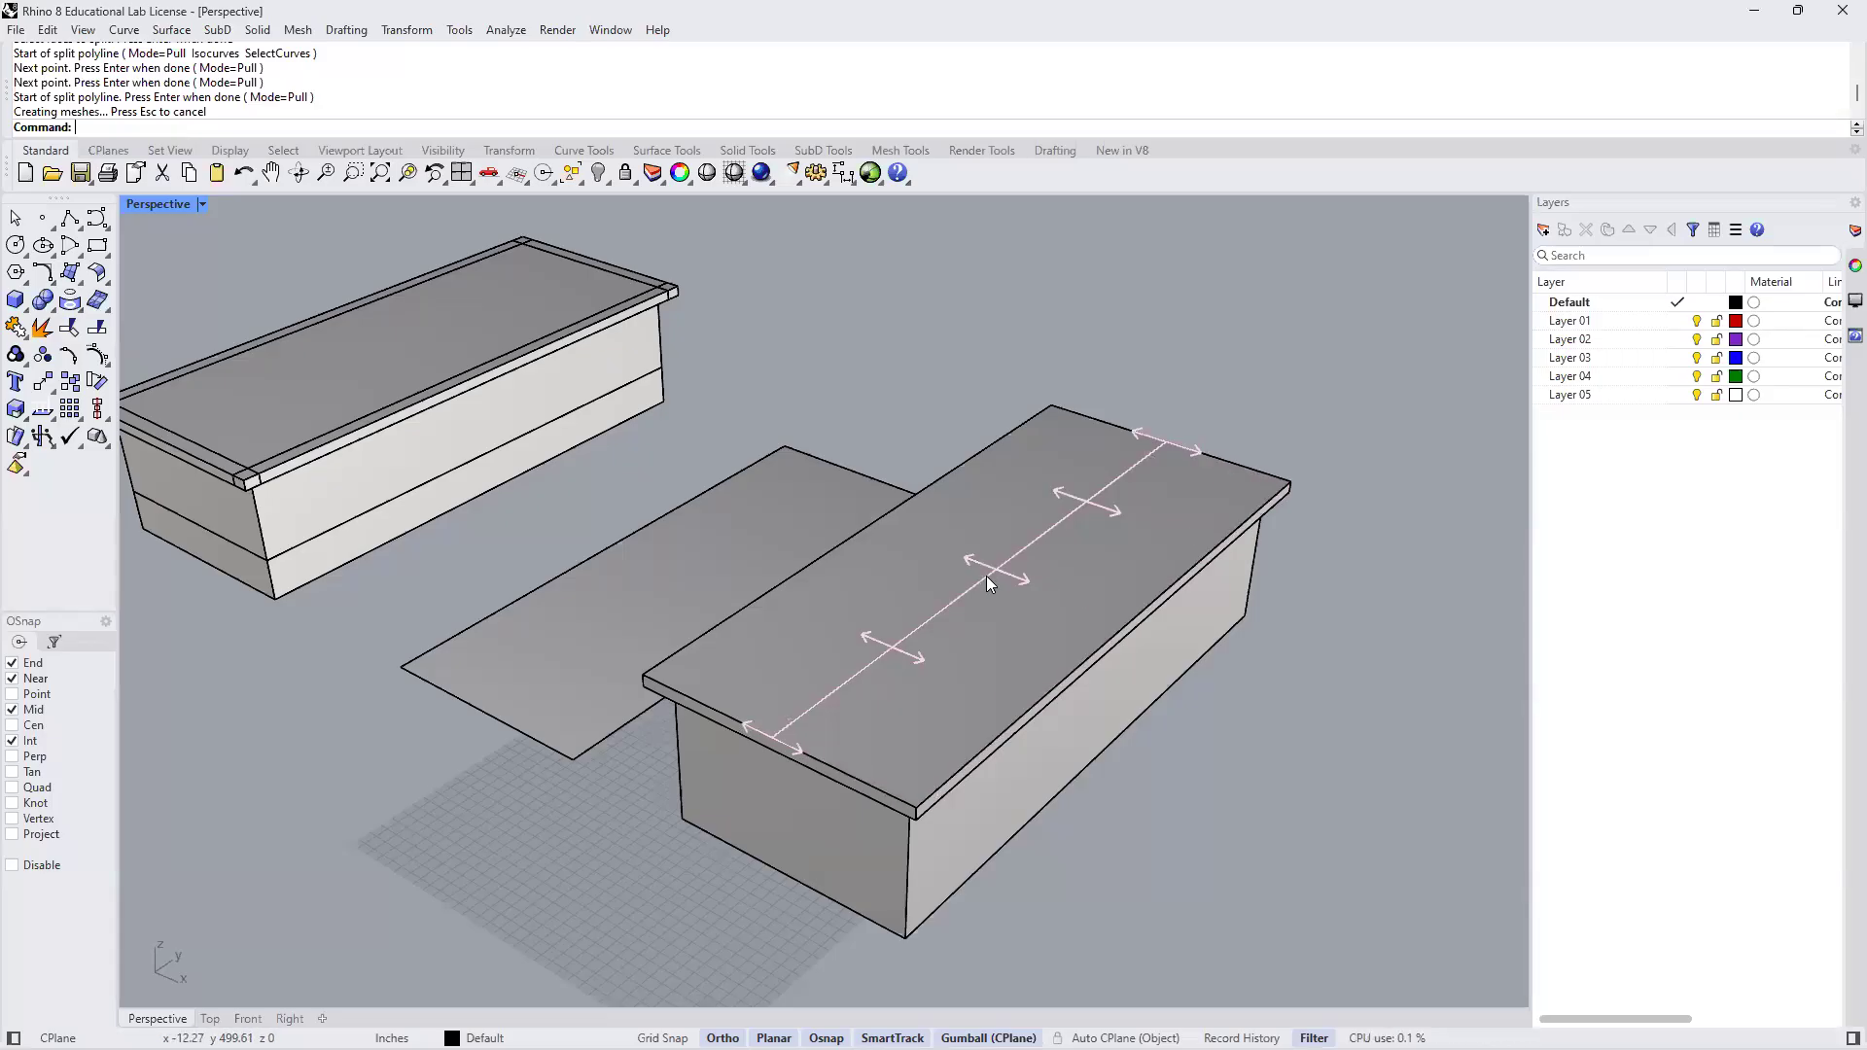
left_click(987, 579, "ctrl+shift")
right_click_drag(1000, 713, 989, 661)
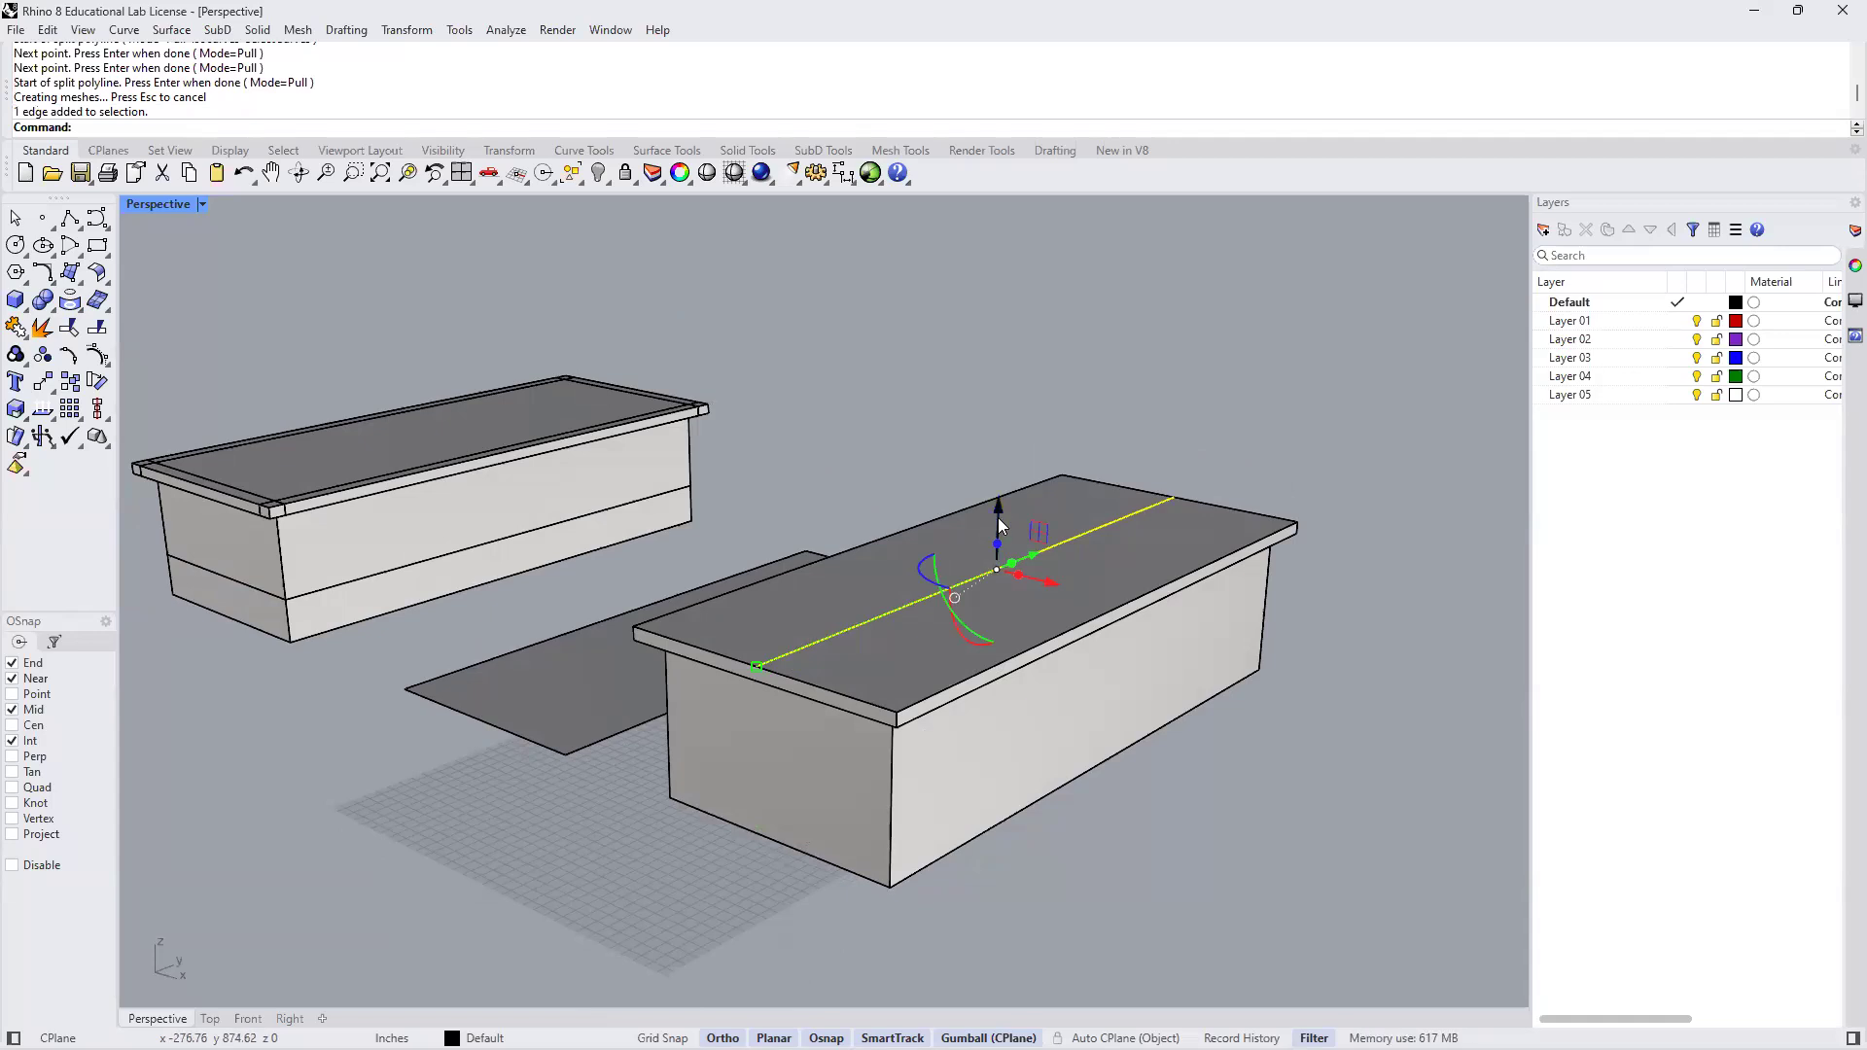
scroll(1002, 525, "up", 2)
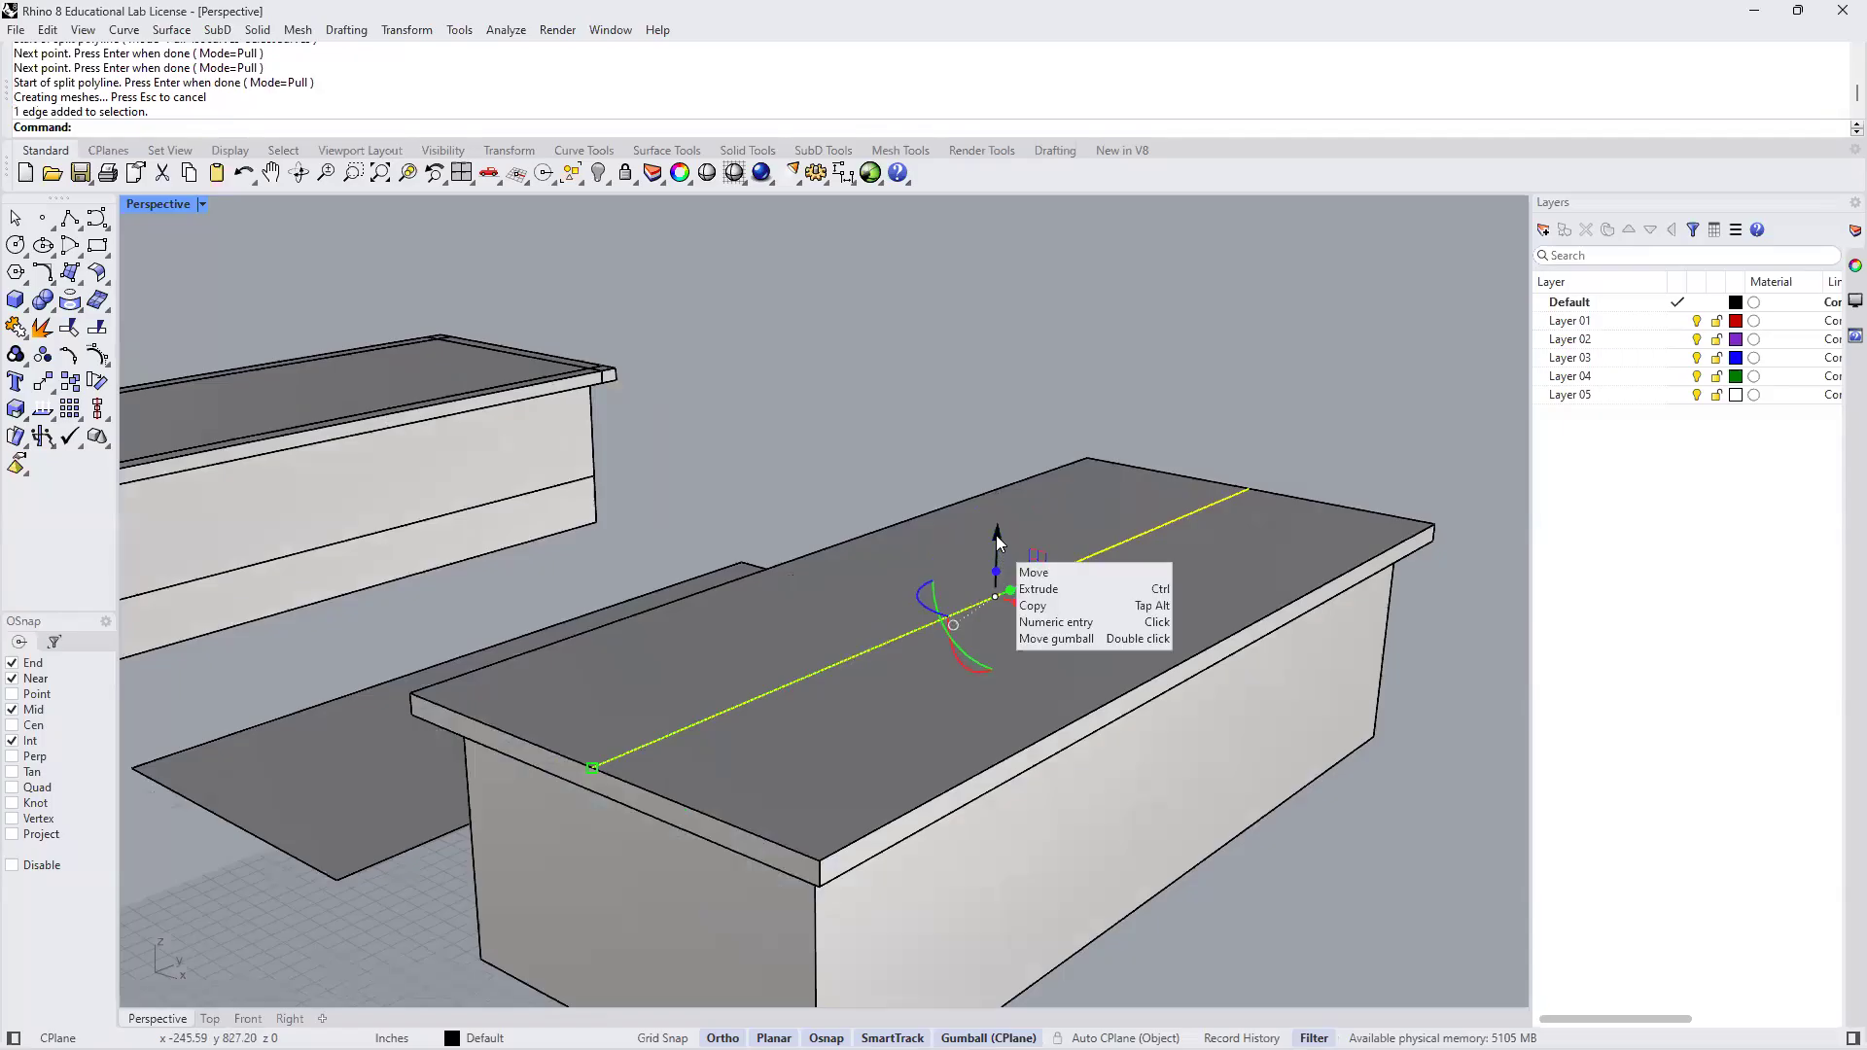
left_click(999, 542)
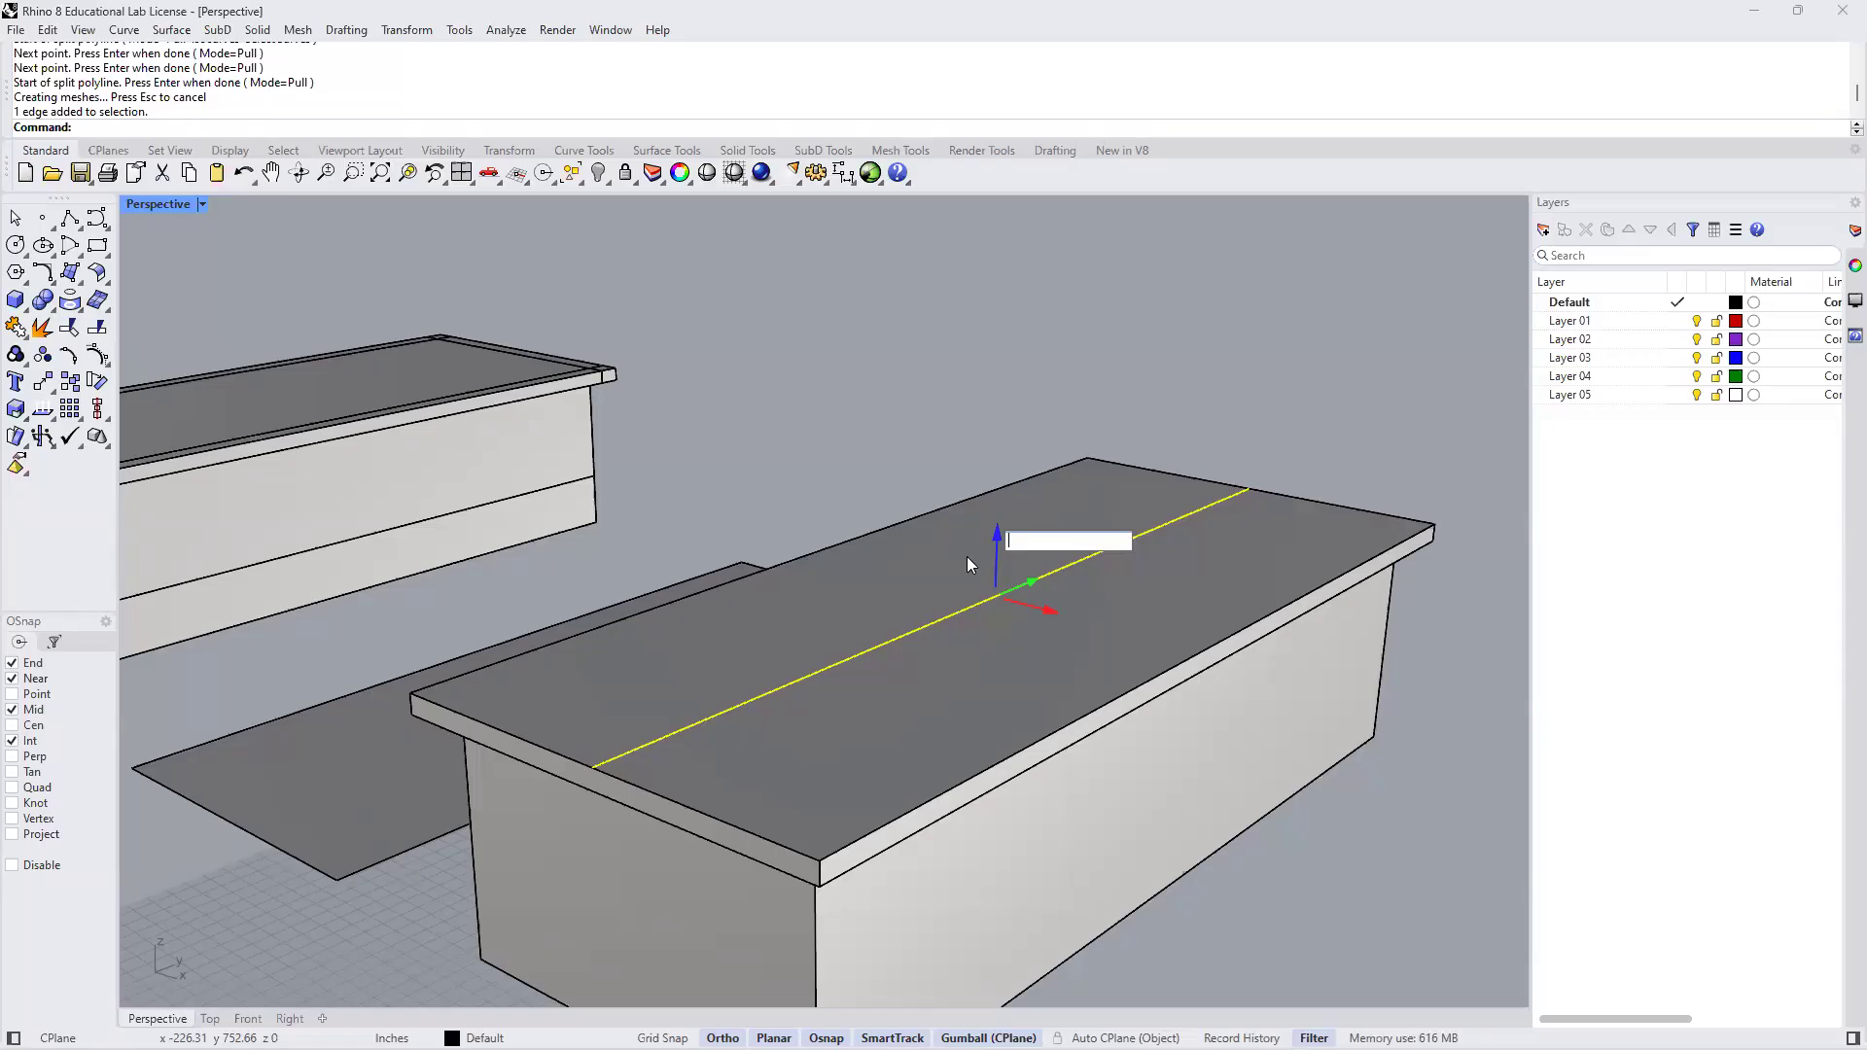
type("4")
key("Return")
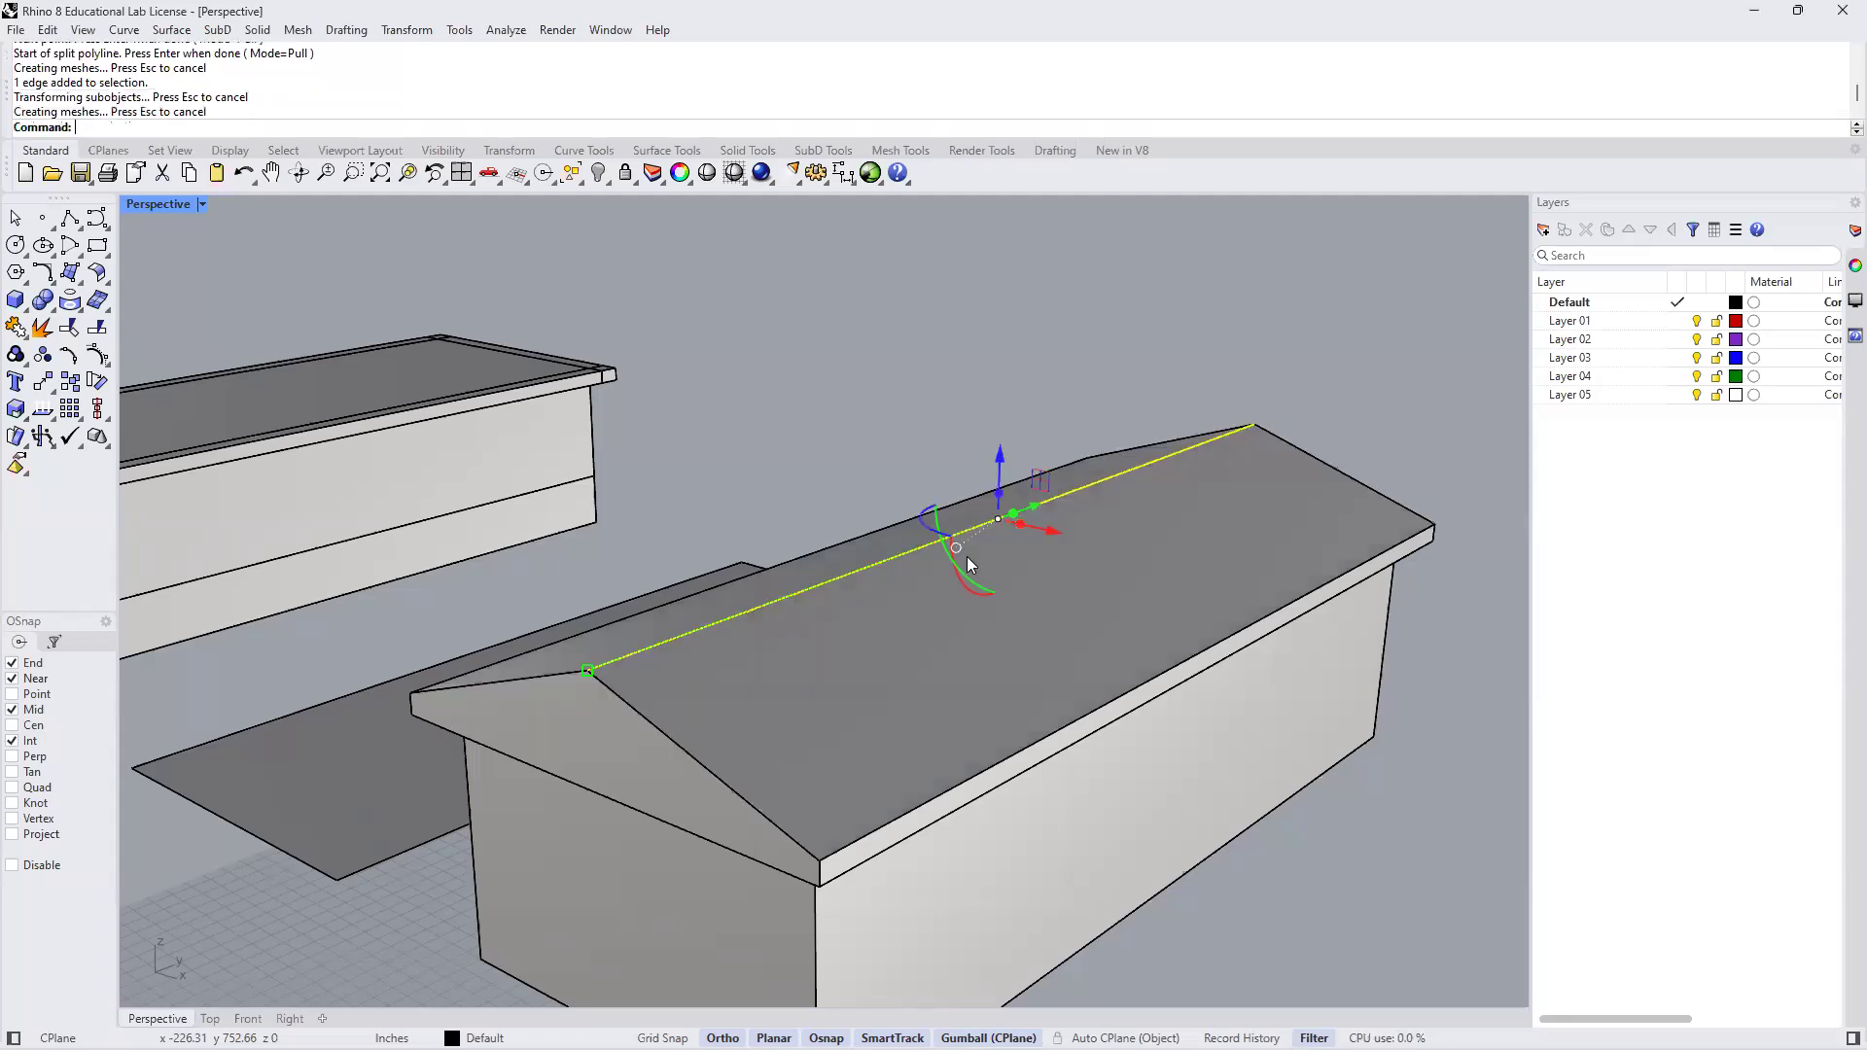
left_click(875, 401)
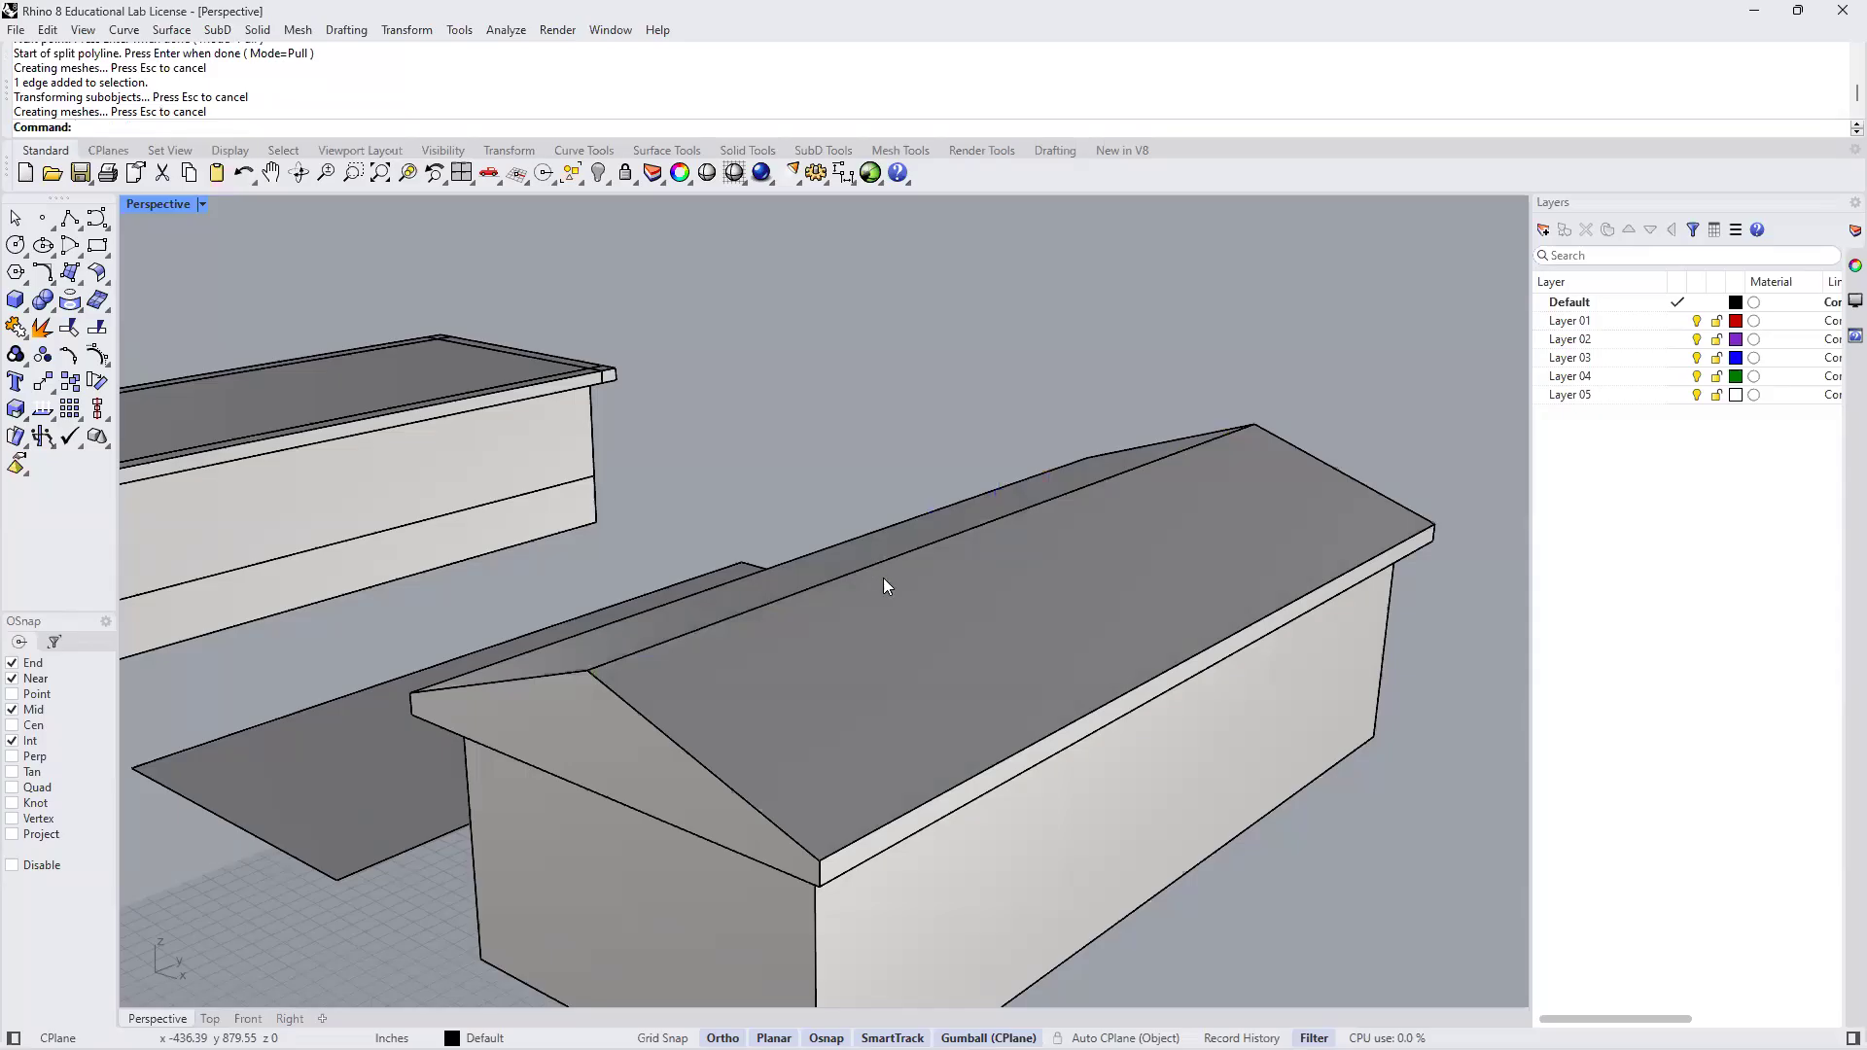
Duplicate the gable-roofed building along the X axis to the open area beyond the flat-roofed building
scroll(915, 549, "down", 5)
mouse_move(967, 667)
right_mouse_down()
mouse_move(1019, 731)
mouse_move(1030, 625)
mouse_move(984, 668)
mouse_move(696, 658)
mouse_move(1060, 695)
mouse_move(1075, 714)
mouse_move(1002, 660)
right_mouse_up()
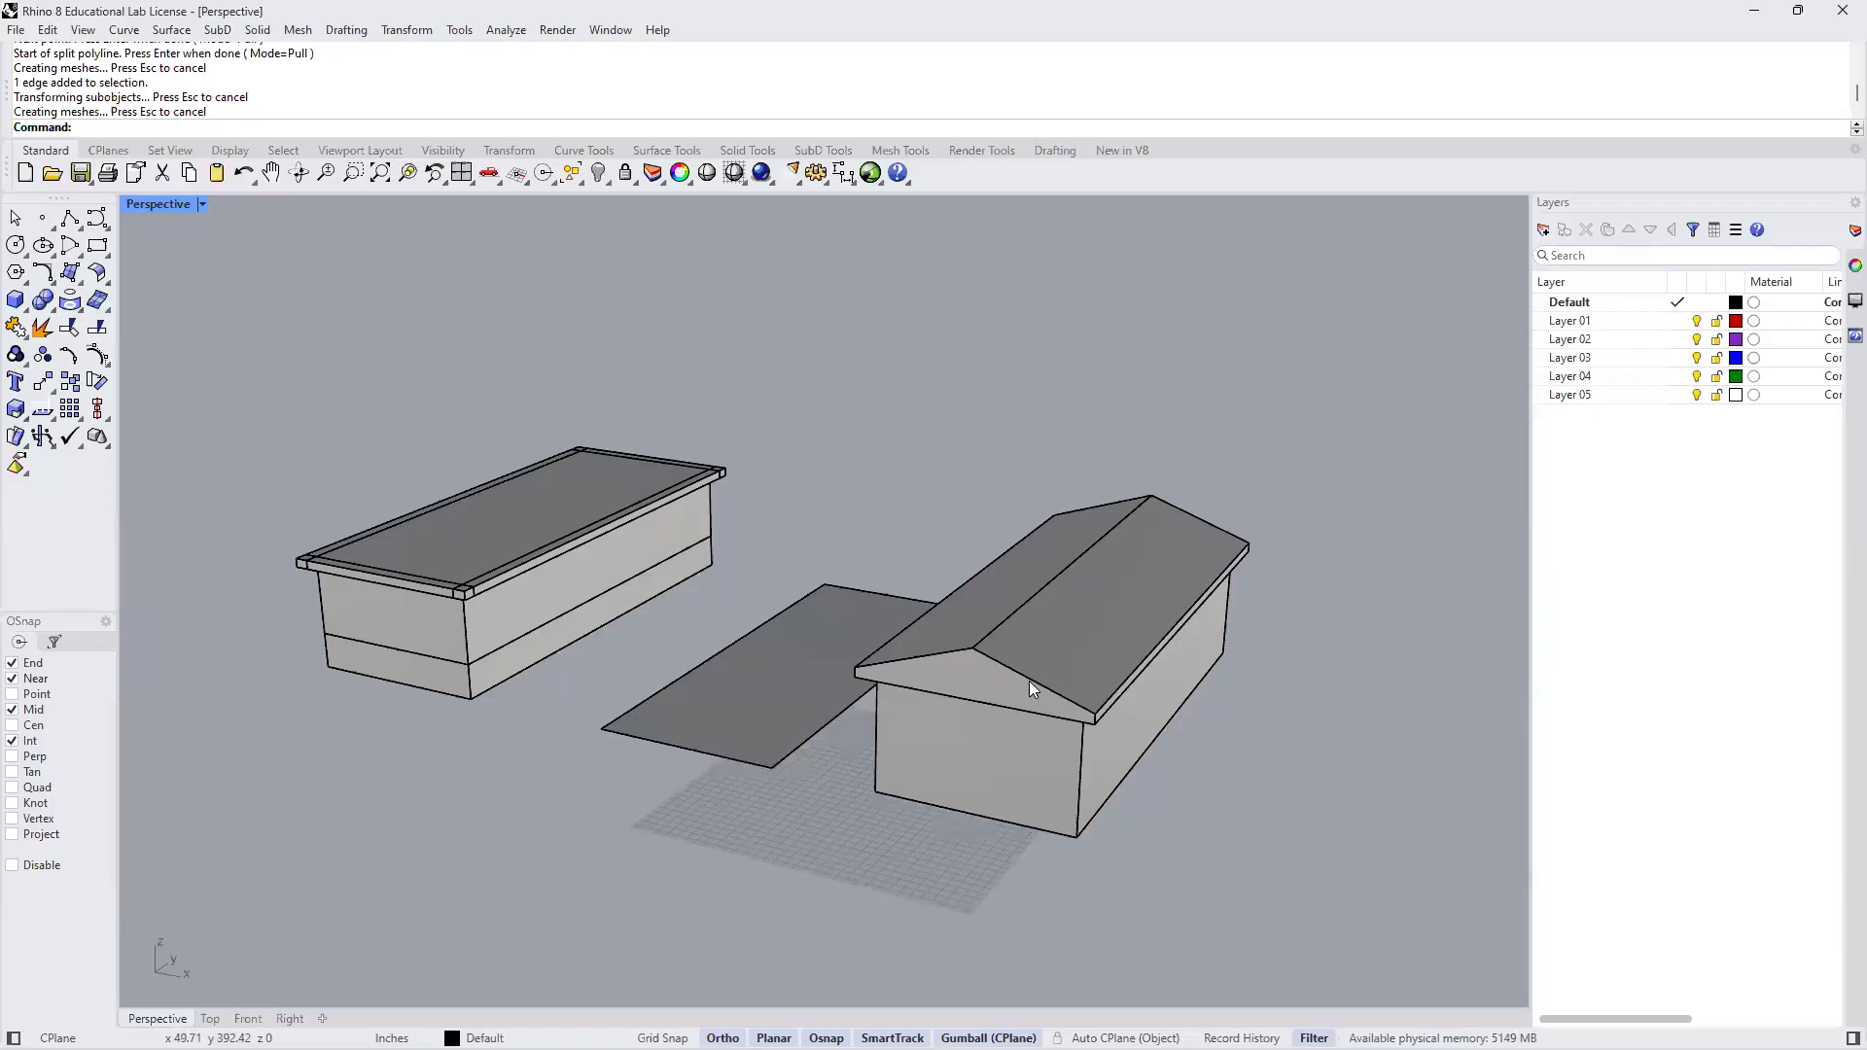
left_click(485, 601)
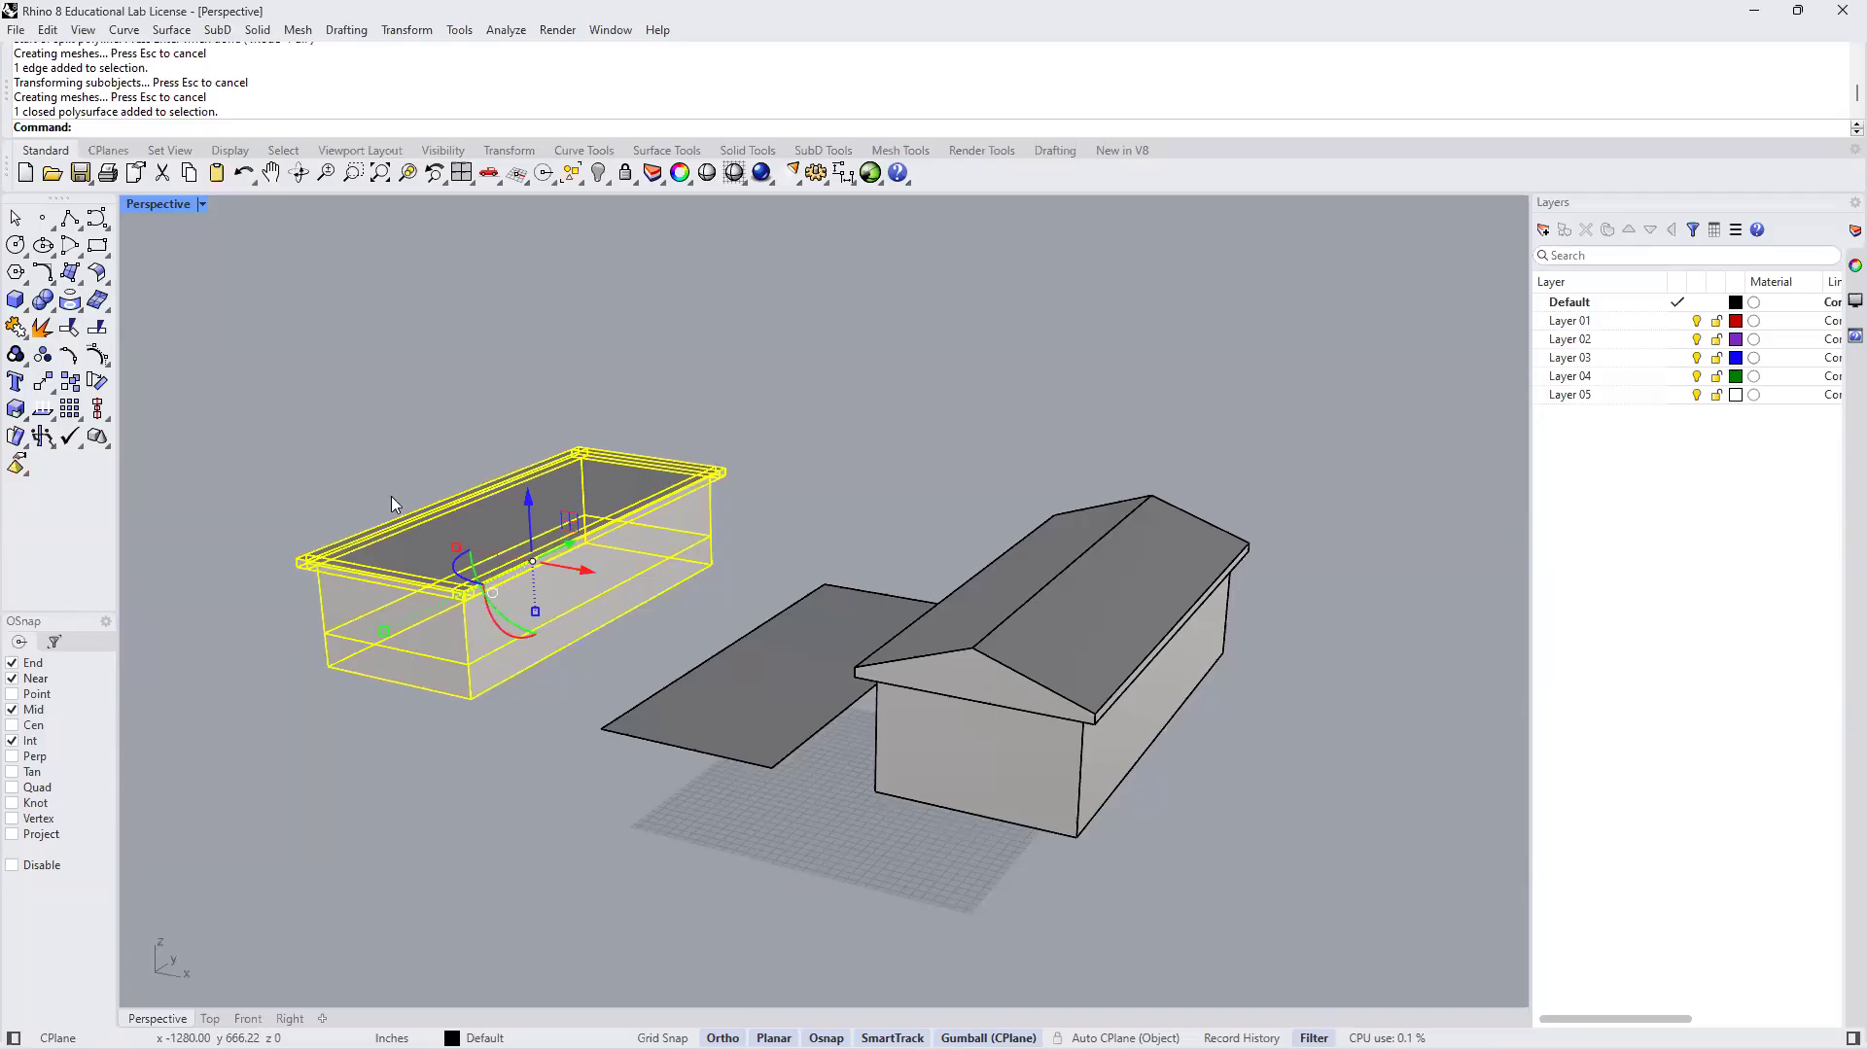
left_click(405, 454)
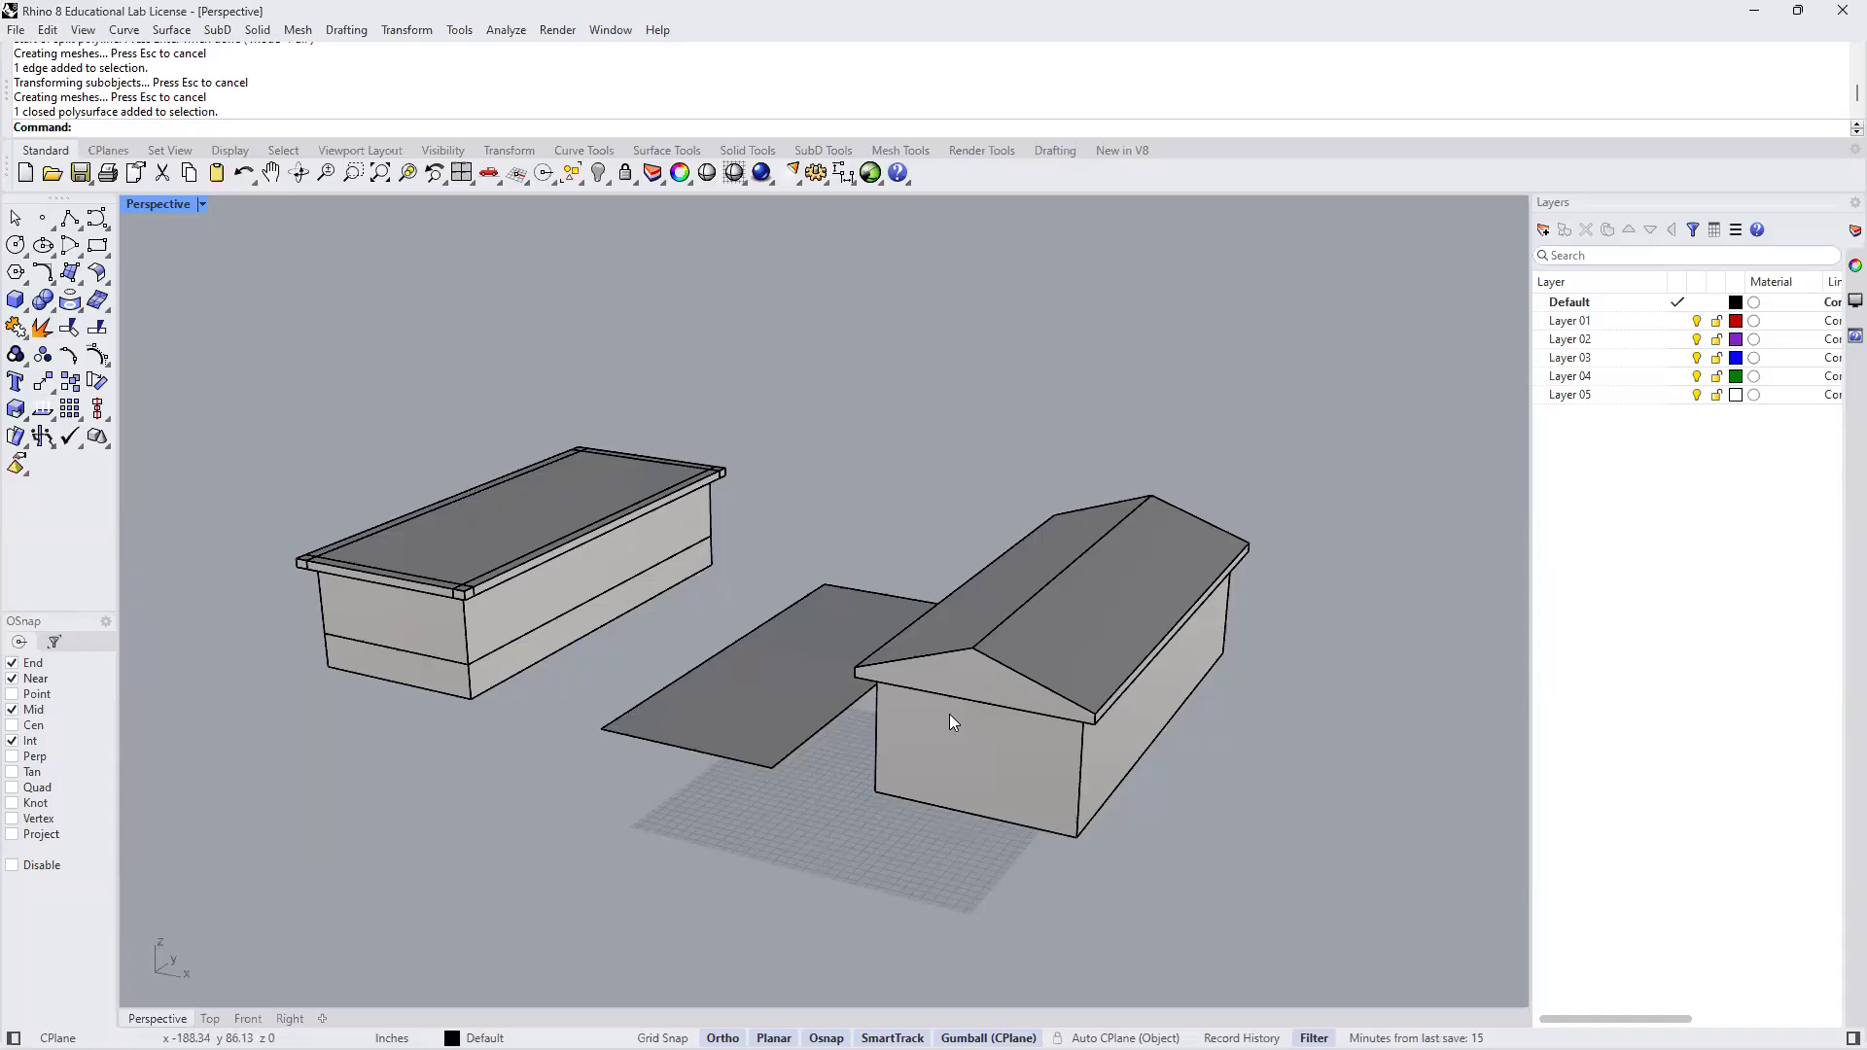
left_click(977, 684)
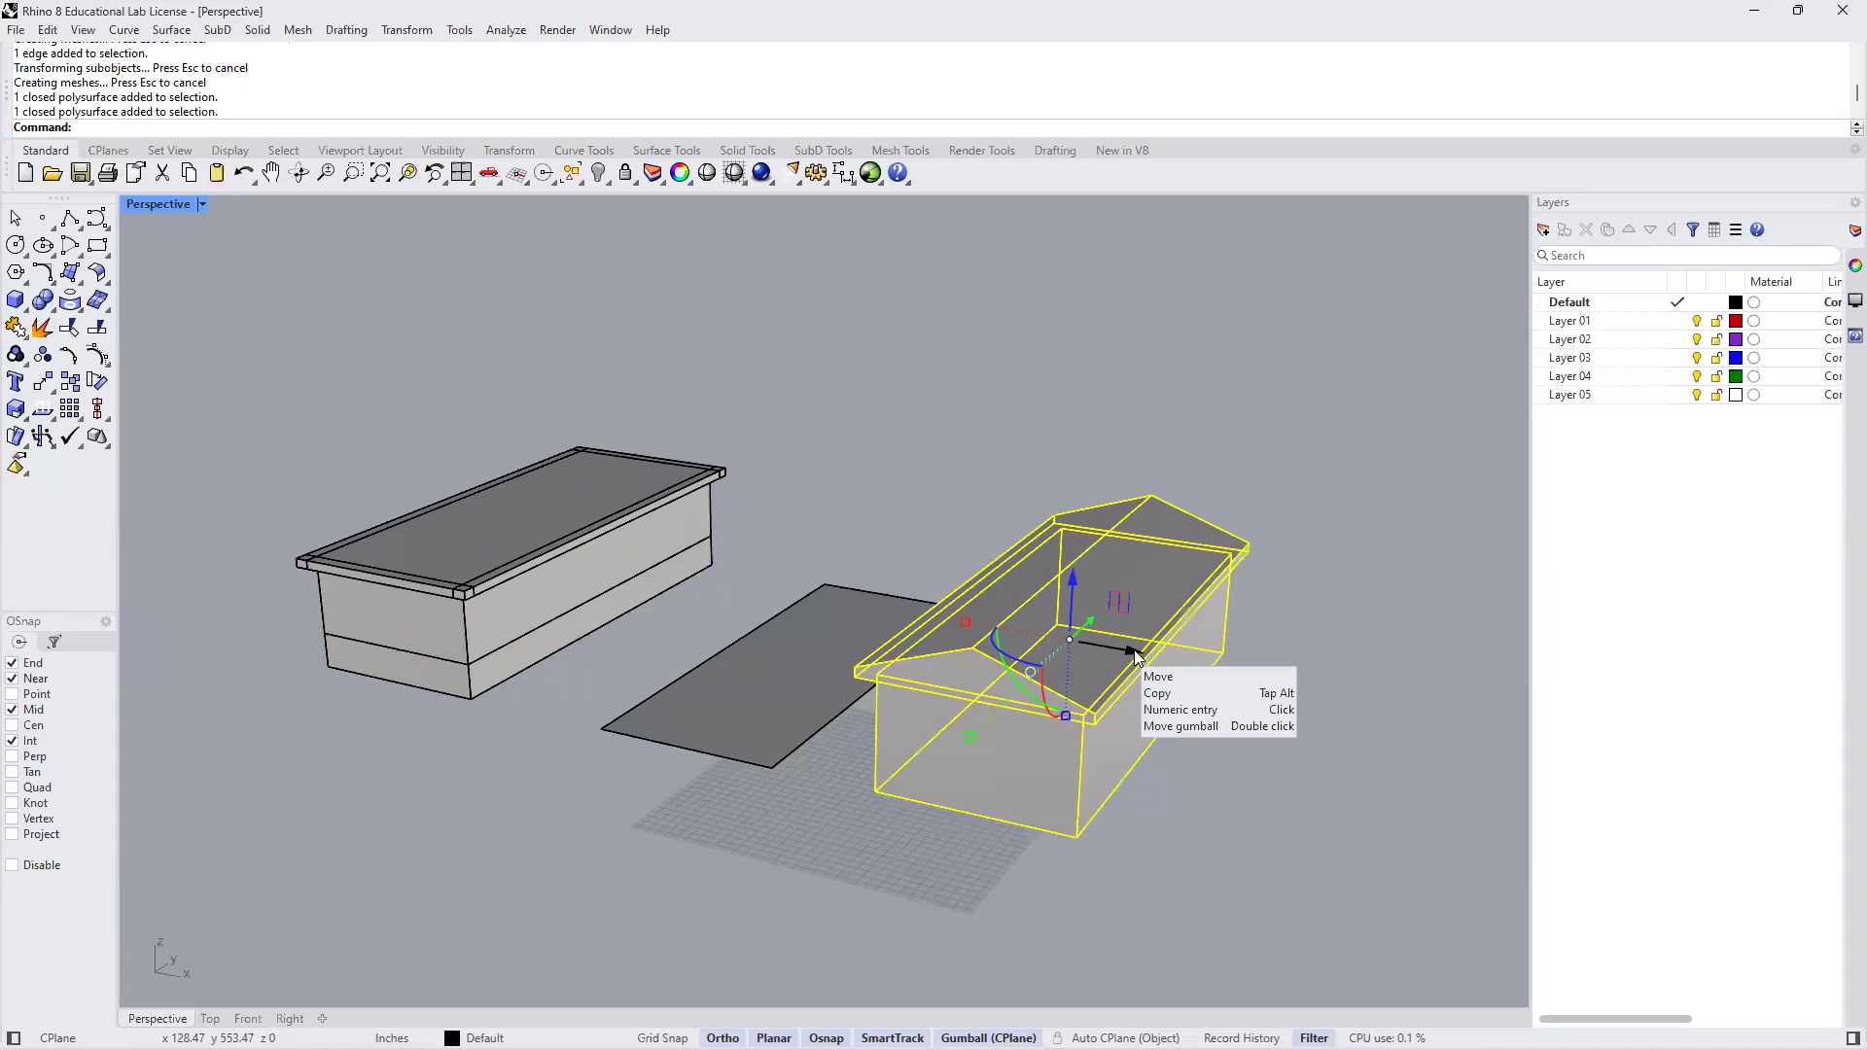
left_click_drag(1136, 658, 252, 437)
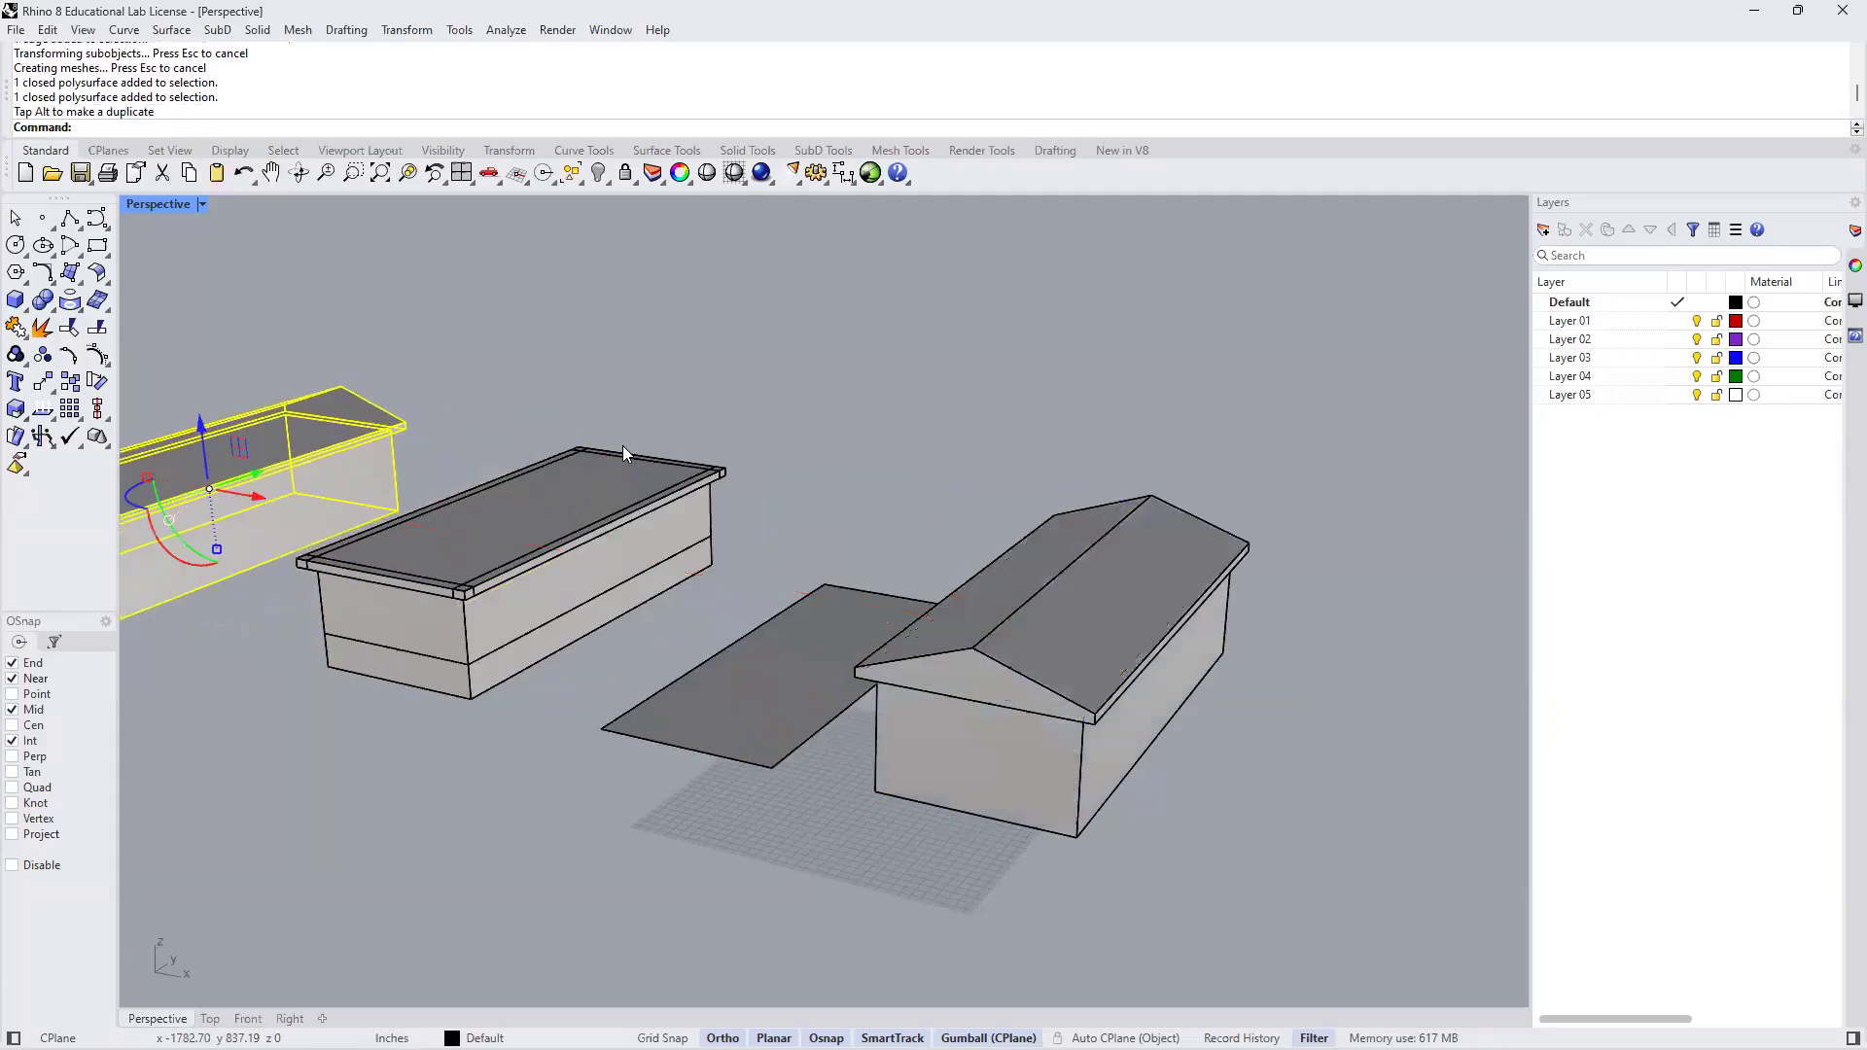
Isolate the duplicated gable-roofed building with the Isolate command and frame it from its gable end
scroll(743, 587, "down", 5)
right_click_drag(711, 682, 1077, 795, "shift")
right_click_drag(1041, 790, 844, 753)
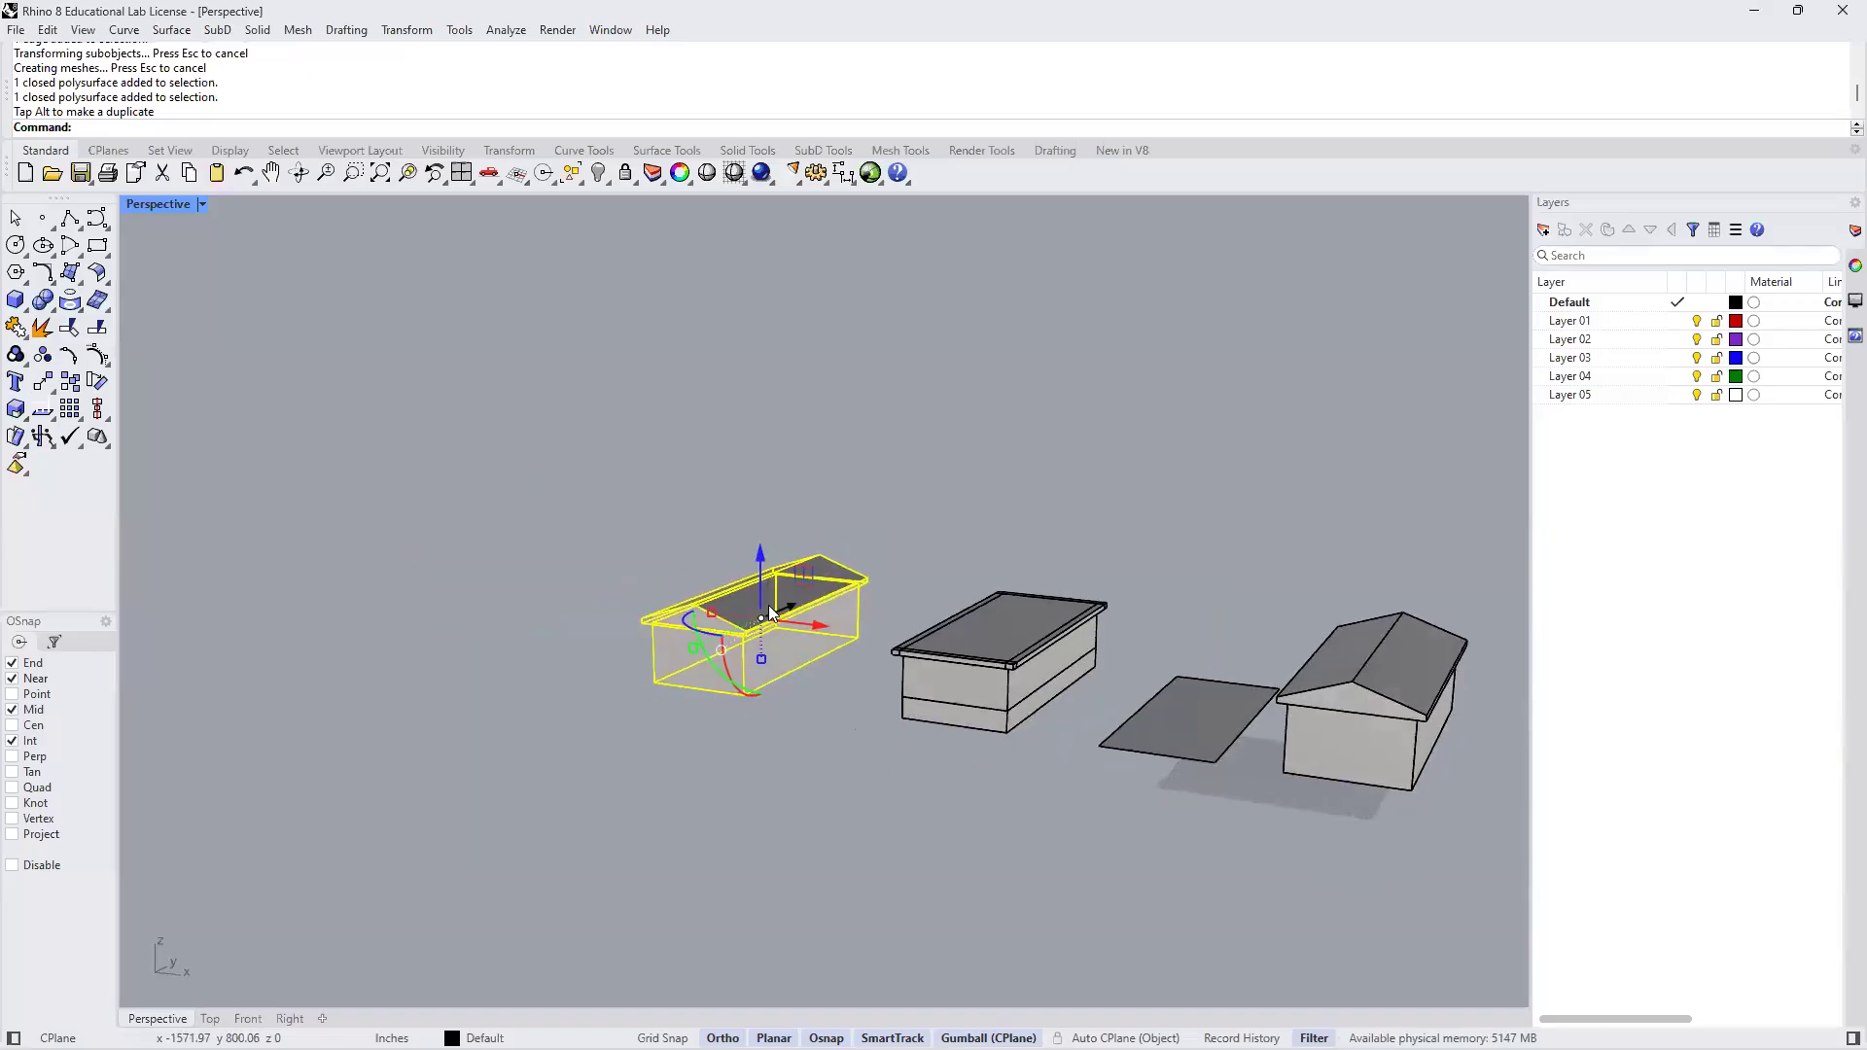
scroll(844, 753, "up", 3)
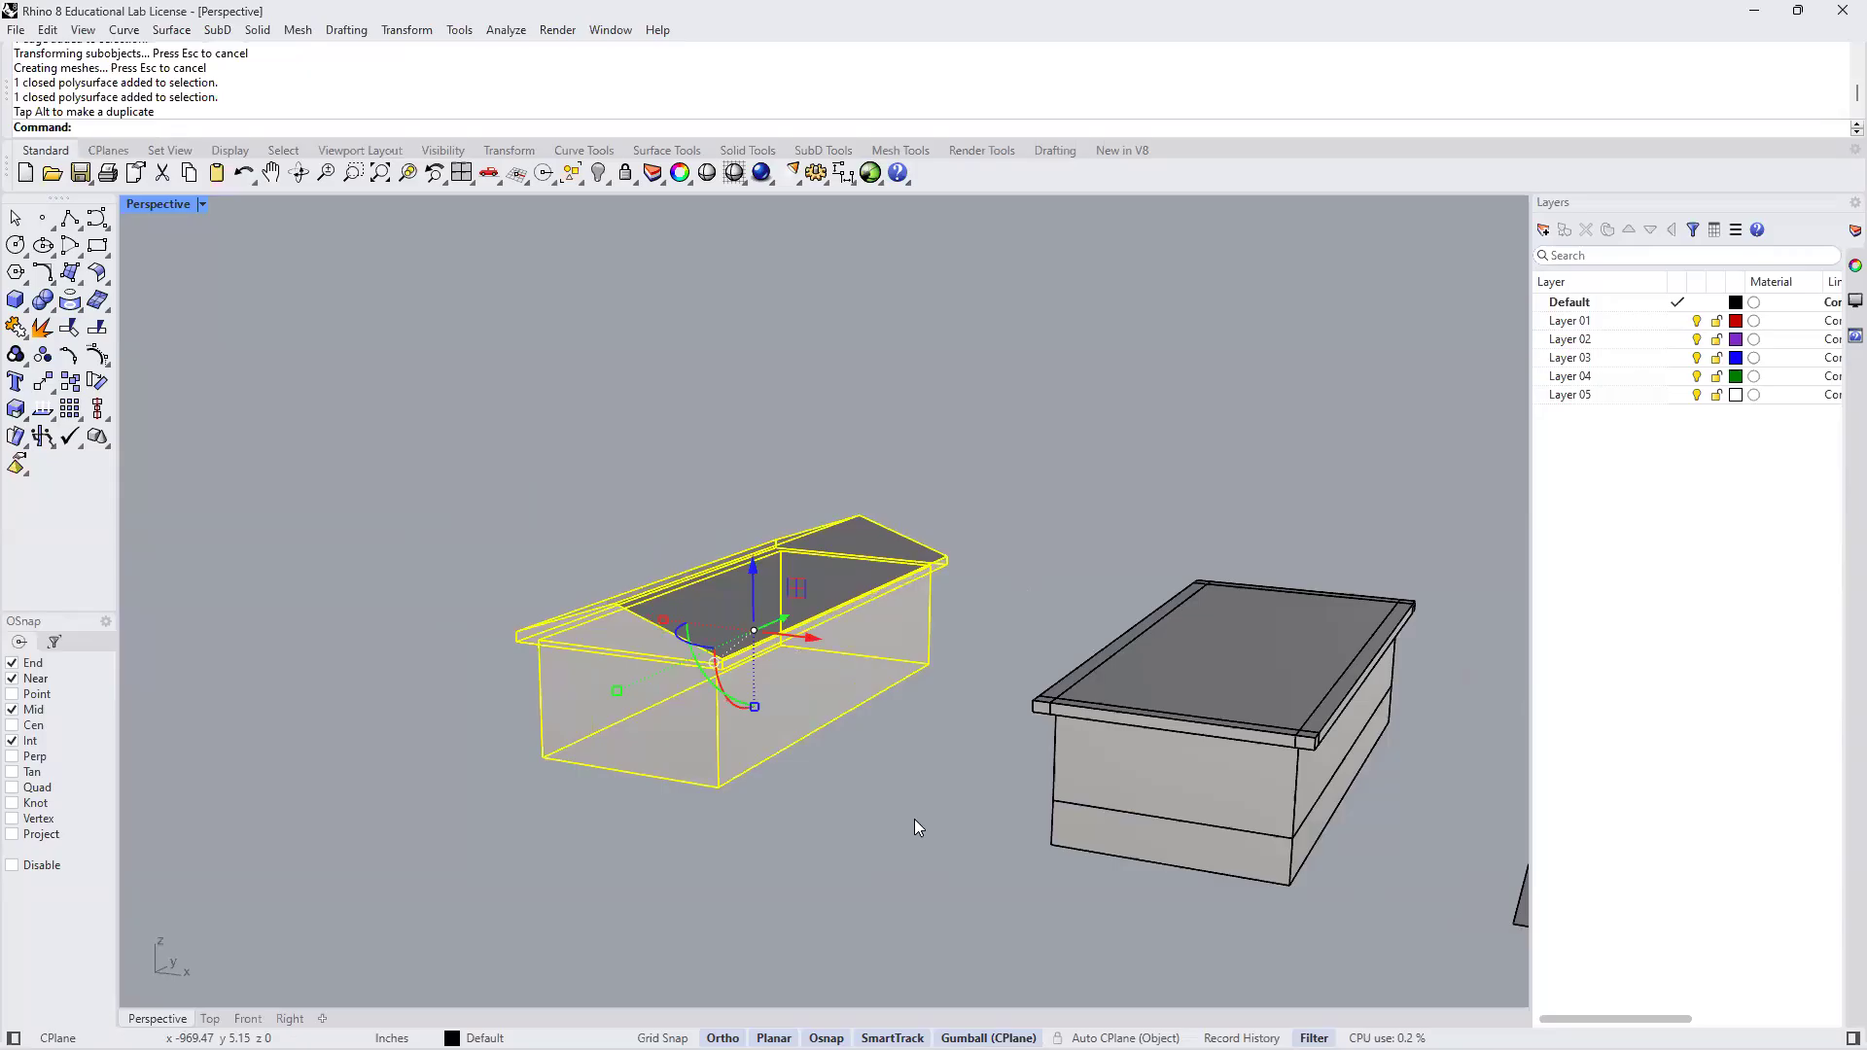
type("Isloate")
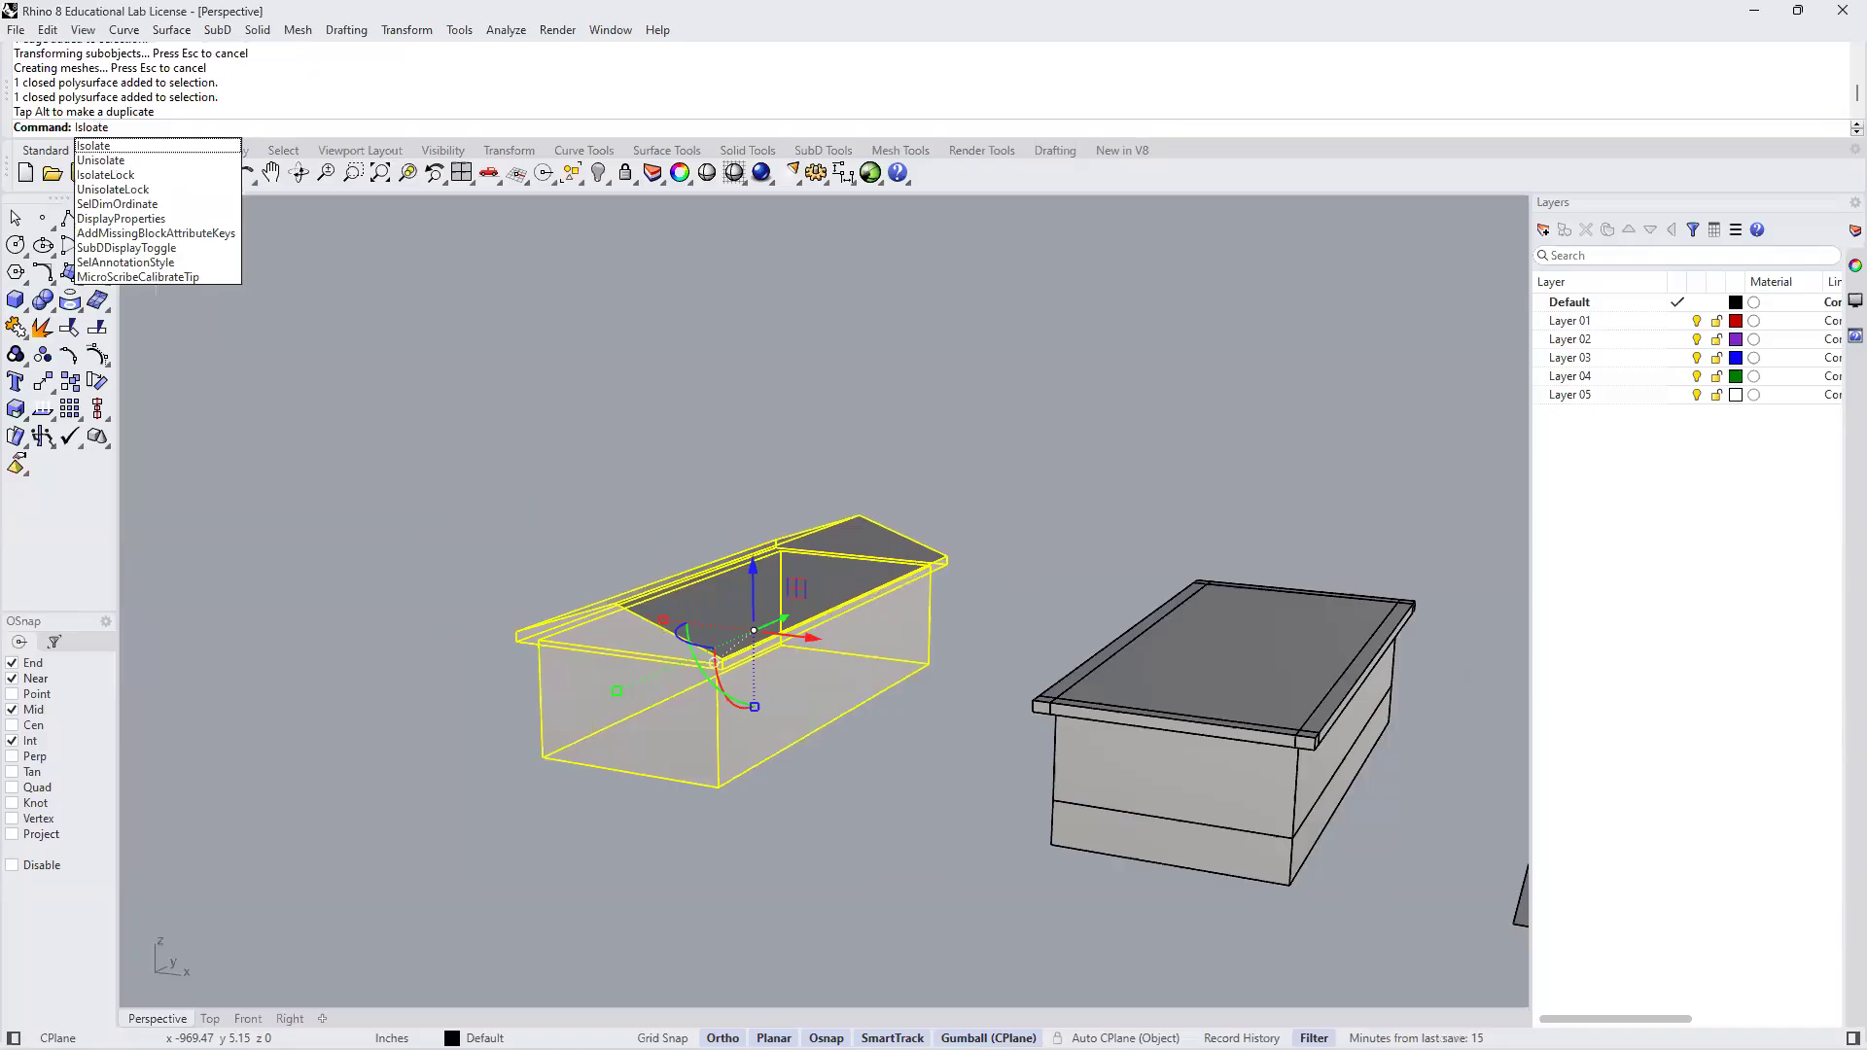
key("Return")
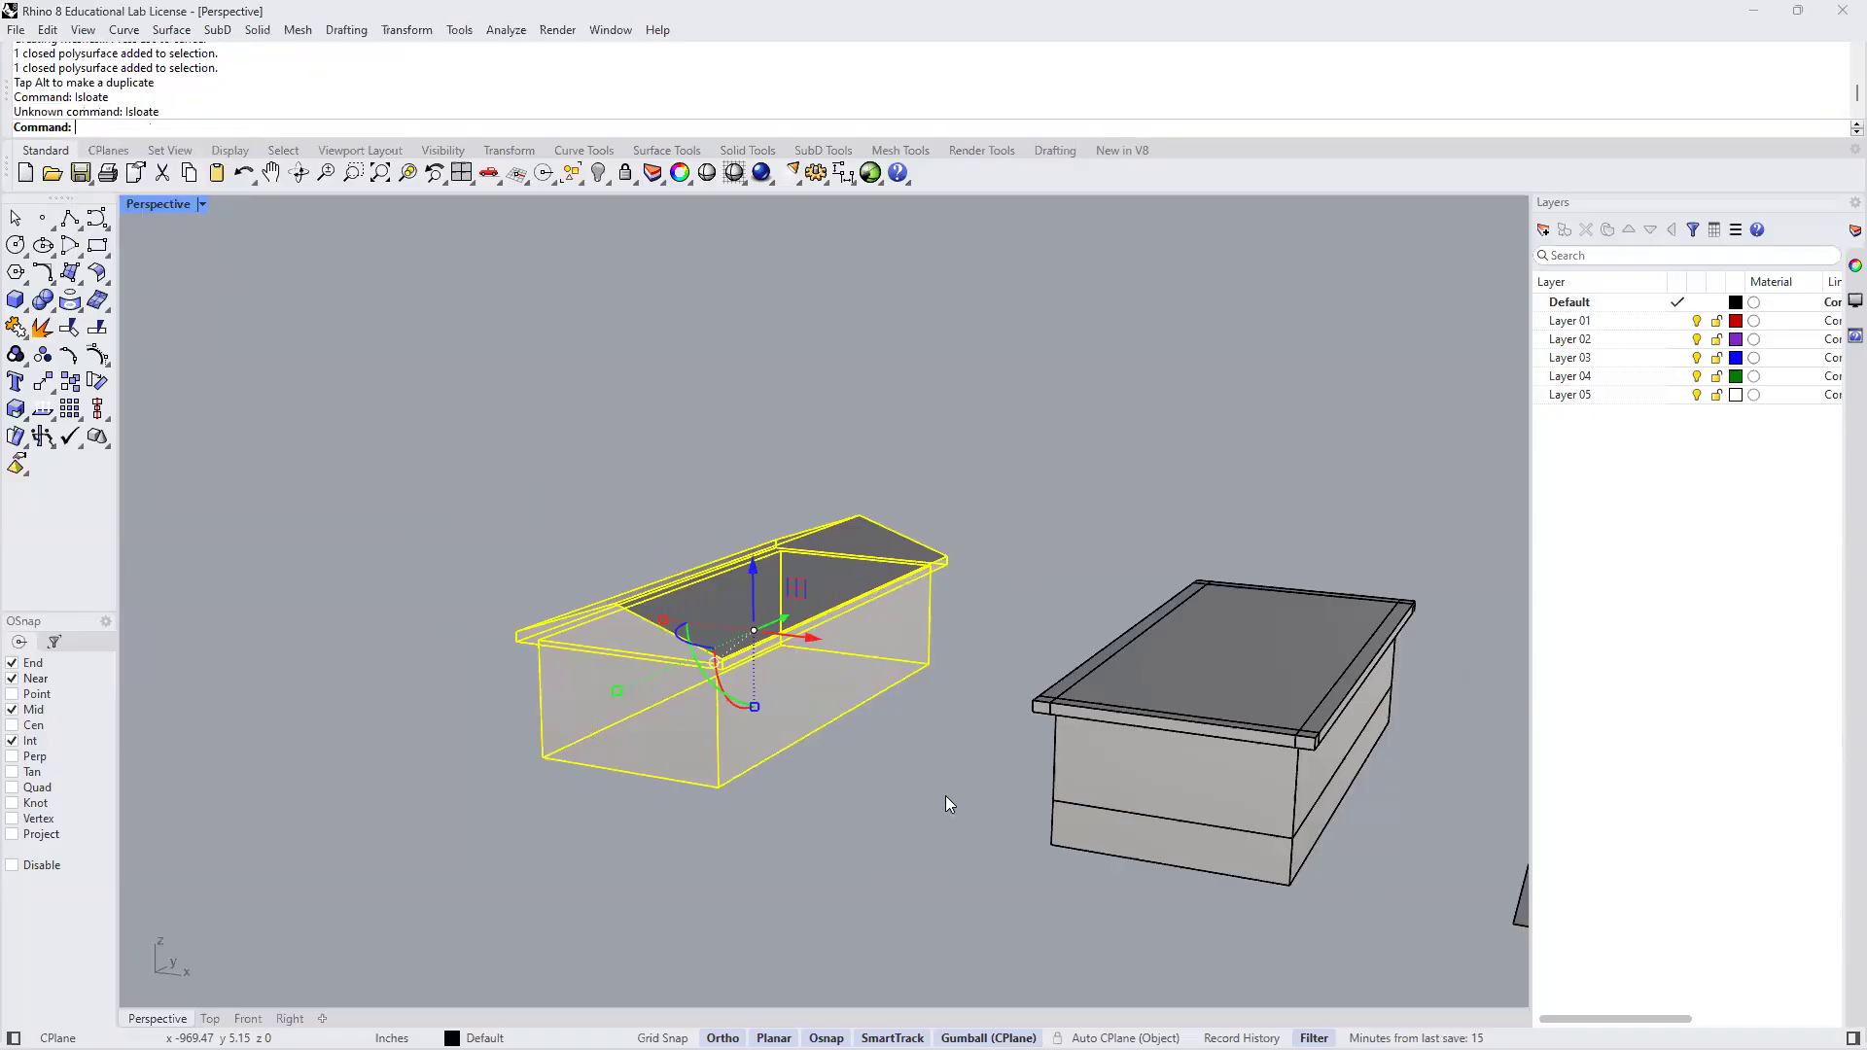
type("Isolate")
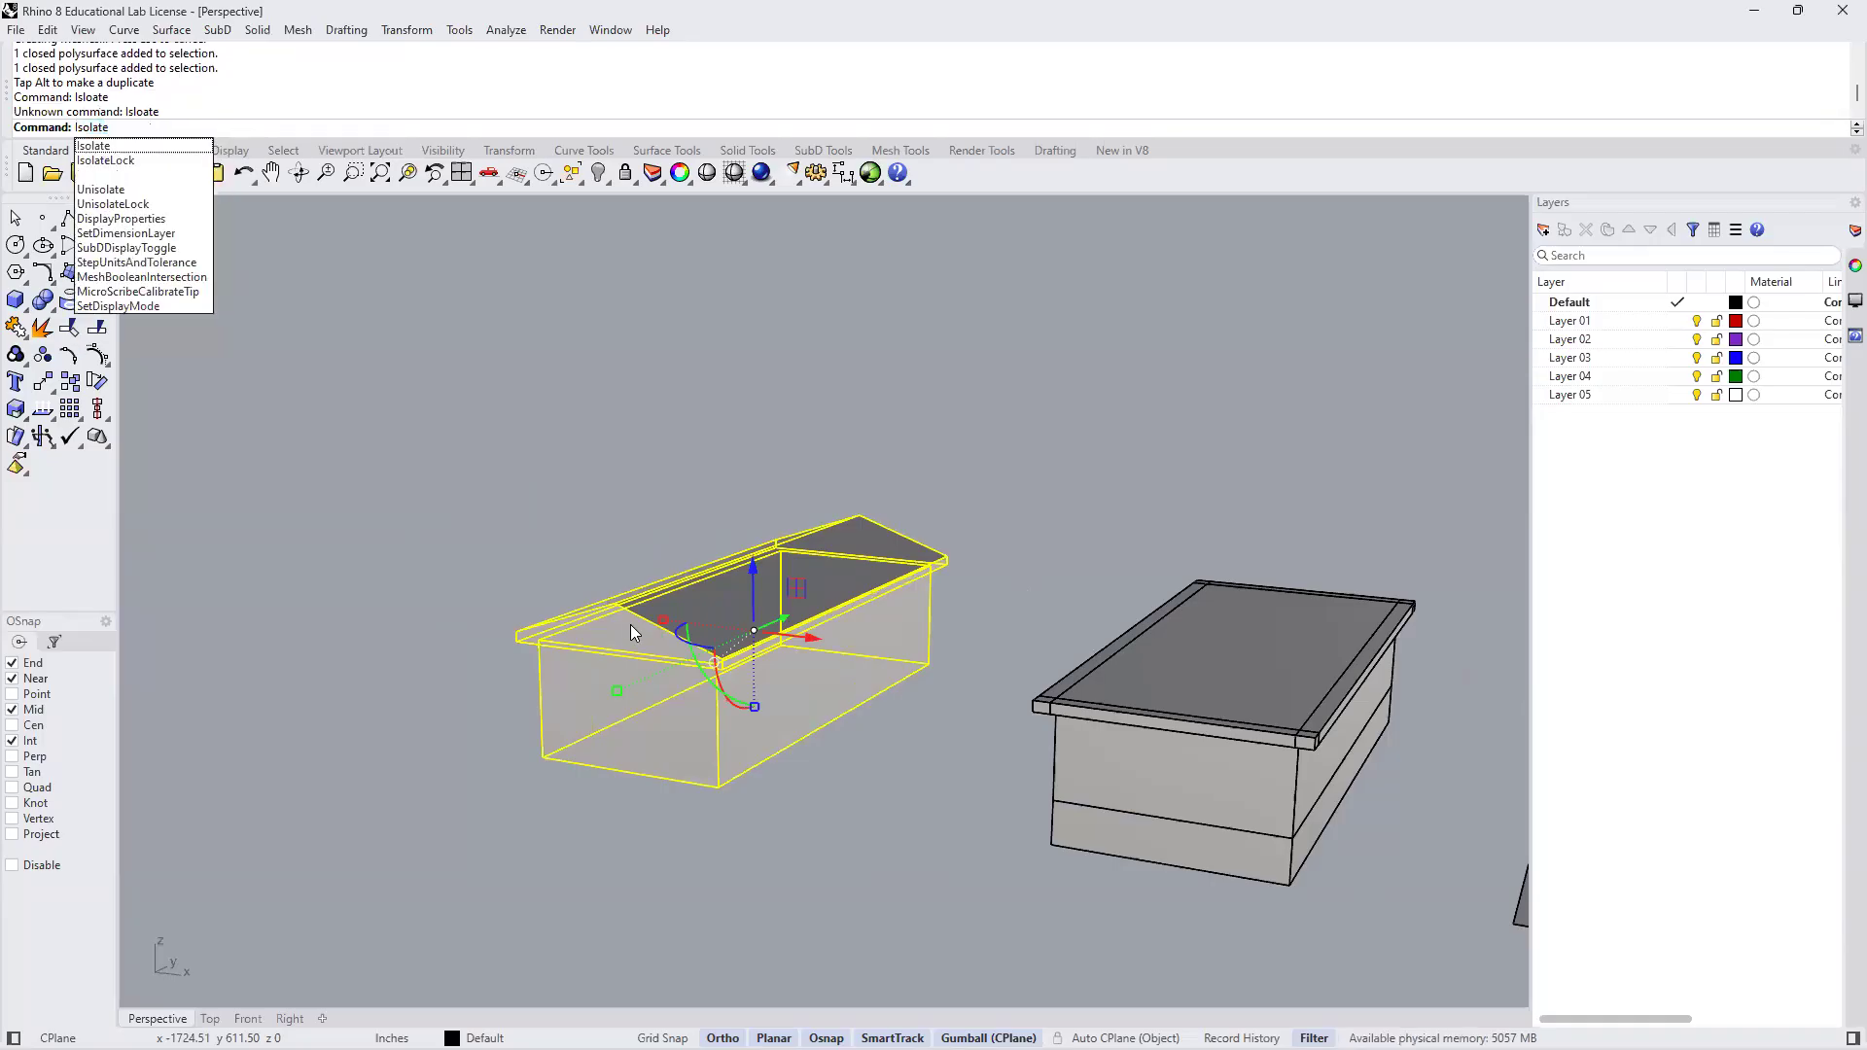
key("Return")
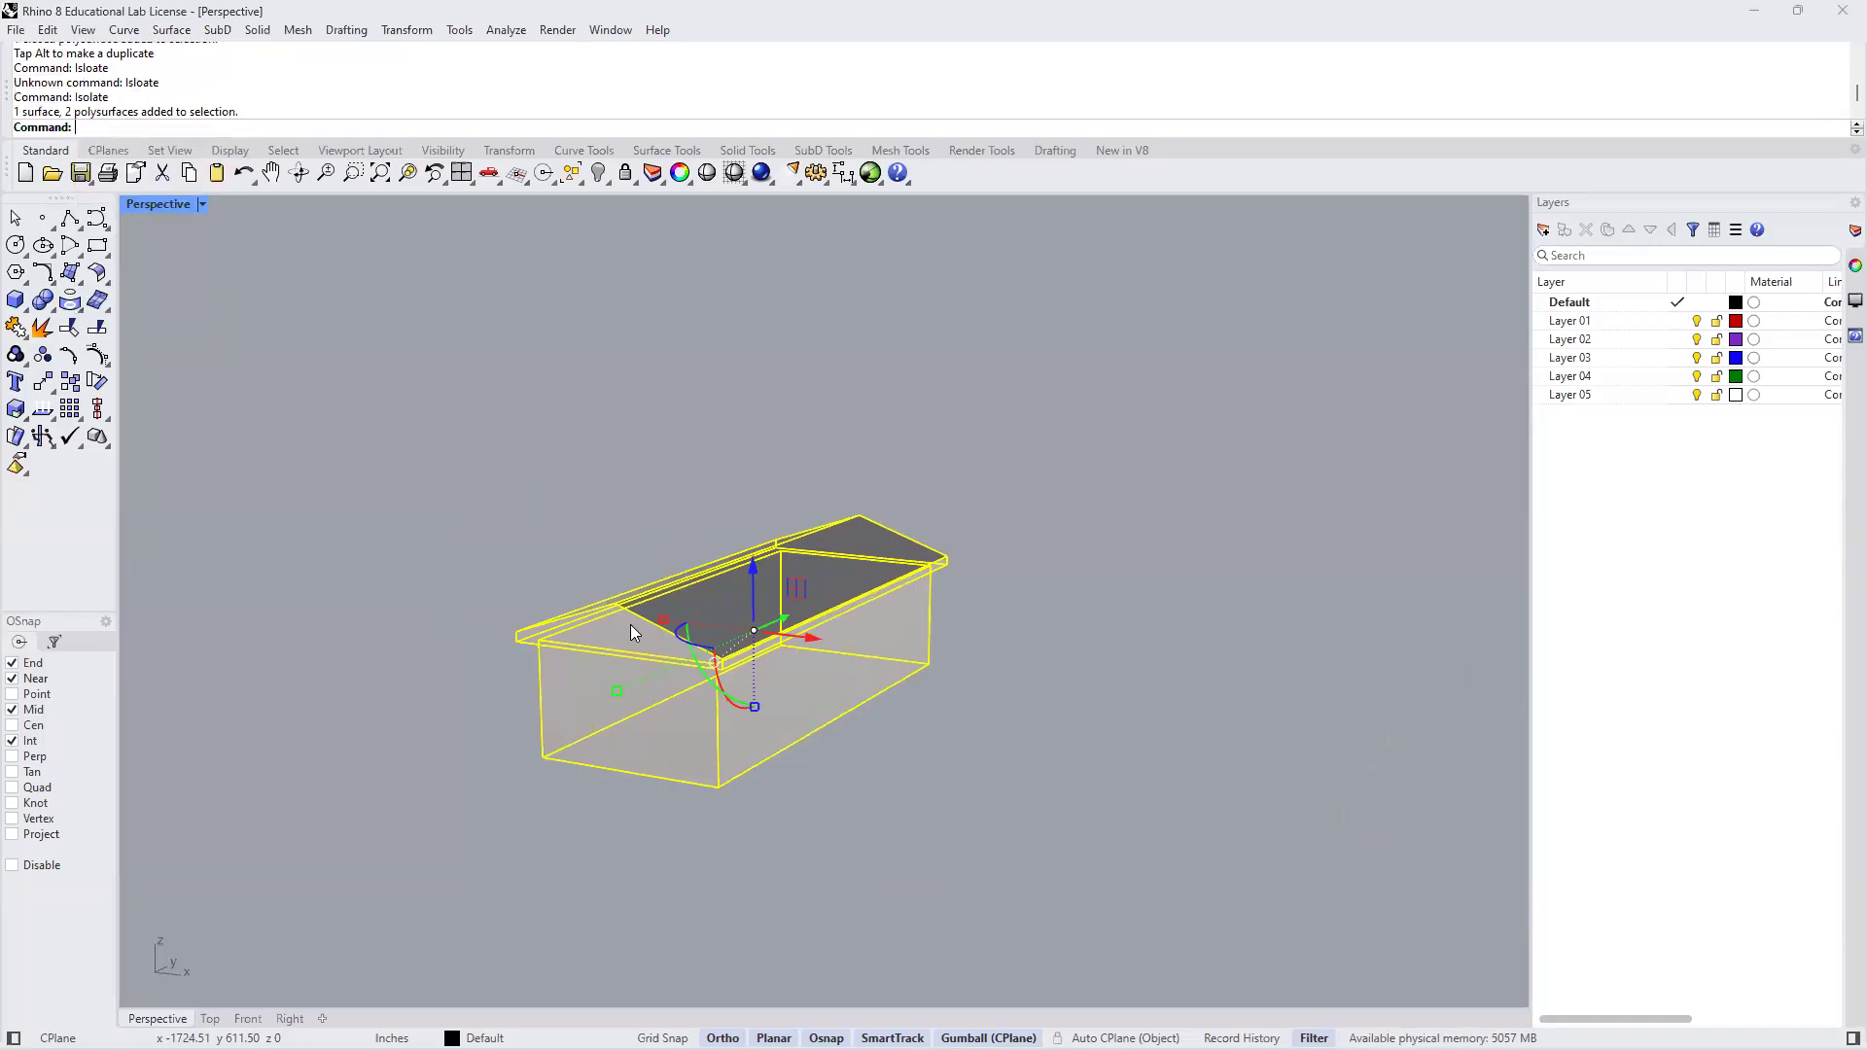
left_click(607, 516)
mouse_move(731, 661)
right_mouse_down("shift")
mouse_move(866, 679)
mouse_move(790, 708)
right_mouse_up("shift")
scroll(862, 673, "up", 5)
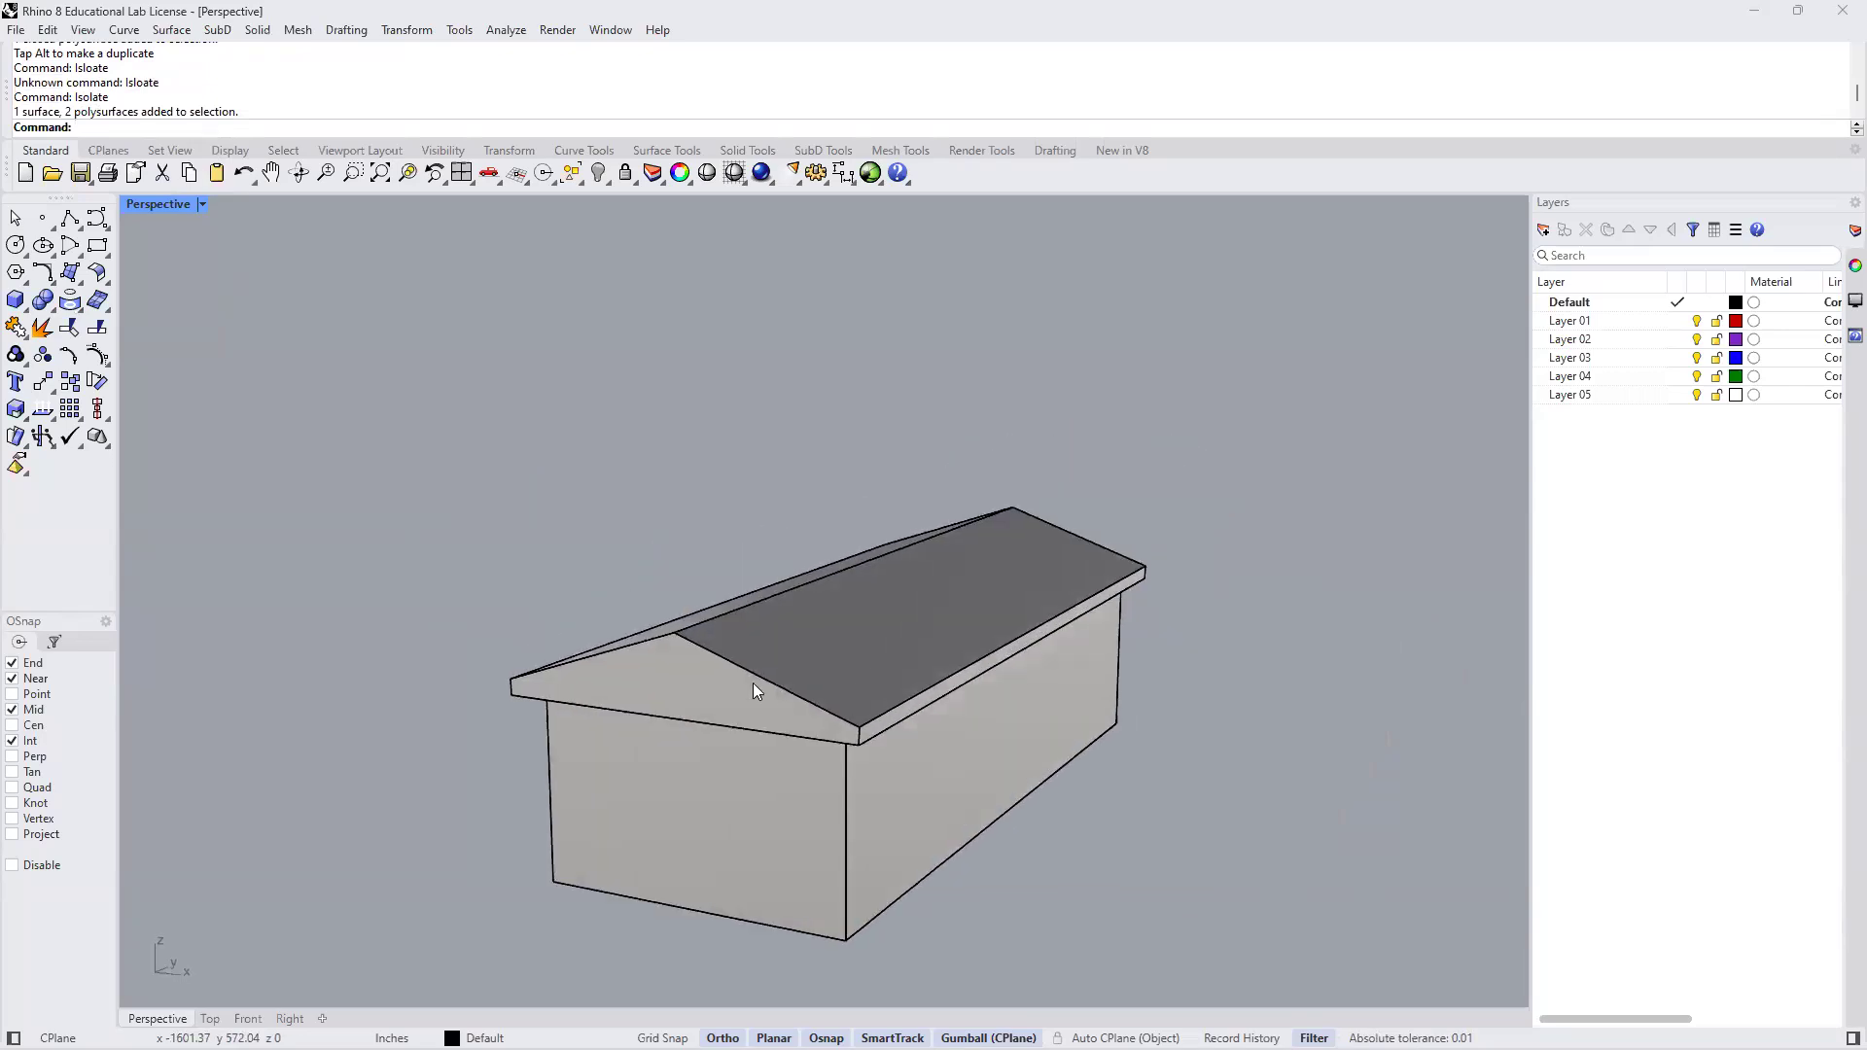
right_click_drag(823, 633, 788, 592)
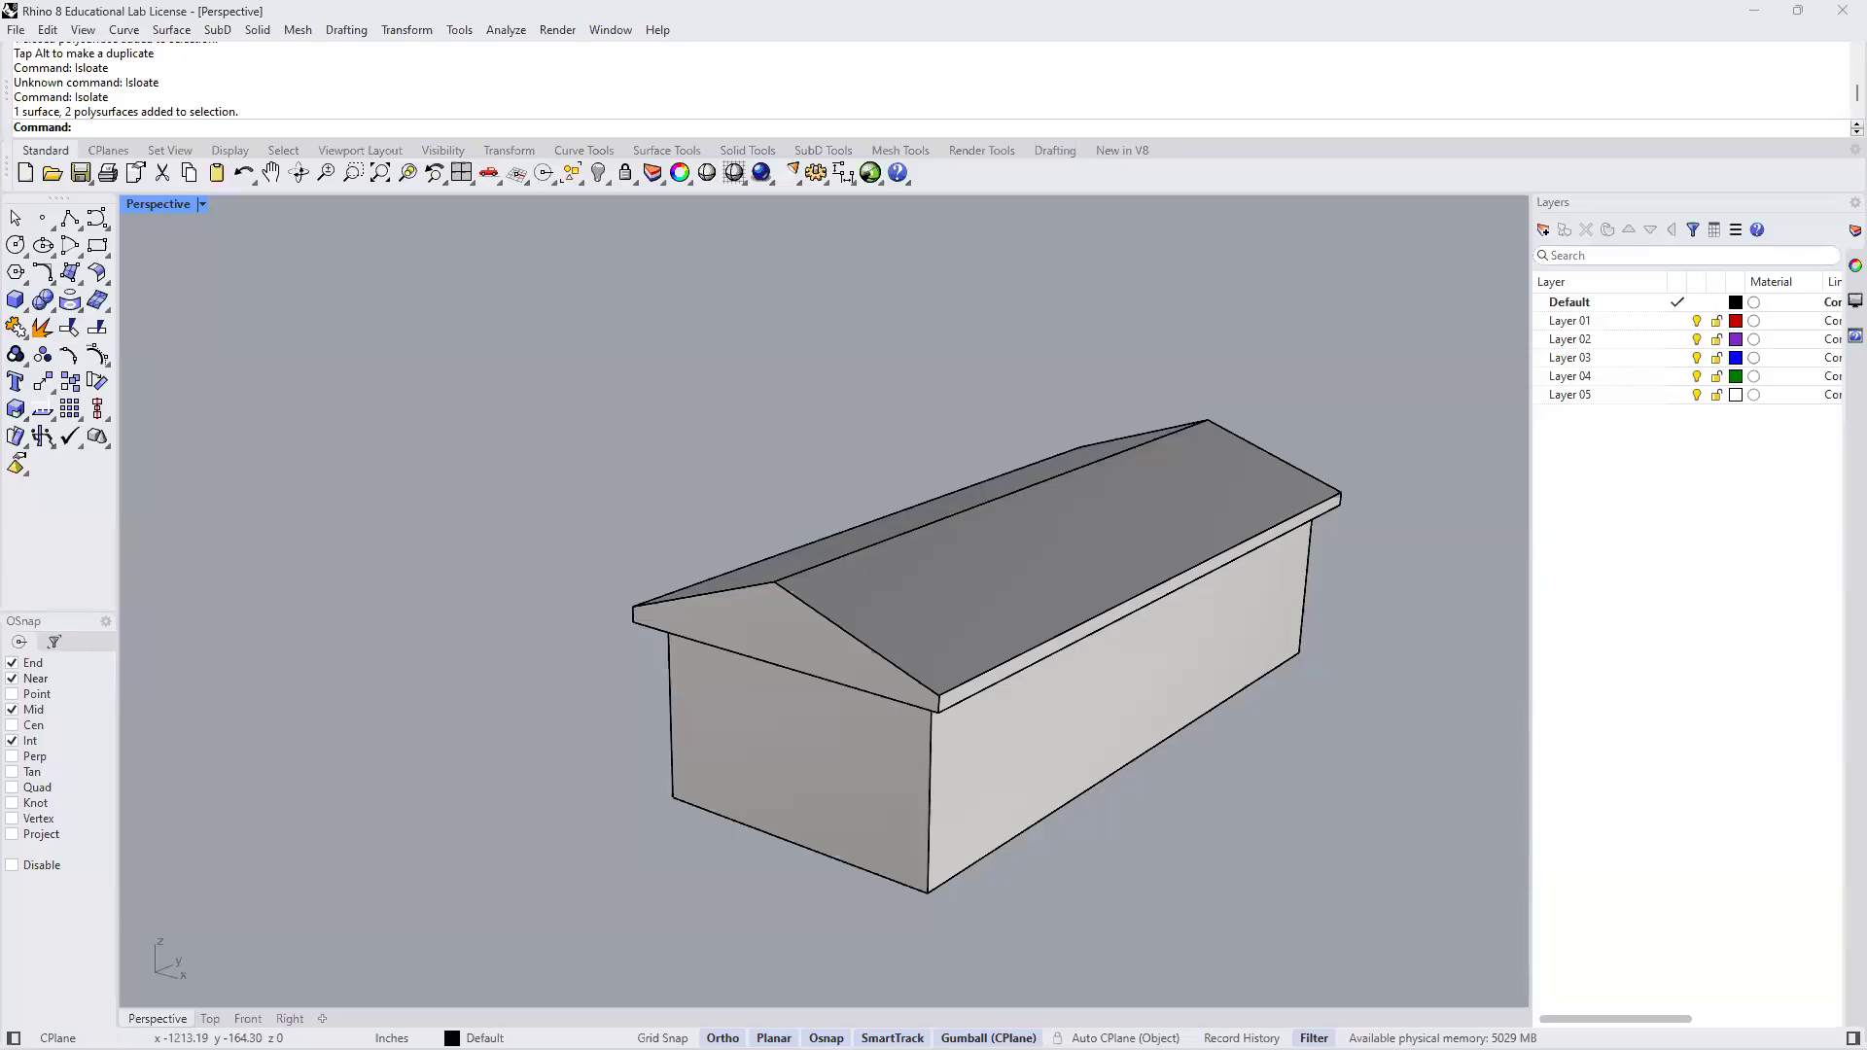
Try sliding the near ridge-end vertex inward along the ridge to slope the gable end, and undo the move
left_click_drag(0, 15, 729, 3)
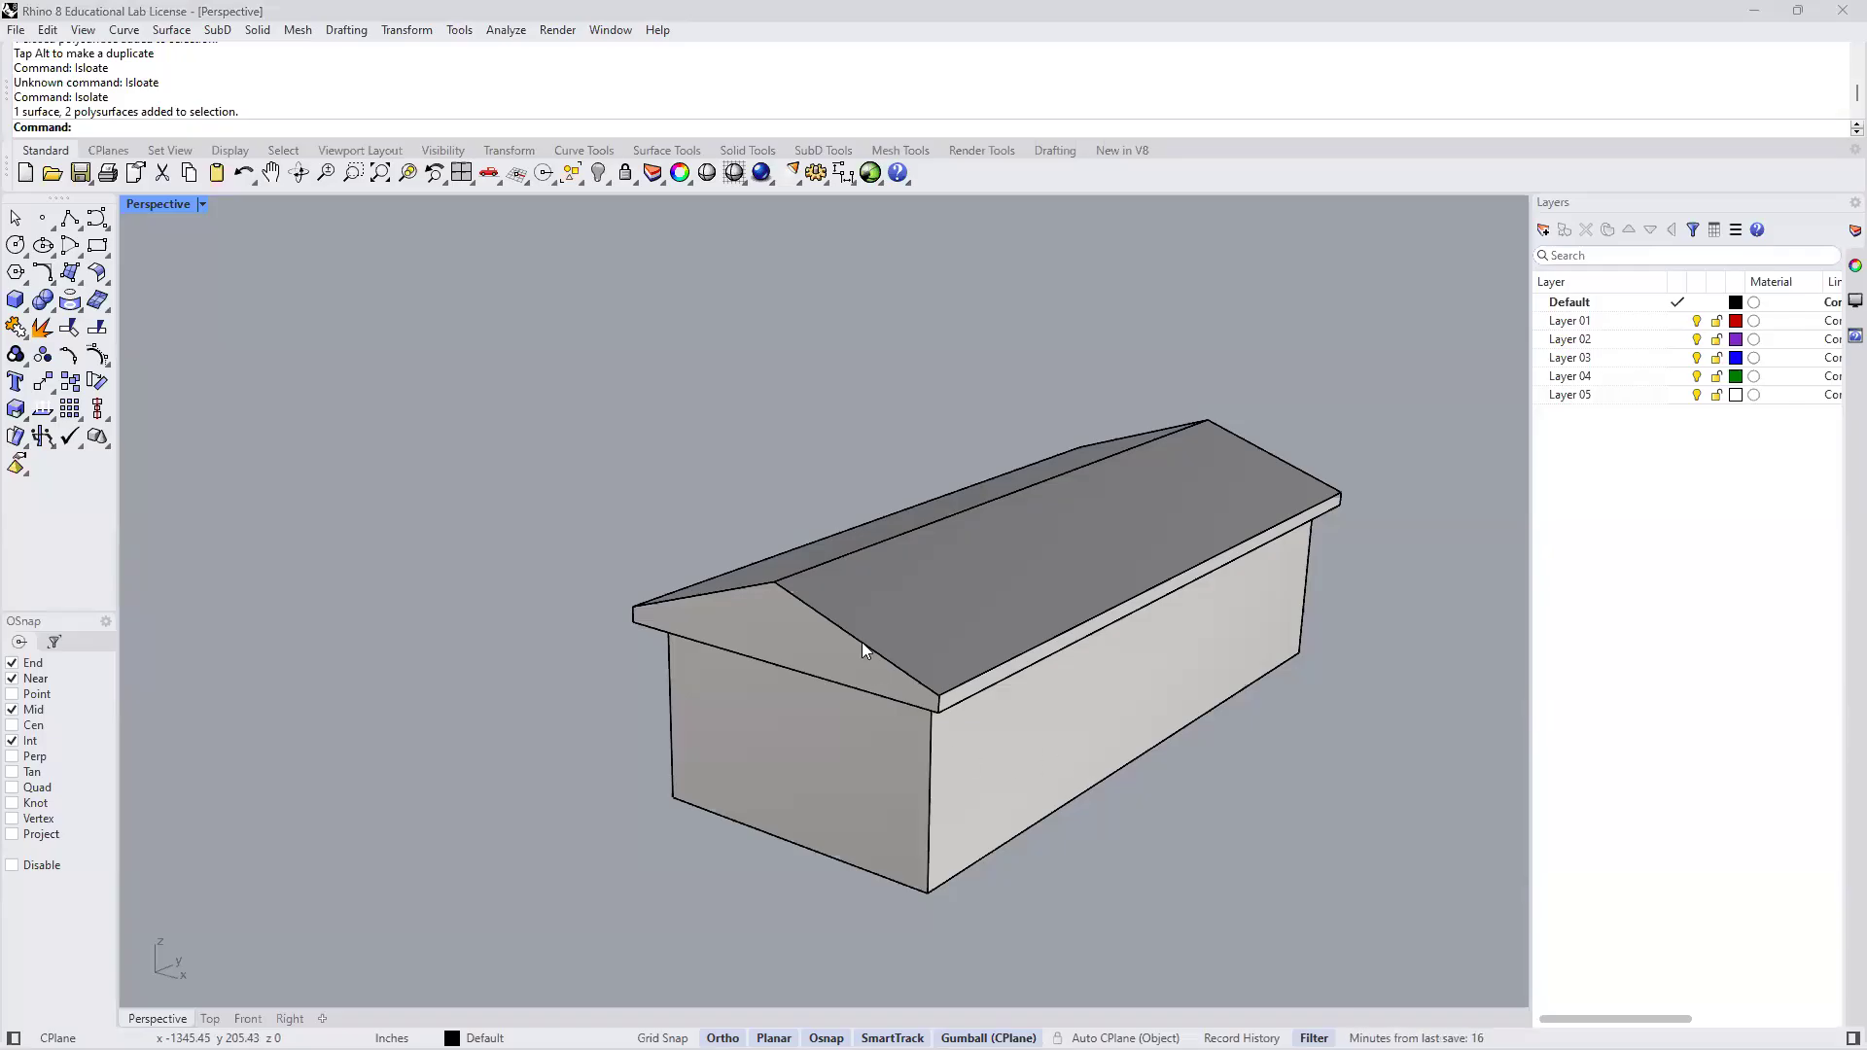
scroll(861, 642, "up", 1)
left_click(811, 620)
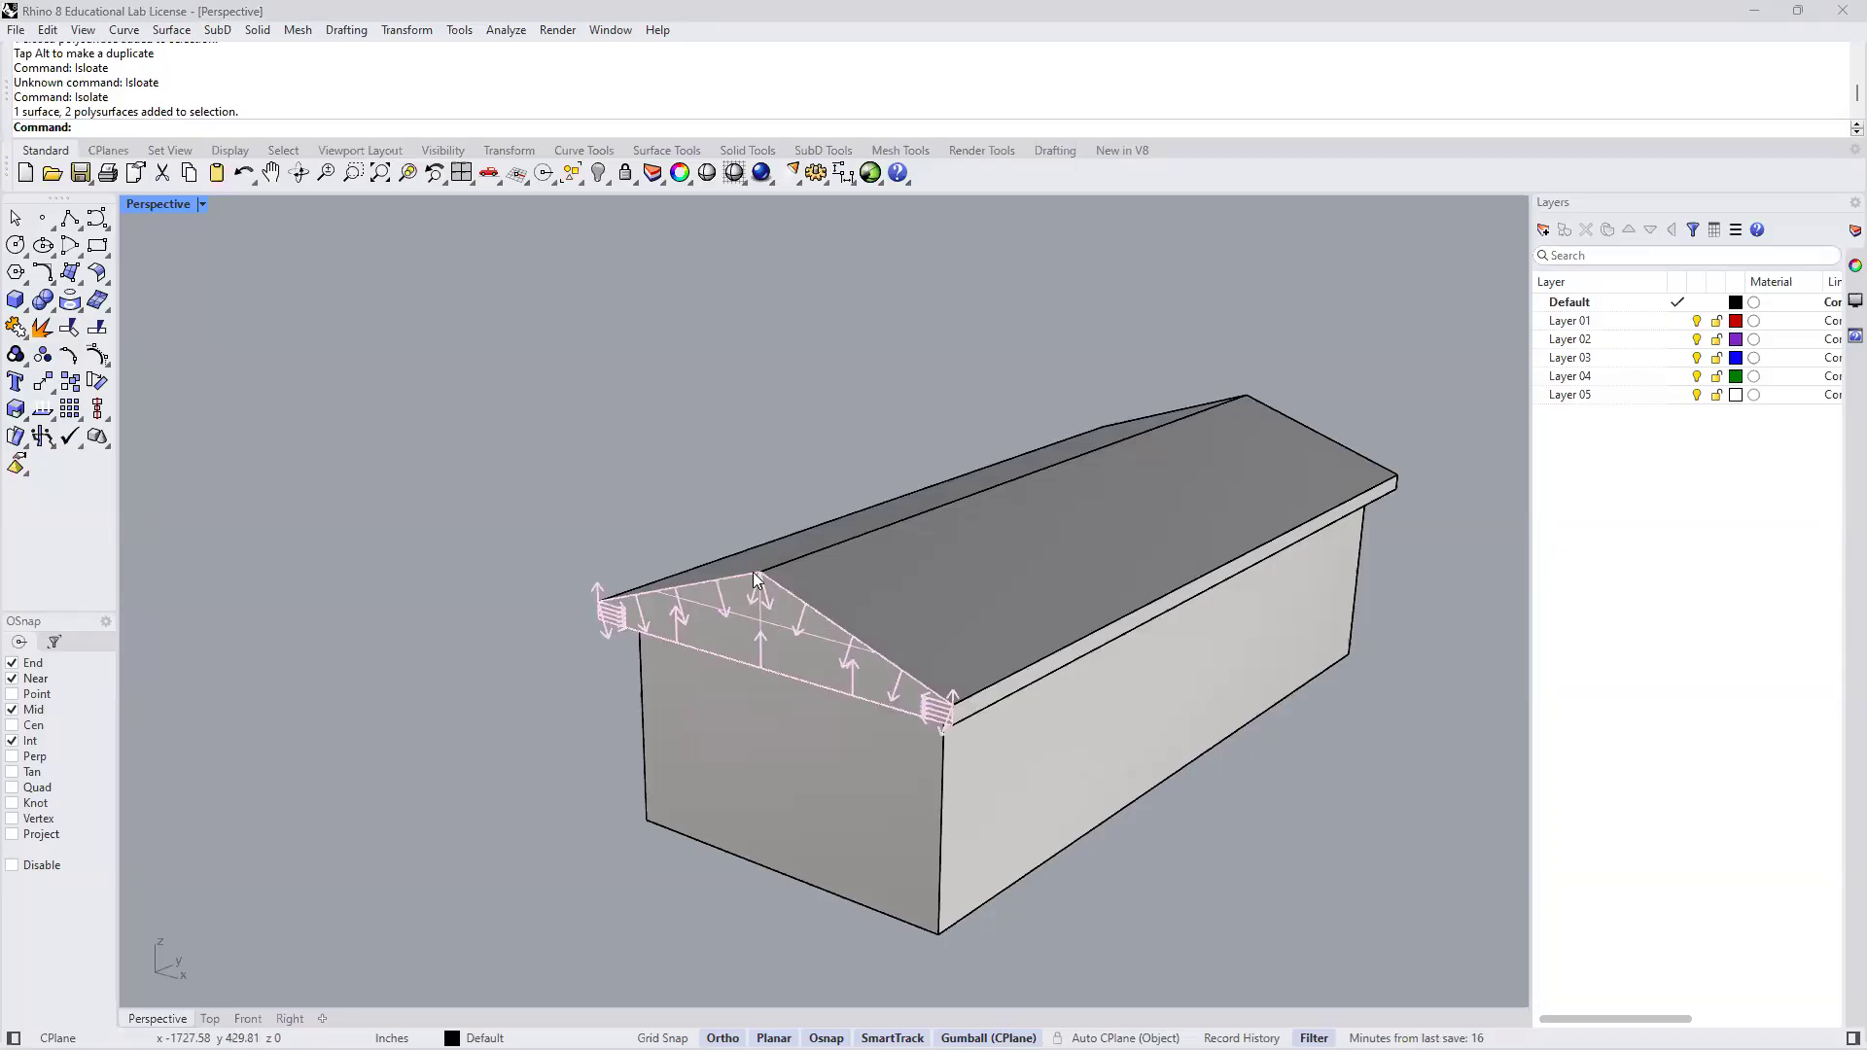
key("Escape")
left_click(759, 572, "ctrl+shift")
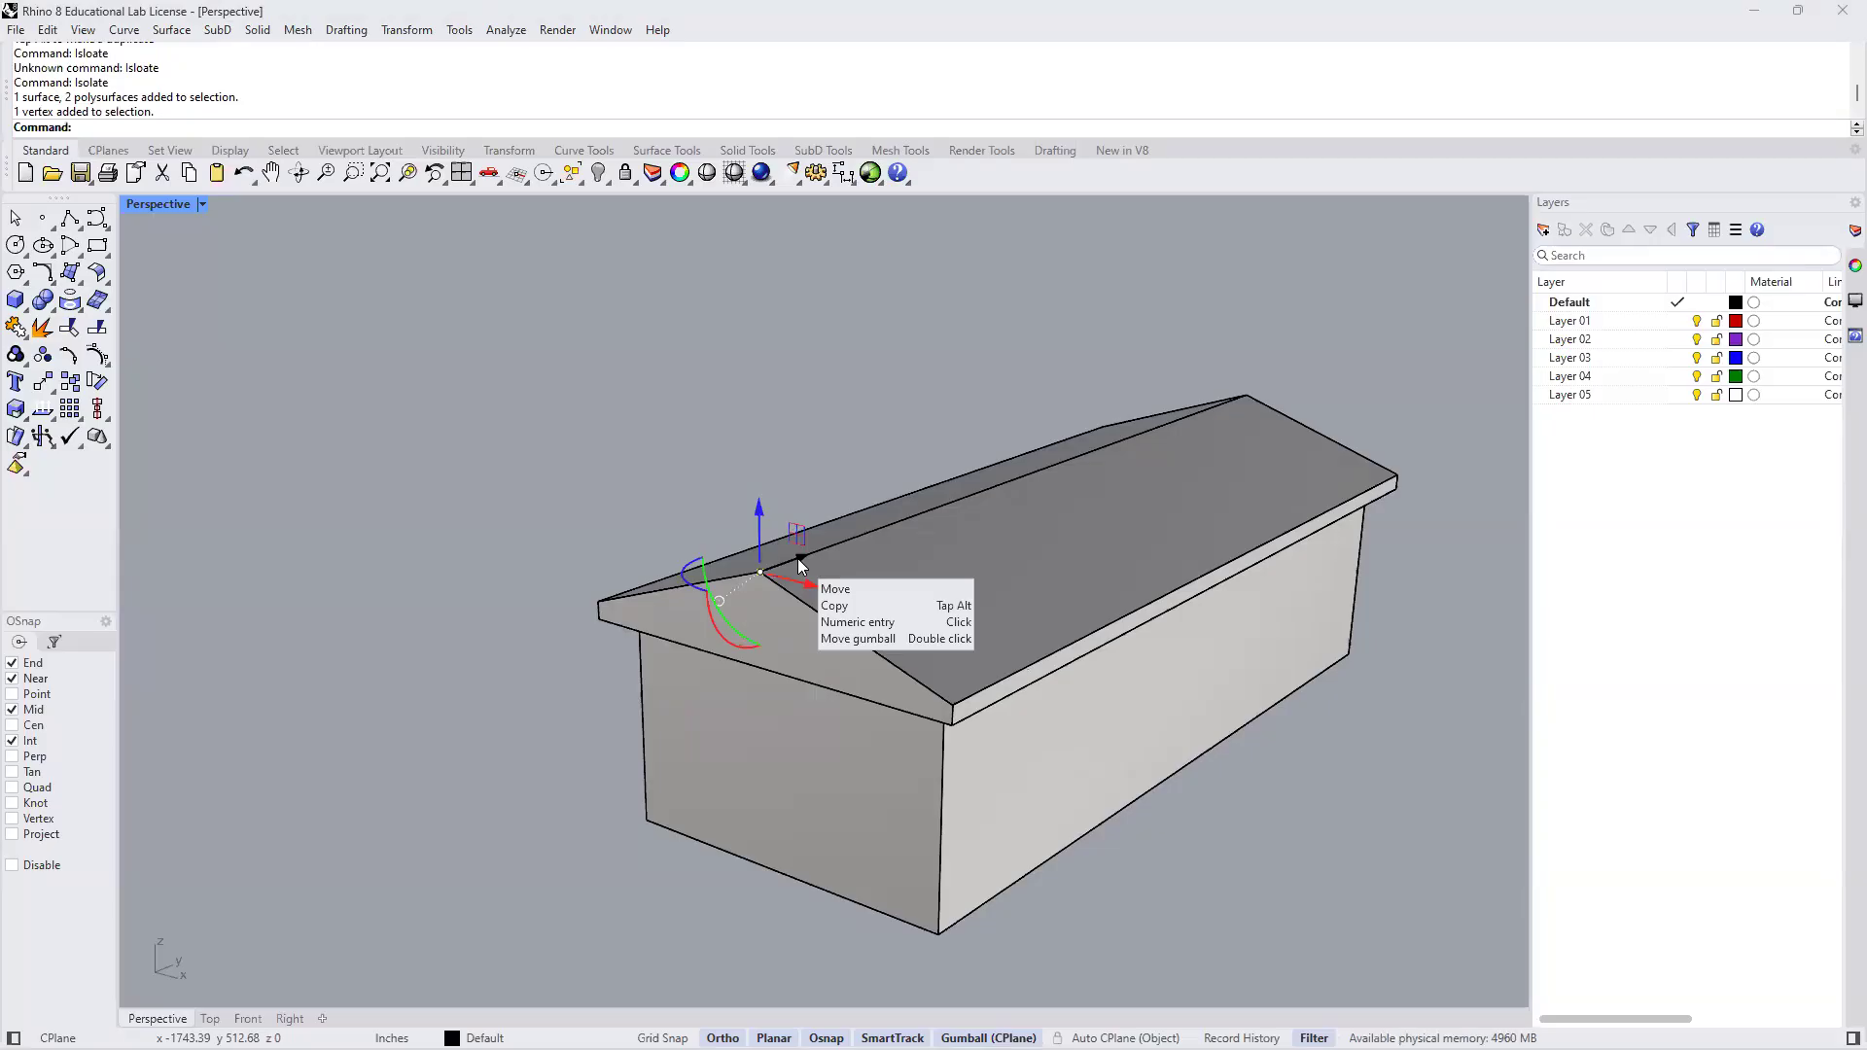
left_click_drag(804, 557, 926, 502)
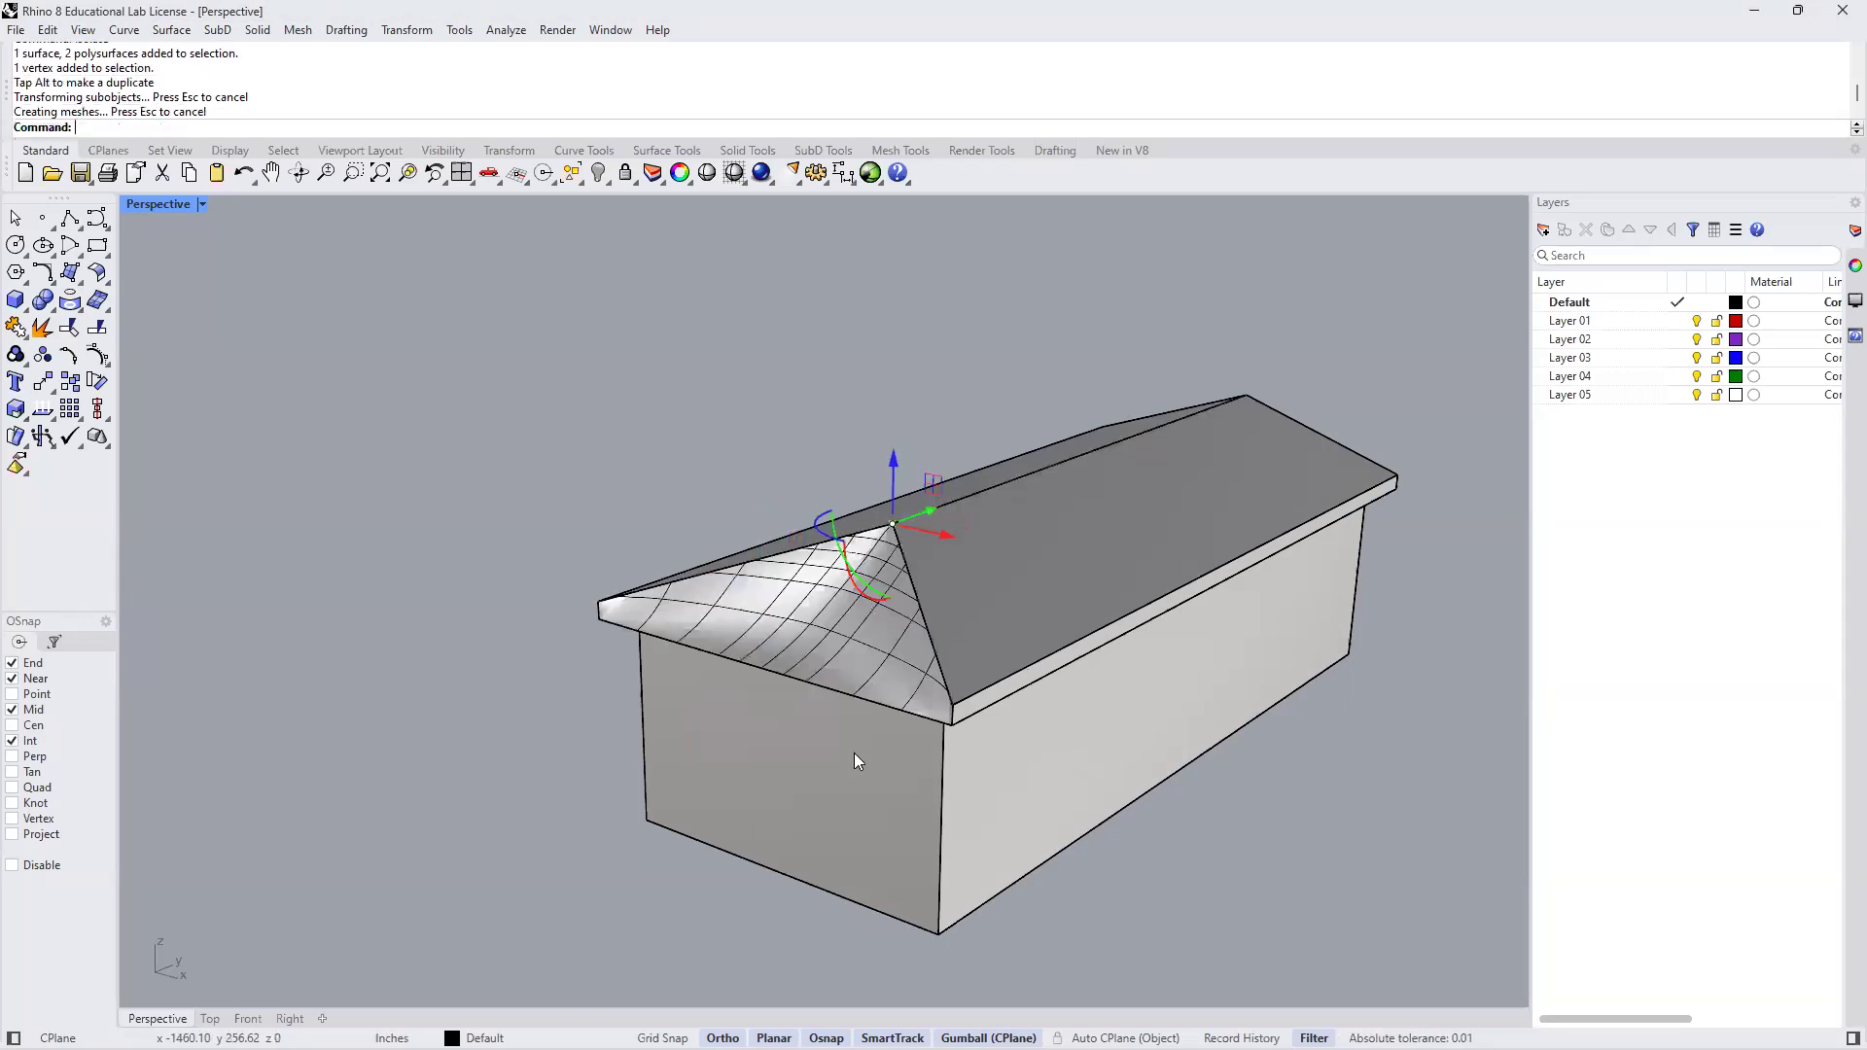
scroll(843, 719, "up", 3)
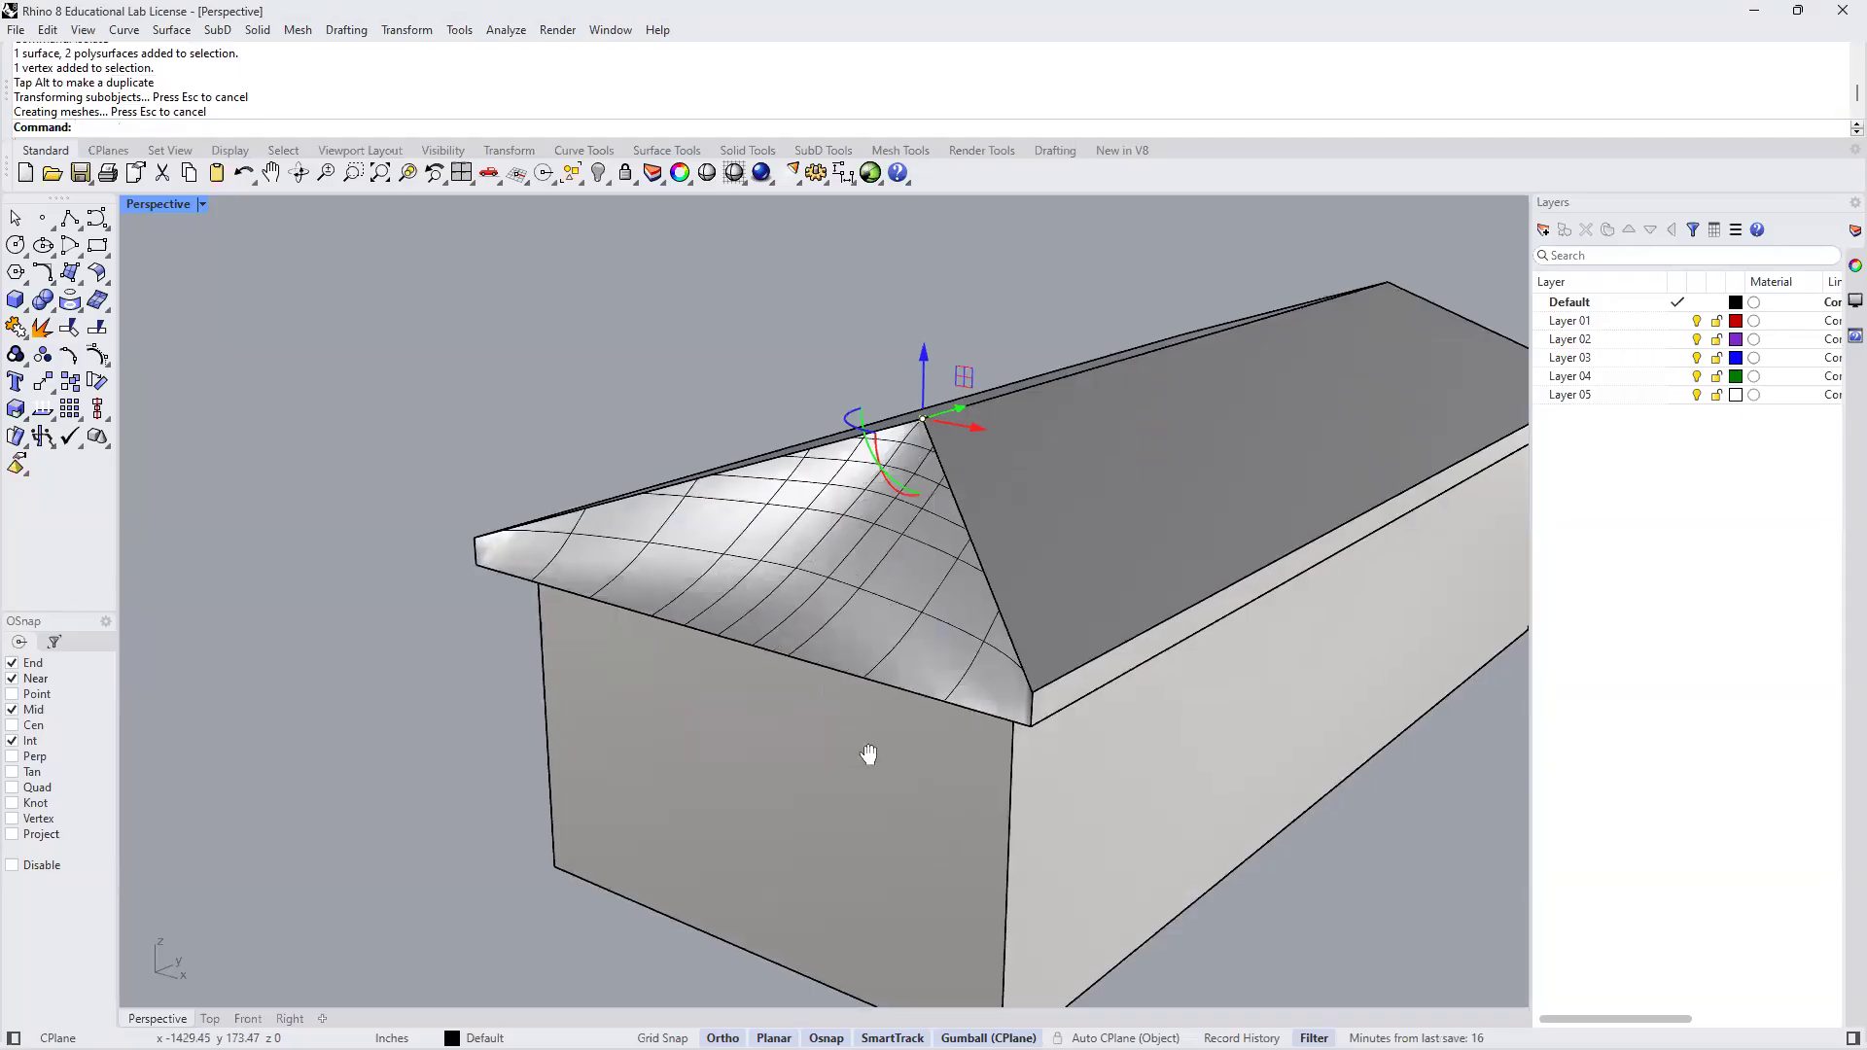
right_click_drag(848, 762, 669, 644)
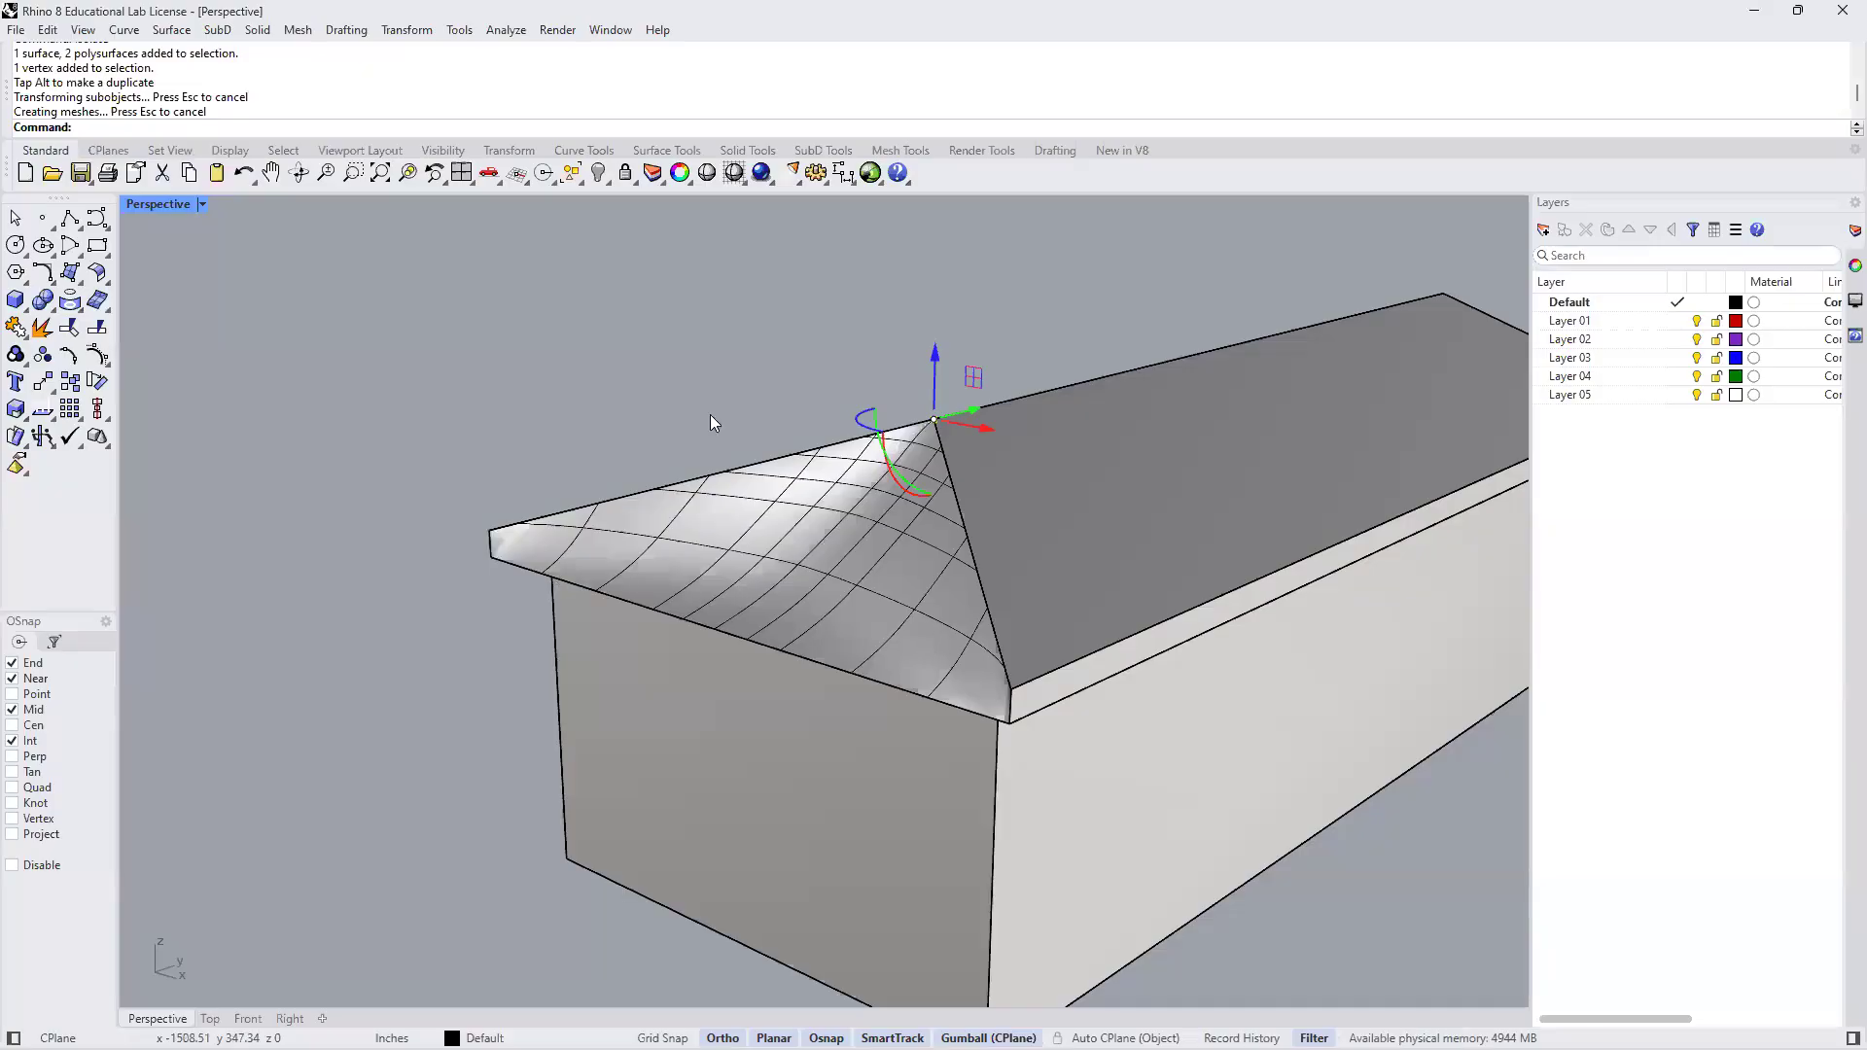
left_click(244, 175)
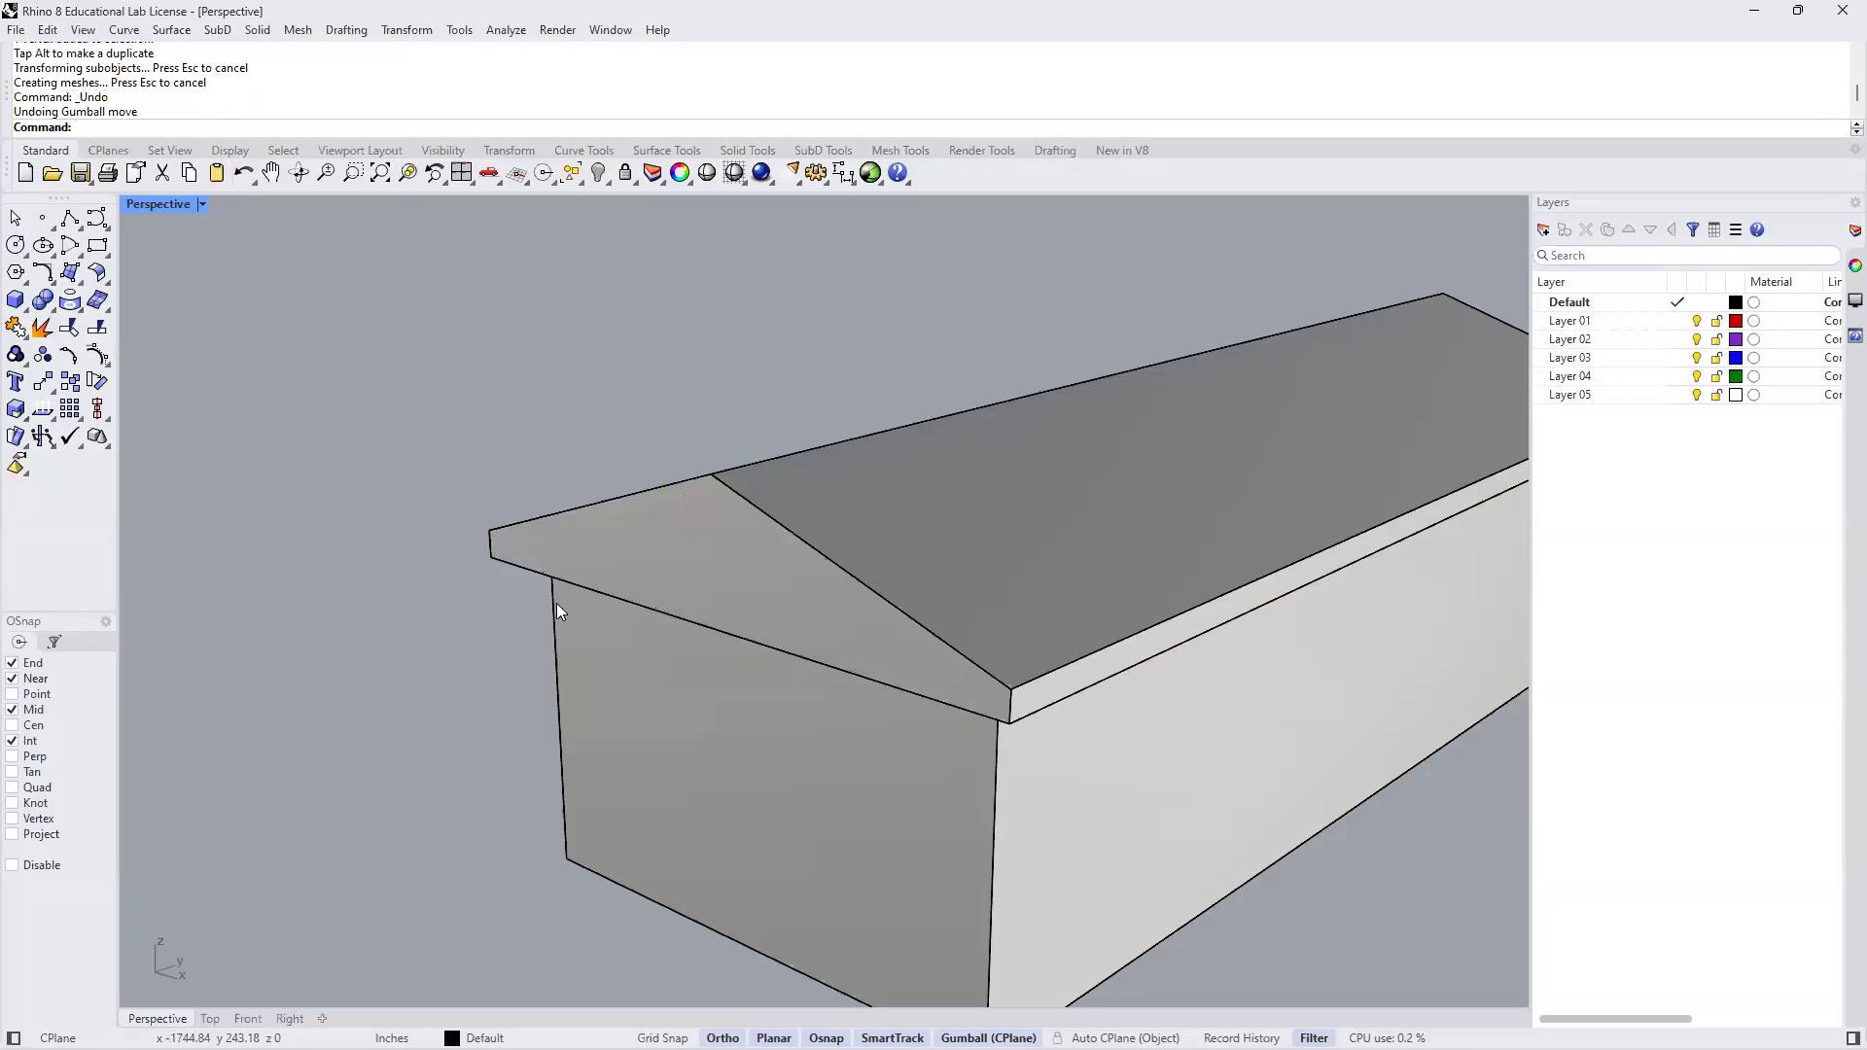
Split the near gable-end face with SplitFace, along a line joining its two upper eave corners
type("SplitFace")
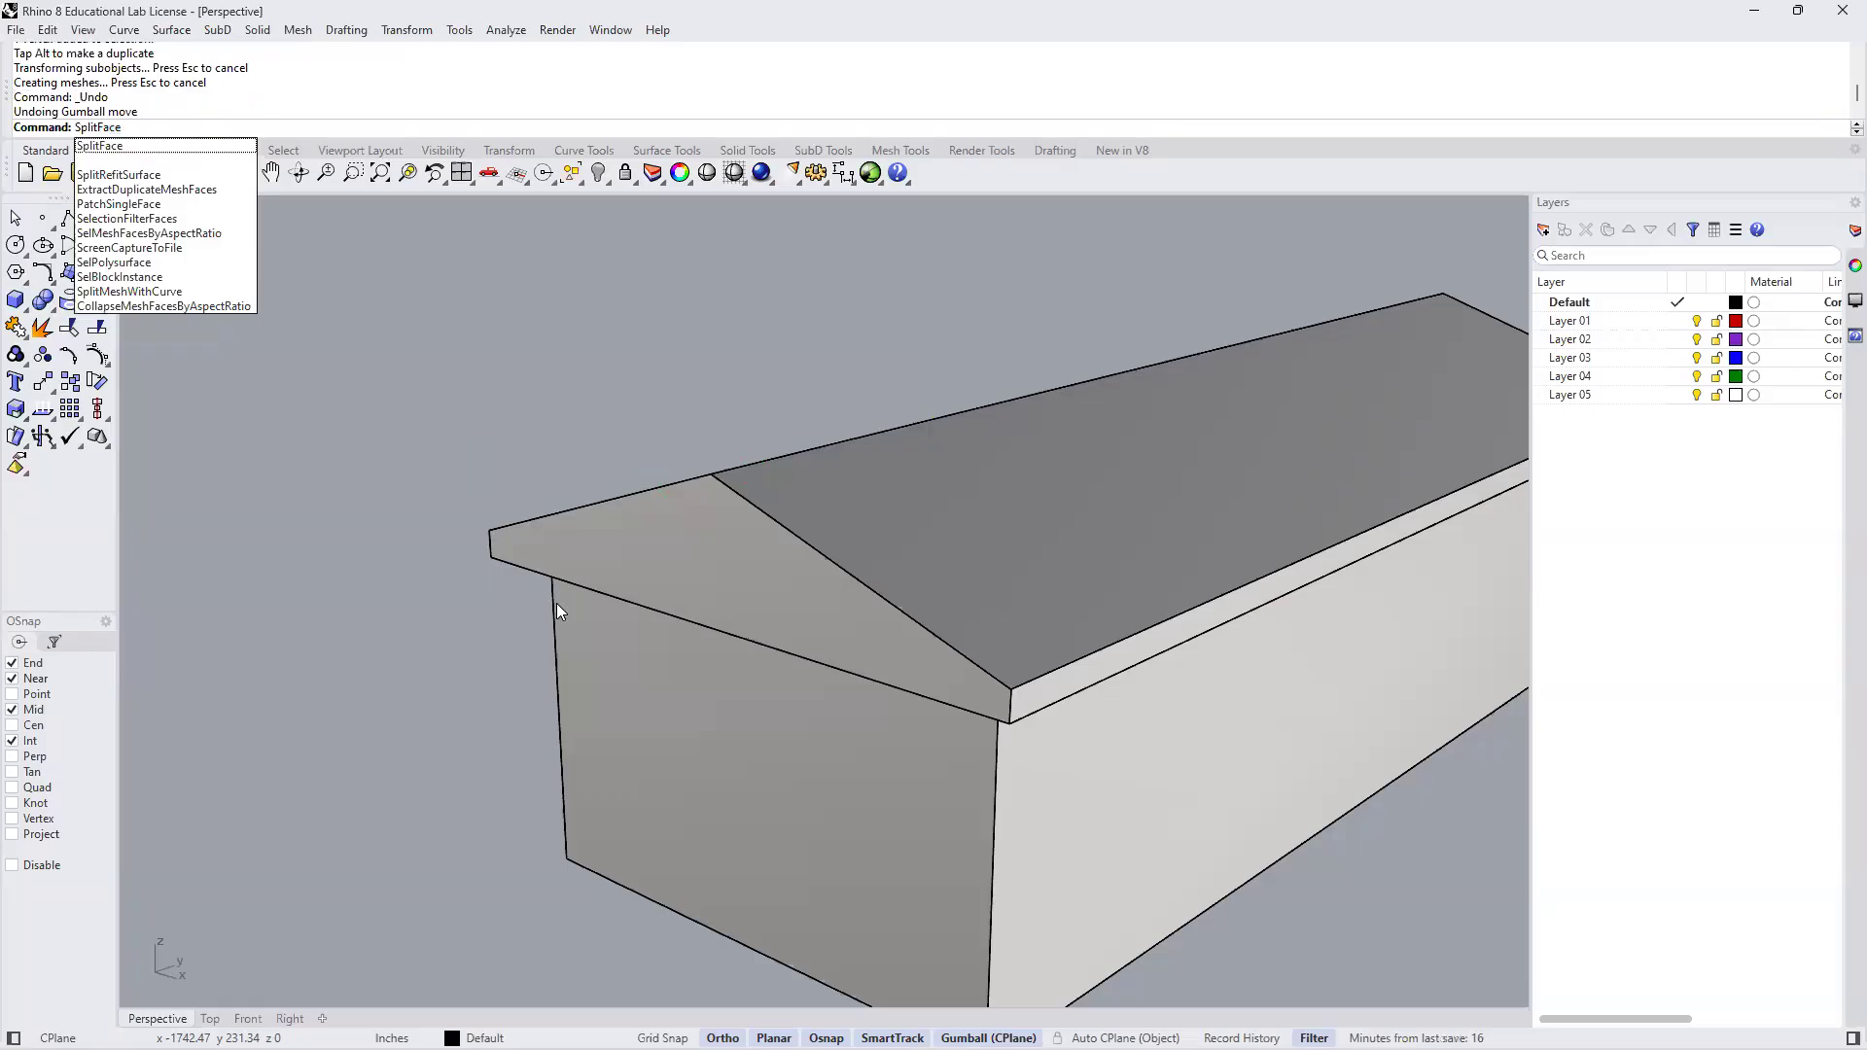
key("Return")
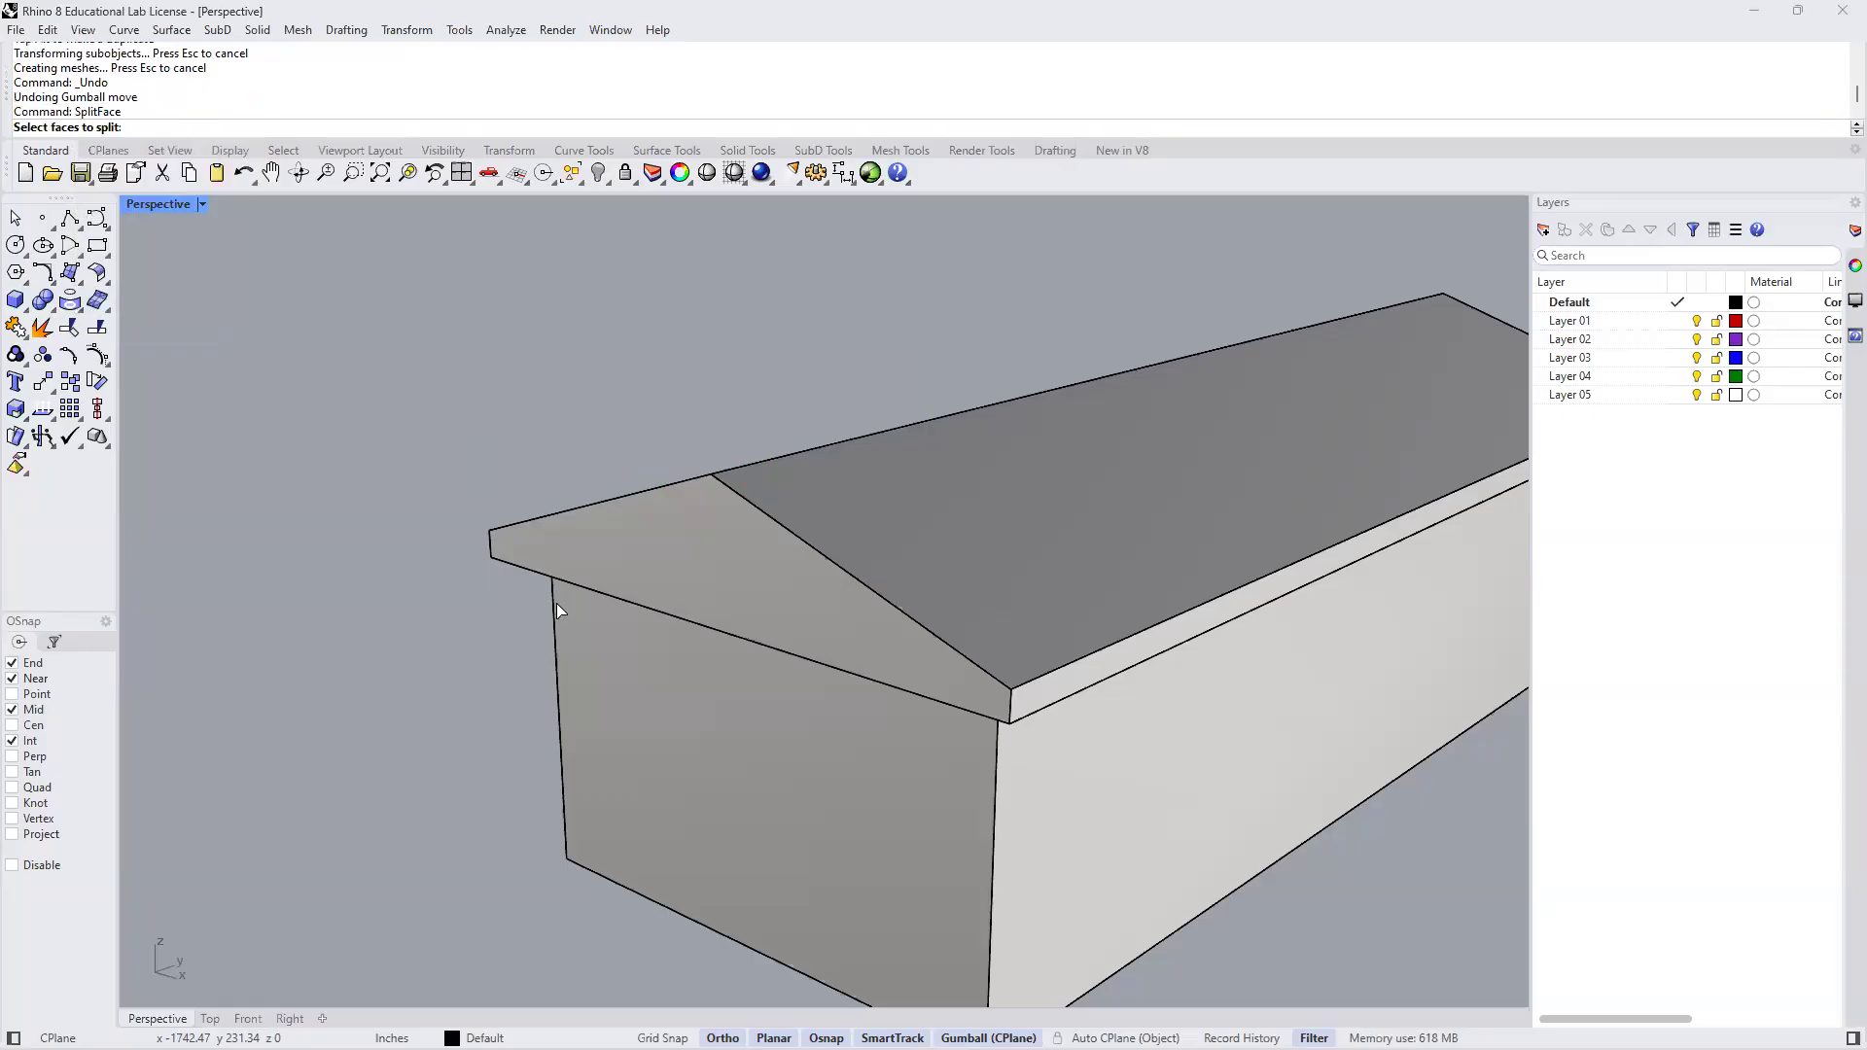
left_click(677, 587)
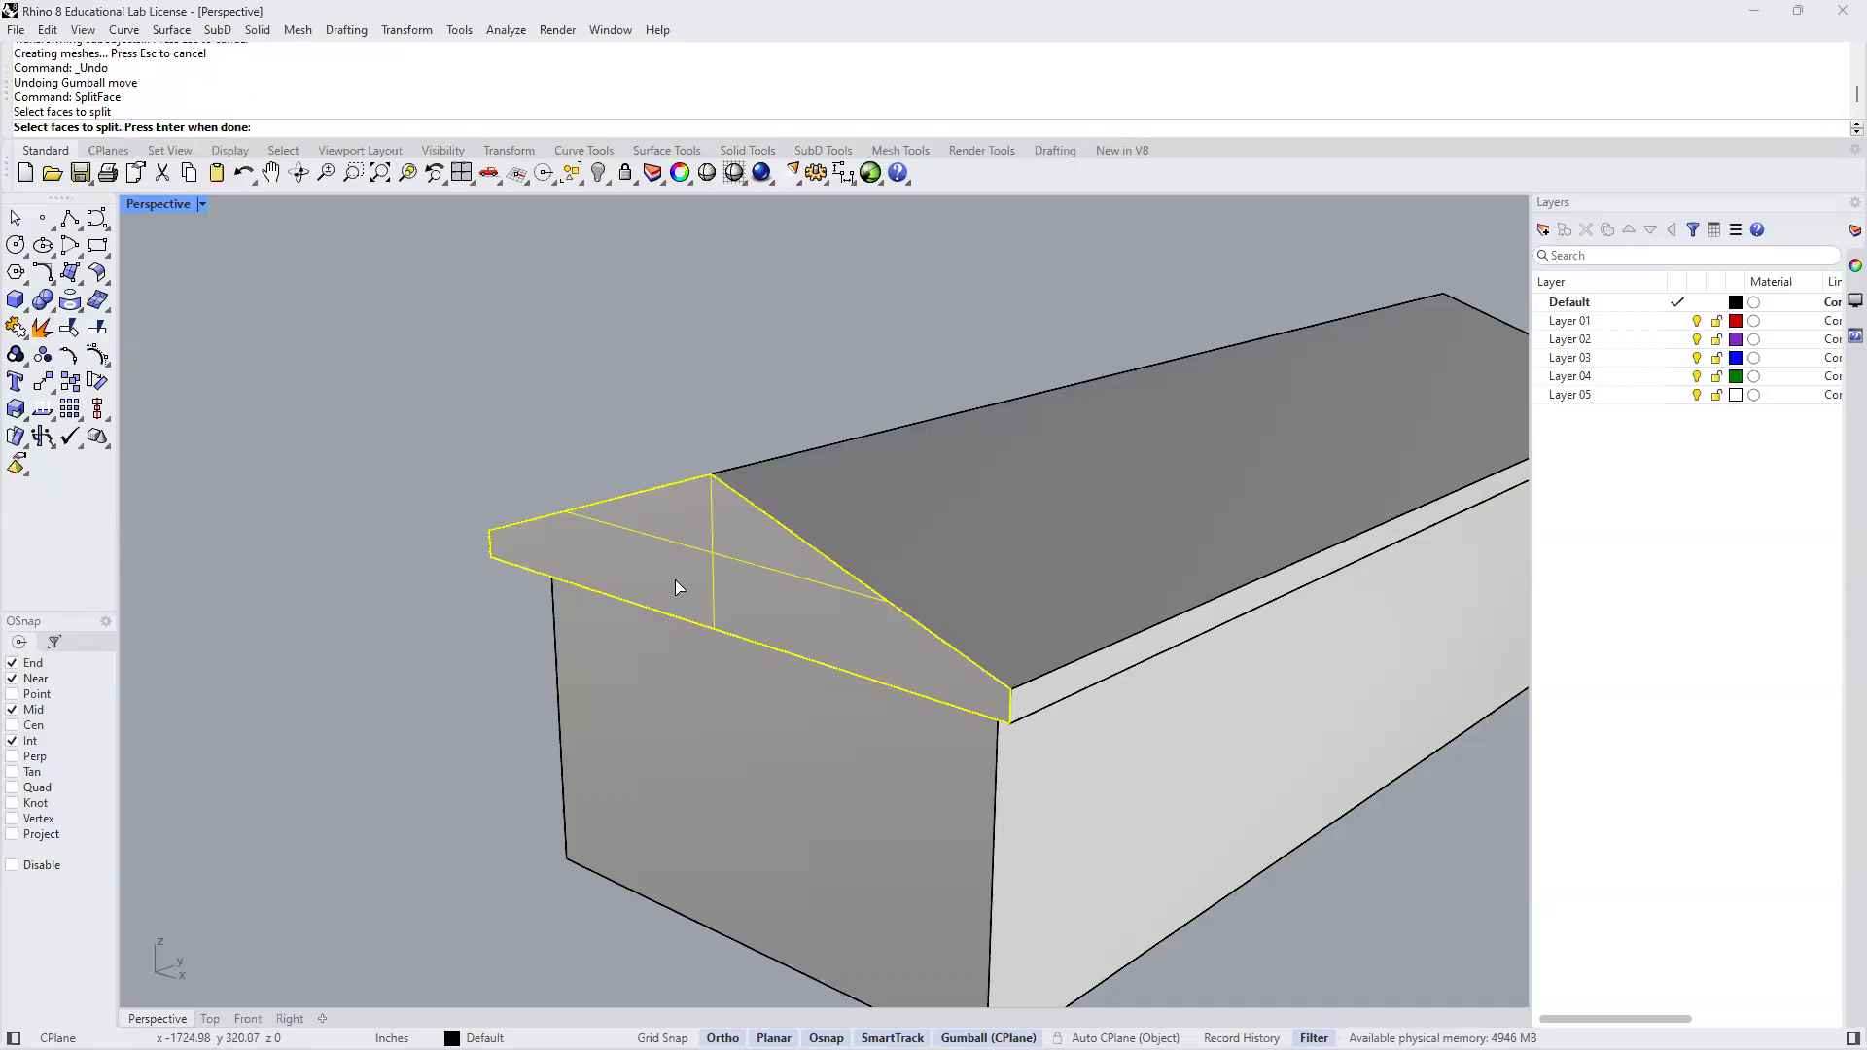
key("Return")
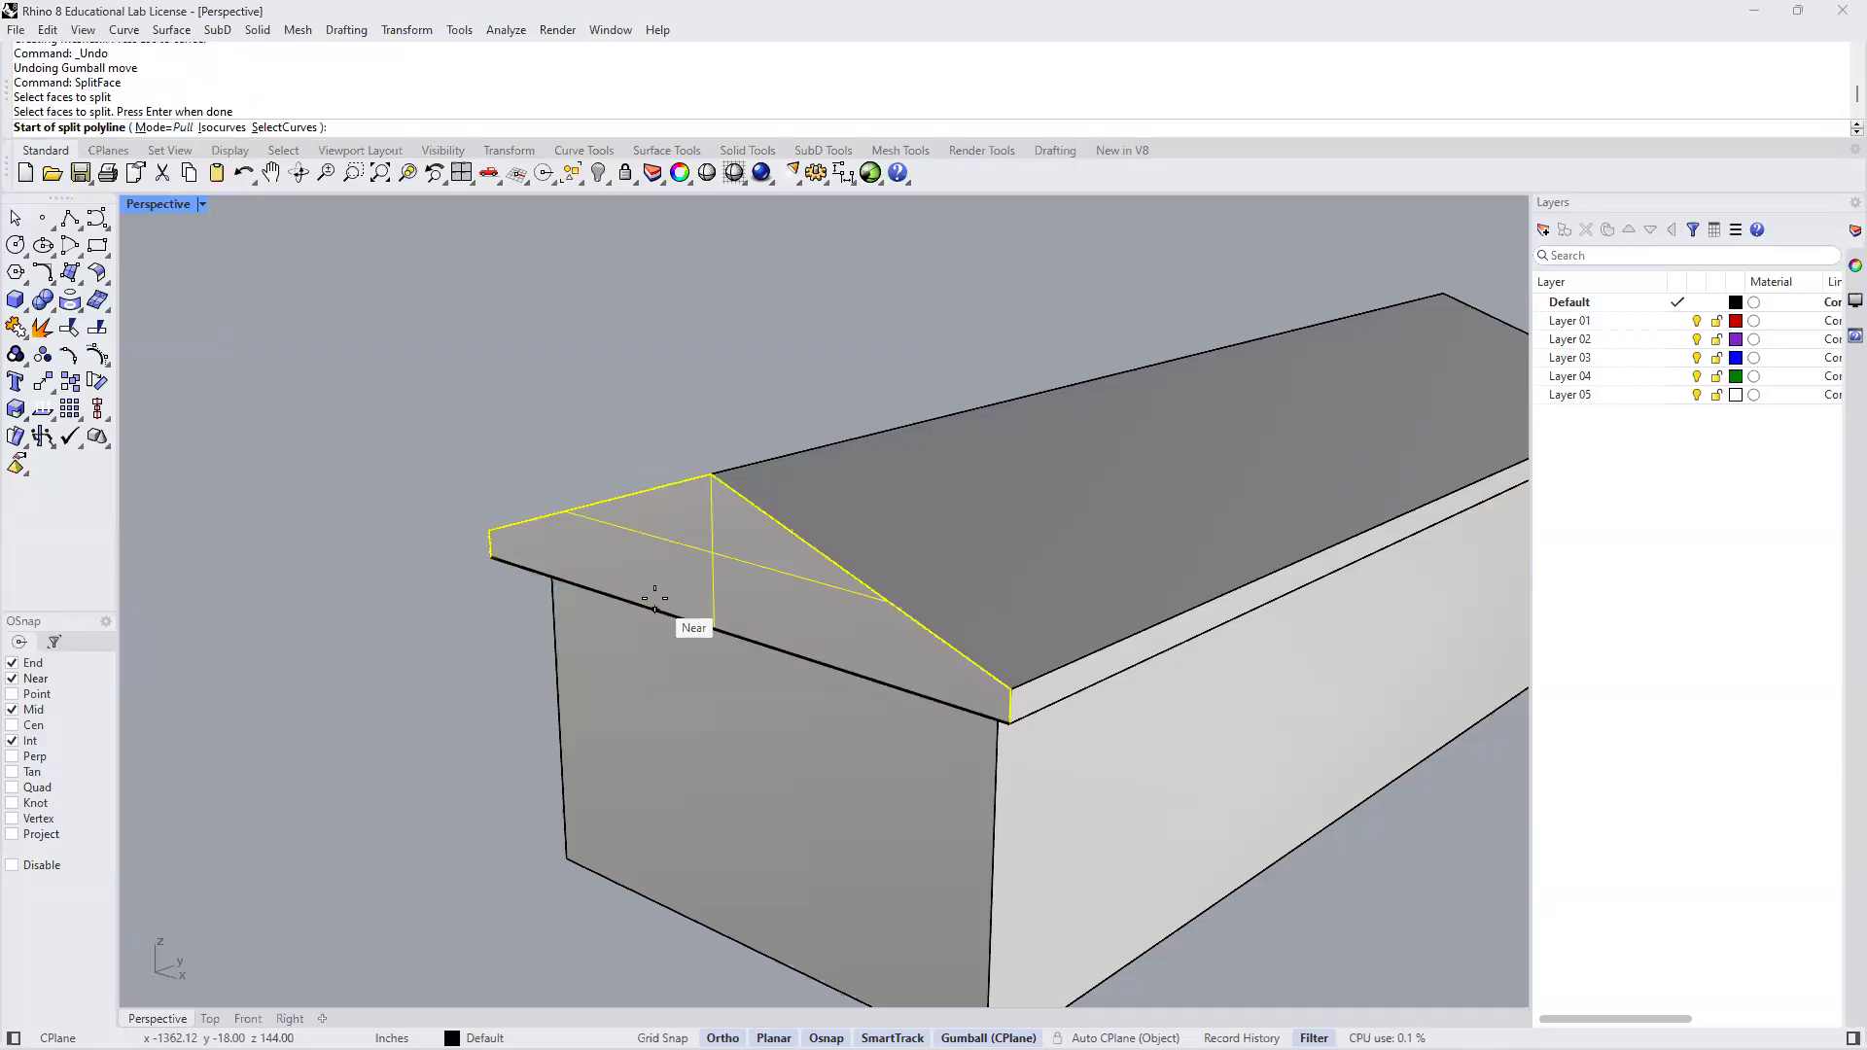
left_click(490, 531)
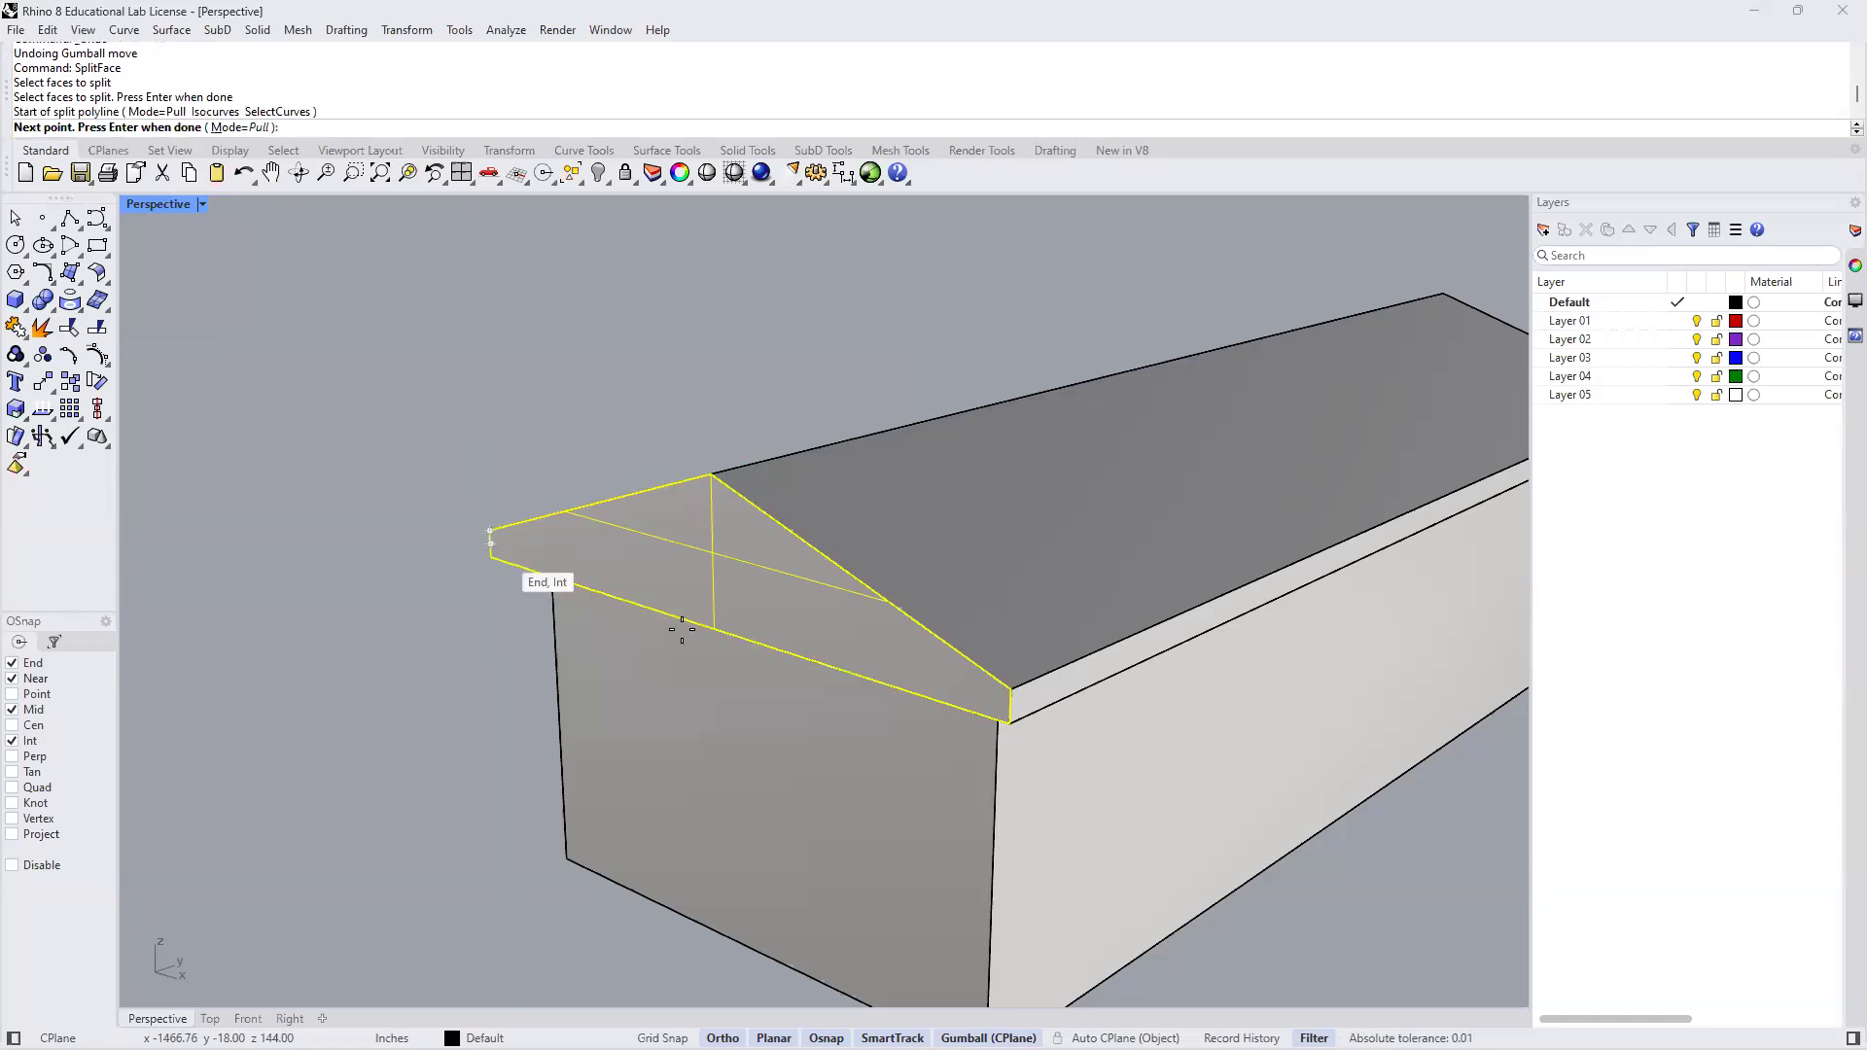
left_click(1009, 687)
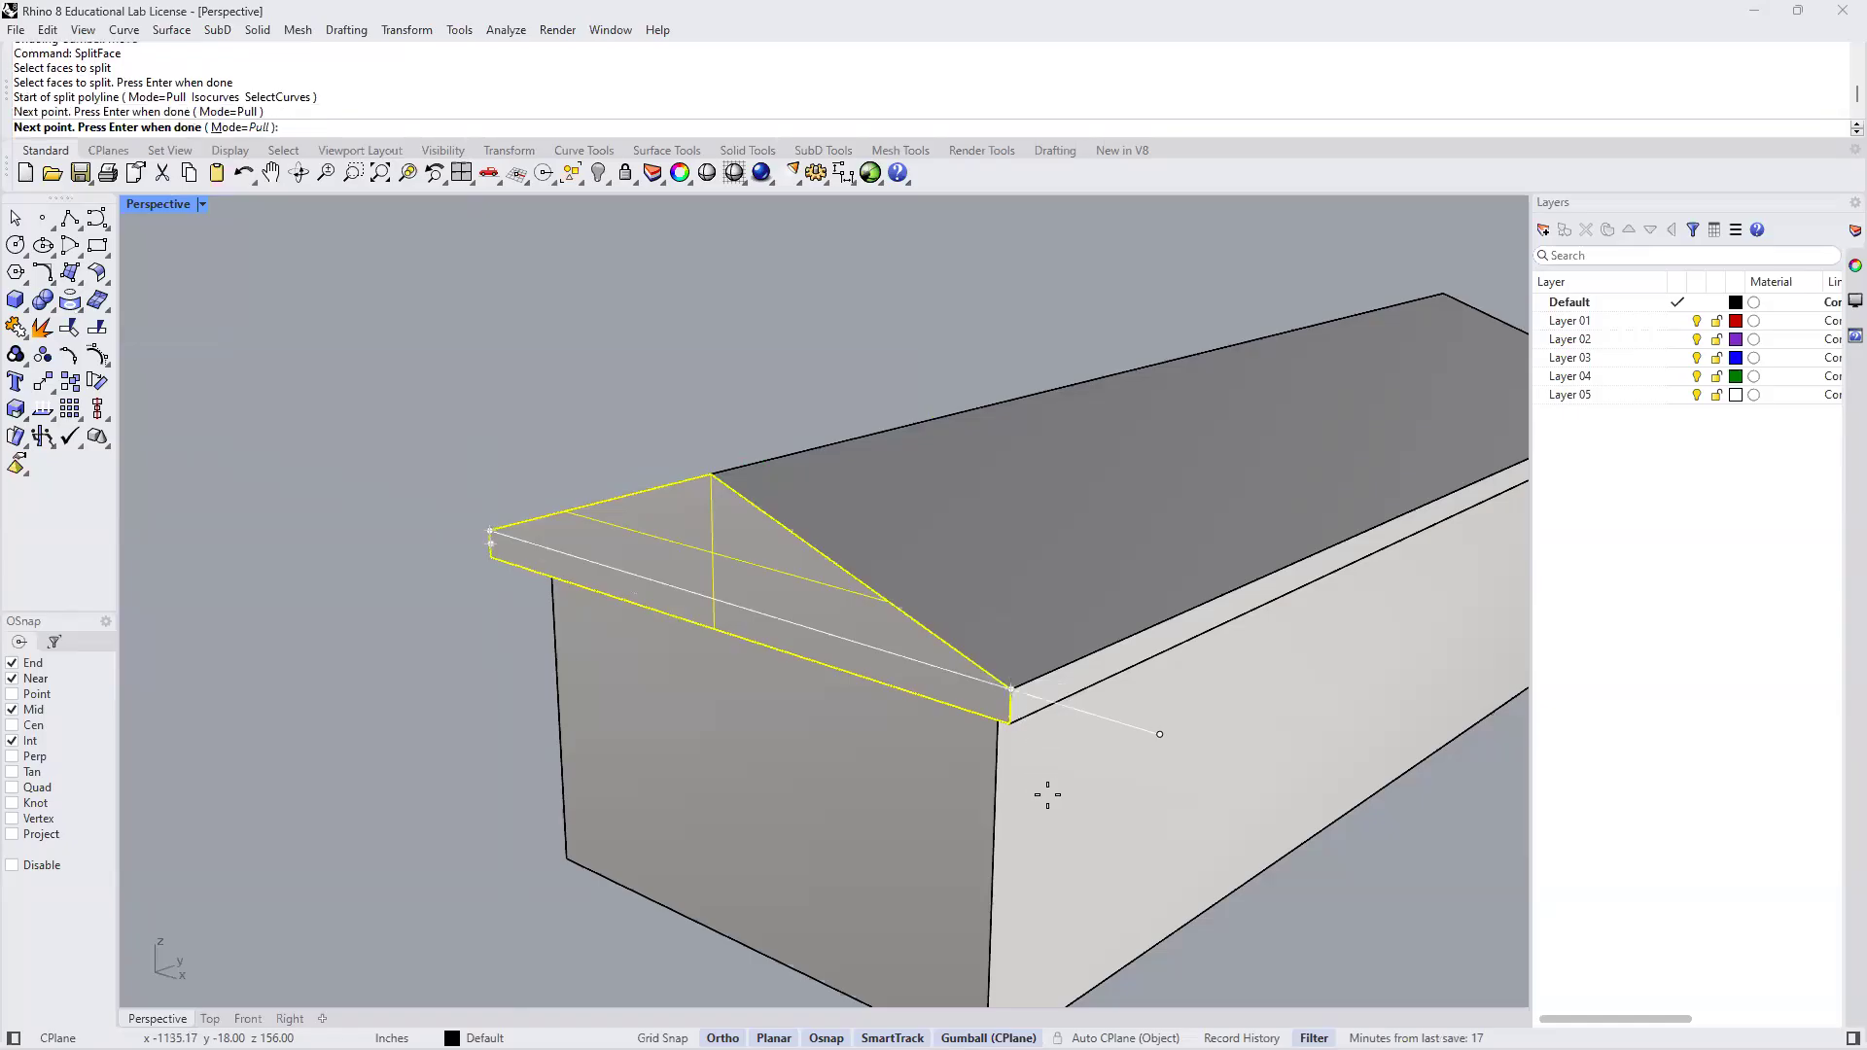
key("Return")
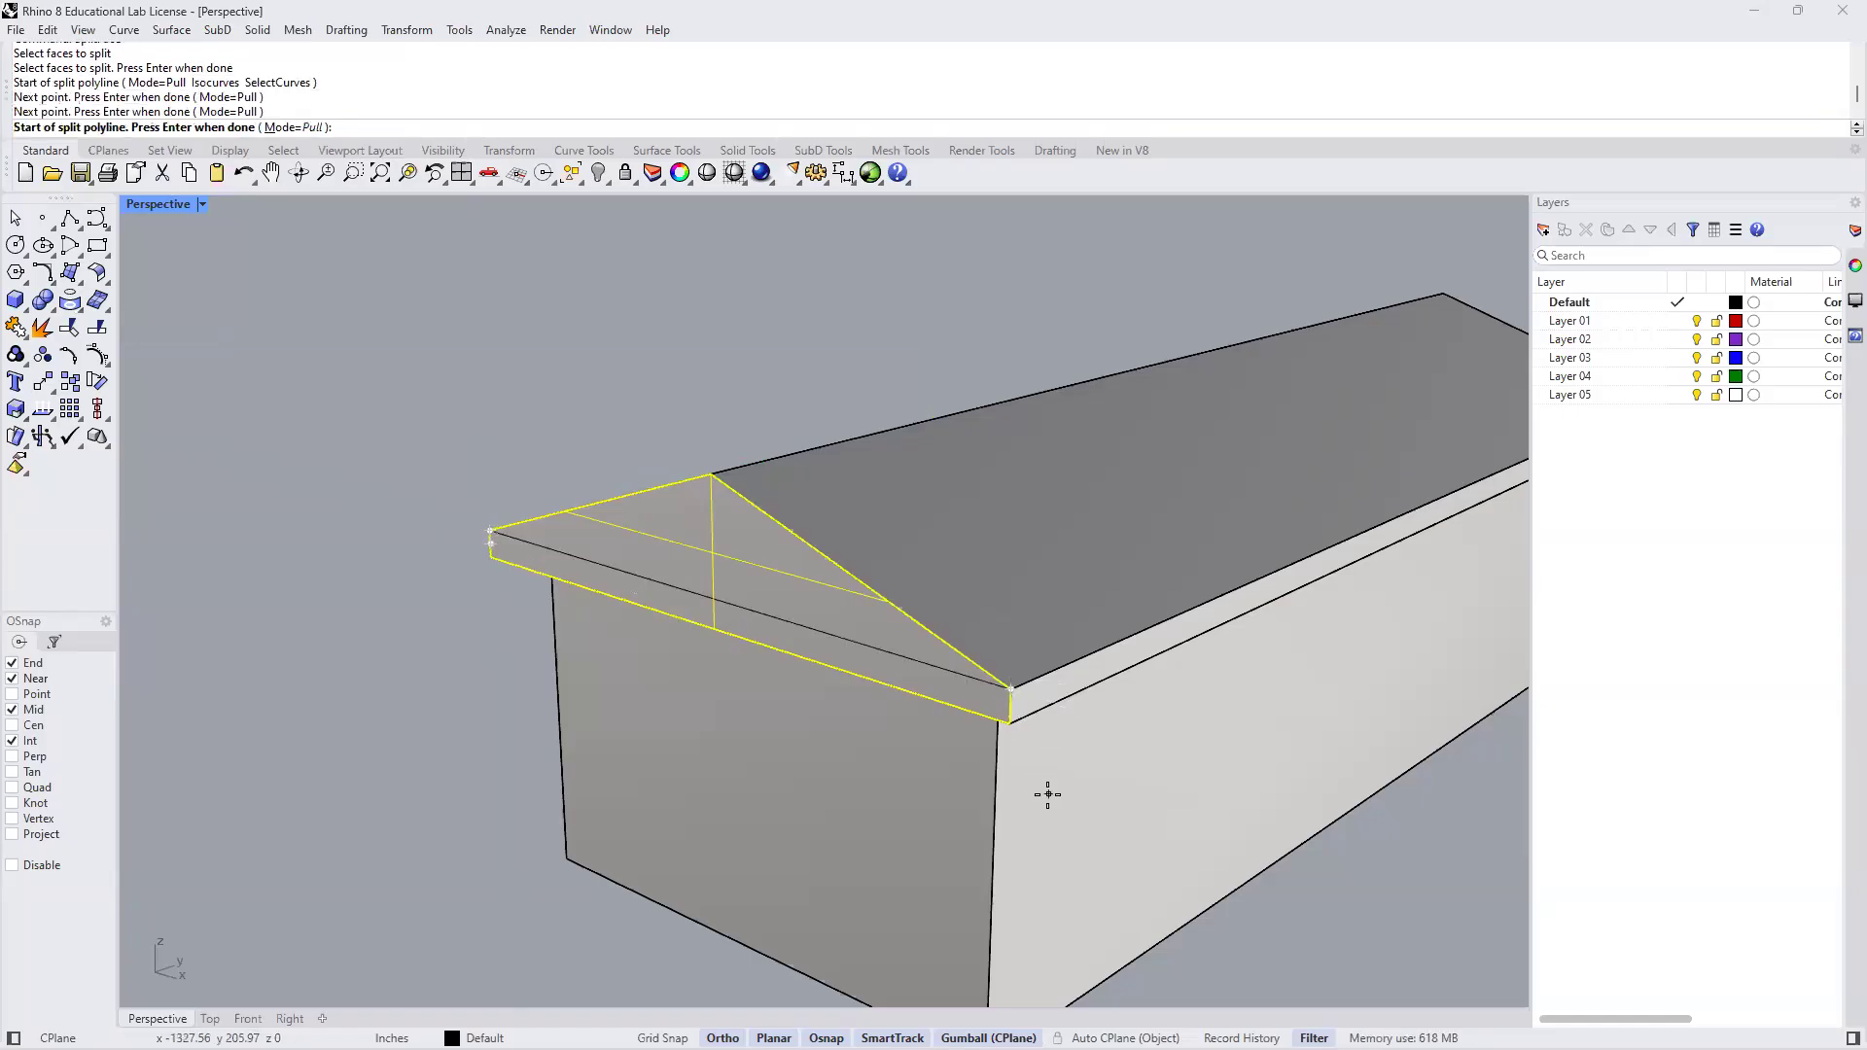
key("Return")
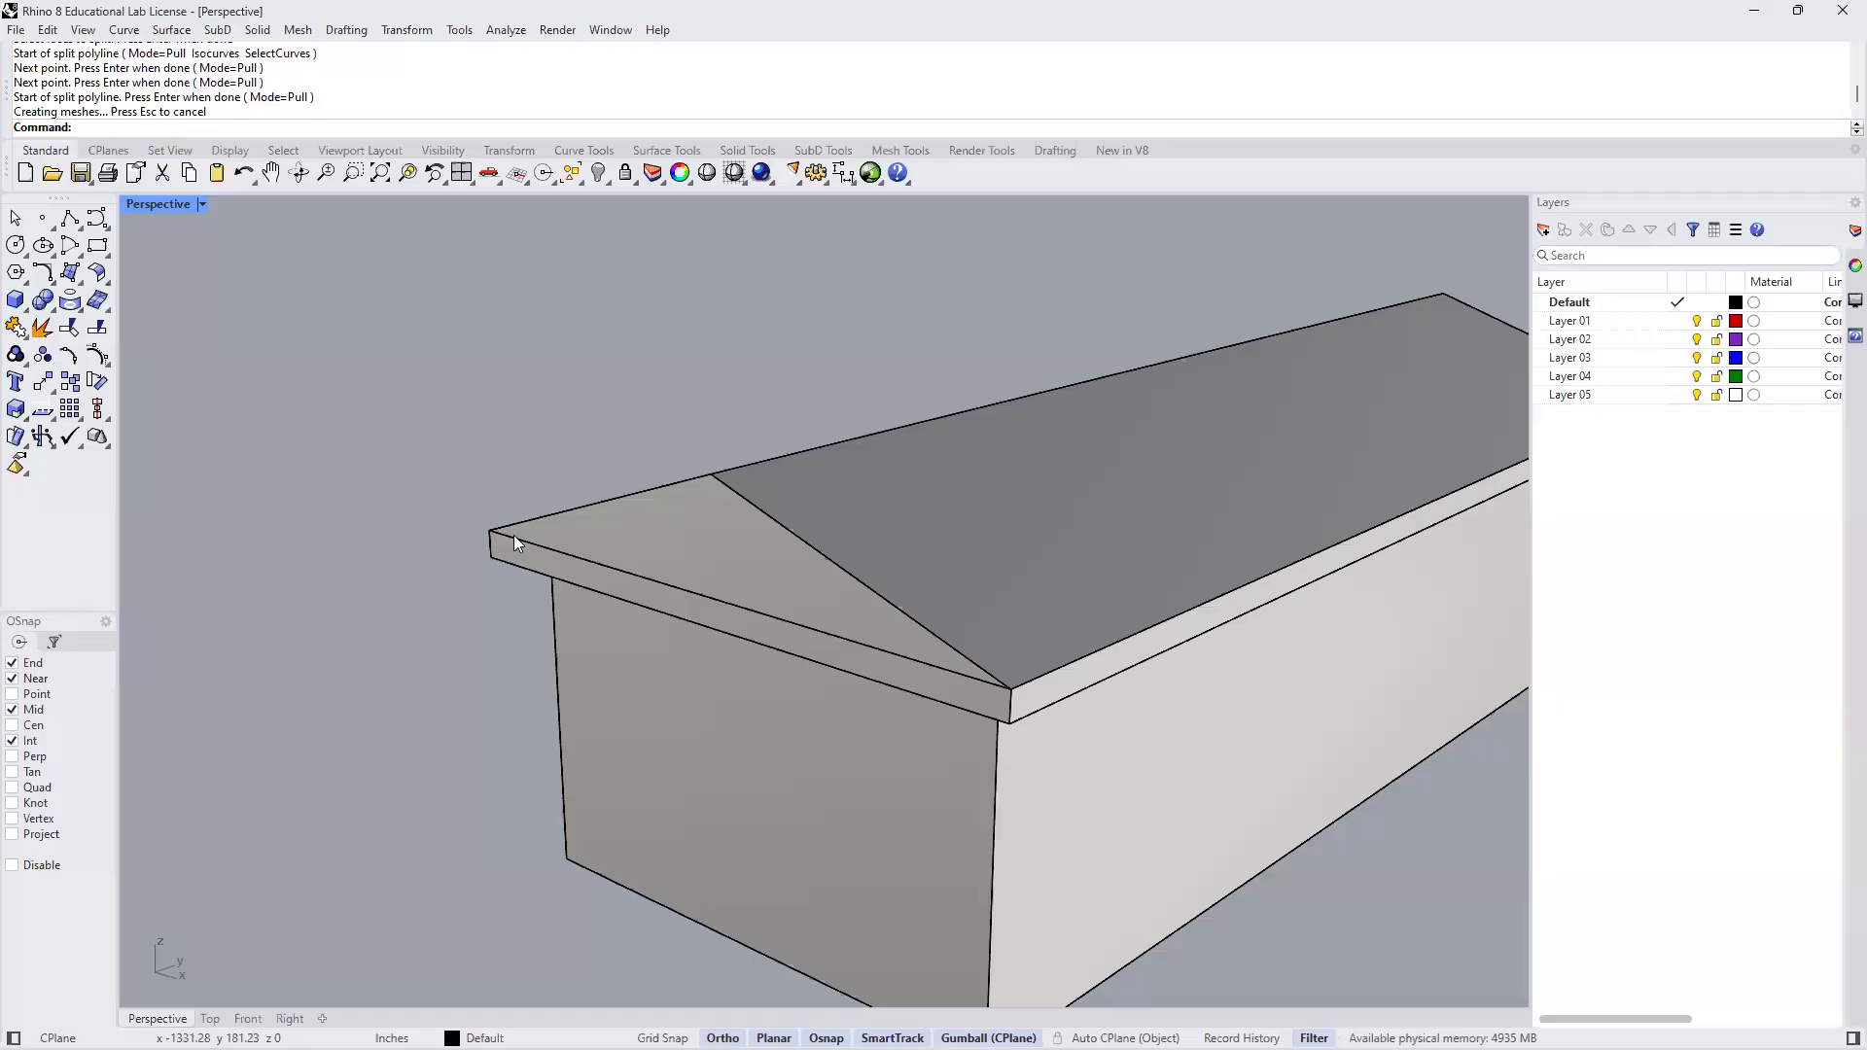
Move the near ridge-end vertex 4 feet inward along the ridge to slope that gable into a hip
right_click_drag(605, 535, 673, 498)
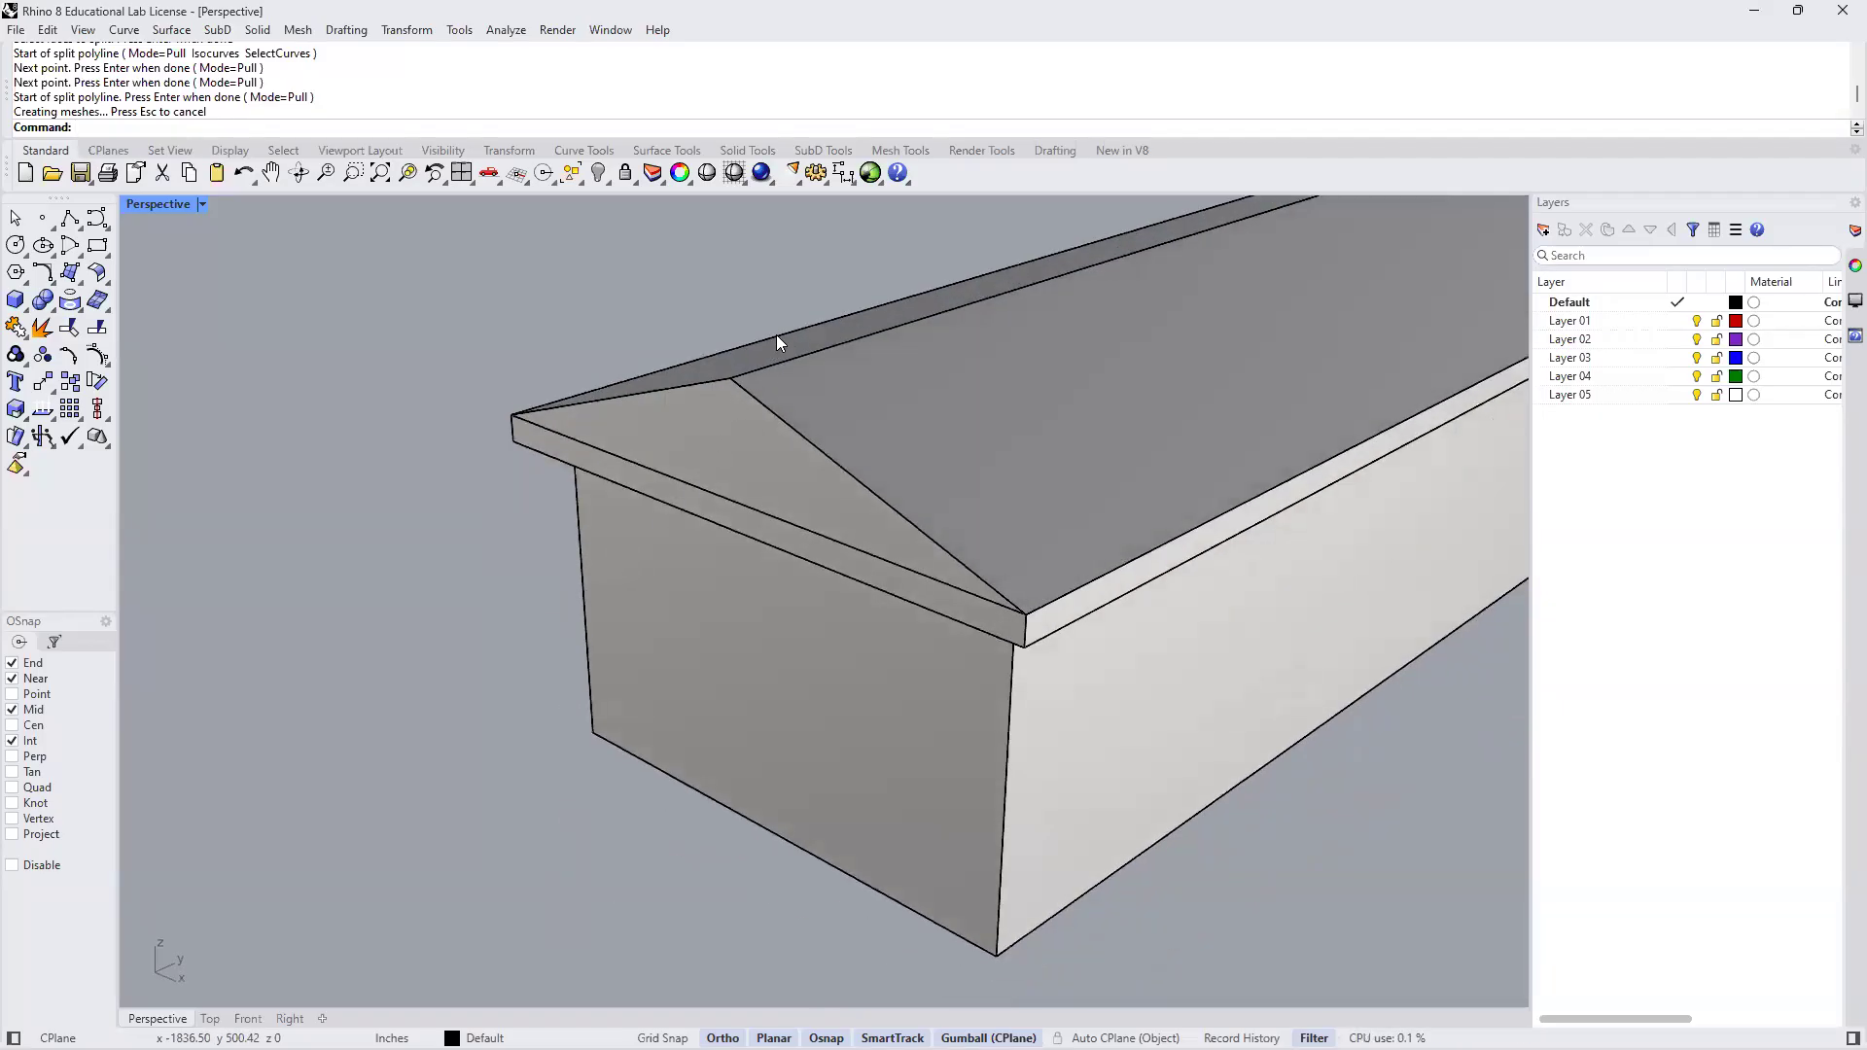
scroll(776, 334, "up", 2)
scroll(776, 337, "up", 2)
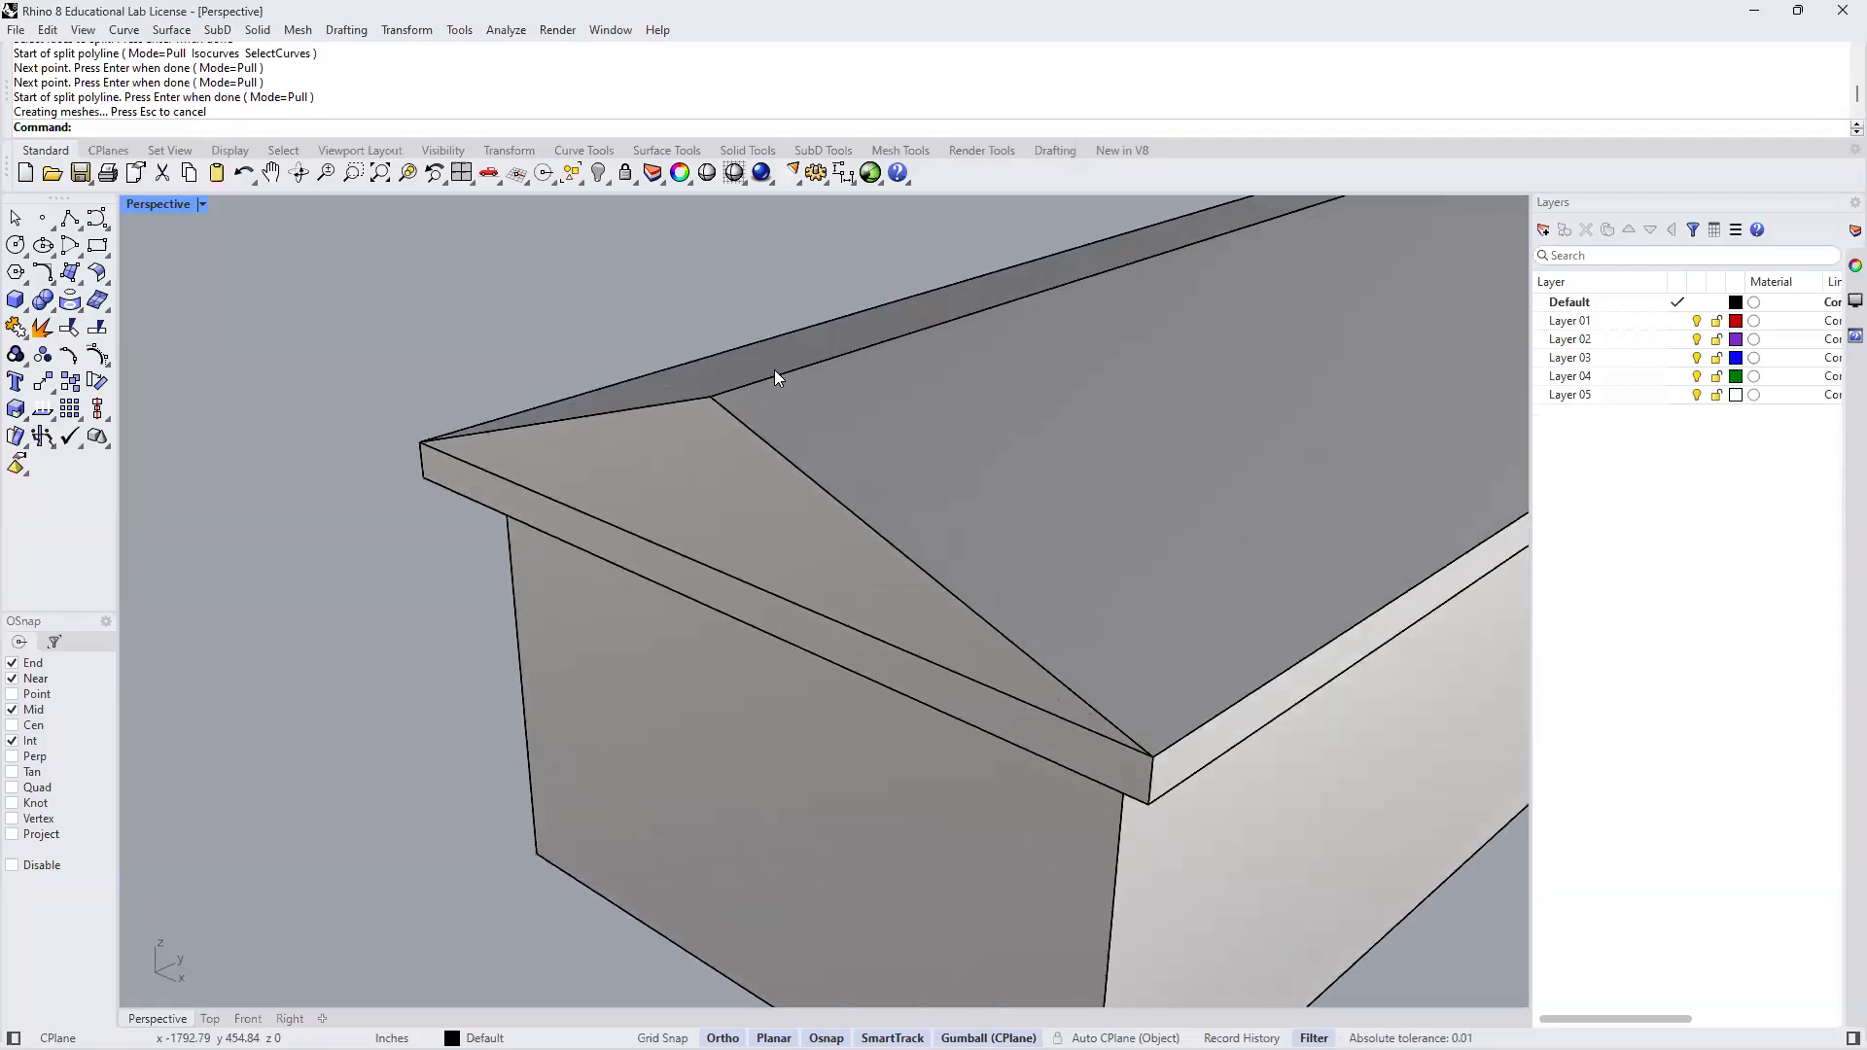
left_click(709, 397, "ctrl+shift")
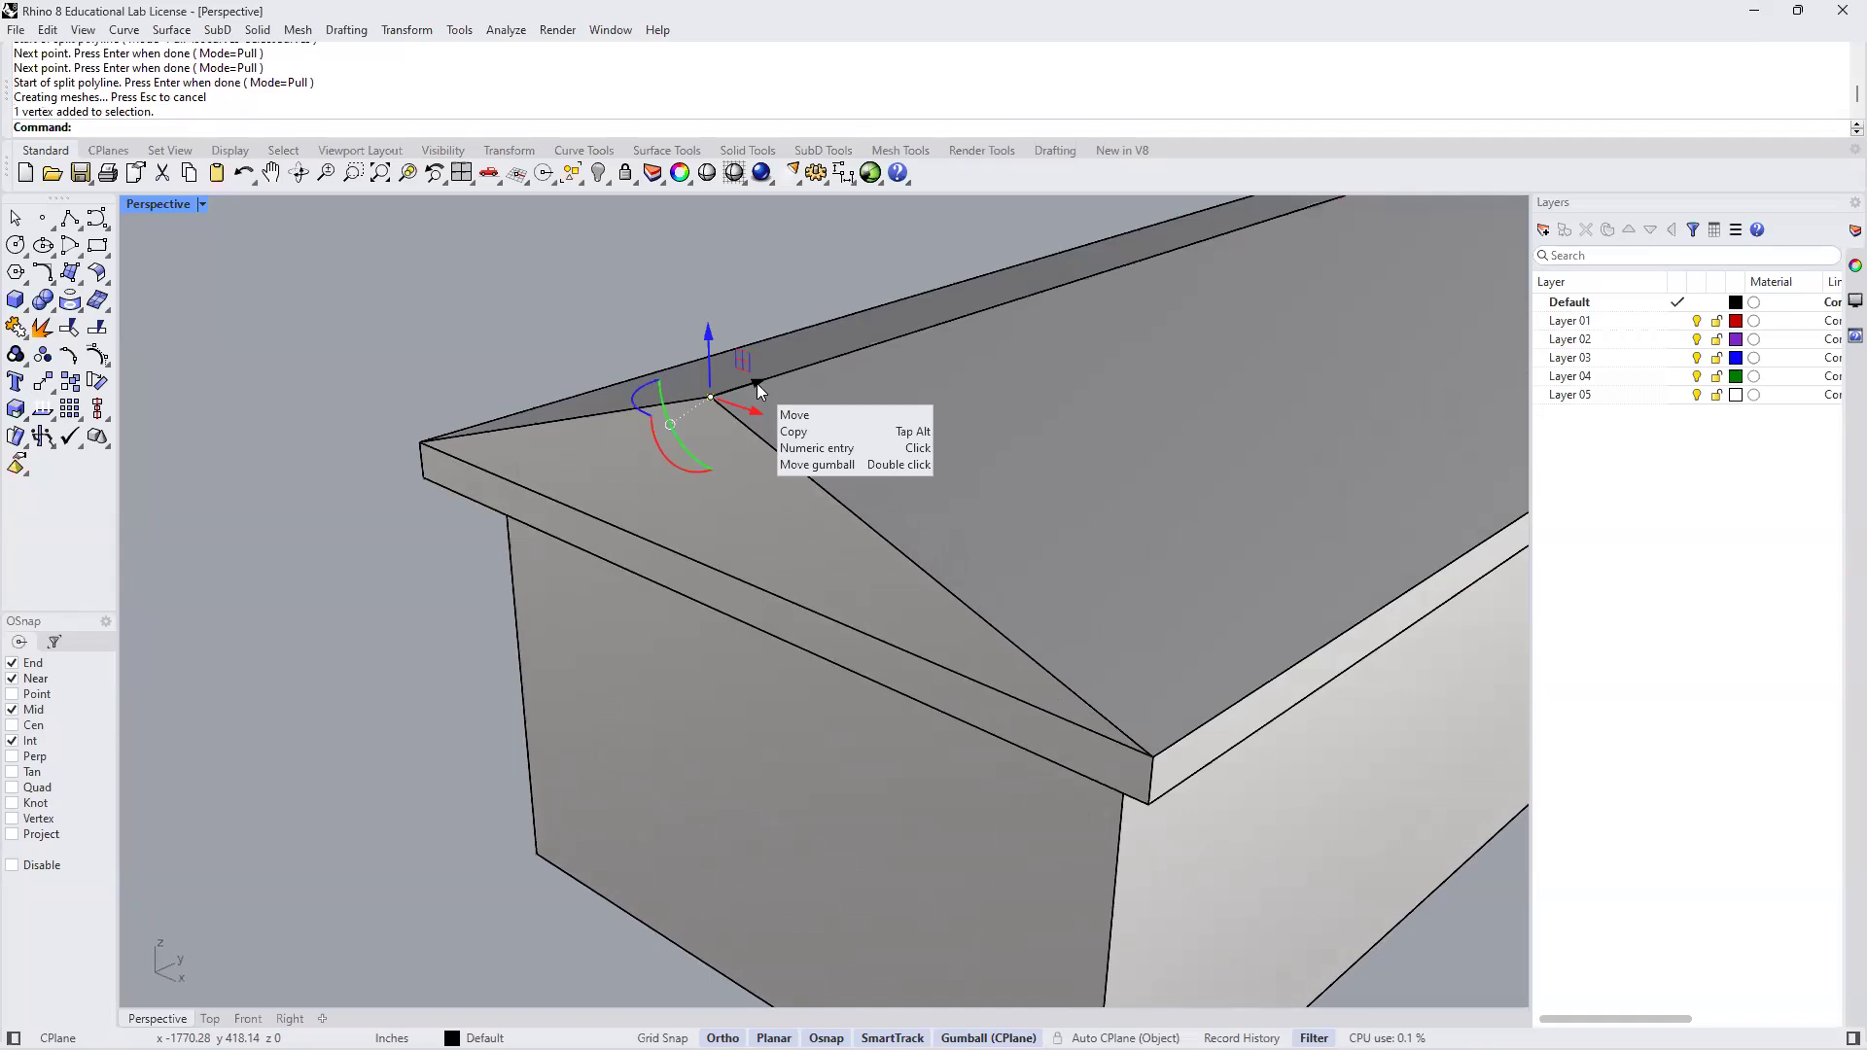
left_click(756, 383)
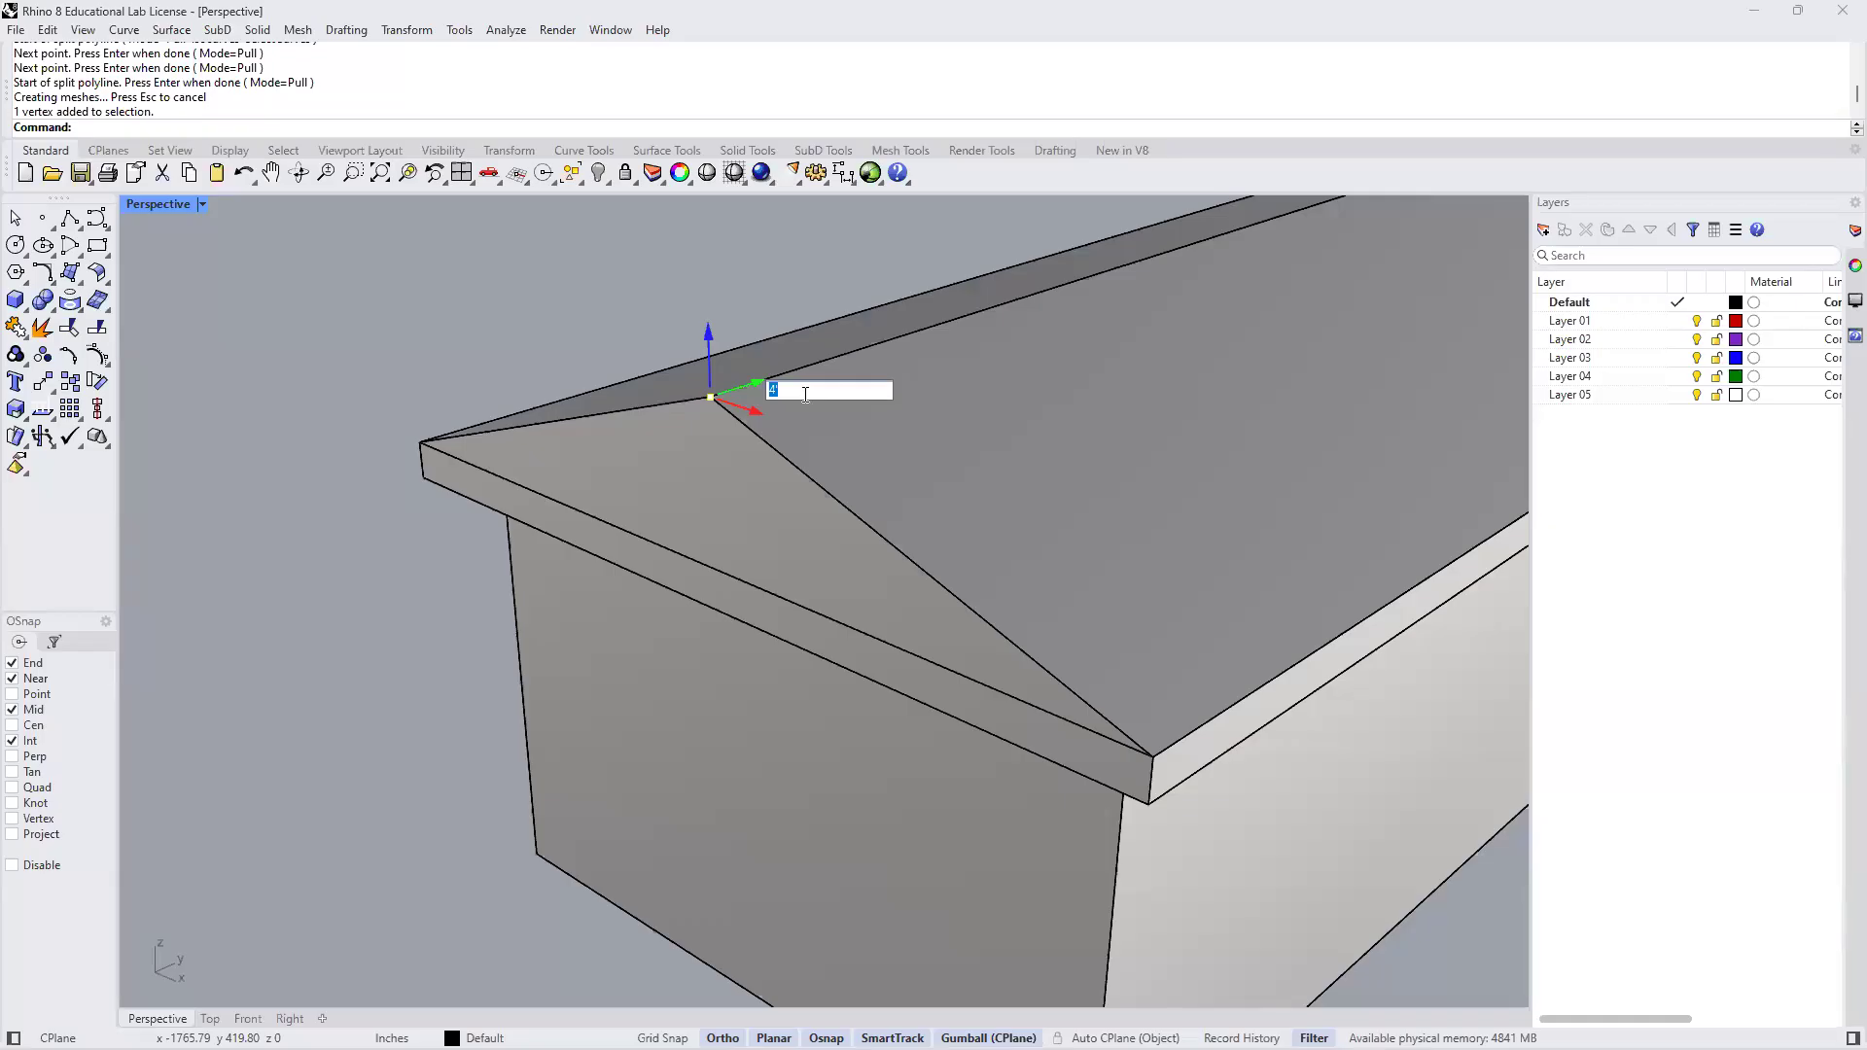
key("Return")
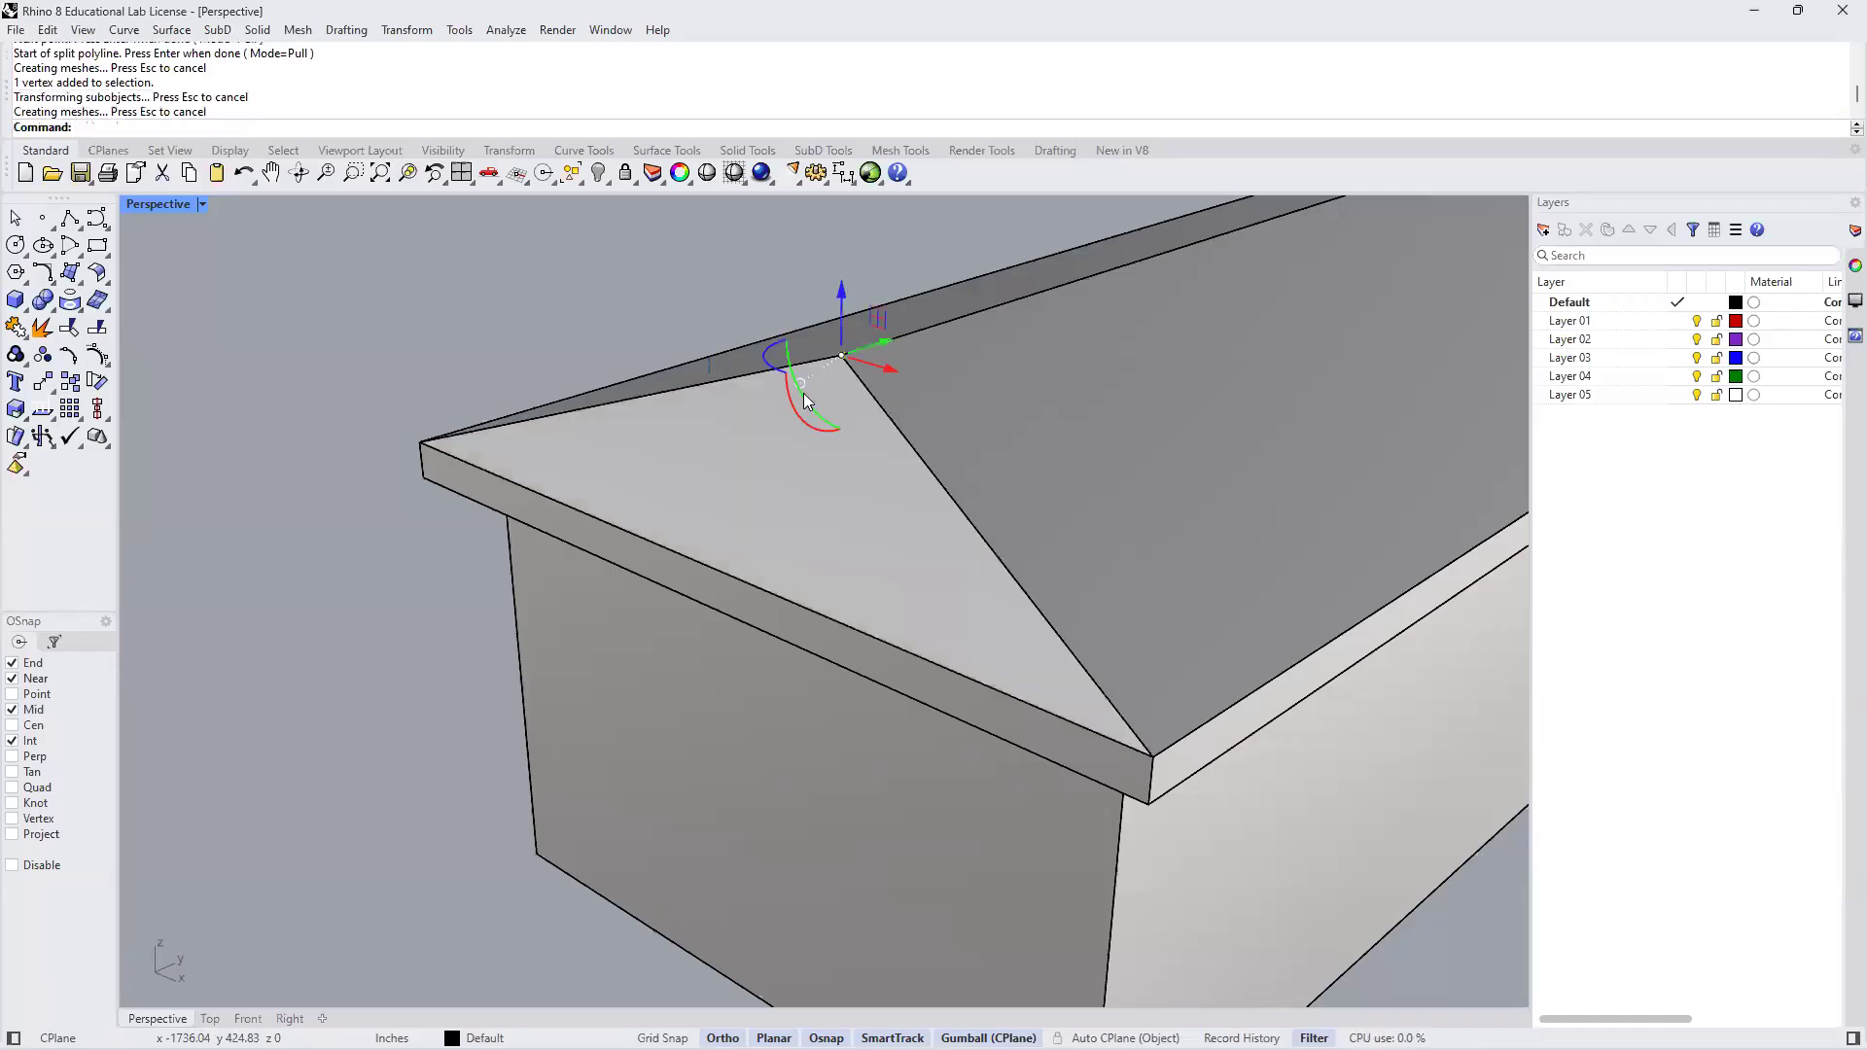
key("Escape")
scroll(593, 372, "down", 3)
scroll(595, 374, "down", 2)
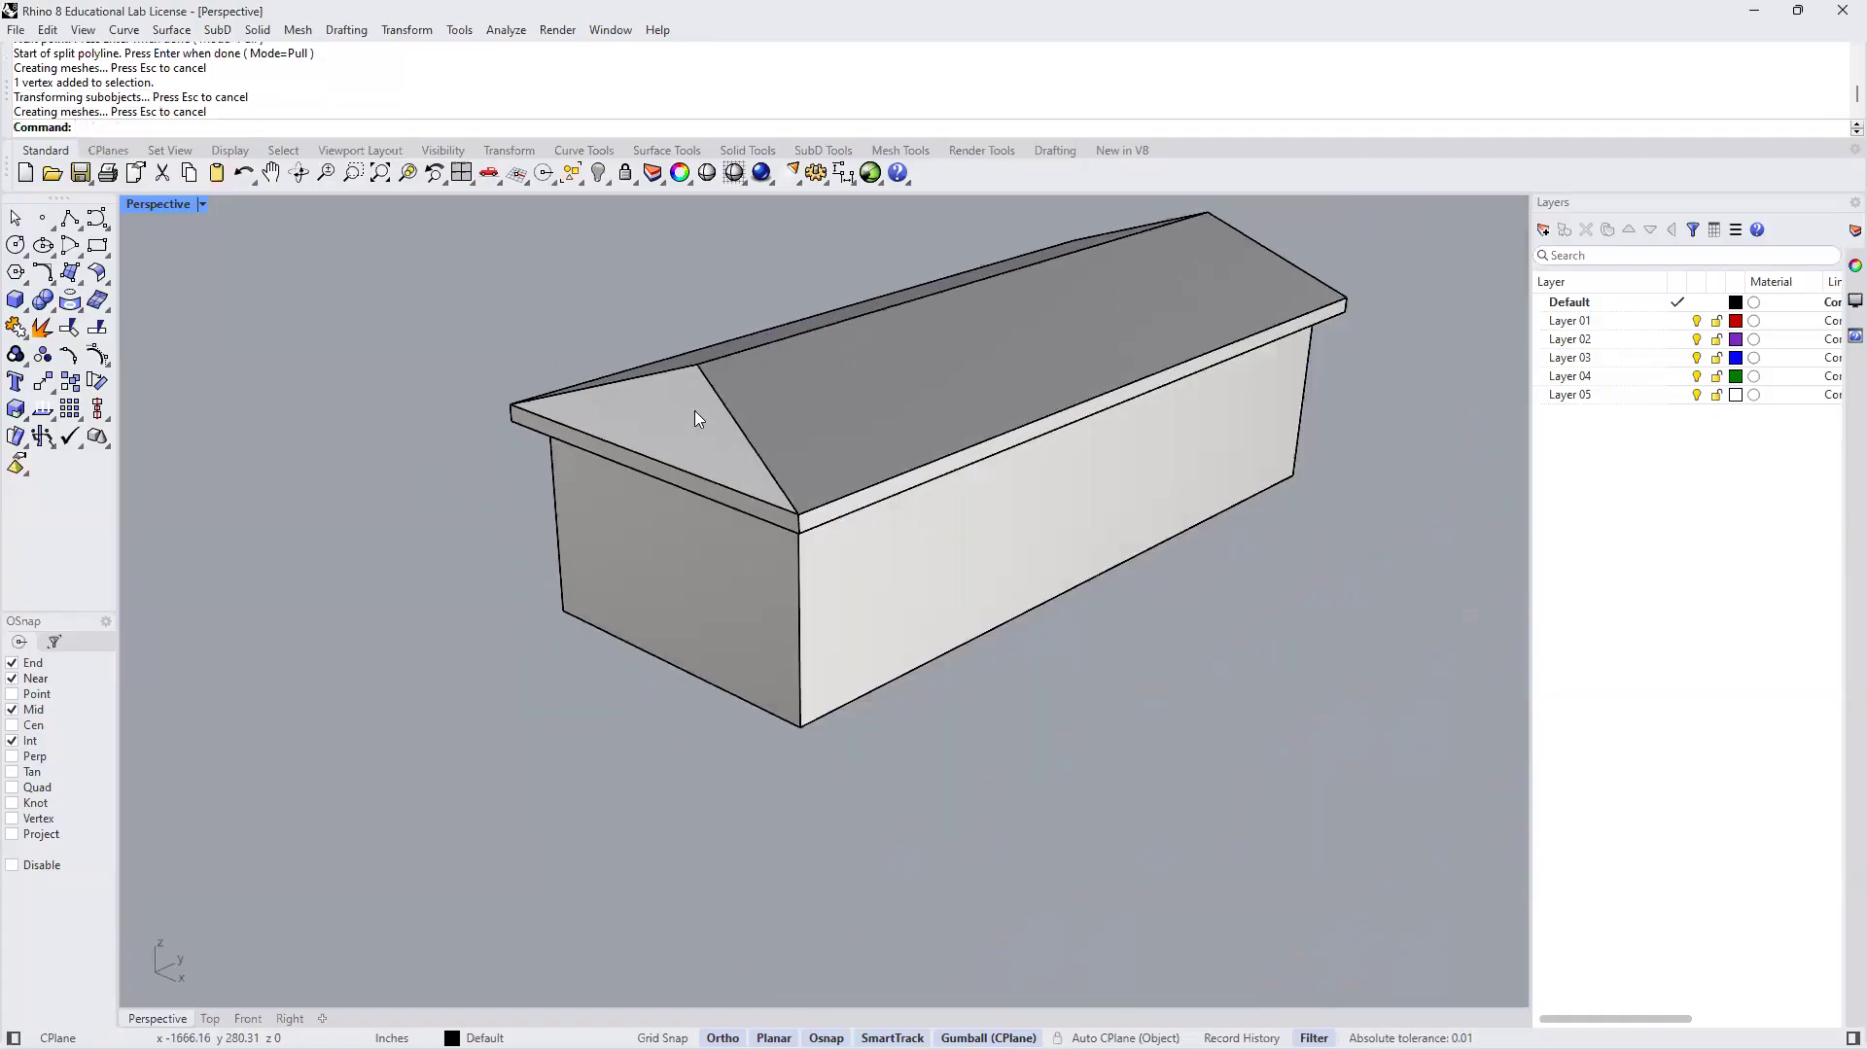
Split the gable-end face at the opposite end of the building with SplitFace, between its two upper eave corners
middle_click(813, 459)
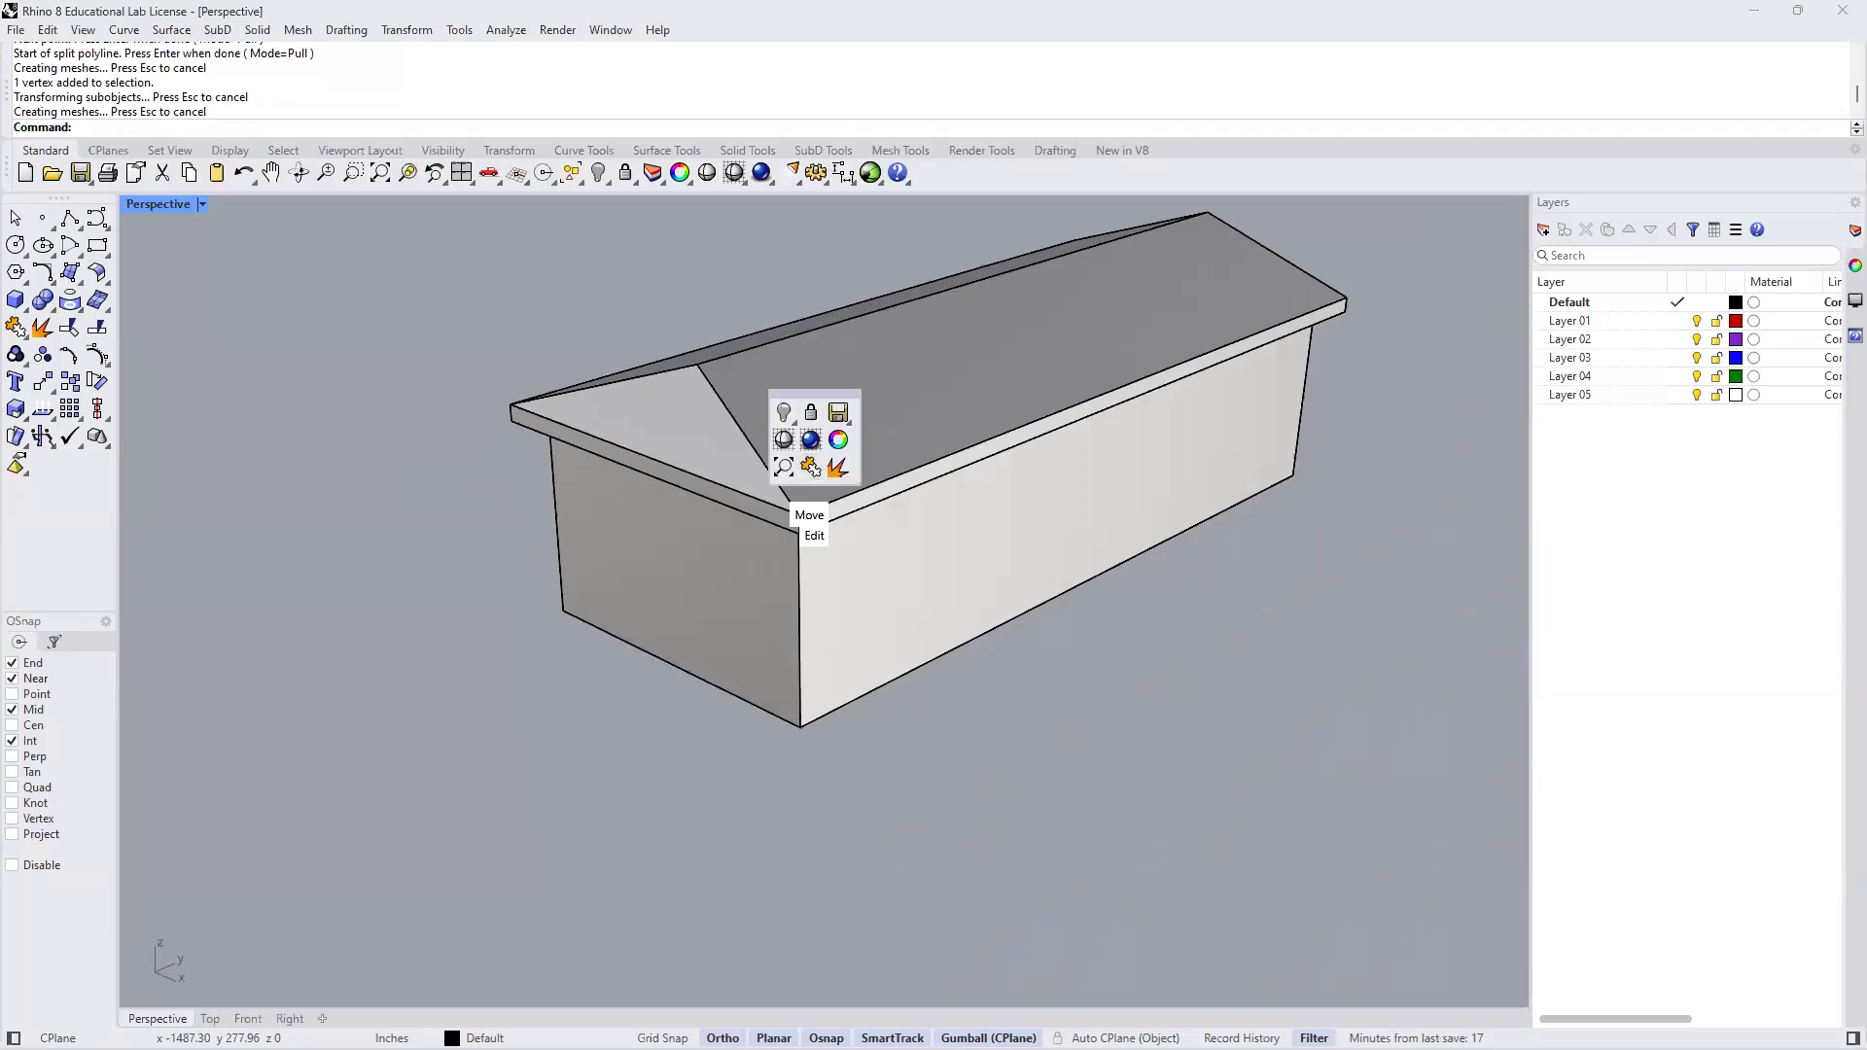
right_click_drag(836, 447, 924, 576)
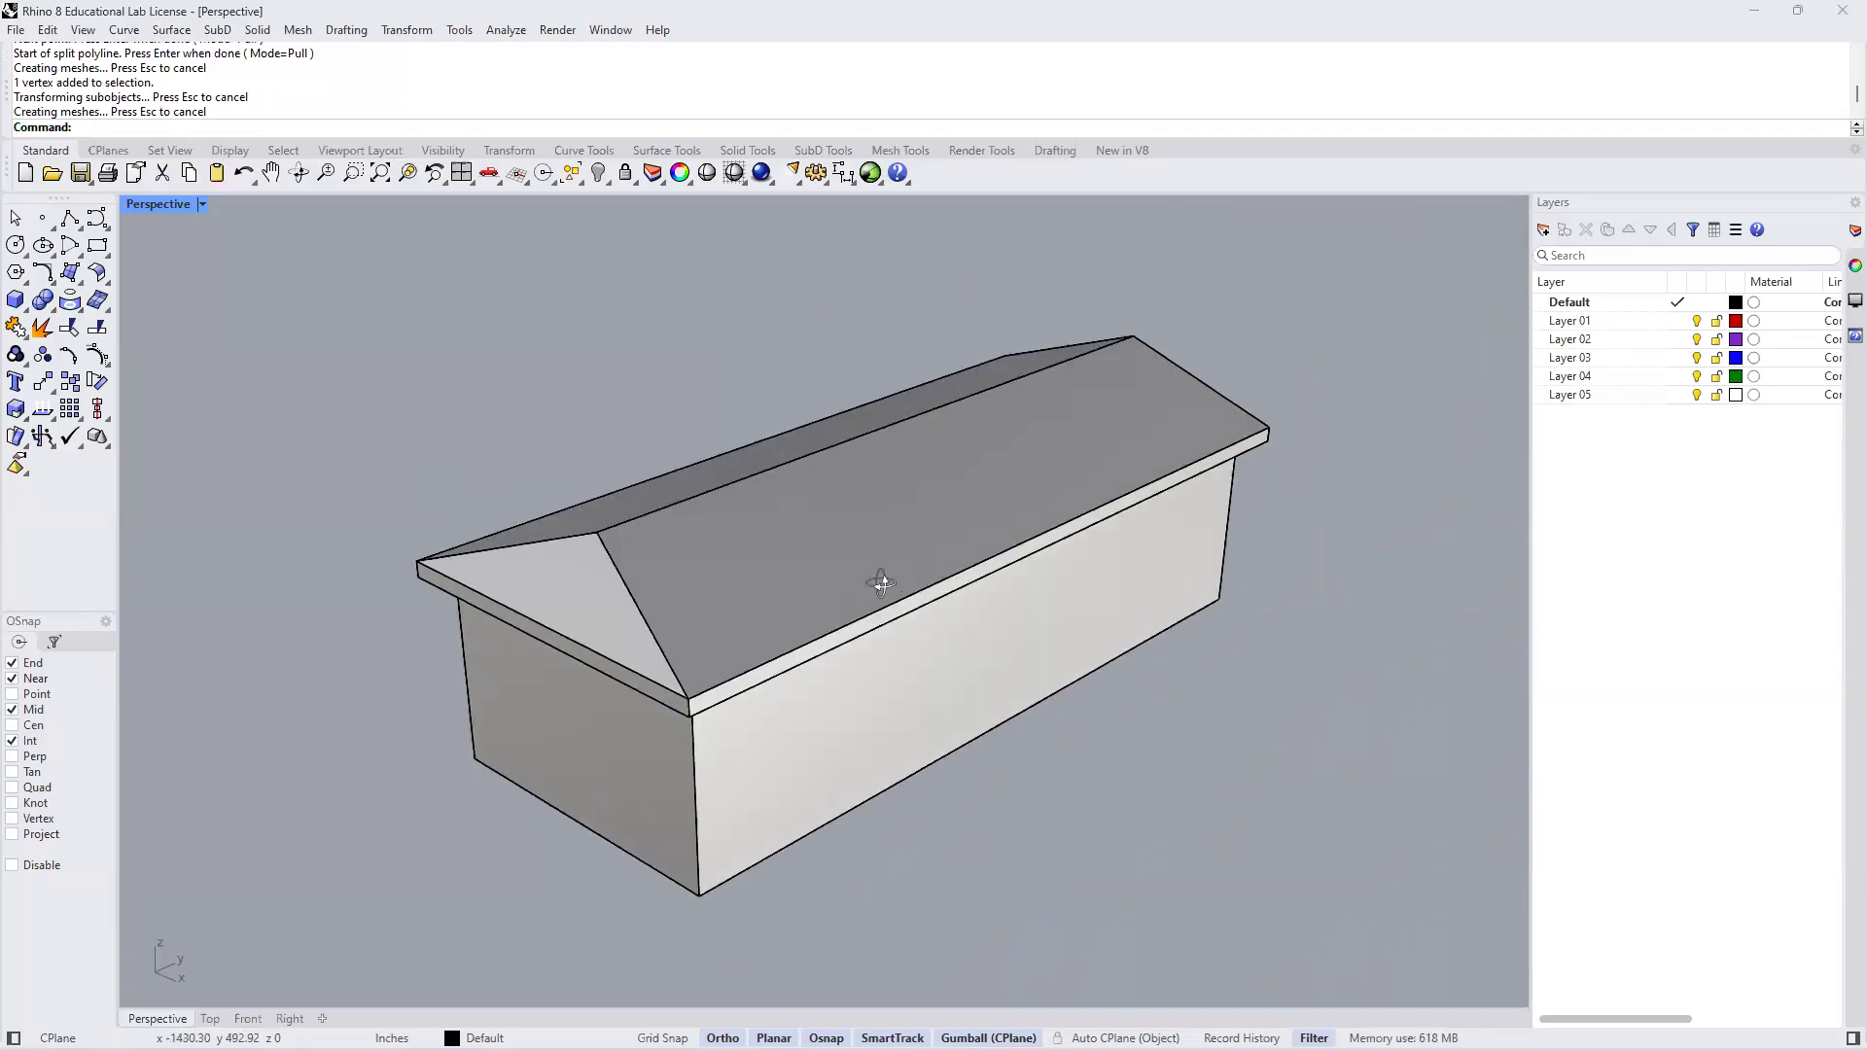
scroll(892, 554, "up", 4)
right_click_drag(1070, 521, 879, 488)
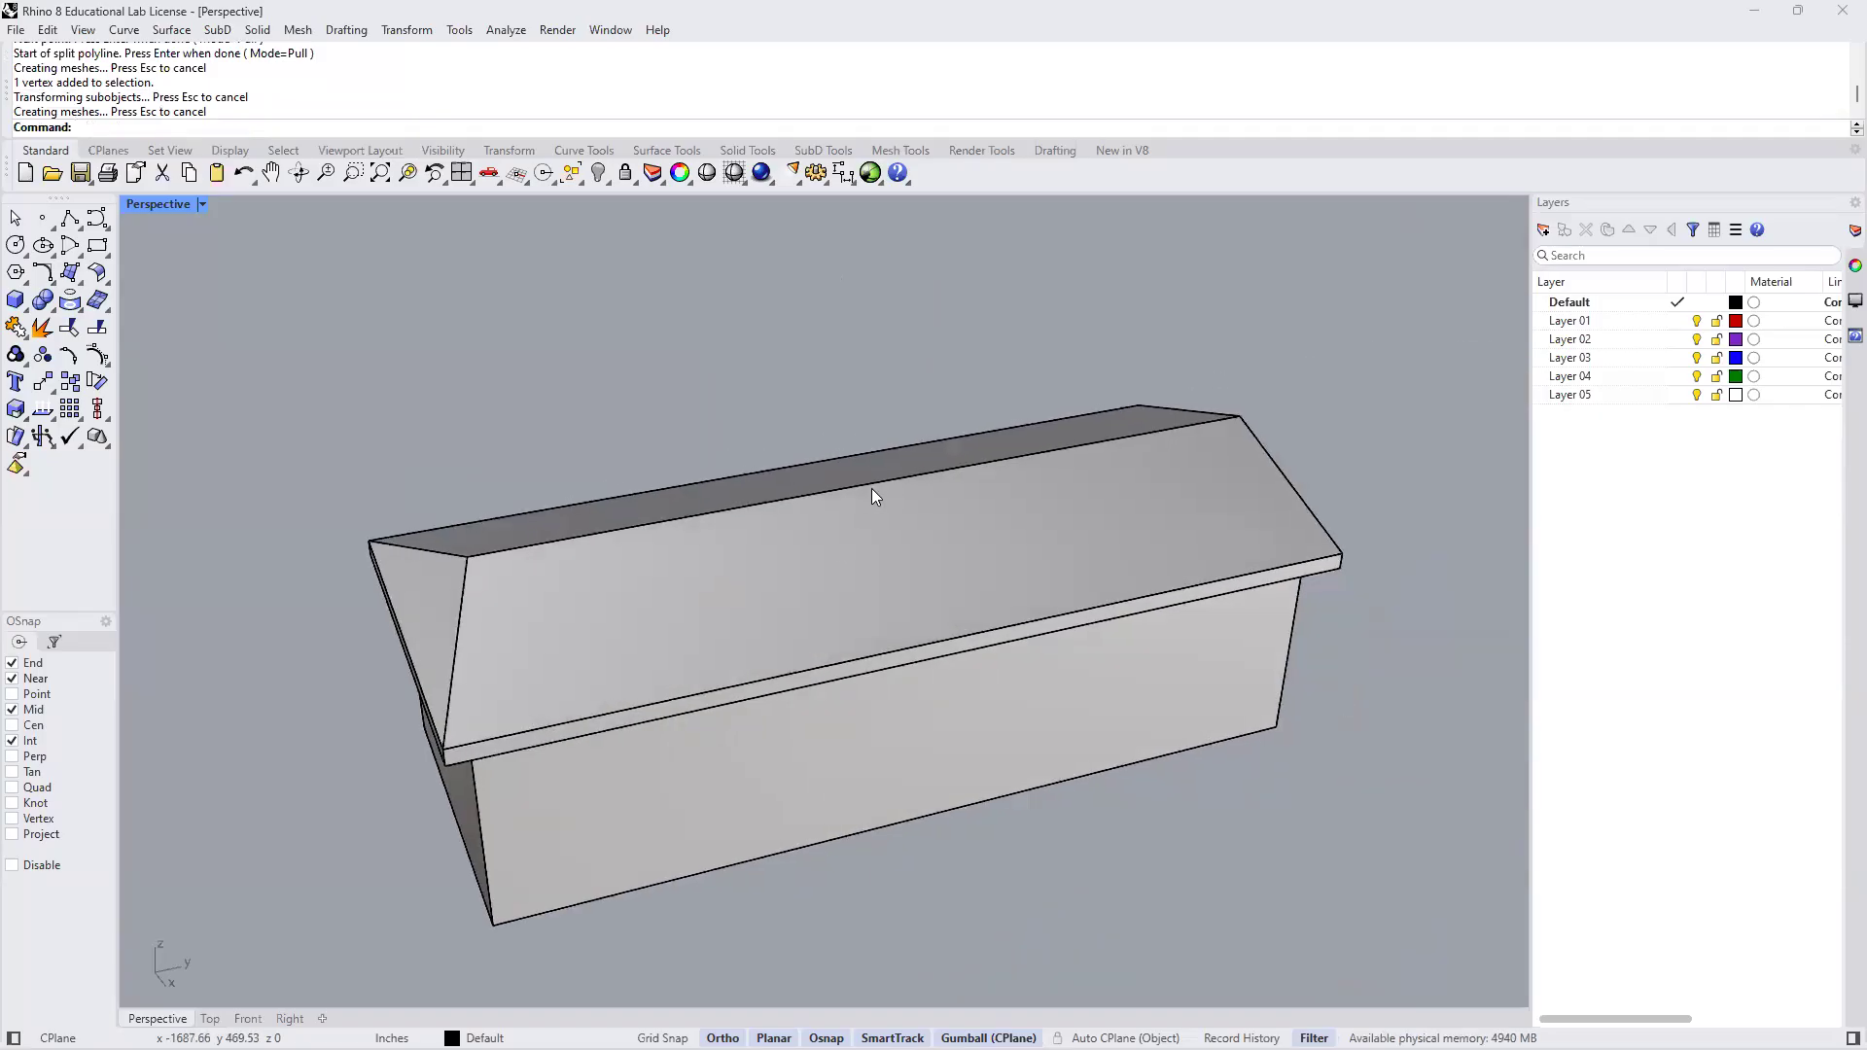
left_click(872, 488)
right_click_drag(1188, 487, 996, 476)
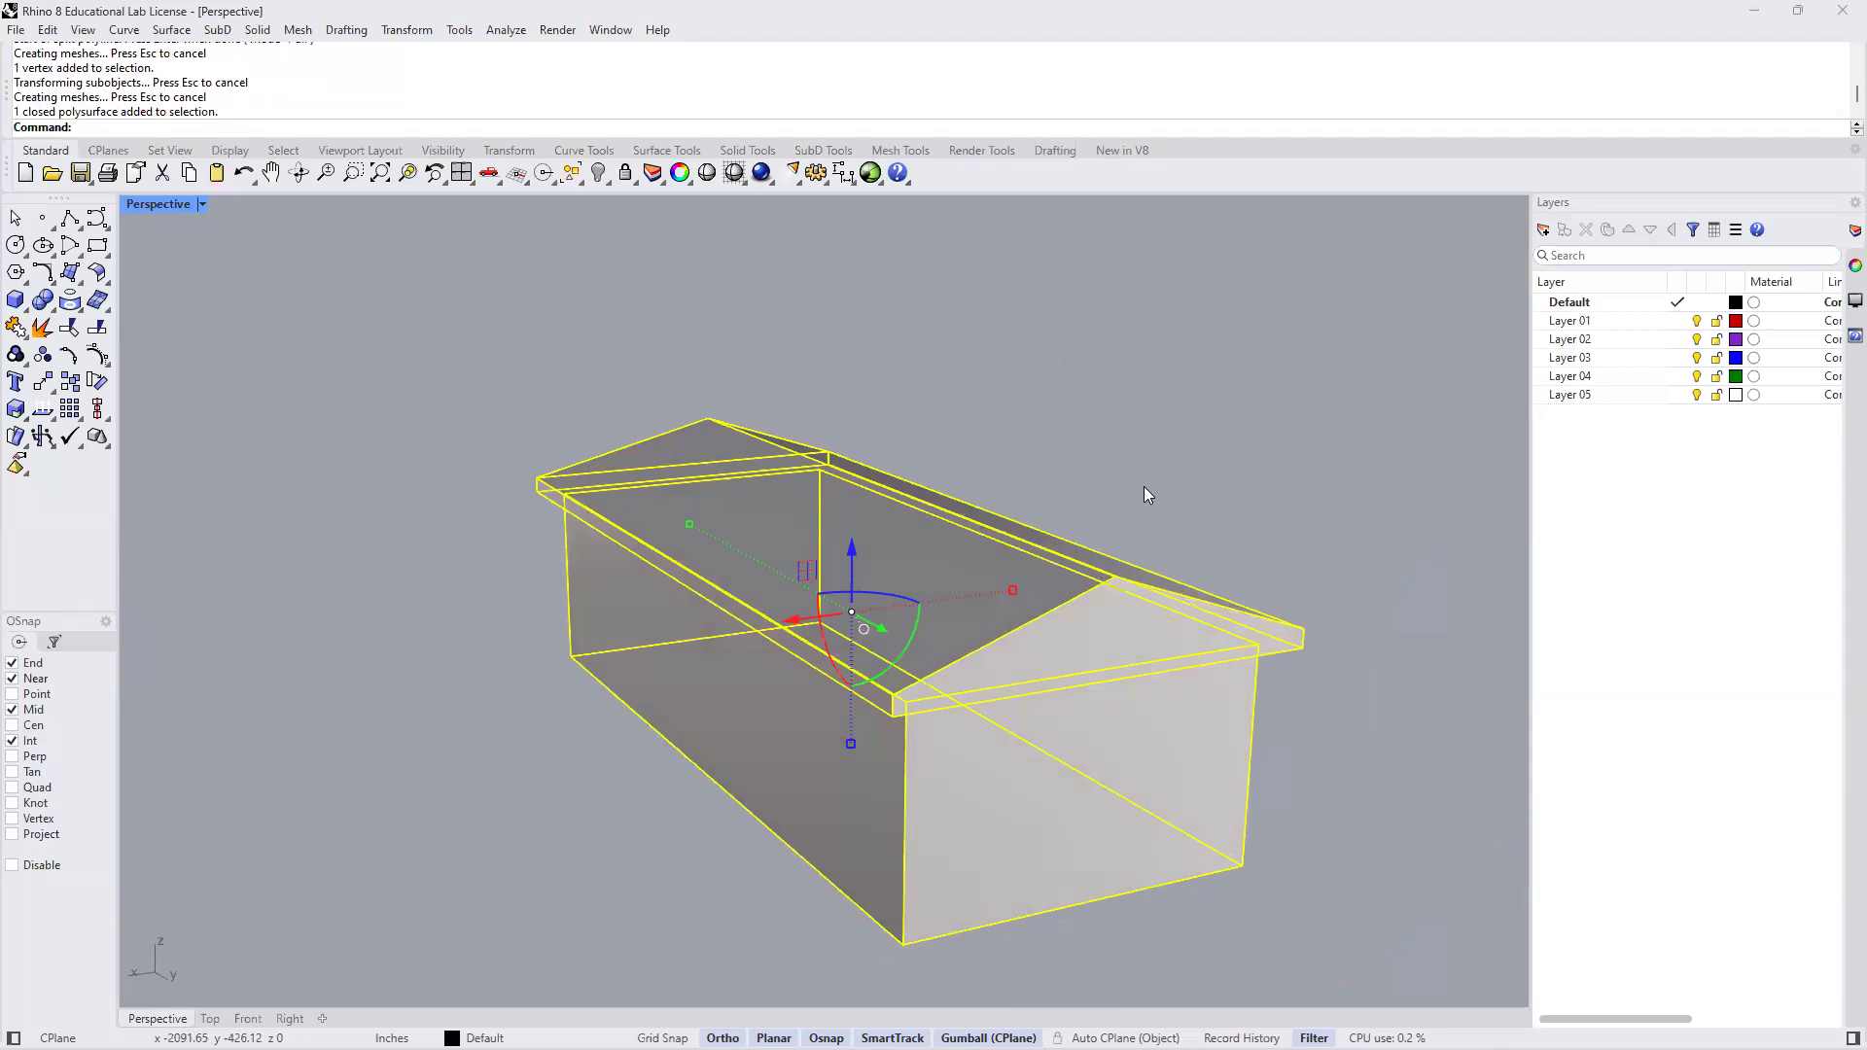
key("Escape")
scroll(1193, 611, "up", 3)
type("Splita")
key("BackSpace")
key("BackSpace")
key("BackSpace")
type("li")
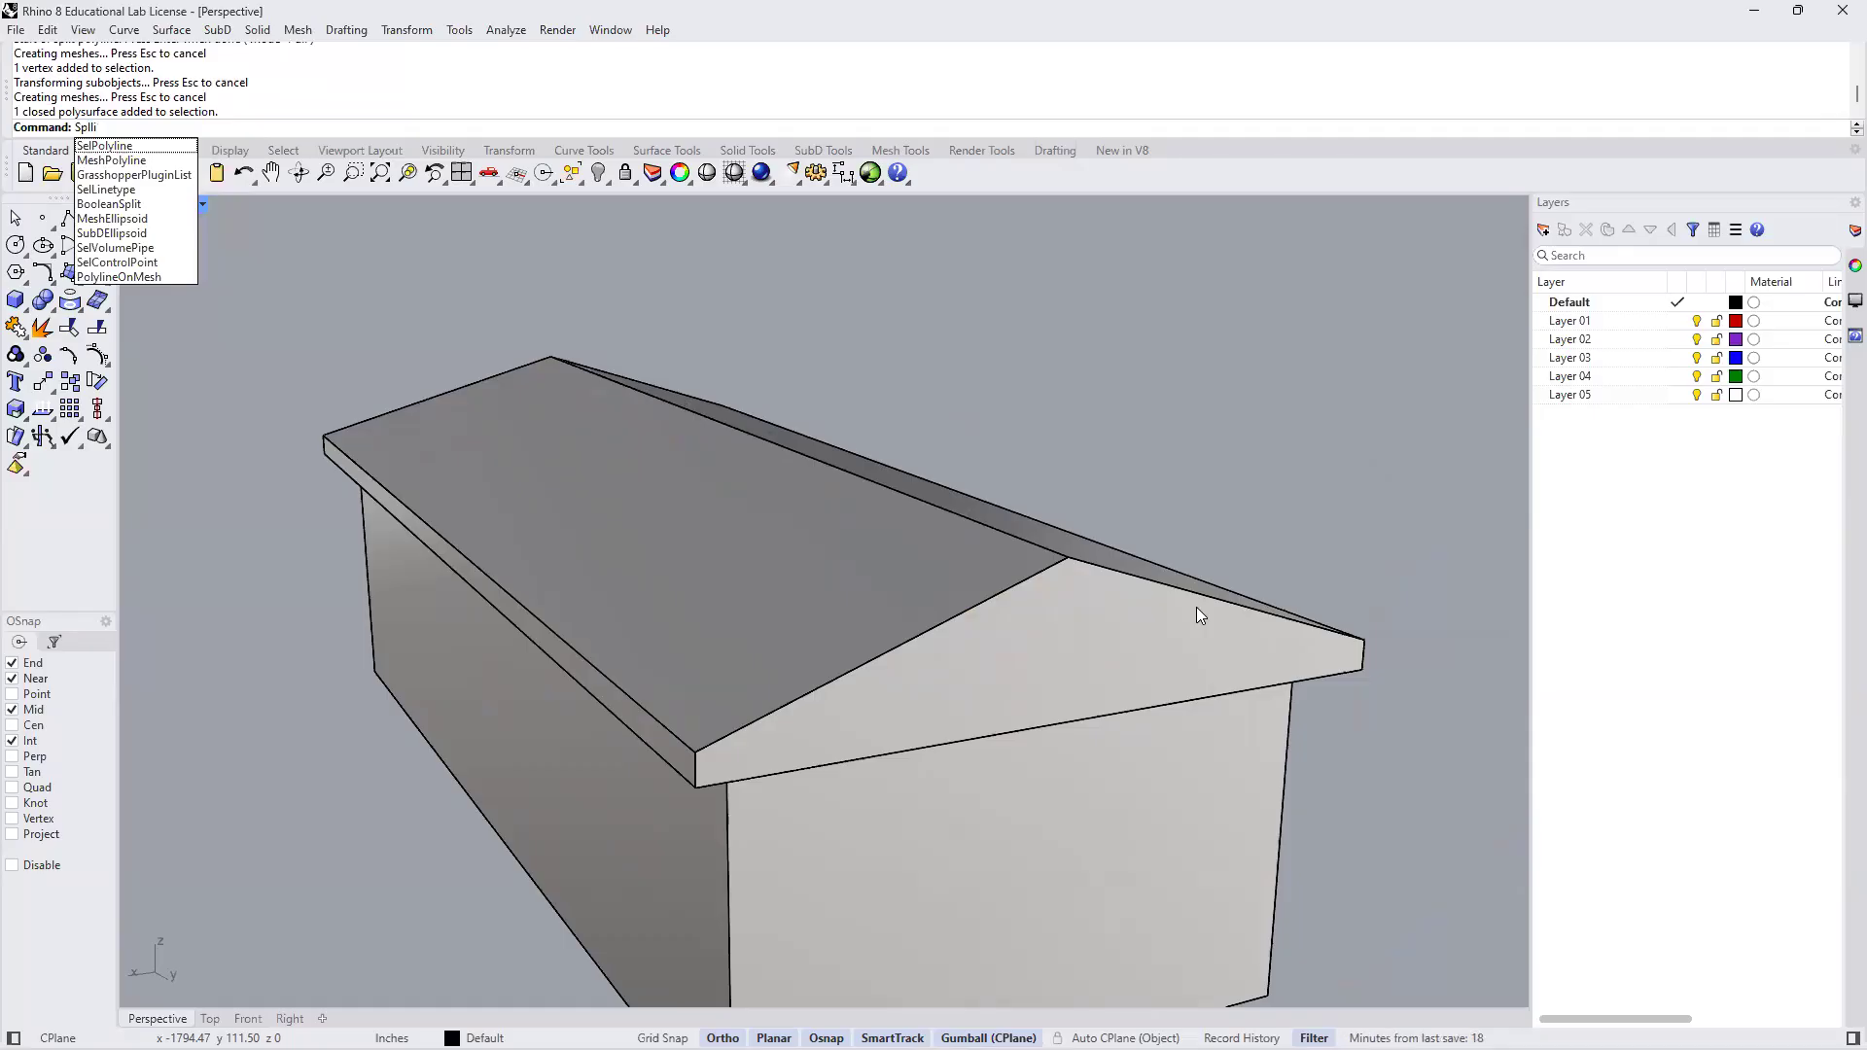
key("BackSpace")
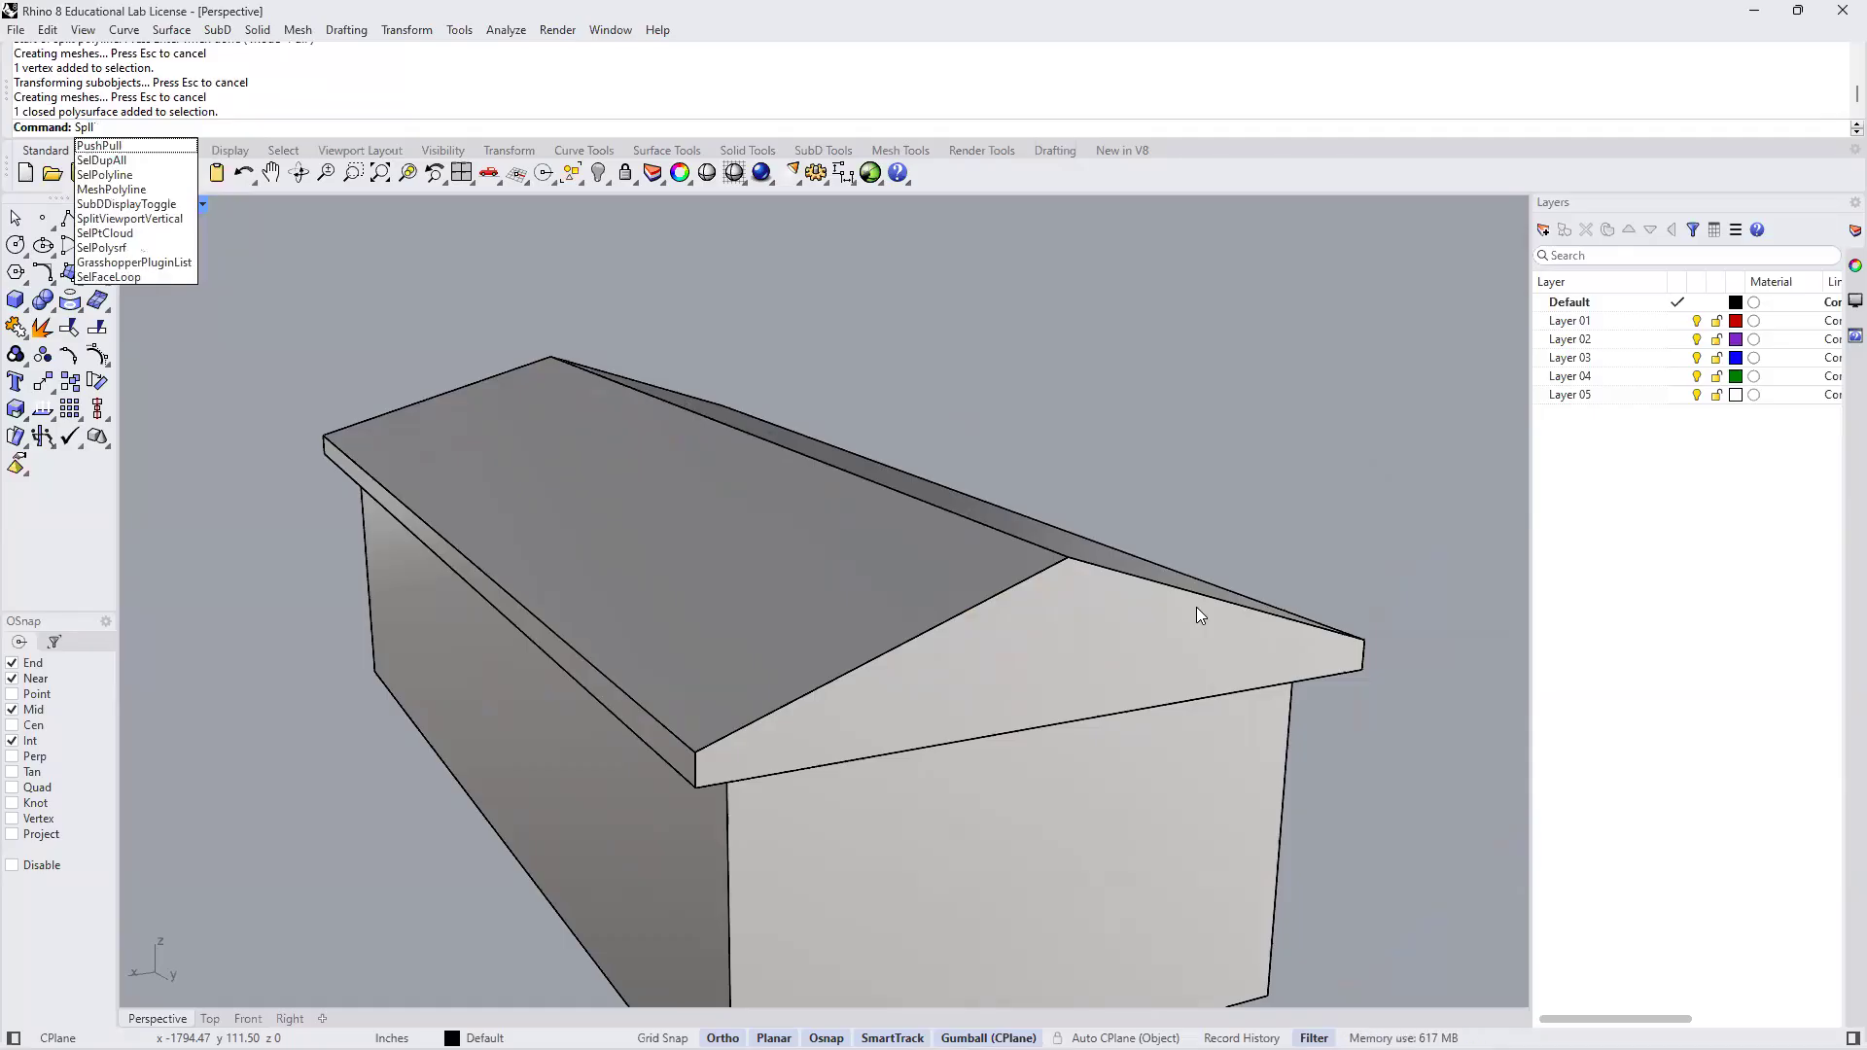
key("BackSpace")
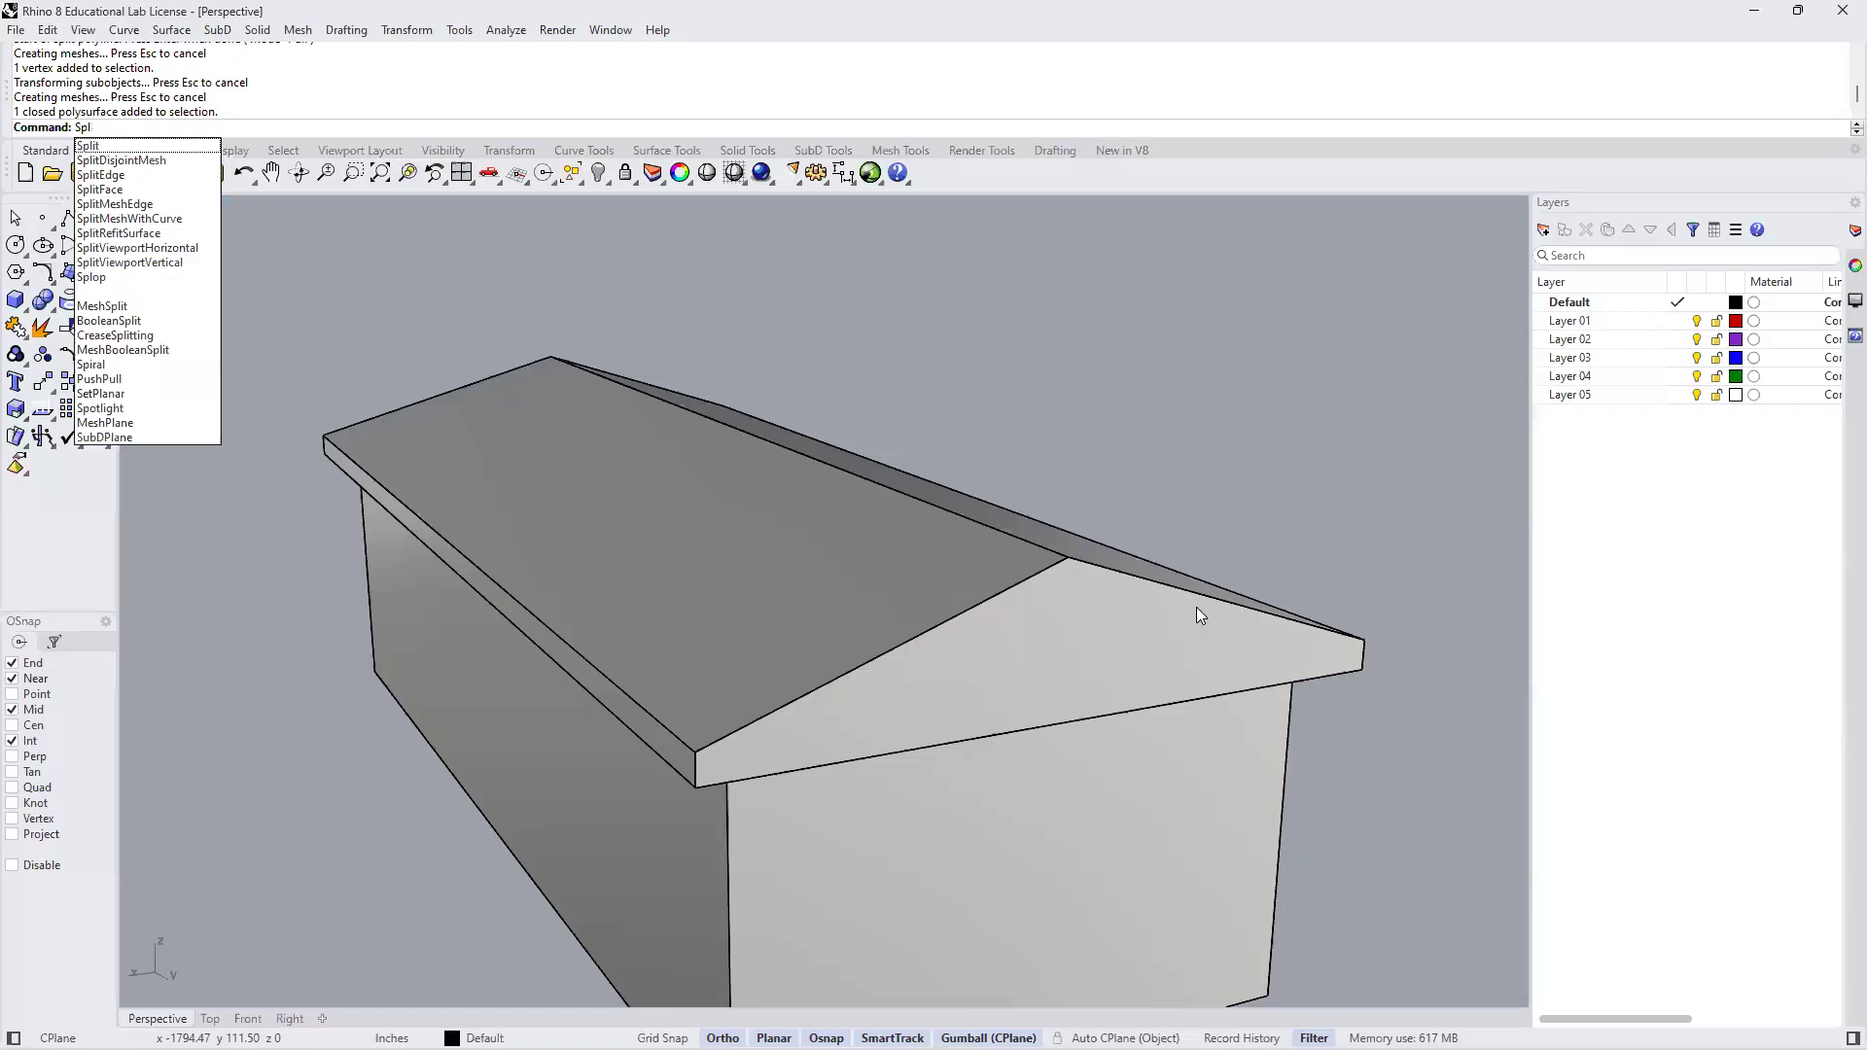
type("itFace")
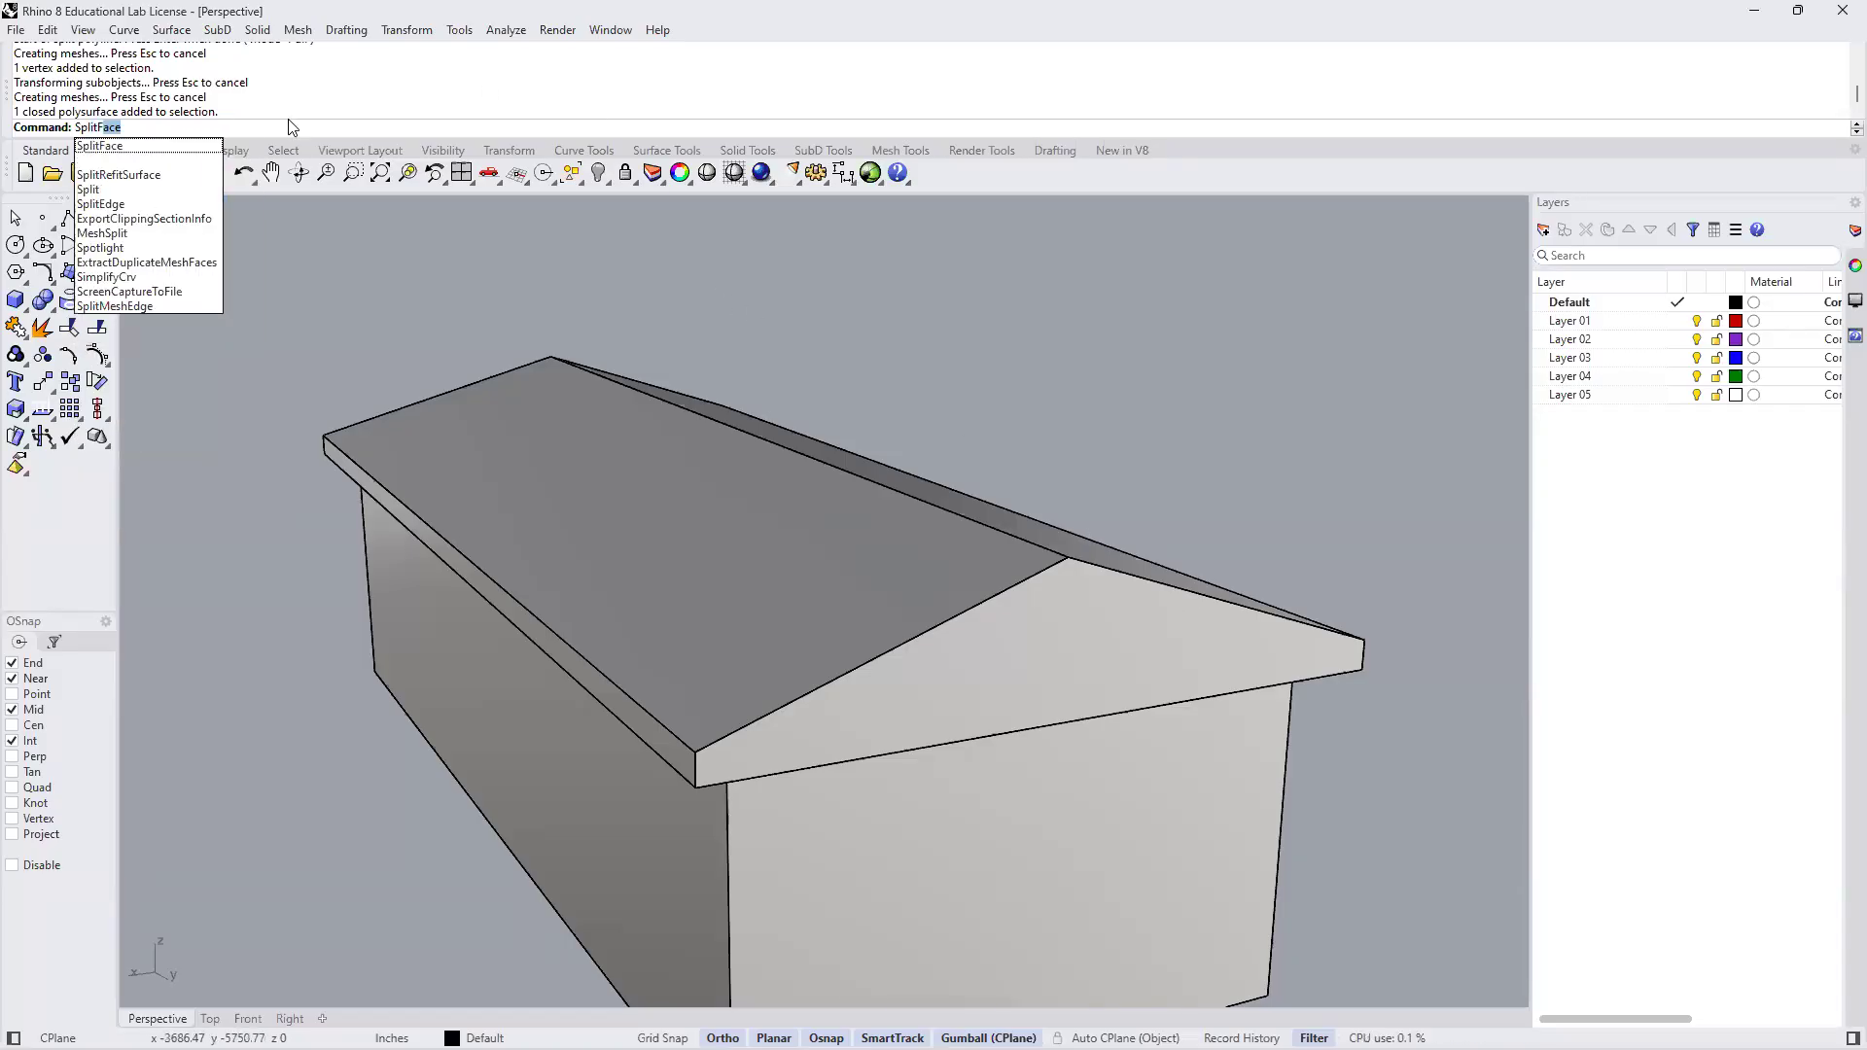
left_click(102, 148)
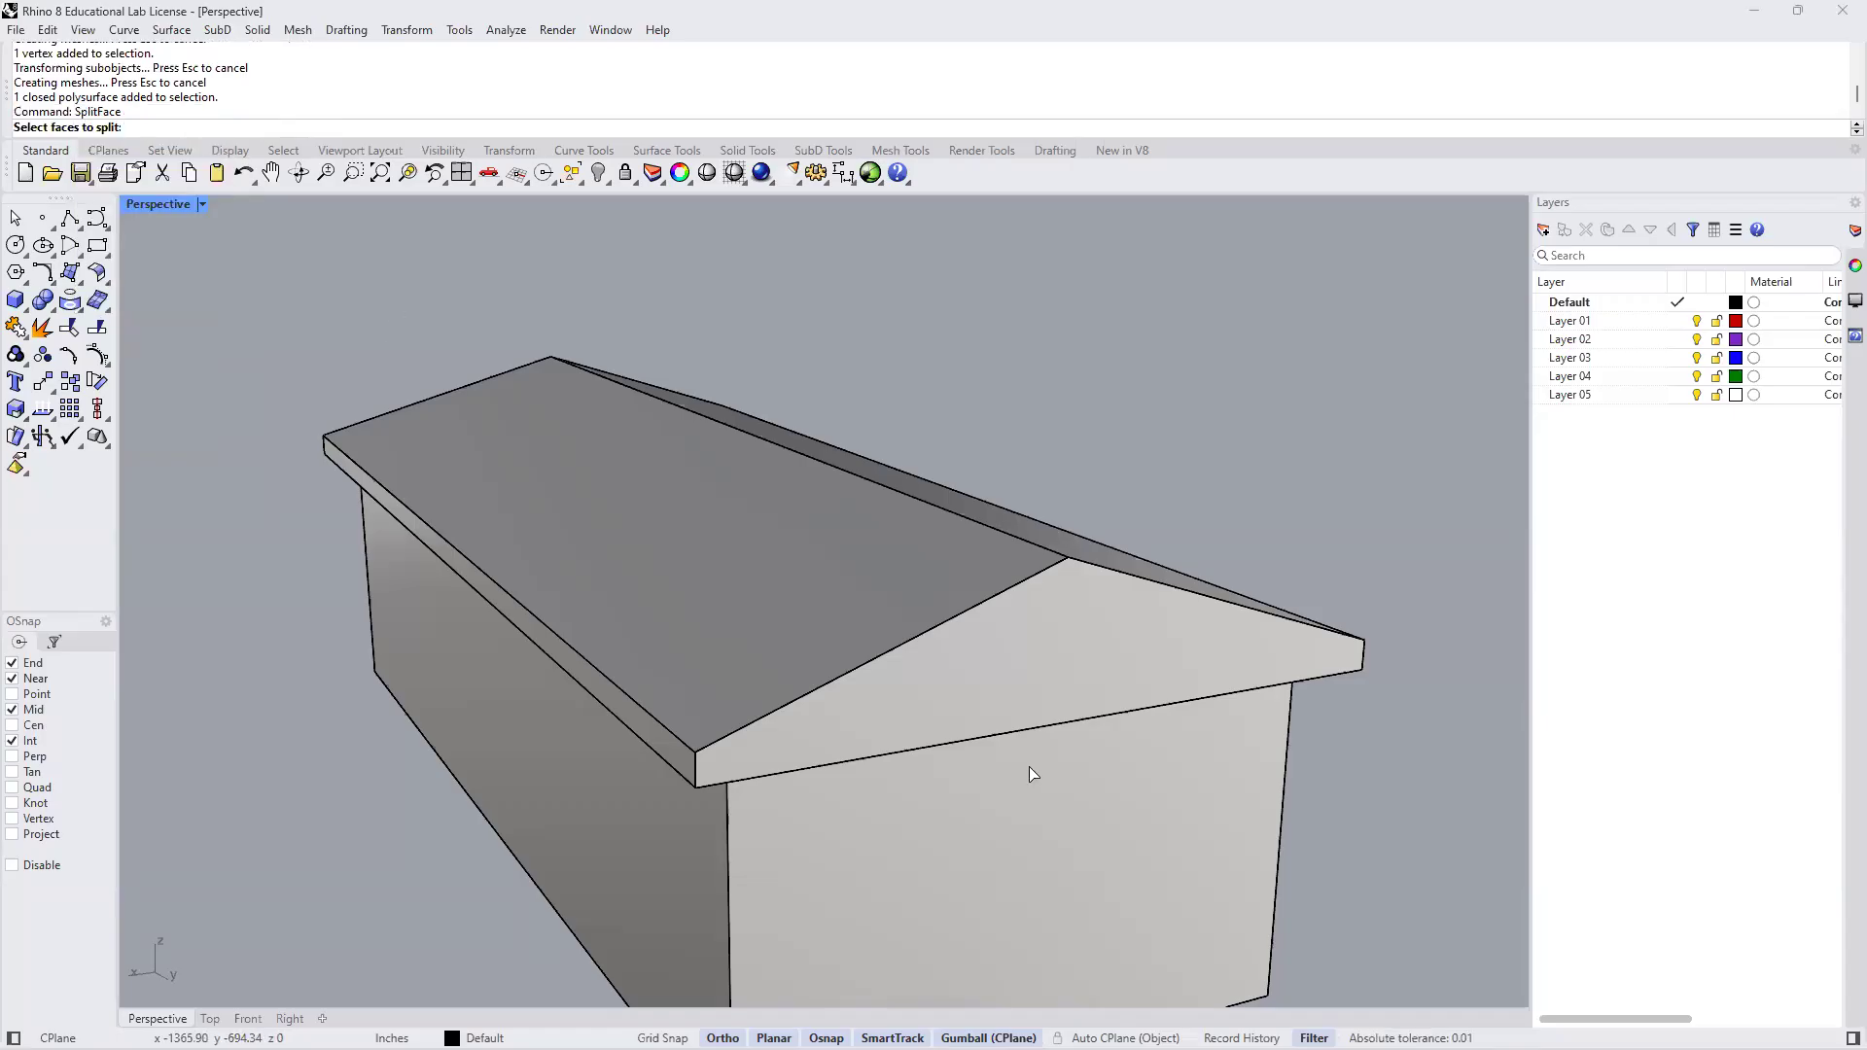
left_click(891, 699)
key("Return")
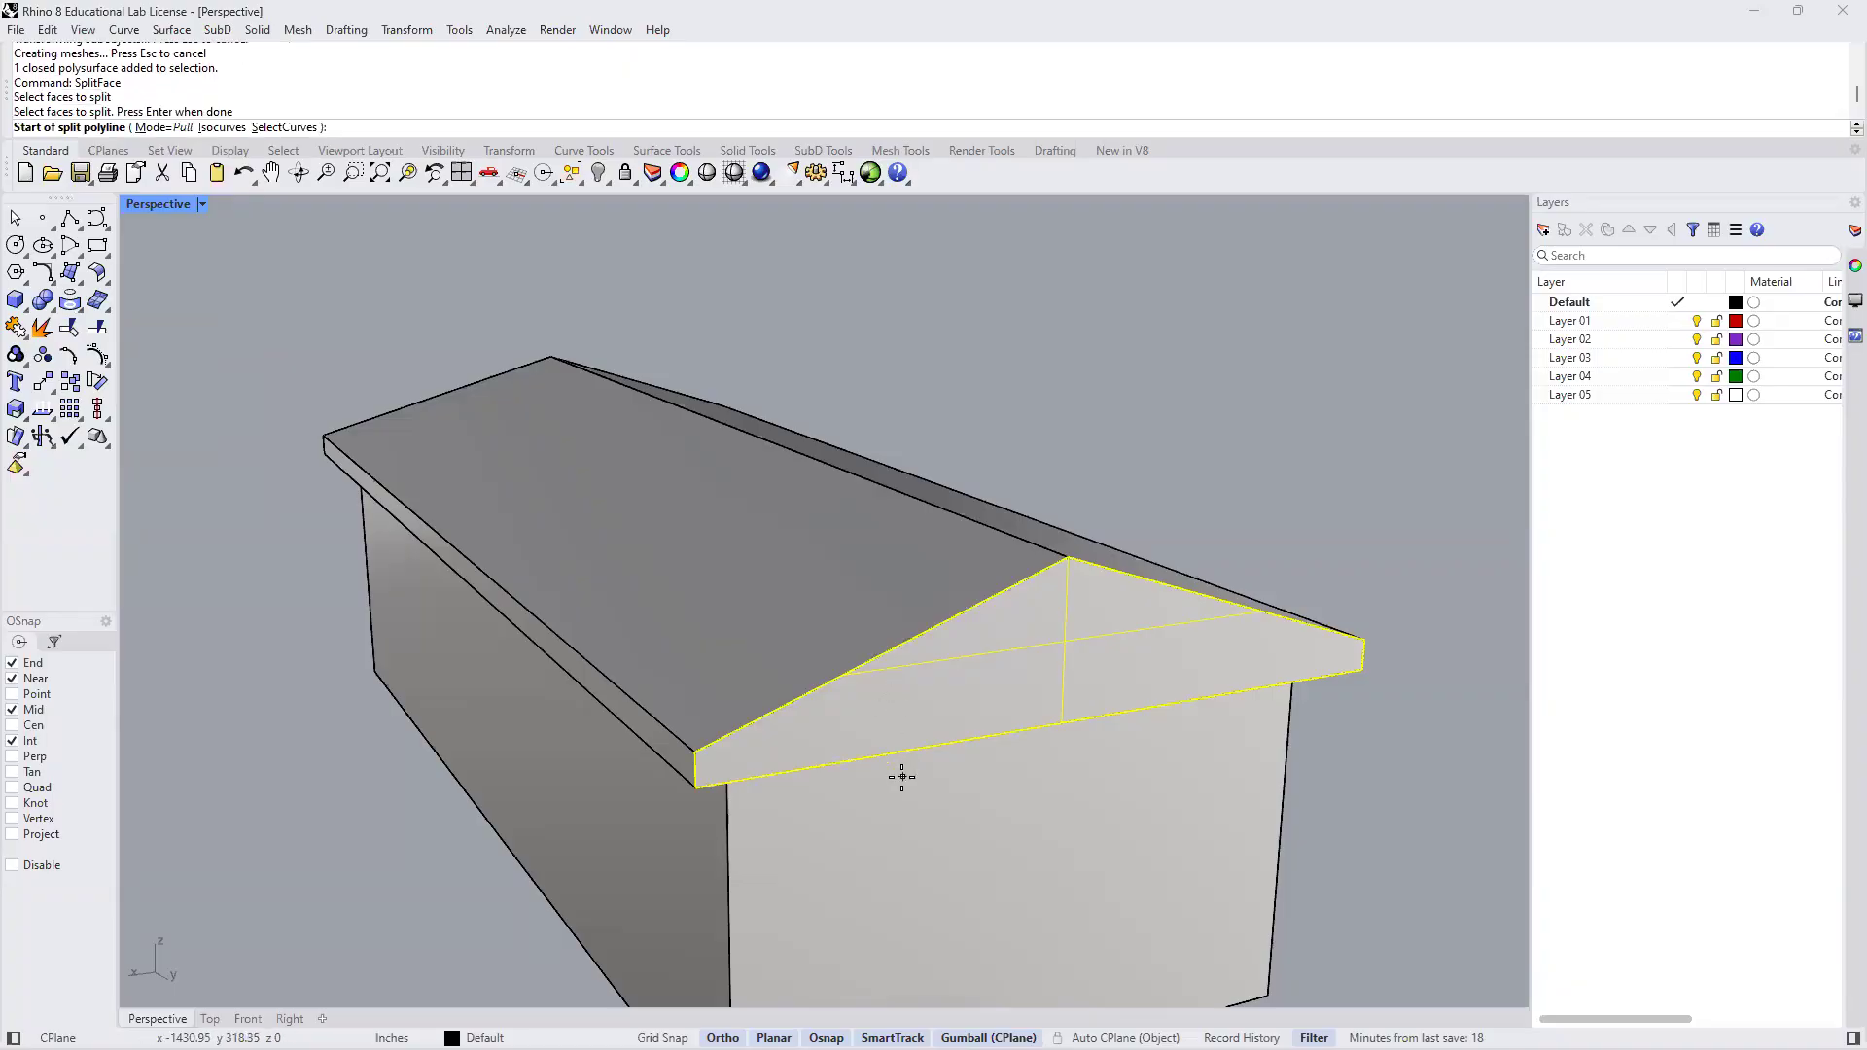
left_click(696, 754)
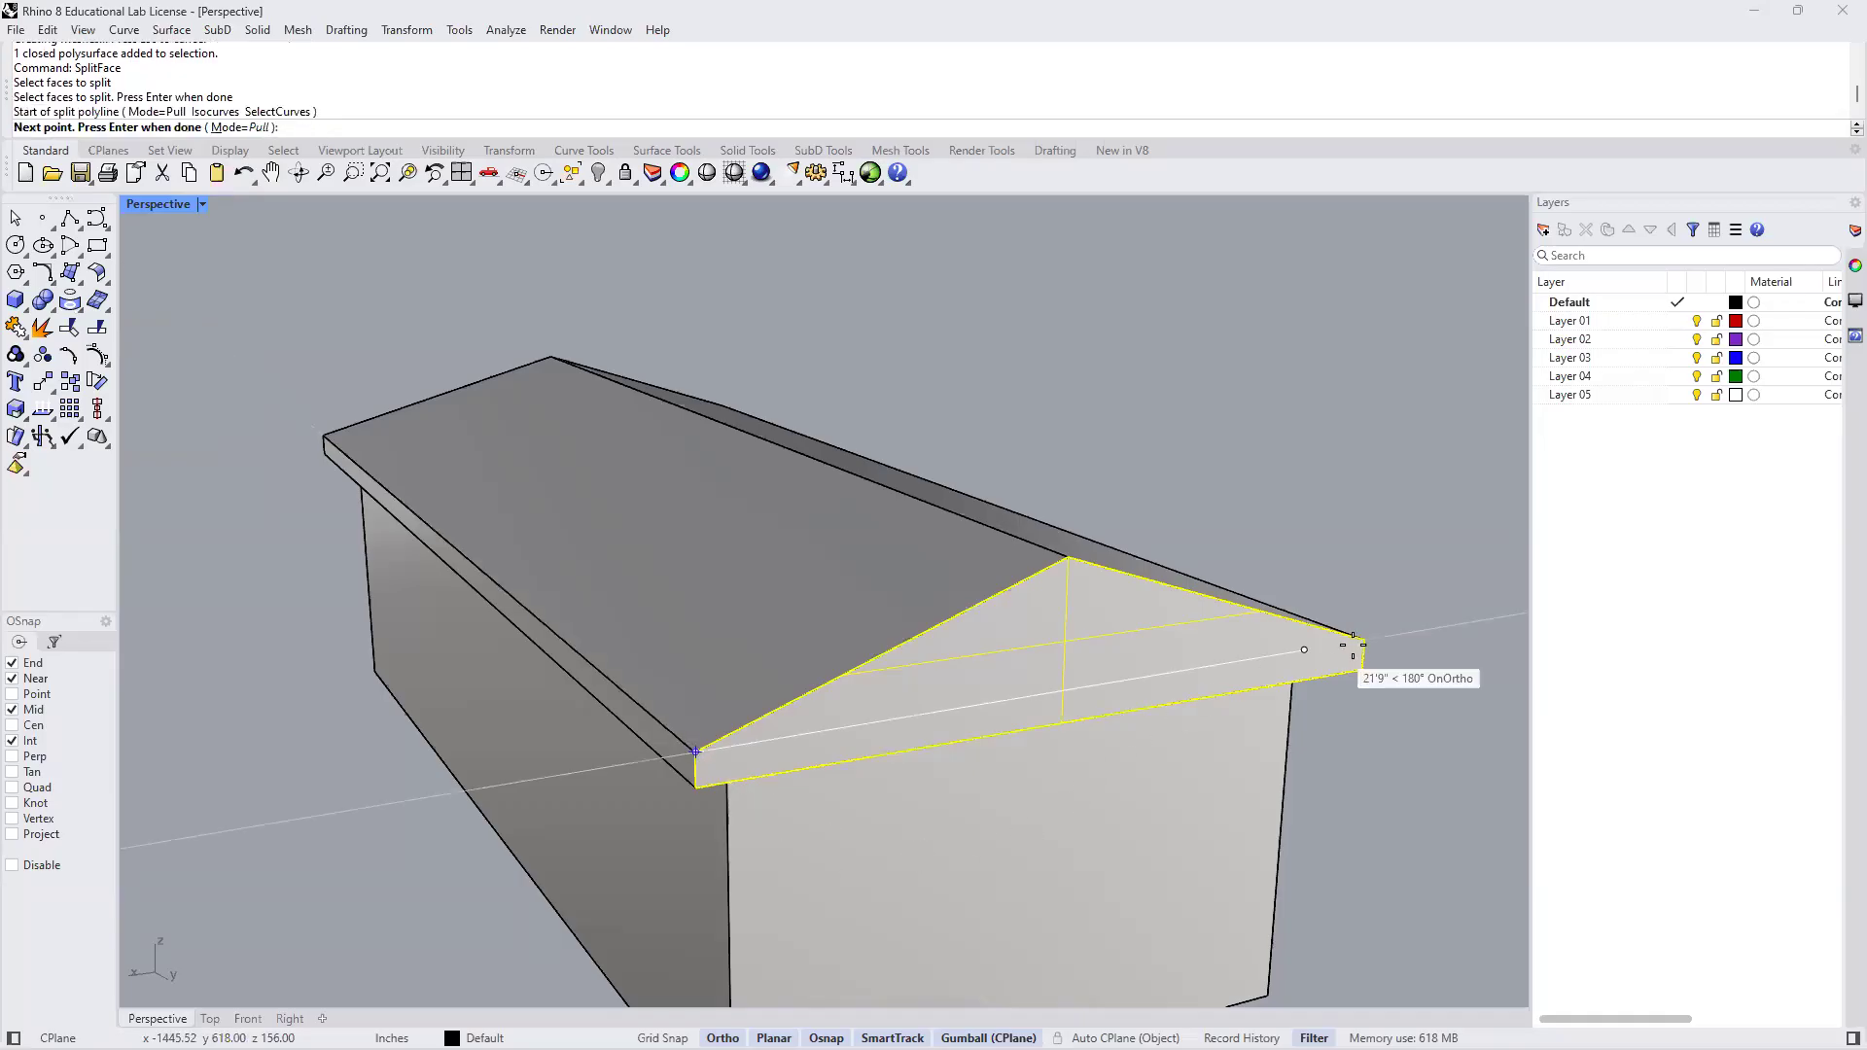
left_click(1364, 640)
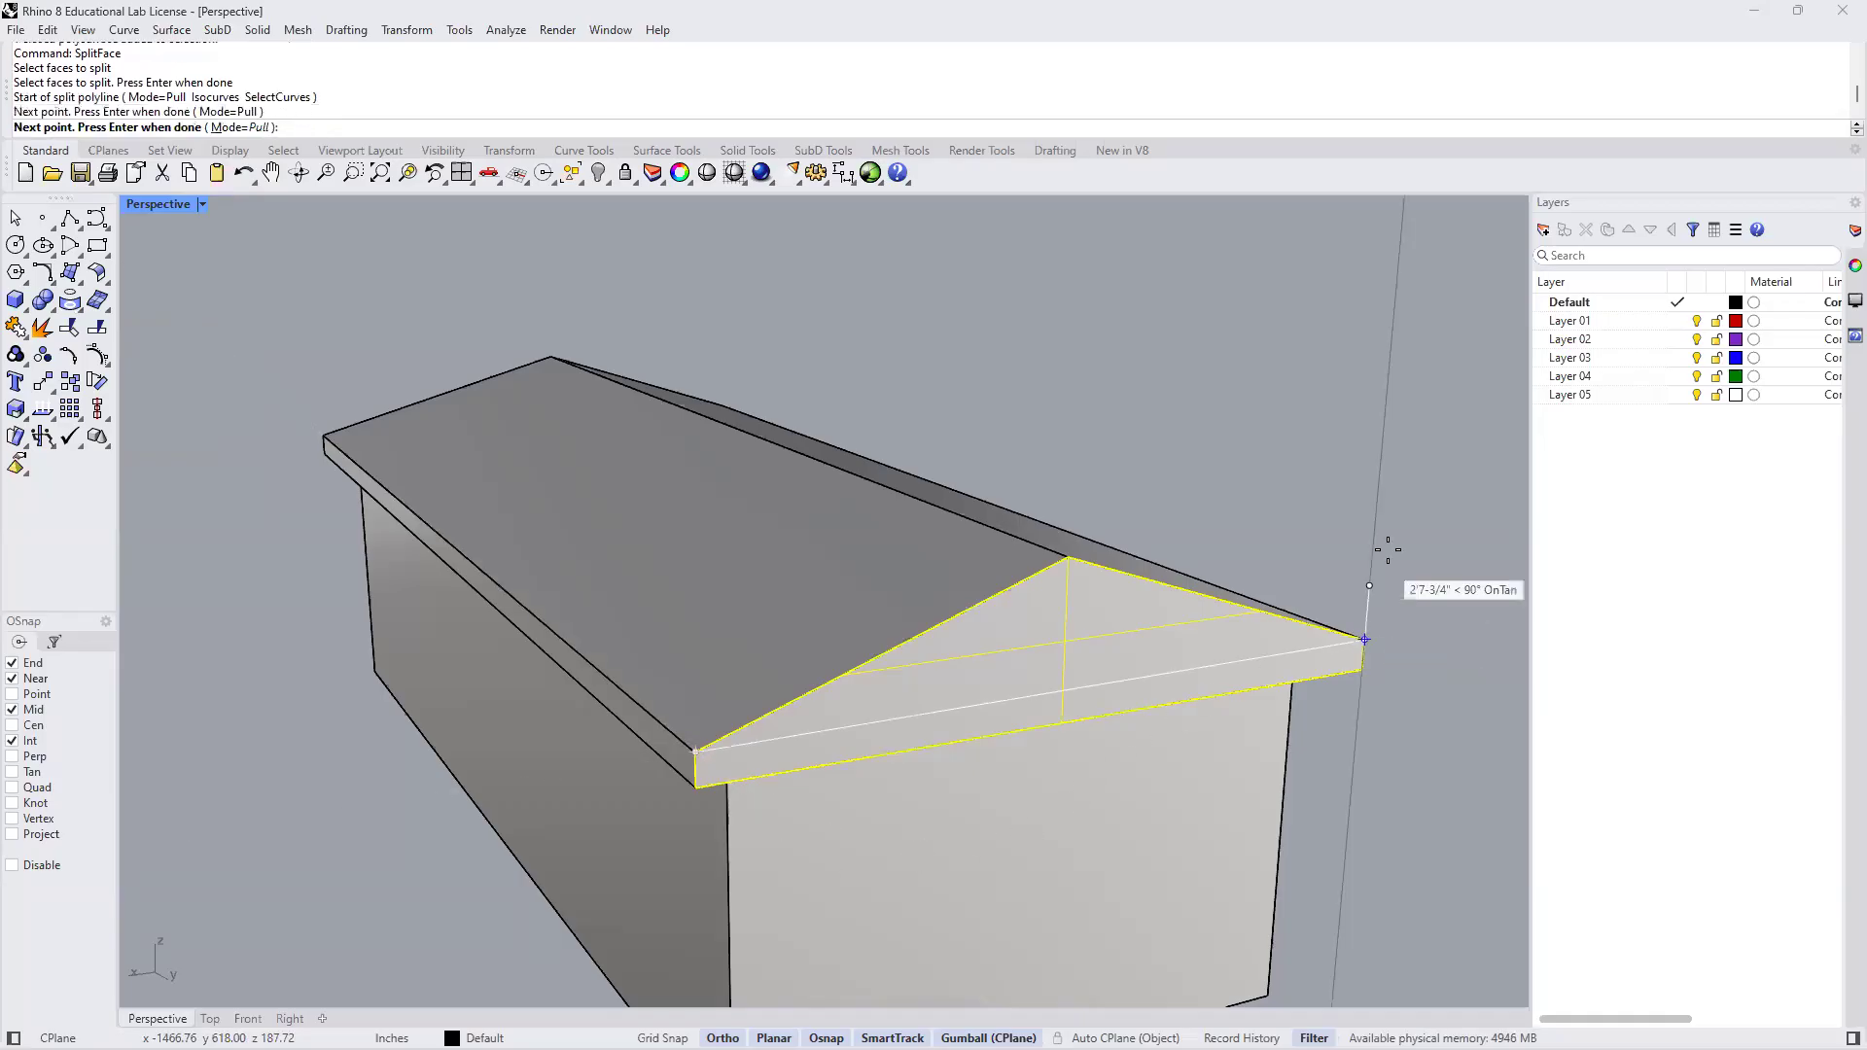
key("Return")
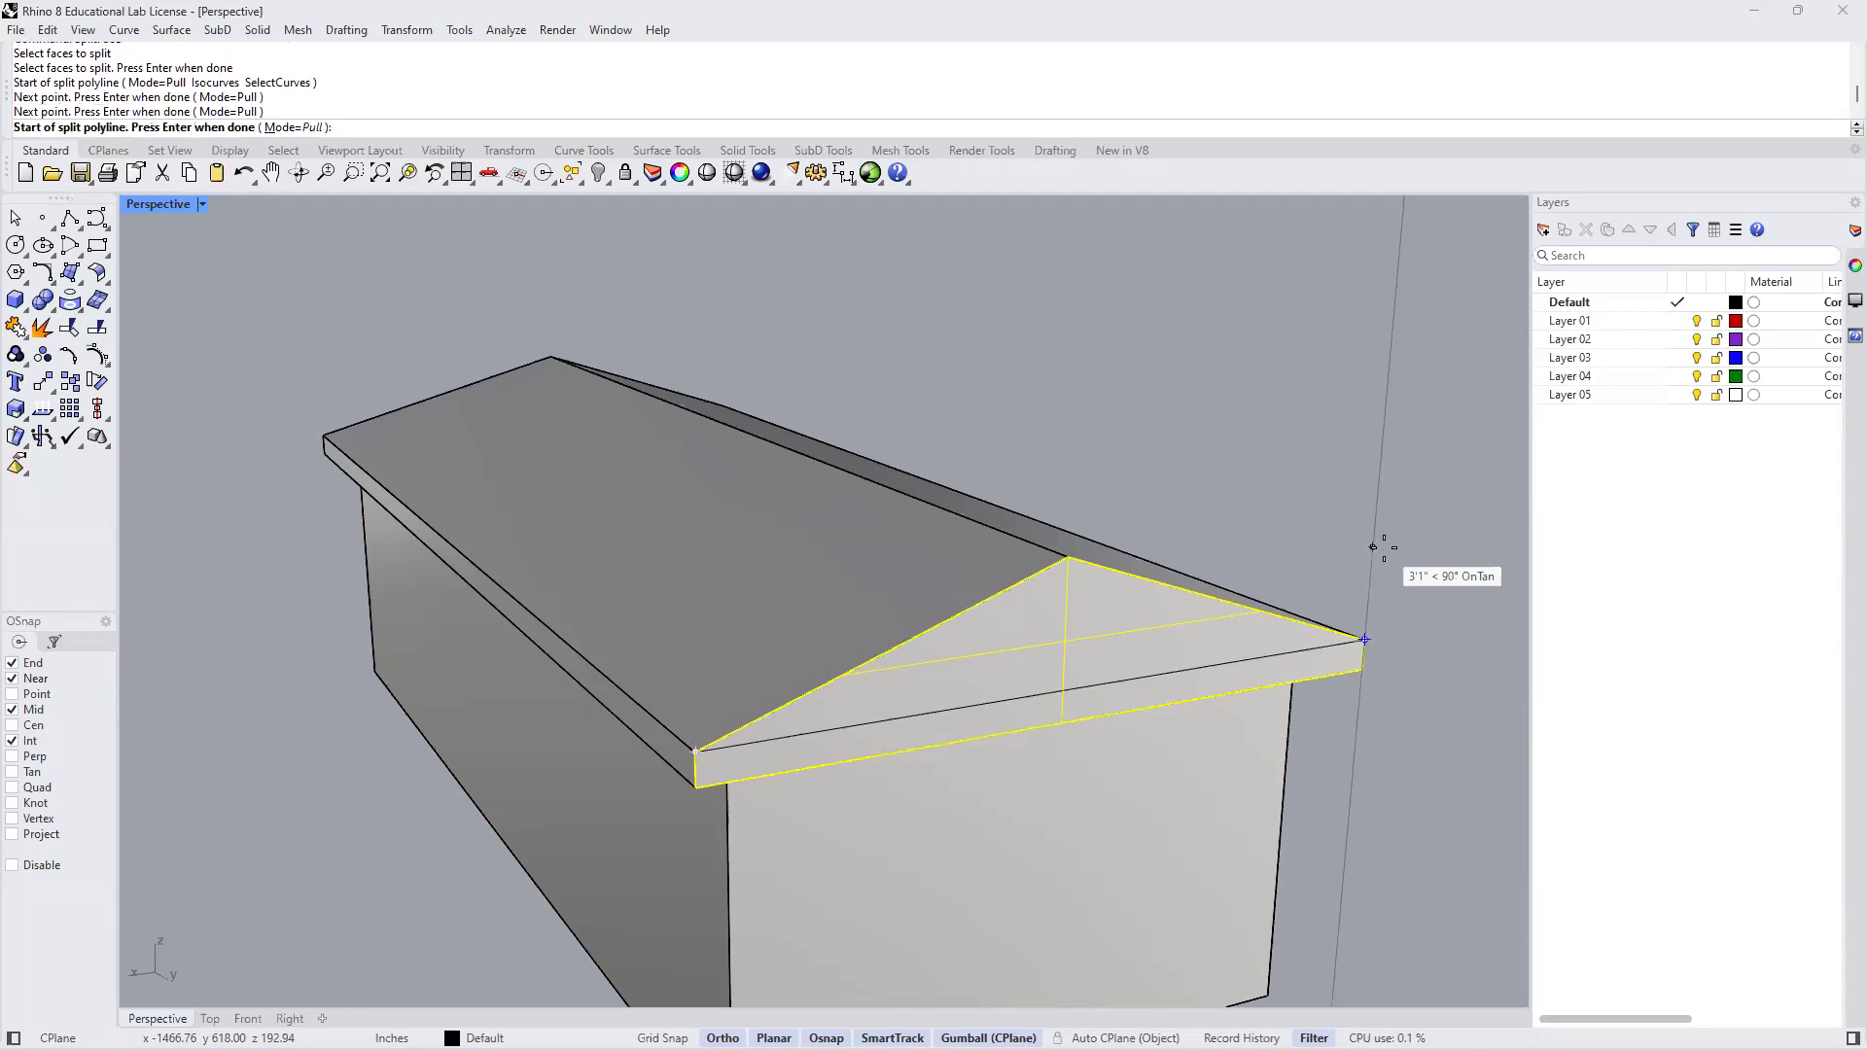
key("Return")
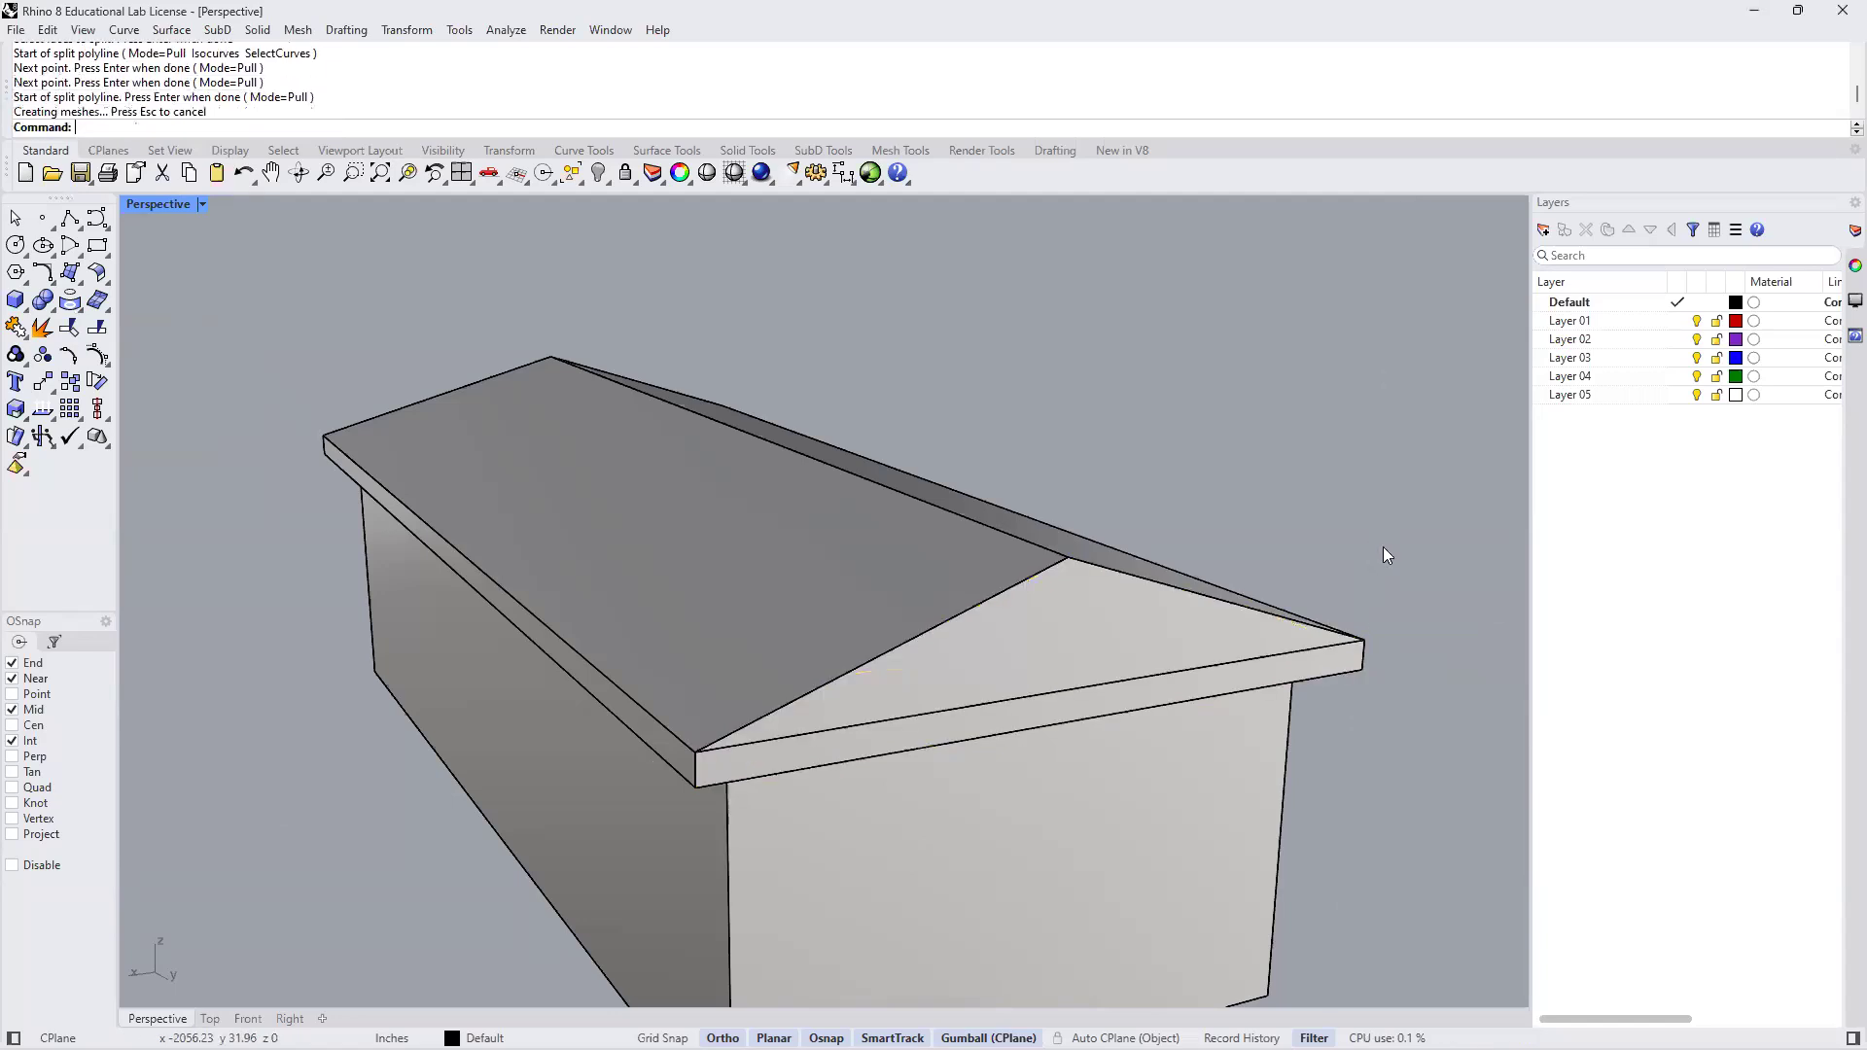
Move the ridge-end vertex at this end -4 feet along the Y axis to slope the gable inward
left_click(1067, 558, "ctrl+shift")
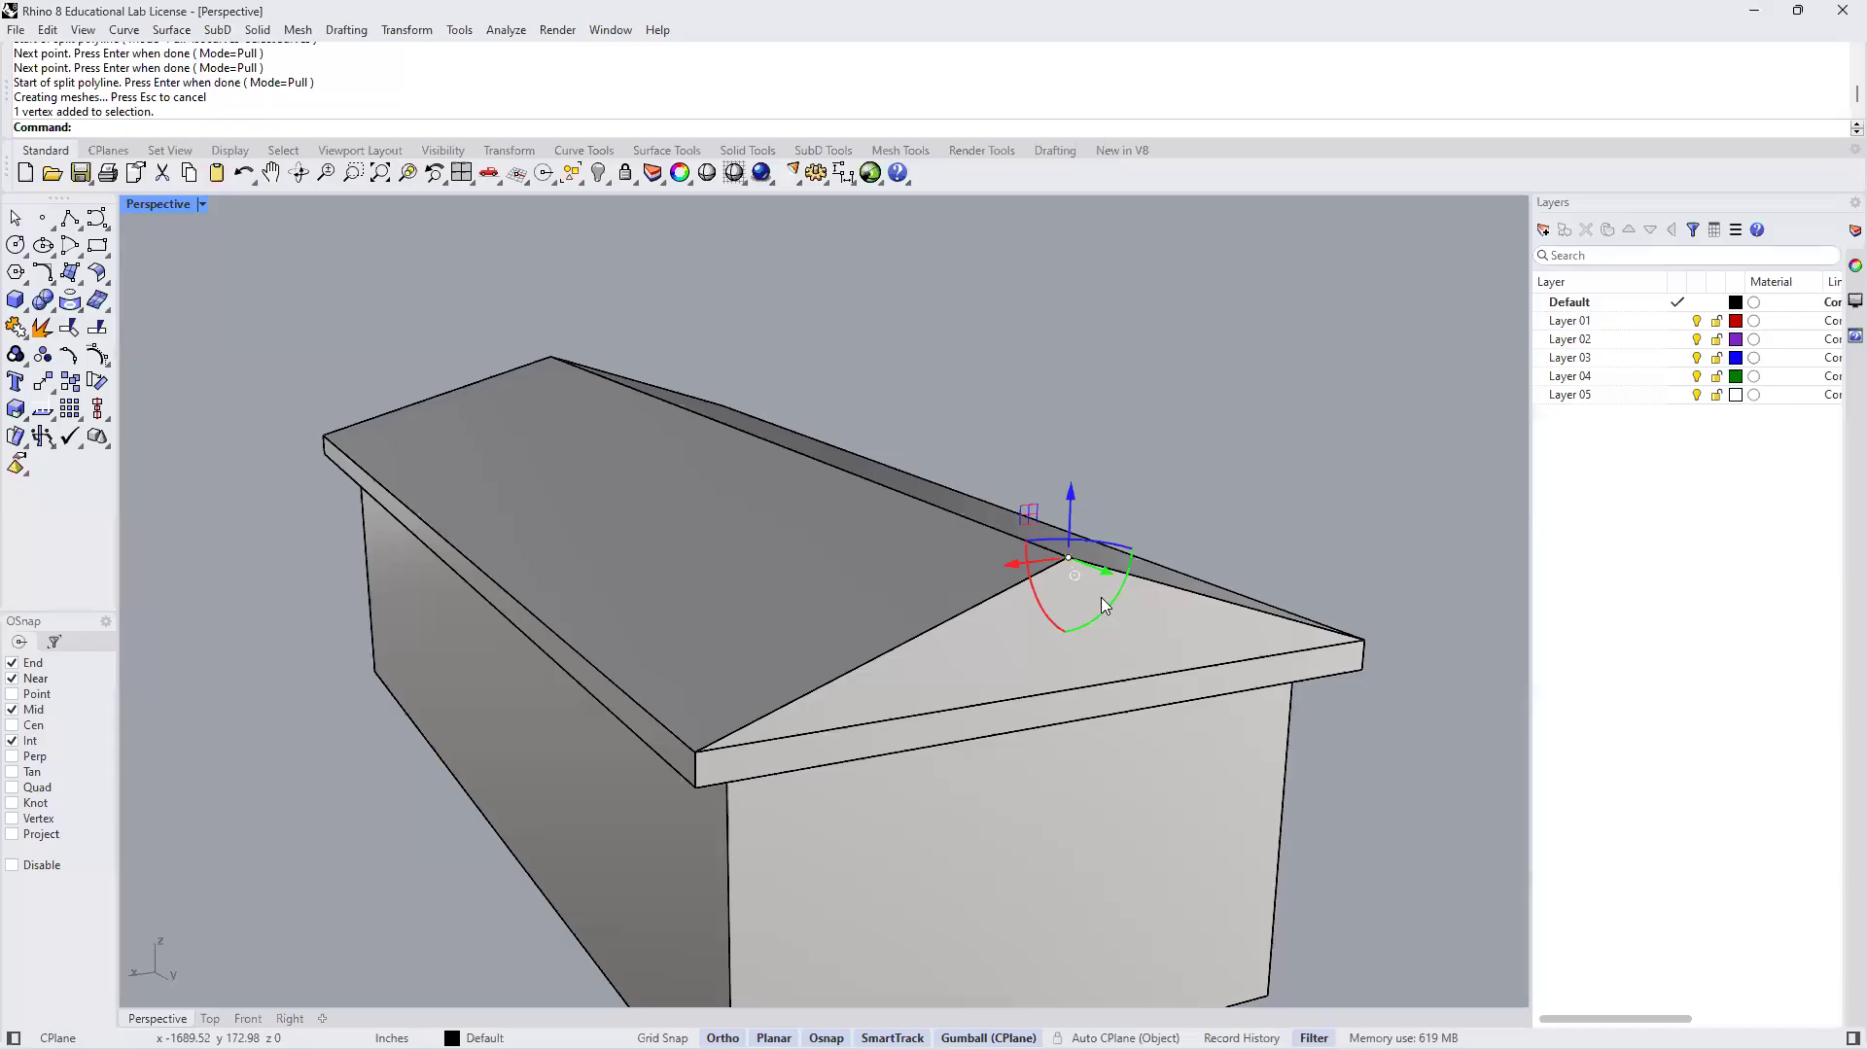
mouse_move(1103, 575)
right_mouse_down()
mouse_move(1062, 646)
mouse_move(1103, 608)
mouse_move(1083, 658)
mouse_move(1107, 595)
right_mouse_up()
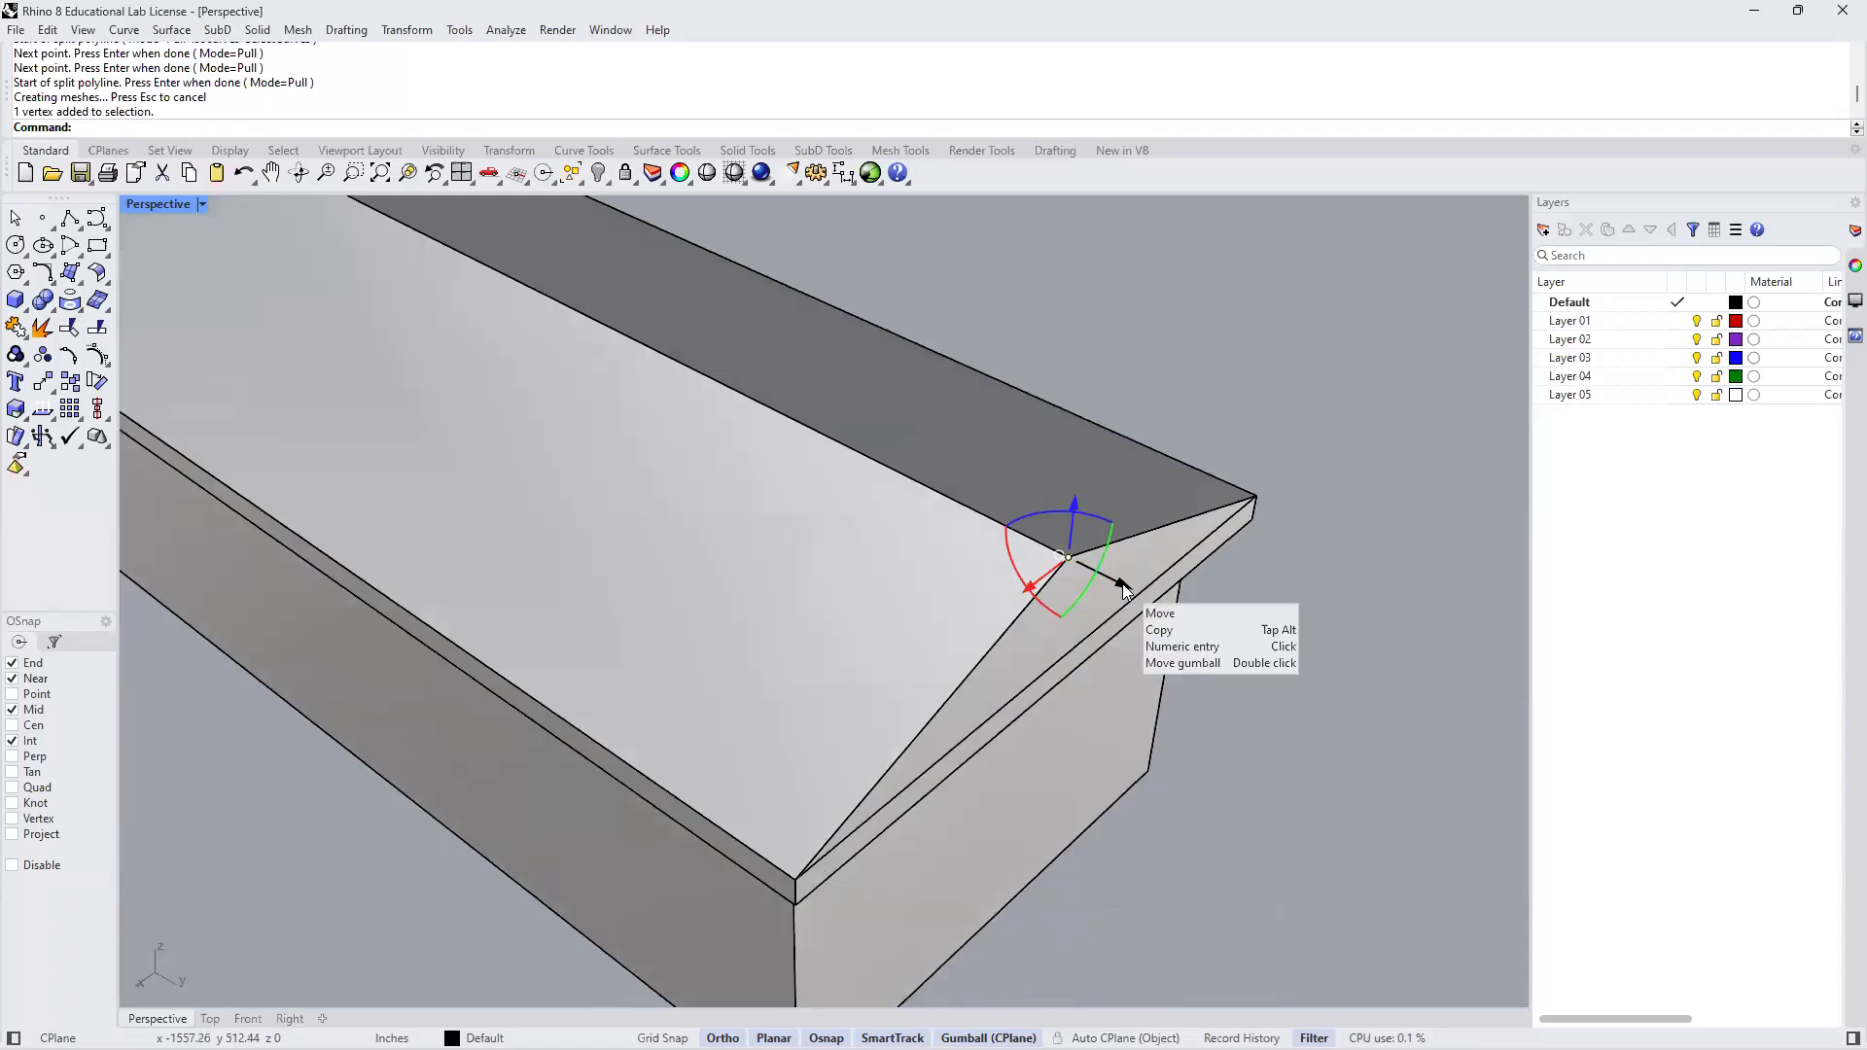
left_click(1122, 586)
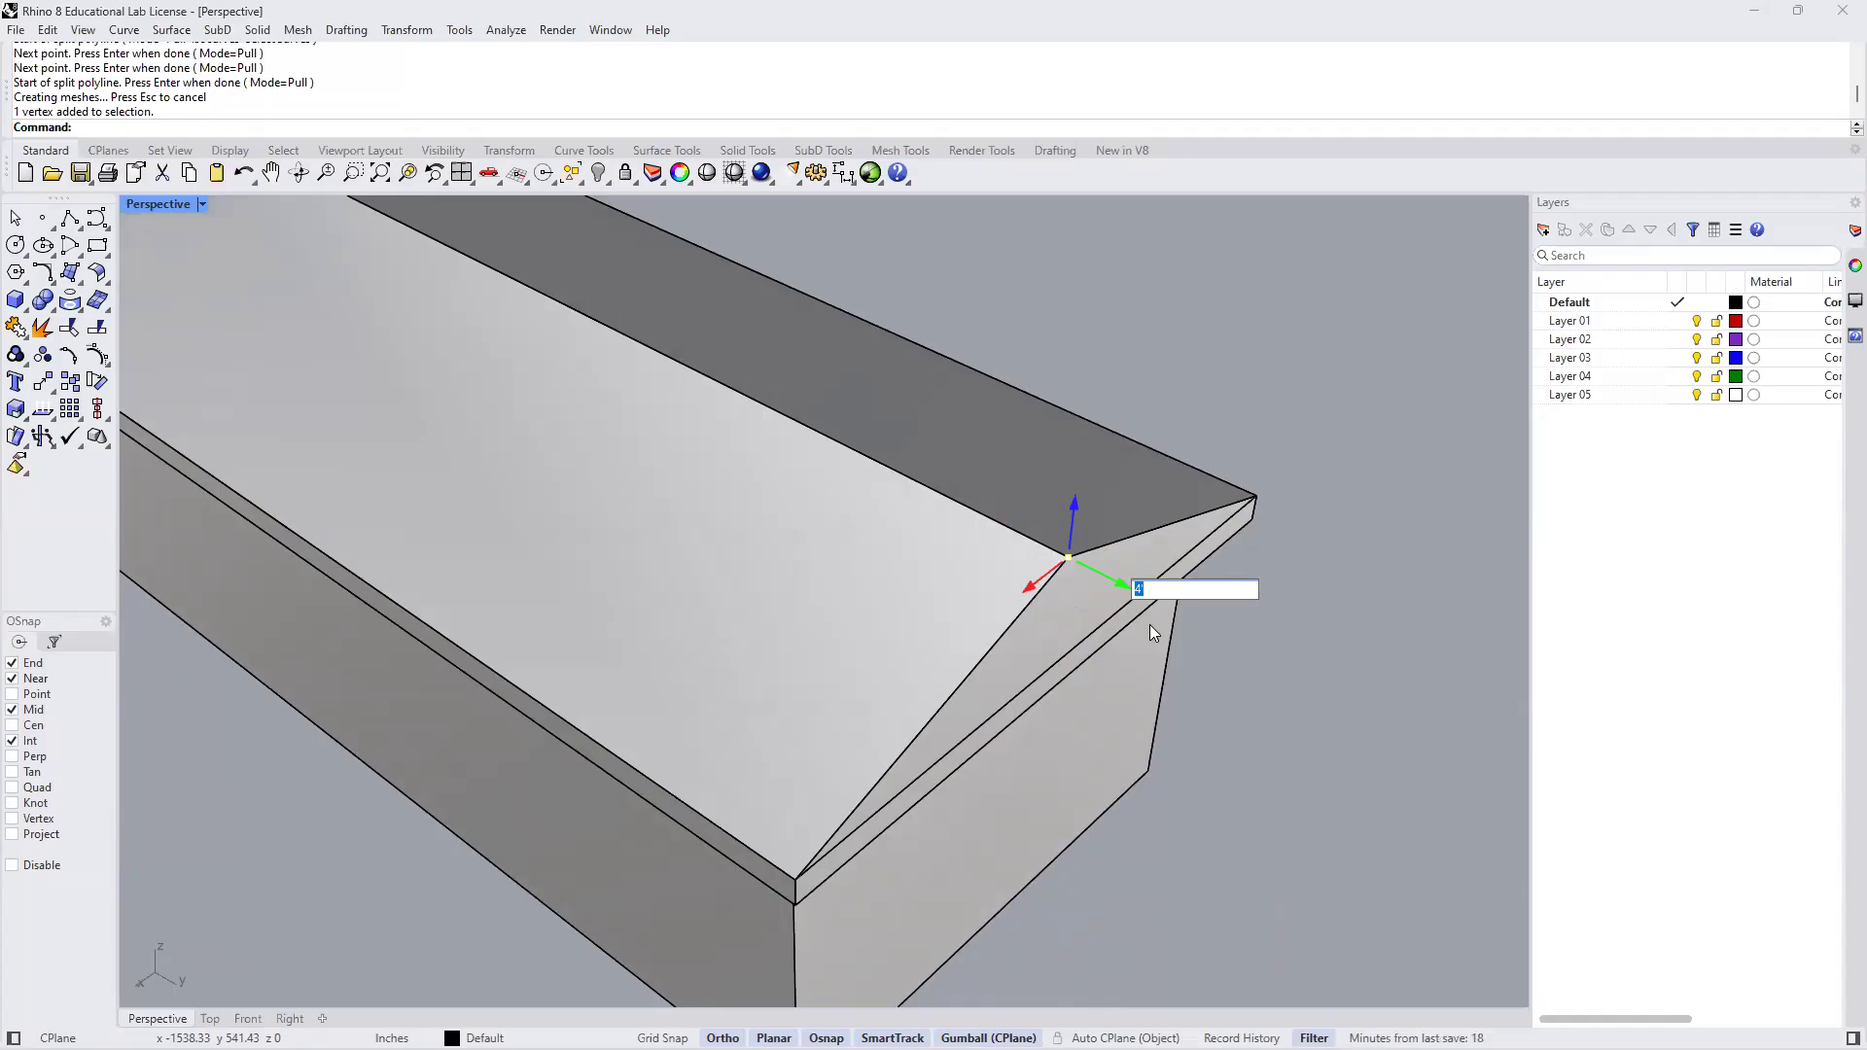
type("-4")
key("Return")
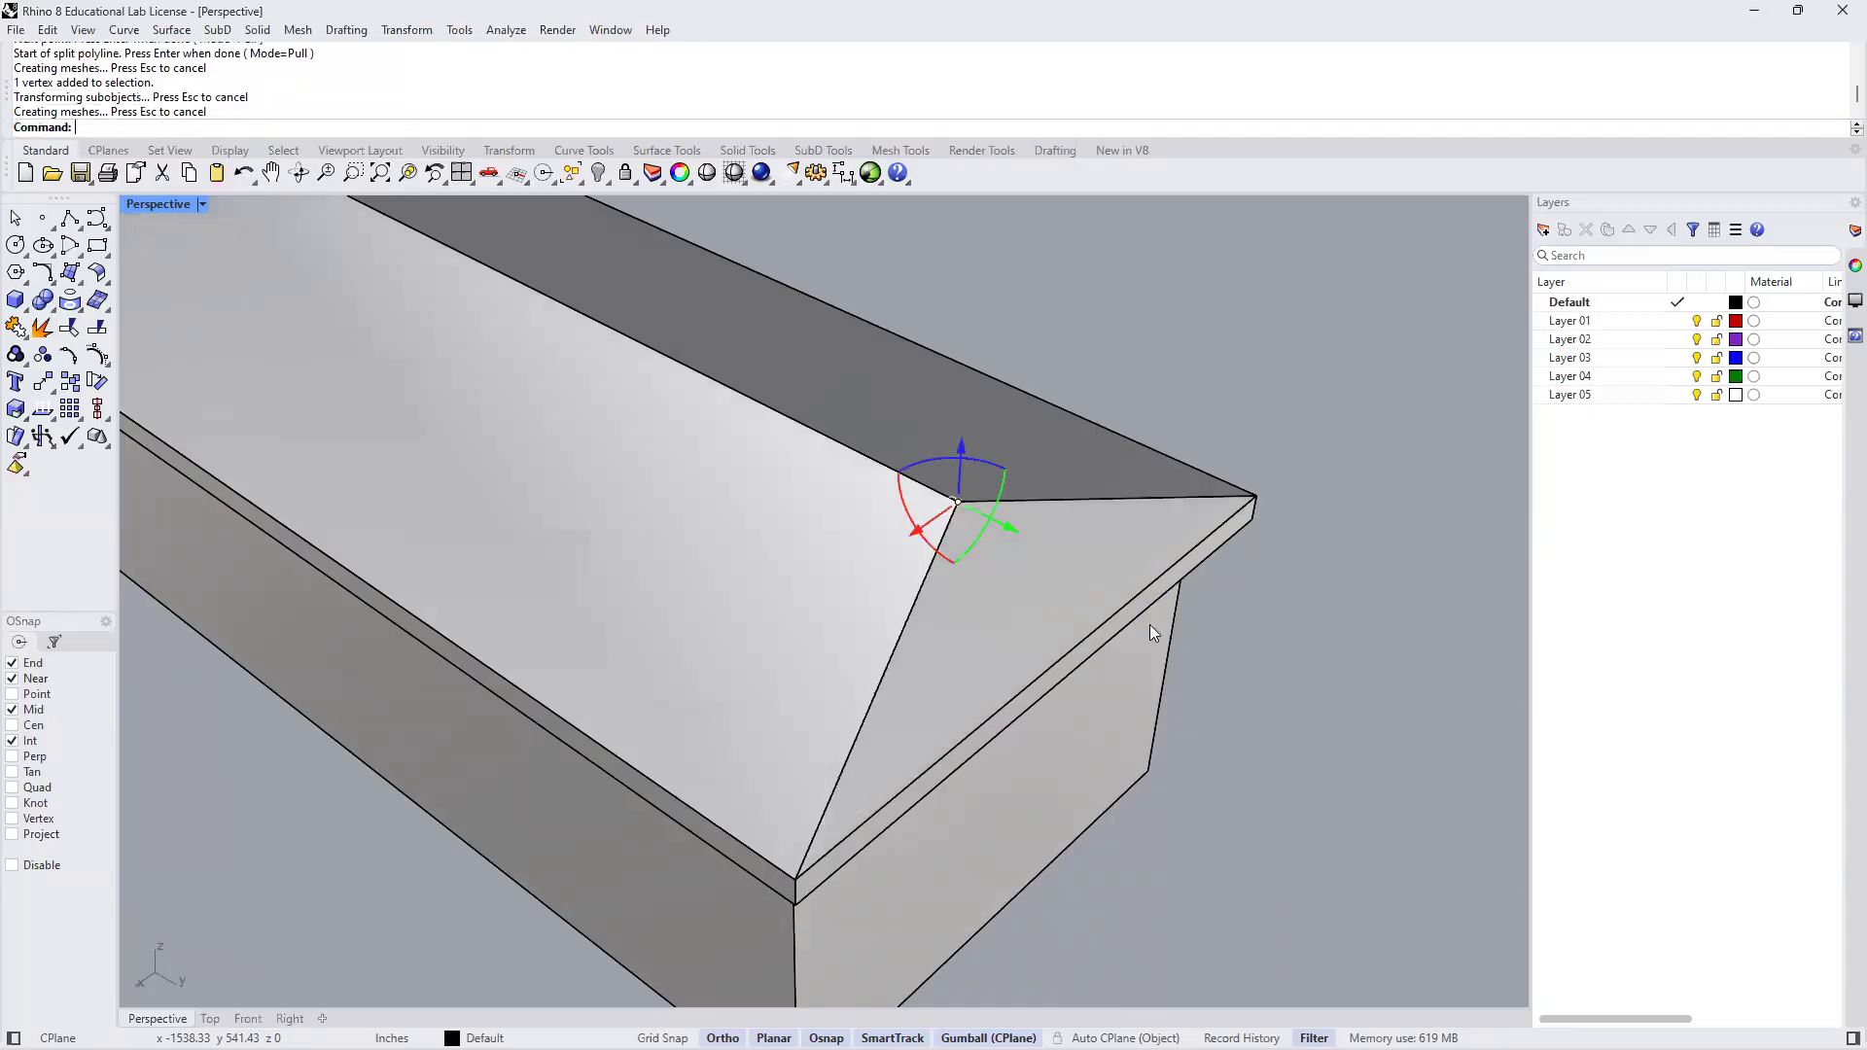
left_click(1321, 335)
Show the hidden objects and zoom to the extents of the whole model
scroll(1109, 535, "down", 4)
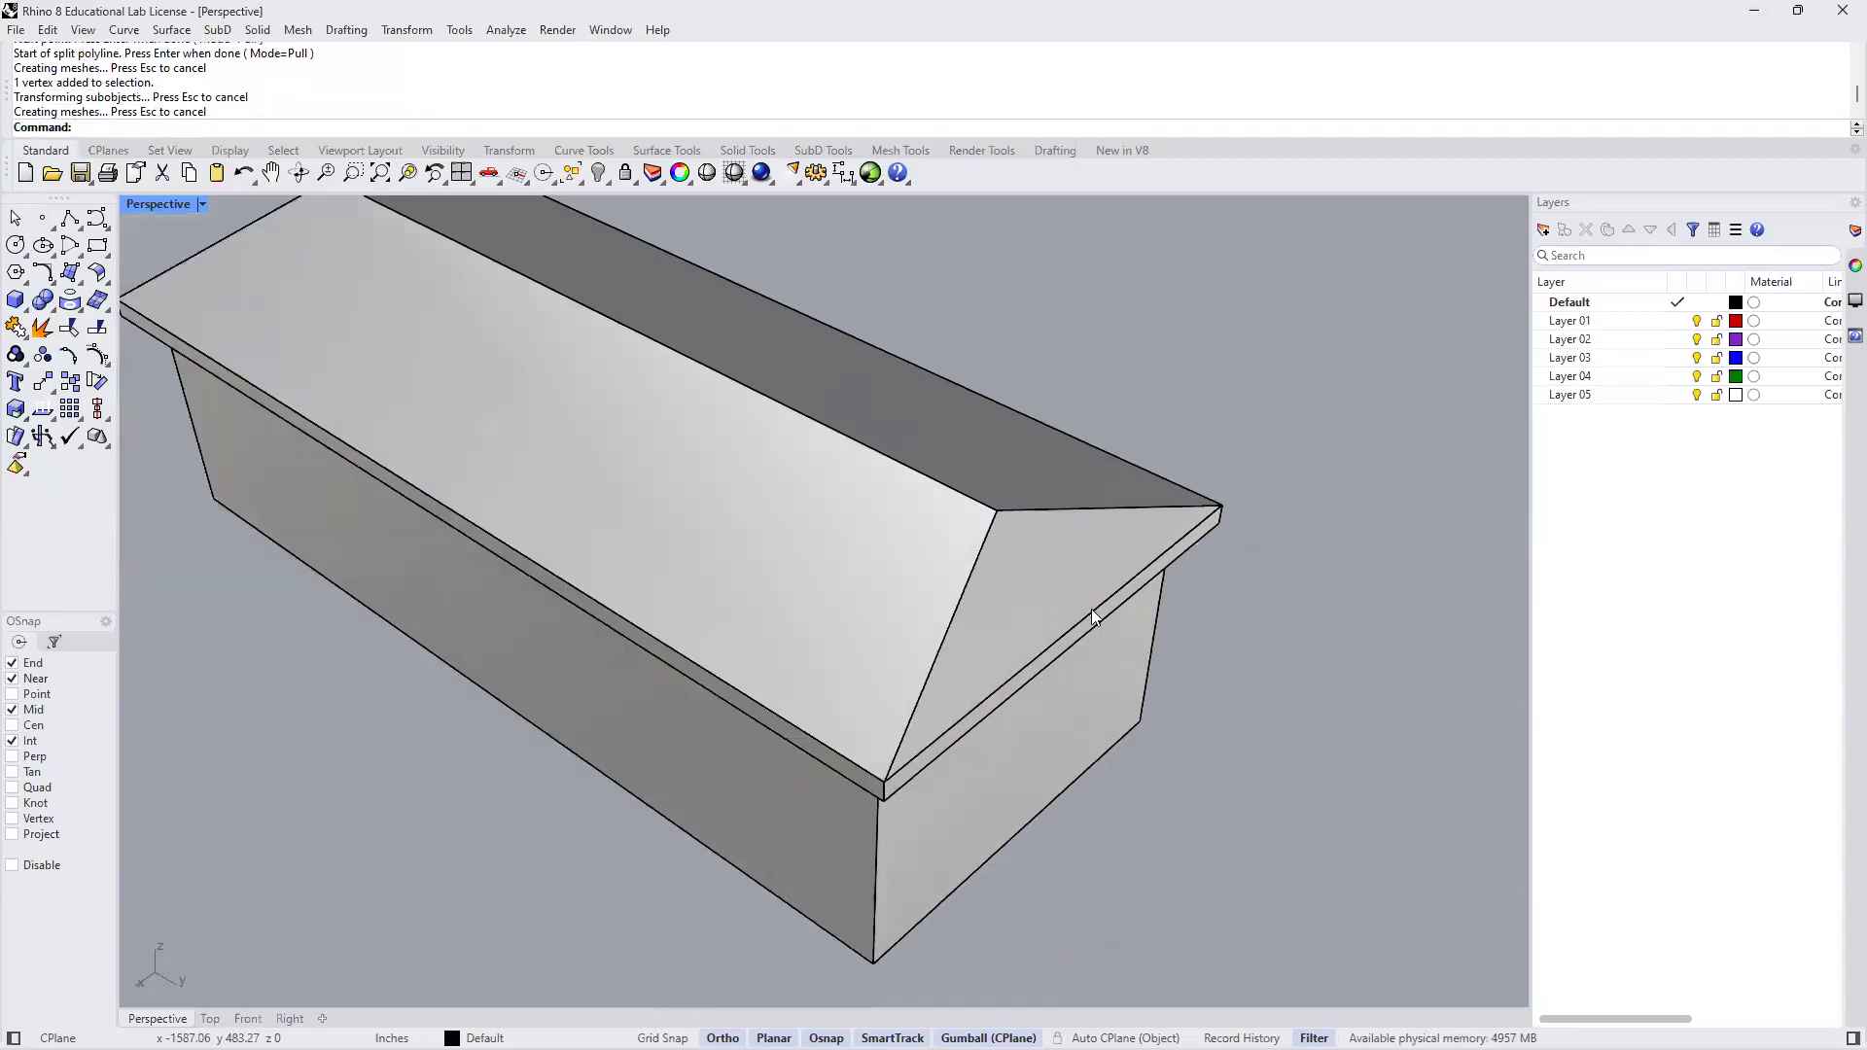
right_click_drag(780, 843, 779, 846, "shift")
scroll(798, 768, "down", 8)
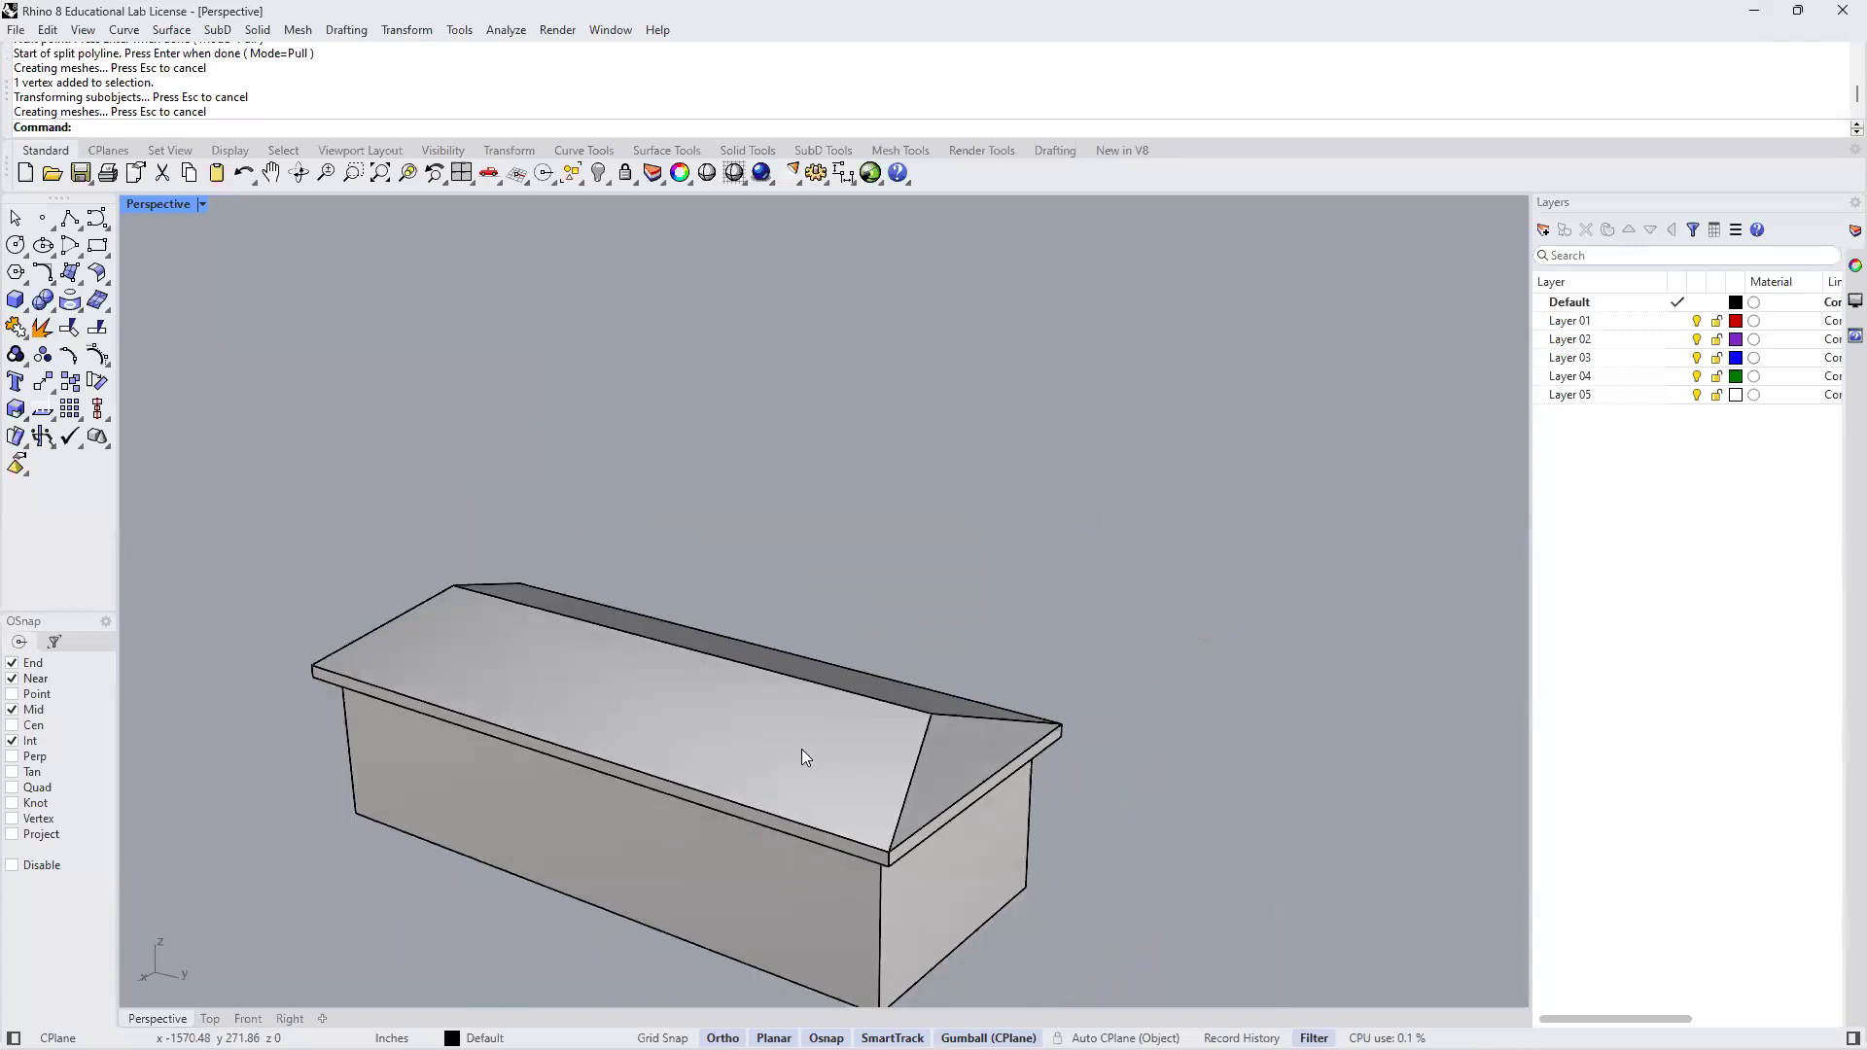
type("Show")
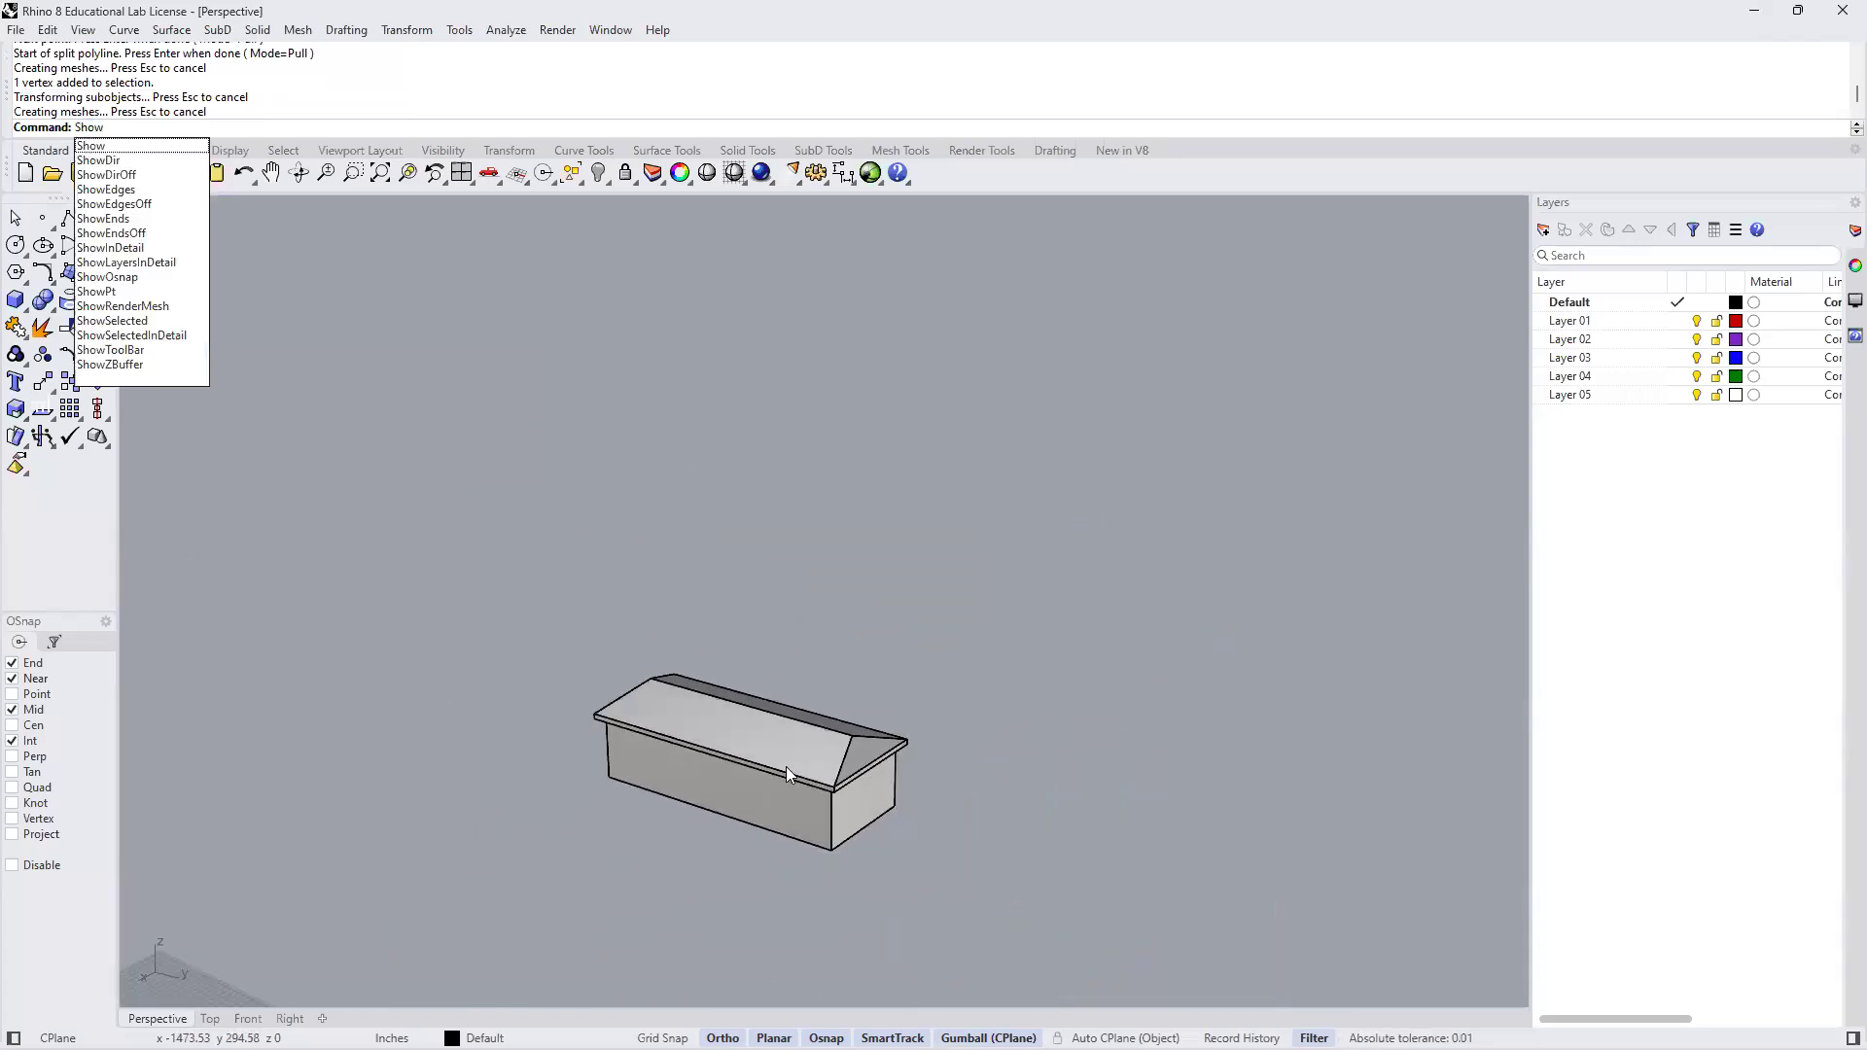
key("Return")
middle_click(778, 644)
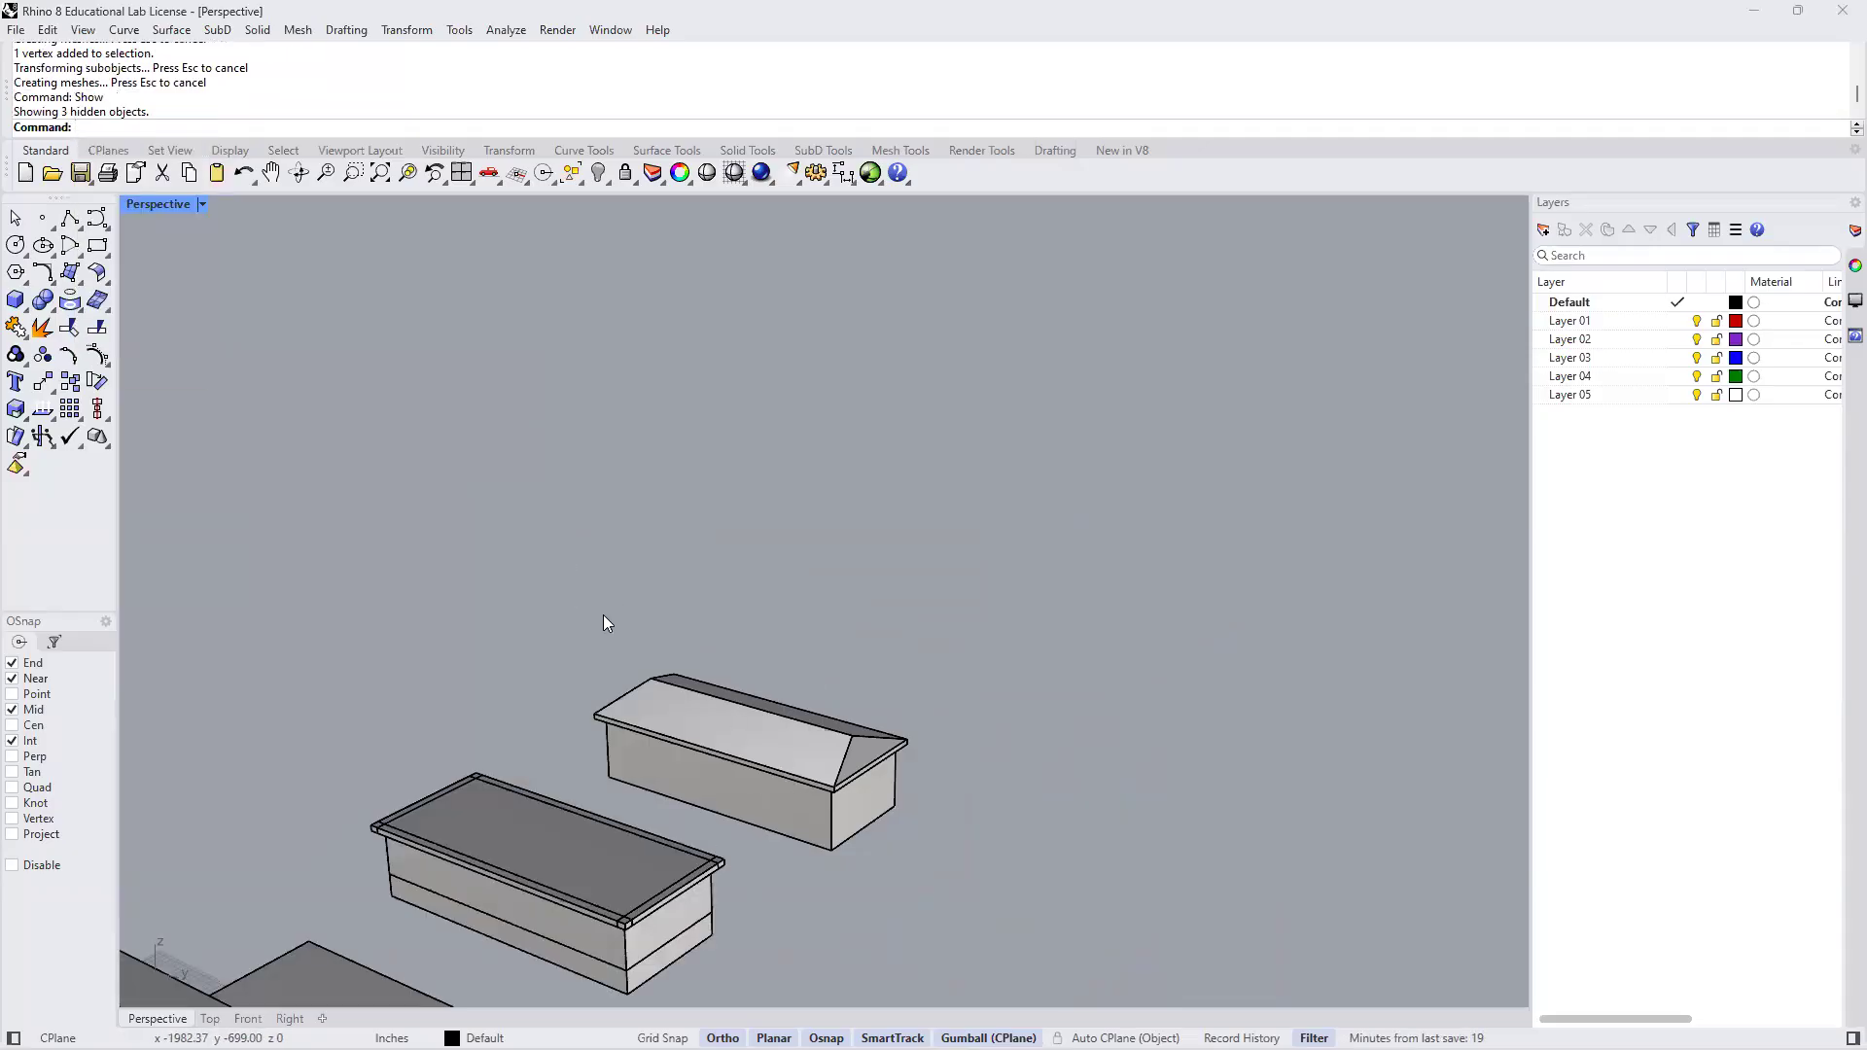
type("ZEA")
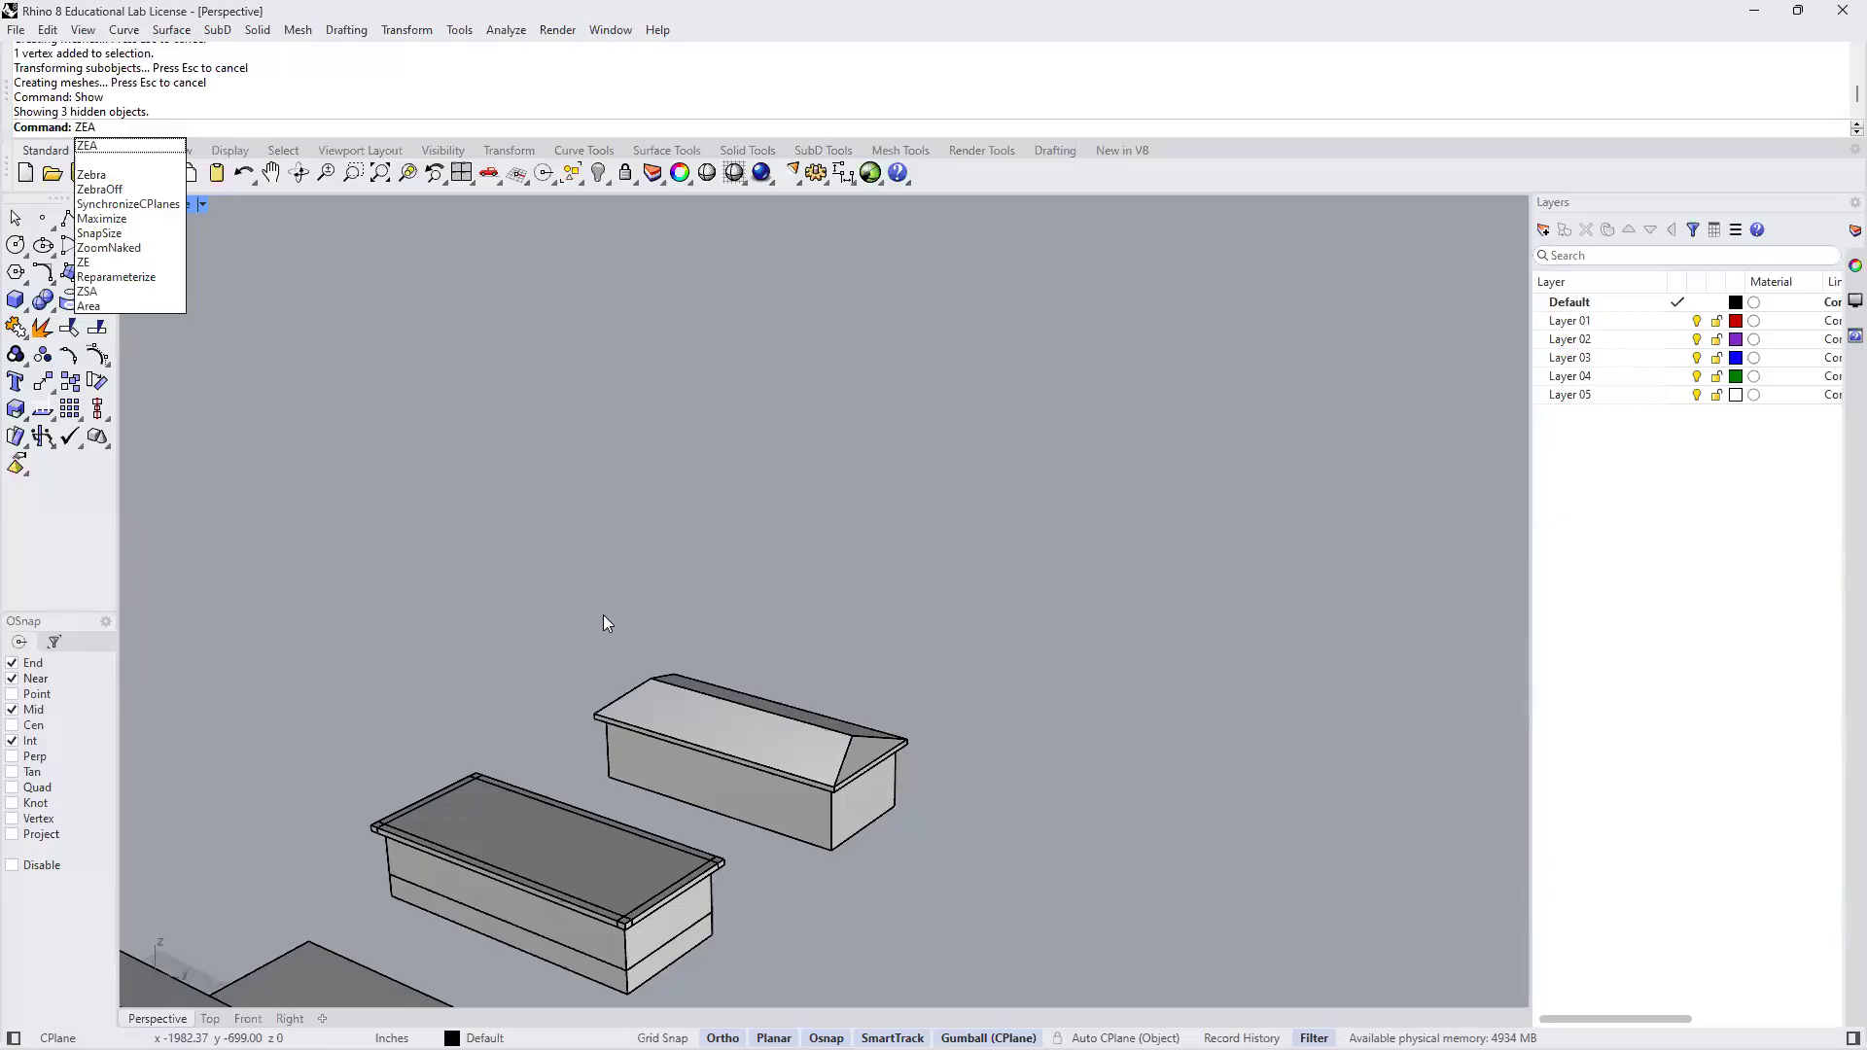
key("Return")
right_click_drag(717, 567, 781, 743)
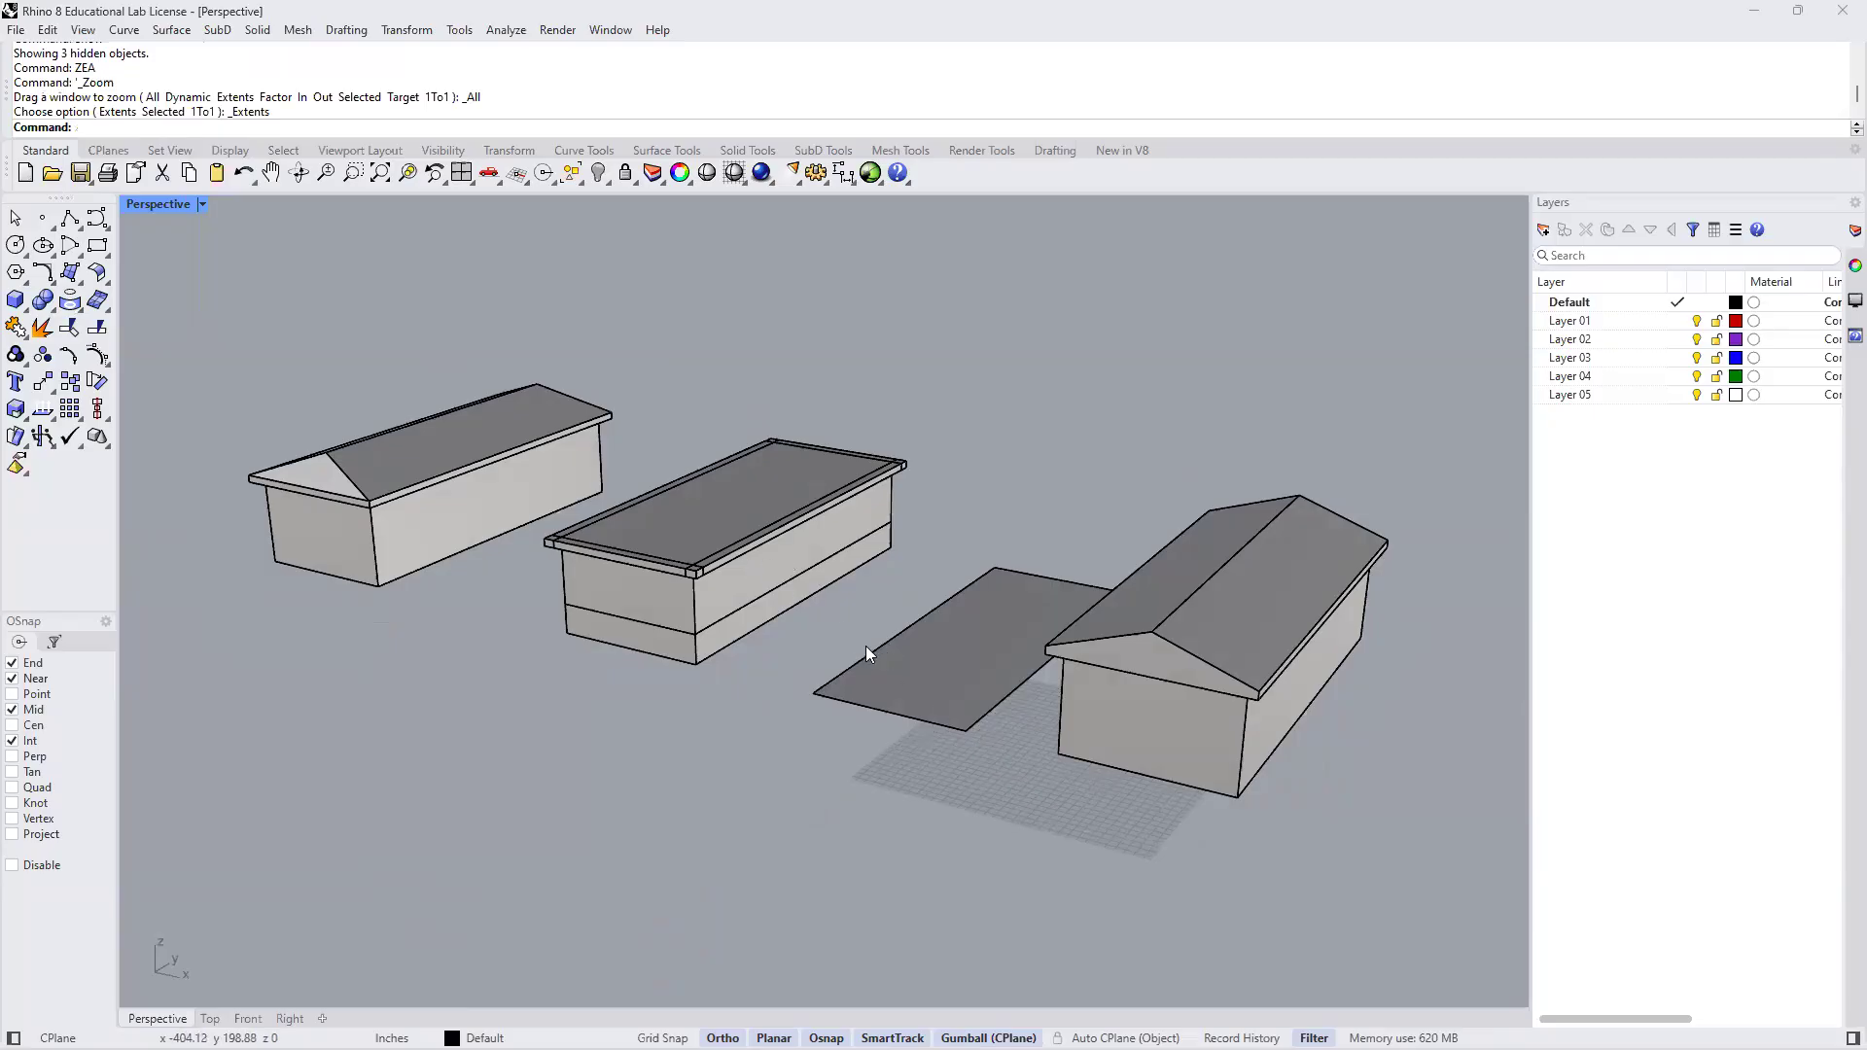
left_click(1164, 659)
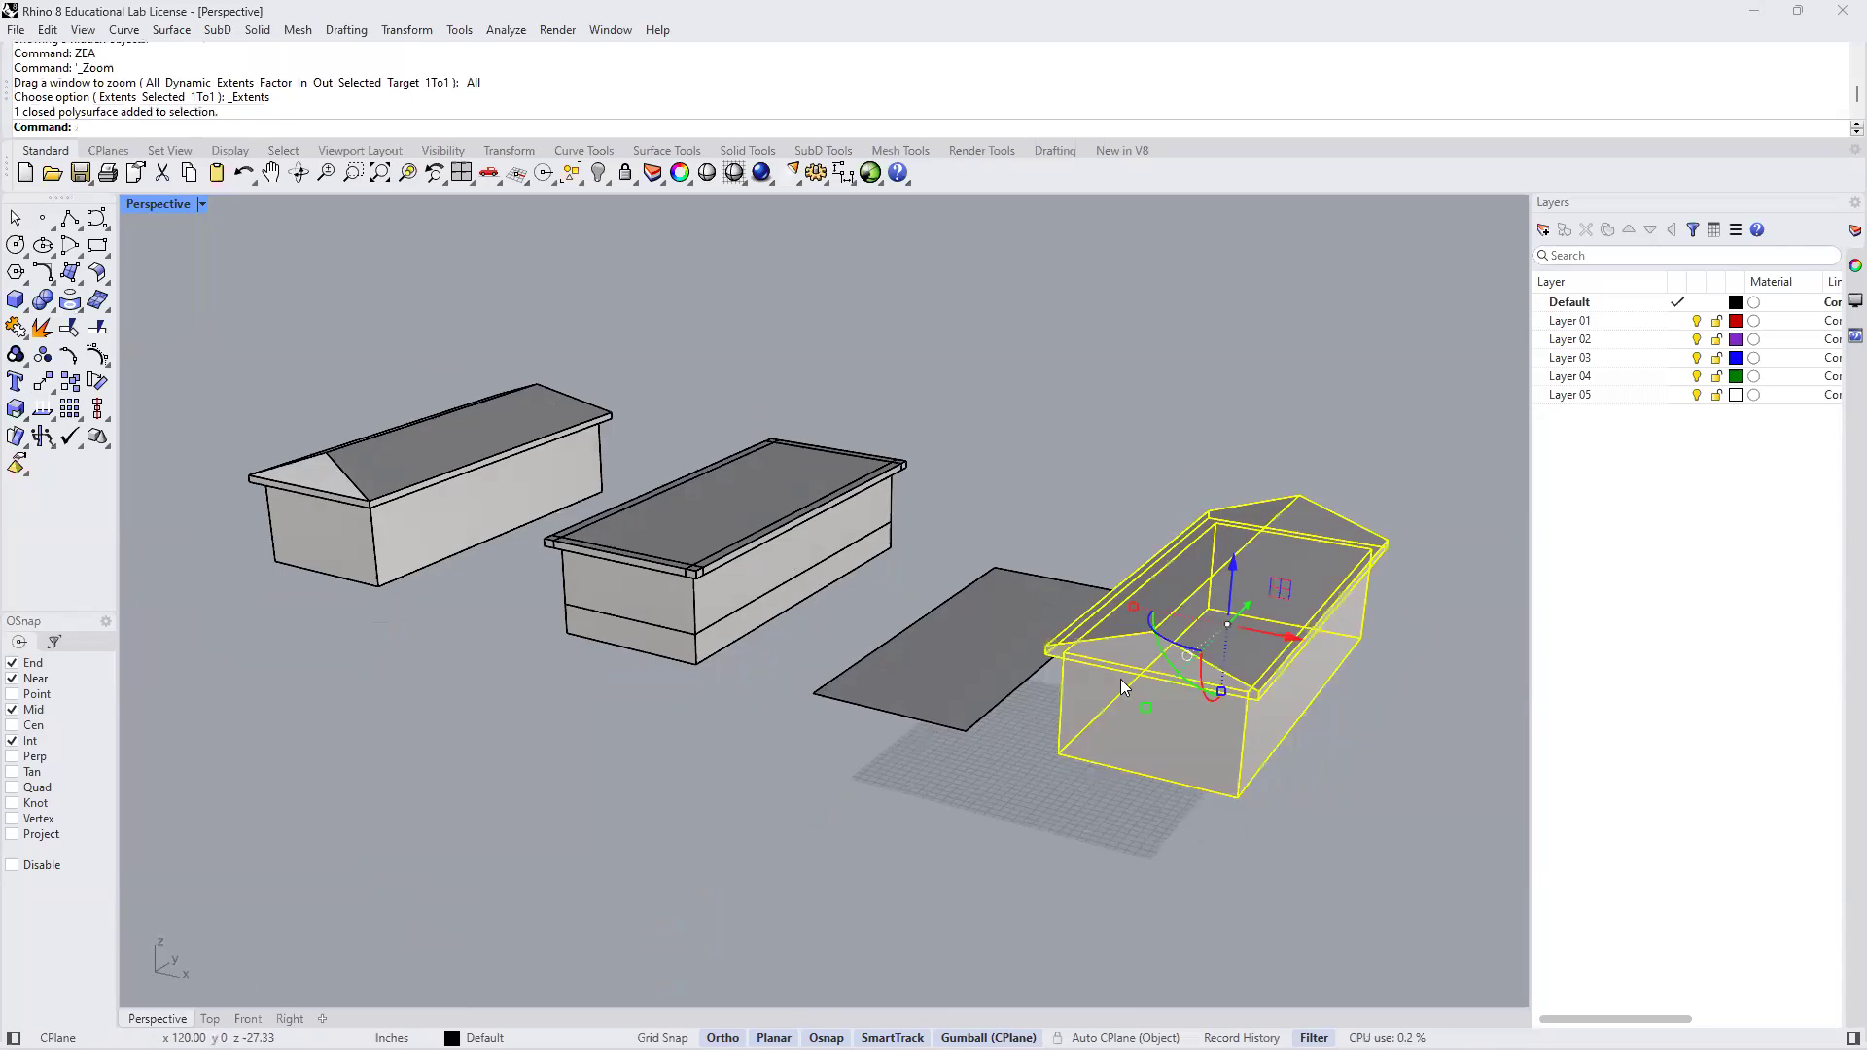
left_click(582, 750)
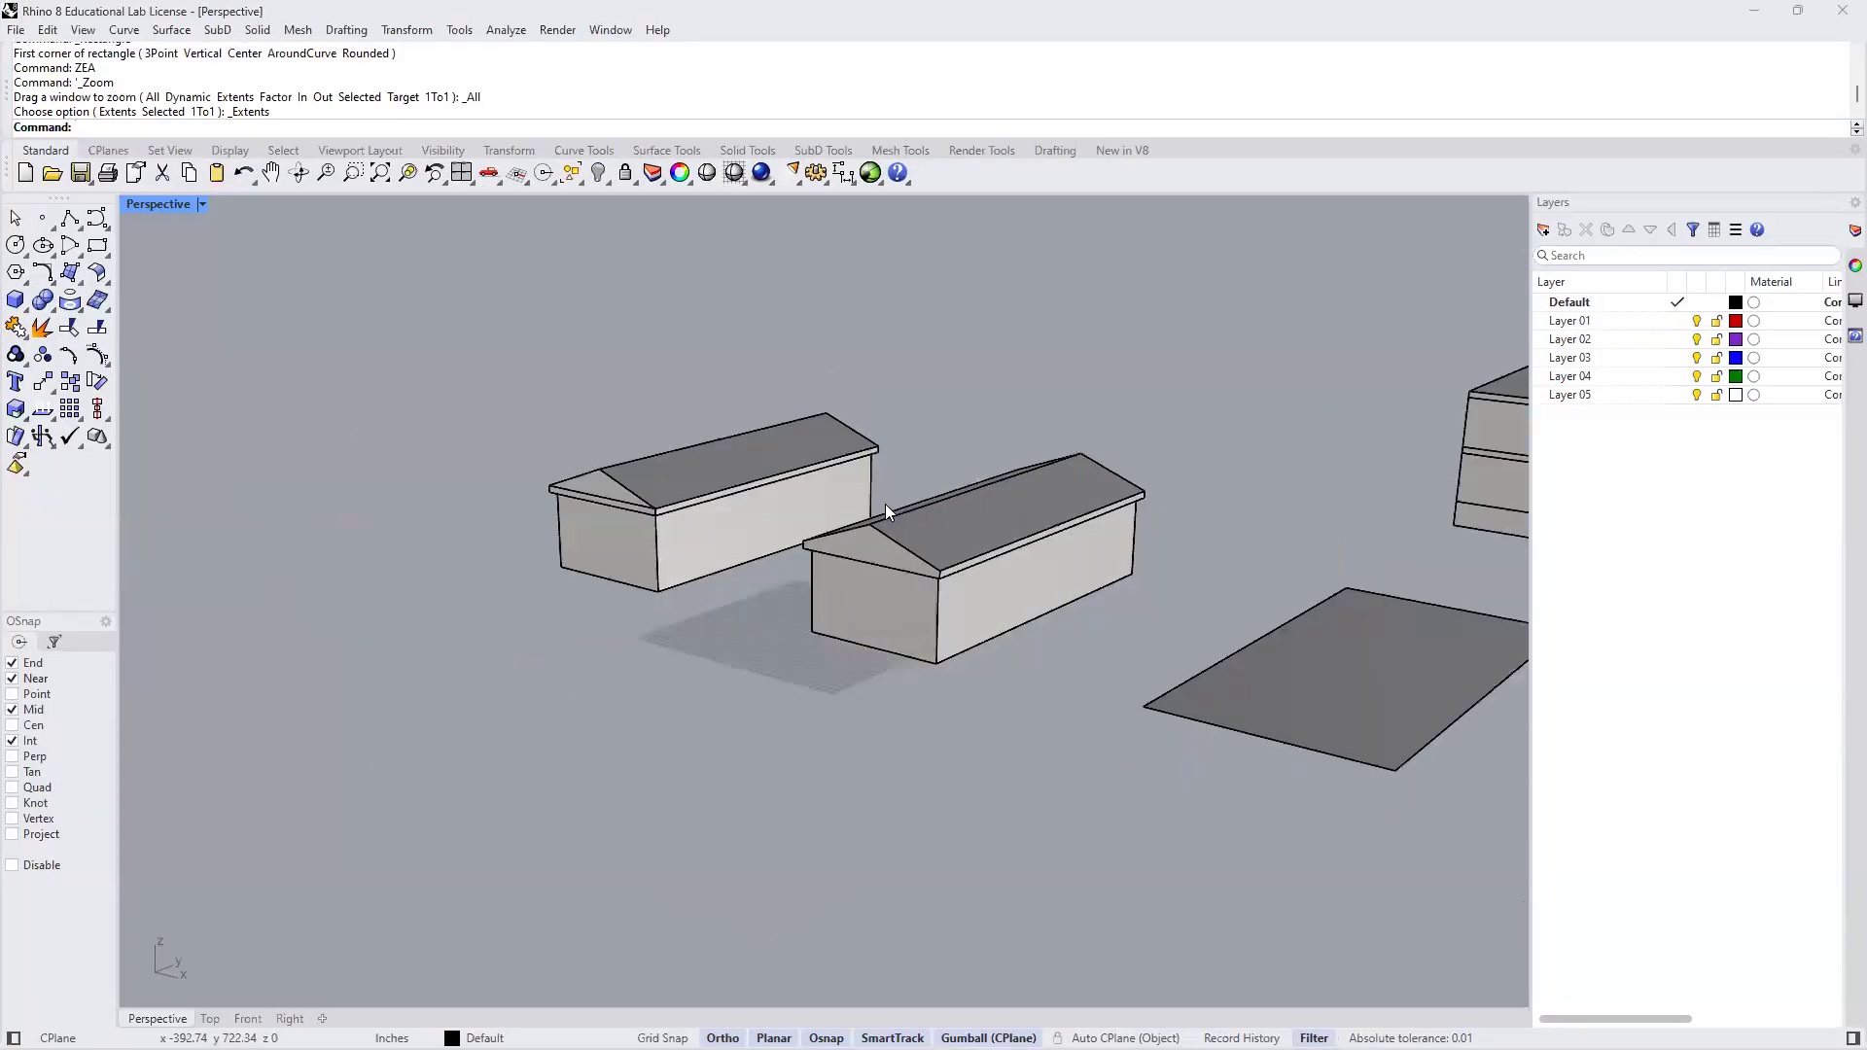
scroll(885, 504, "down", 5)
right_click_drag(1031, 613, 1117, 540)
scroll(1039, 605, "up", 3)
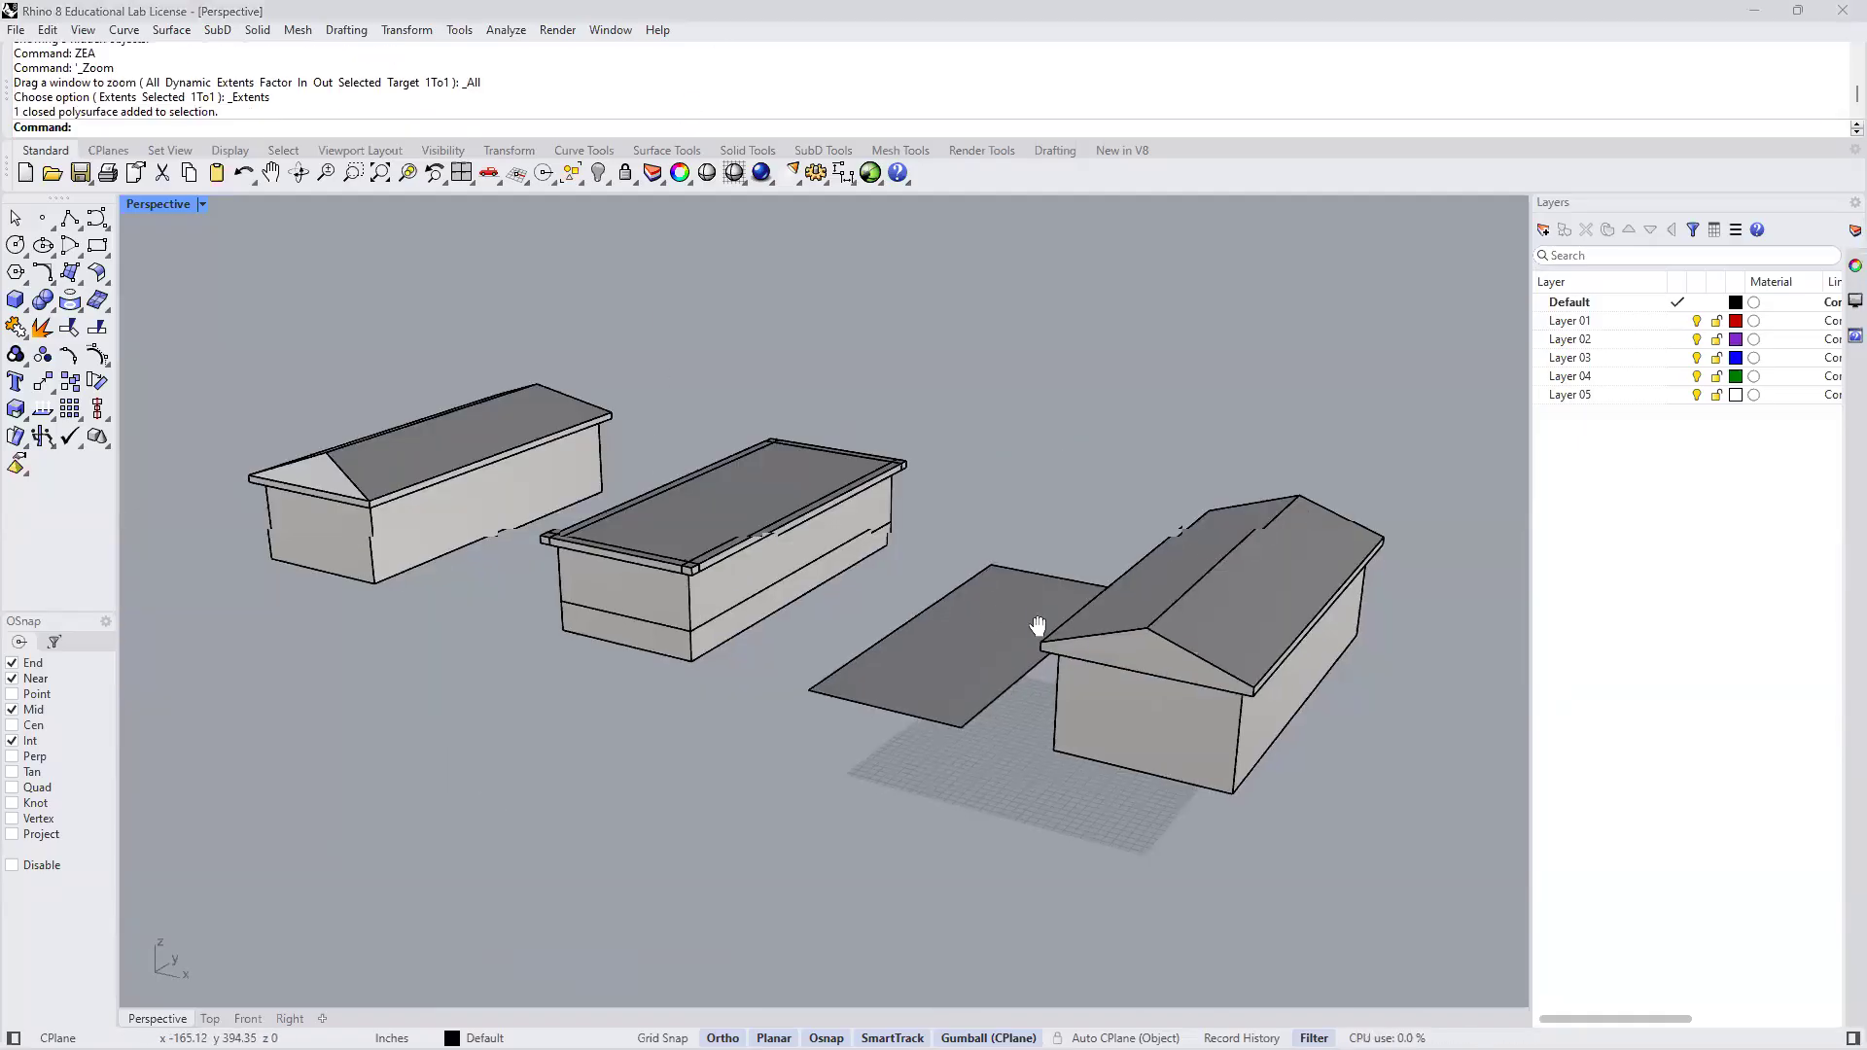
right_click_drag(951, 615, 941, 696)
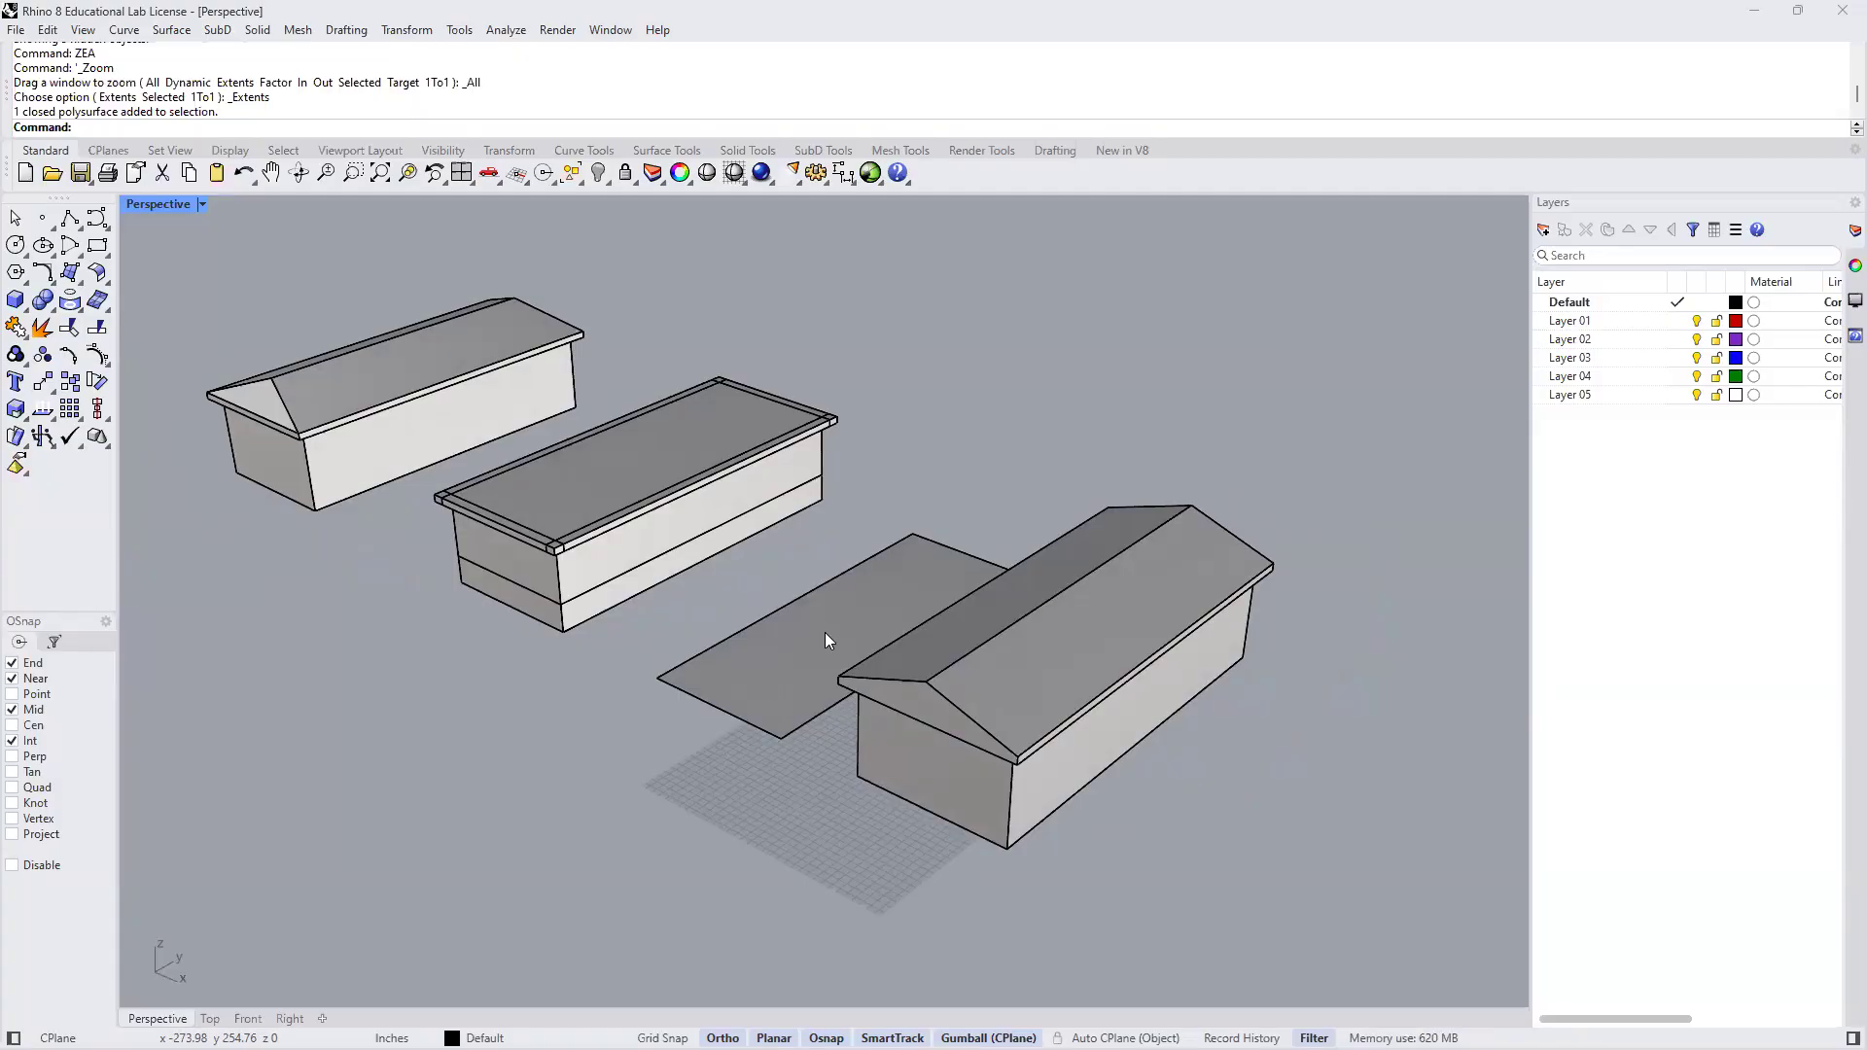
Create a rectangular plane 30 feet by 60 feet in the empty area beyond the existing buildings
right_click_drag(891, 614, 545, 919, "shift")
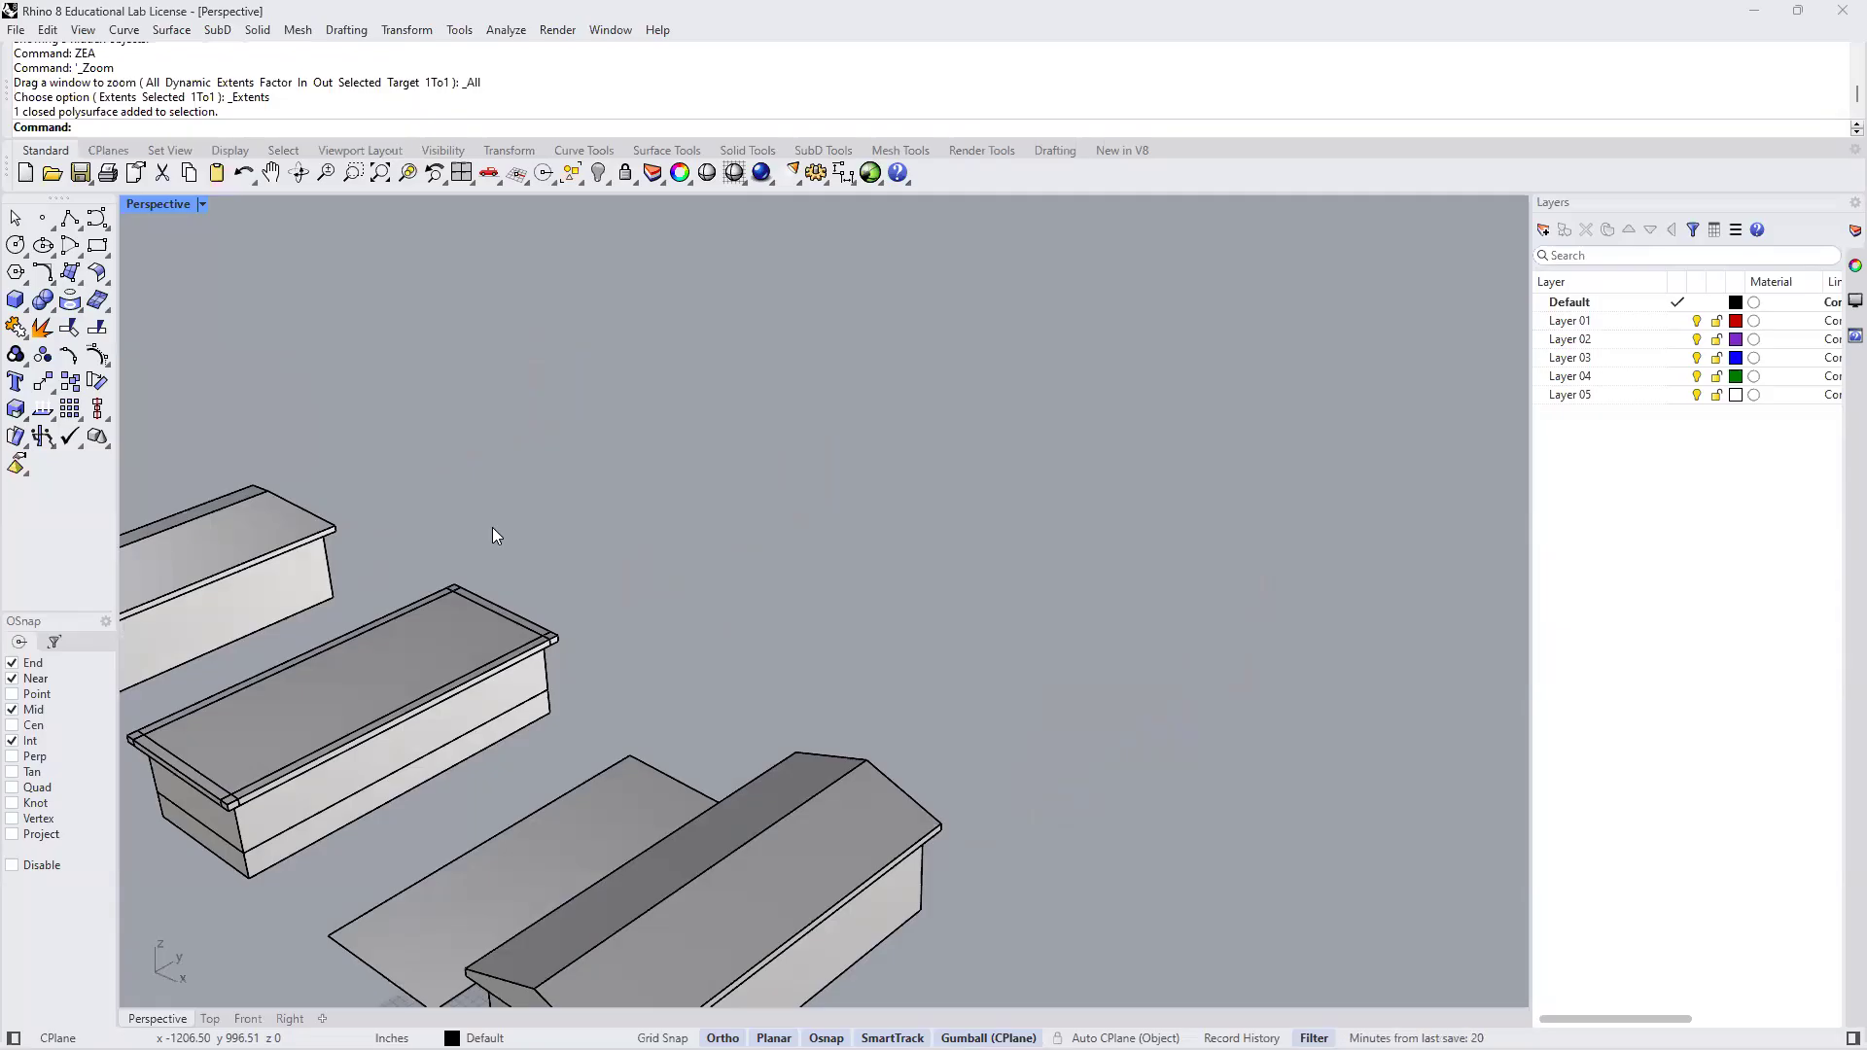
type("Plane")
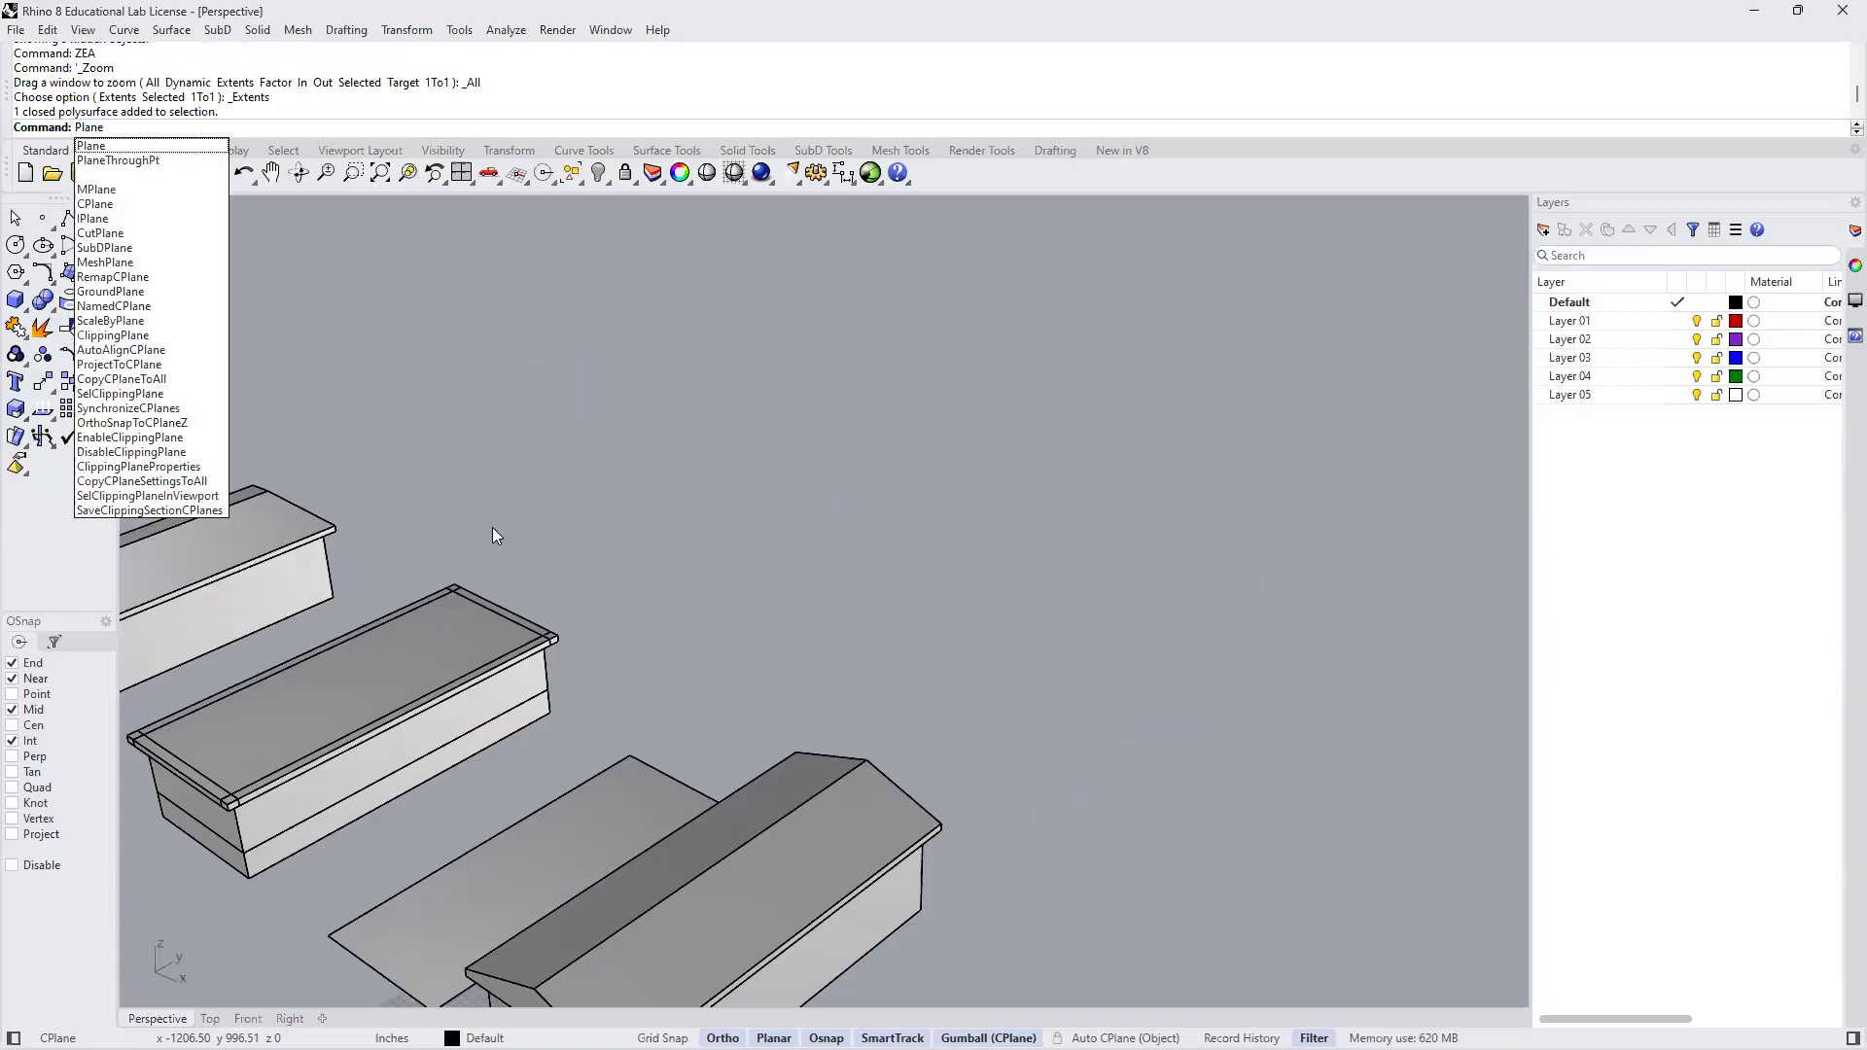
key("Return")
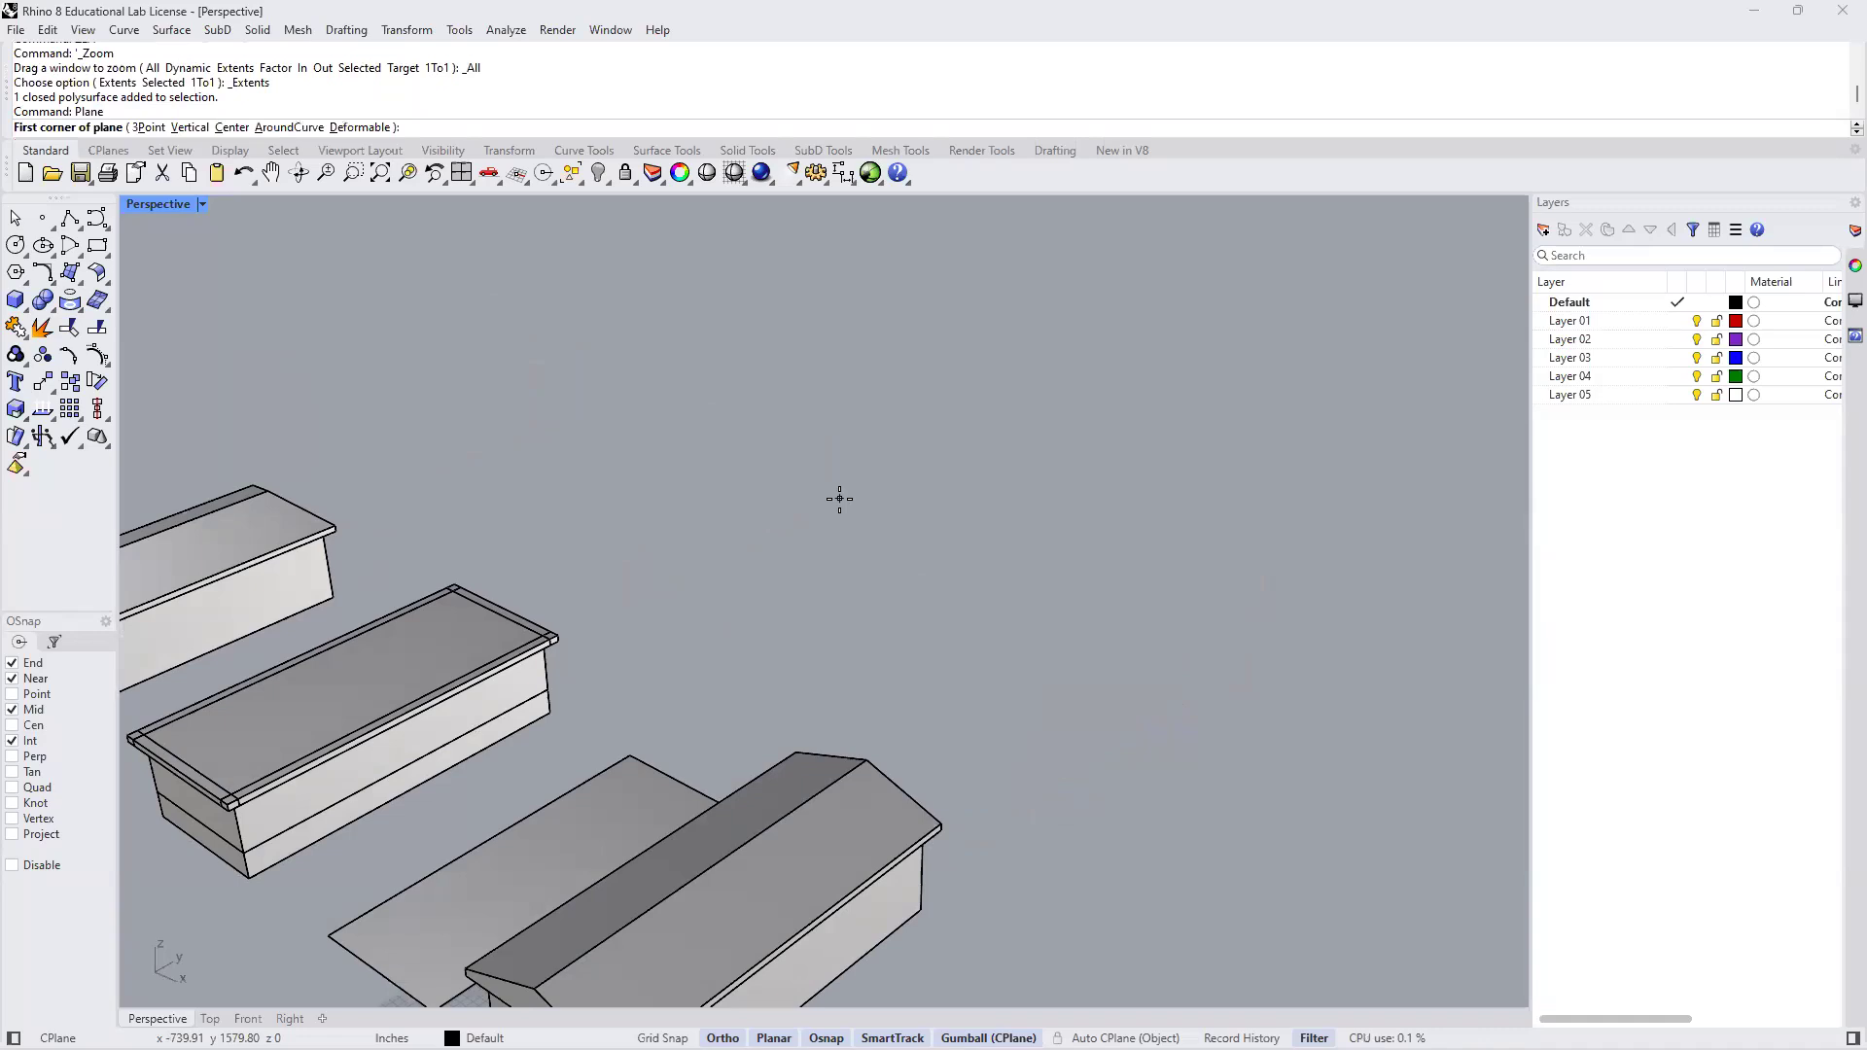
left_click(763, 532)
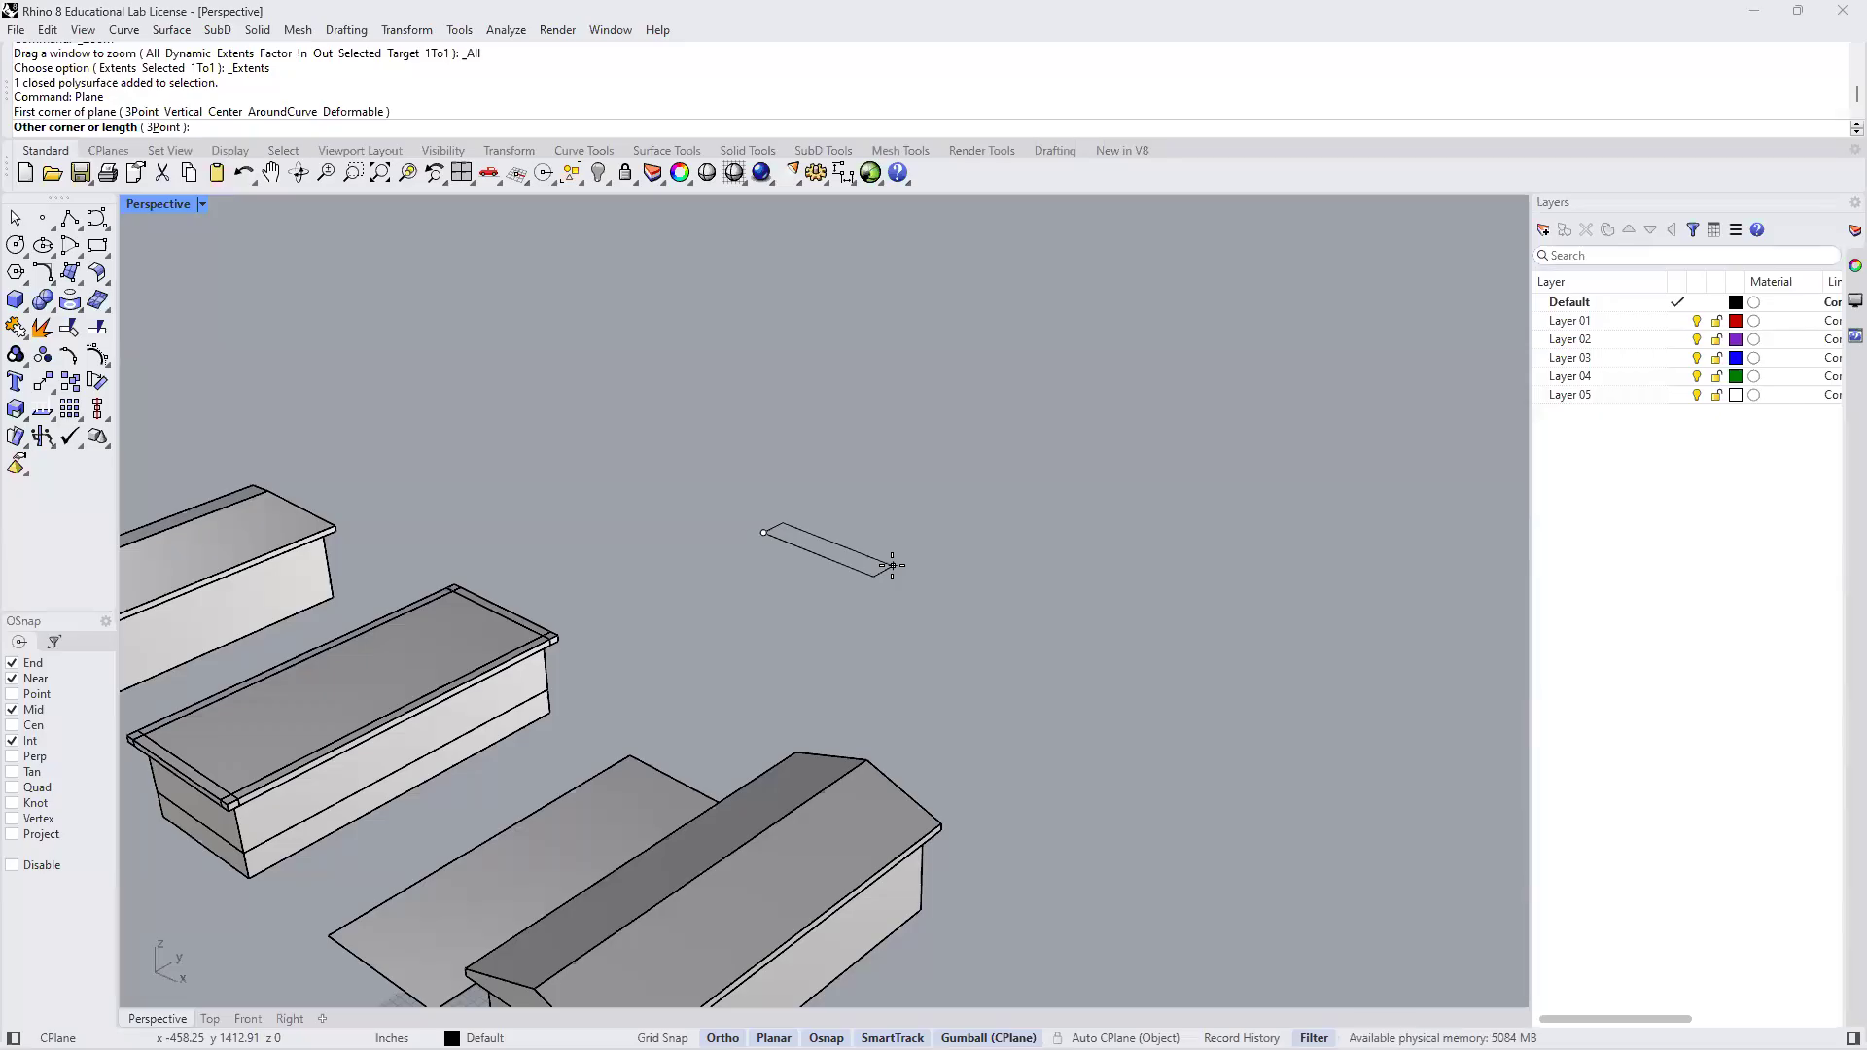
type("30'")
key("Return")
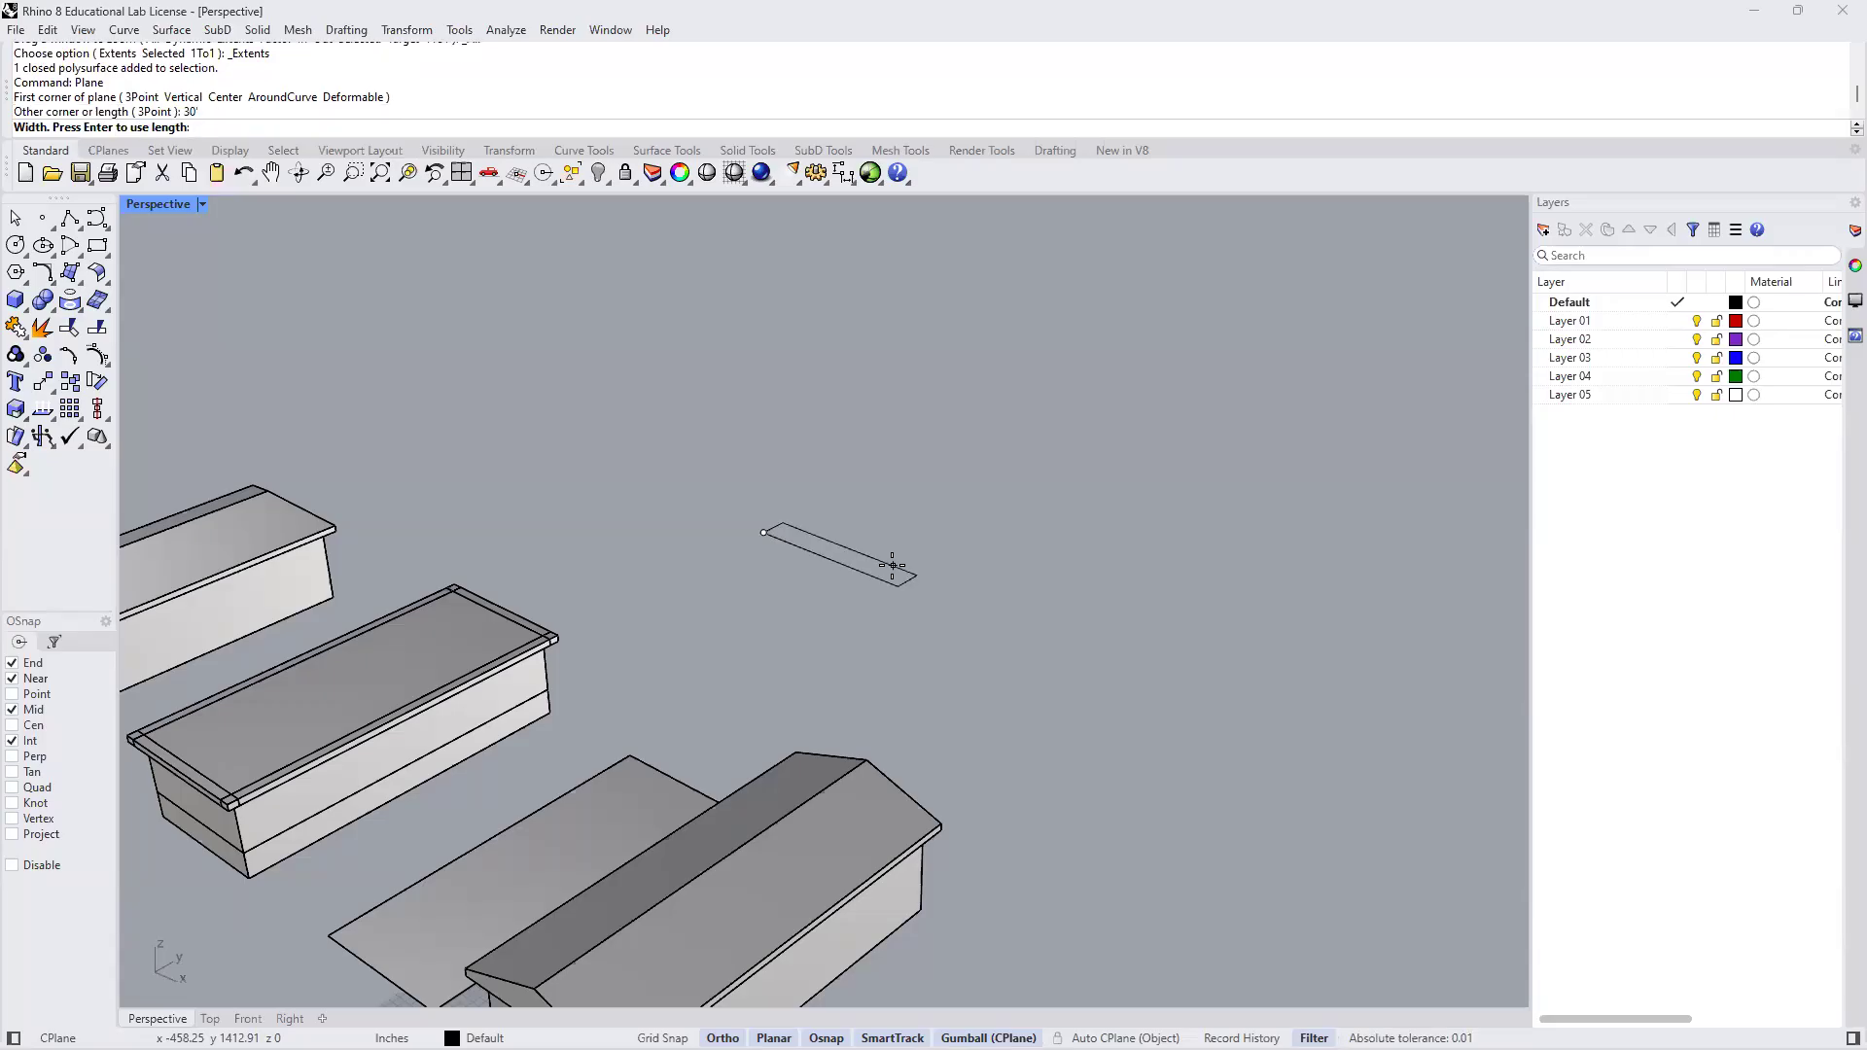
type("60'")
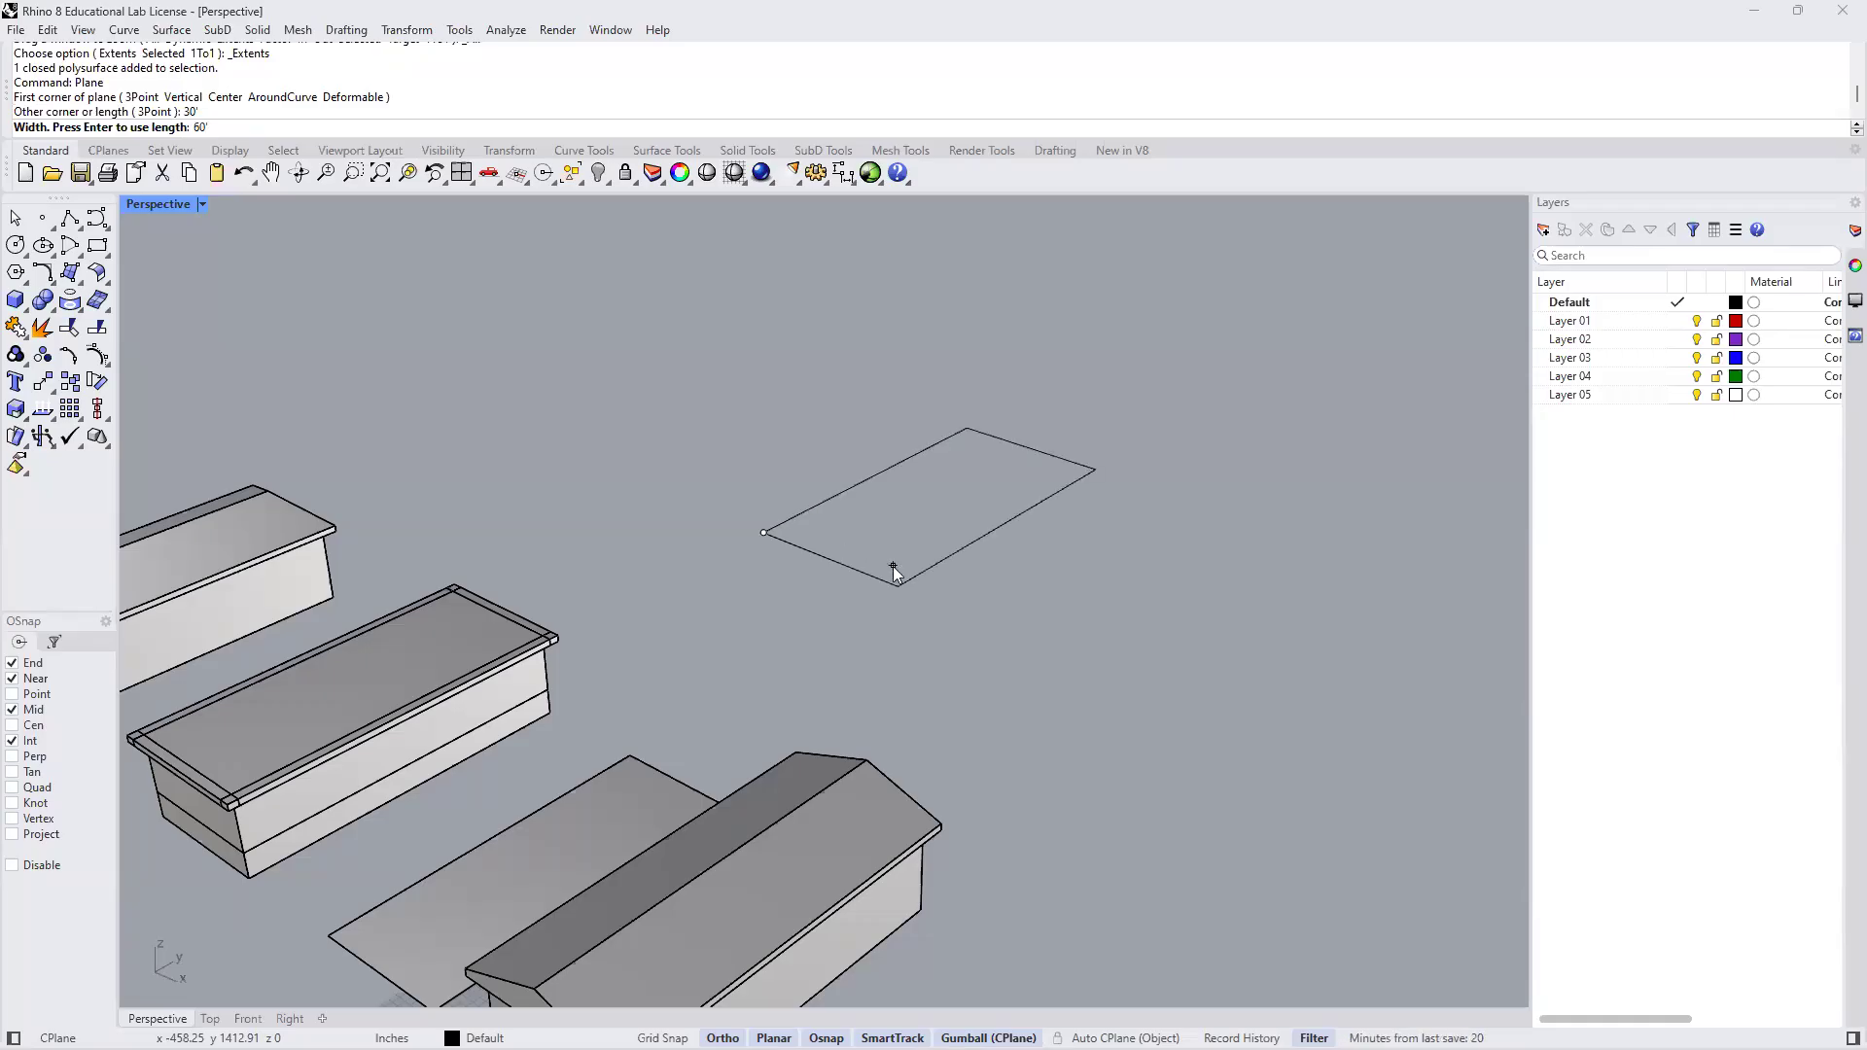
key("Return")
Extrude the new plane 4 feet upward with ExtrudeSrf to form a solid base
right_click_drag(792, 691, 843, 725)
scroll(842, 725, "up", 3)
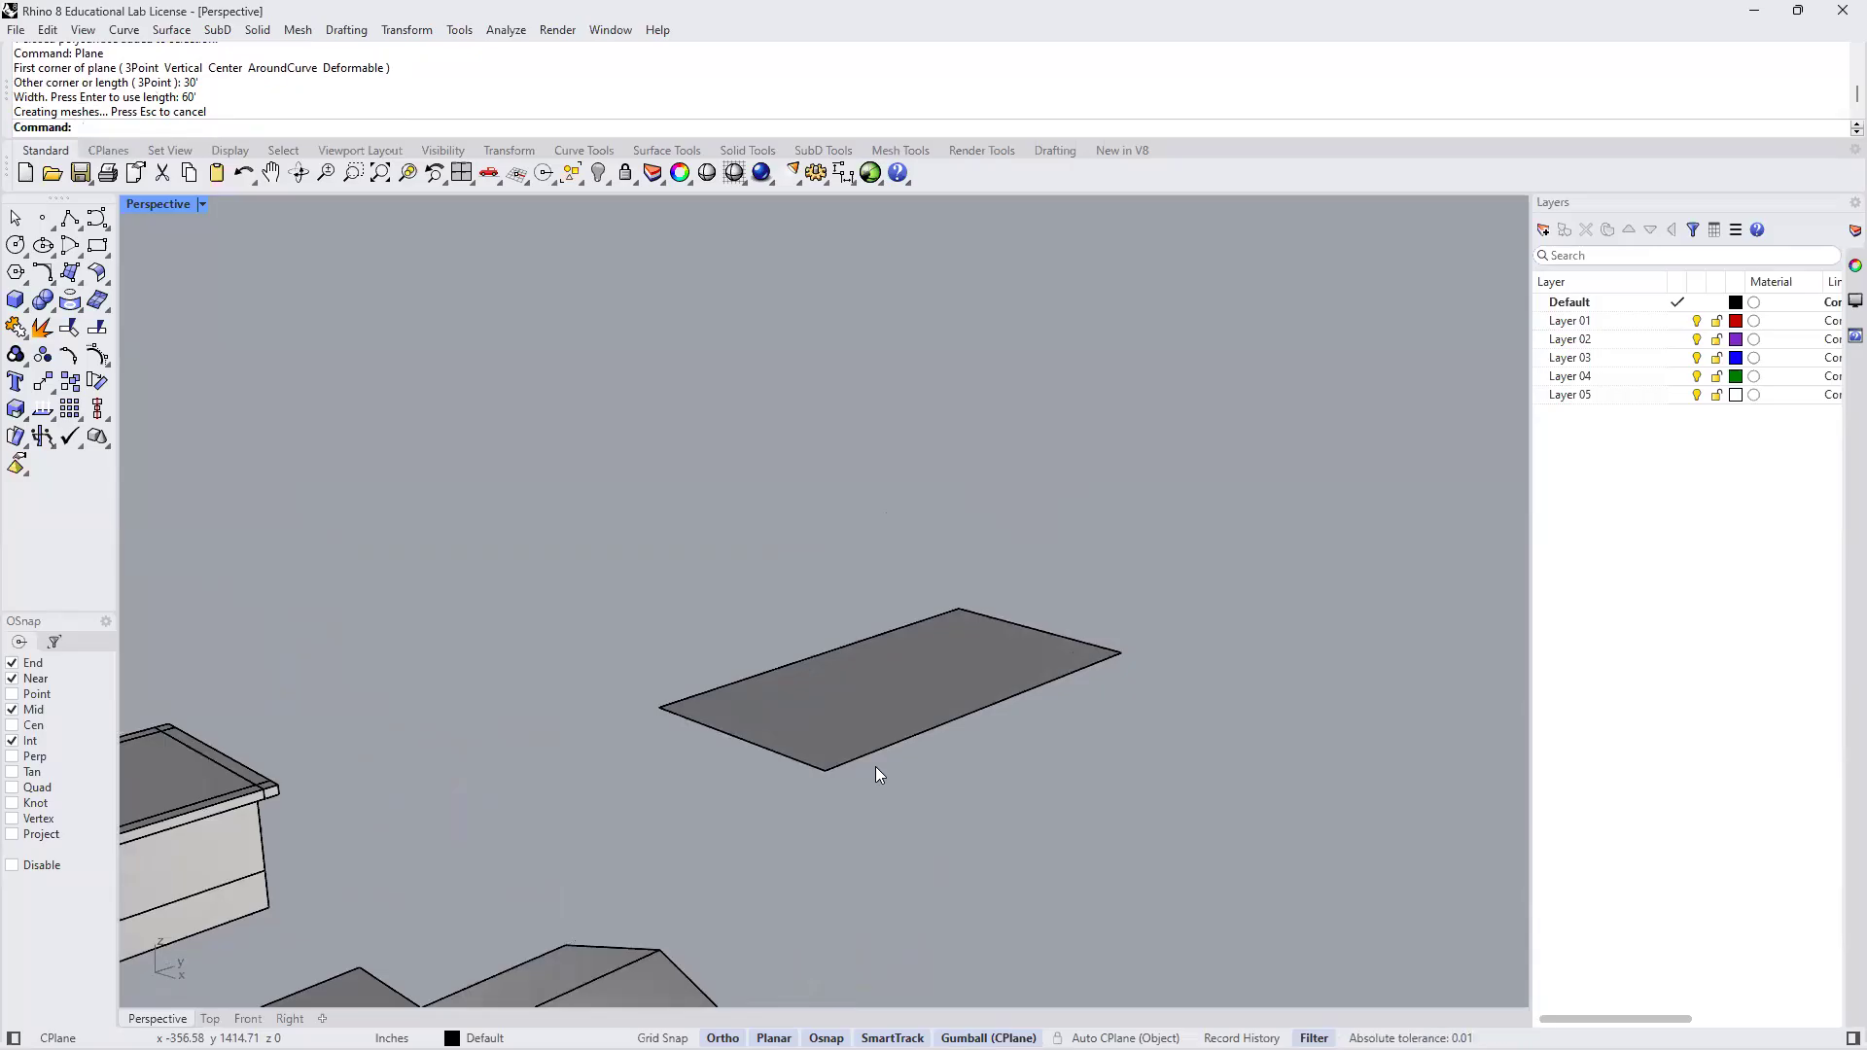
type("ExtrudeCrv")
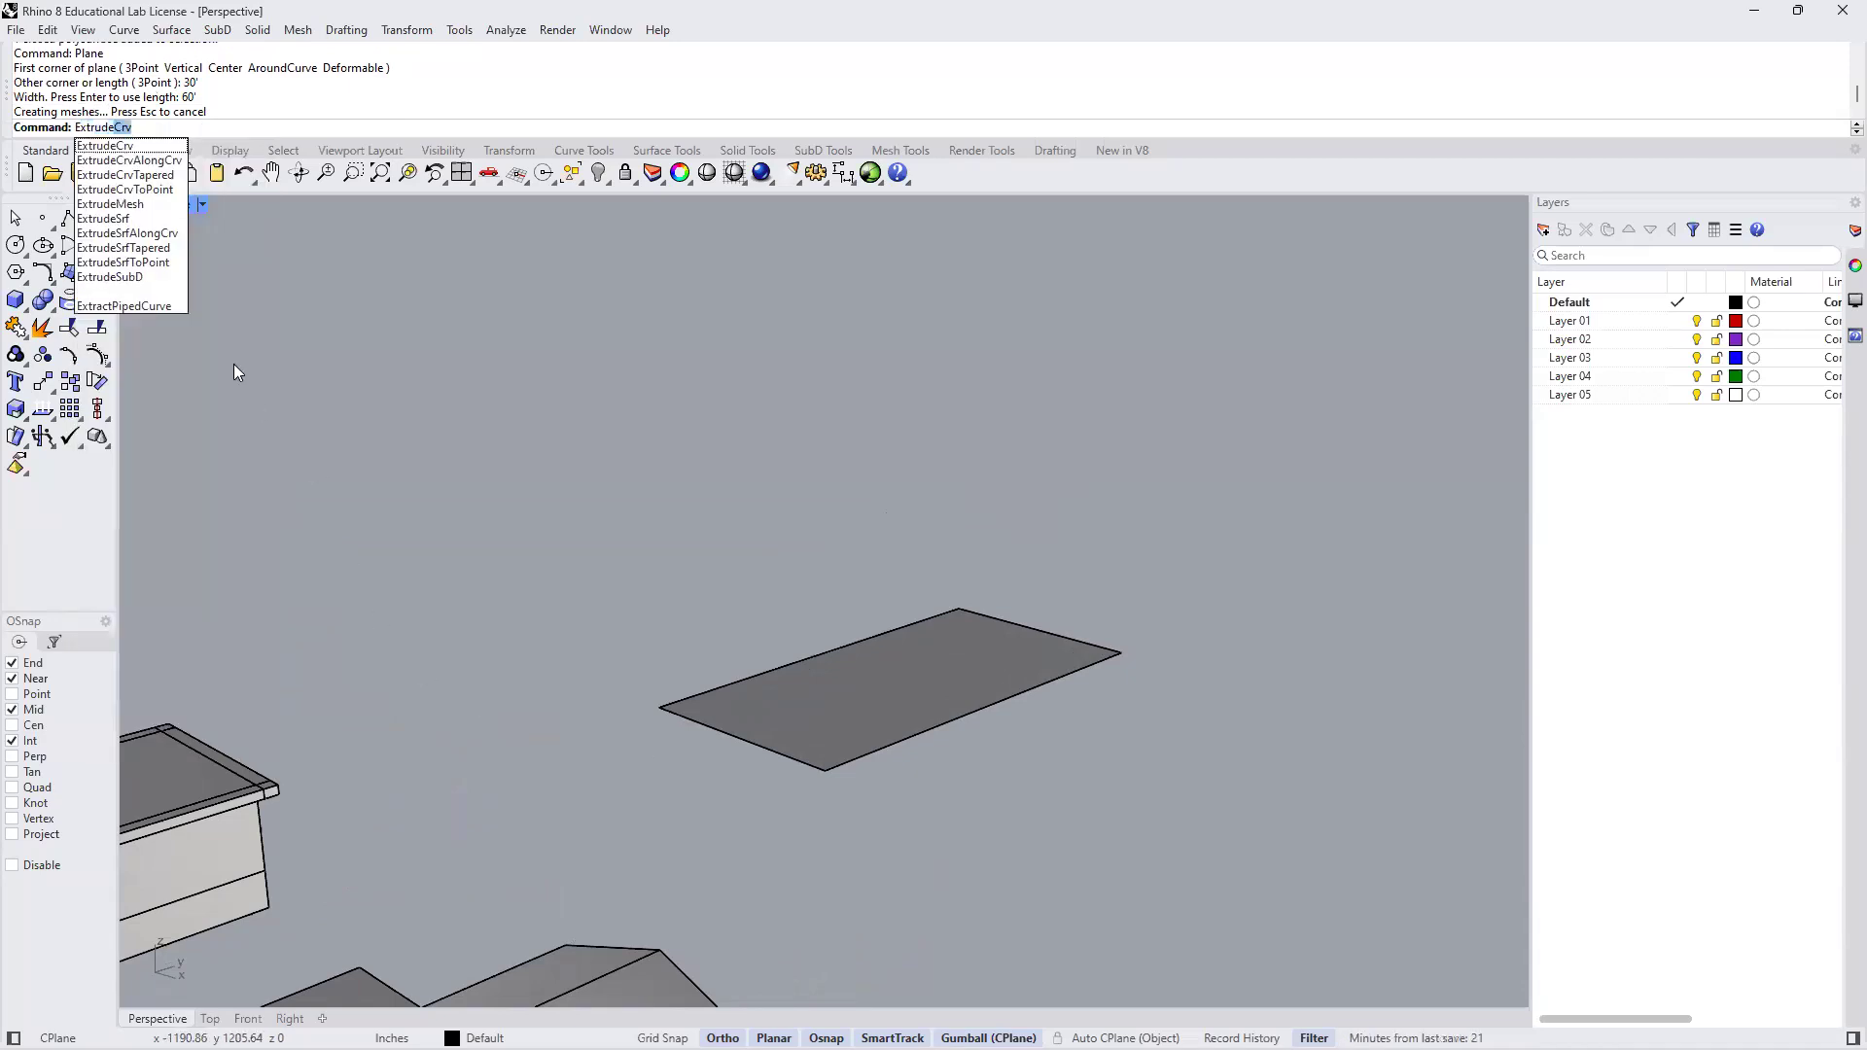
left_click(135, 217)
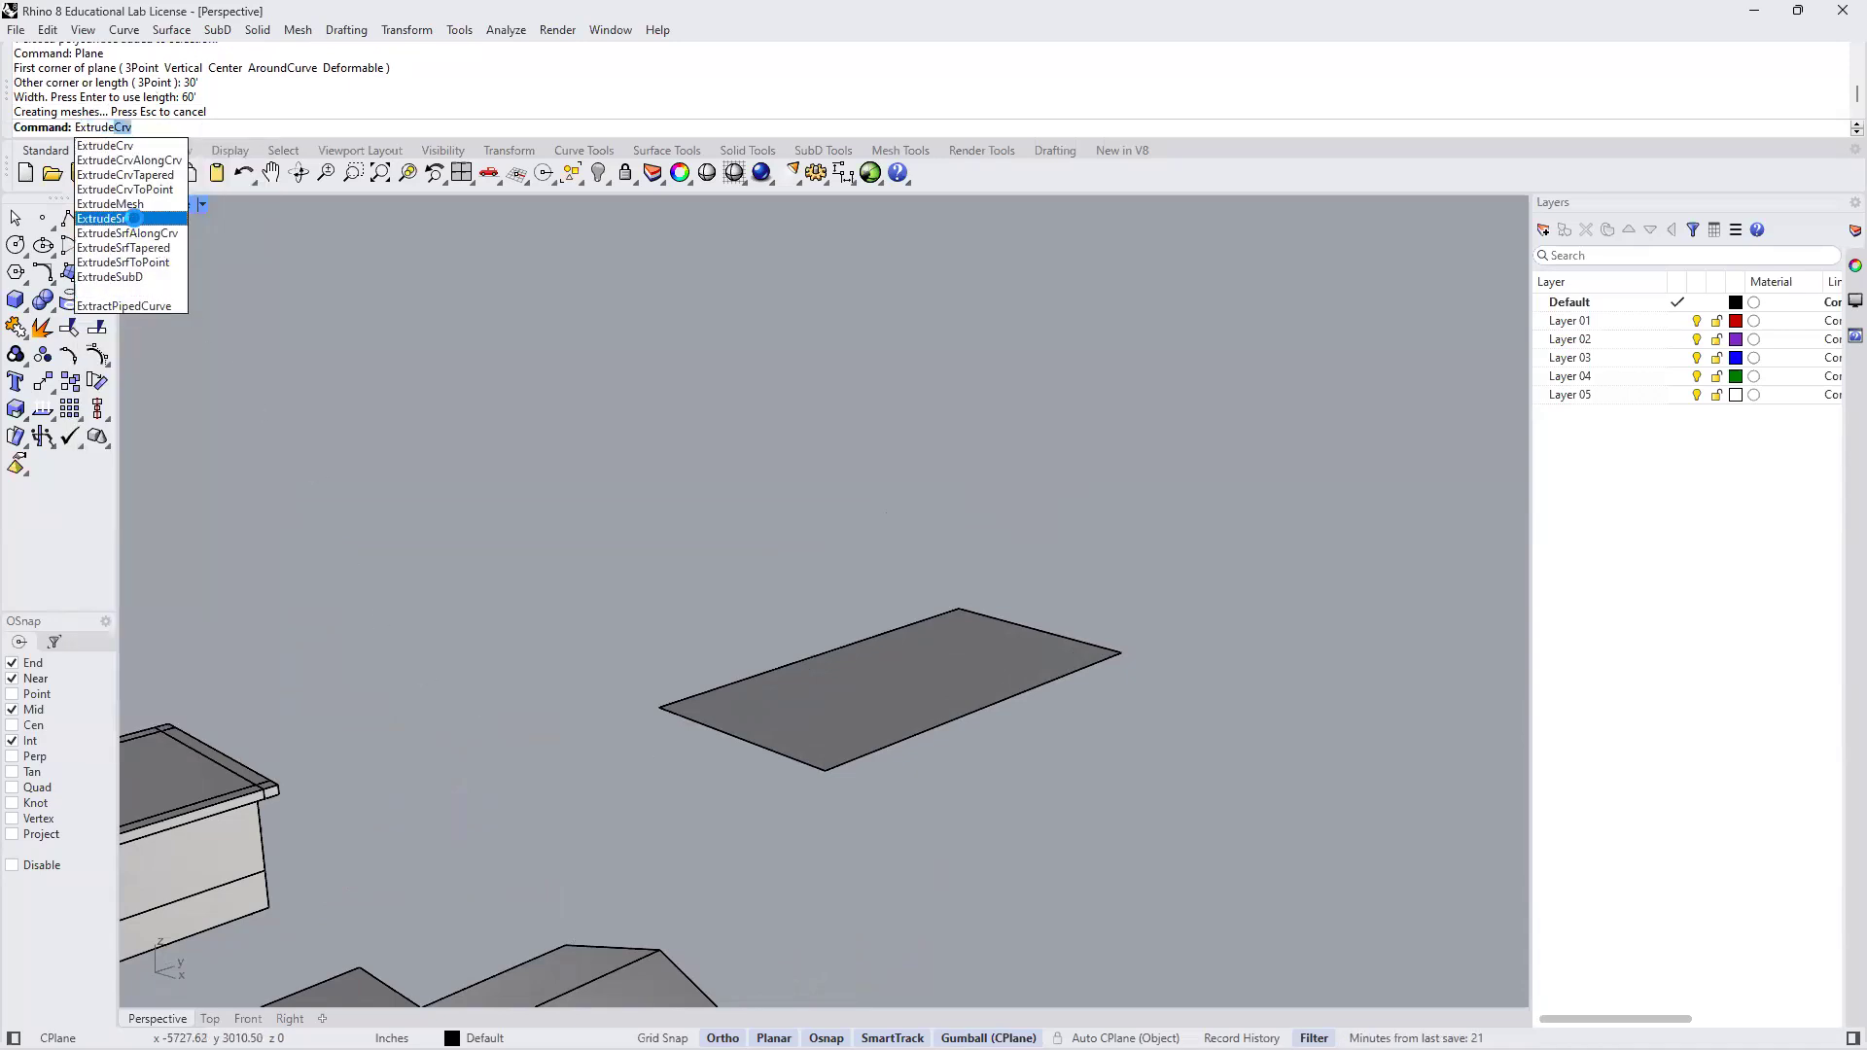
left_click(860, 720)
key("Return")
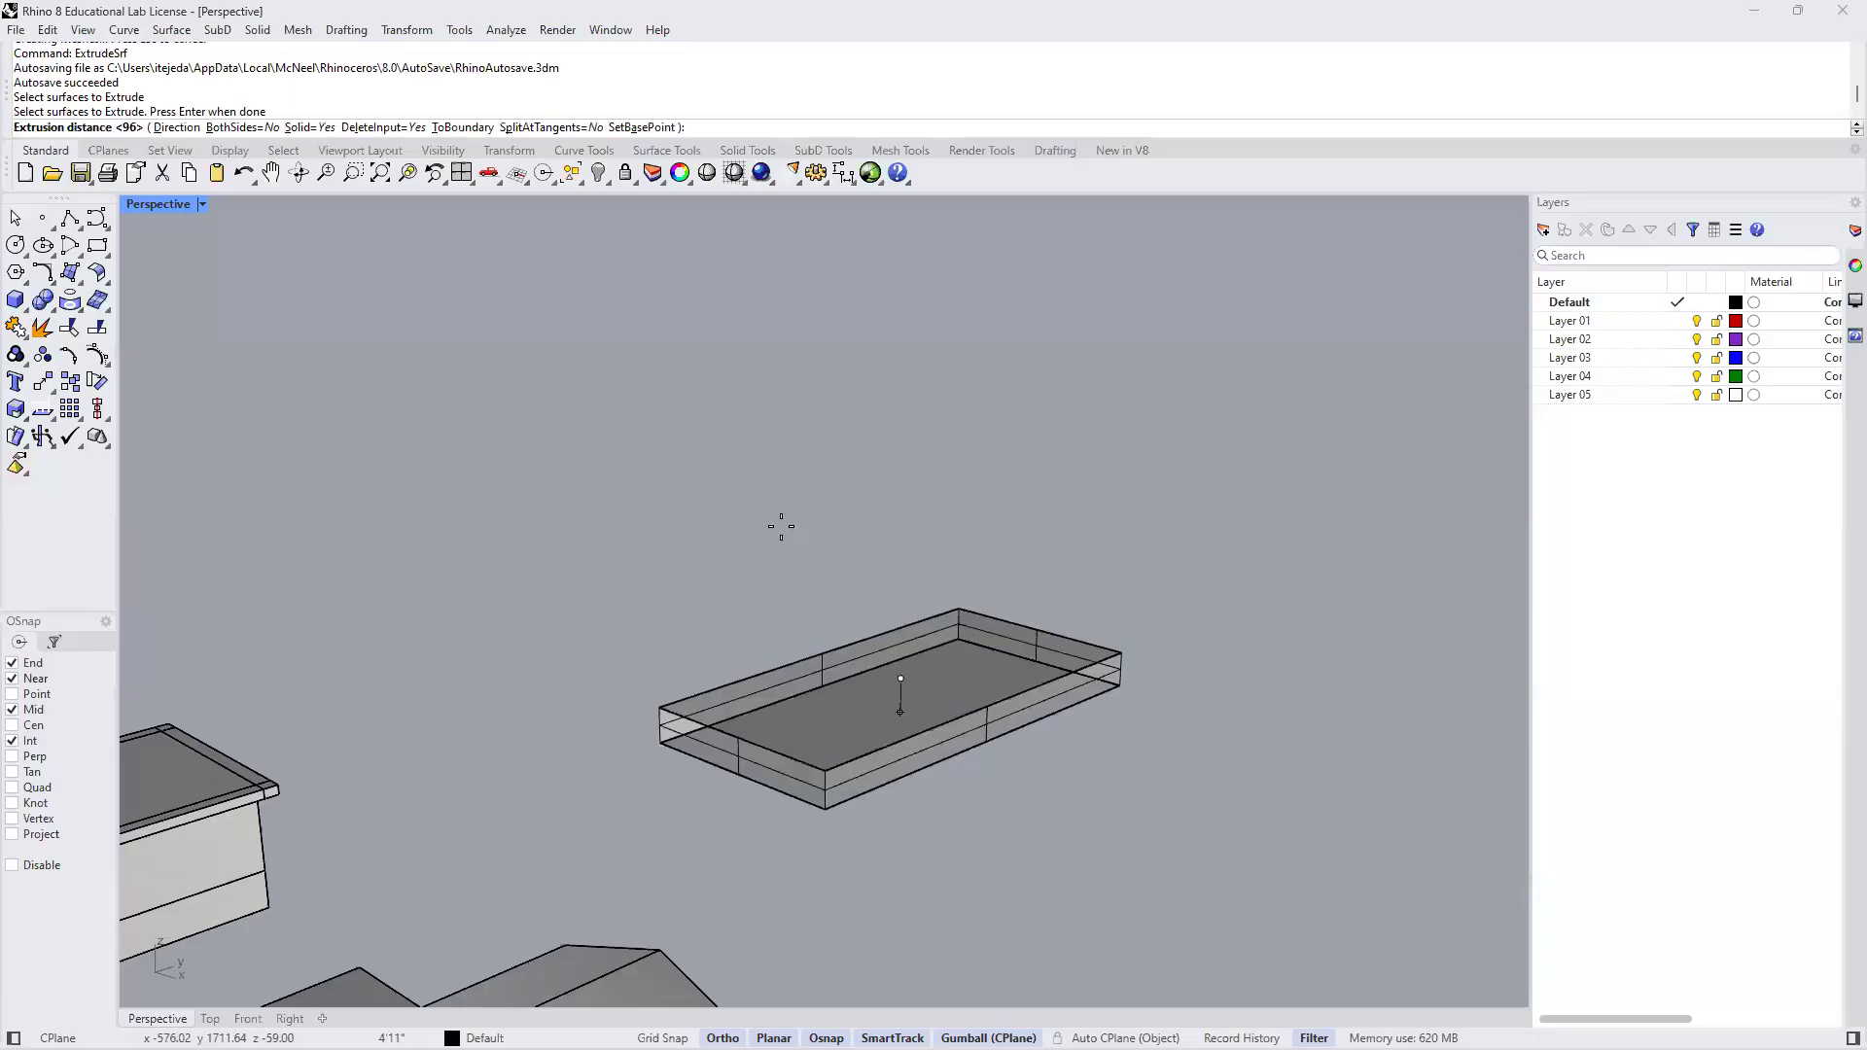
type("4'")
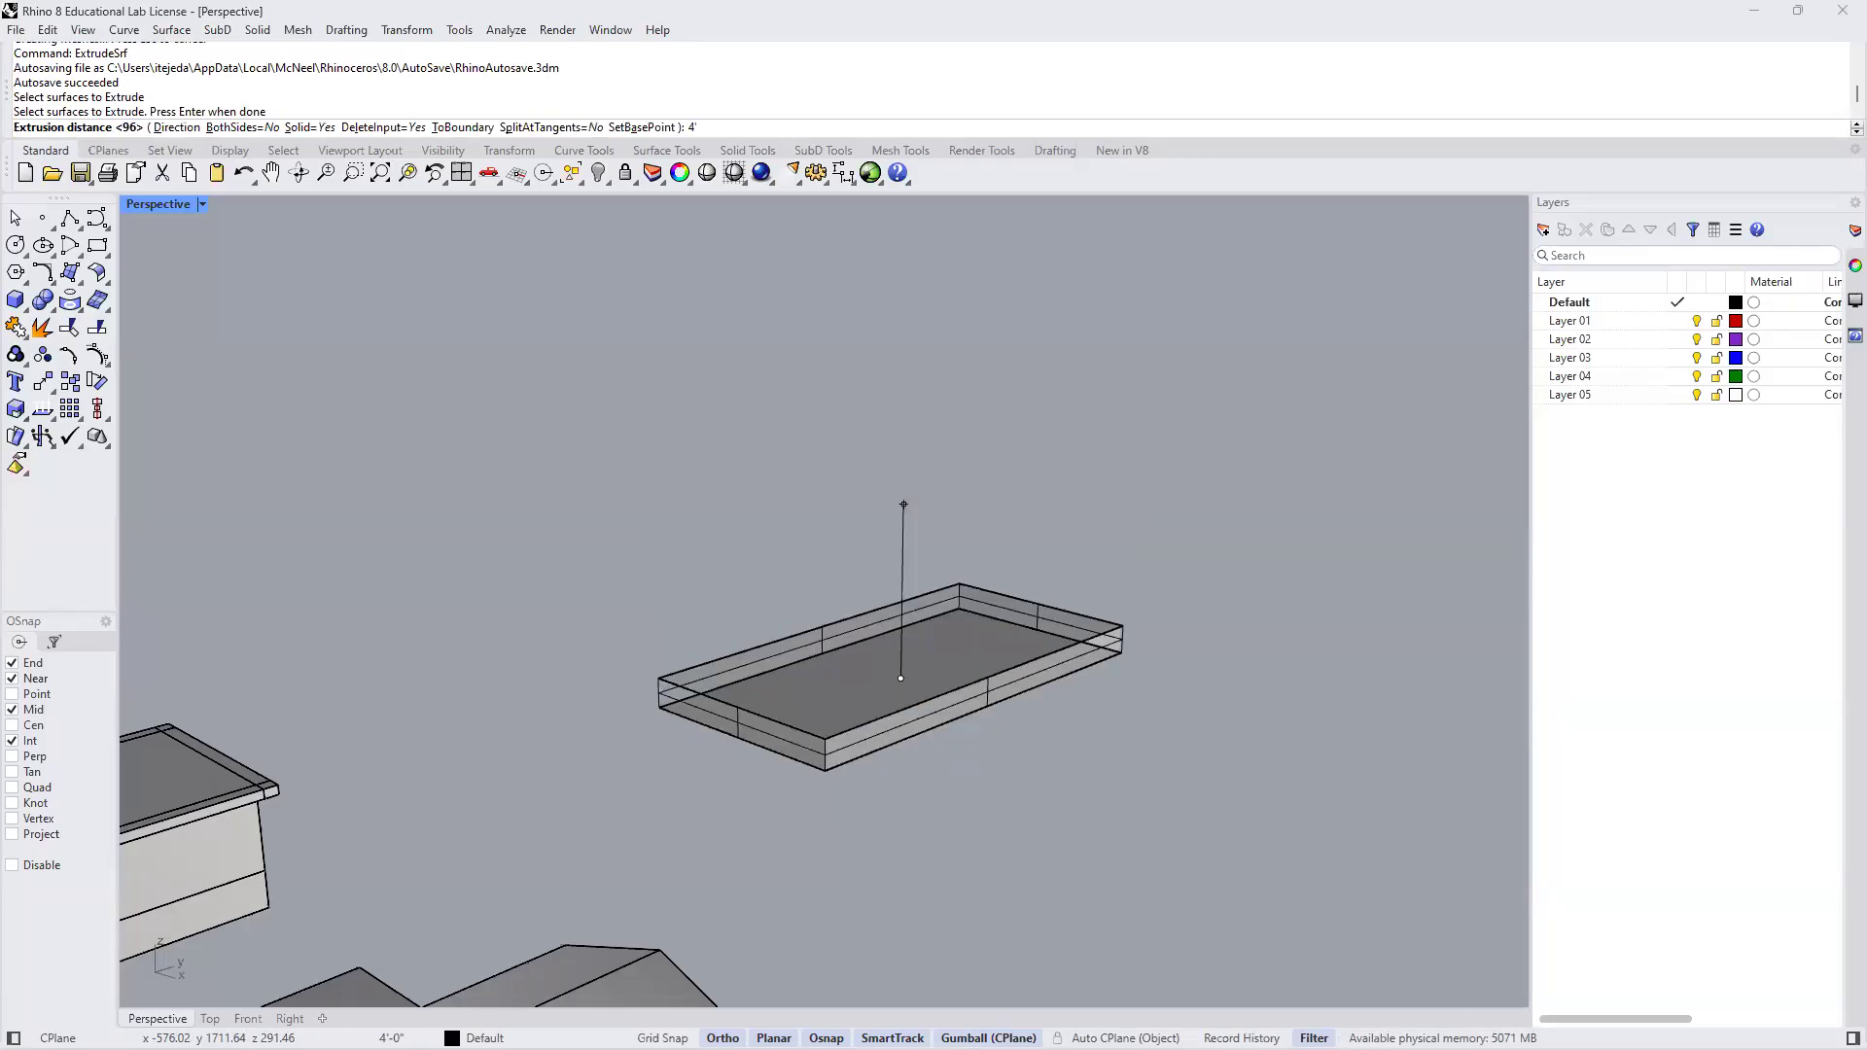
key("Return")
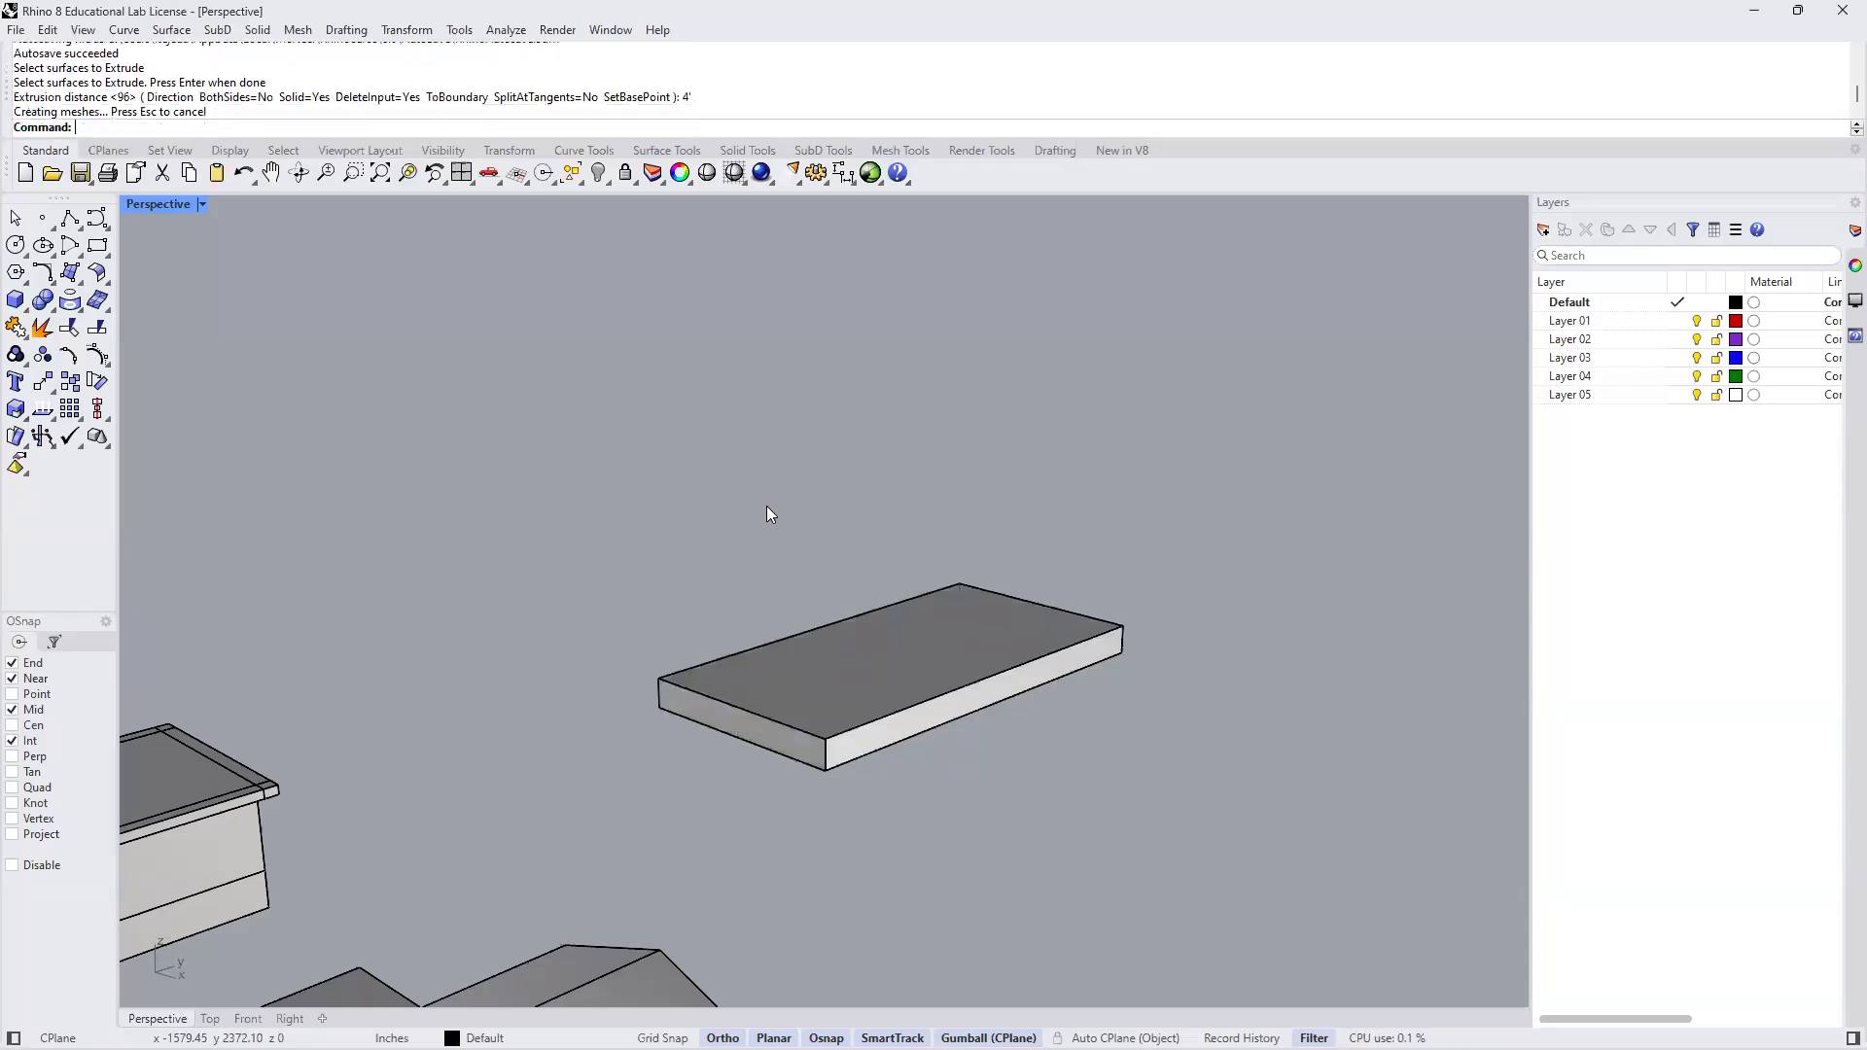
Extrude the top face of the 4-foot base 8 feet upward to form the first storey
scroll(860, 650, "up", 2)
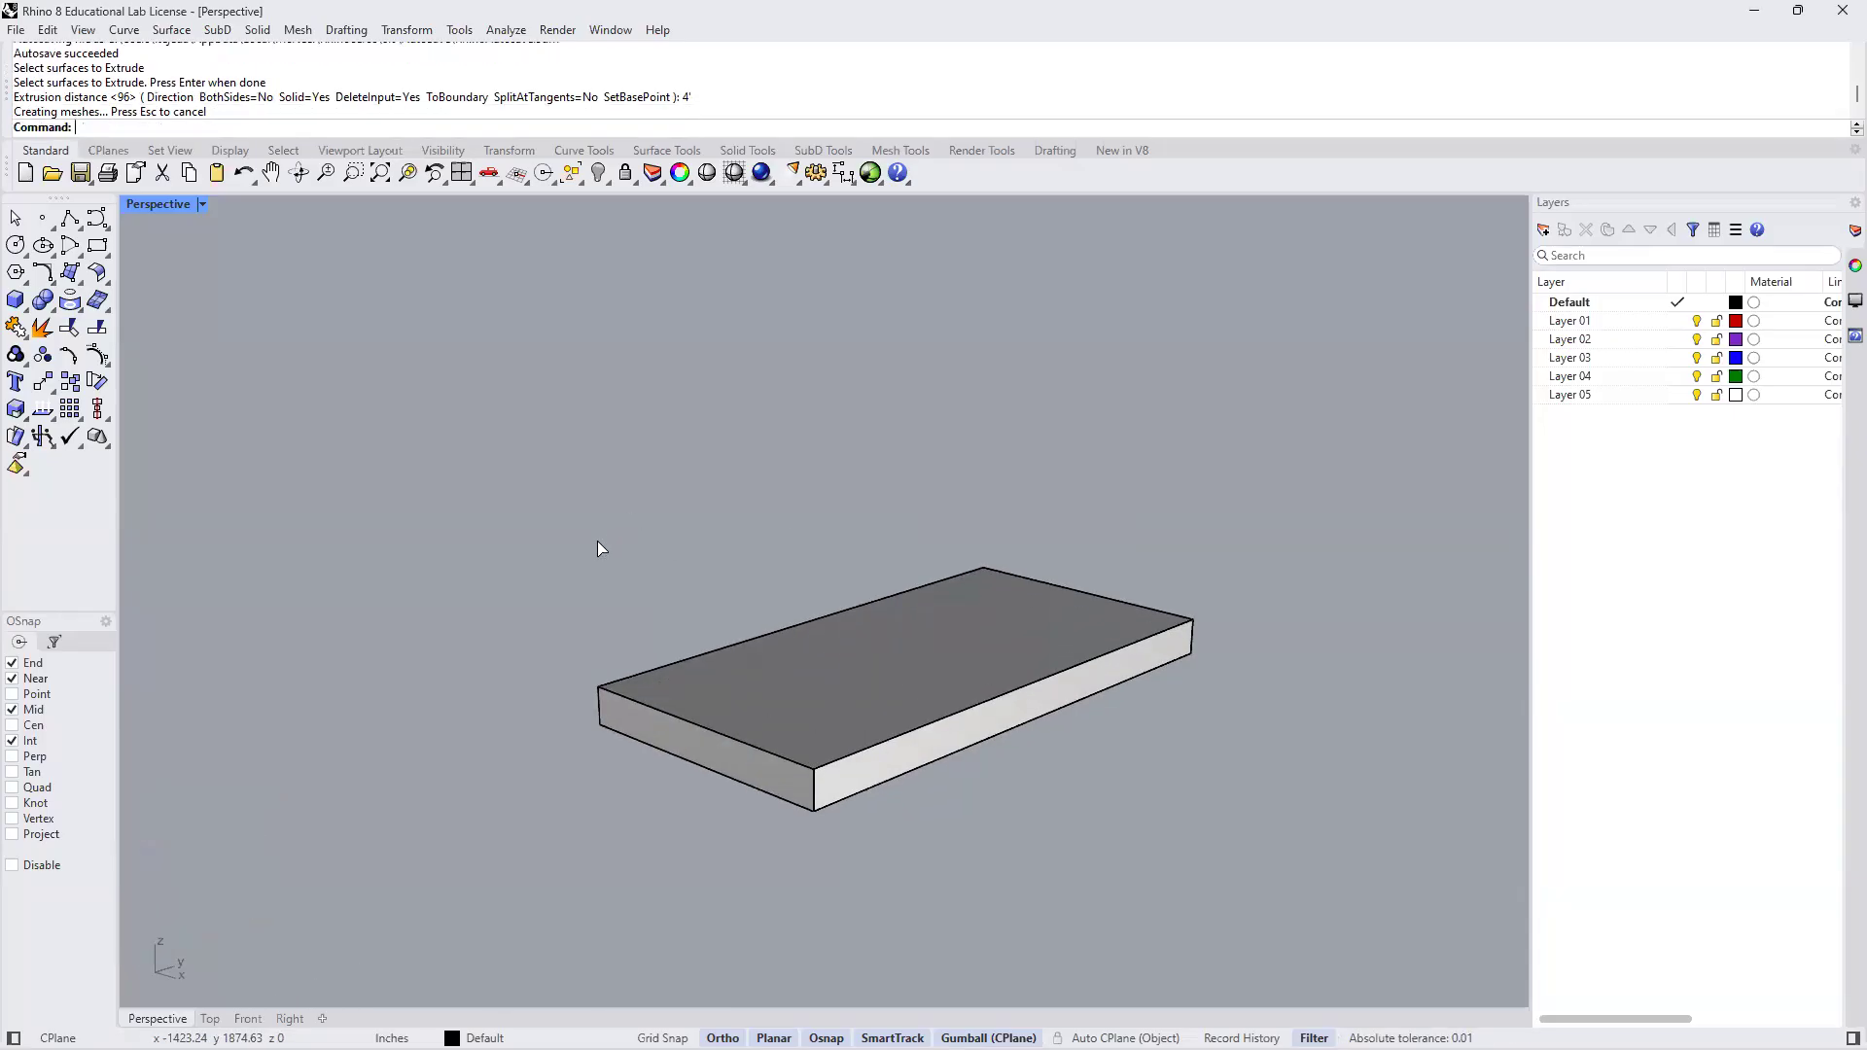
key("Return")
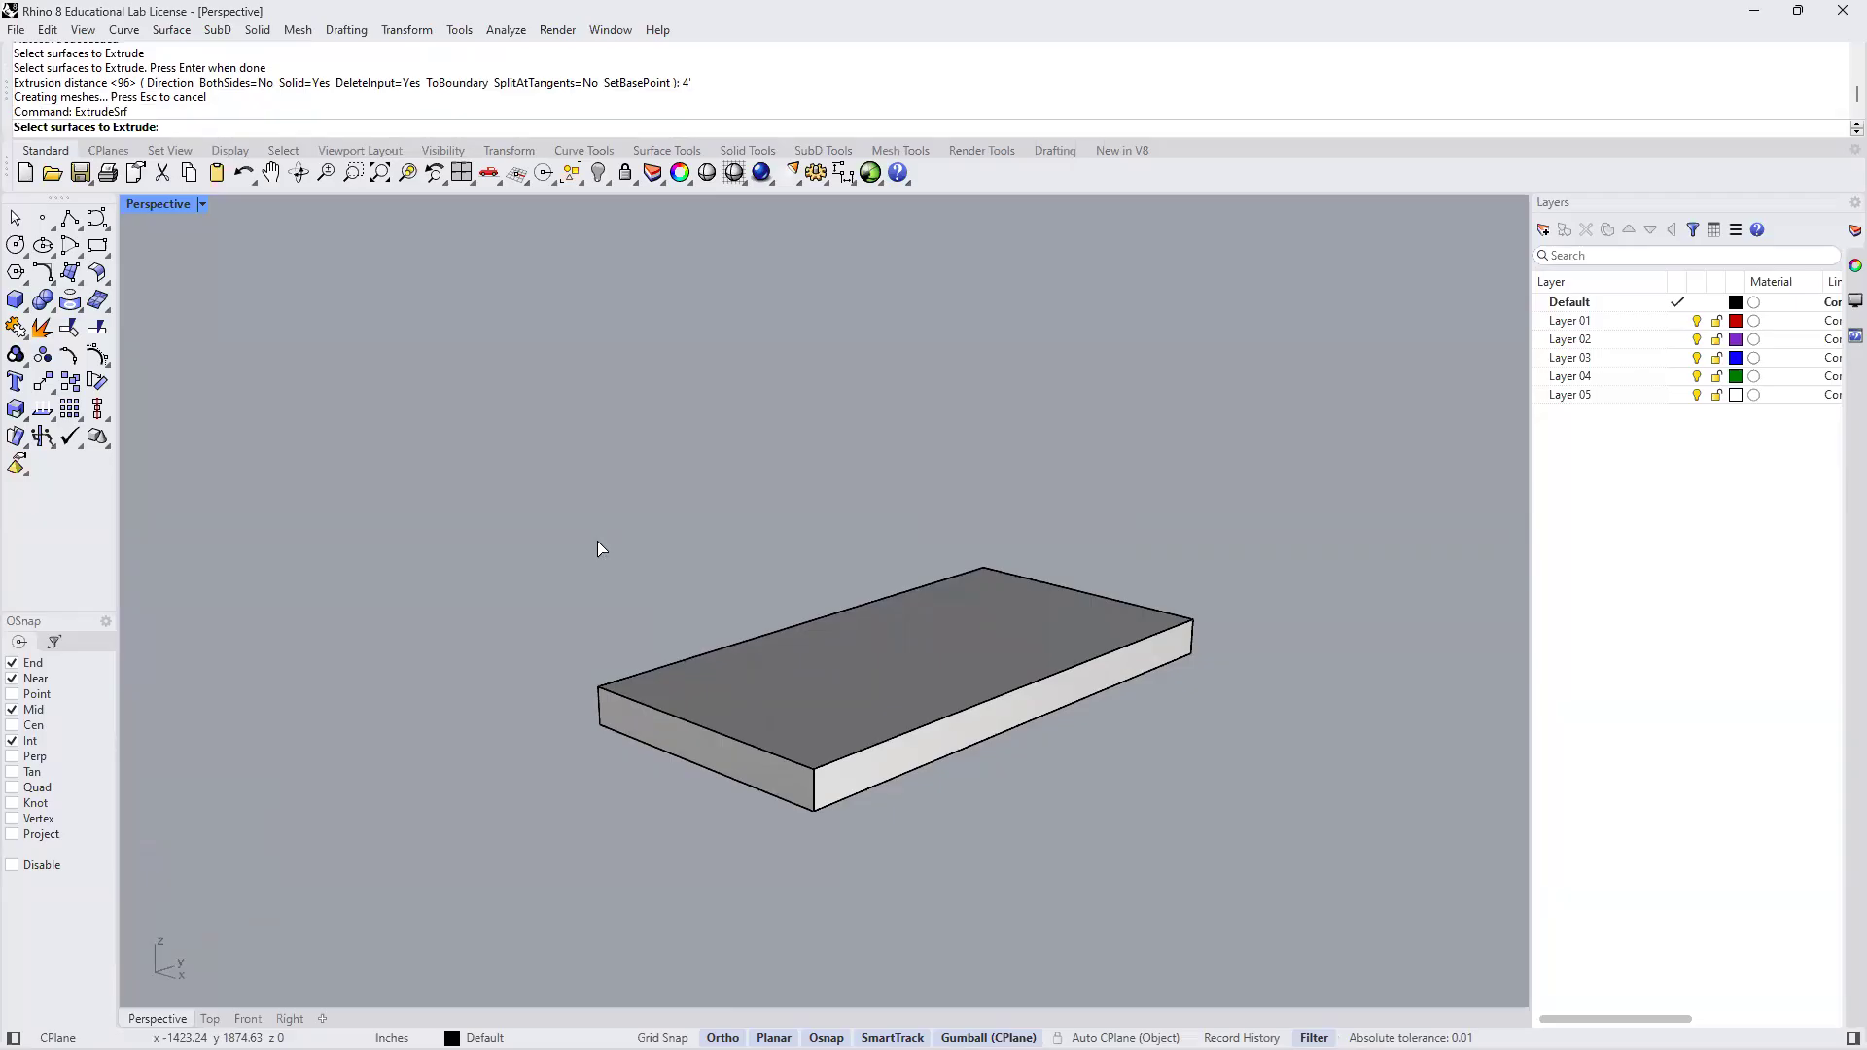
left_click(787, 679)
key("Return")
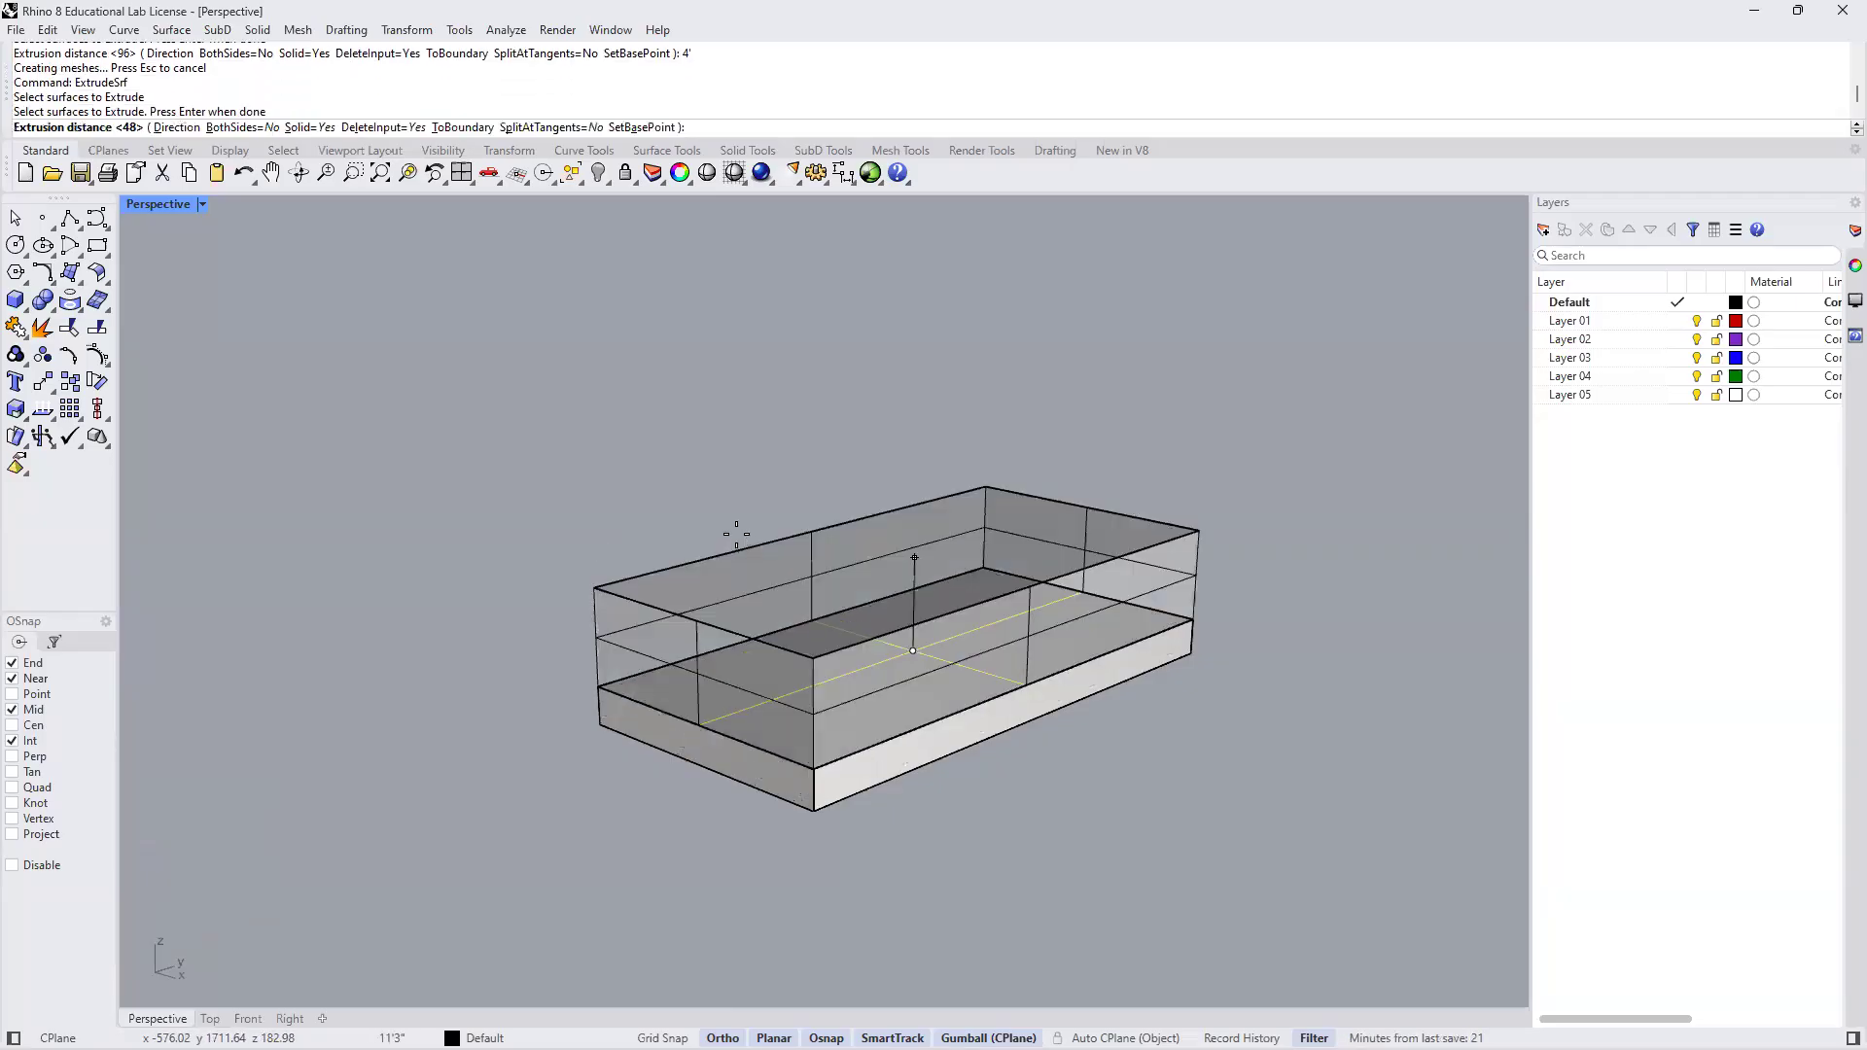
type("8'")
key("Return")
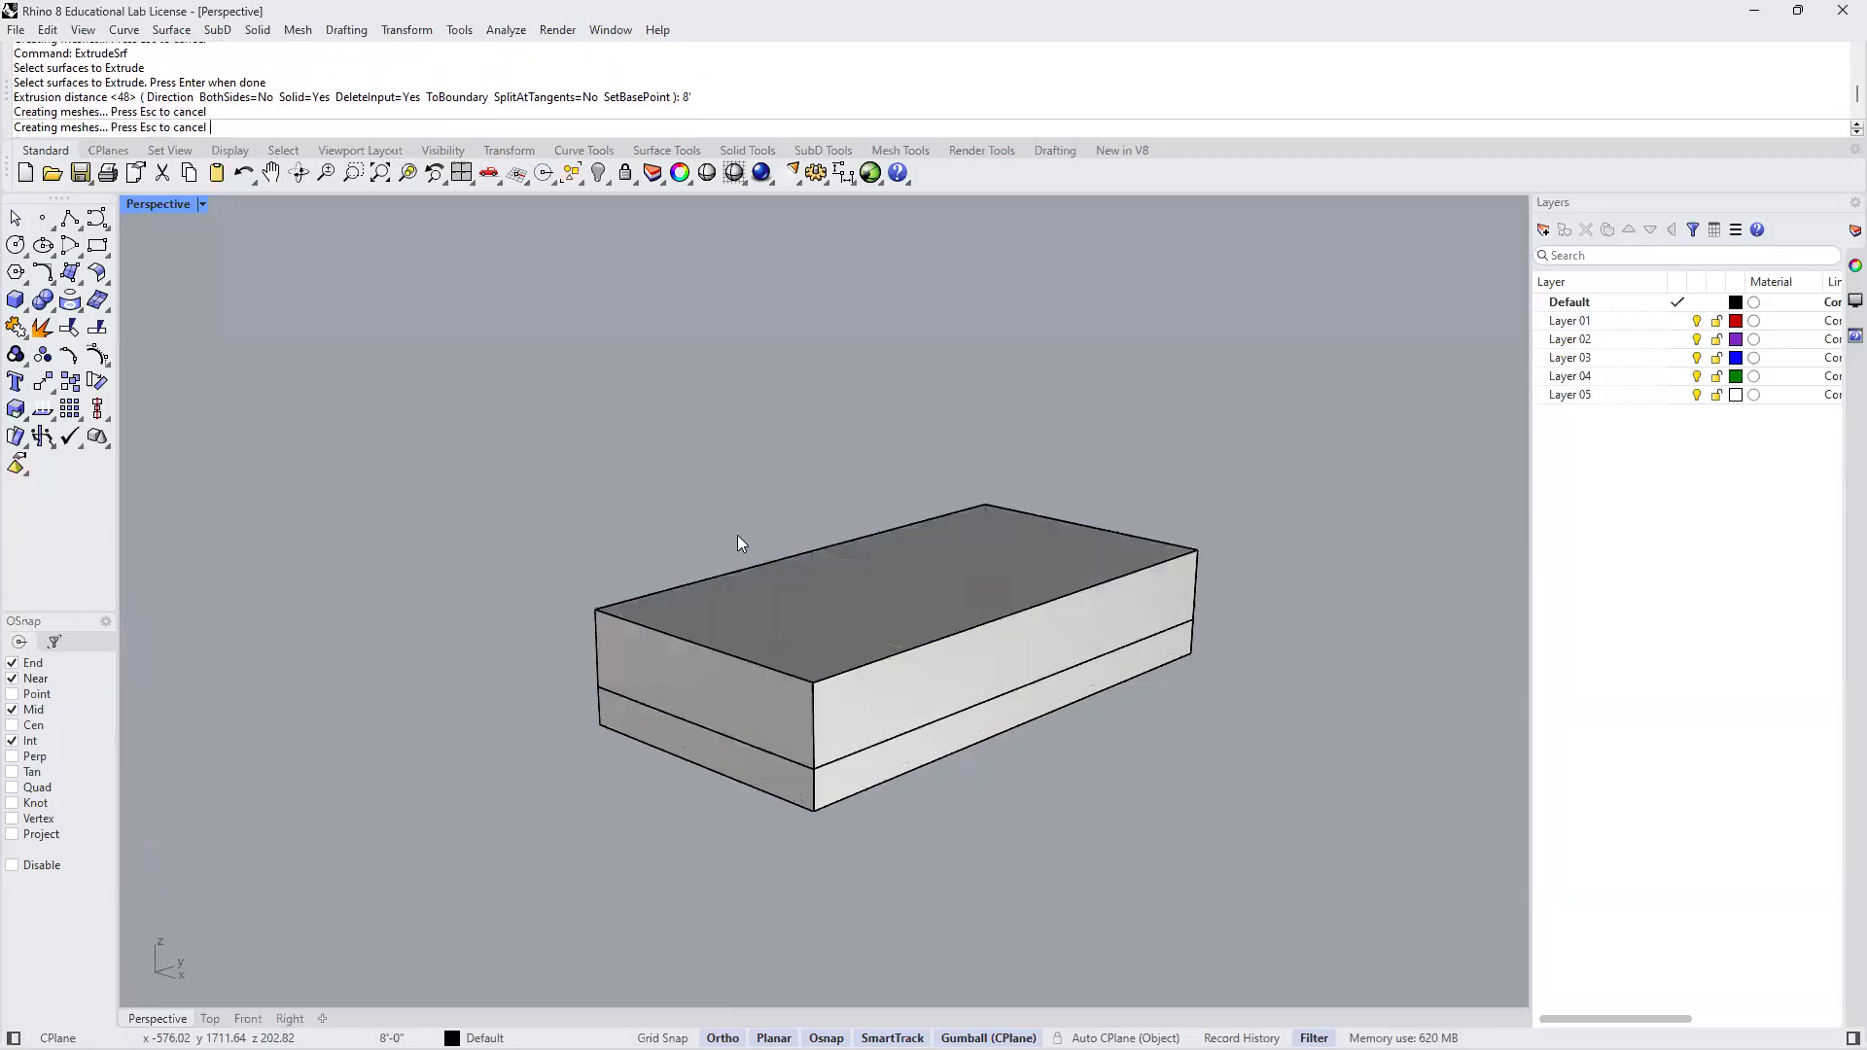
Extrude the top face of the first storey 1 foot upward to form a floor slab
key("Return")
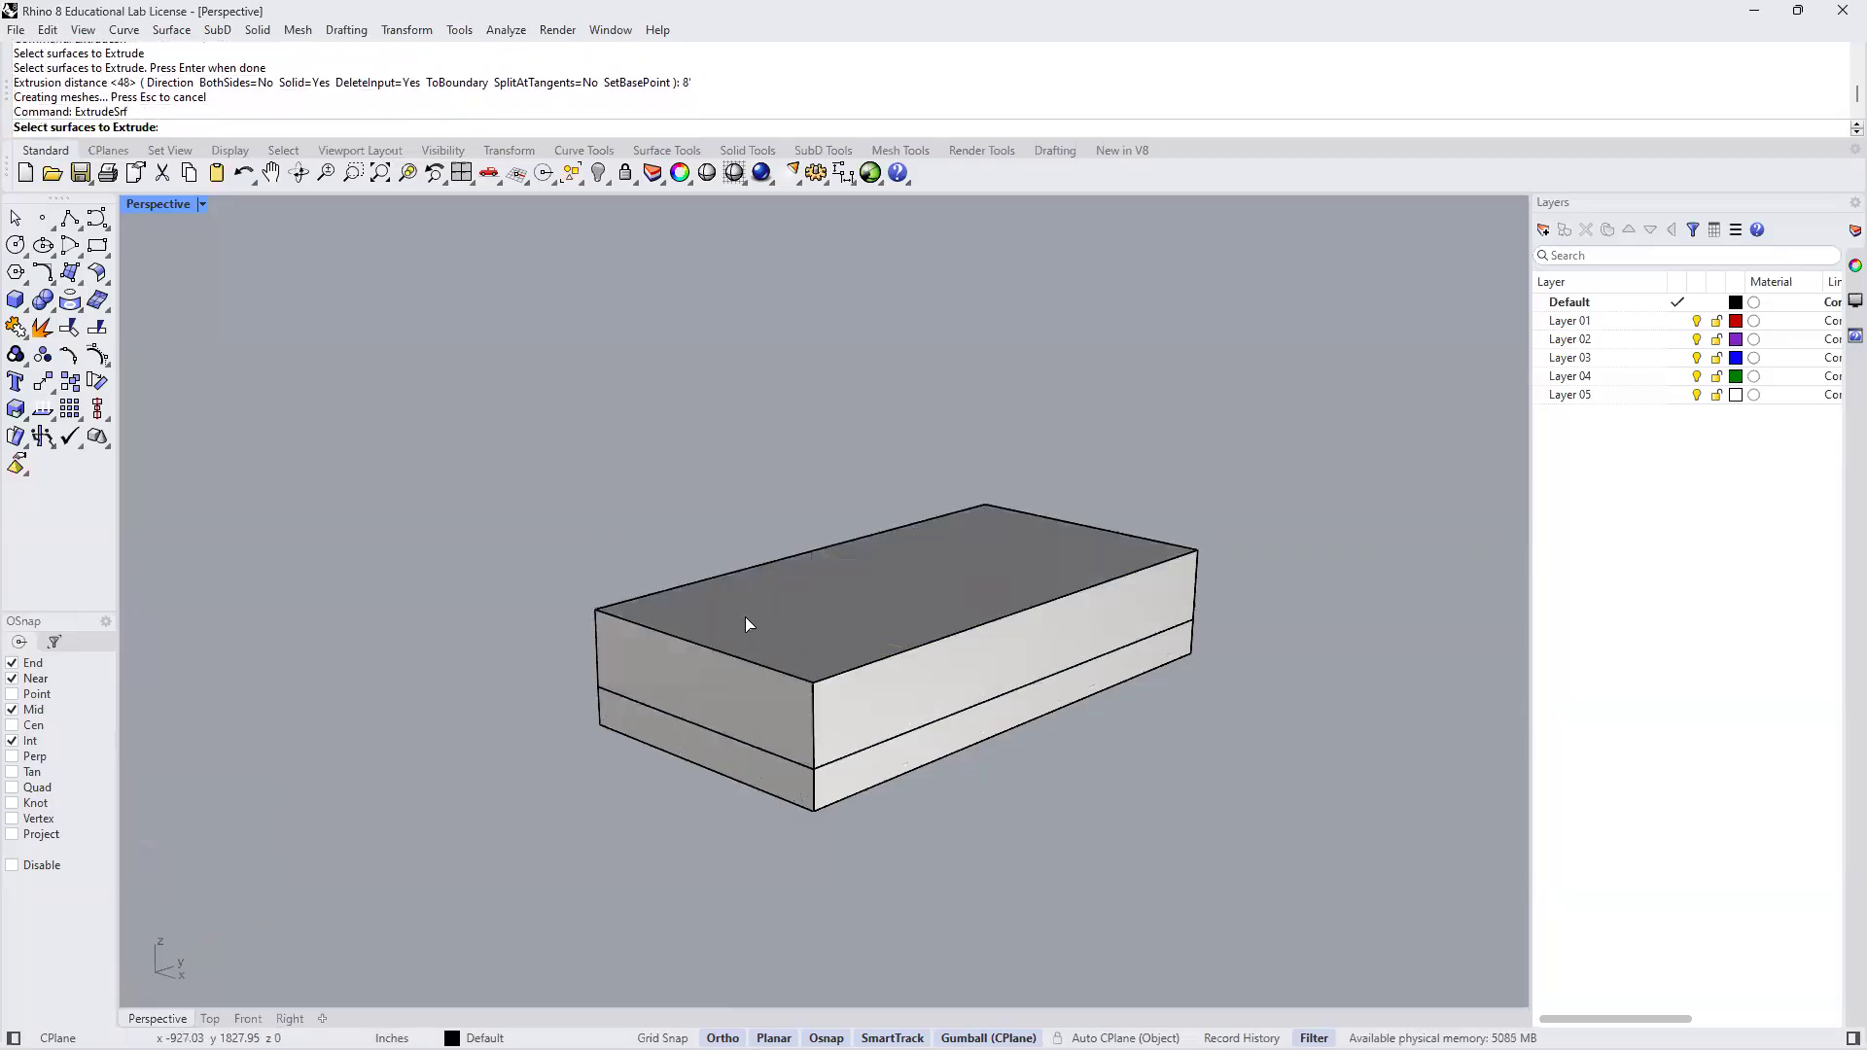
left_click(747, 613)
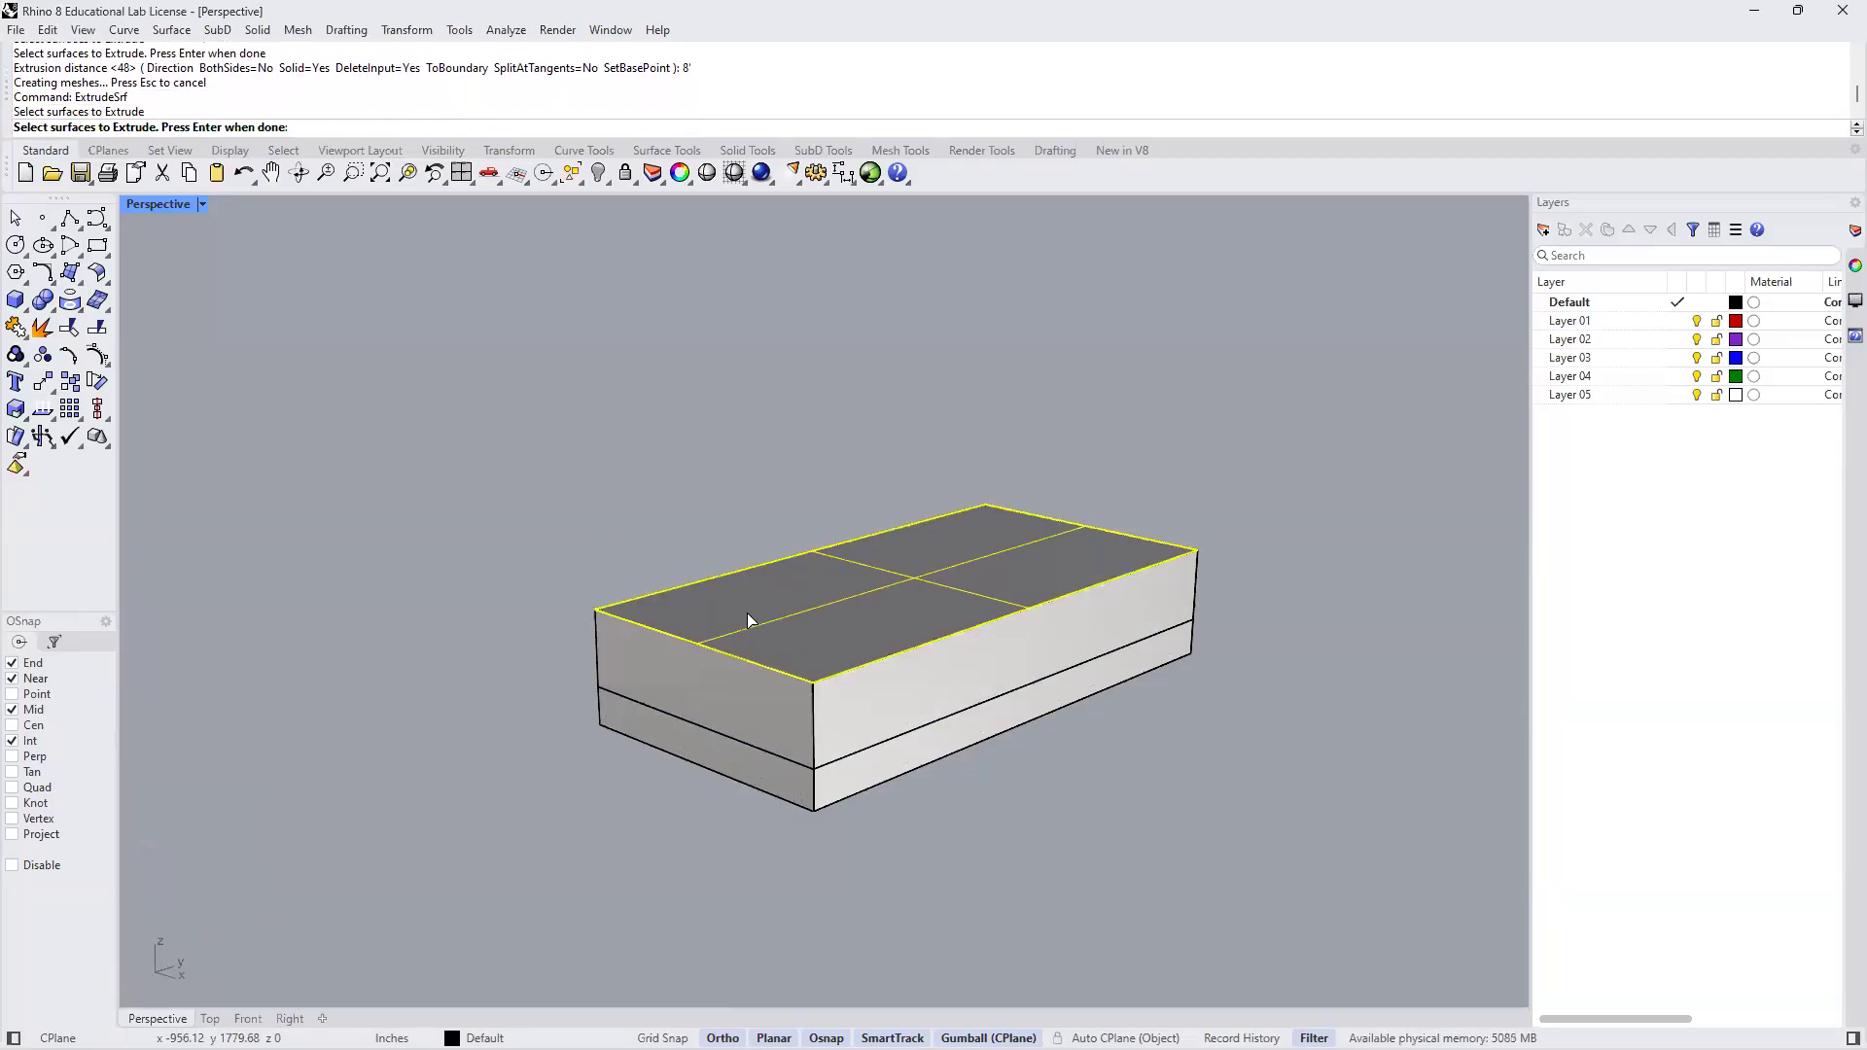
key("Return")
type("1'")
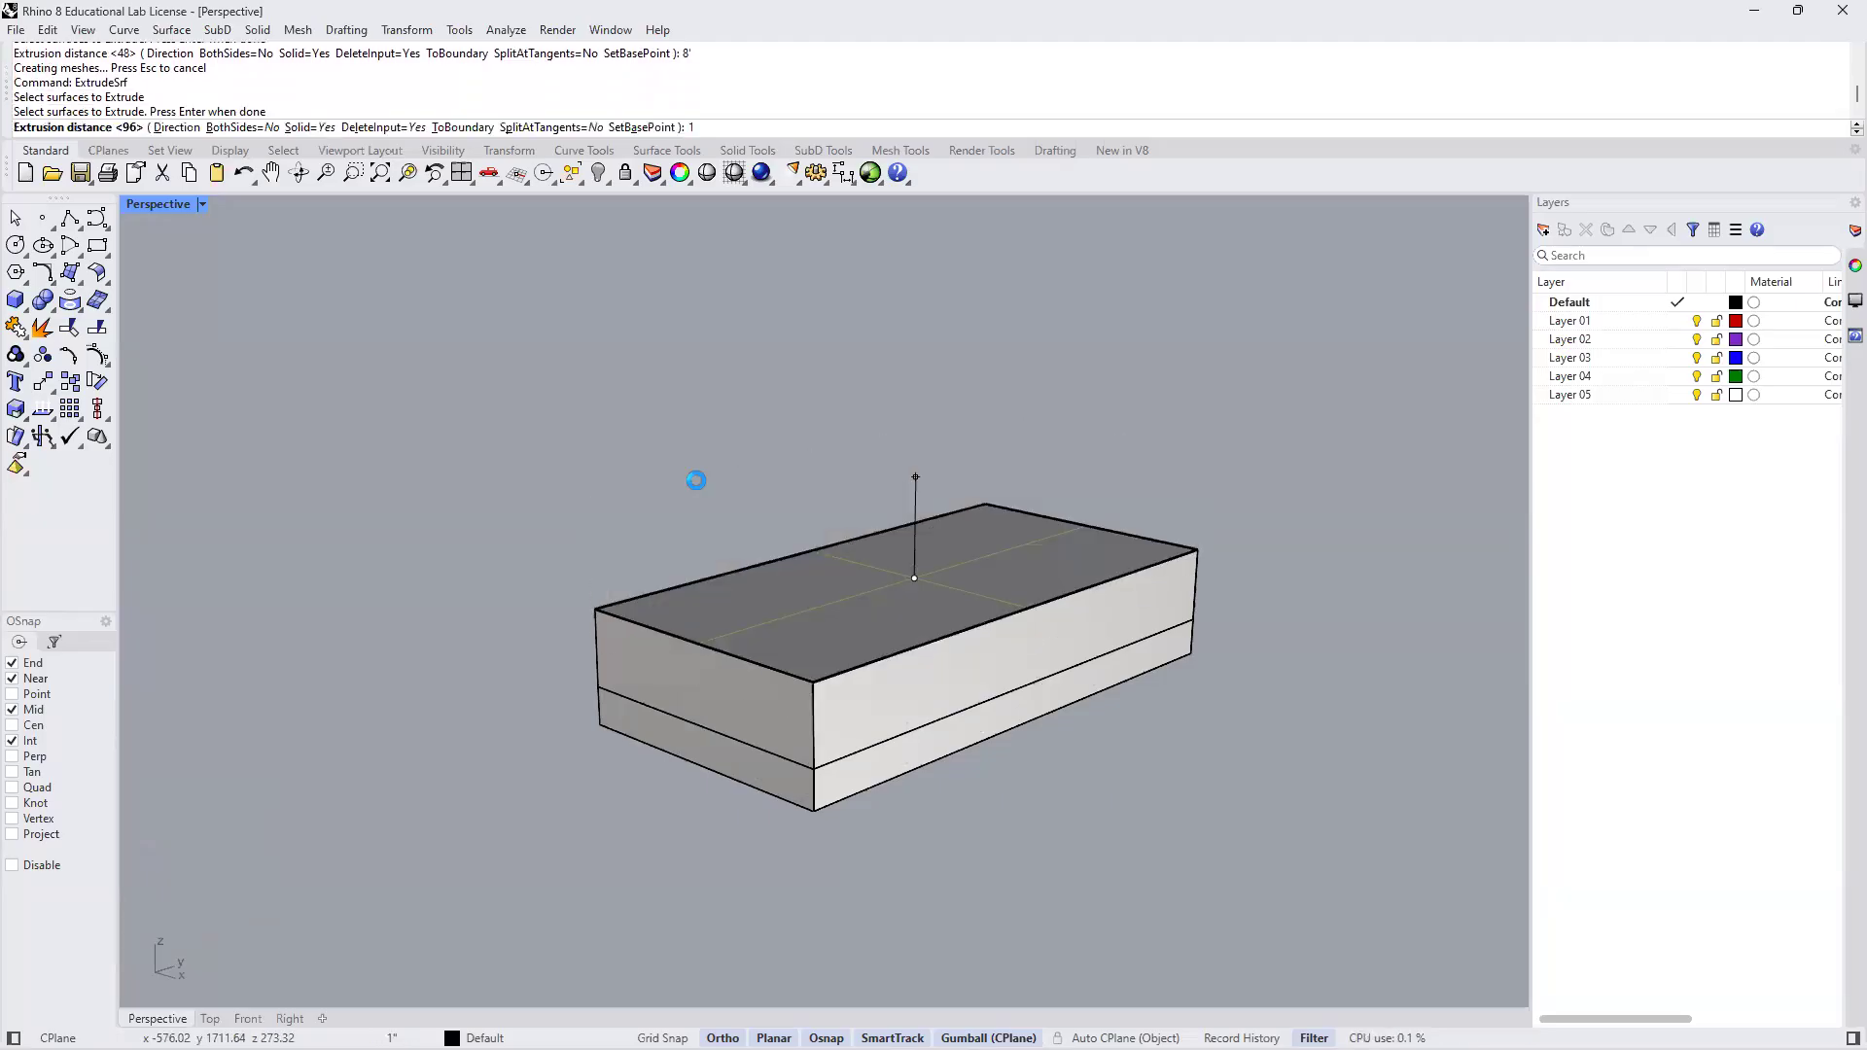
key("Return")
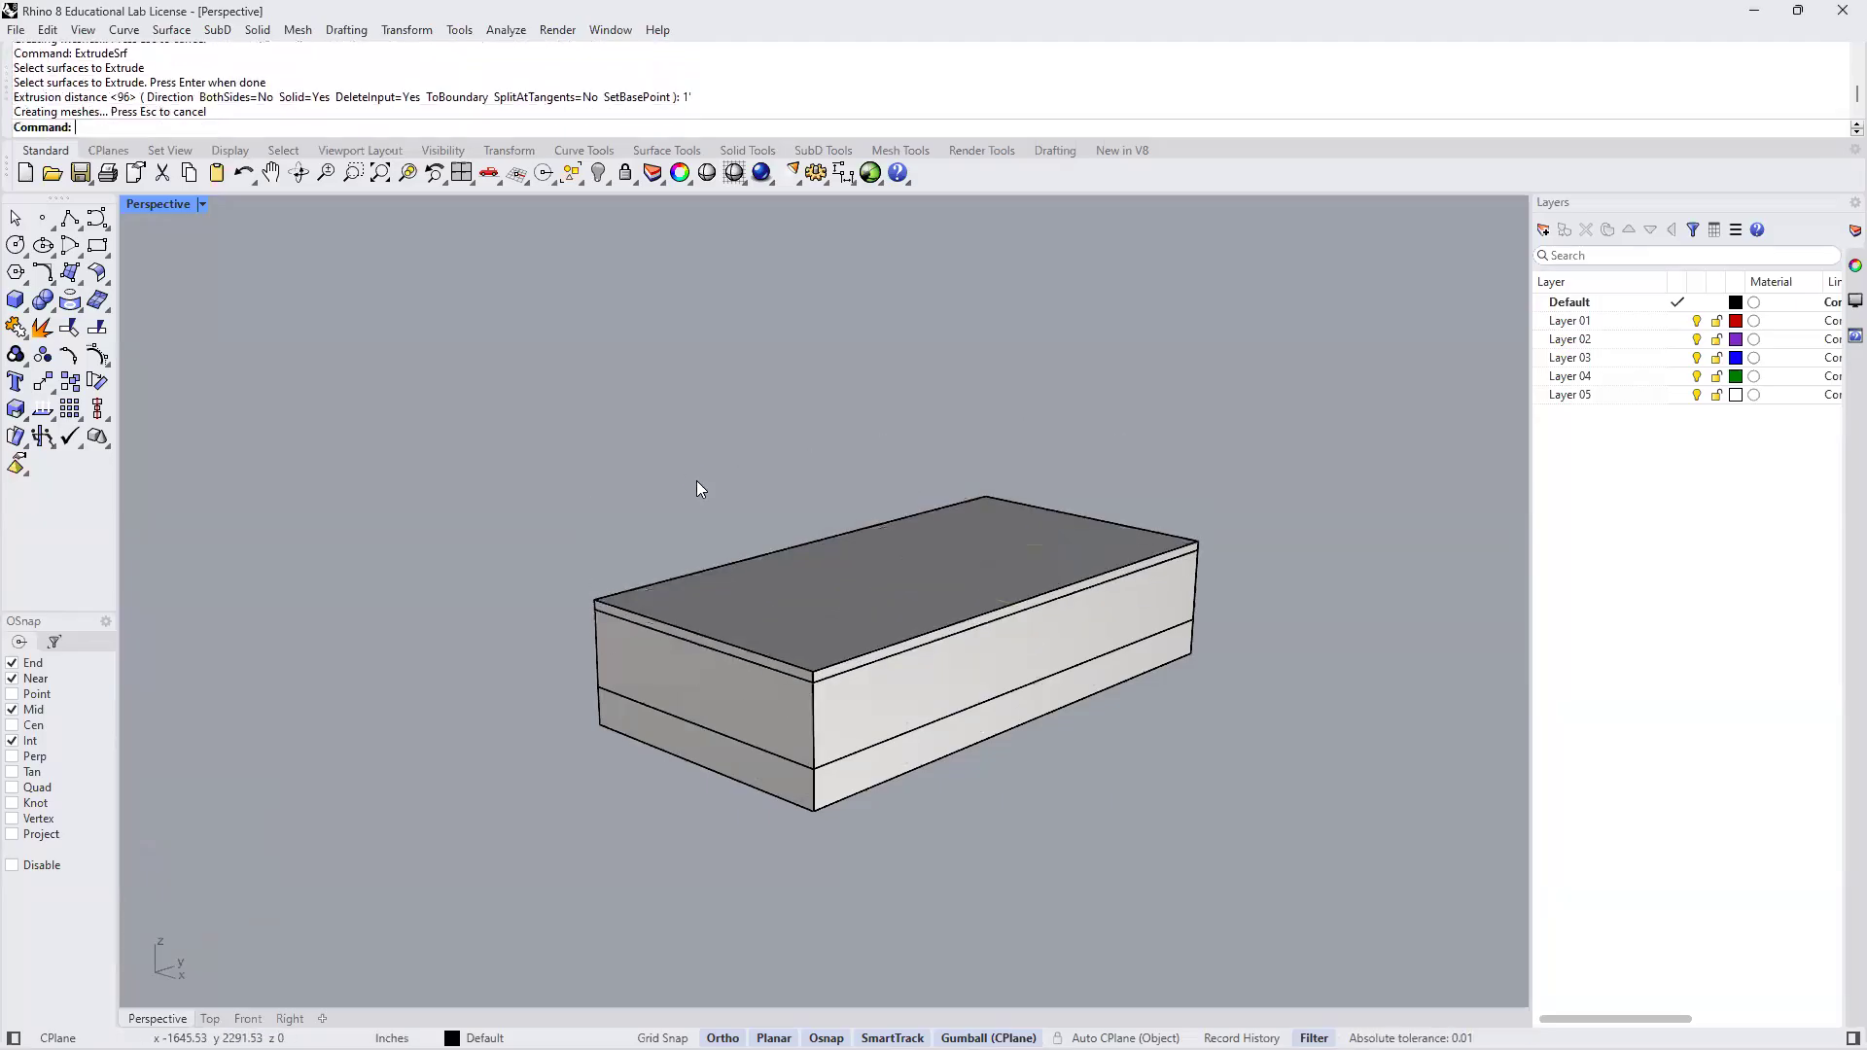
Extrude the top face of the 1-foot floor slab 8 feet upward to form the second storey
key("Return")
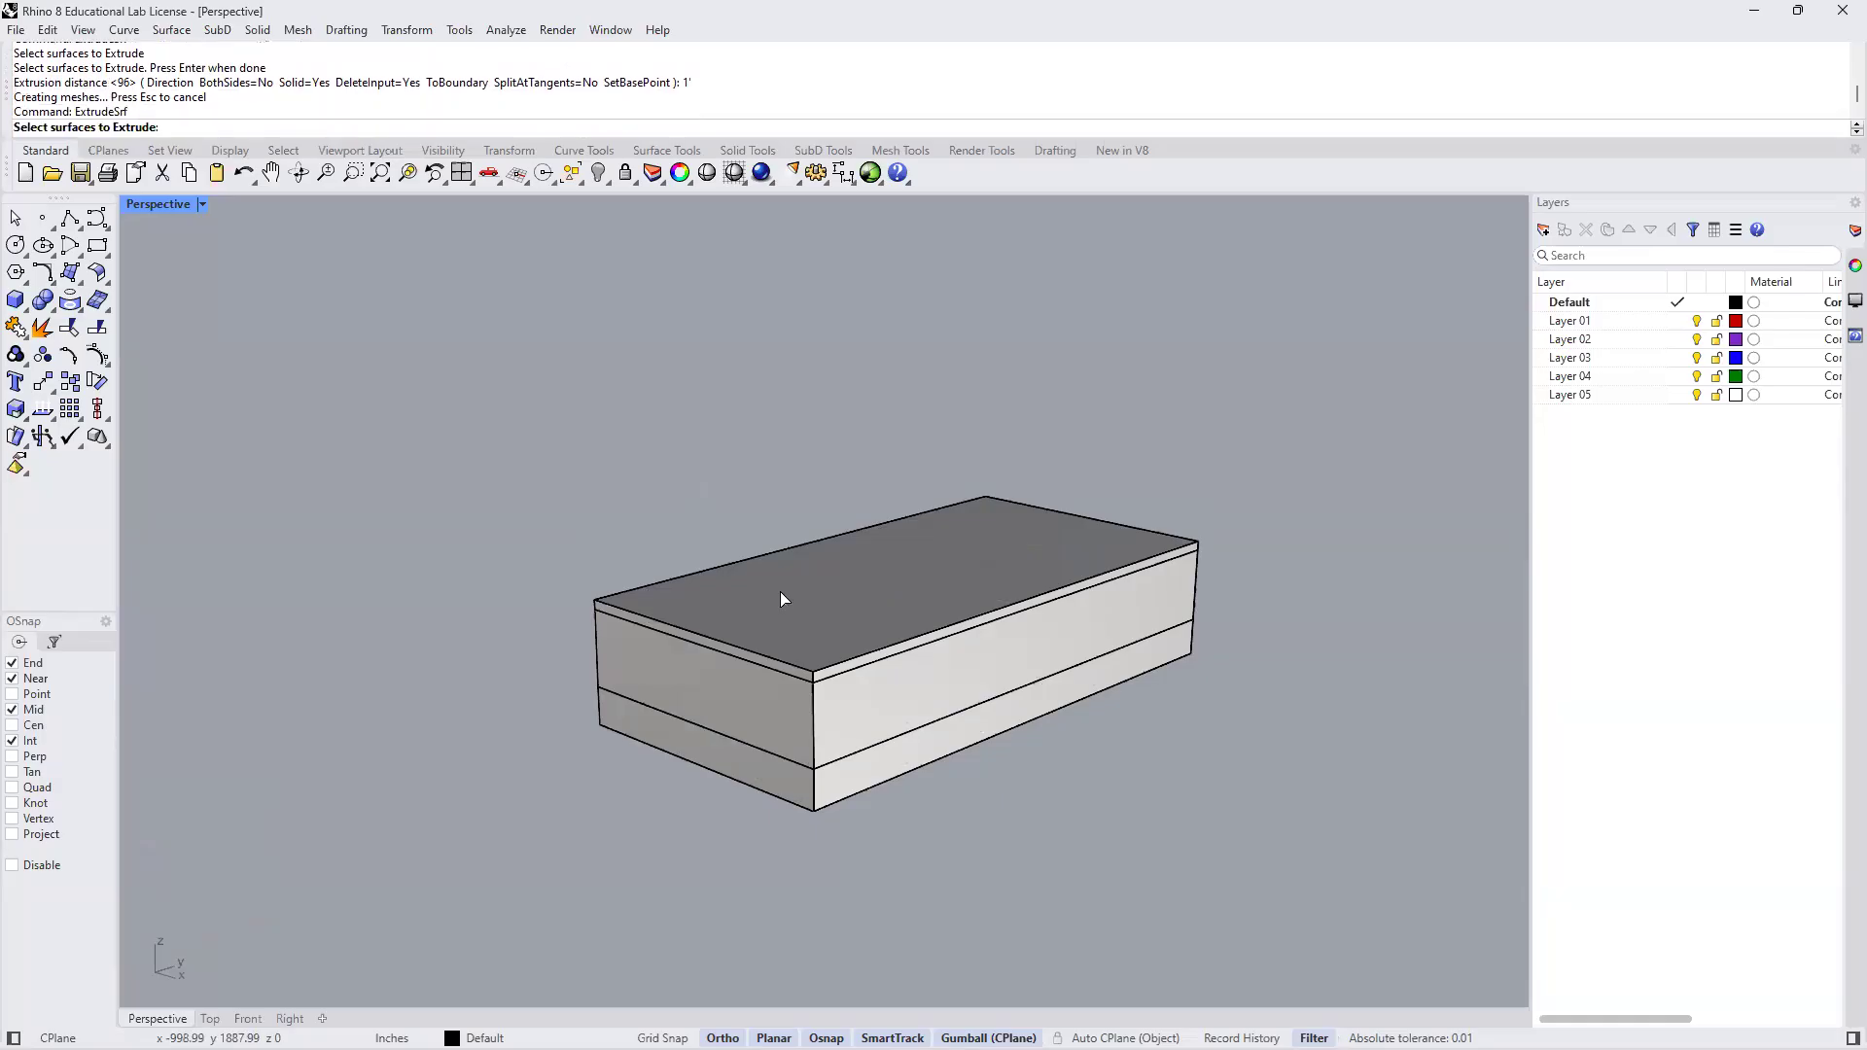
left_click(777, 612)
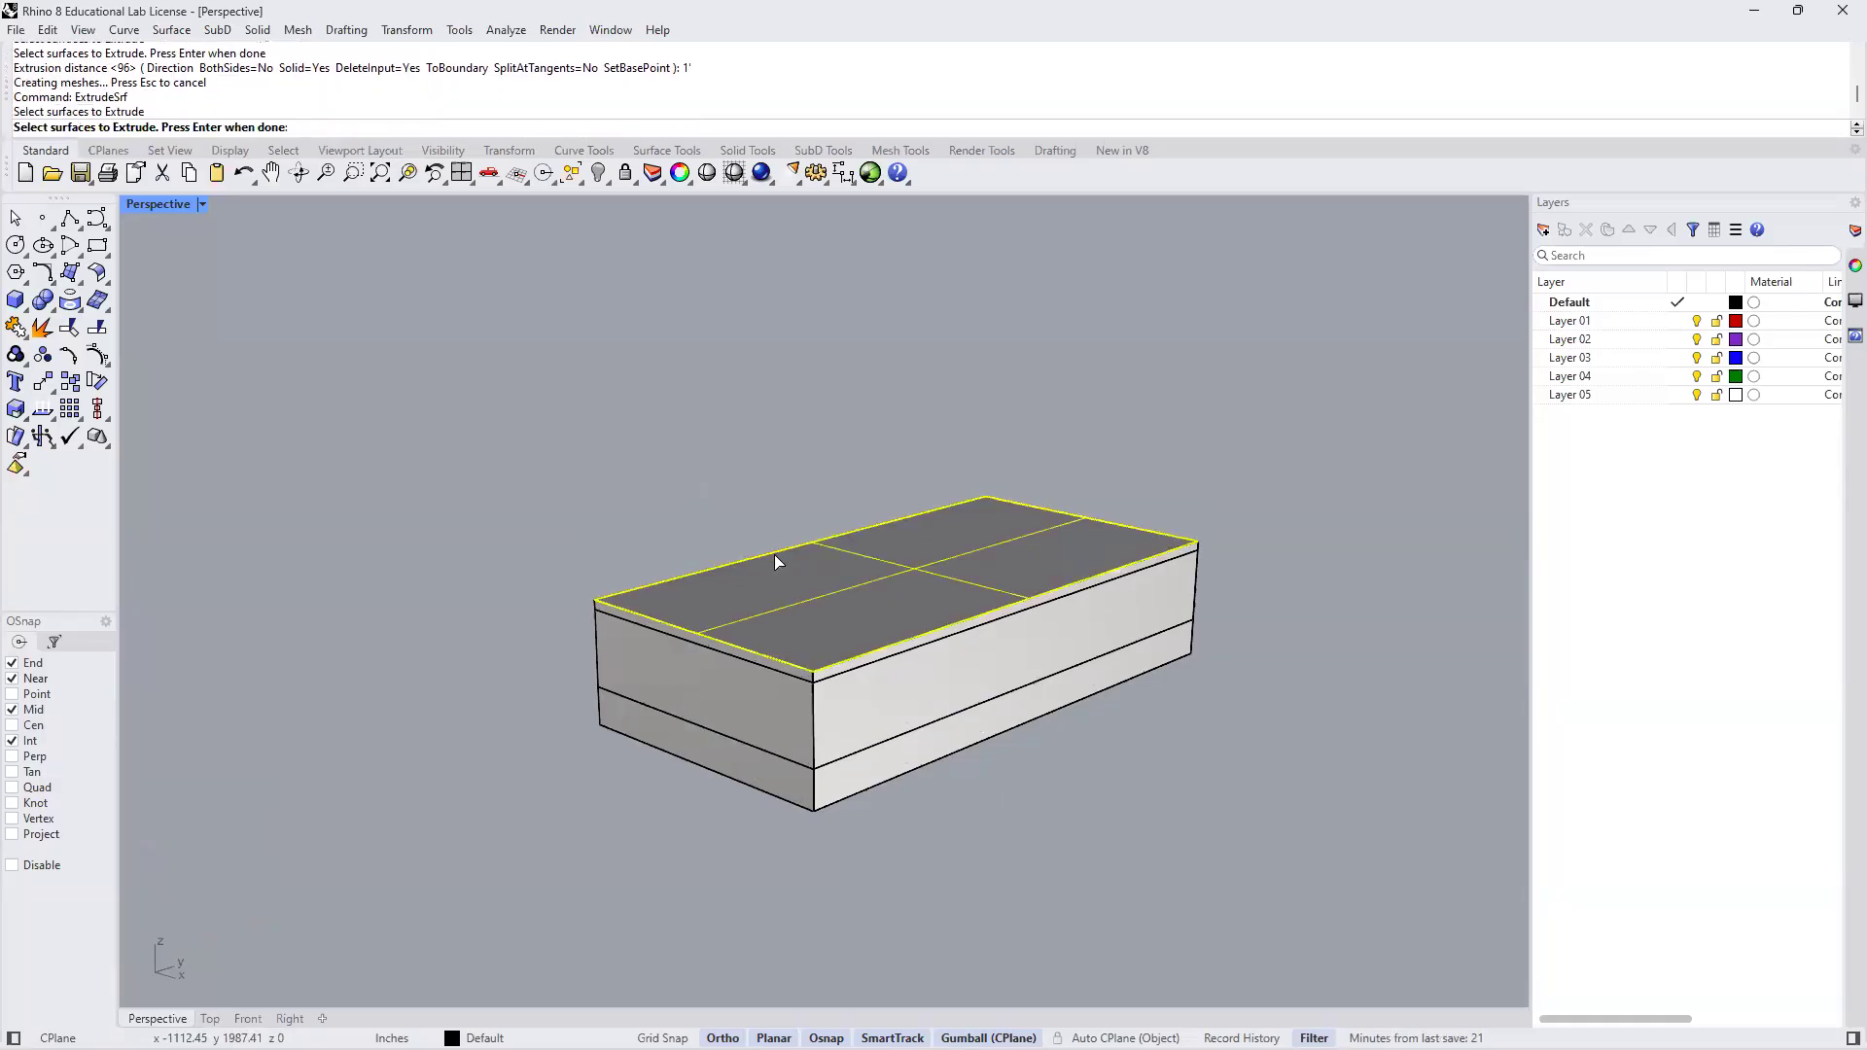
key("Return")
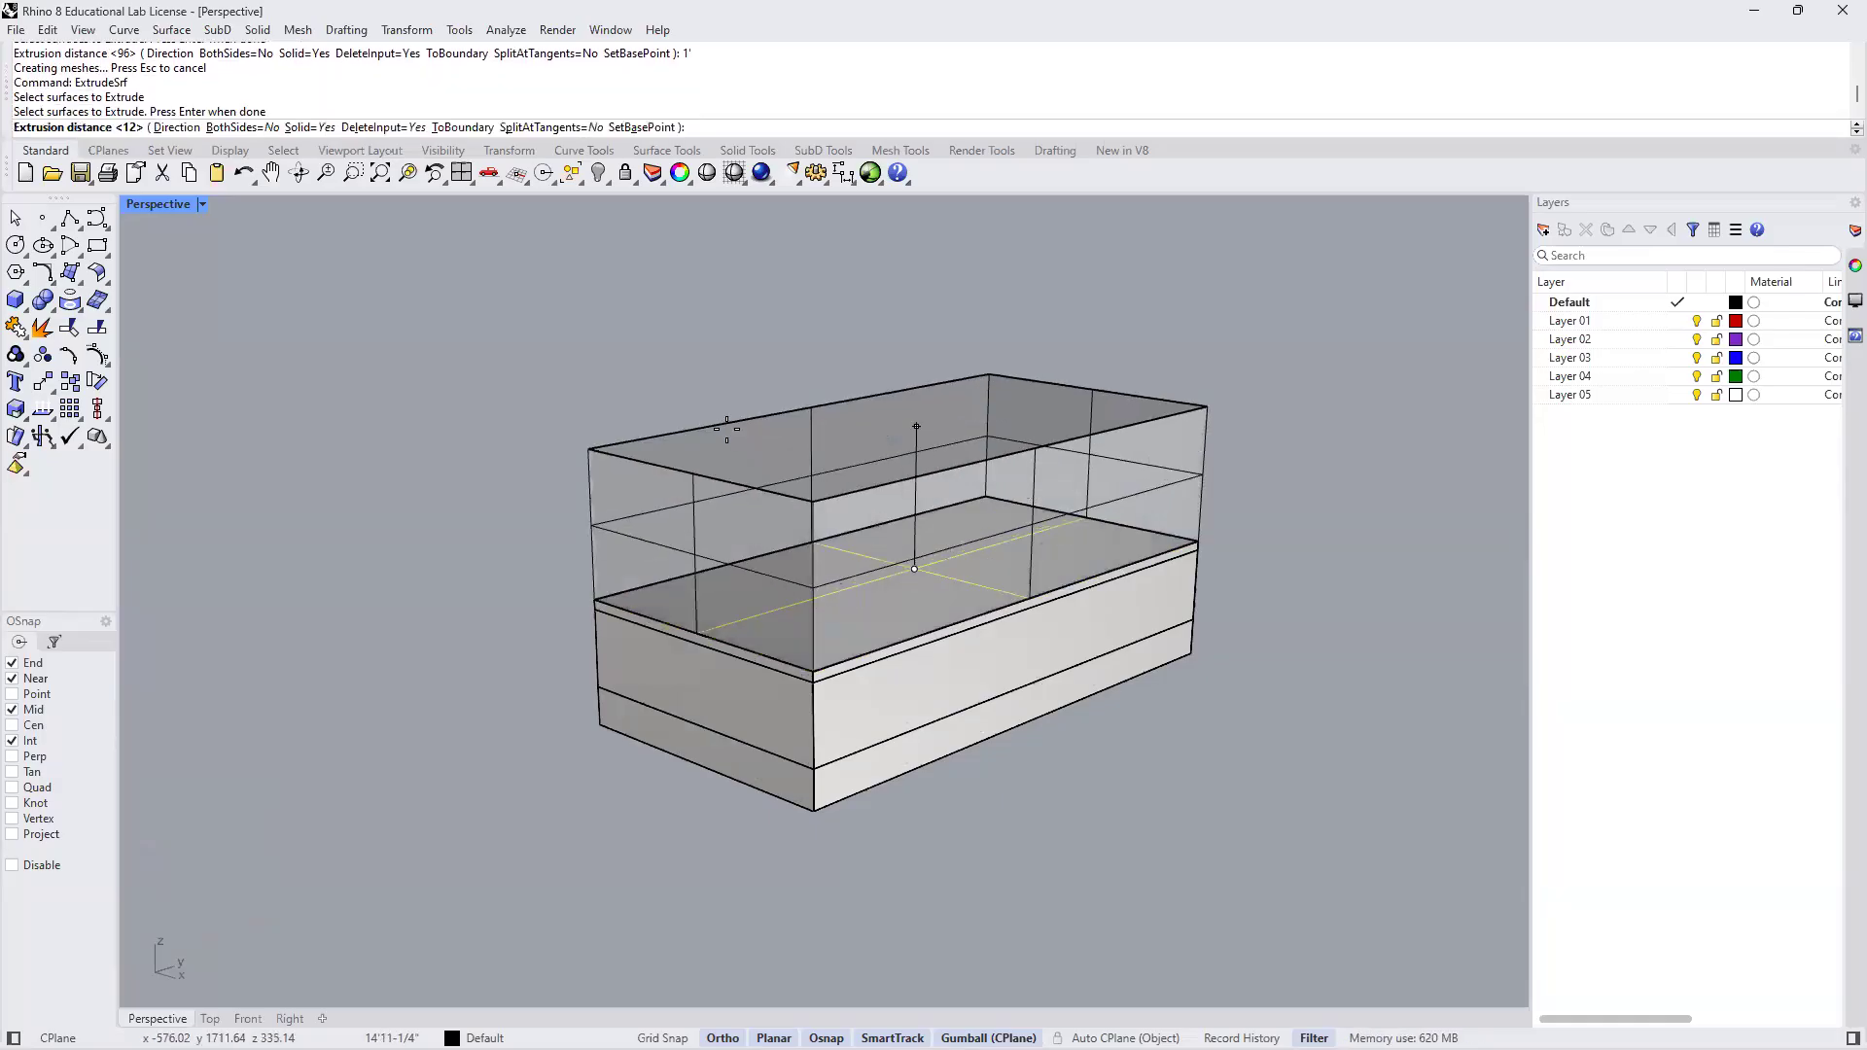
type("8'")
key("Return")
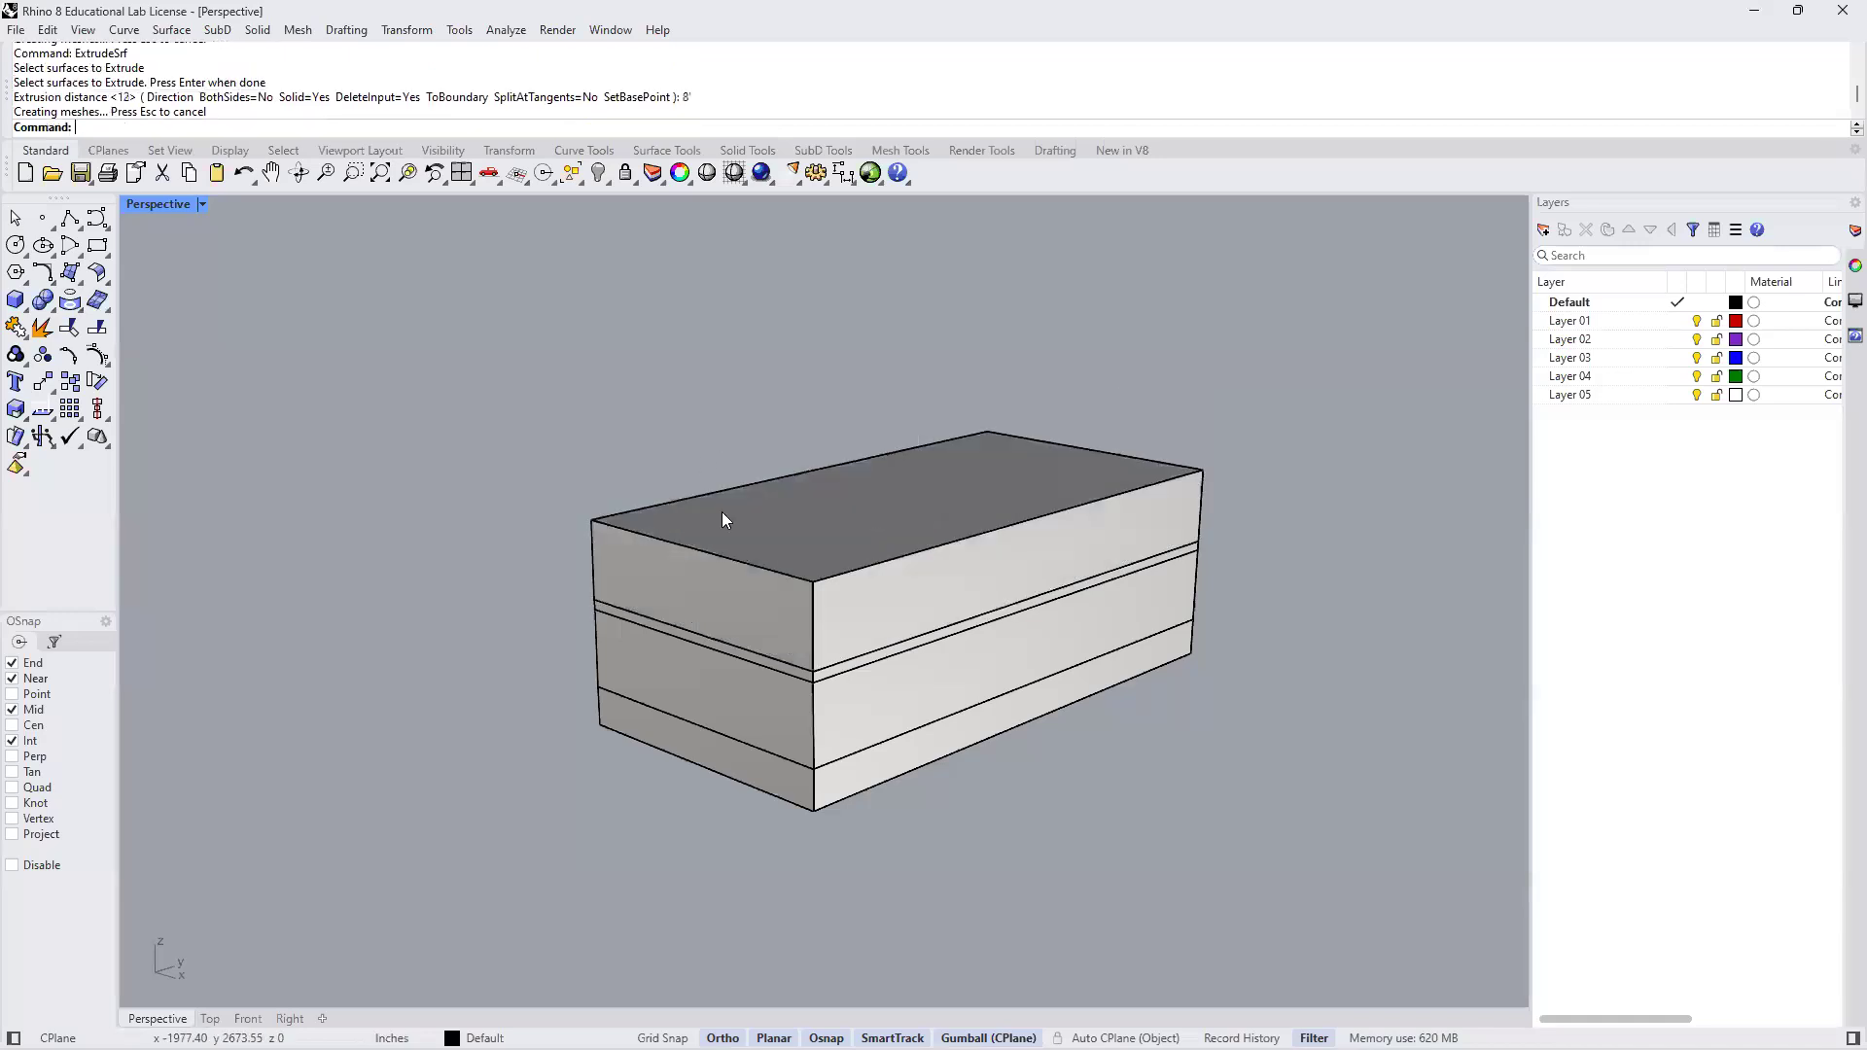
Extrude the top face of the second storey 1 foot upward with ExtrudeSrf to form a roof slab
key("Return")
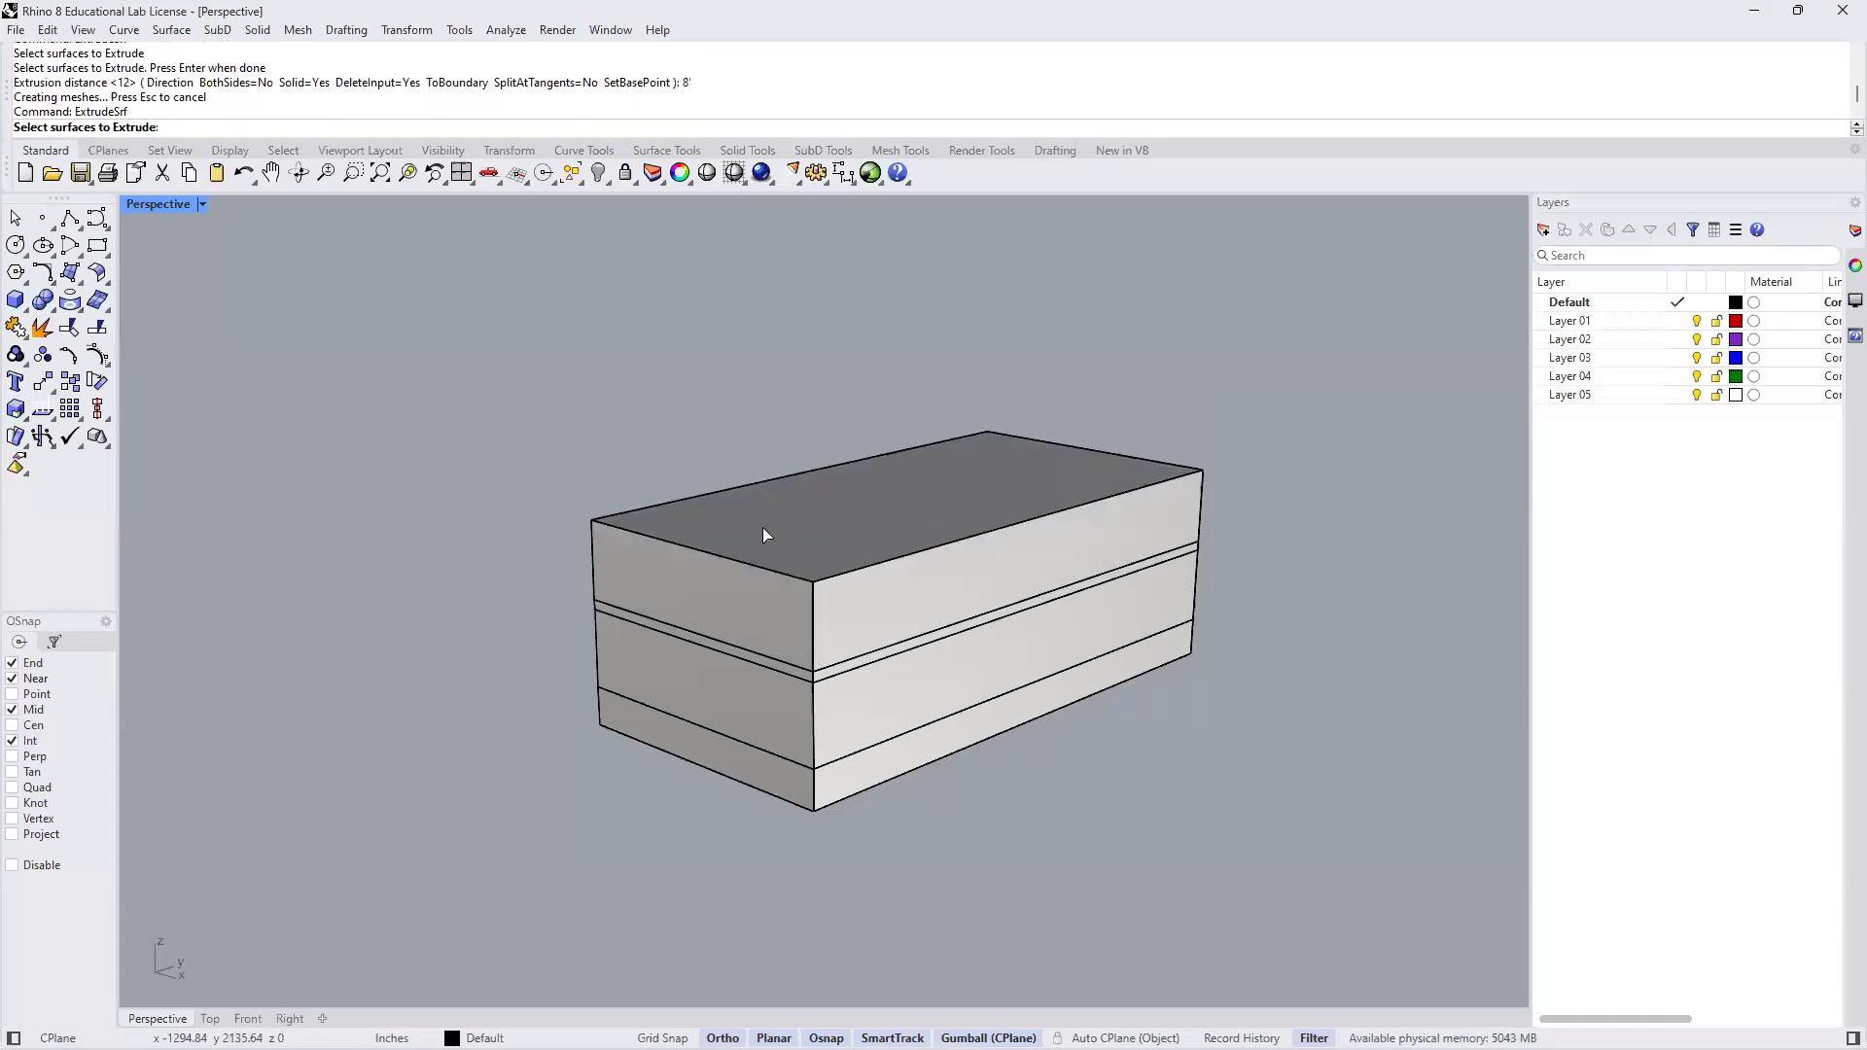
left_click(763, 530)
key("Return")
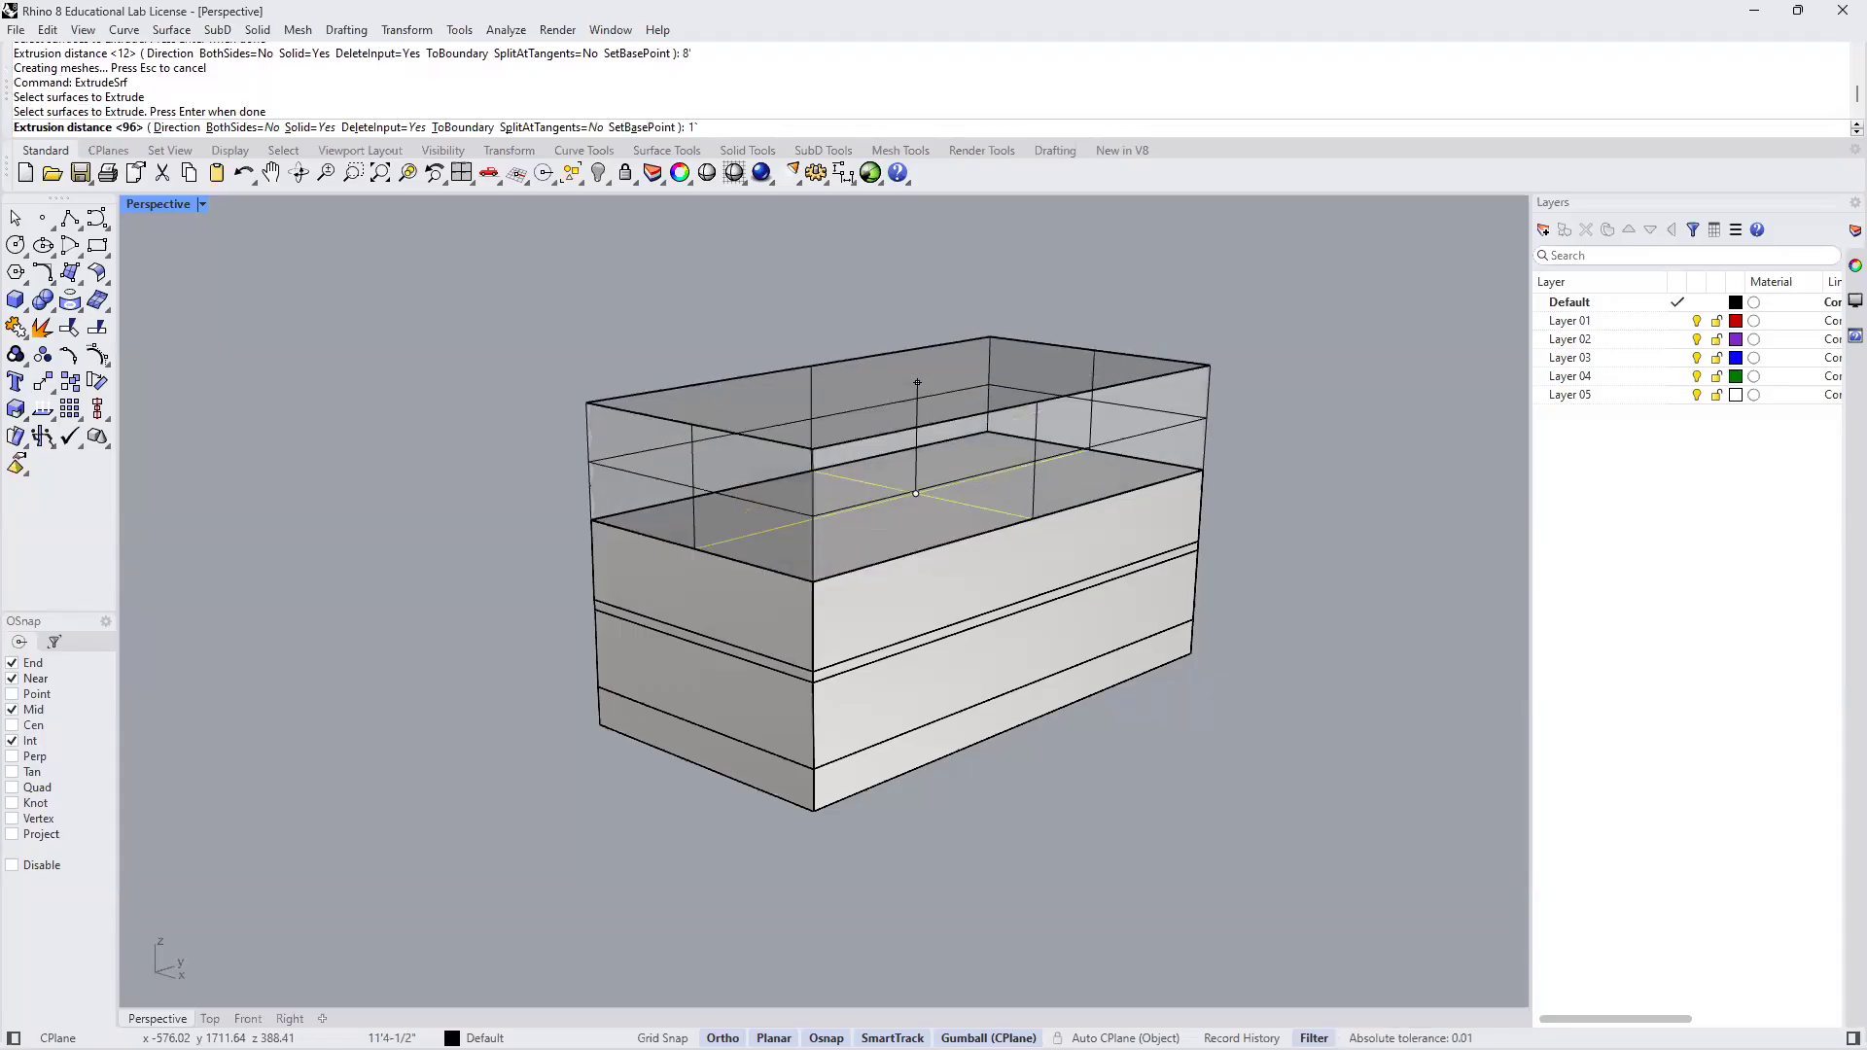
key("Return")
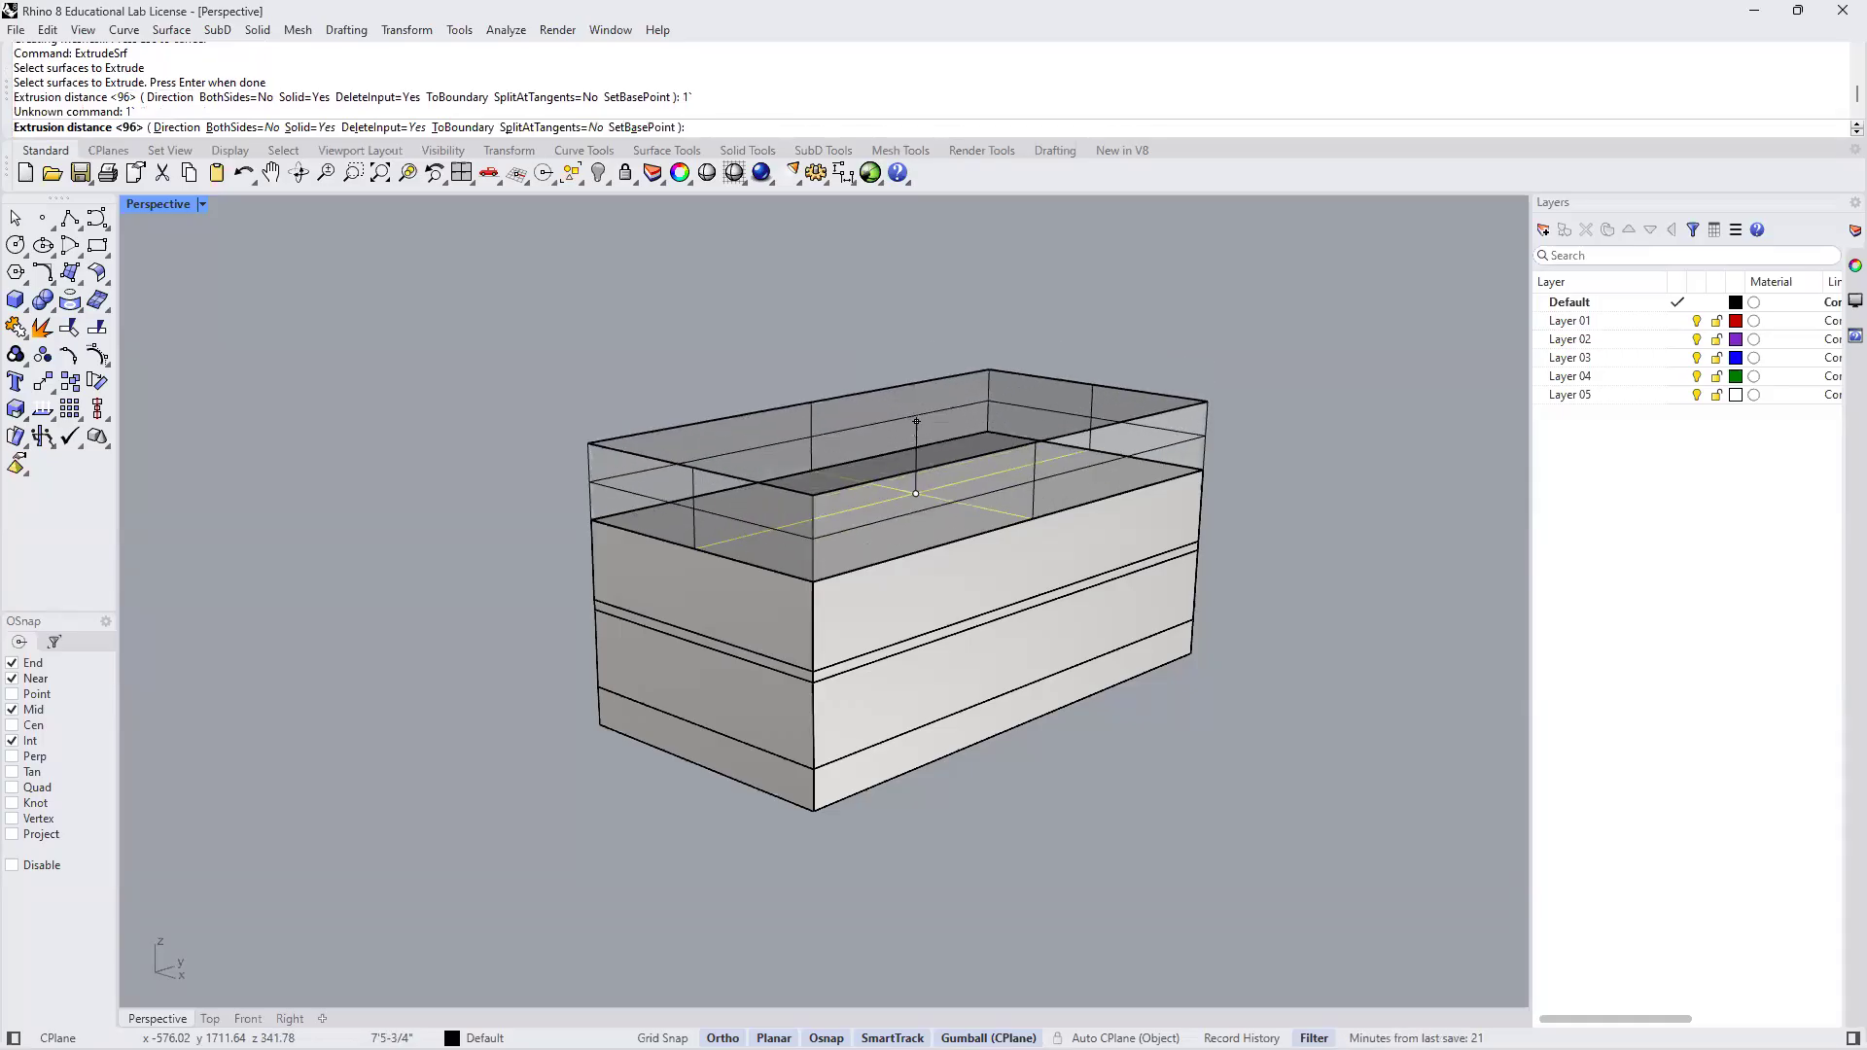
type("1'")
key("Return")
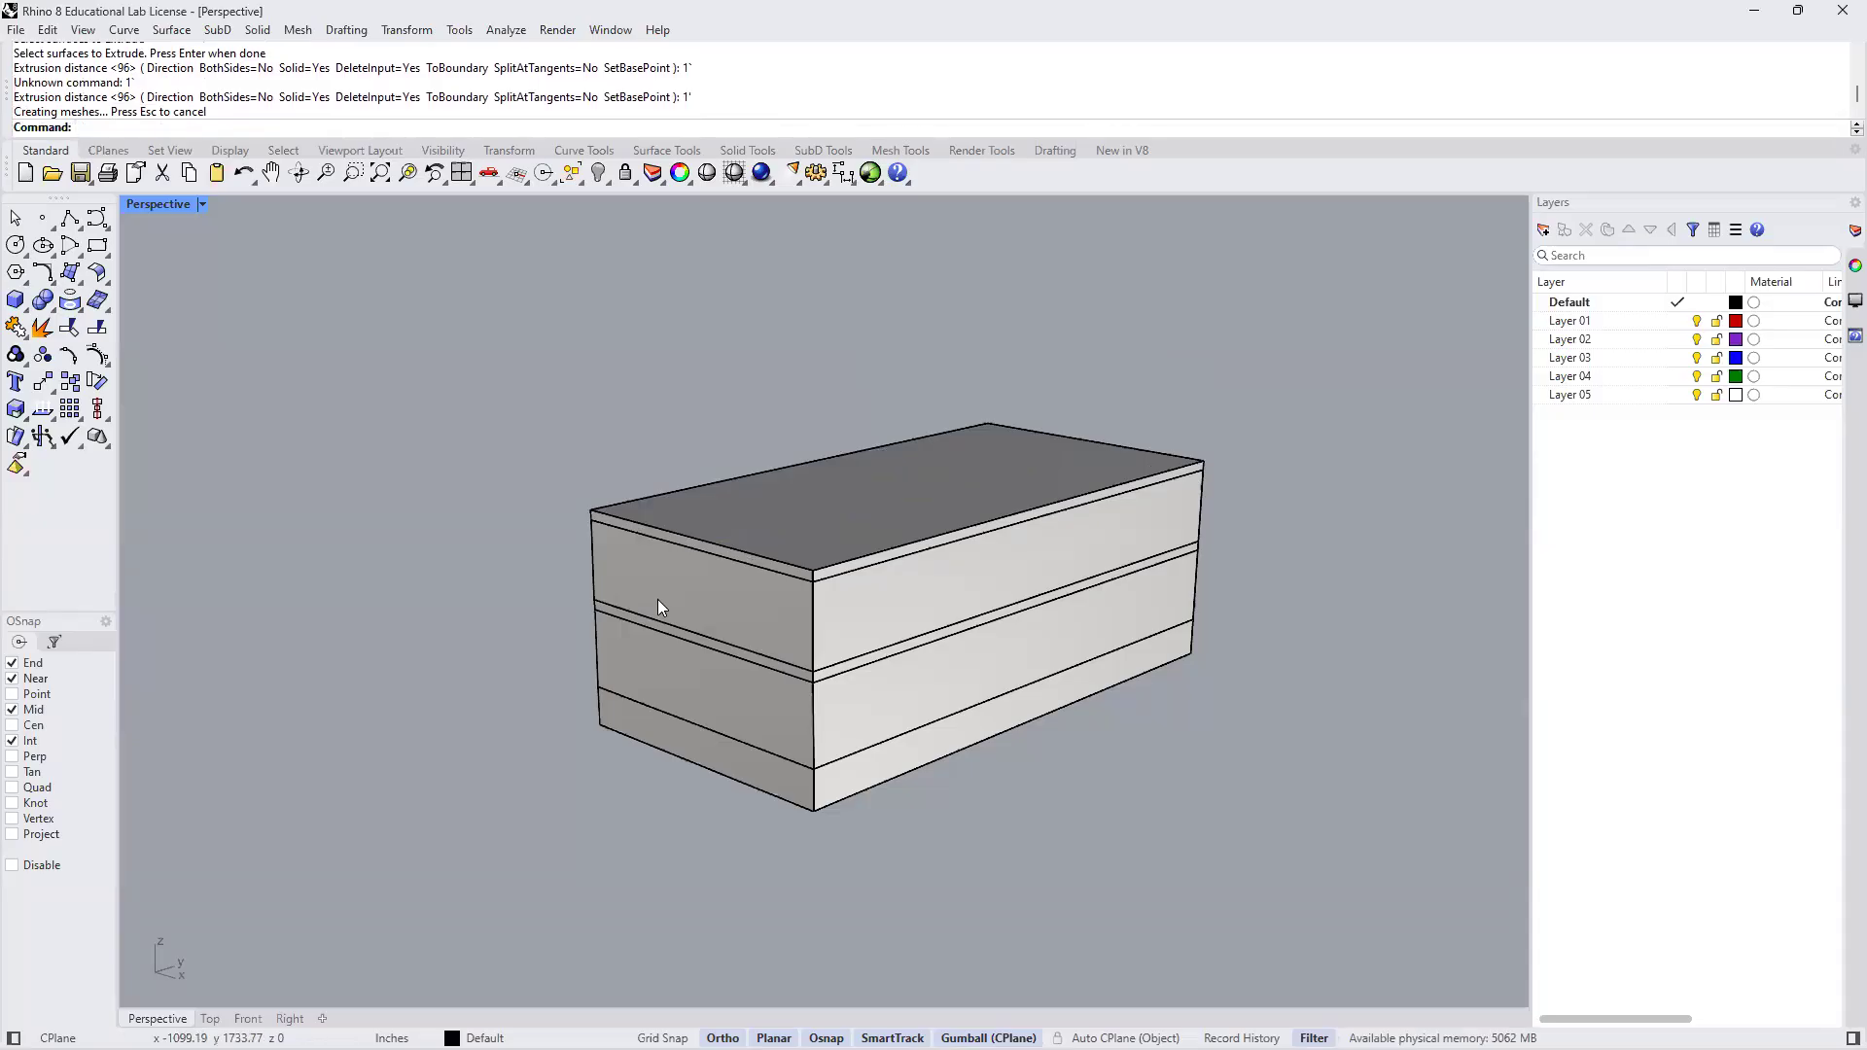
Create a box with a 30-foot by 60-foot base and a height of 4 feet beside the stacked mass
scroll(657, 608, "down", 6)
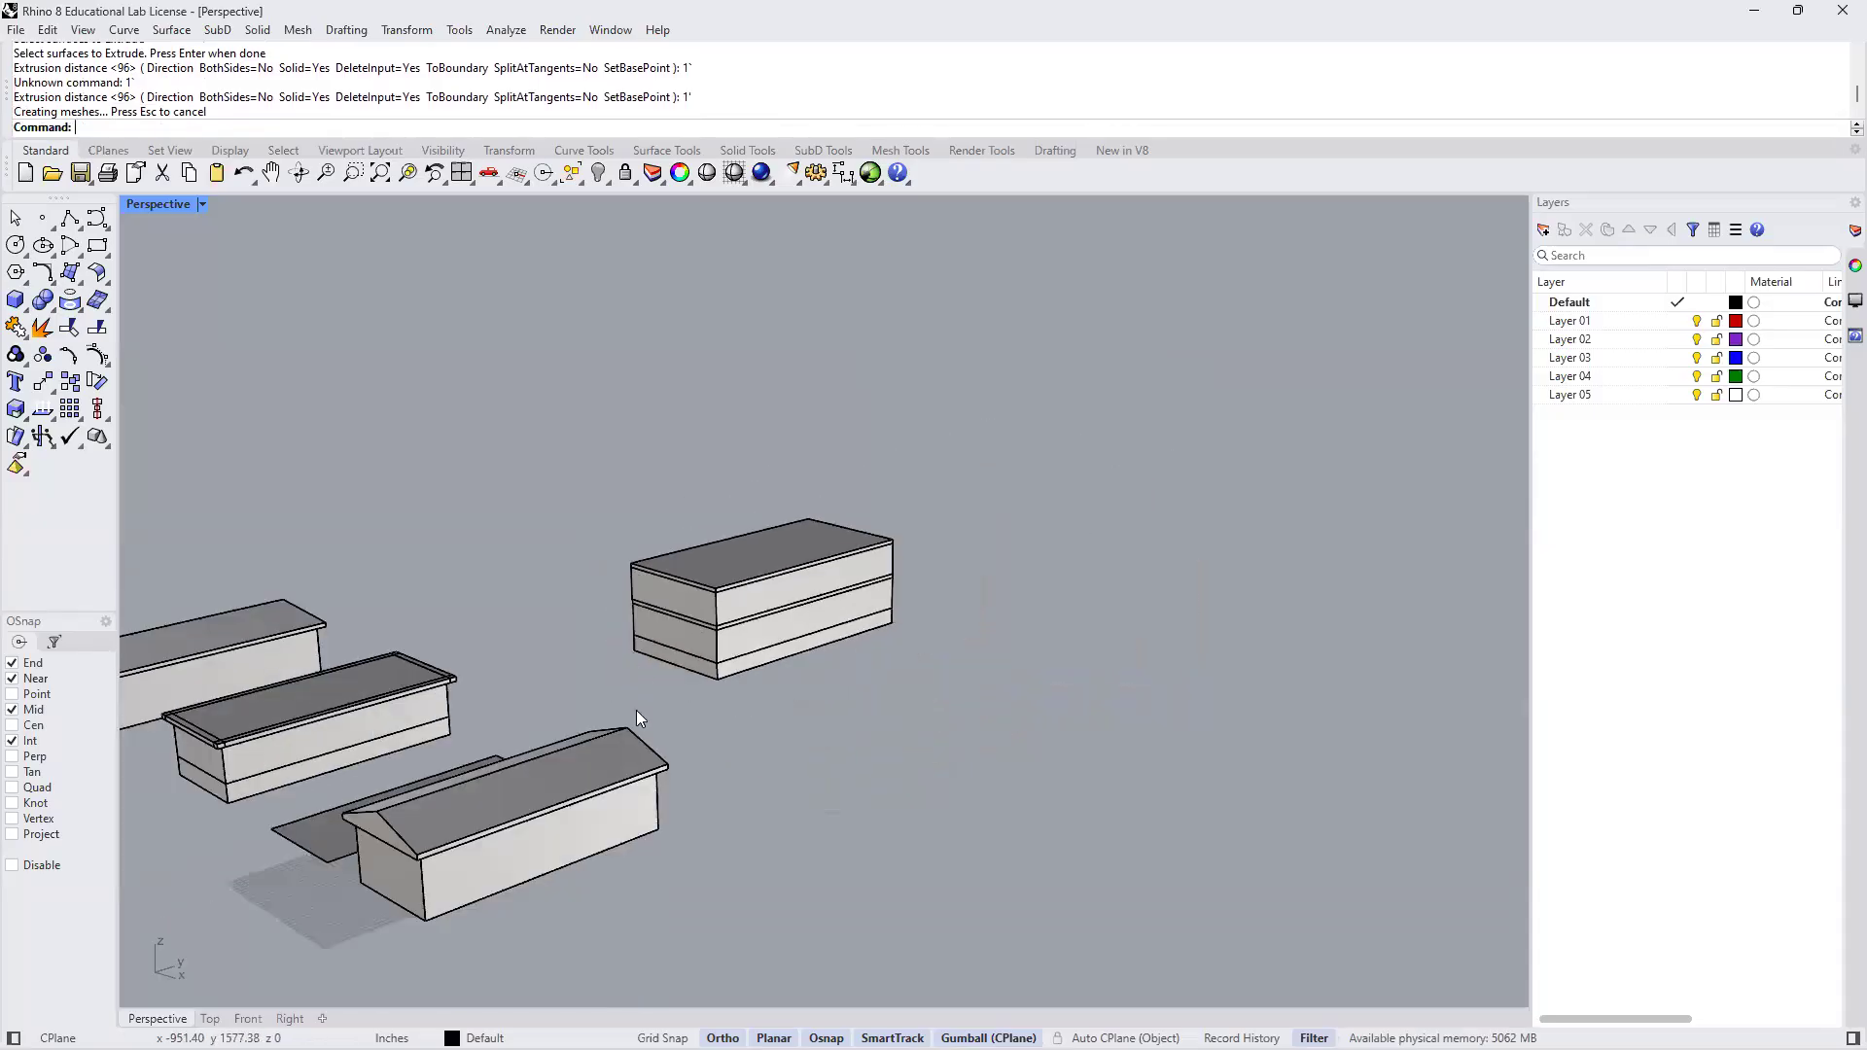
right_click_drag(647, 729, 899, 713, "shift")
scroll(910, 669, "up", 4)
right_click_drag(718, 711, 671, 714, "shift")
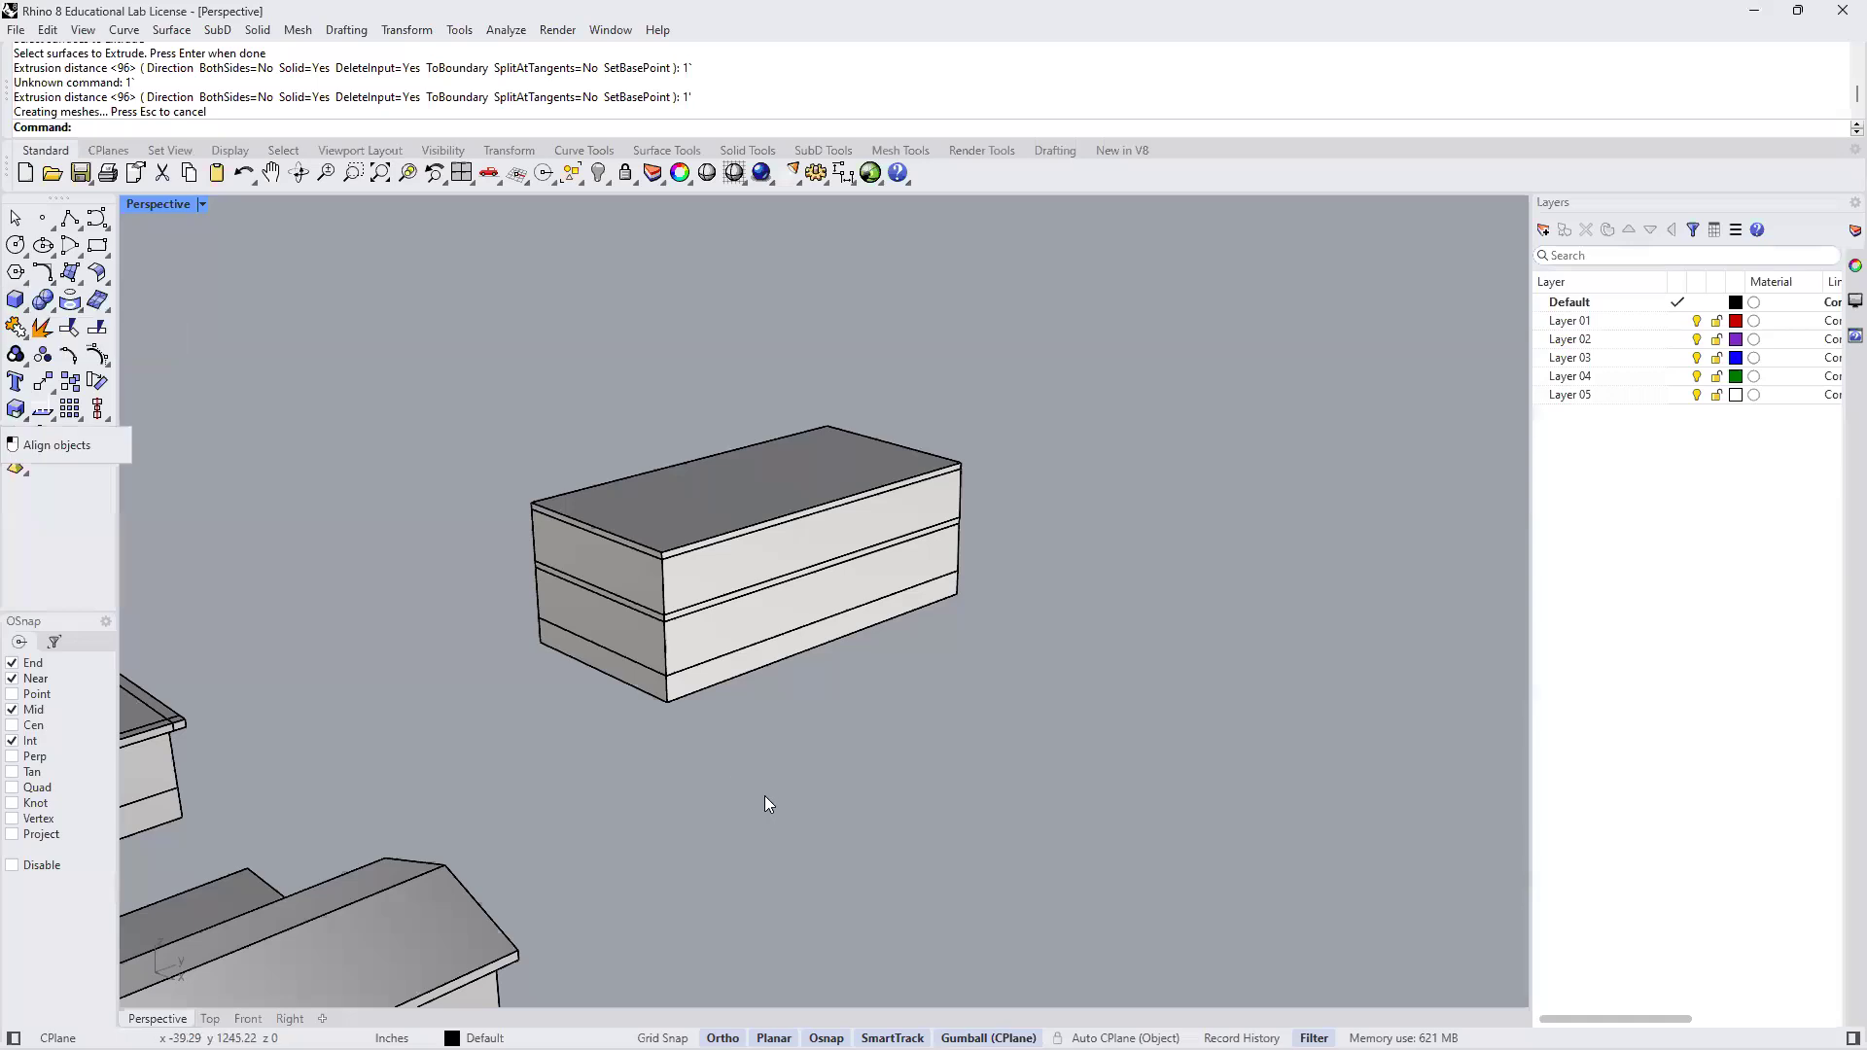
type("box")
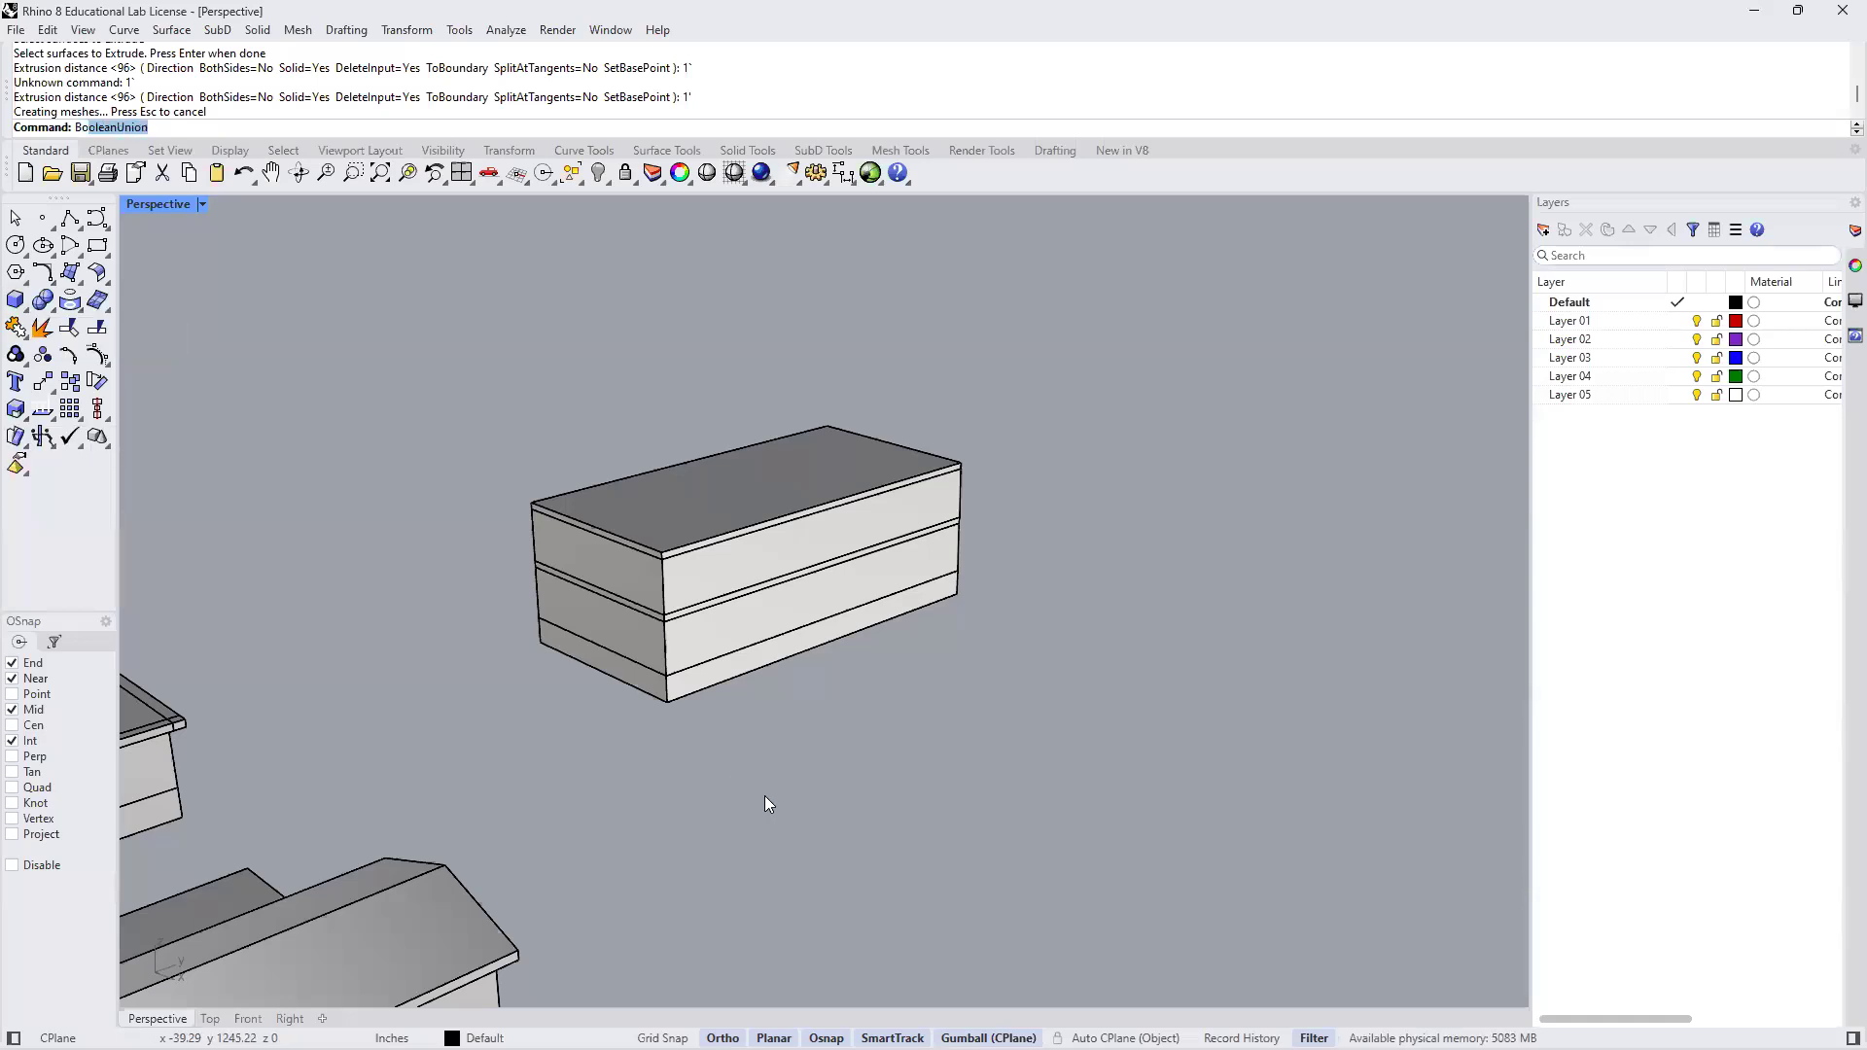
key("Return")
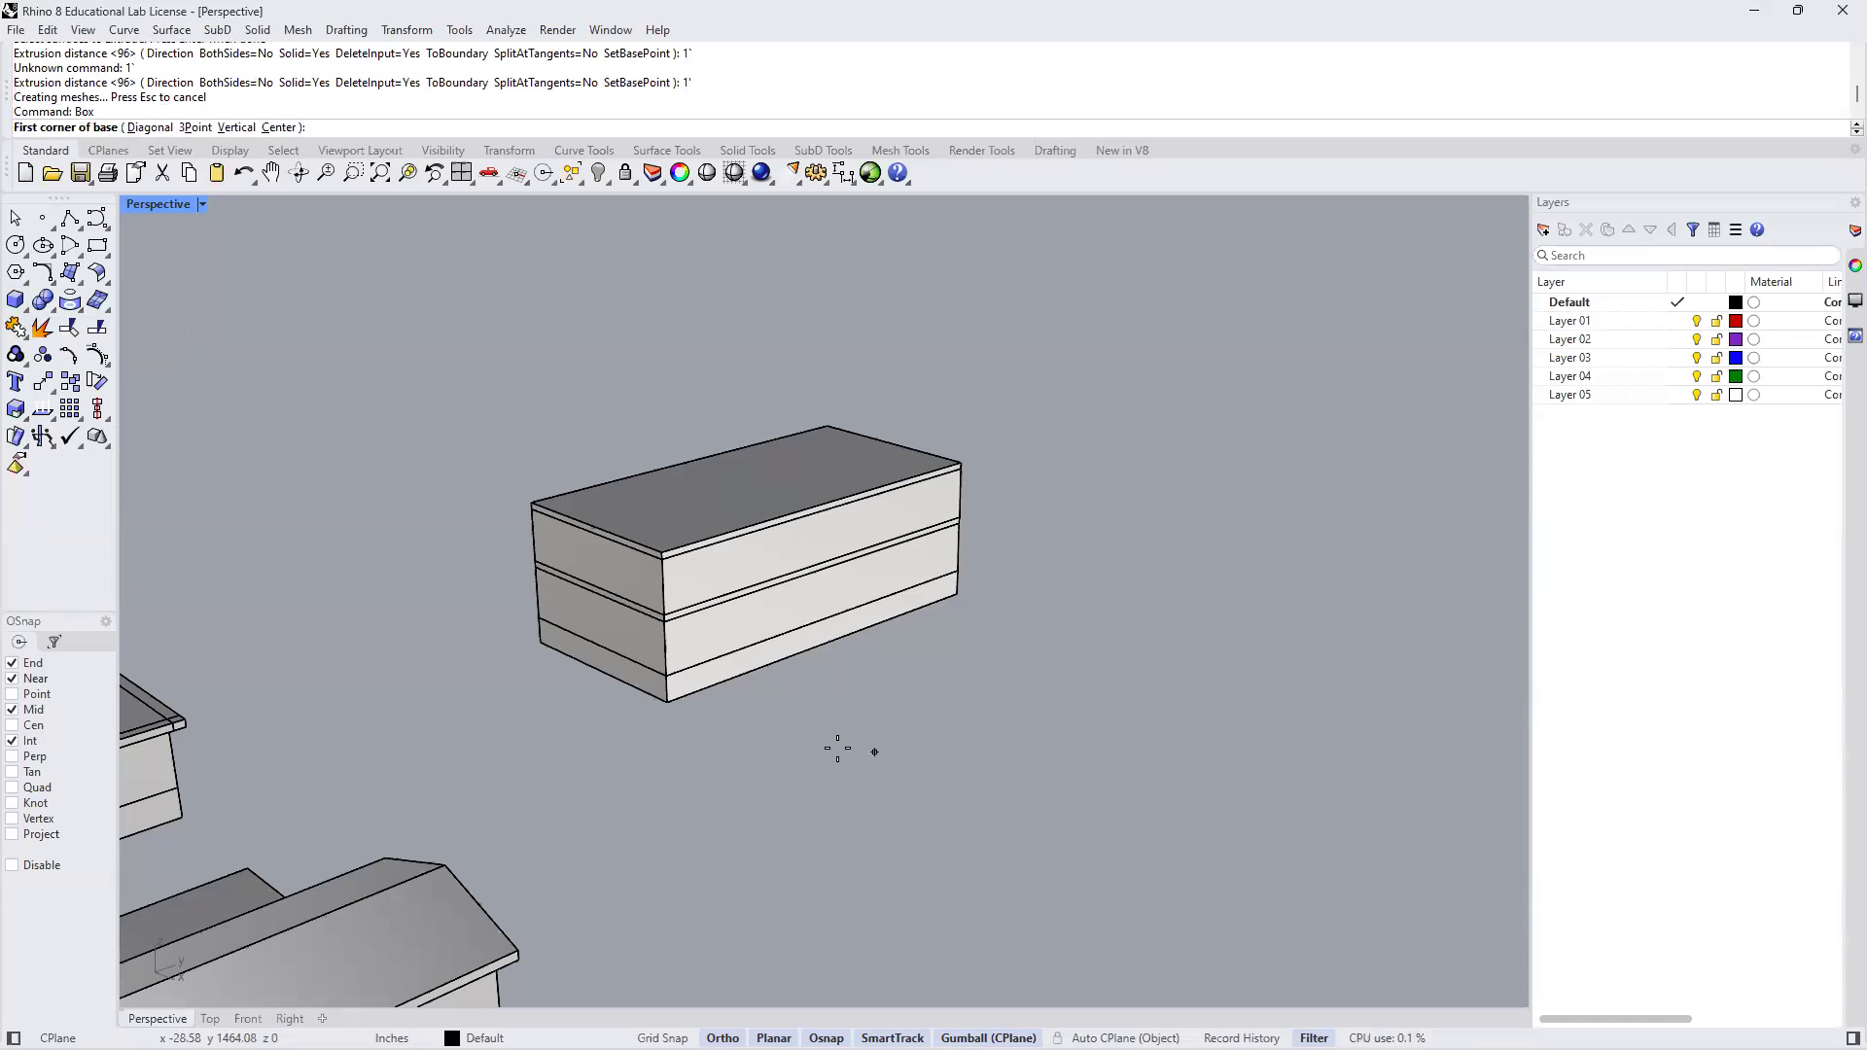
left_click(812, 748)
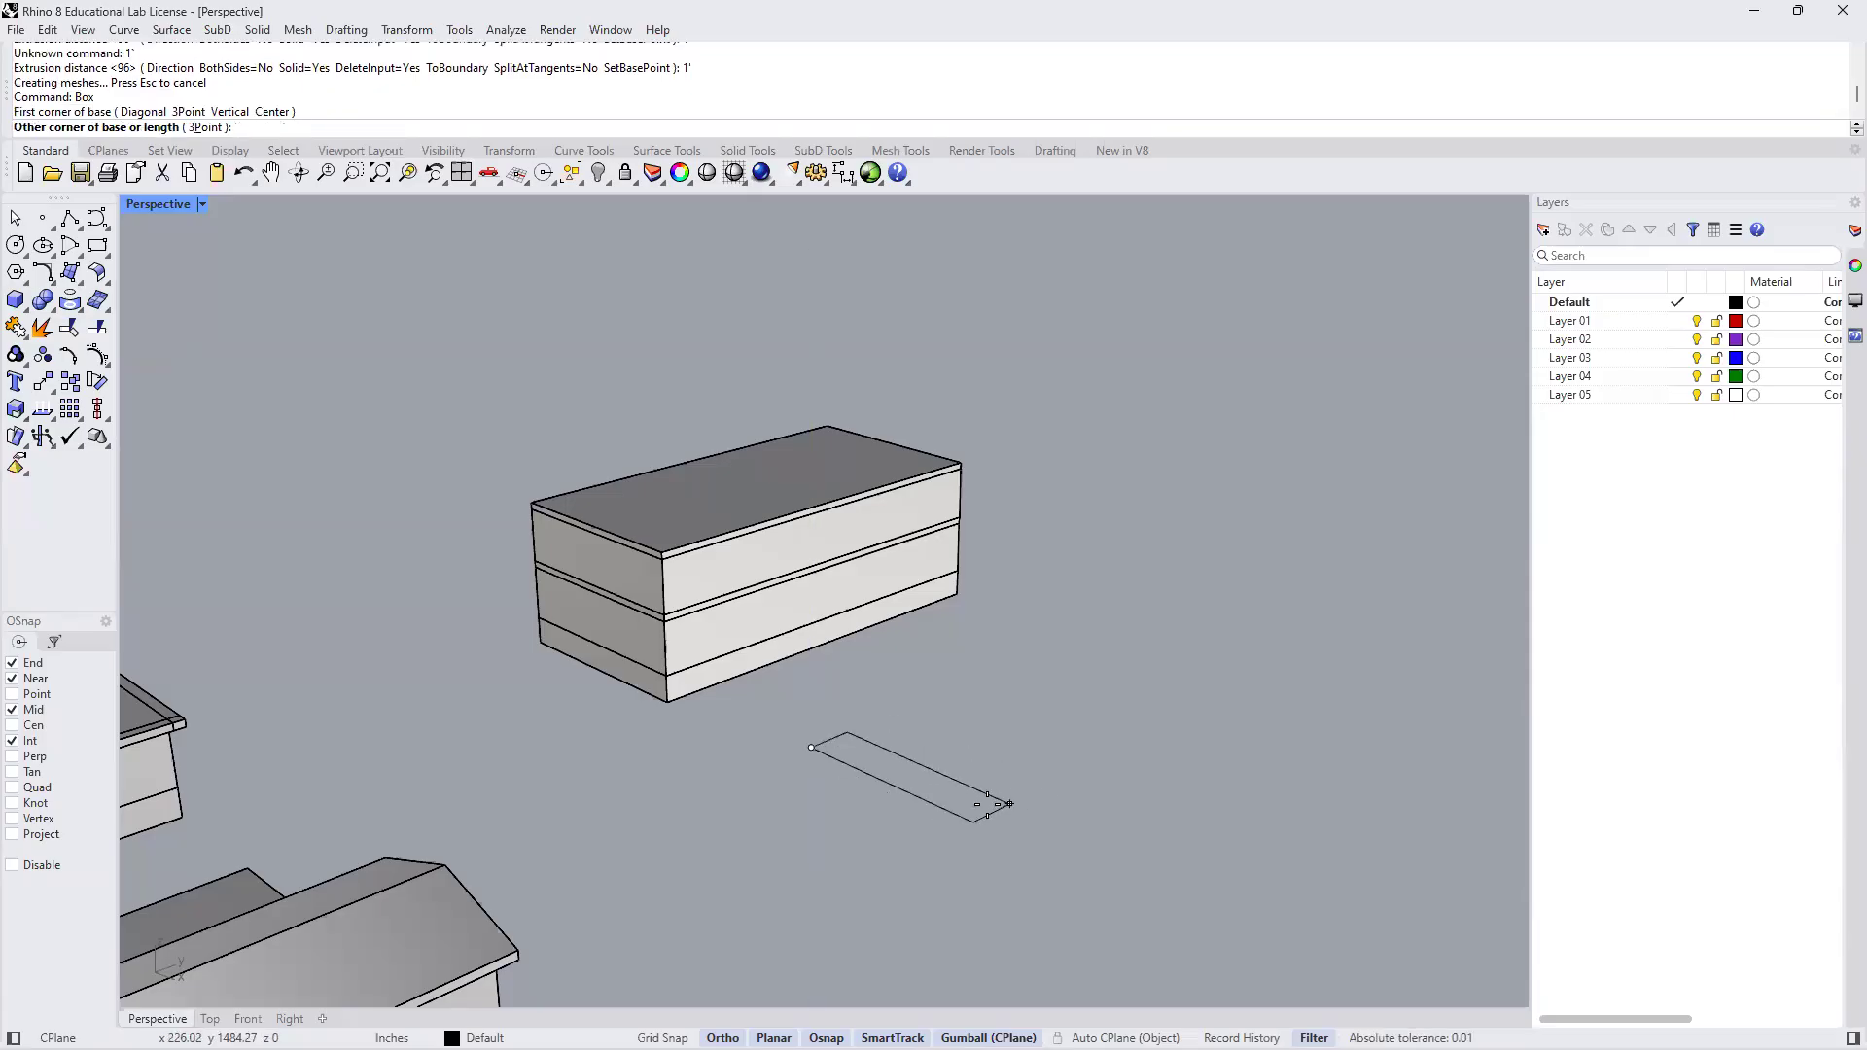
type("30'")
key("Return")
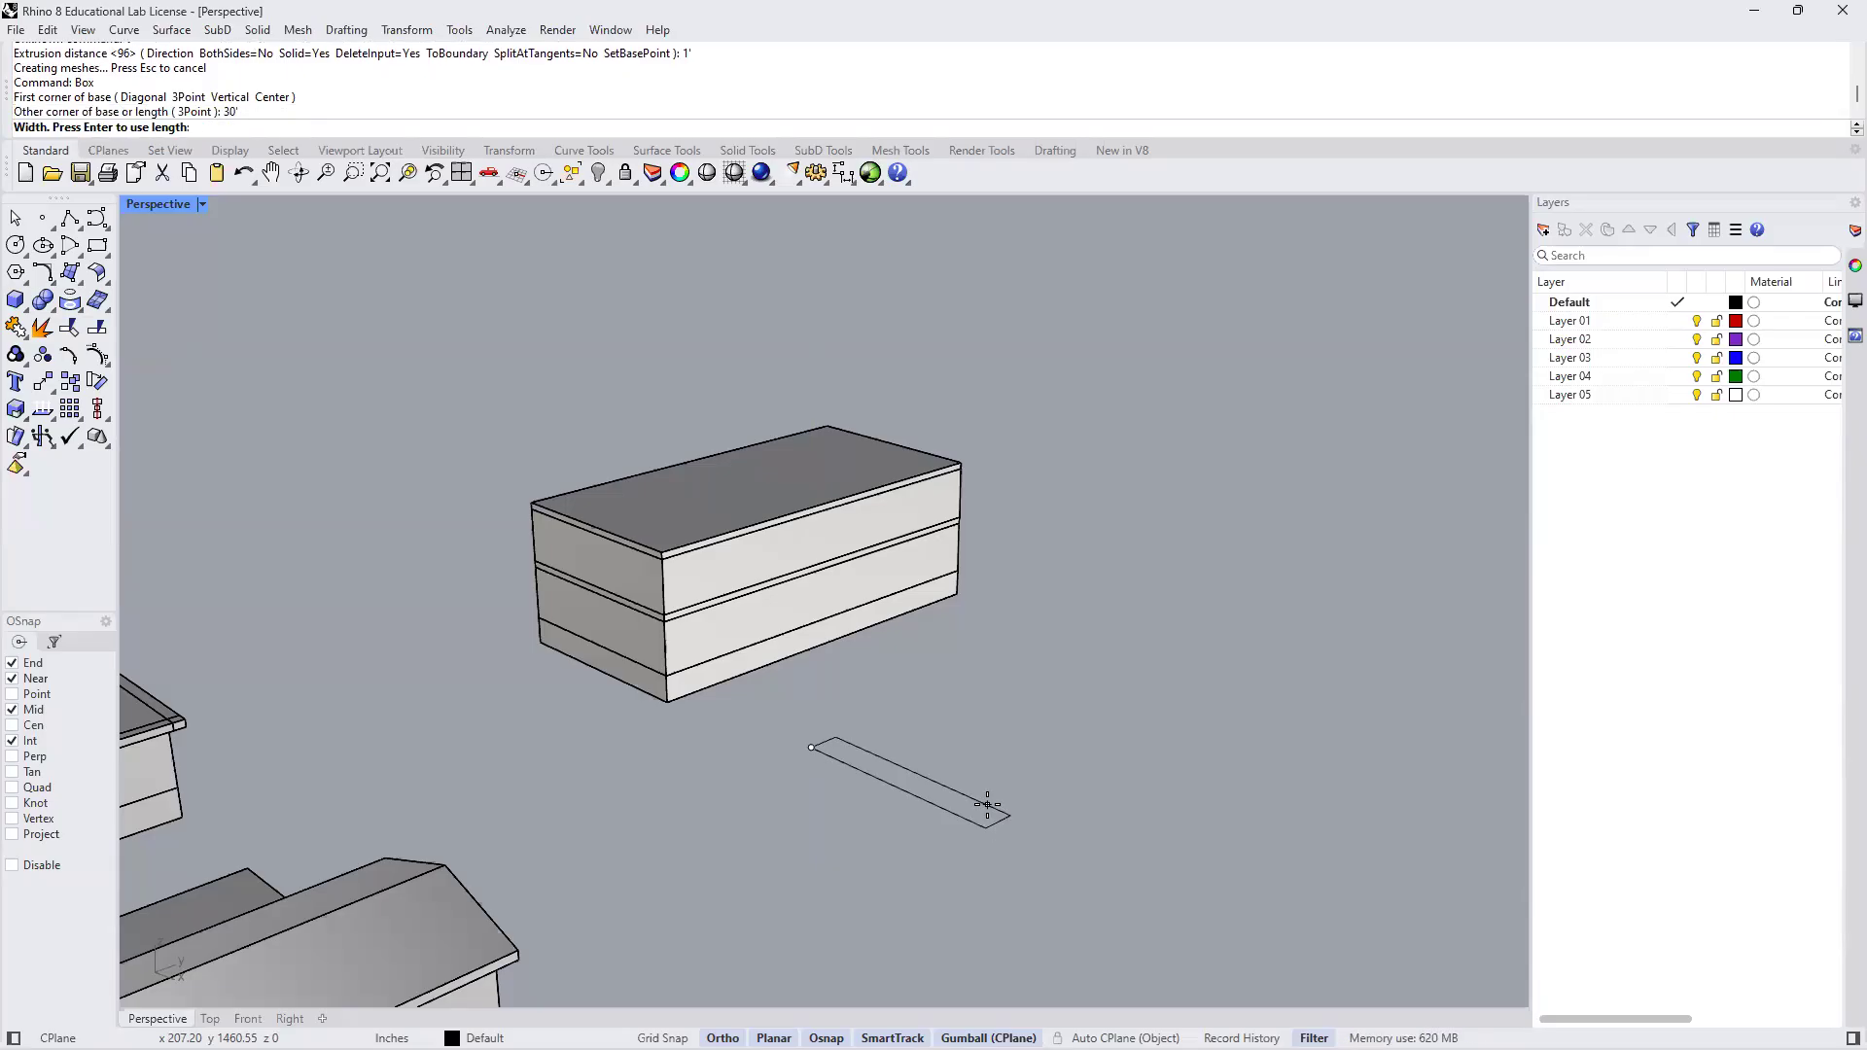
type("60'")
key("Return")
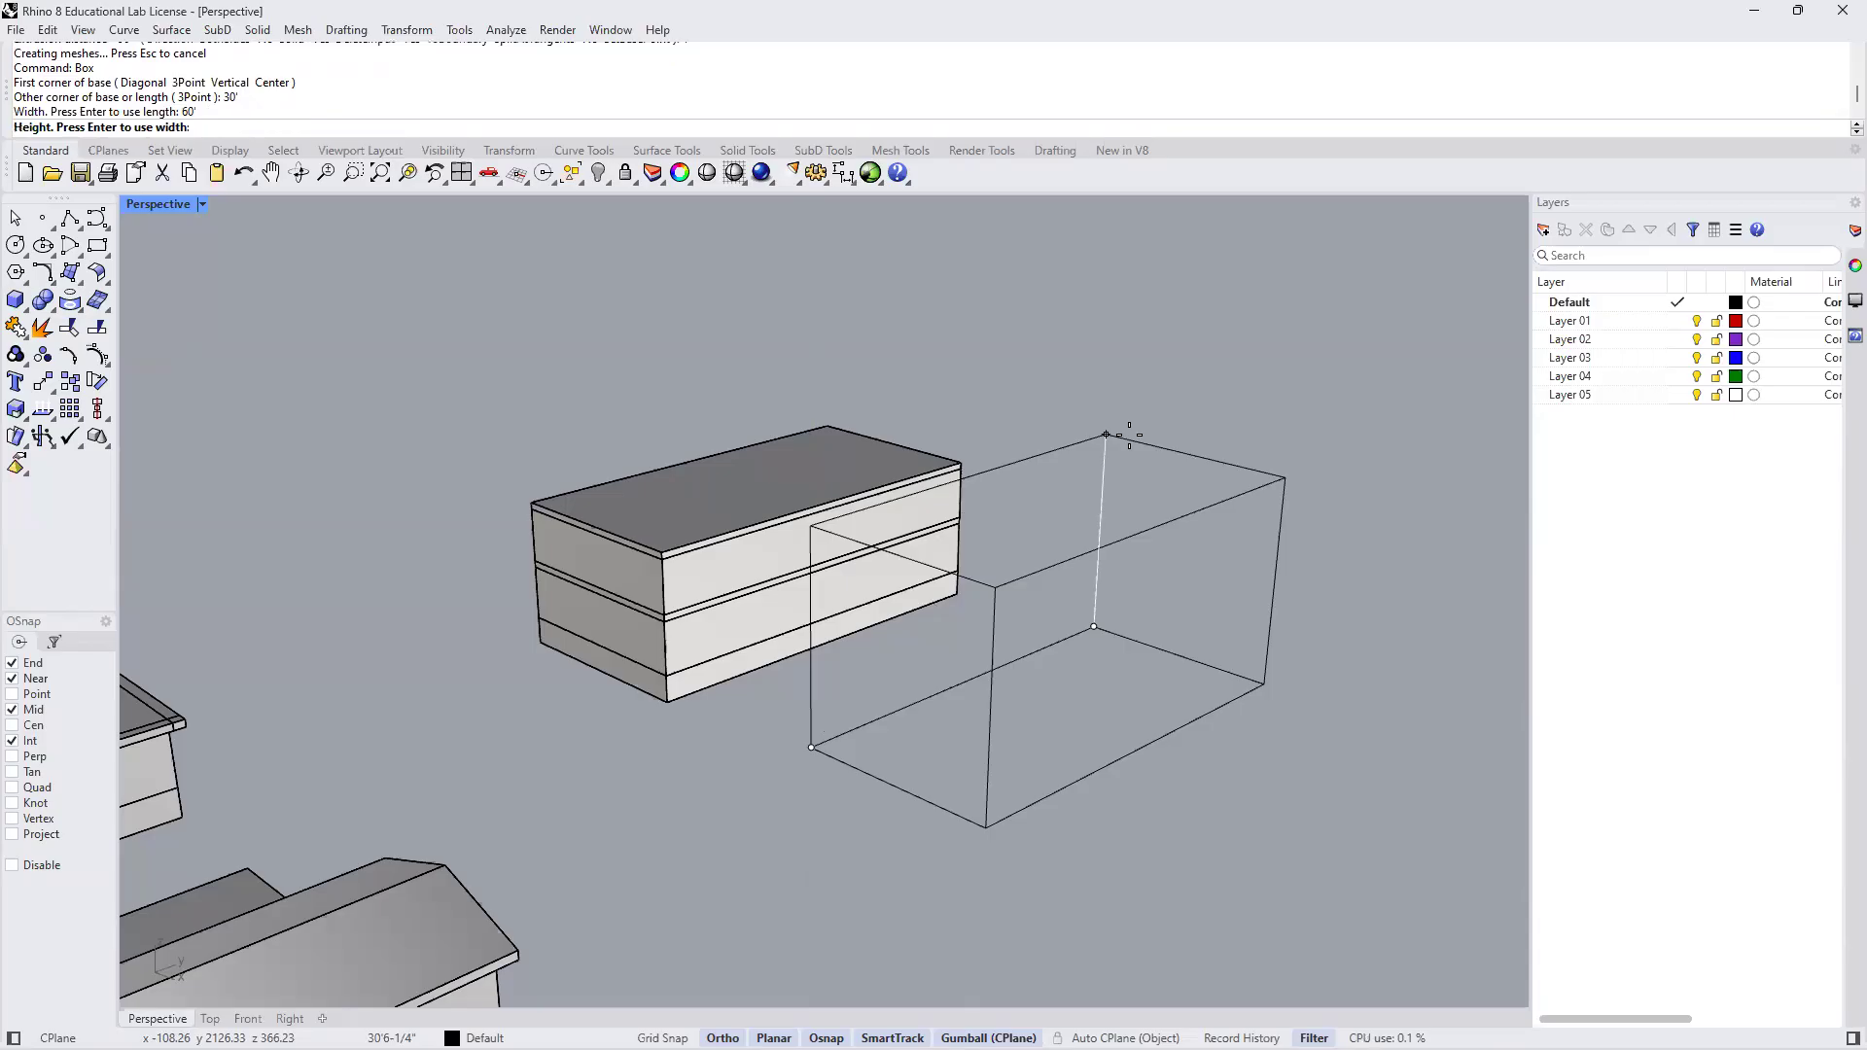
type("4'")
key("Return")
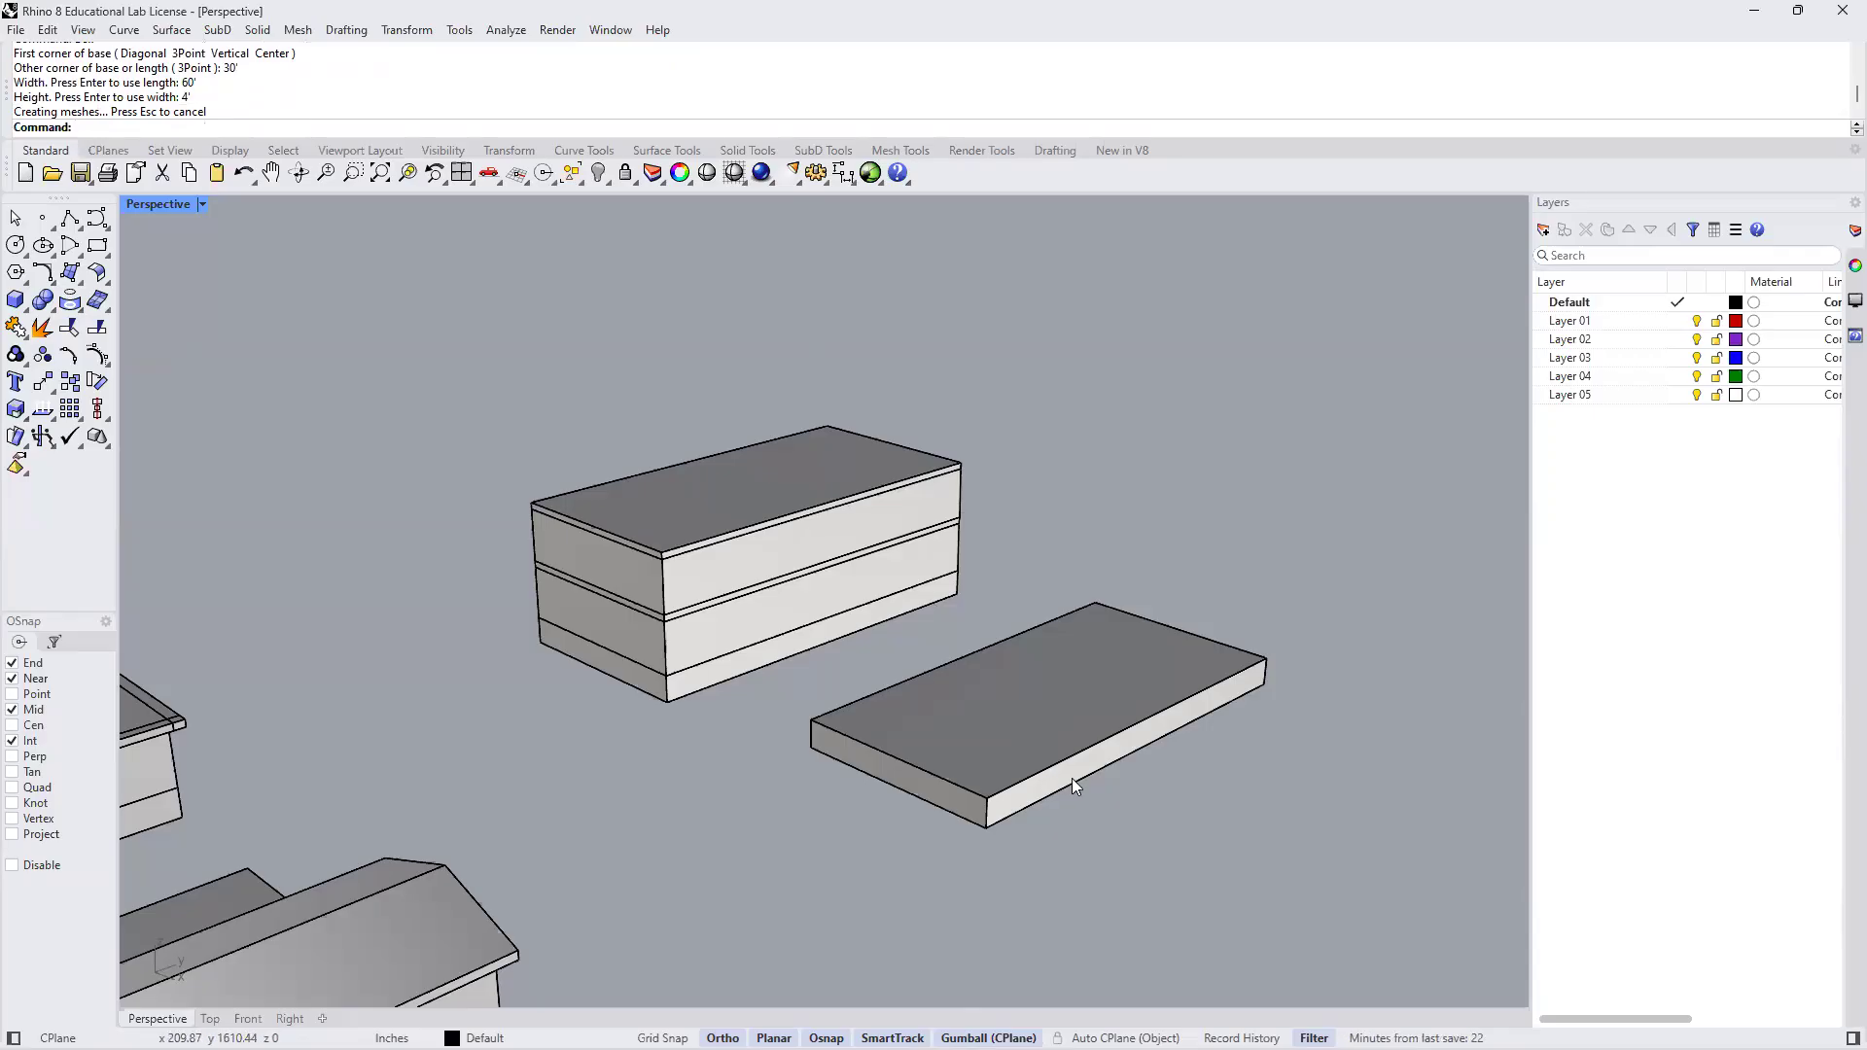
Extrude the top face of the new 4-foot box 8 feet upward with the gumball to form the first storey
left_click(1003, 710, "ctrl+shift")
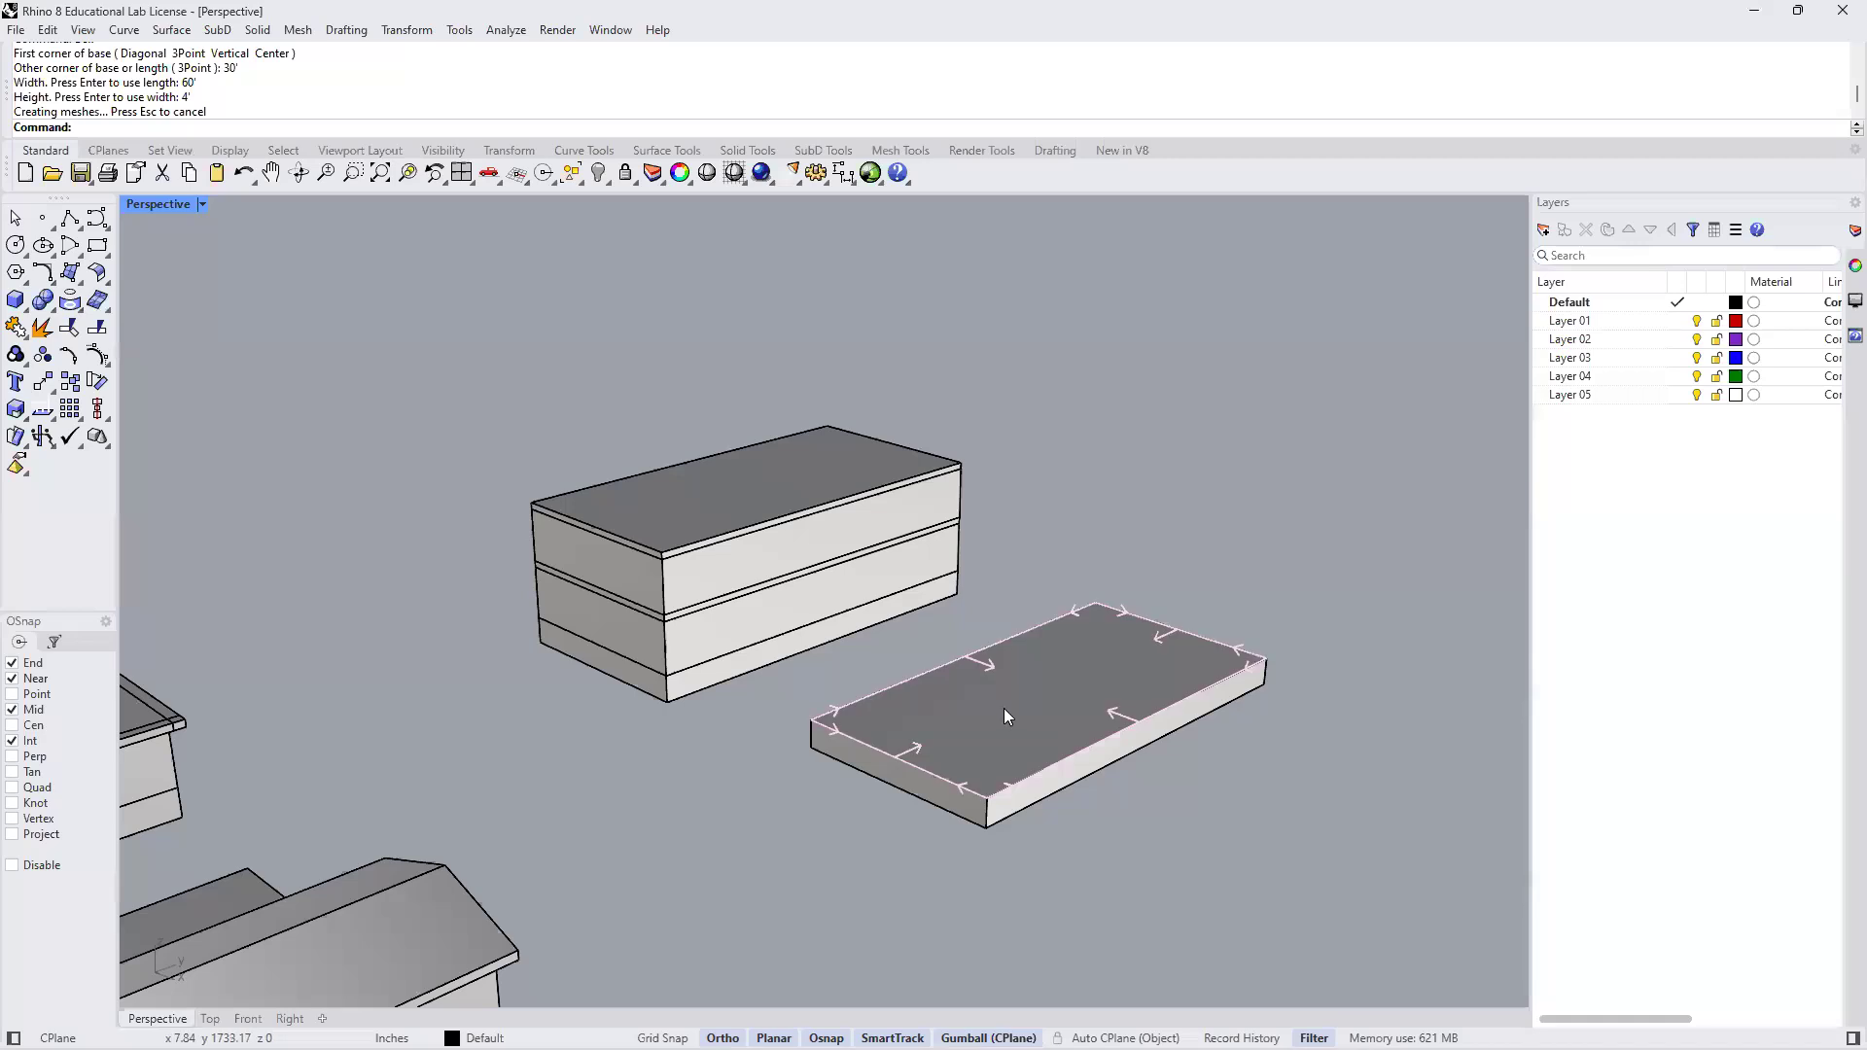
scroll(1042, 749, "up", 4)
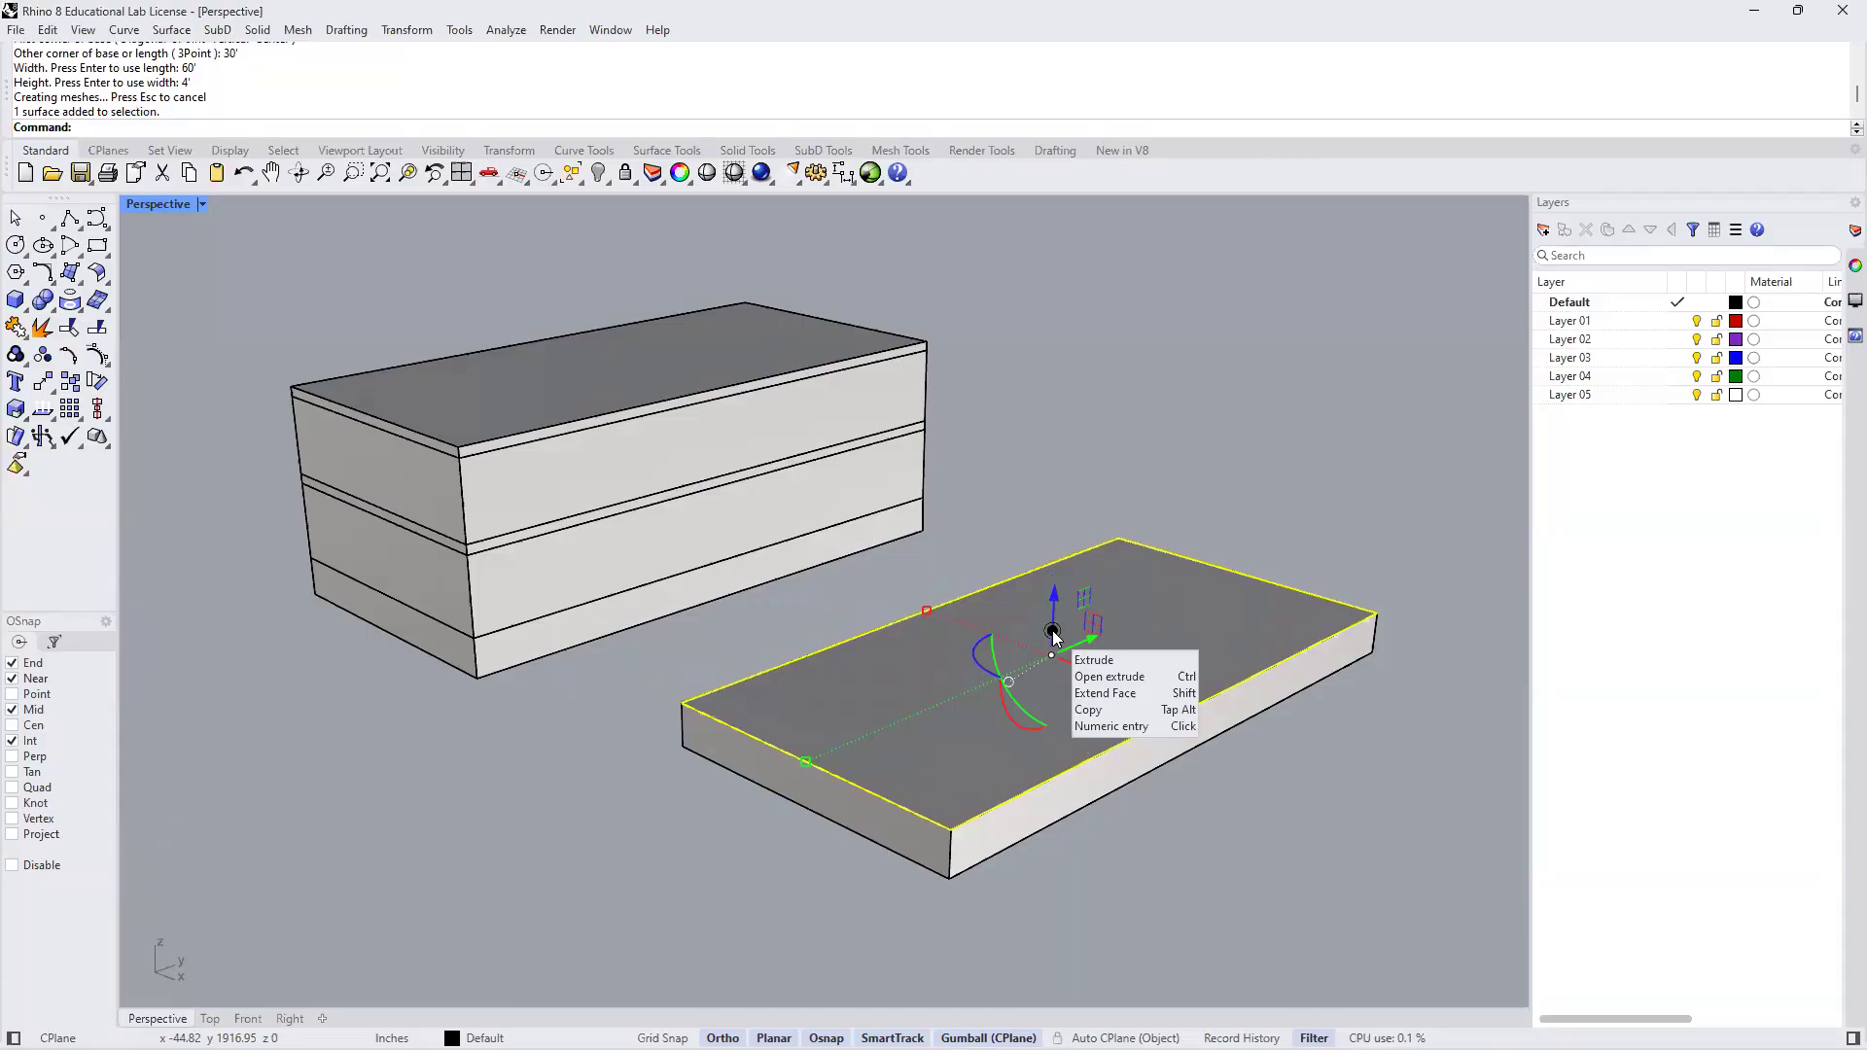
left_click(1053, 634)
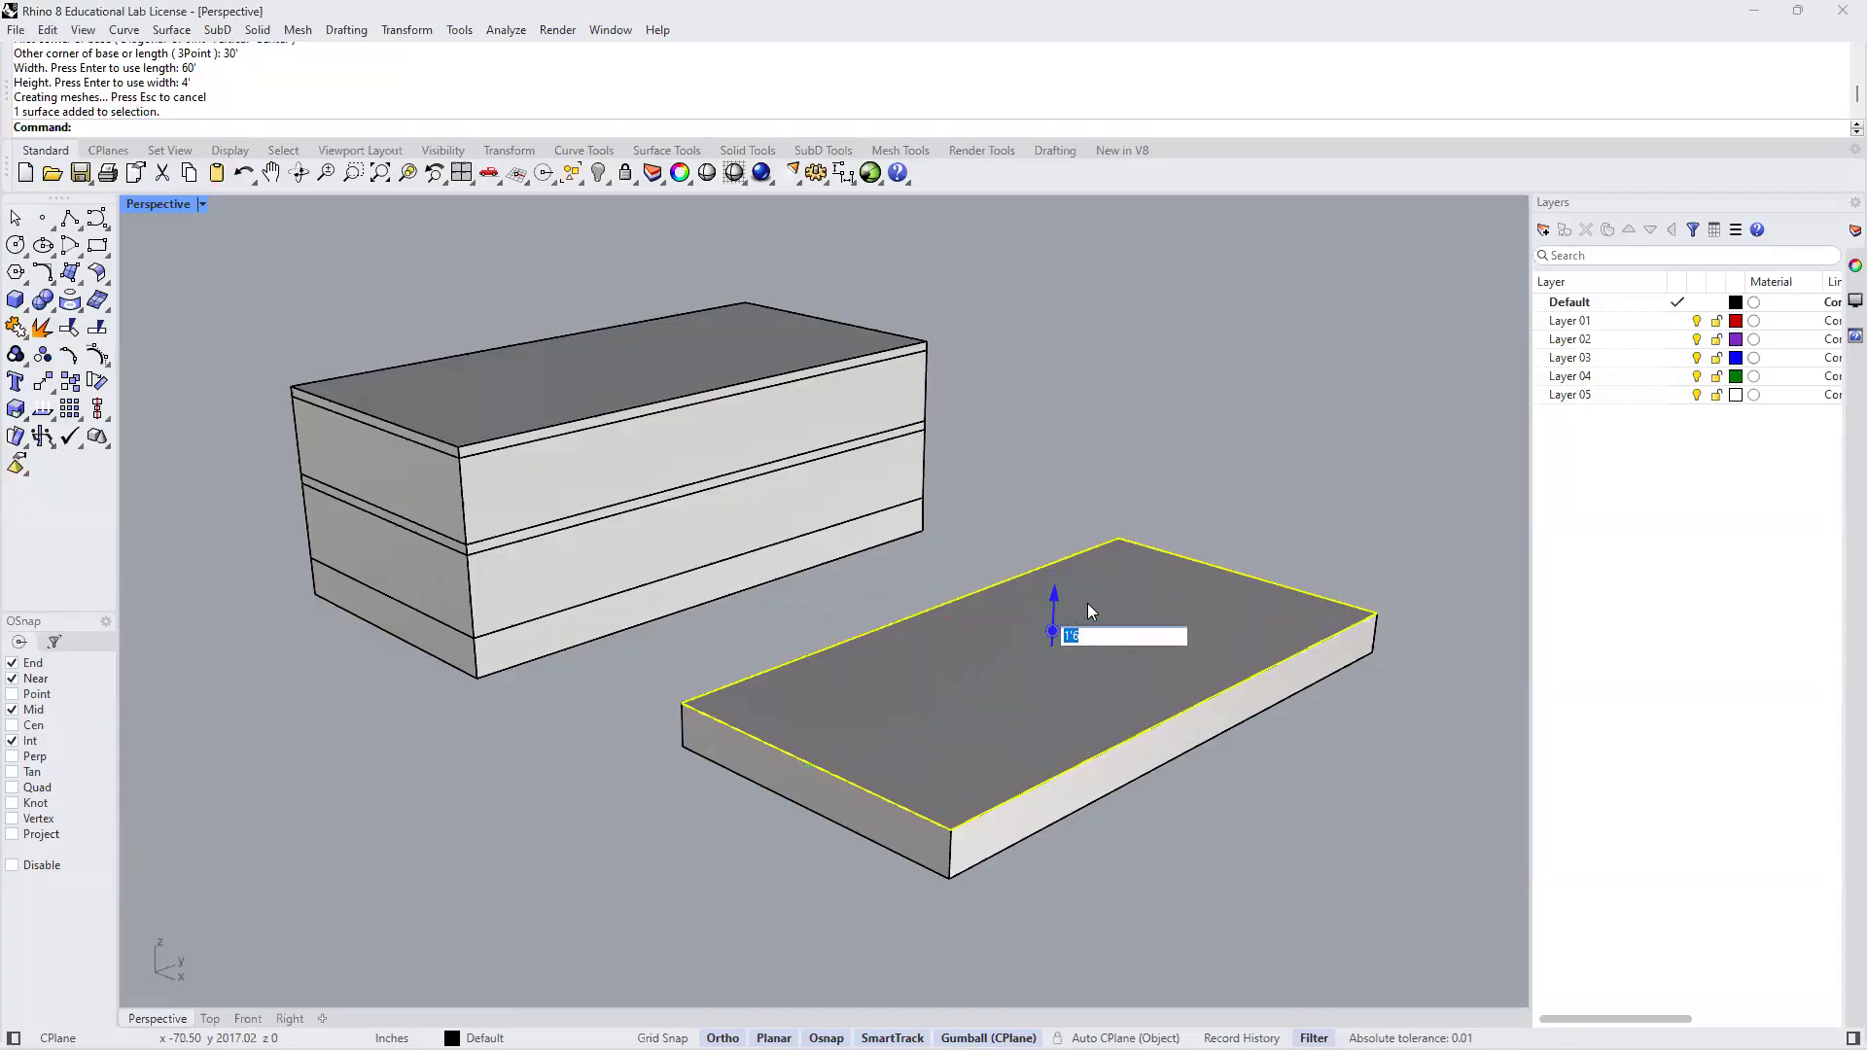
type("8'")
key("Return")
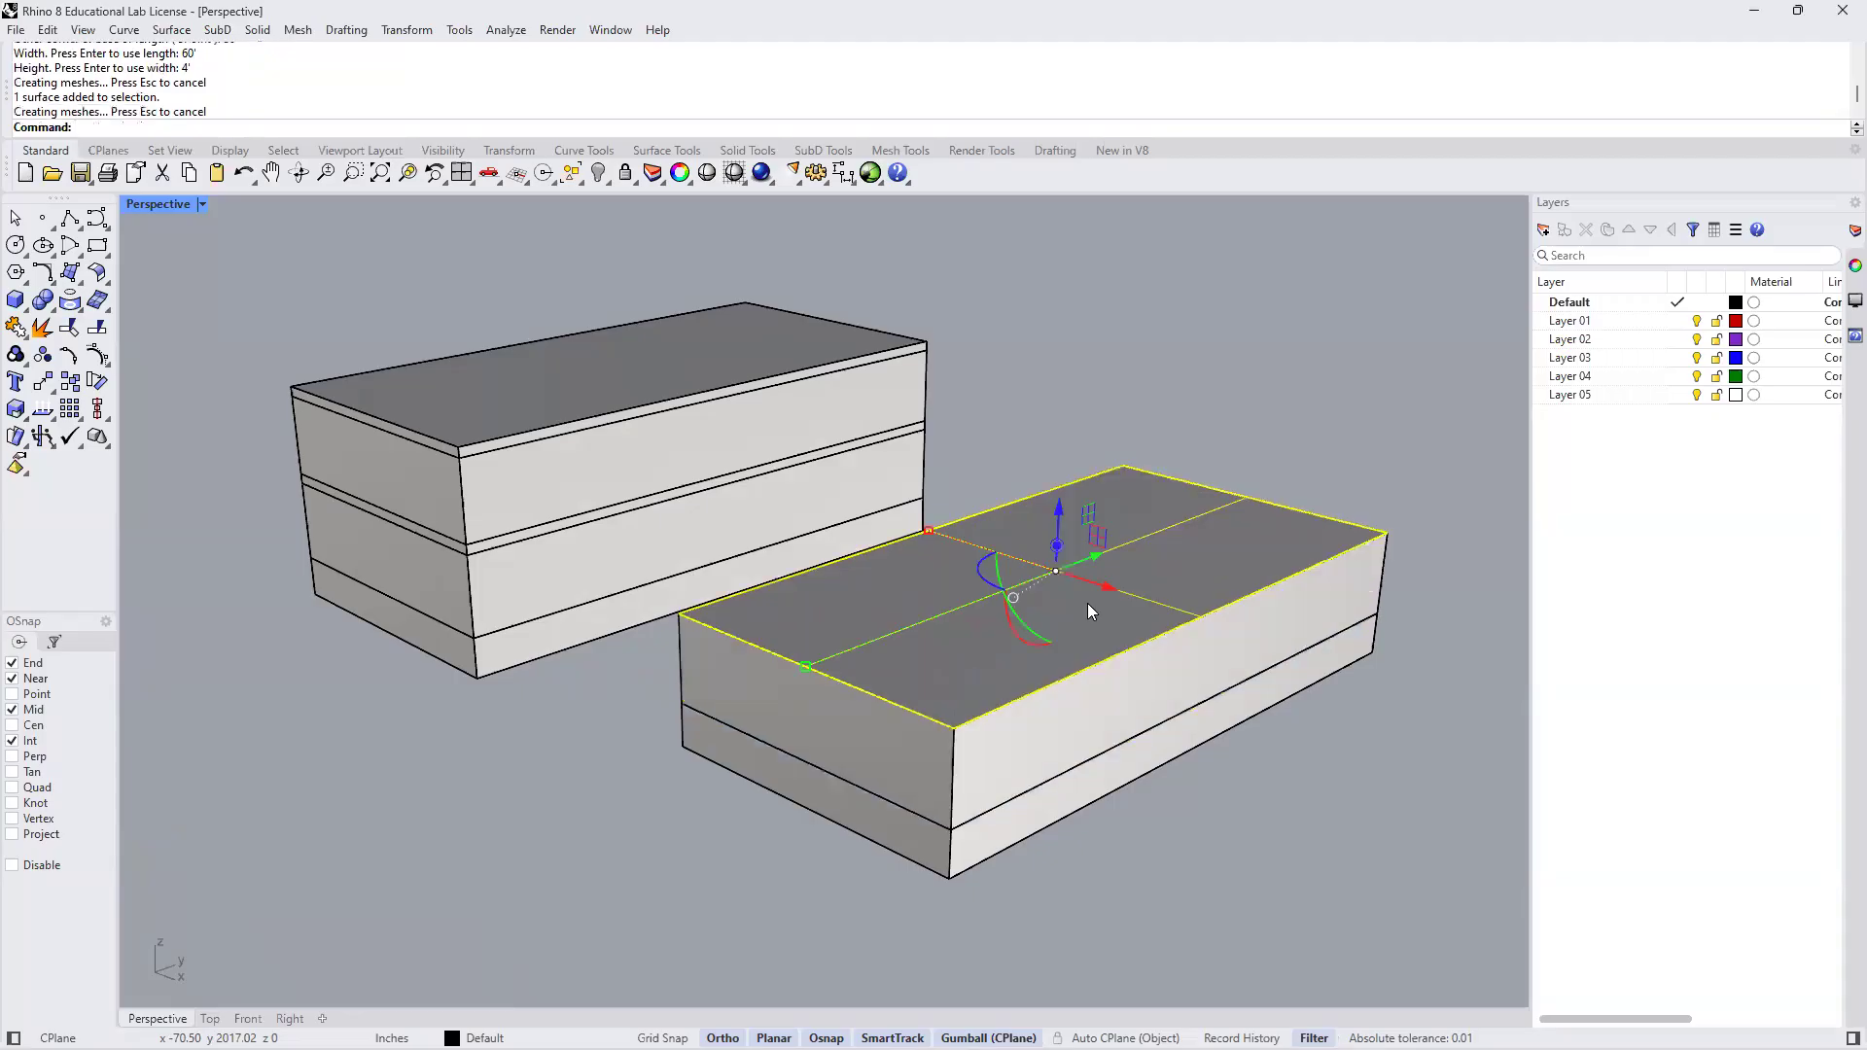
Extrude the top face of the new mass 1 foot for a floor slab and a further 8 feet for the second storey using the gumball
left_click(1057, 547)
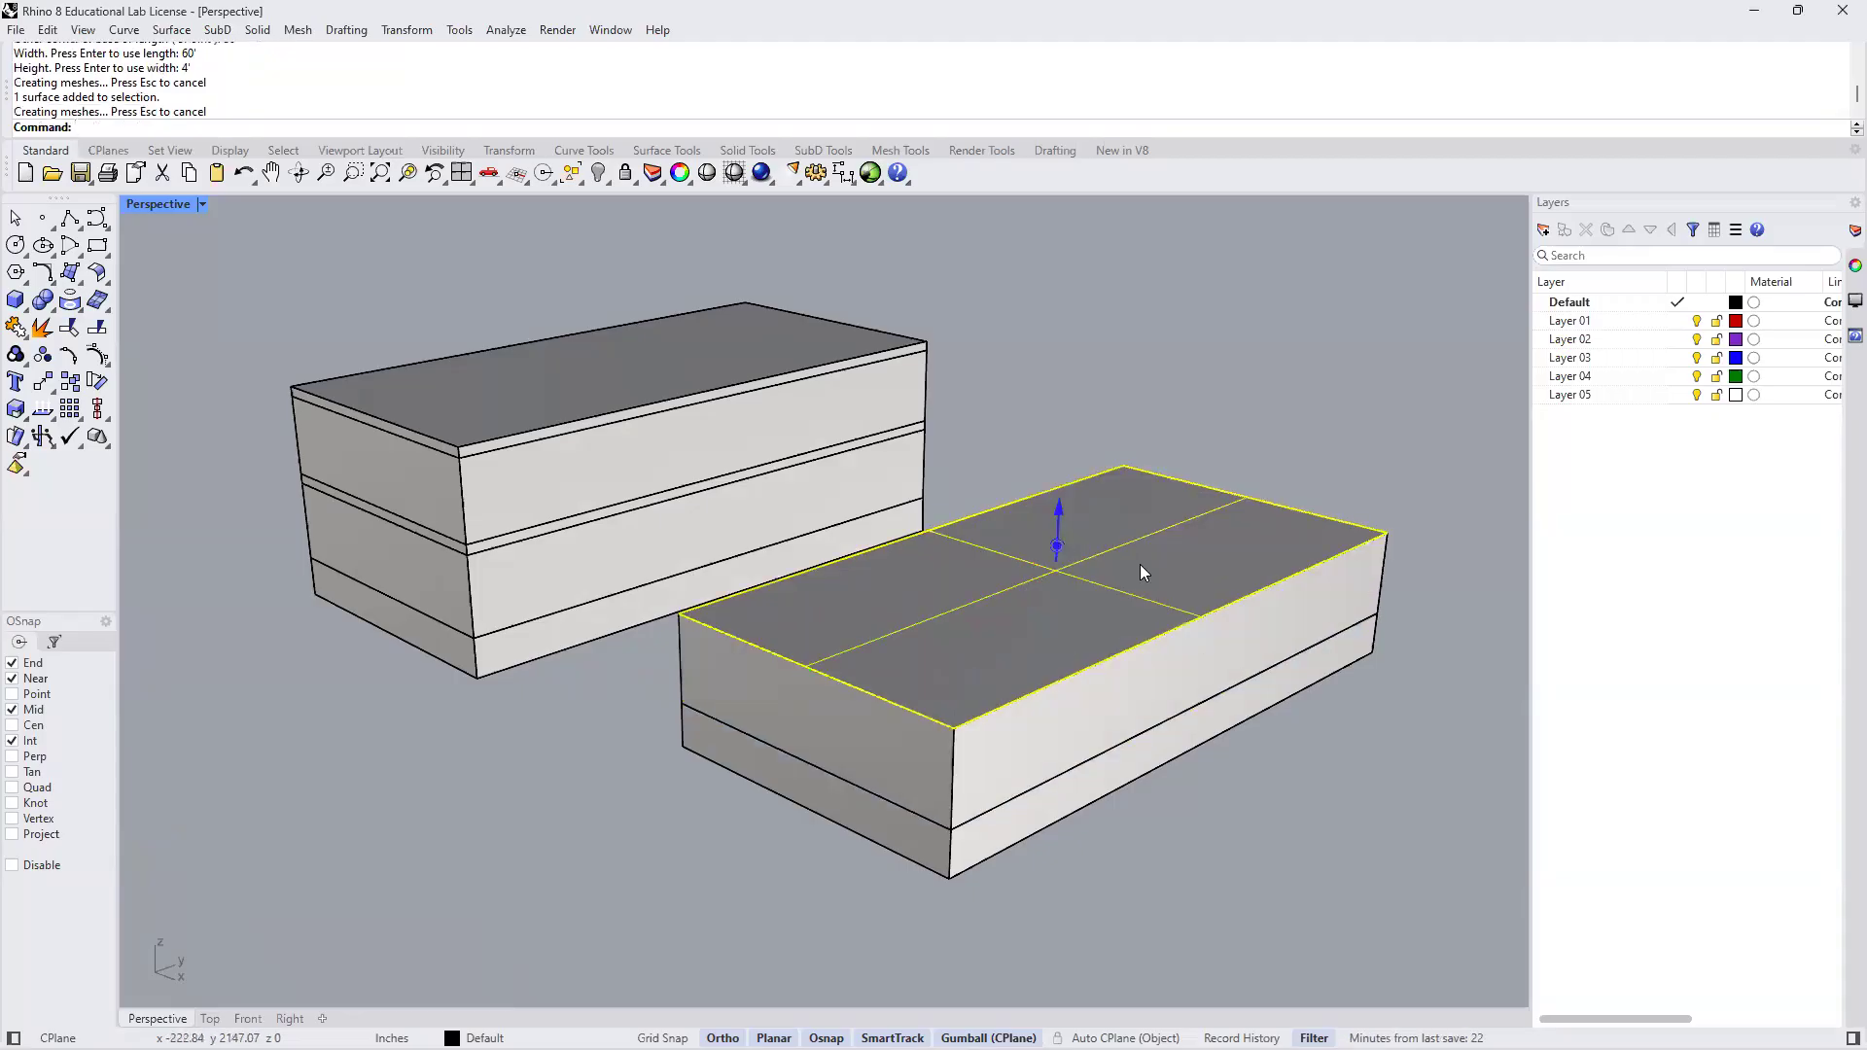
type("1'")
key("Return")
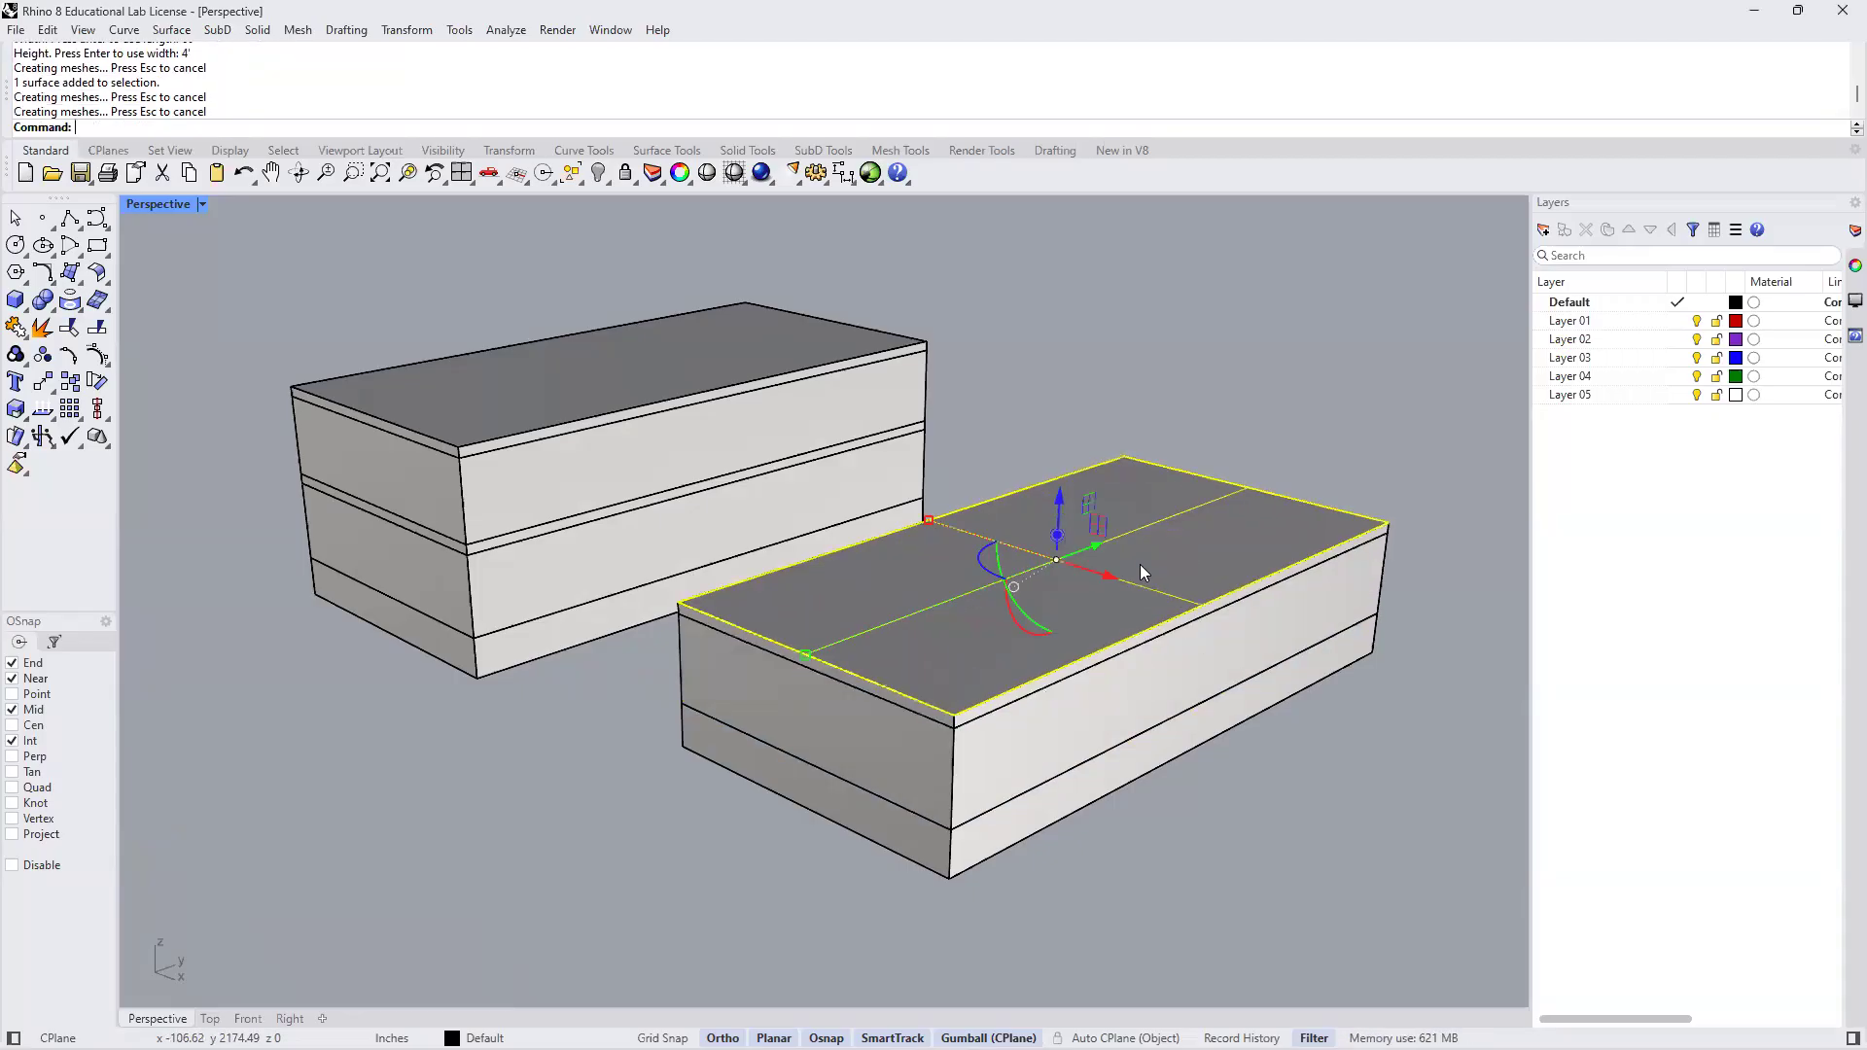
left_click(1058, 534)
type("8'")
key("Return")
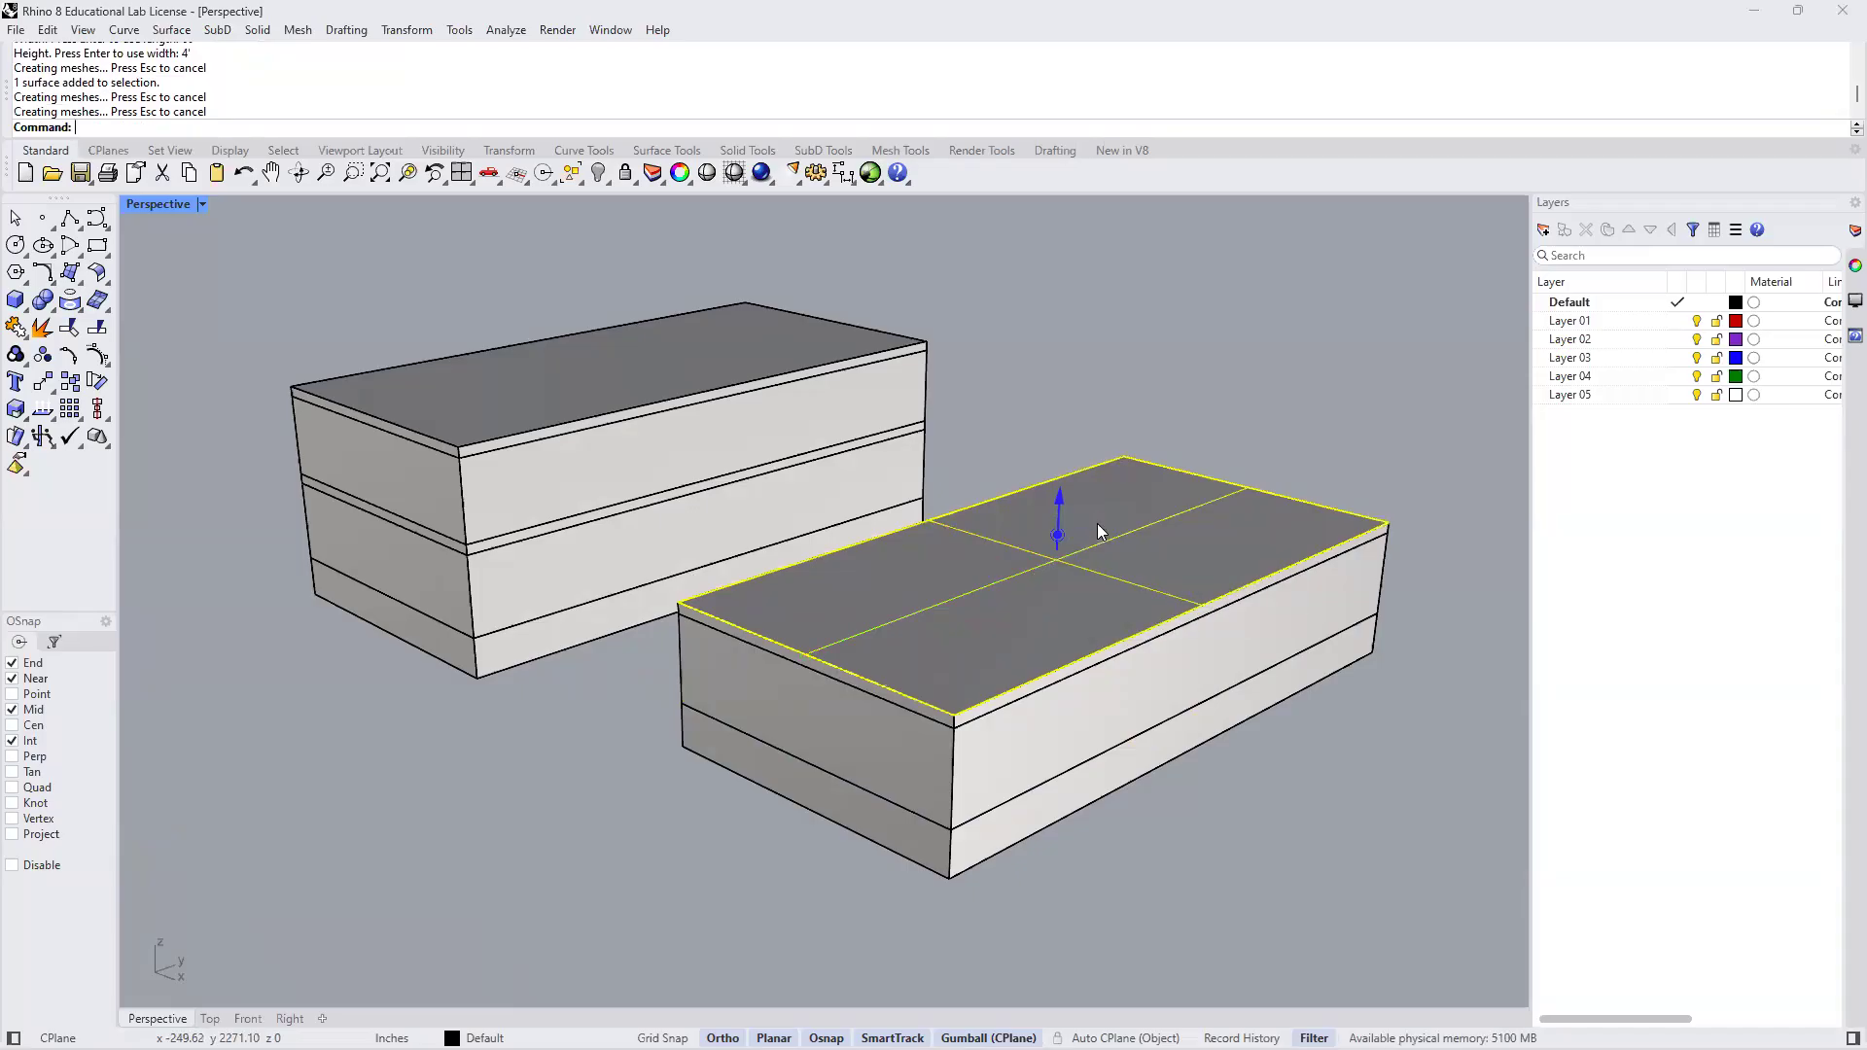
Extrude the new mass's top face 1 foot upward with the gumball as a roof slab and clear the selection
left_click(1062, 447)
type("1'")
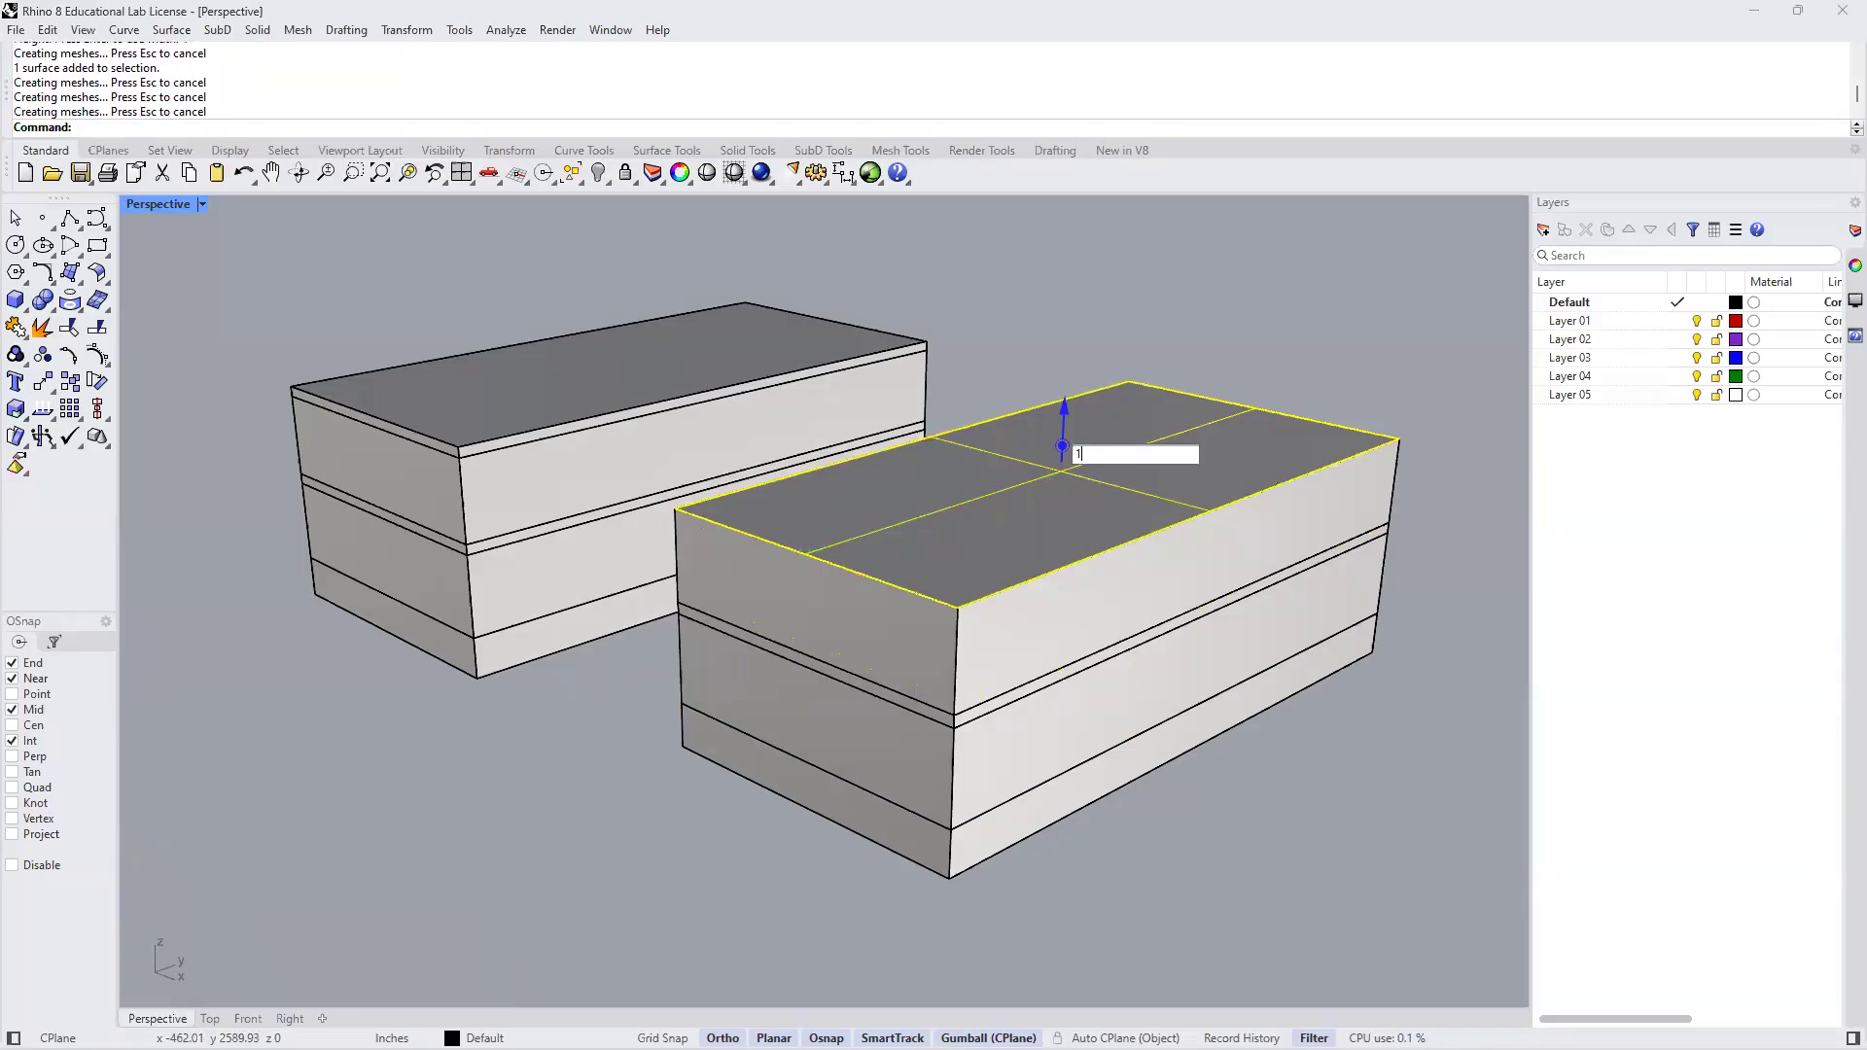
key("Return")
left_click(751, 885)
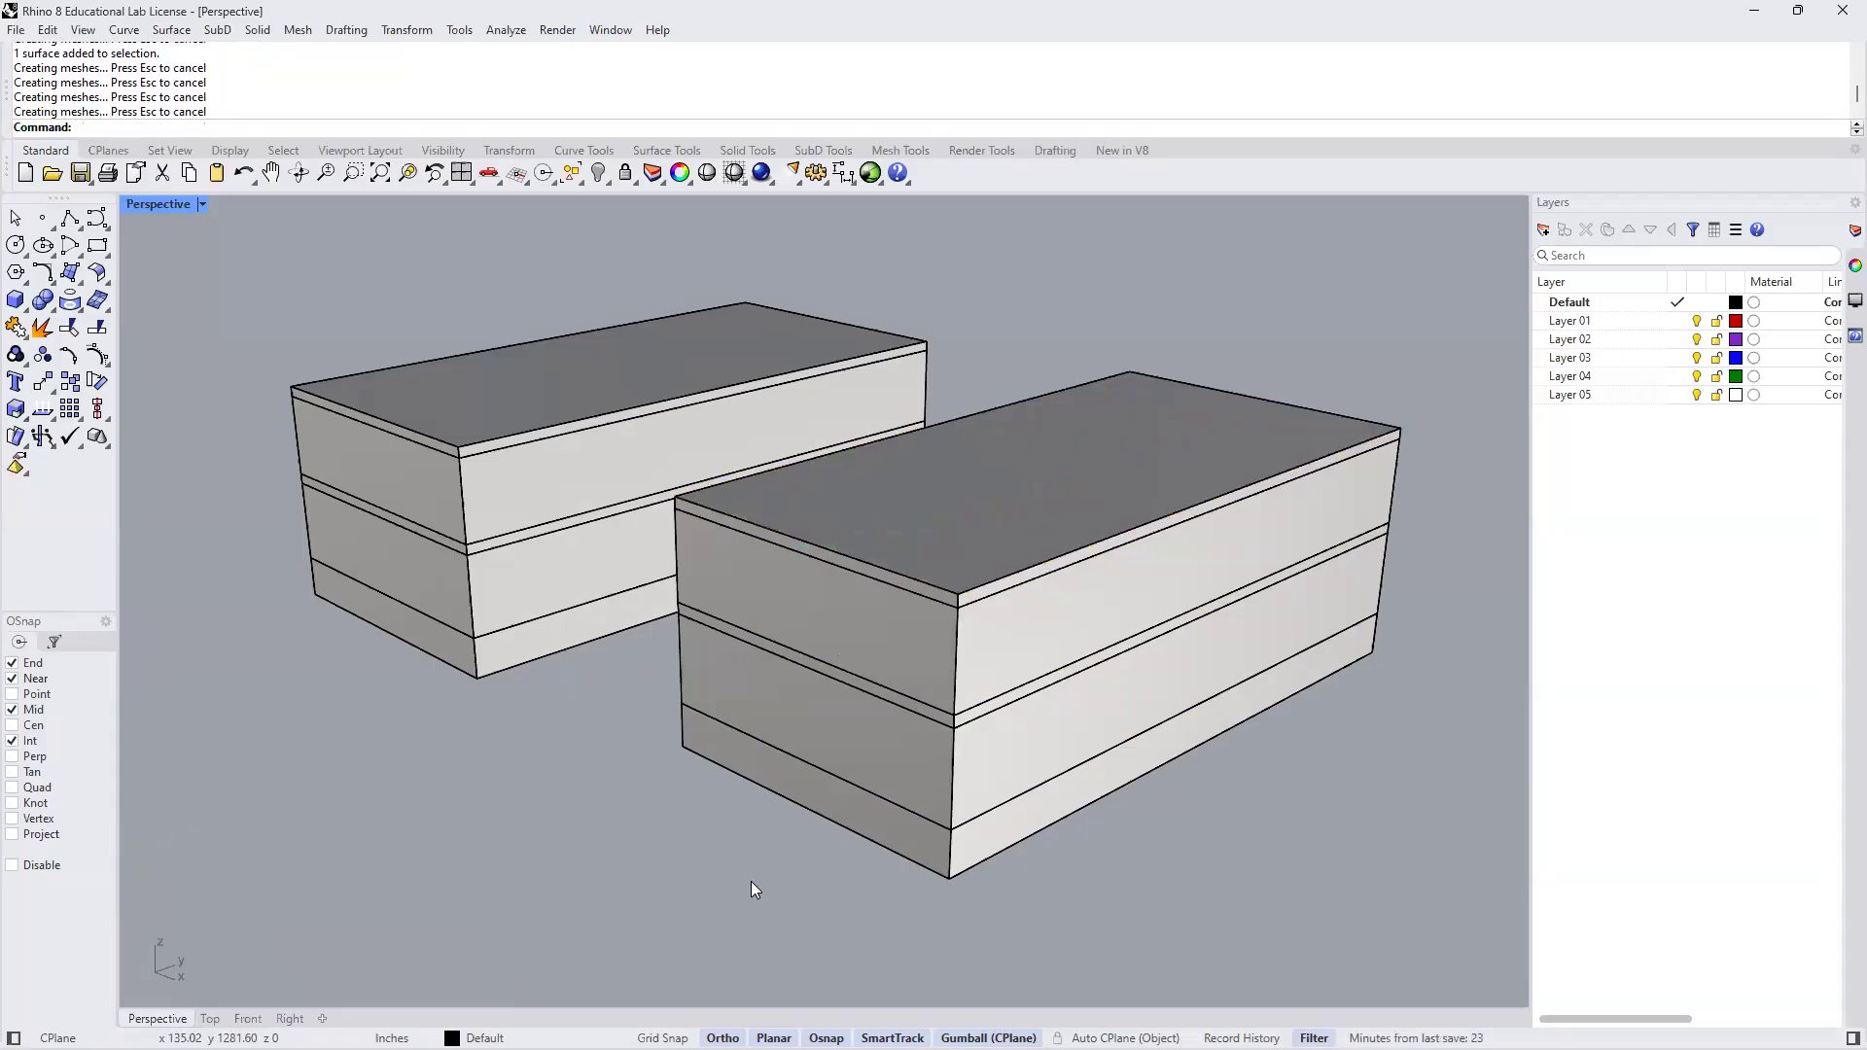
scroll(786, 860, "down", 2)
right_click_drag(689, 908, 635, 651)
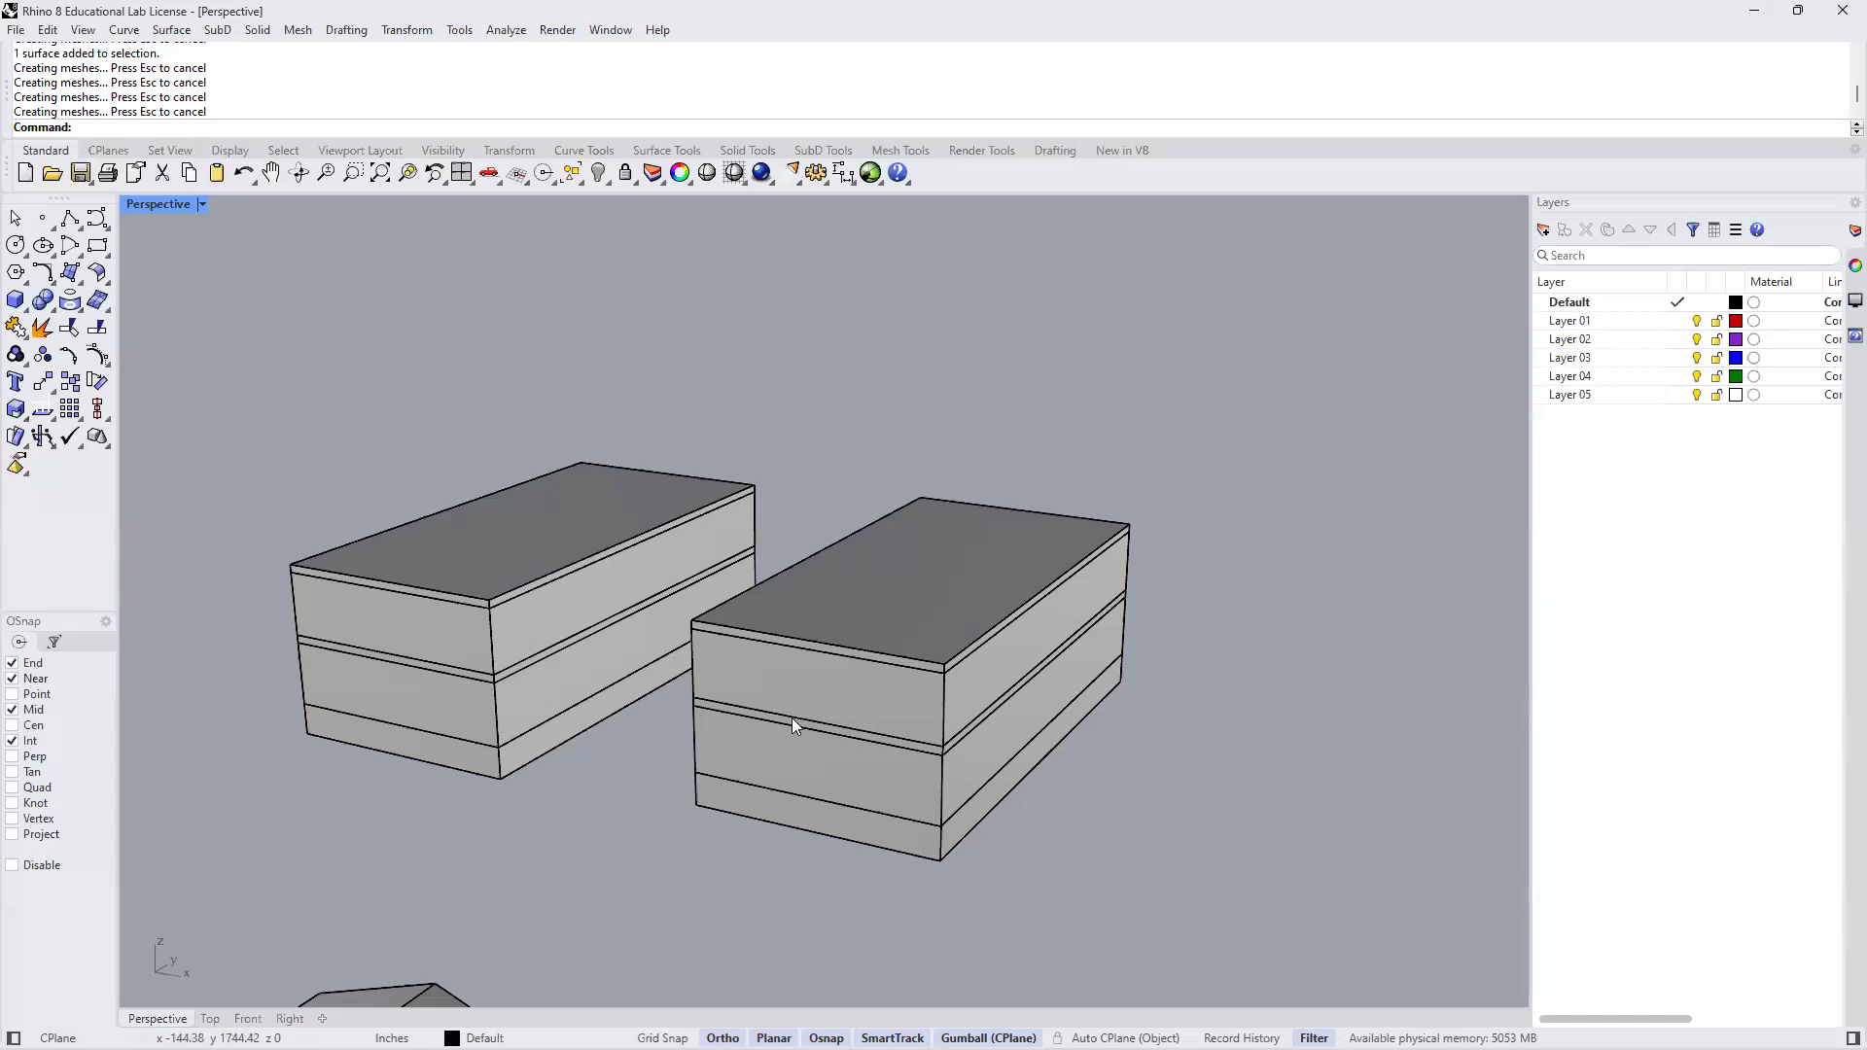
right_click_drag(883, 714, 783, 810)
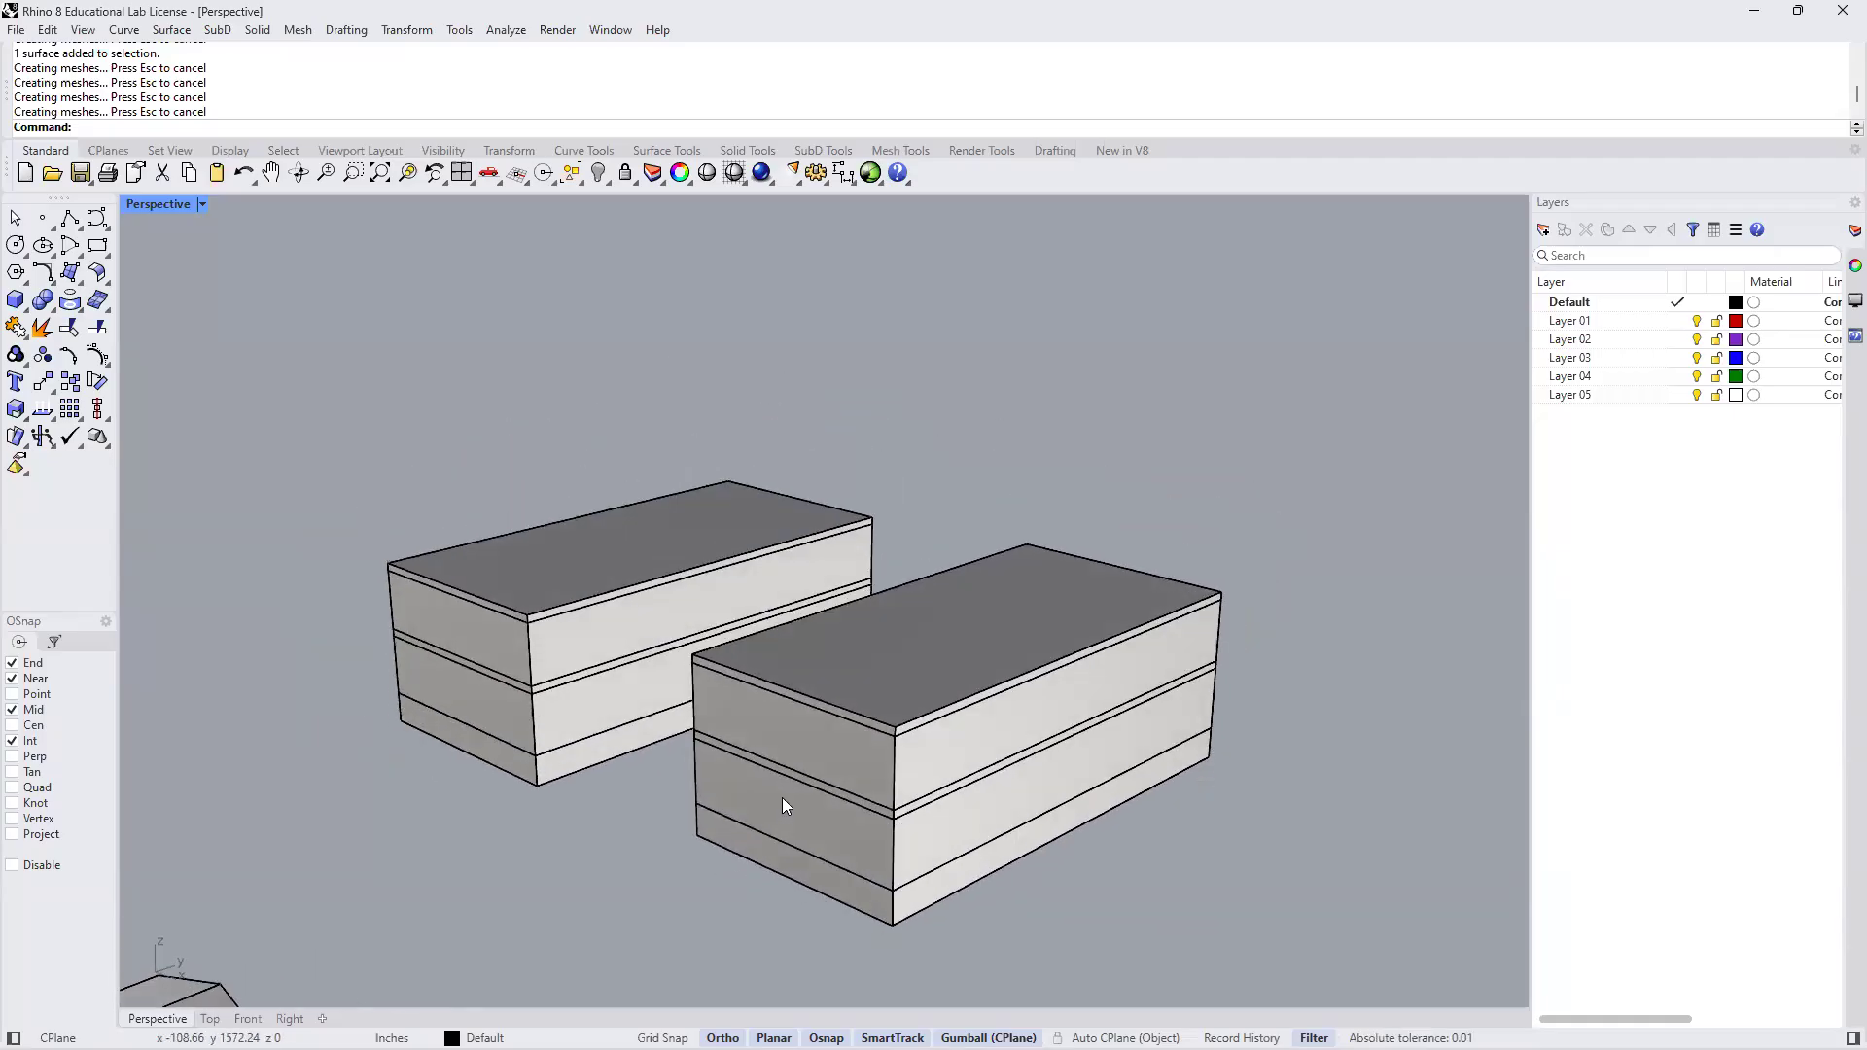
Zoom to the full model extents and examine the example staircases in front of the flat-roofed building
scroll(784, 794, "down", 3)
right_click_drag(833, 779, 957, 643)
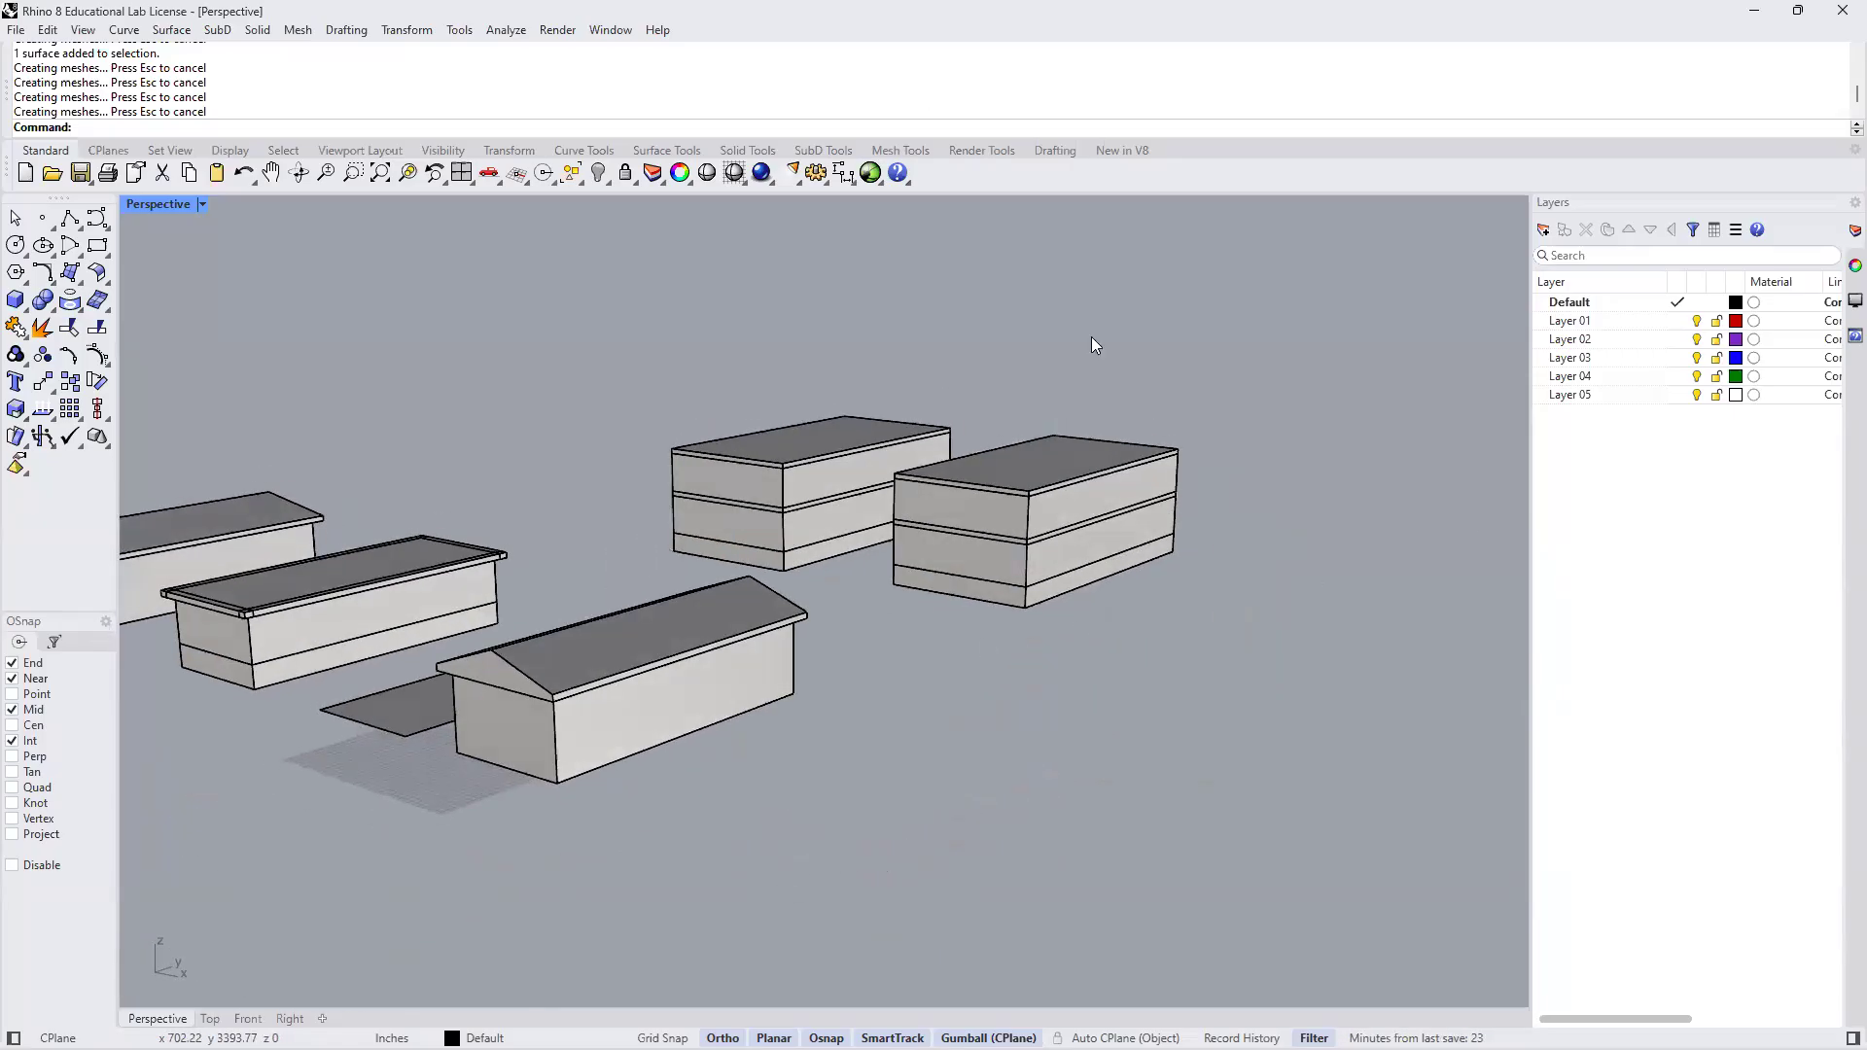
type("ZEA")
key("Return")
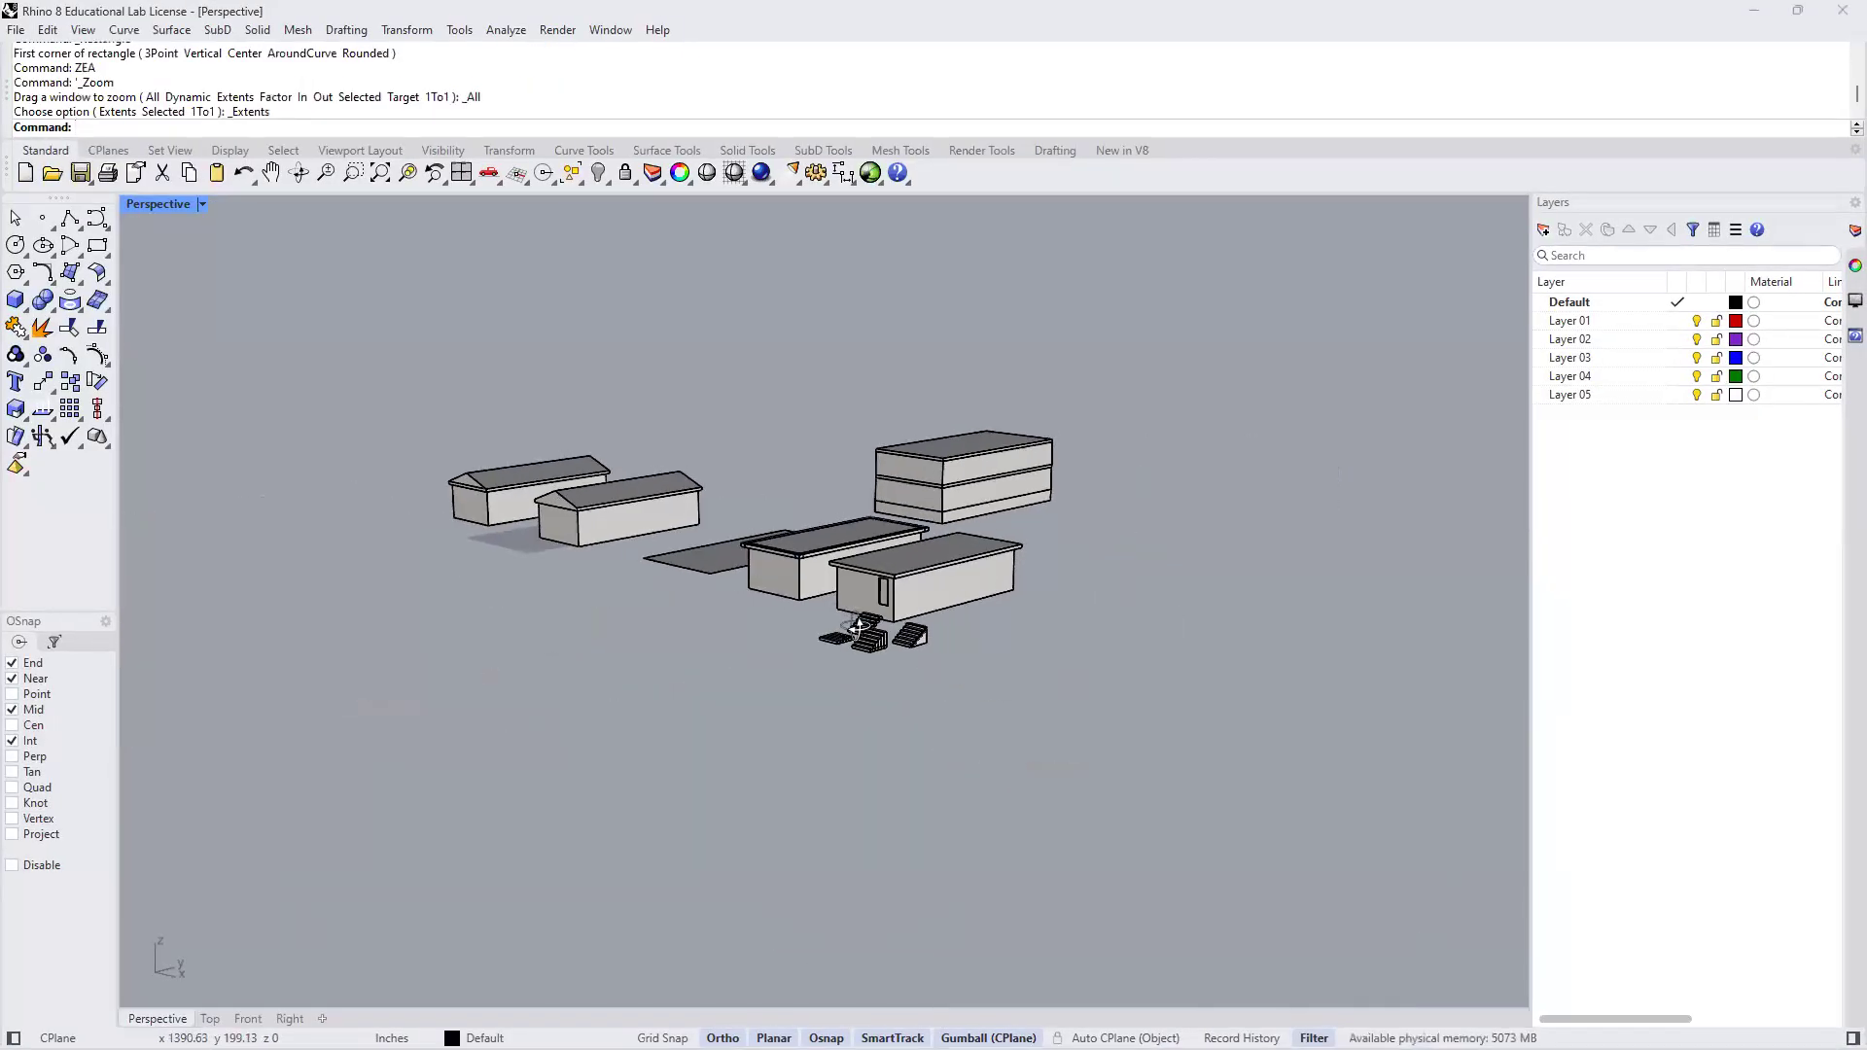
scroll(870, 622, "up", 5)
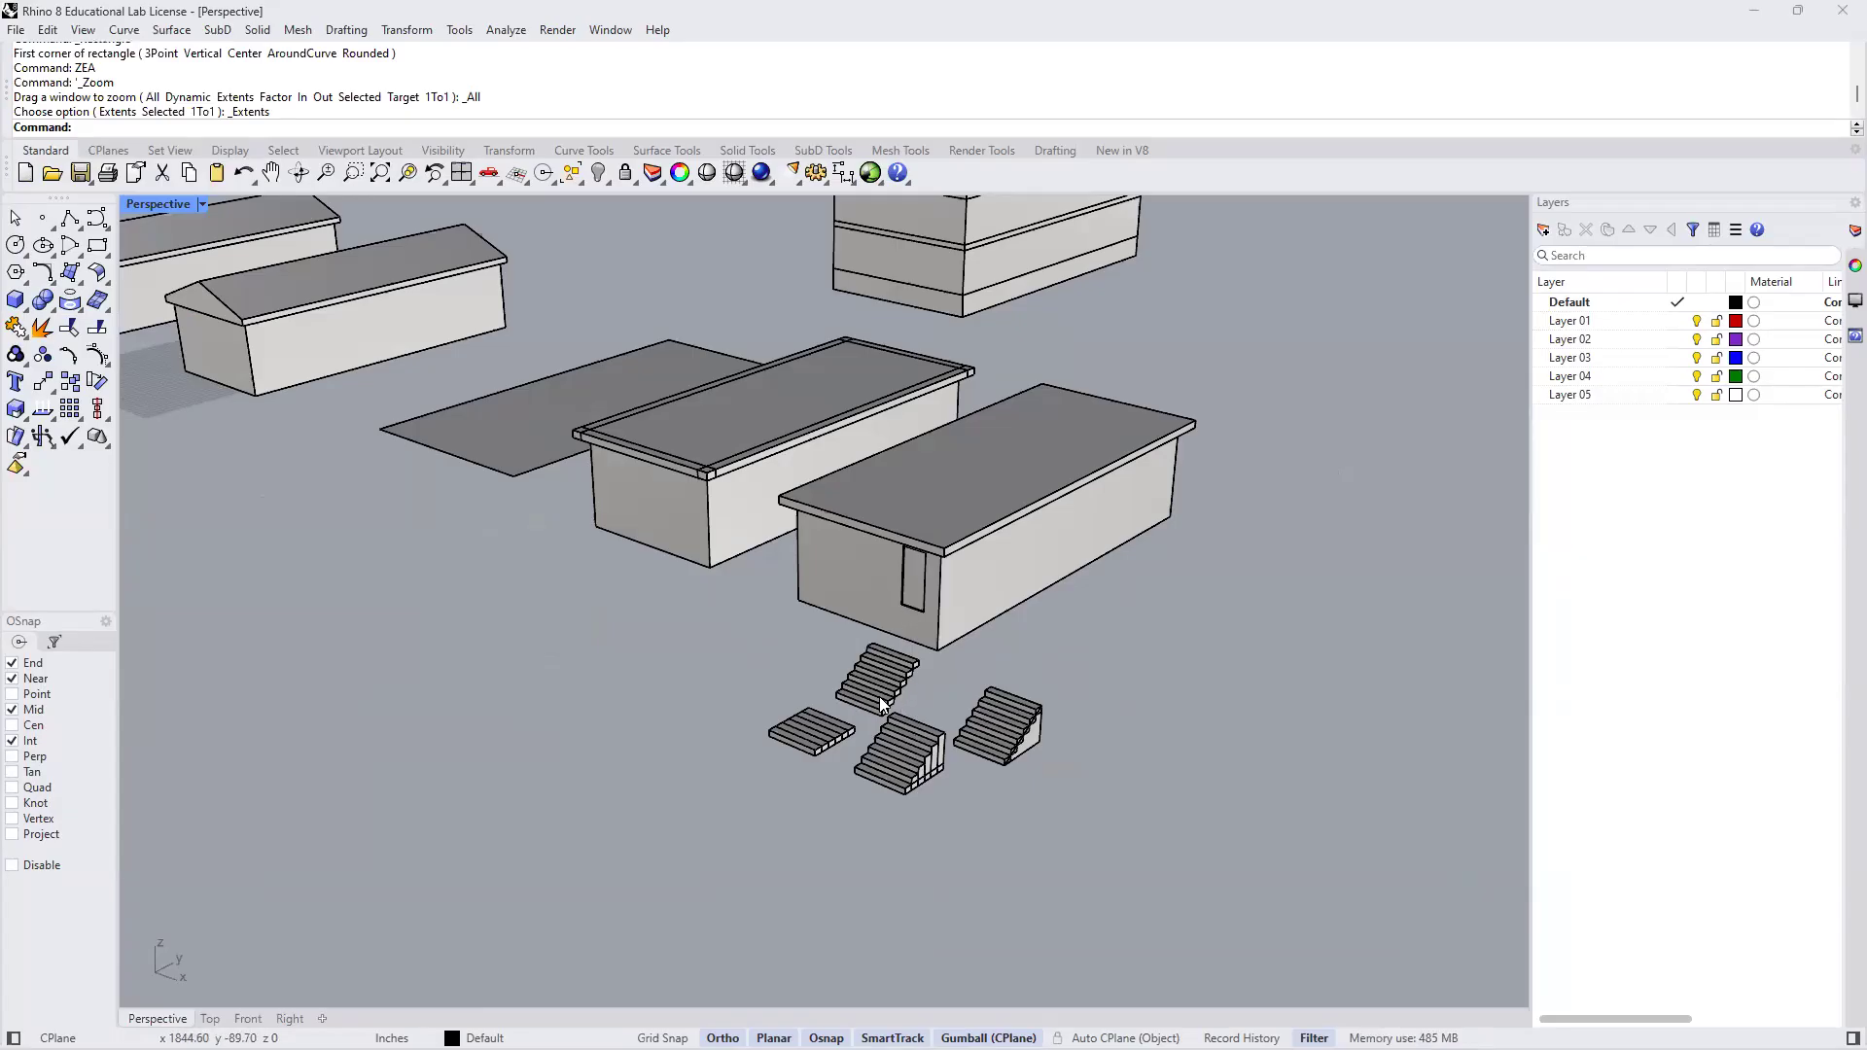
scroll(877, 692, "up", 10)
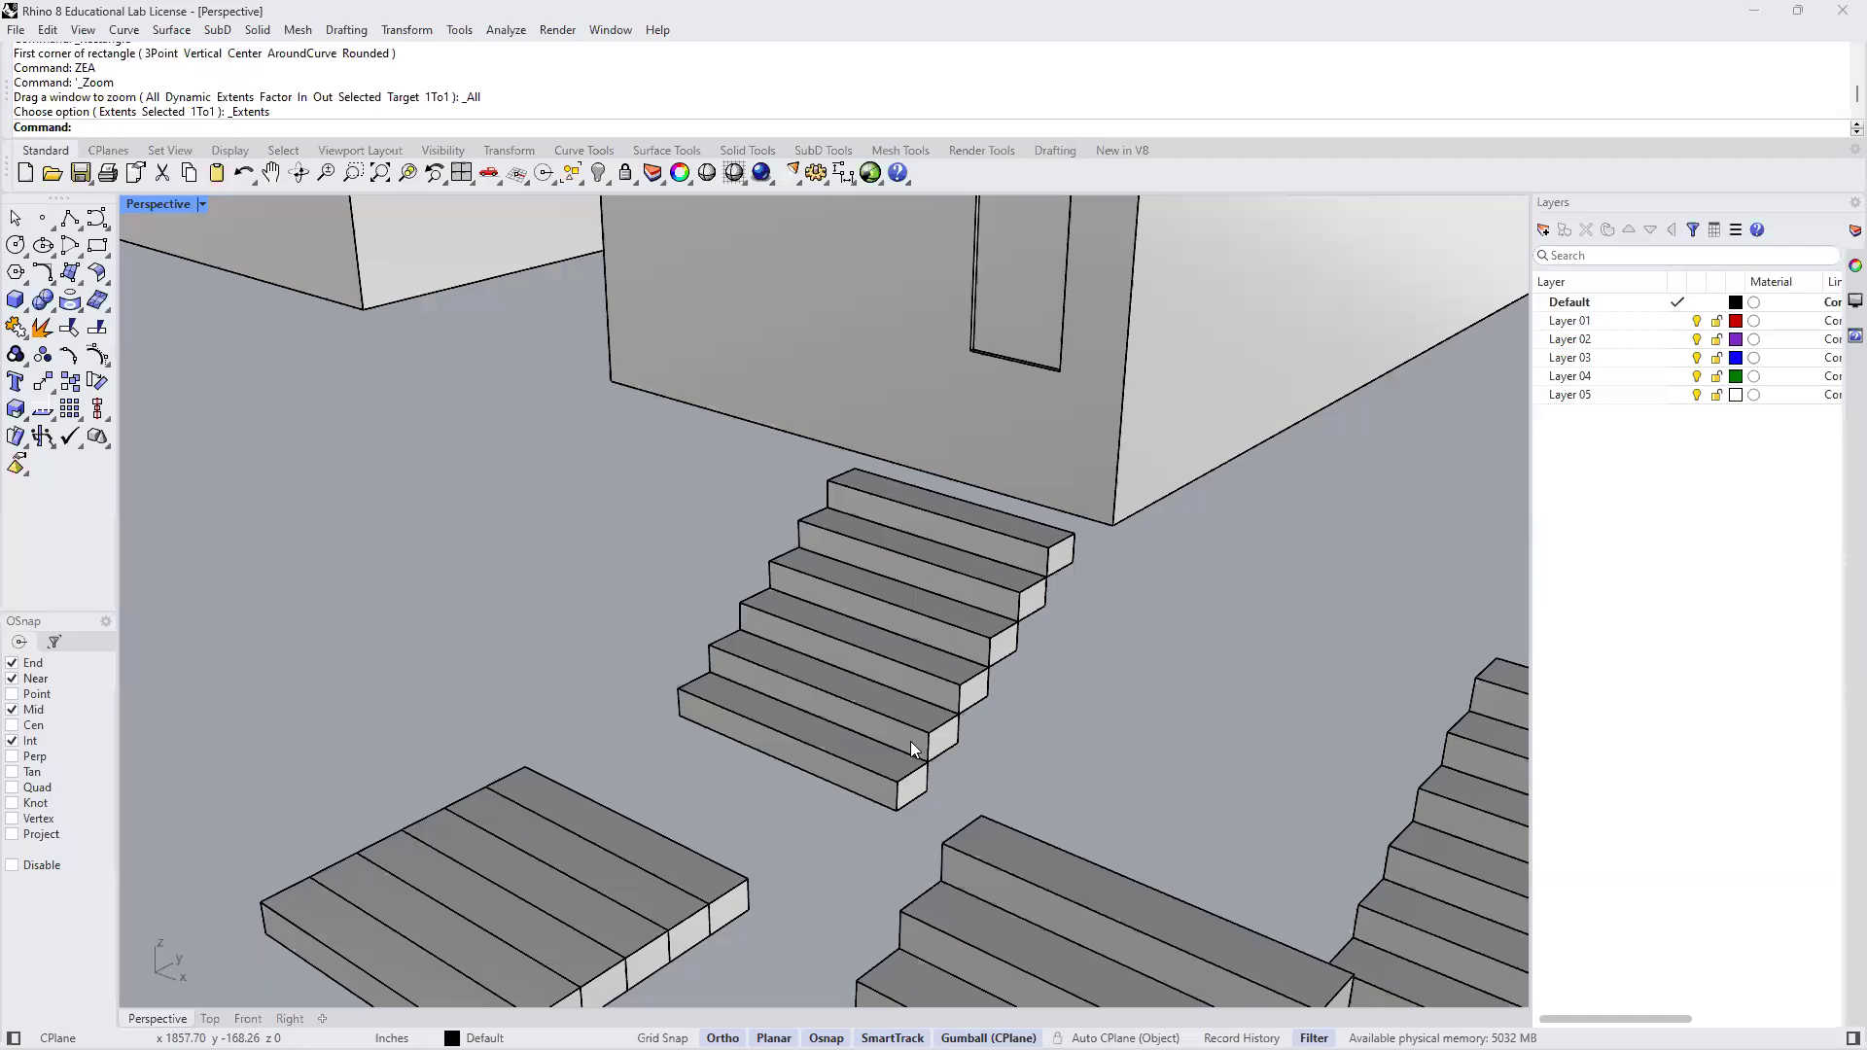
right_click_drag(982, 741, 863, 733, "shift")
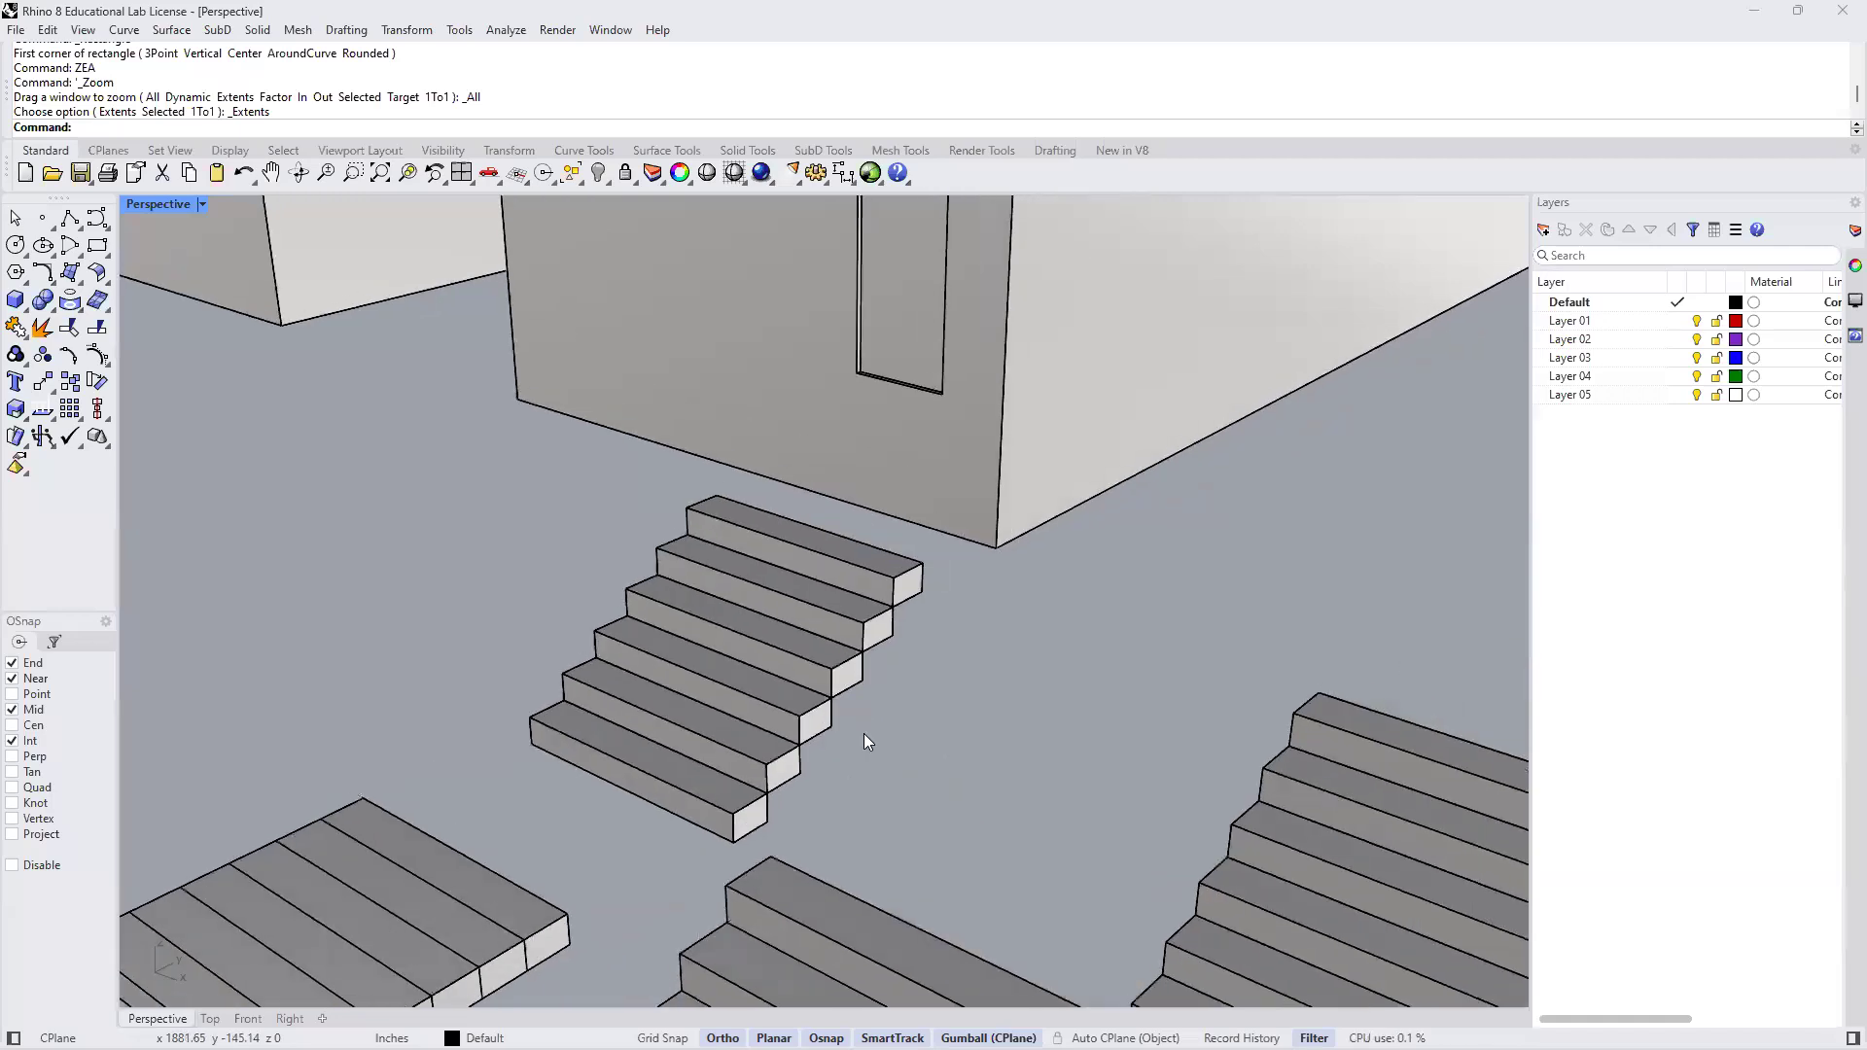
scroll(864, 733, "up", 10)
scroll(864, 733, "down", 10)
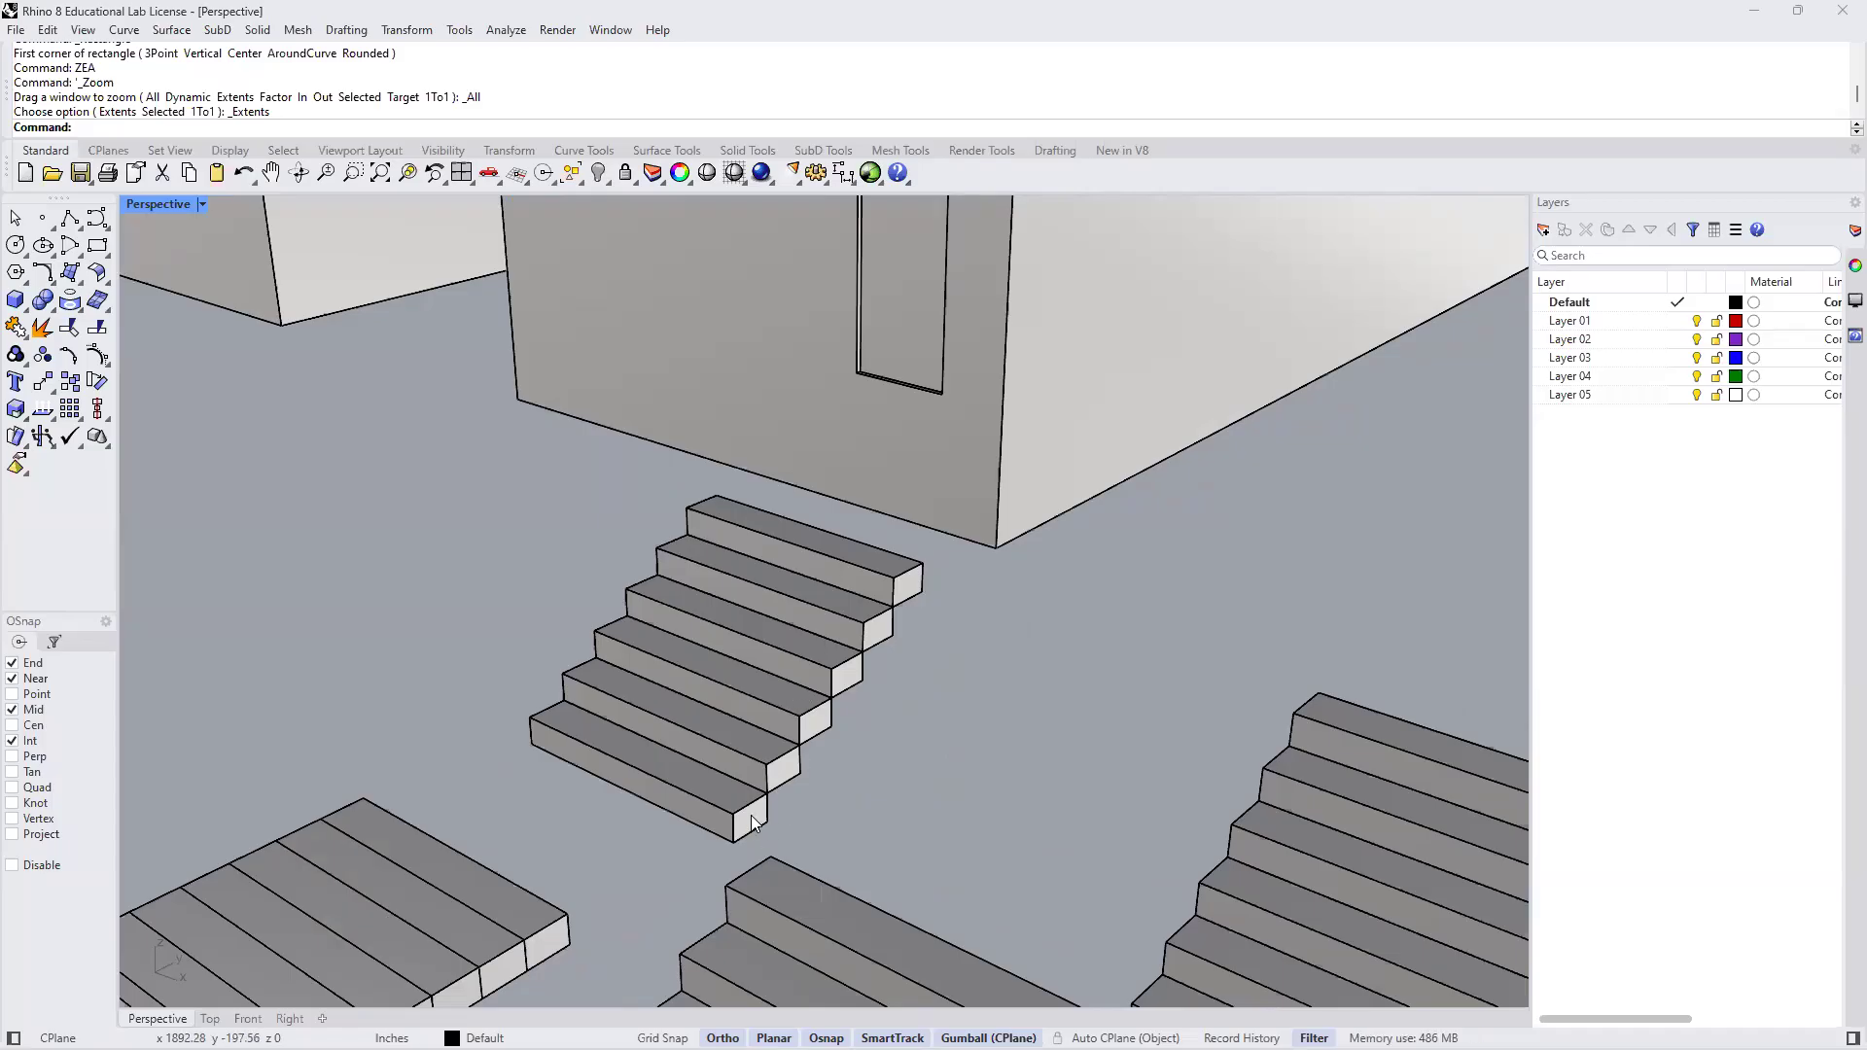
Inspect the individual tread blocks of the staircase nearest the building one at a time, leaving none selected
left_click(778, 778)
left_click(806, 722)
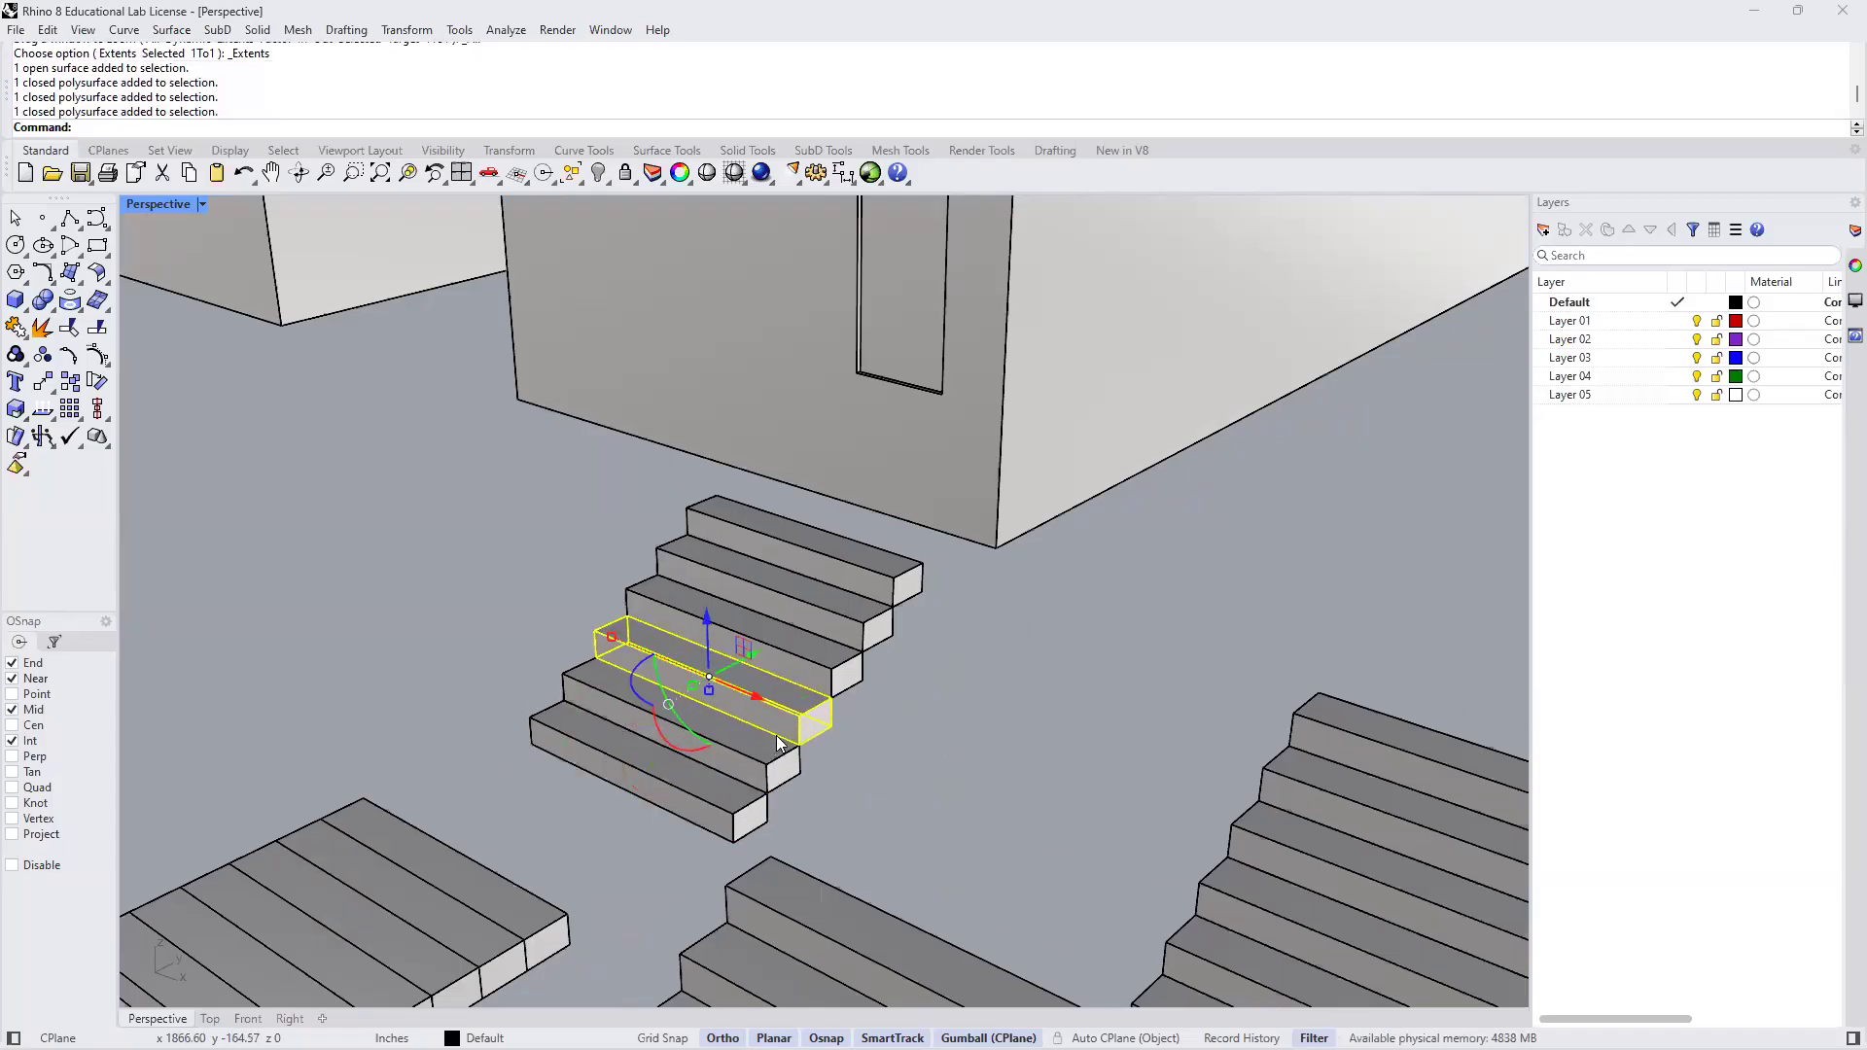
left_click(852, 673)
left_click(868, 637)
left_click(895, 593)
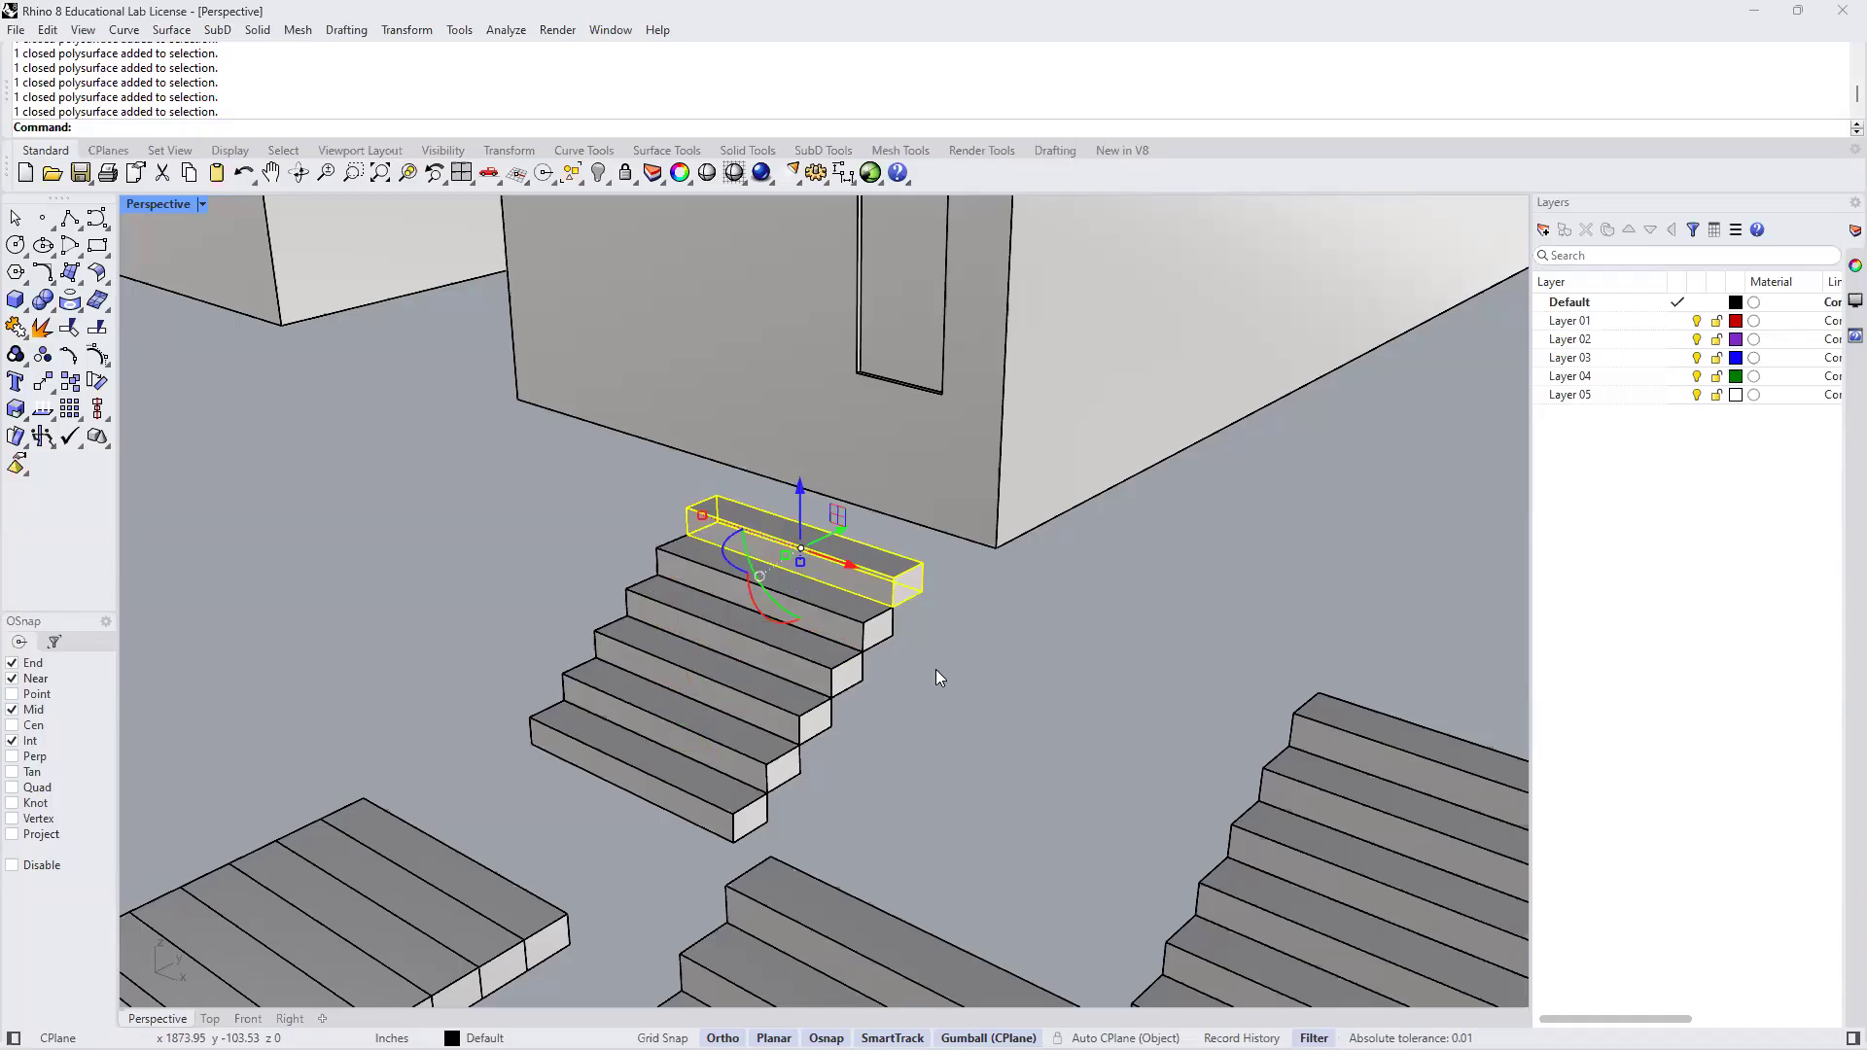
key("Escape")
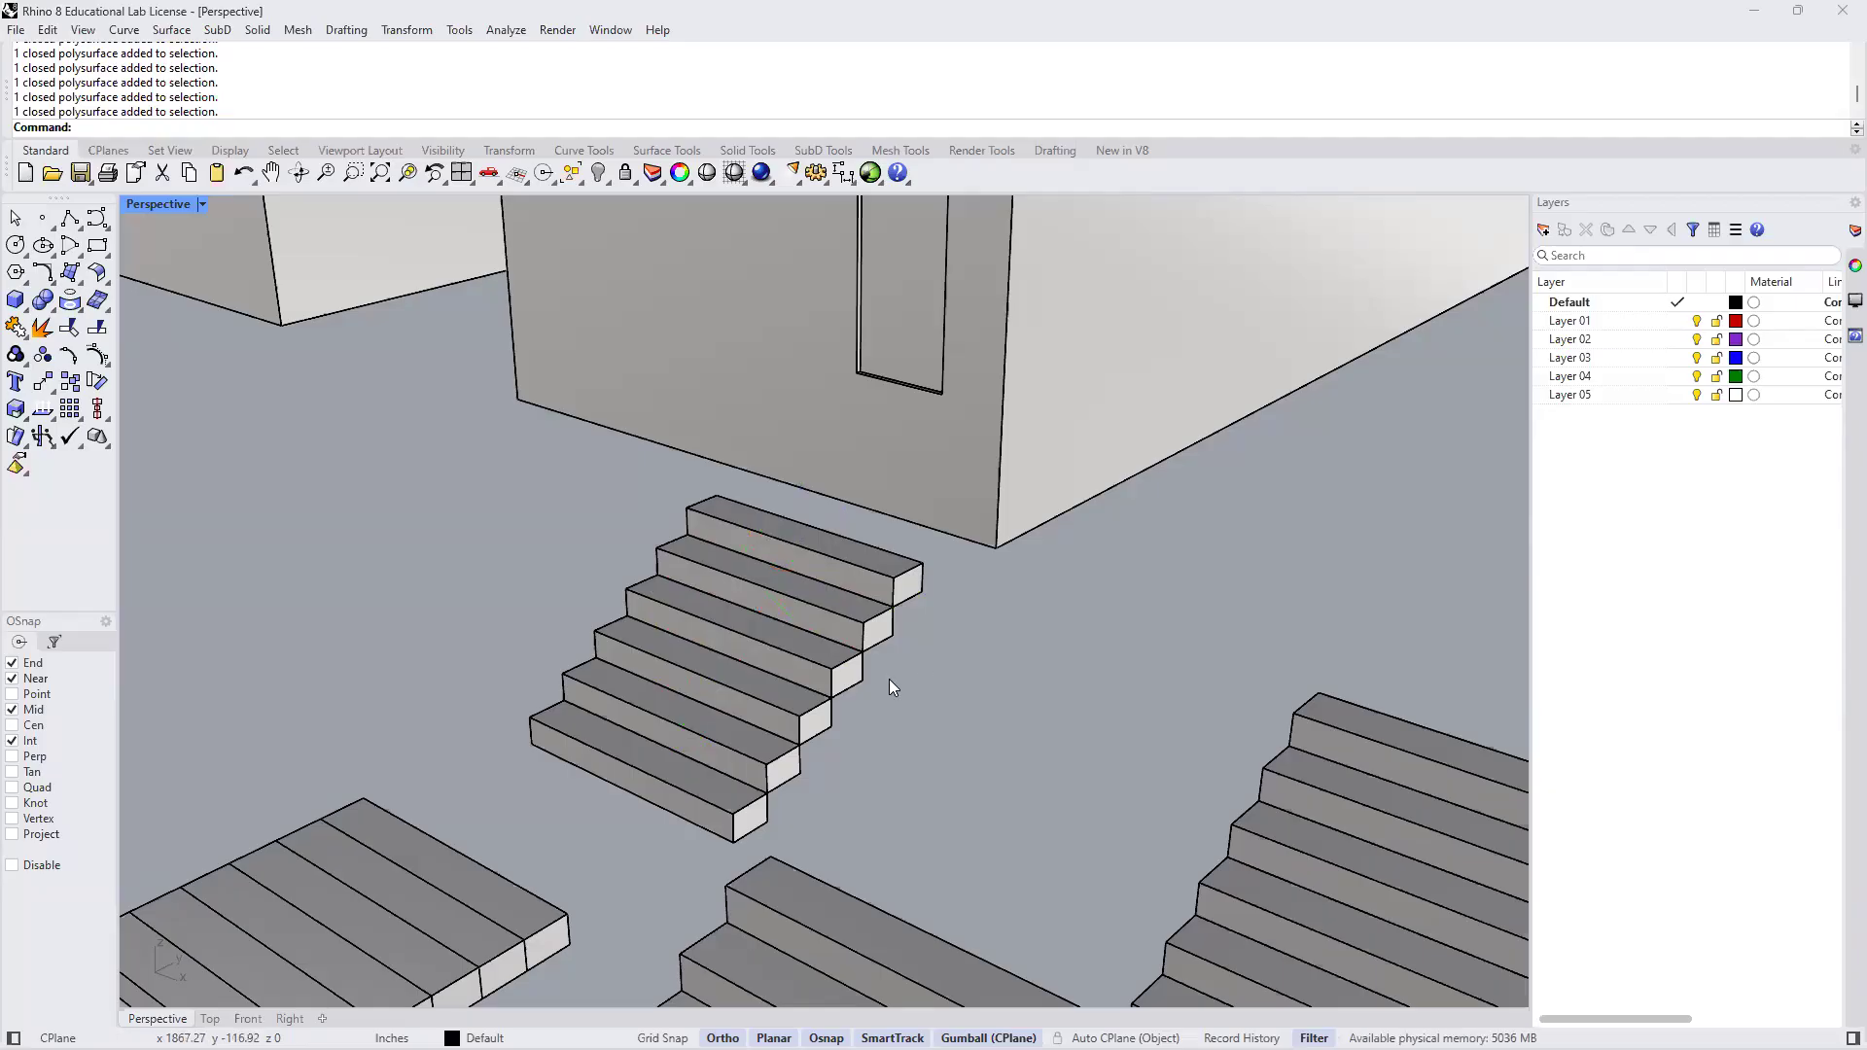
Compare the four example stair versions beside the building, checking the solid-based staircase as a selectable object
scroll(889, 679, "down", 10)
scroll(889, 679, "down", 5)
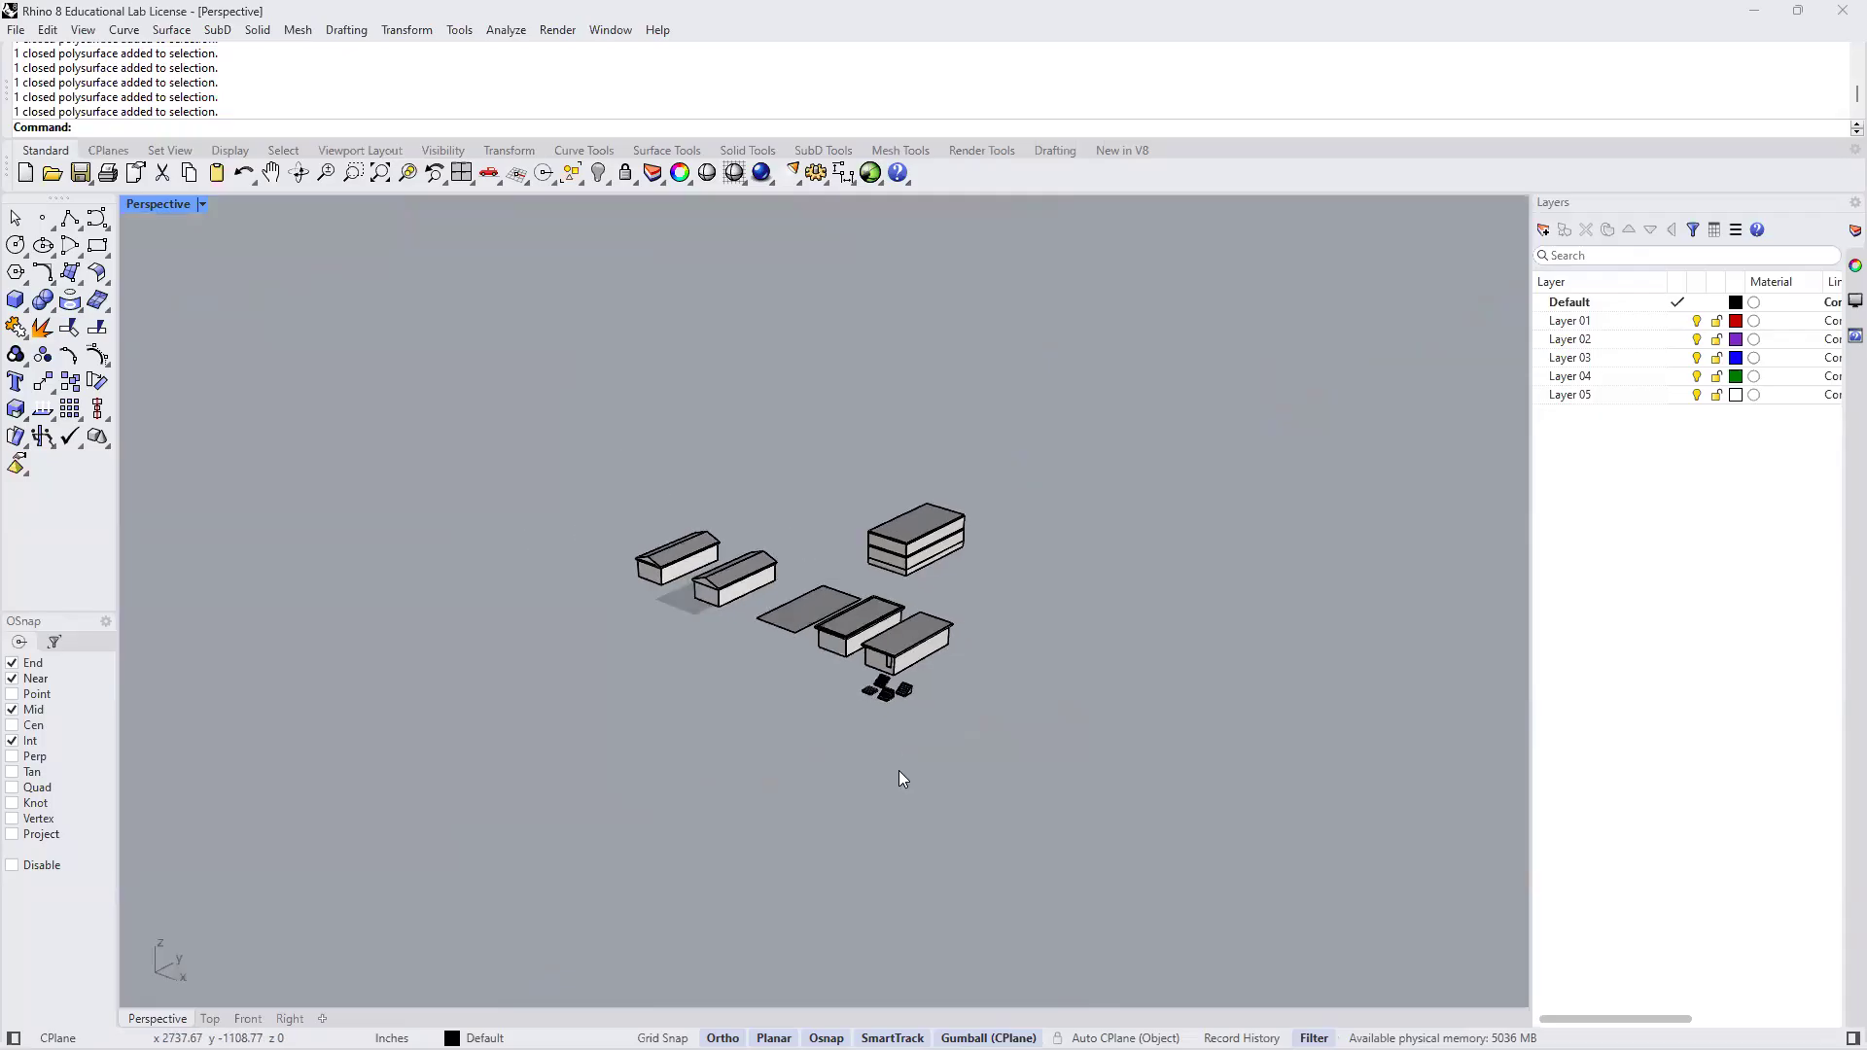
right_click_drag(894, 788, 879, 757)
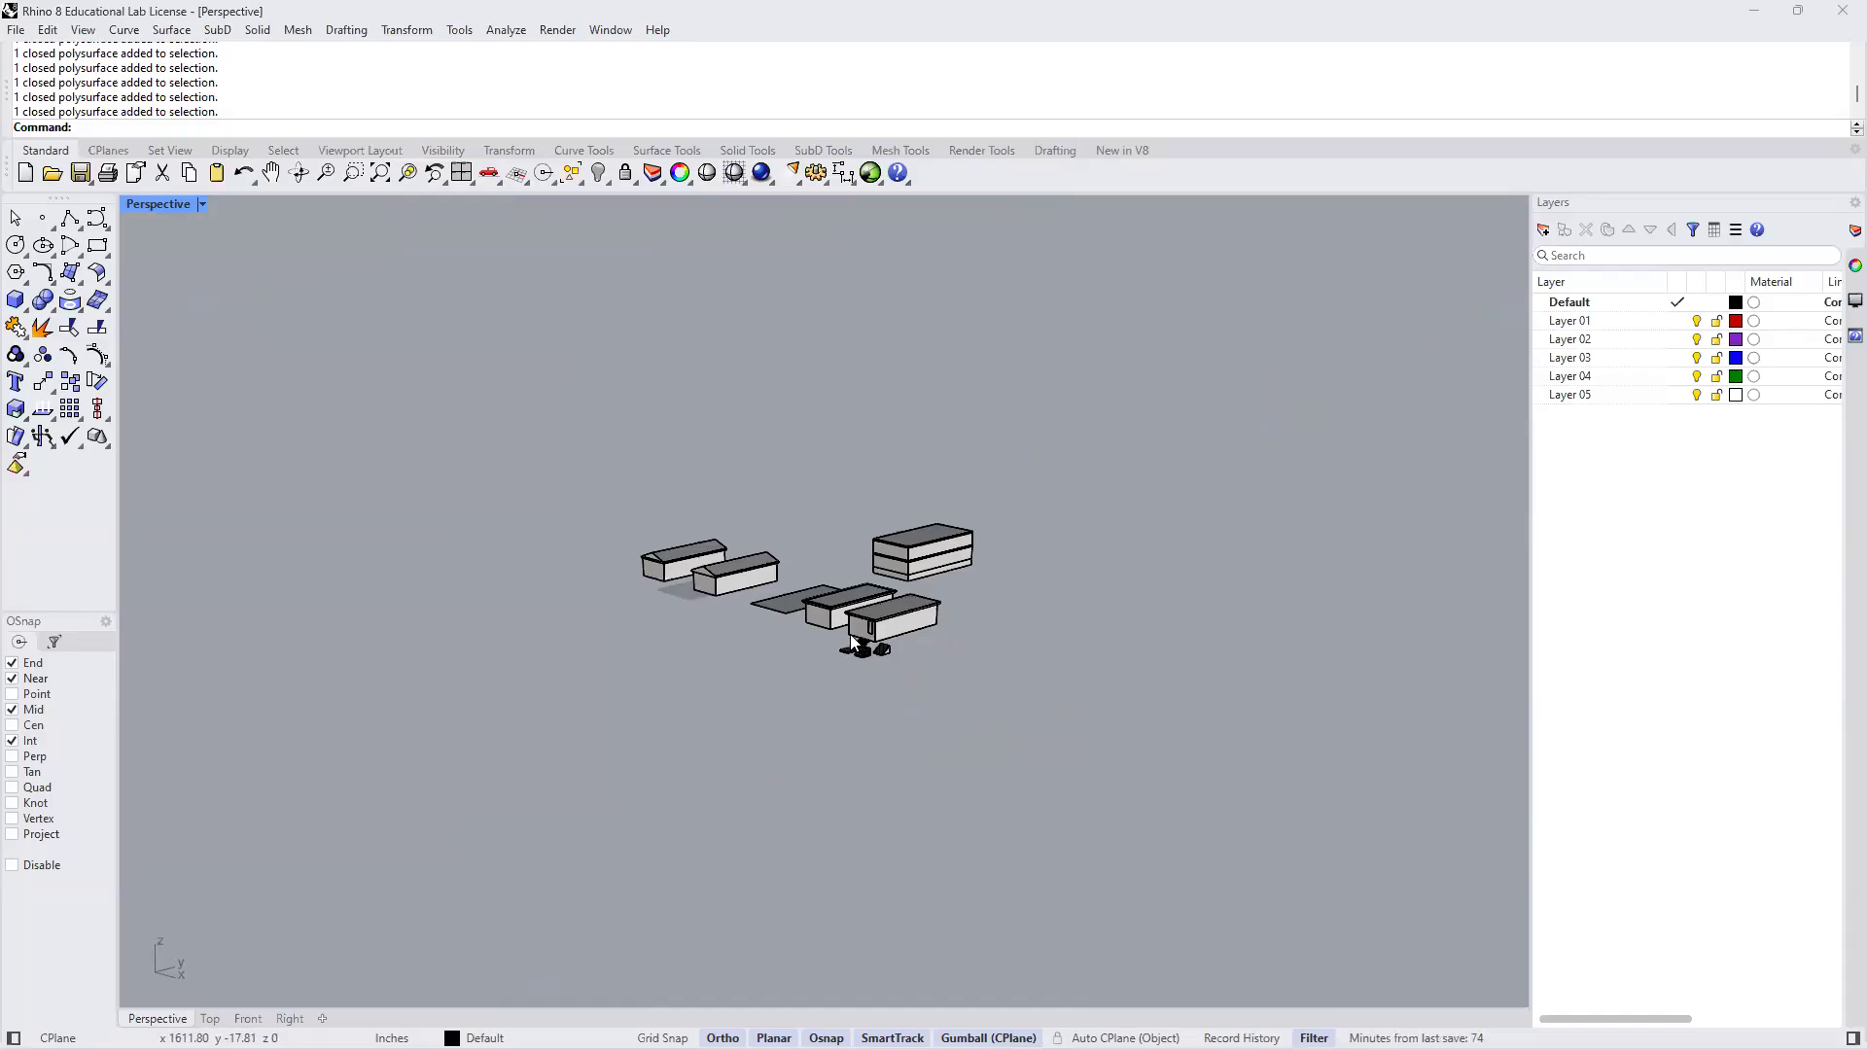
scroll(852, 641, "up", 4)
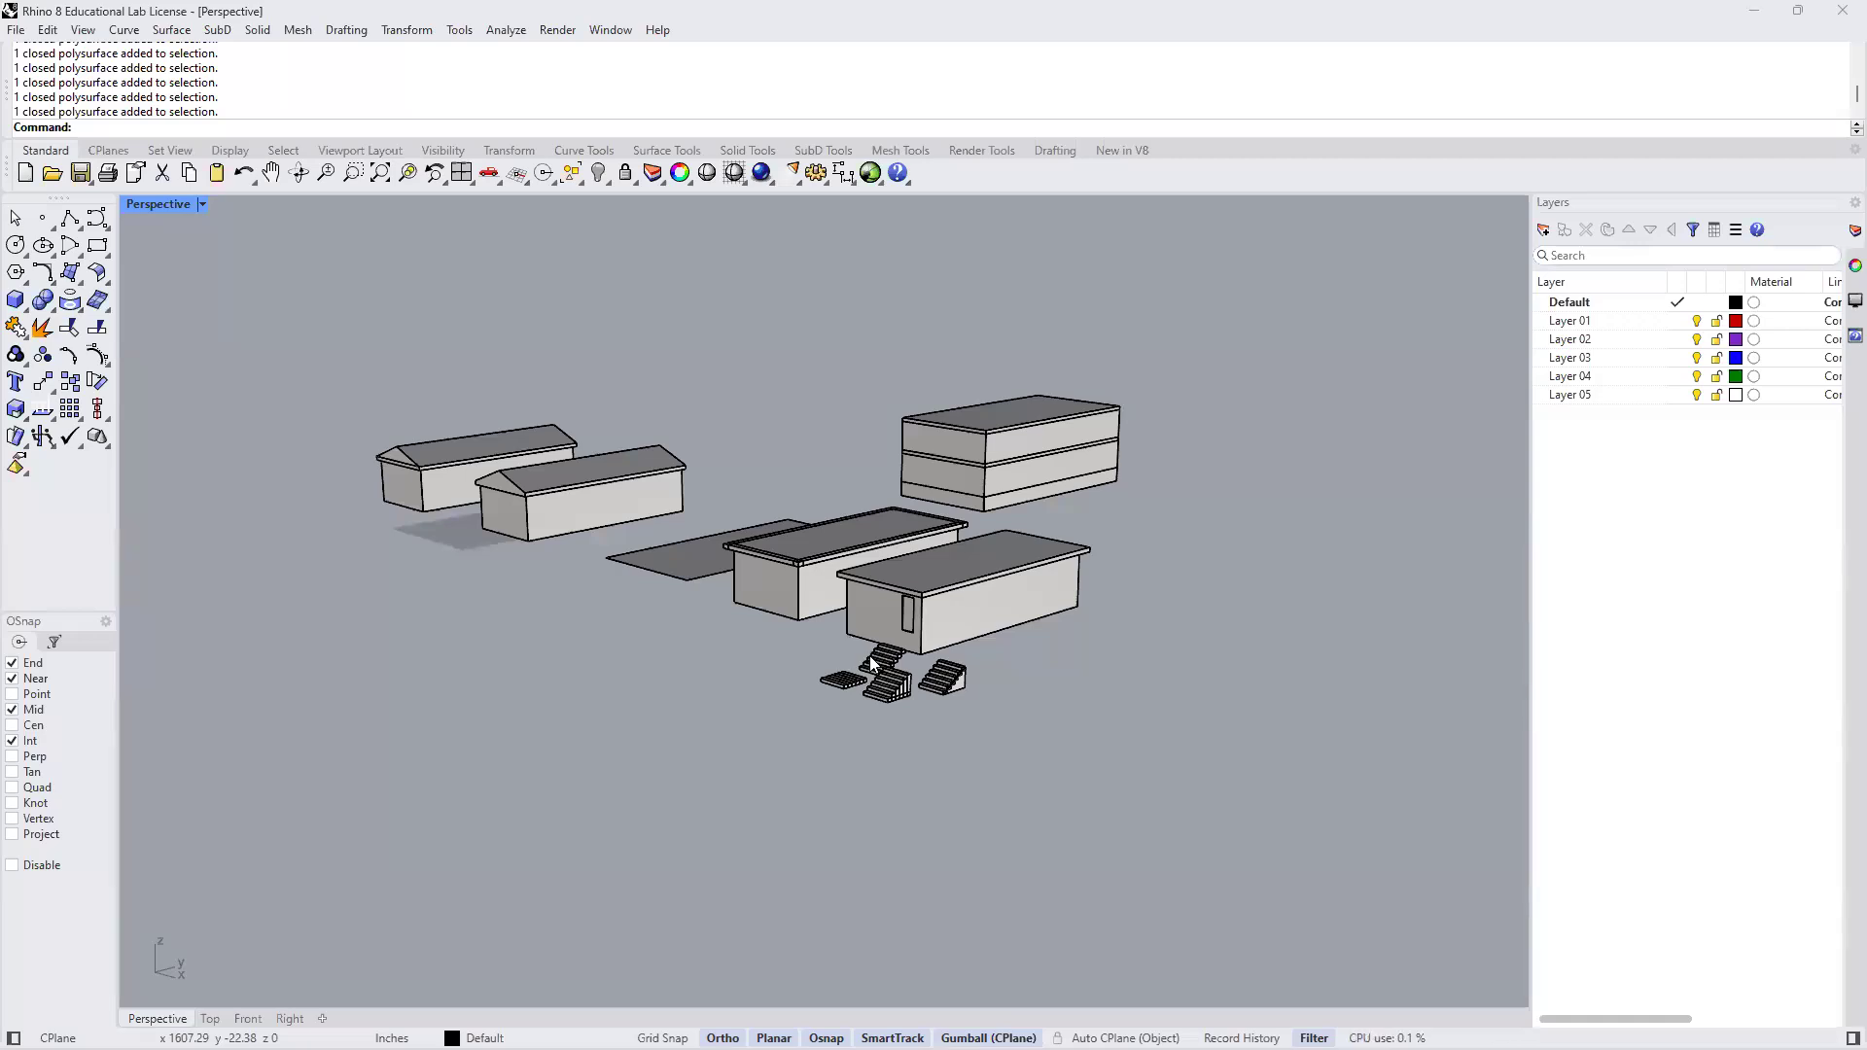
right_click_drag(912, 634, 940, 675, "shift")
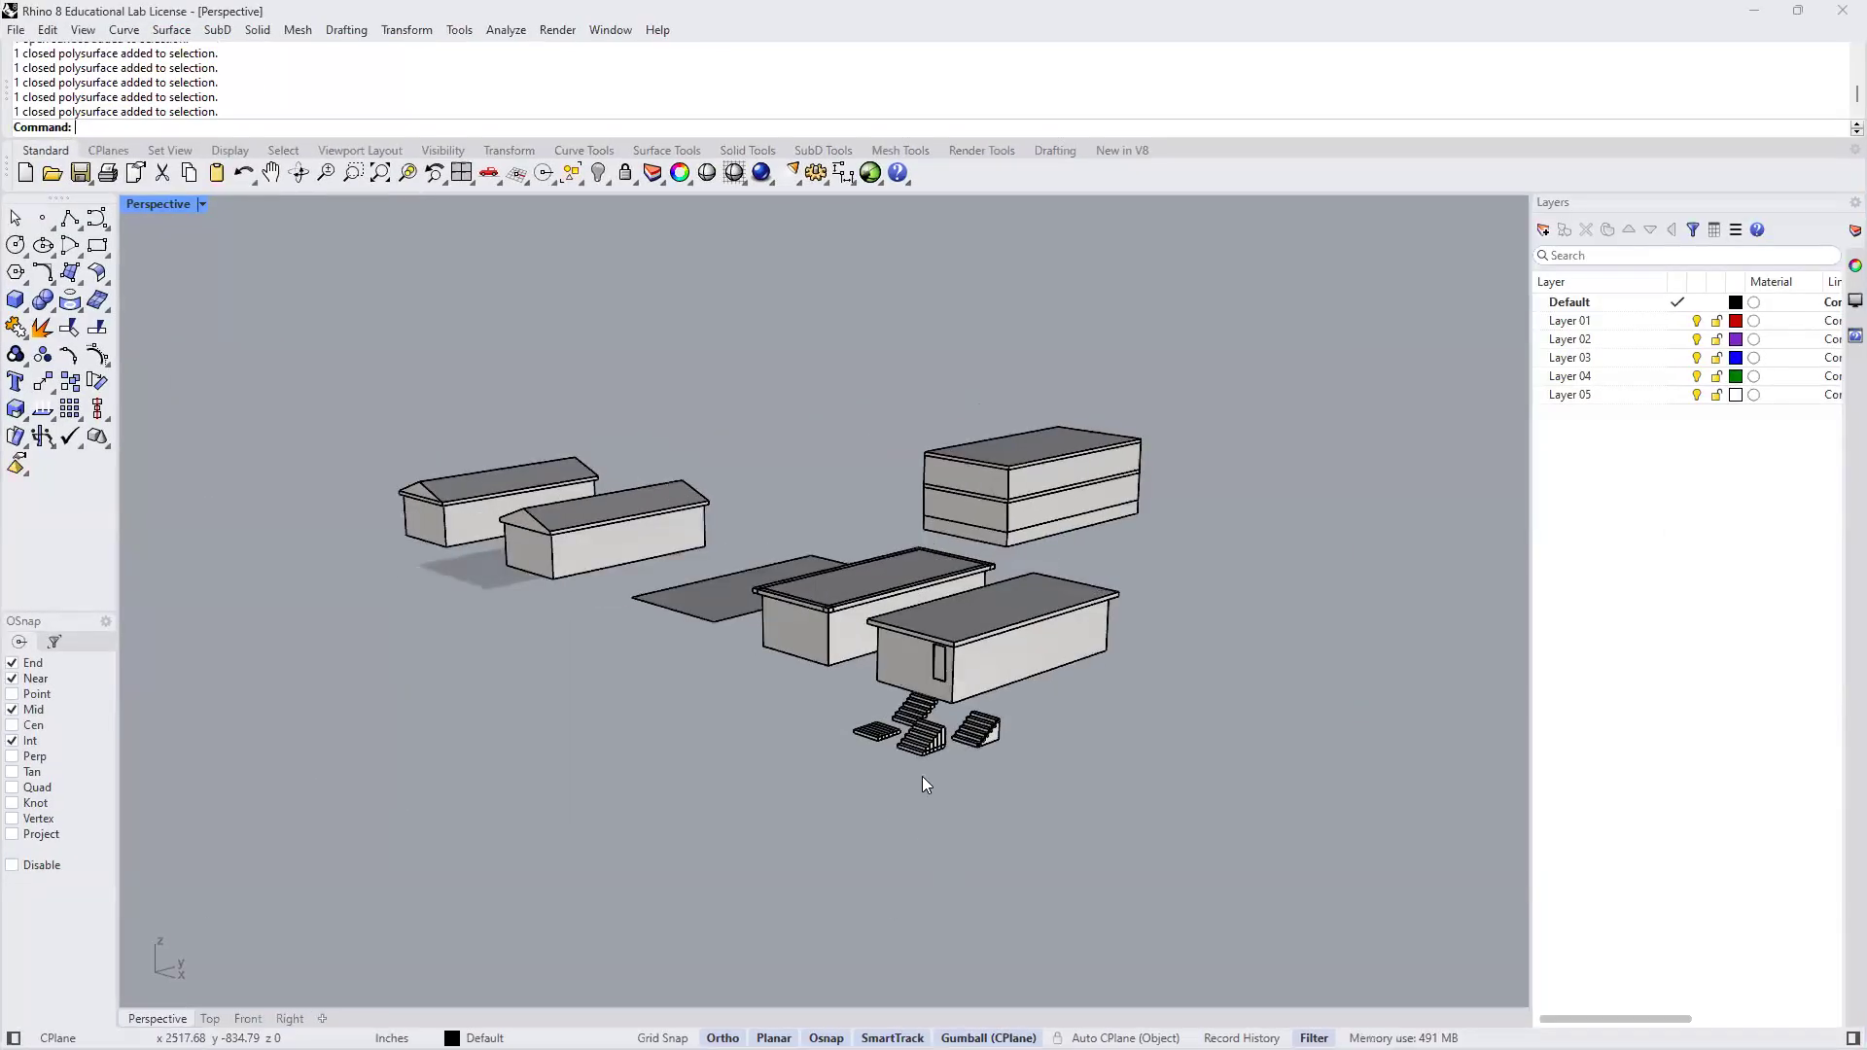
scroll(930, 755, "up", 10)
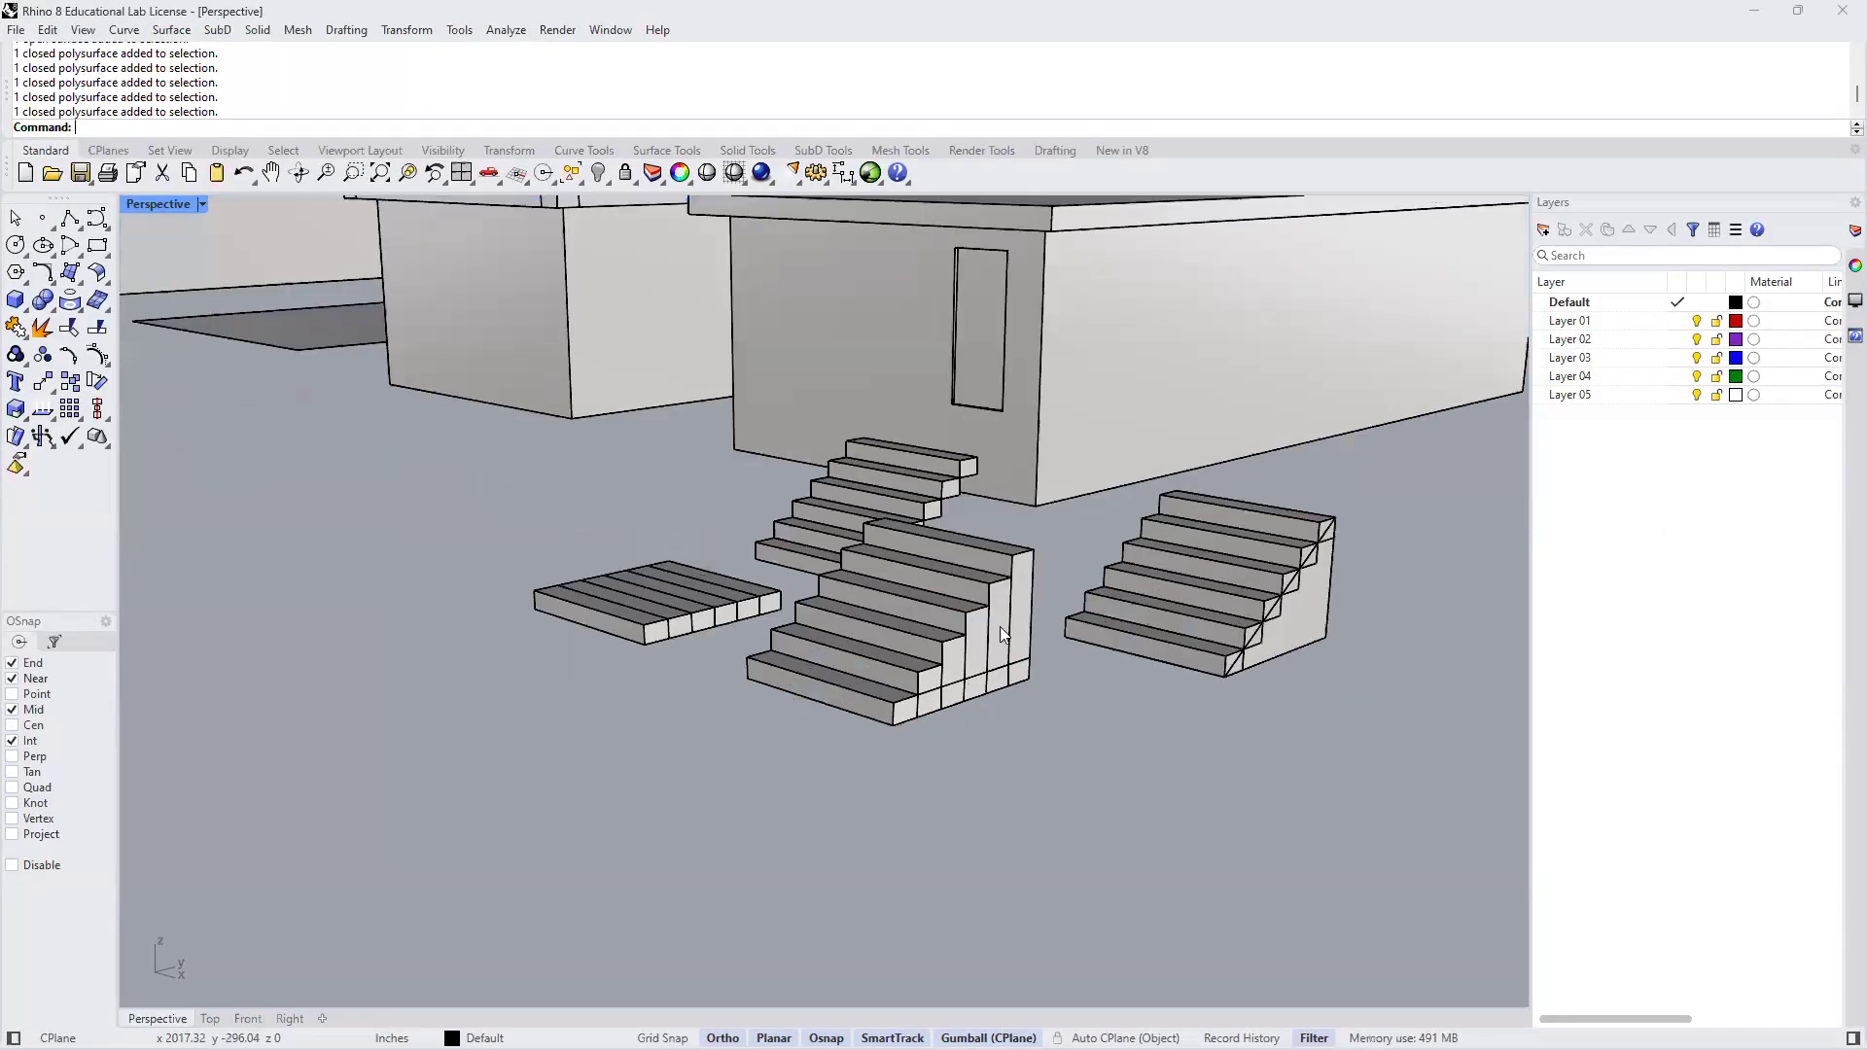
scroll(927, 641, "down", 3)
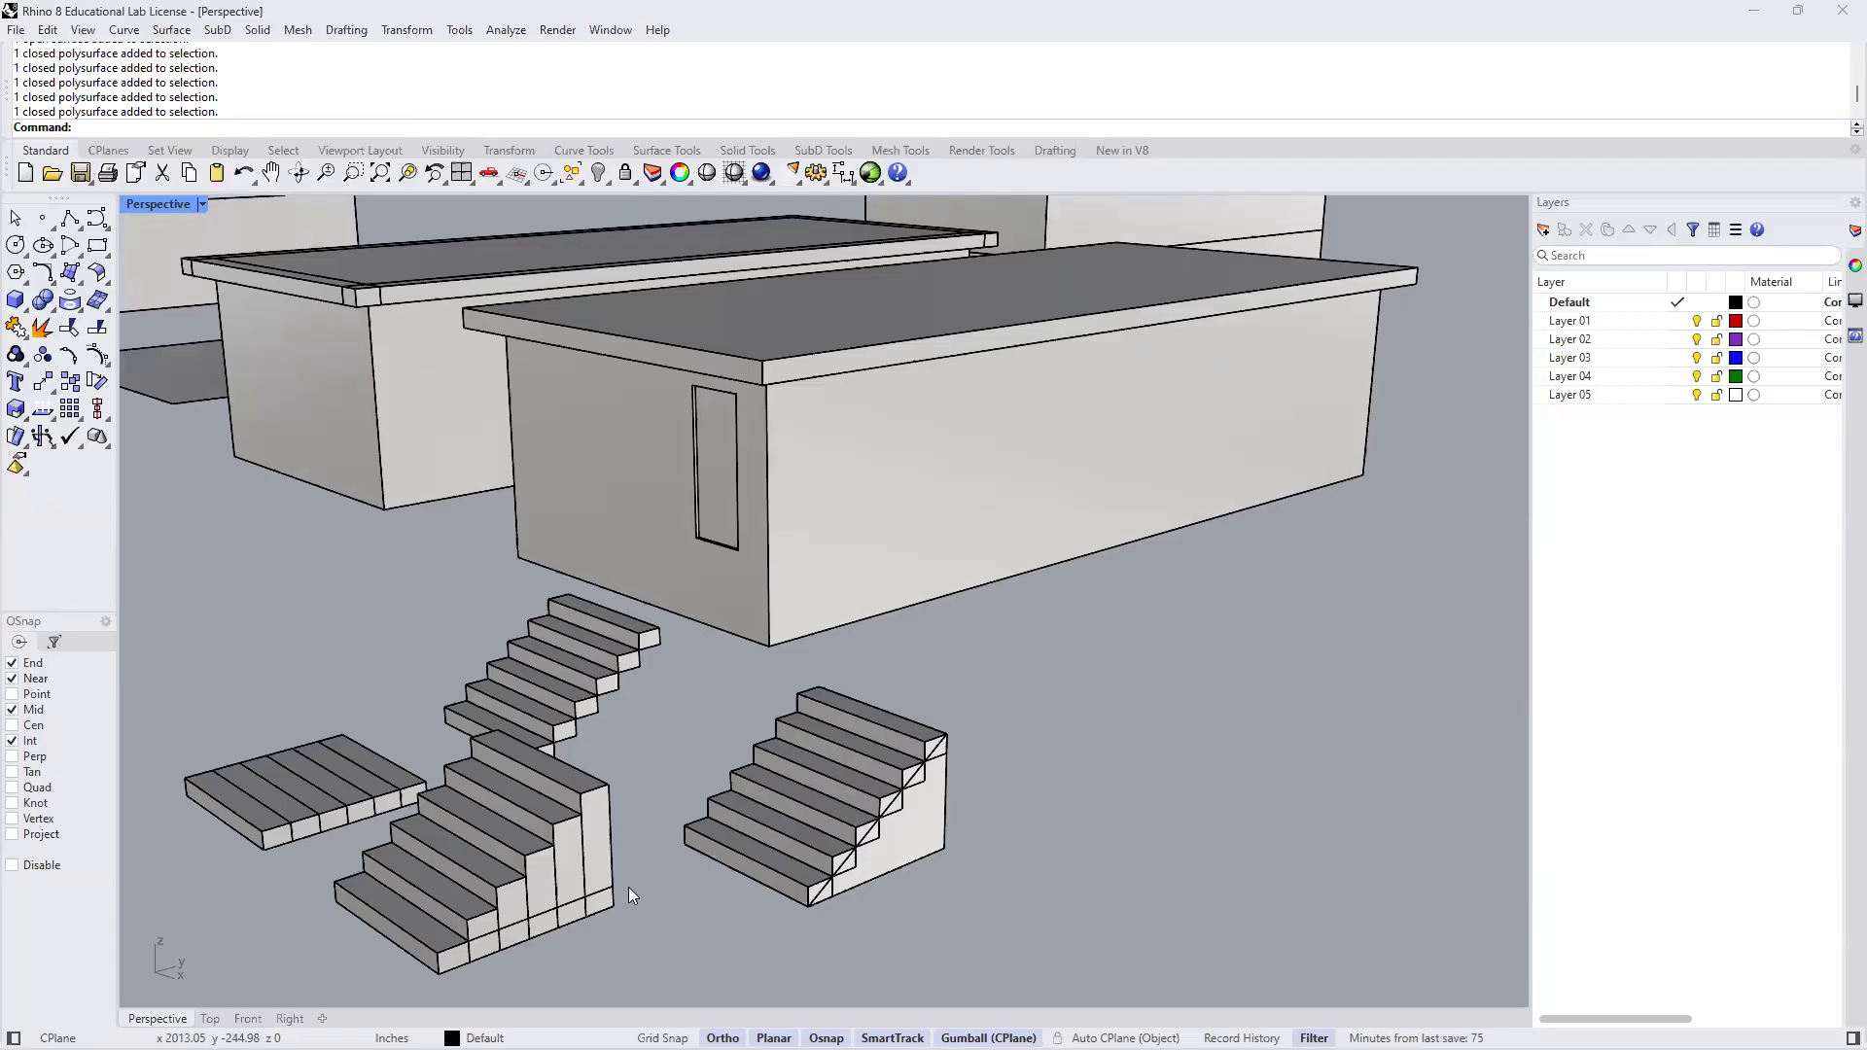
right_click_drag(658, 876, 850, 719, "shift")
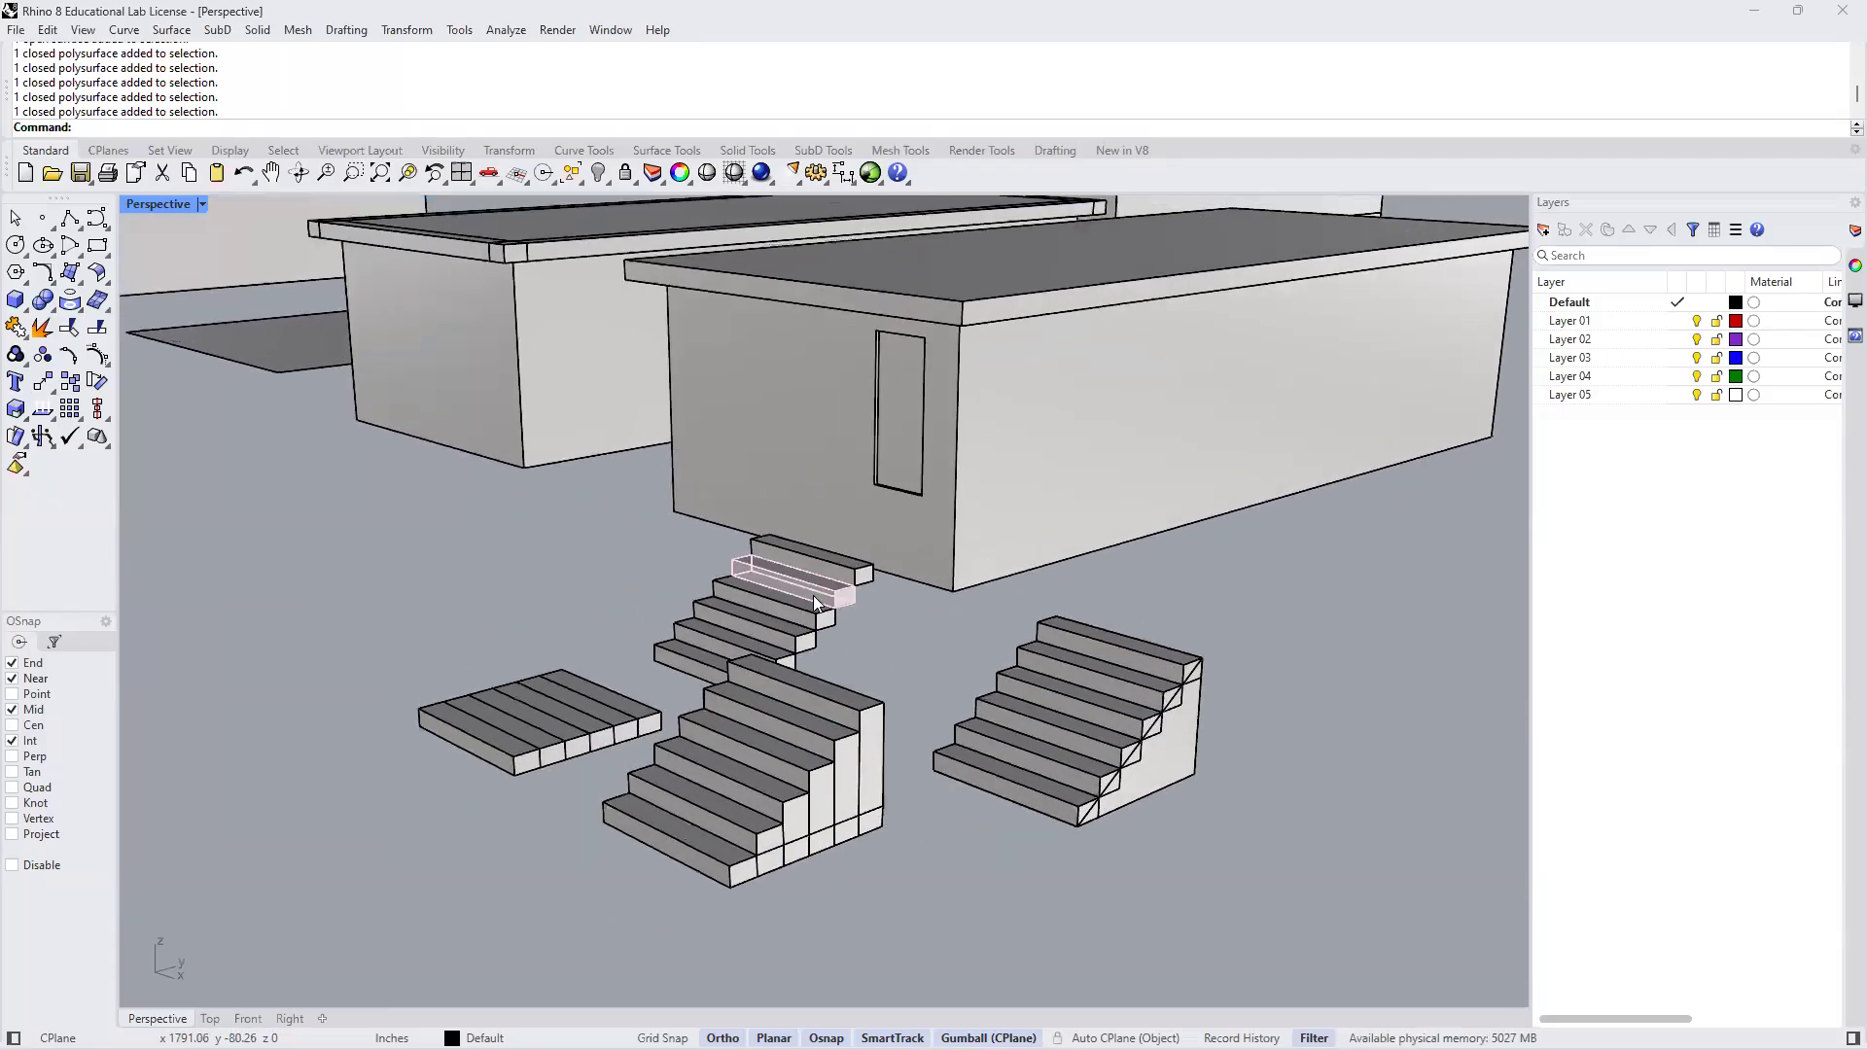
left_click(814, 596)
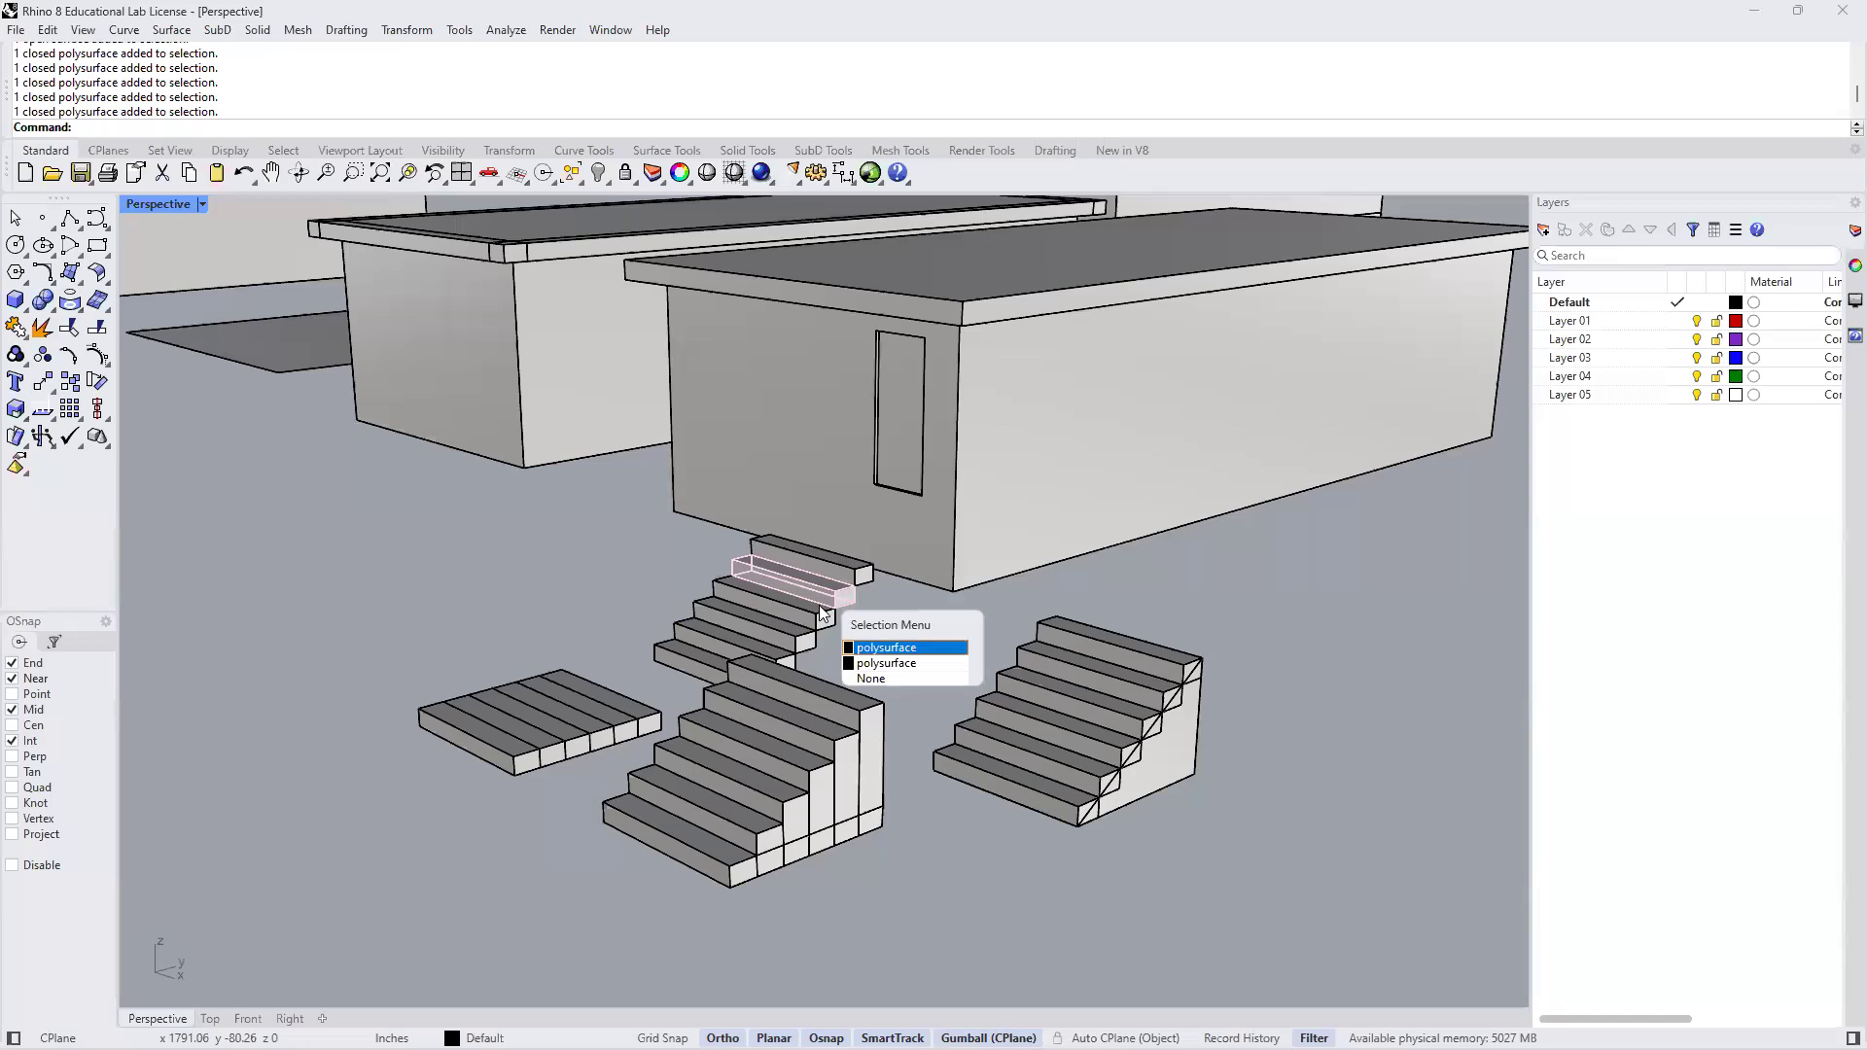
left_click(918, 811)
left_click(759, 822)
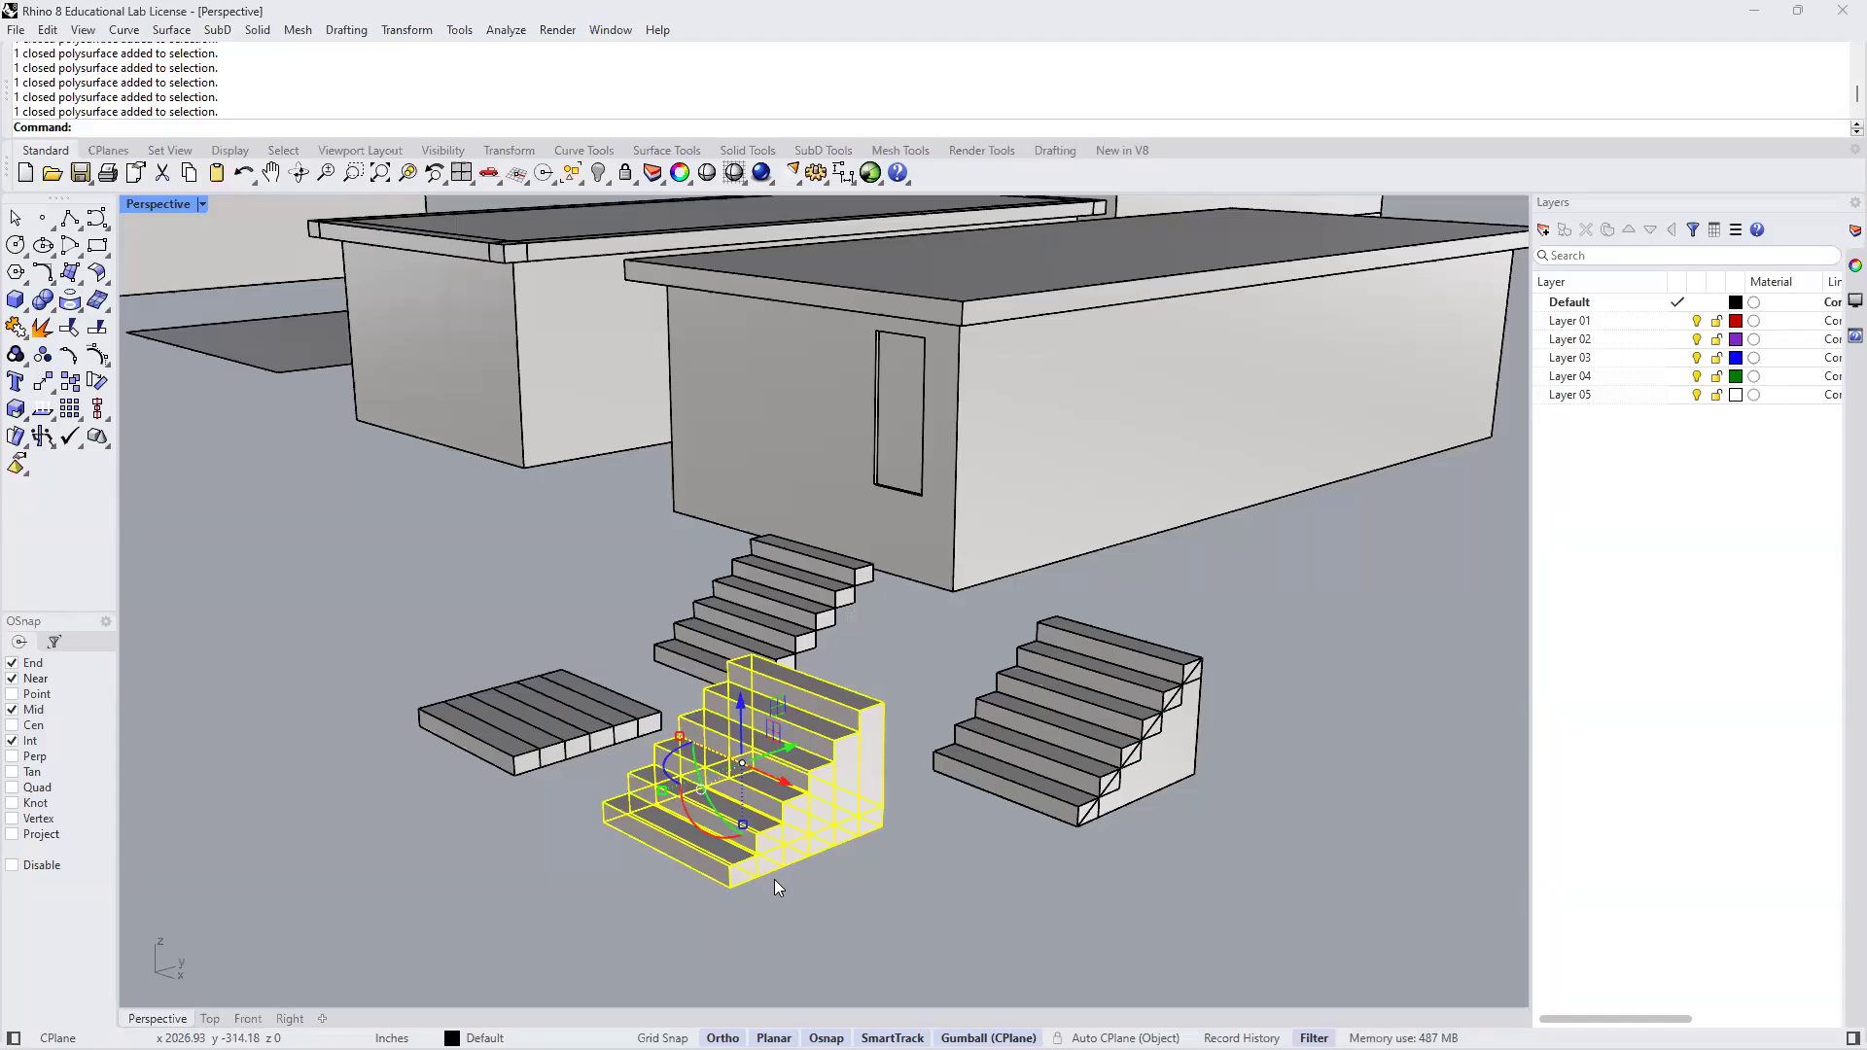
left_click(893, 887)
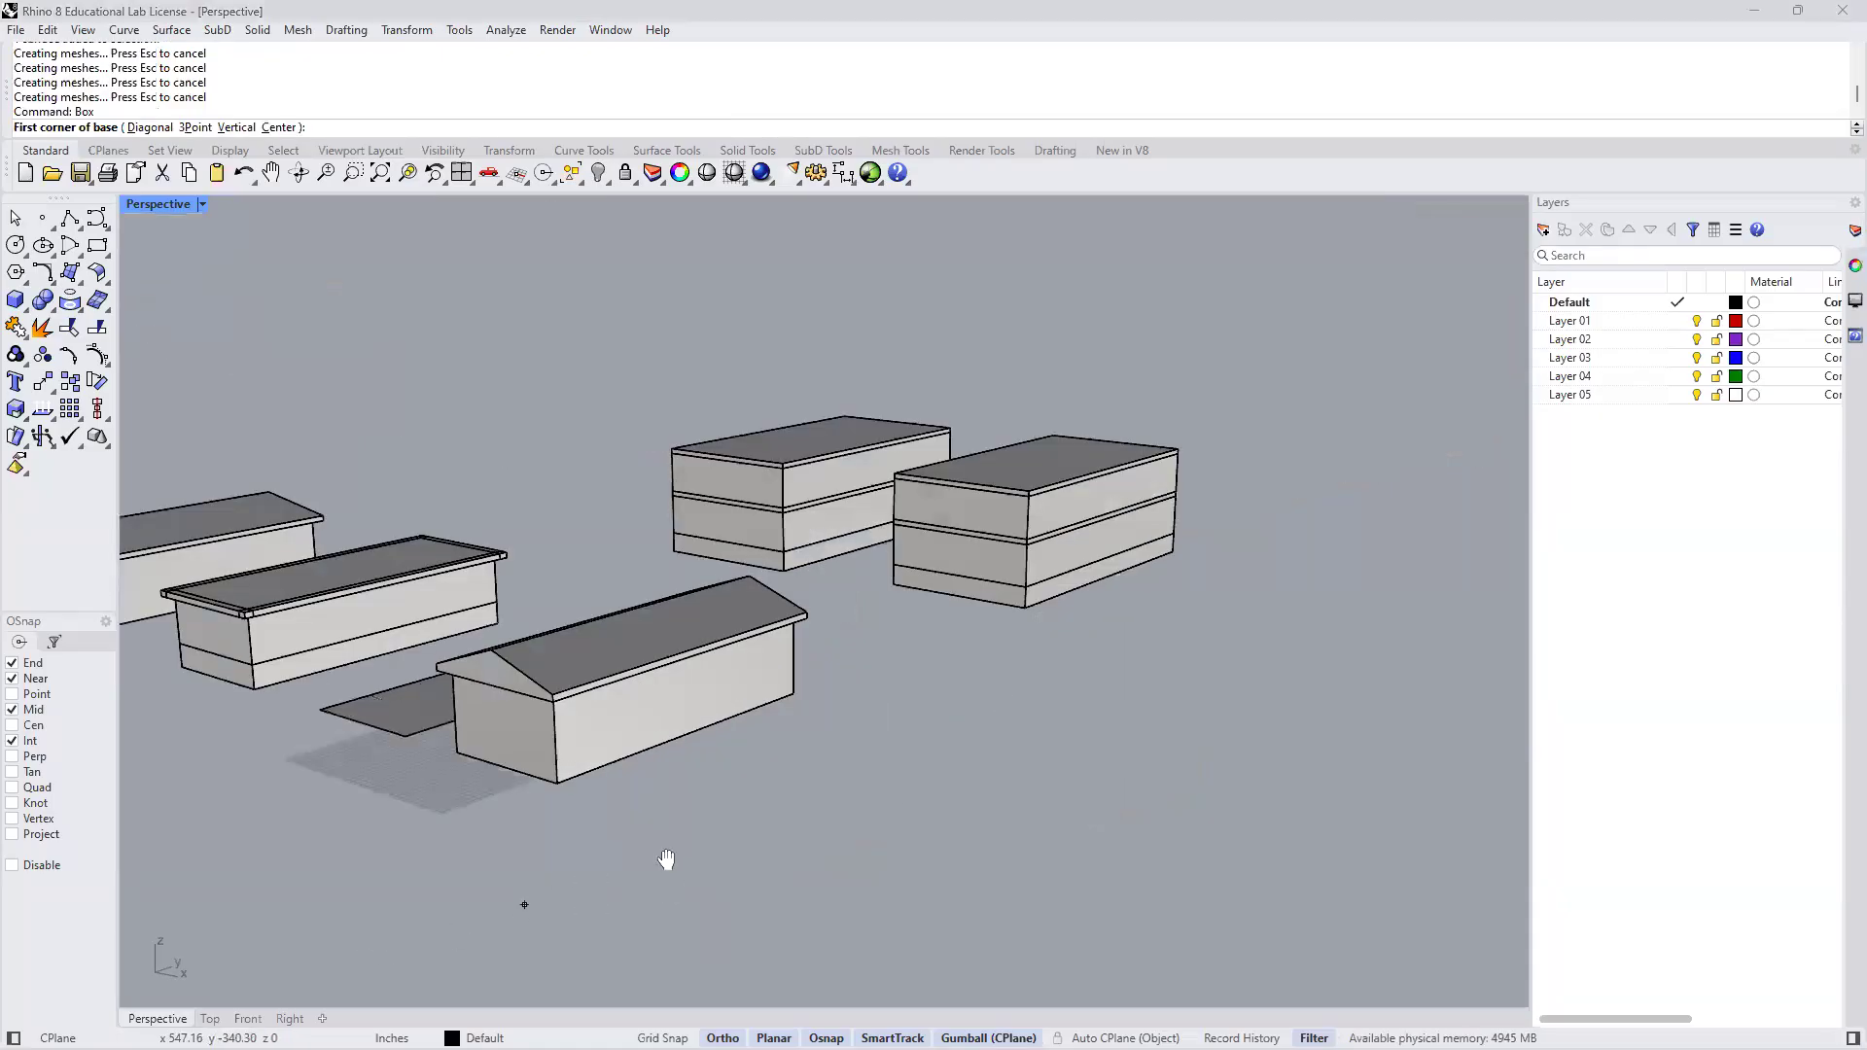
Create a box 6' long, 12" wide and 8" high on the ground in front of the gable-roofed building as the first stair tread
scroll(778, 855, "up", 3)
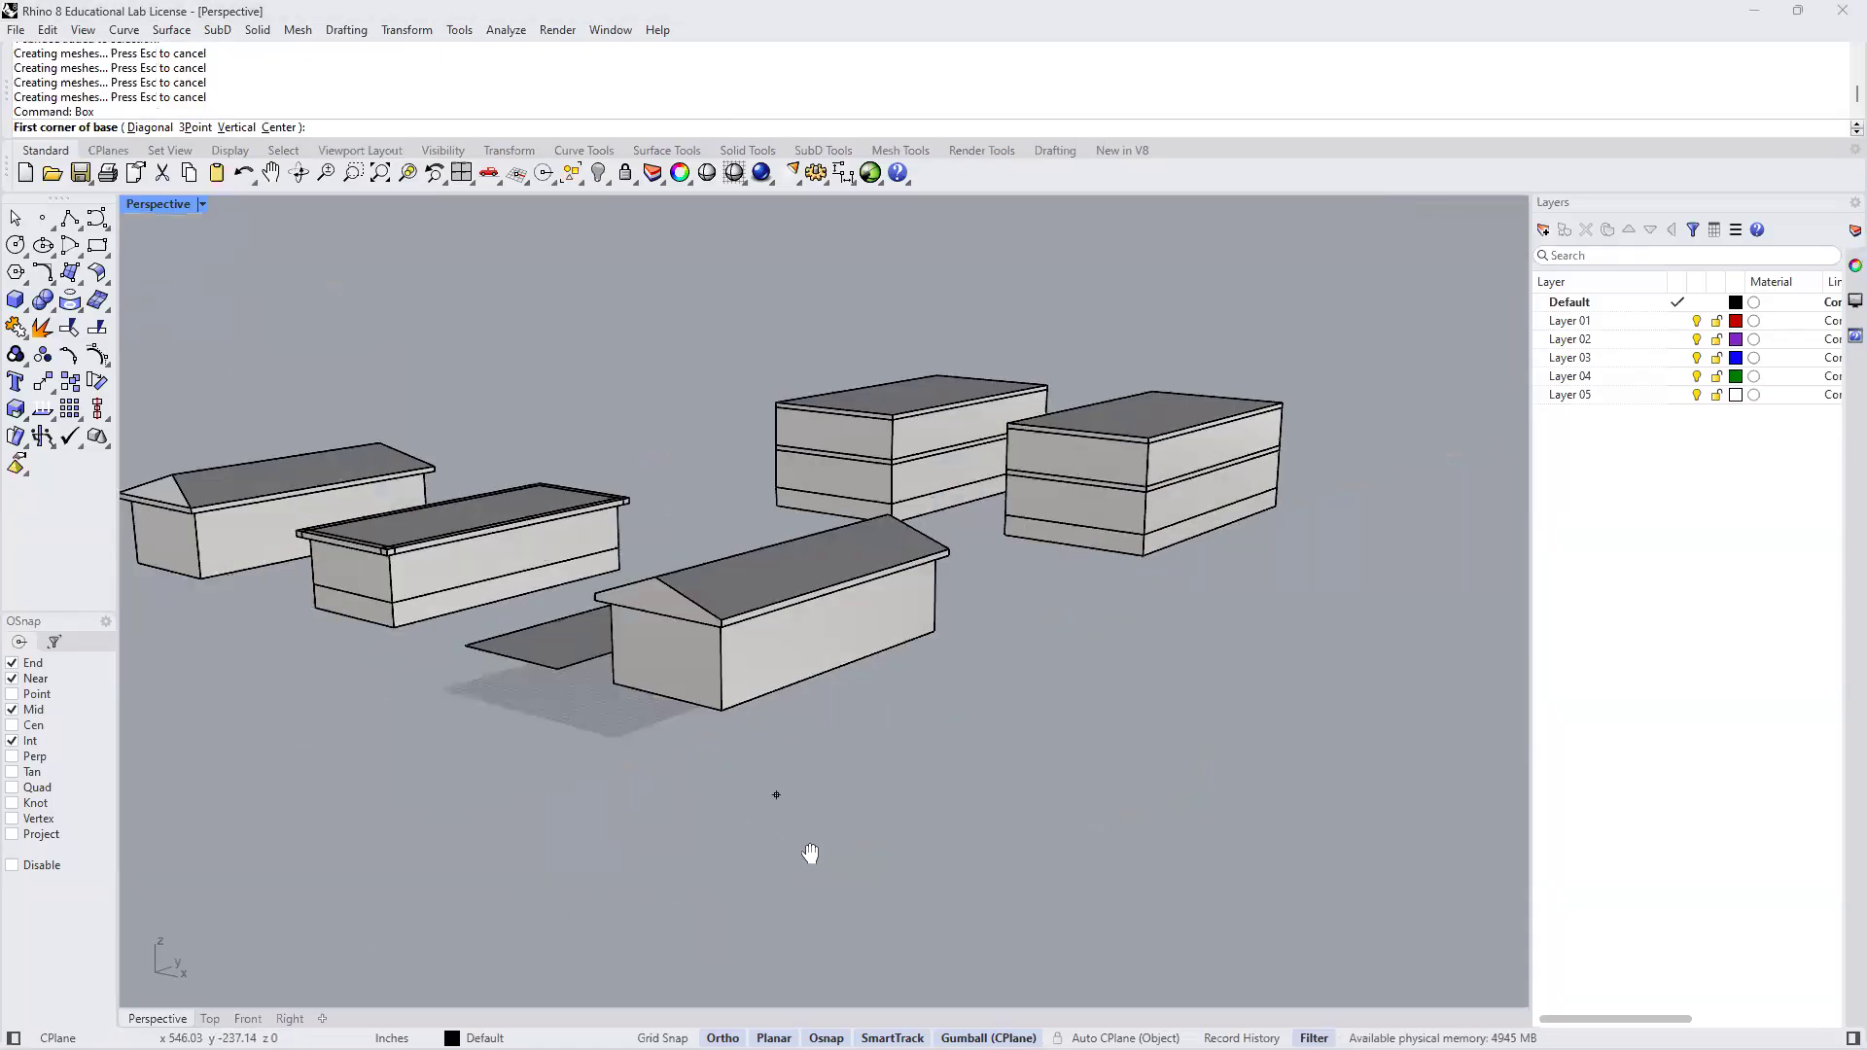
scroll(841, 757, "up", 5)
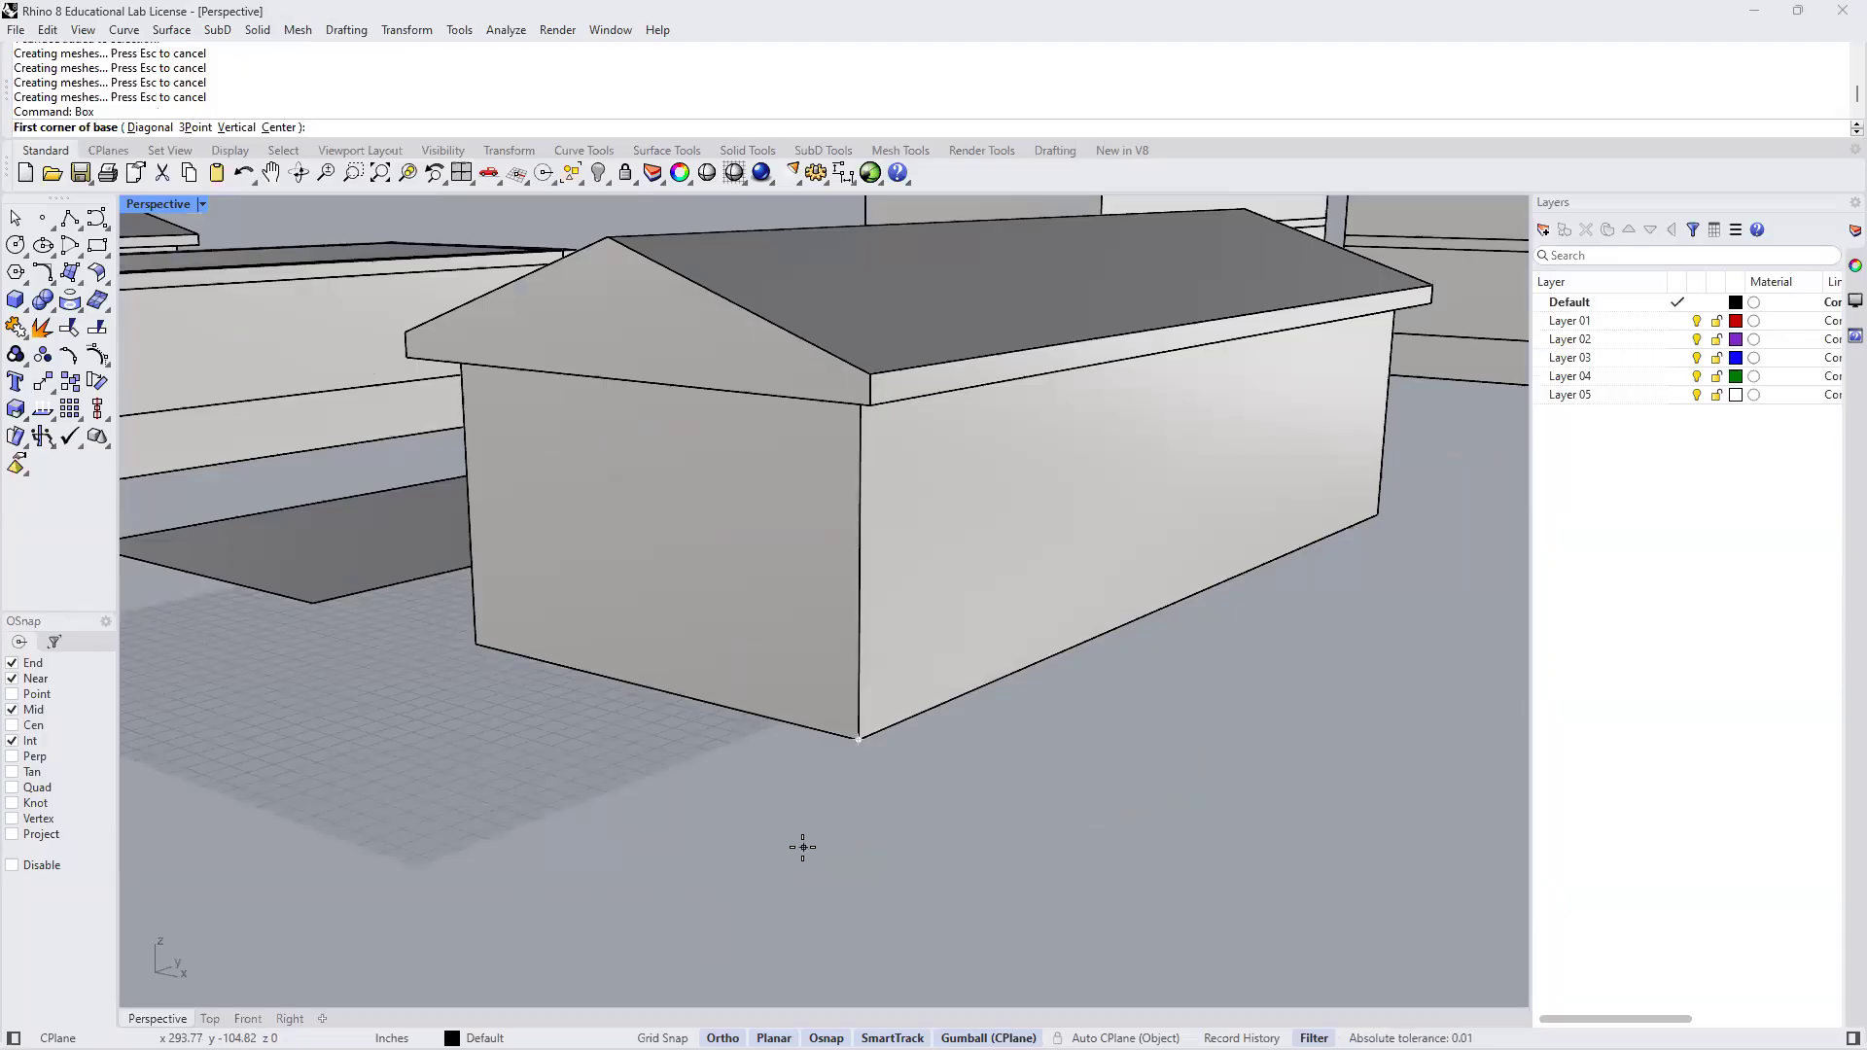
key("Escape")
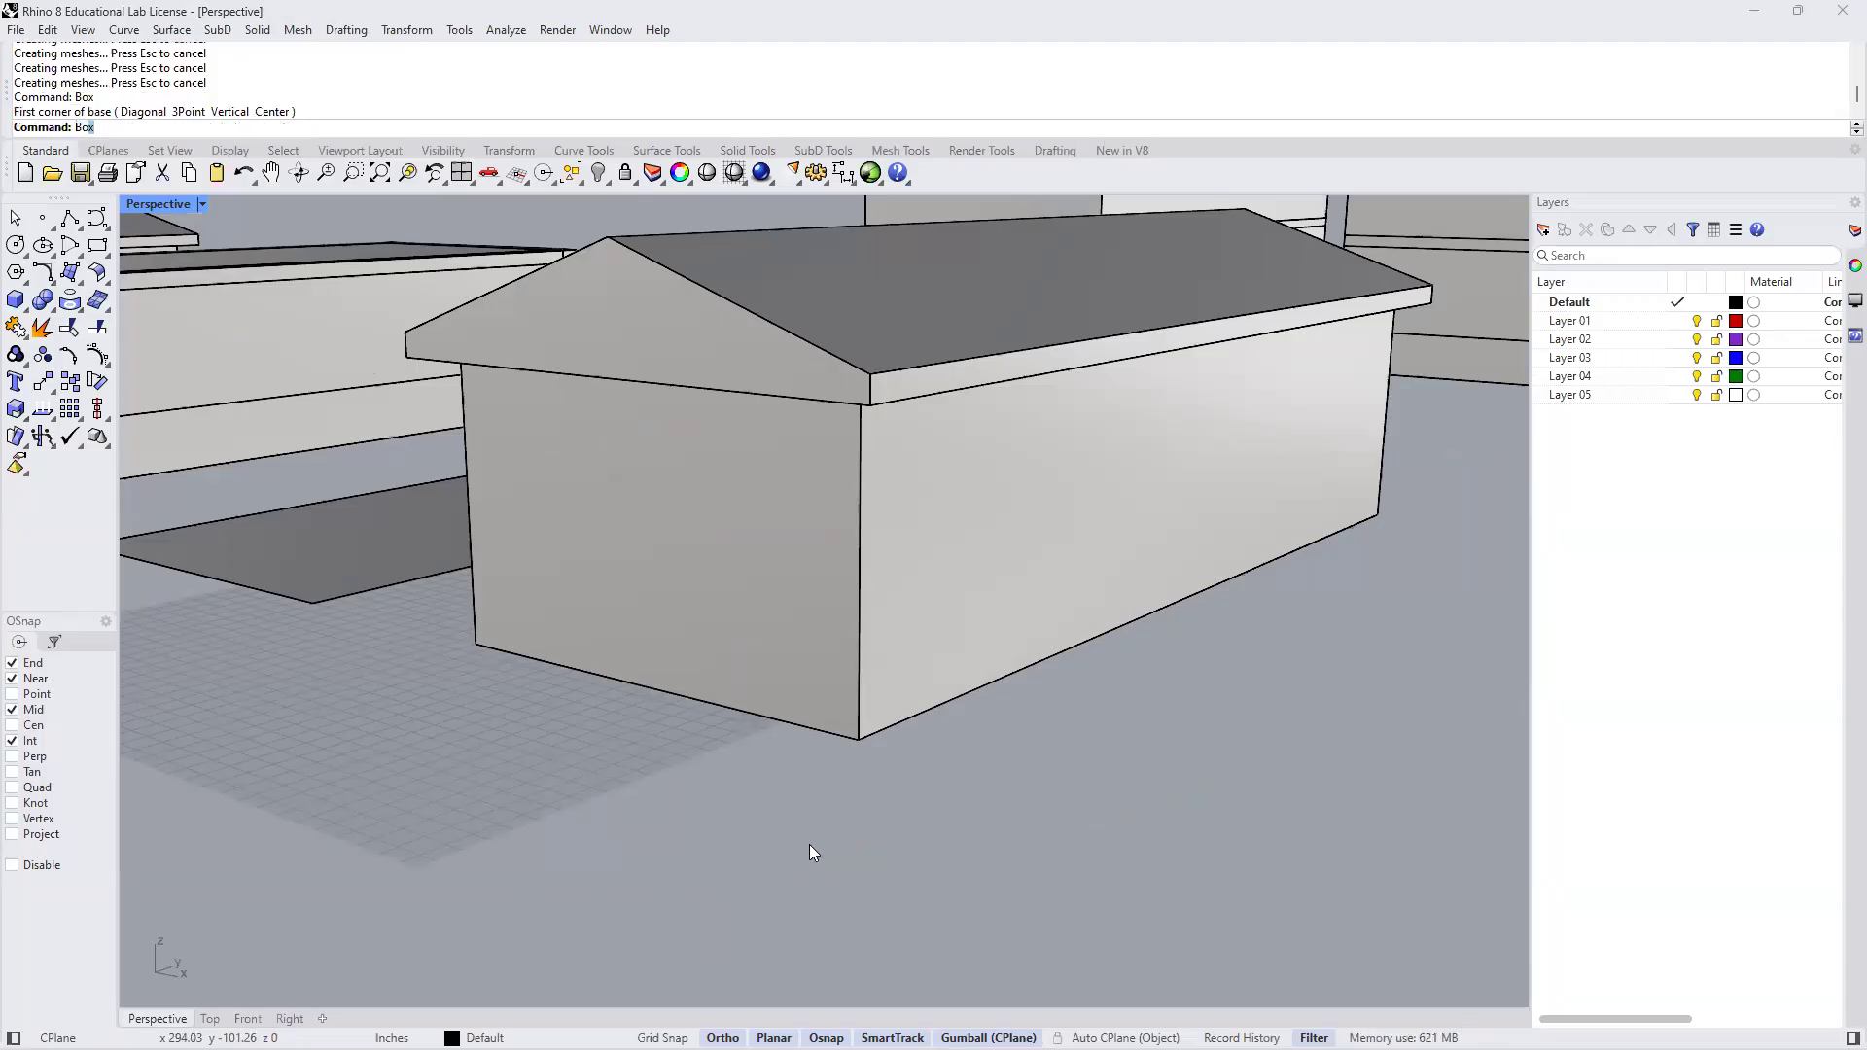
key("Return")
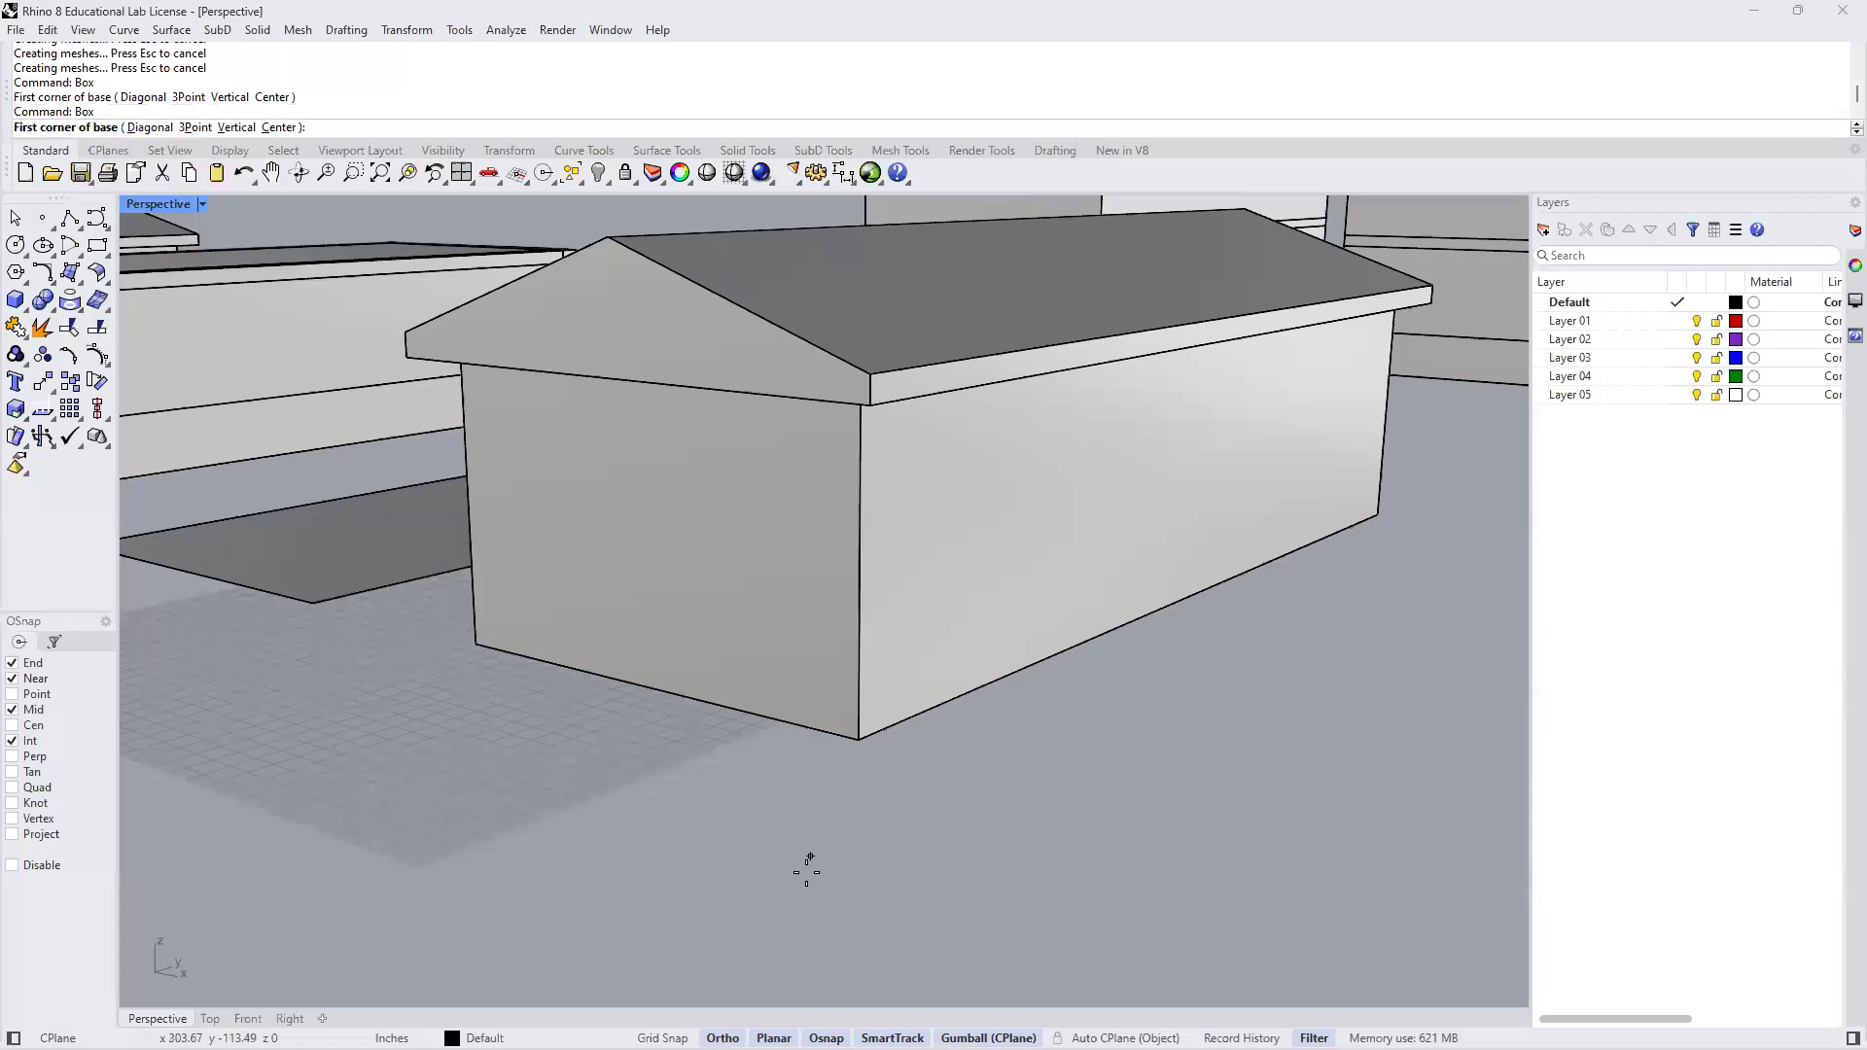
left_click(783, 865)
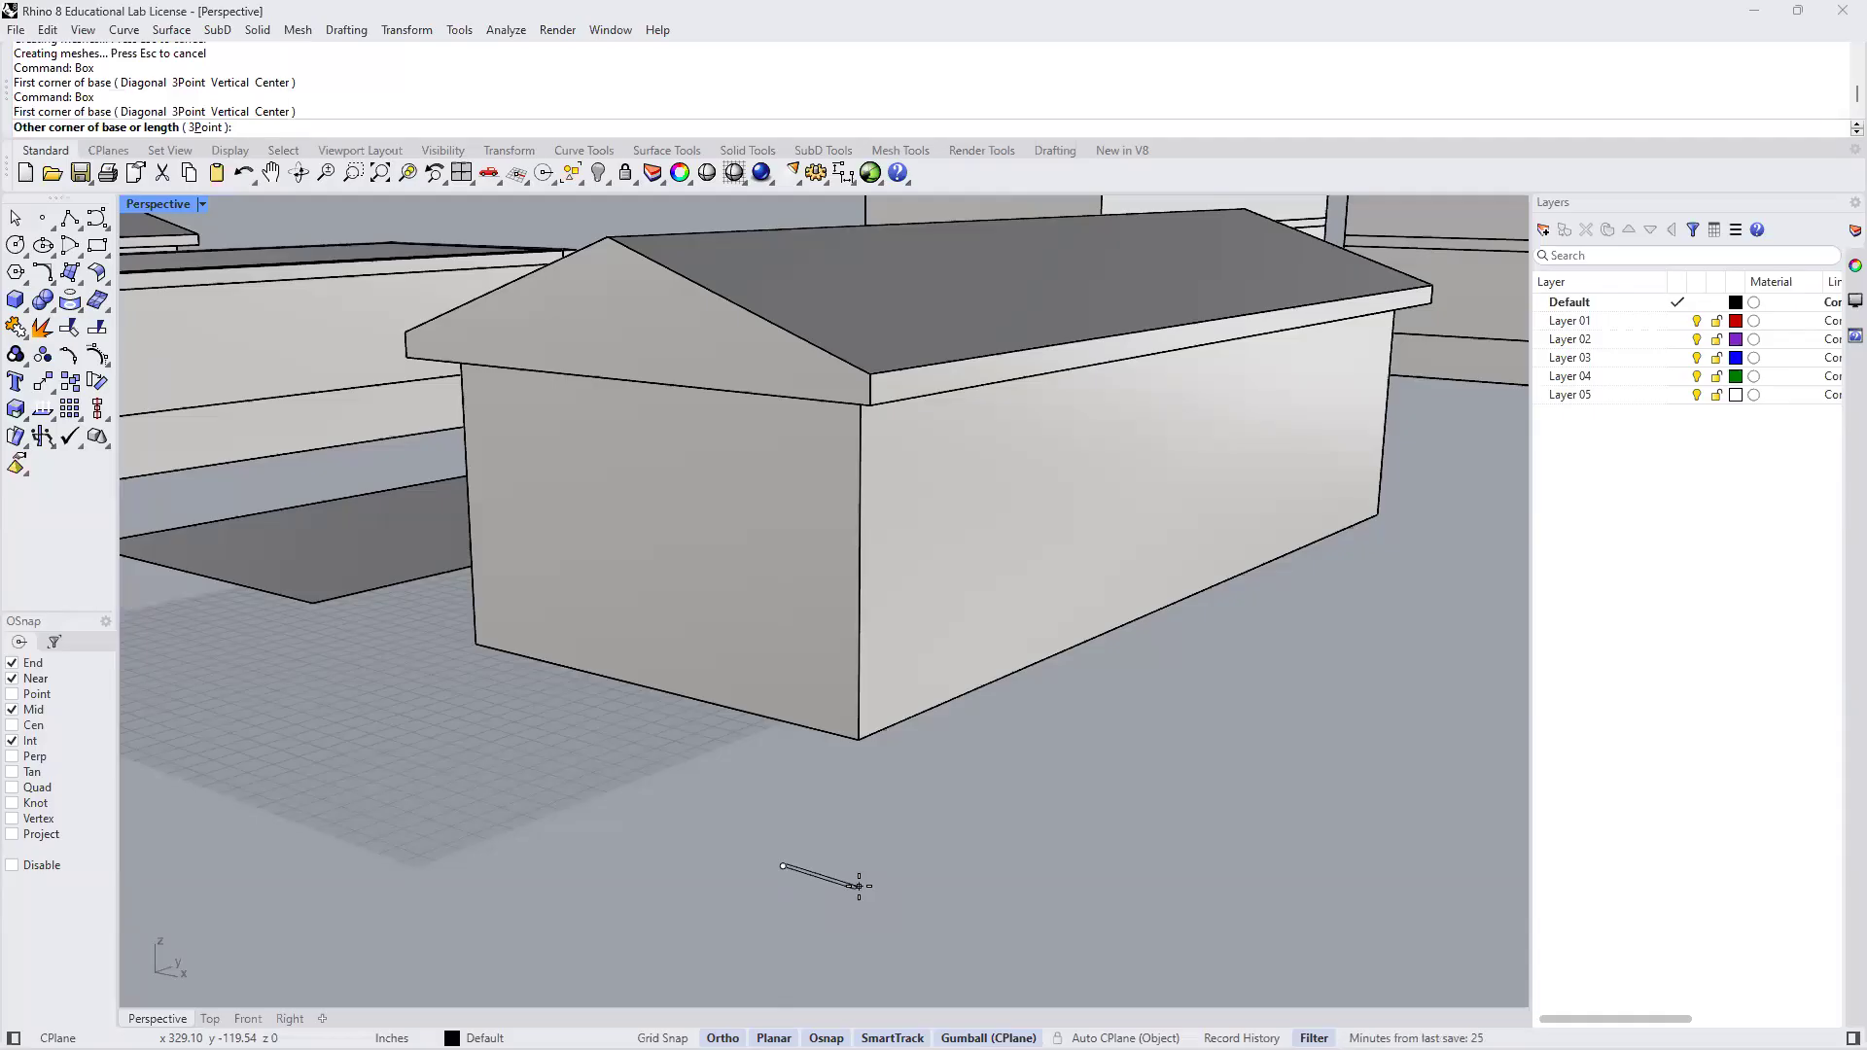
type("6'")
key("Return")
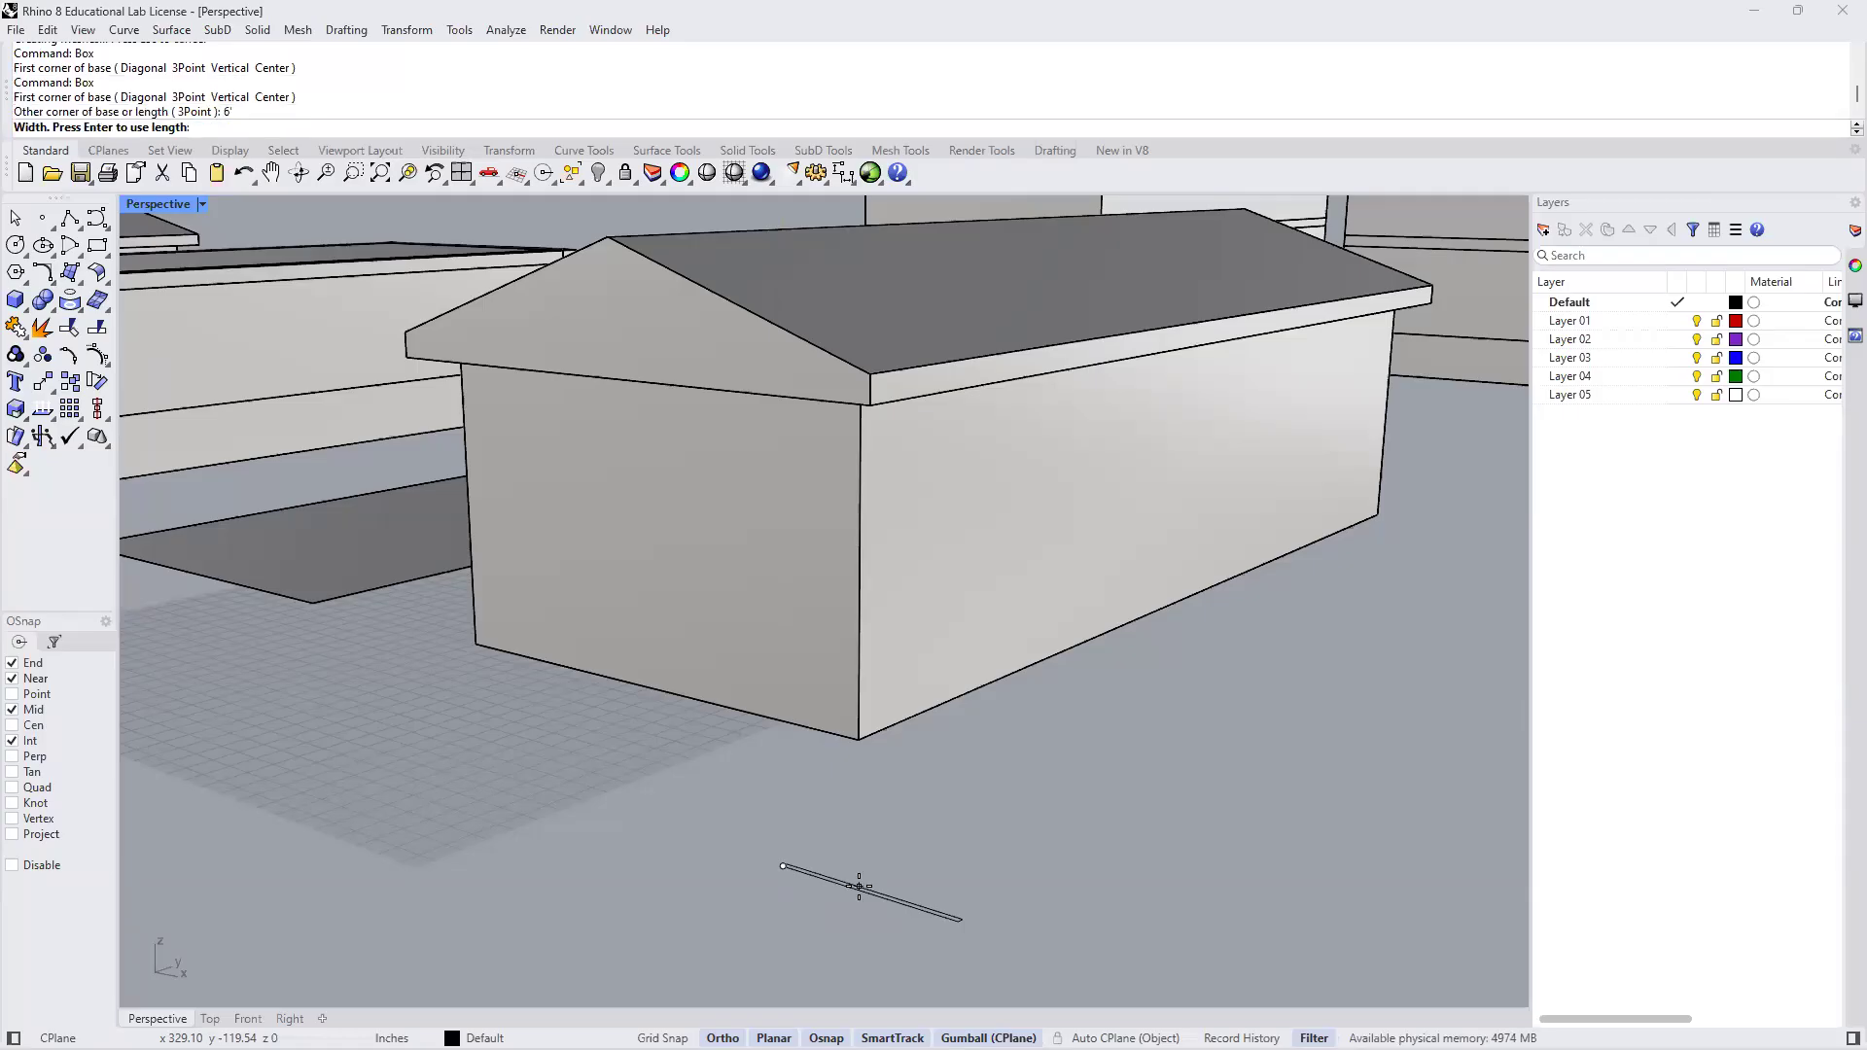
type("12")
key("Return")
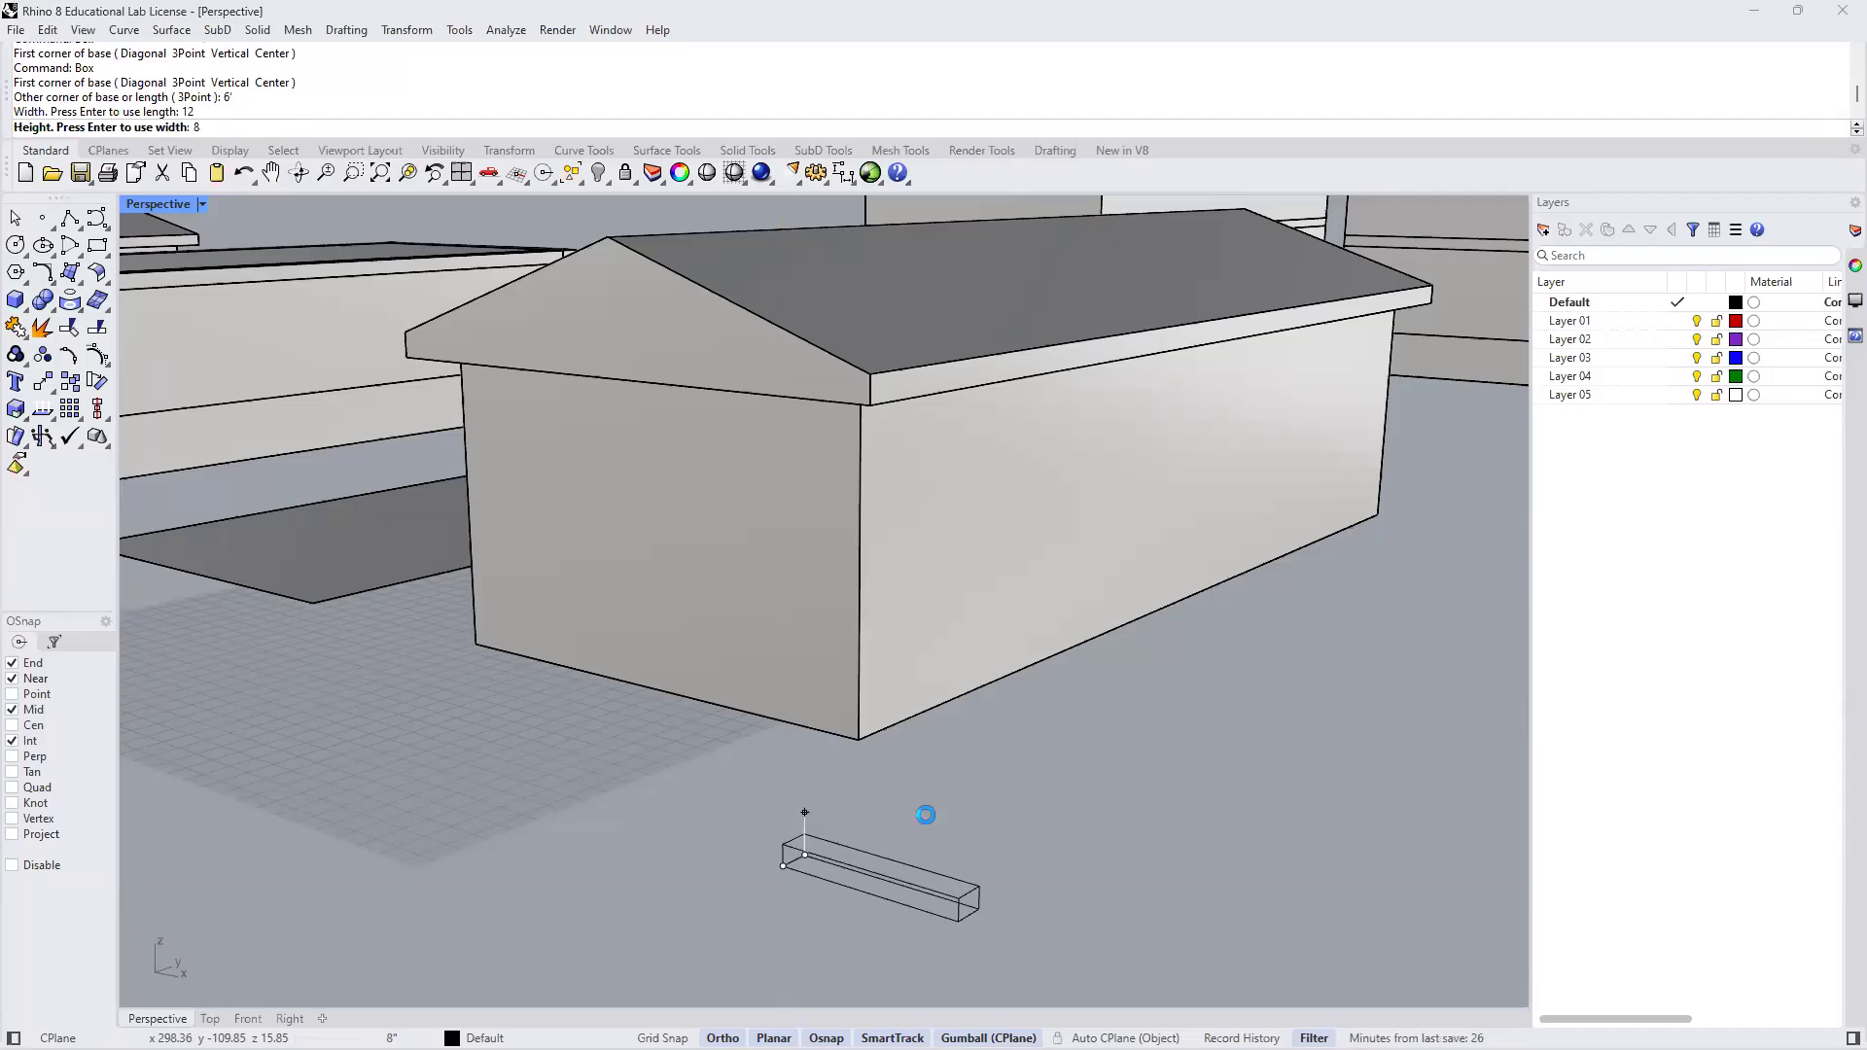
type("8")
key("Return")
Copy the tread box from its bottom front corner to its top back corner to make the second tread
right_click_drag(1084, 778, 1002, 761, "shift")
right_click_drag(877, 822, 988, 638, "shift")
left_click(671, 642)
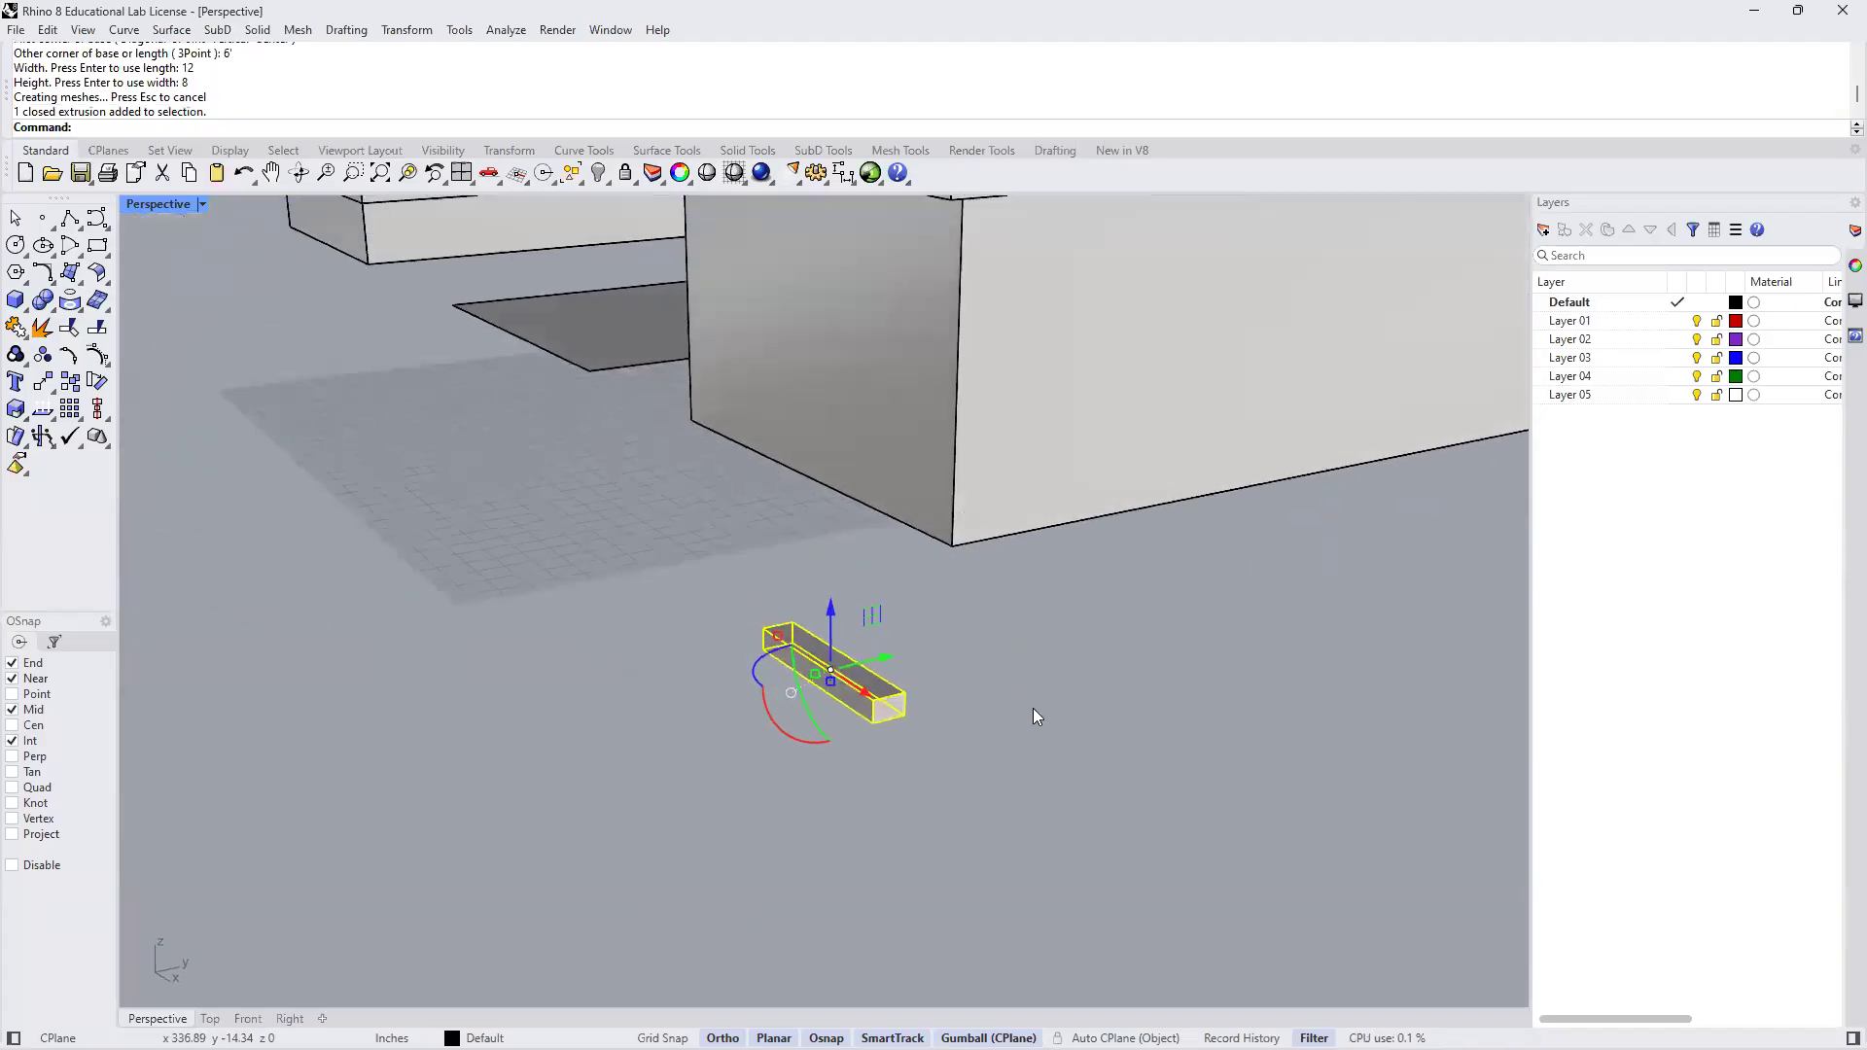
scroll(961, 660, "up", 2)
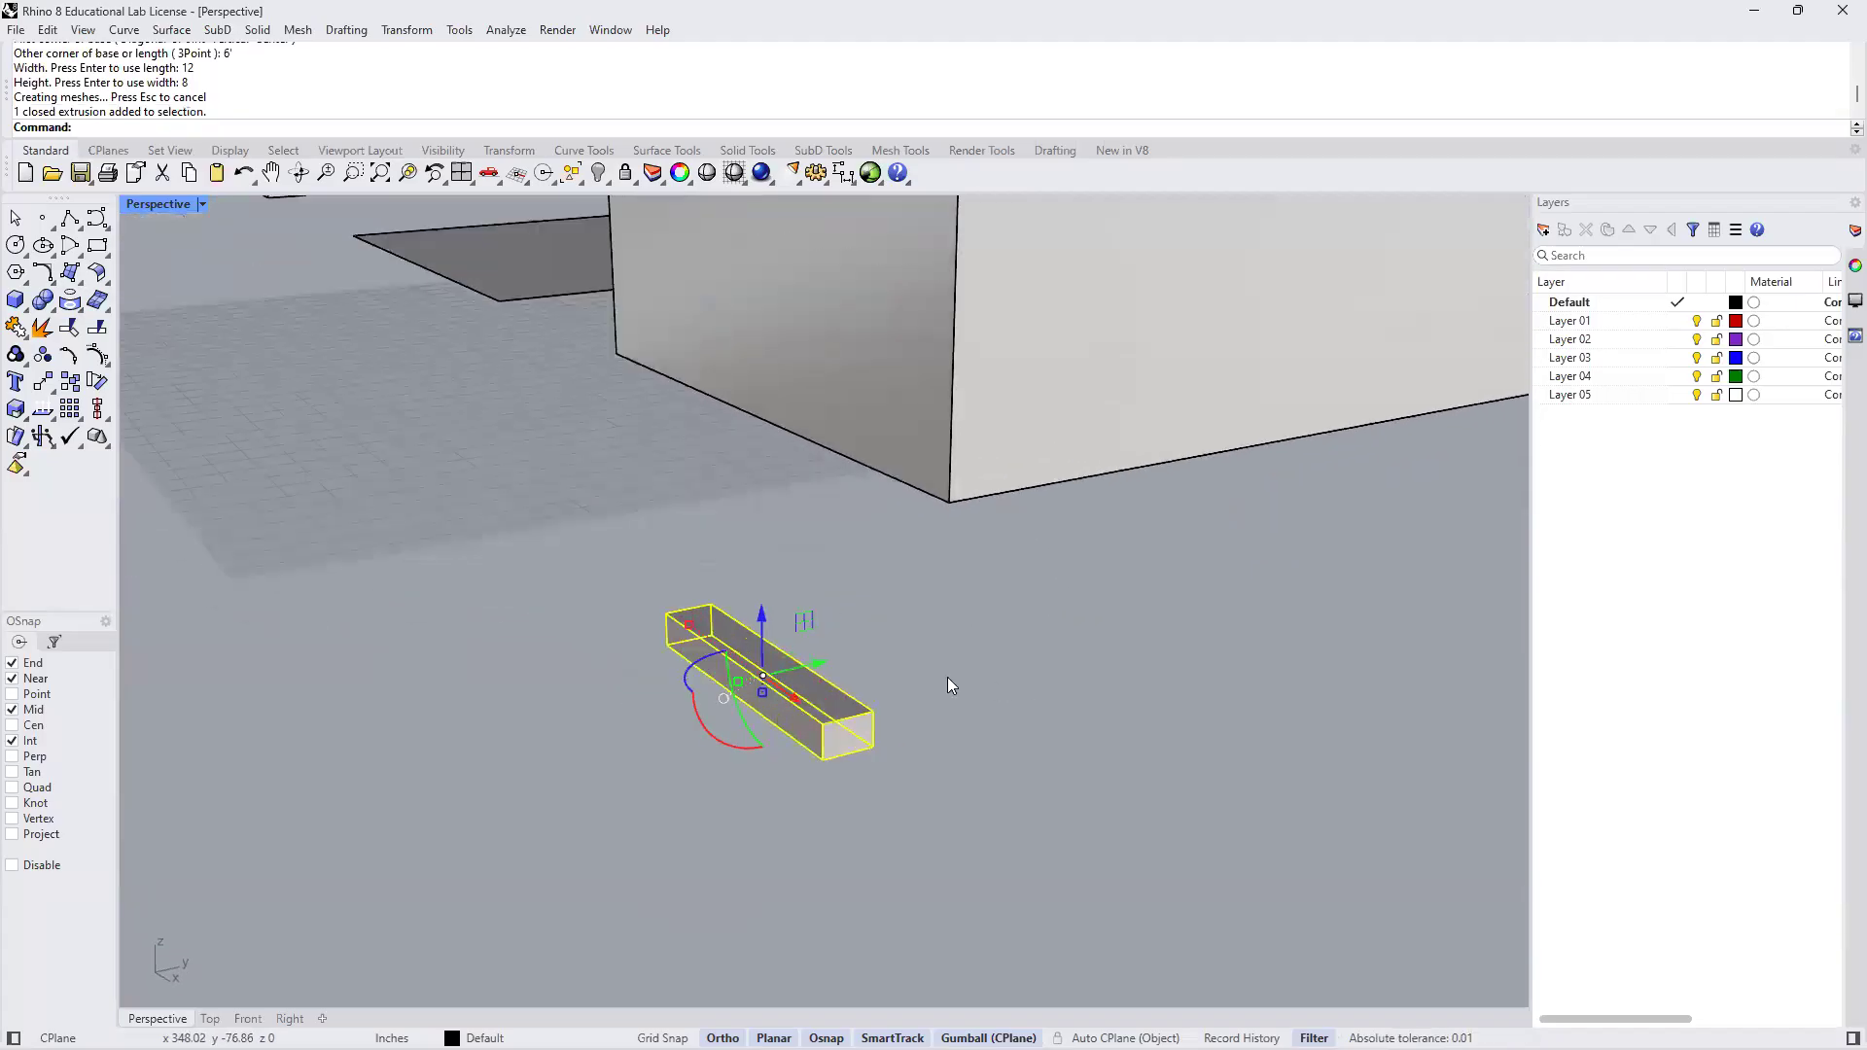
key("Escape")
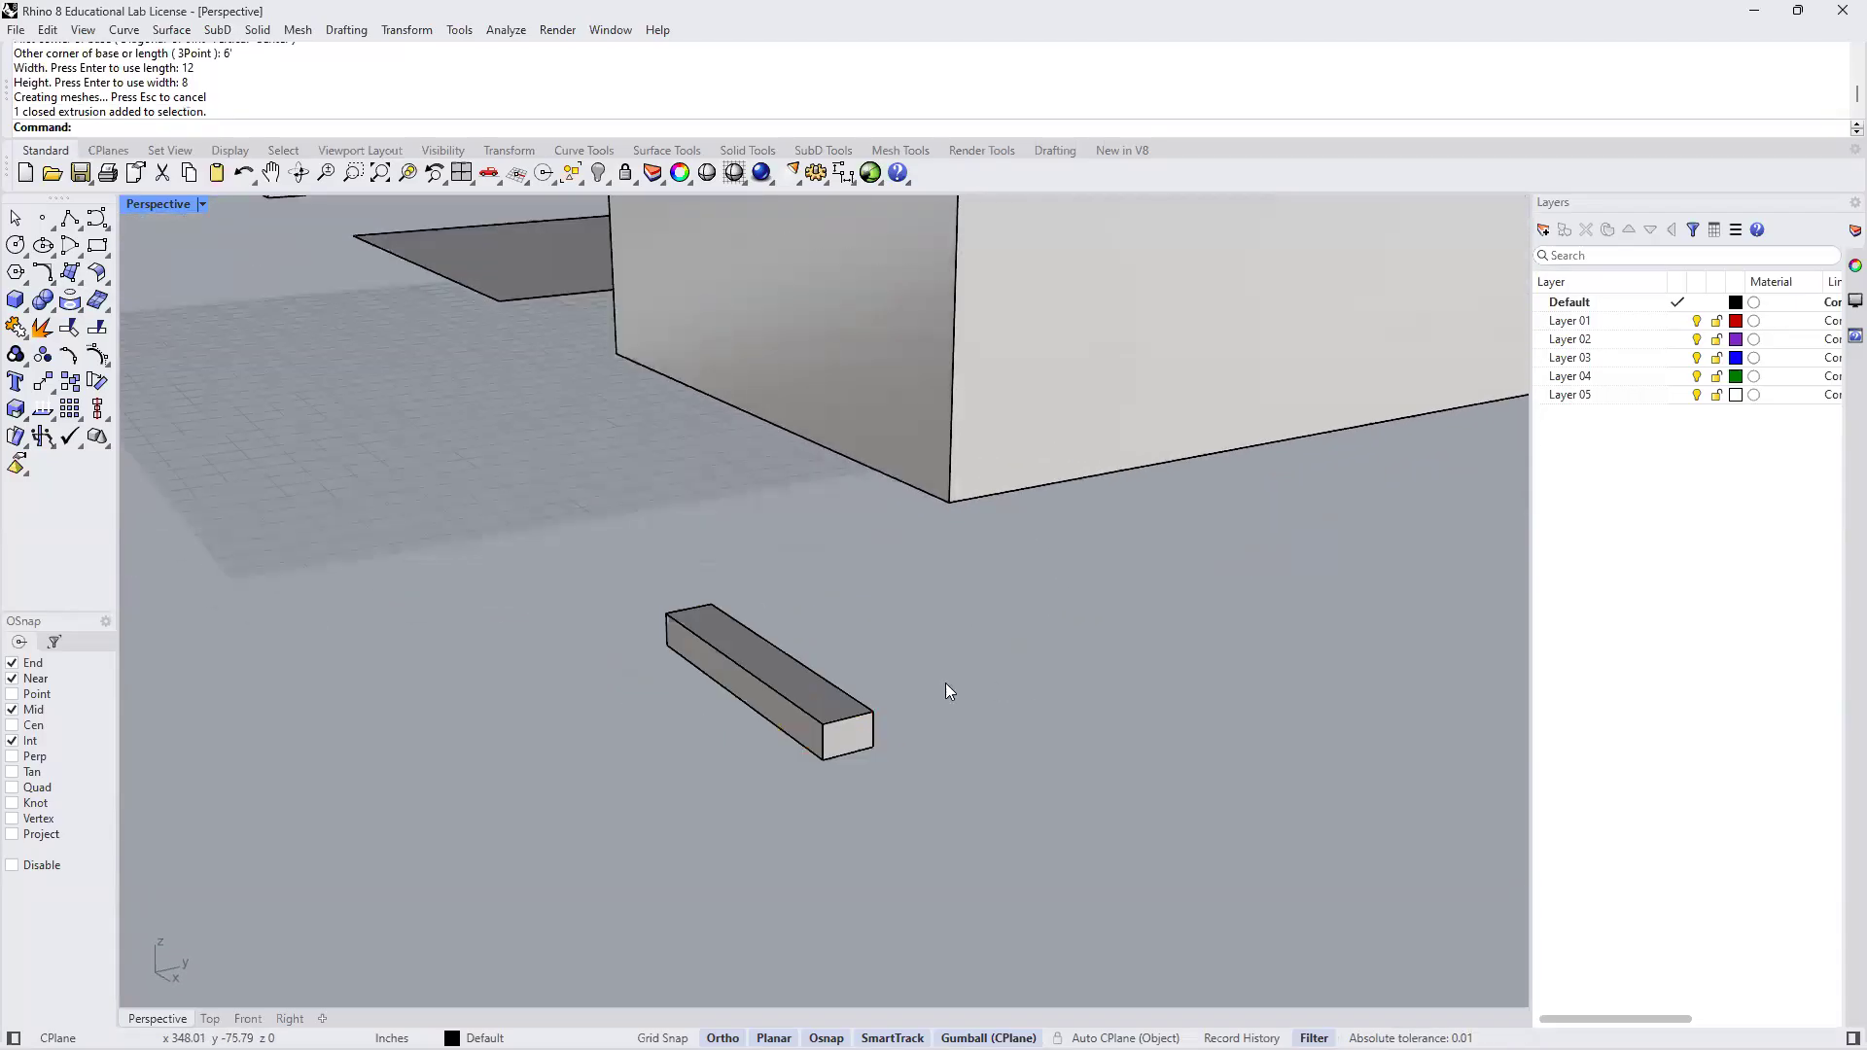
left_click(854, 745)
type("Copy")
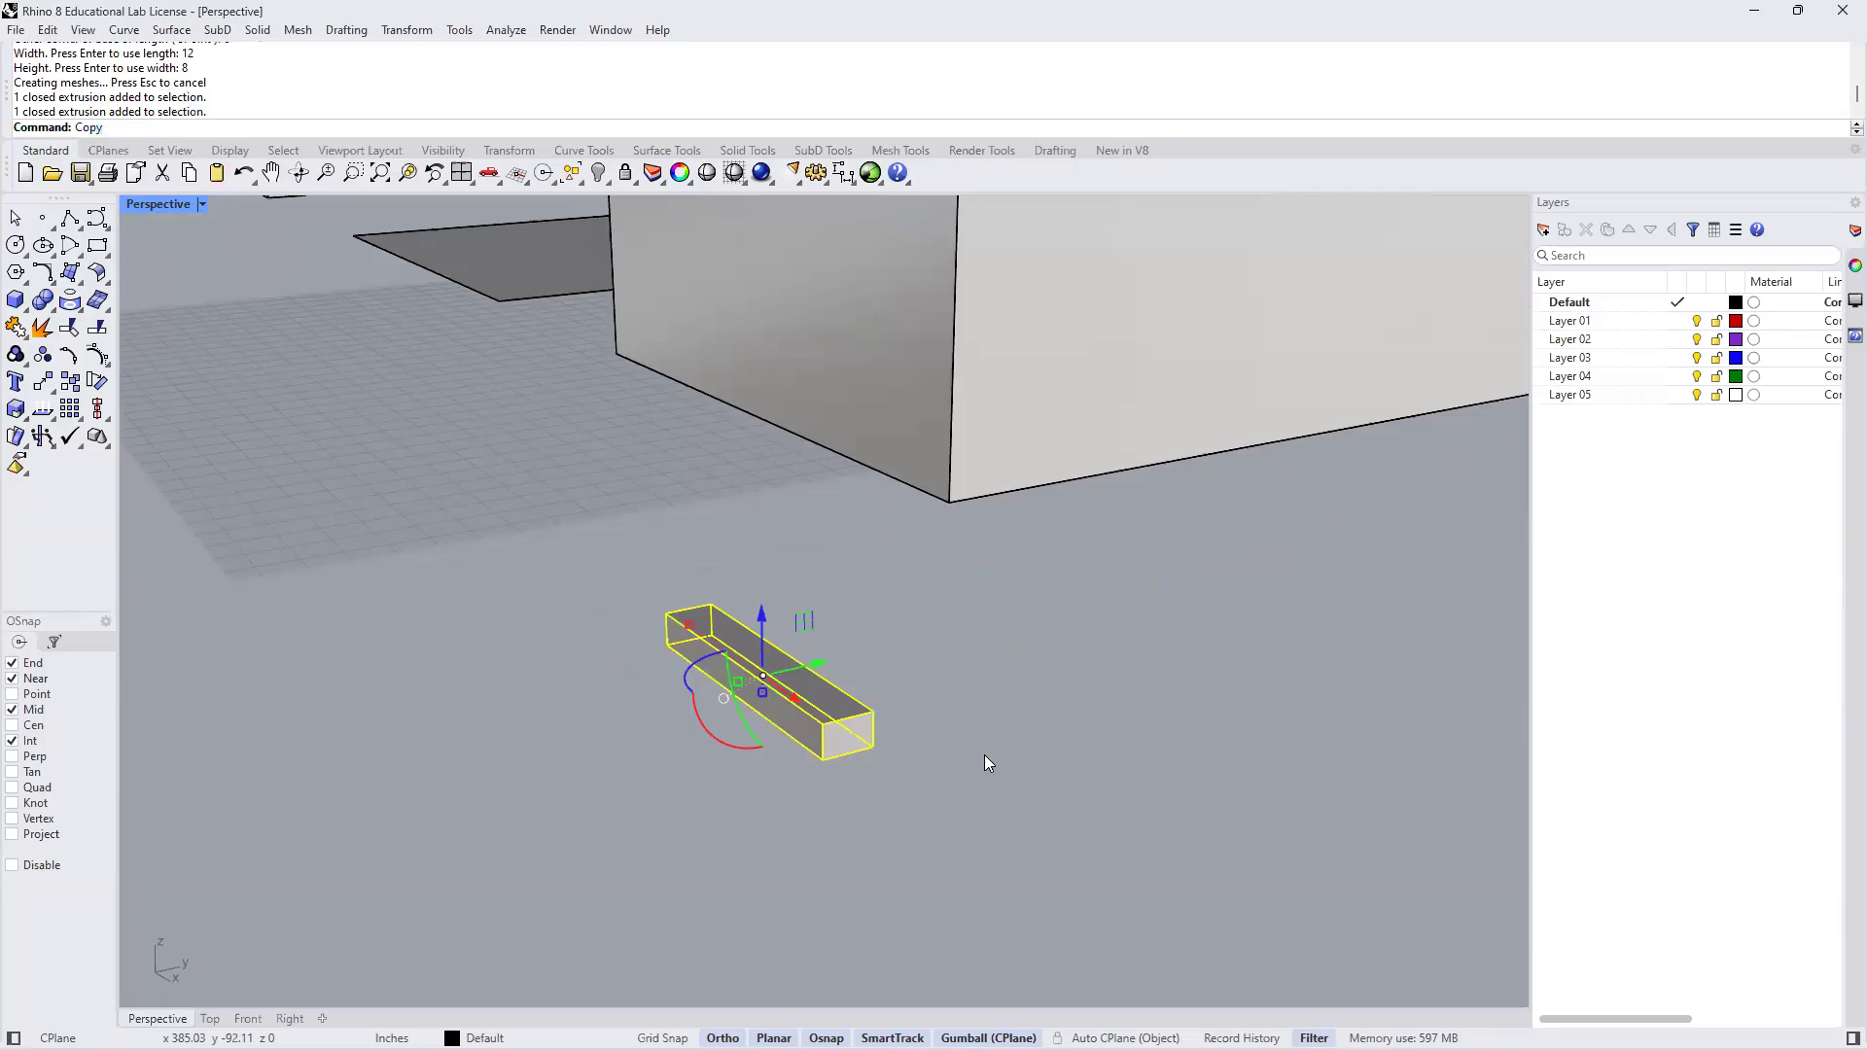
key("Return")
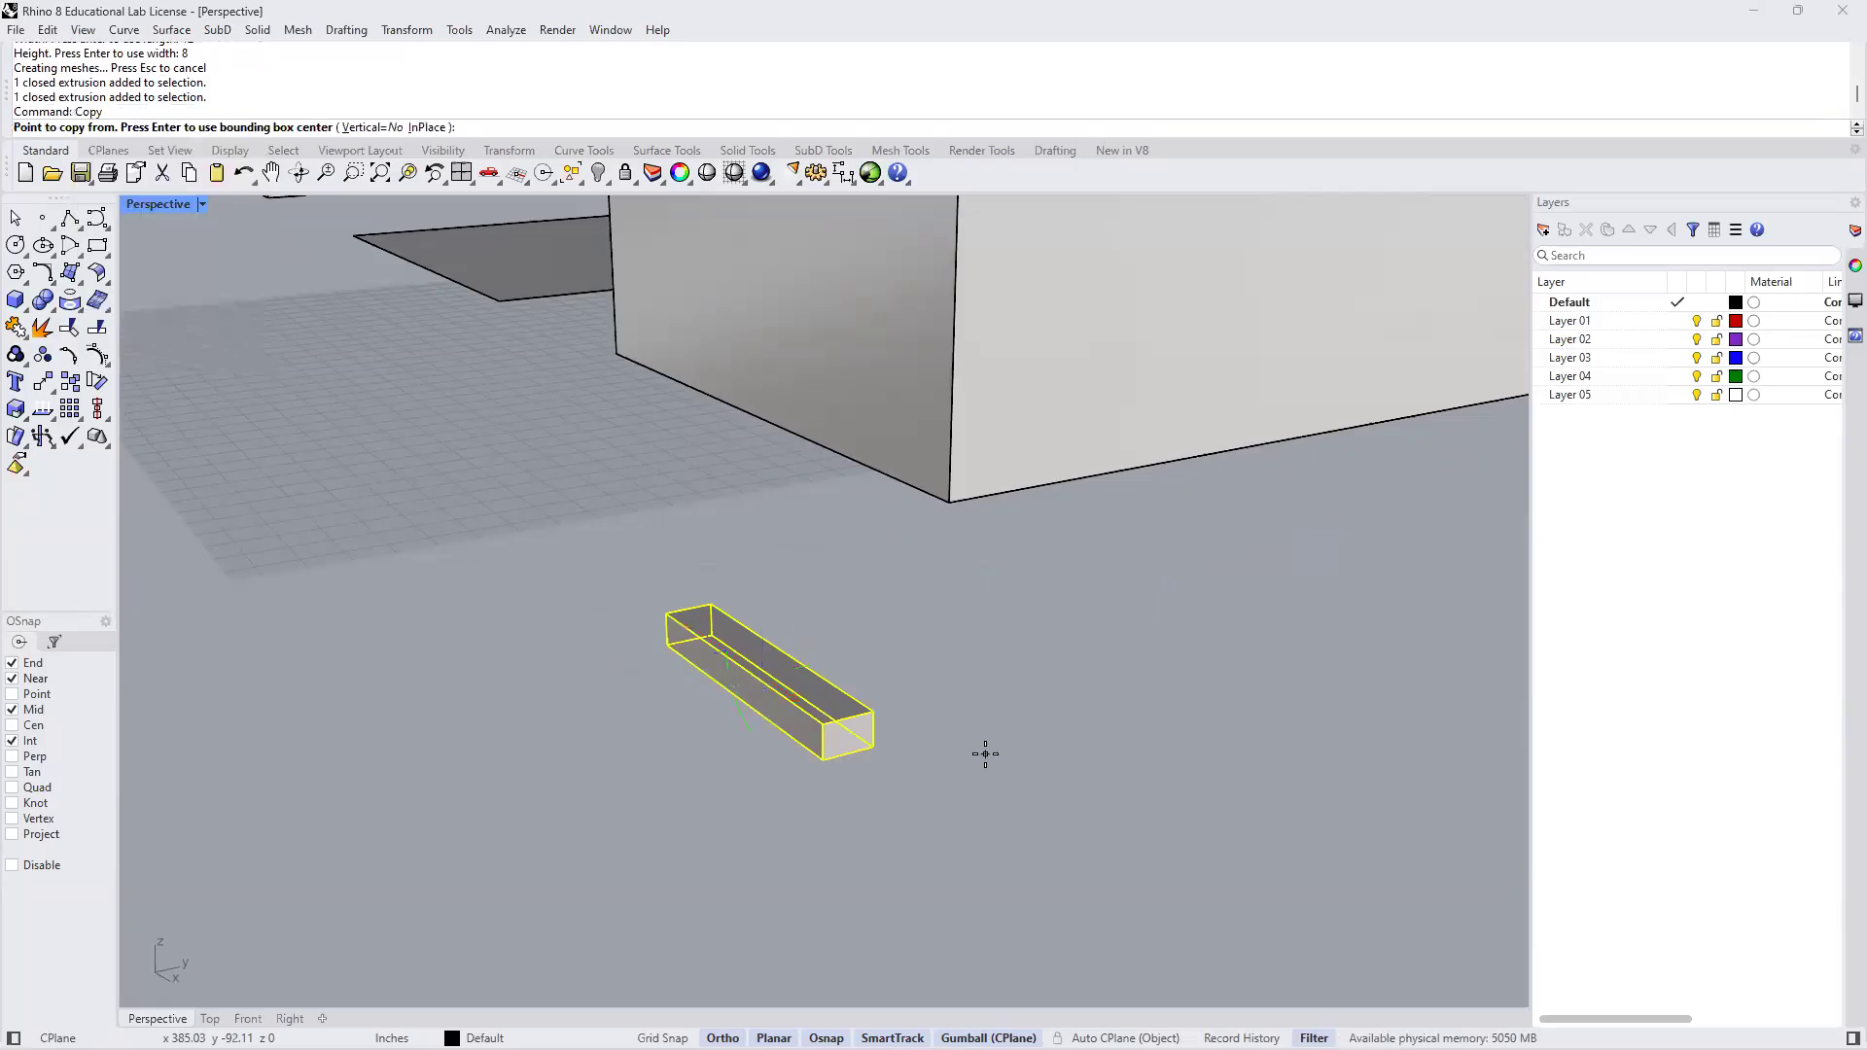
left_click(822, 759)
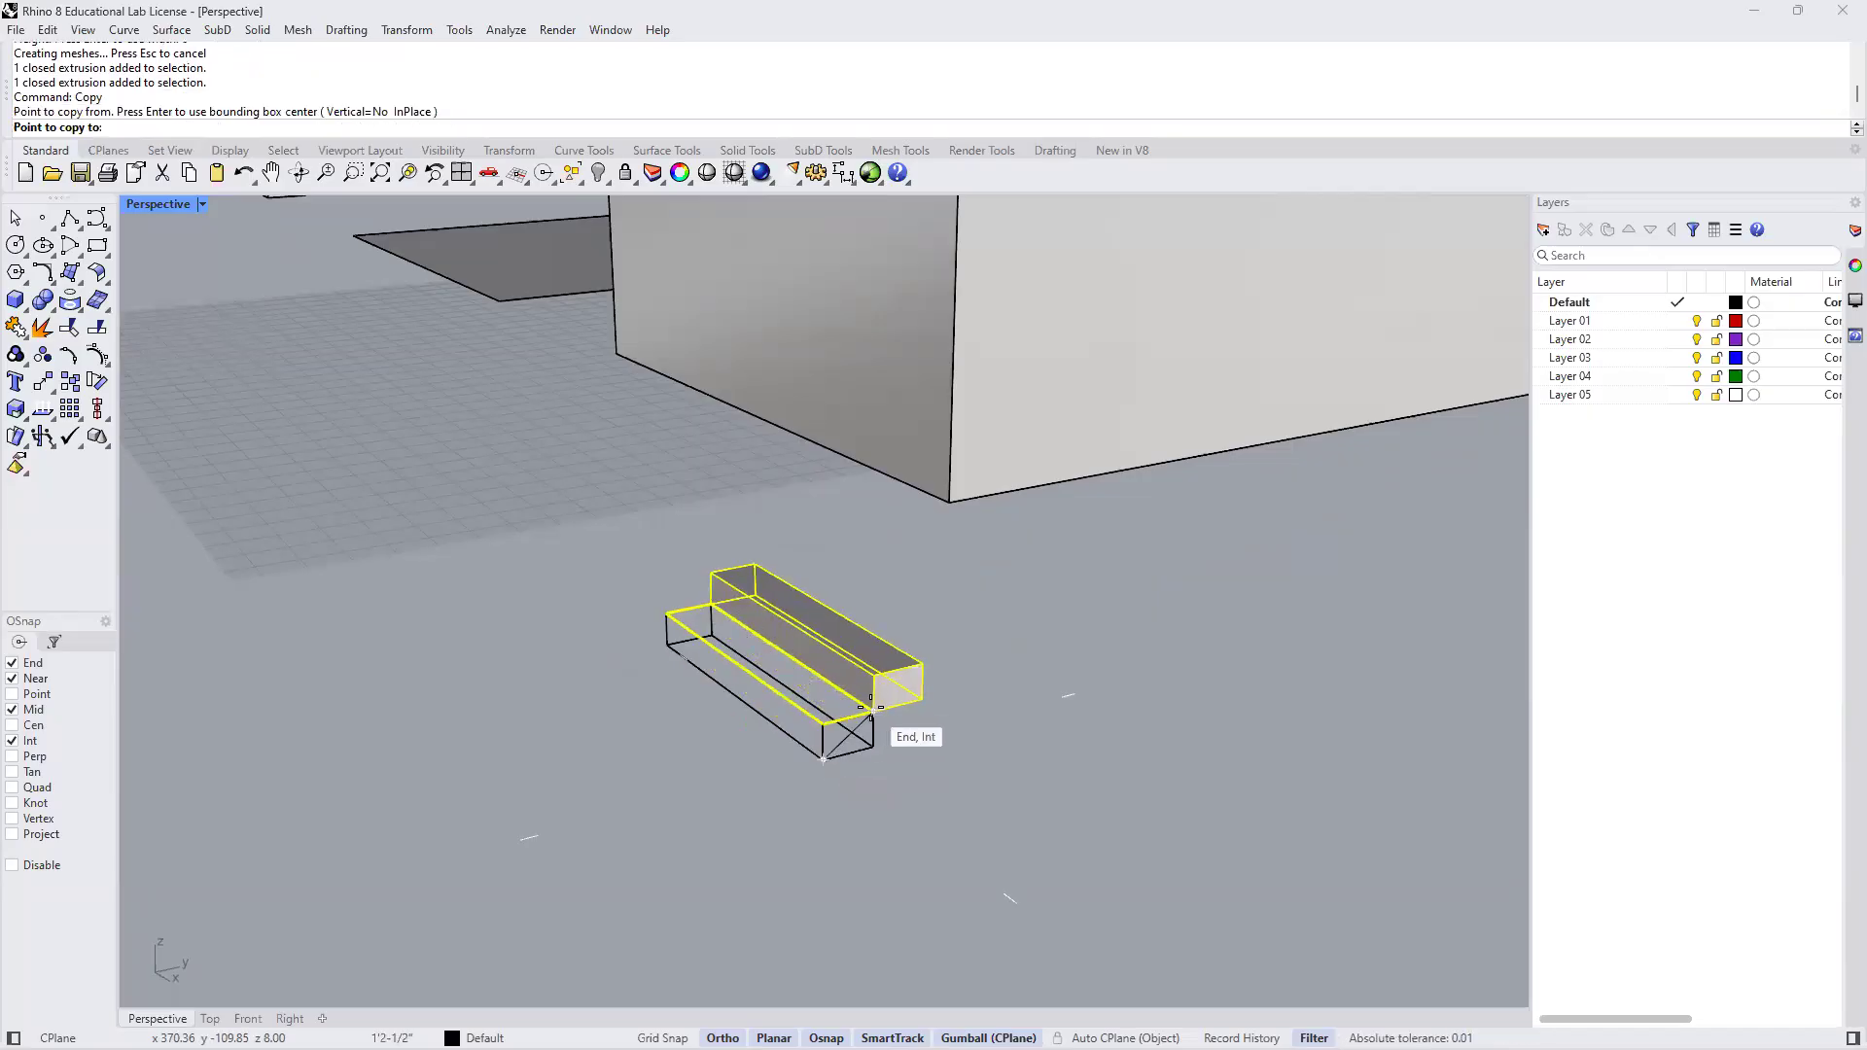
left_click(870, 707)
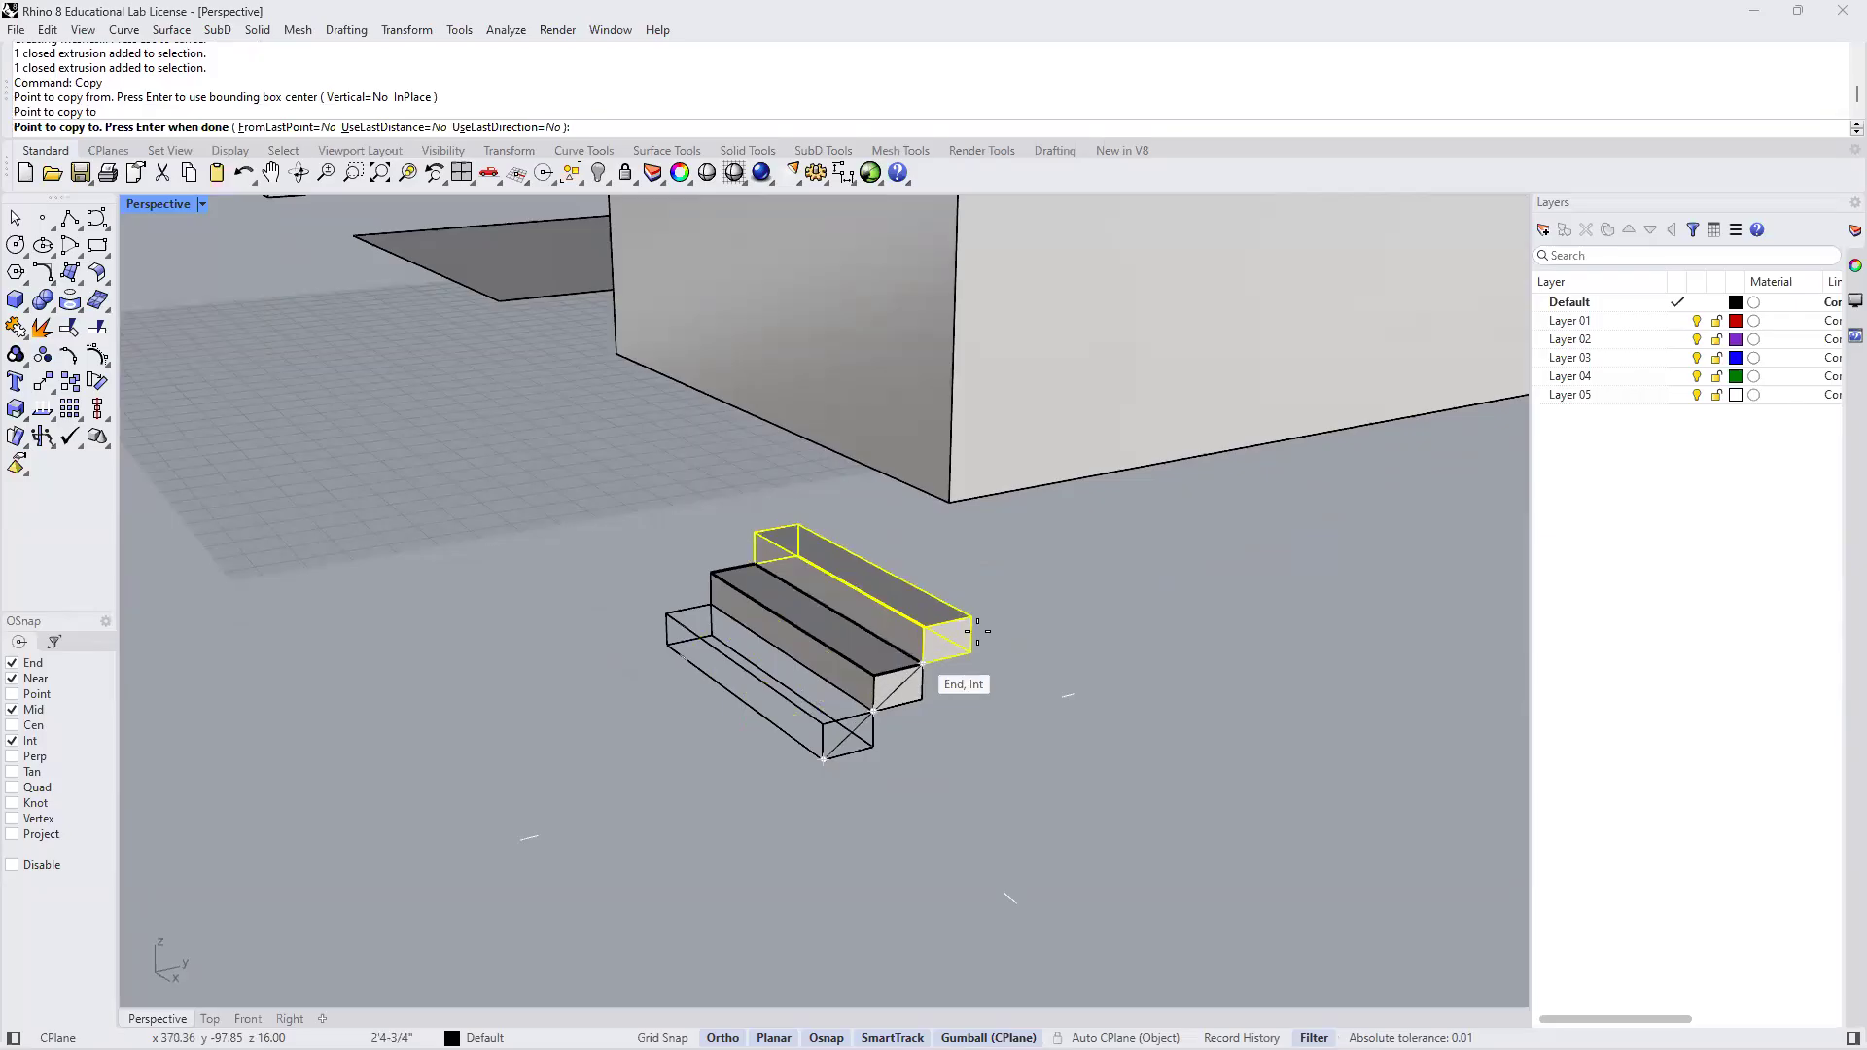
Place four more tread copies up the flight, each at the previous tread's top back corner
left_click(922, 662)
left_click(971, 617)
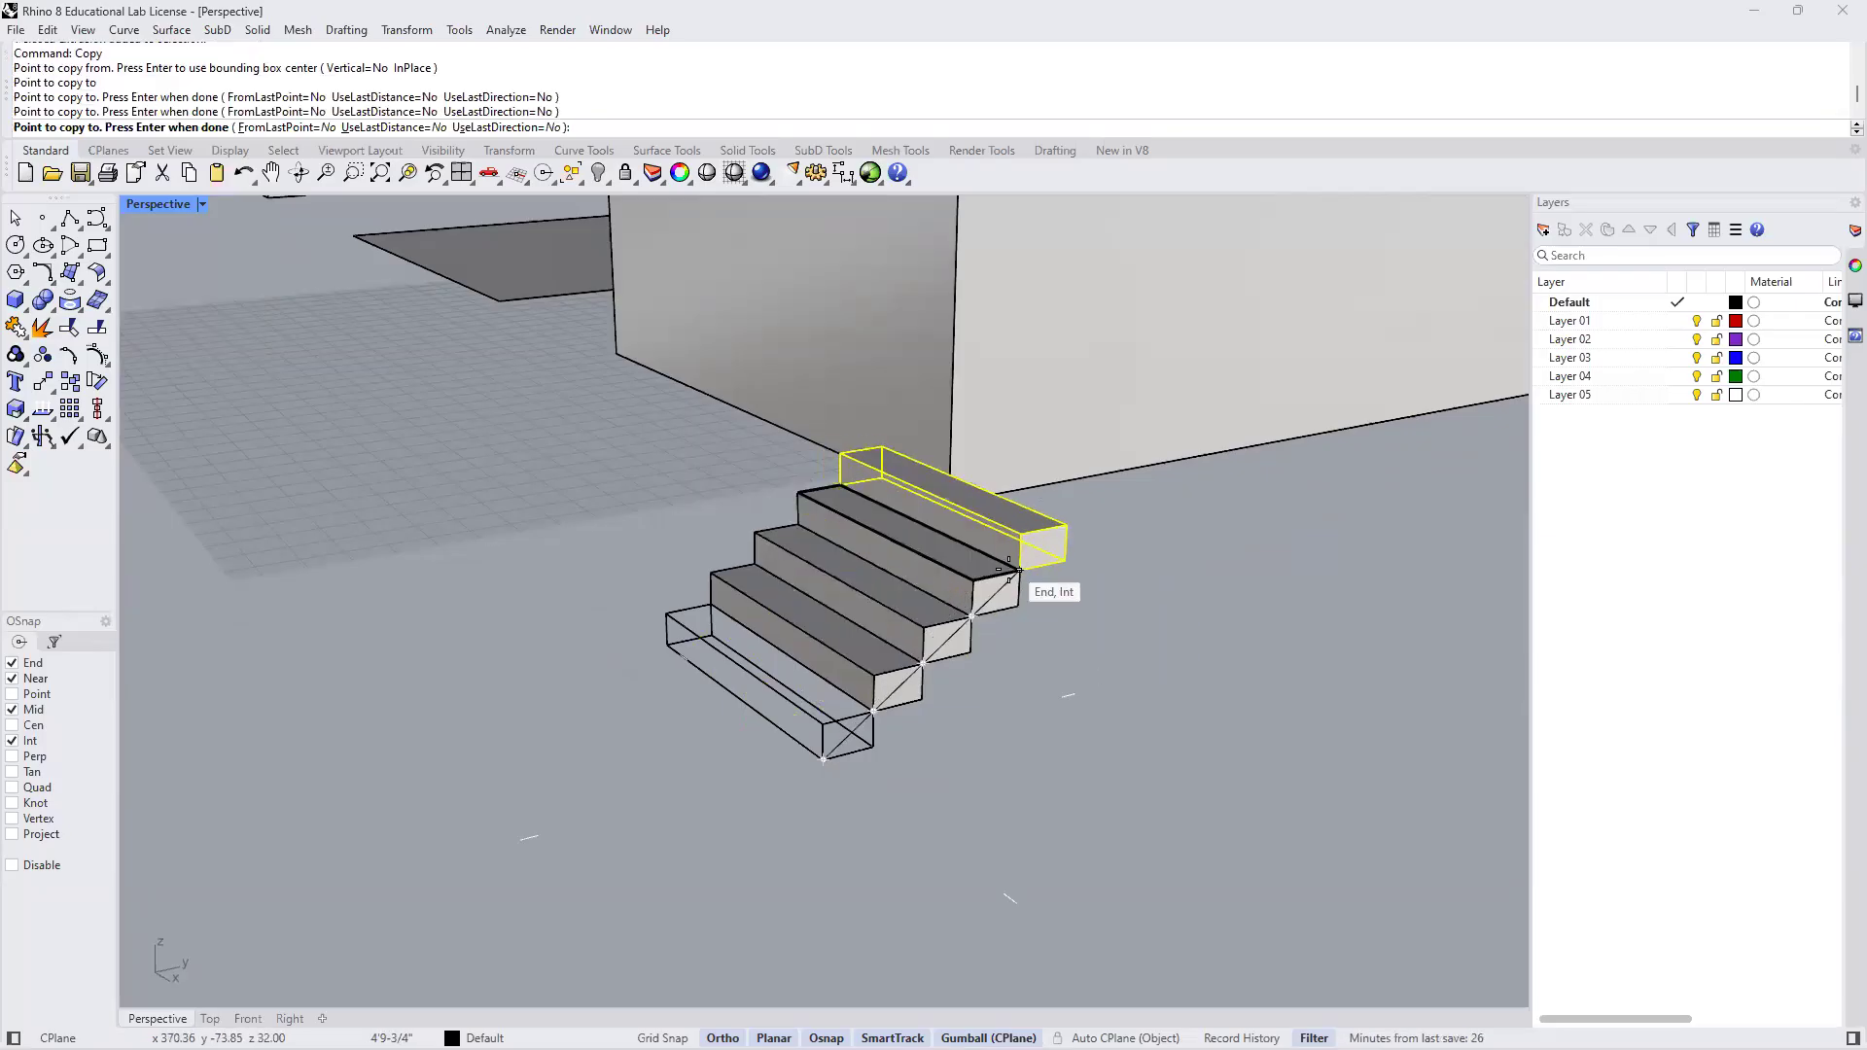
left_click(1018, 571)
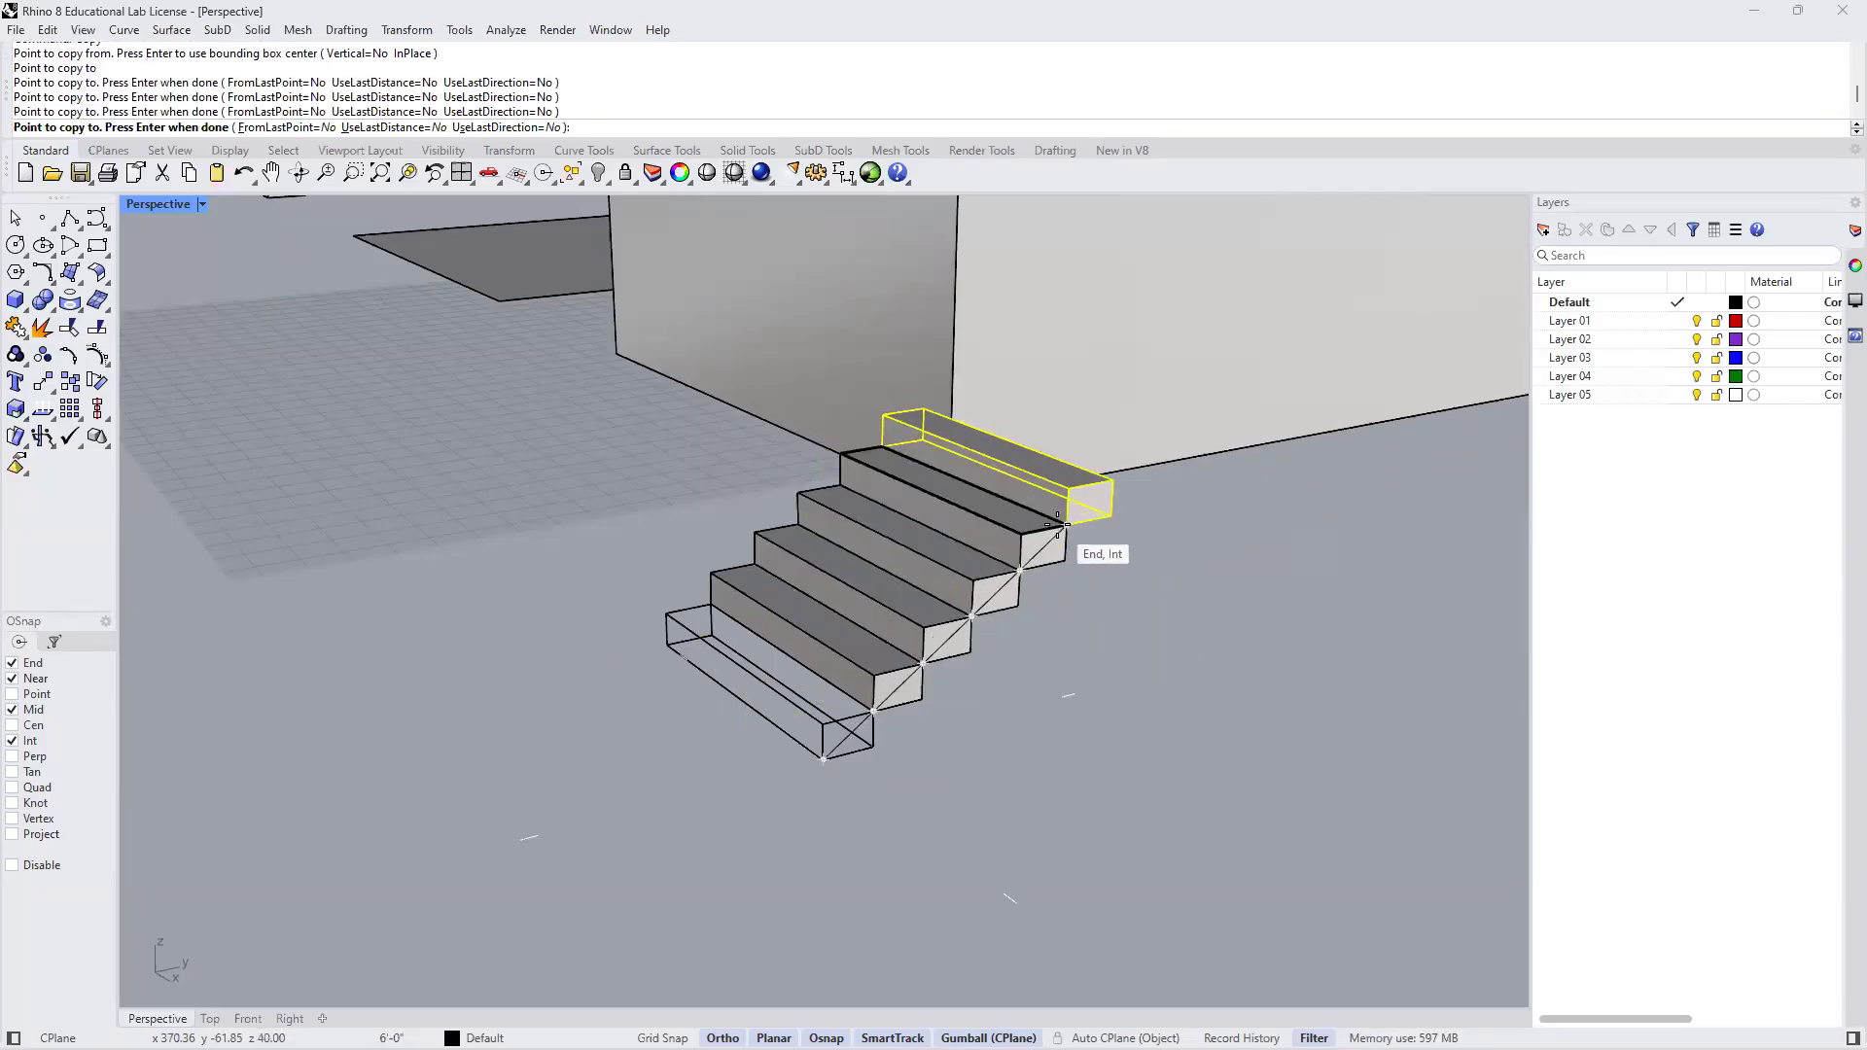
left_click(1067, 528)
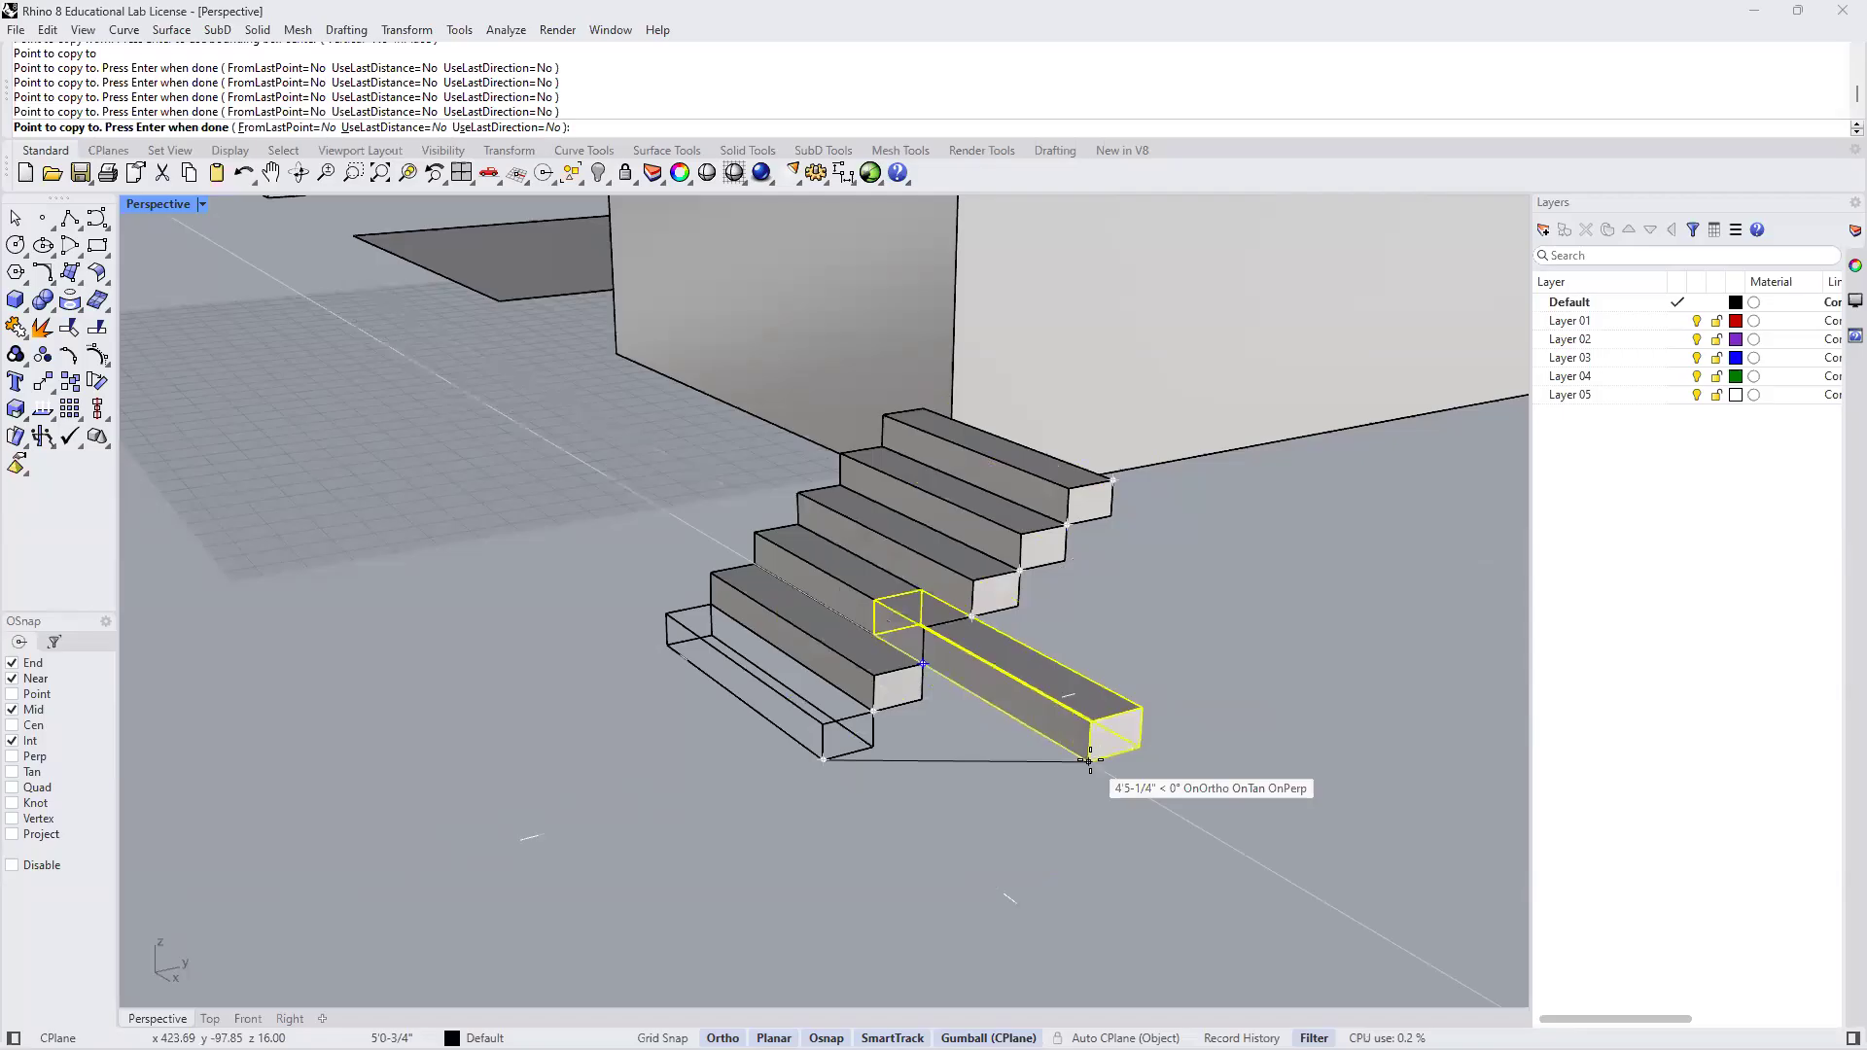
key("Return")
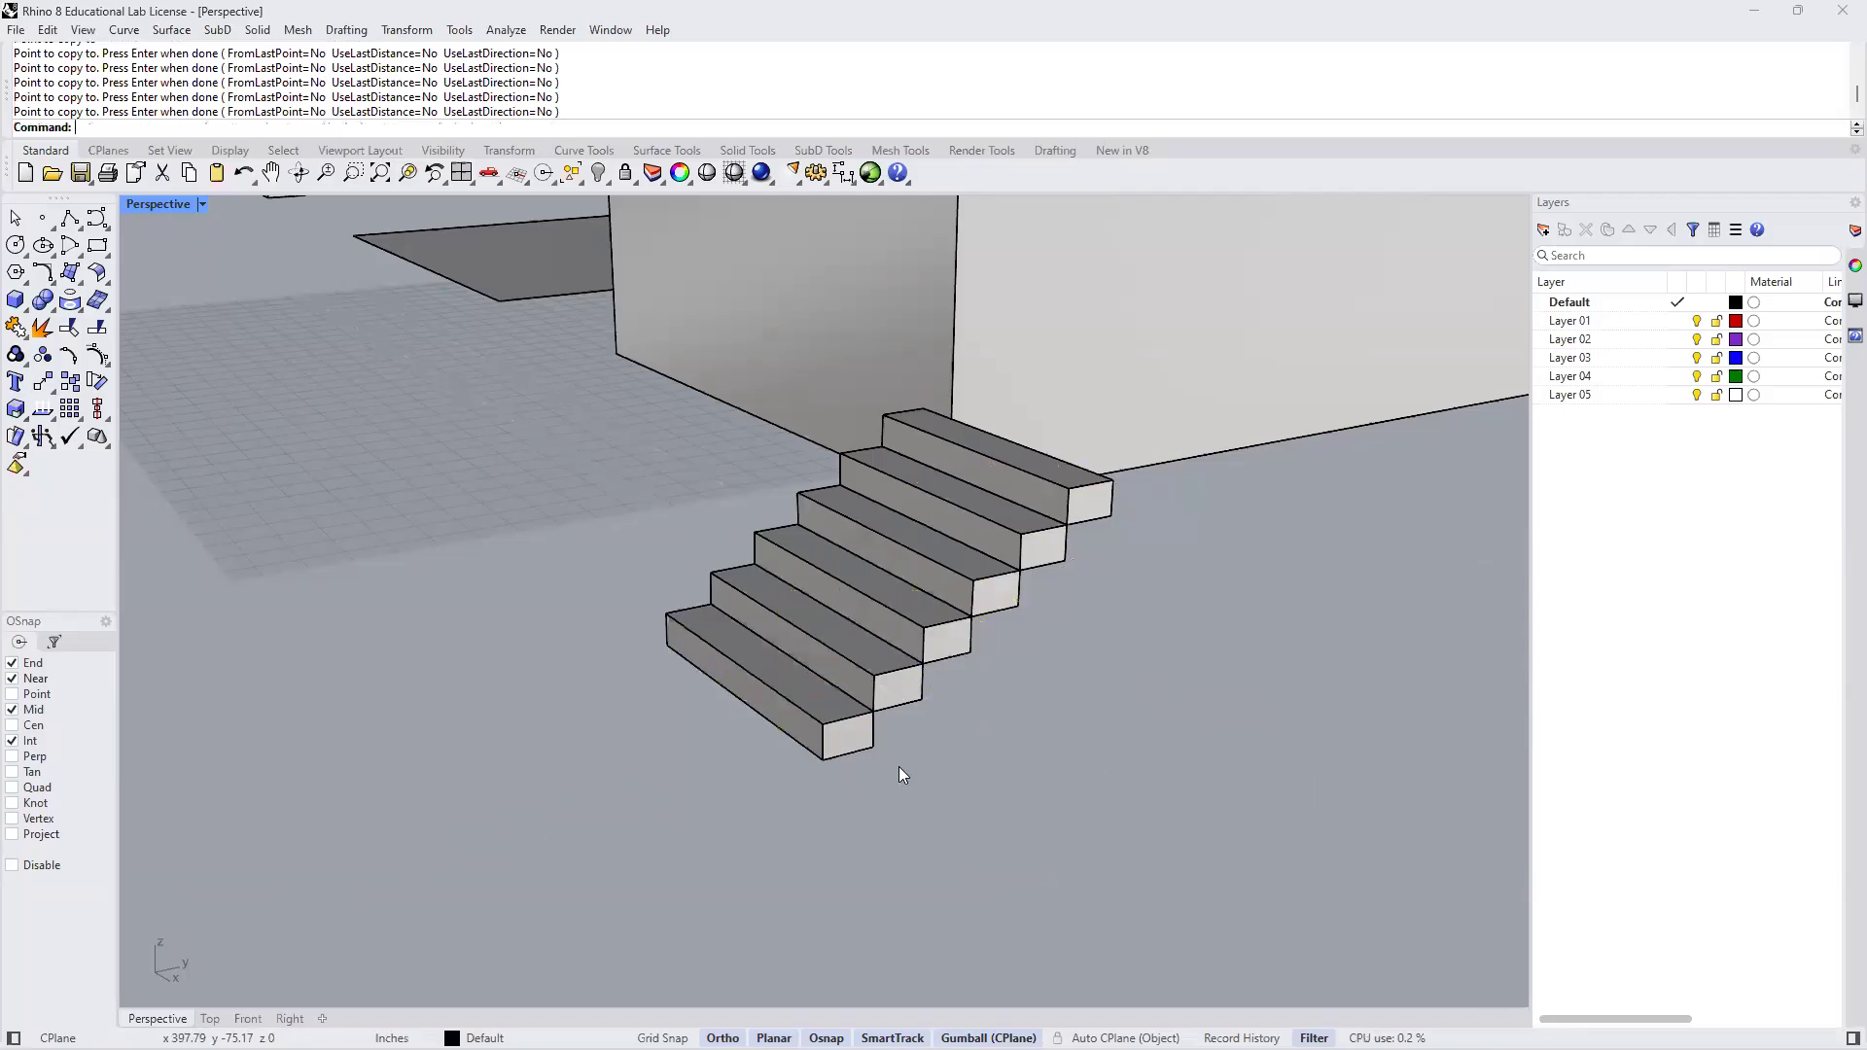
Inspect the new staircase's treads as separate objects by selecting them individually, leaving none selected
left_click(854, 731)
left_click(899, 686)
left_click(948, 642)
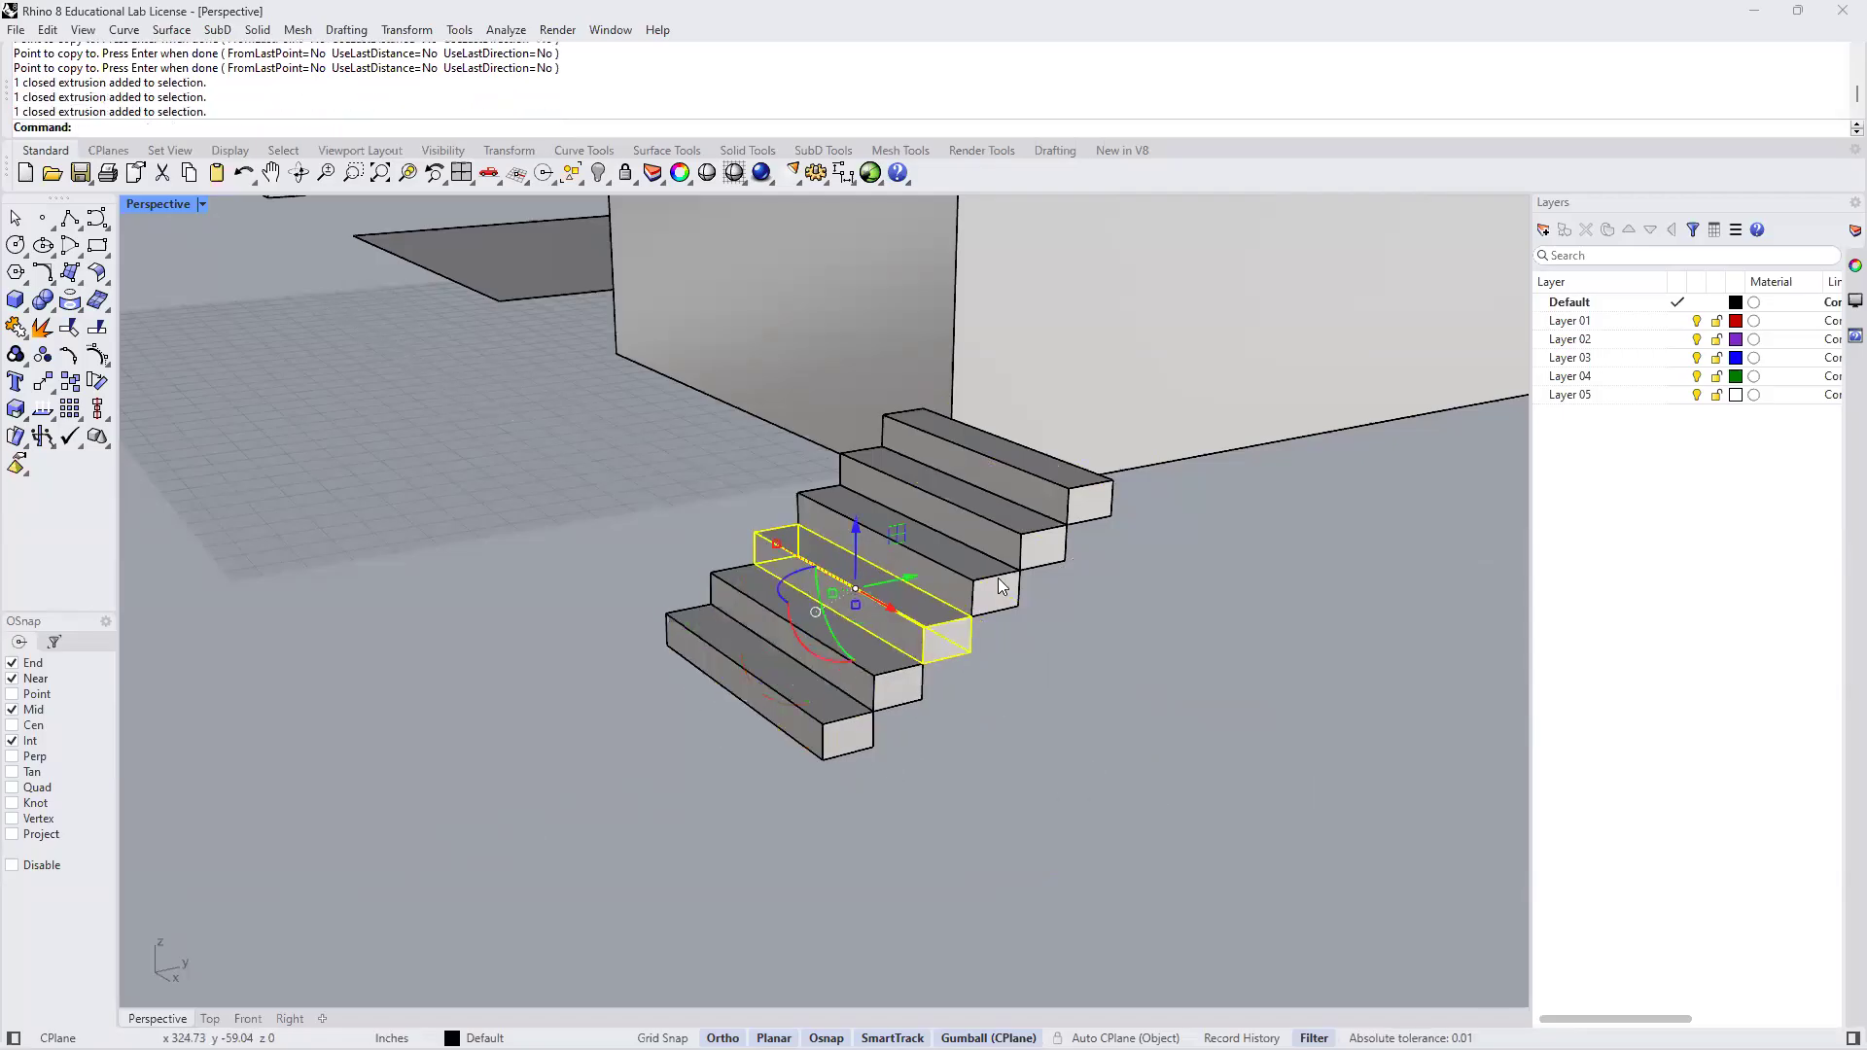
left_click(996, 593)
left_click(1075, 509)
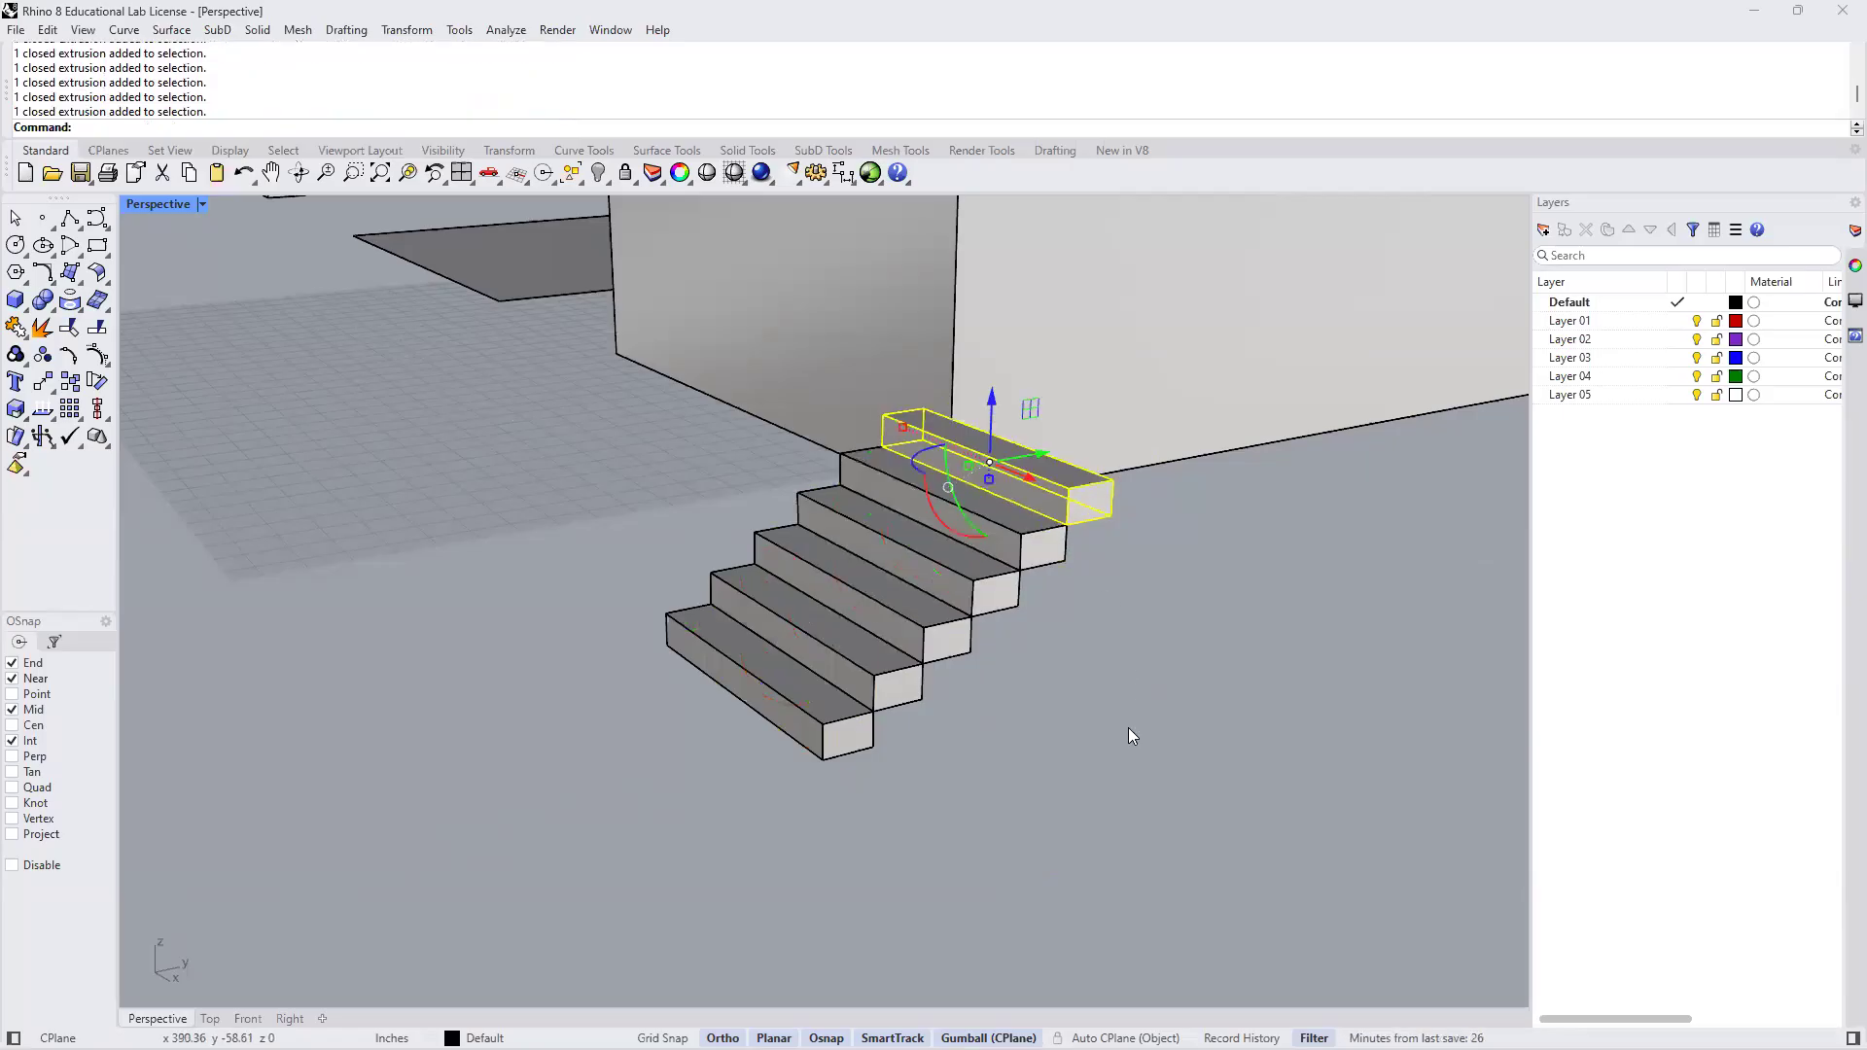
left_click(1033, 714)
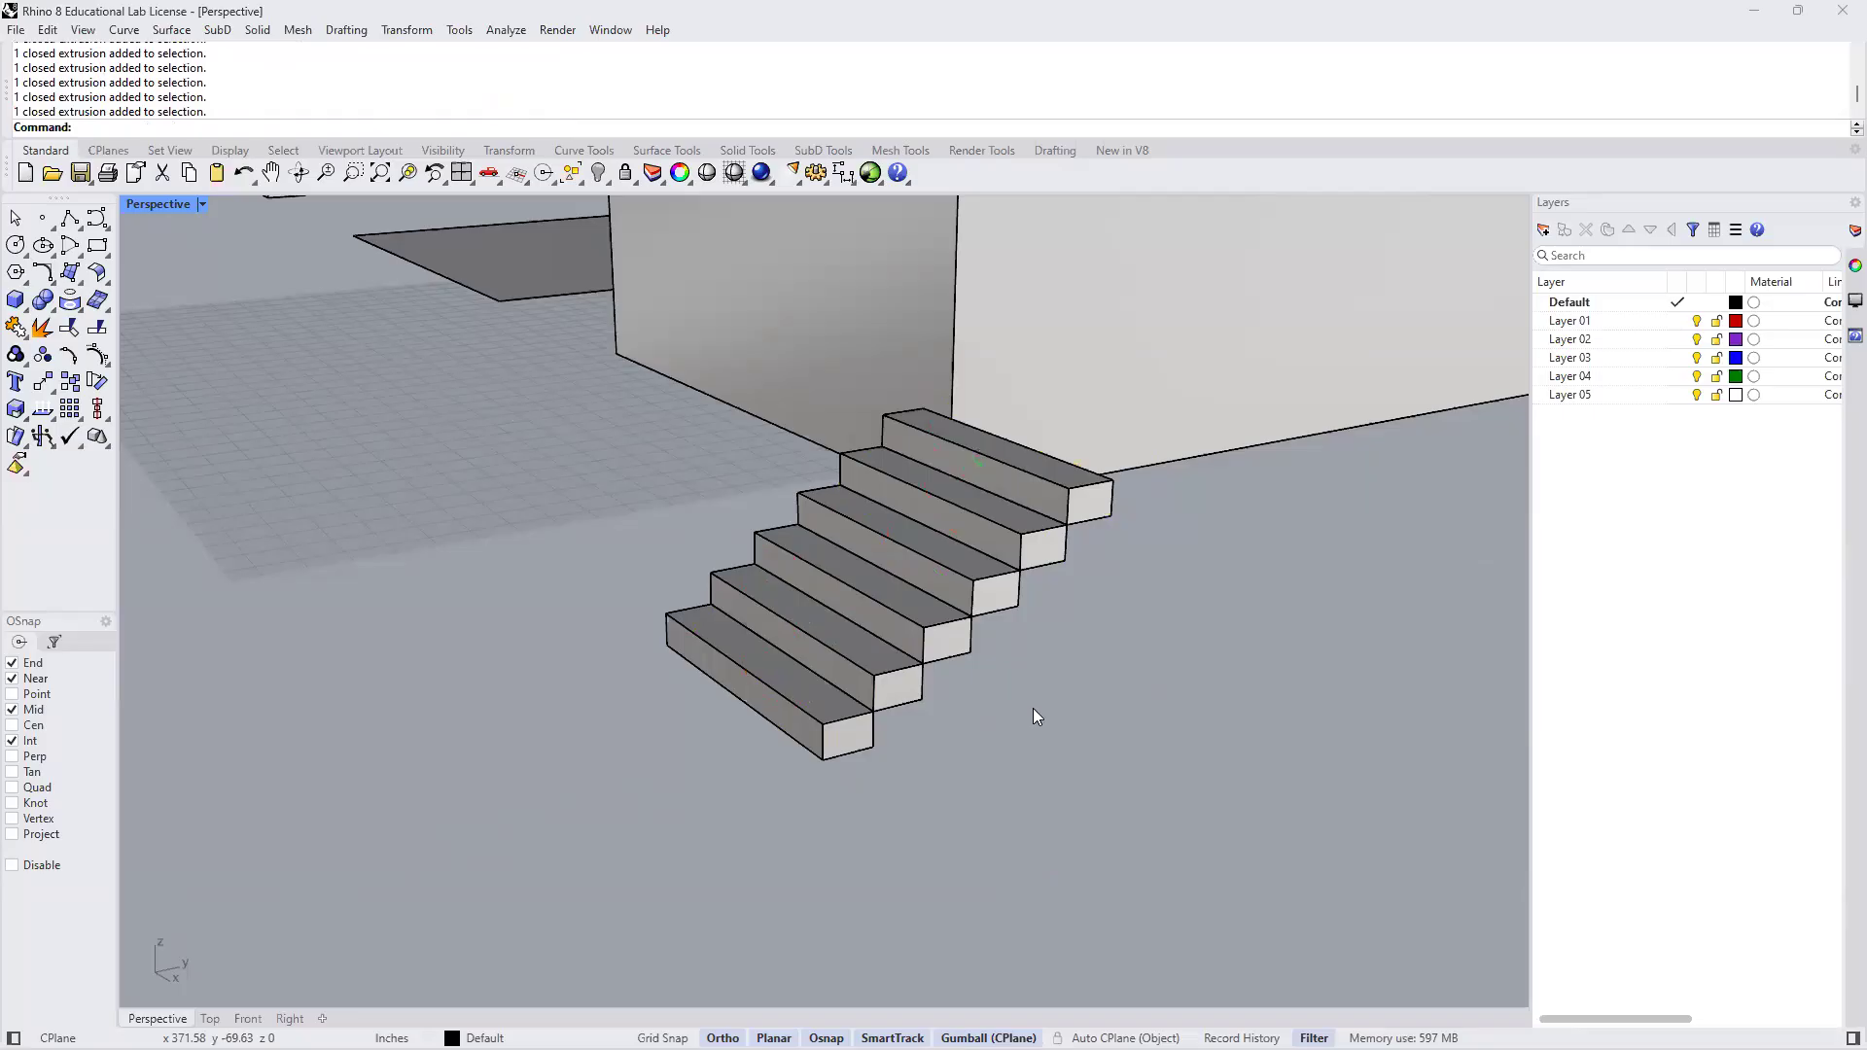
Draw a horizontal line along the ground from the lowest tread's bottom front corner to beyond the back of the flight
right_click_drag(972, 710, 825, 767, "shift")
scroll(887, 691, "down", 5)
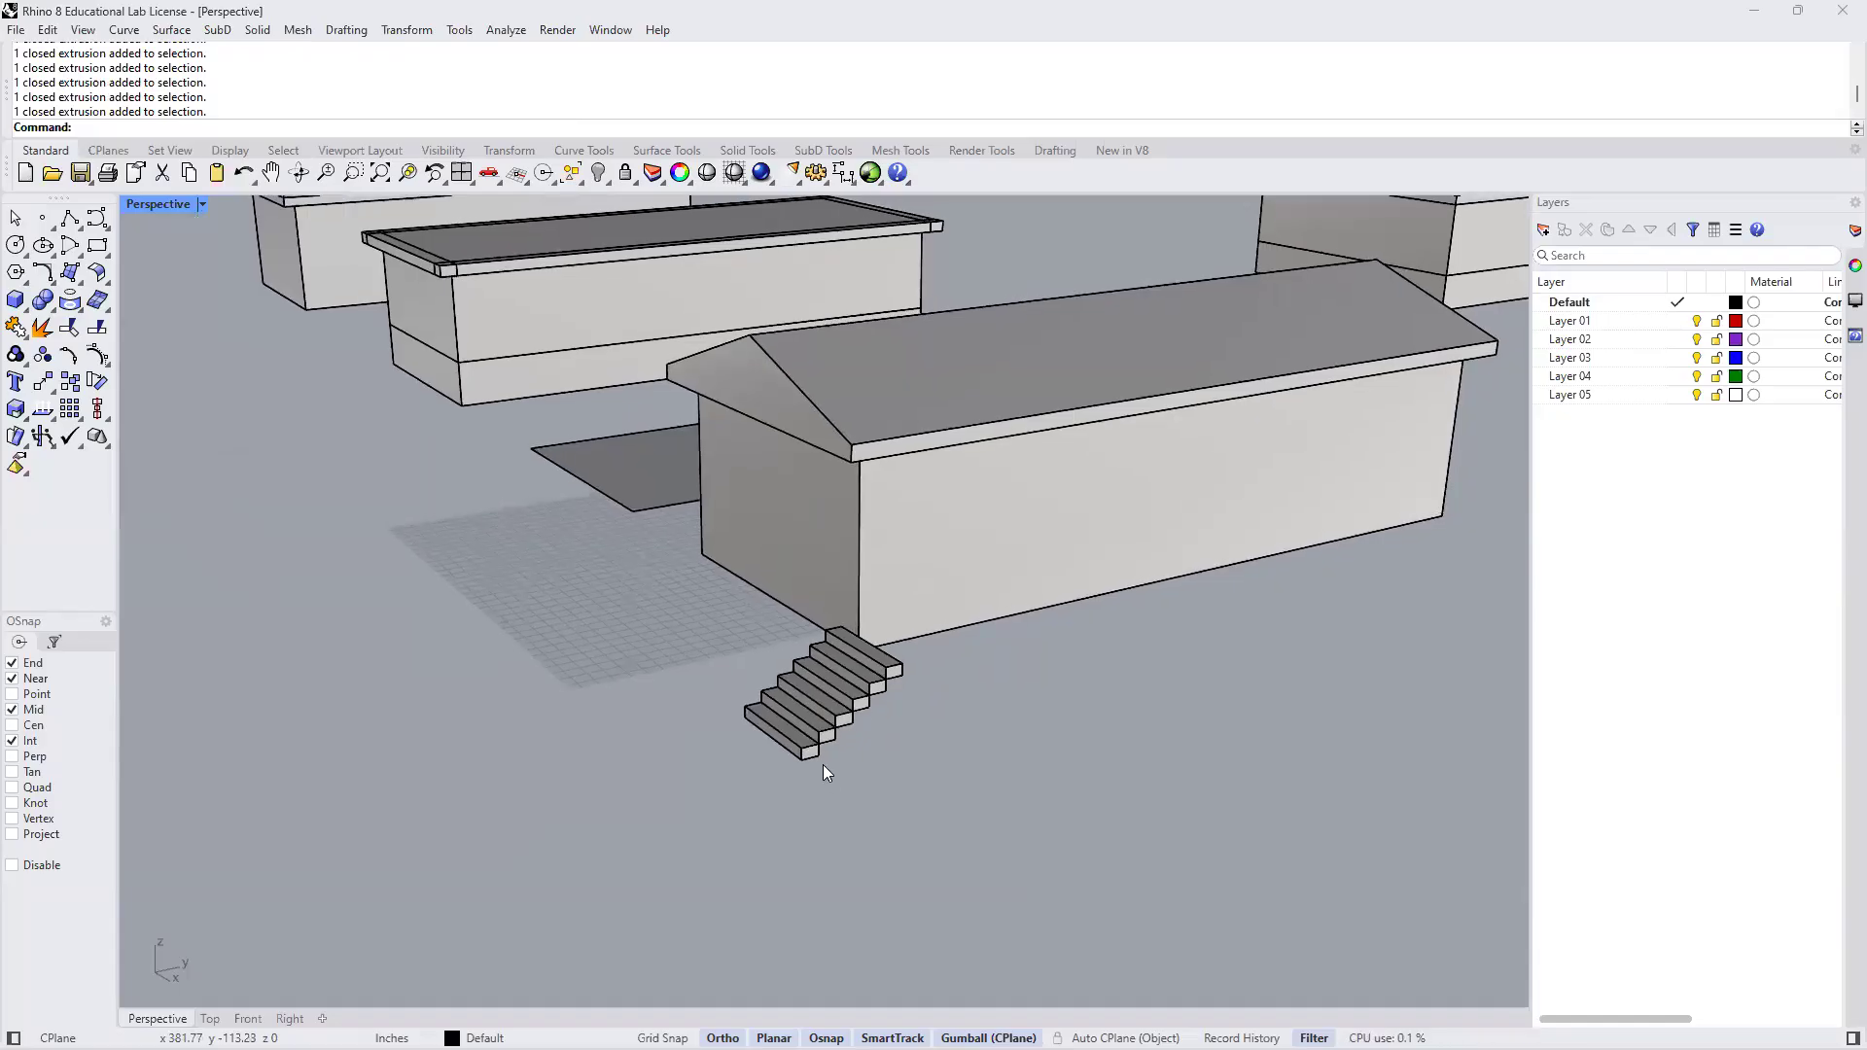
right_click_drag(886, 761, 854, 742, "shift")
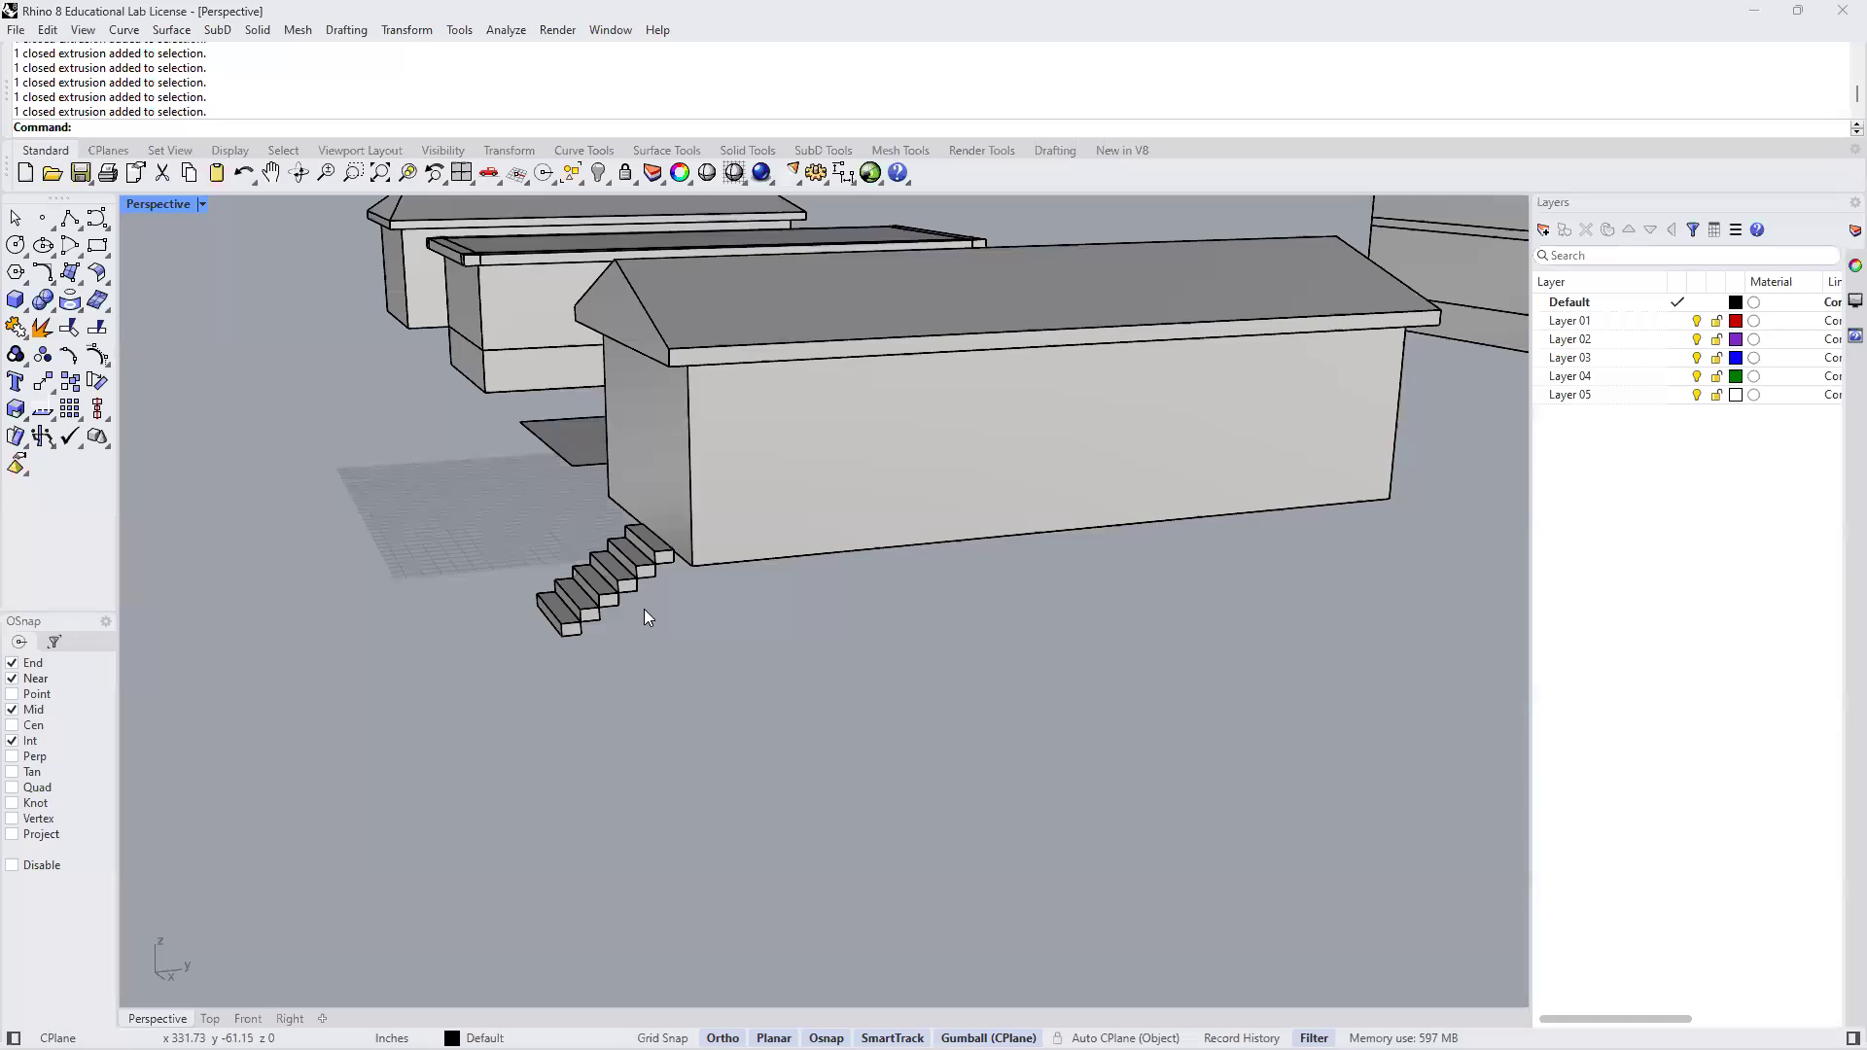
scroll(652, 615, "up", 5)
right_click_drag(668, 617, 702, 644)
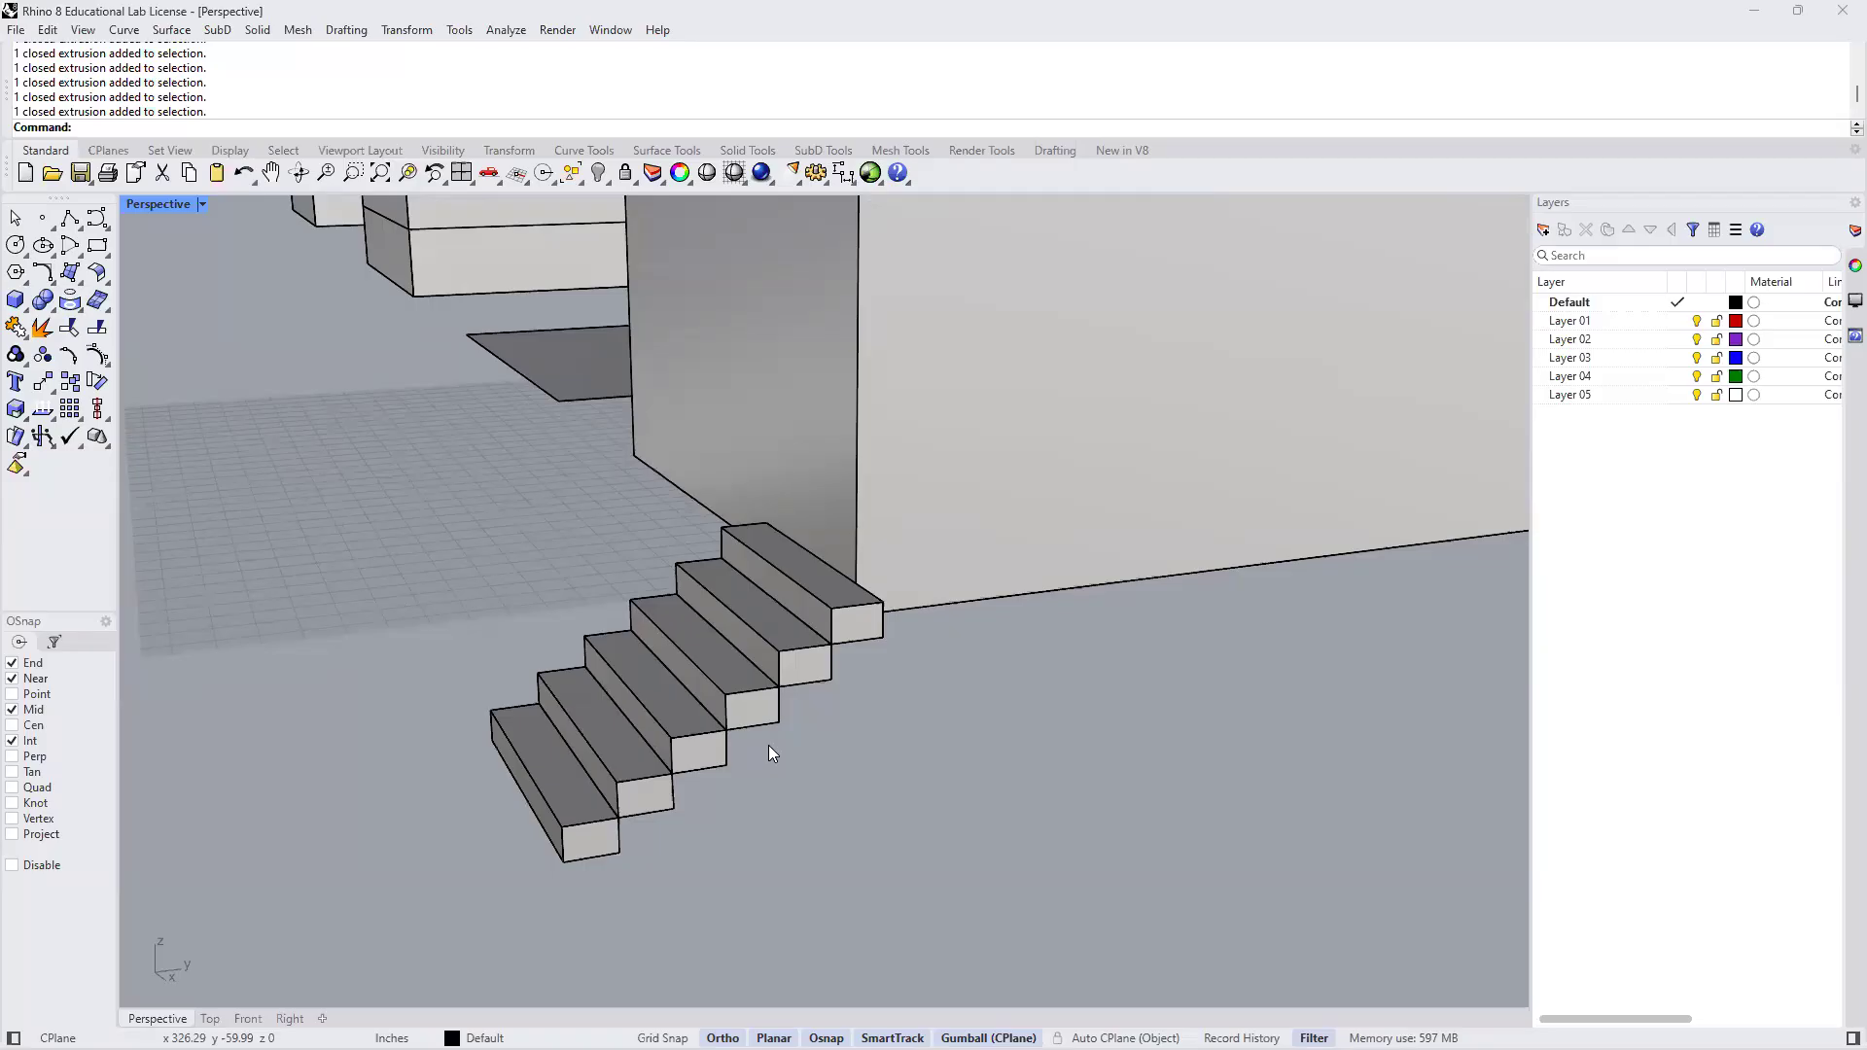
type("Line")
key("Return")
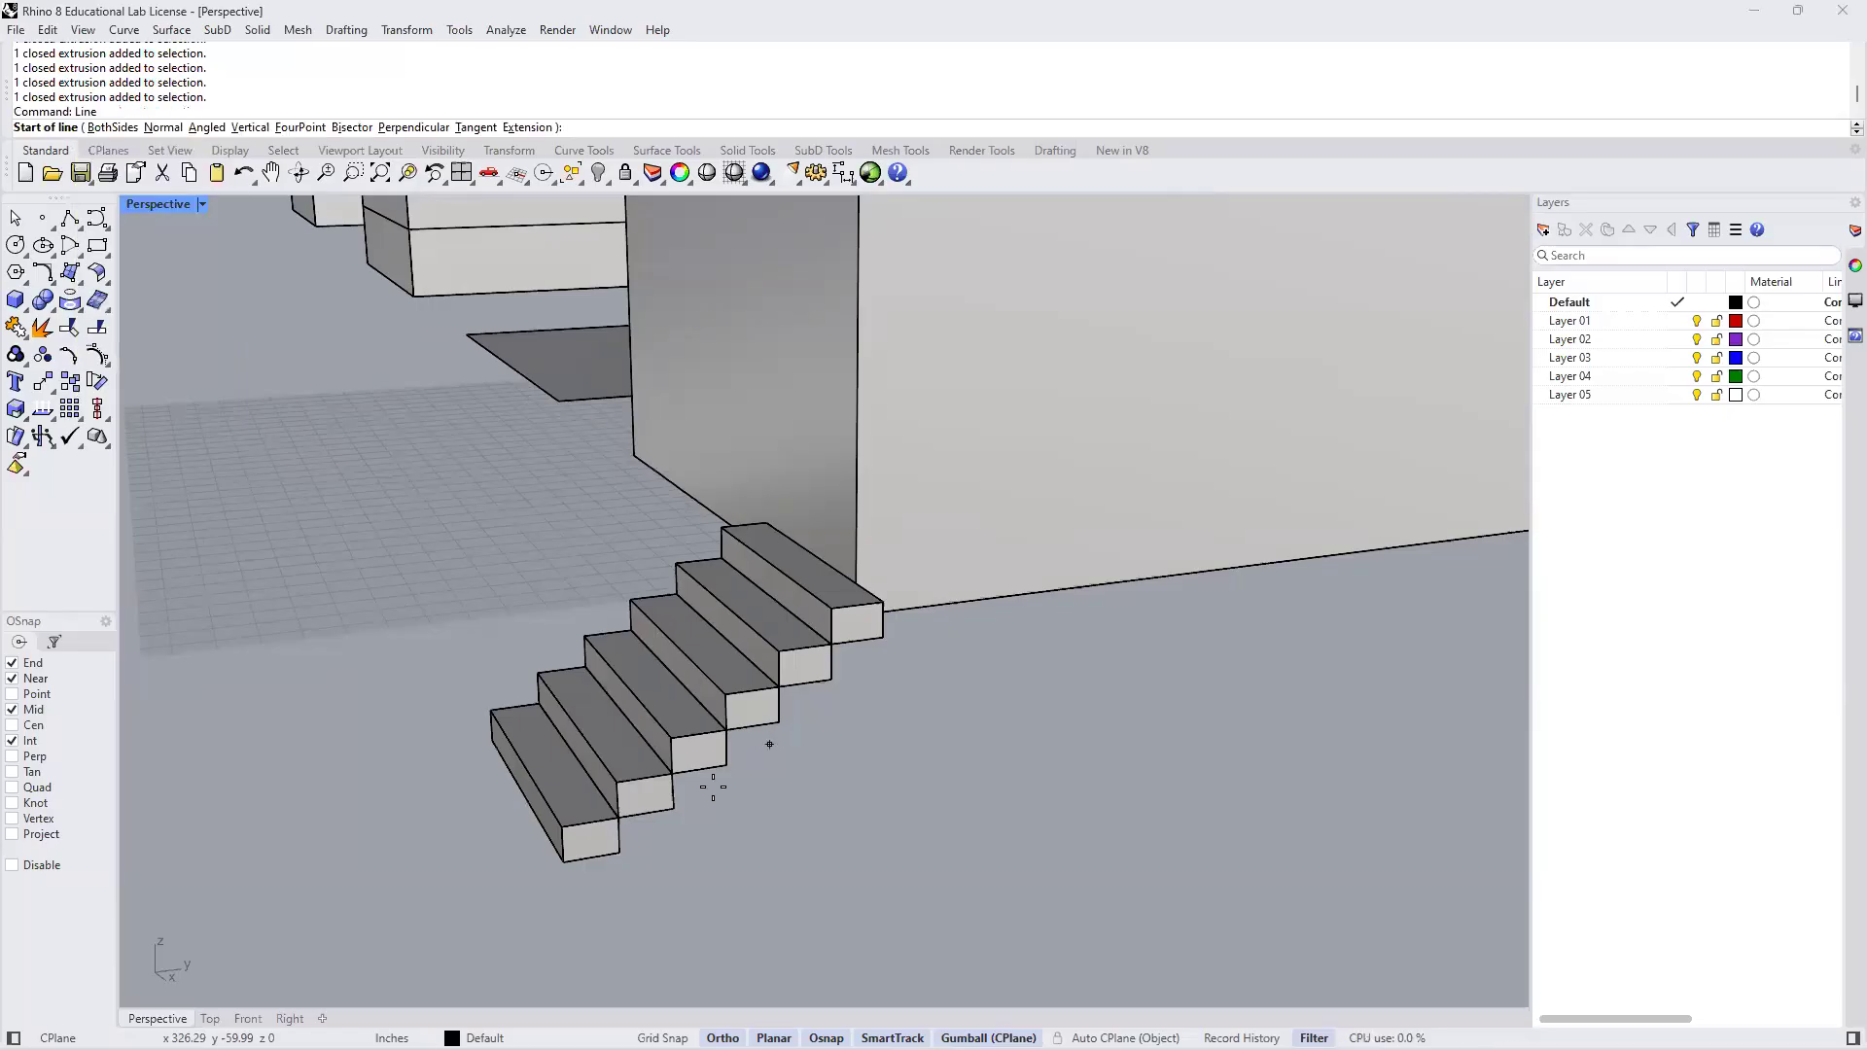
left_click(563, 863)
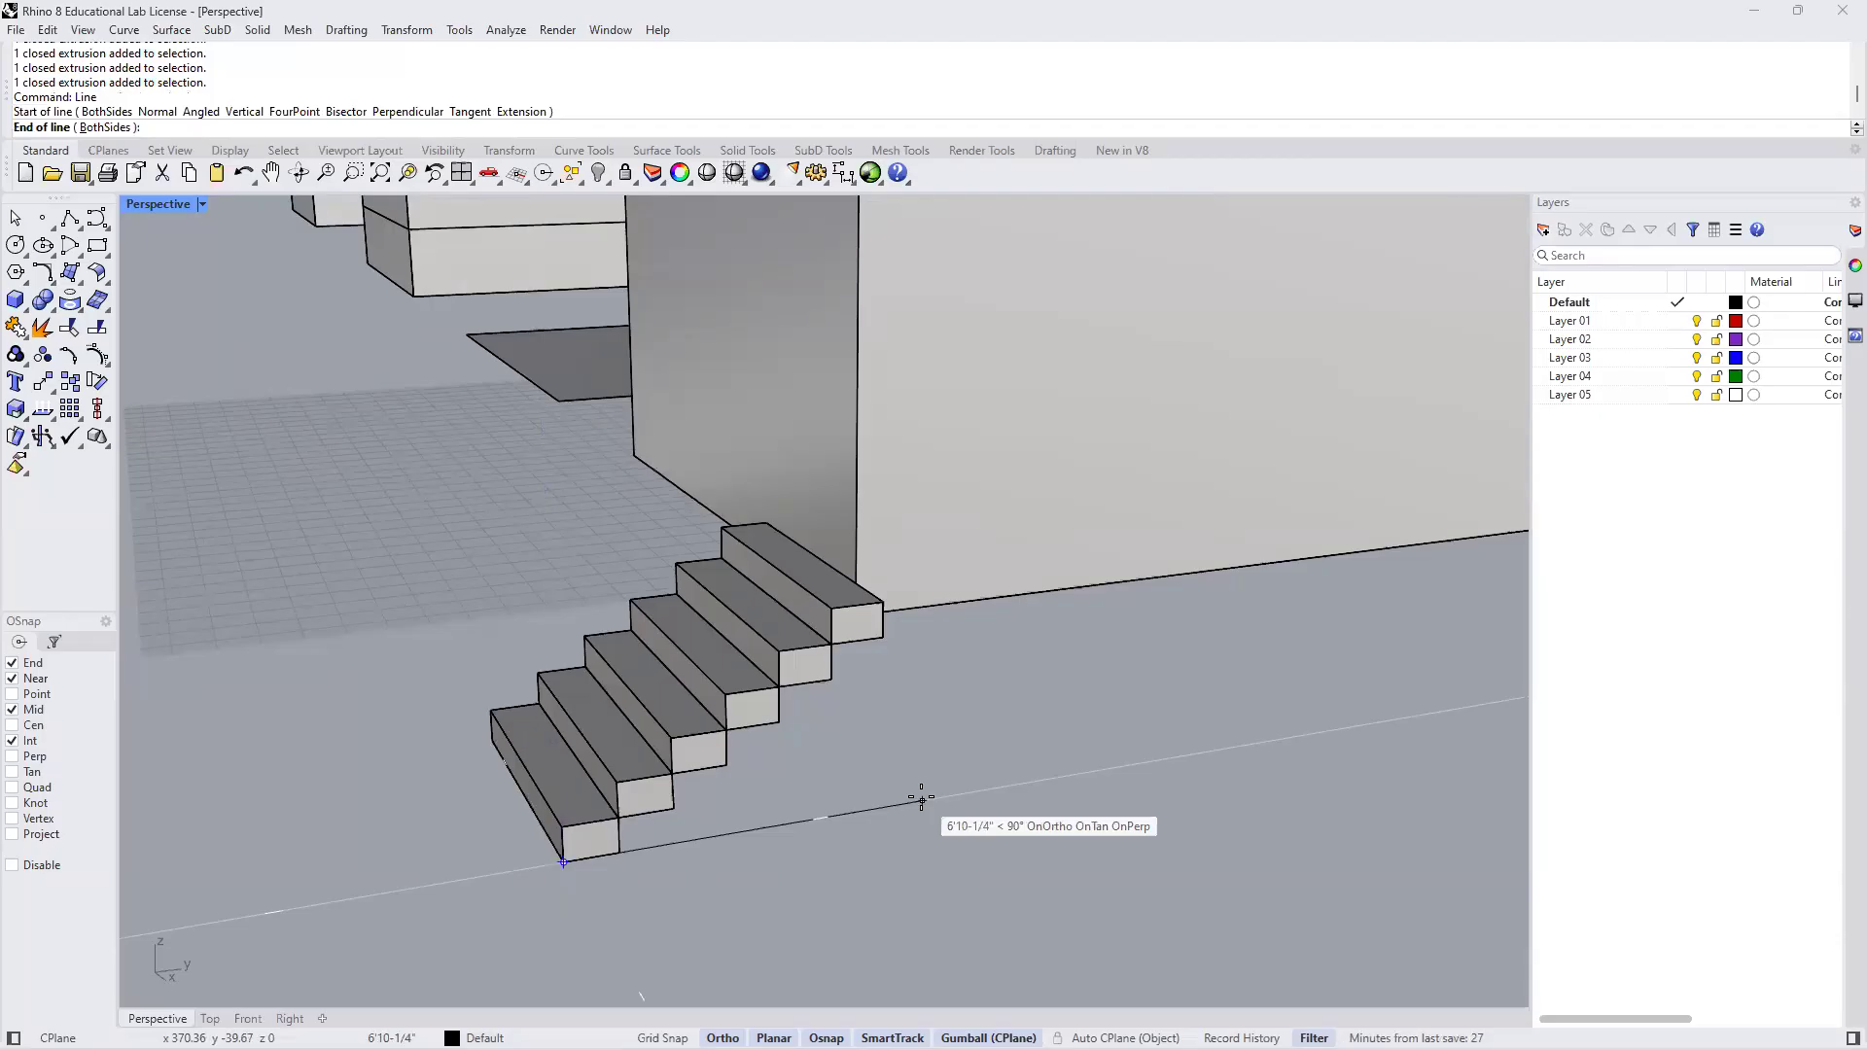
left_click(995, 784)
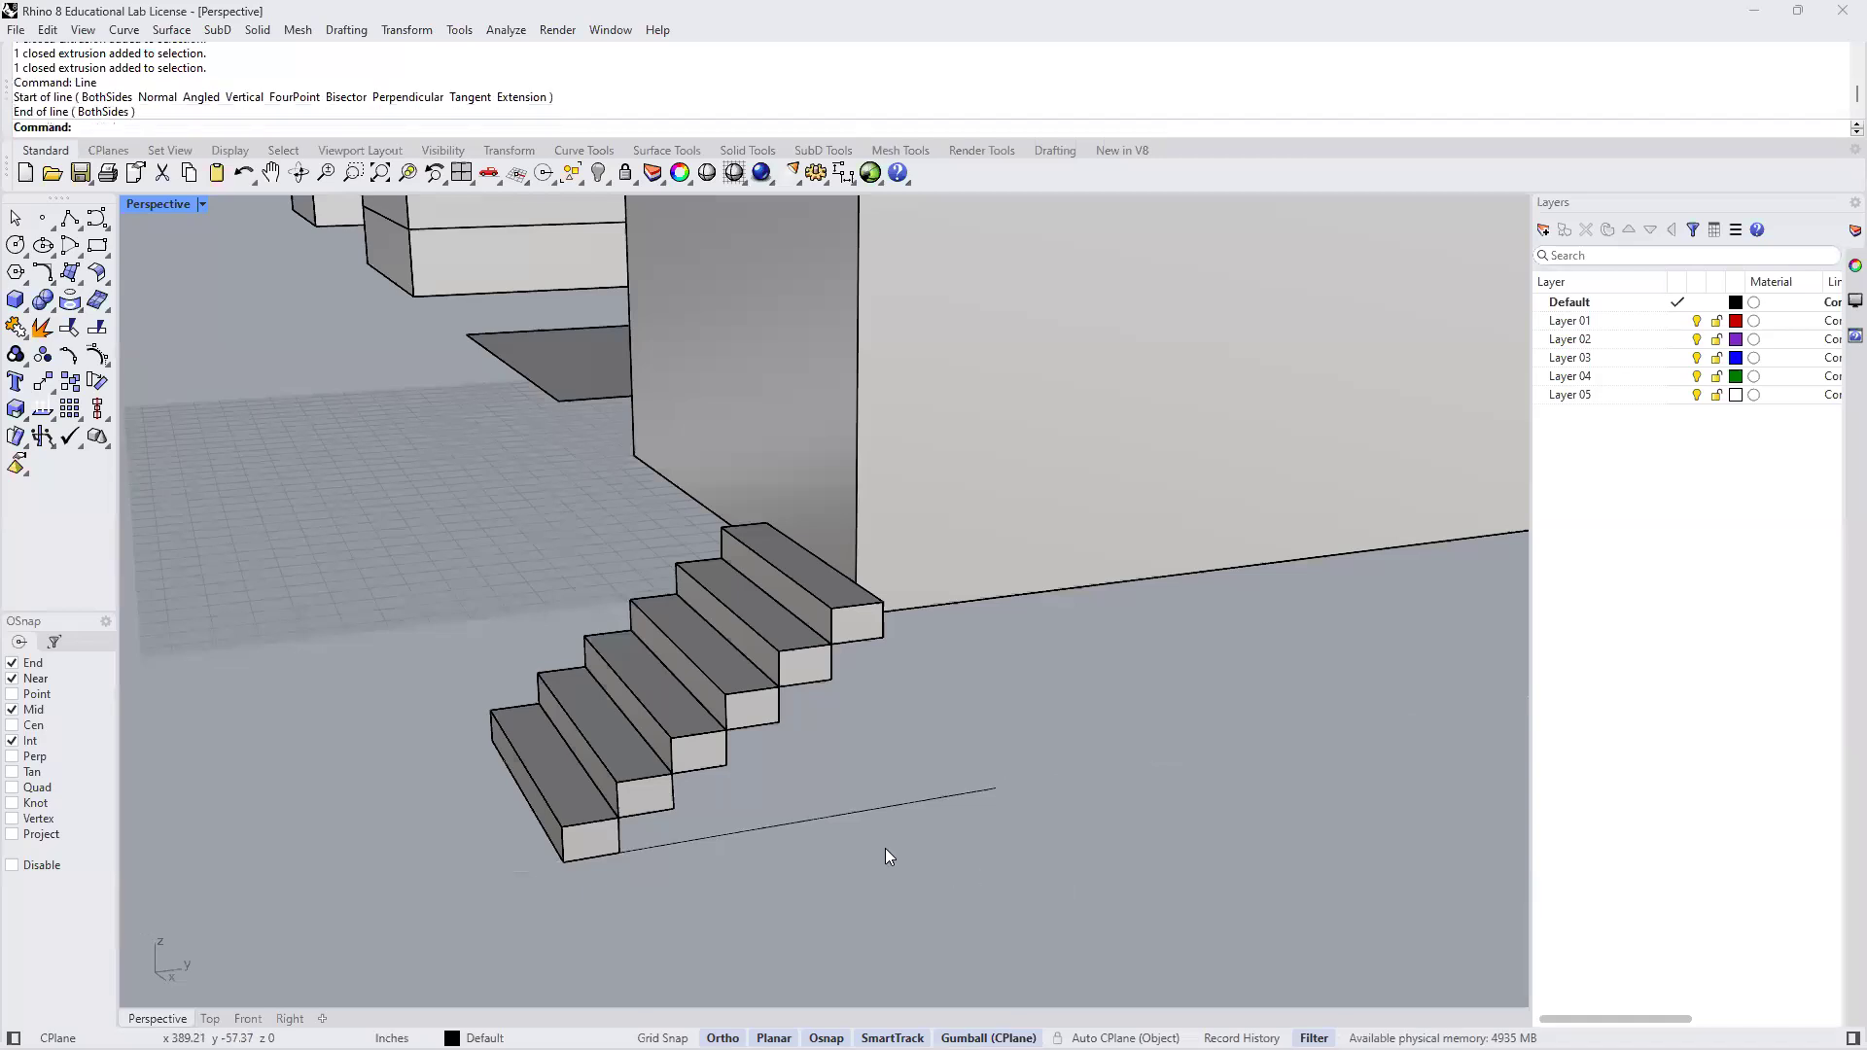
Draw a vertical line about 6' long from the top tread's top back corner down past the ground line
key("Return")
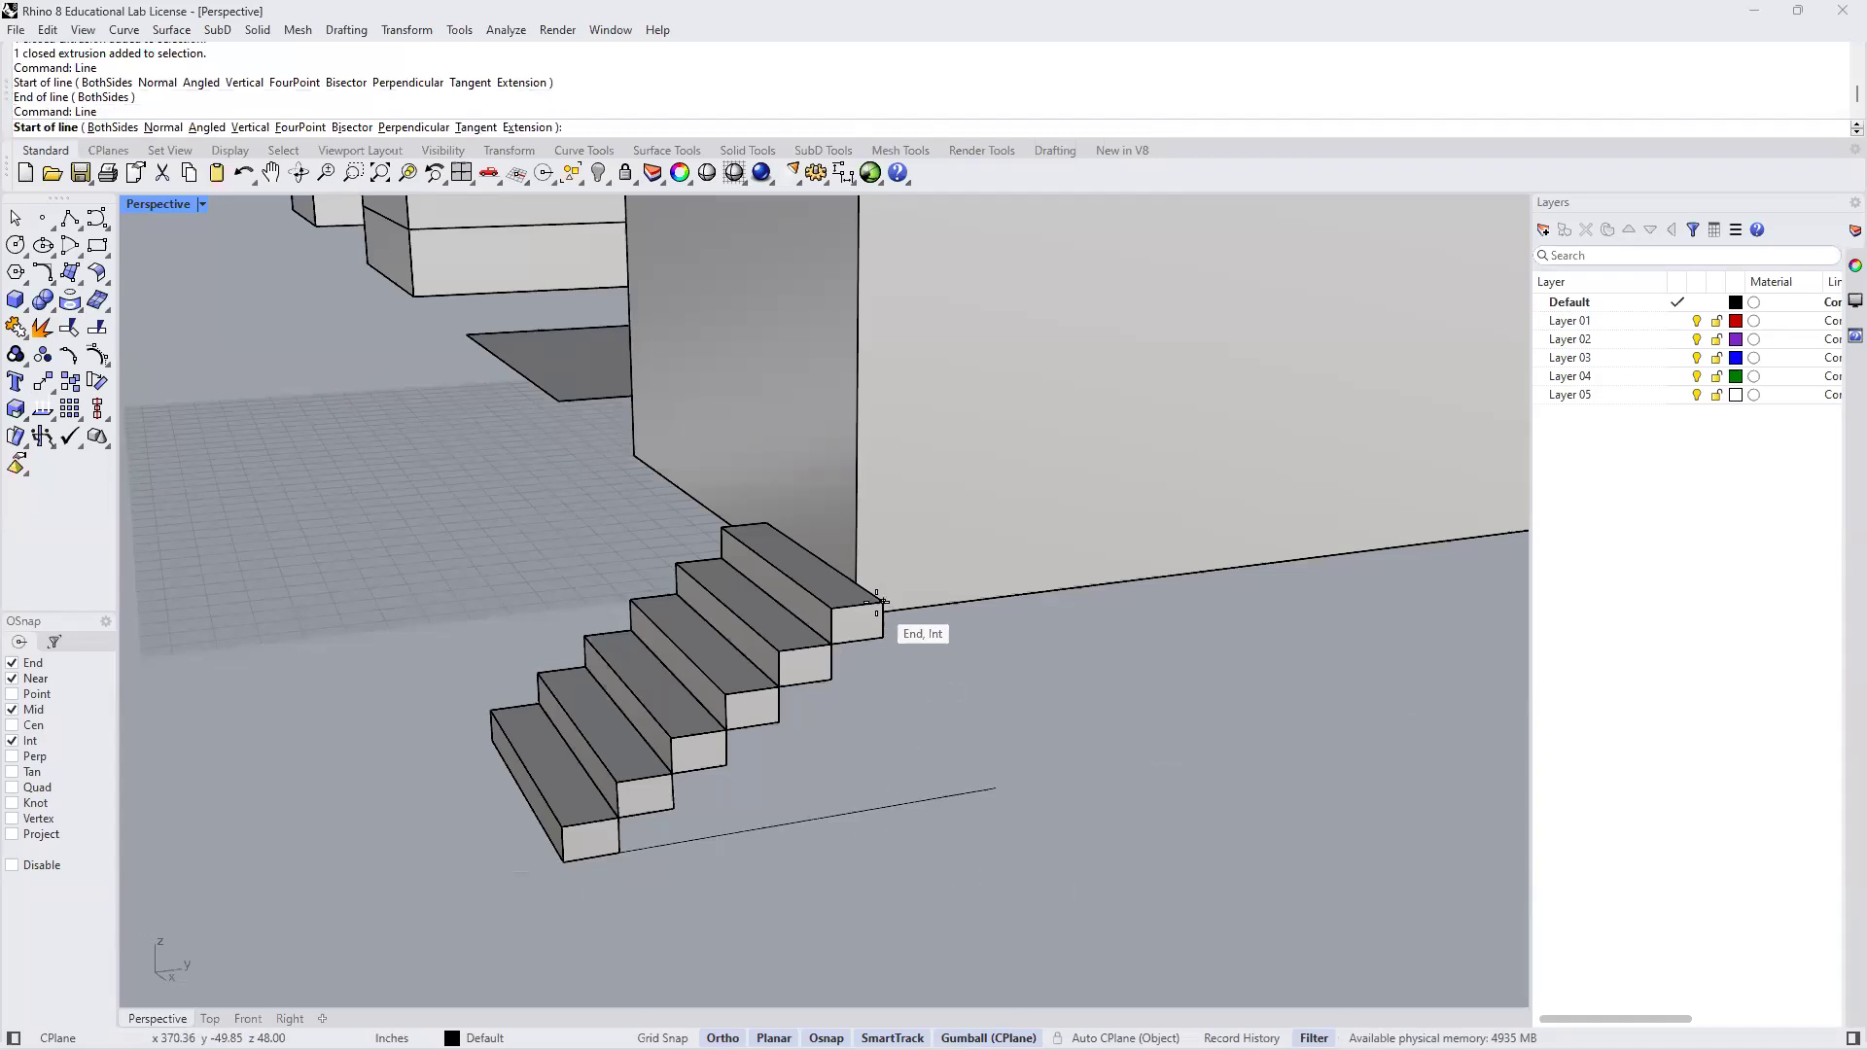
left_click(883, 600)
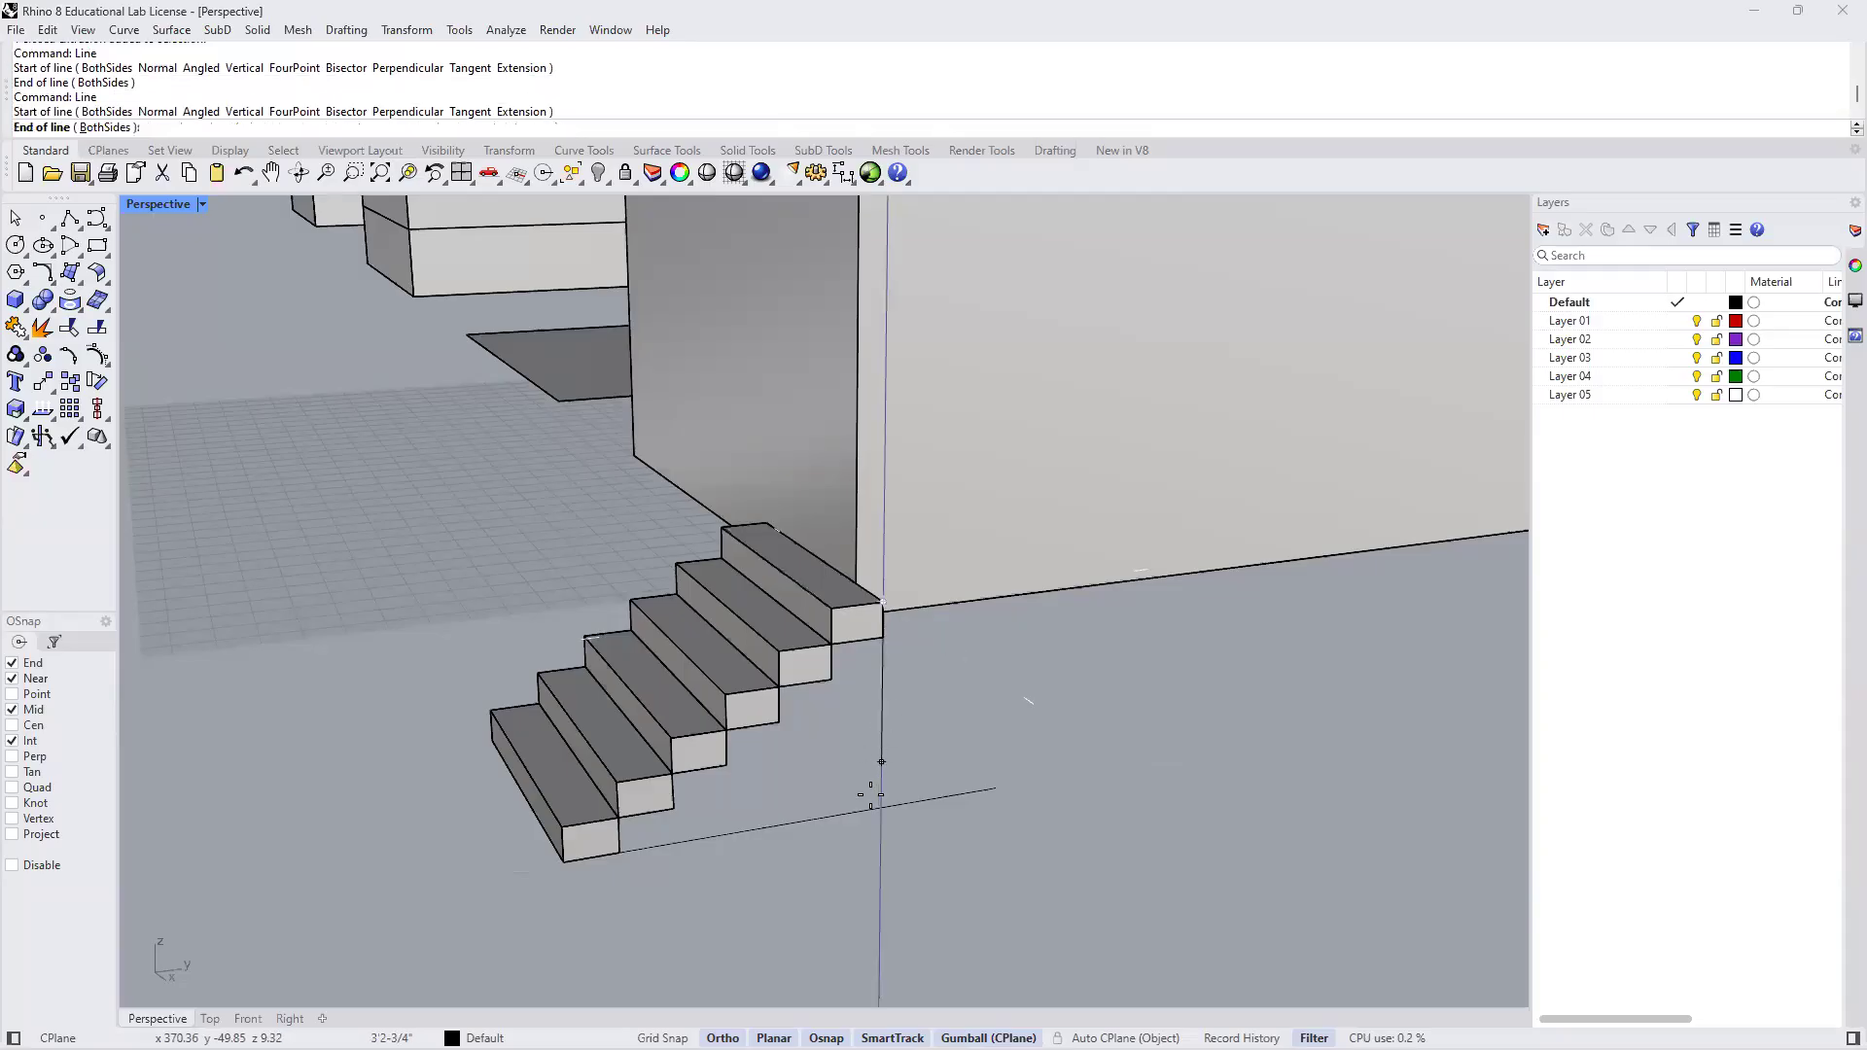
right_click_drag(850, 862, 901, 867)
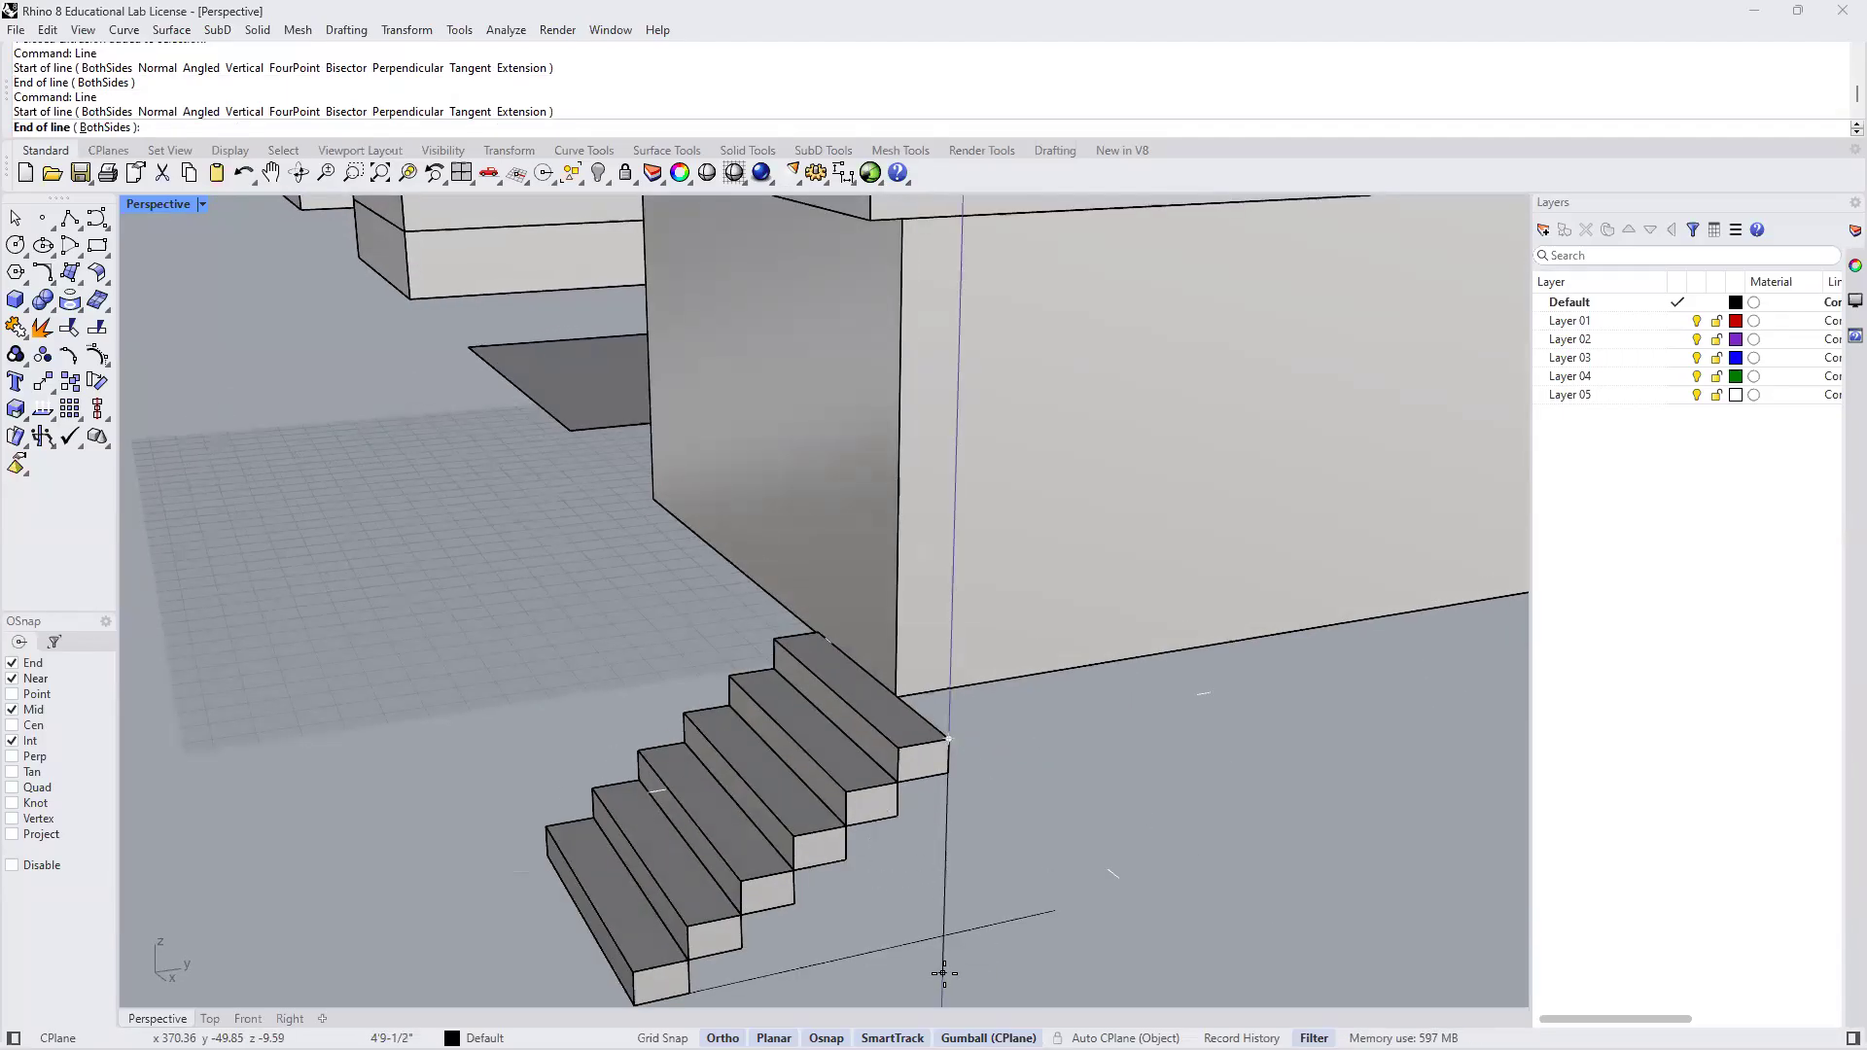
right_click_drag(945, 976, 943, 900)
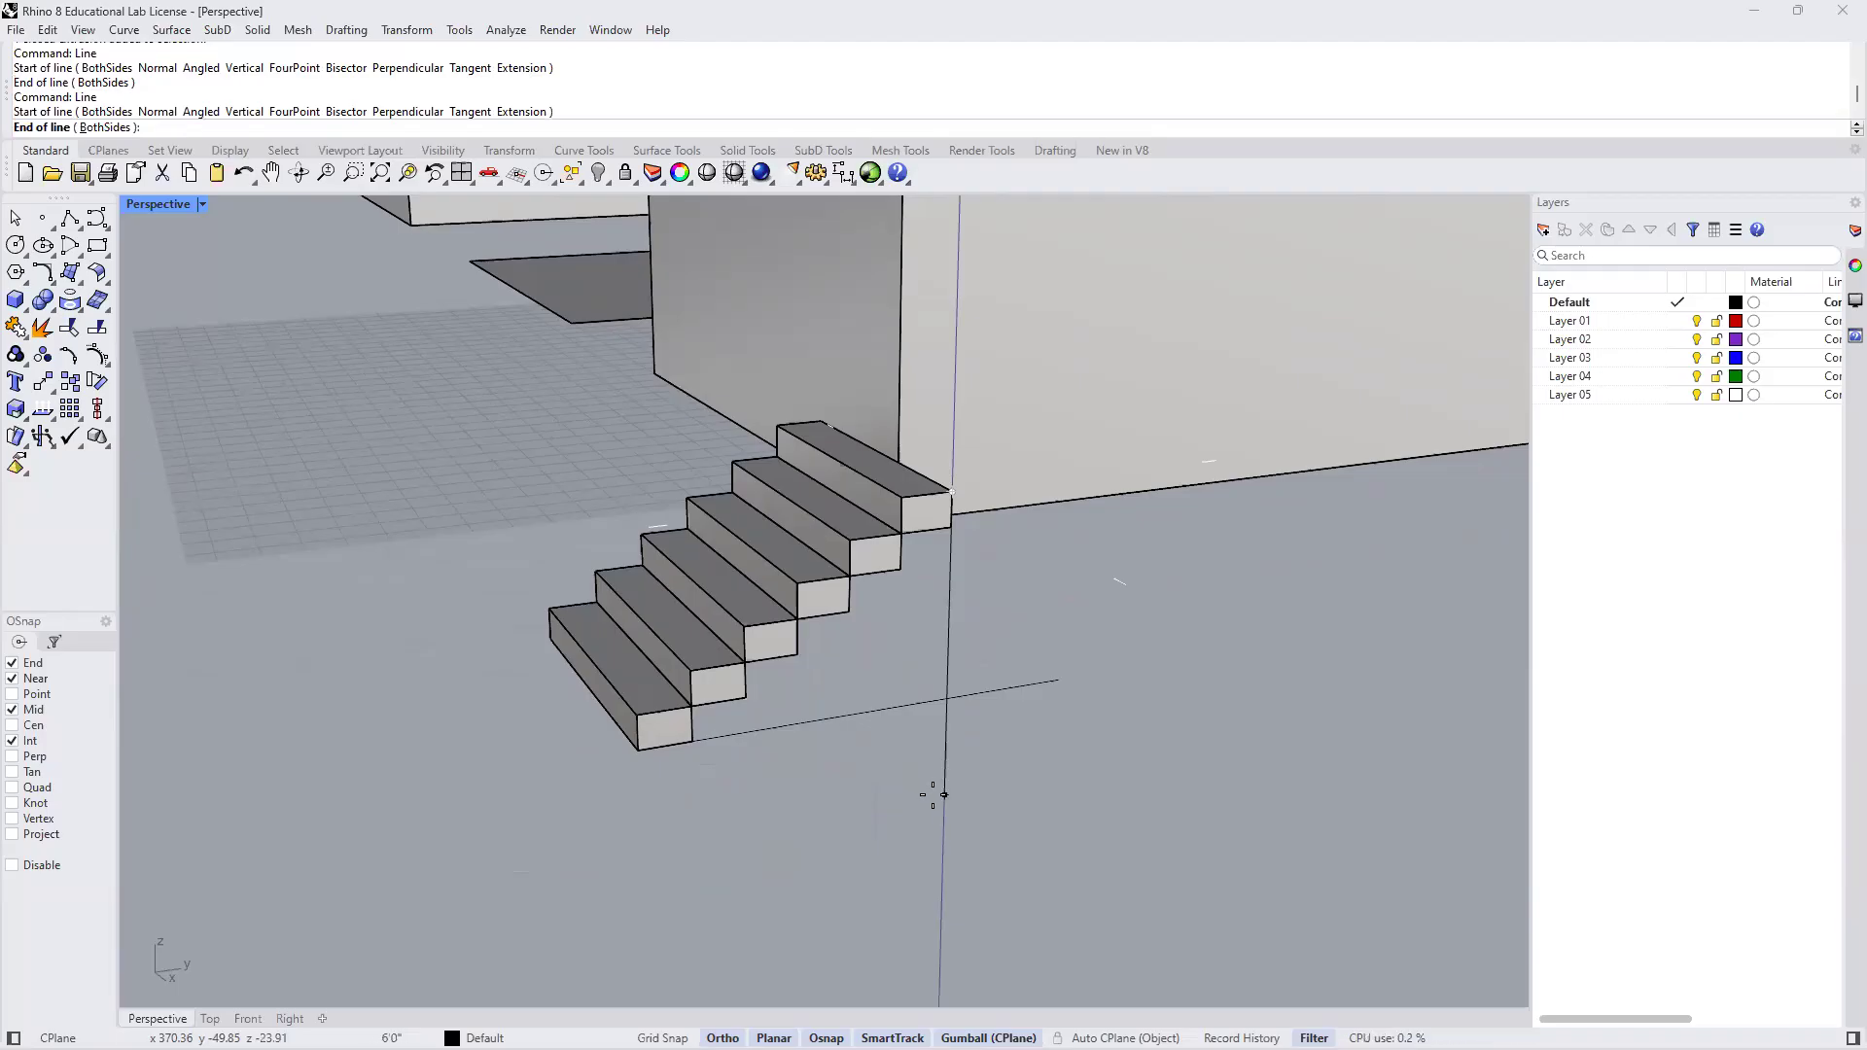
left_click(1019, 827)
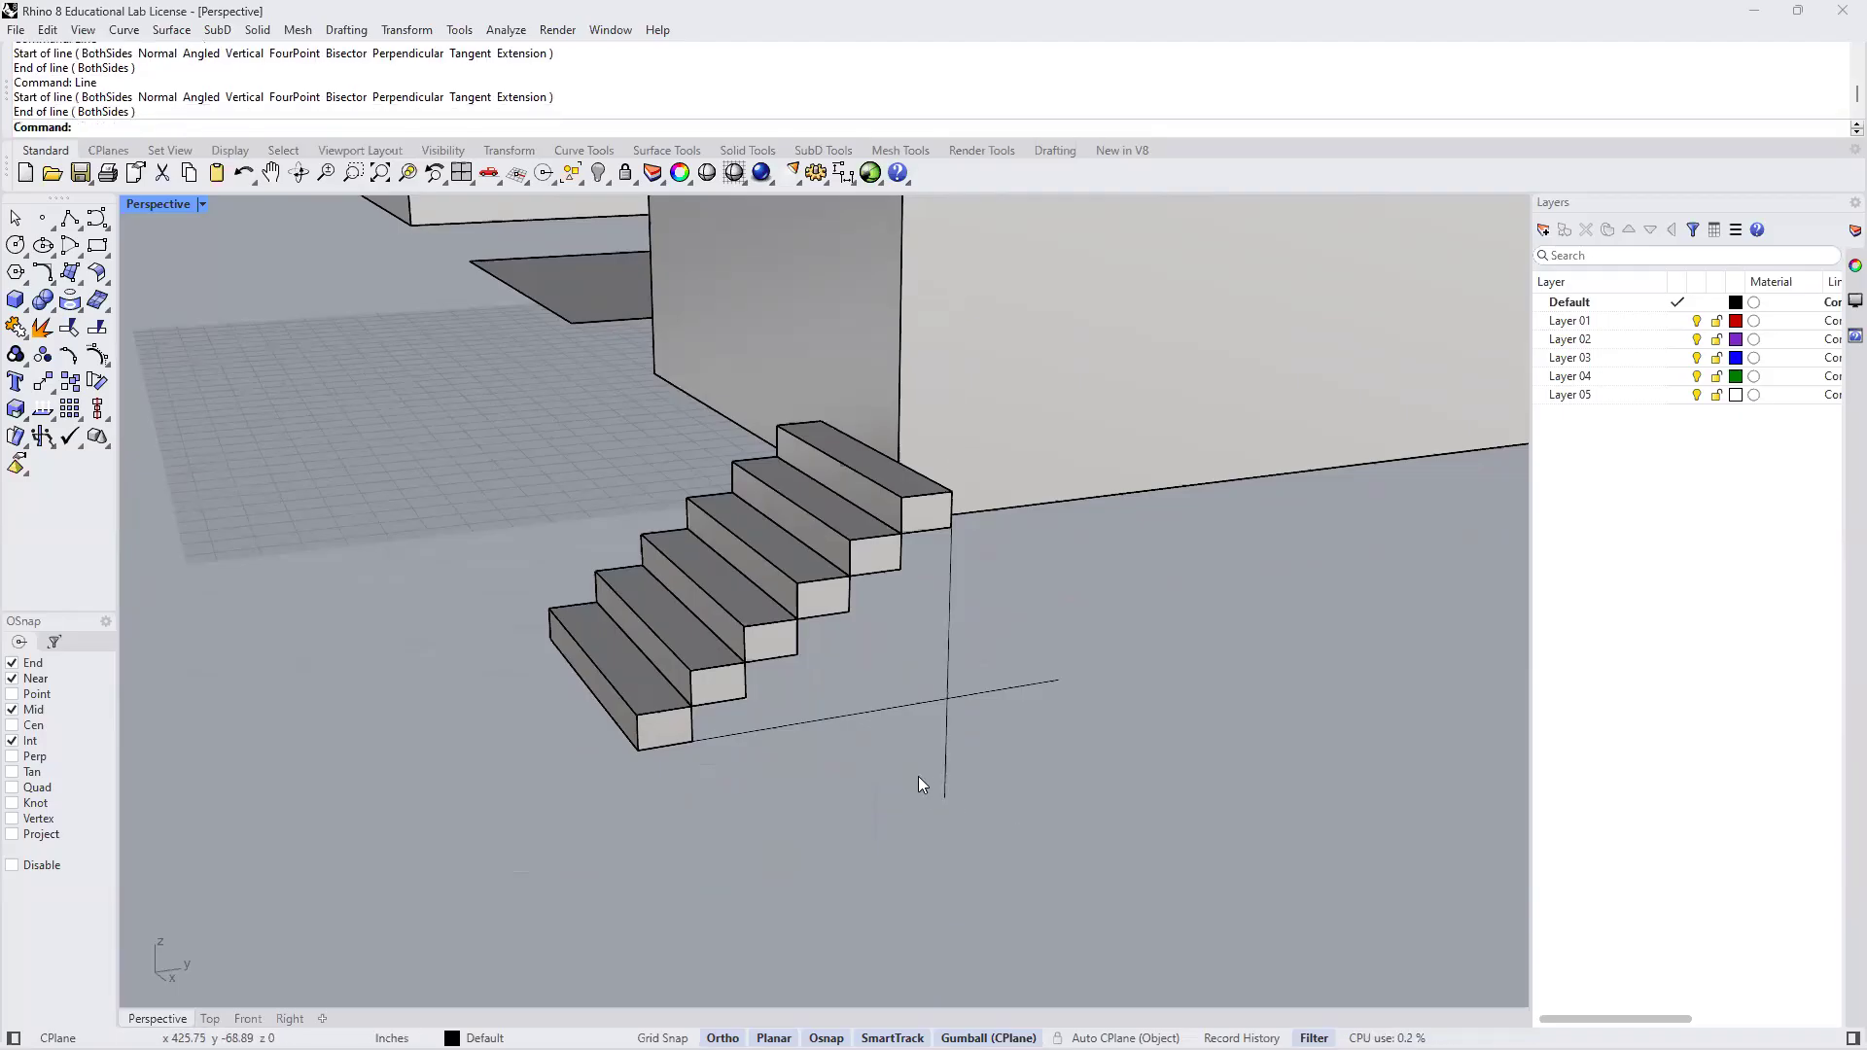
Examine the horizontal and vertical lines individually from behind the staircase, leaving neither selected
left_click(873, 716)
right_click_drag(873, 719, 535, 750)
right_click_drag(547, 752, 559, 747)
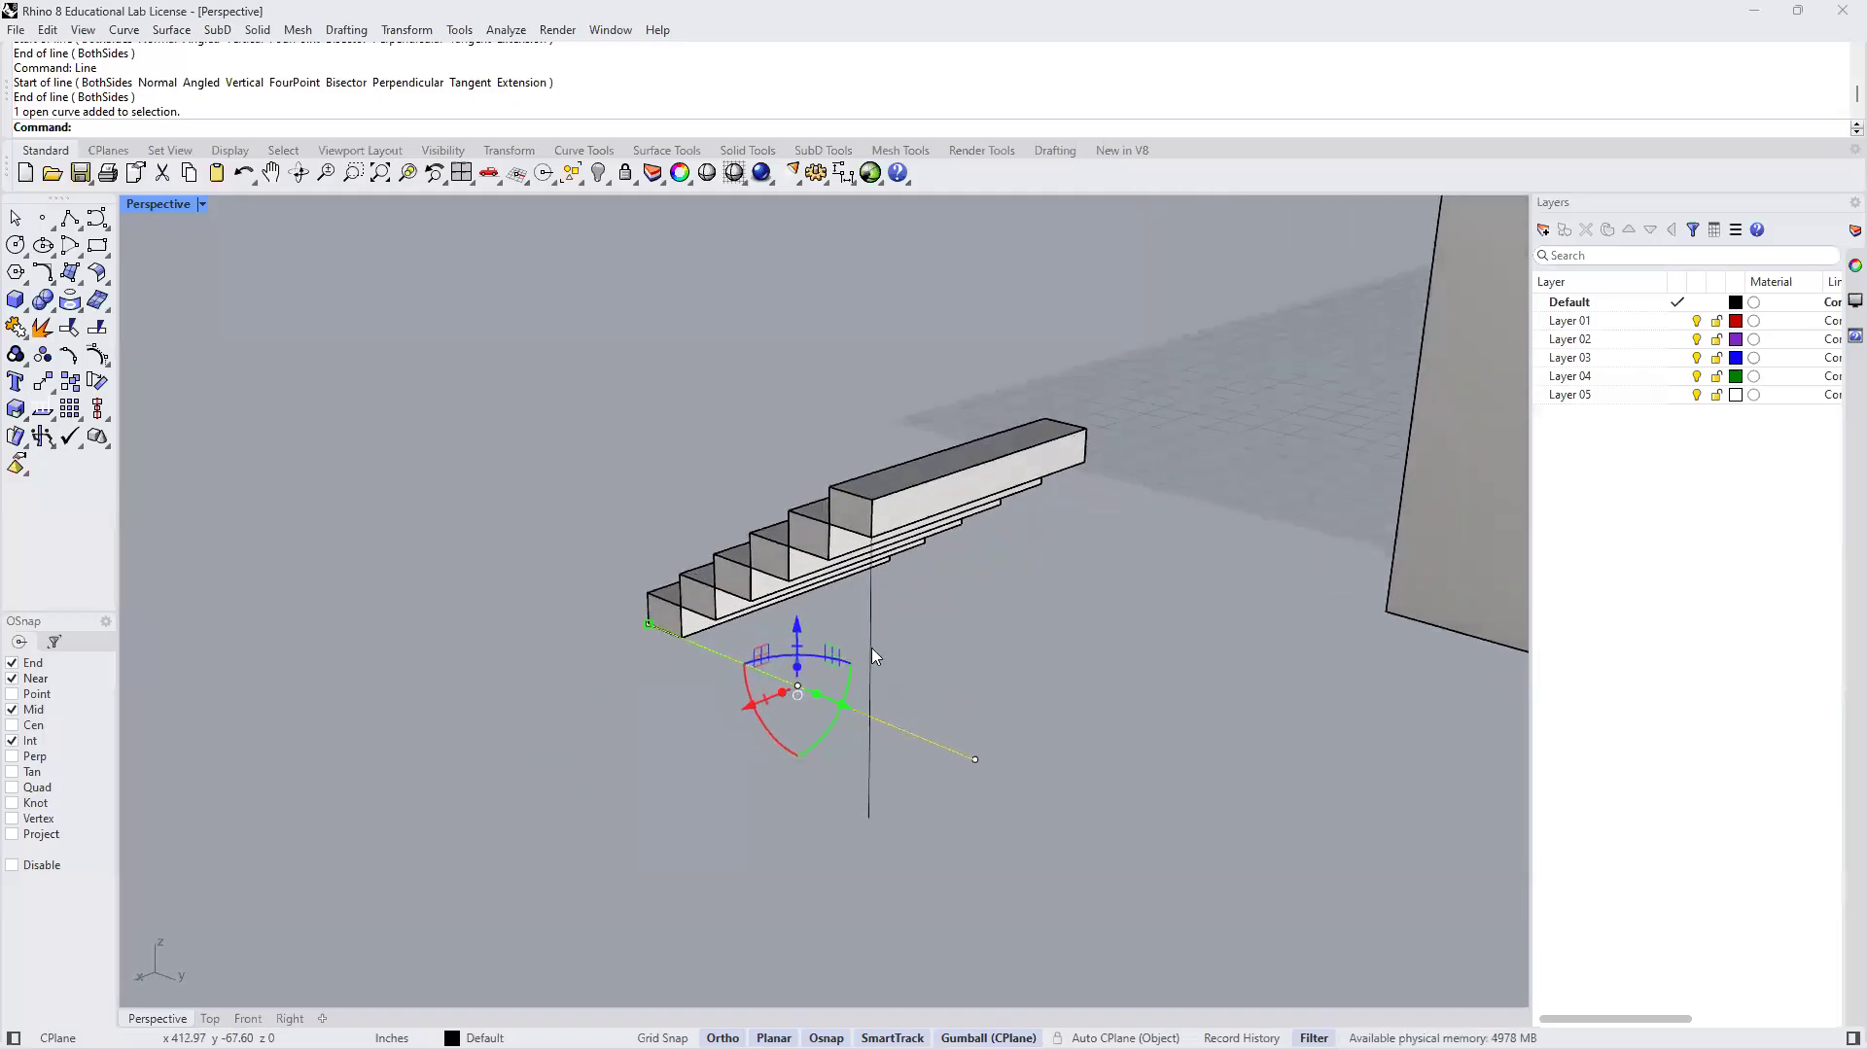
left_click(869, 640)
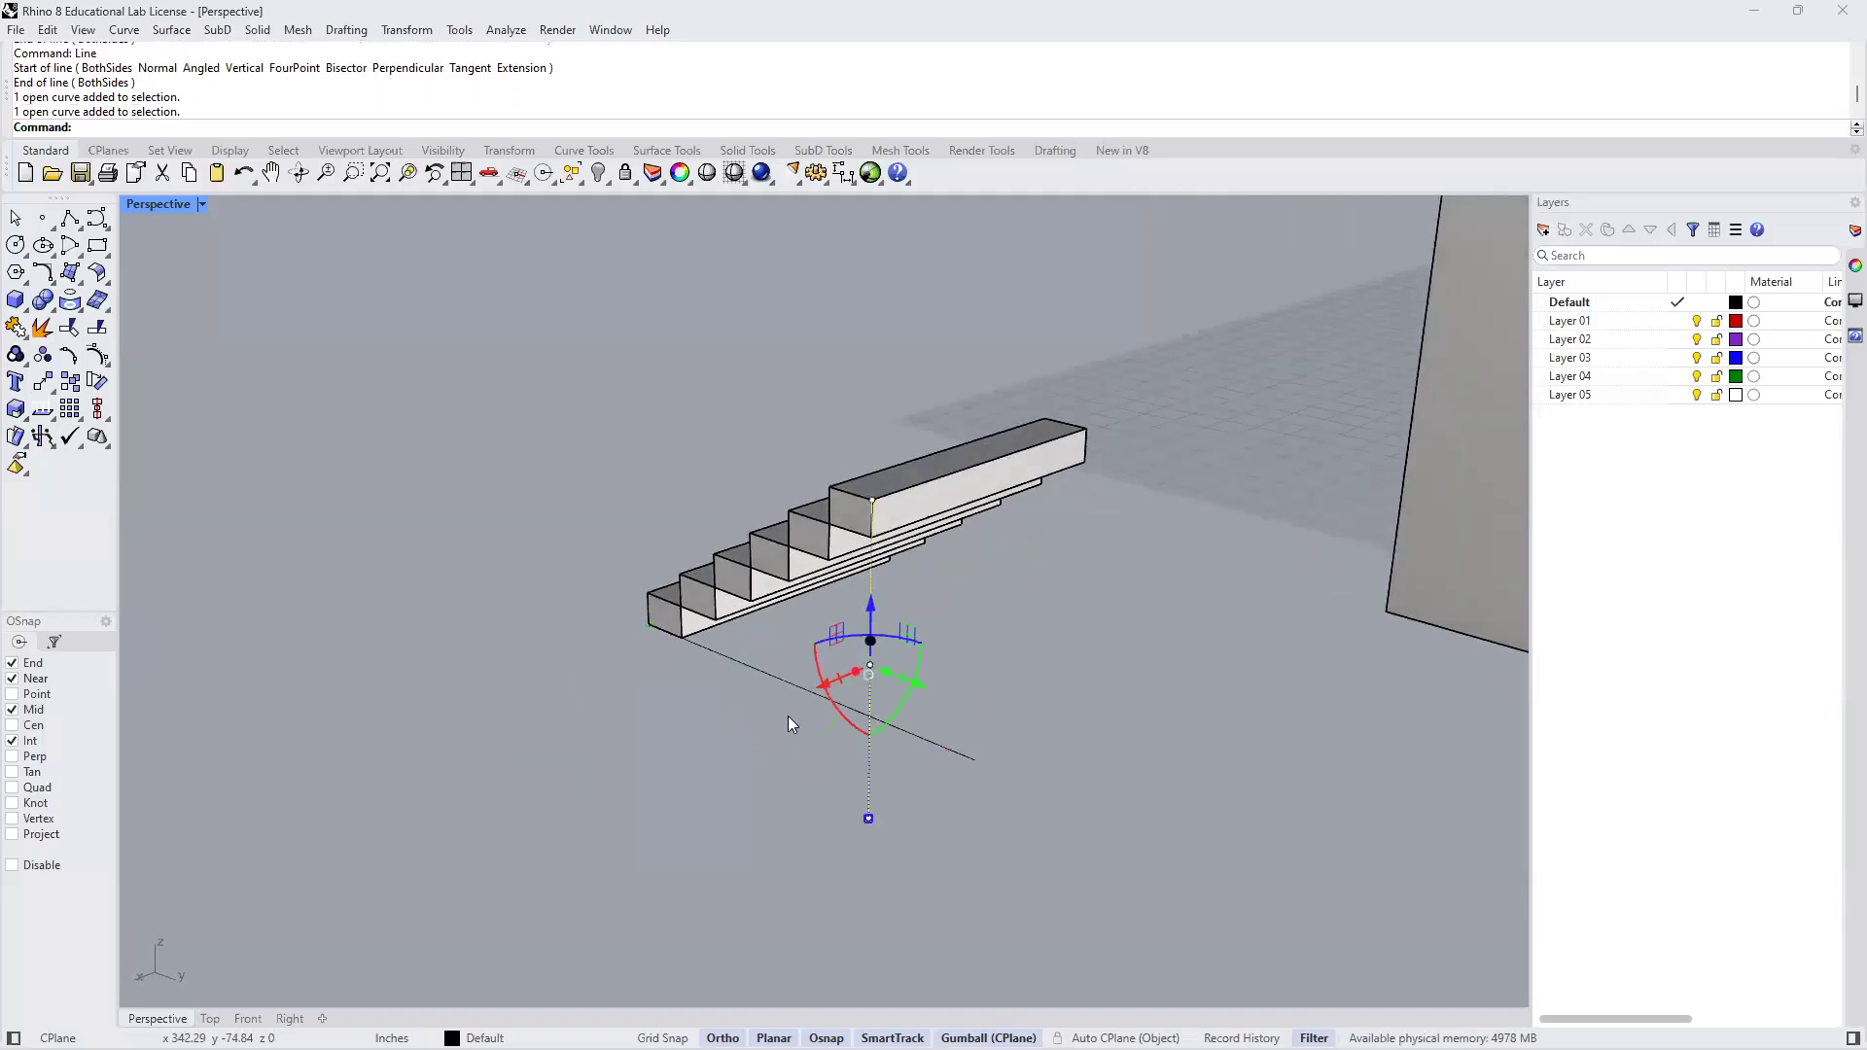
left_click(707, 761)
mouse_move(529, 754)
right_mouse_down()
mouse_move(479, 762)
mouse_move(522, 756)
right_mouse_up()
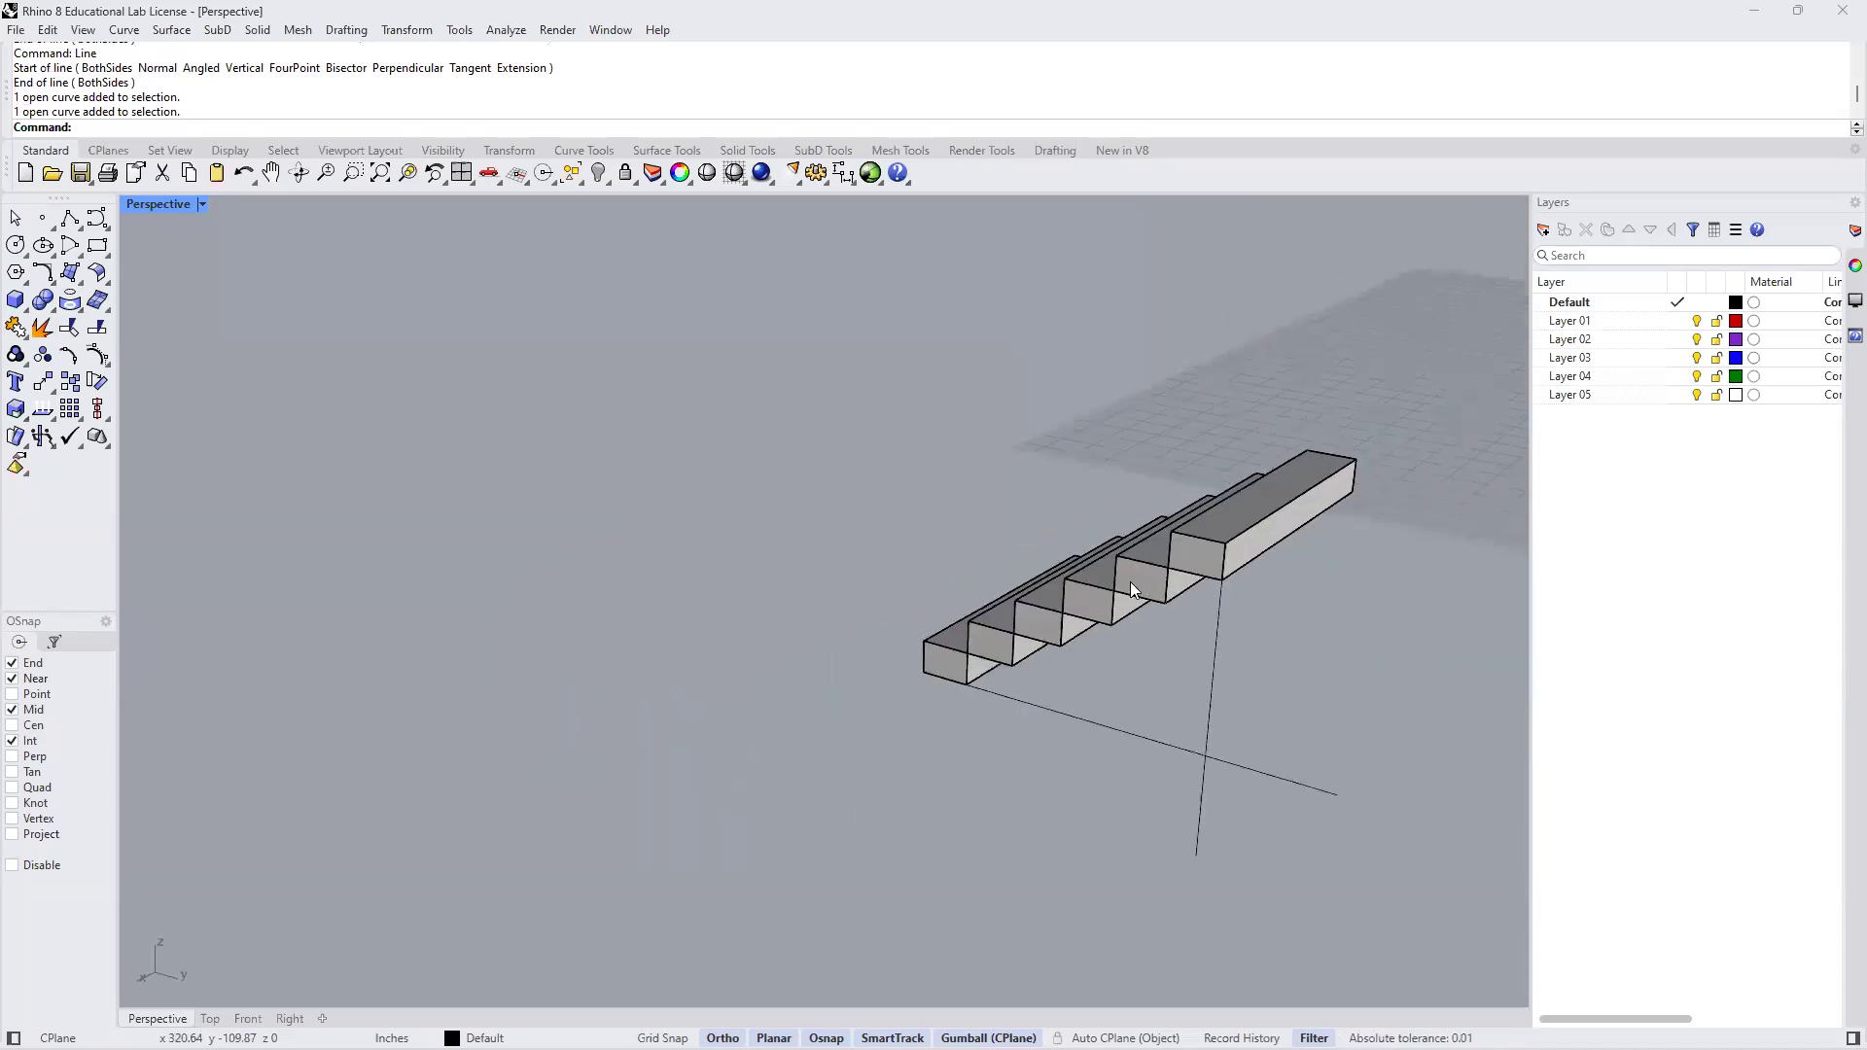
Draw a diagonal line from the lowest tread's bottom front corner to the top tread's top back corner
right_click_drag(1194, 569, 877, 665, "shift")
scroll(844, 684, "up", 3)
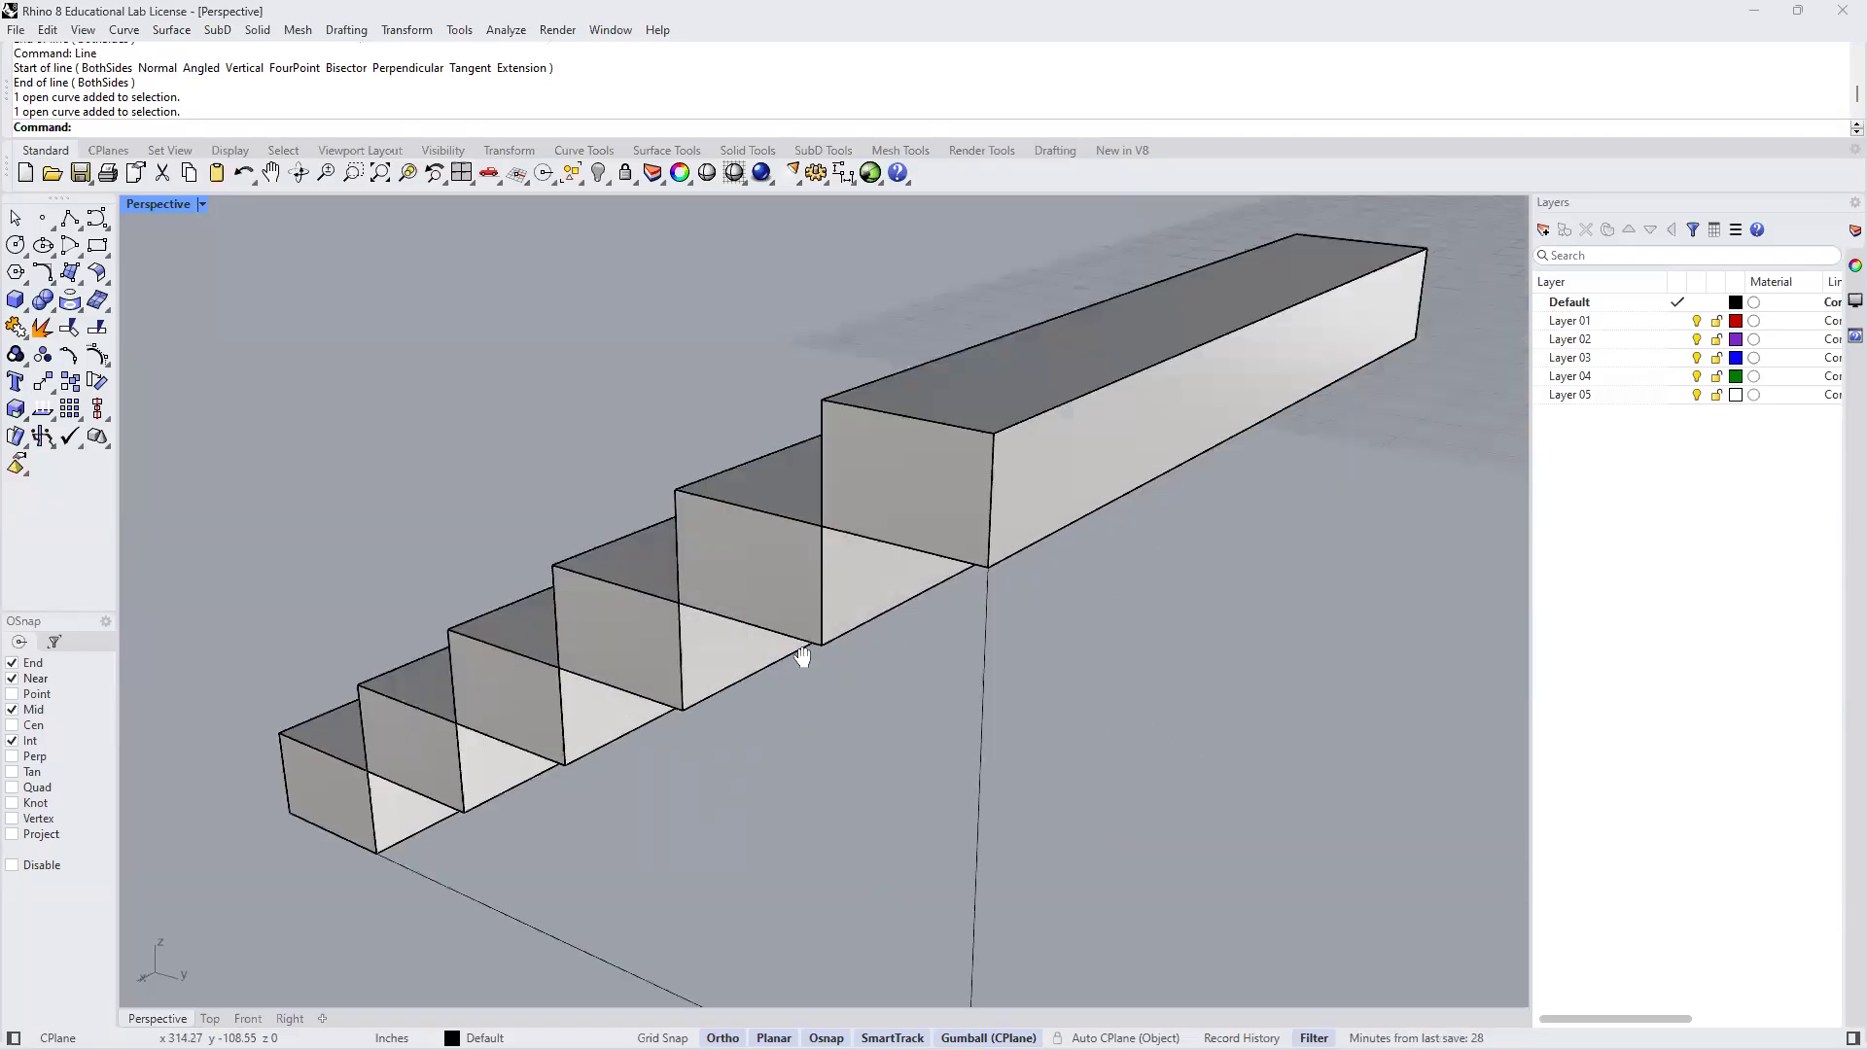
scroll(806, 649, "up", 2)
right_click_drag(806, 649, 802, 655, "shift")
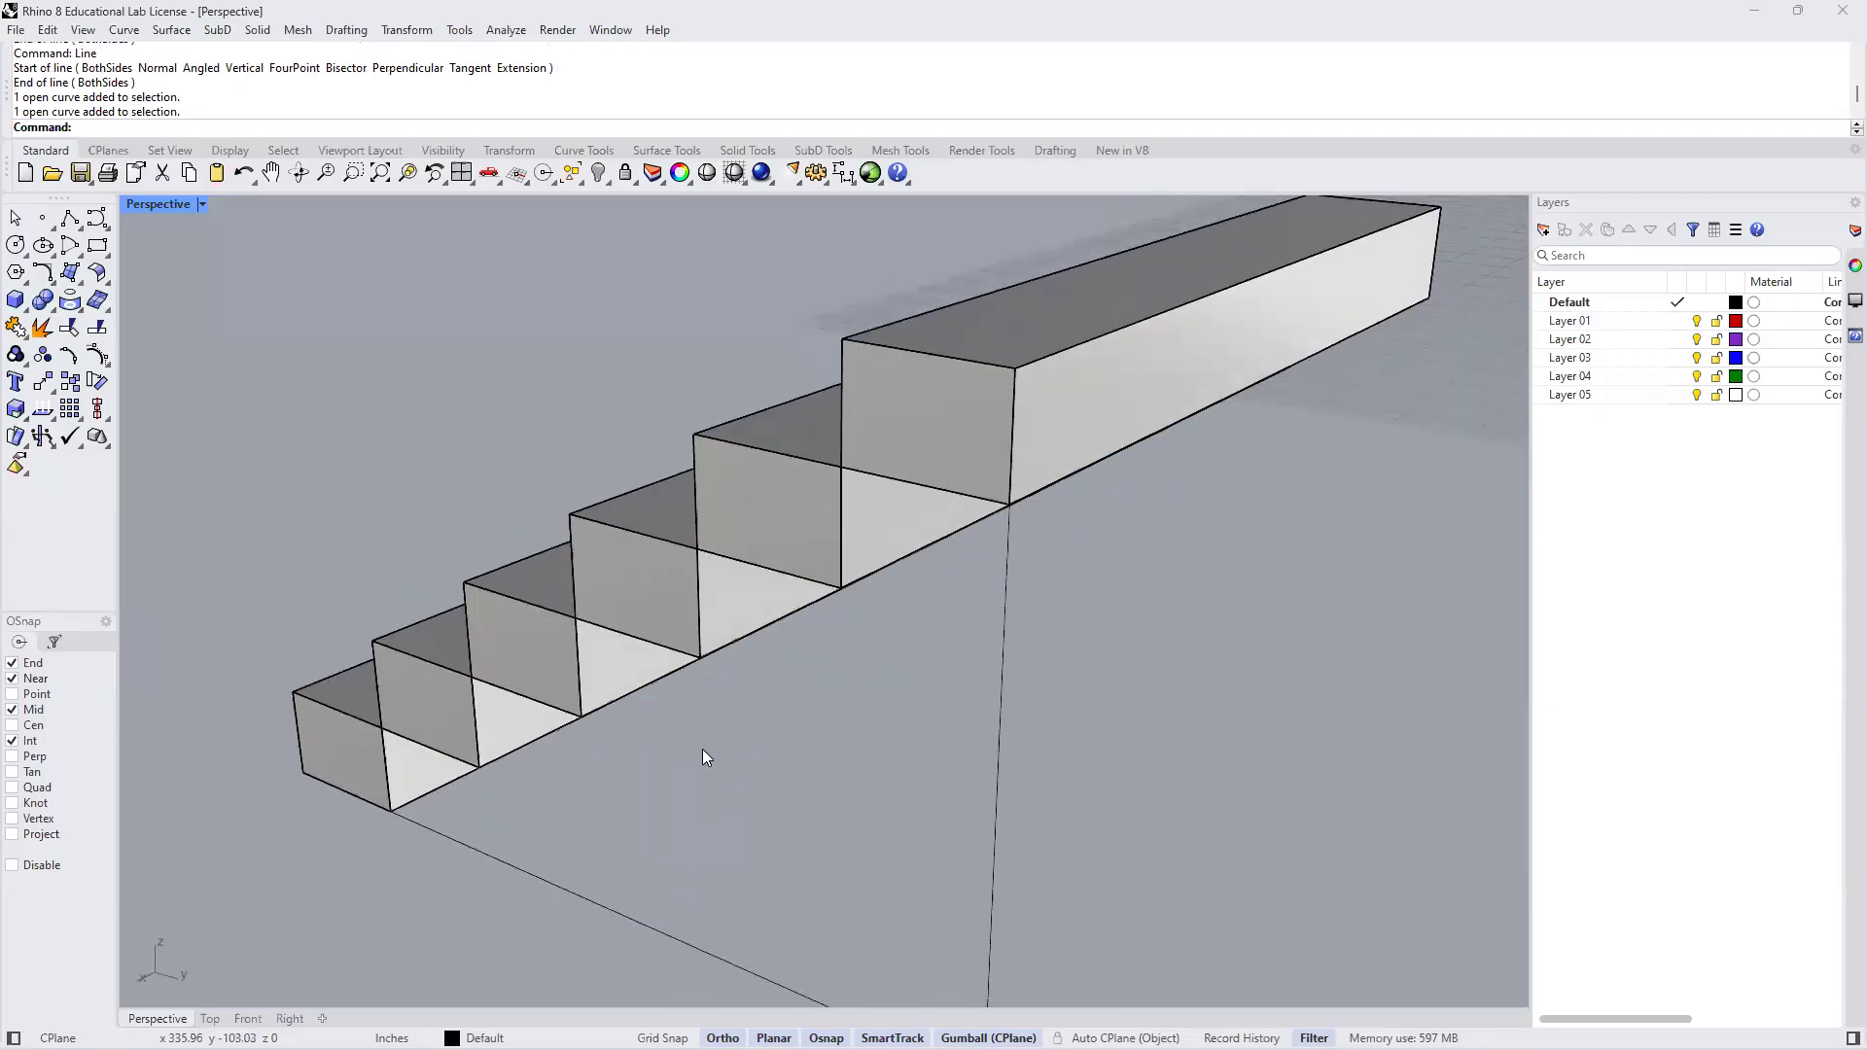
right_click(750, 729)
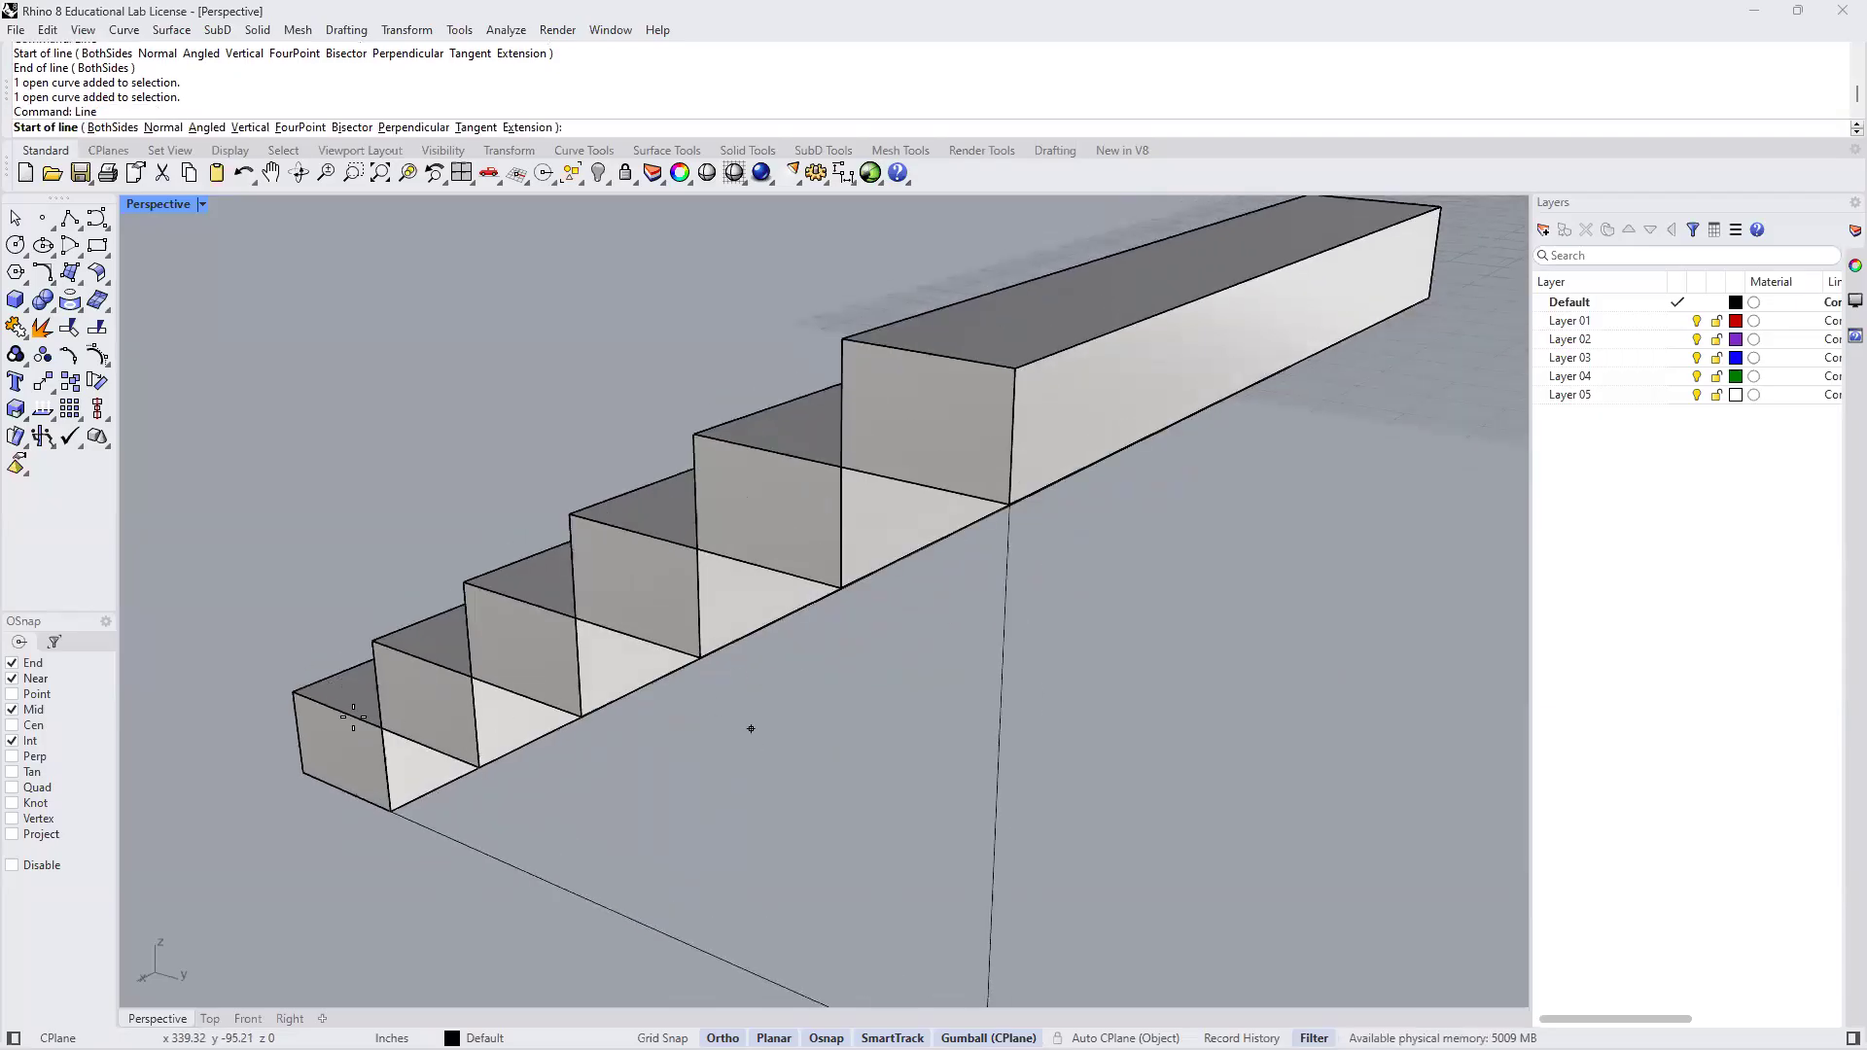
left_click(303, 773)
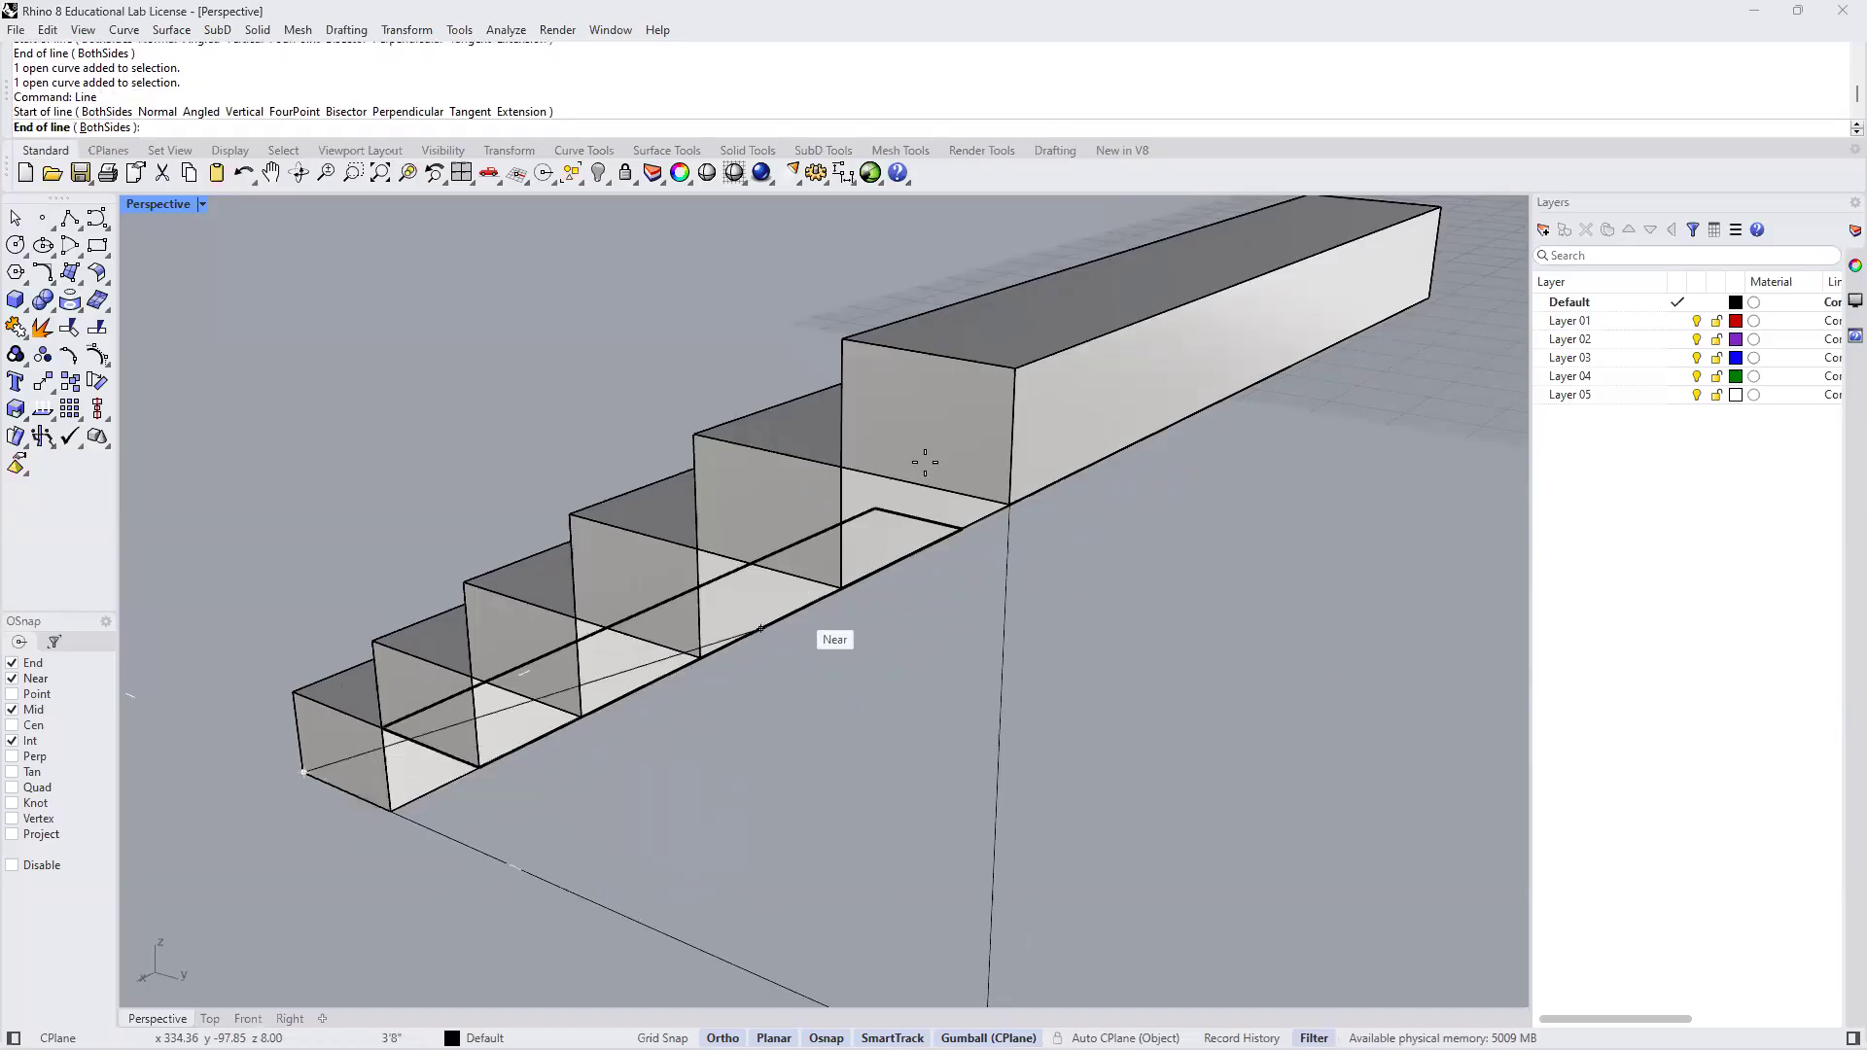
left_click(1015, 370)
Trim the overhanging ends of the vertical and horizontal lines beyond their intersection below the top tread's back corner
scroll(972, 609, "down", 5)
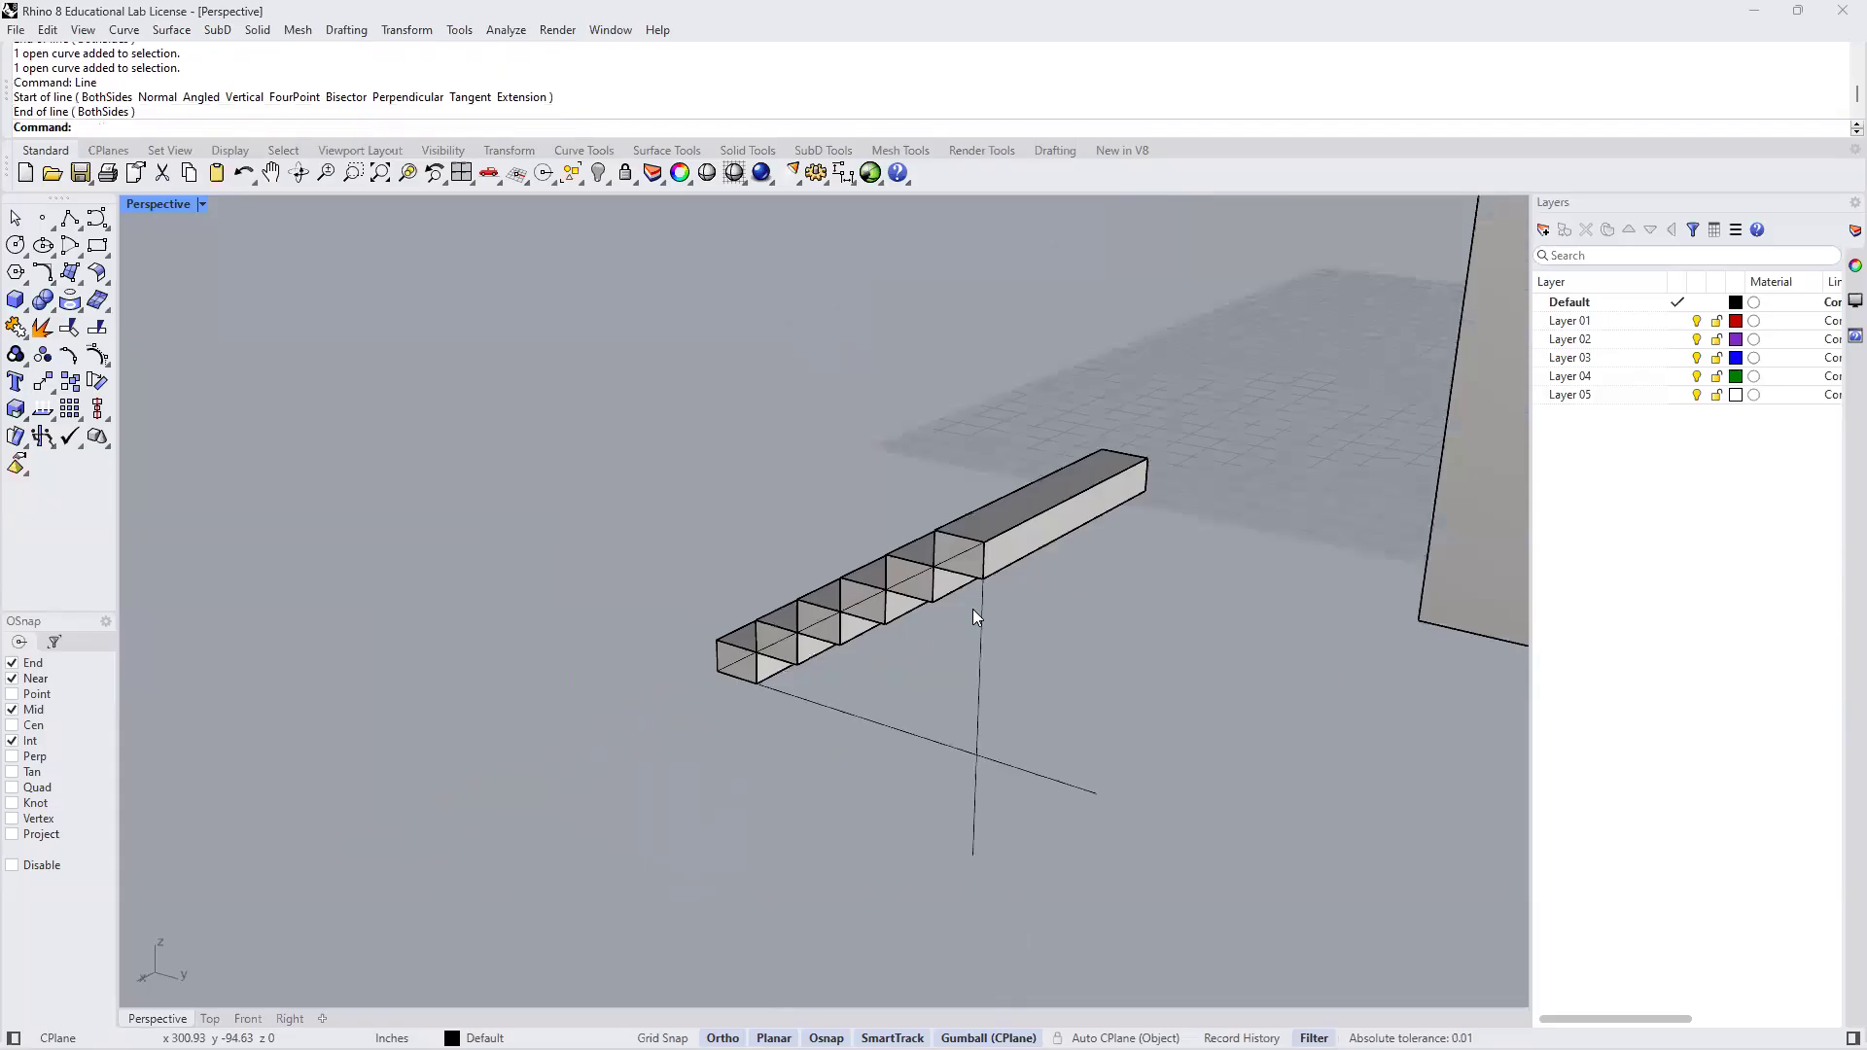
right_click_drag(917, 755, 946, 824)
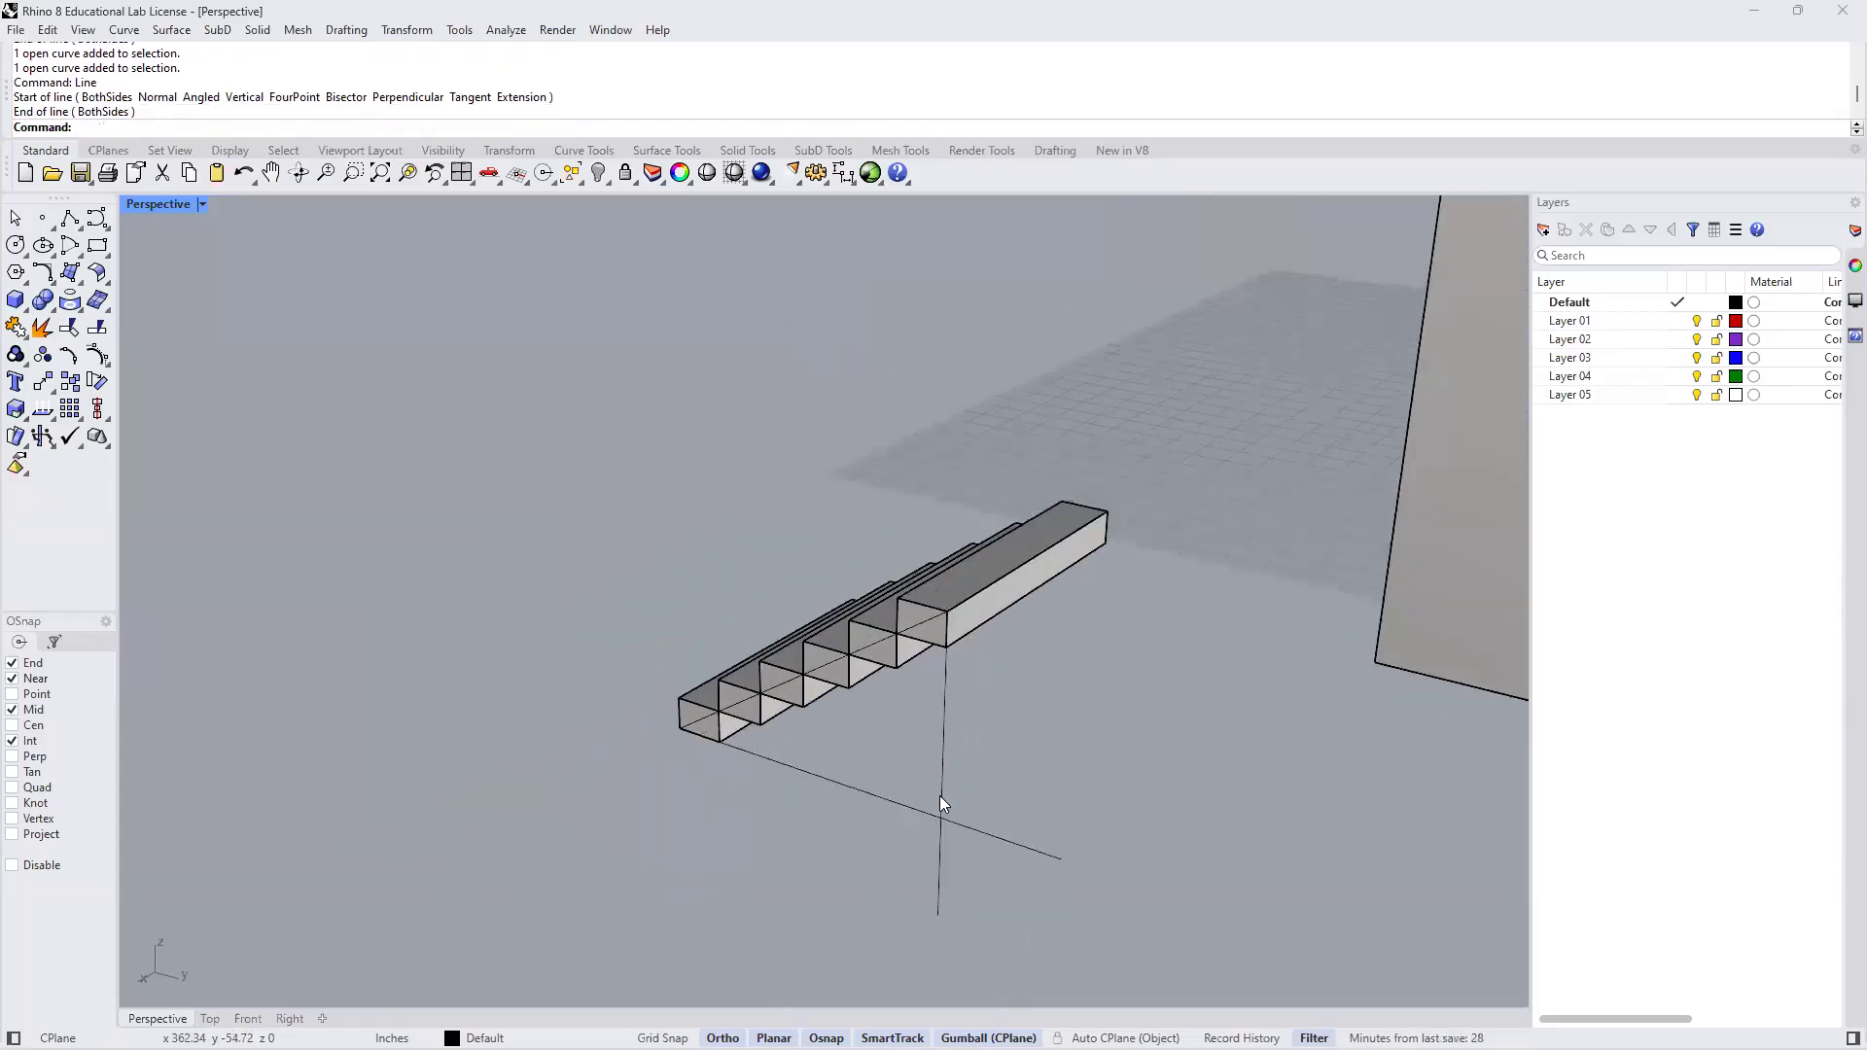
type("Trim")
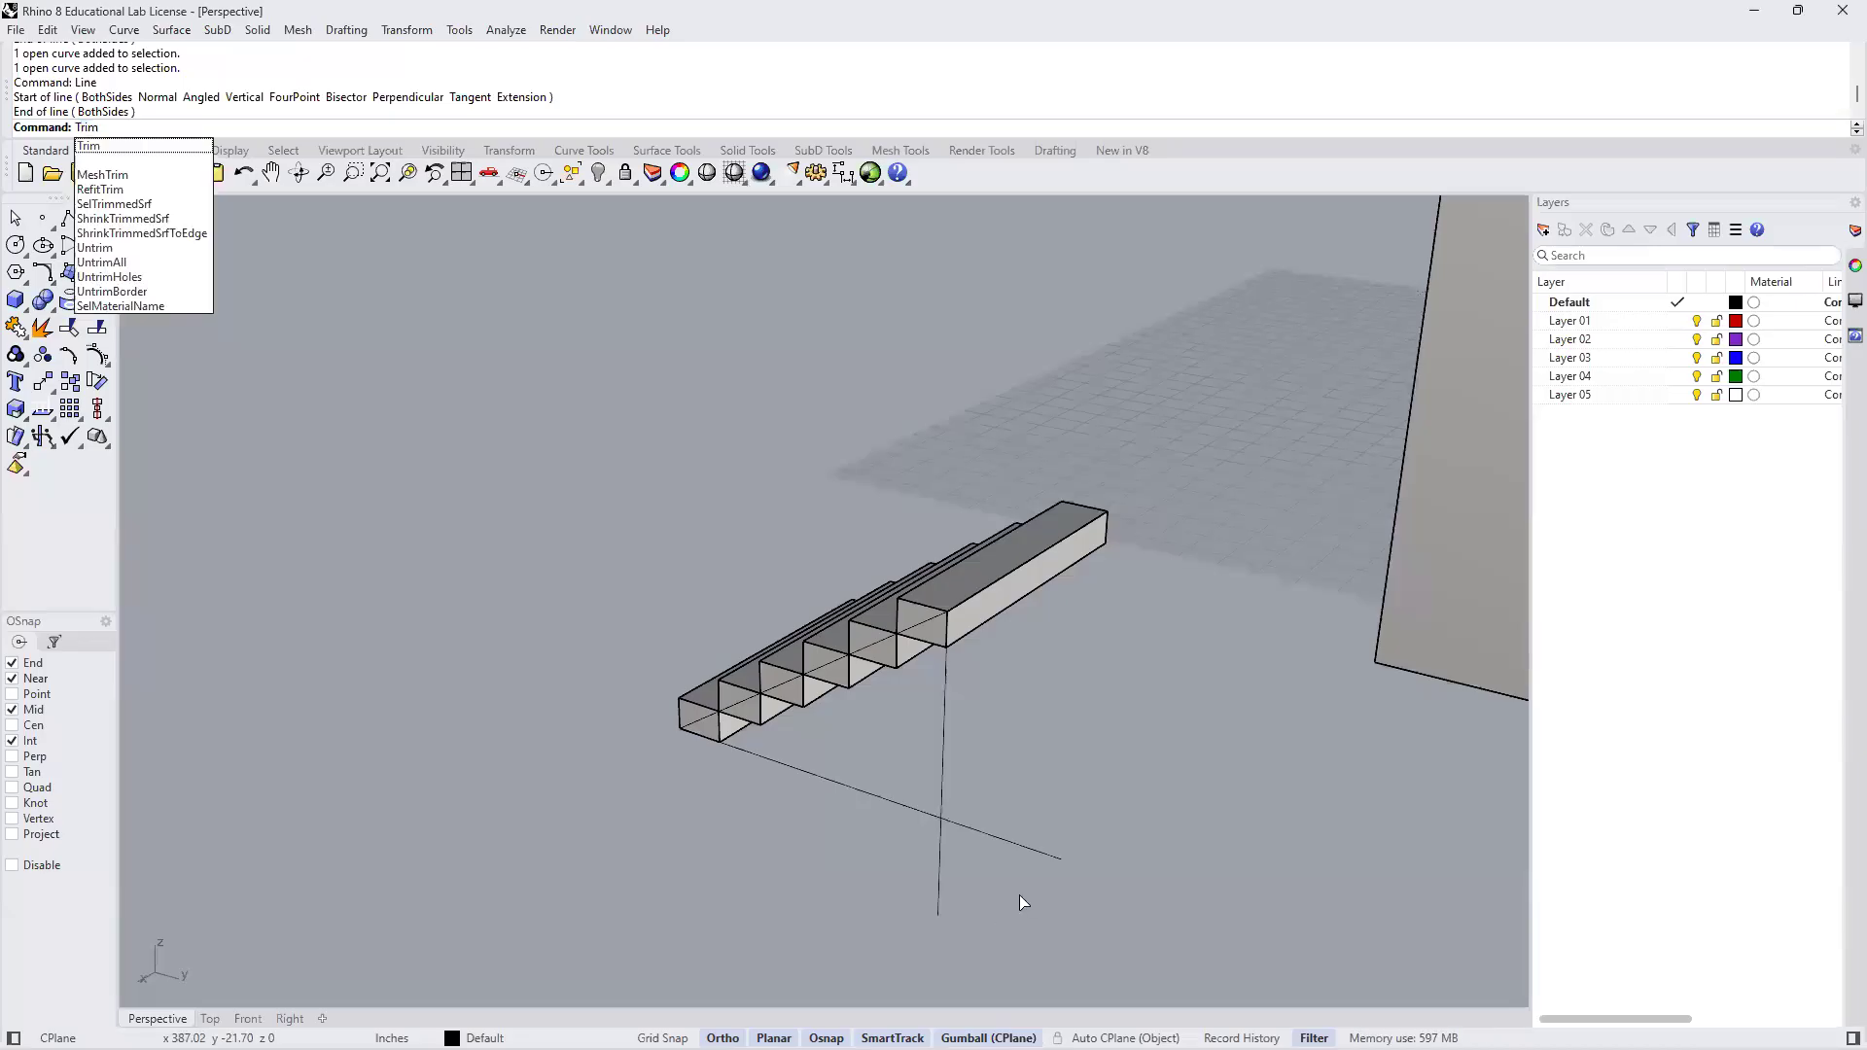
key("Return")
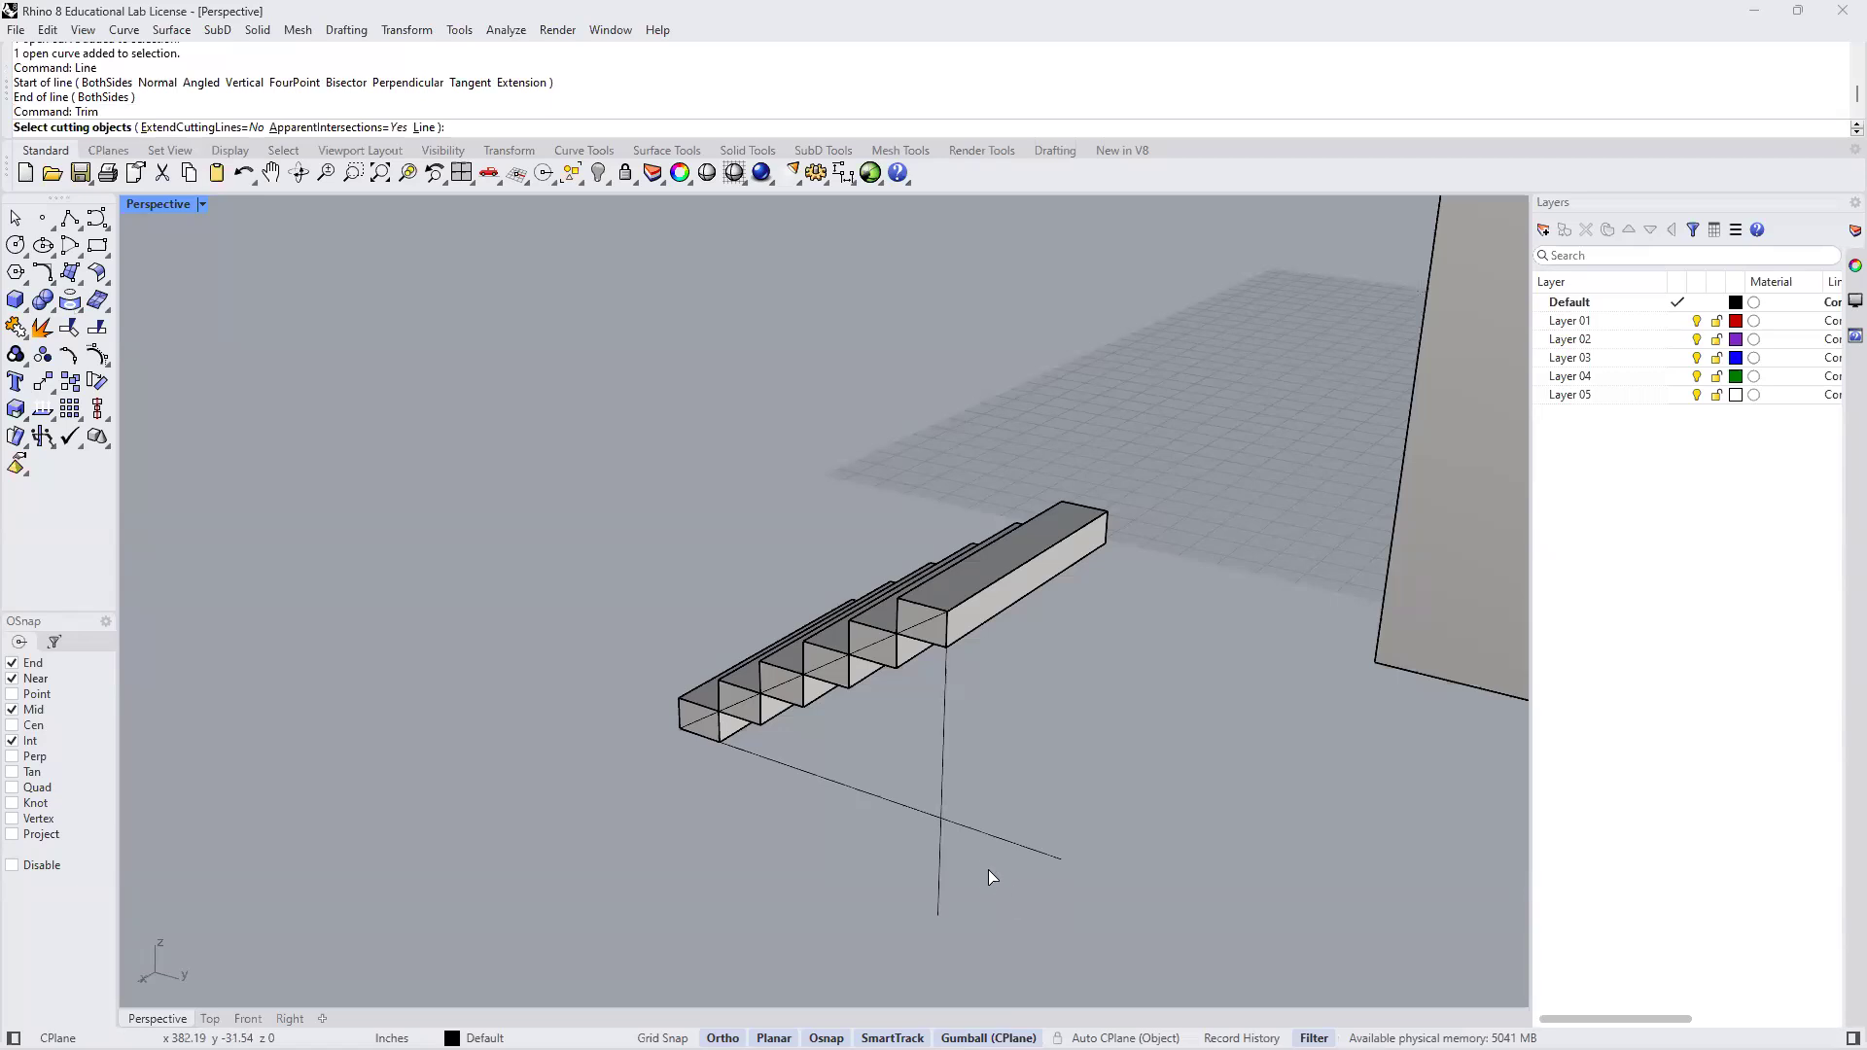
left_click_drag(988, 870, 852, 796)
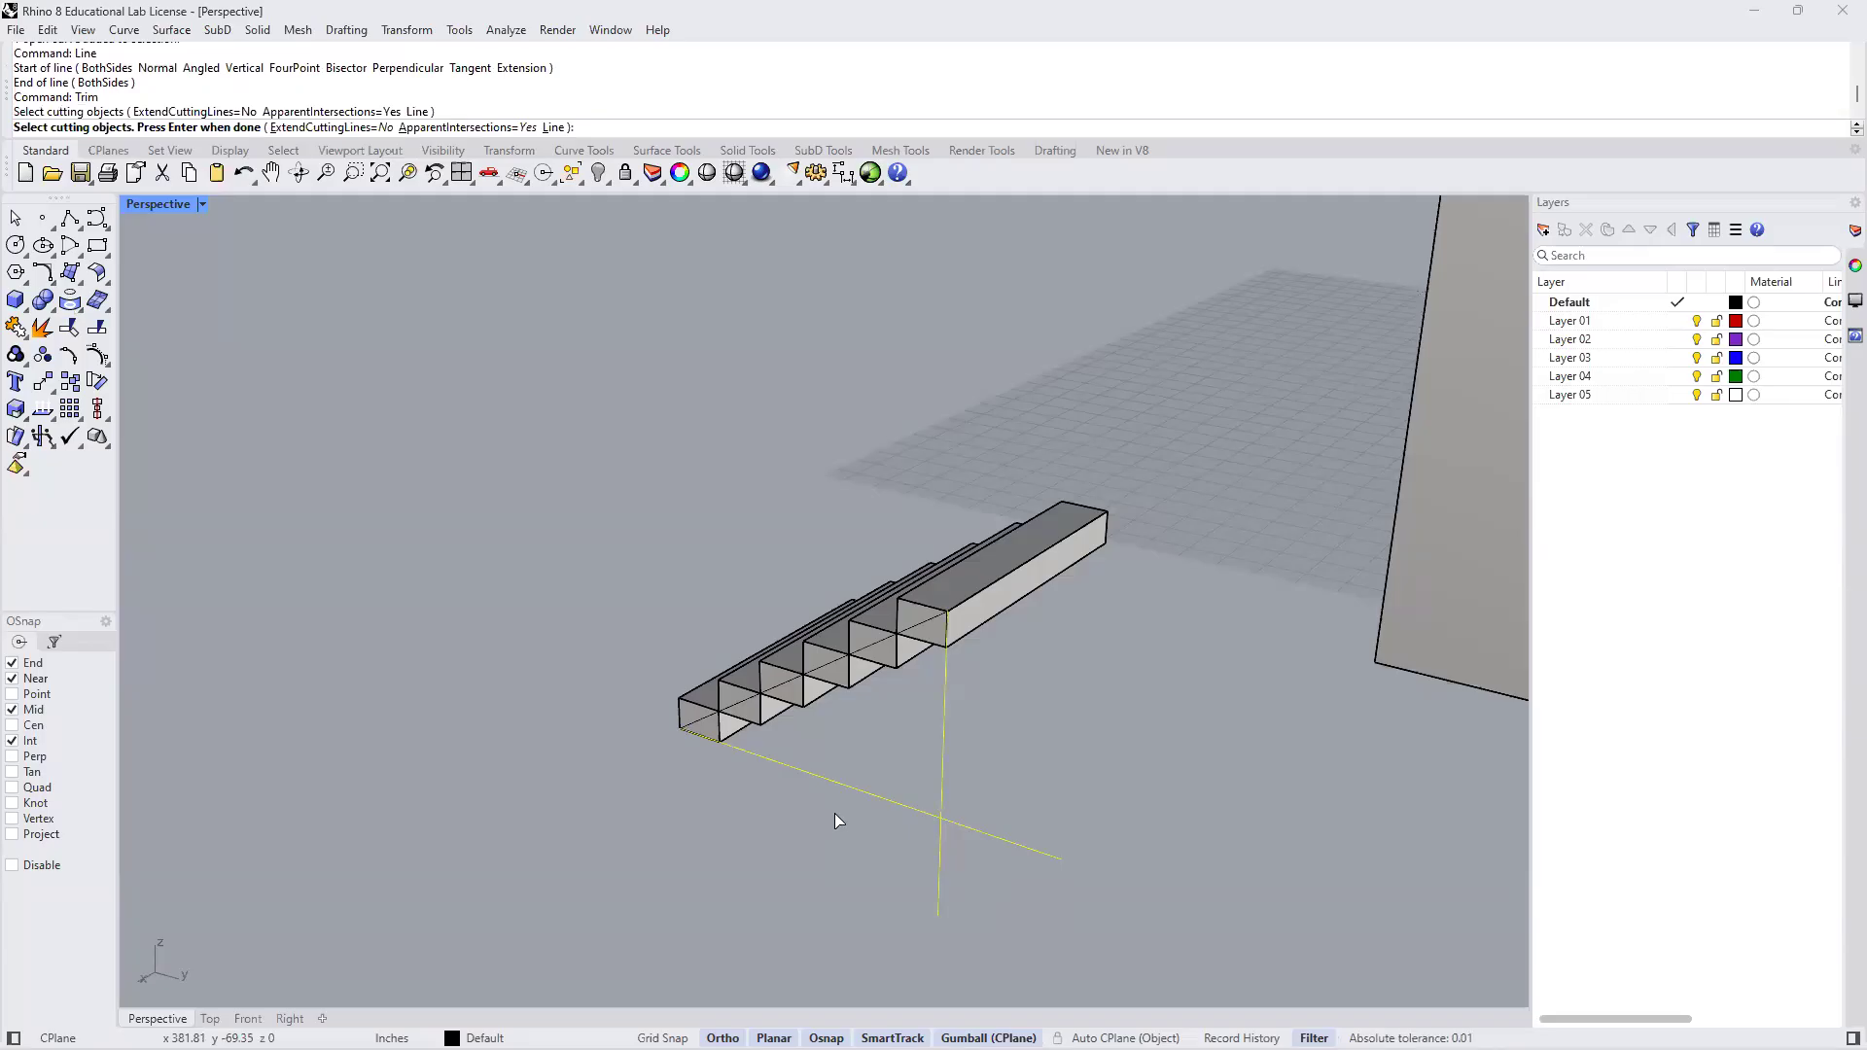
key("Return")
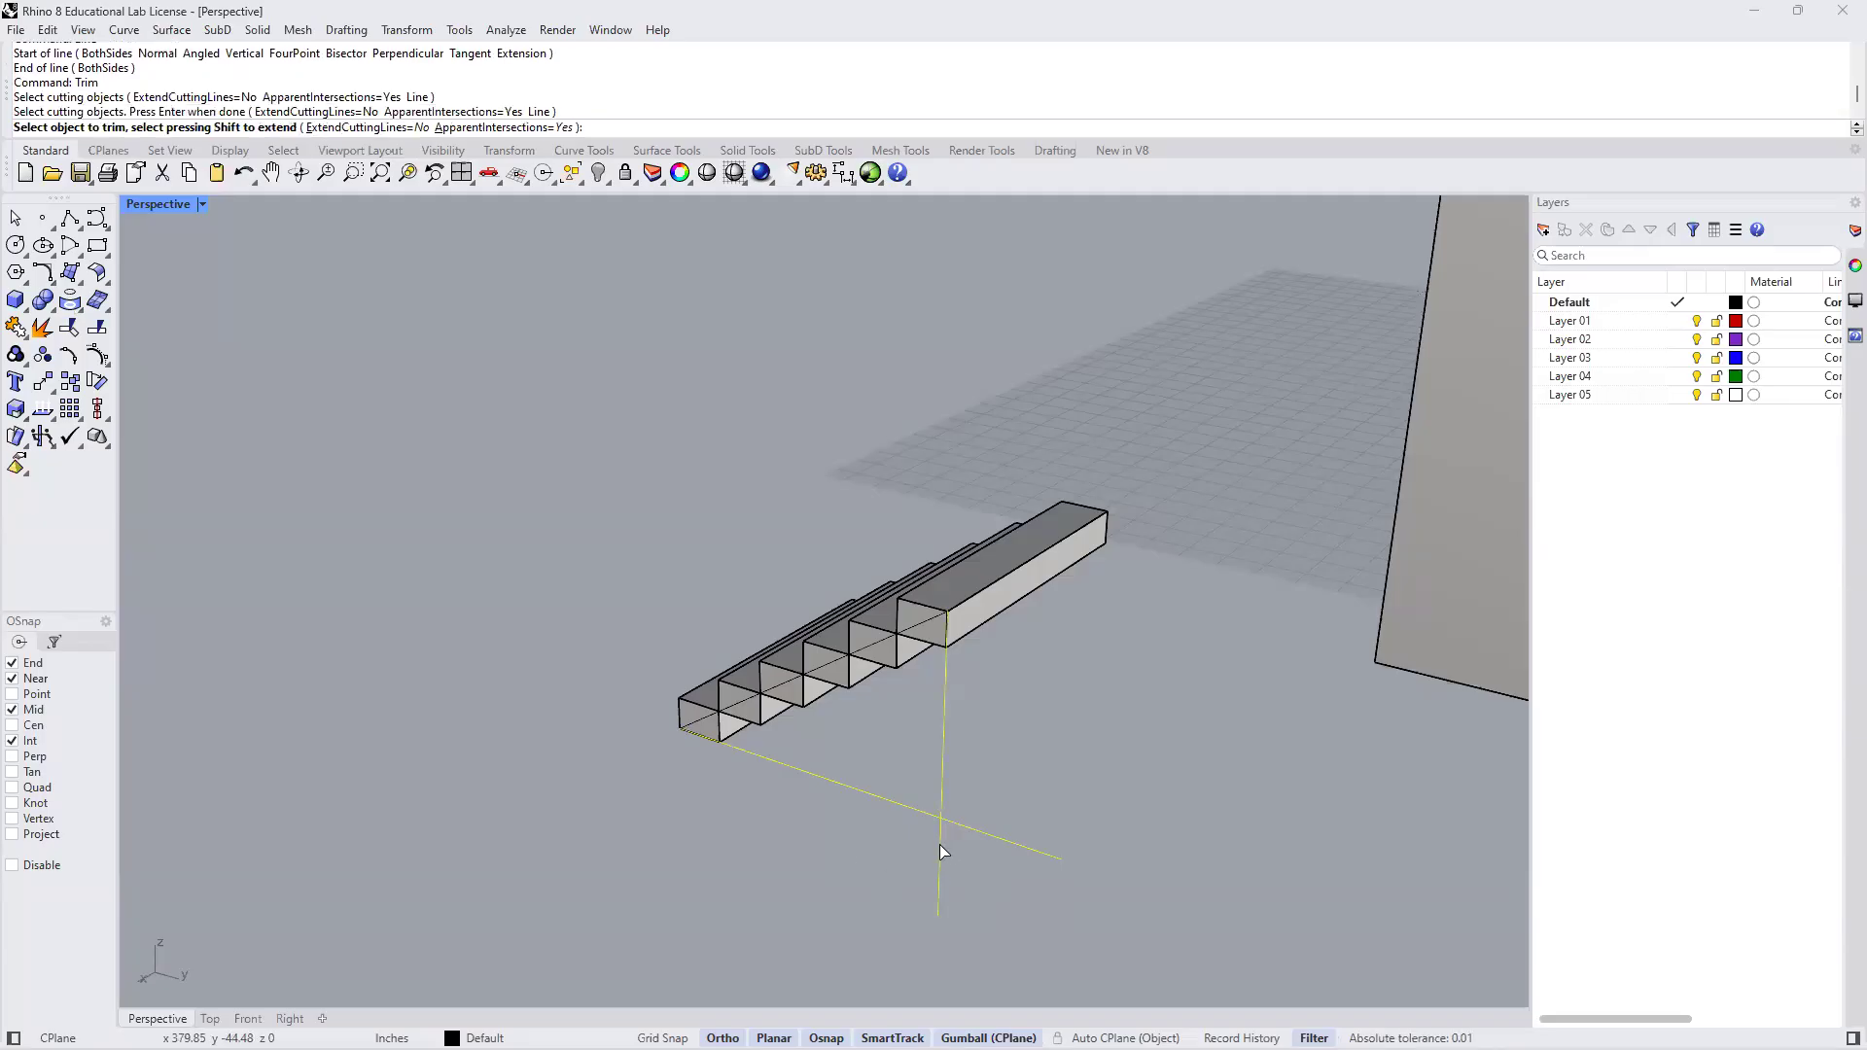
left_click(940, 852)
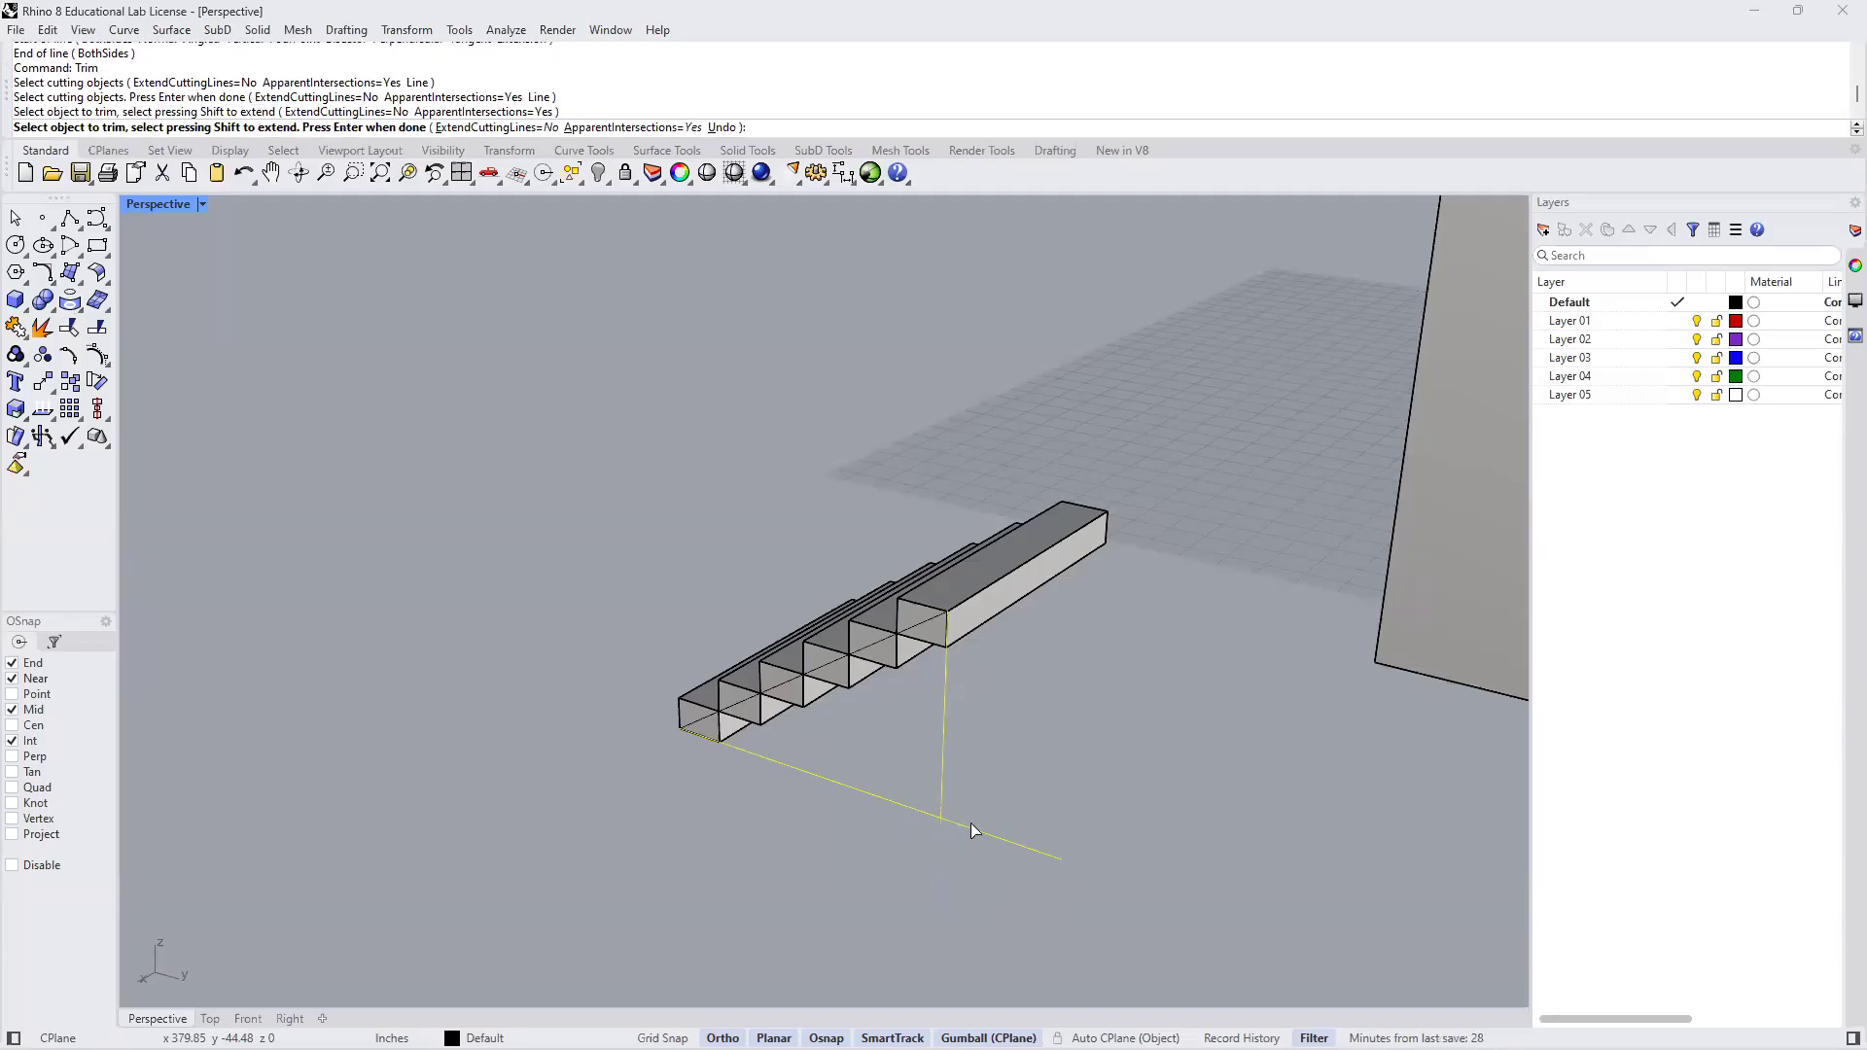
left_click(977, 832)
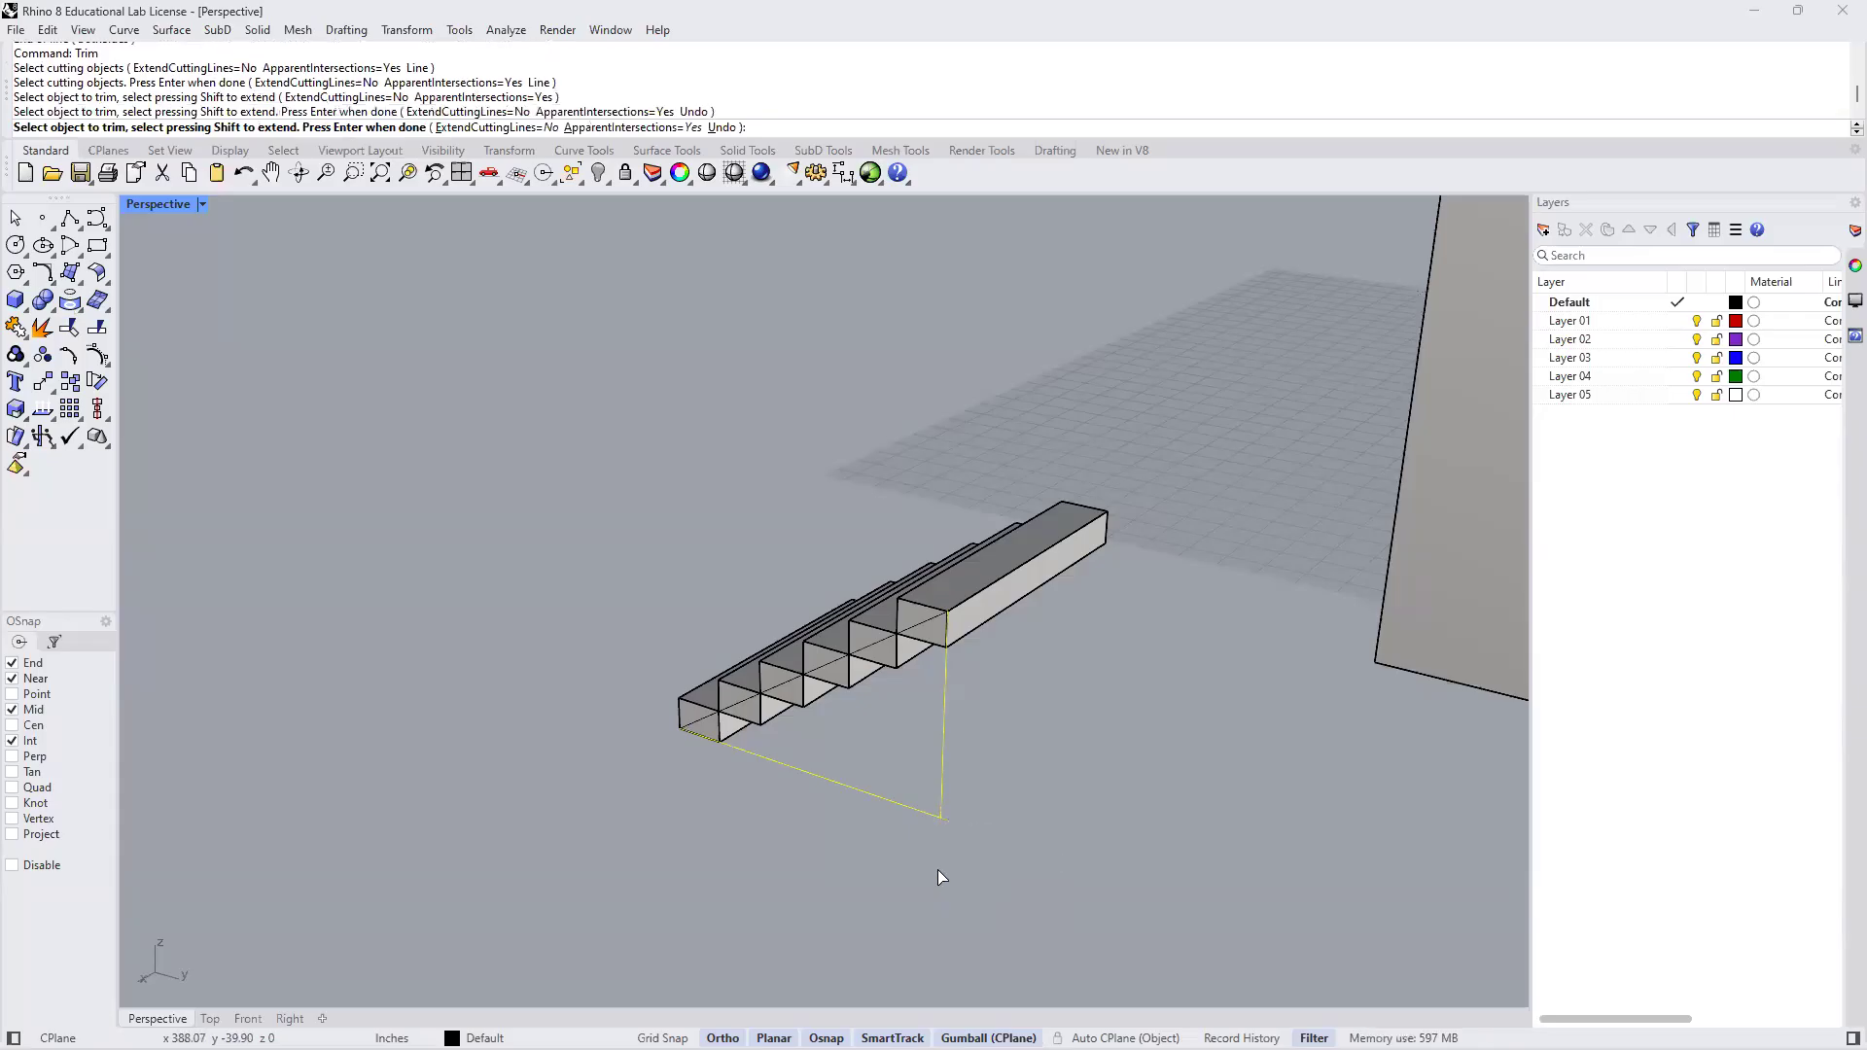
key("Return")
Join the diagonal, vertical and horizontal lines along the staircase's side into one closed triangular curve
scroll(890, 824, "up", 5)
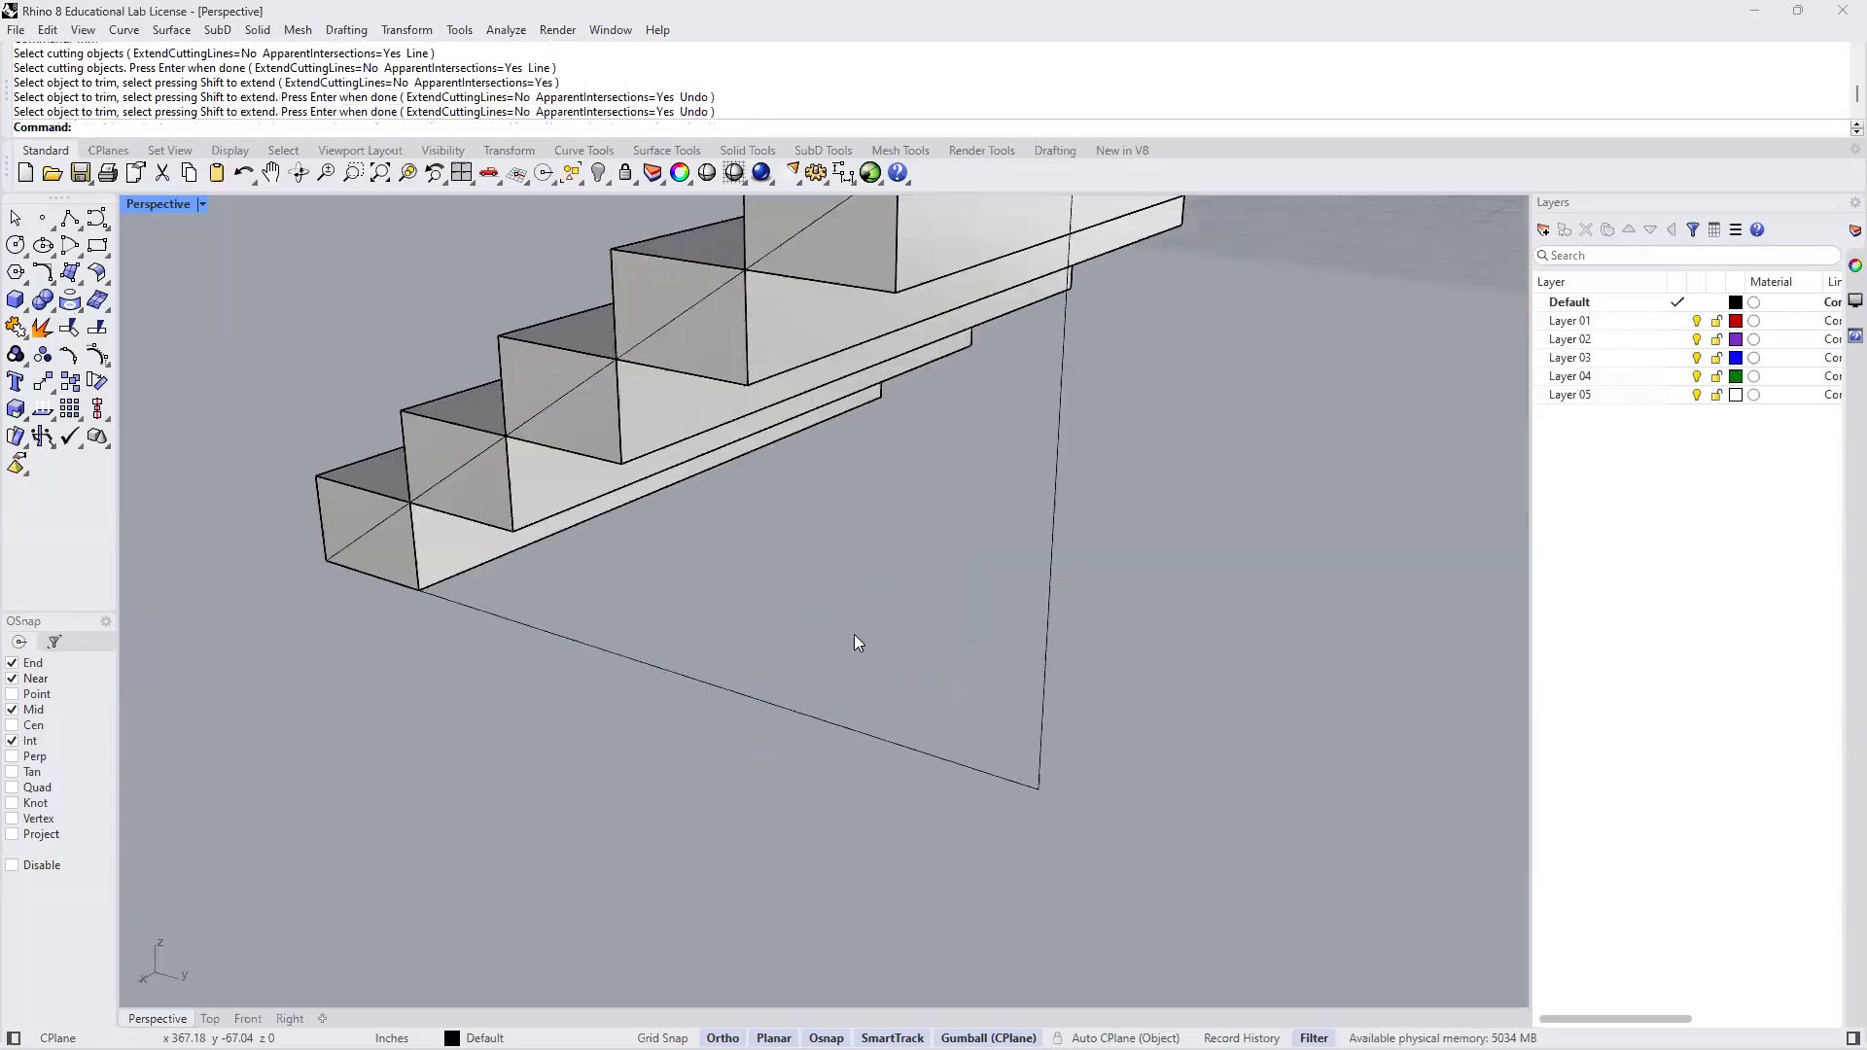
right_click_drag(853, 630, 852, 648)
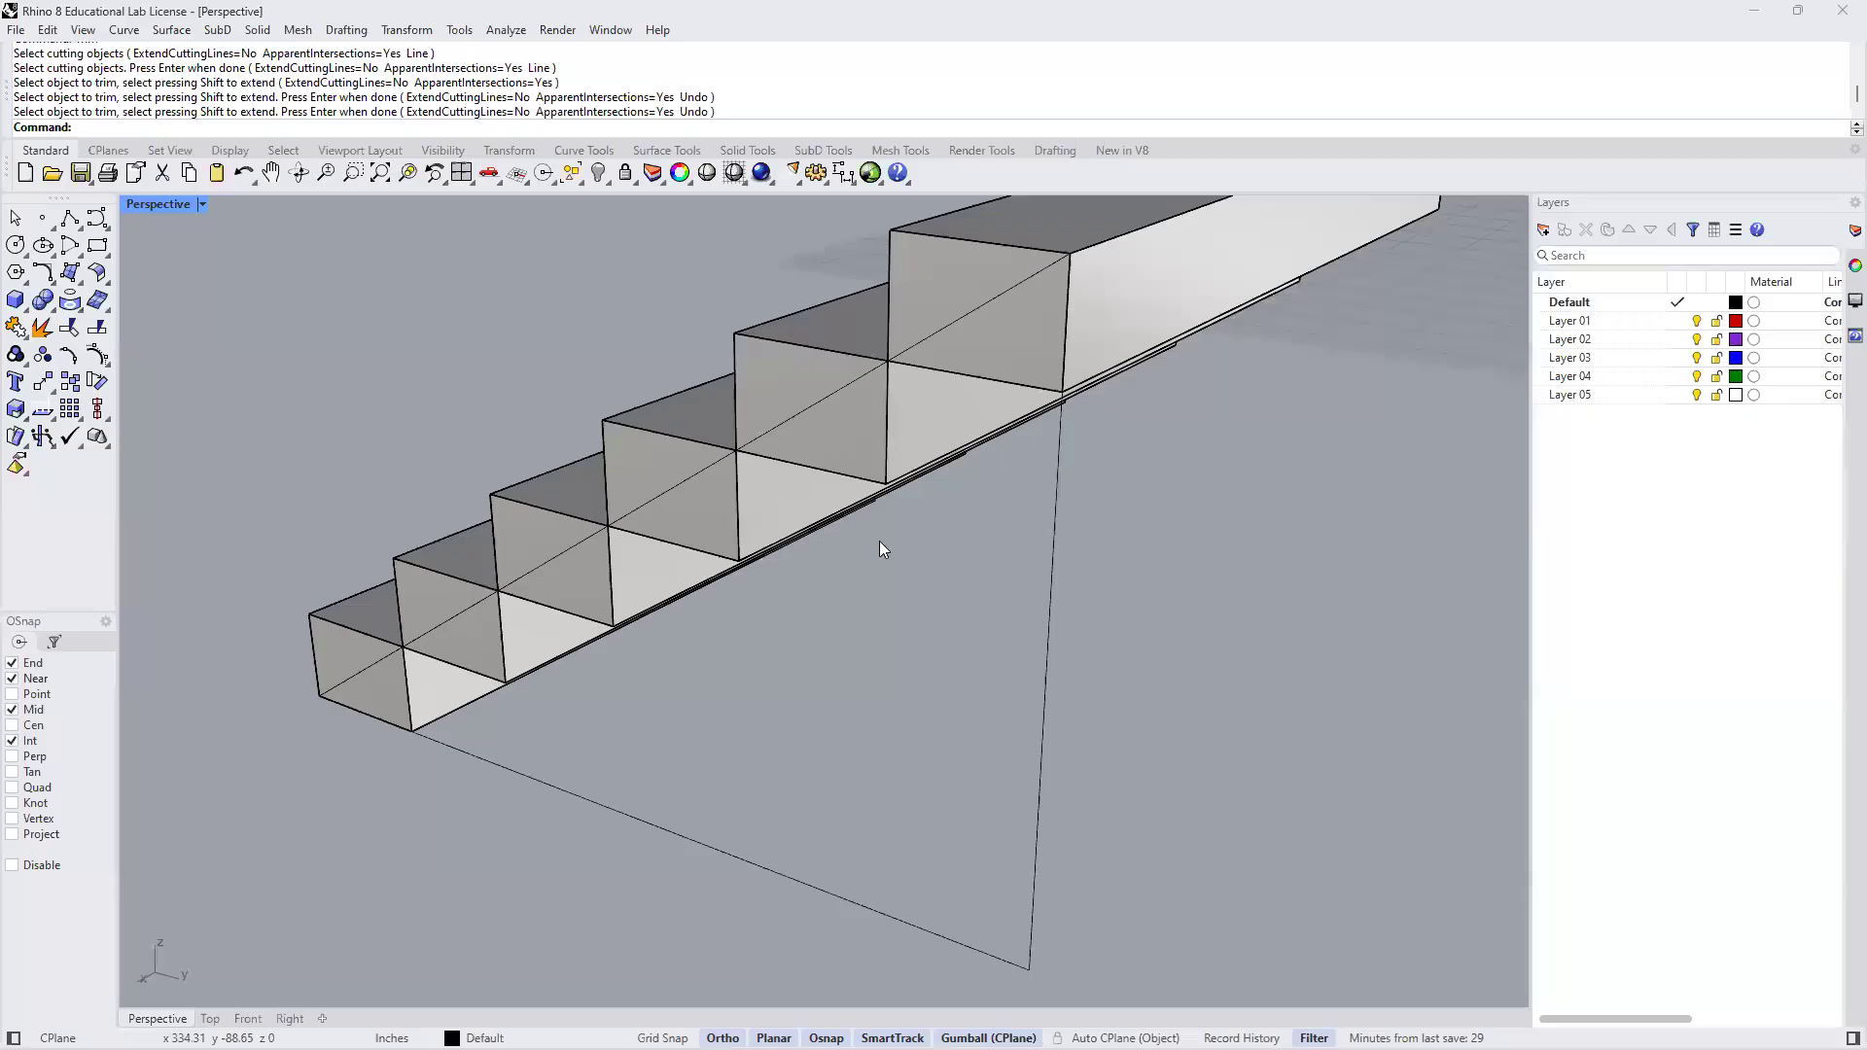
left_click(829, 392)
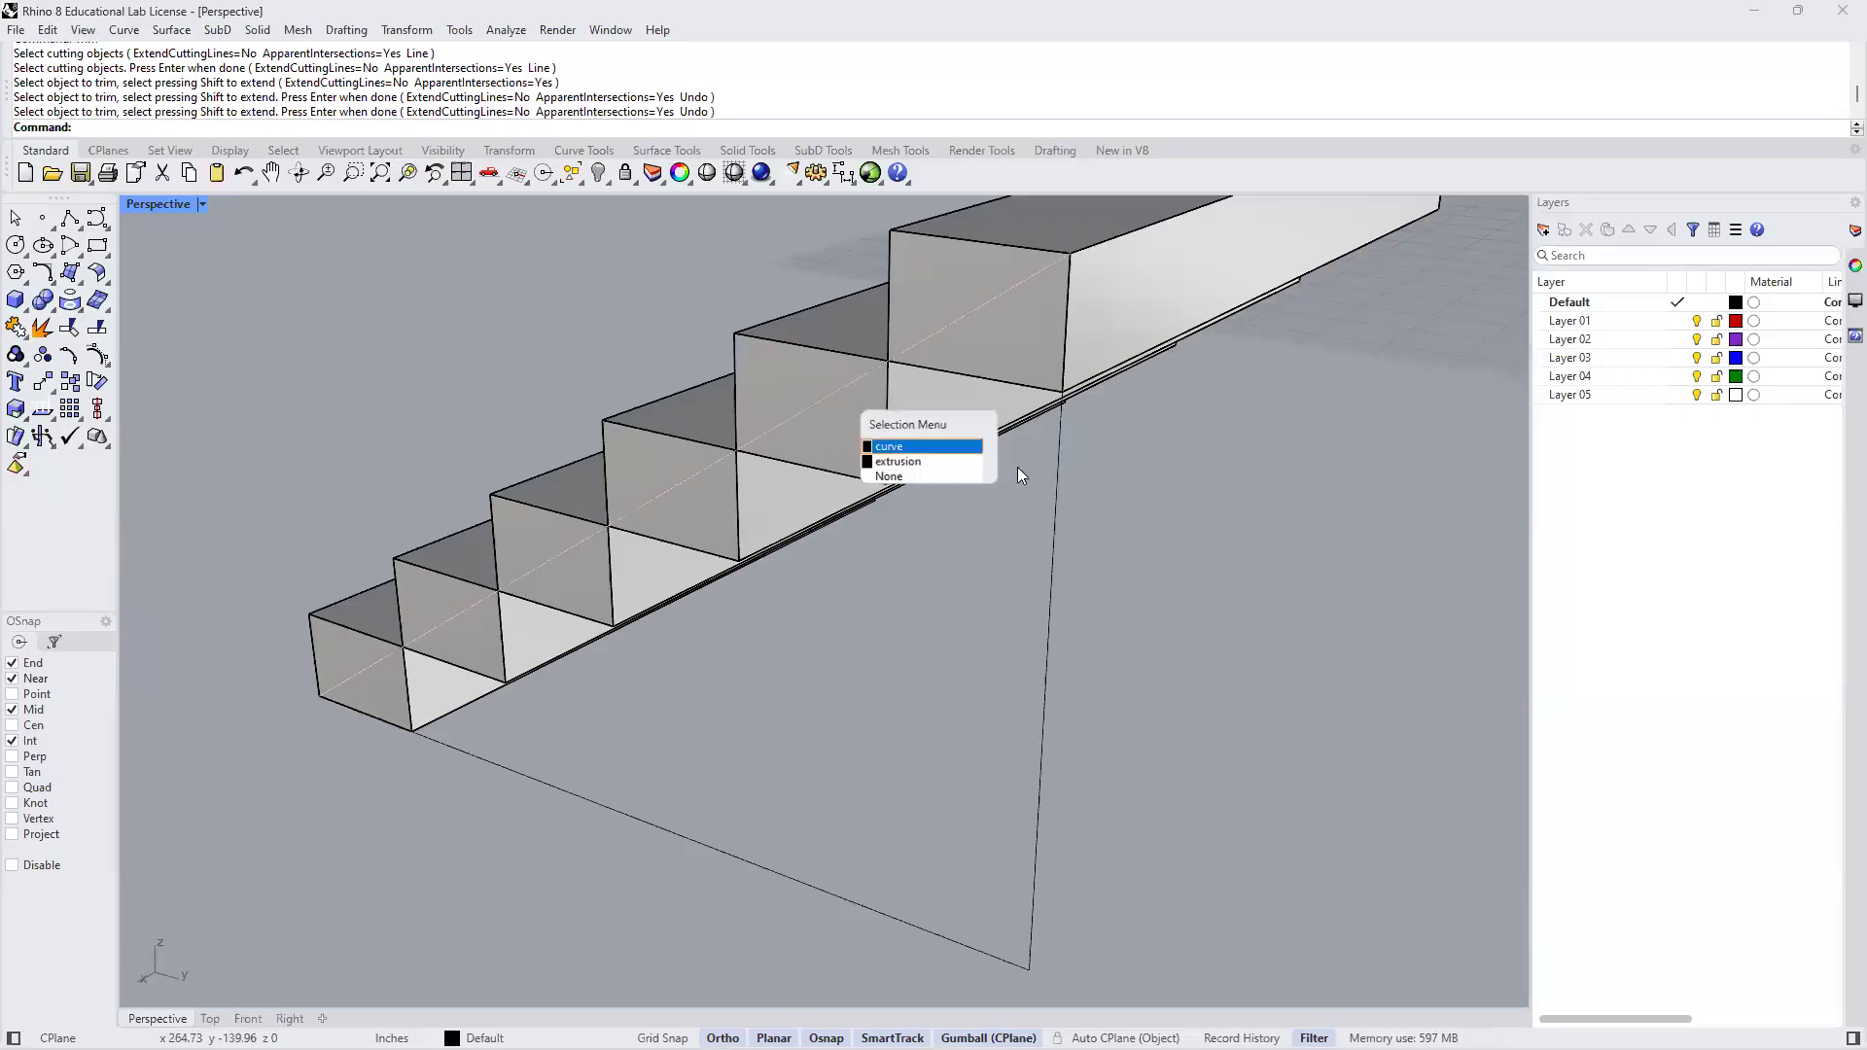
left_click(939, 450)
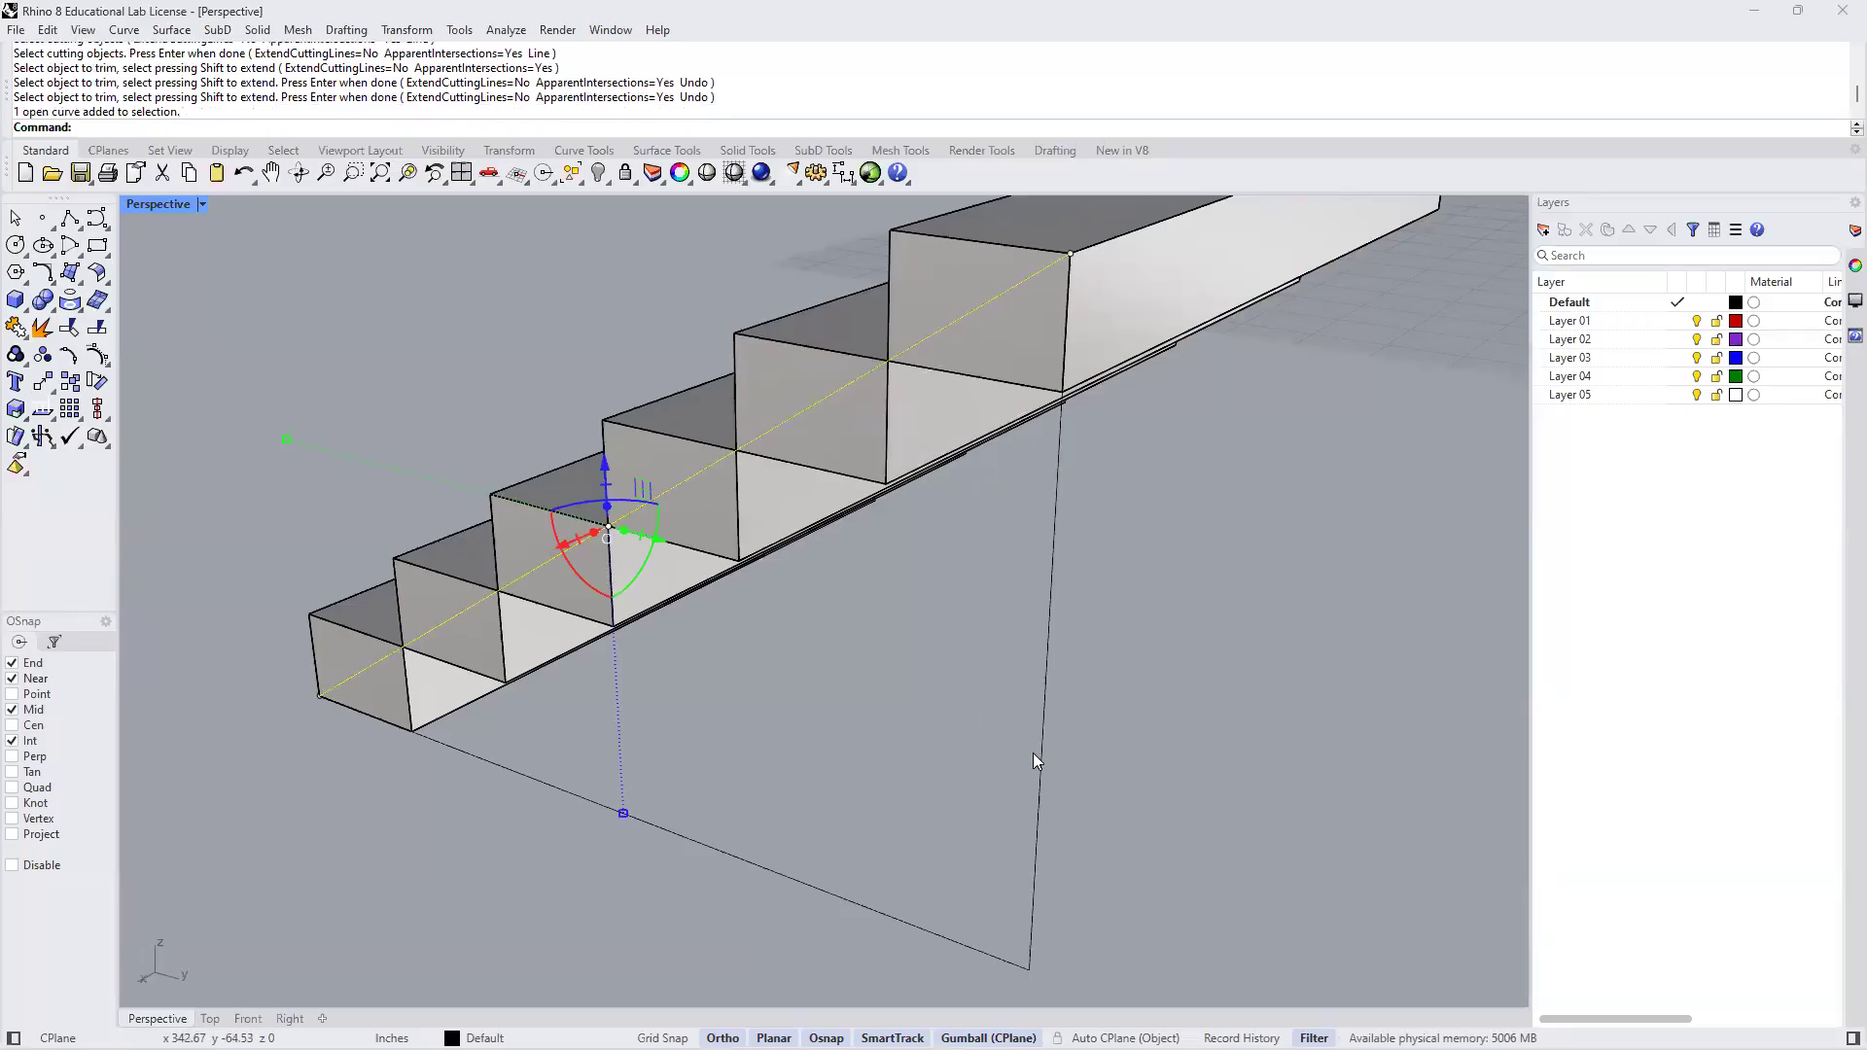
scroll(1016, 731, "down", 2)
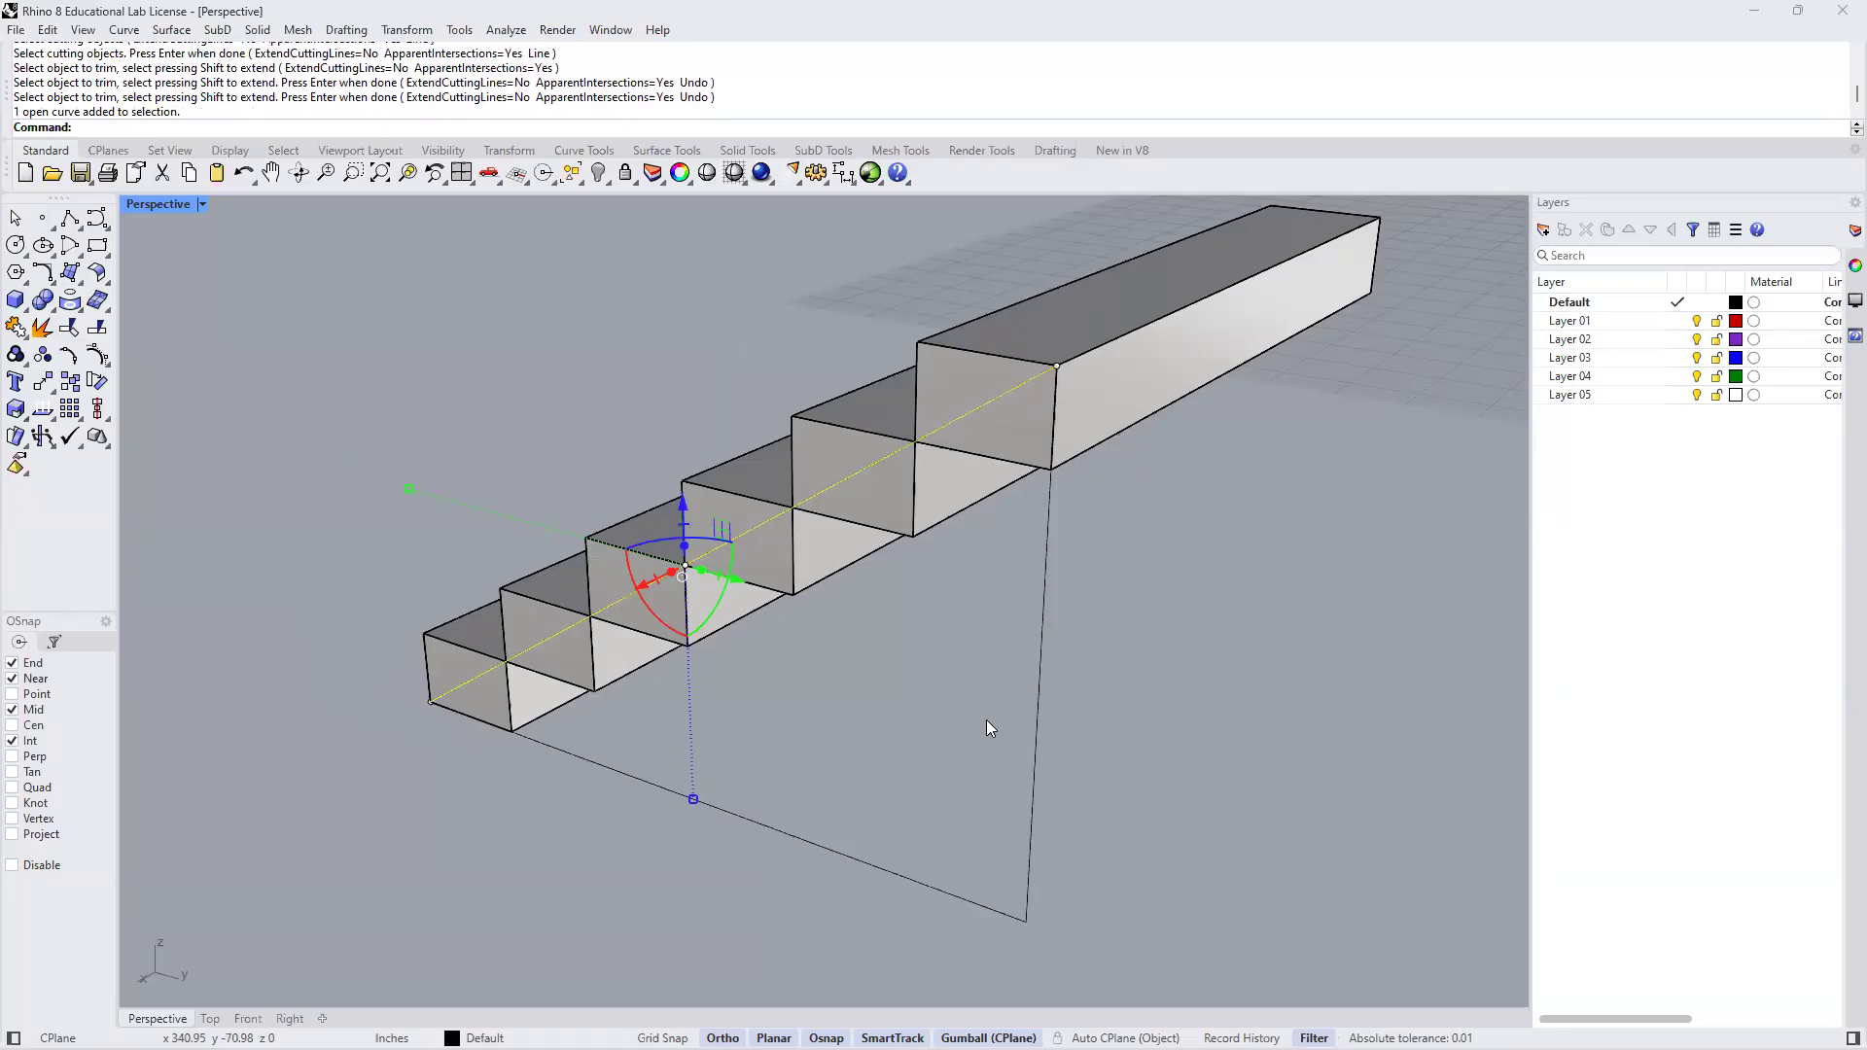
left_click(1045, 692)
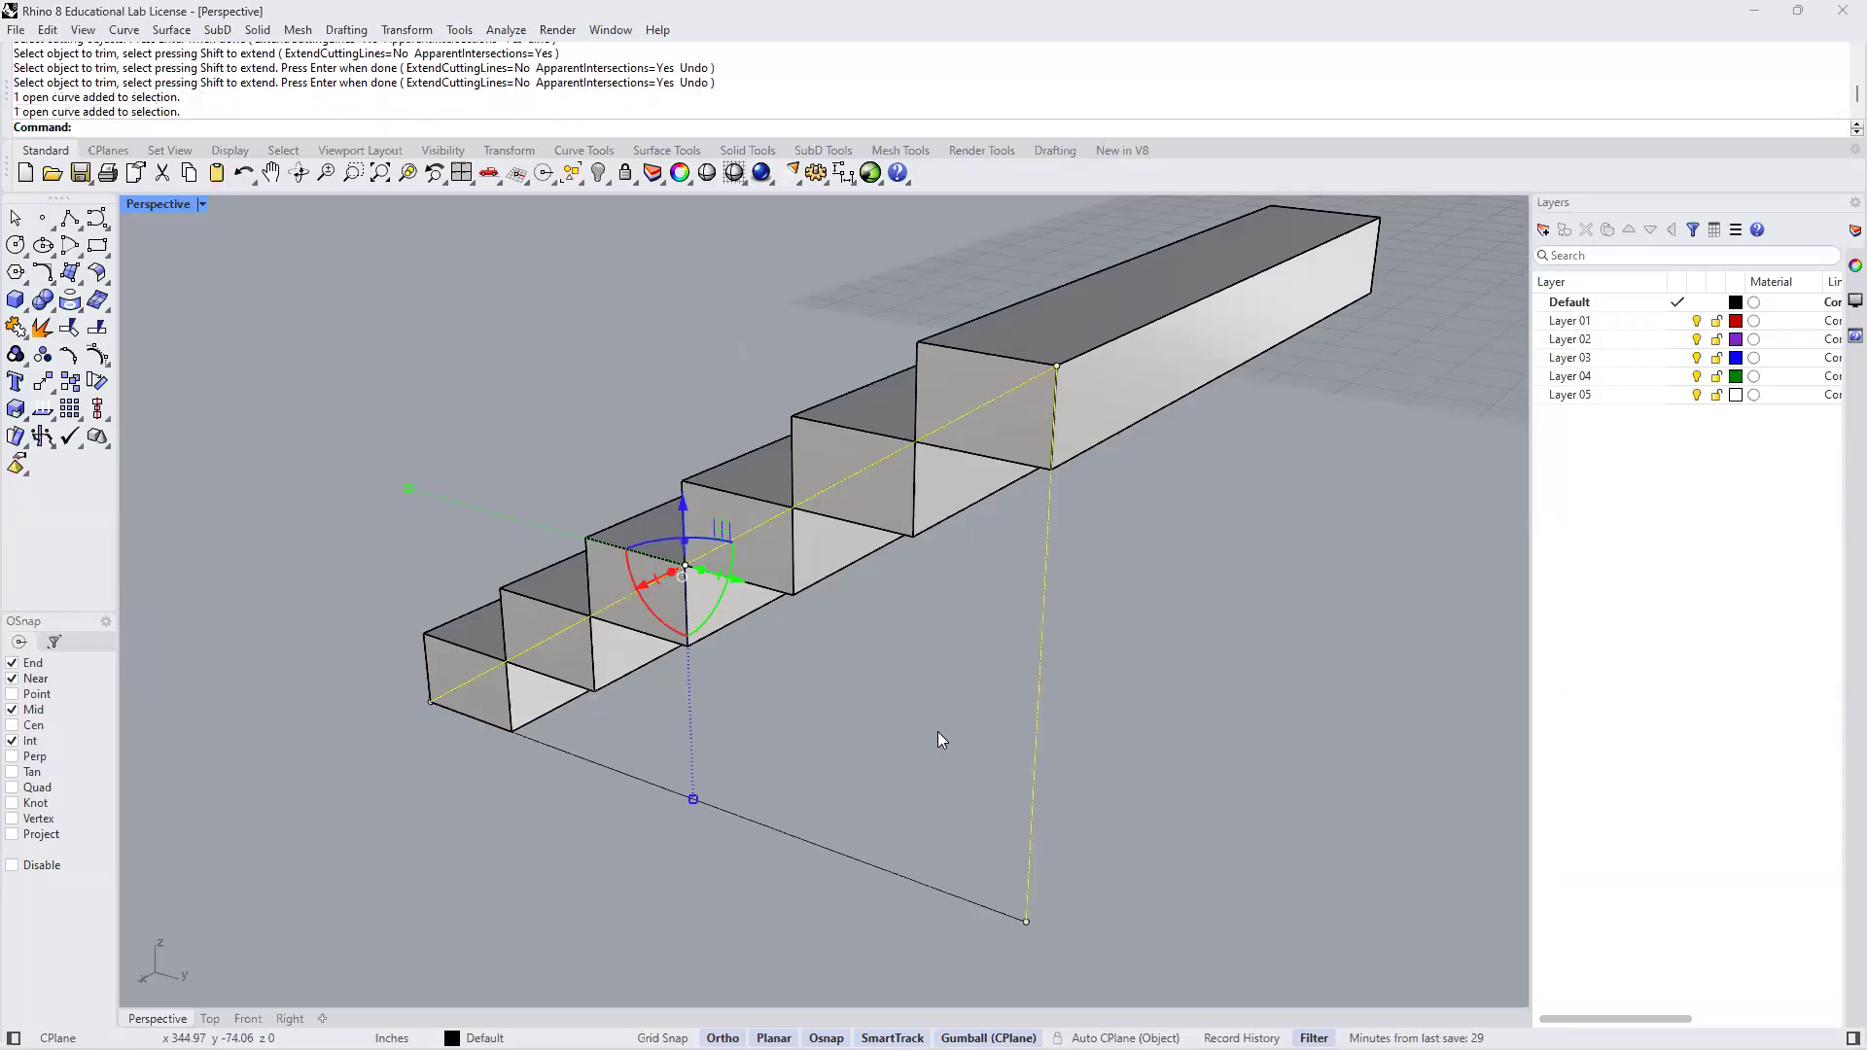
left_click(889, 872)
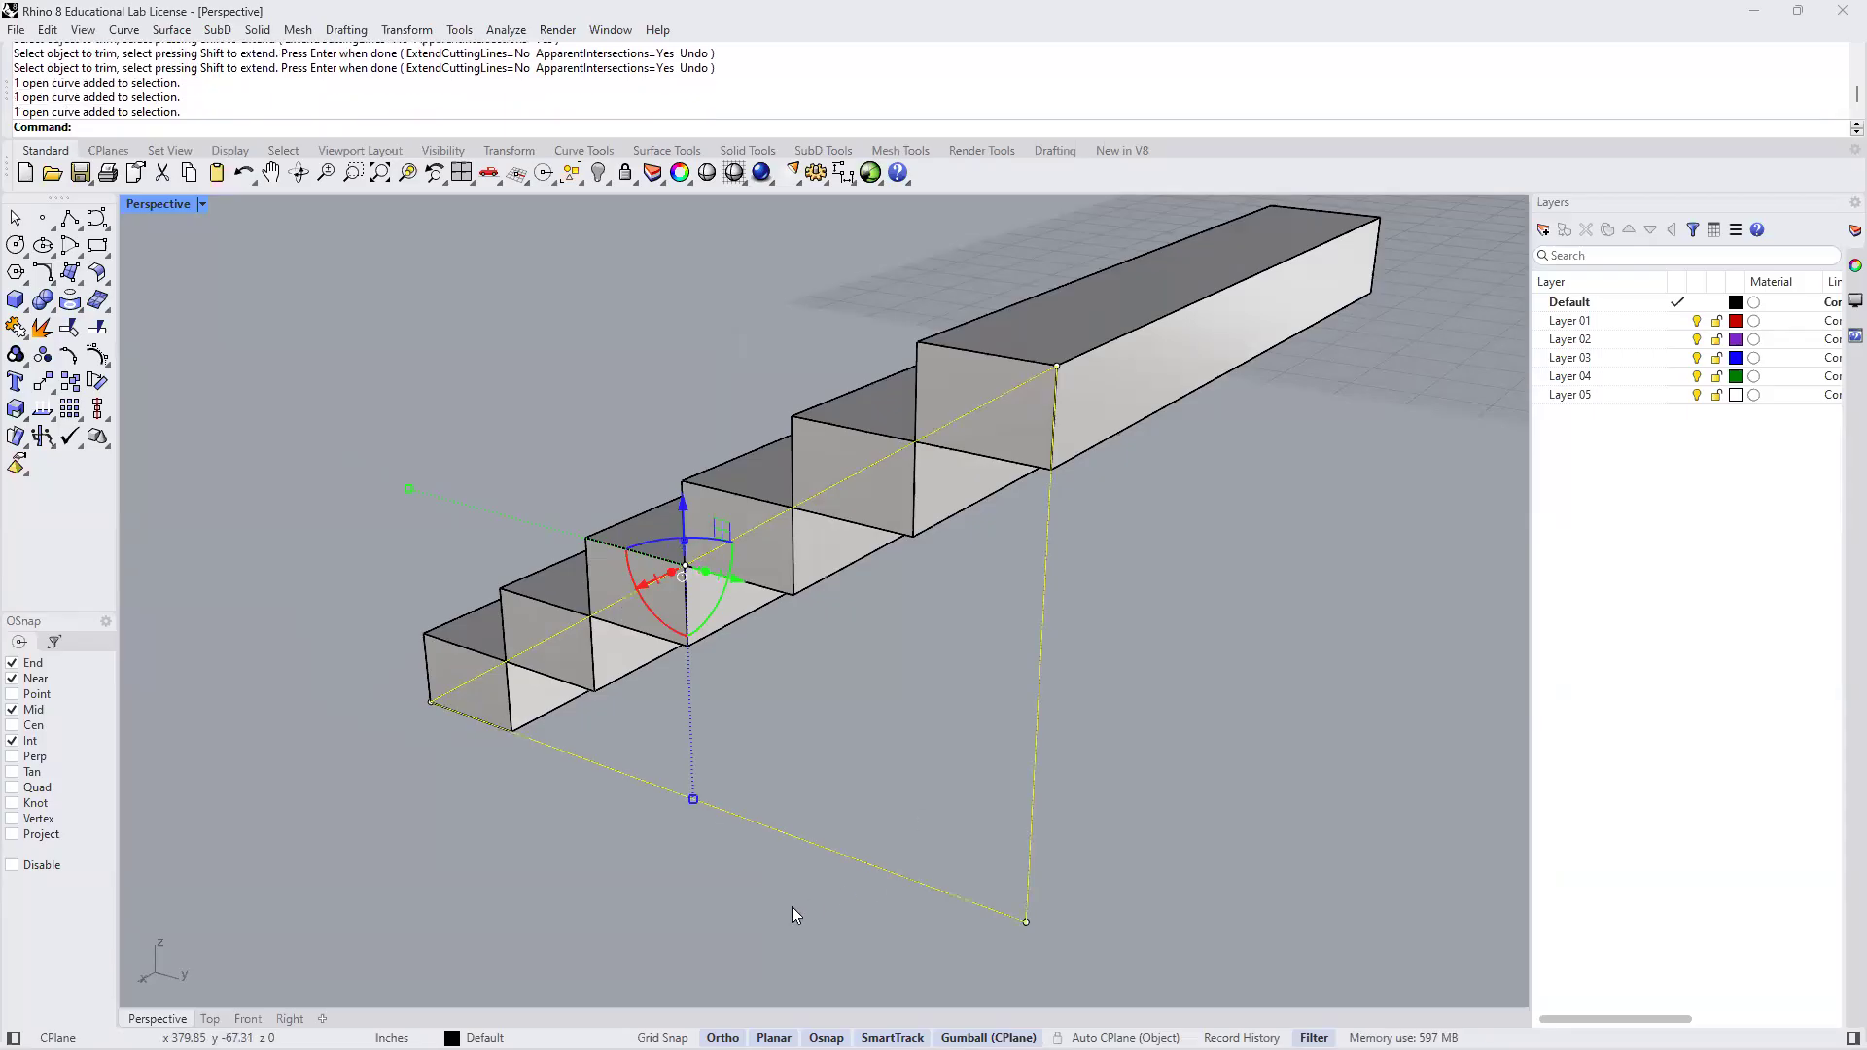
type("j")
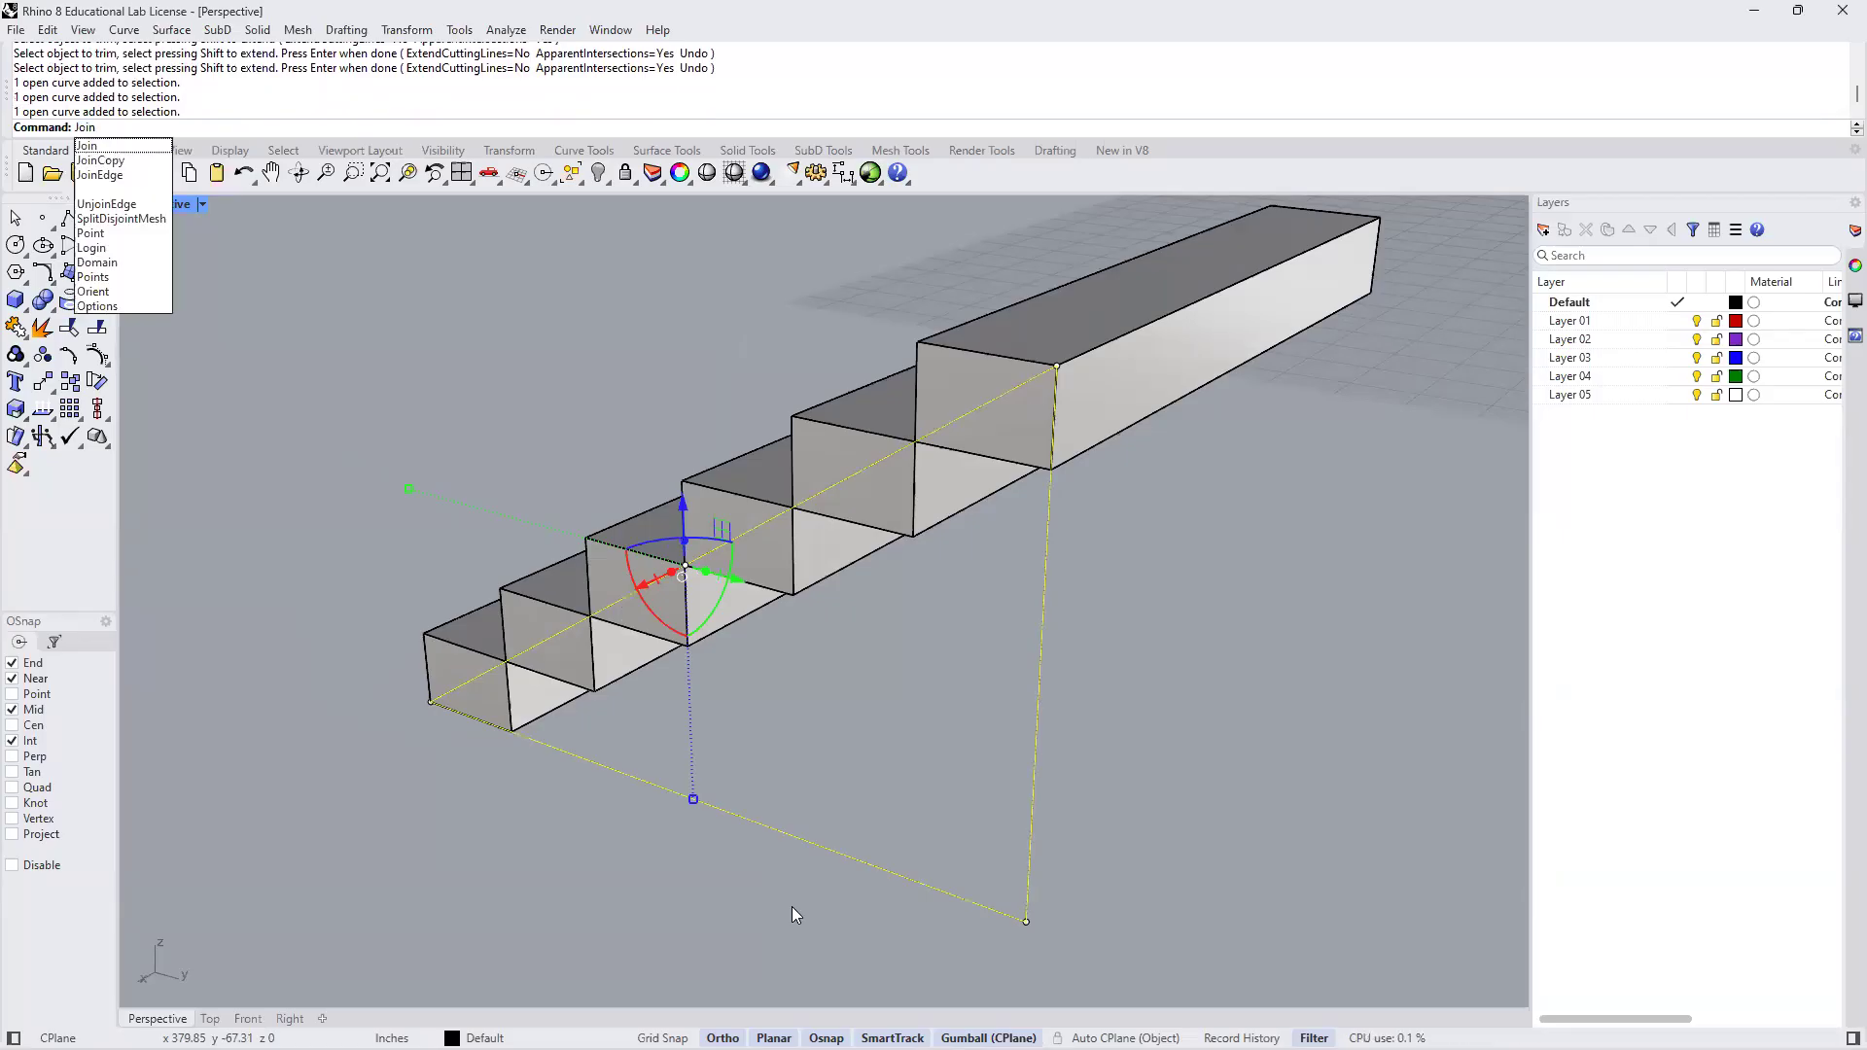
key("Return")
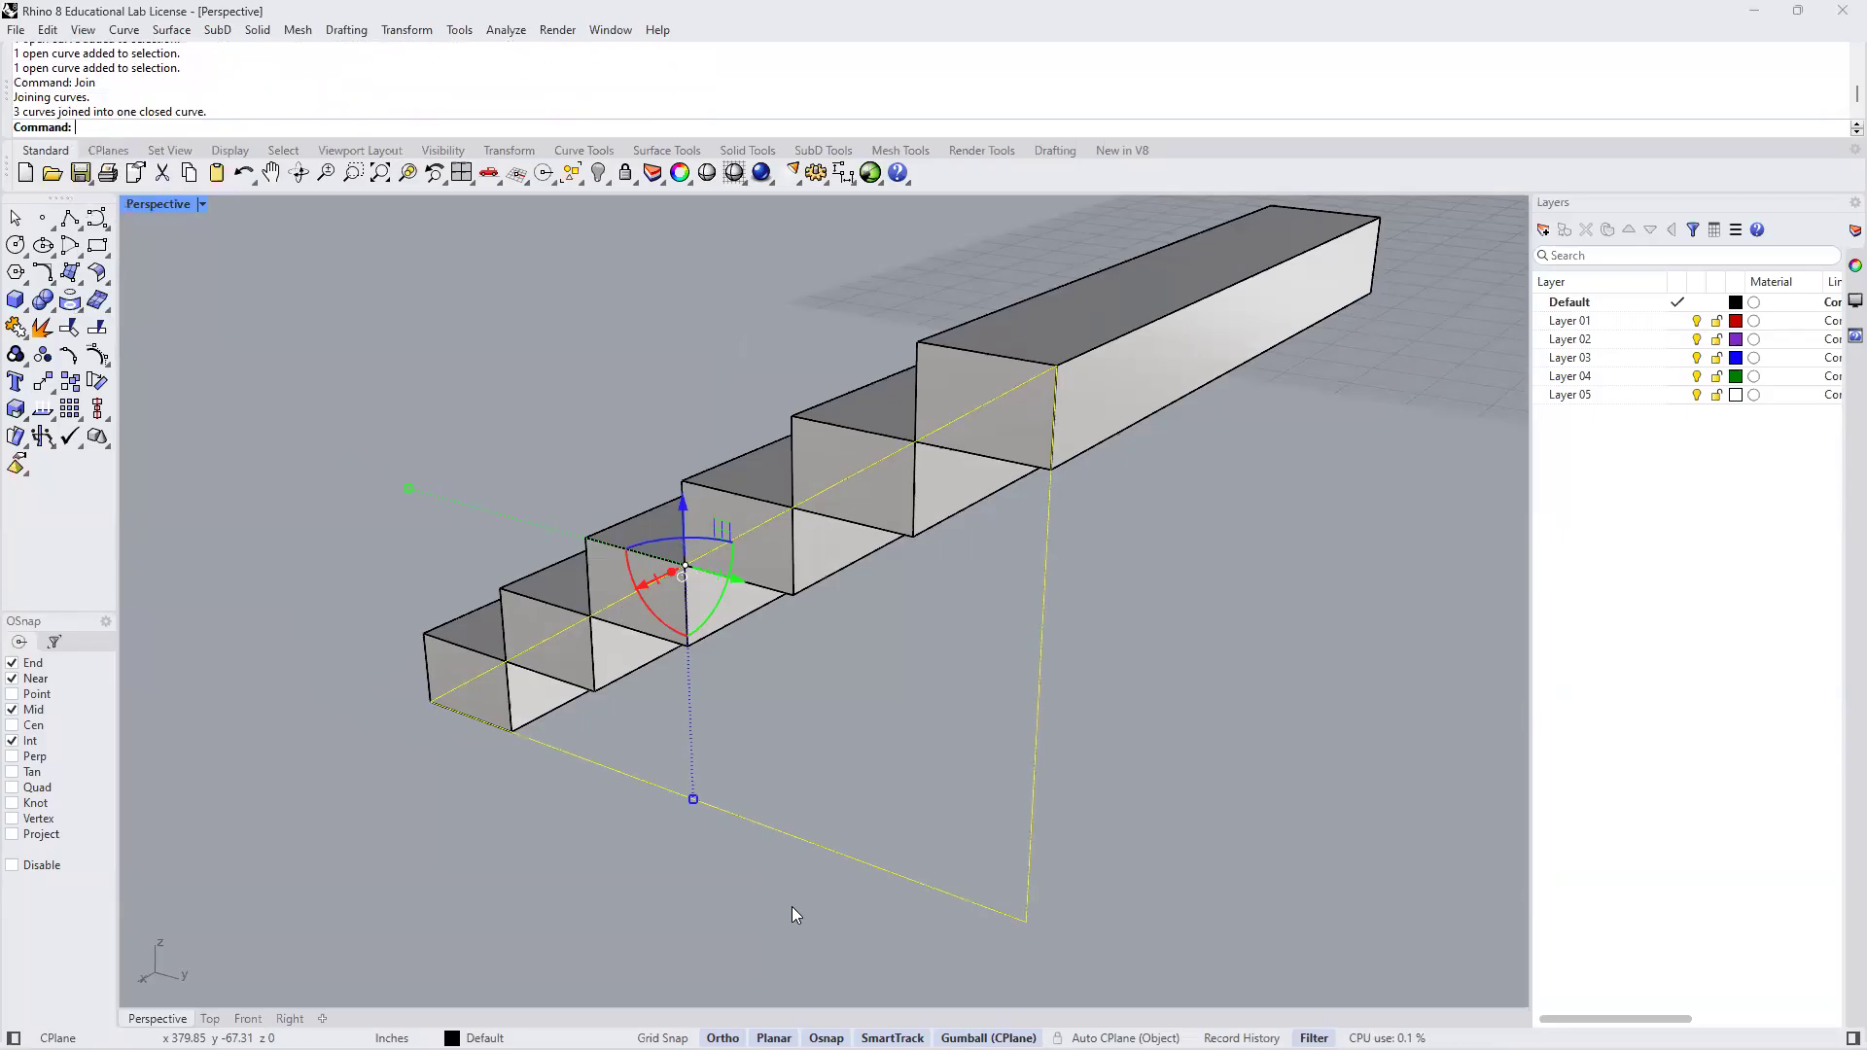
key("Escape")
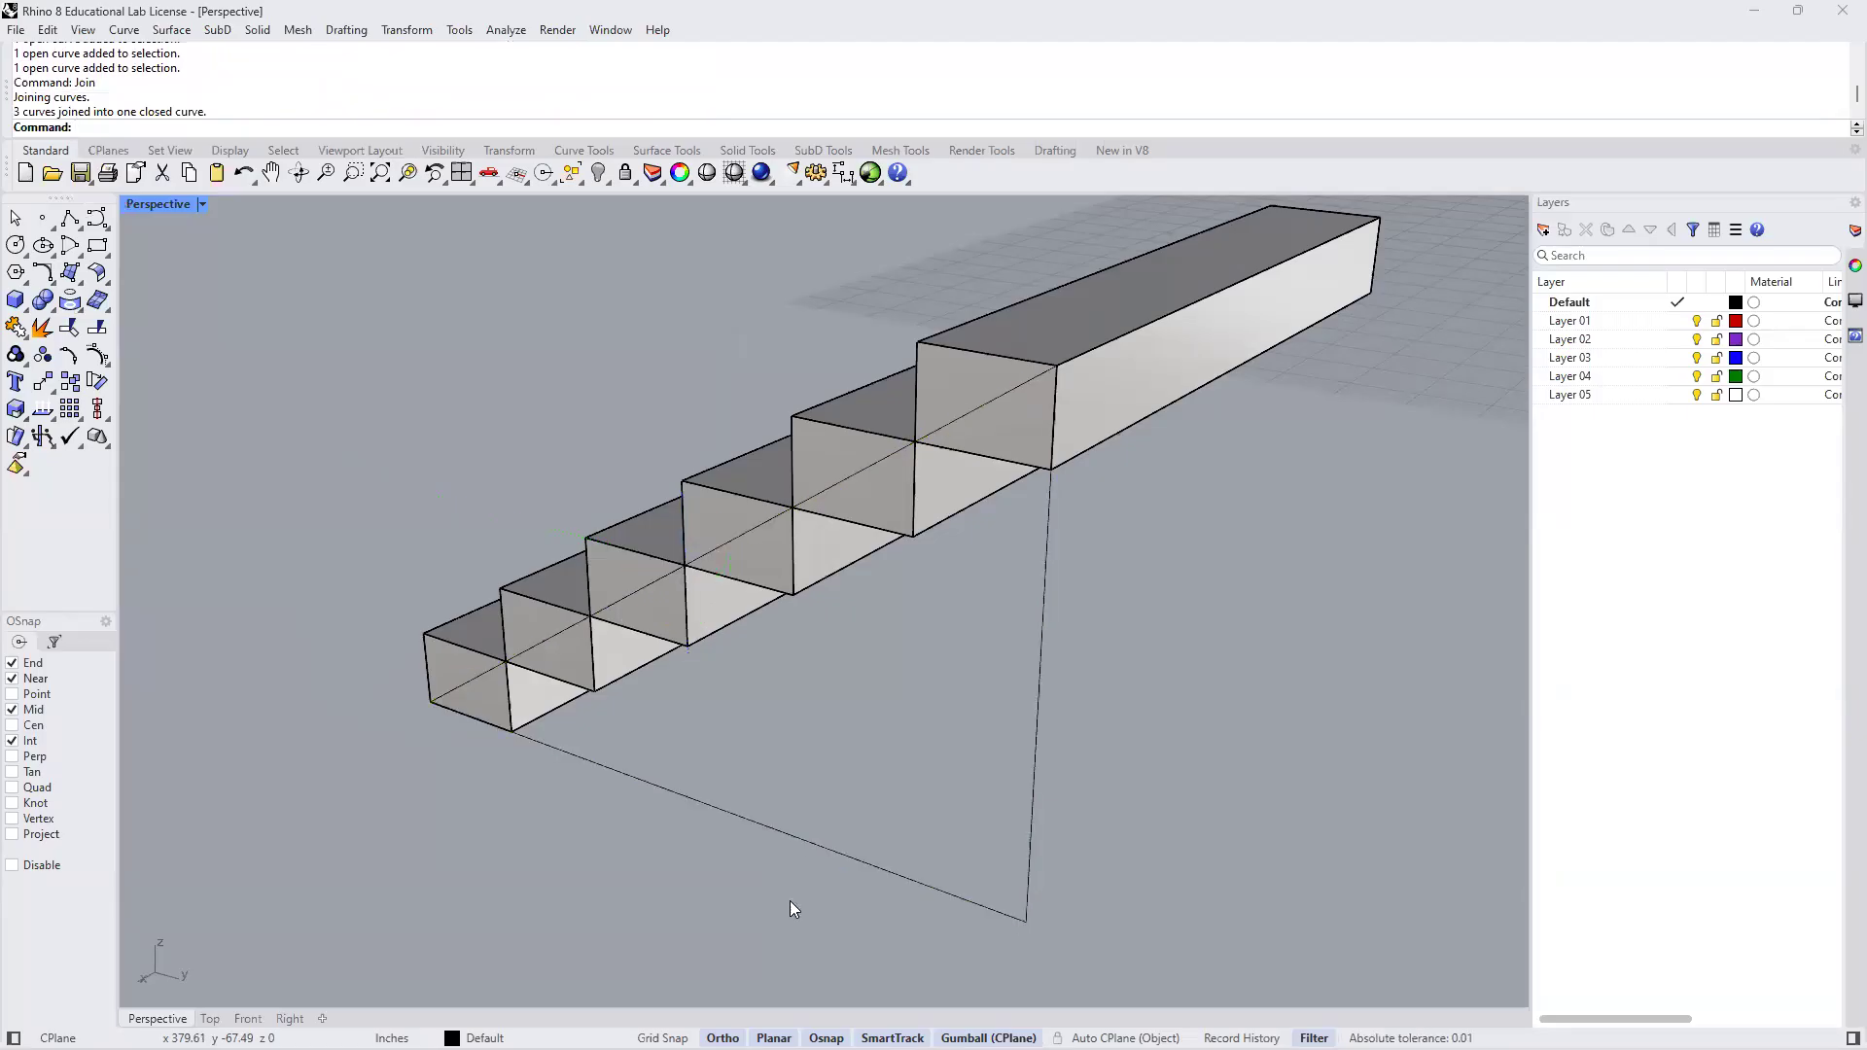
Extrude the closed triangular curve by -6' across the width of the treads to form a solid base
left_click(844, 856)
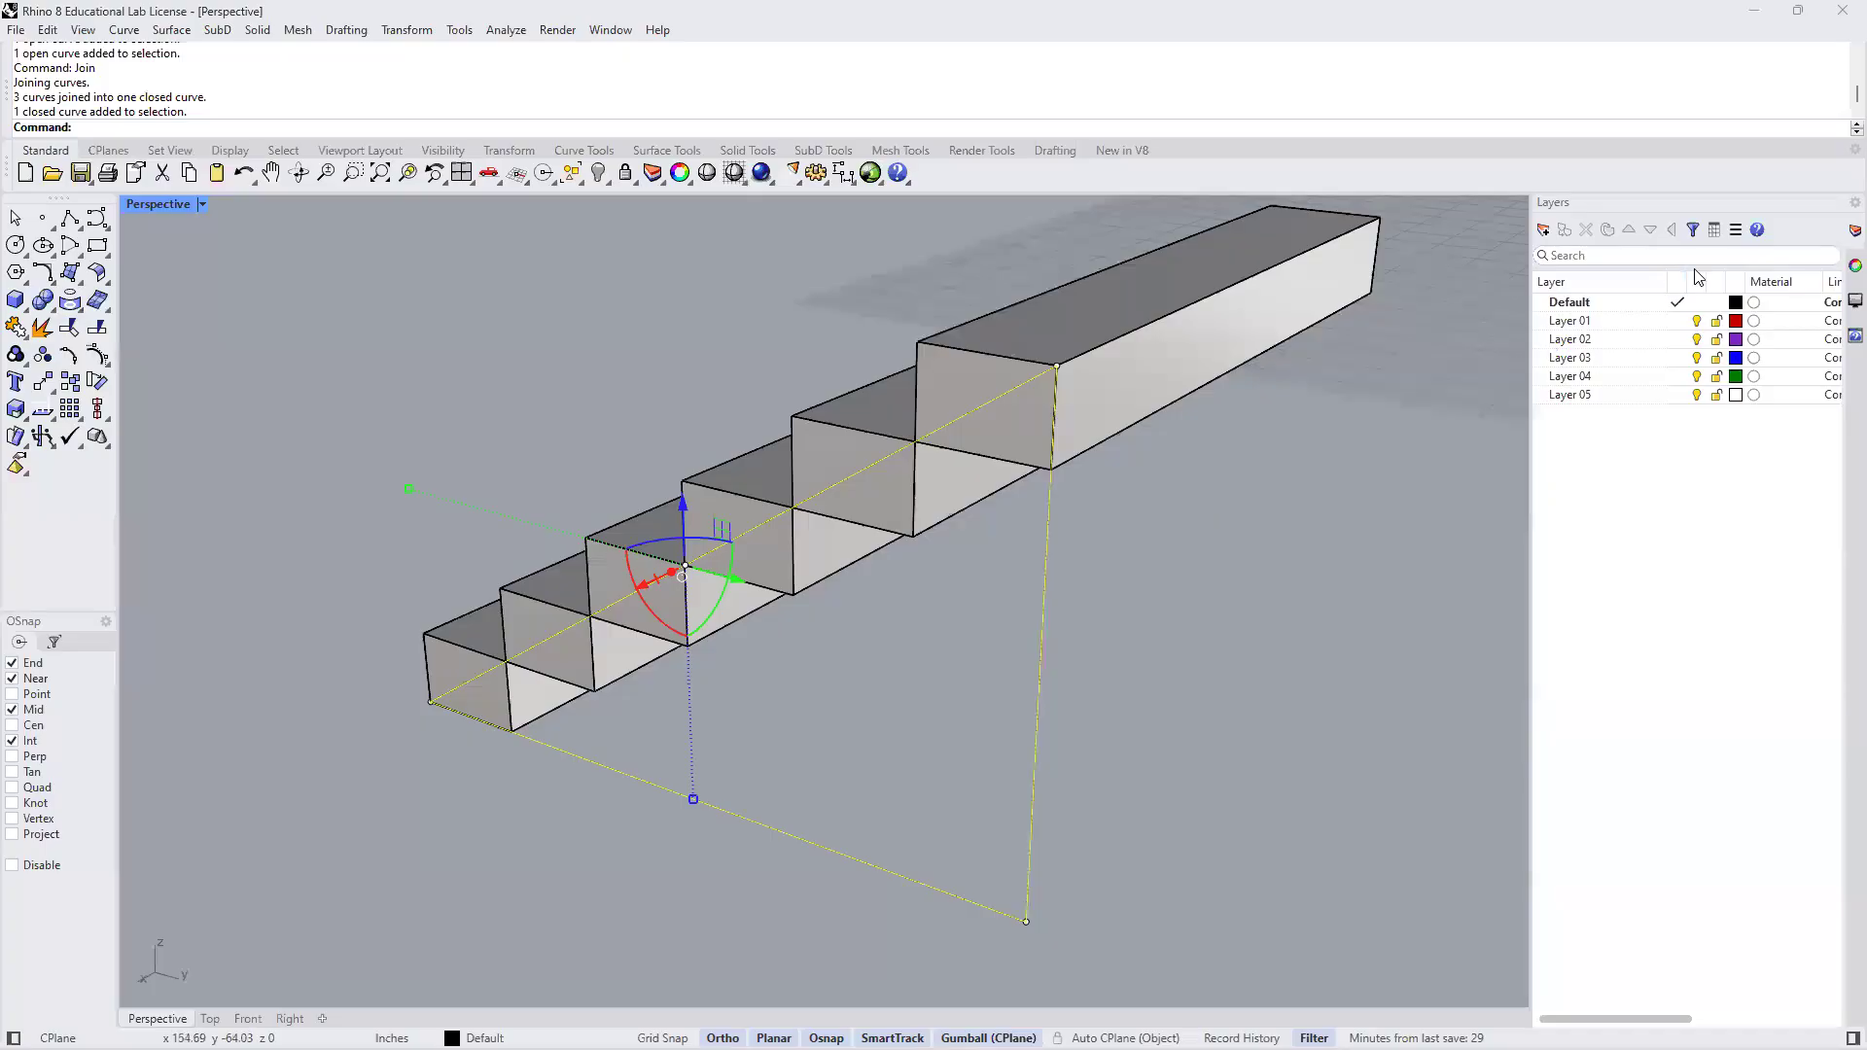
left_click(1849, 269)
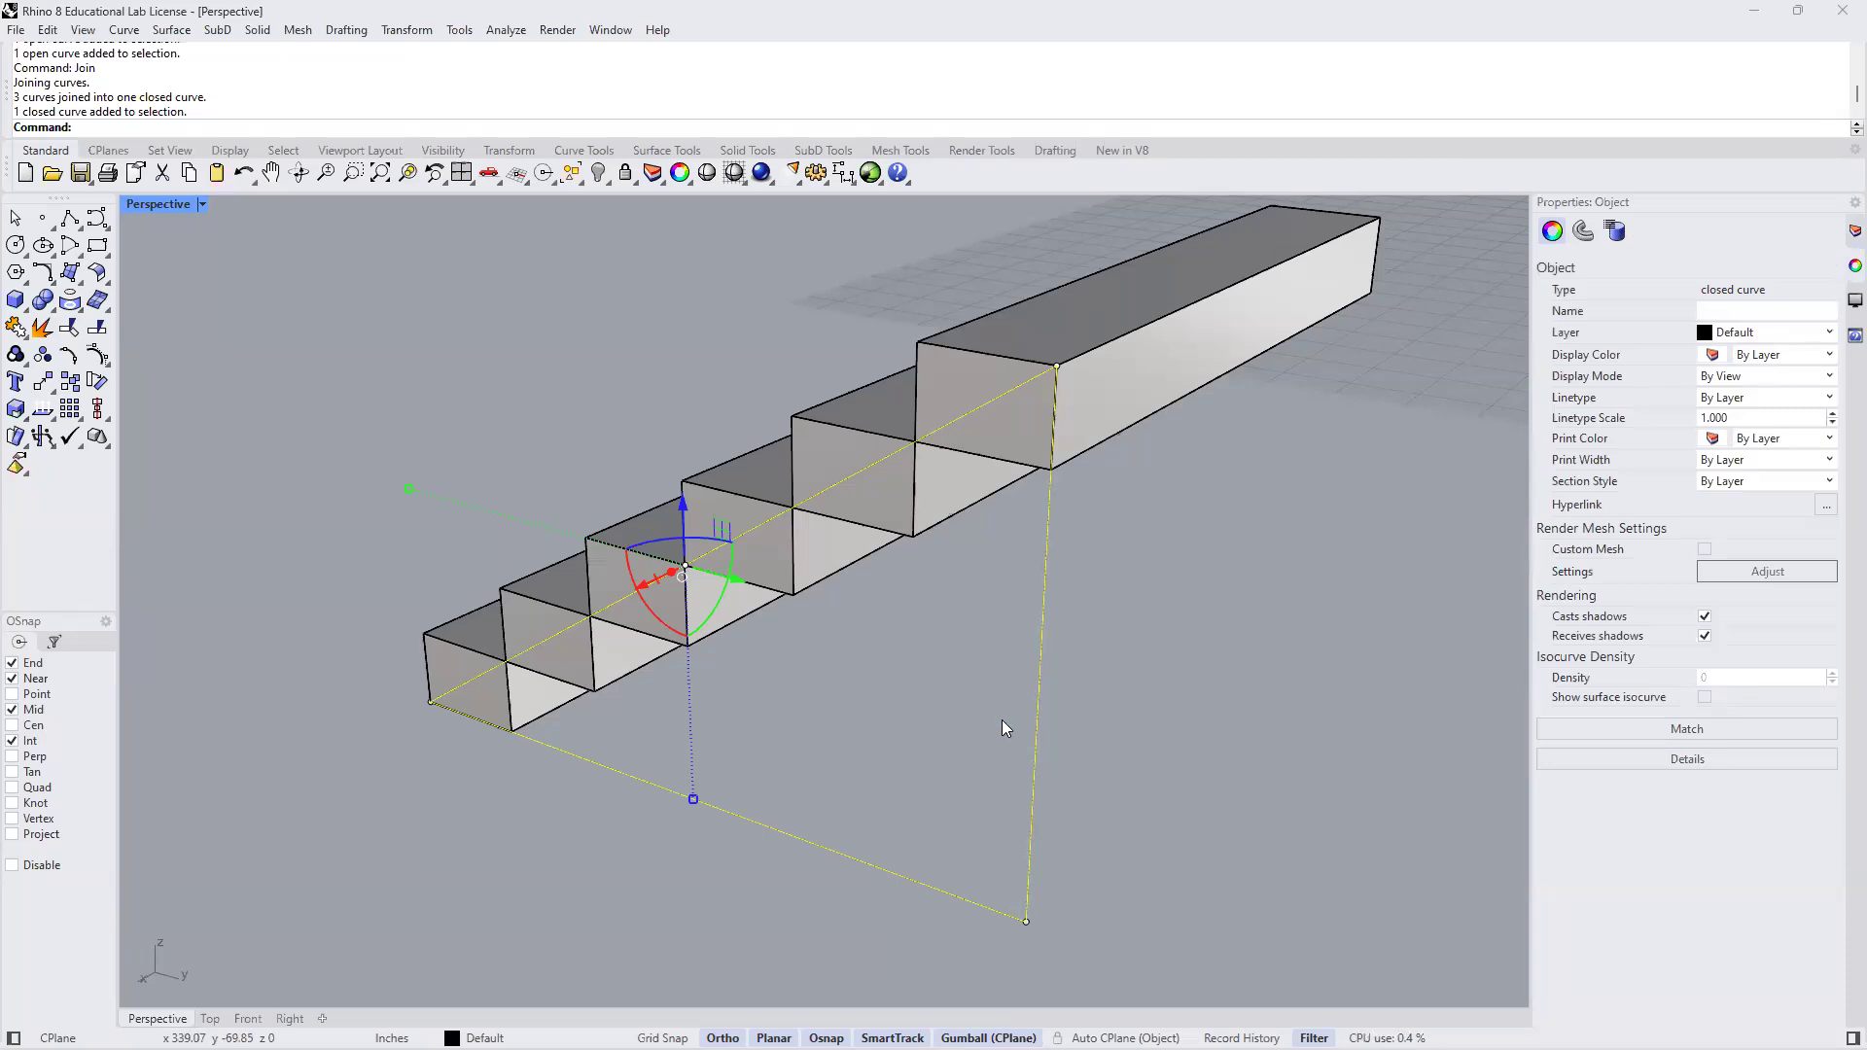
scroll(1003, 721, "down", 1)
right_click_drag(955, 677, 931, 687, "shift")
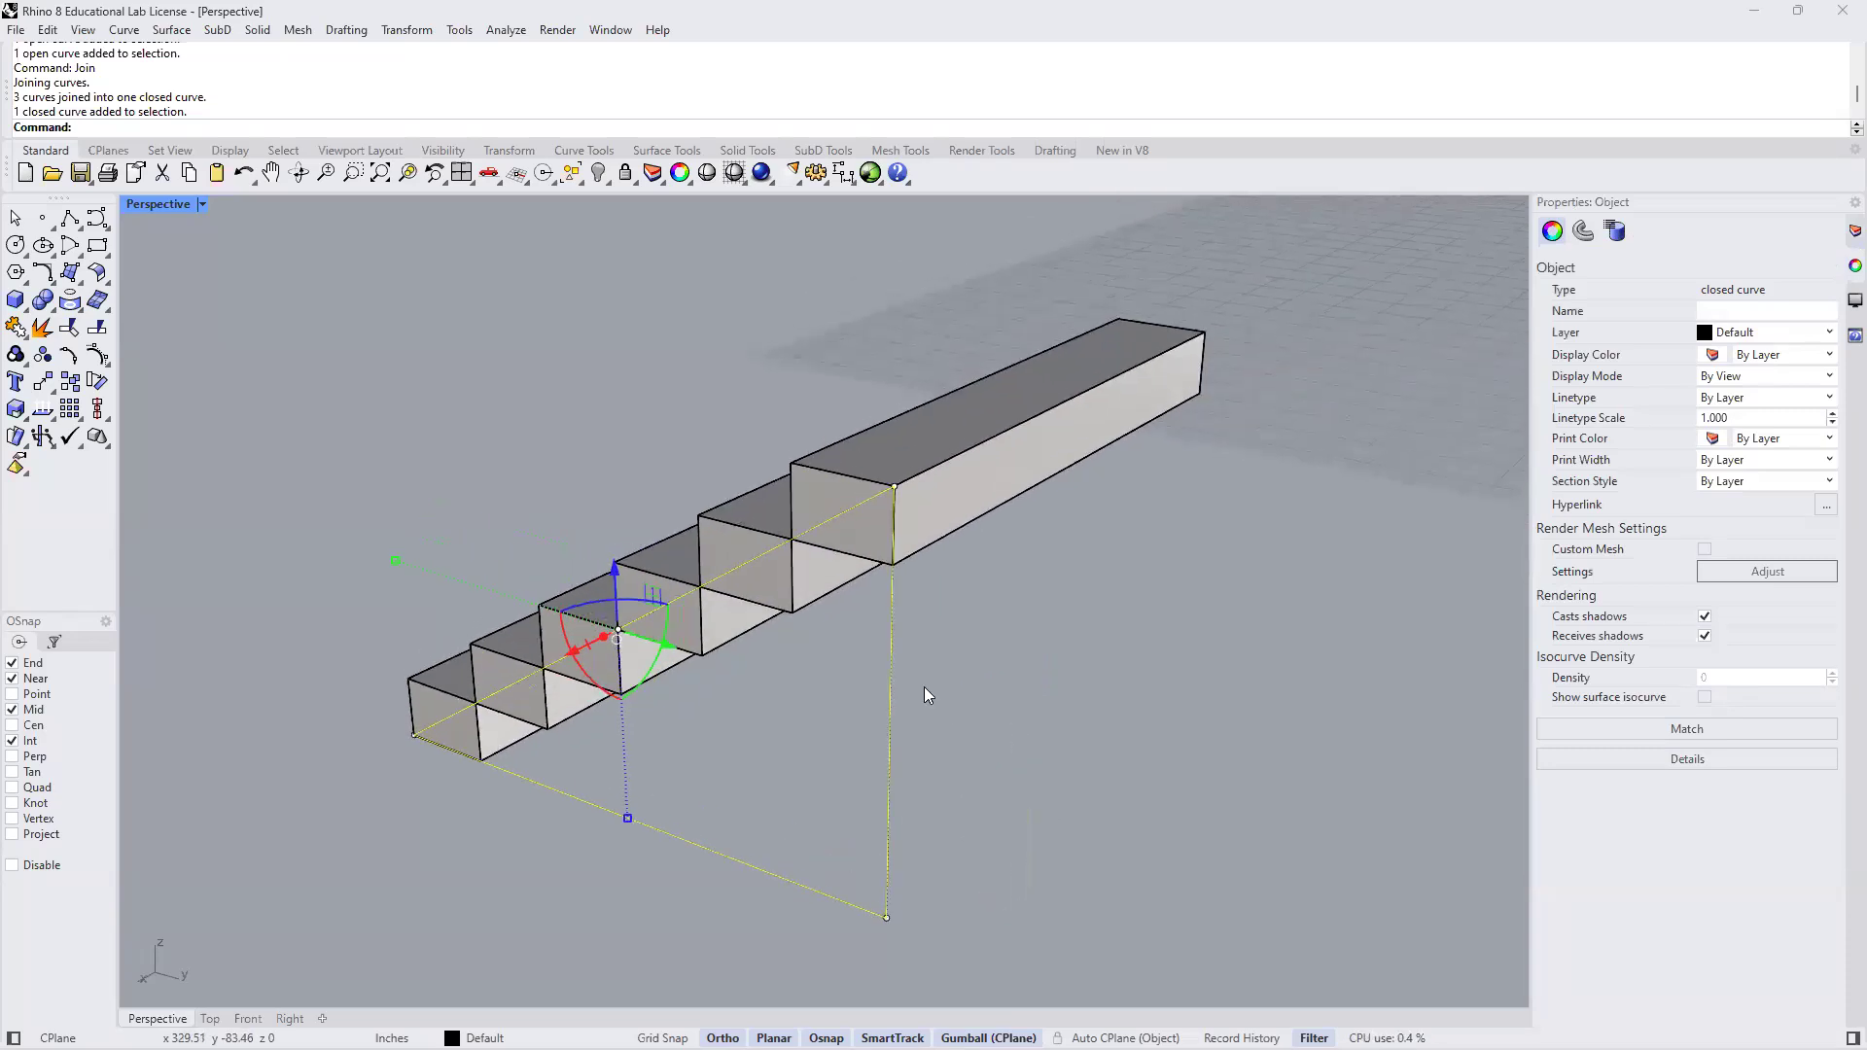
left_click(603, 640)
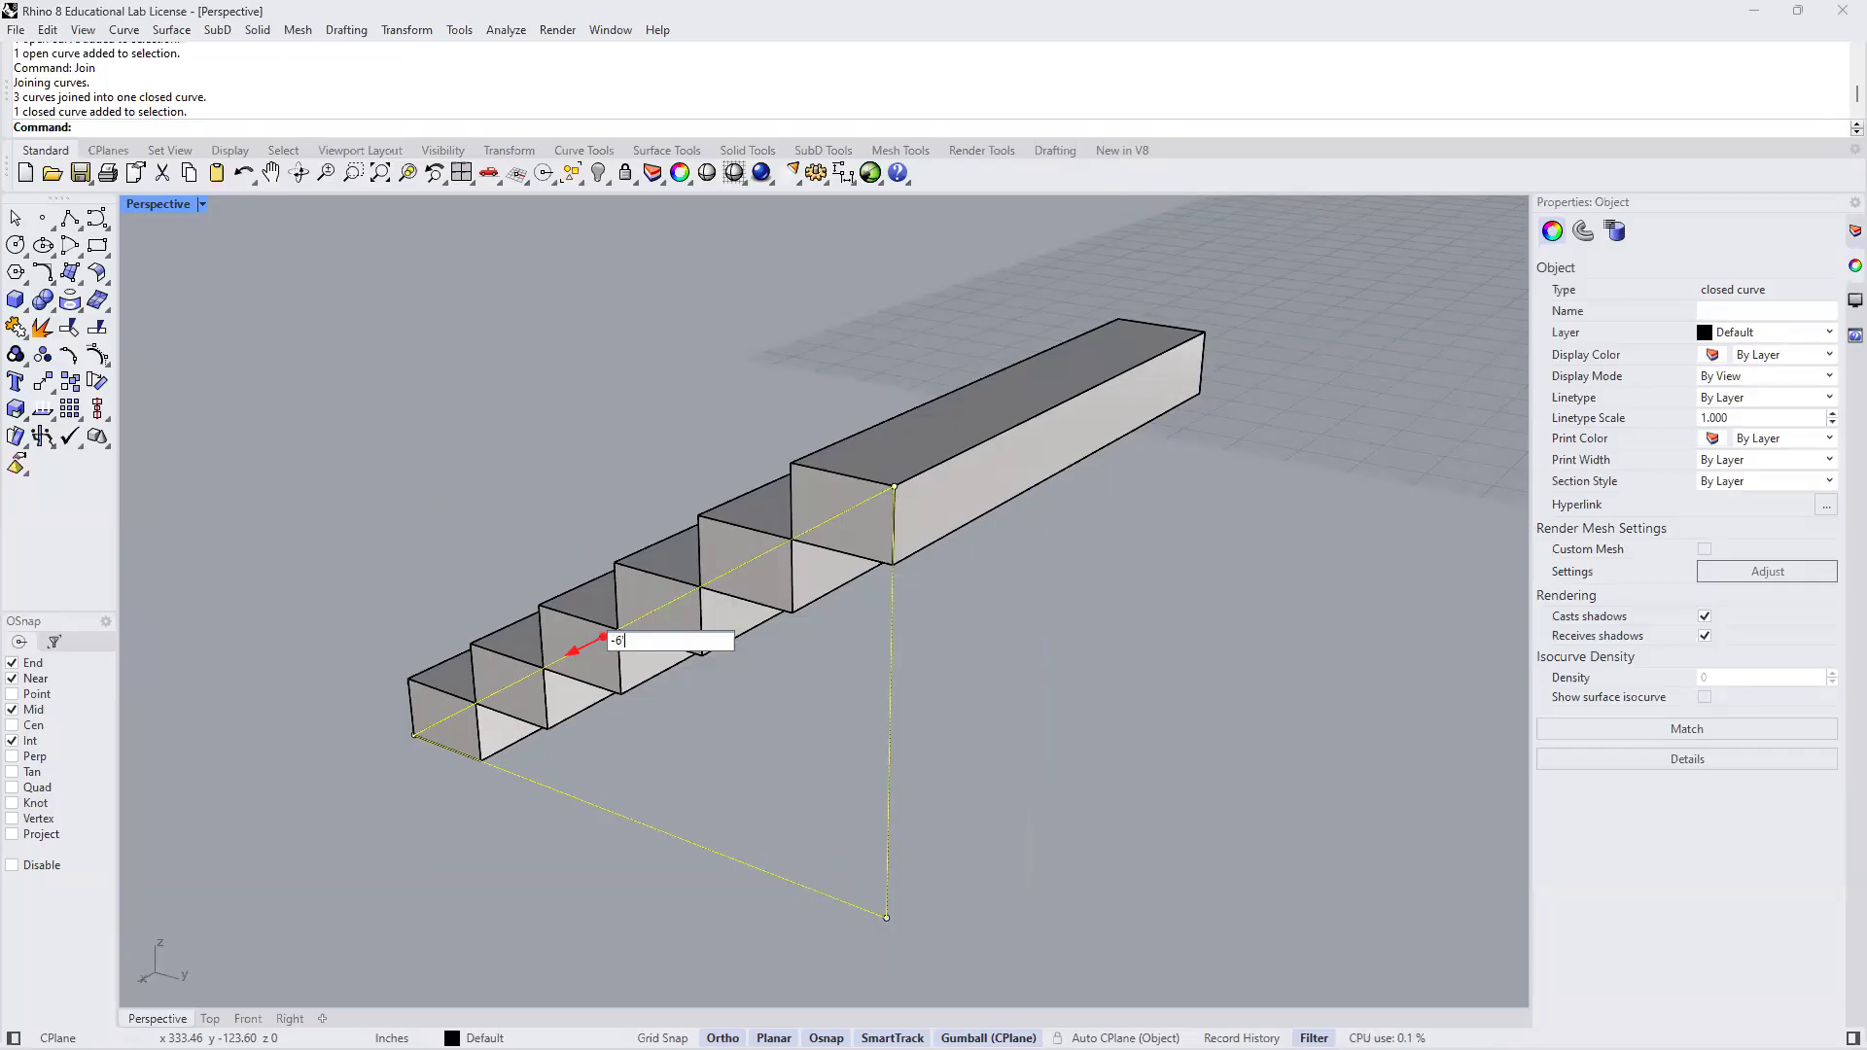
type("-6'")
key("Return")
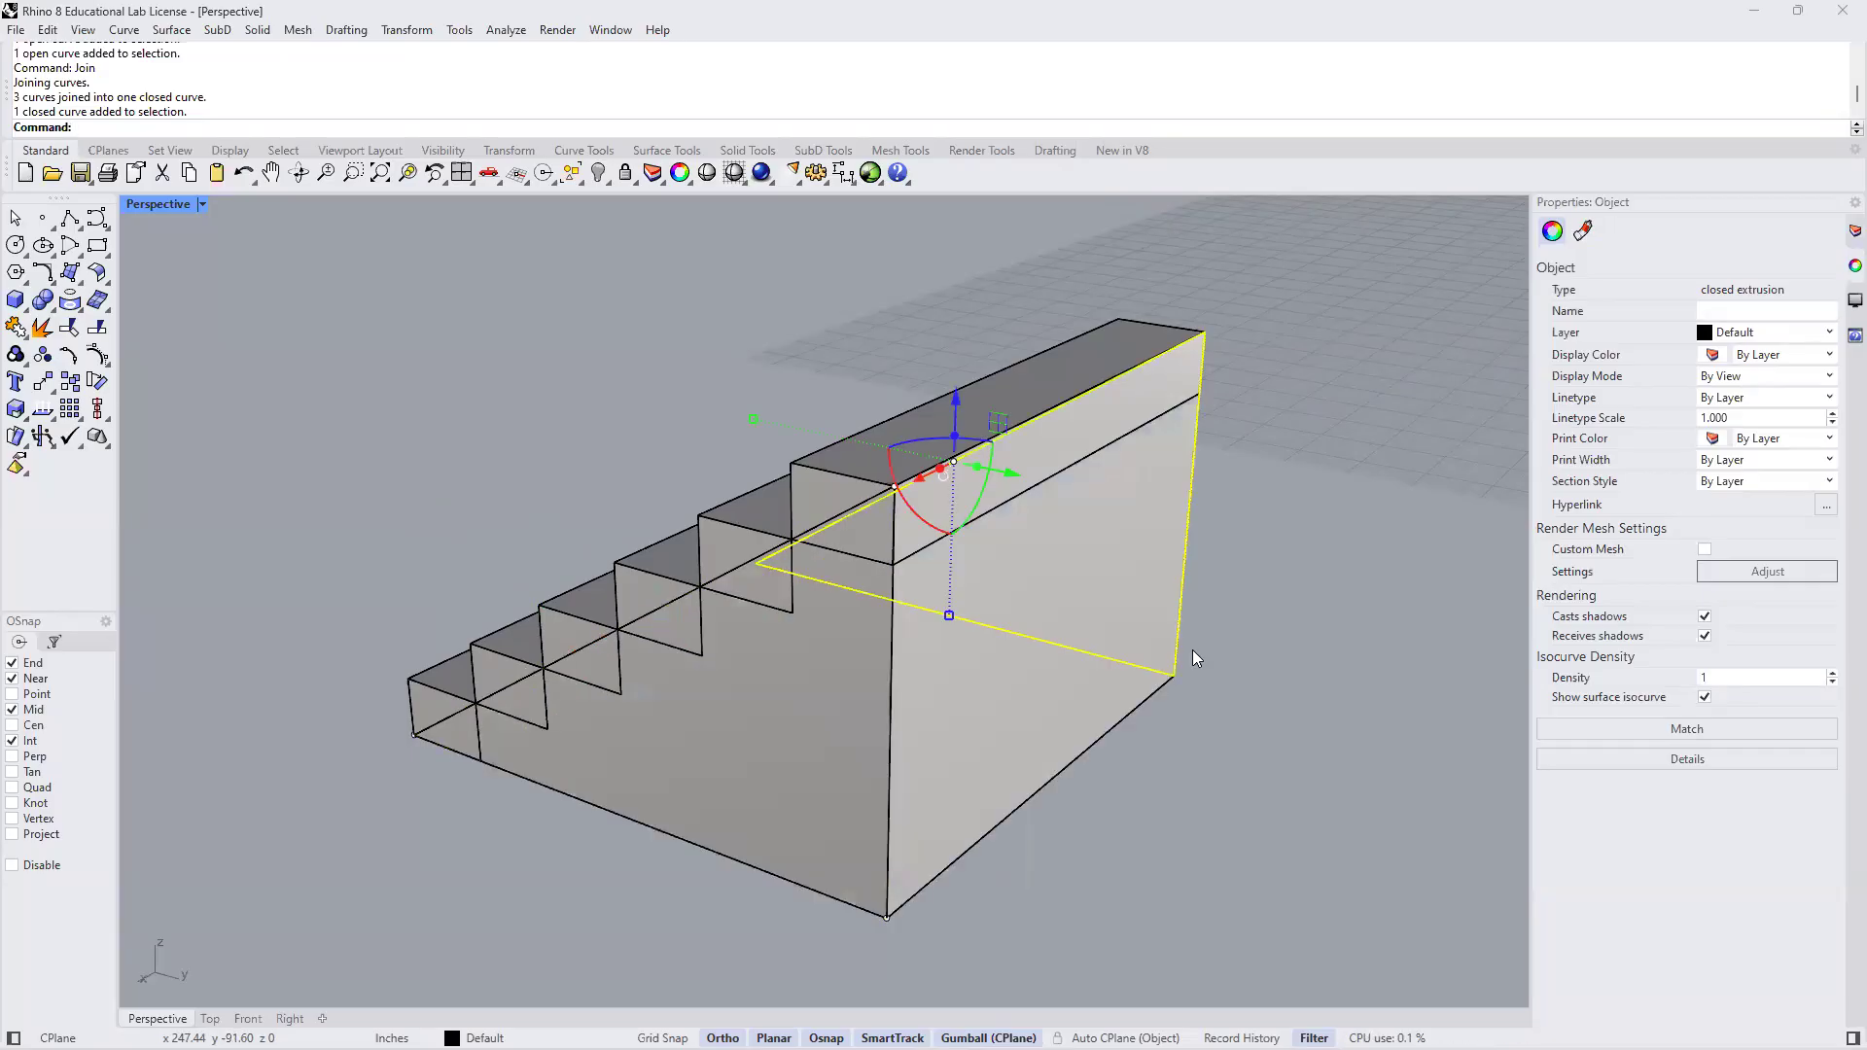
left_click(1207, 689)
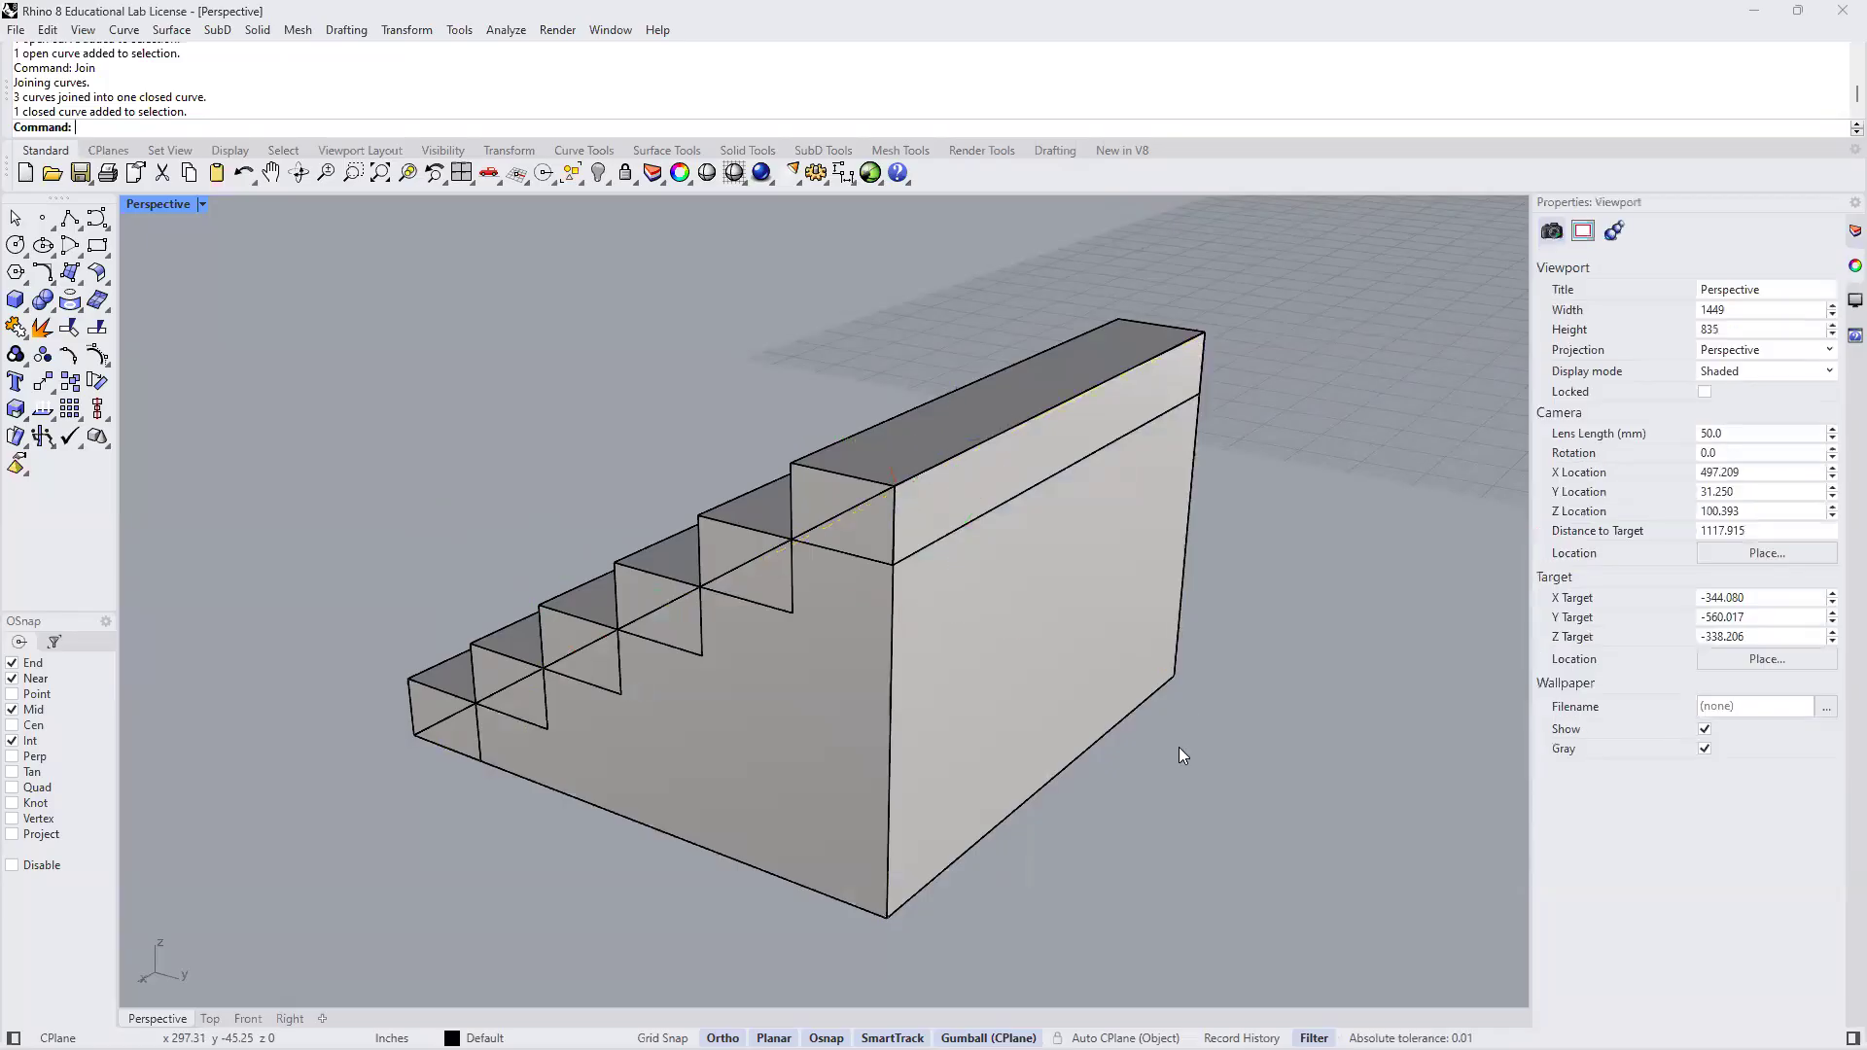
Move the triangular base solid aside, select the profile curve left behind, and undo the move
right_click_drag(990, 856, 958, 820, "shift")
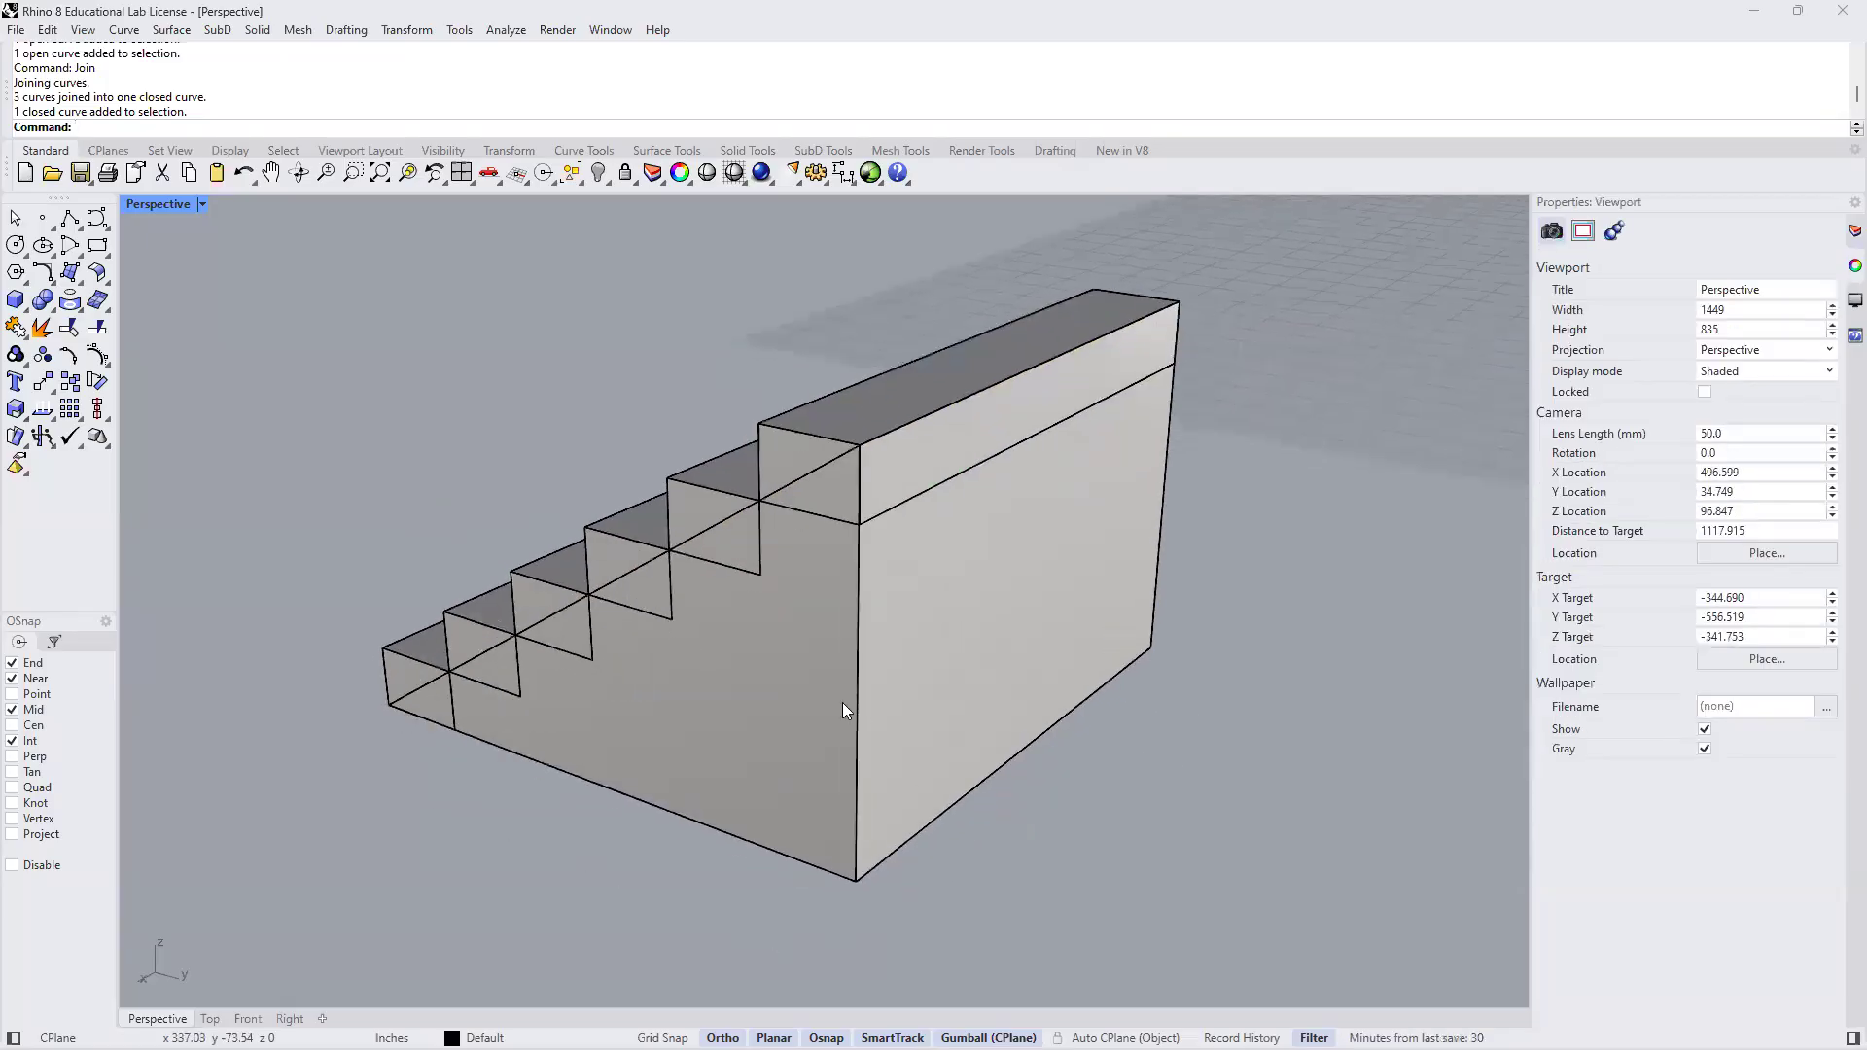
left_click(812, 681)
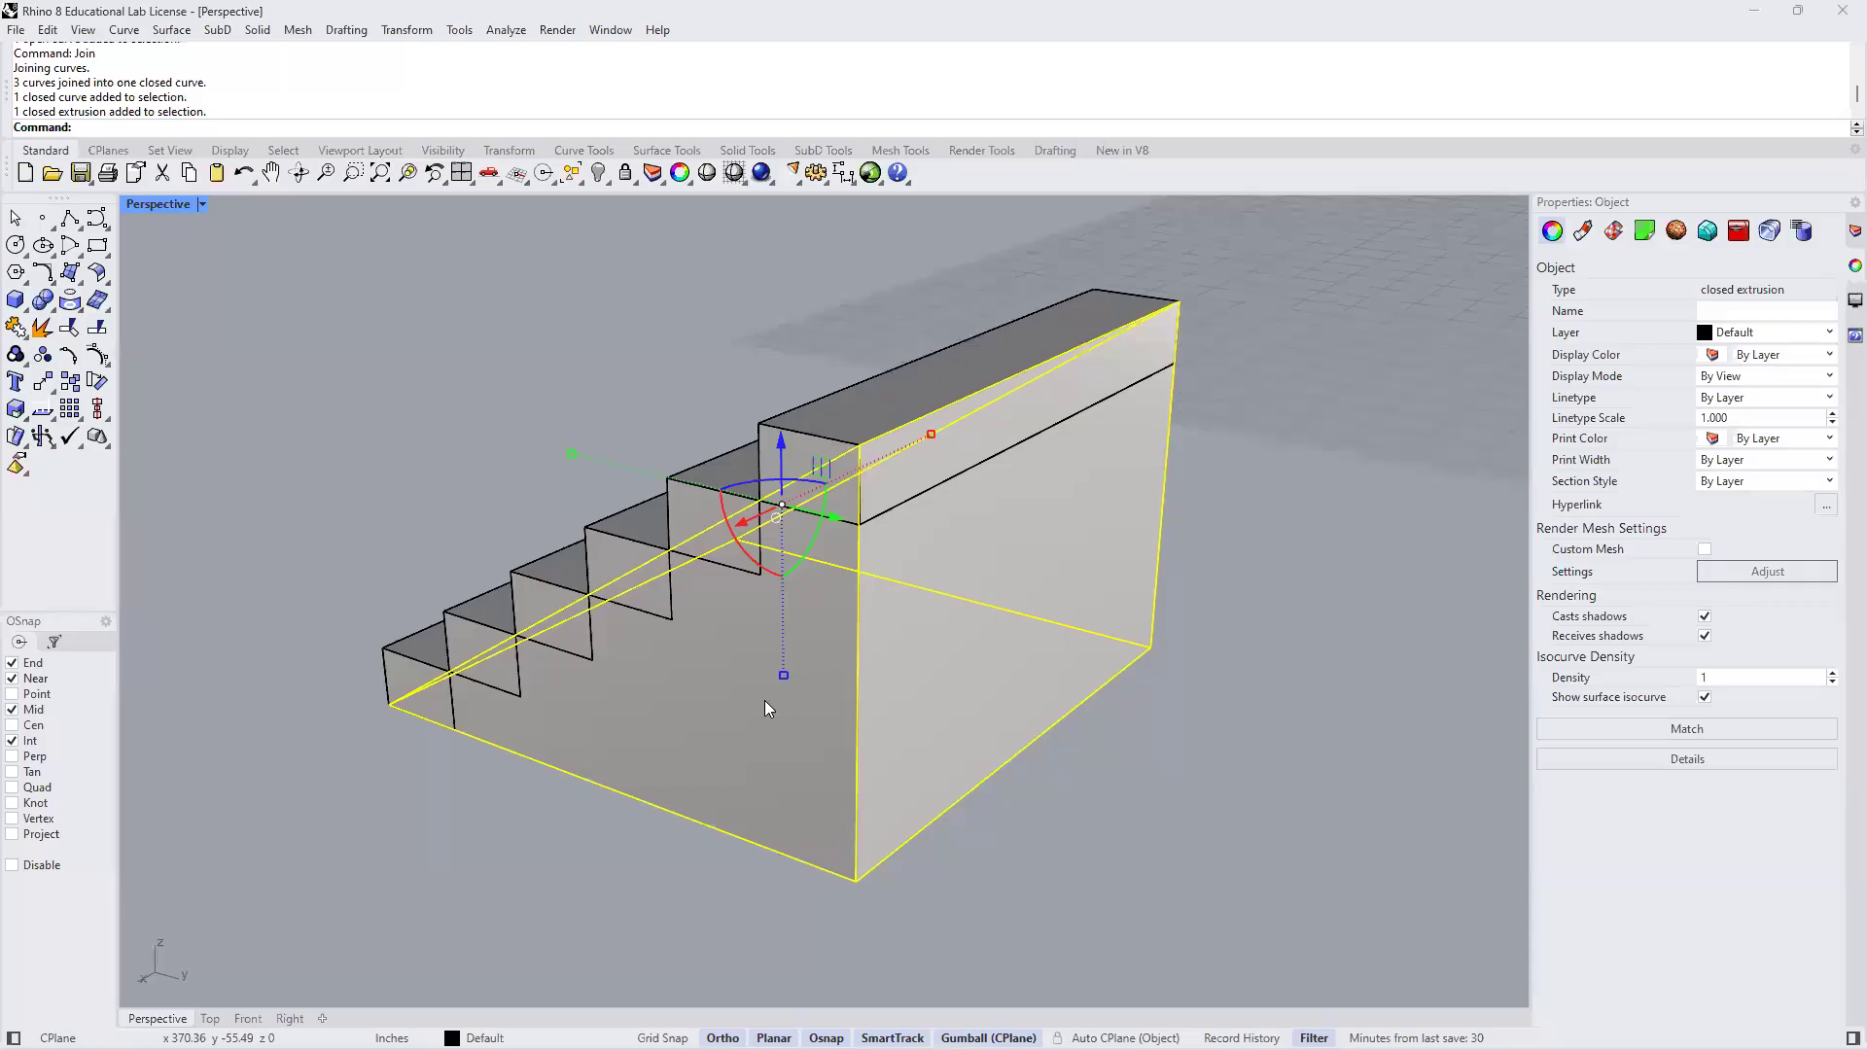
left_click_drag(817, 540, 1174, 686)
left_click(863, 575)
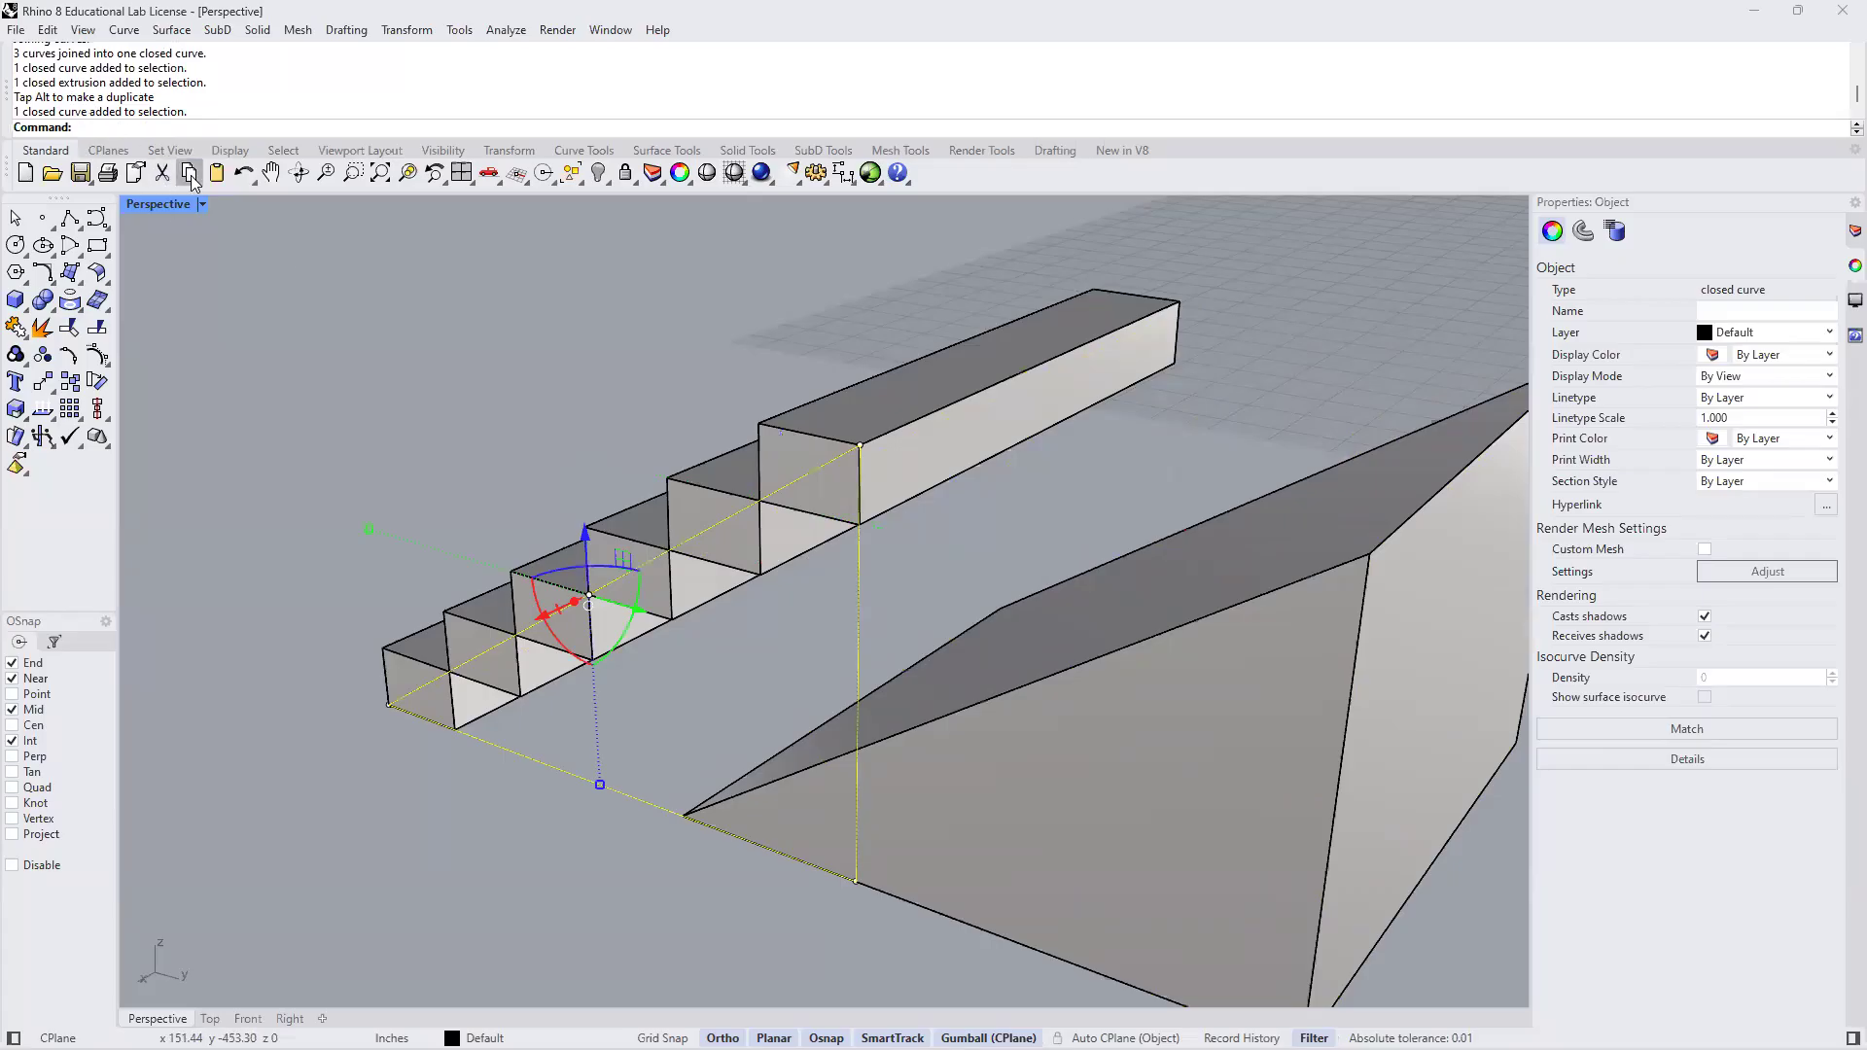
left_click(244, 173)
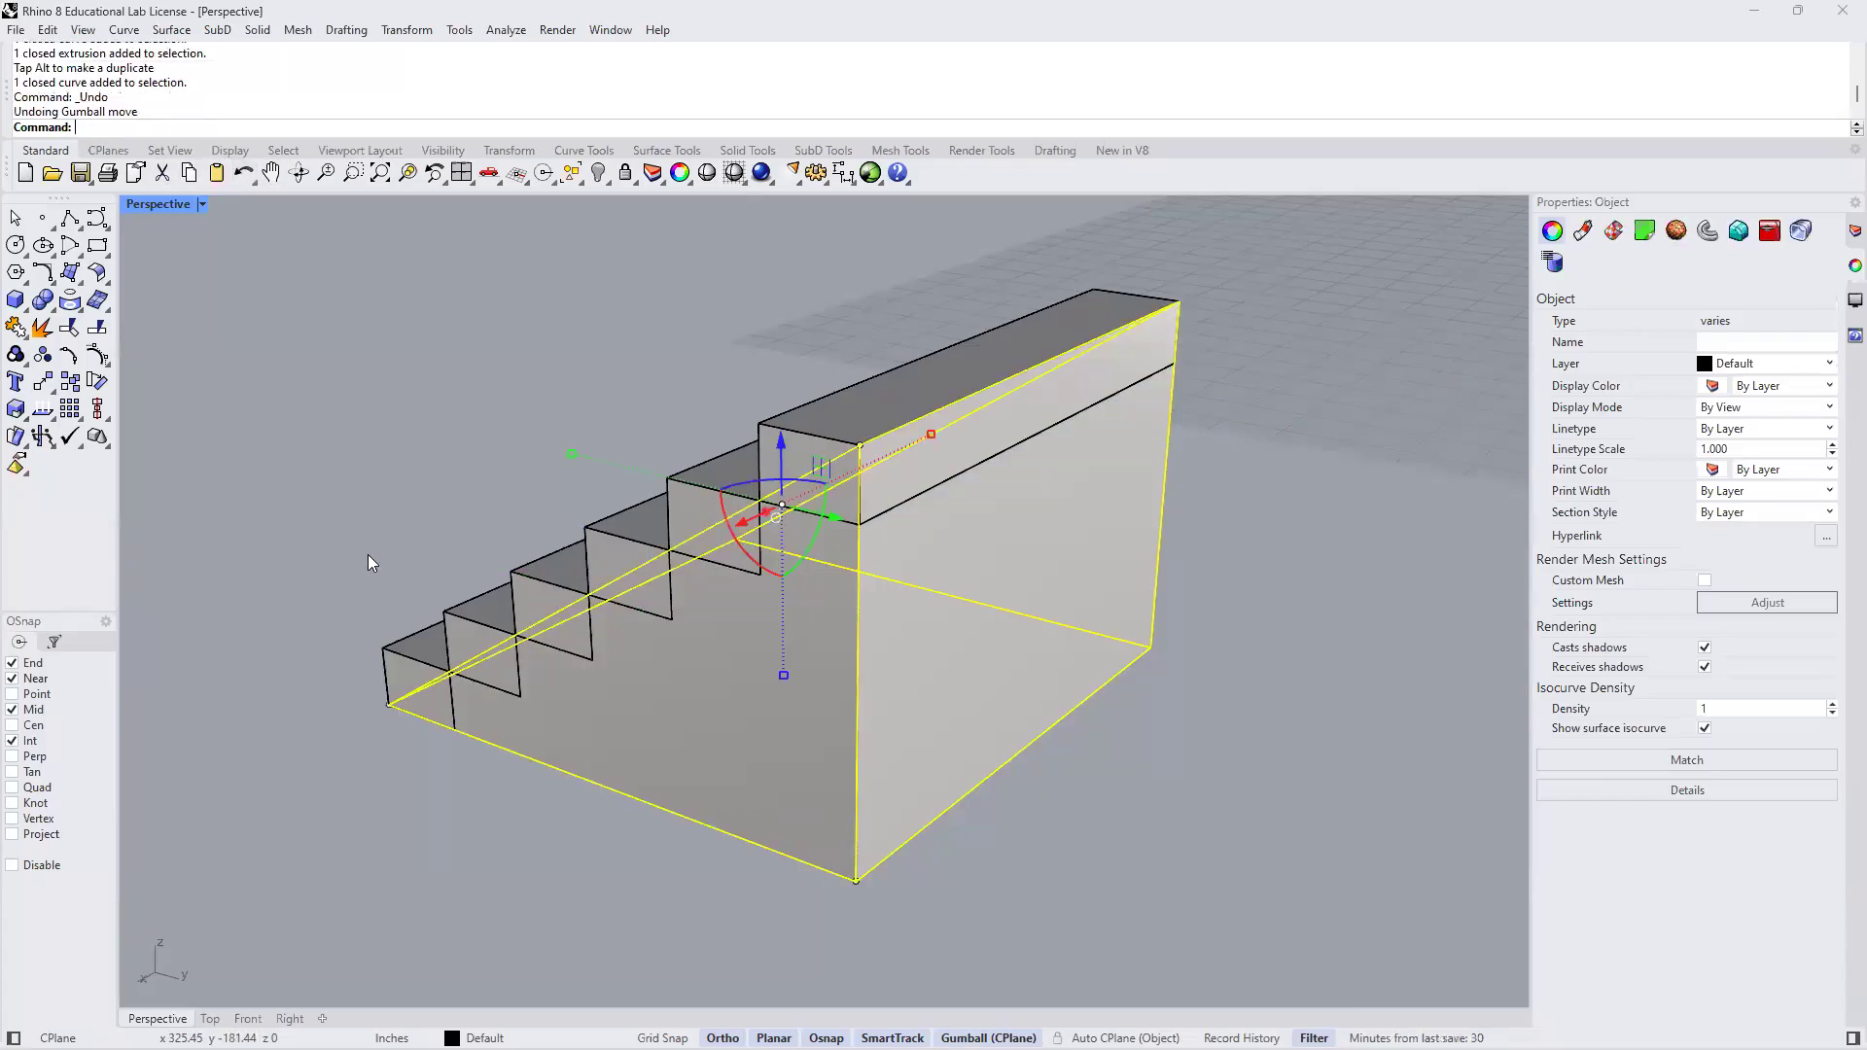
left_click(386, 589)
Combine all the treads and the triangular base into one solid with BooleanUnion
scroll(397, 587, "down", 5)
right_click_drag(383, 689, 817, 716)
right_click_drag(1139, 675, 887, 630, "shift")
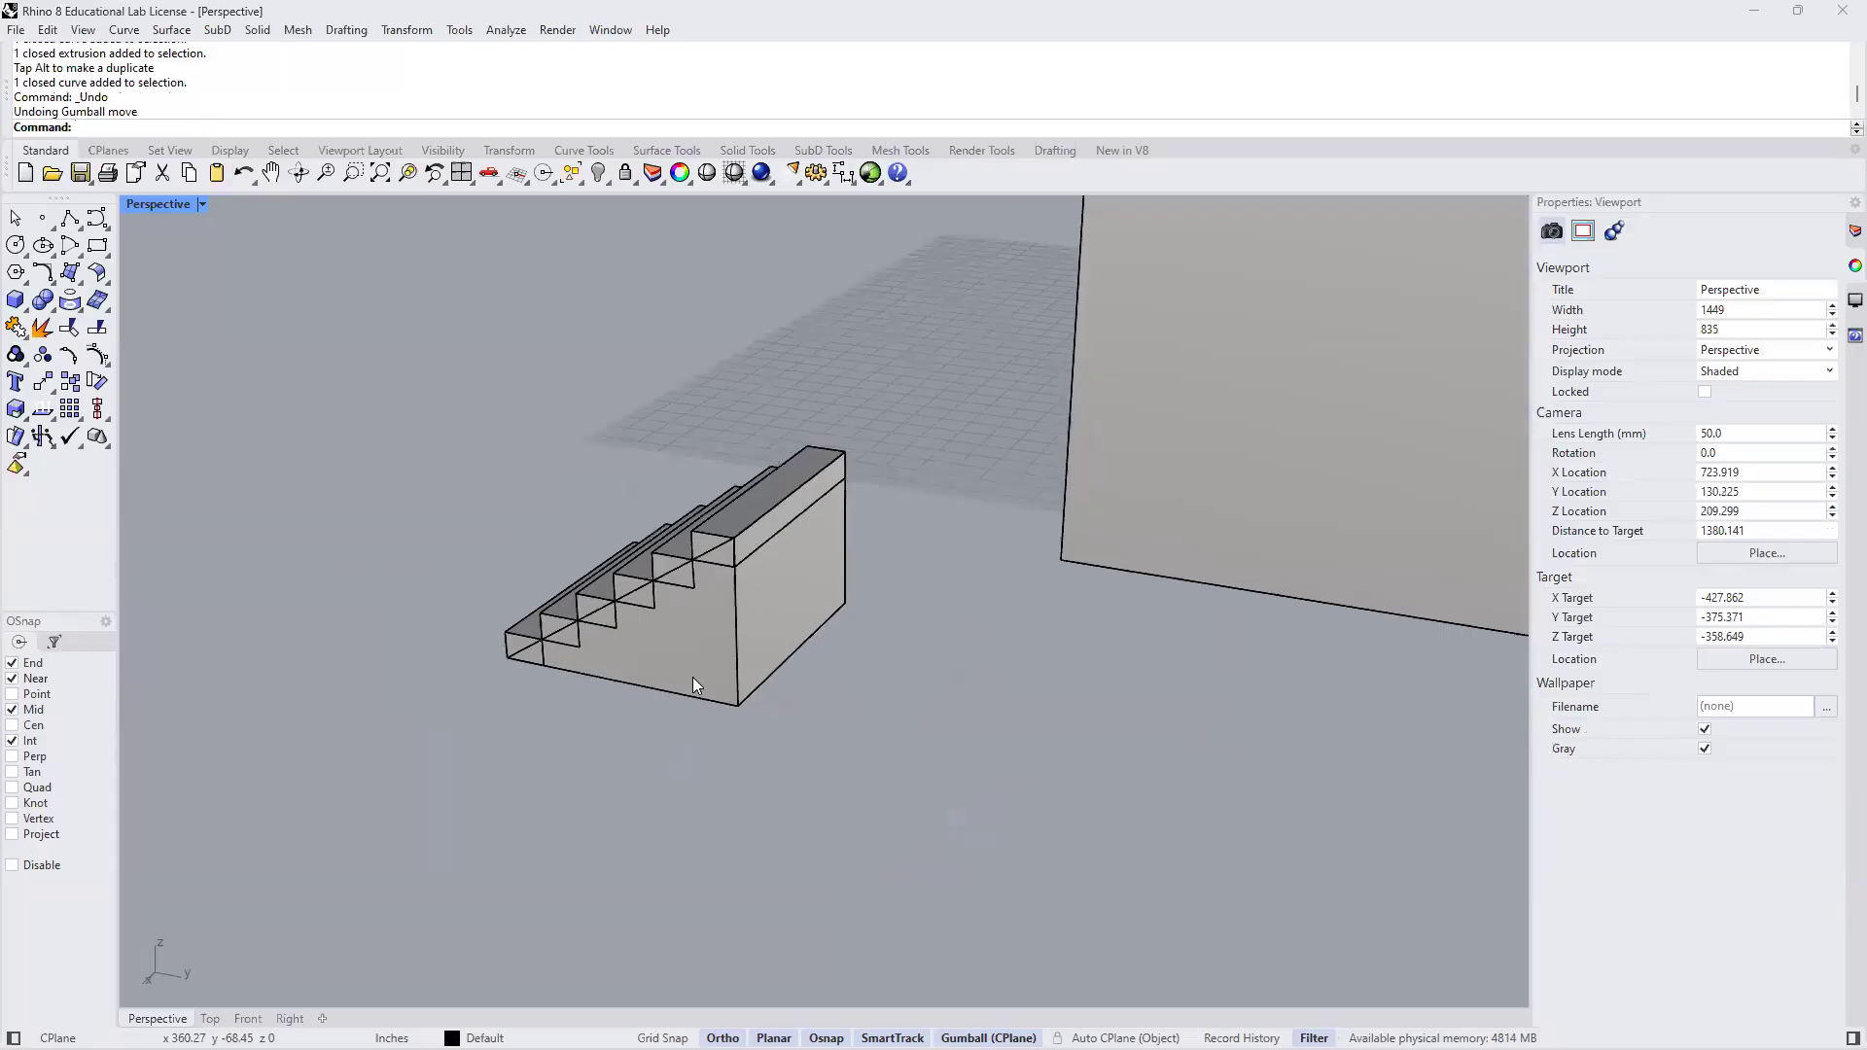
left_click_drag(402, 355, 905, 784)
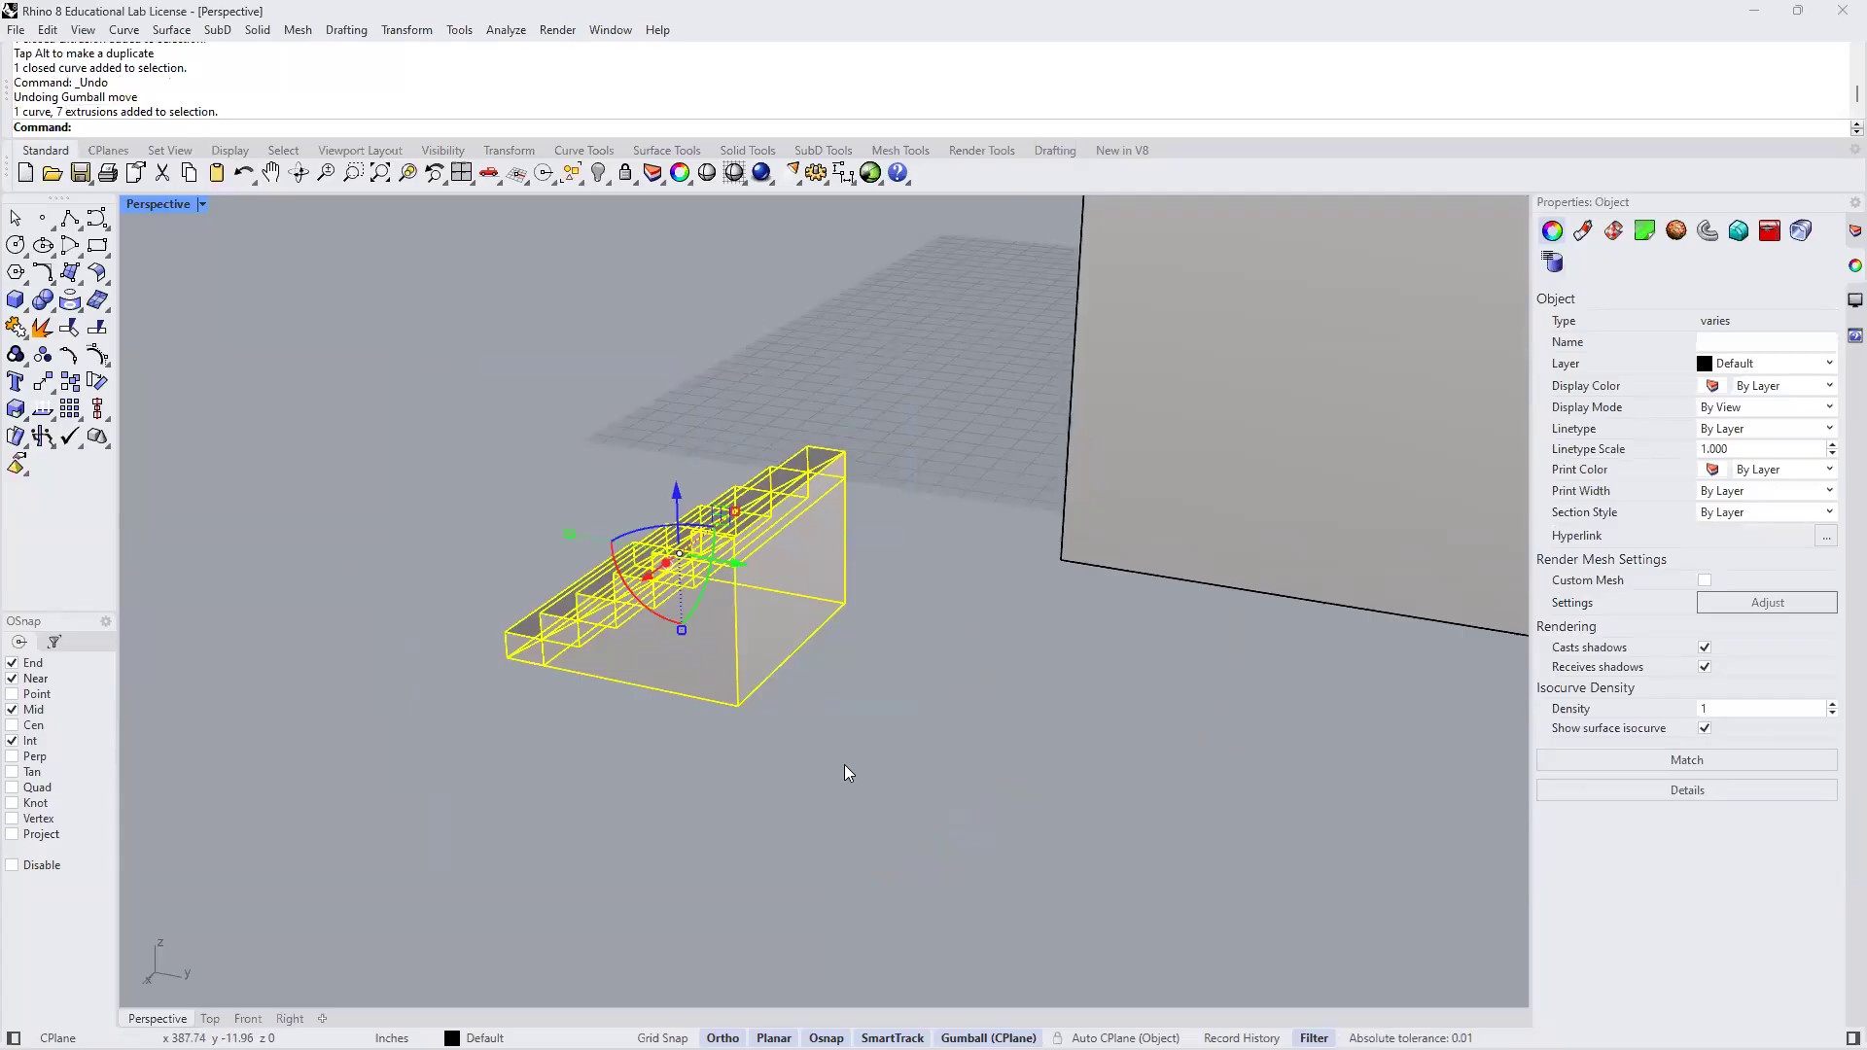
type("BooleanUnion")
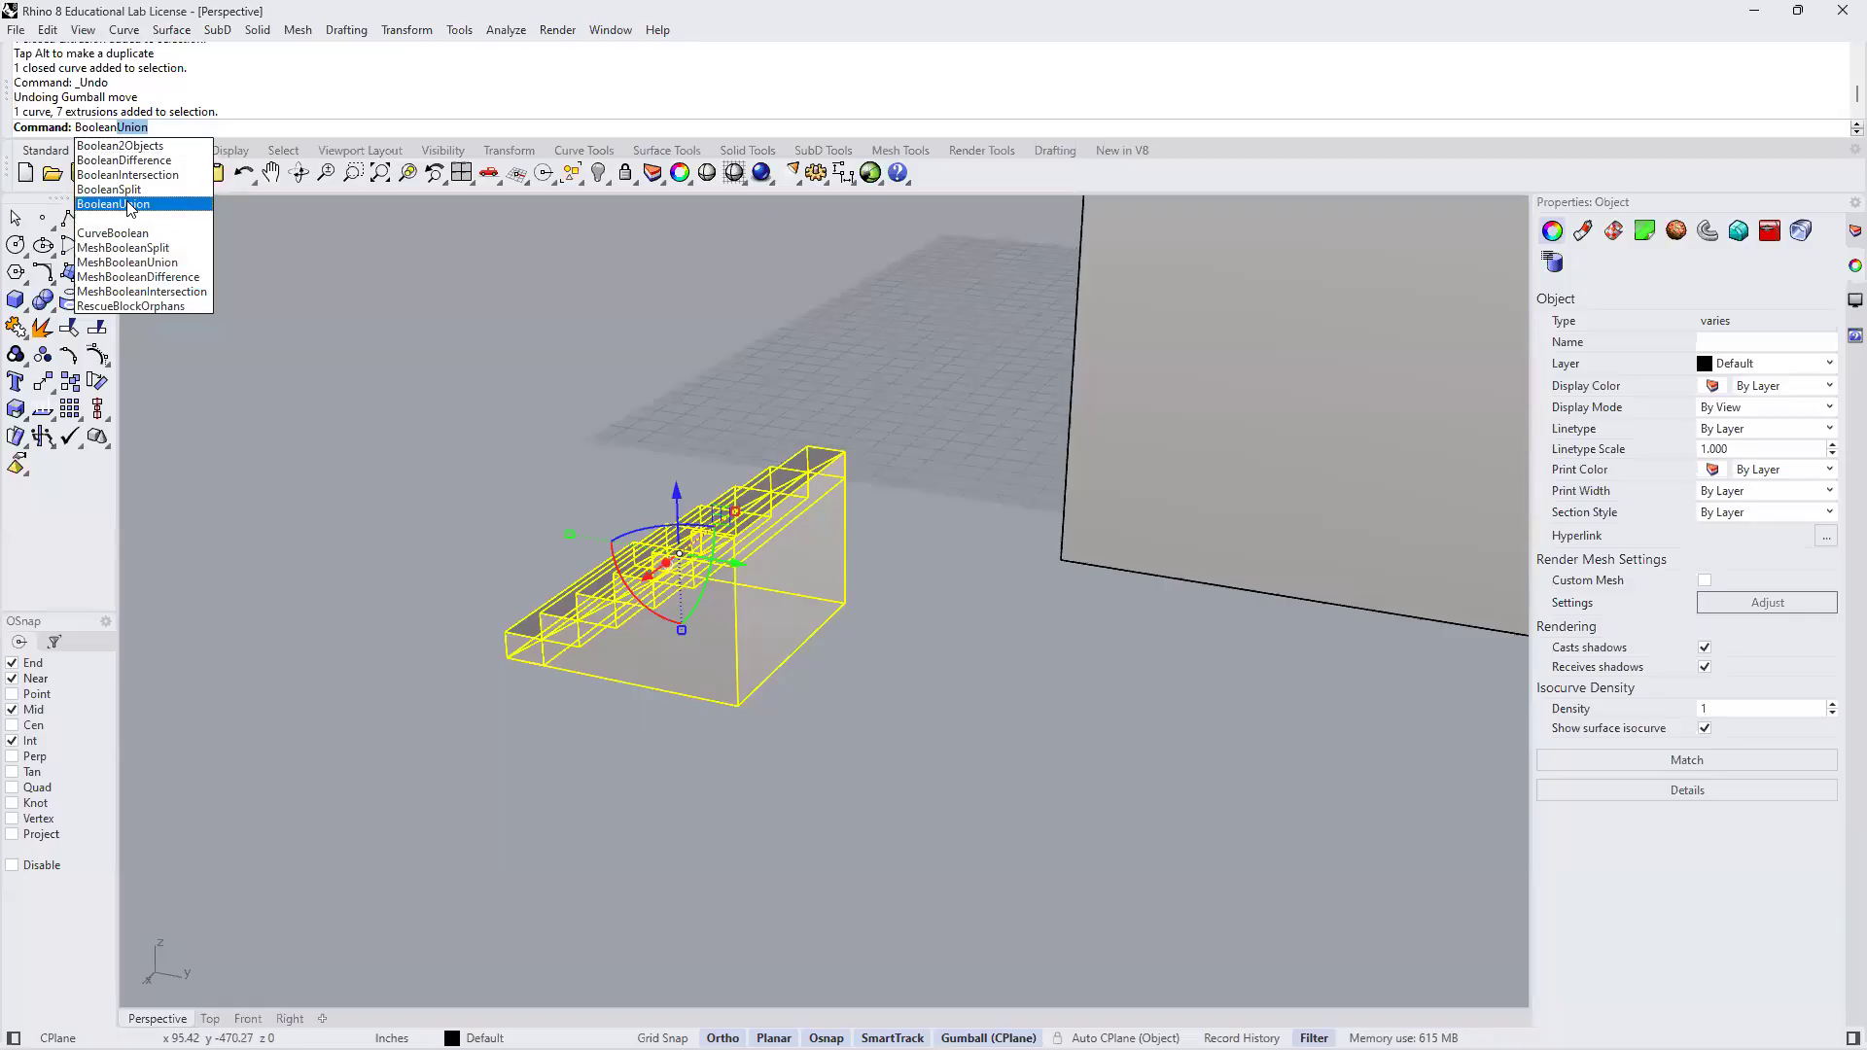
left_click(129, 205)
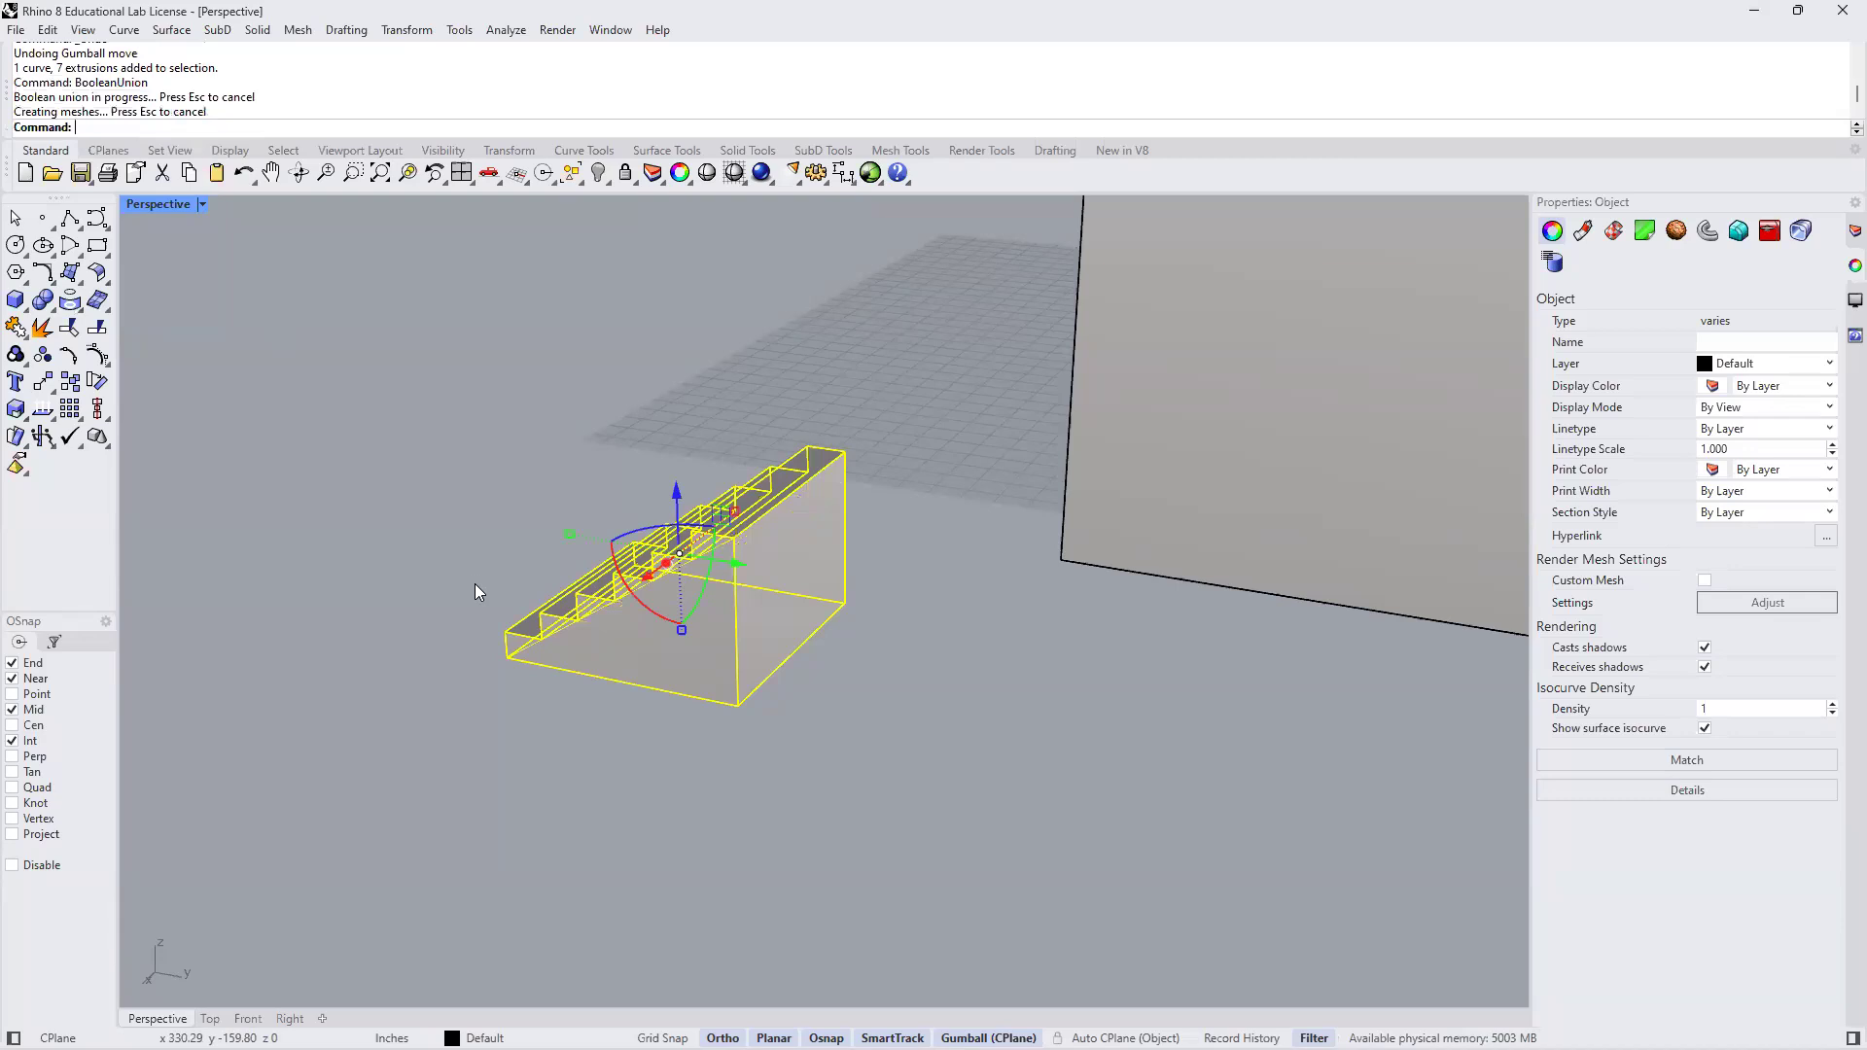
left_click(473, 688)
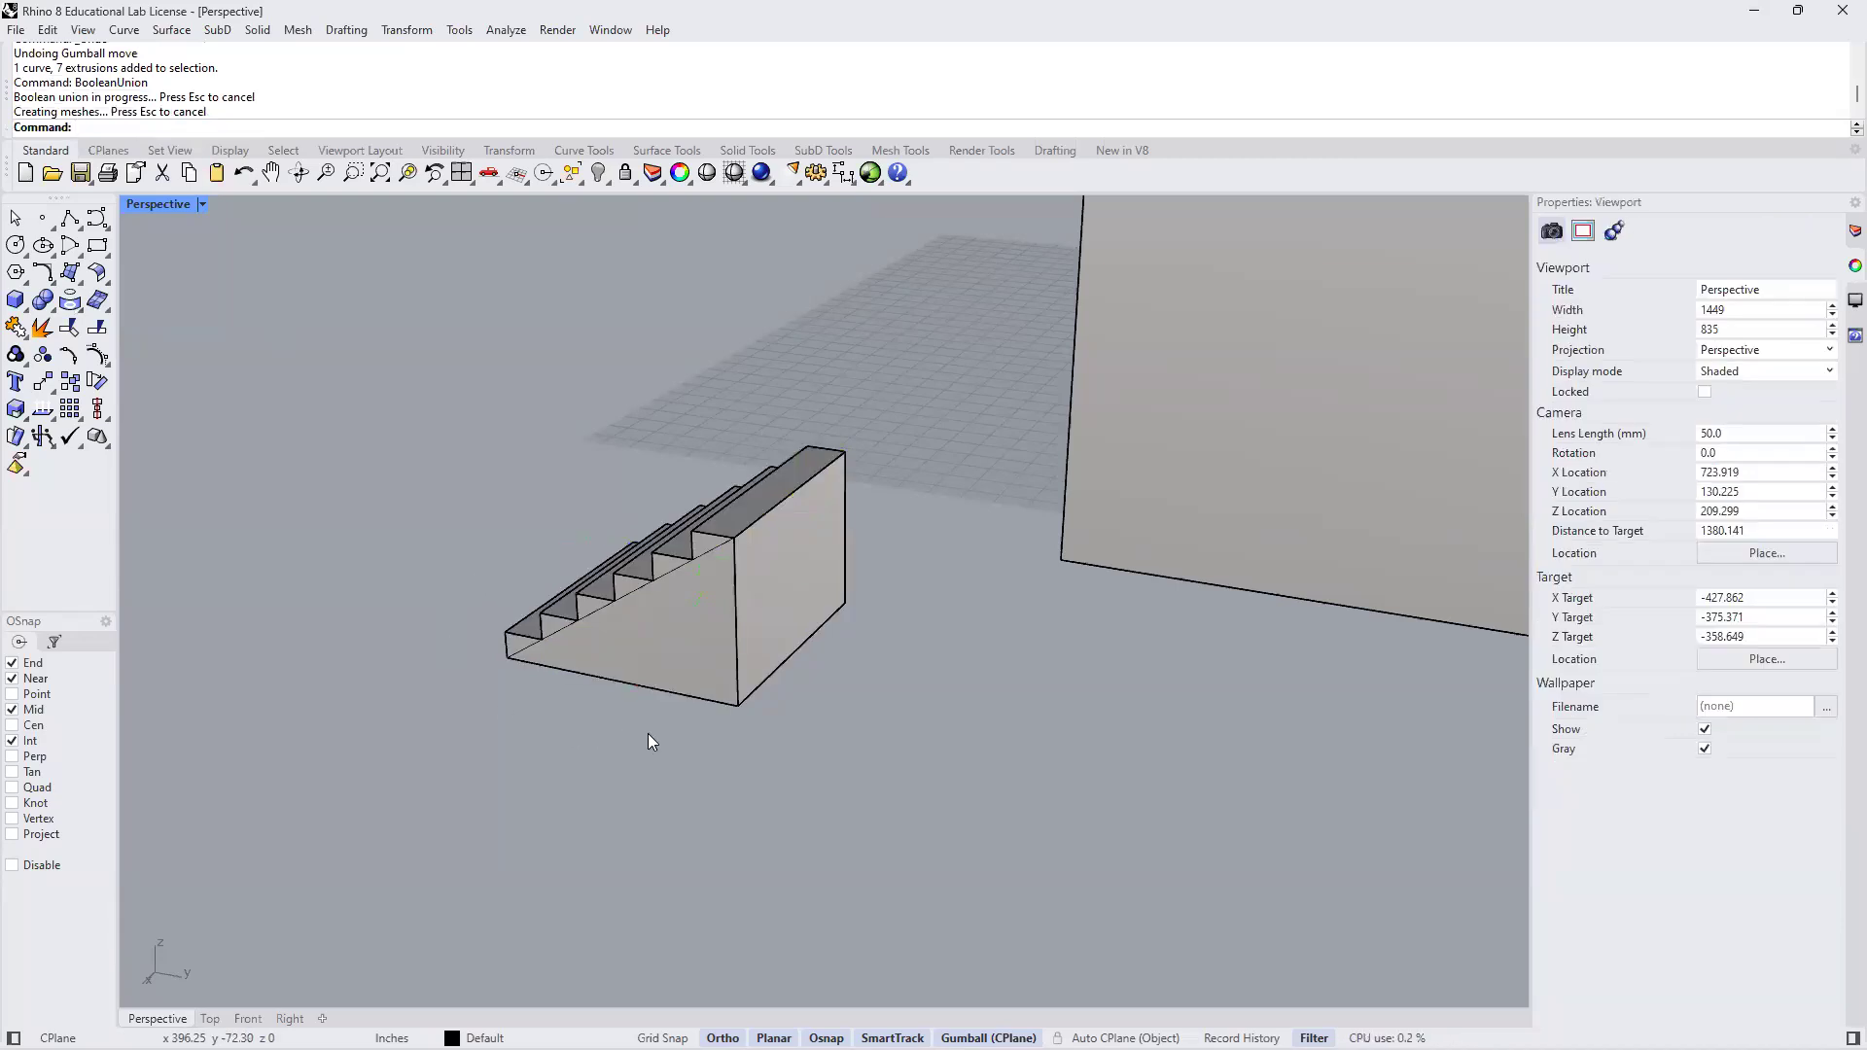
Delete the leftover closed triangular profile curve from the side of the merged staircase
left_click(667, 570)
left_click(731, 623)
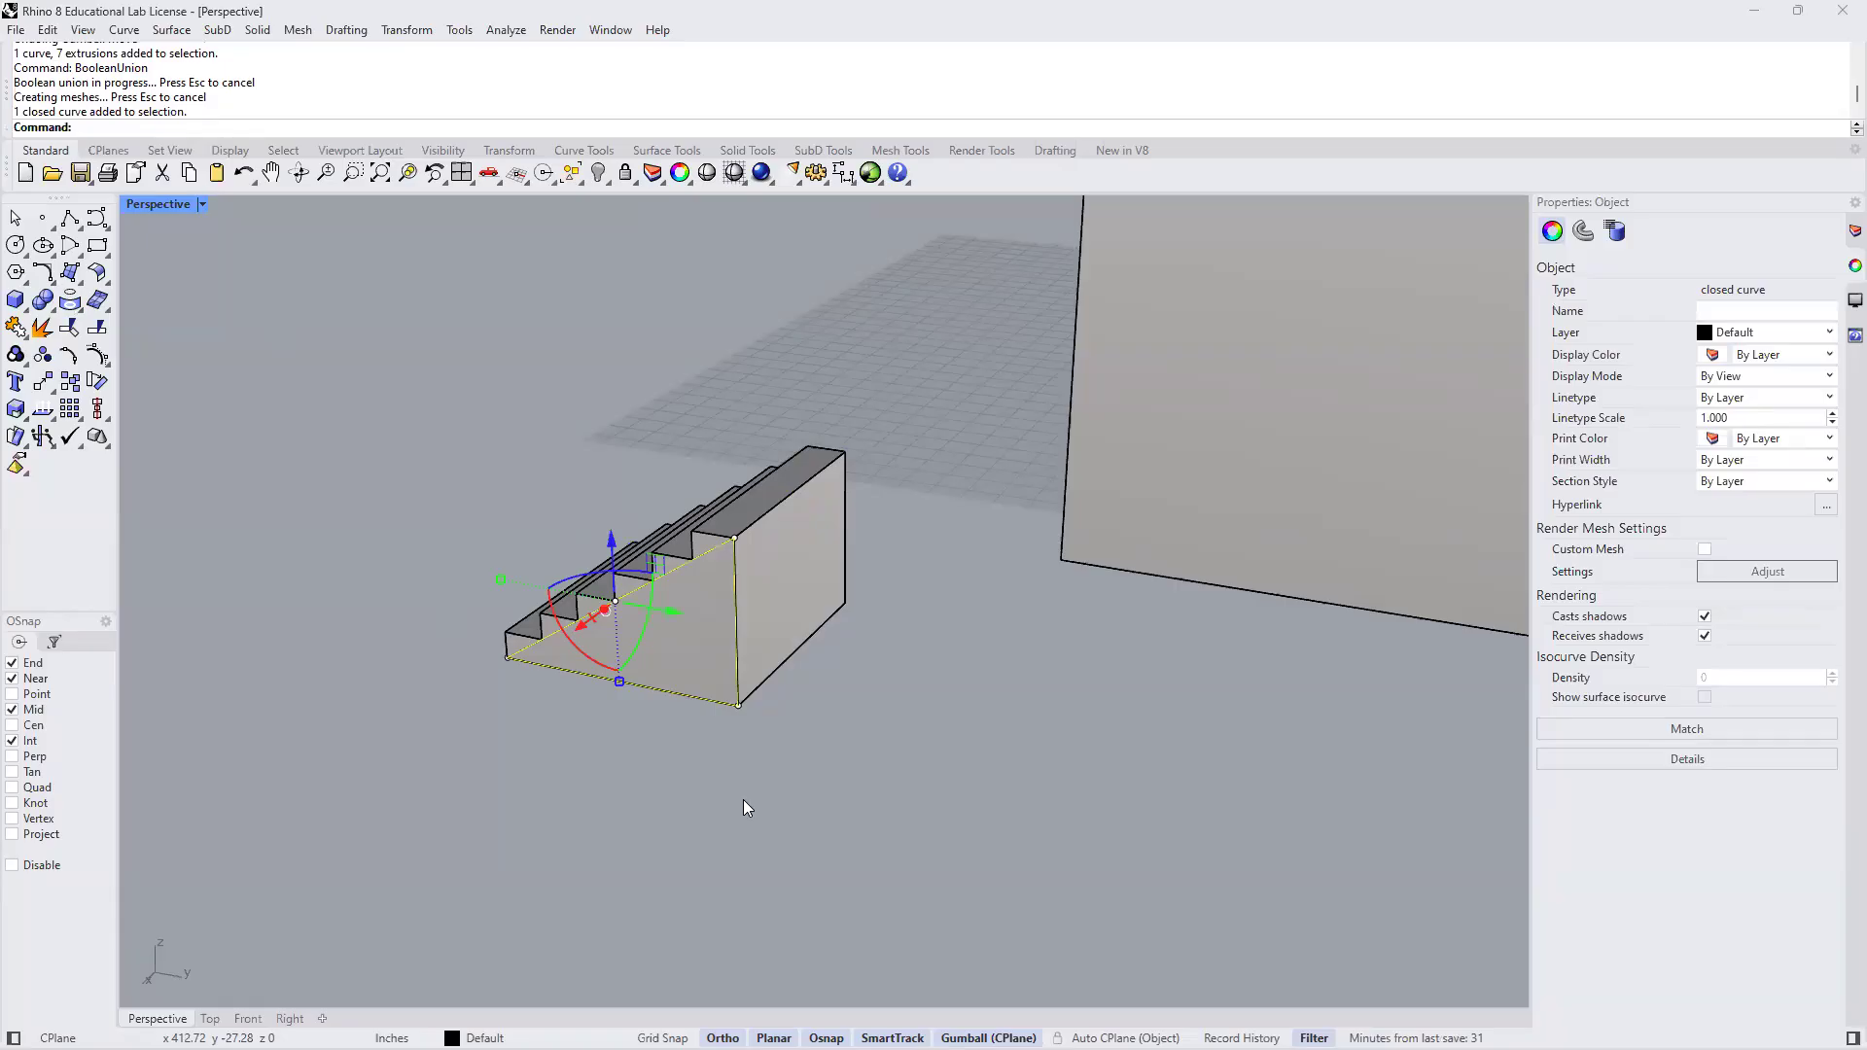
key("Delete")
Move the merged staircase from its bottom back corner to the bottom corner of the gable-roofed building's end wall
right_click_drag(645, 708, 755, 686)
left_click(755, 686)
right_click_drag(546, 638, 994, 880)
type("move")
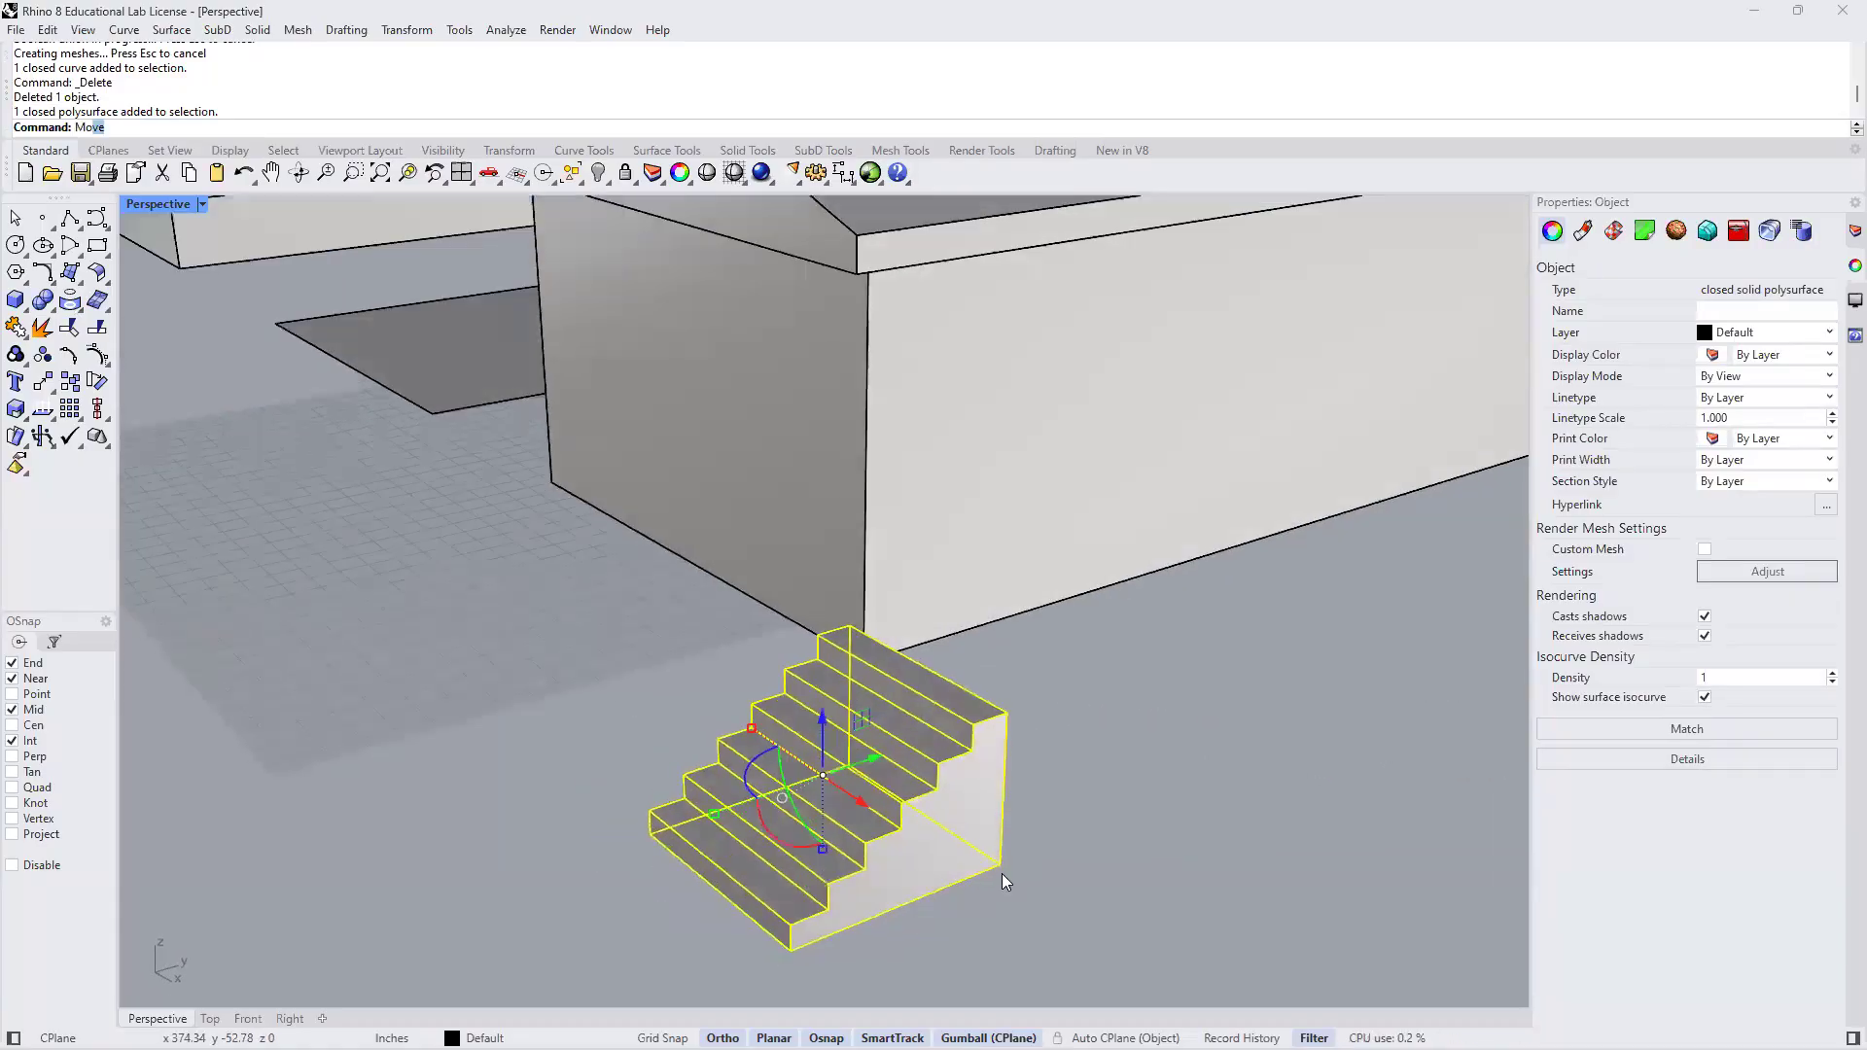
key("Return")
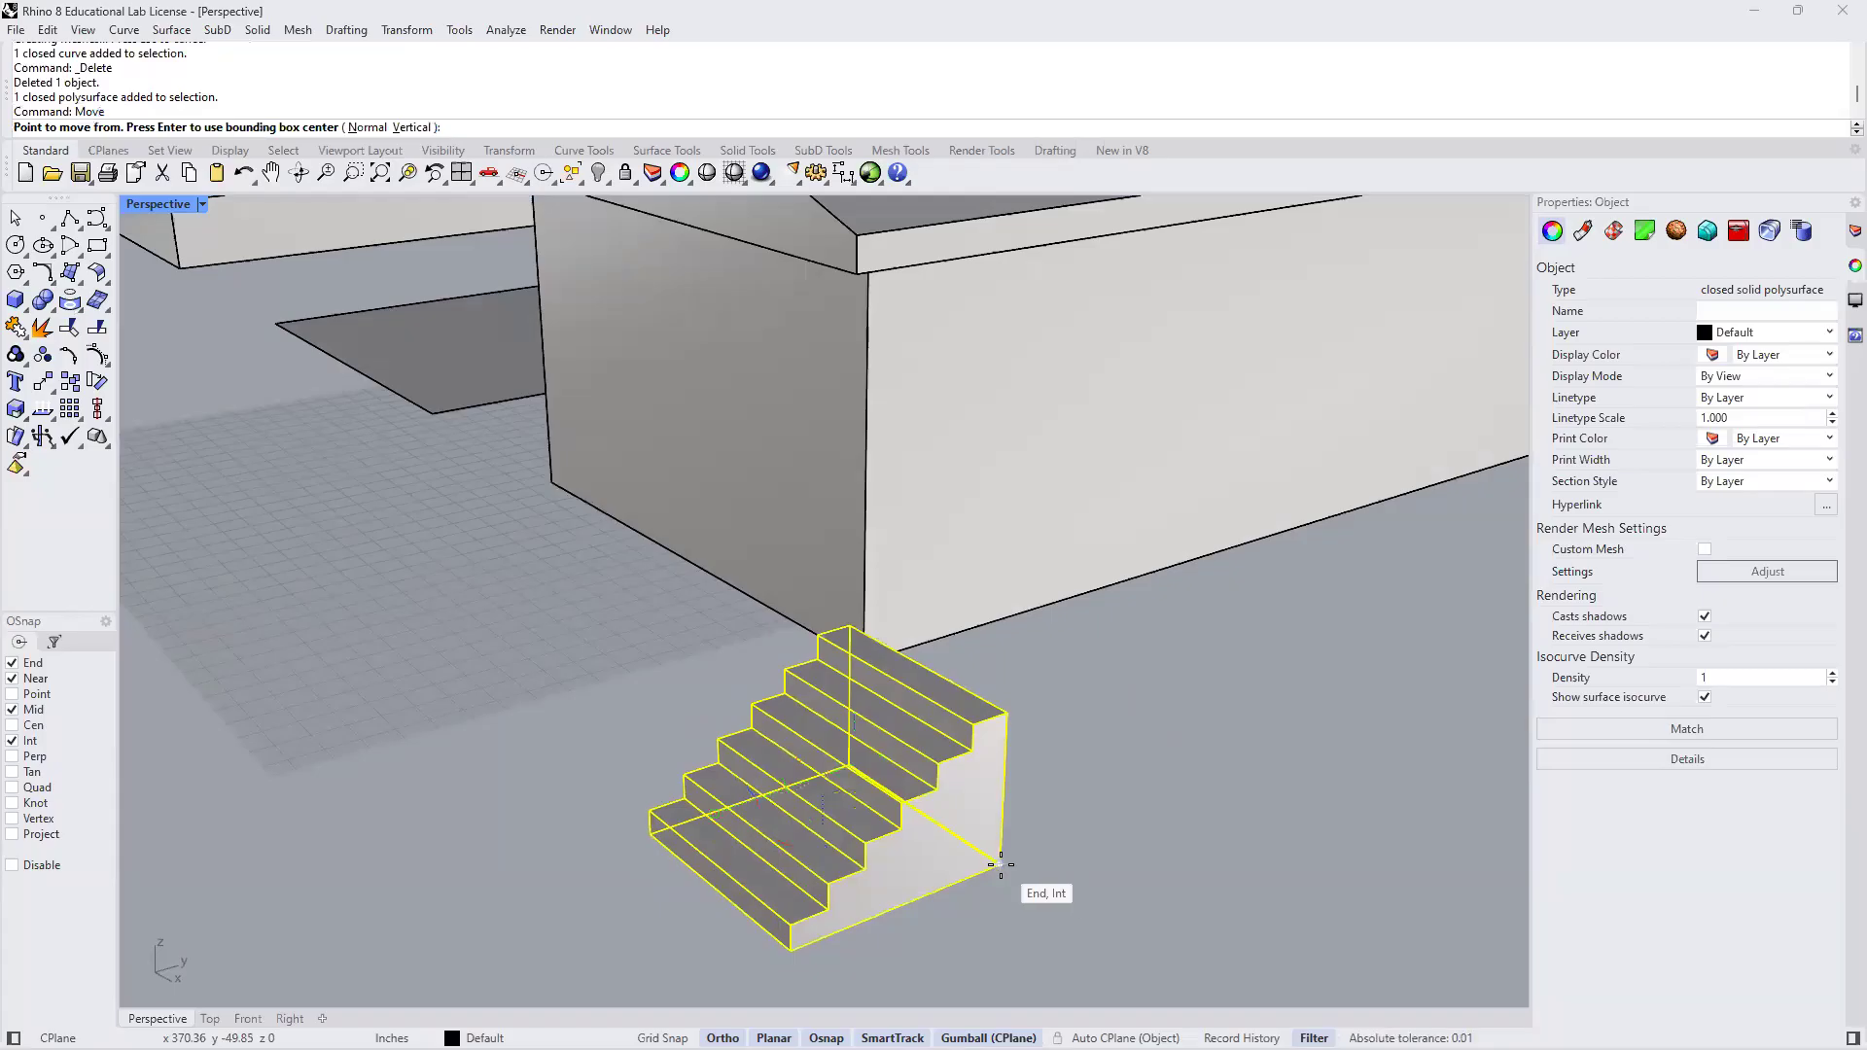
left_click(1001, 864)
right_click_drag(972, 695, 707, 751, "shift")
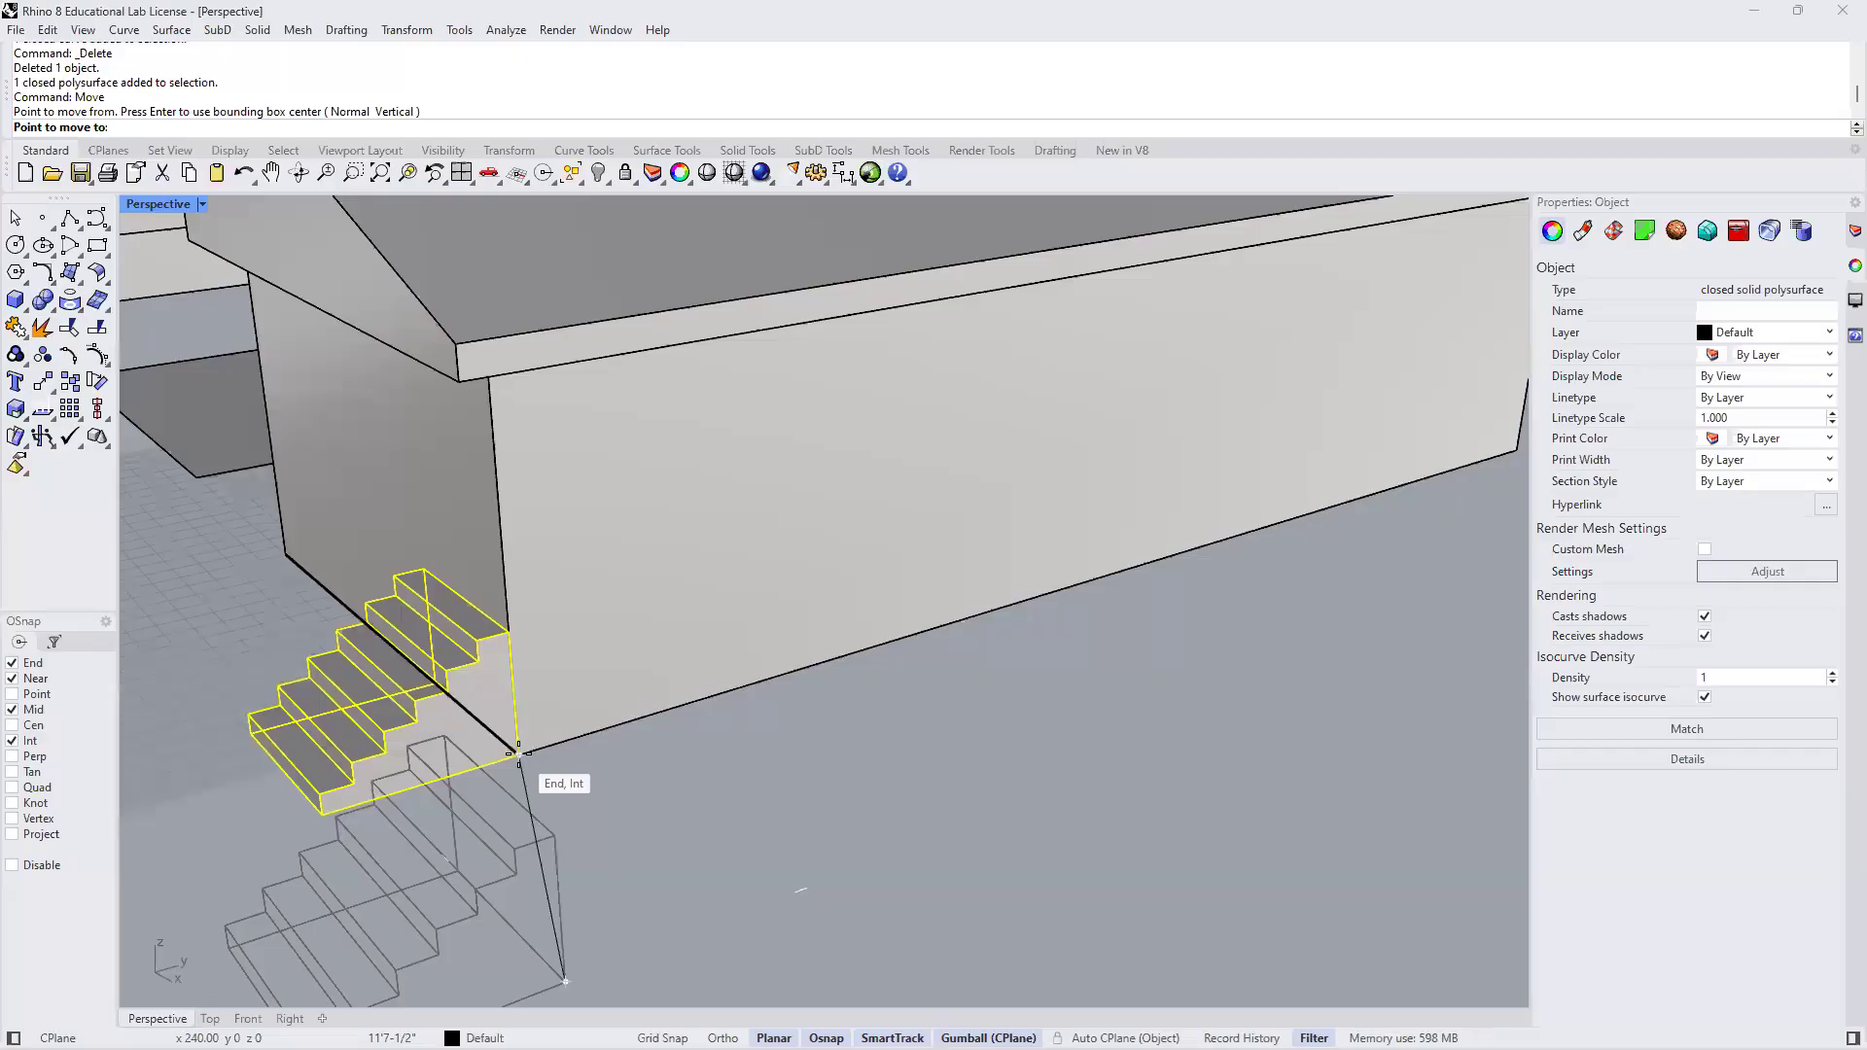
left_click(519, 753)
right_click_drag(509, 876, 618, 833)
left_click(684, 828)
Move the staircase -3' along the Y direction, away from the building's end wall
scroll(776, 792, "down", 7)
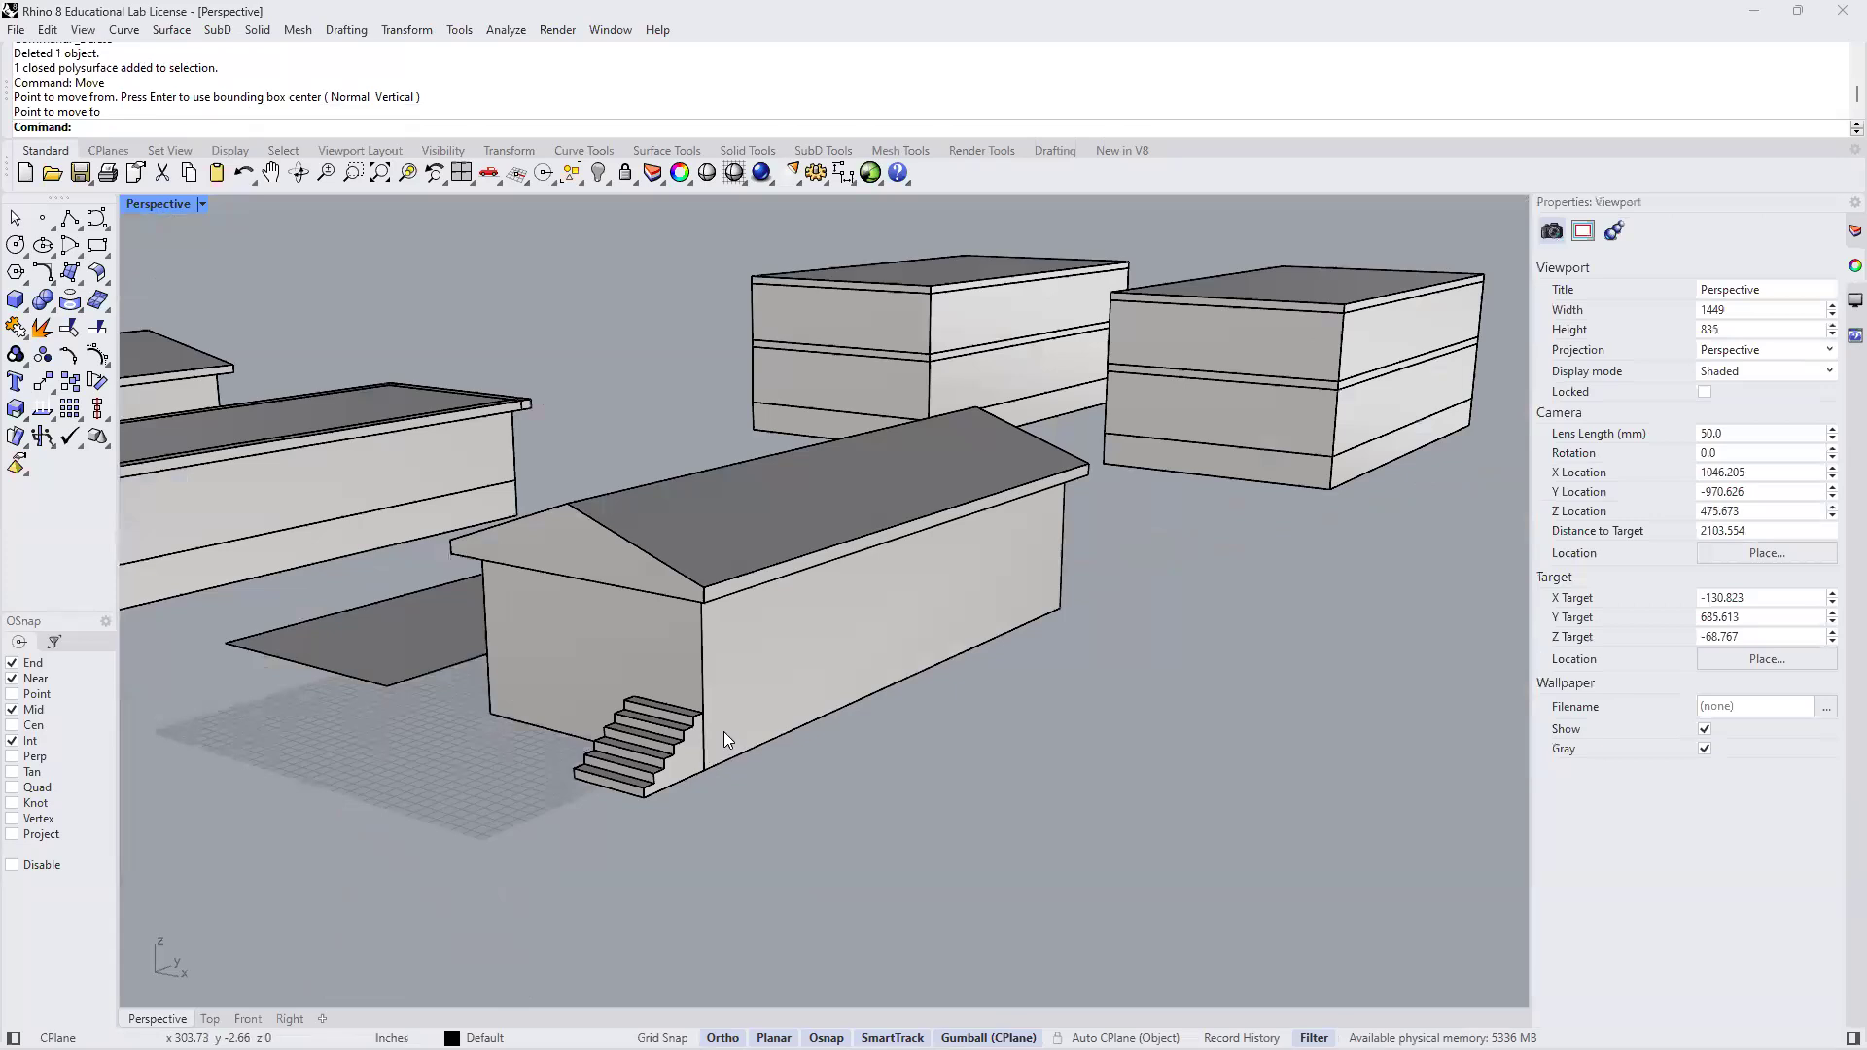
right_click_drag(609, 797, 1093, 768)
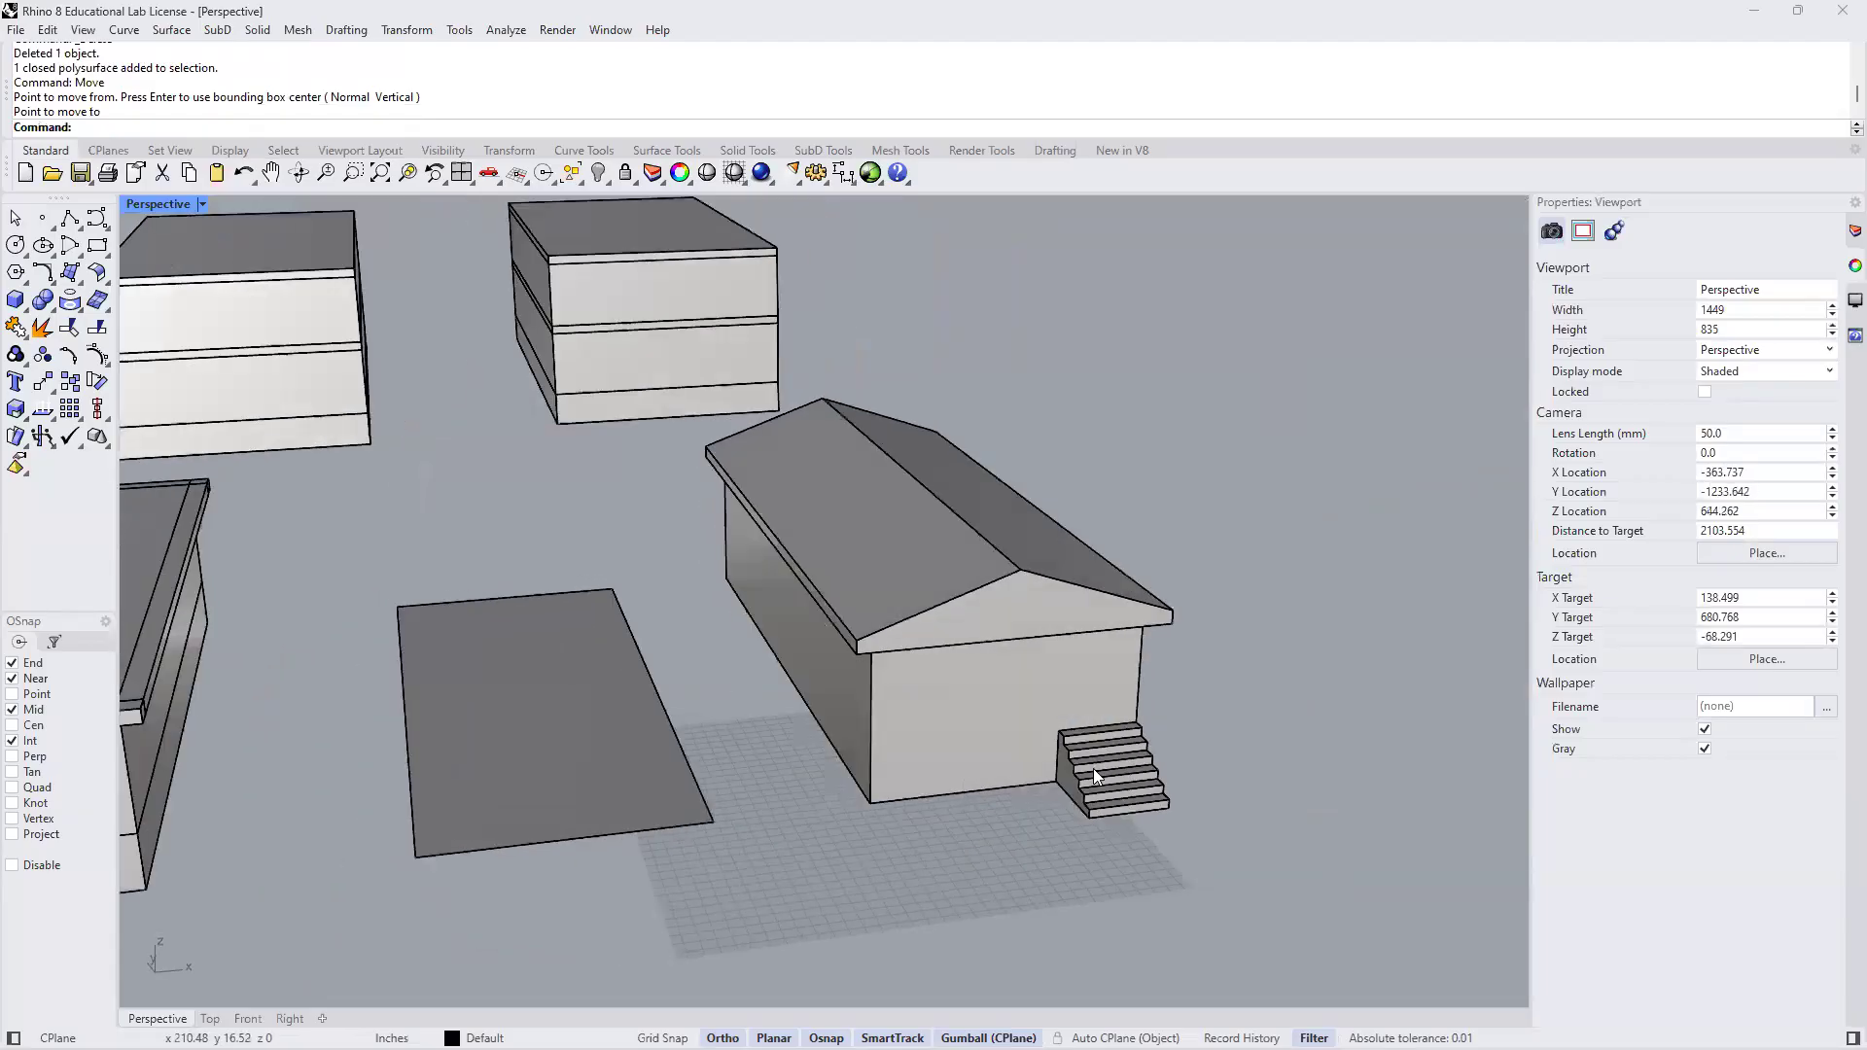
scroll(1094, 768, "up", 6)
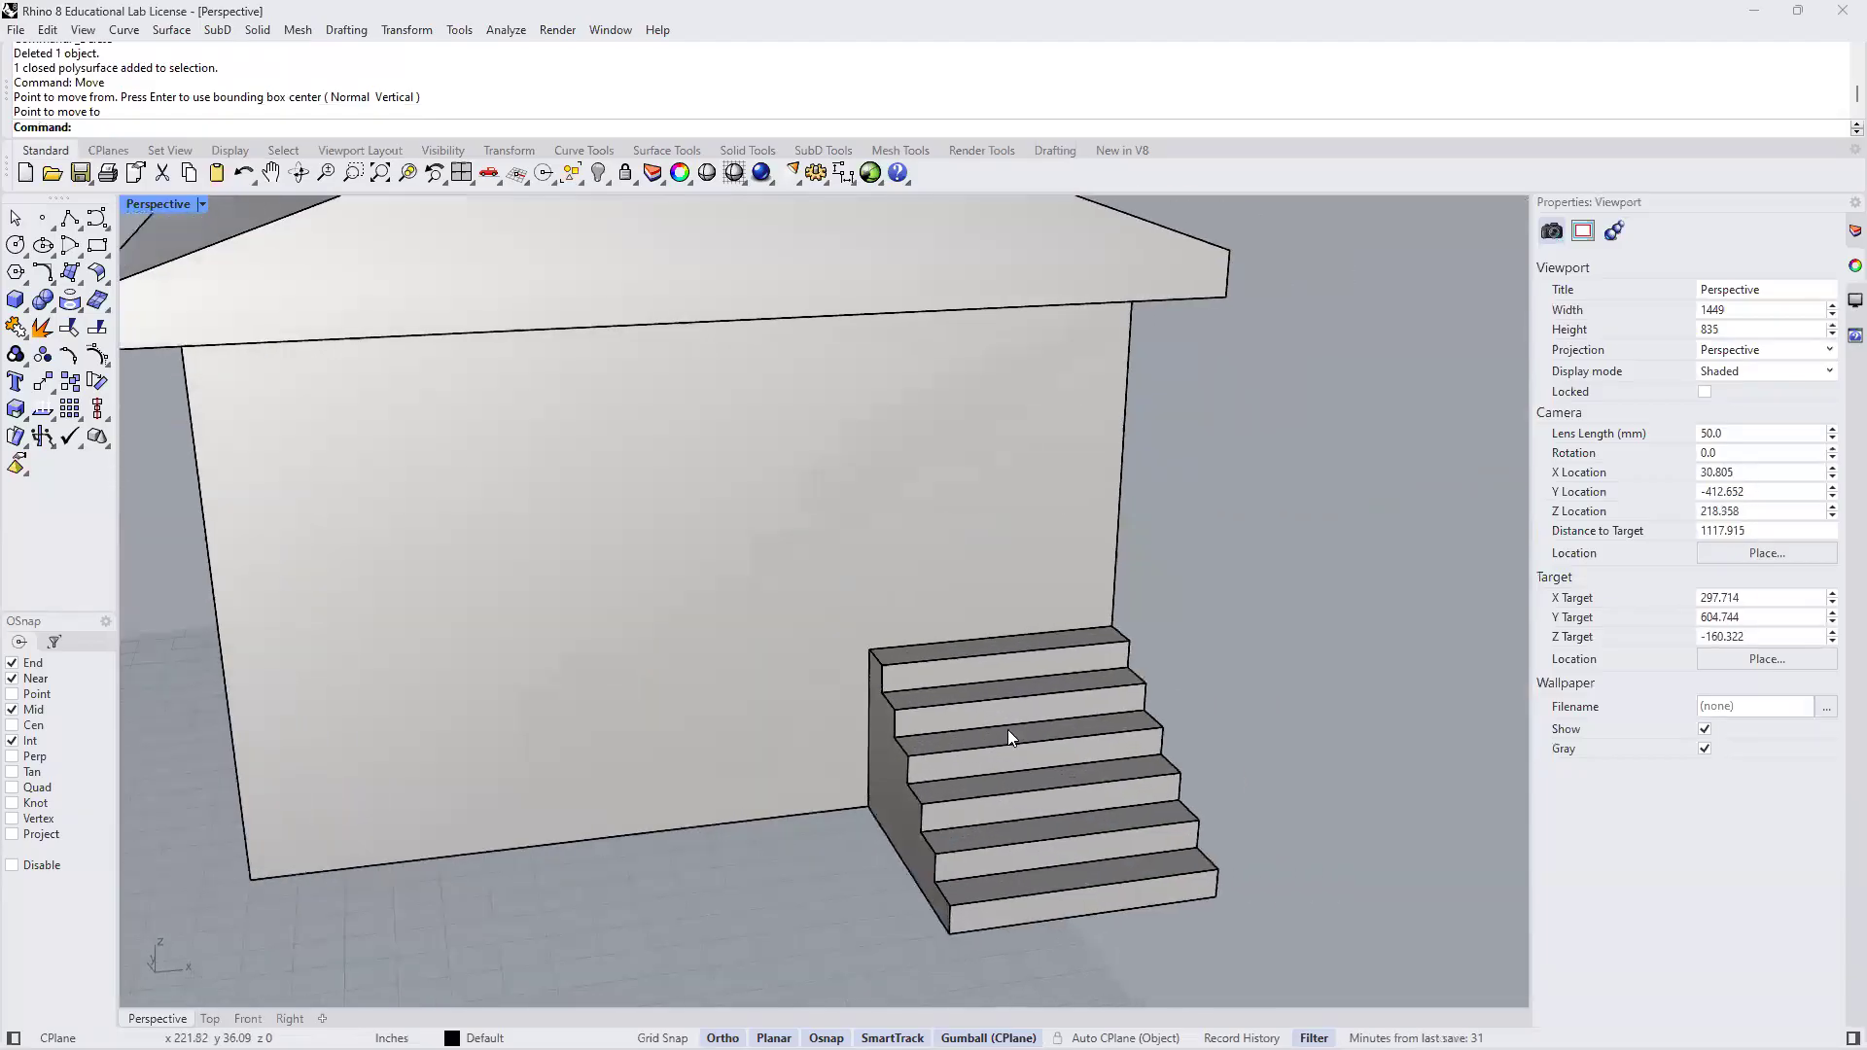
right_click_drag(1007, 730, 1005, 729, "shift")
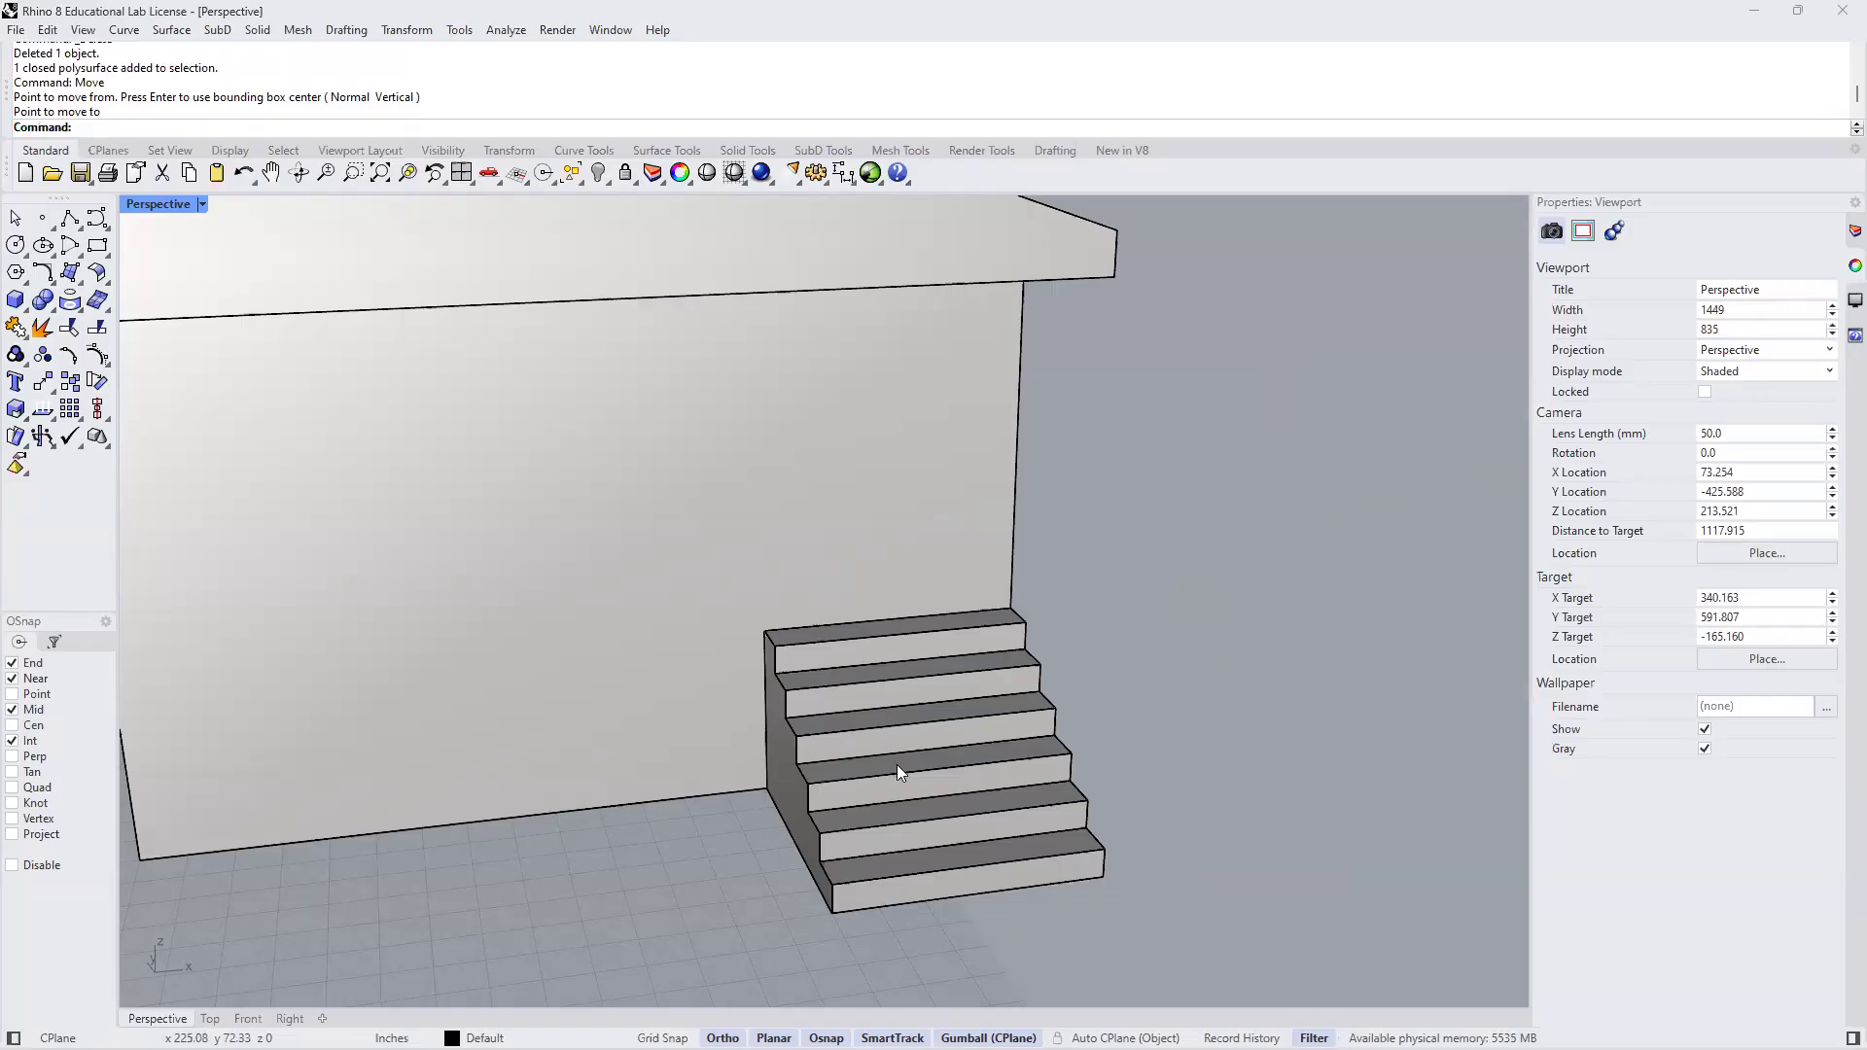
left_click(926, 811)
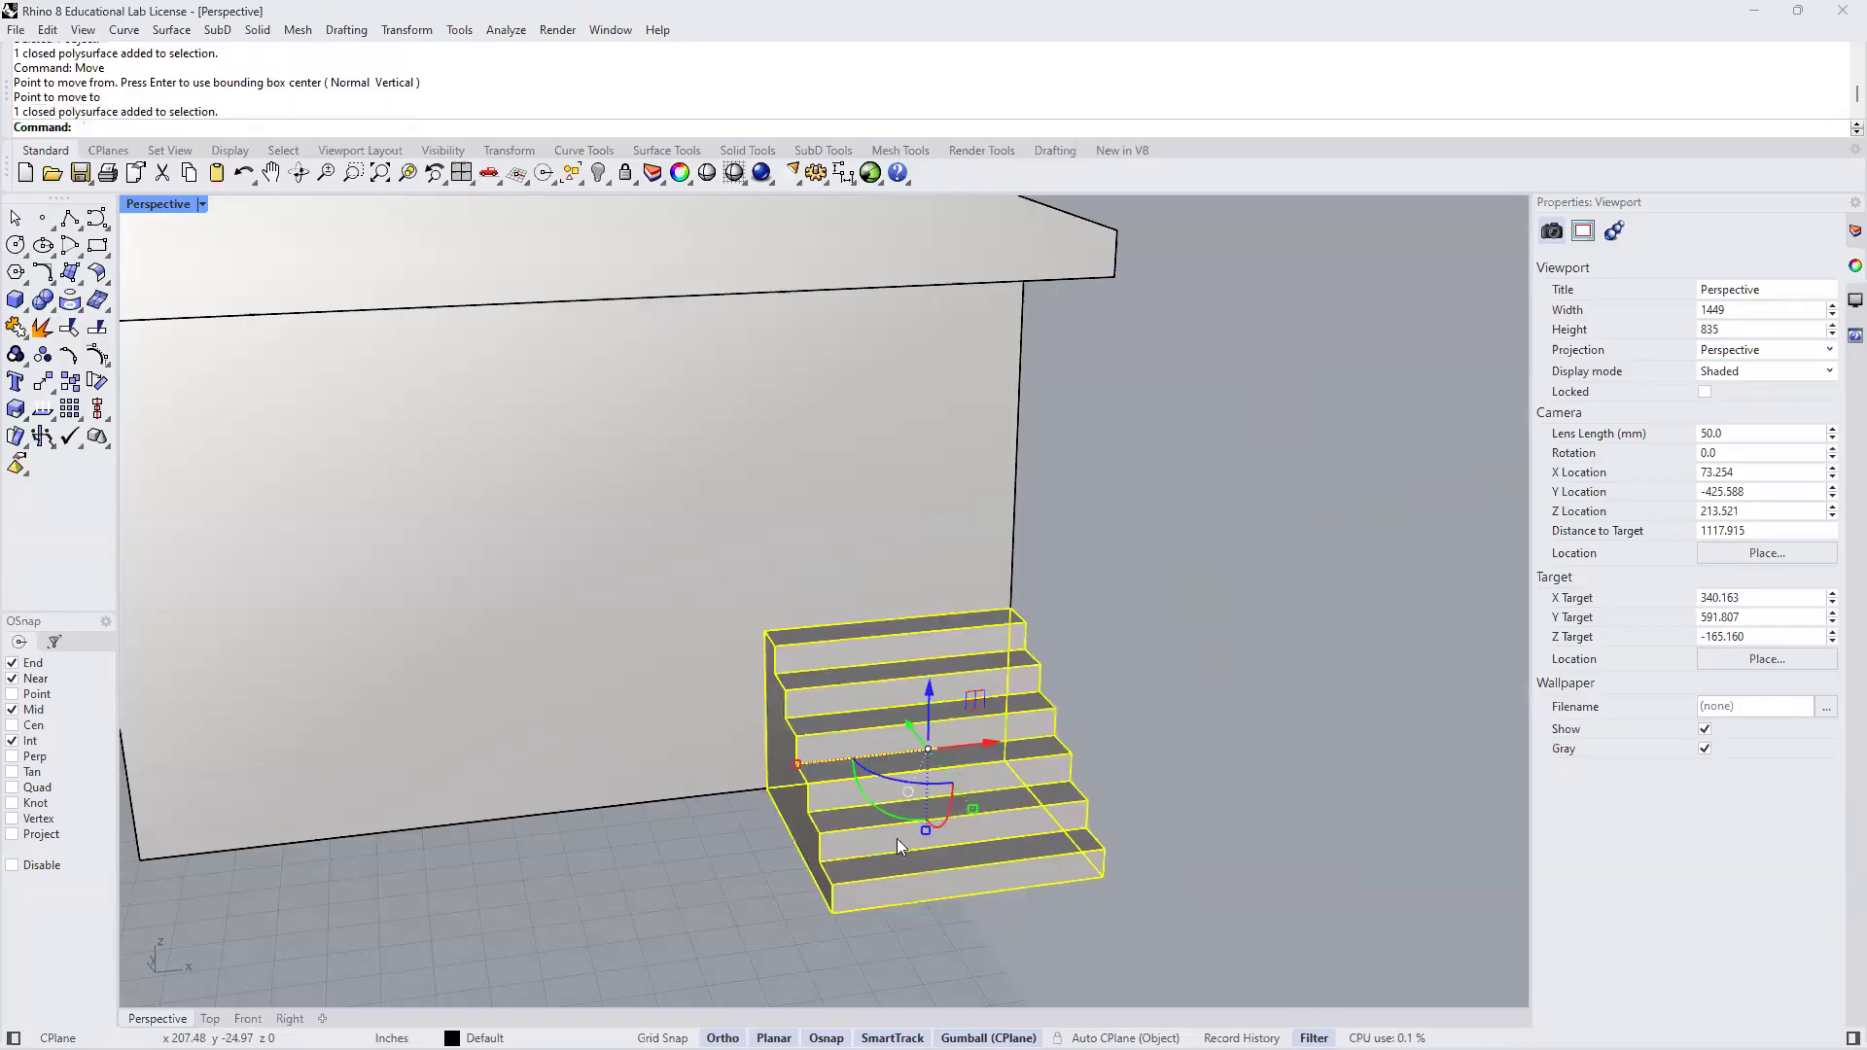
left_click(910, 726)
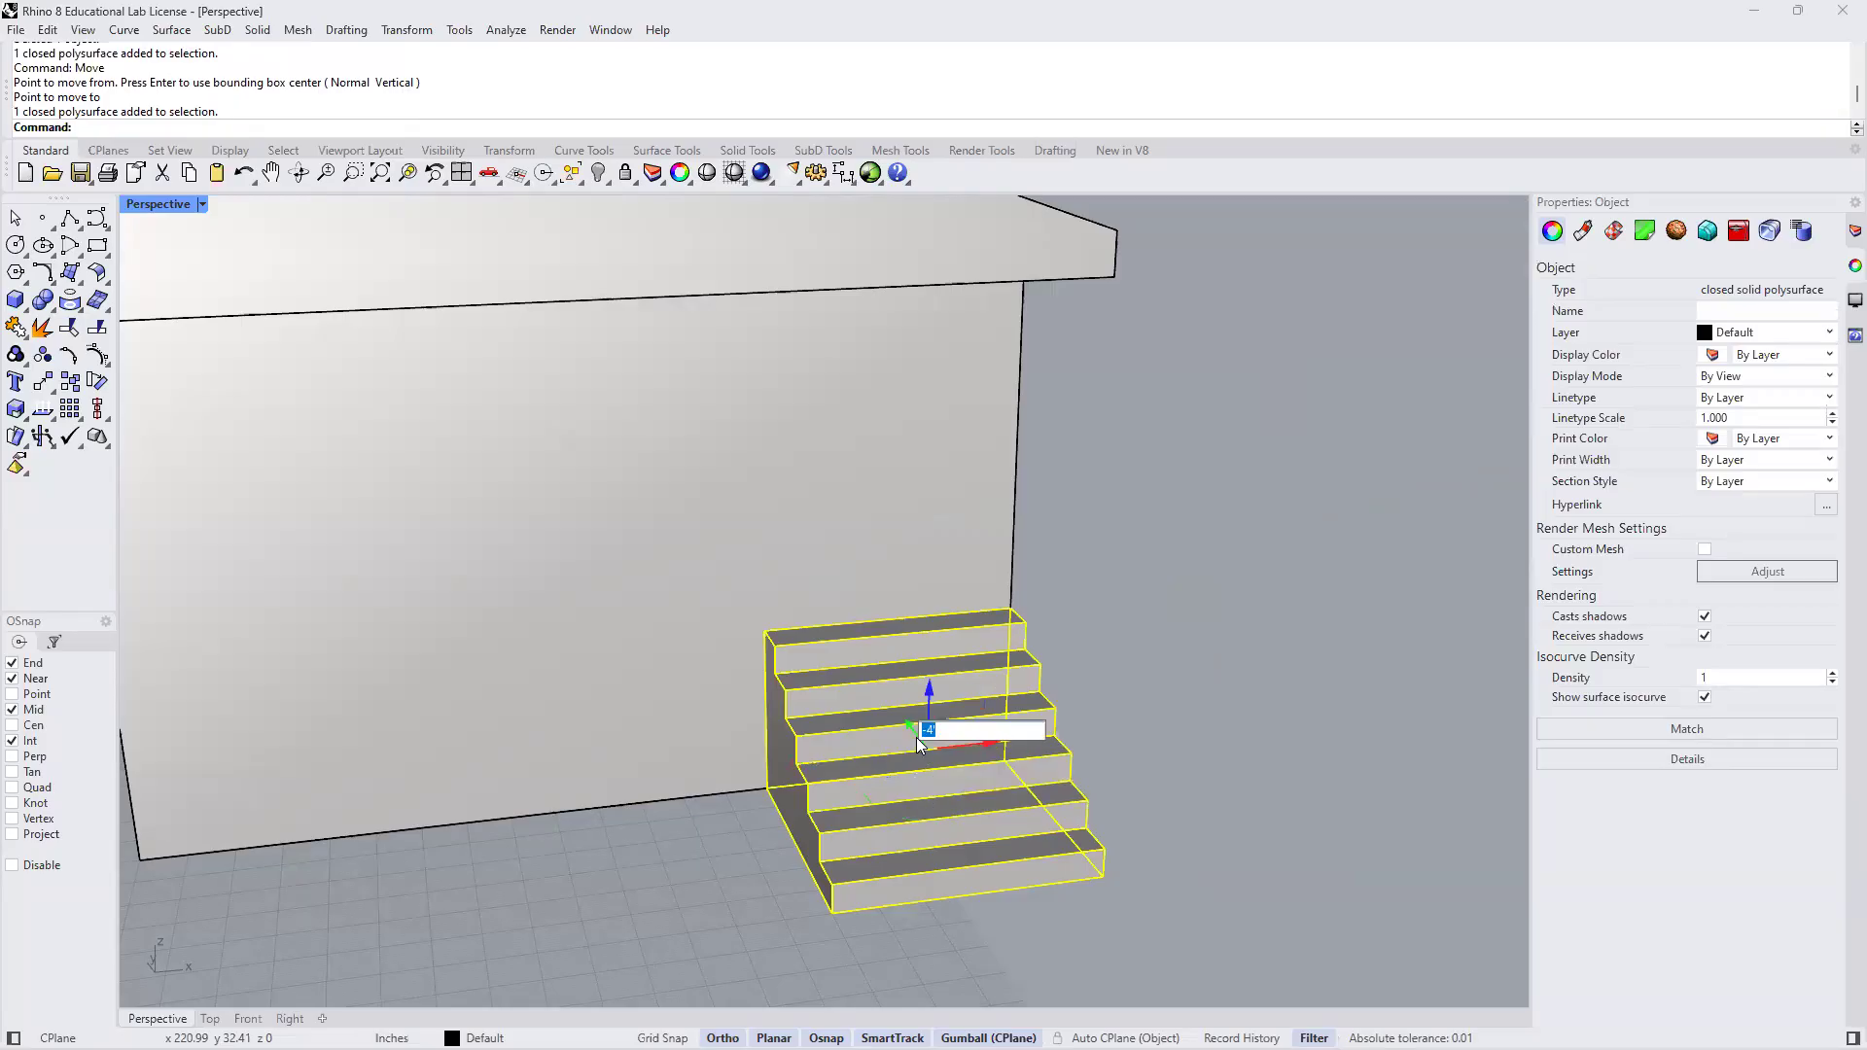
type("-3'")
key("Return")
right_click_drag(1060, 611, 609, 596)
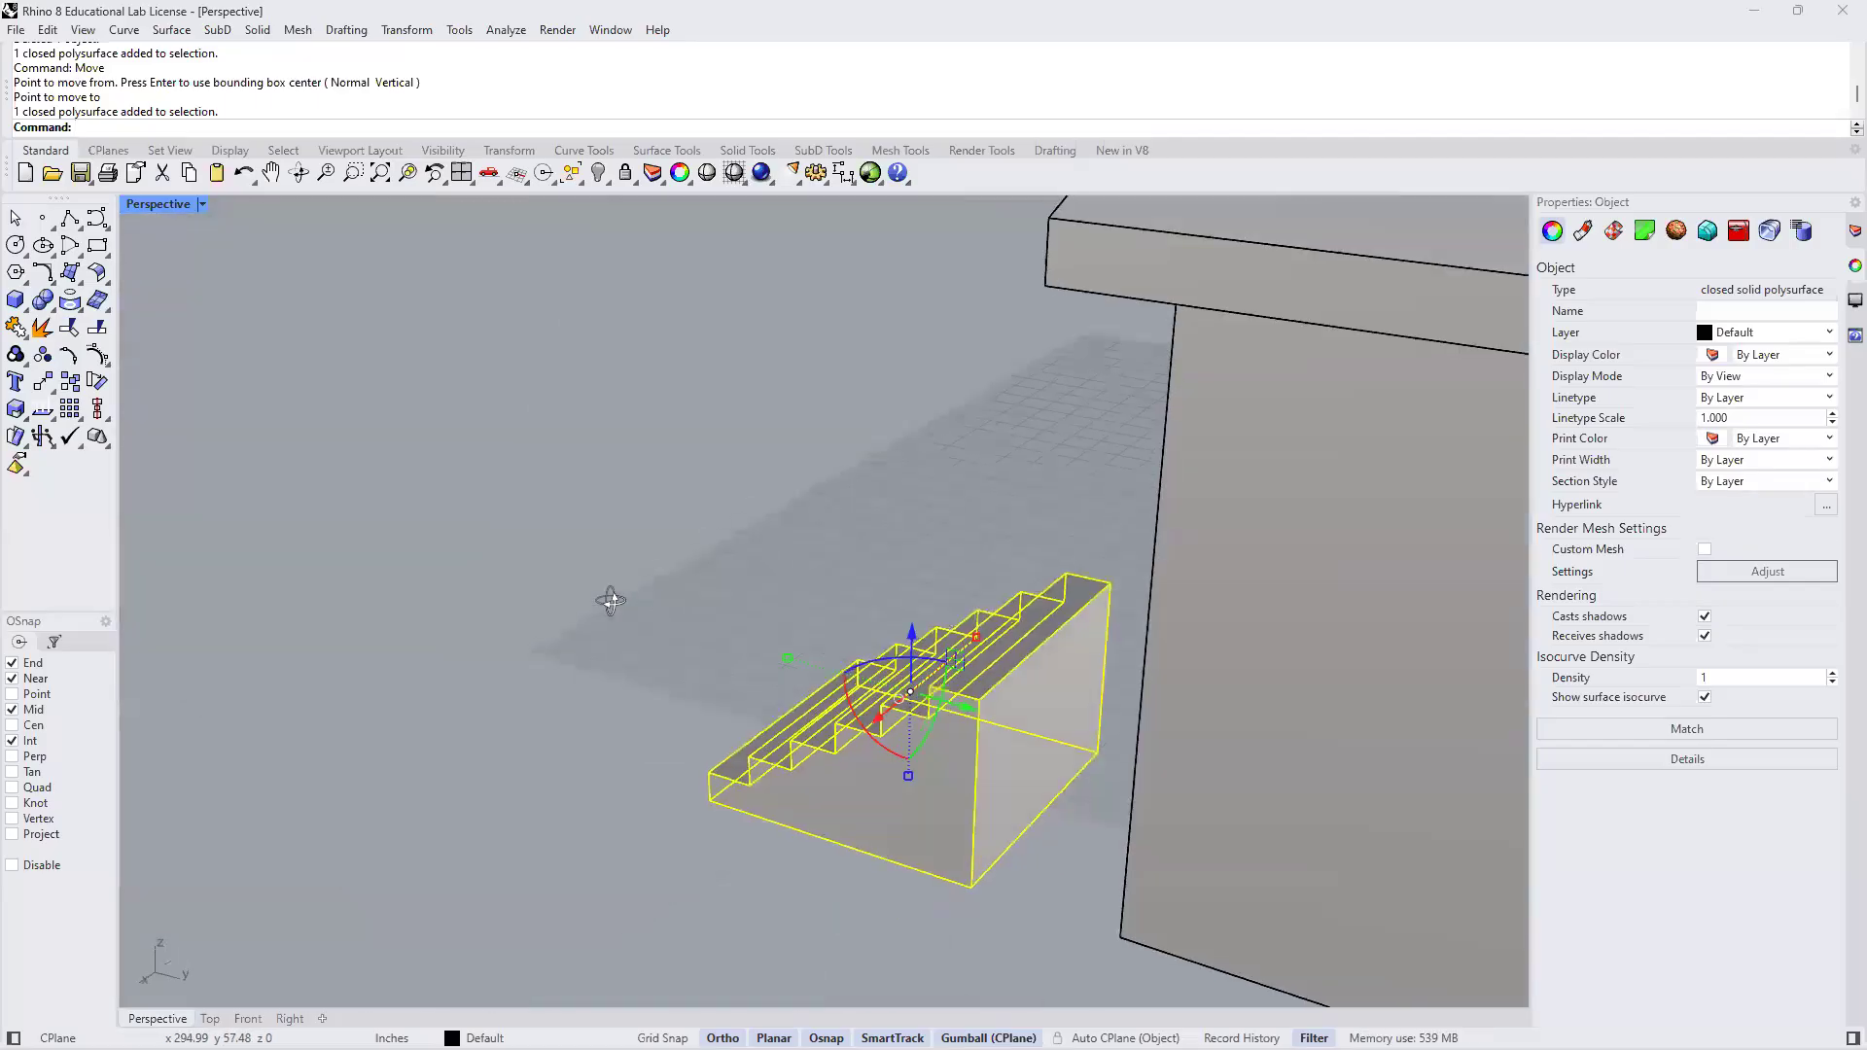
left_click(1033, 951)
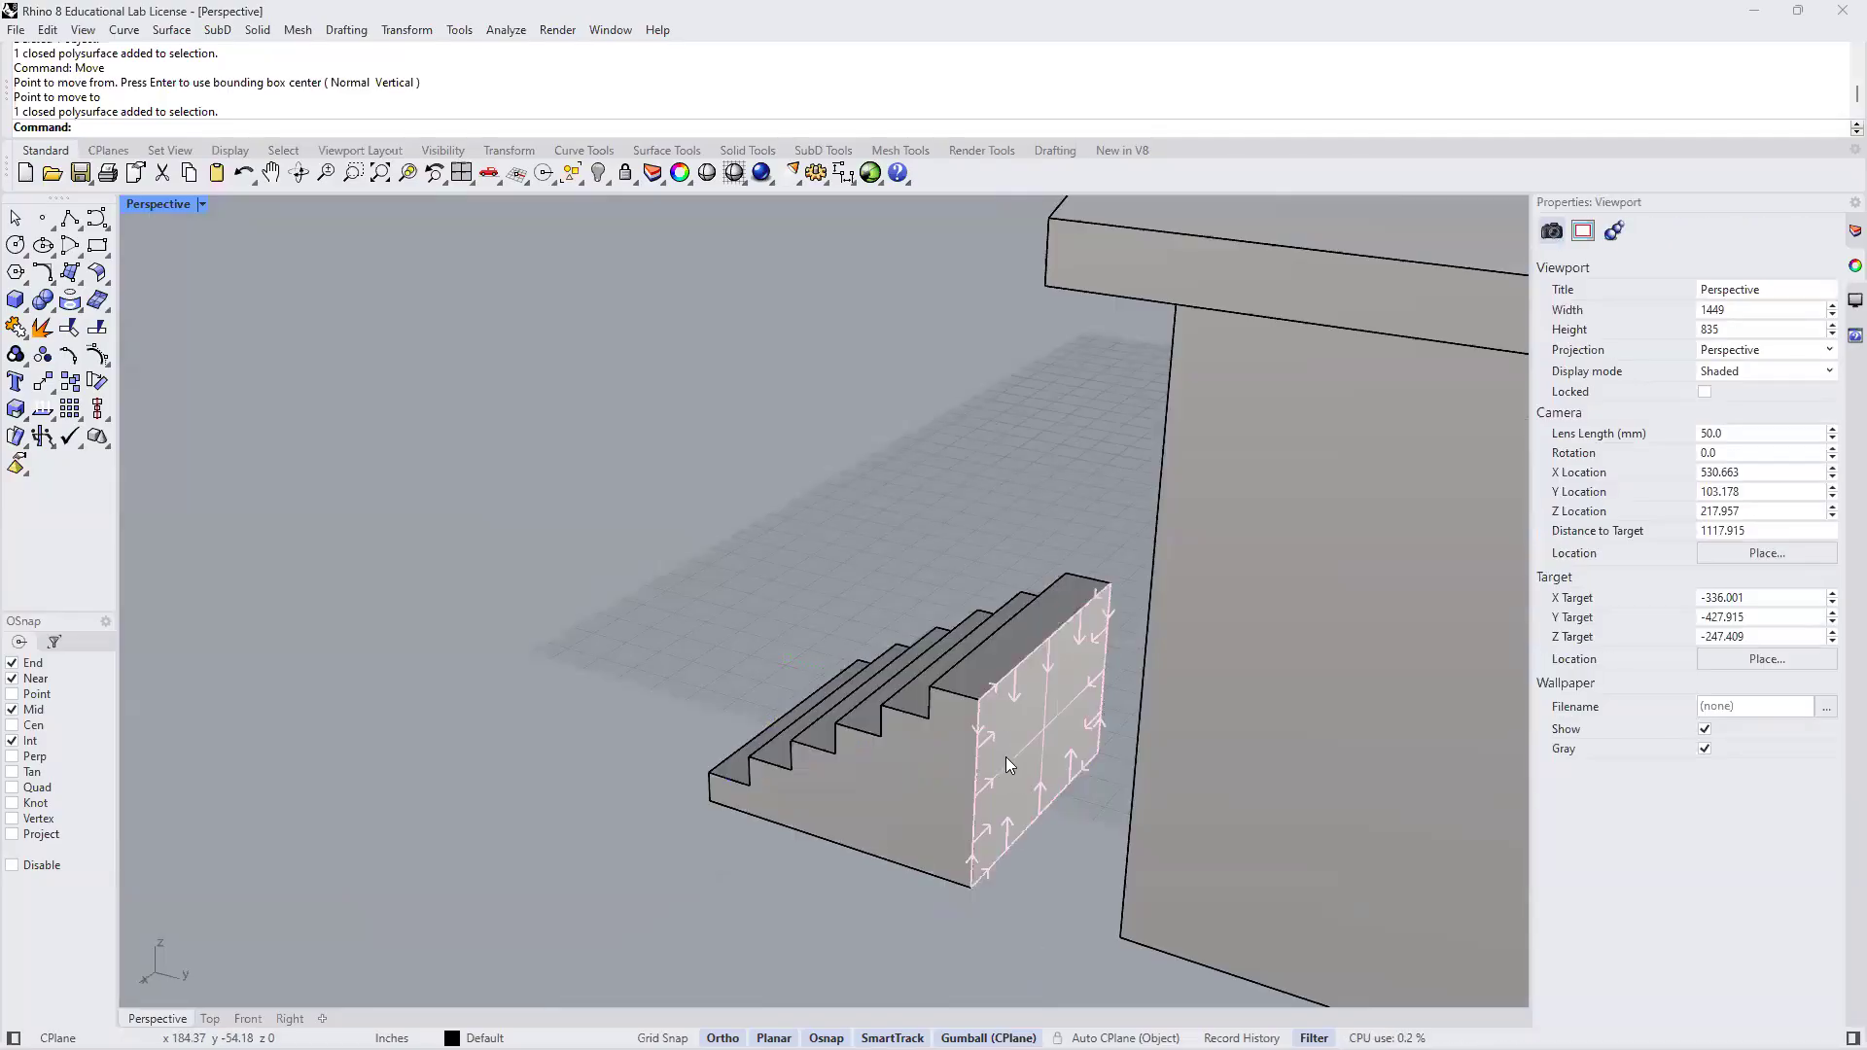
Move only the staircase's back face 3' to the wall to form a top landing
left_click(1016, 731, "ctrl+shift")
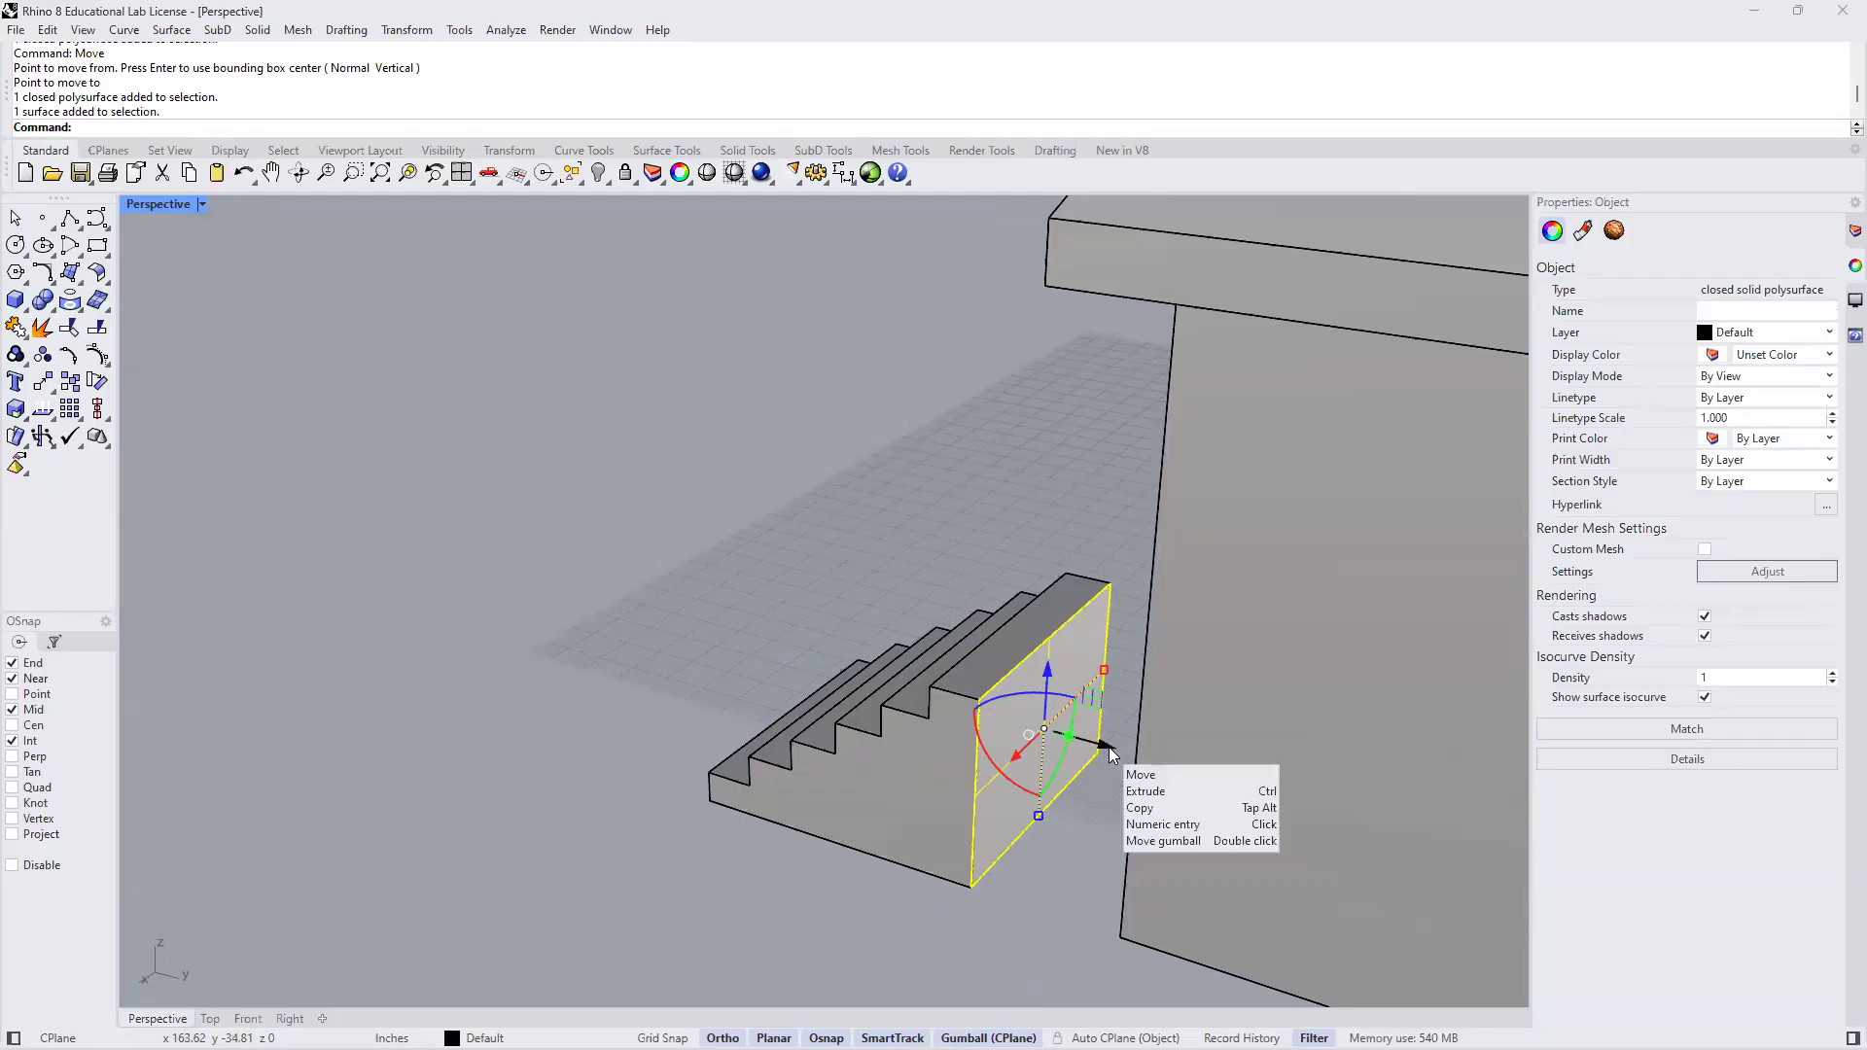
left_click(1106, 747)
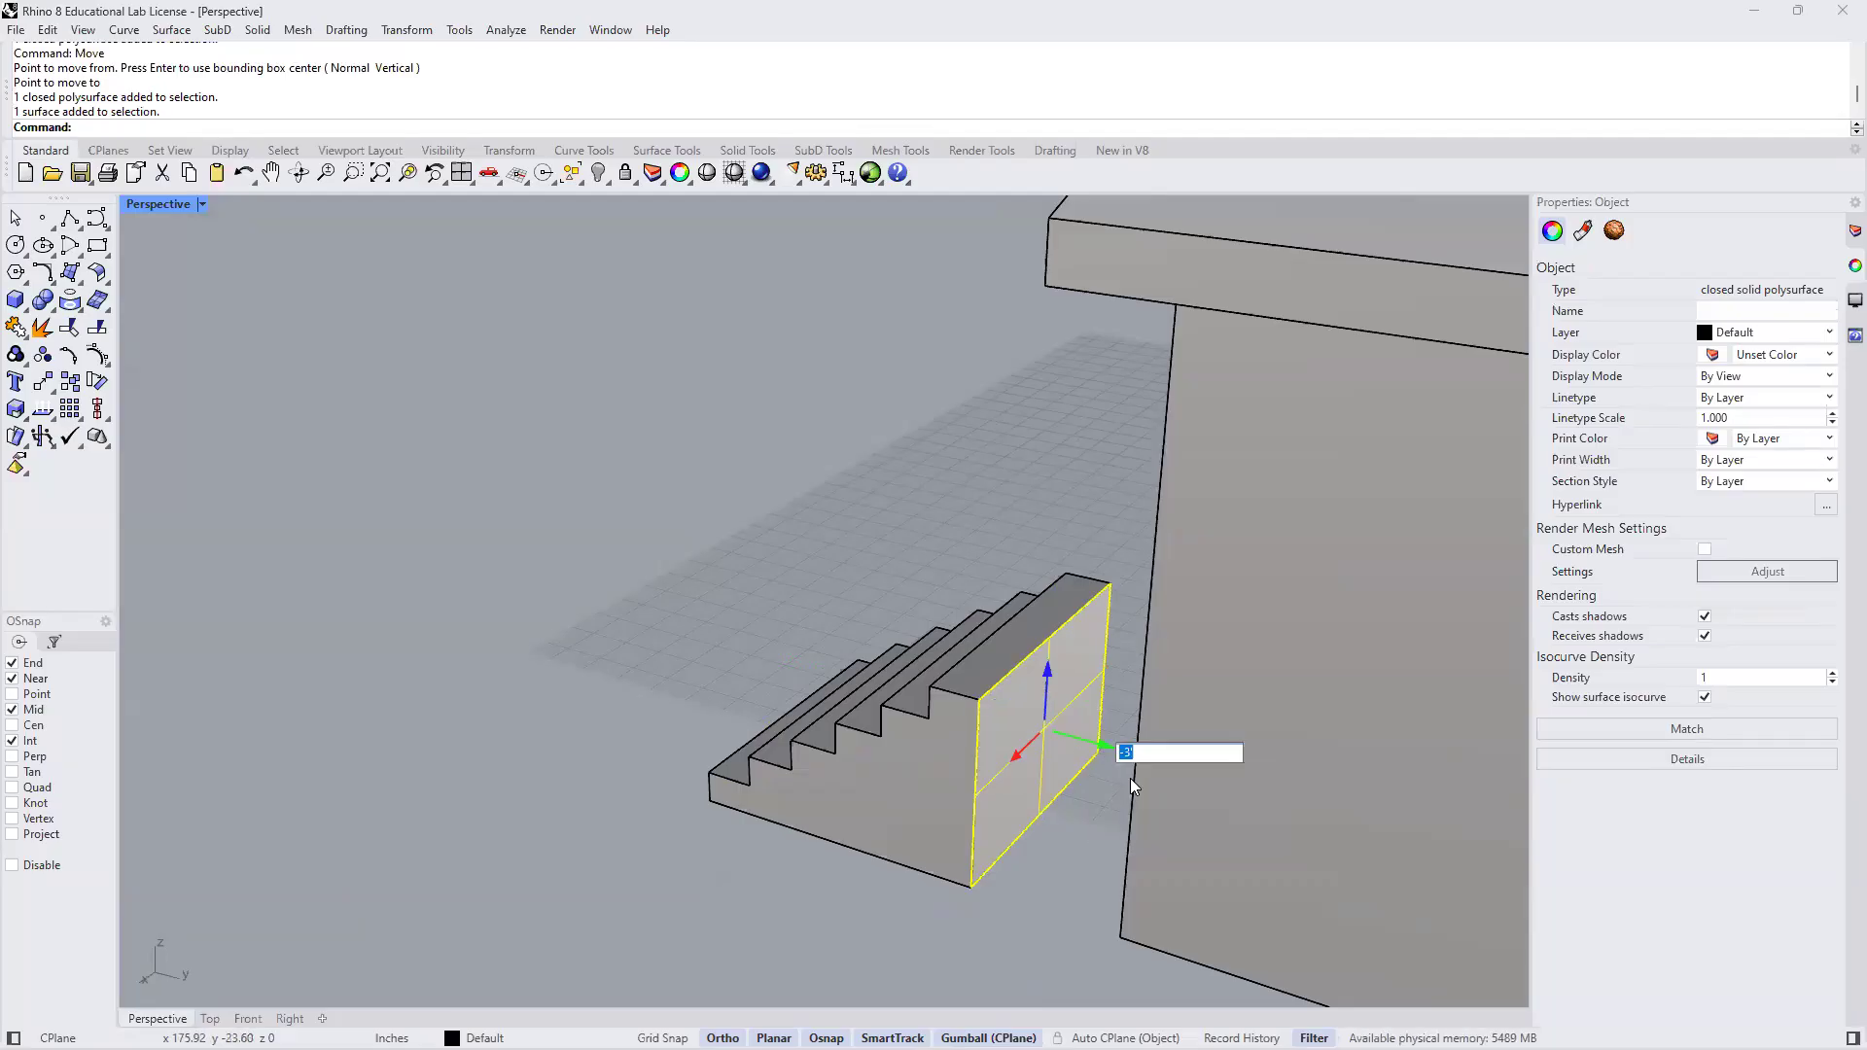
type("3")
key("Return")
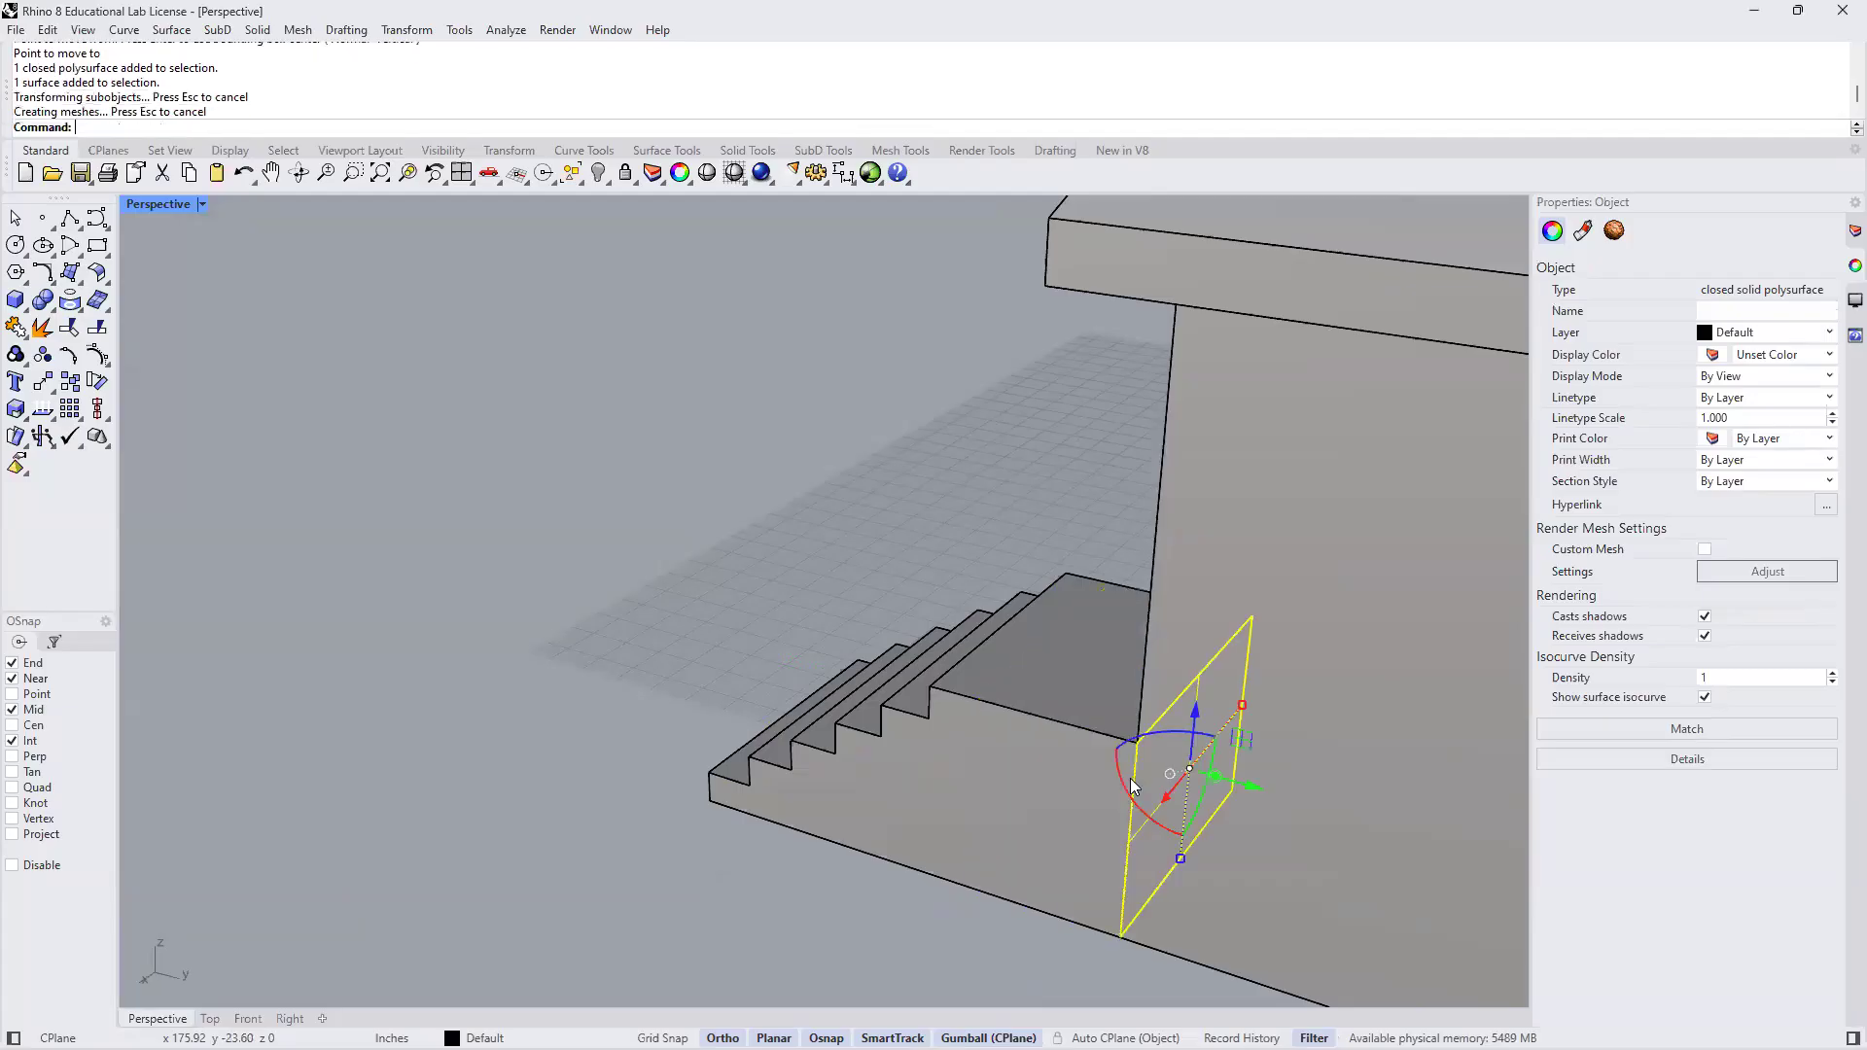
left_click(817, 911)
middle_click(774, 842)
right_click_drag(443, 632, 453, 587)
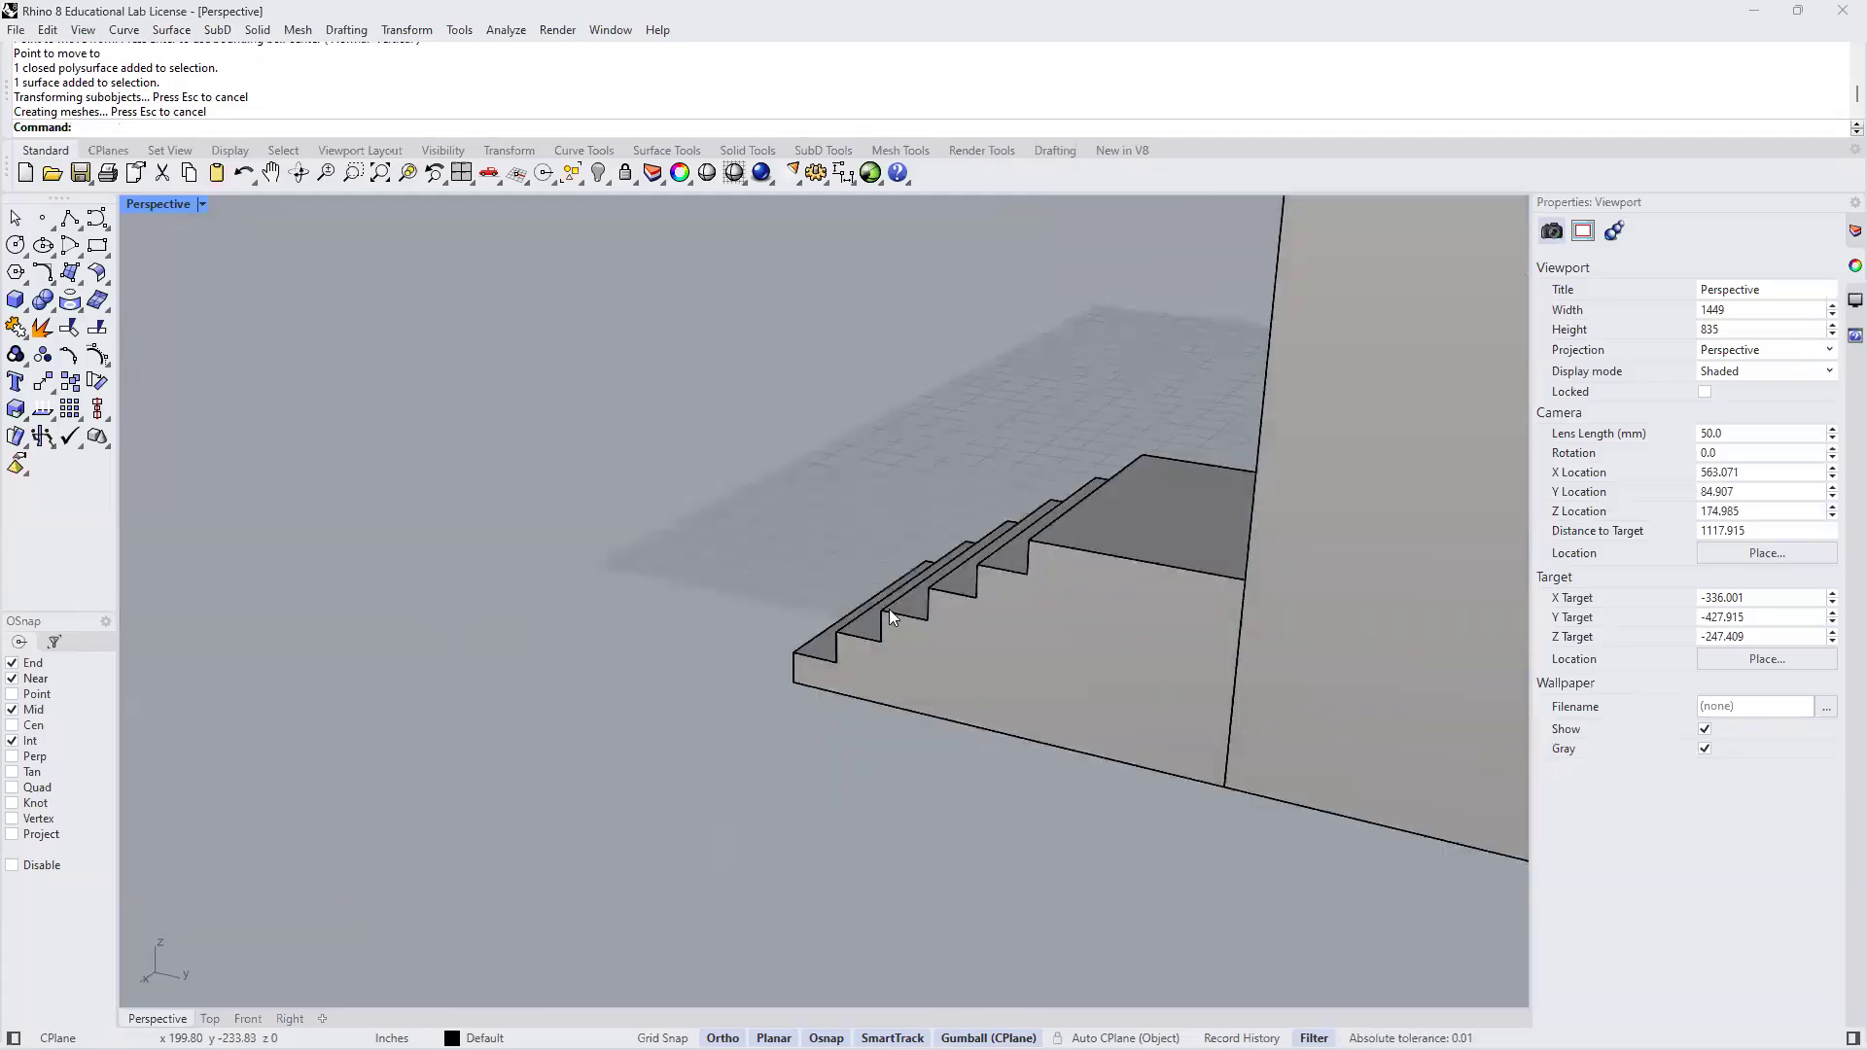
left_click(889, 613)
right_click_drag(656, 583, 992, 714)
left_click(994, 689)
Widen the staircase by moving its stepped side face -2' along the X direction
scroll(995, 689, "down", 5)
scroll(994, 712, "down", 5)
right_click_drag(959, 788, 1202, 595)
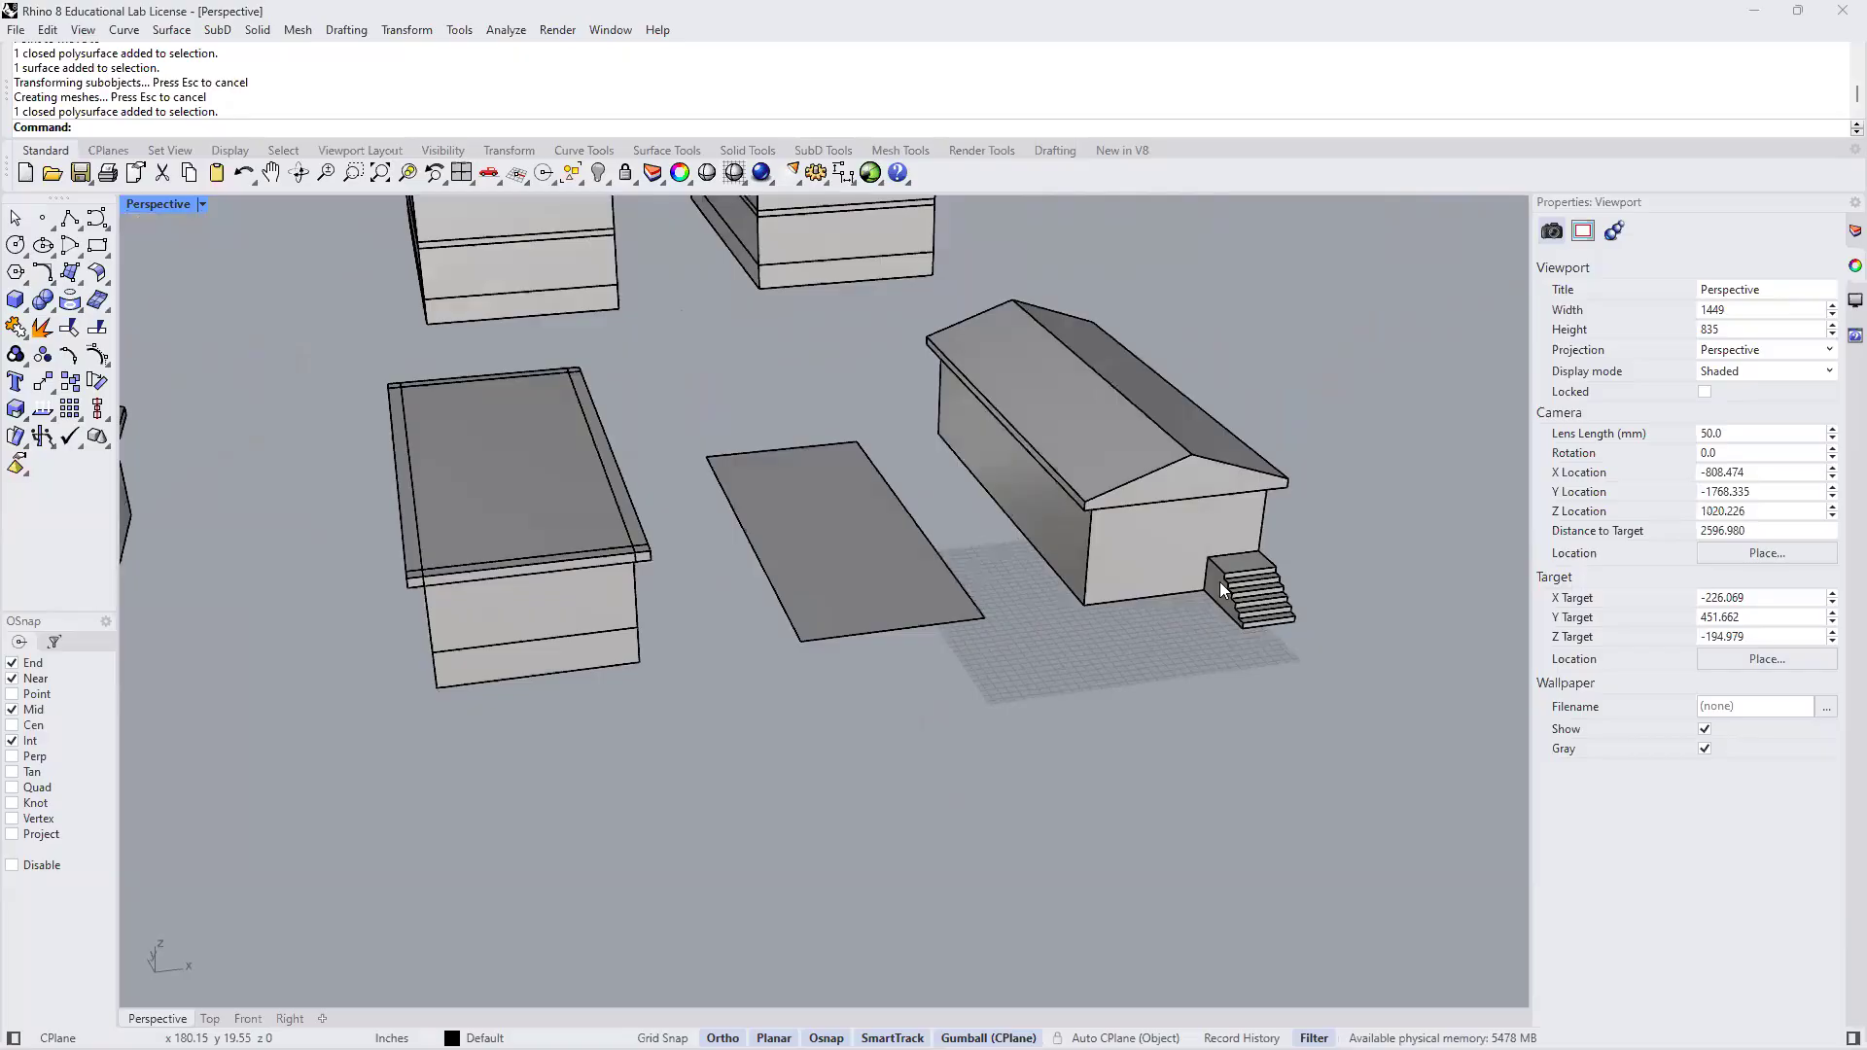
scroll(1219, 582, "up", 5)
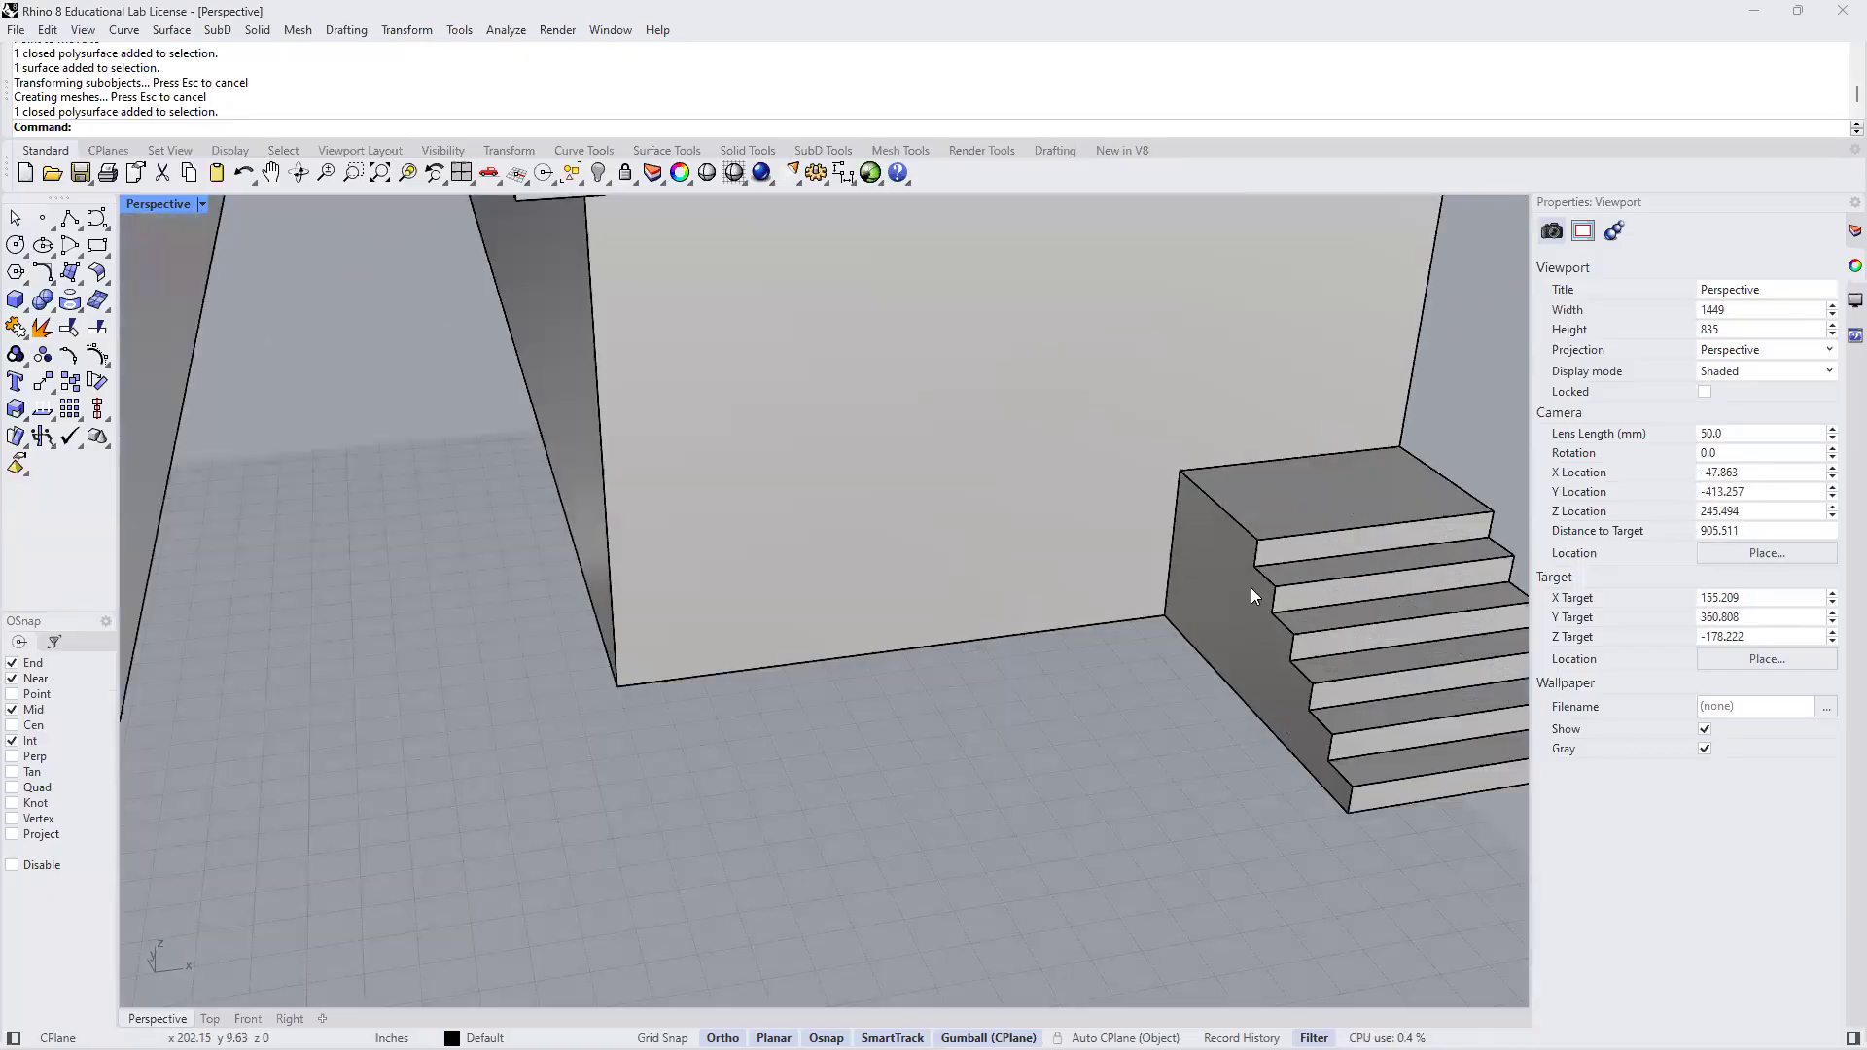
left_click(1231, 613)
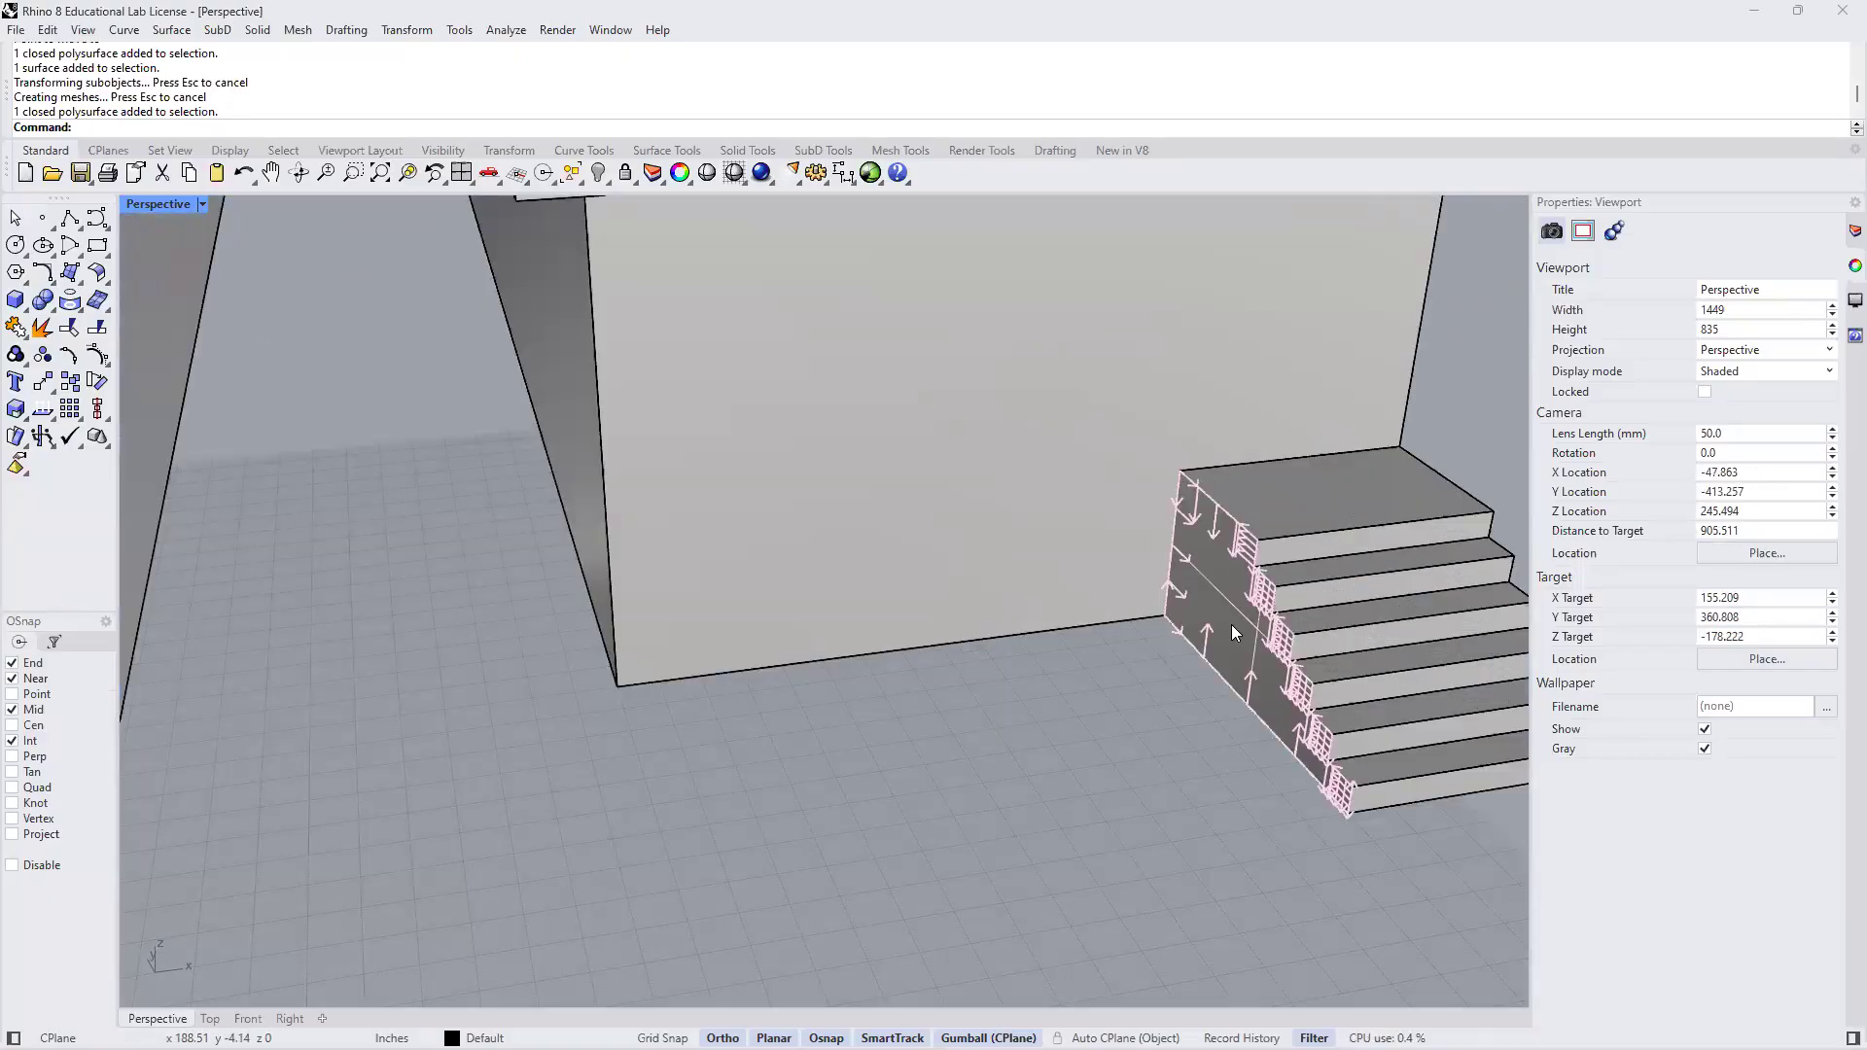
left_click(1233, 620)
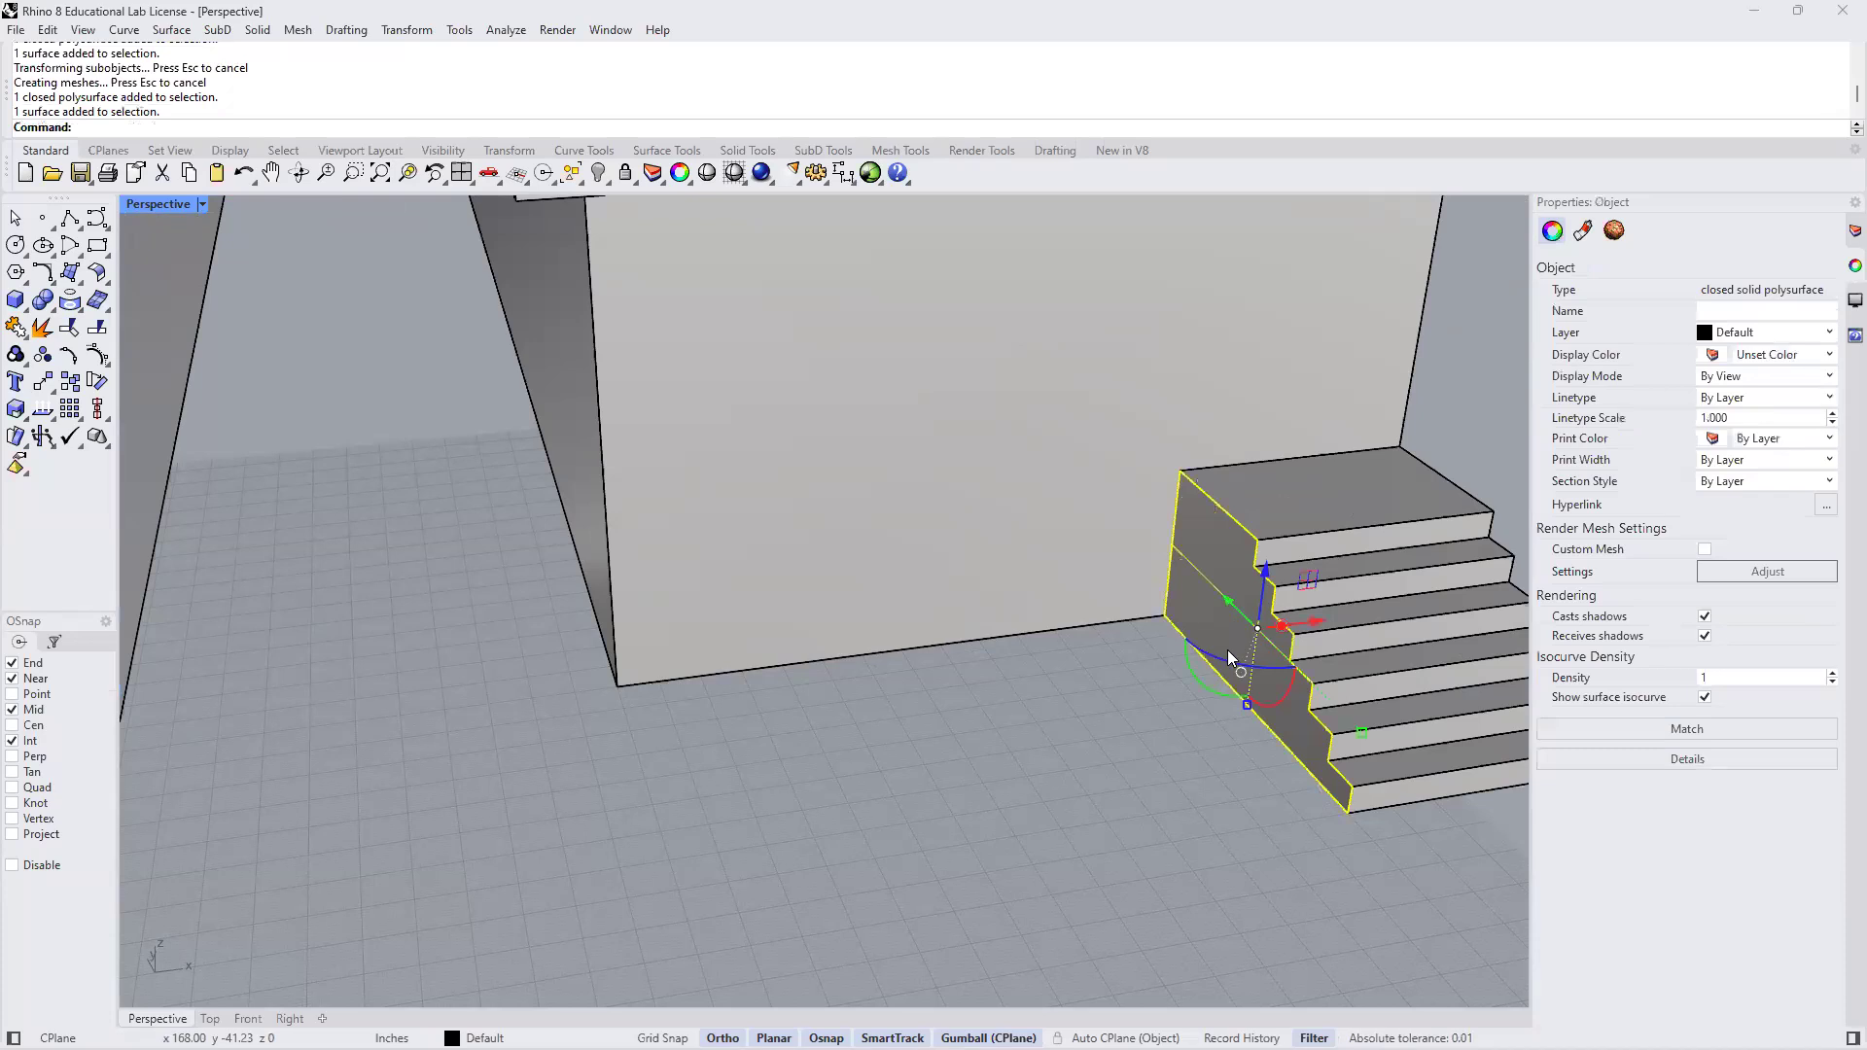
left_click(1317, 618)
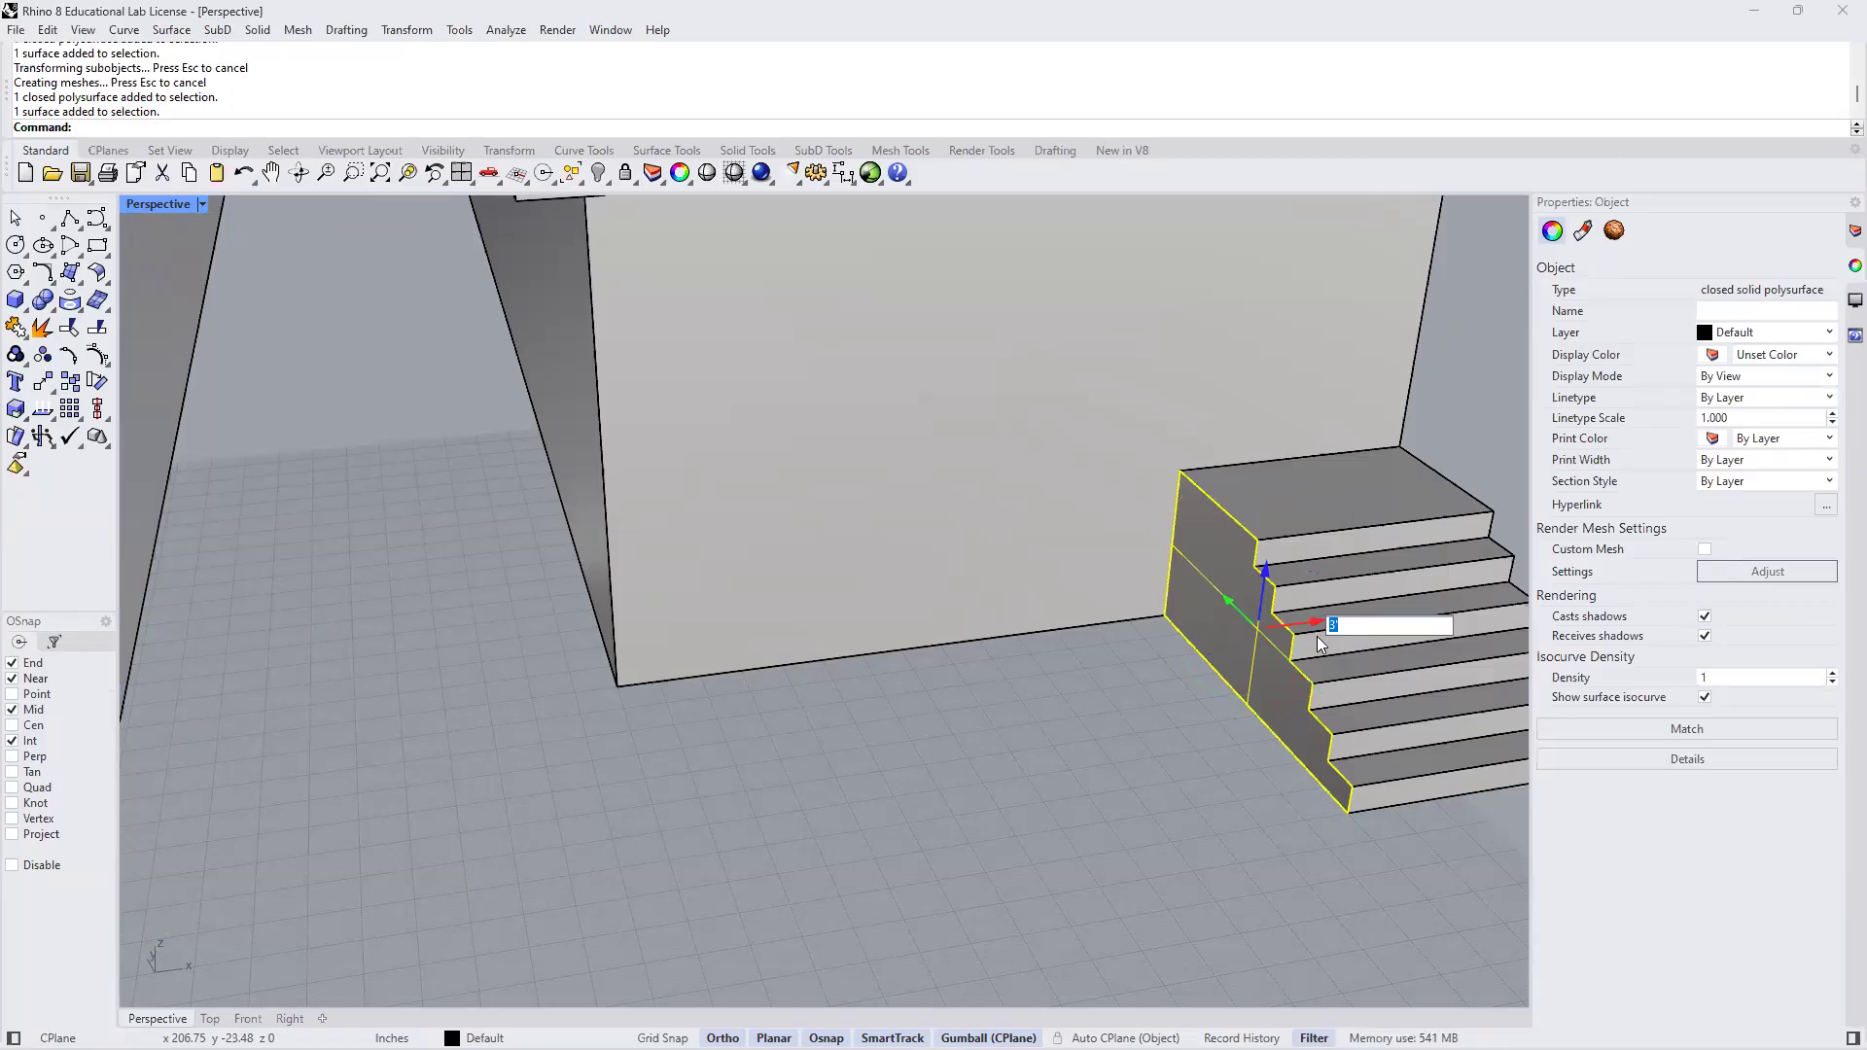
type("-2'")
key("Return")
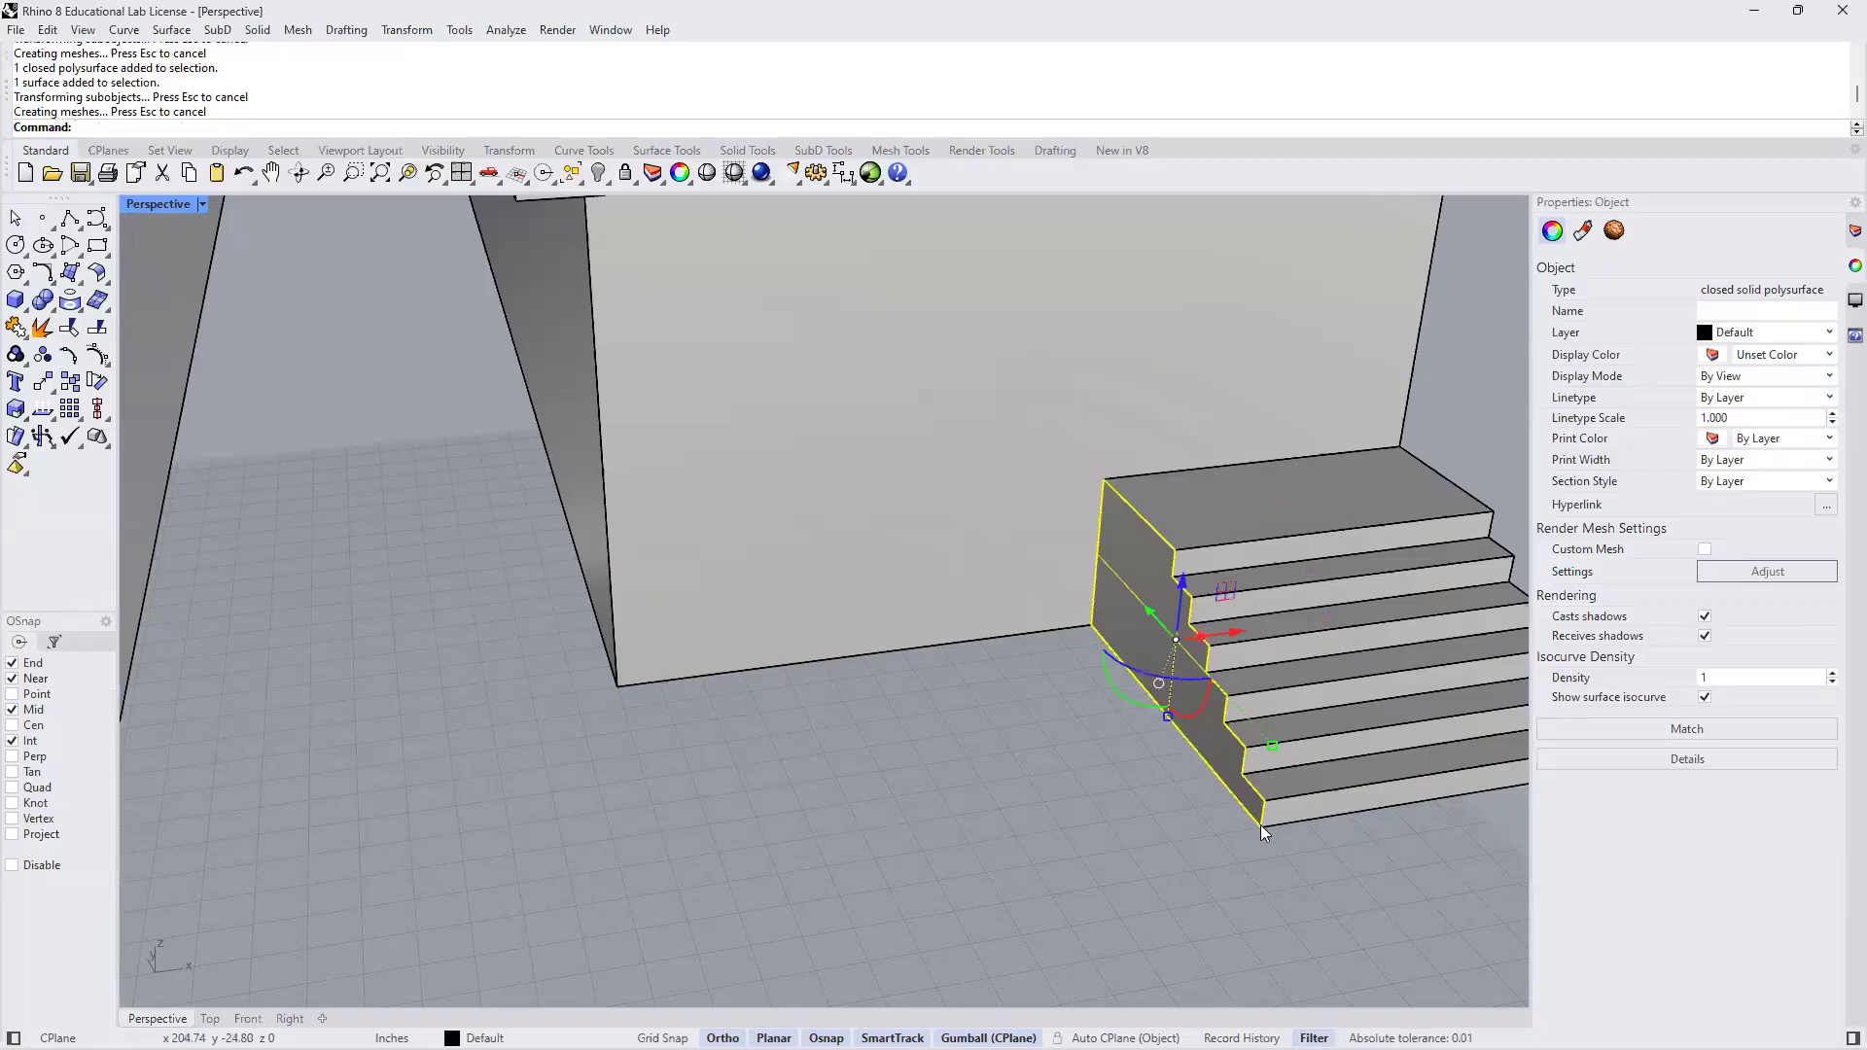
left_click(1139, 823)
Create a box for a new step on the open ground beside the building, 6' long, 12" wide and 8" high
scroll(1128, 754, "down", 5)
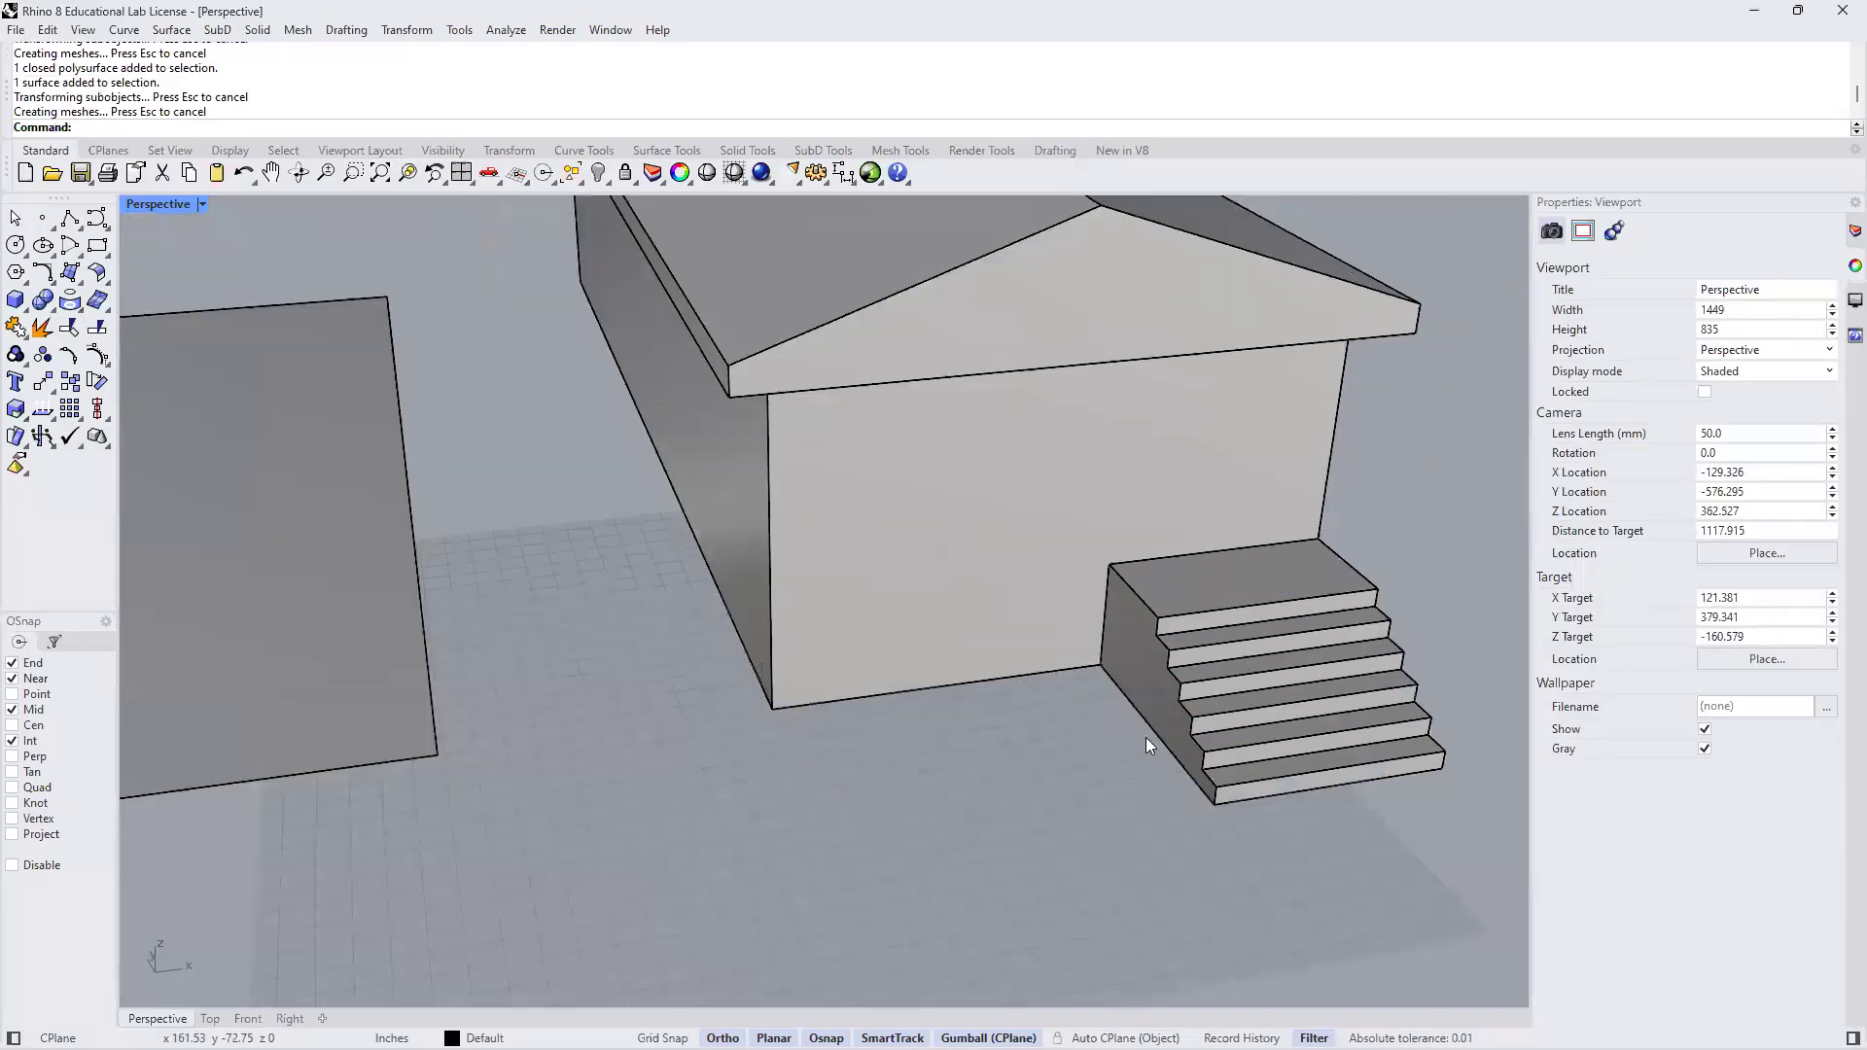
scroll(1136, 733, "down", 5)
right_click_drag(1142, 763, 962, 773)
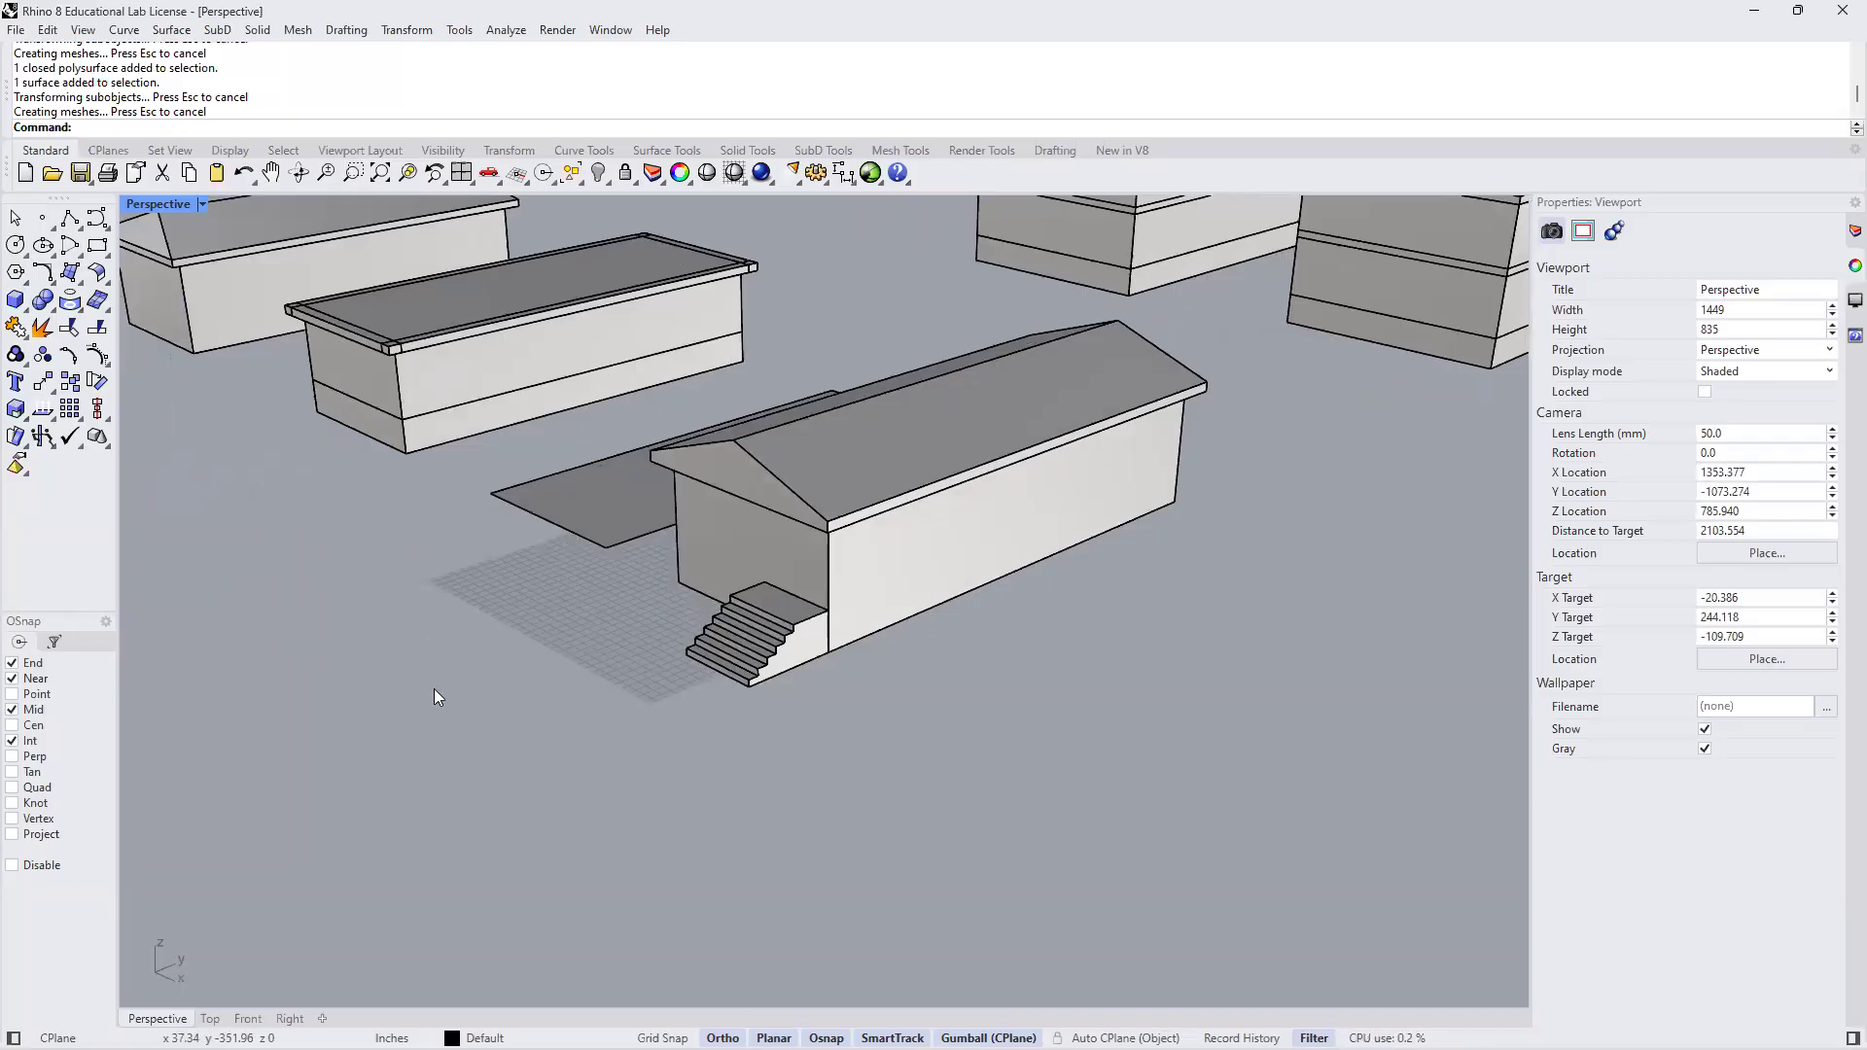
type("box")
key("Return")
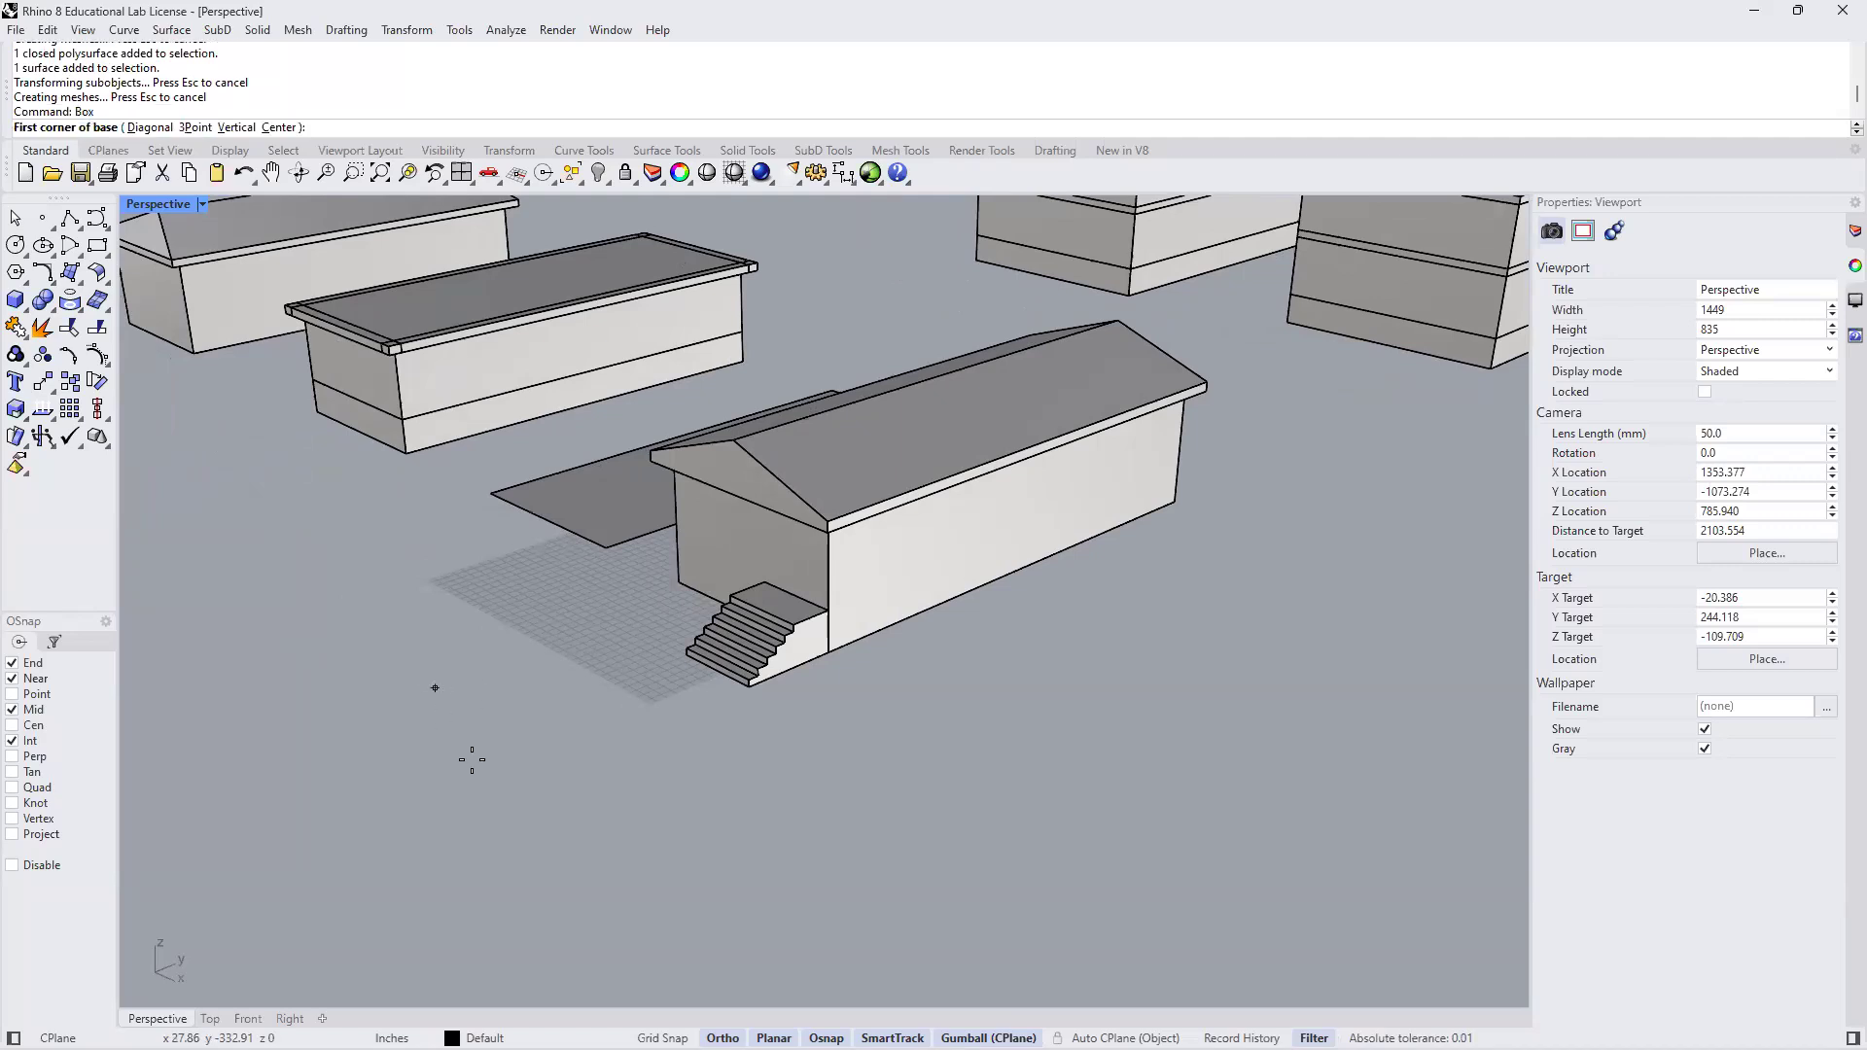
left_click(843, 815)
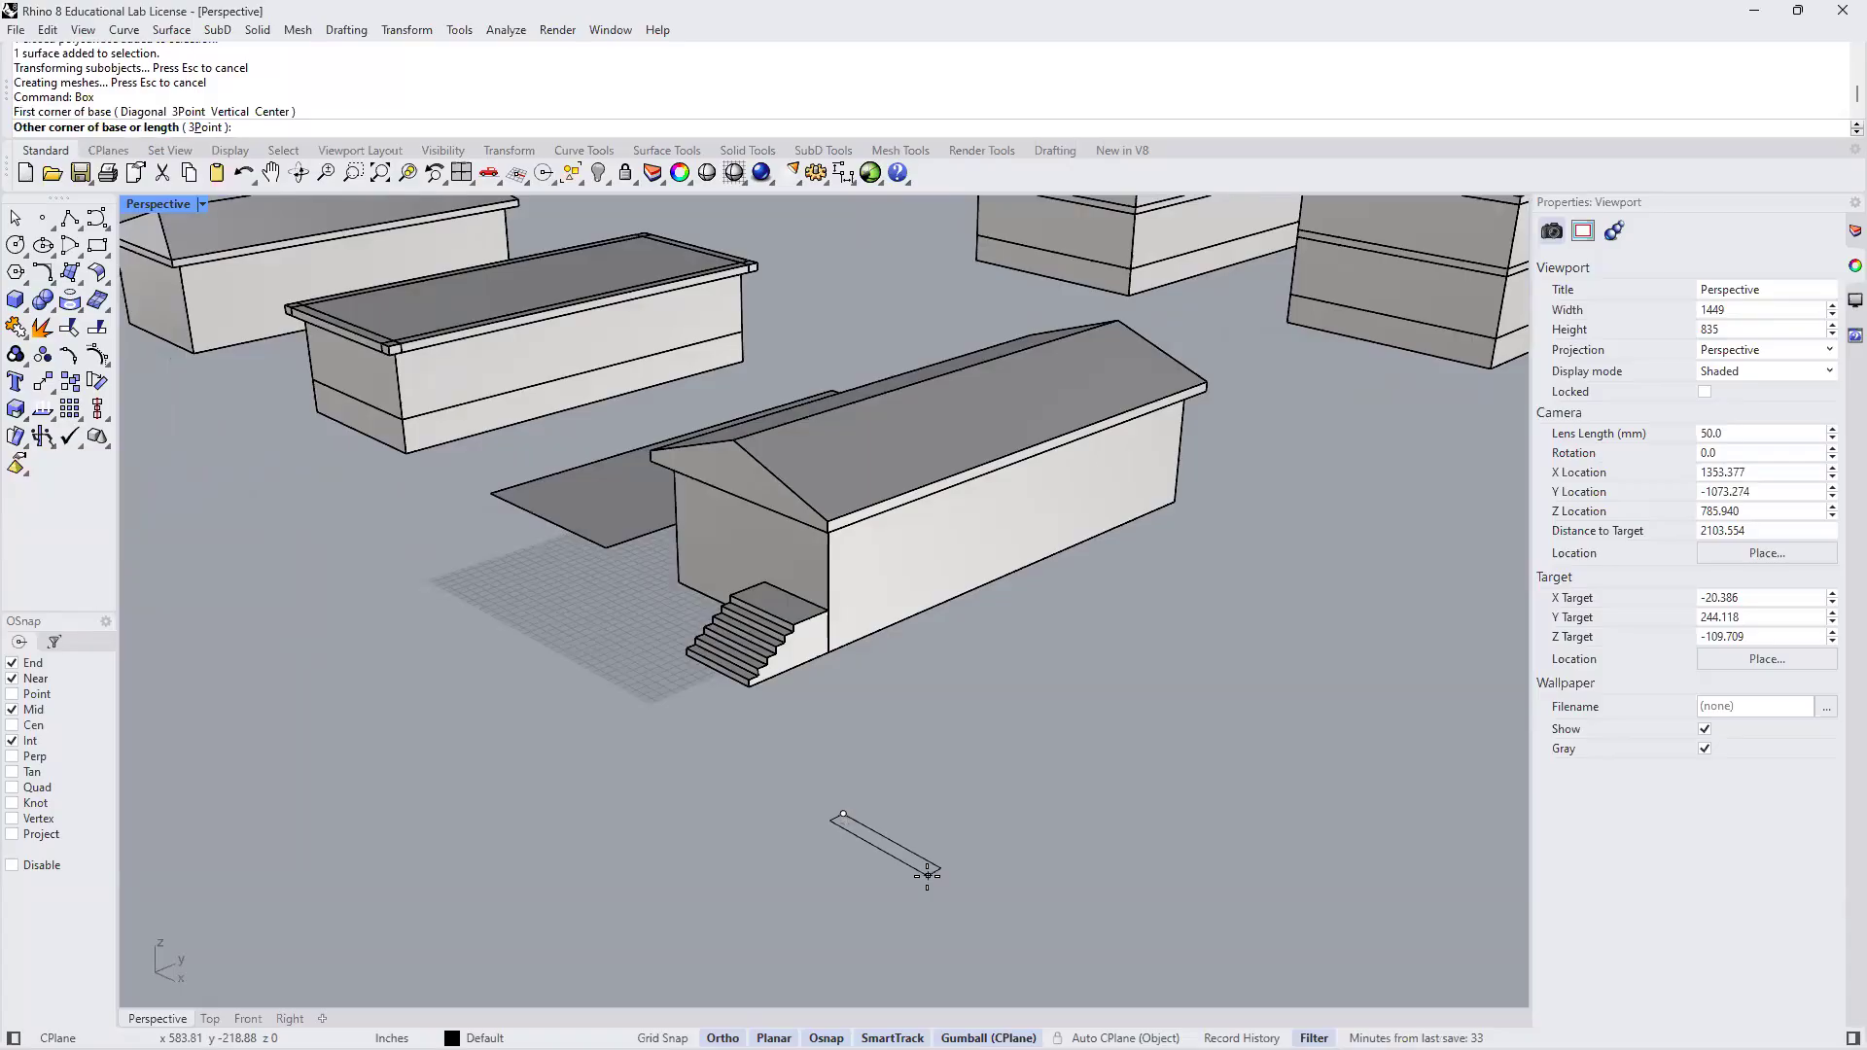
type("6'")
key("Return")
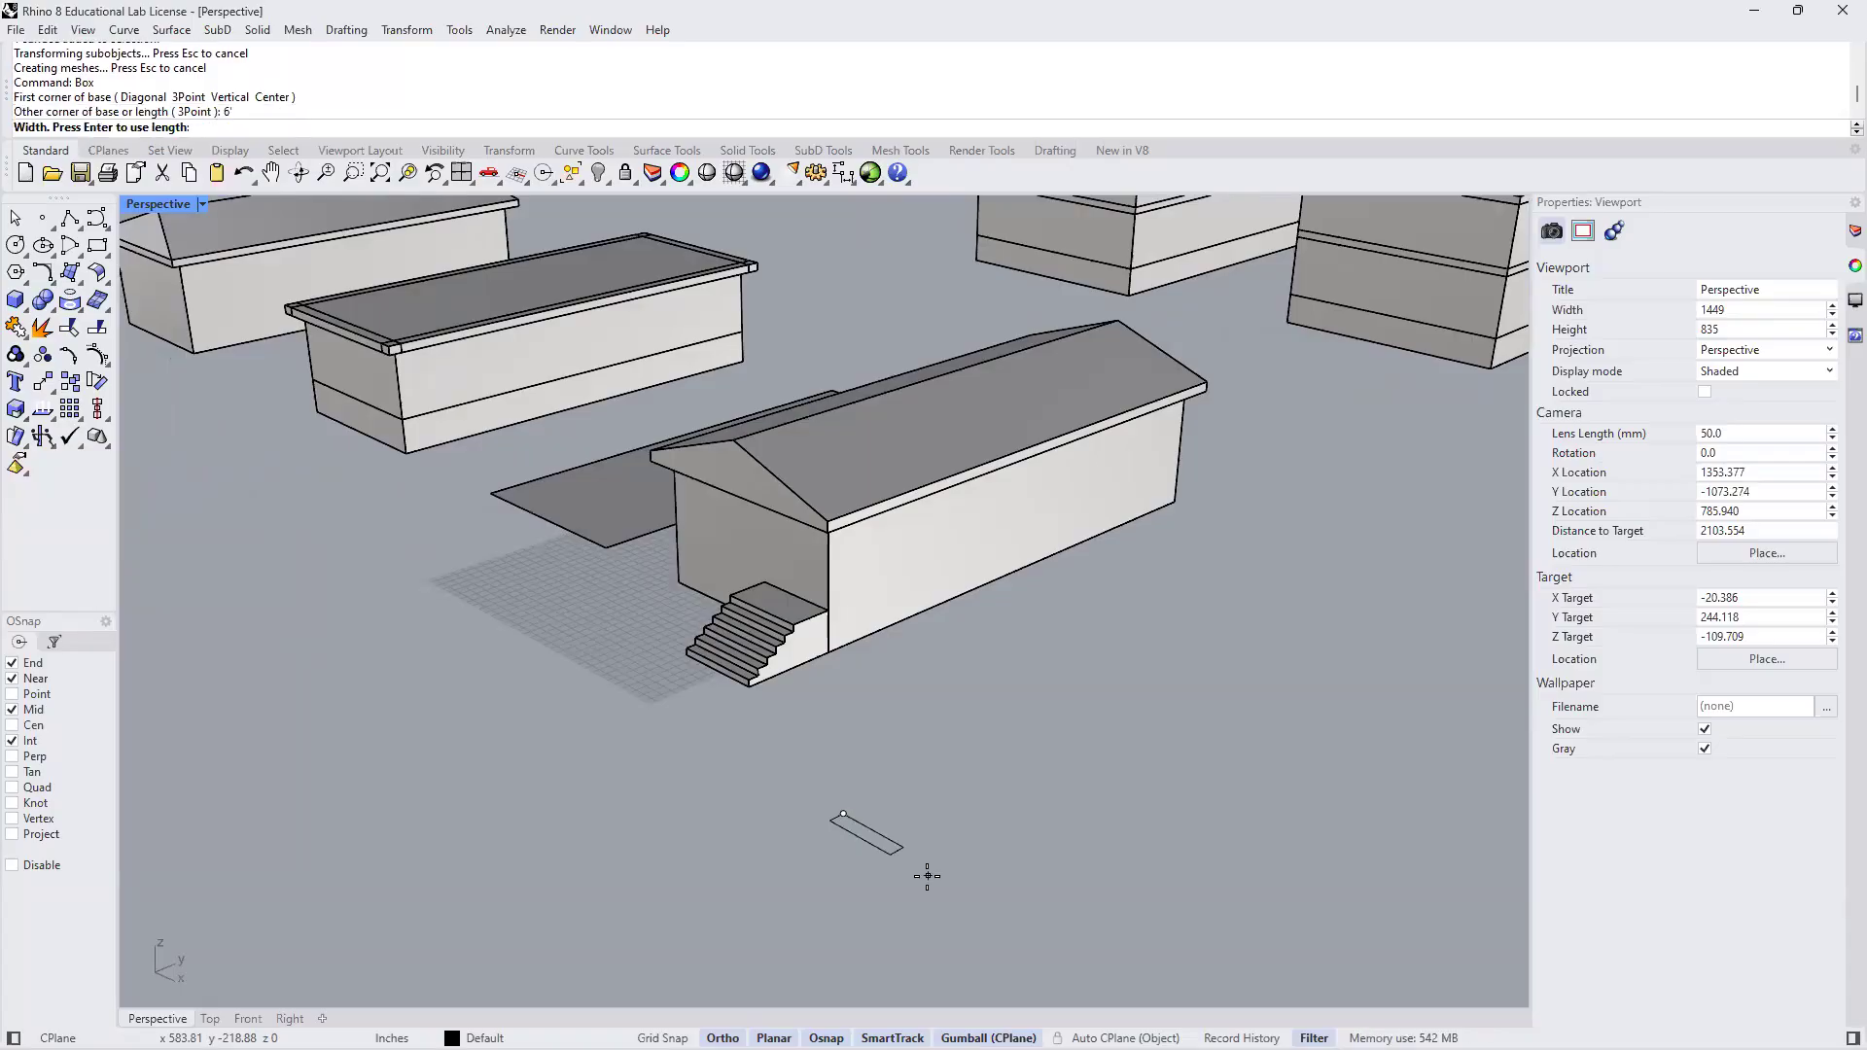
type("12")
key("Return")
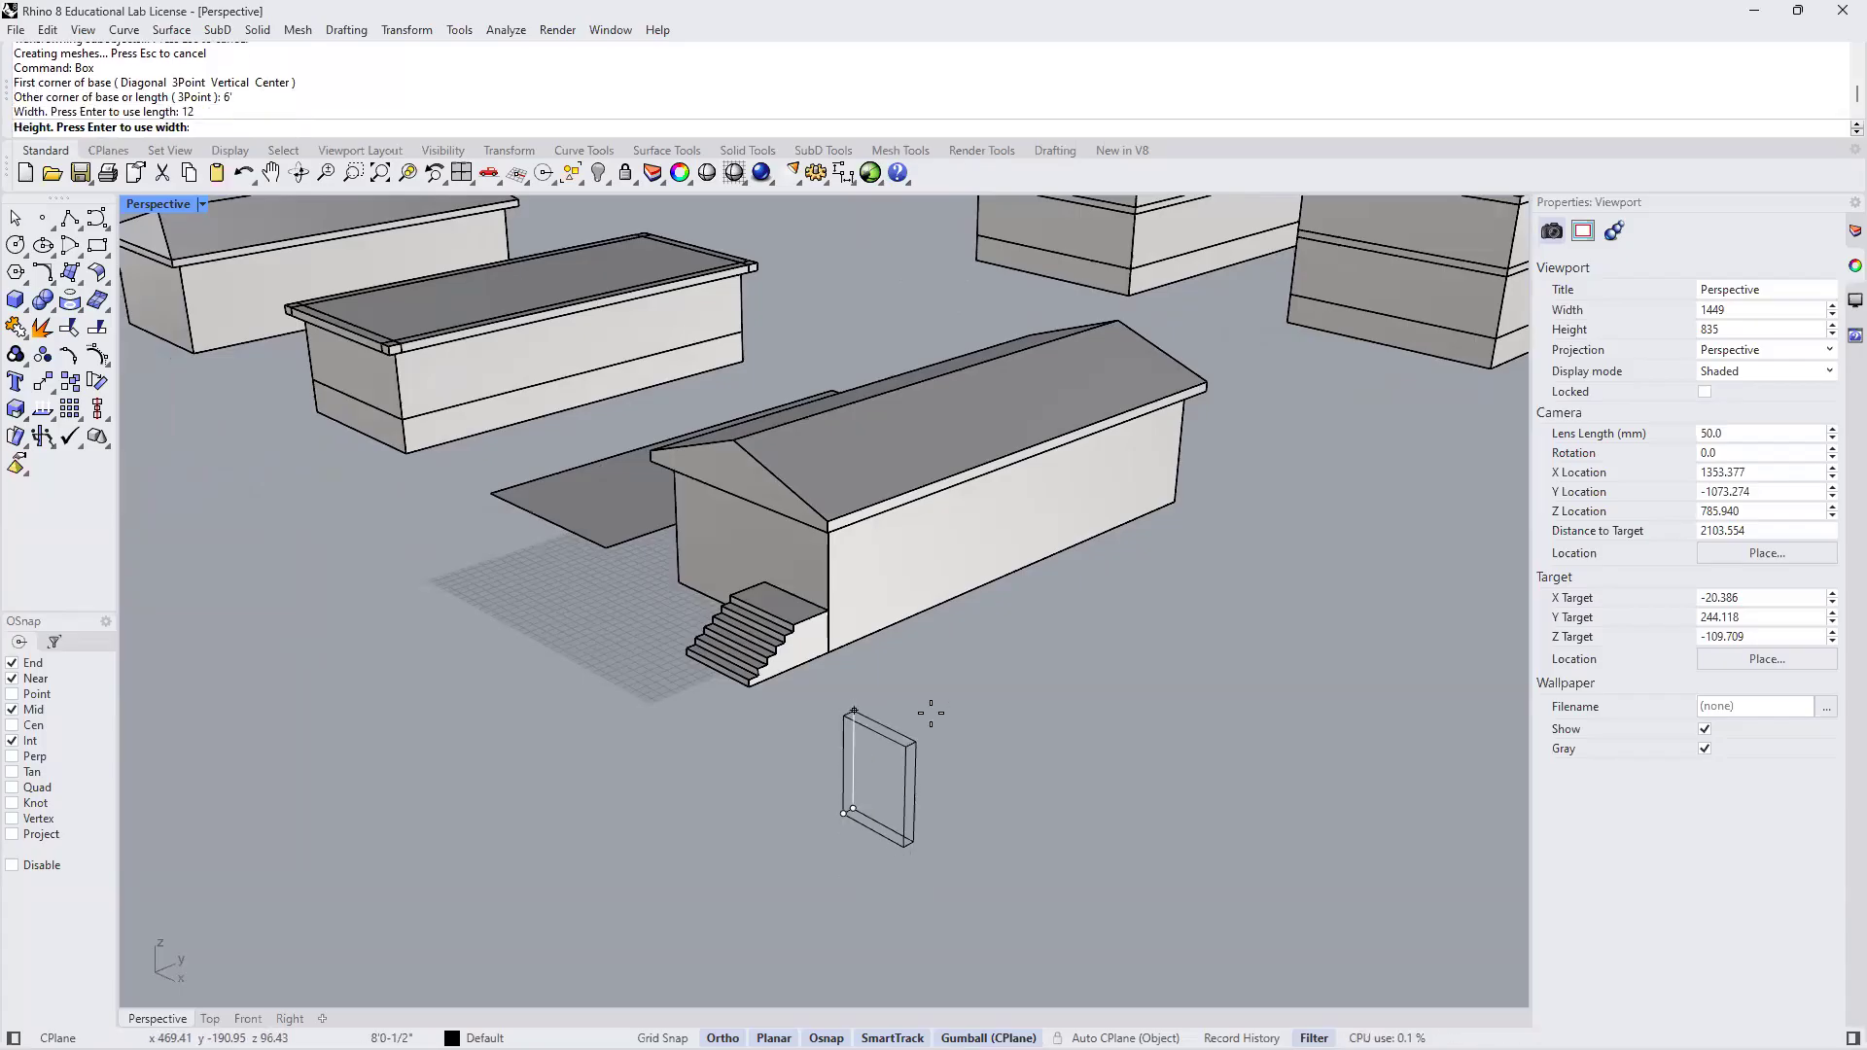
type("8")
key("Return")
right_click_drag(1089, 715, 1182, 673, "shift")
left_click(1000, 776)
Extrude the new box's long side face outward by 12" three times in a row to add tread-wide segments
scroll(998, 804, "up", 6)
right_click_drag(1064, 743, 800, 743)
left_click(1015, 796)
right_click_drag(1017, 782, 893, 661)
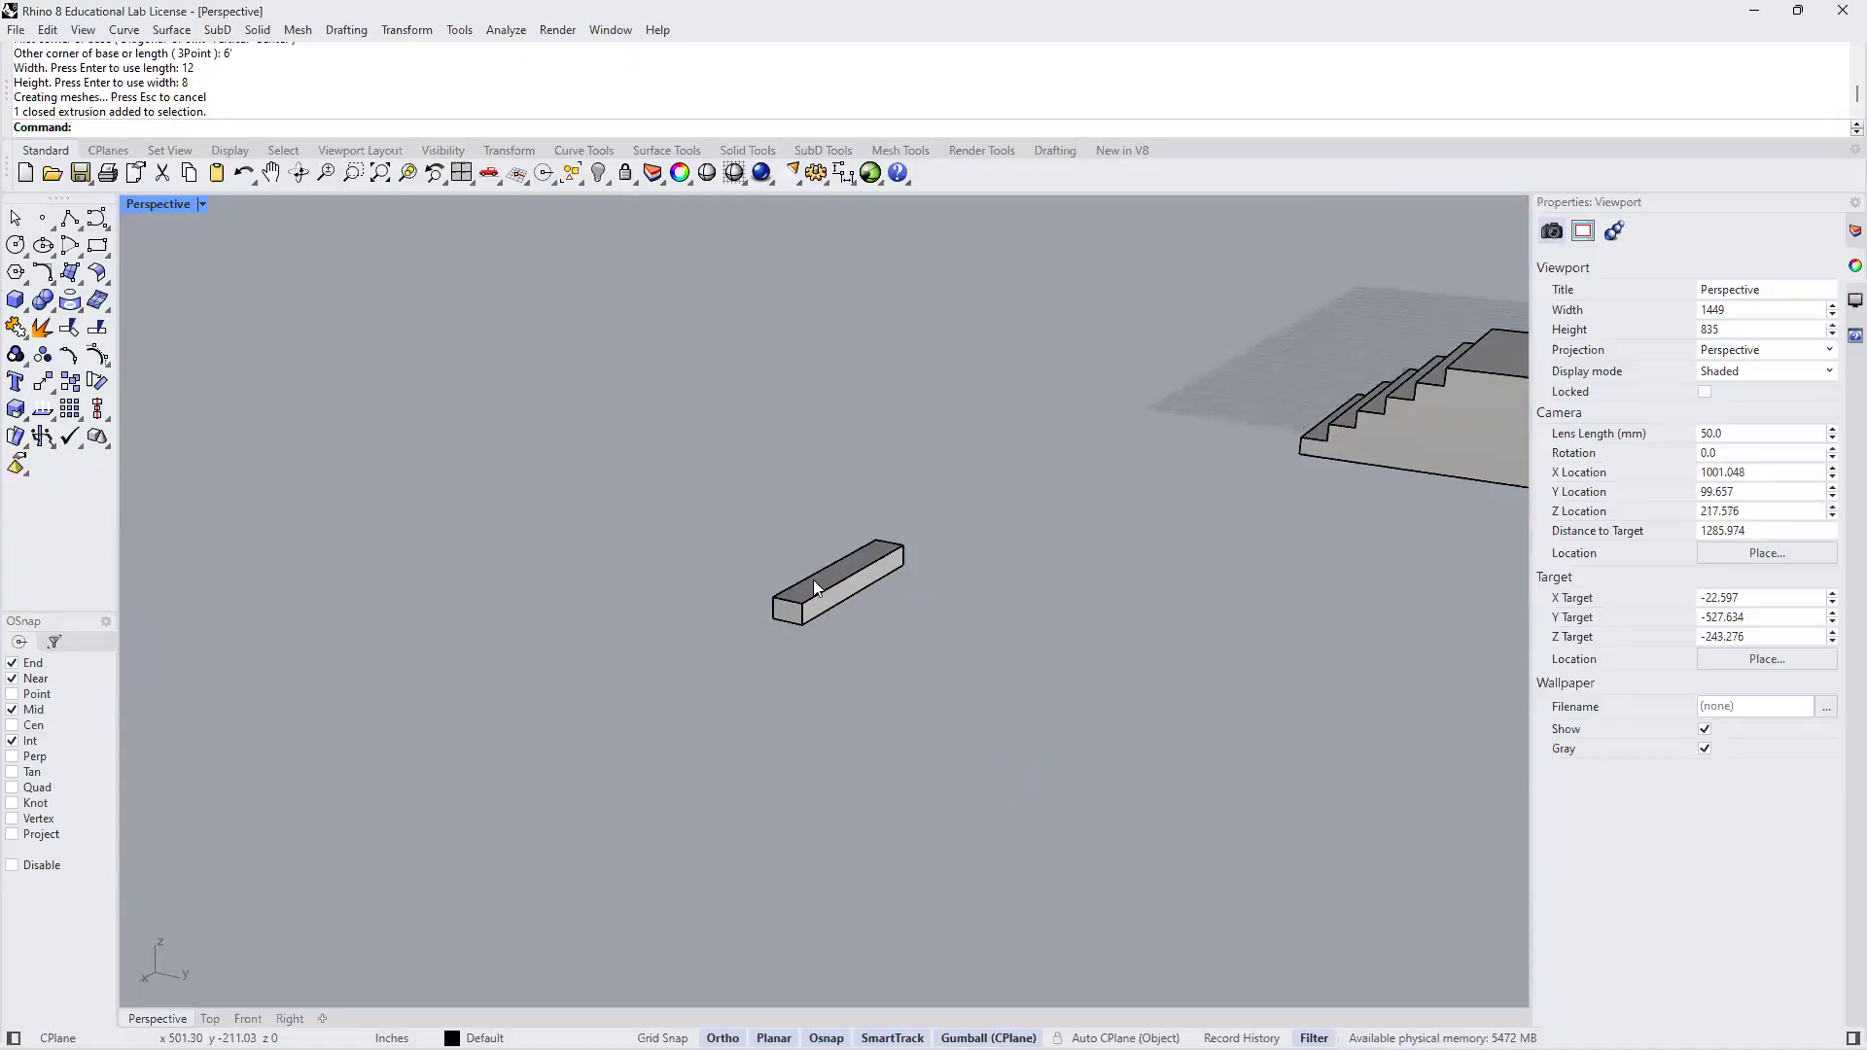
scroll(824, 599, "up", 5)
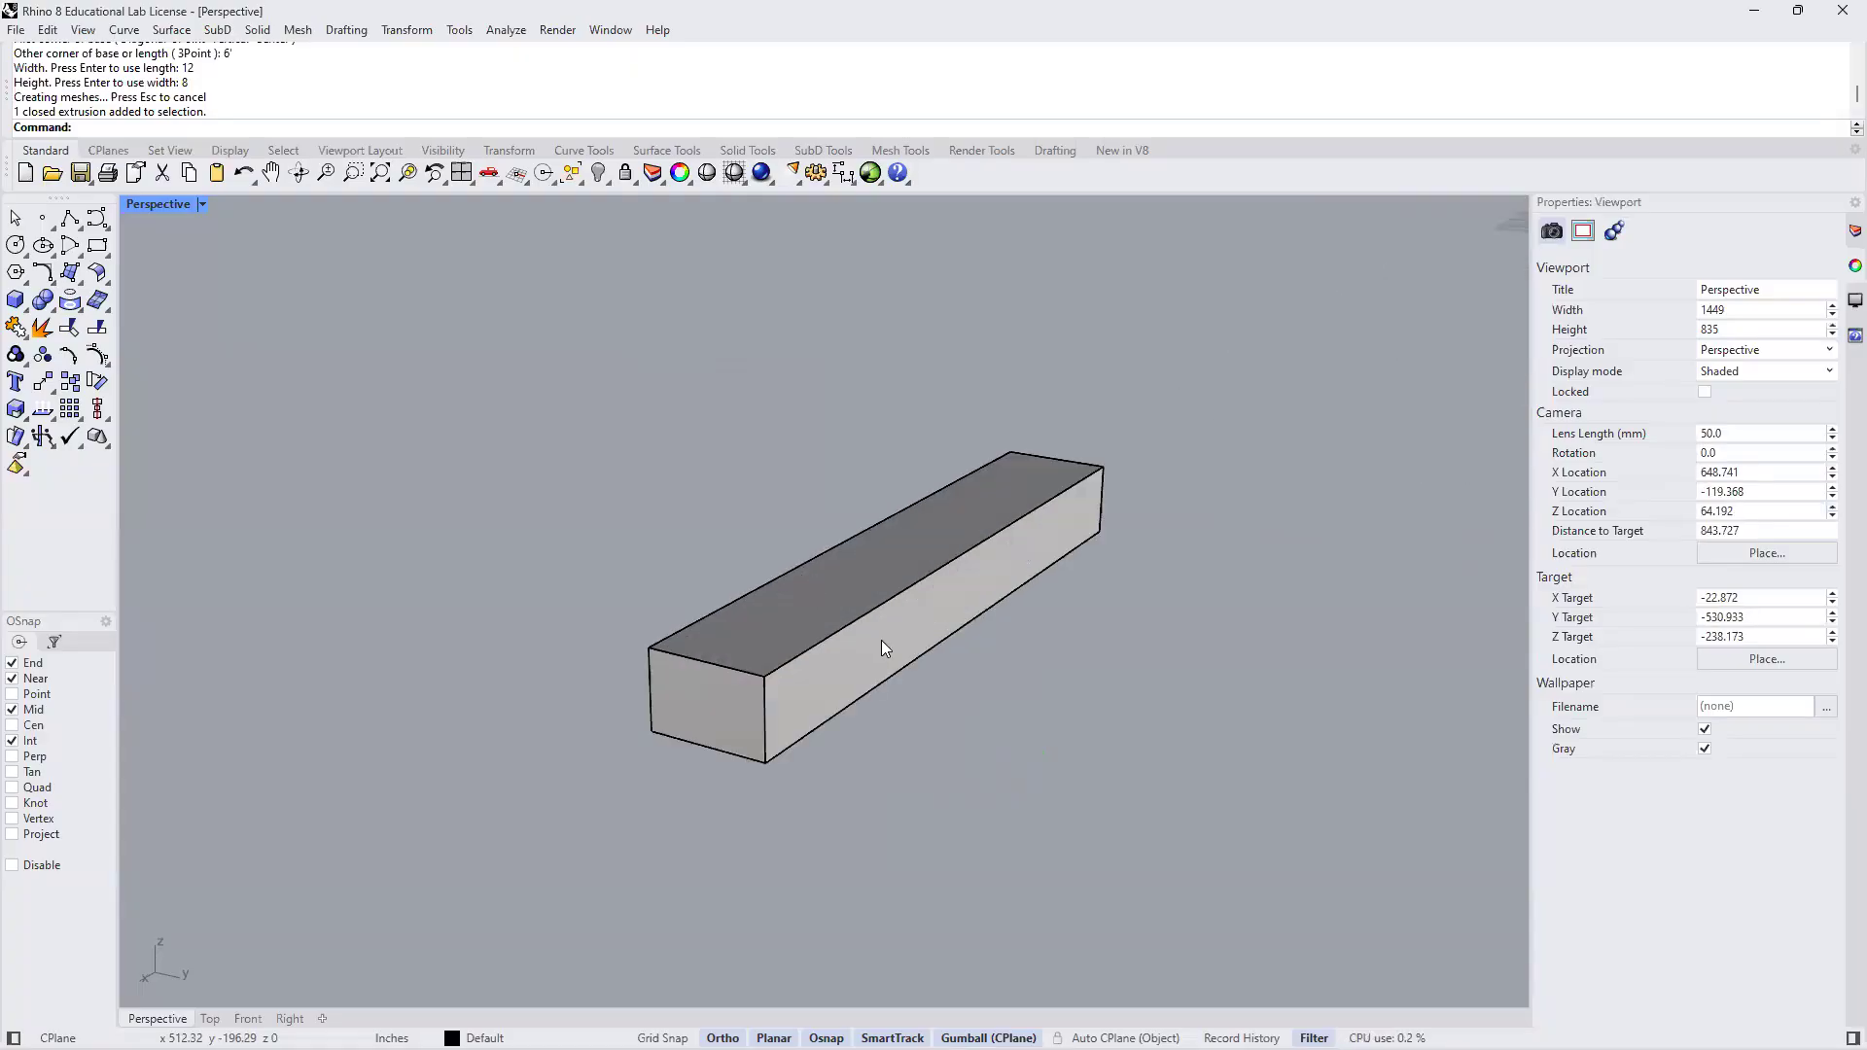
left_click(856, 656, "ctrl+shift")
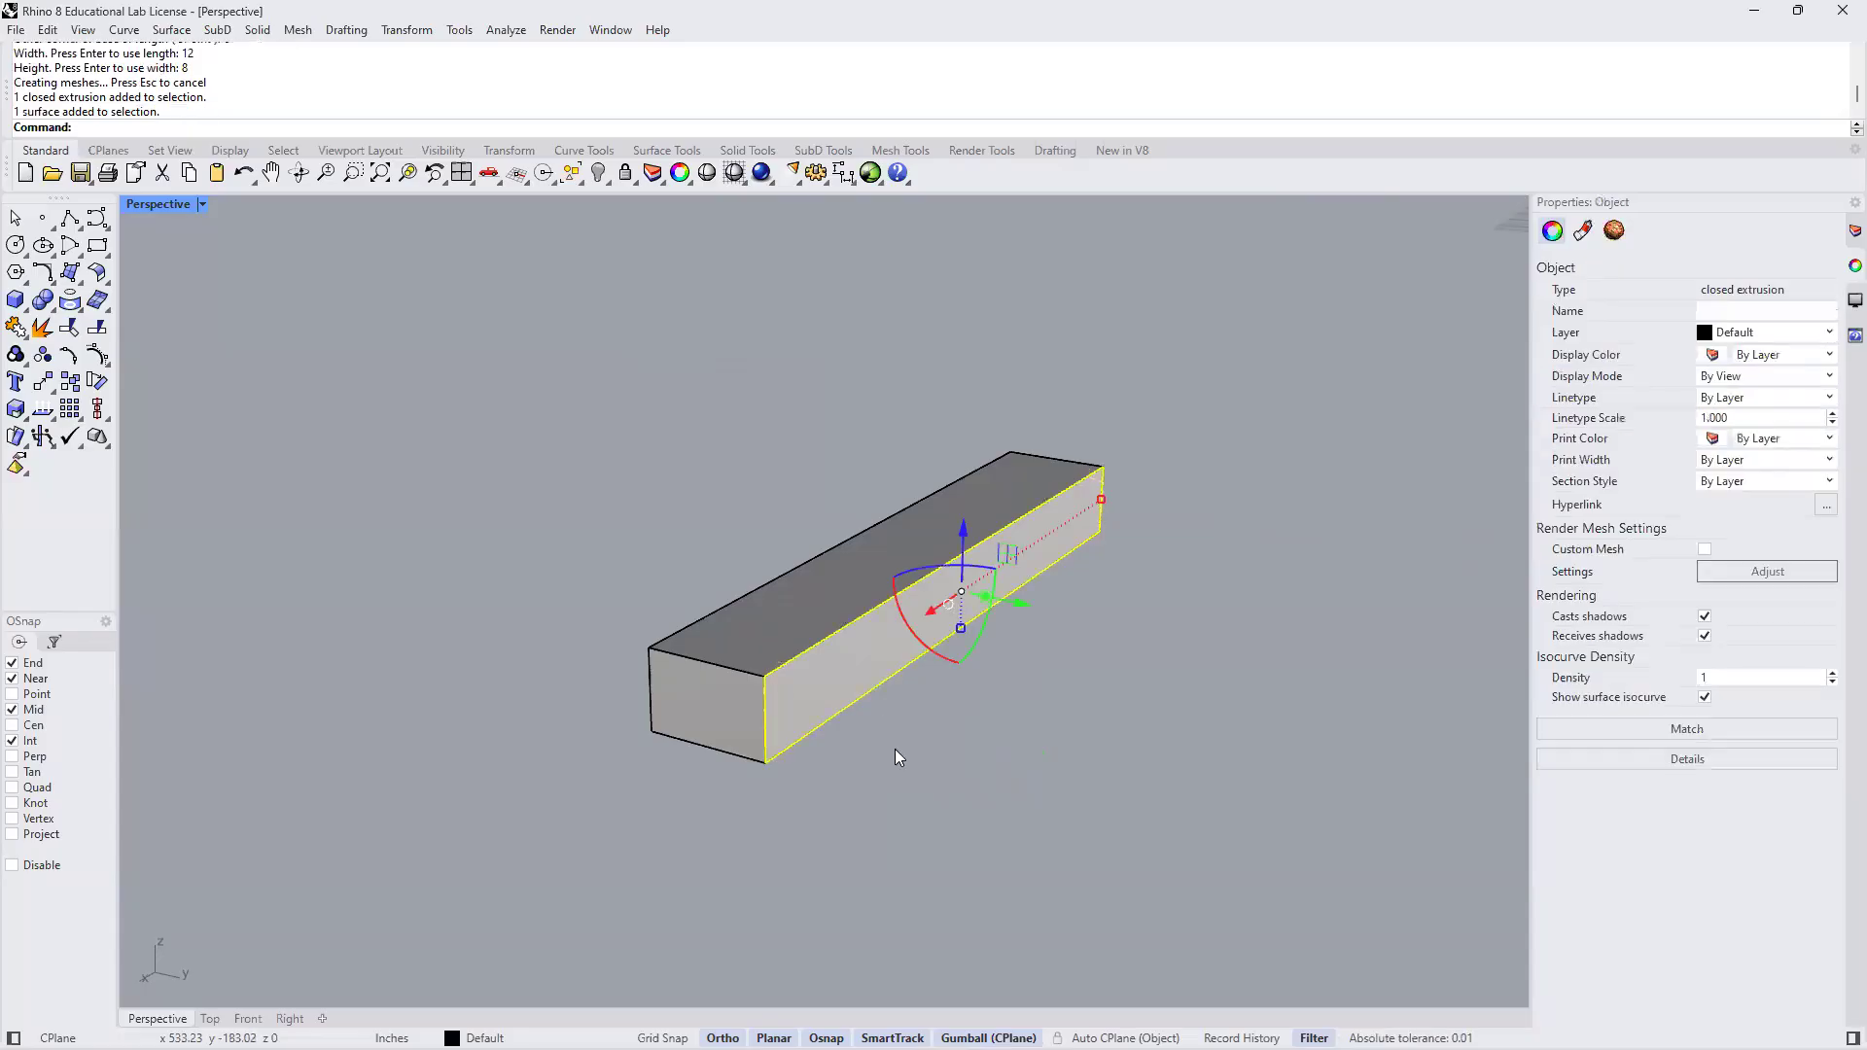
left_click(985, 597)
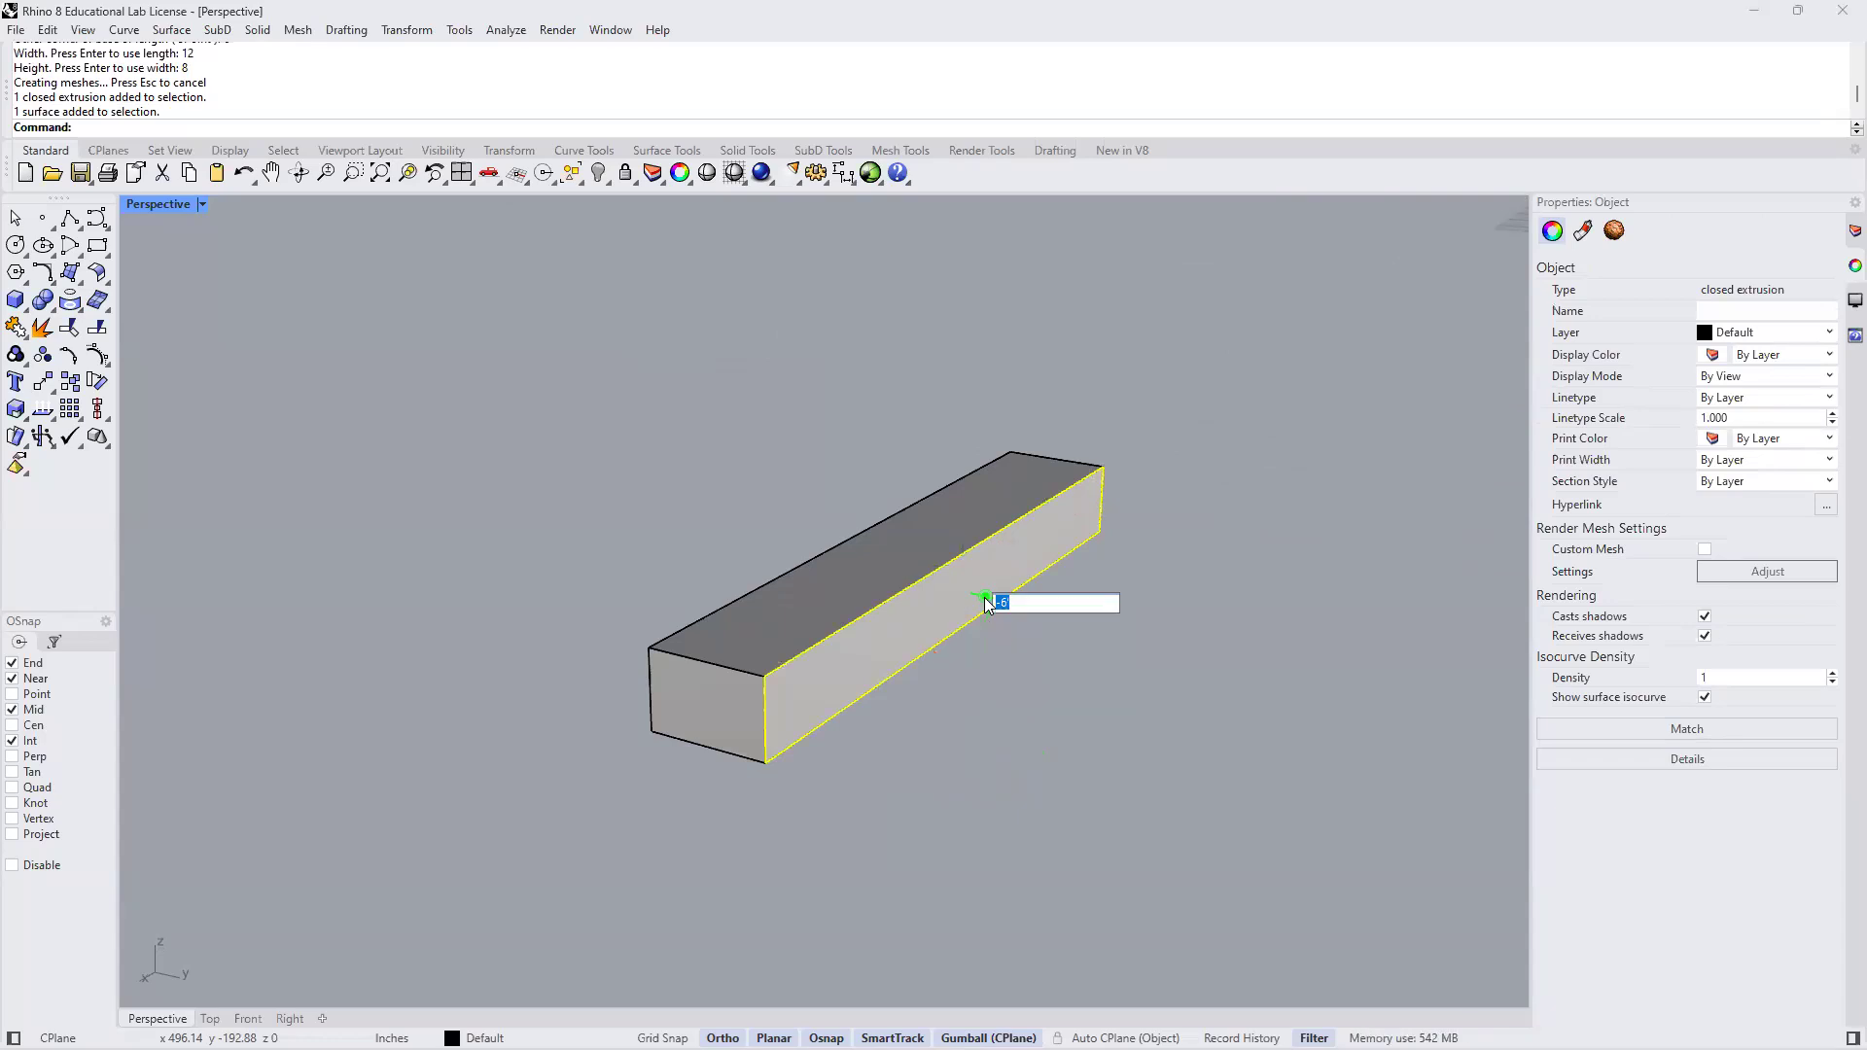
type("12")
key("Return")
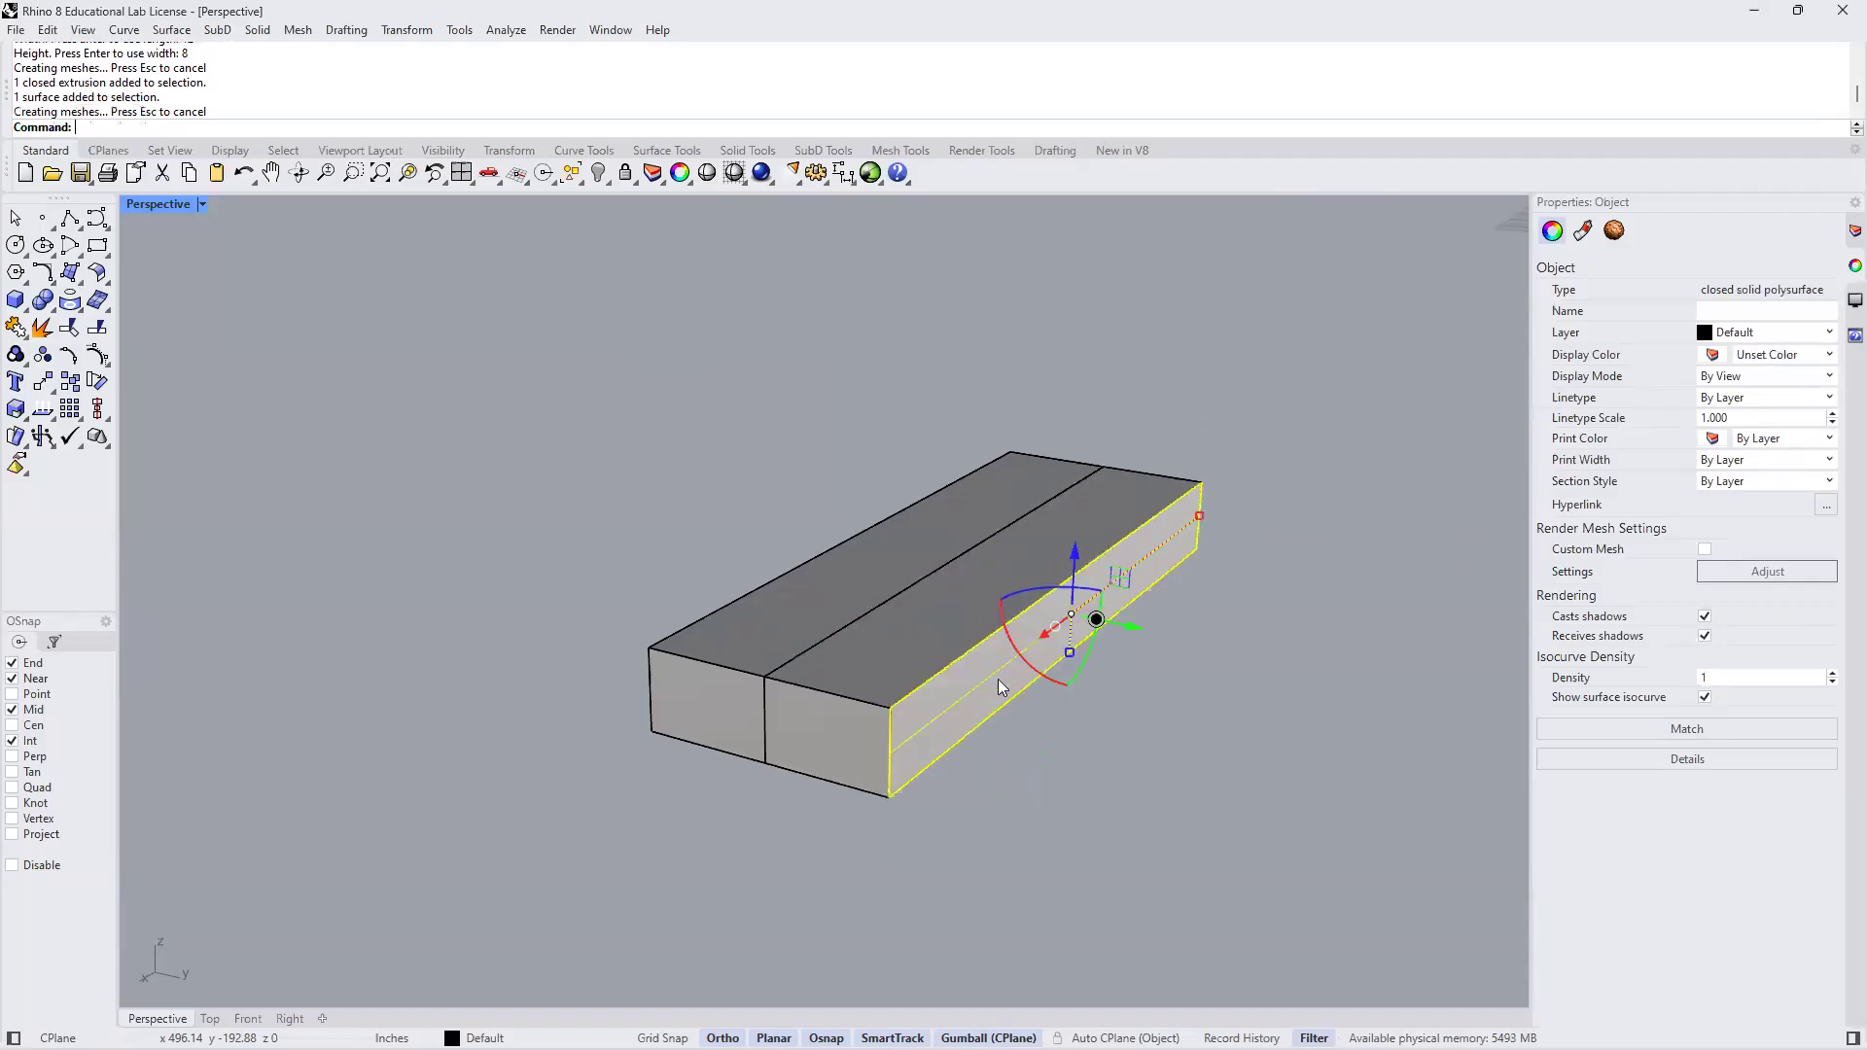
left_click(1096, 620)
type("12")
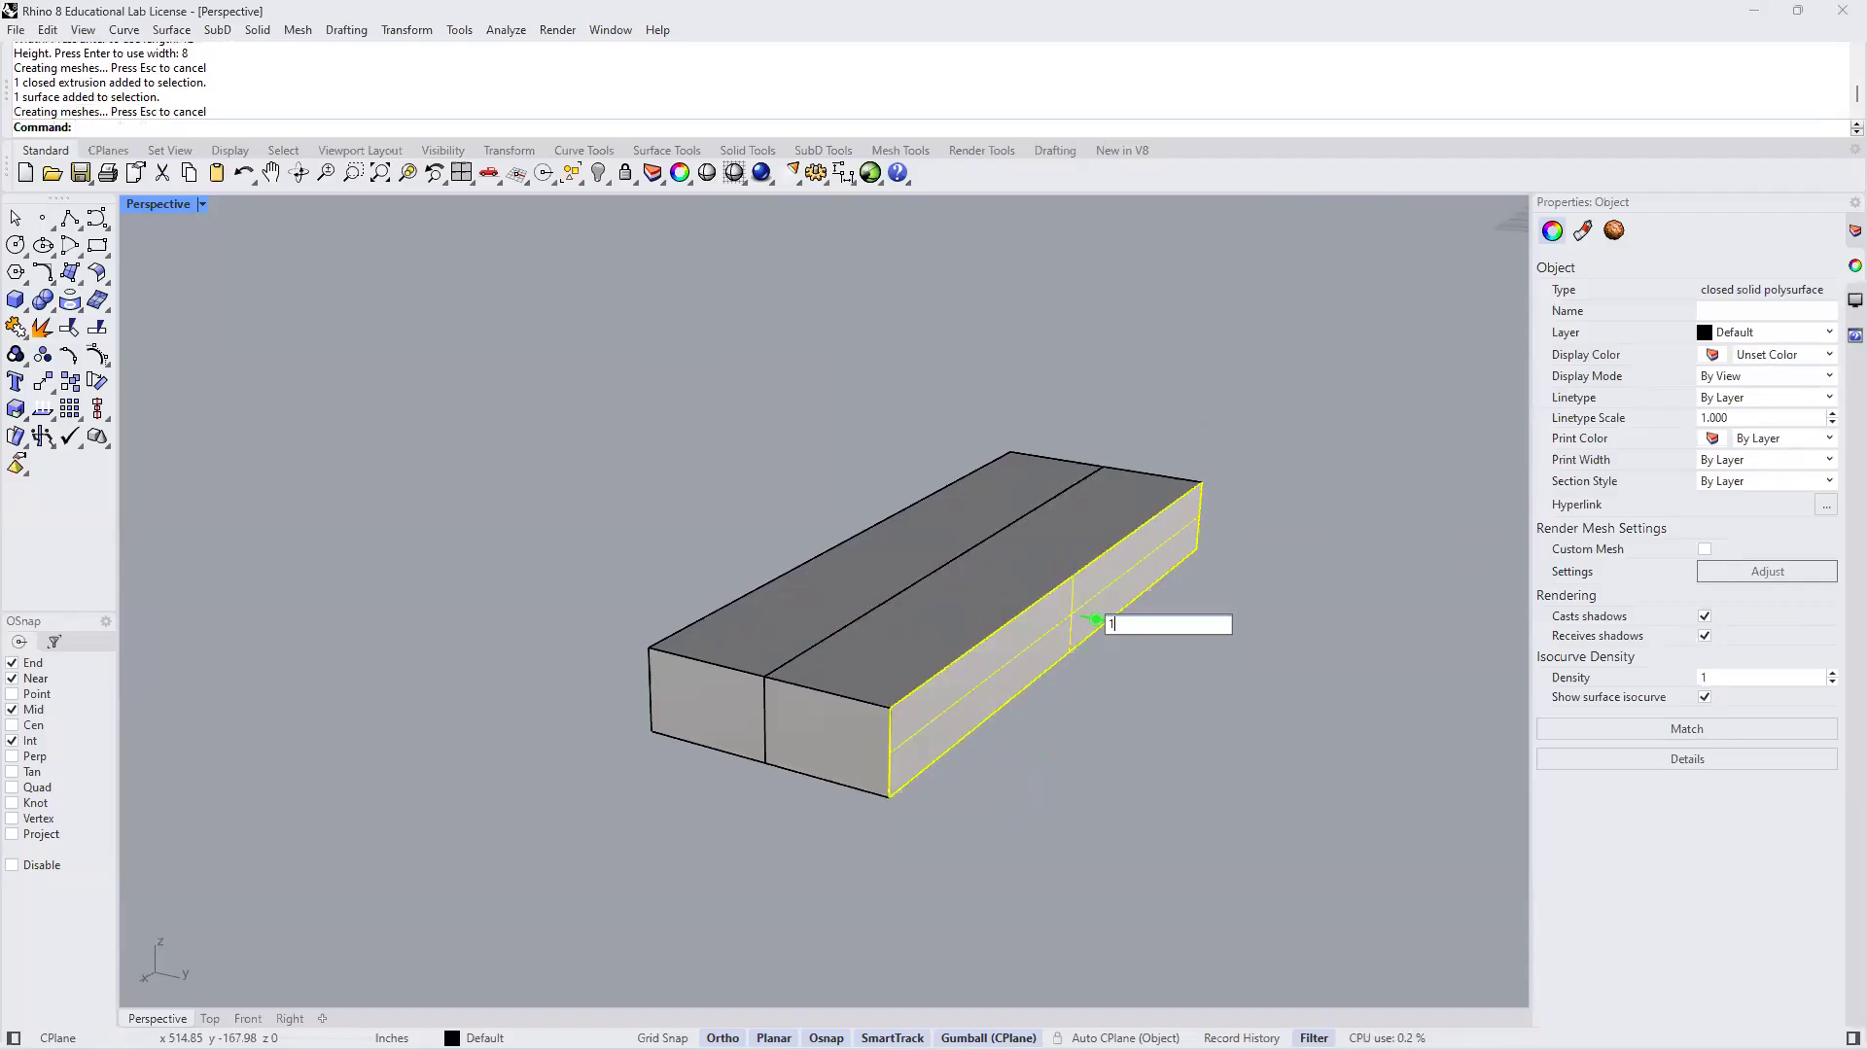
key("Return")
left_click(1218, 644)
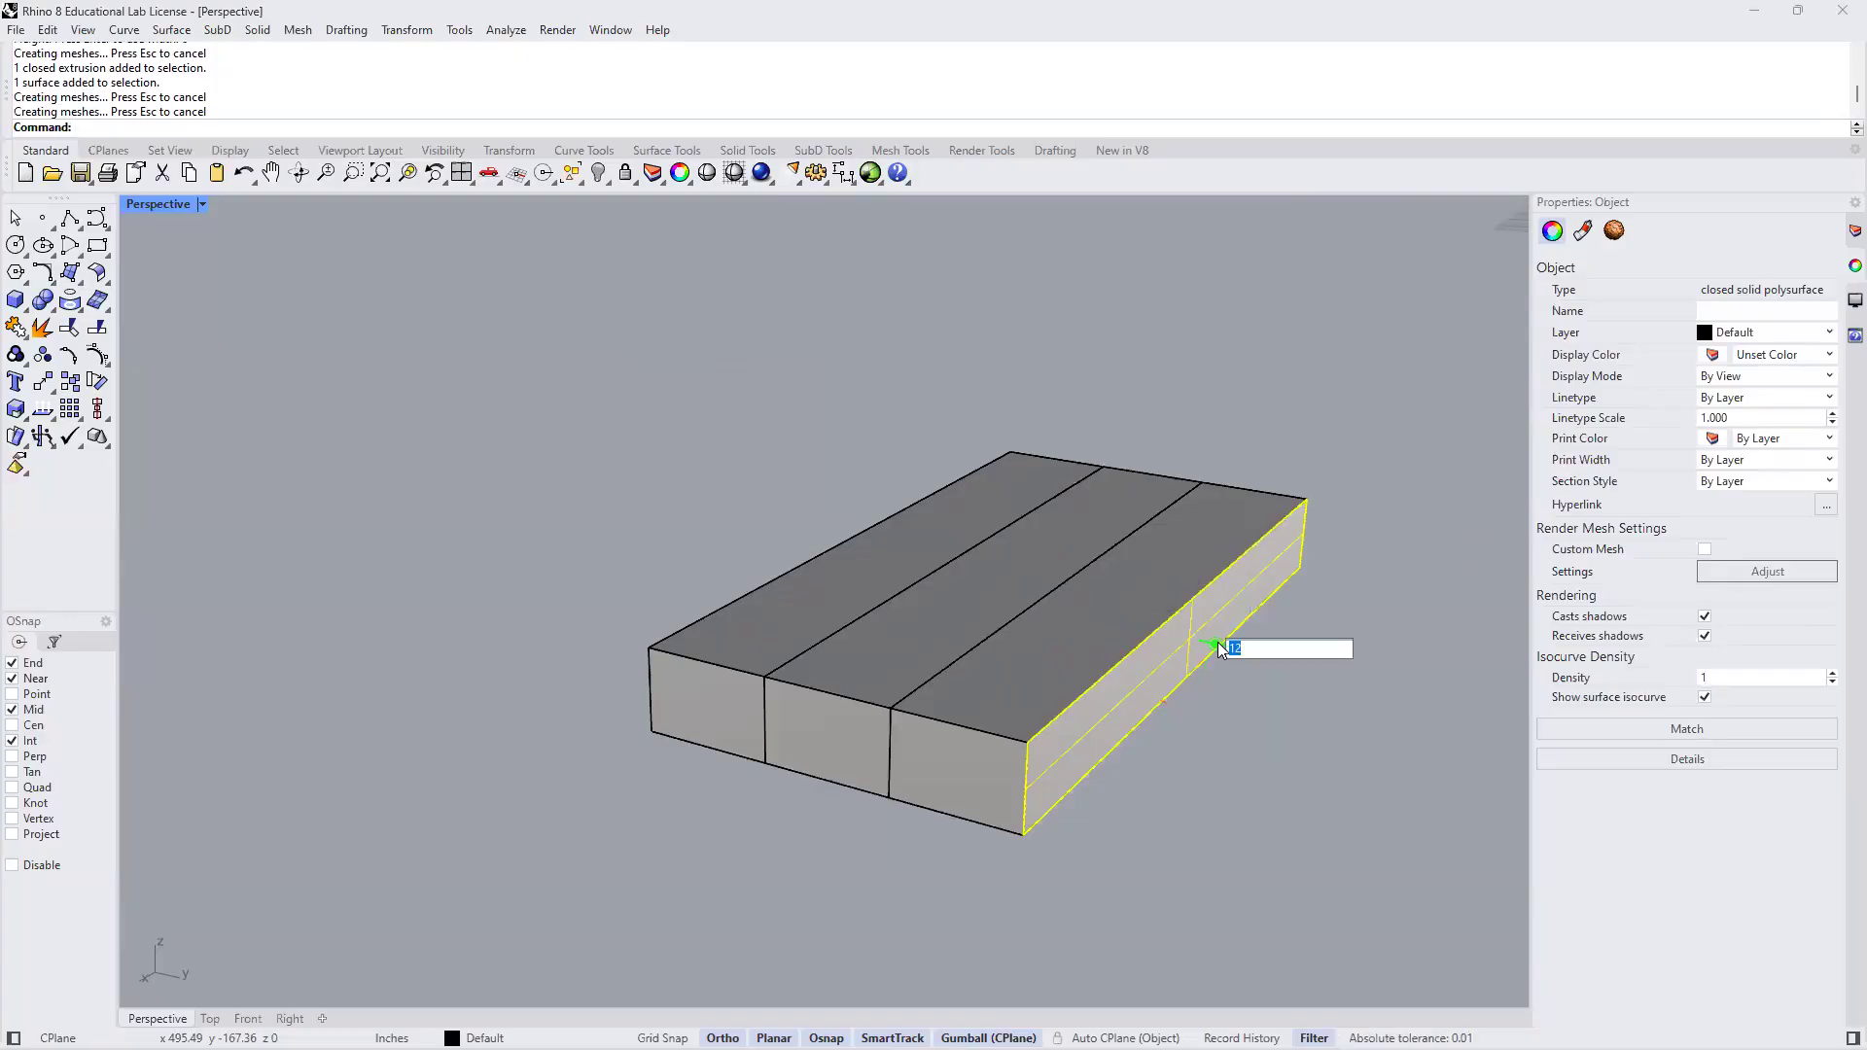
key("Return")
scroll(1021, 706, "down", 4)
right_click_drag(1046, 716, 943, 708, "shift")
scroll(401, 827, "up", 1)
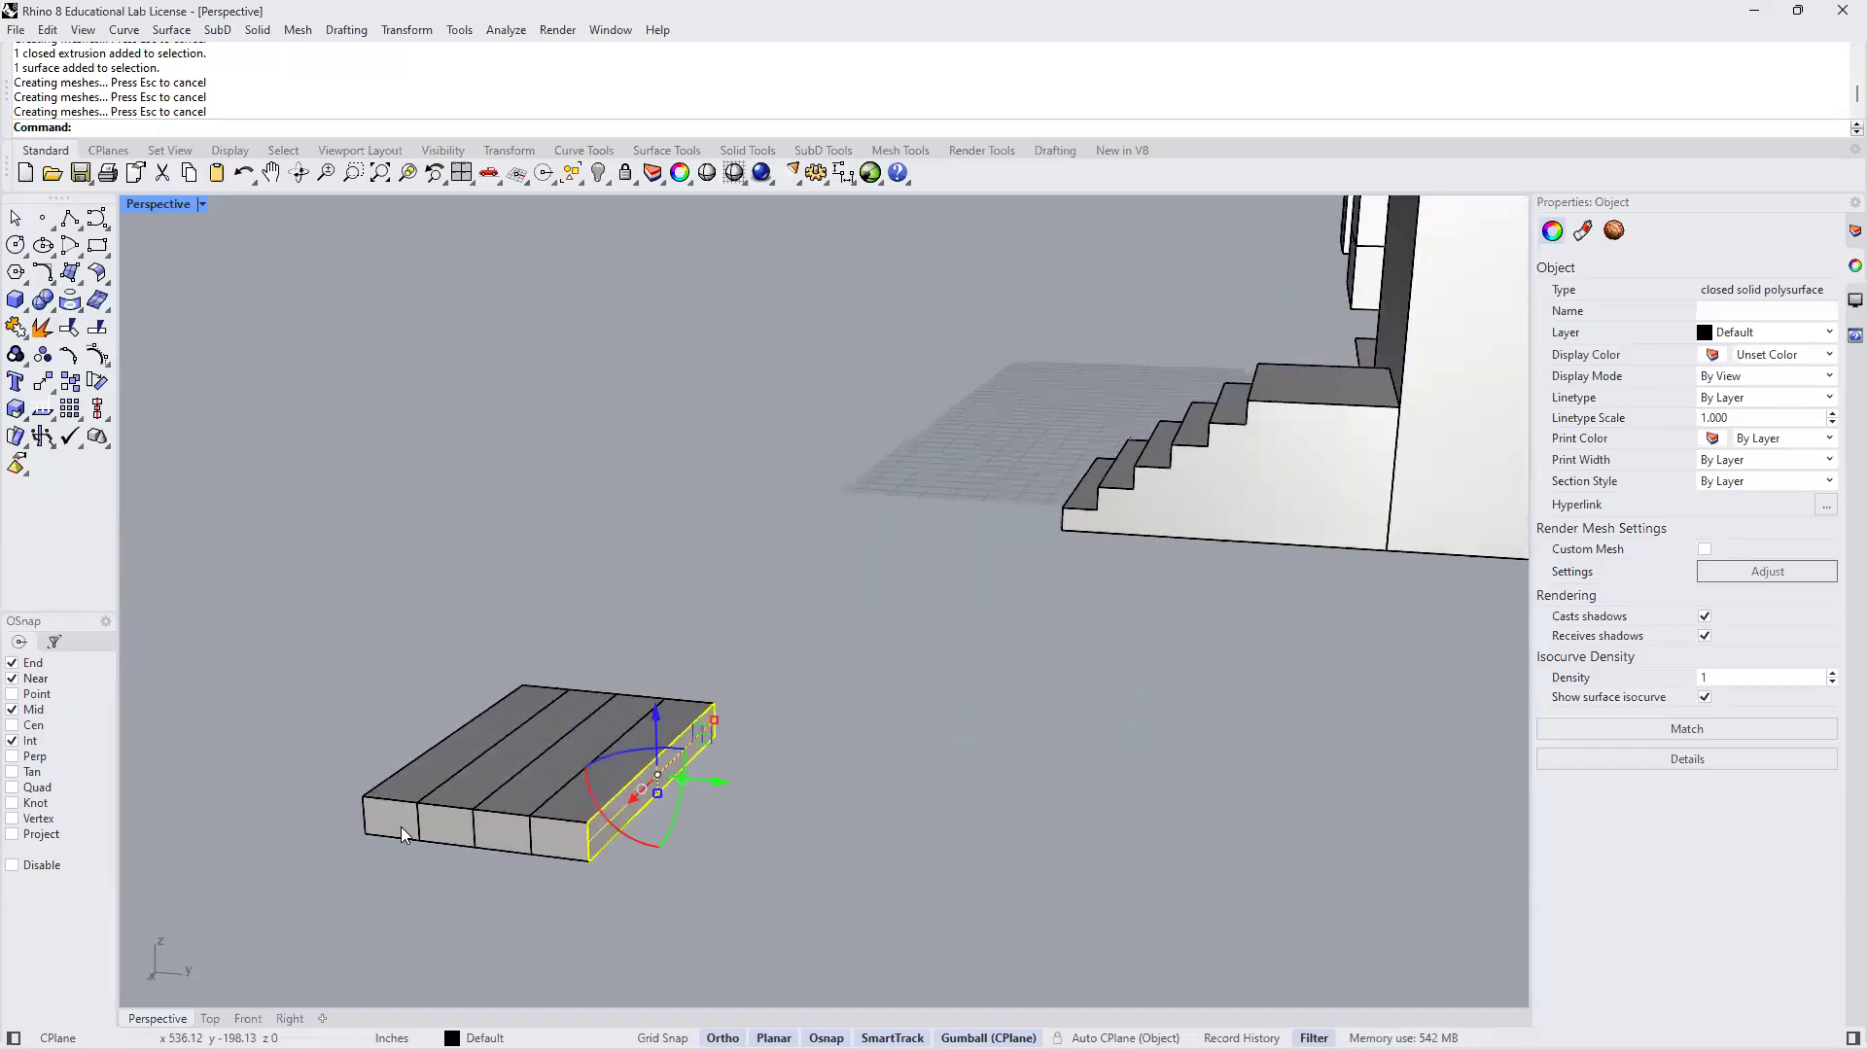
Extrude the slab's end side face outward by 12" two more times to complete six tread-wide segments
scroll(401, 826, "up", 1)
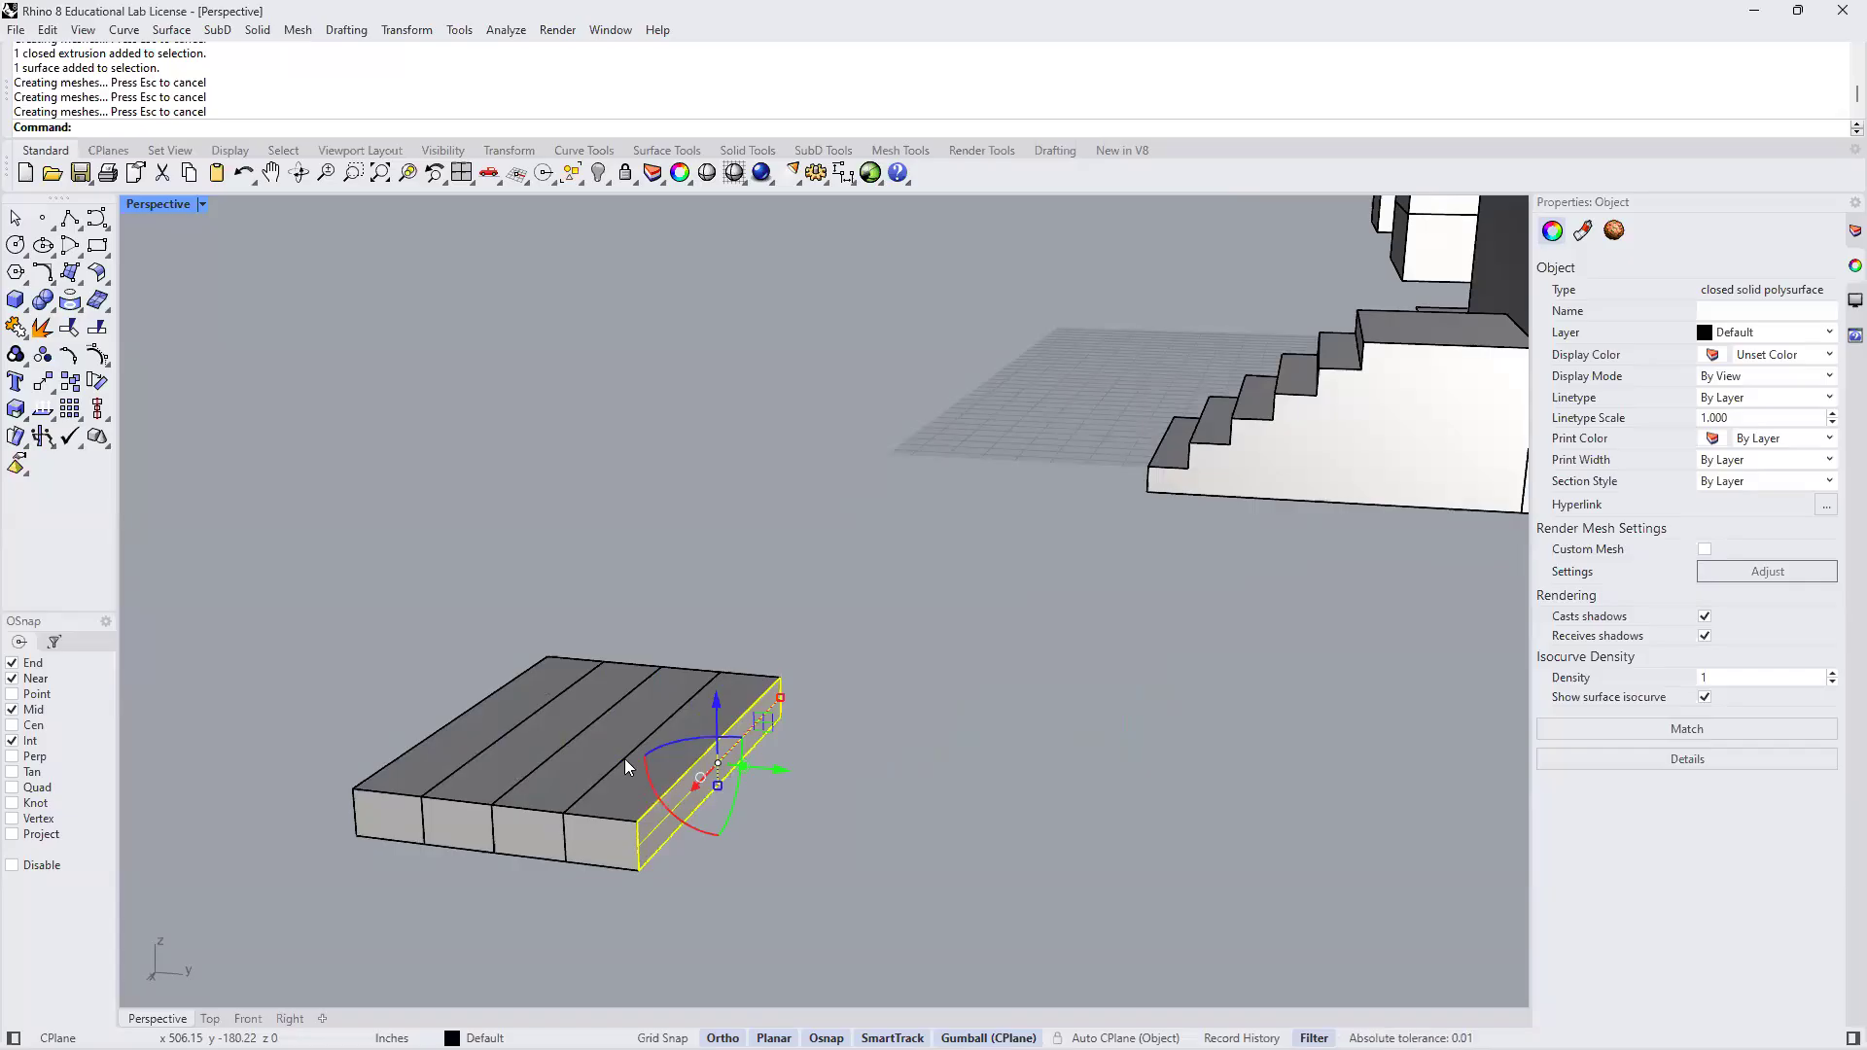
left_click_drag(741, 766, 741, 766)
key("Return")
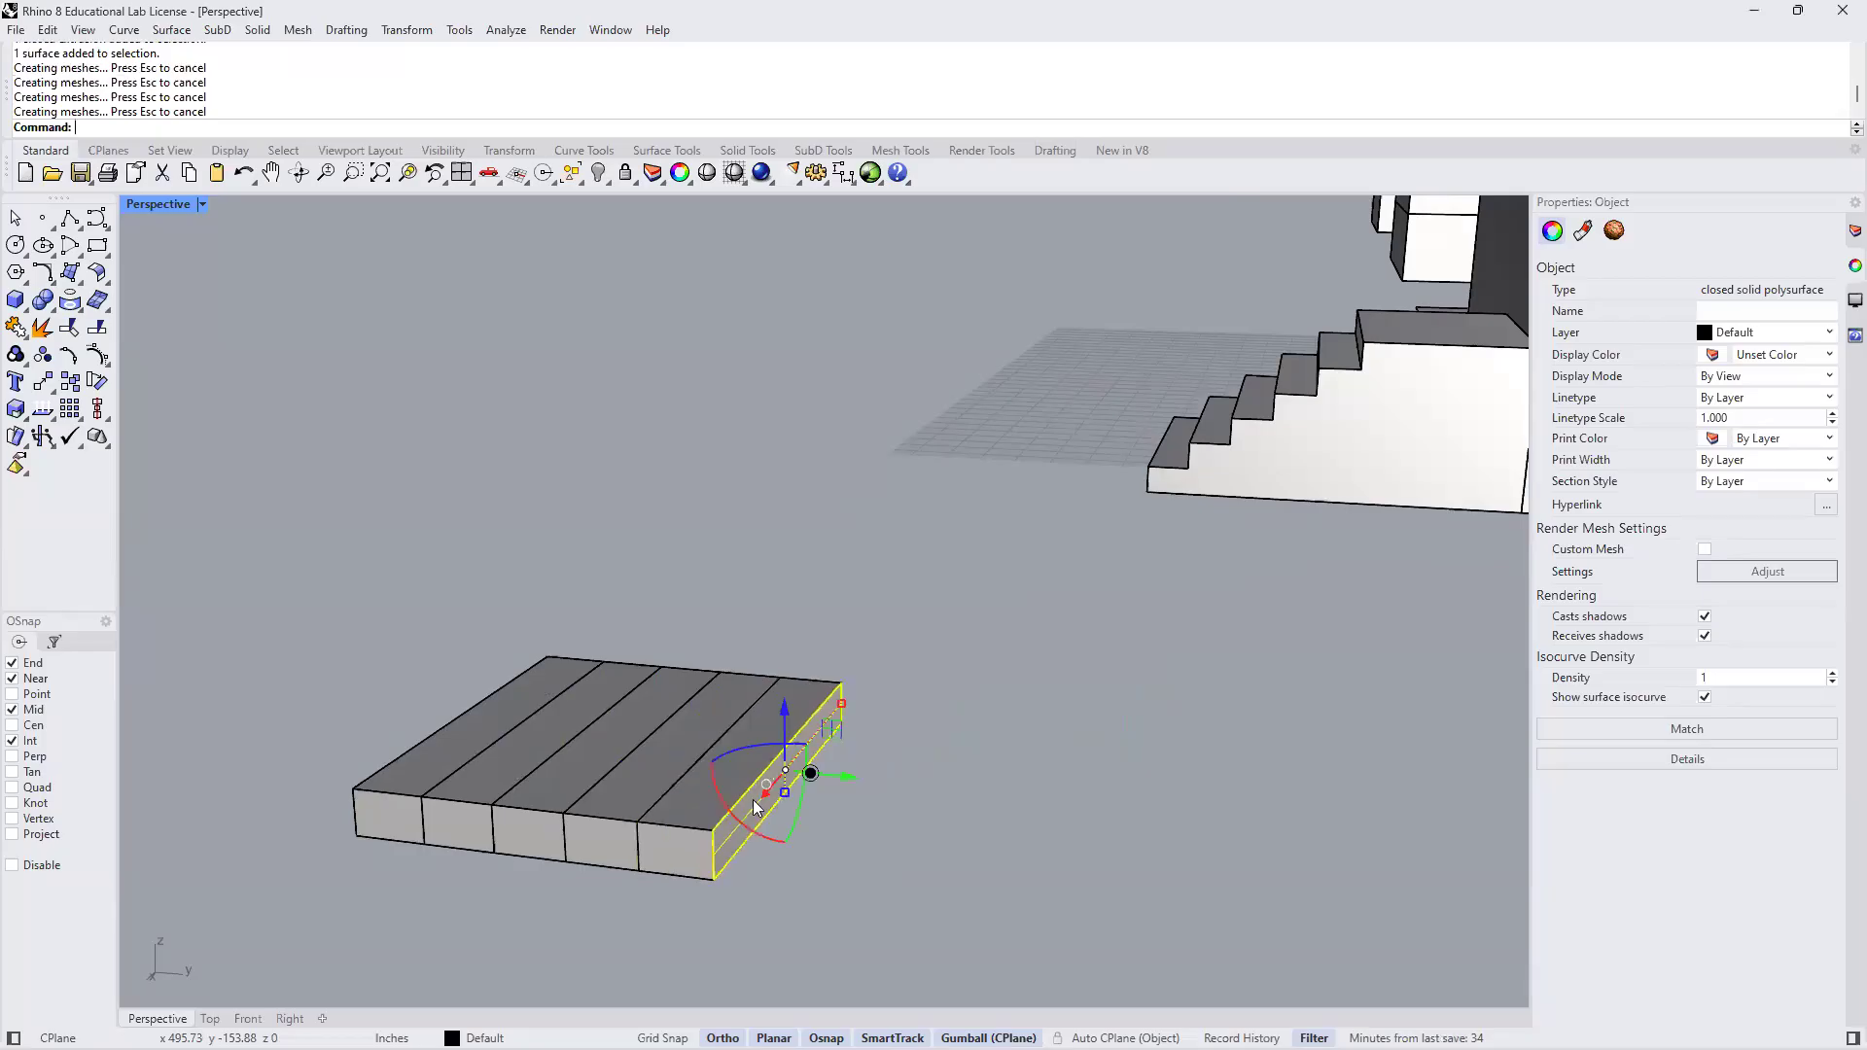
left_click(810, 772)
key("Return")
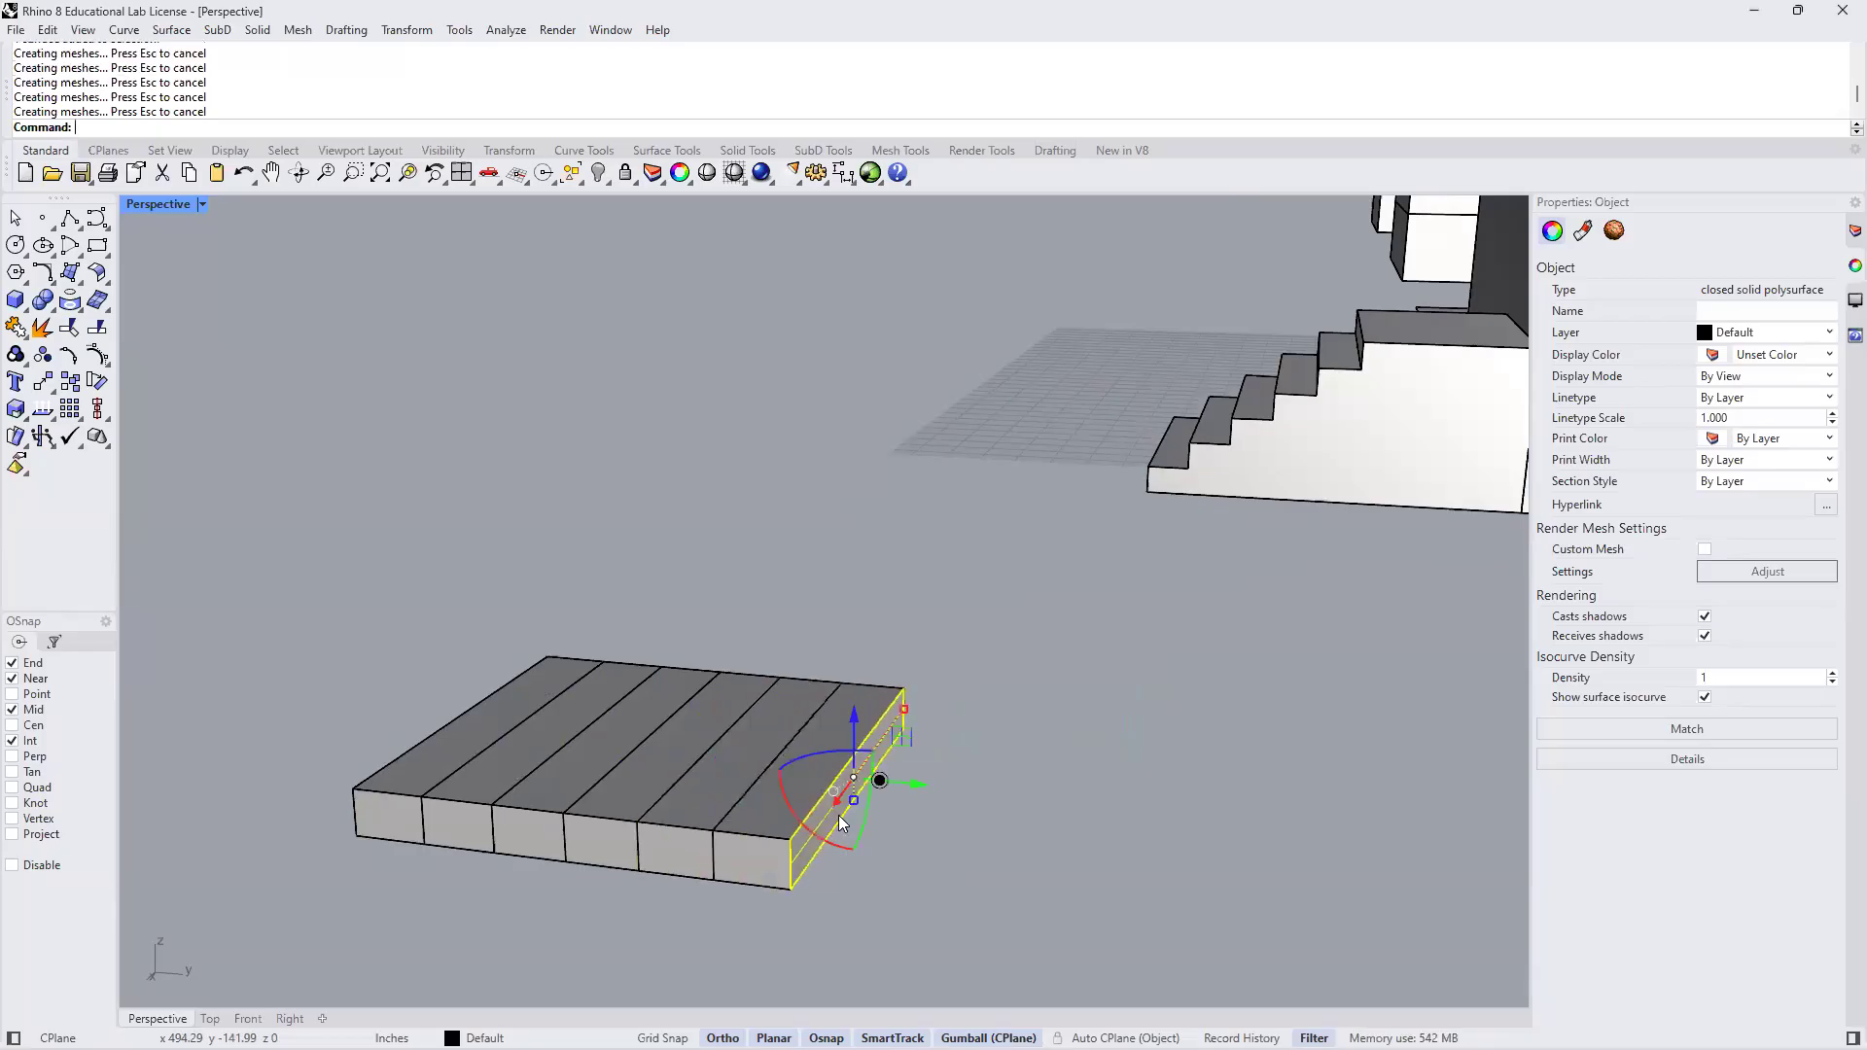
left_click(854, 864)
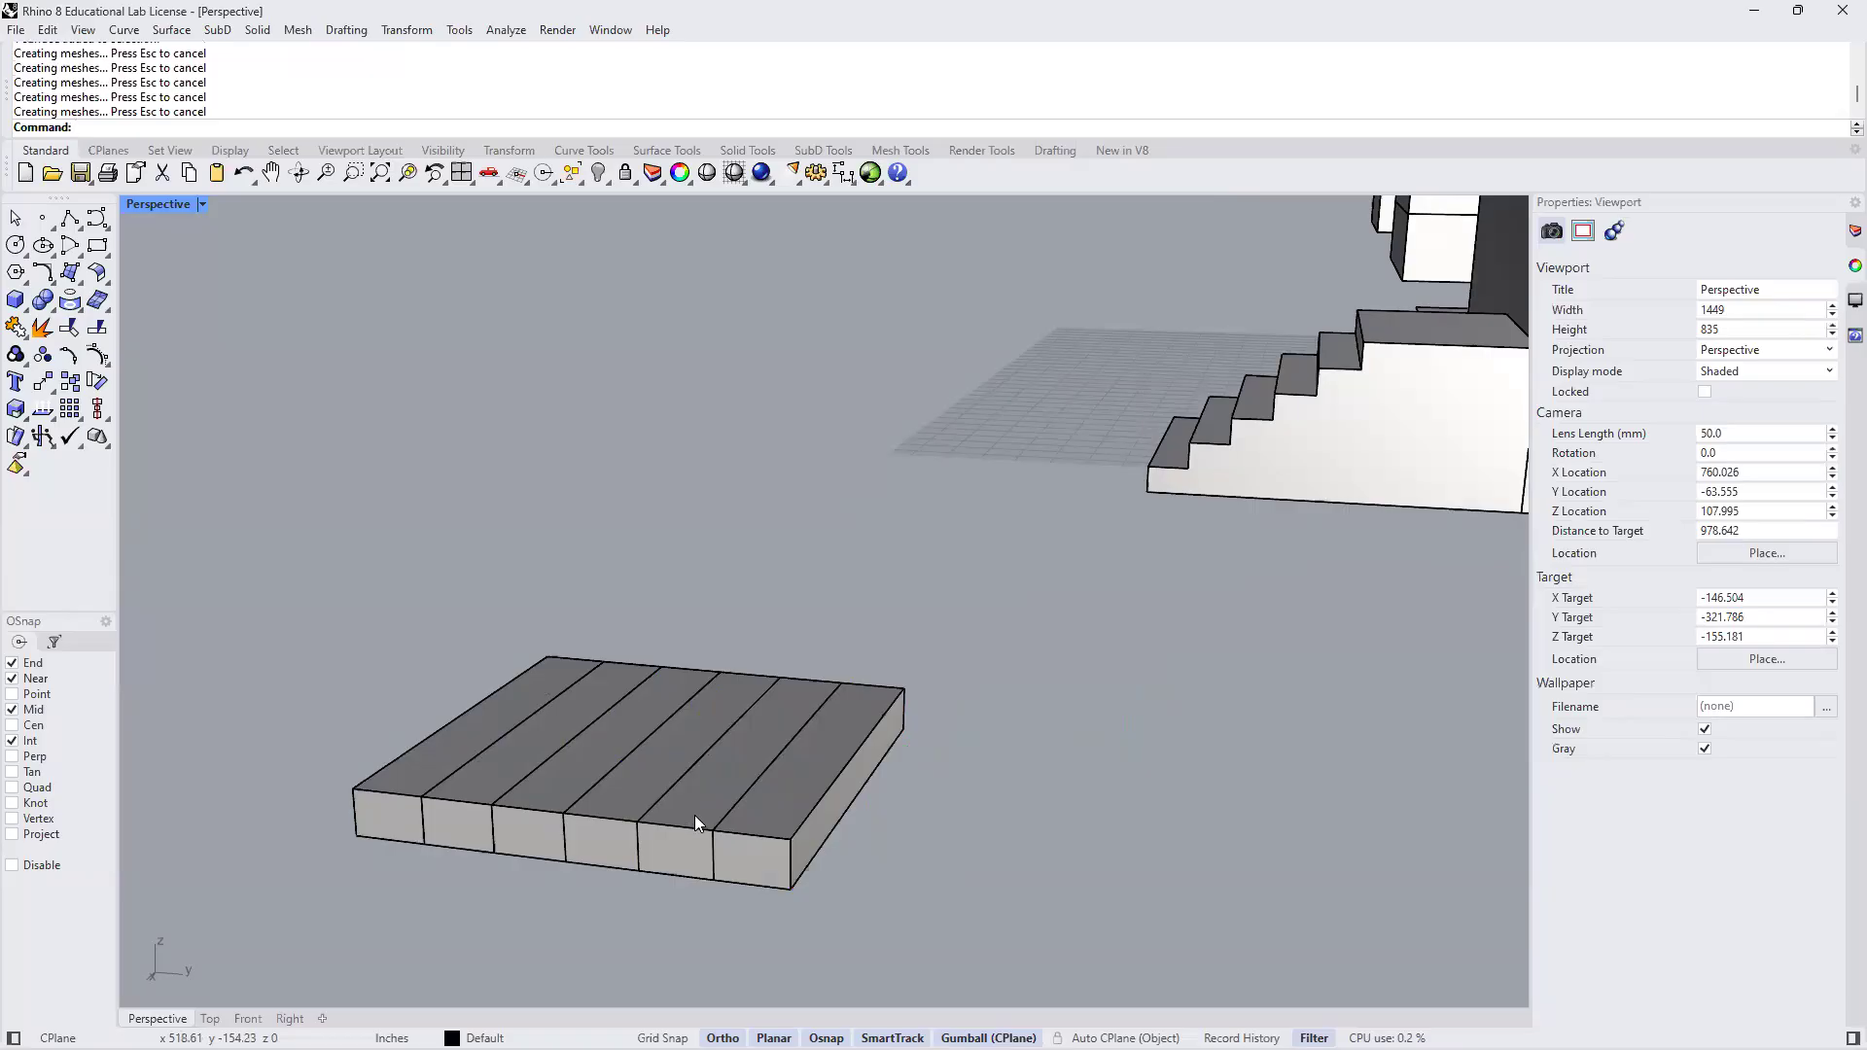
Try to raise the second segment's top face by moving it 8" upward, and undo the move
right_click_drag(649, 760, 702, 769, "shift")
left_click(799, 795)
right_click_drag(583, 667, 897, 761)
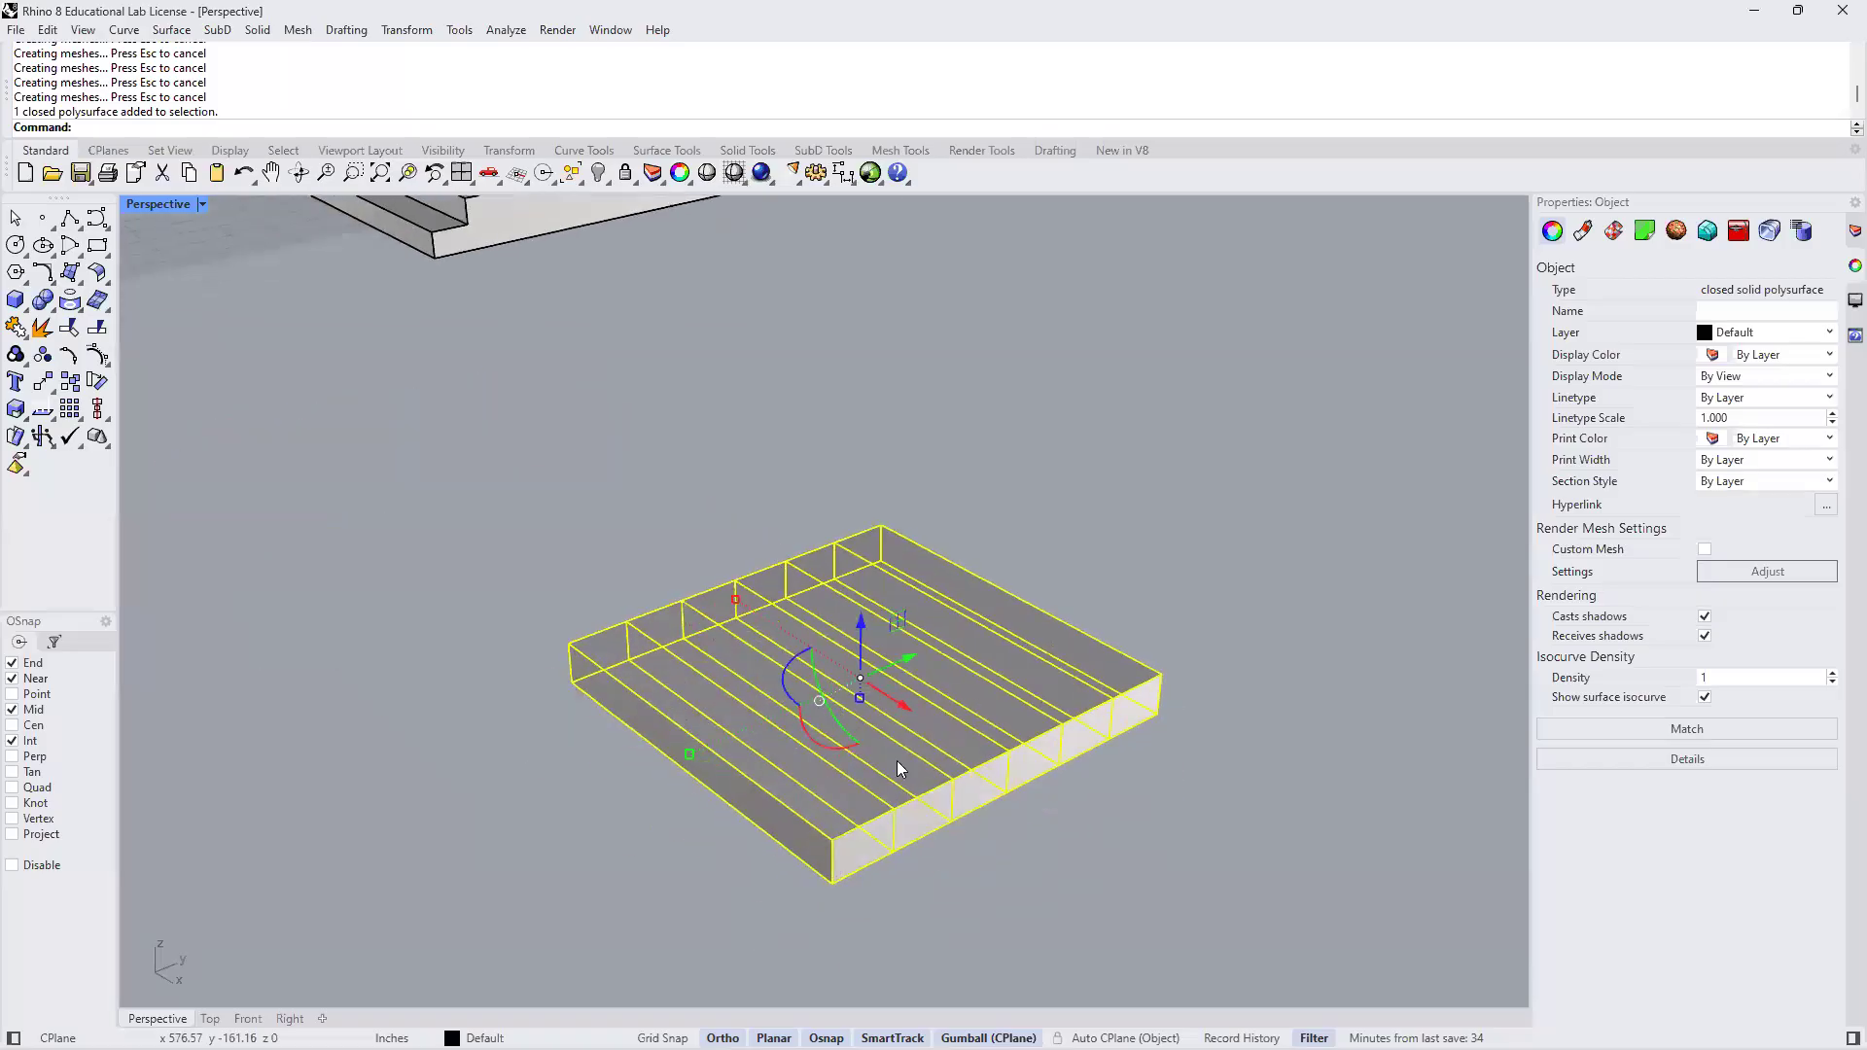
left_click(957, 845)
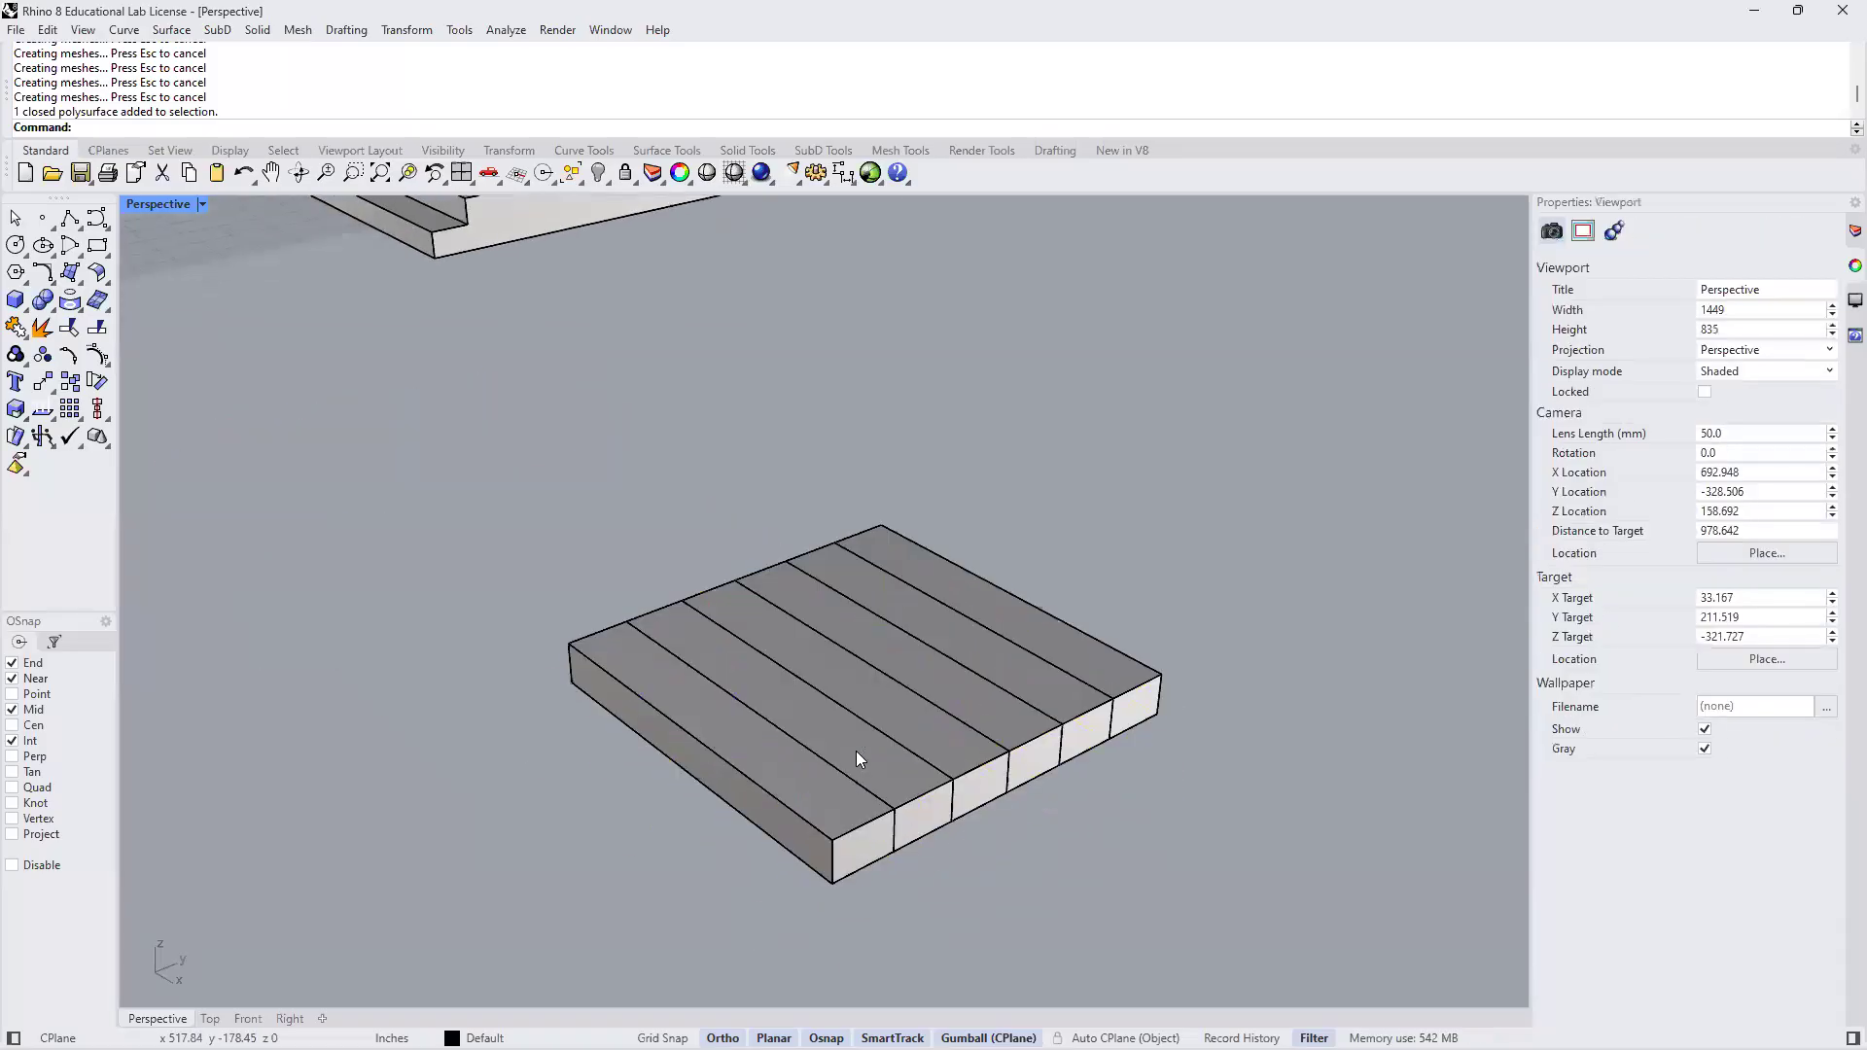
left_click(826, 718, "ctrl+shift")
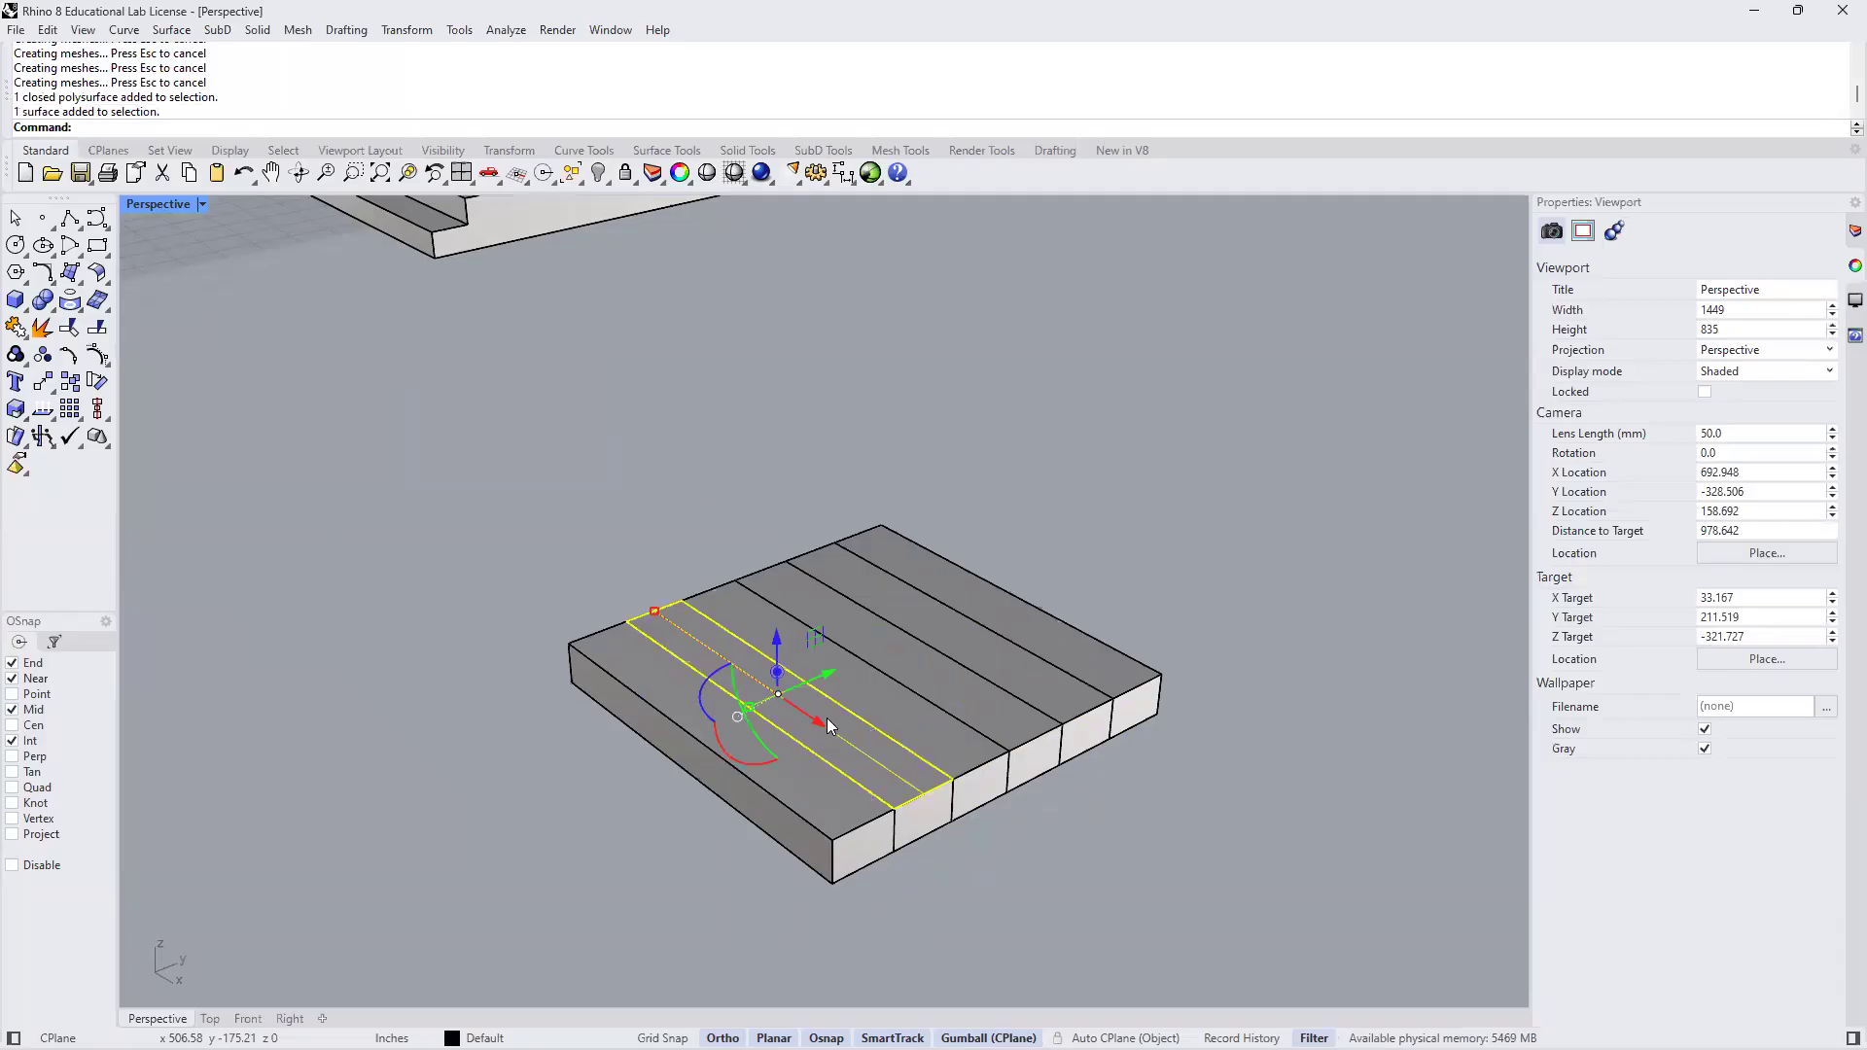
left_click(778, 634)
type("2")
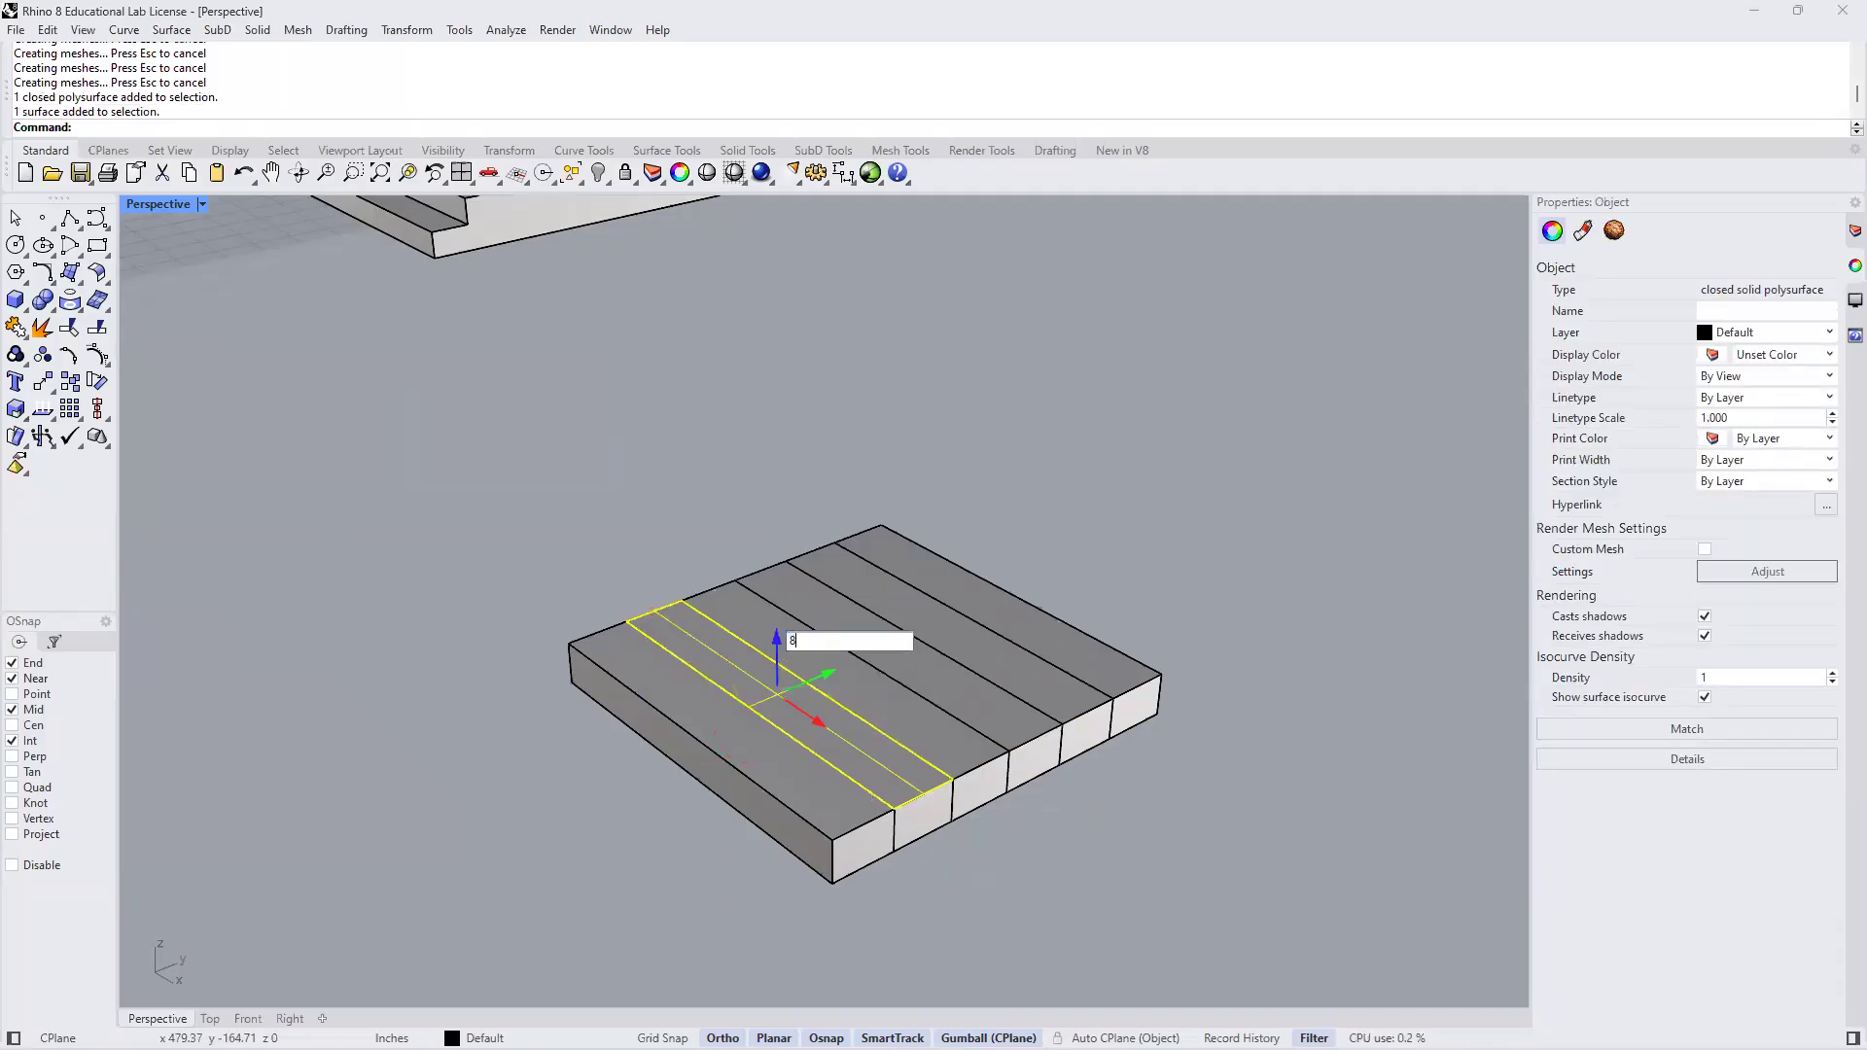
key("Return")
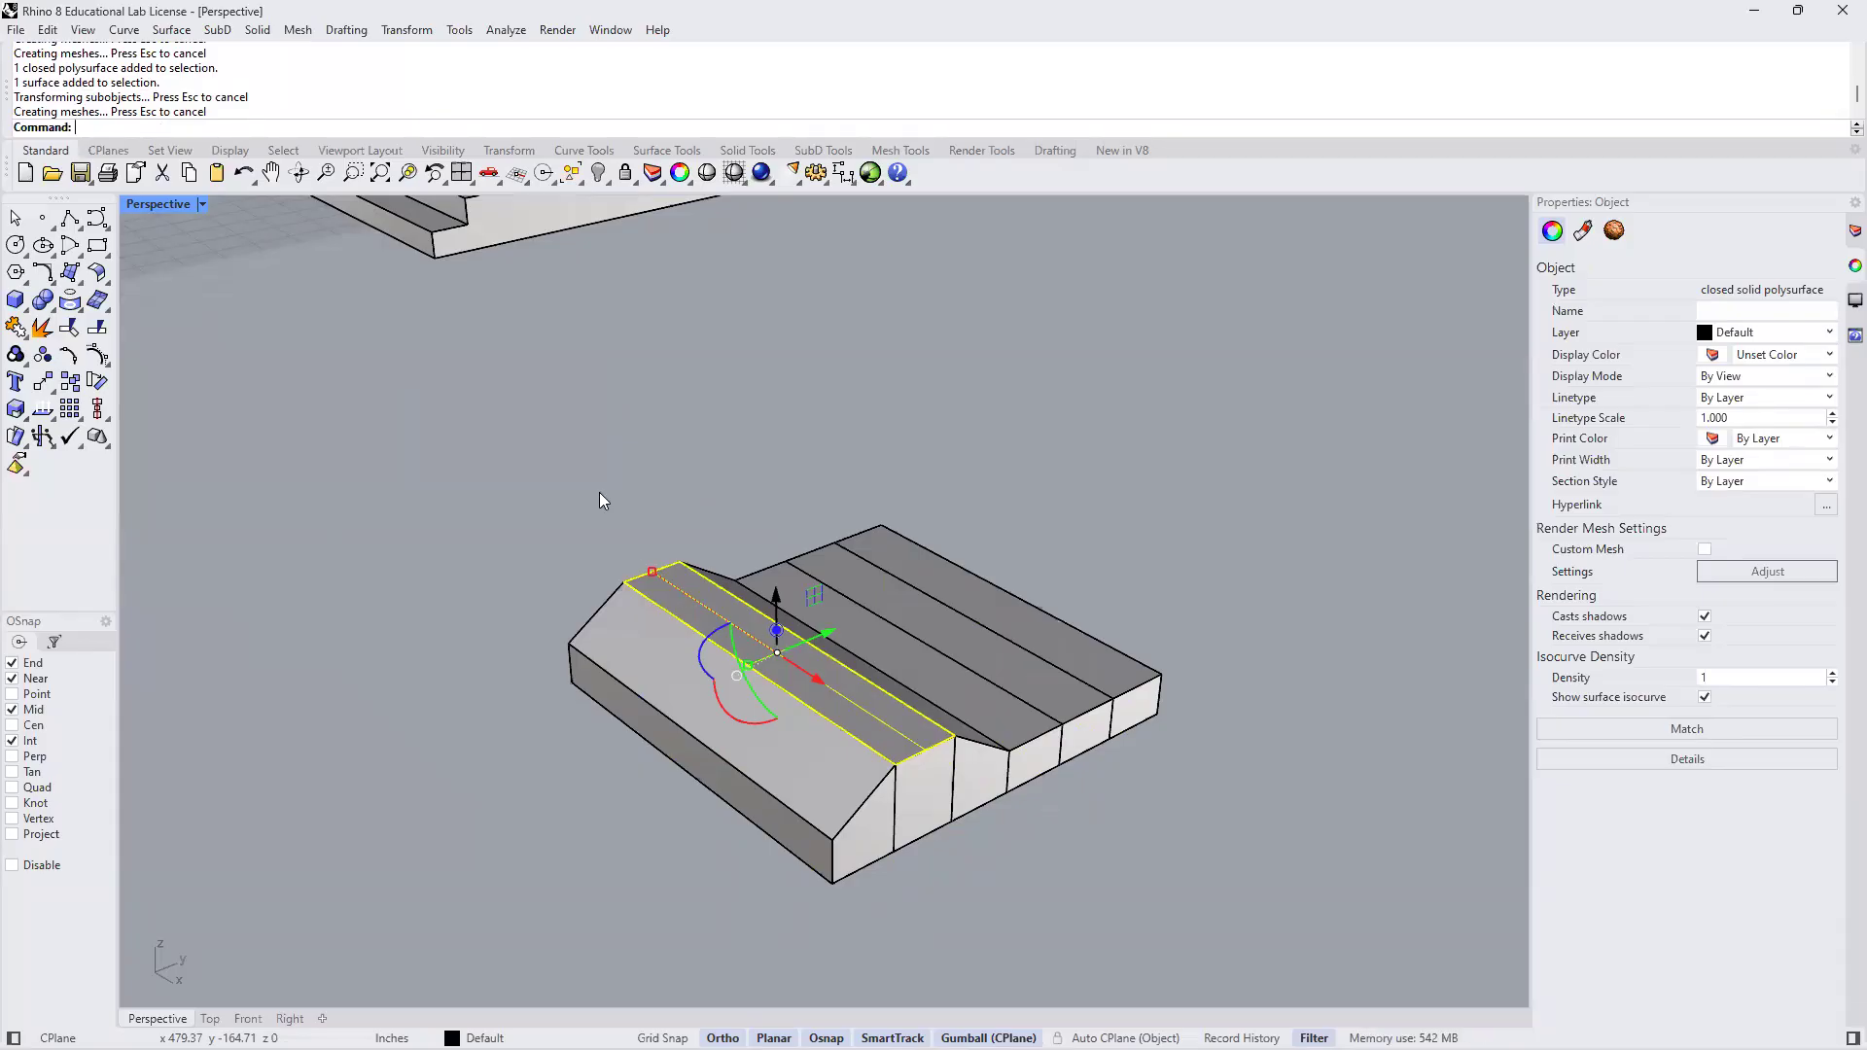
left_click(243, 173)
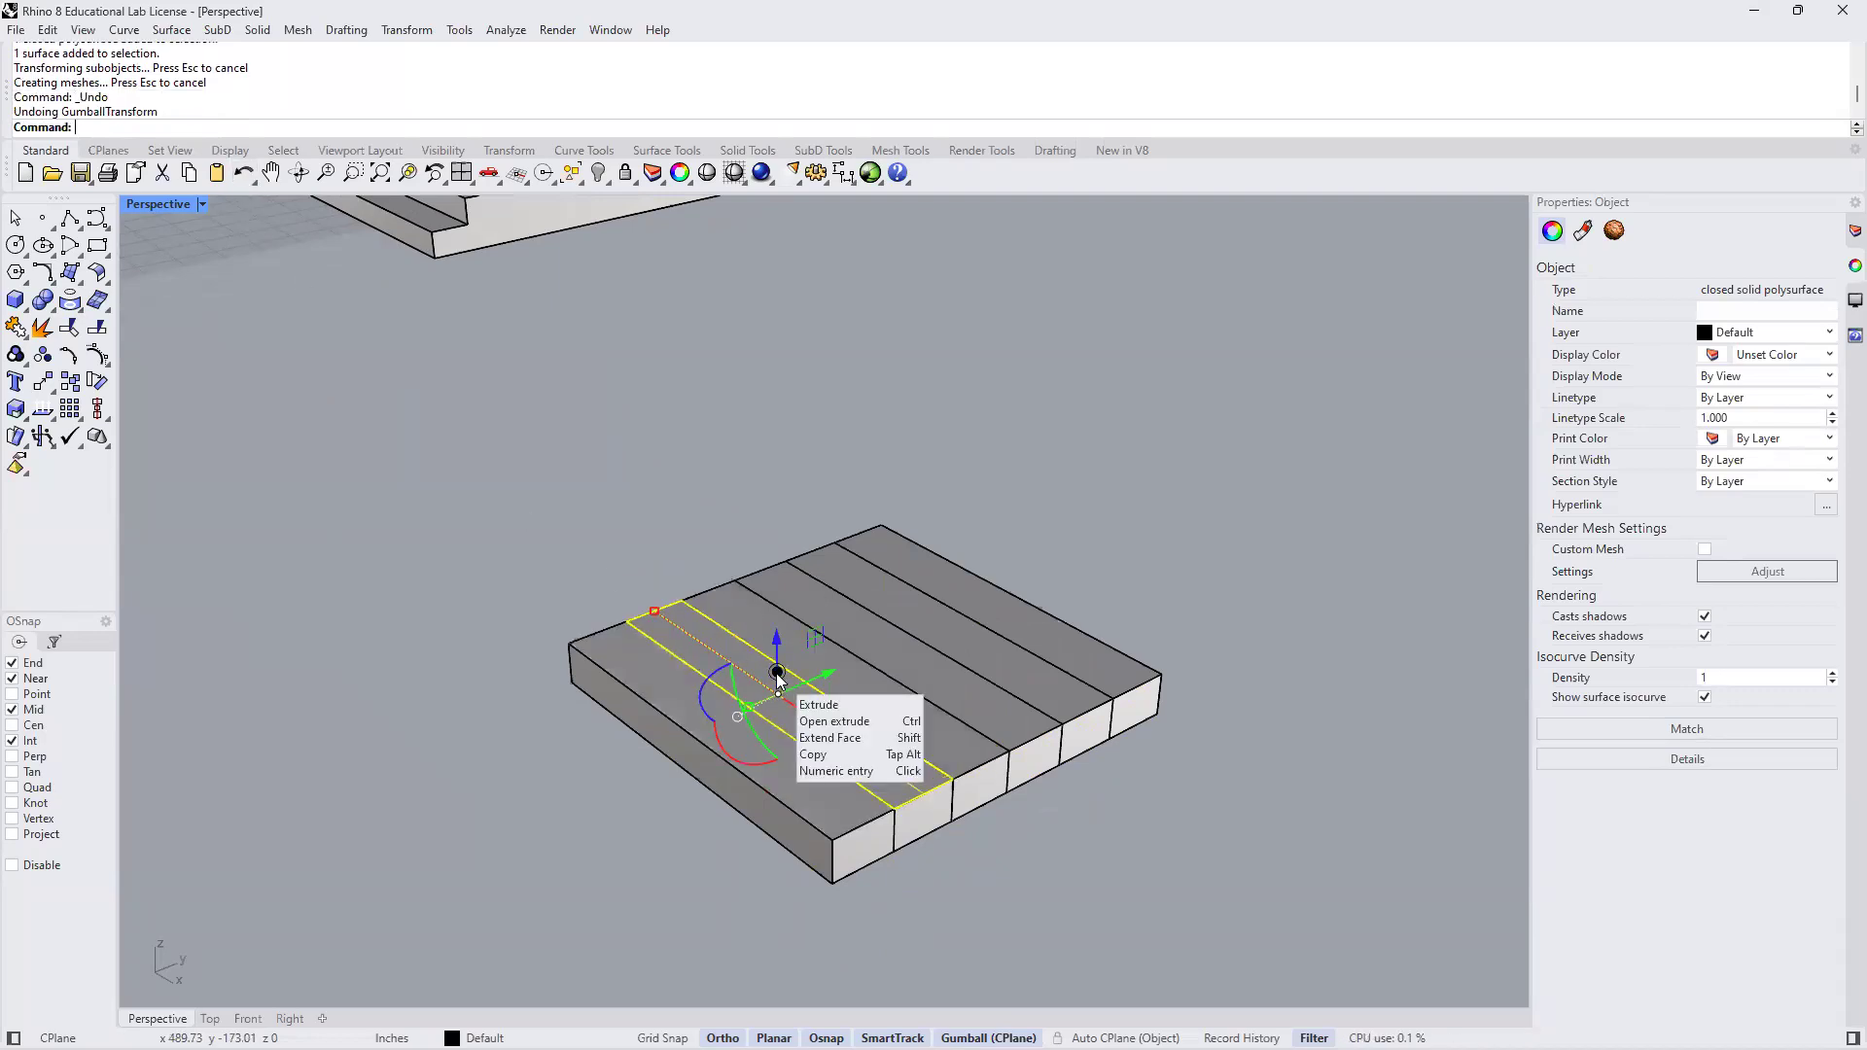
Extrude the second segment's top face upward by 8" to form the second step
left_click(778, 673)
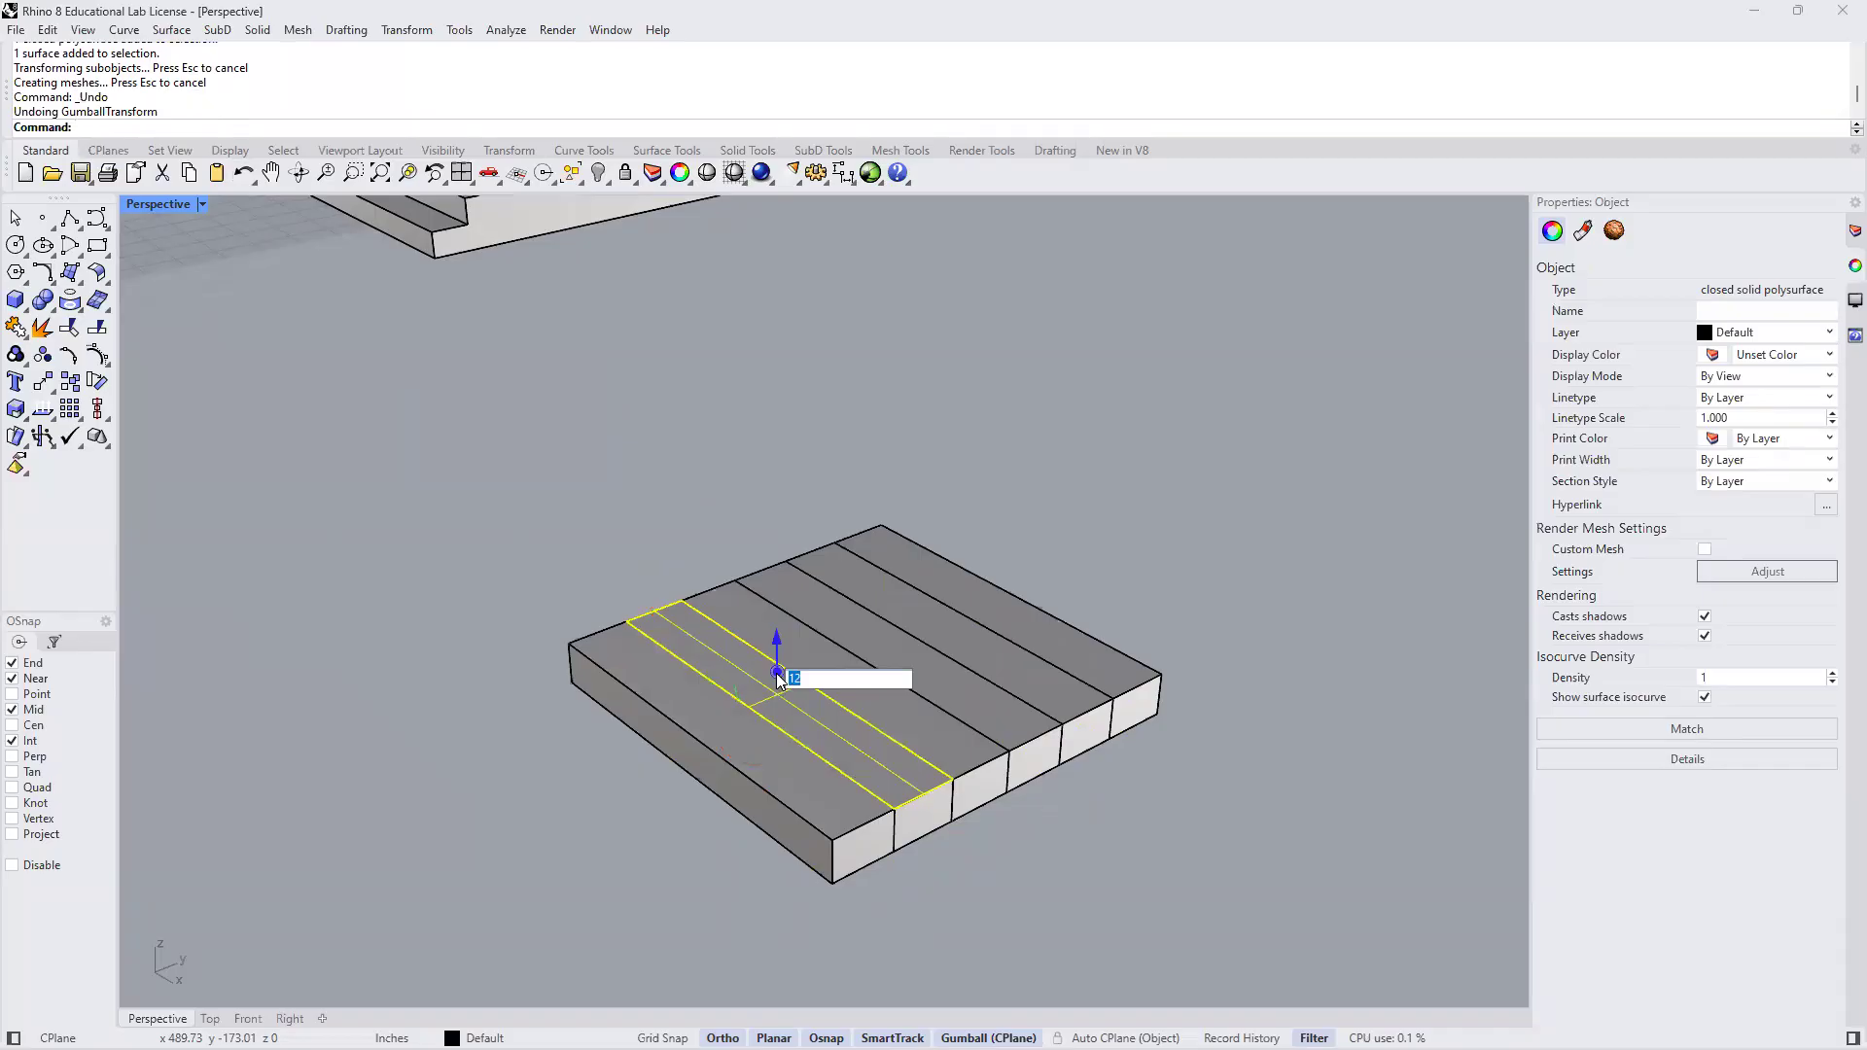
key("Return")
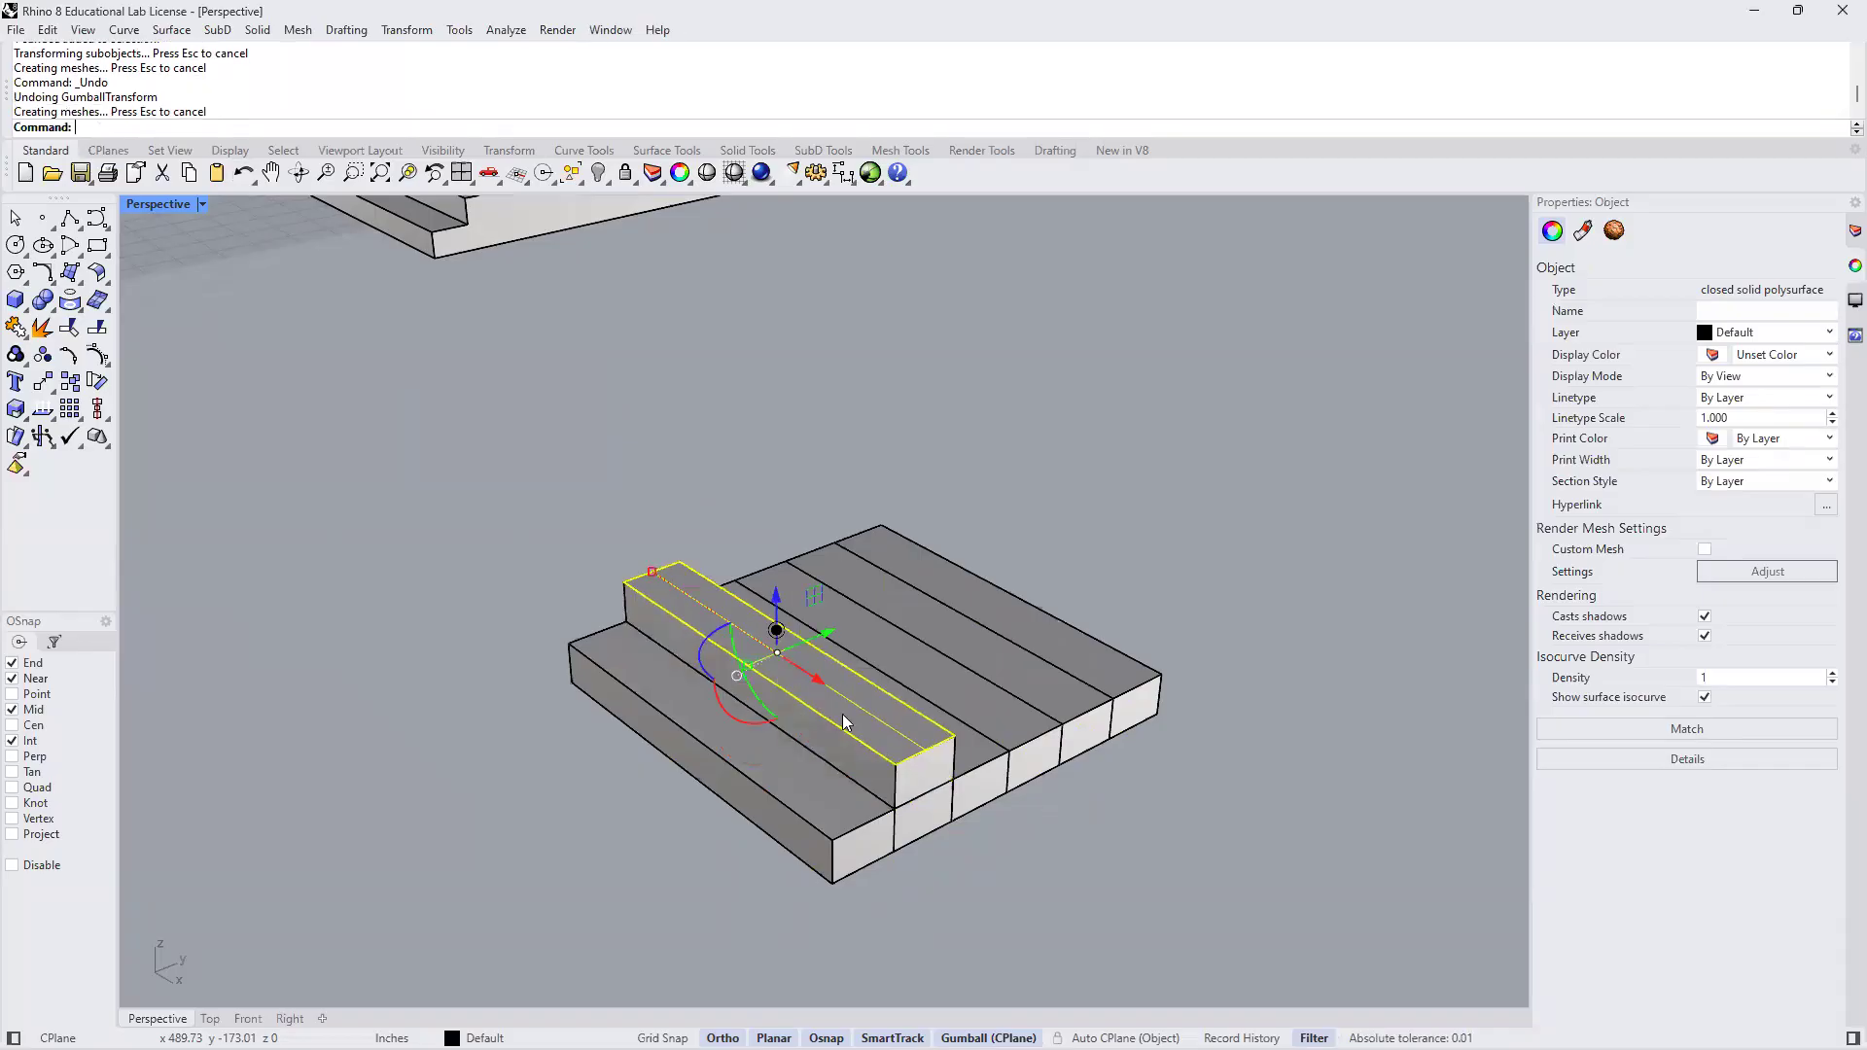
right_click_drag(999, 692, 845, 718)
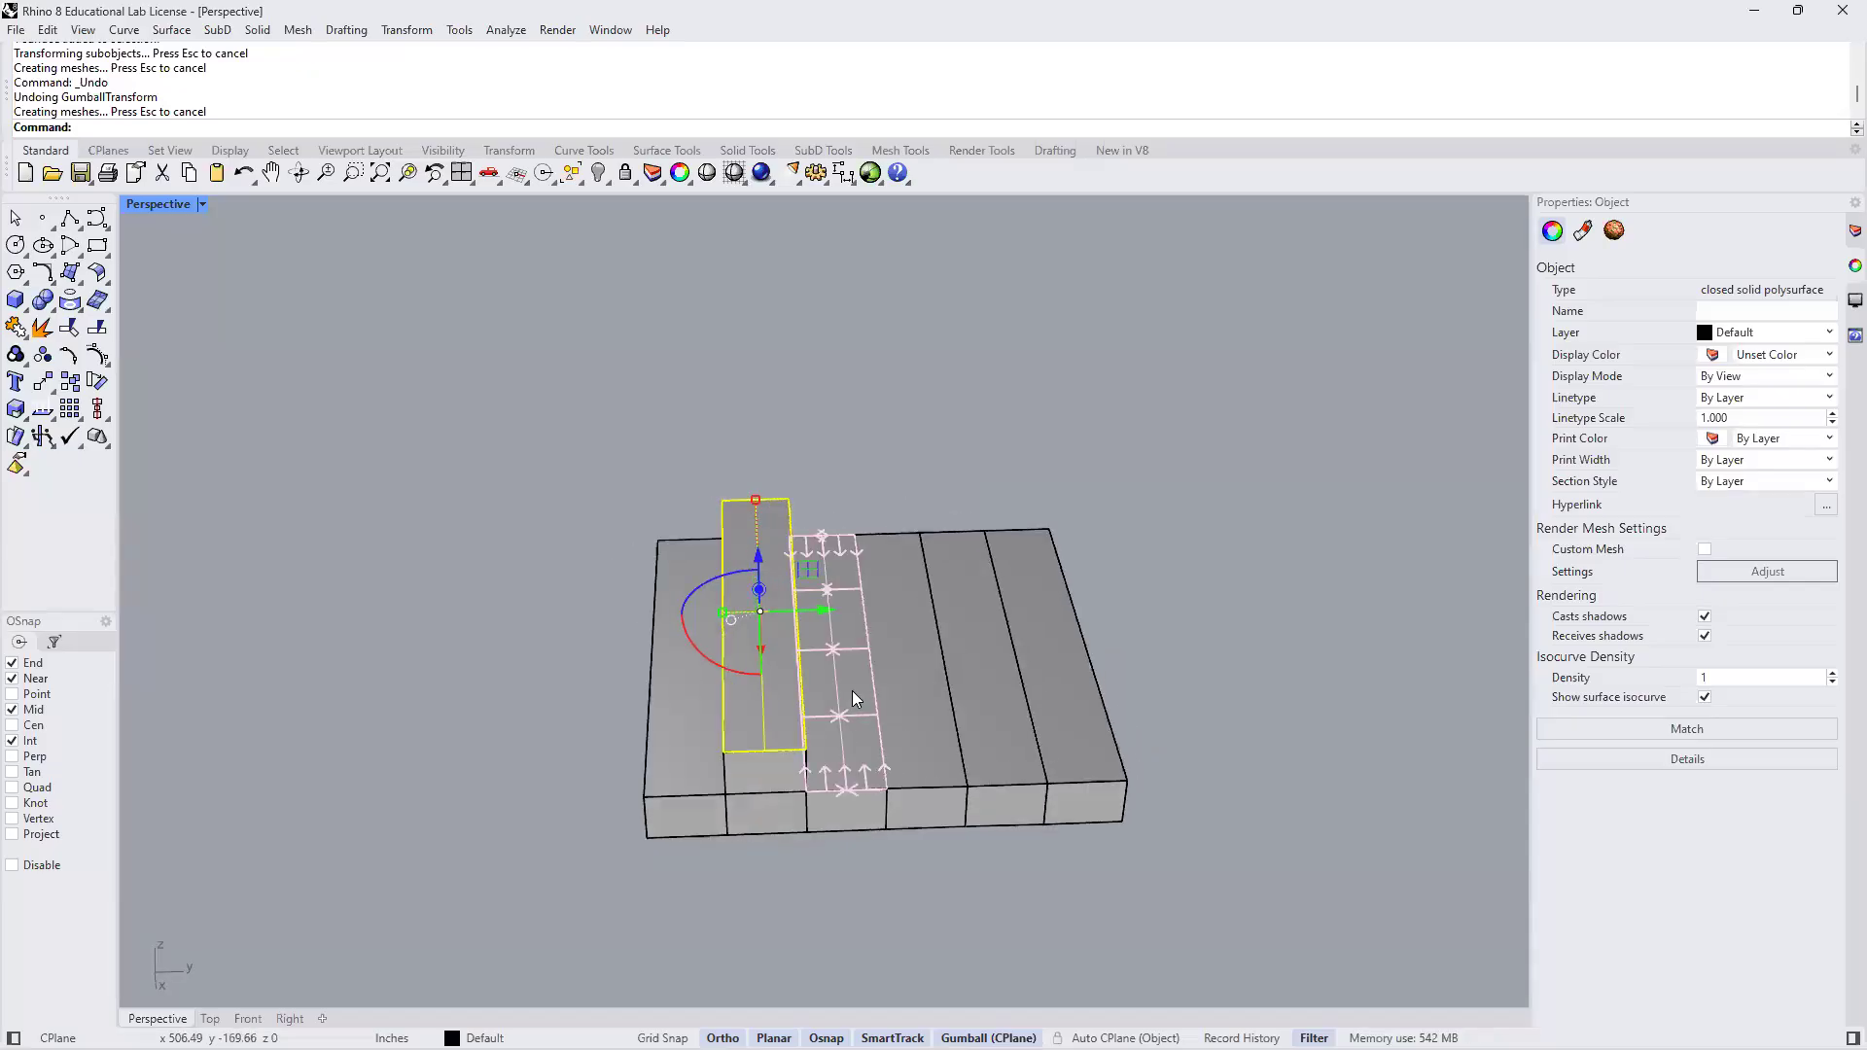
left_click(853, 693, "ctrl+shift")
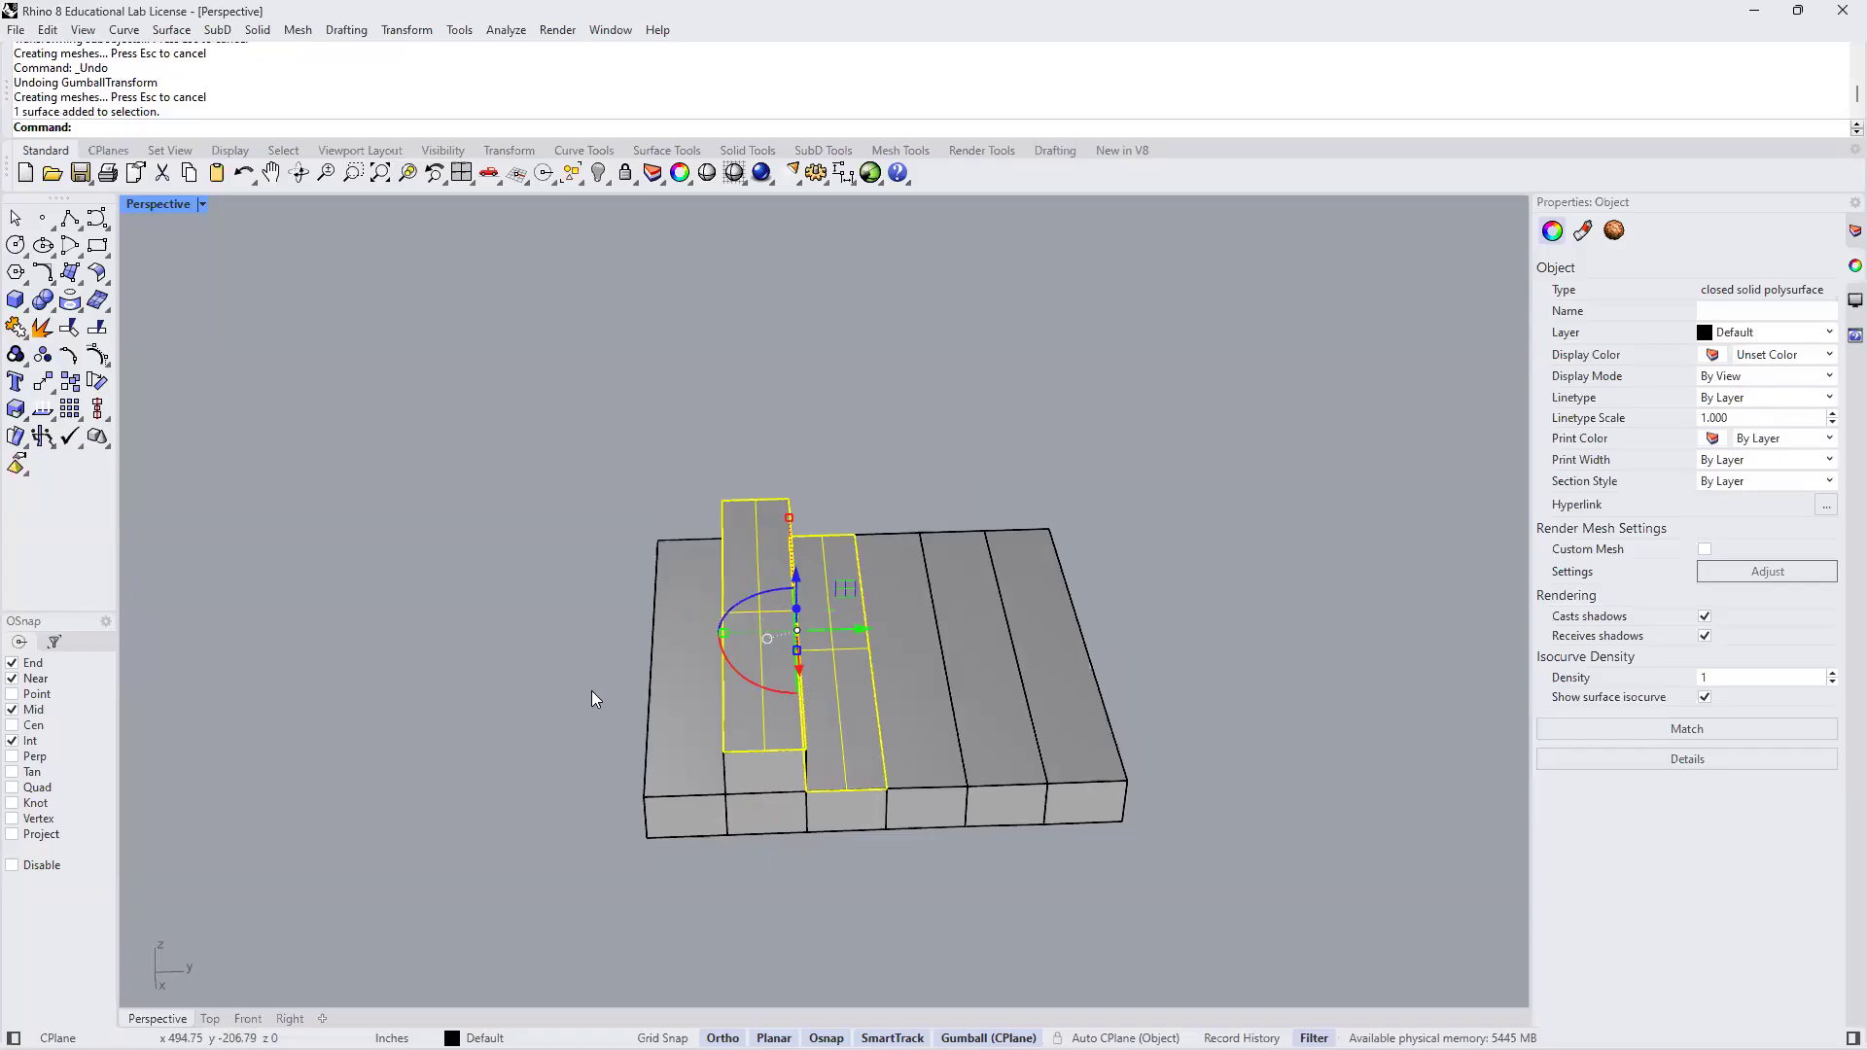
left_click(542, 694)
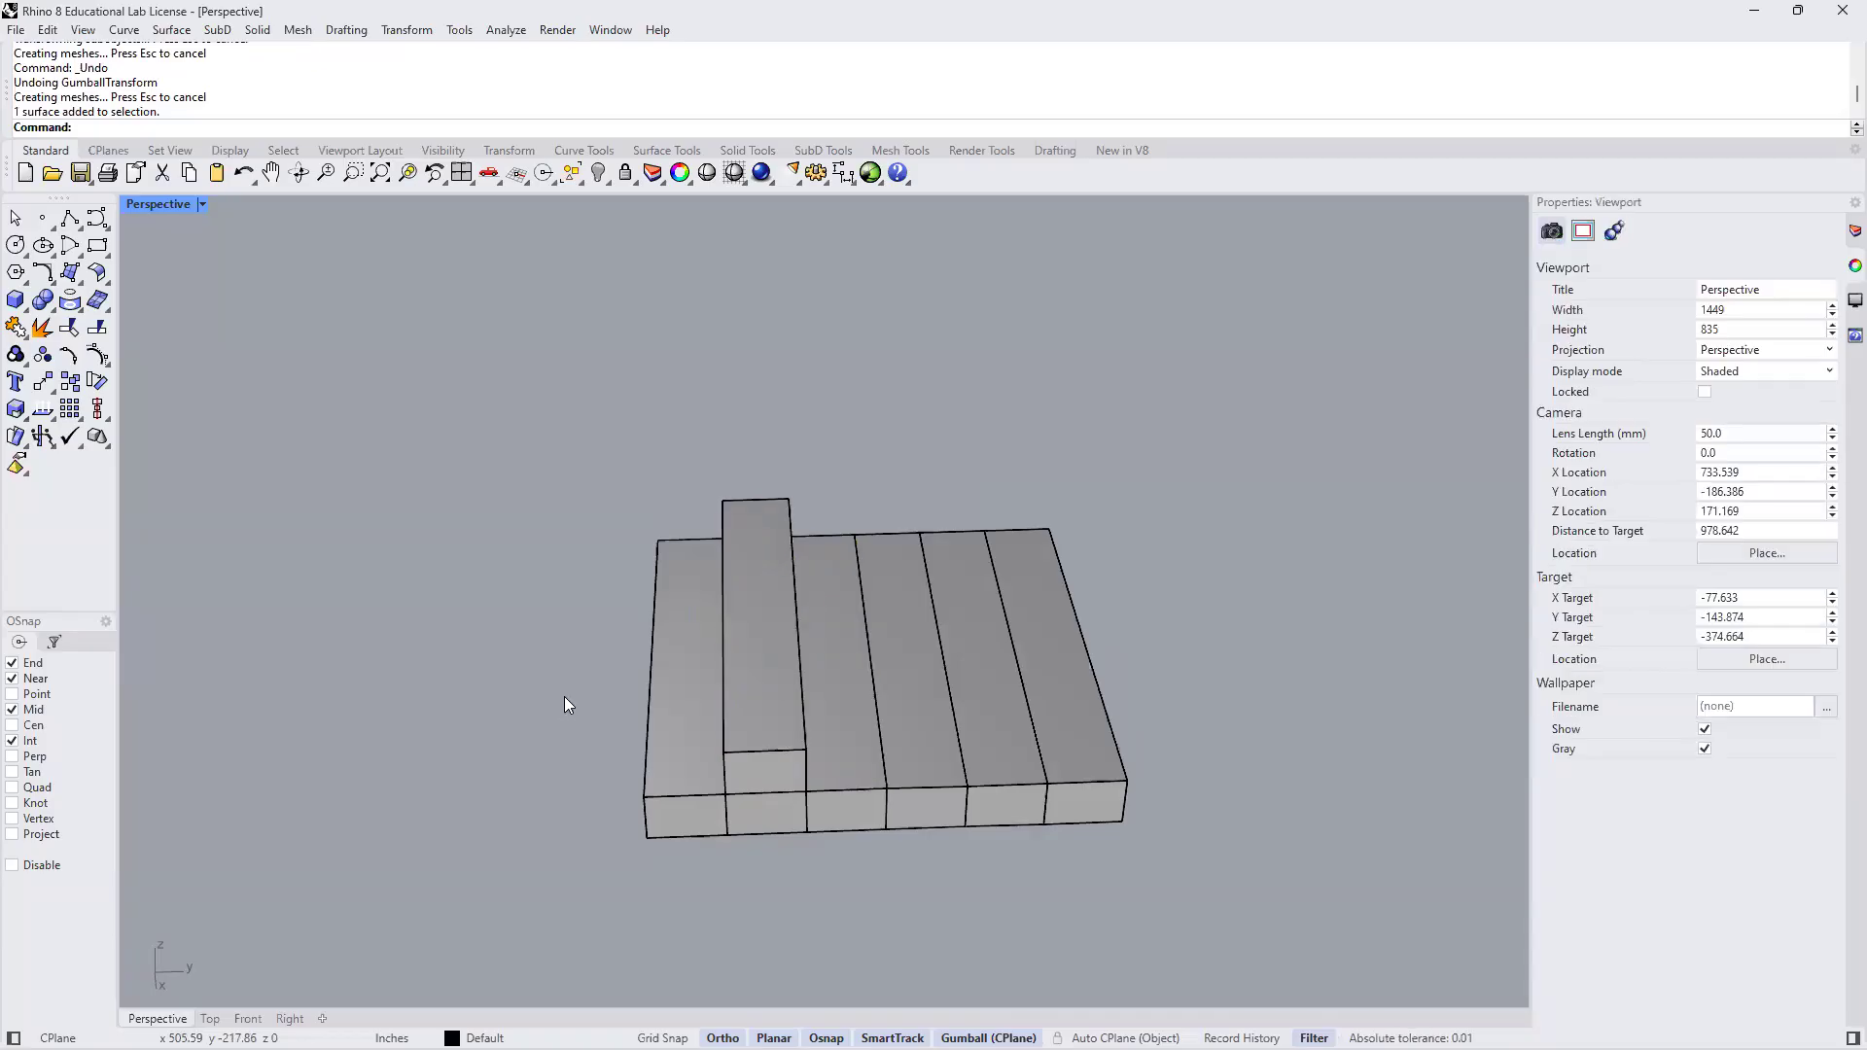
Extrude only the third segment's top face upward, twice as far as the second segment's, to form the third step
left_click(818, 679)
left_click(834, 628)
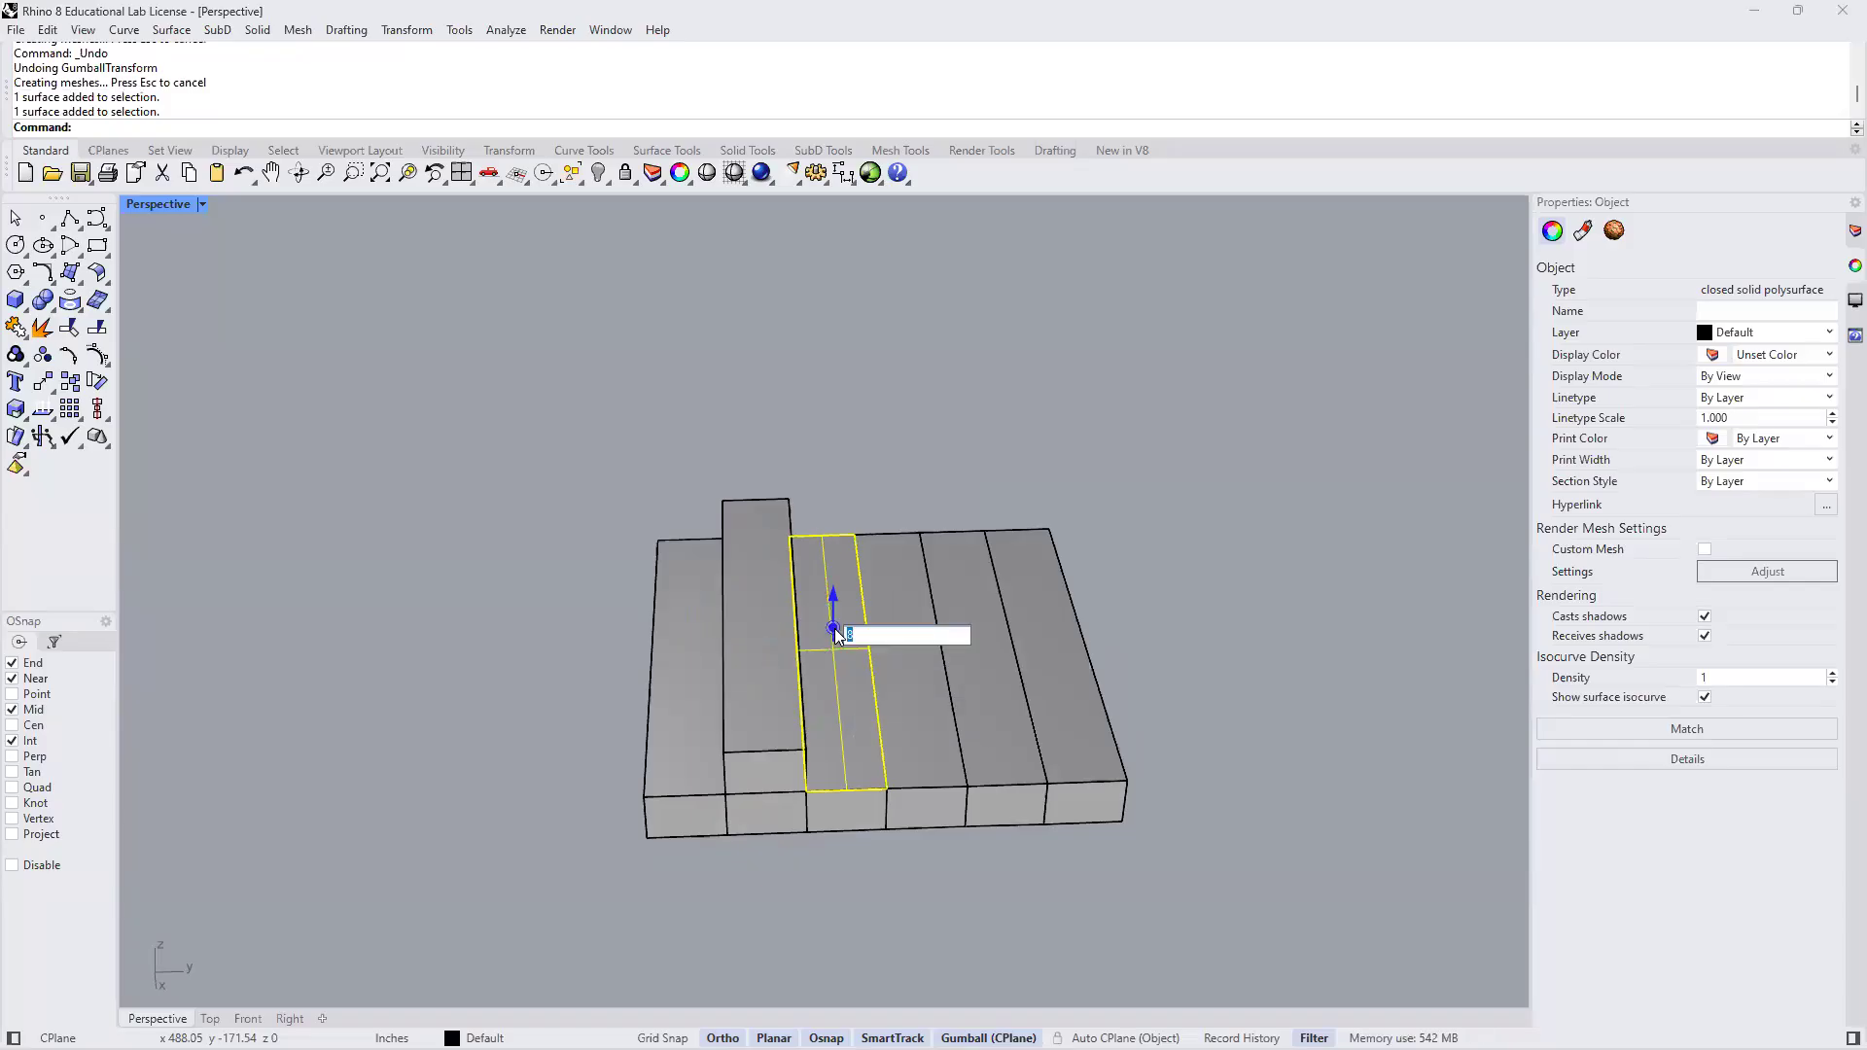
type("2")
key("Return")
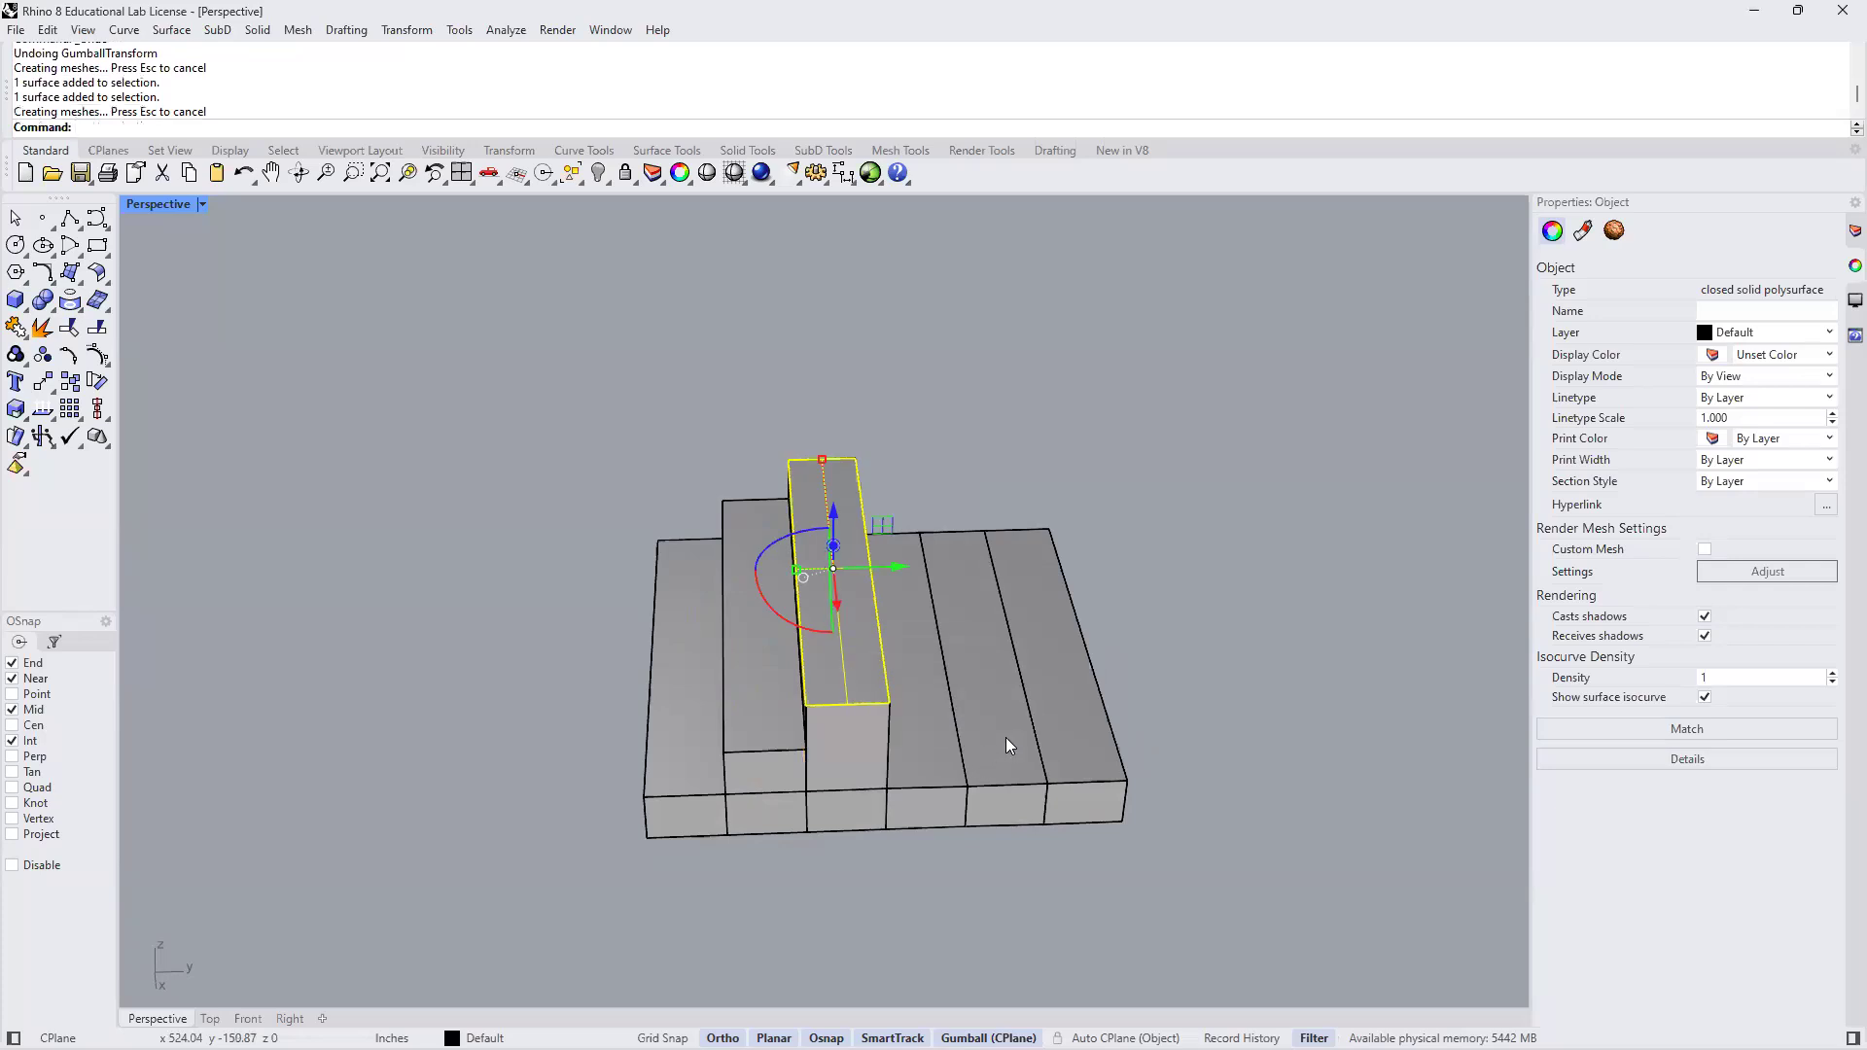
left_click(1140, 630)
Extrude the fourth segment's top face upward by 24" to form the fourth step
right_click_drag(1122, 646, 831, 677)
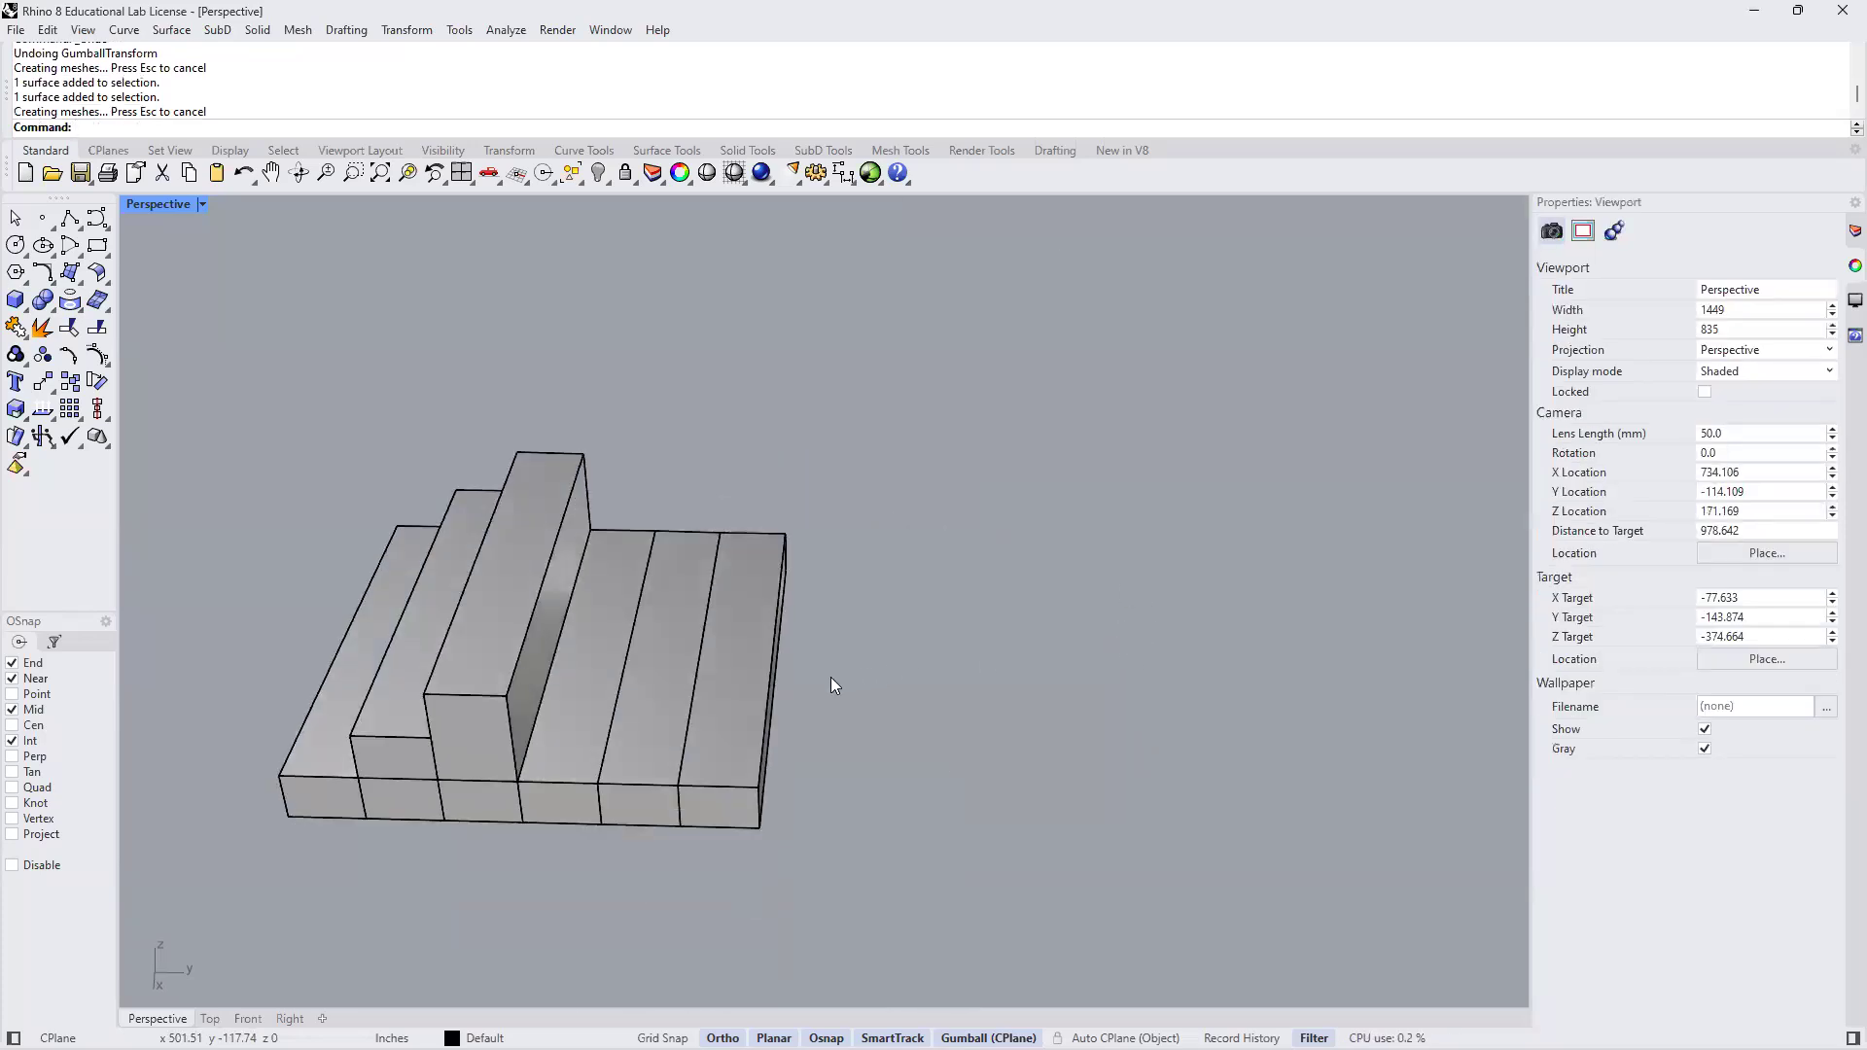
left_click(594, 671)
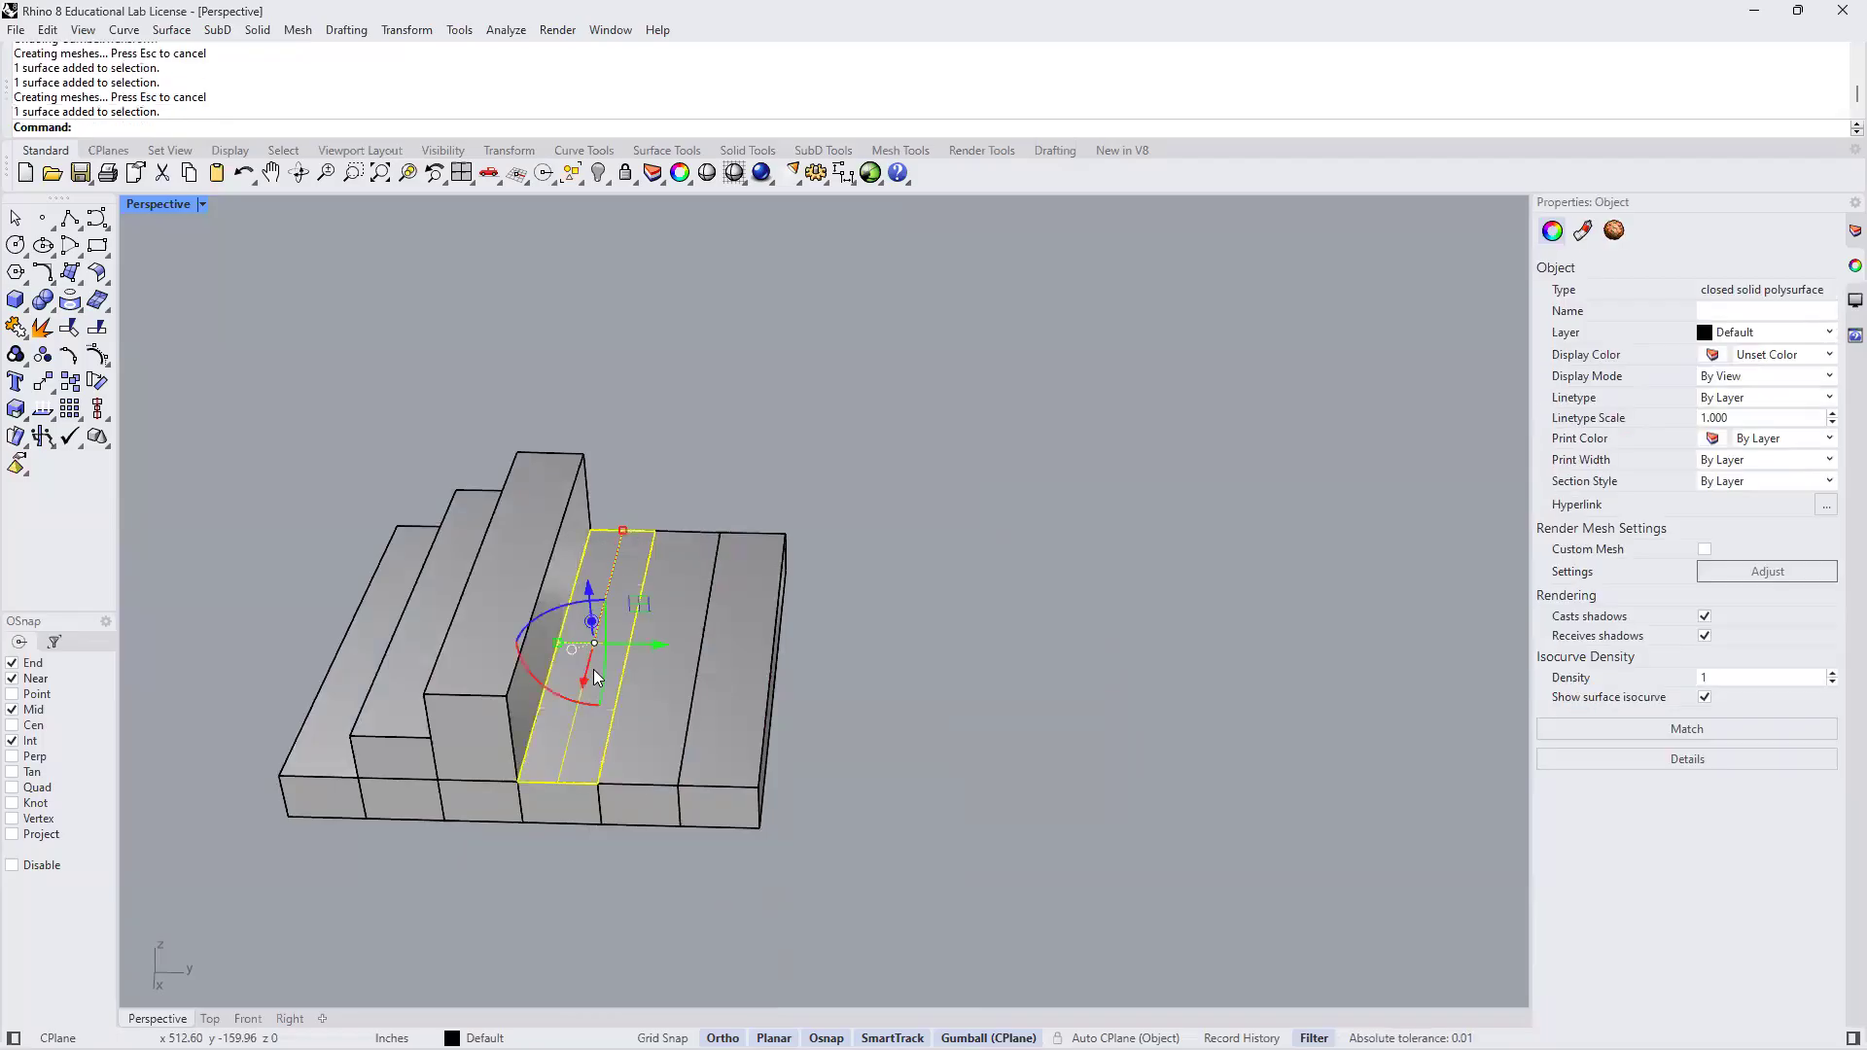
left_click(592, 621)
type("24")
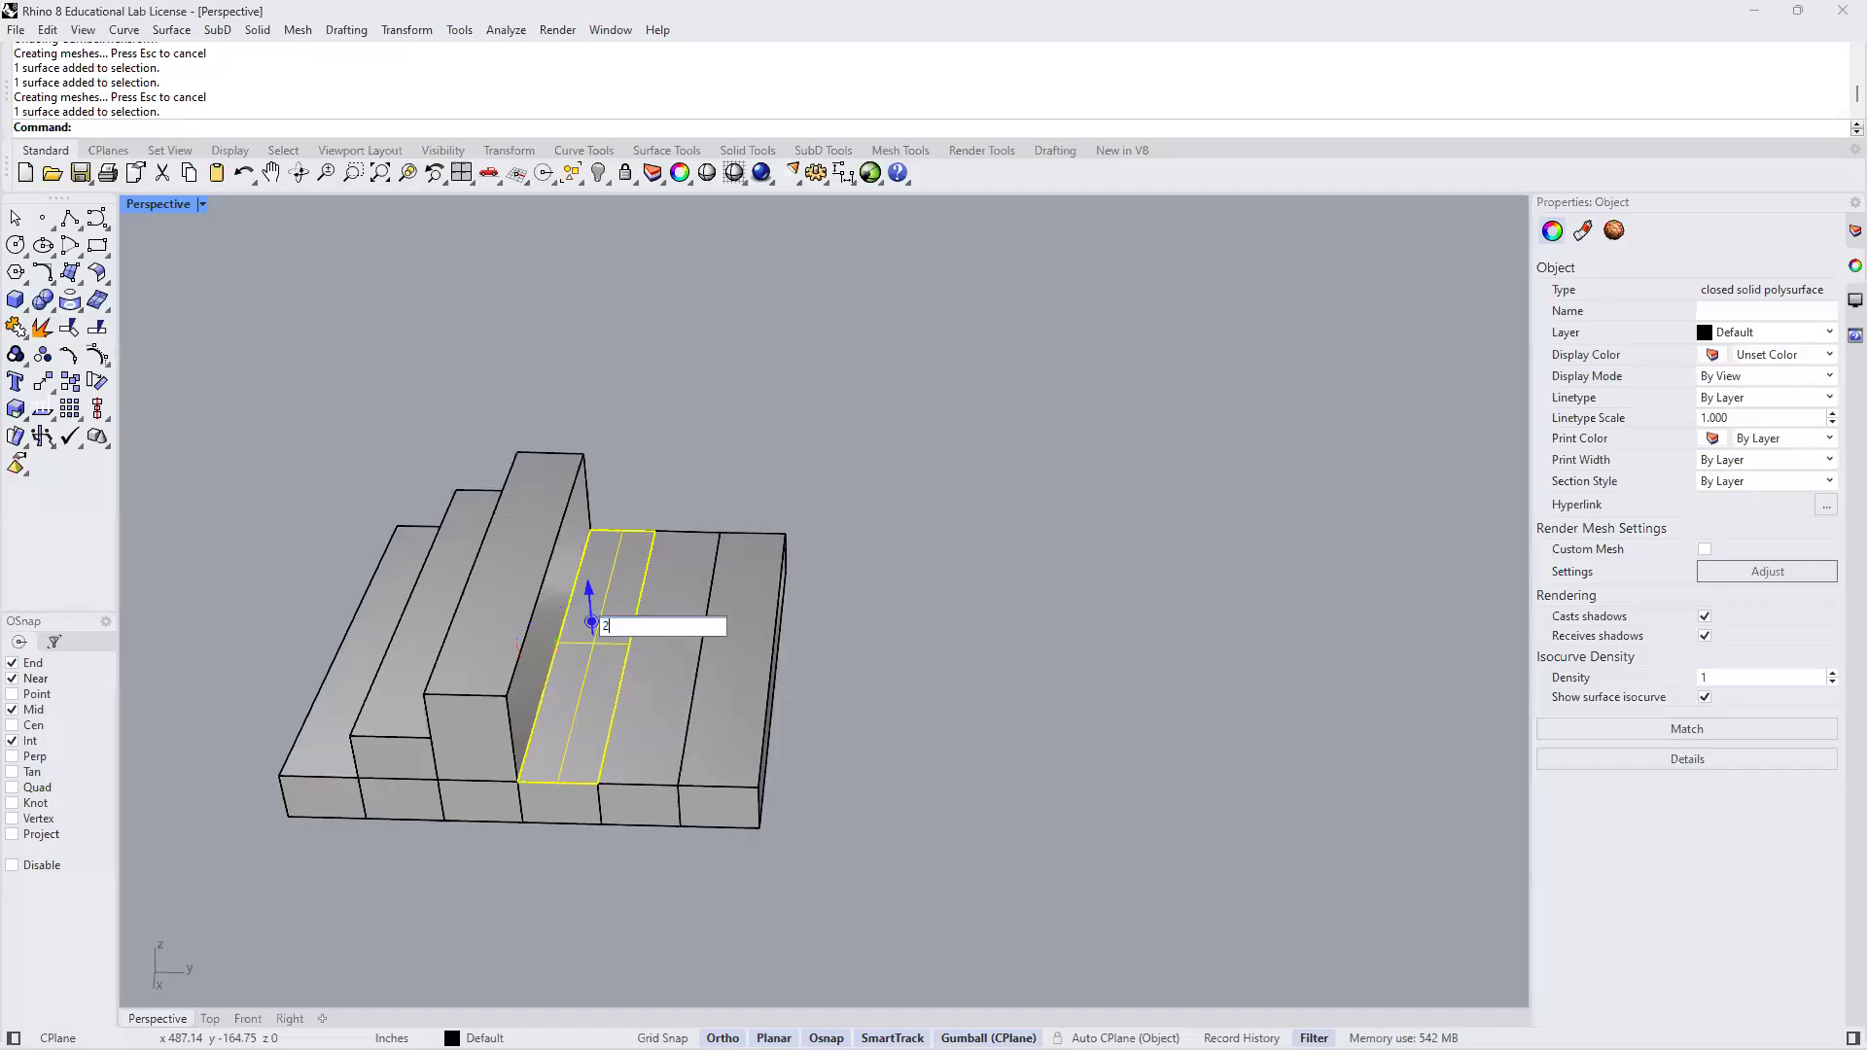
key("Return")
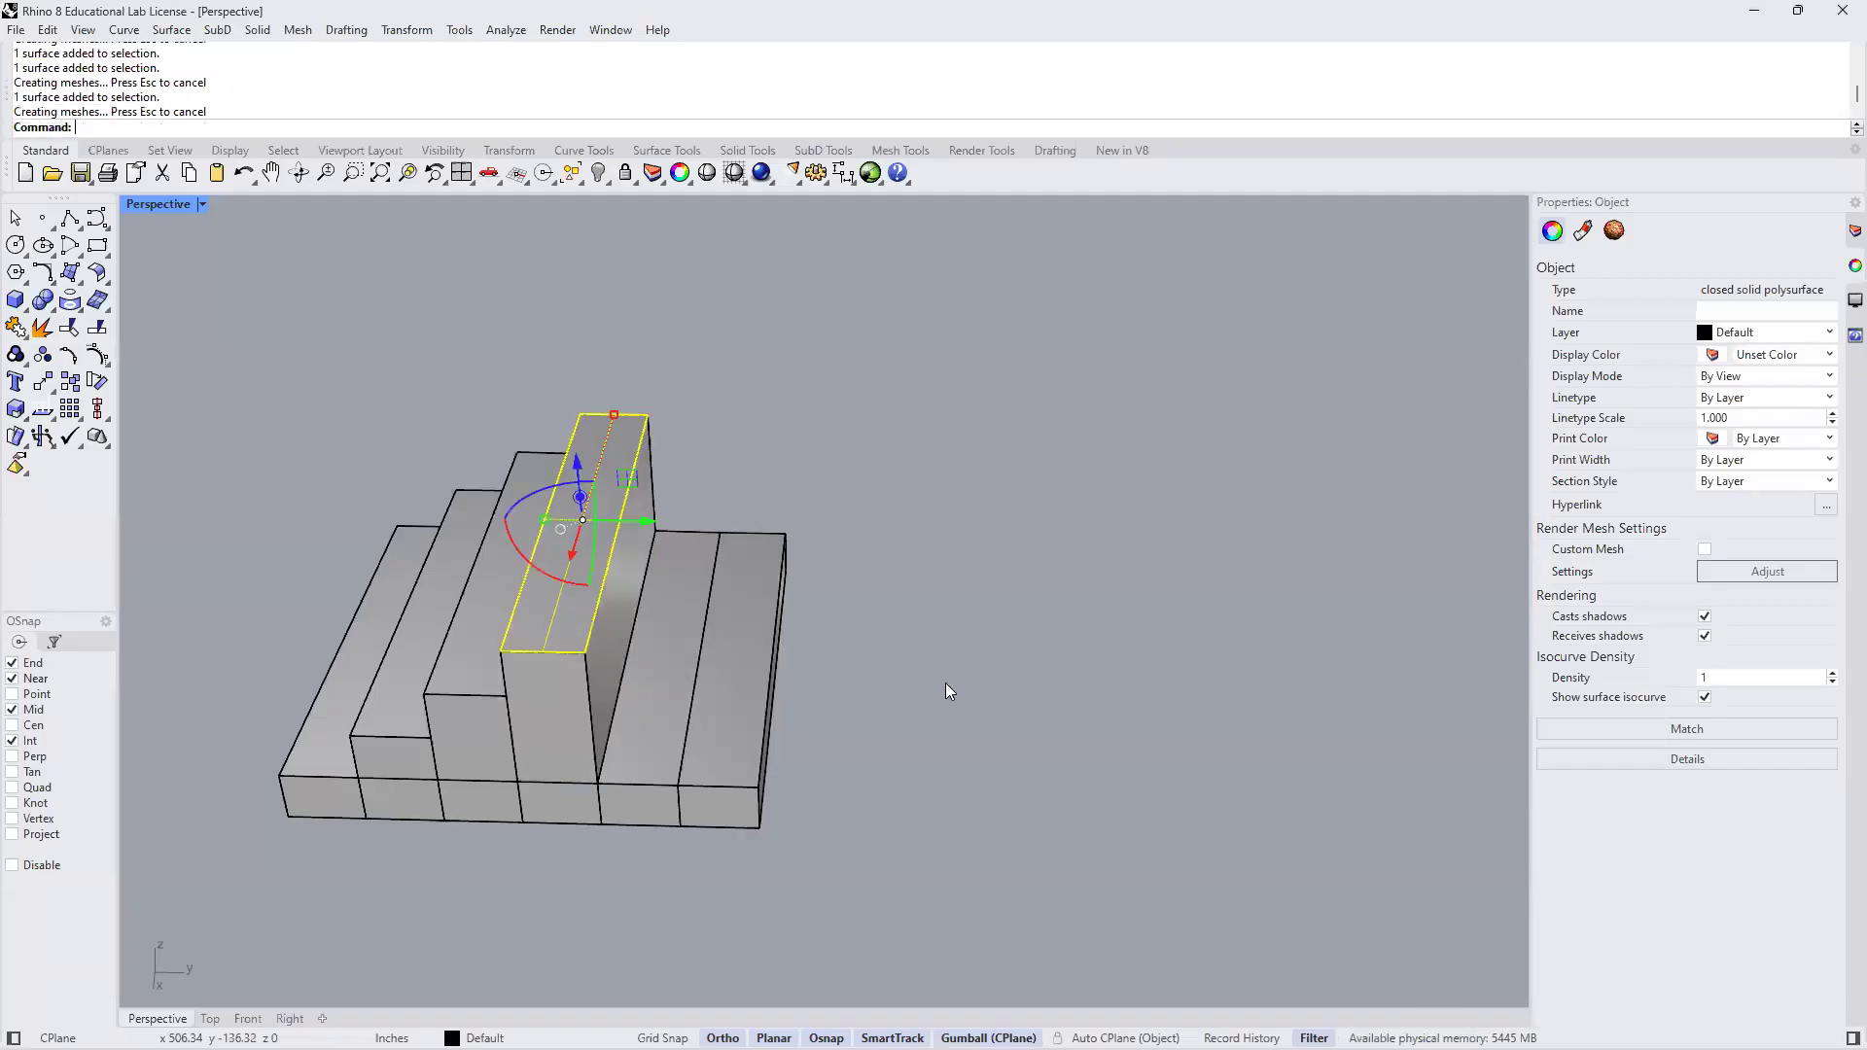
left_click(910, 689)
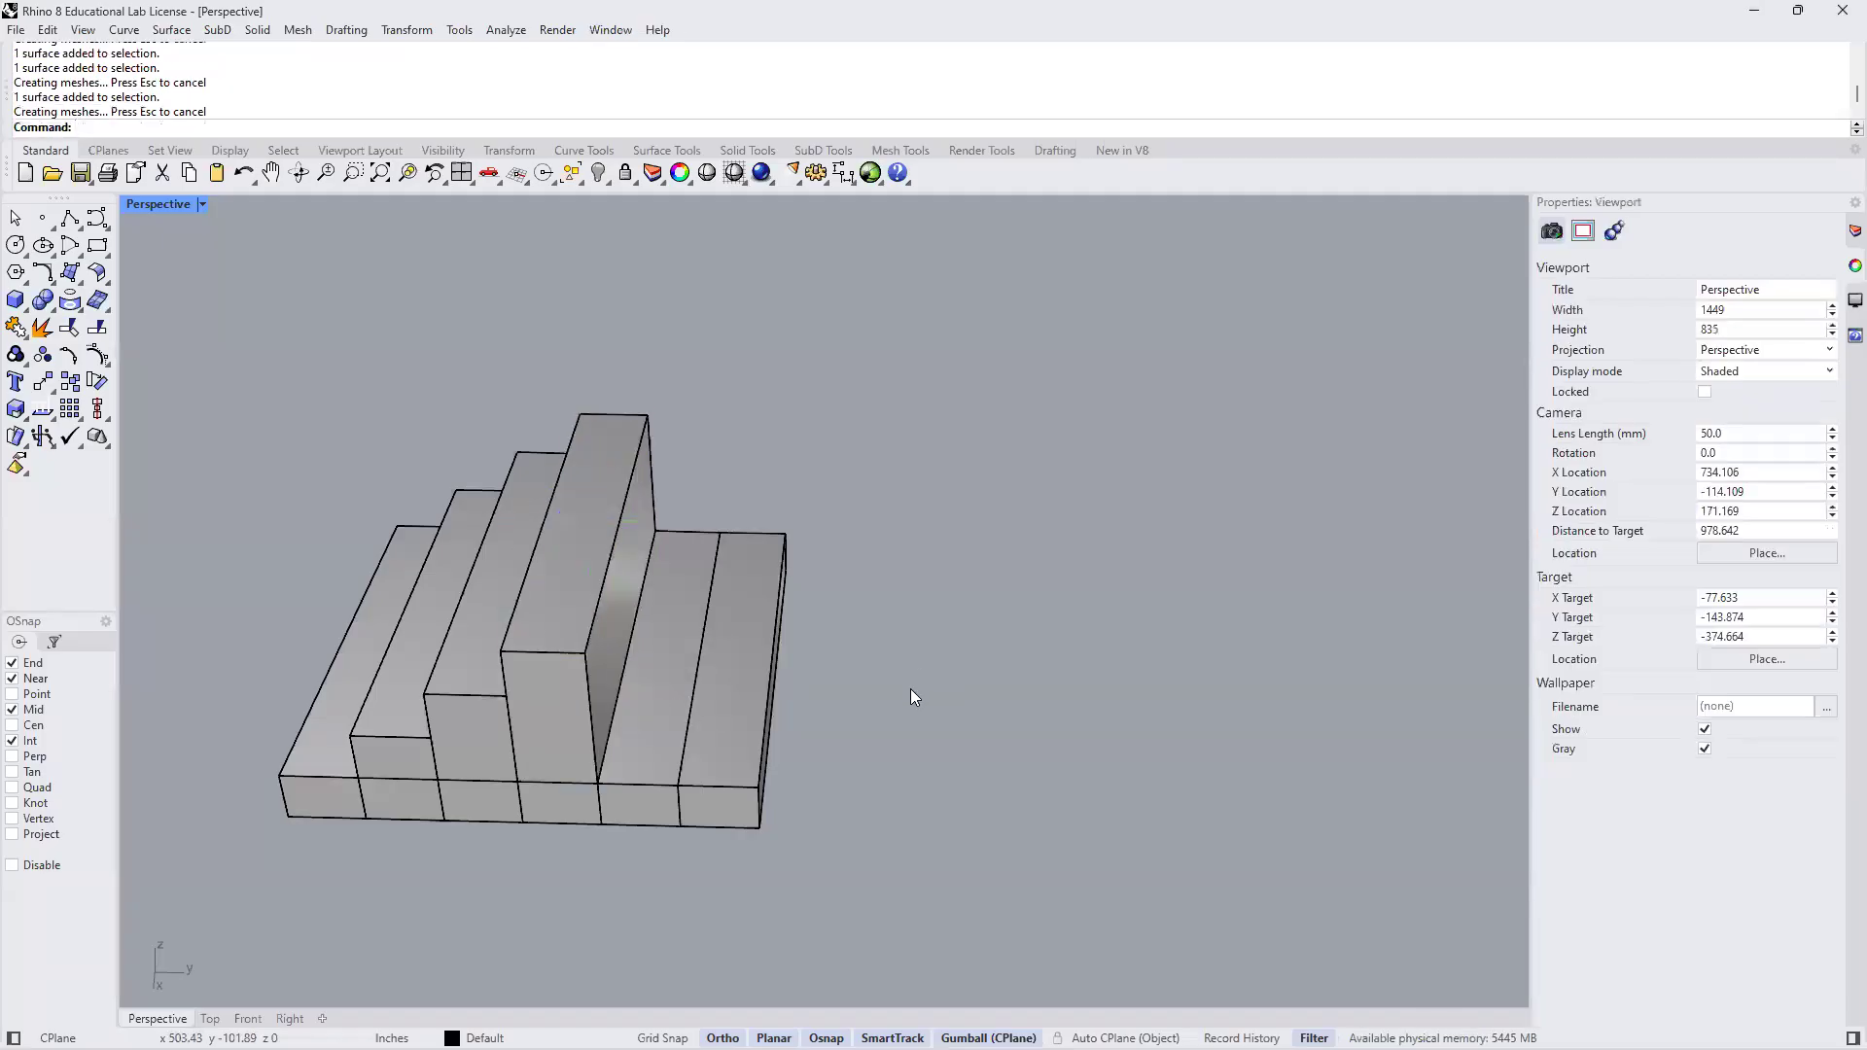
Extrude the fifth segment's top face upward by 34" to form the fifth step
left_click(675, 650, "ctrl+shift")
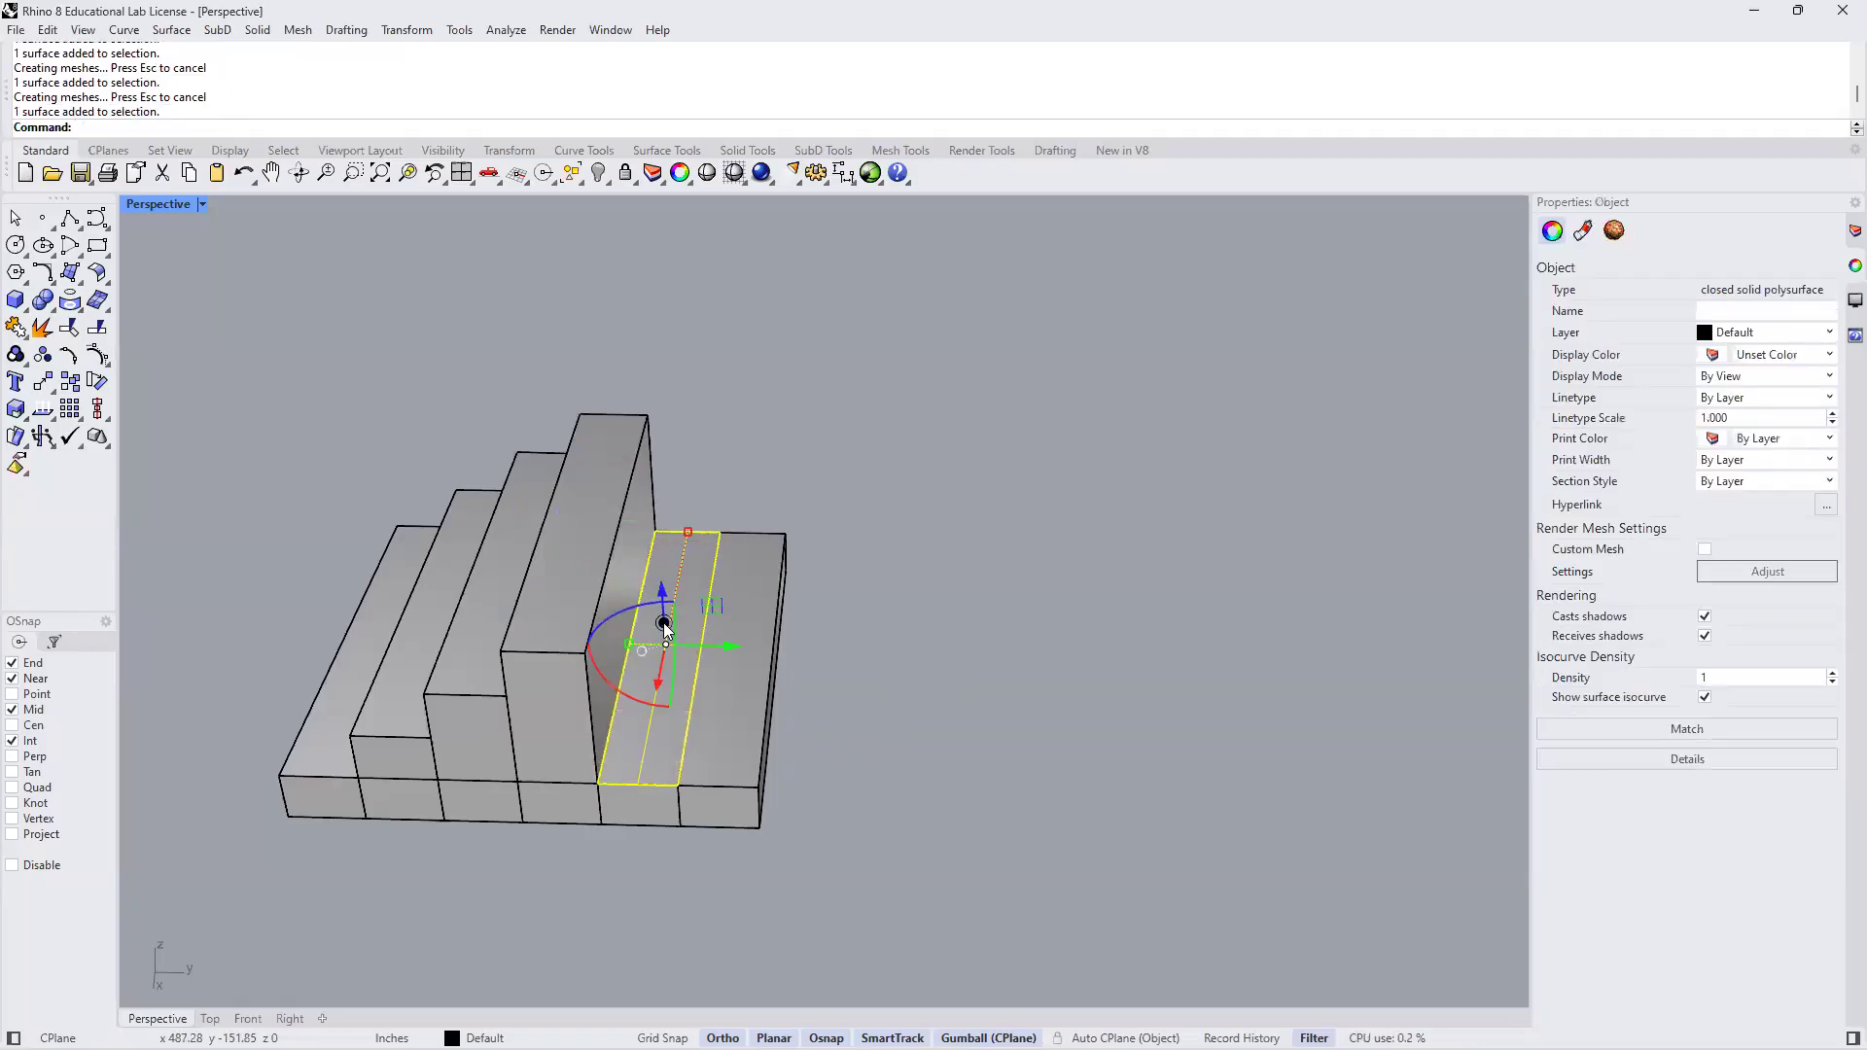
left_click(663, 622)
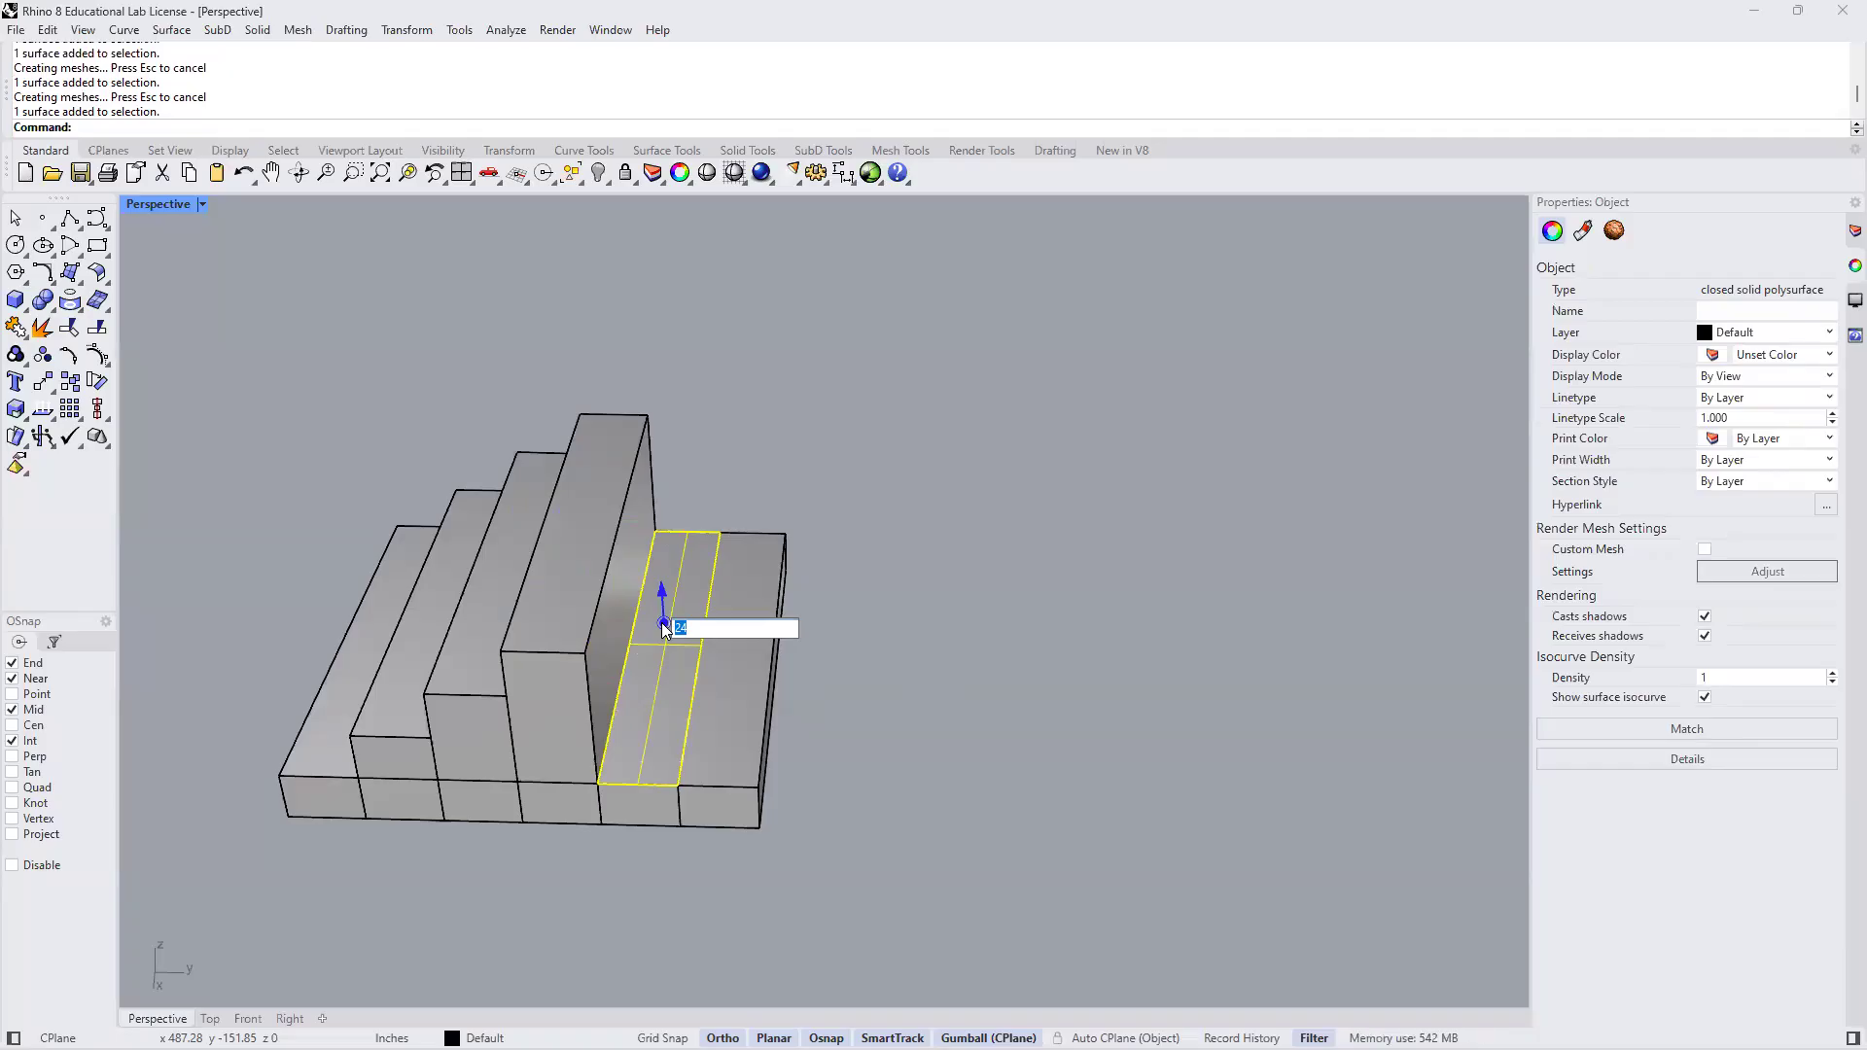
type("34")
key("Return")
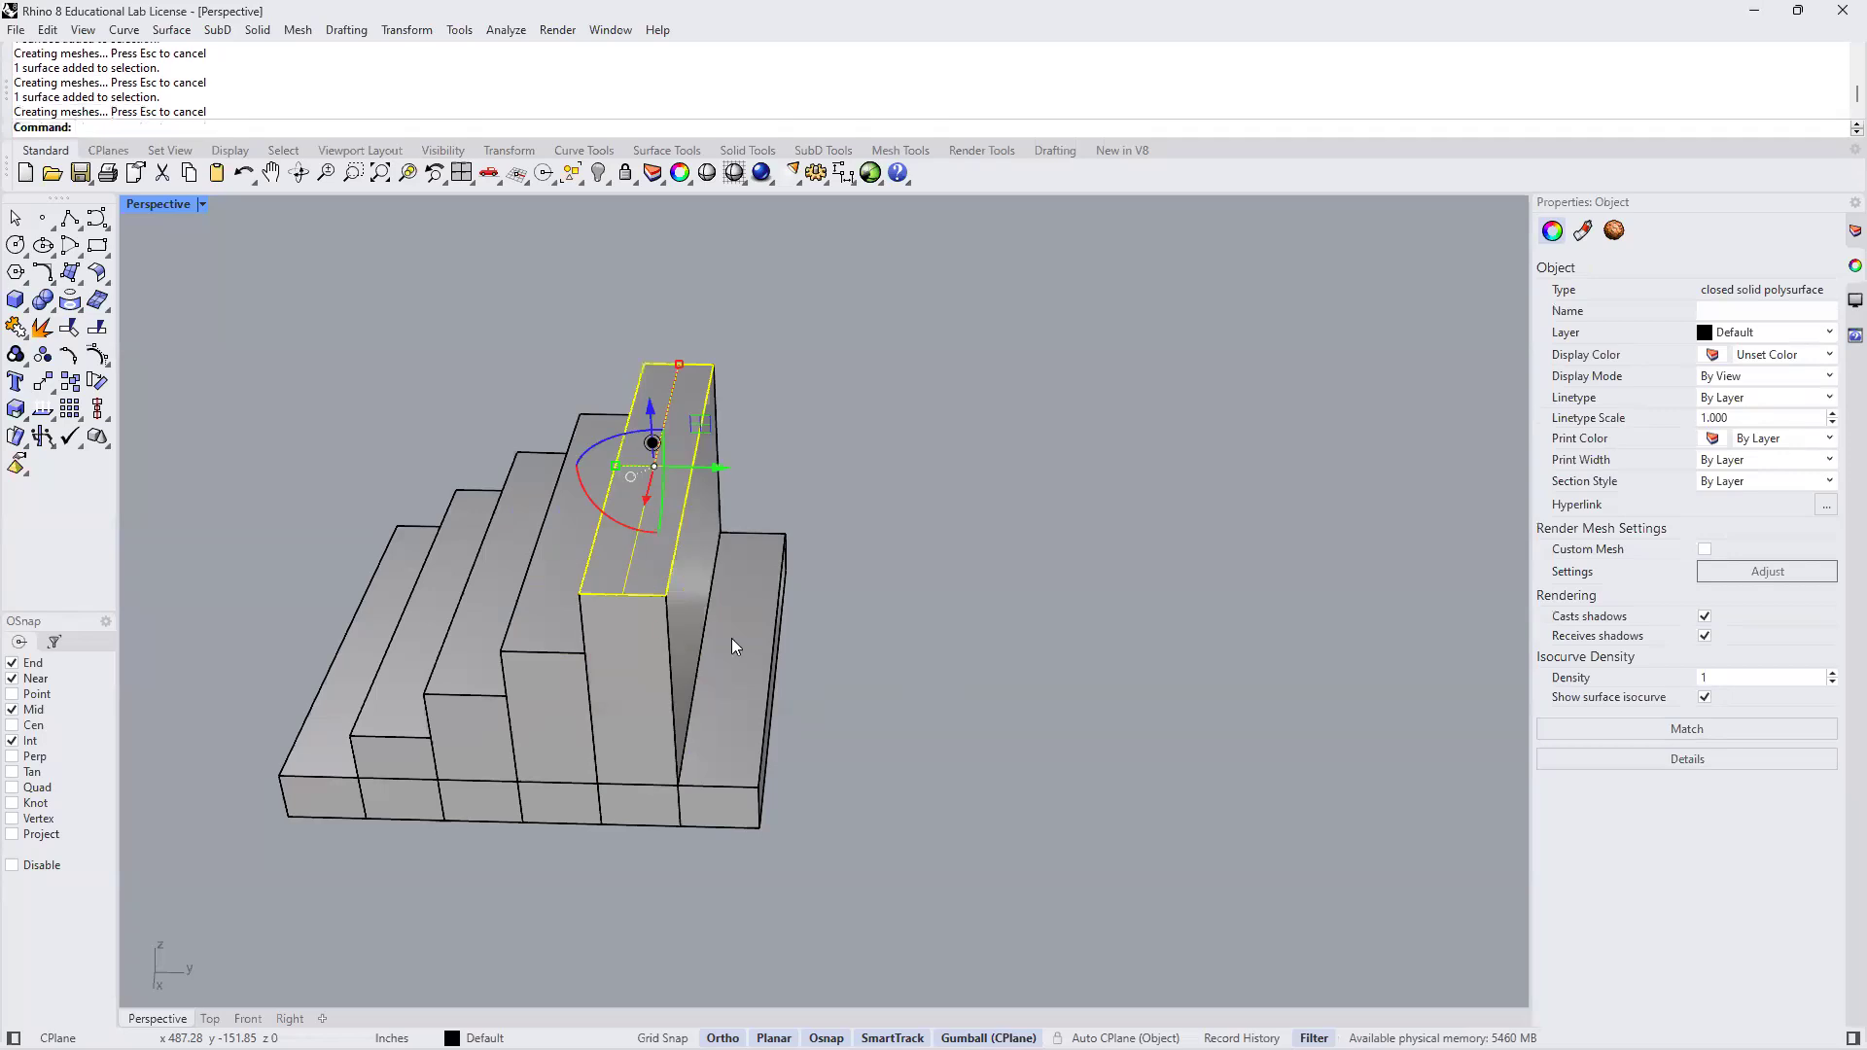
left_click(869, 677)
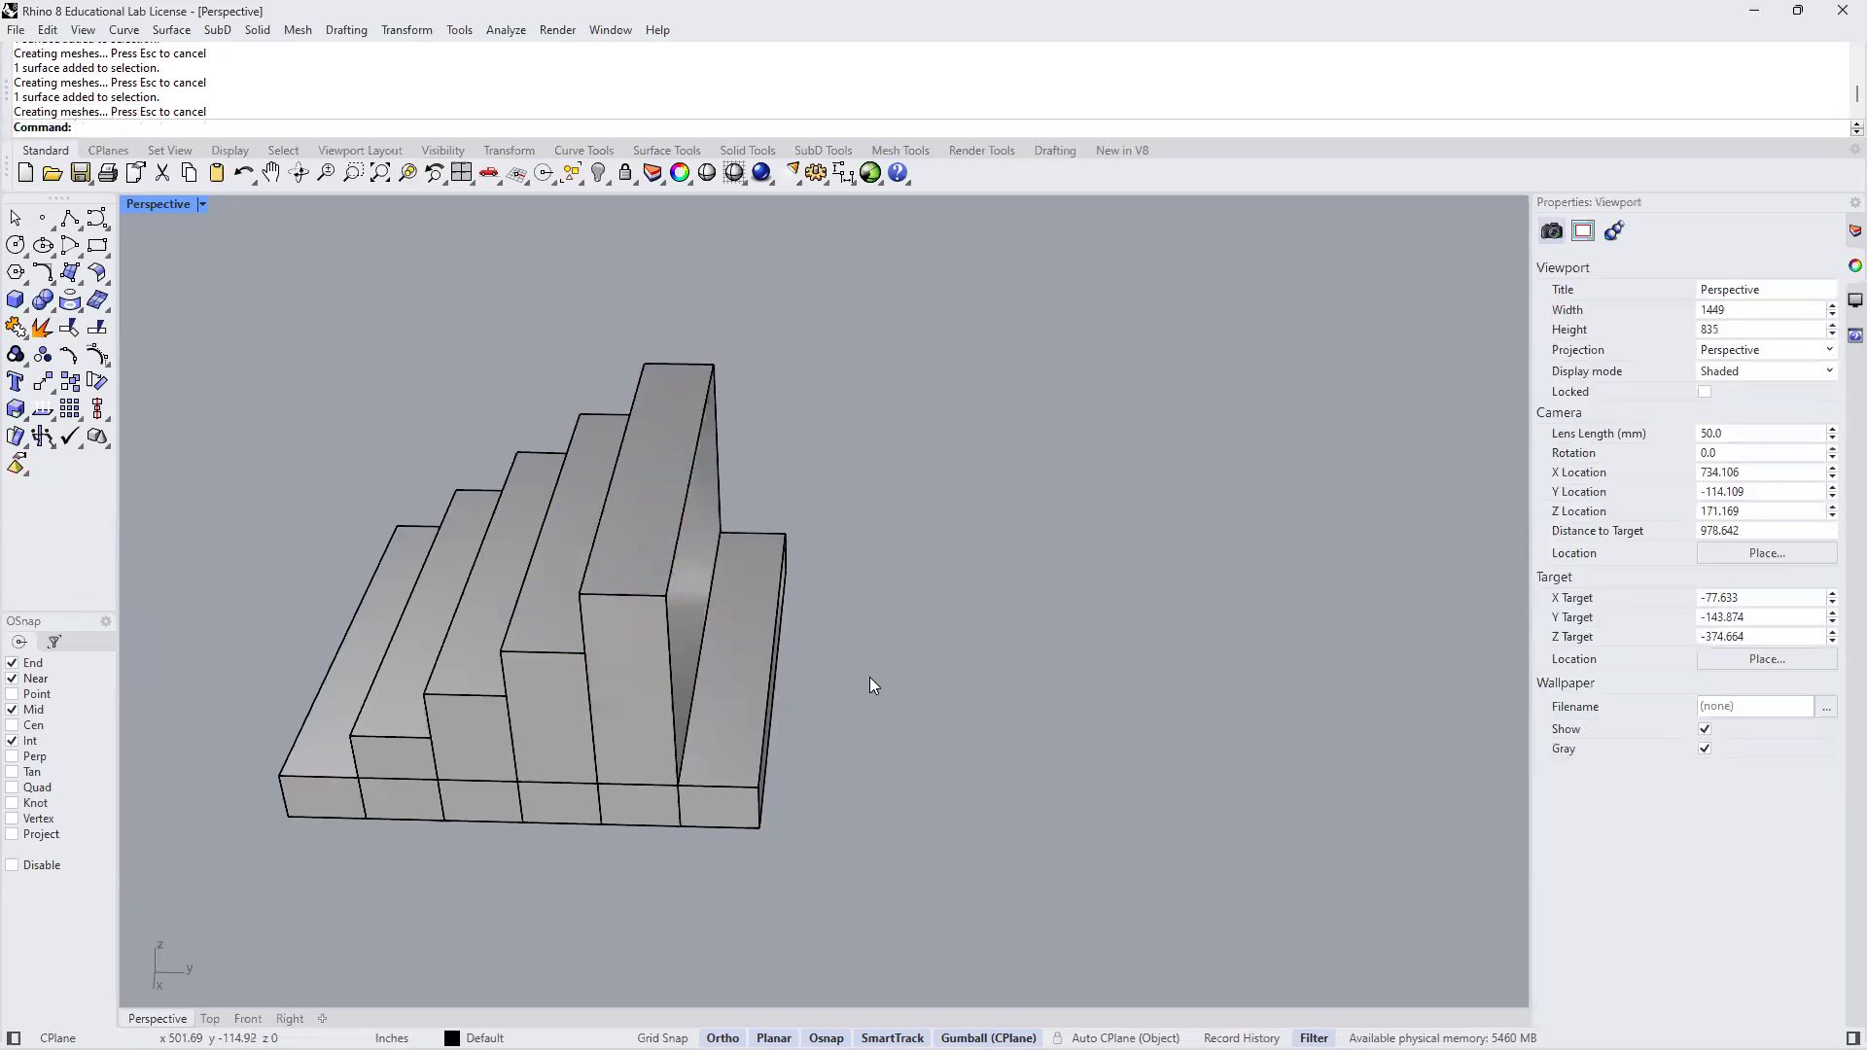
Extrude the last segment's top face upward by 42" to form the top step
left_click(745, 669)
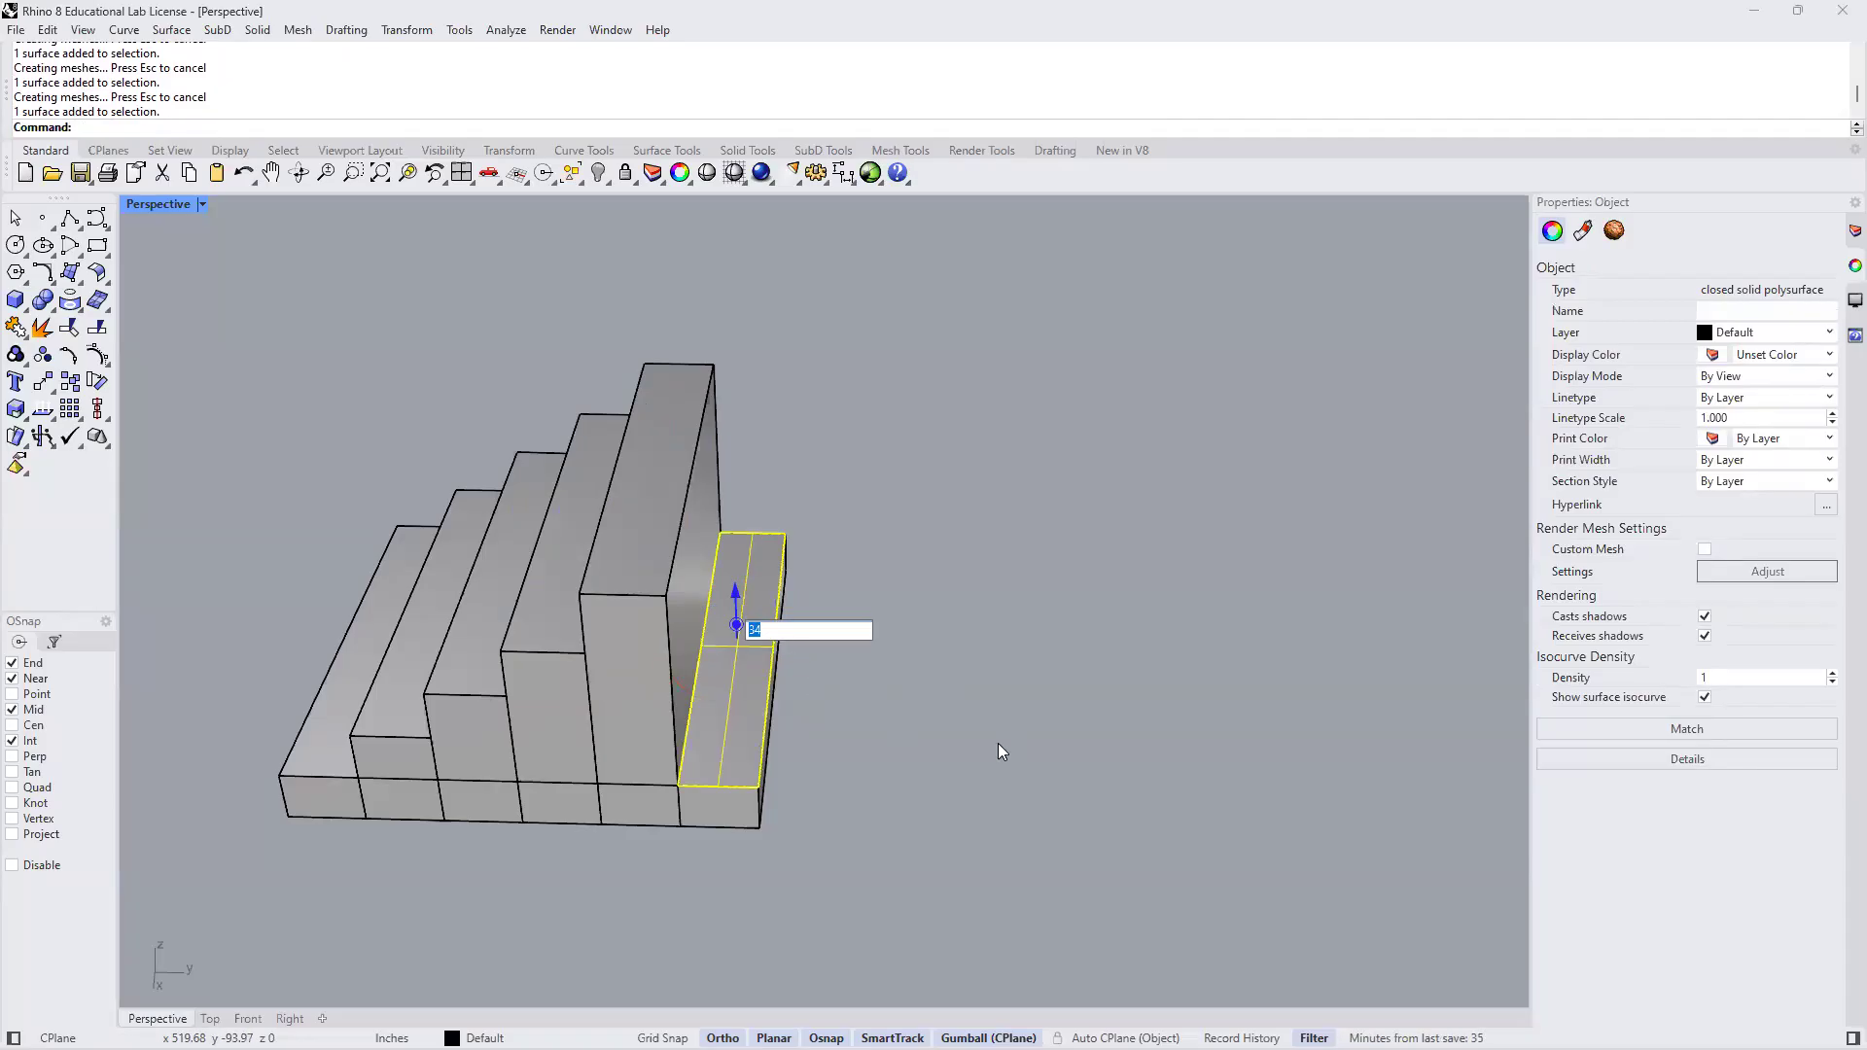
type("42")
key("Return")
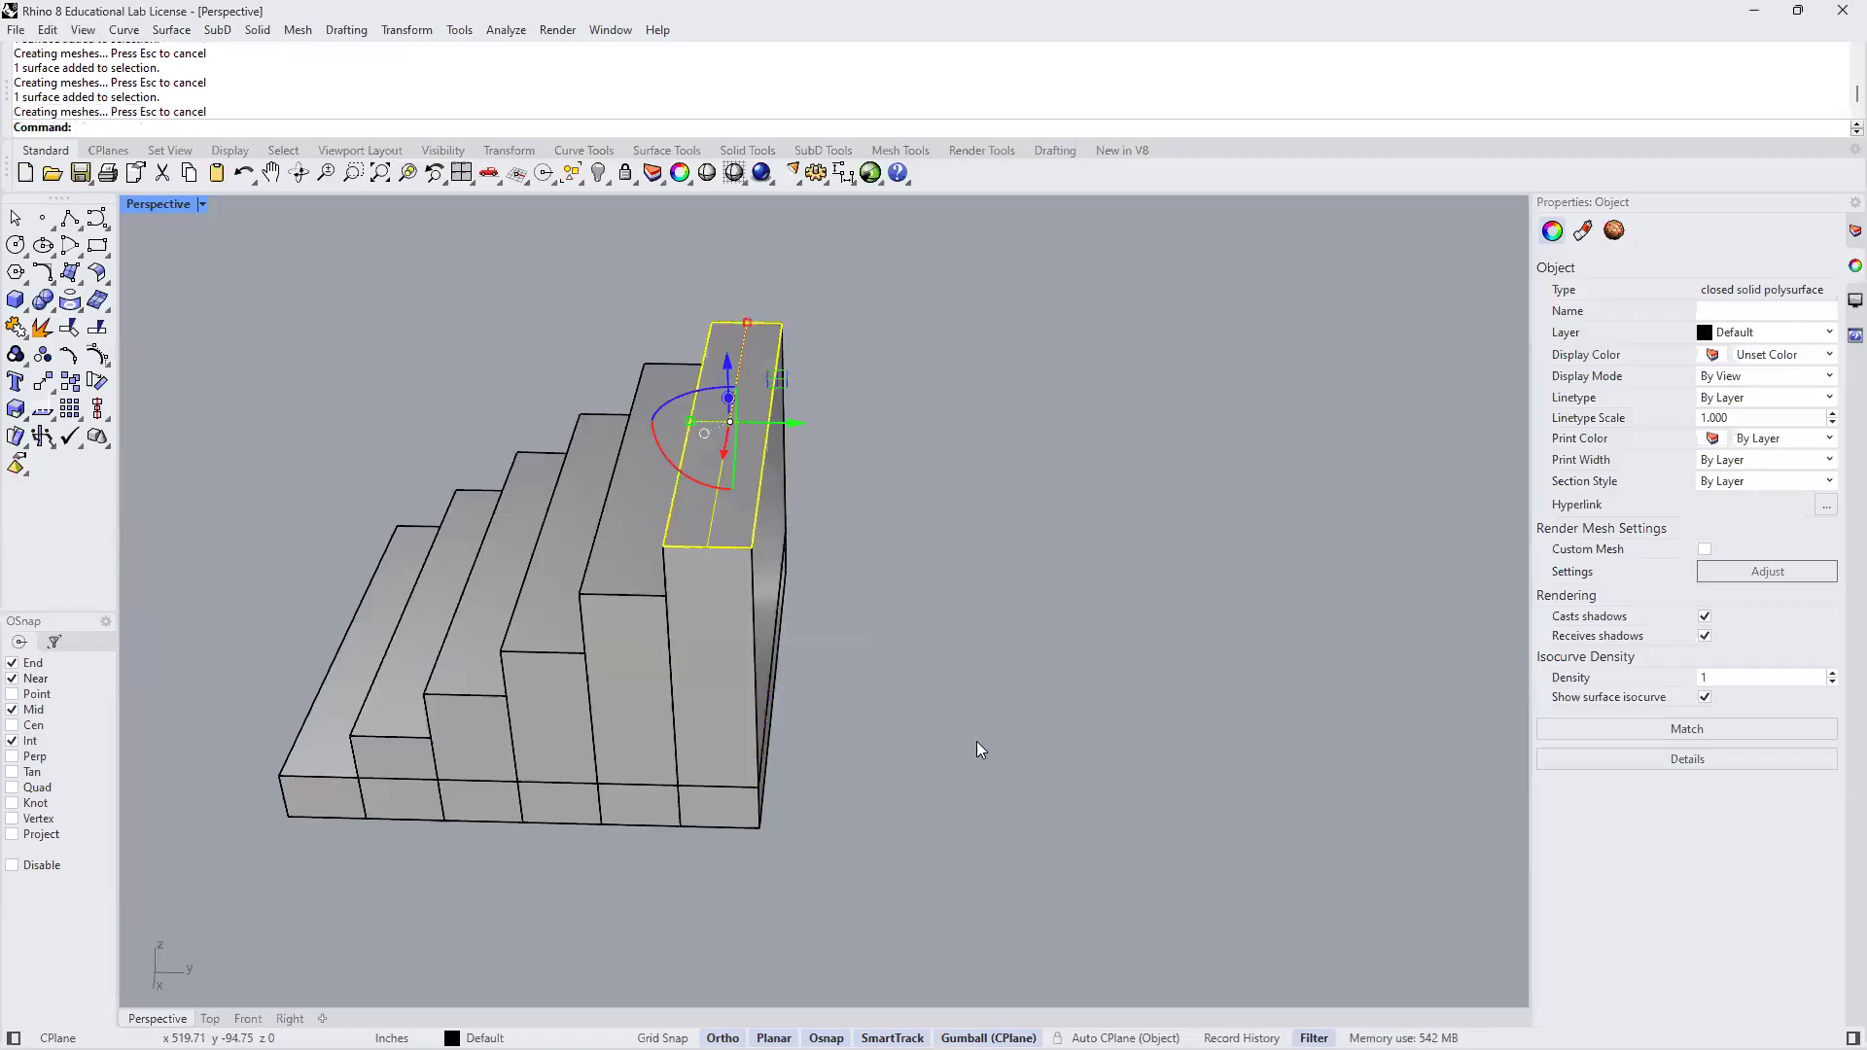
left_click(972, 747)
Merge all coplanar faces of the new staircase with MergeAllCoplanarFaces
scroll(858, 786, "down", 6)
right_click_drag(659, 850, 788, 743)
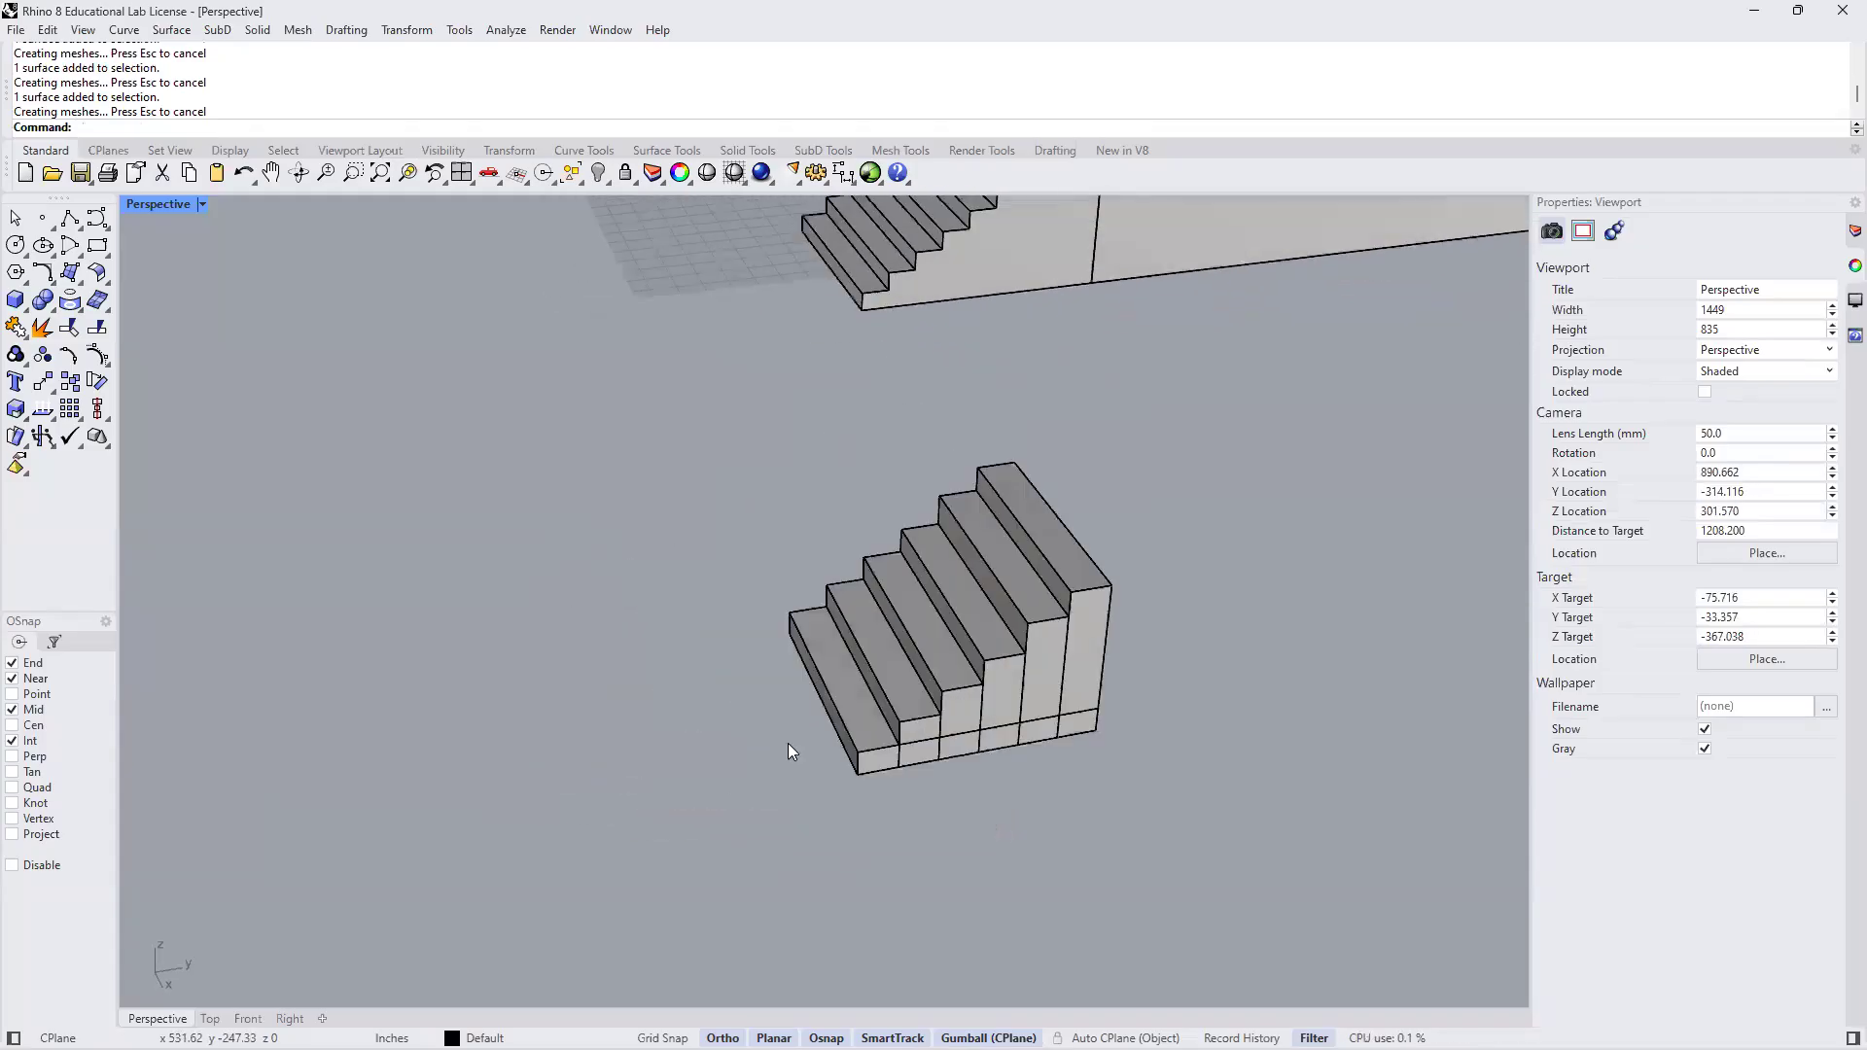
left_click(1048, 722)
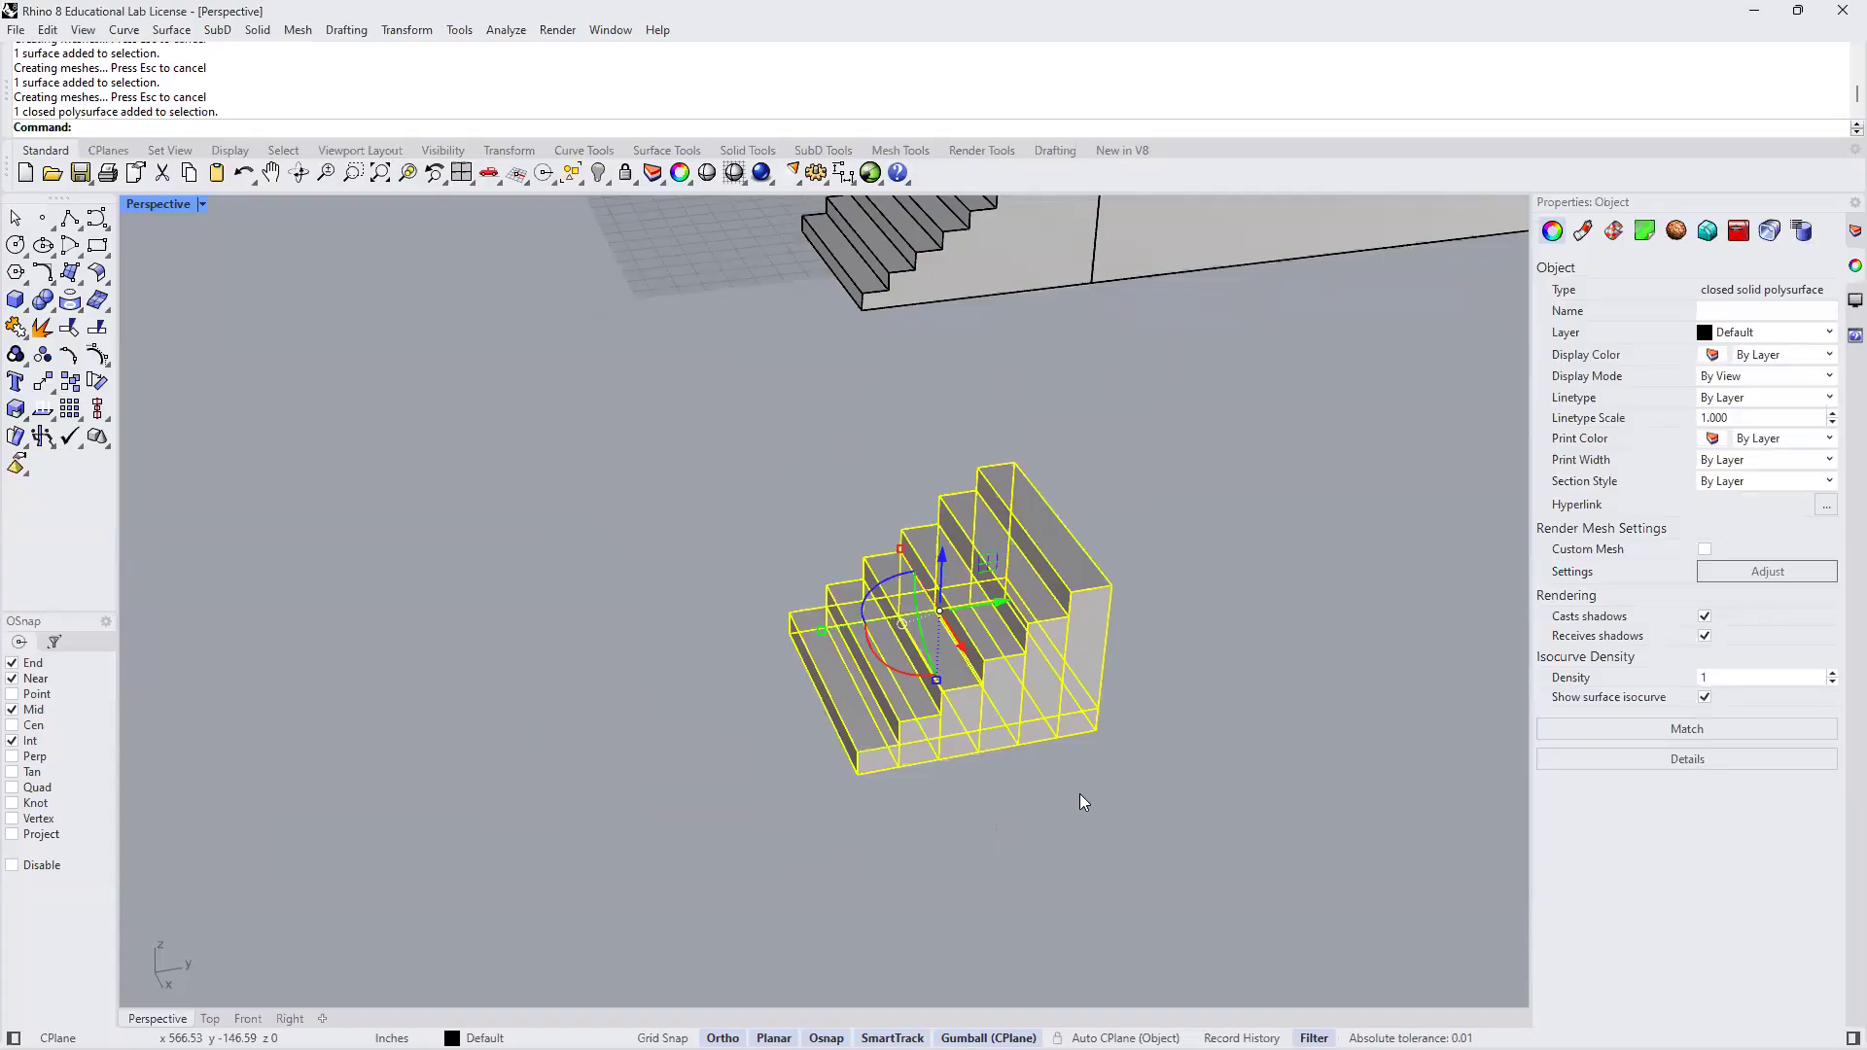
type("MergeAllCoplanarFaces")
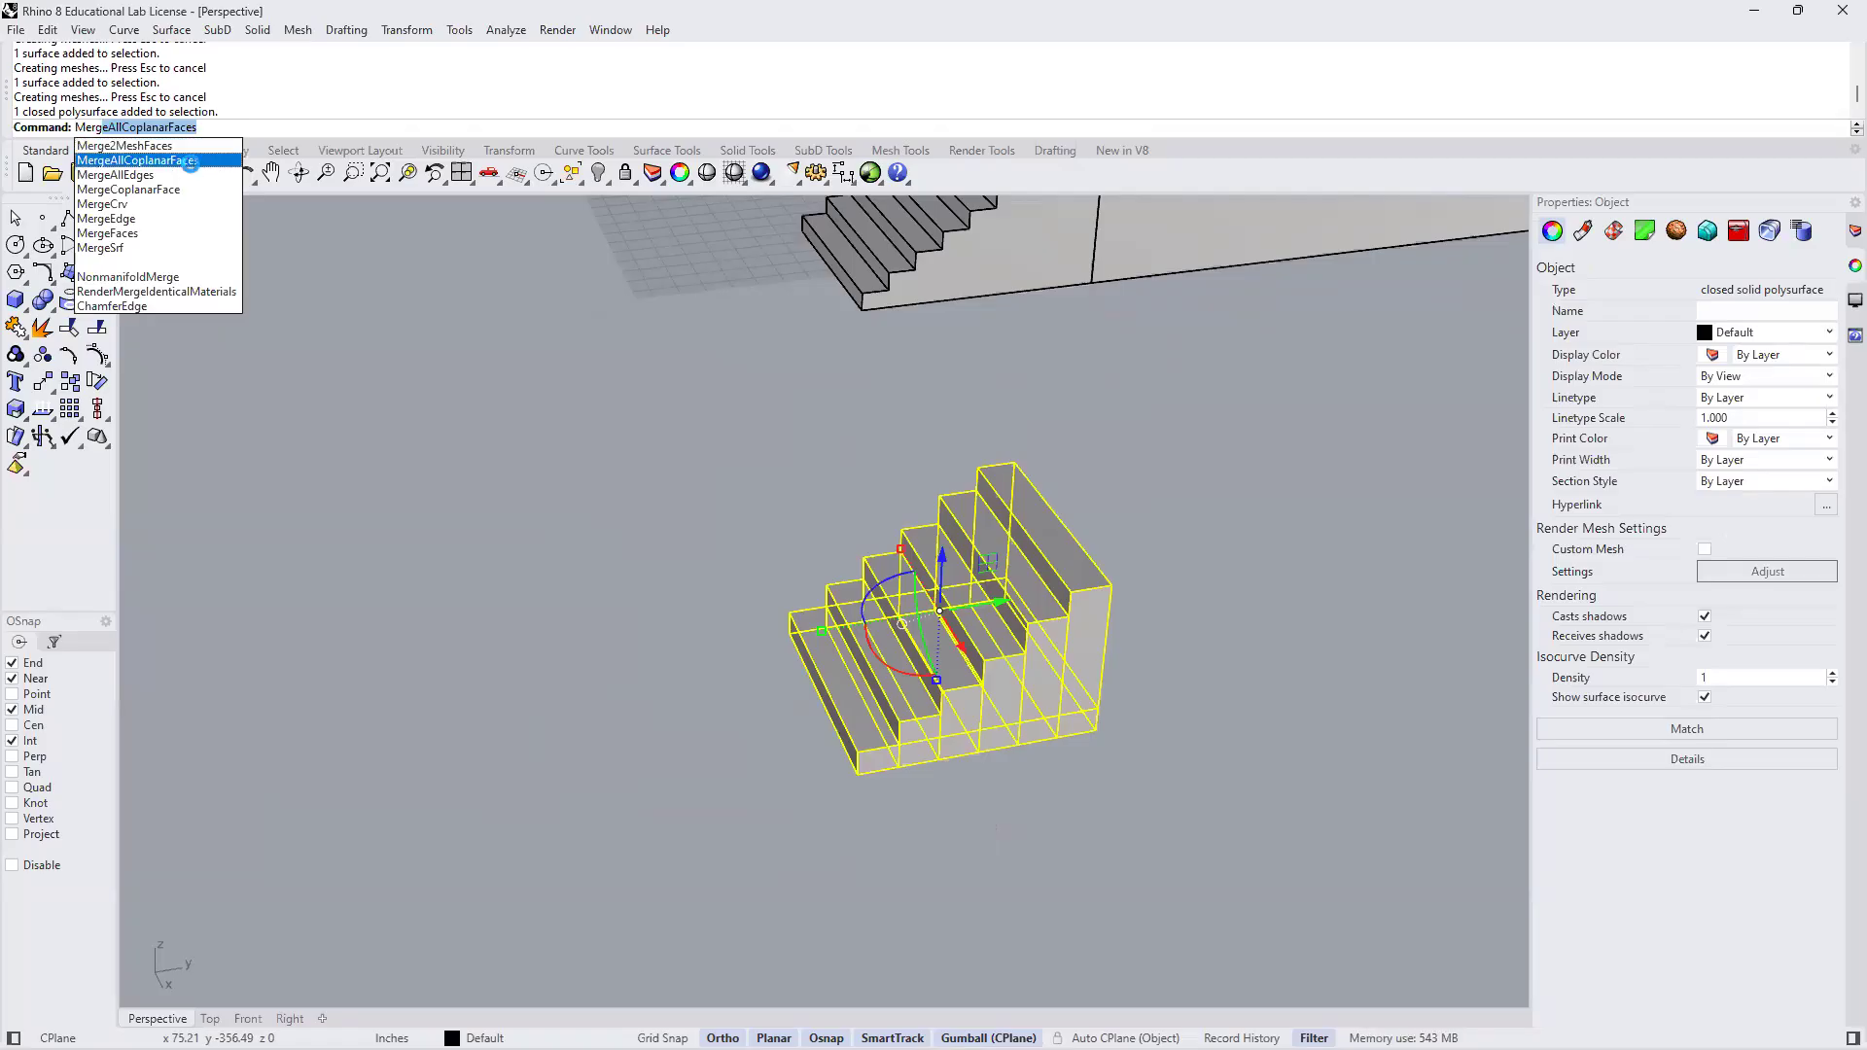
left_click(189, 161)
left_click(996, 780)
Move only the new staircase's tall back face 3' outward along the Y direction to form a top landing
right_click_drag(850, 654, 858, 718)
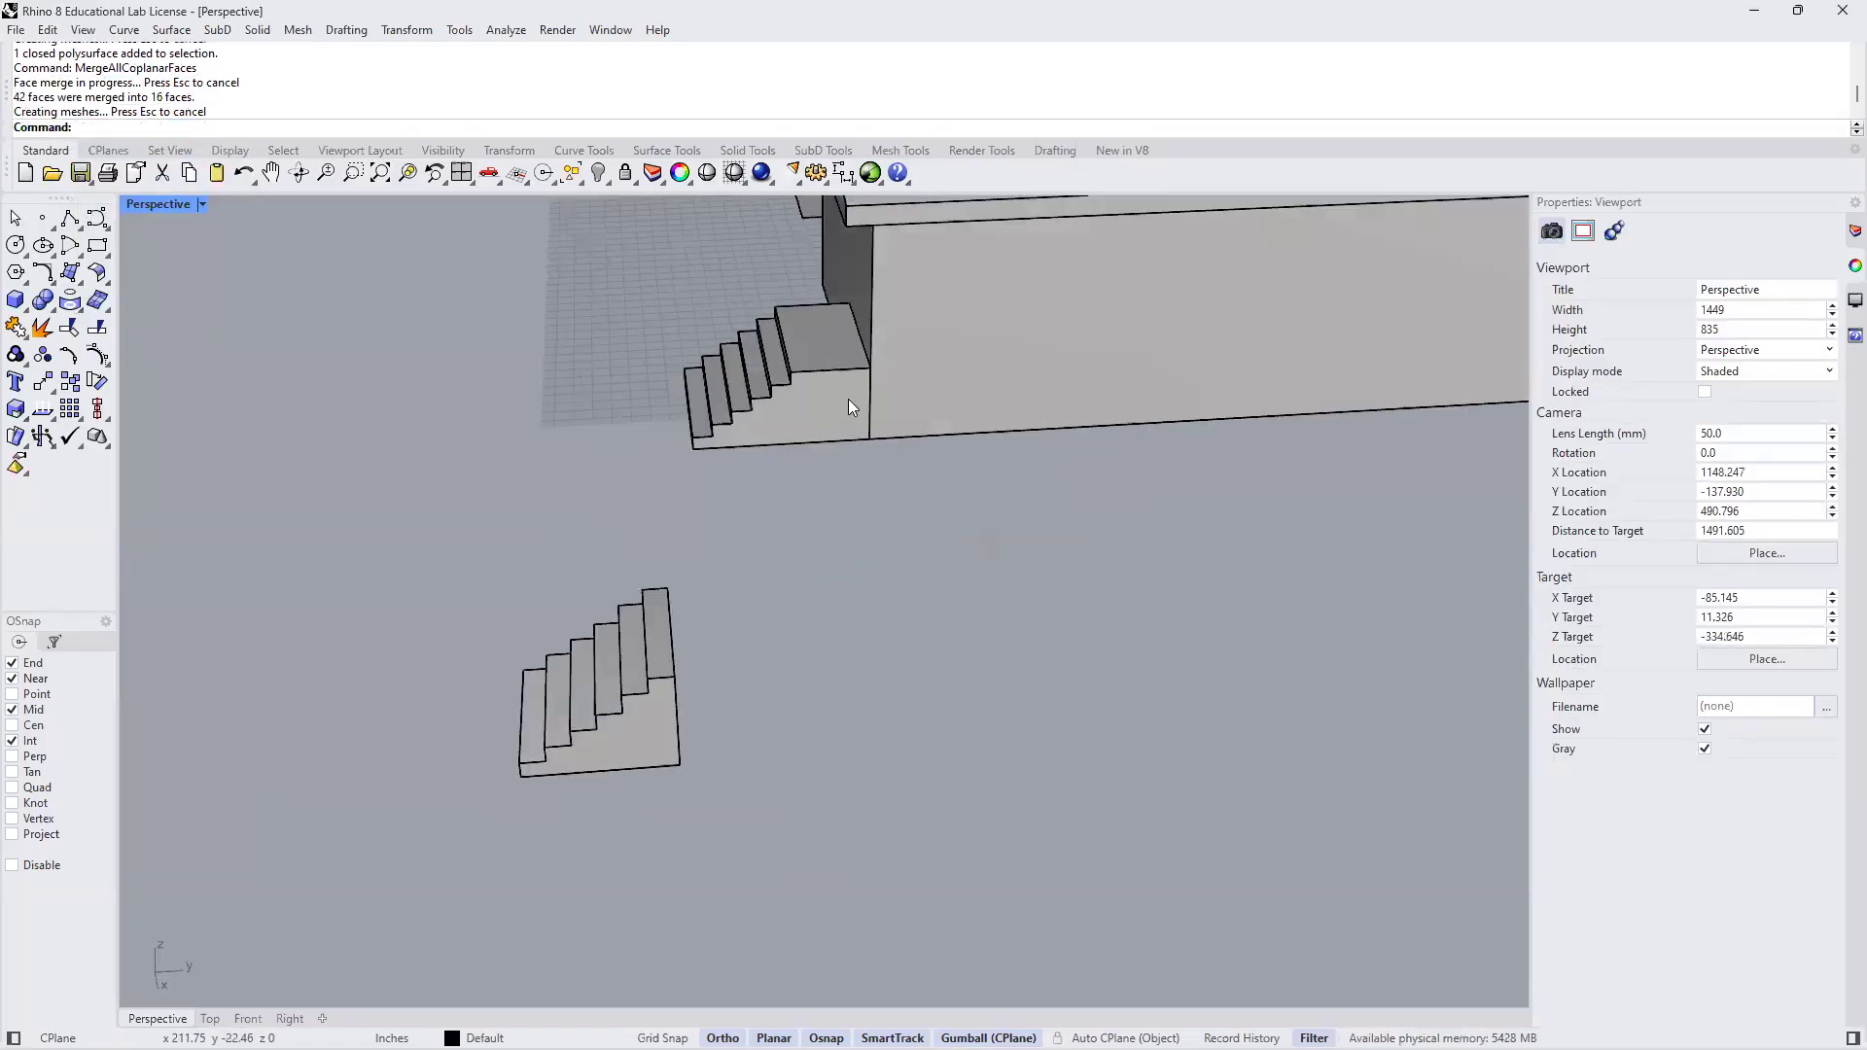
right_click_drag(889, 642, 822, 640)
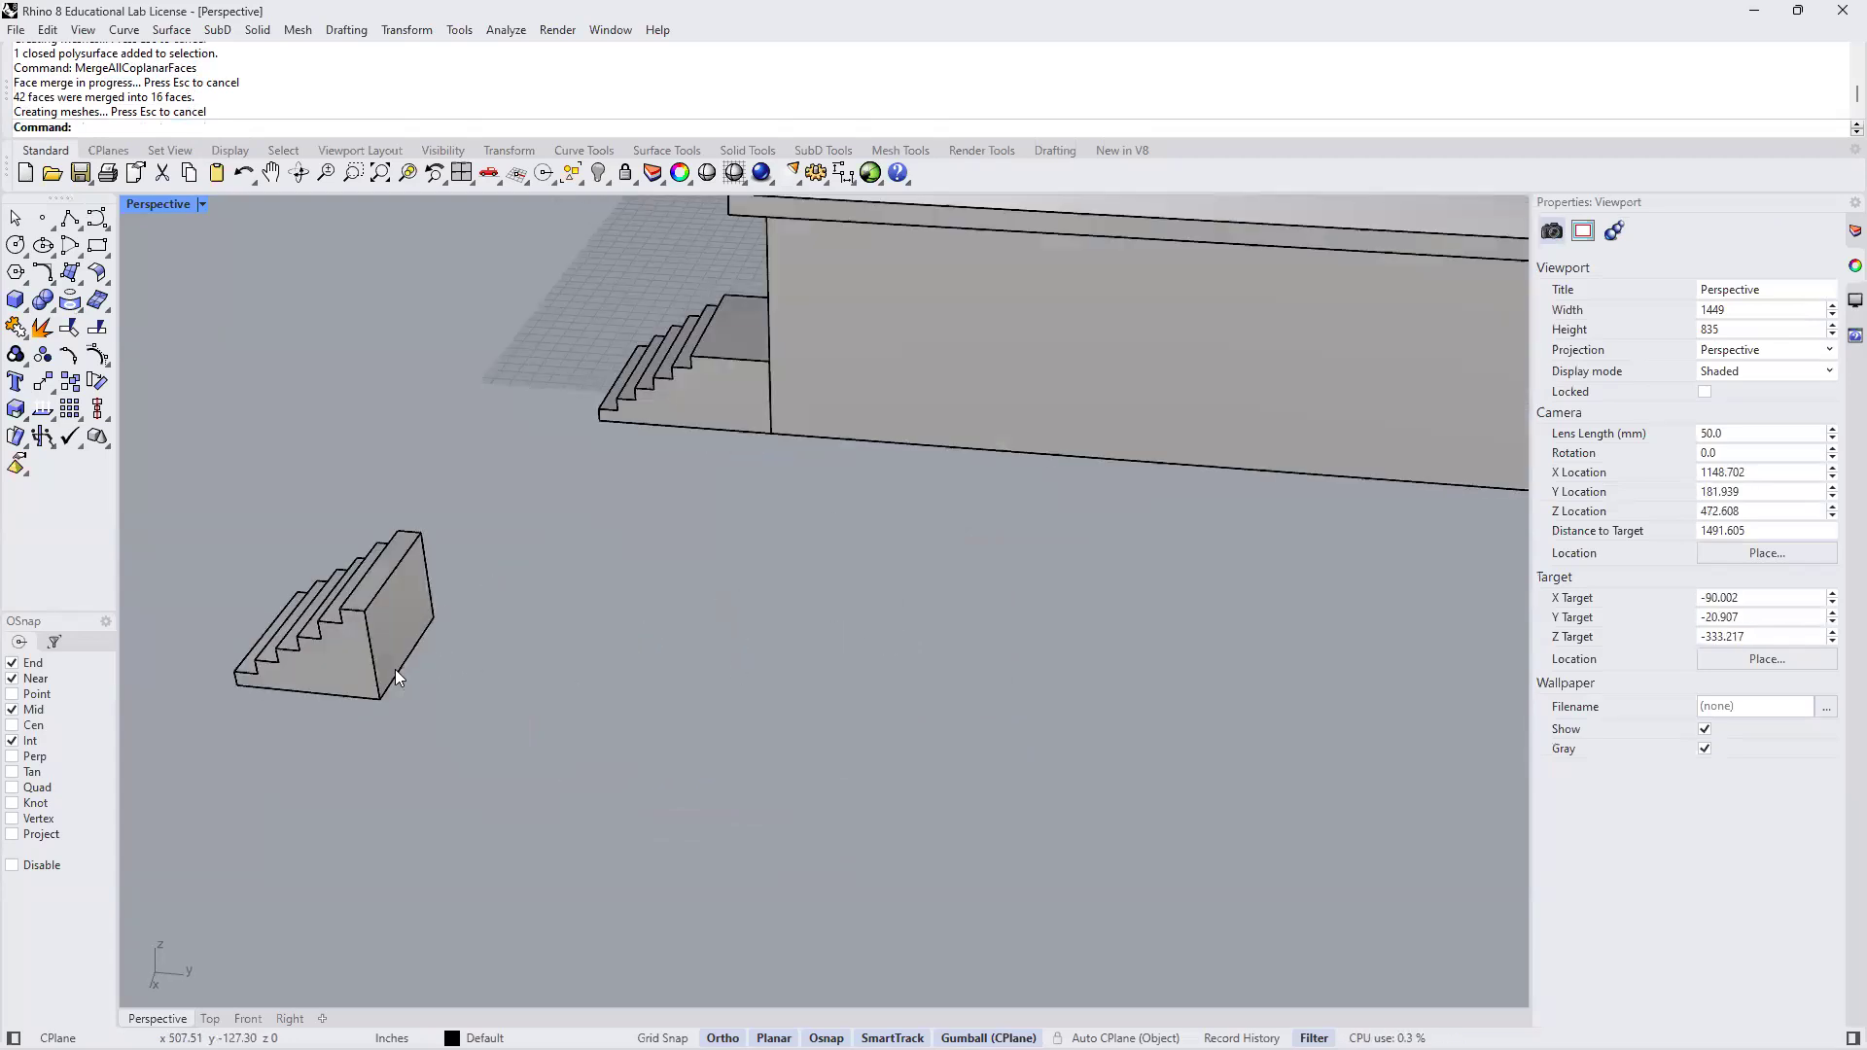
left_click(403, 611, "ctrl+shift")
left_click(461, 621)
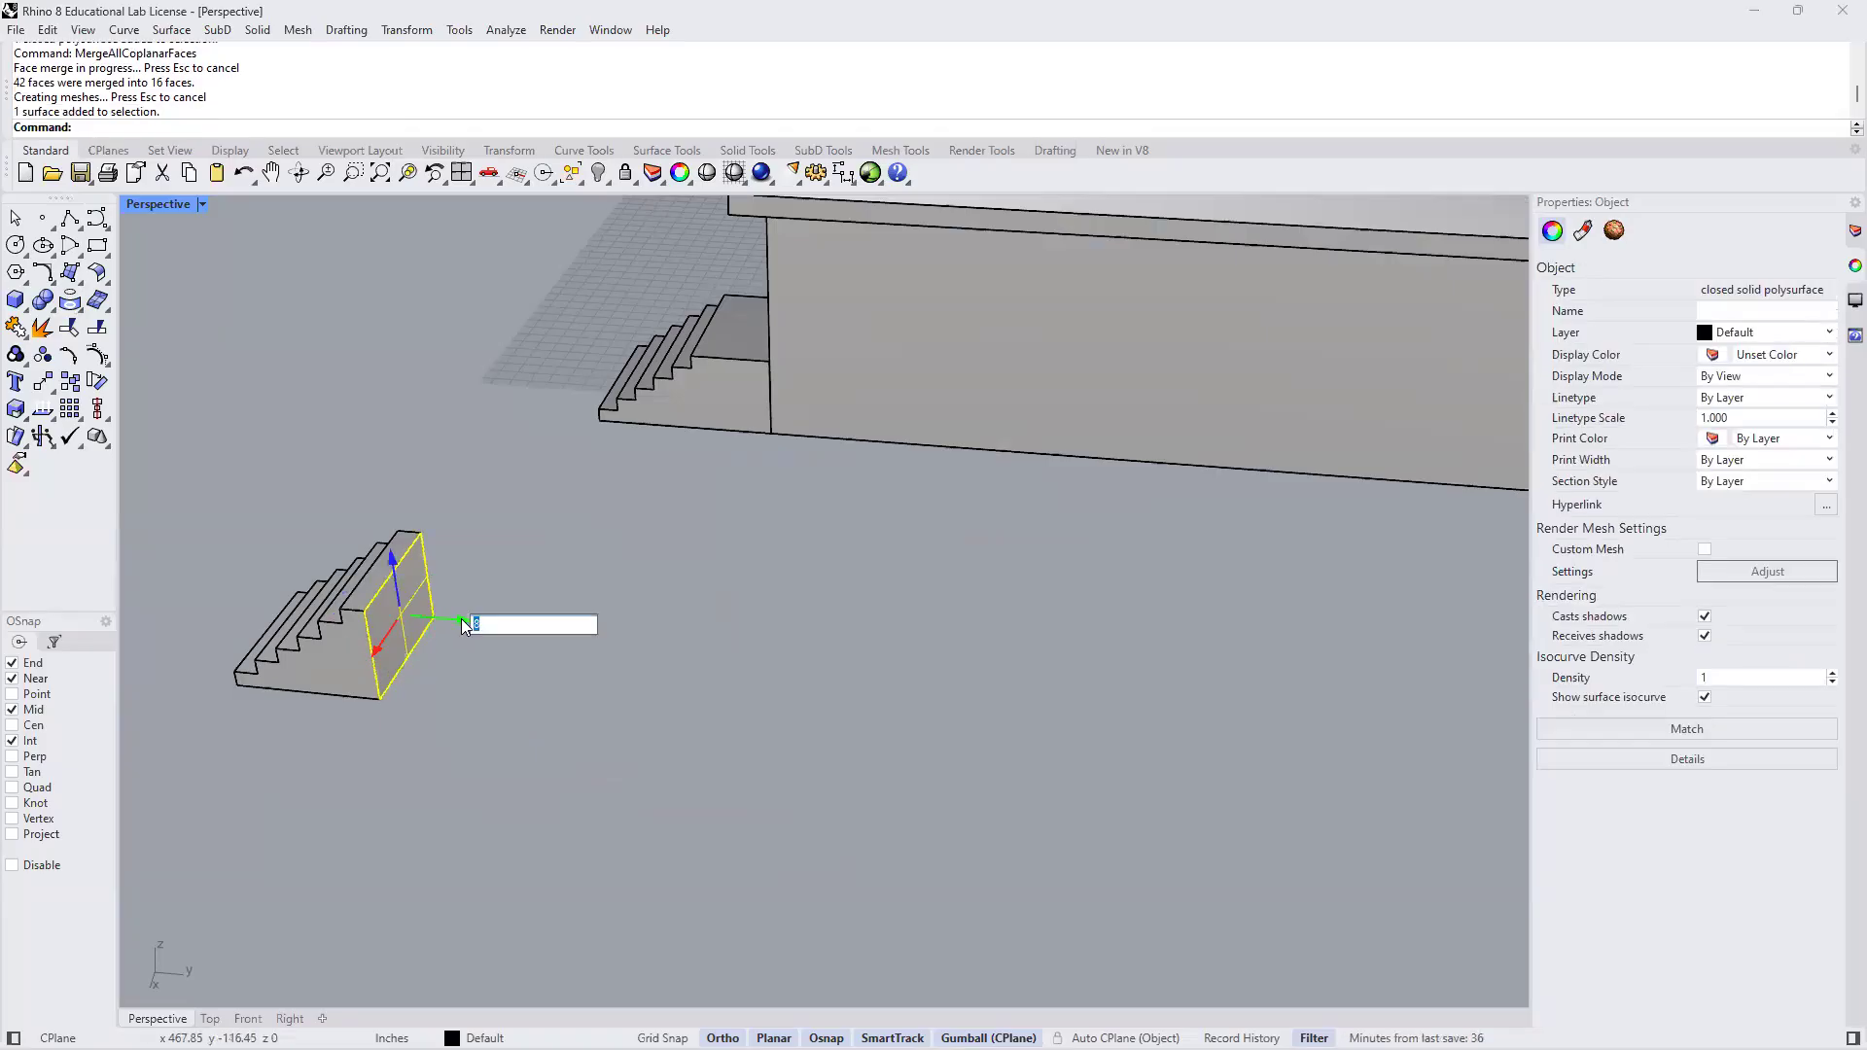
type("3'")
key("Return")
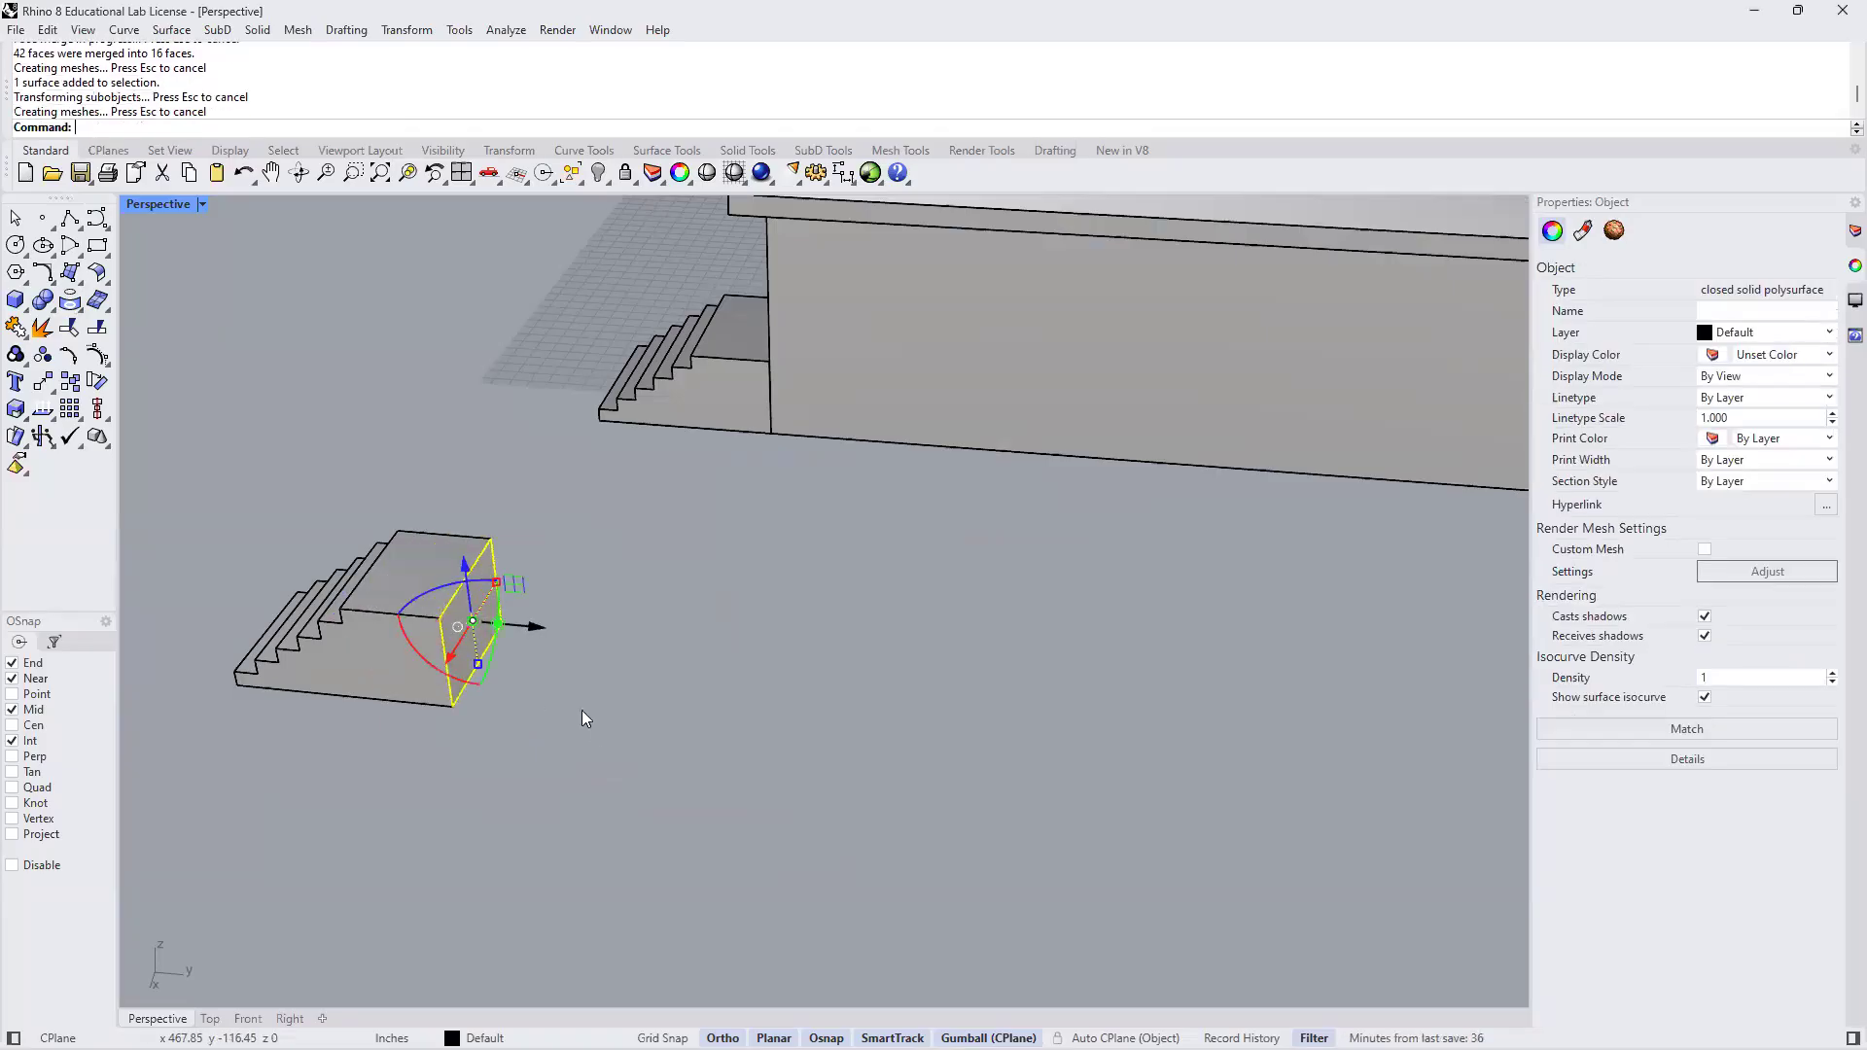
Examine the finished second staircase and its landing from several angles beside the gable-roofed building
key("Escape")
right_click_drag(588, 694, 870, 687)
left_click(870, 686)
right_click_drag(709, 738, 774, 614)
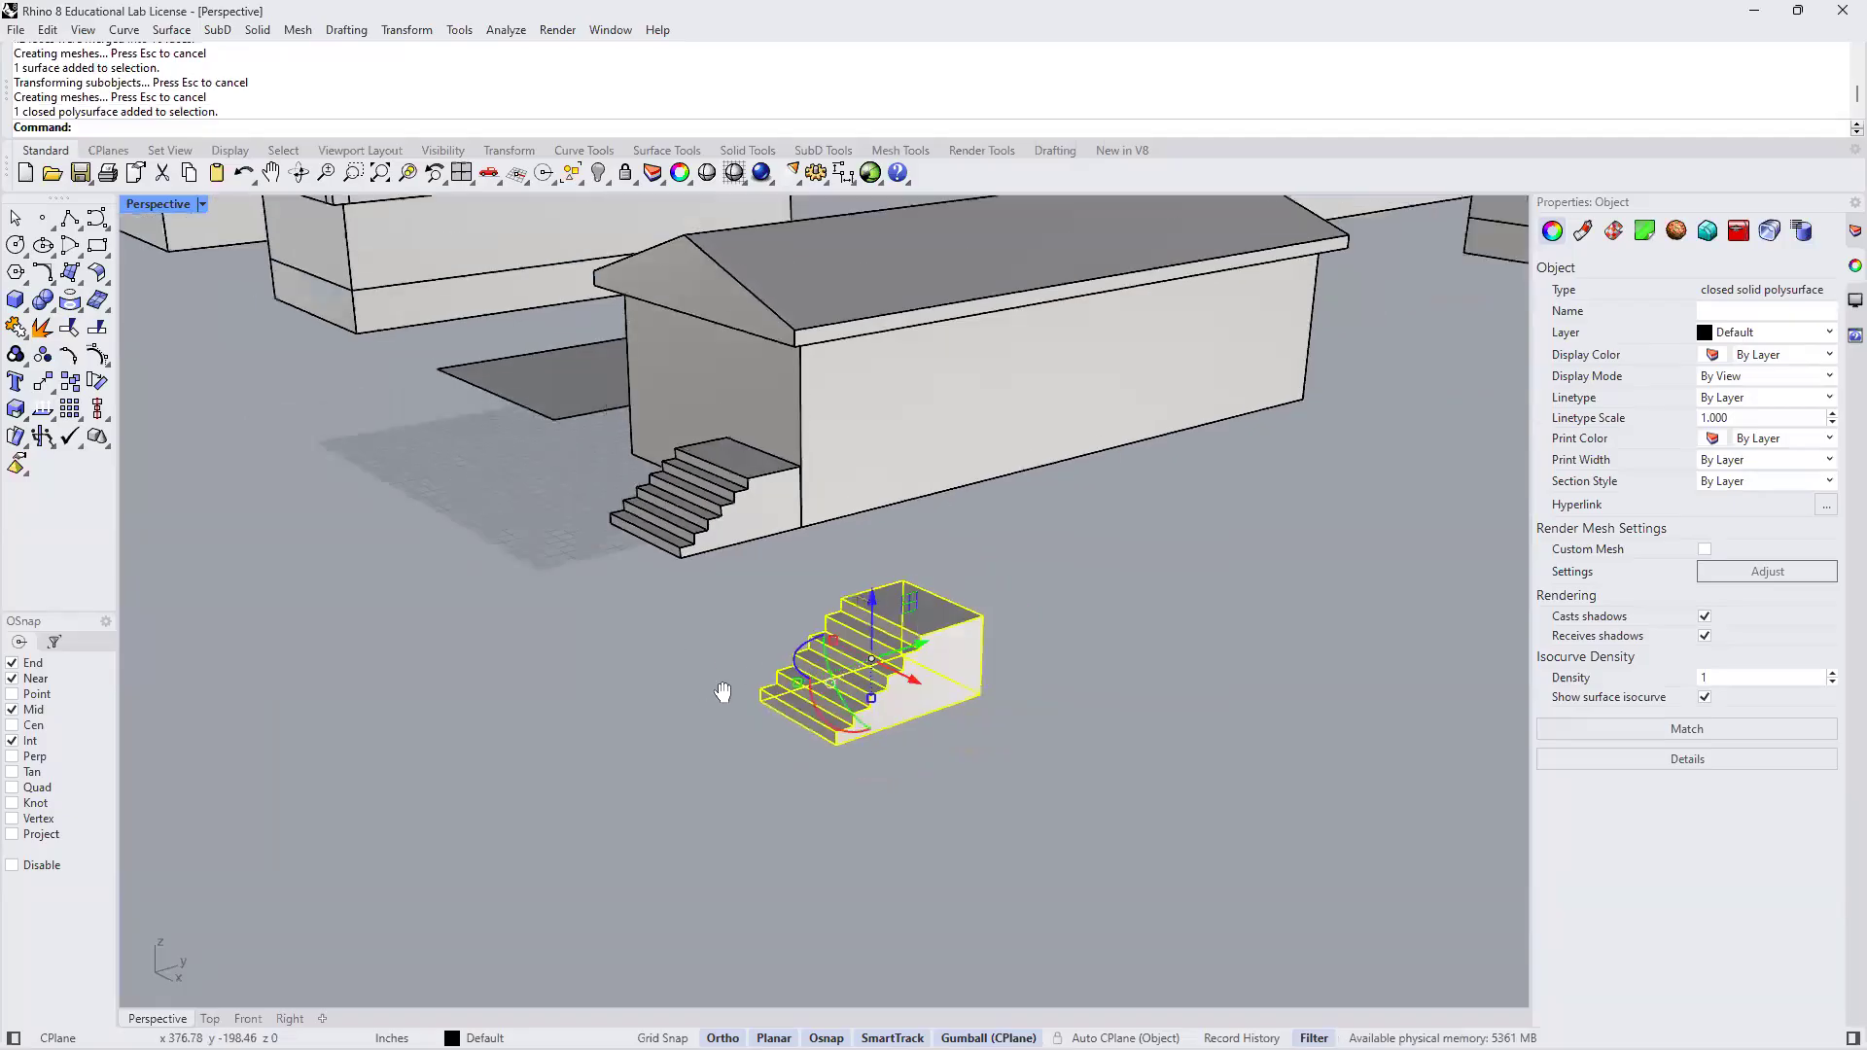
right_click_drag(721, 691, 787, 741, "shift")
scroll(727, 664, "down", 3)
left_click(1105, 744)
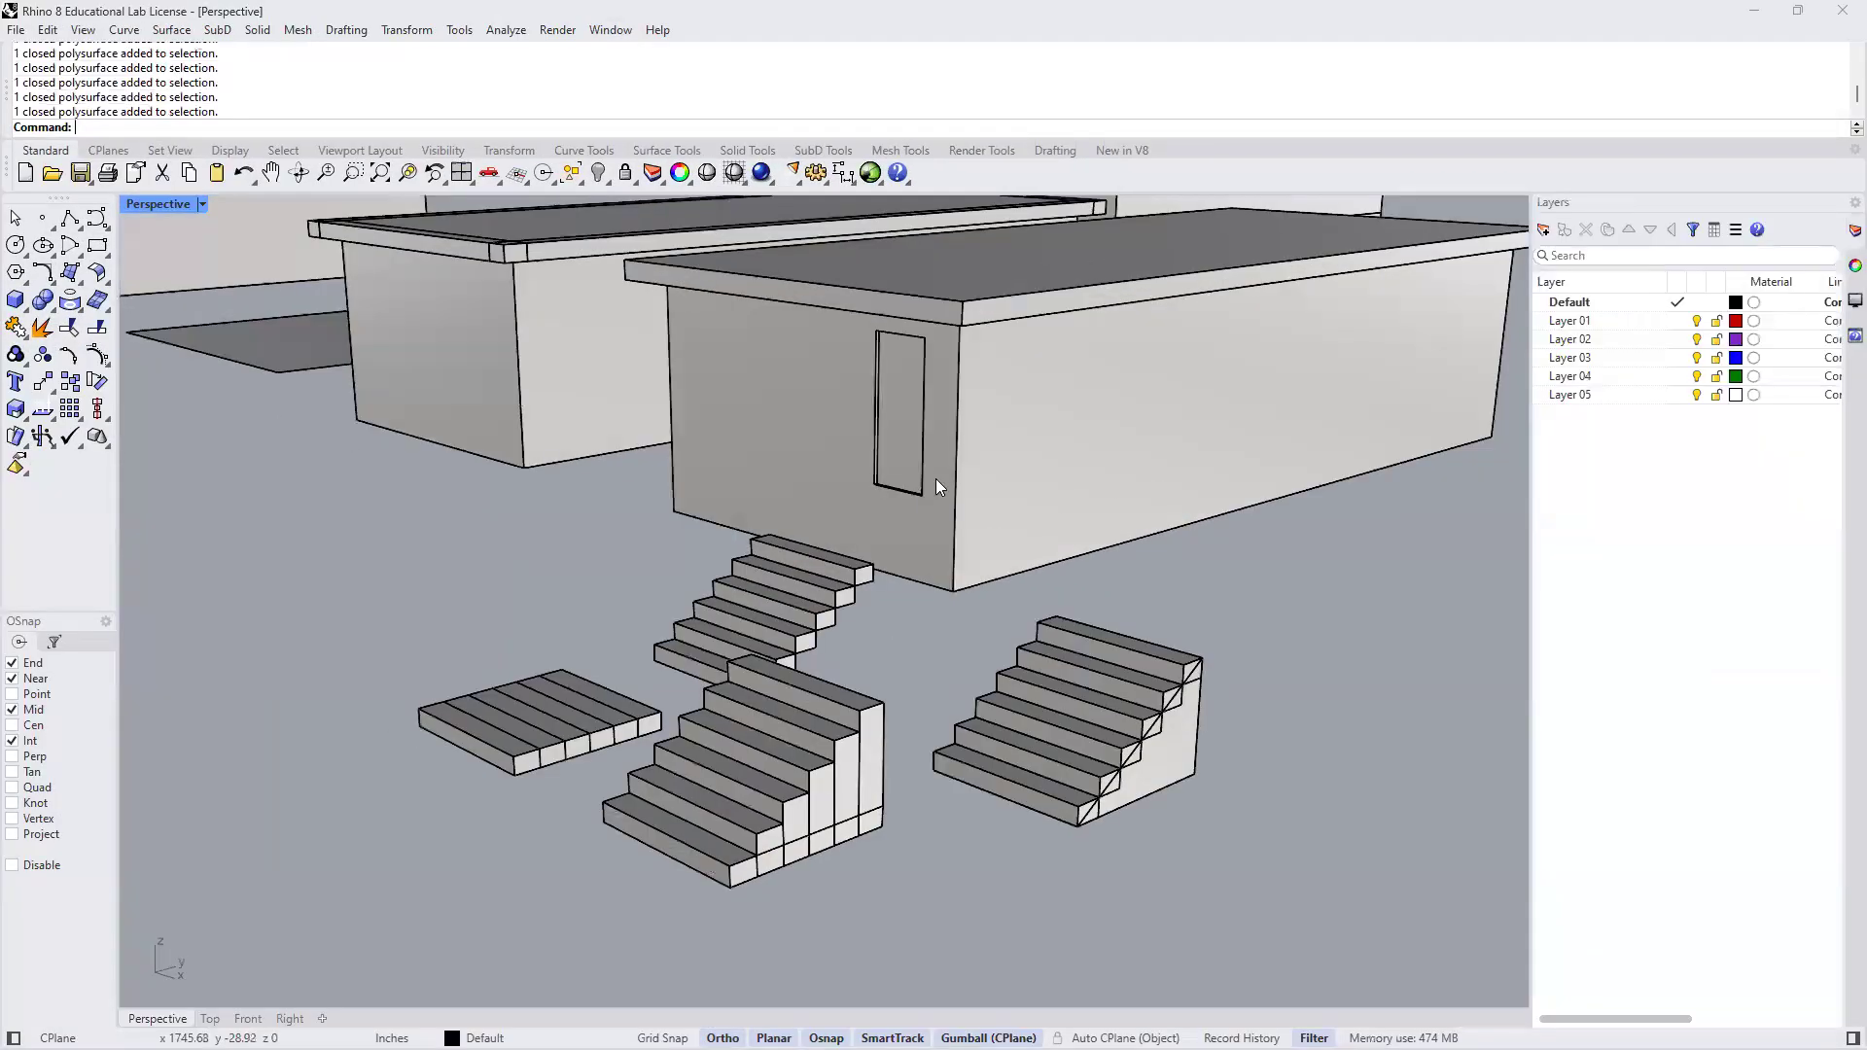
scroll(927, 381, "up", 3)
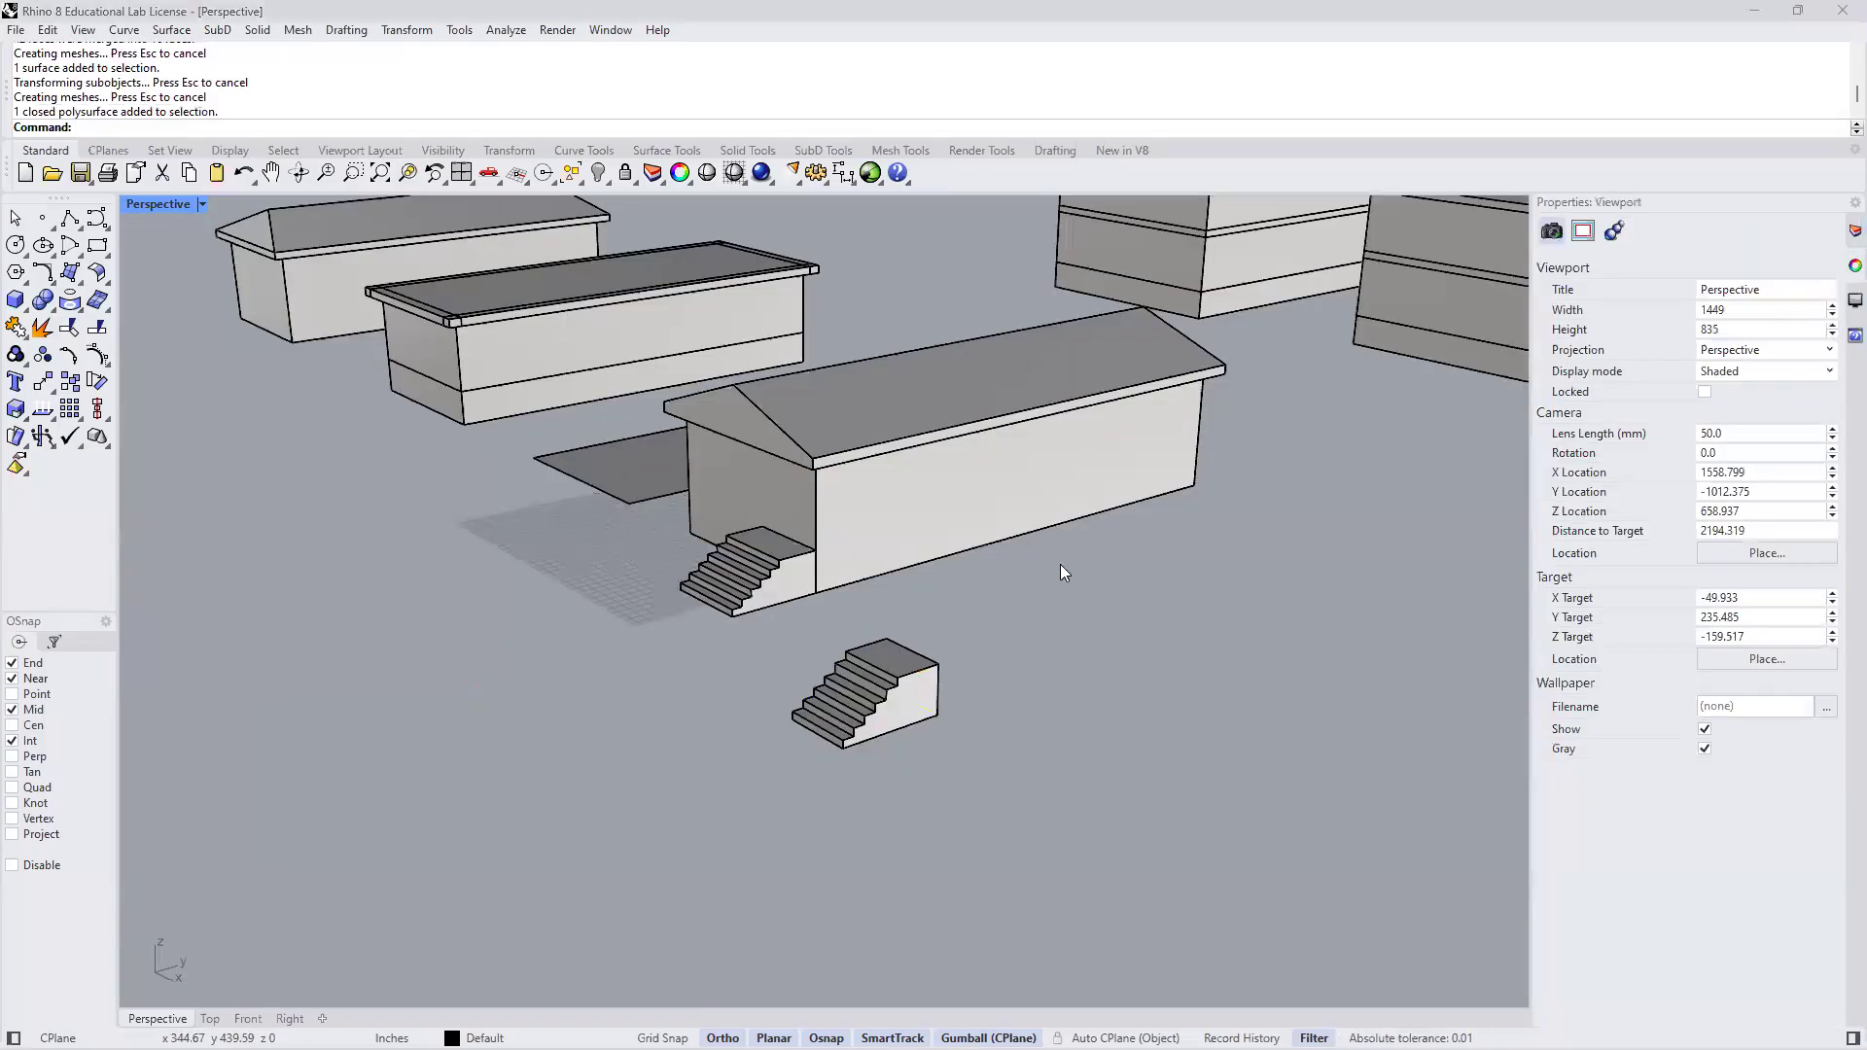
Isolate the gable-roofed building so that the staircases and all other objects are hidden
scroll(986, 488, "up", 5)
left_click(634, 498)
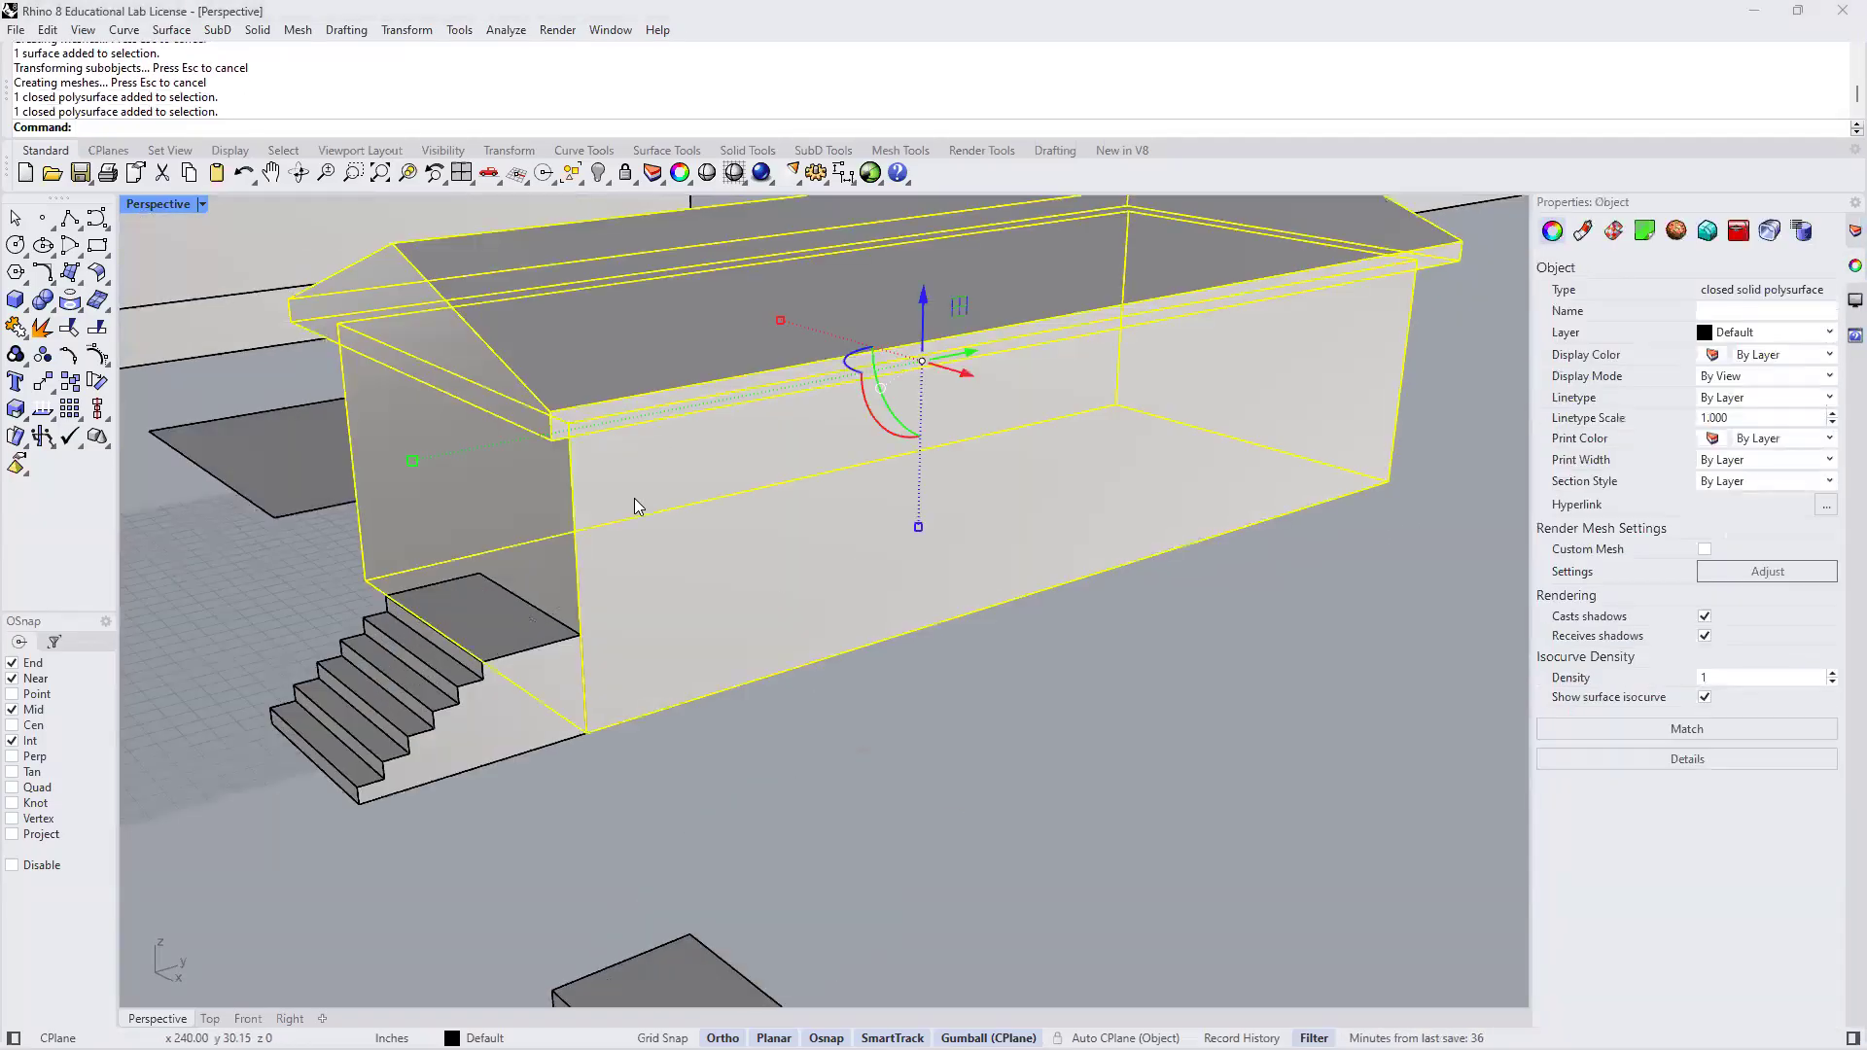
type("Isolate")
key("Return")
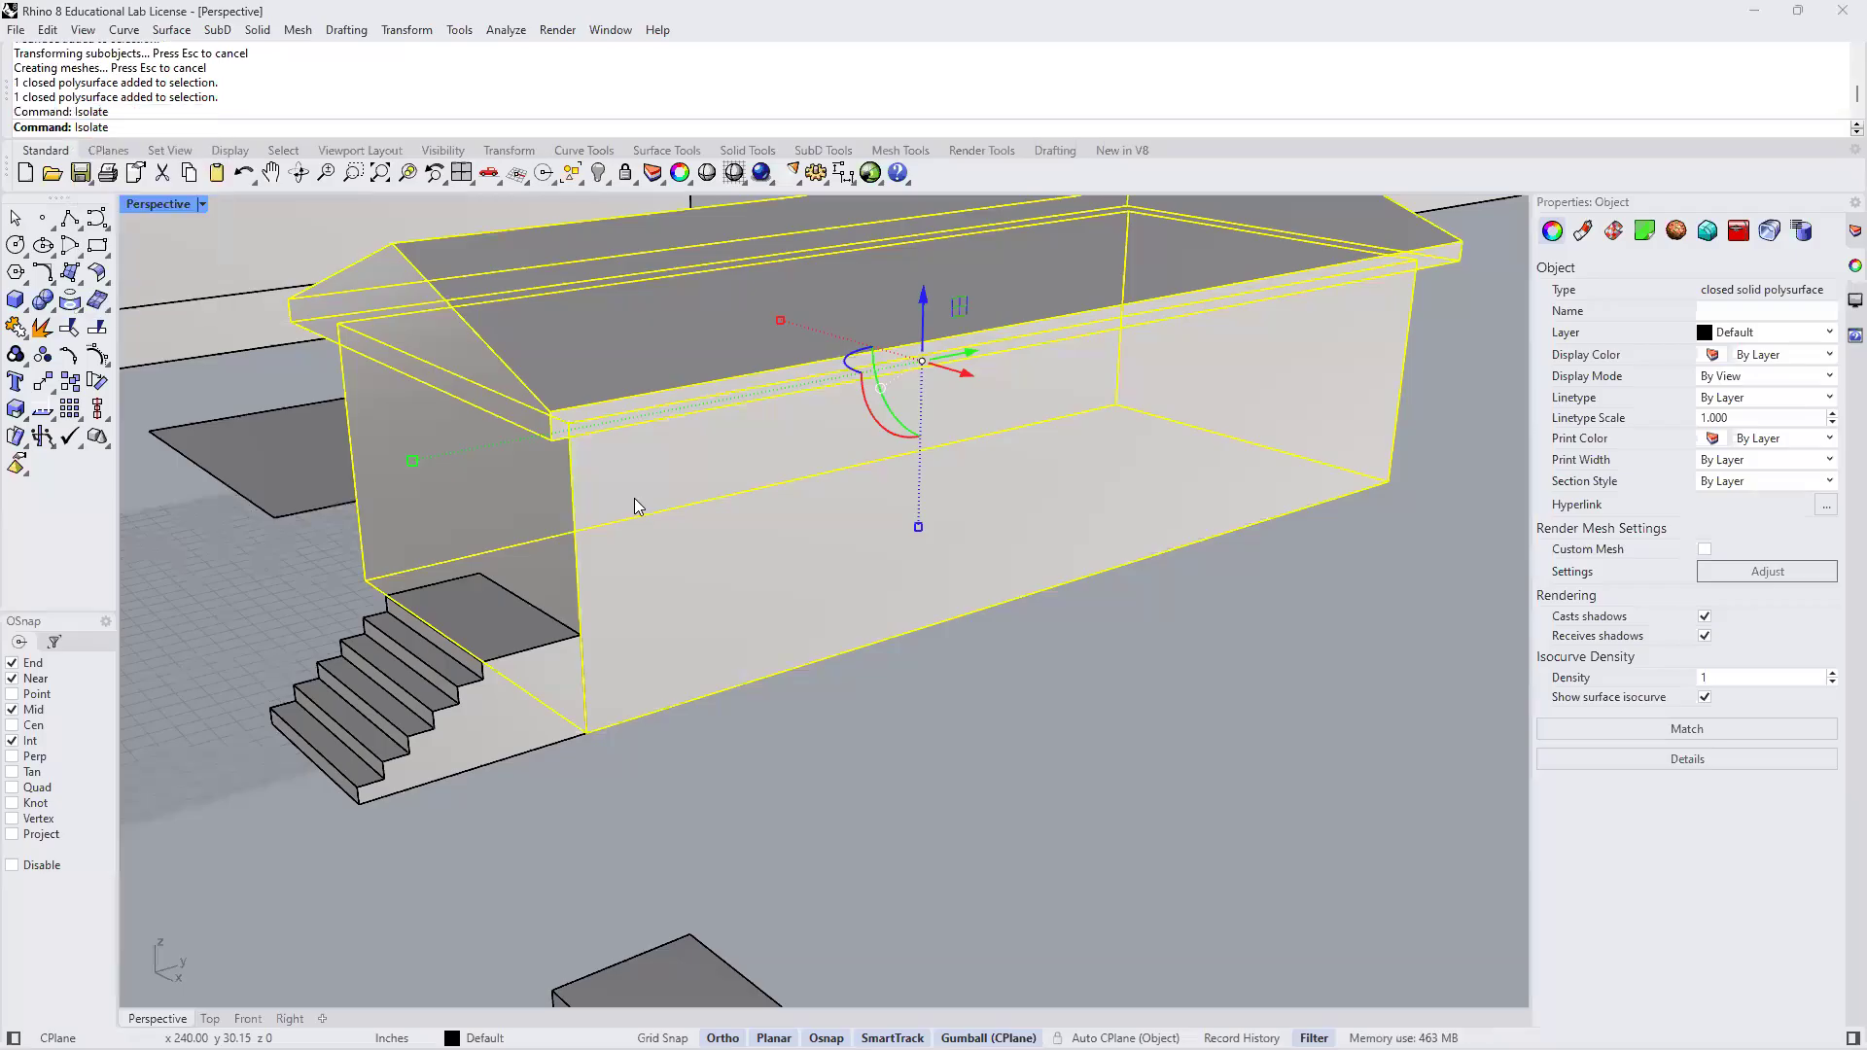
left_click(332, 606)
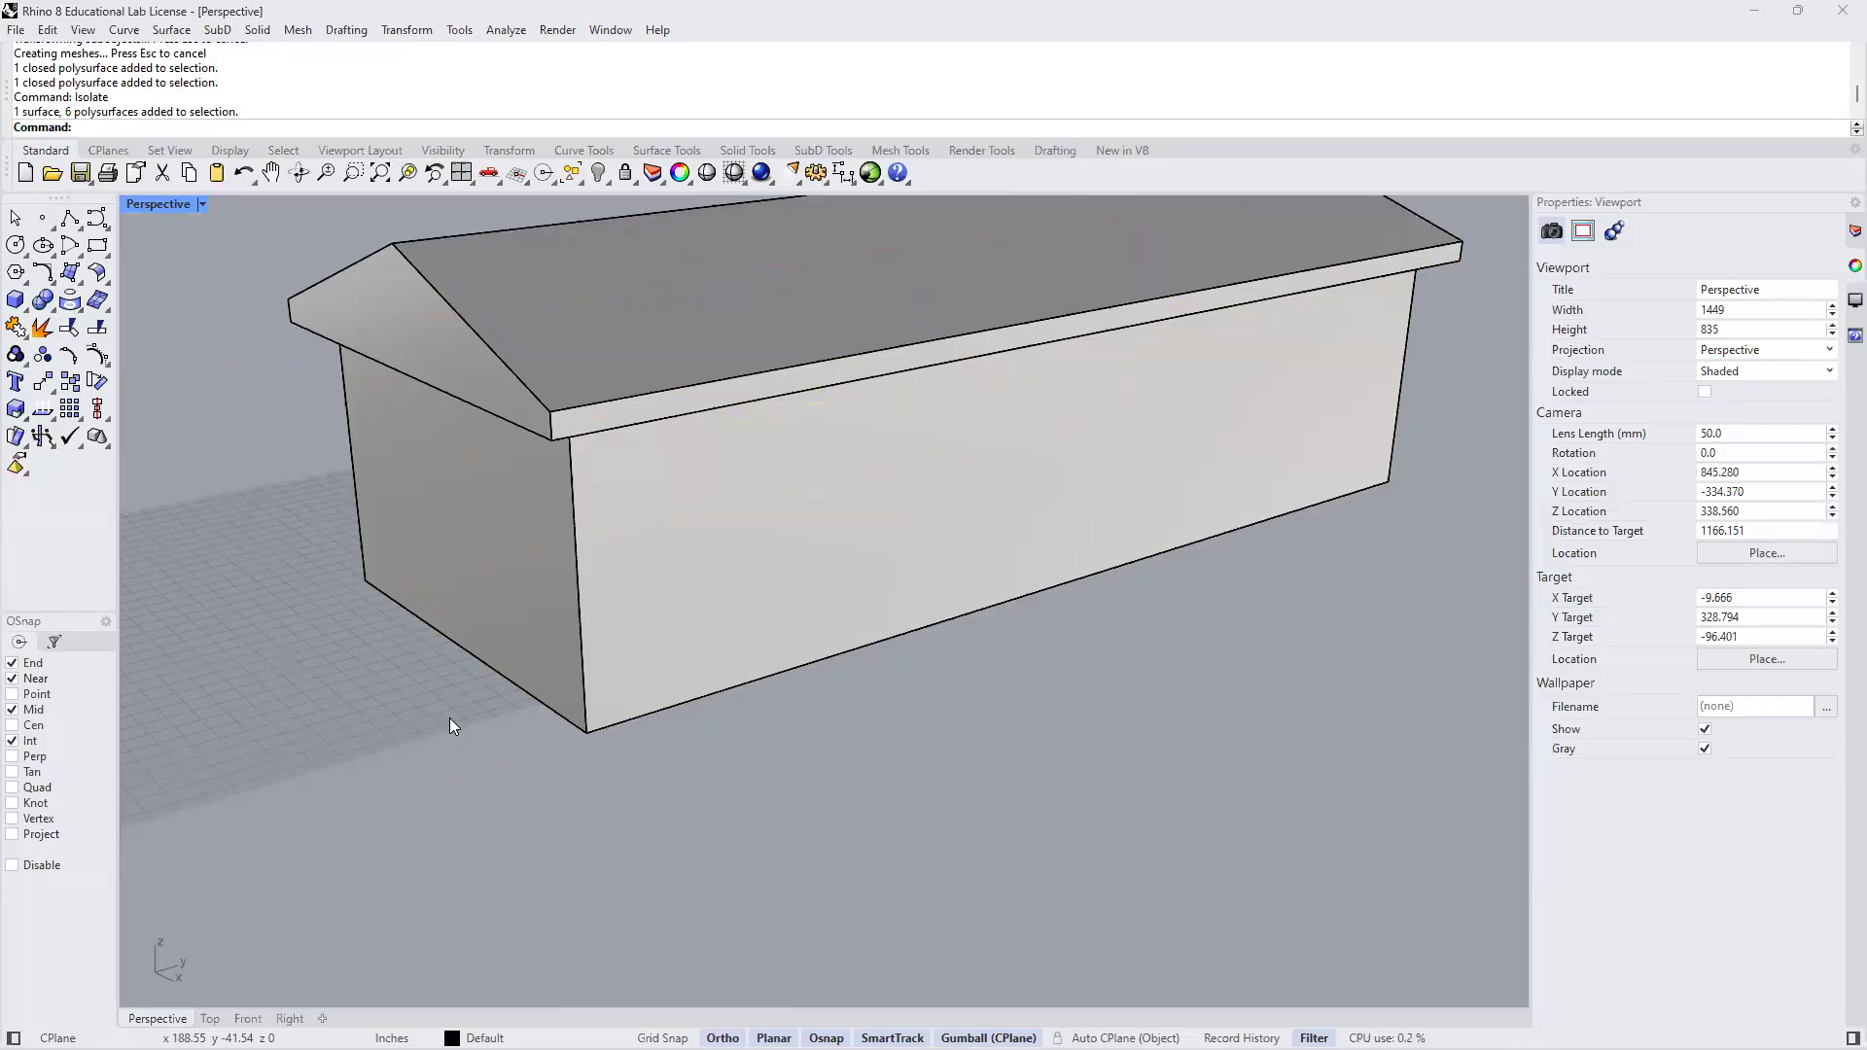
Enable Auto CPlane (Object) and align the construction plane to the wall face under the gable end
right_click_drag(463, 648, 619, 687, "shift")
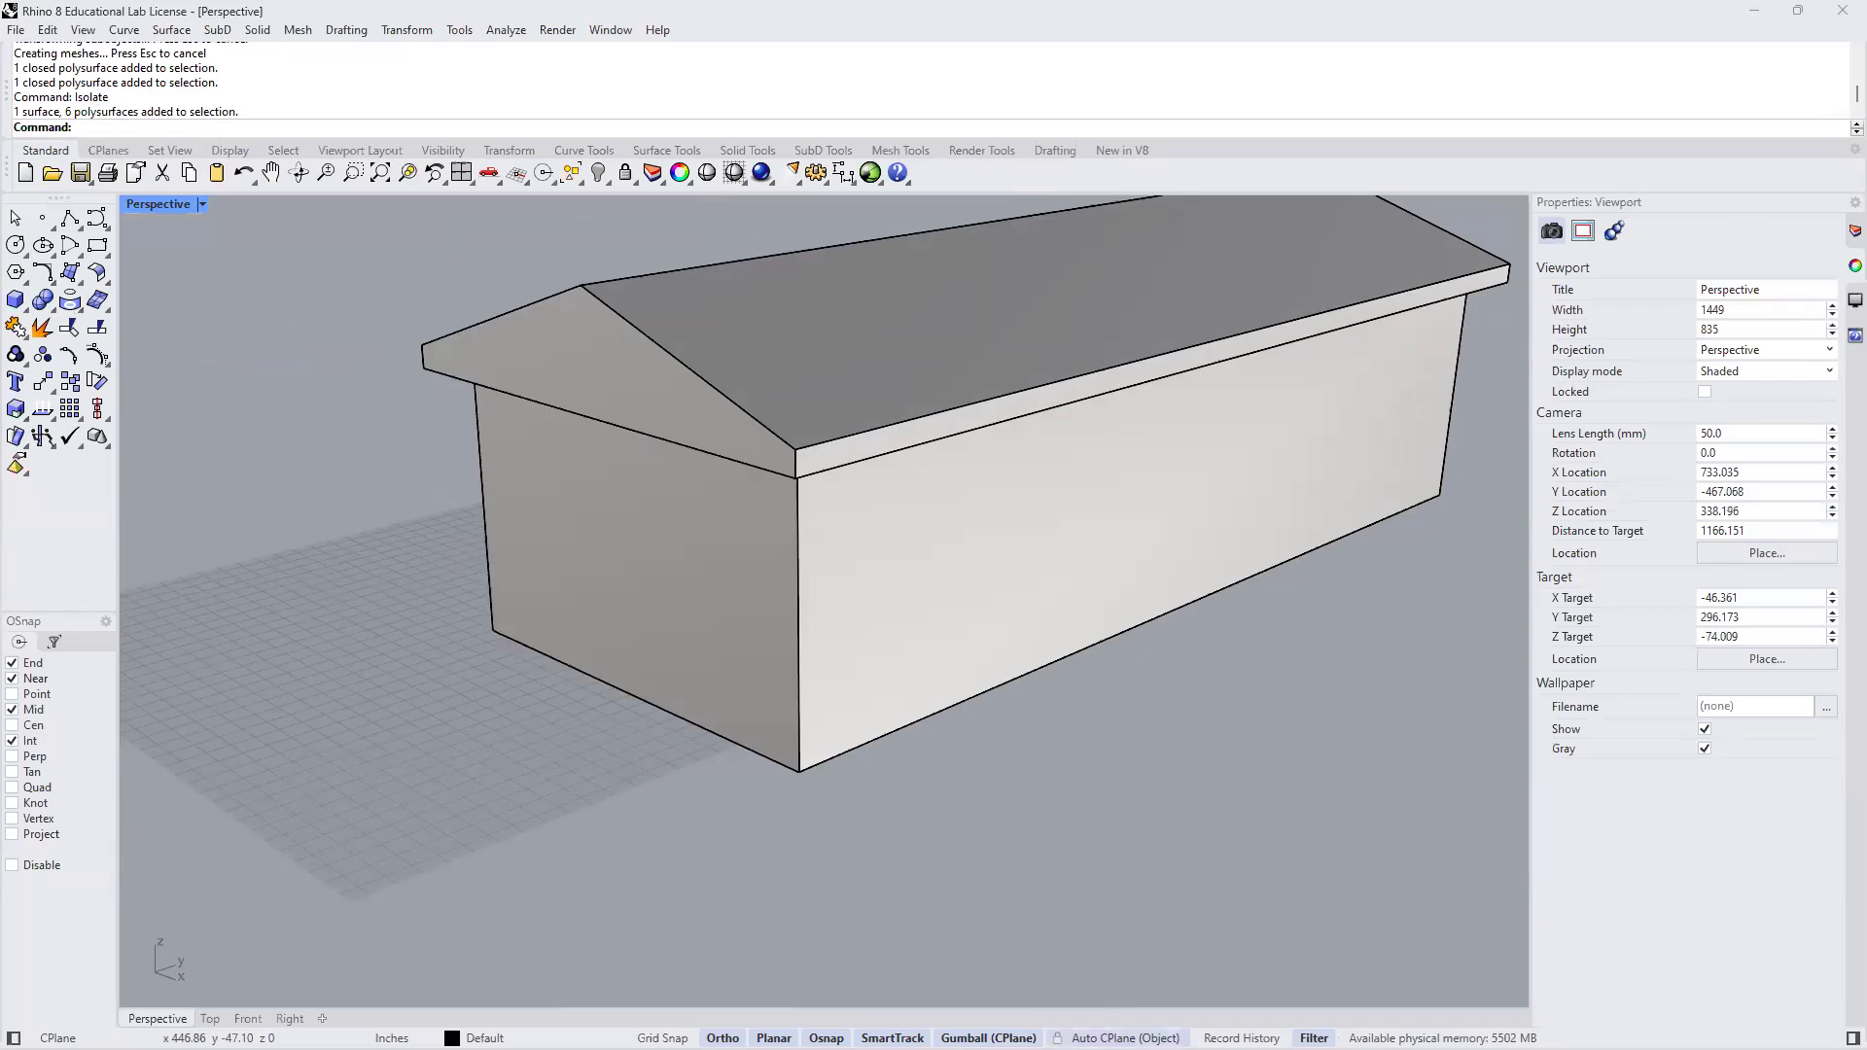
left_click(1126, 1038)
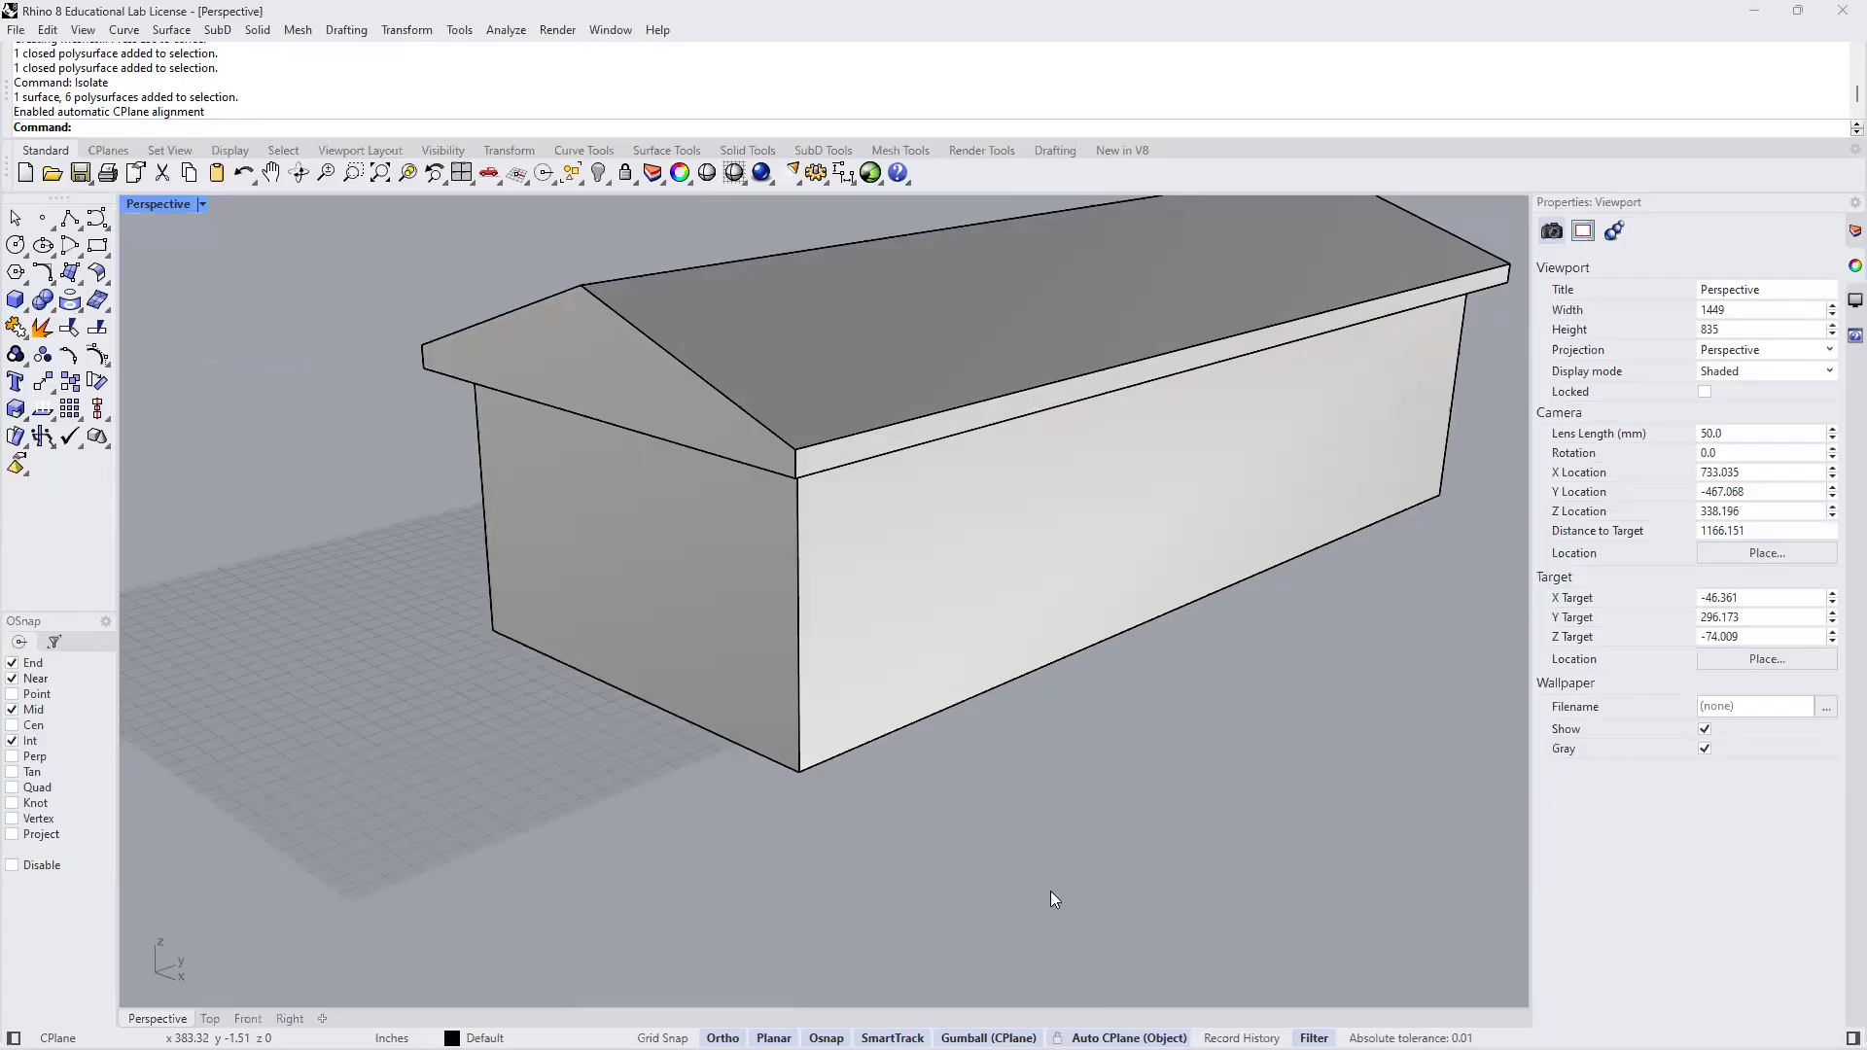
left_click(691, 593, "ctrl+shift")
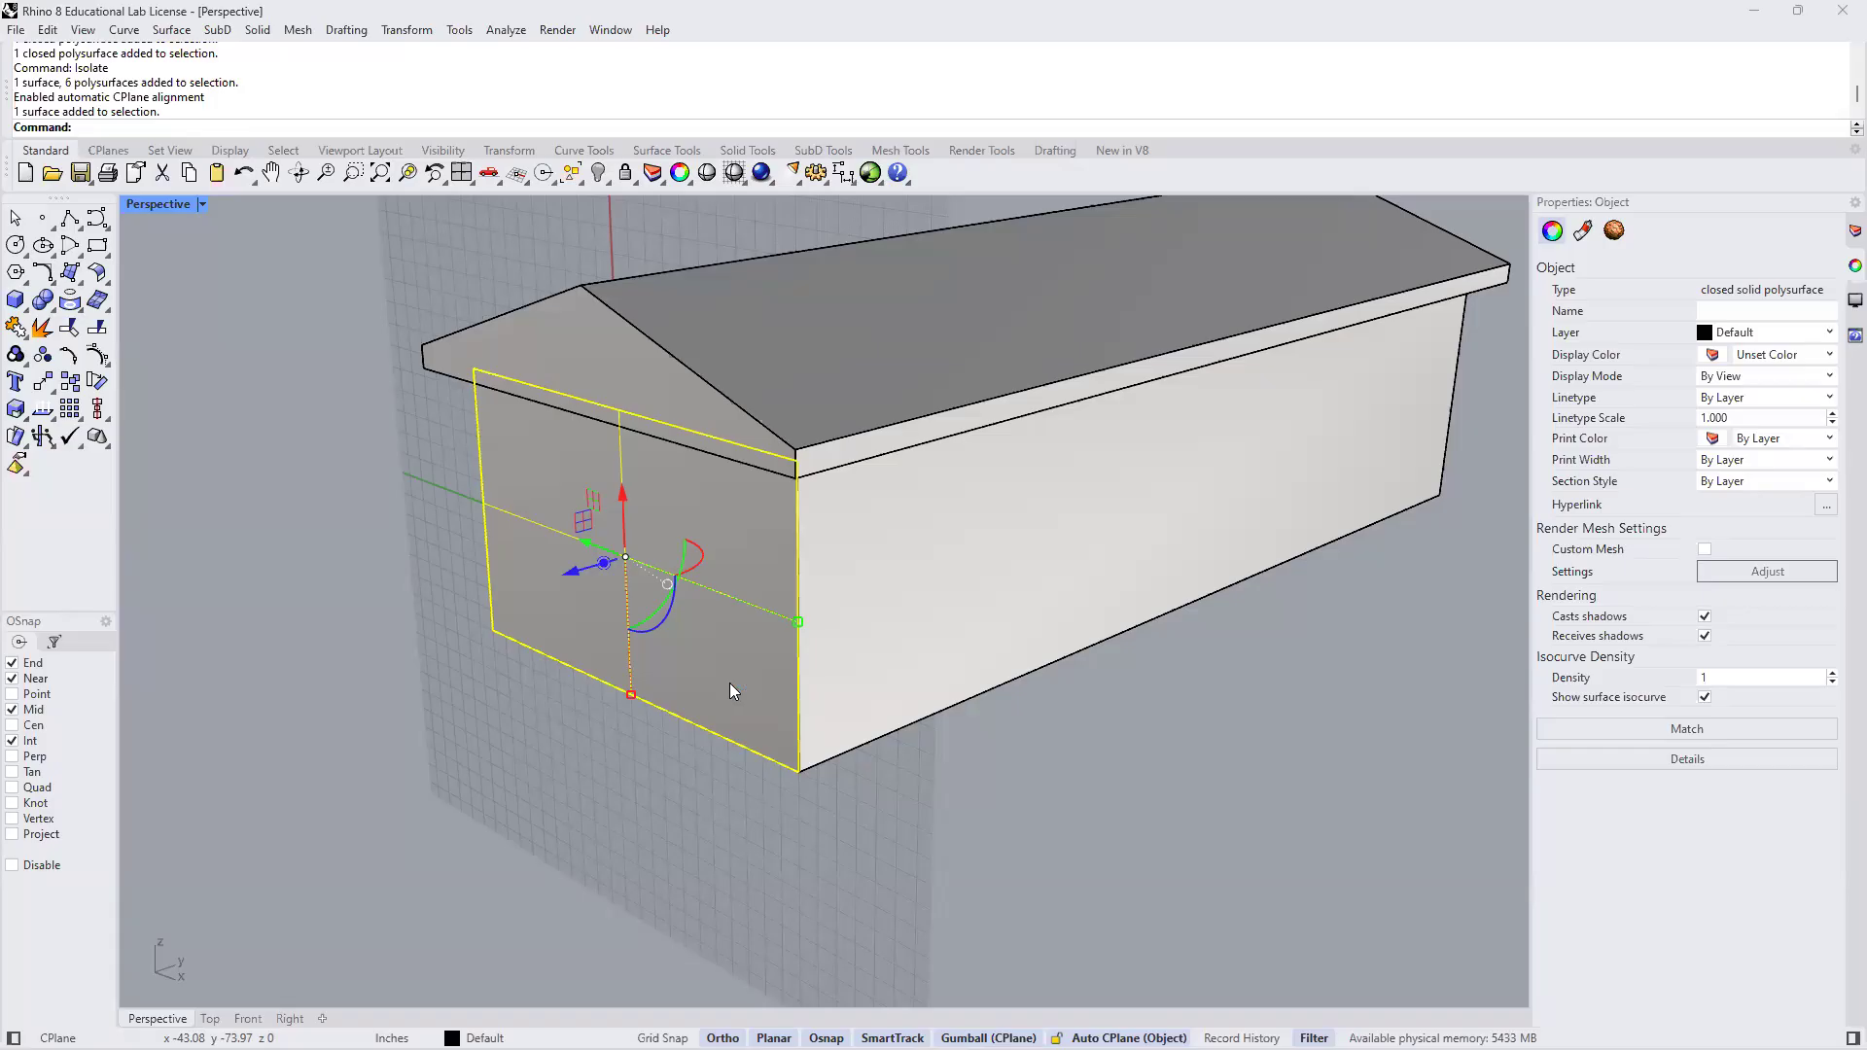
Draw a 3' by 7' door rectangle directly on the gable end wall
left_click(97, 247)
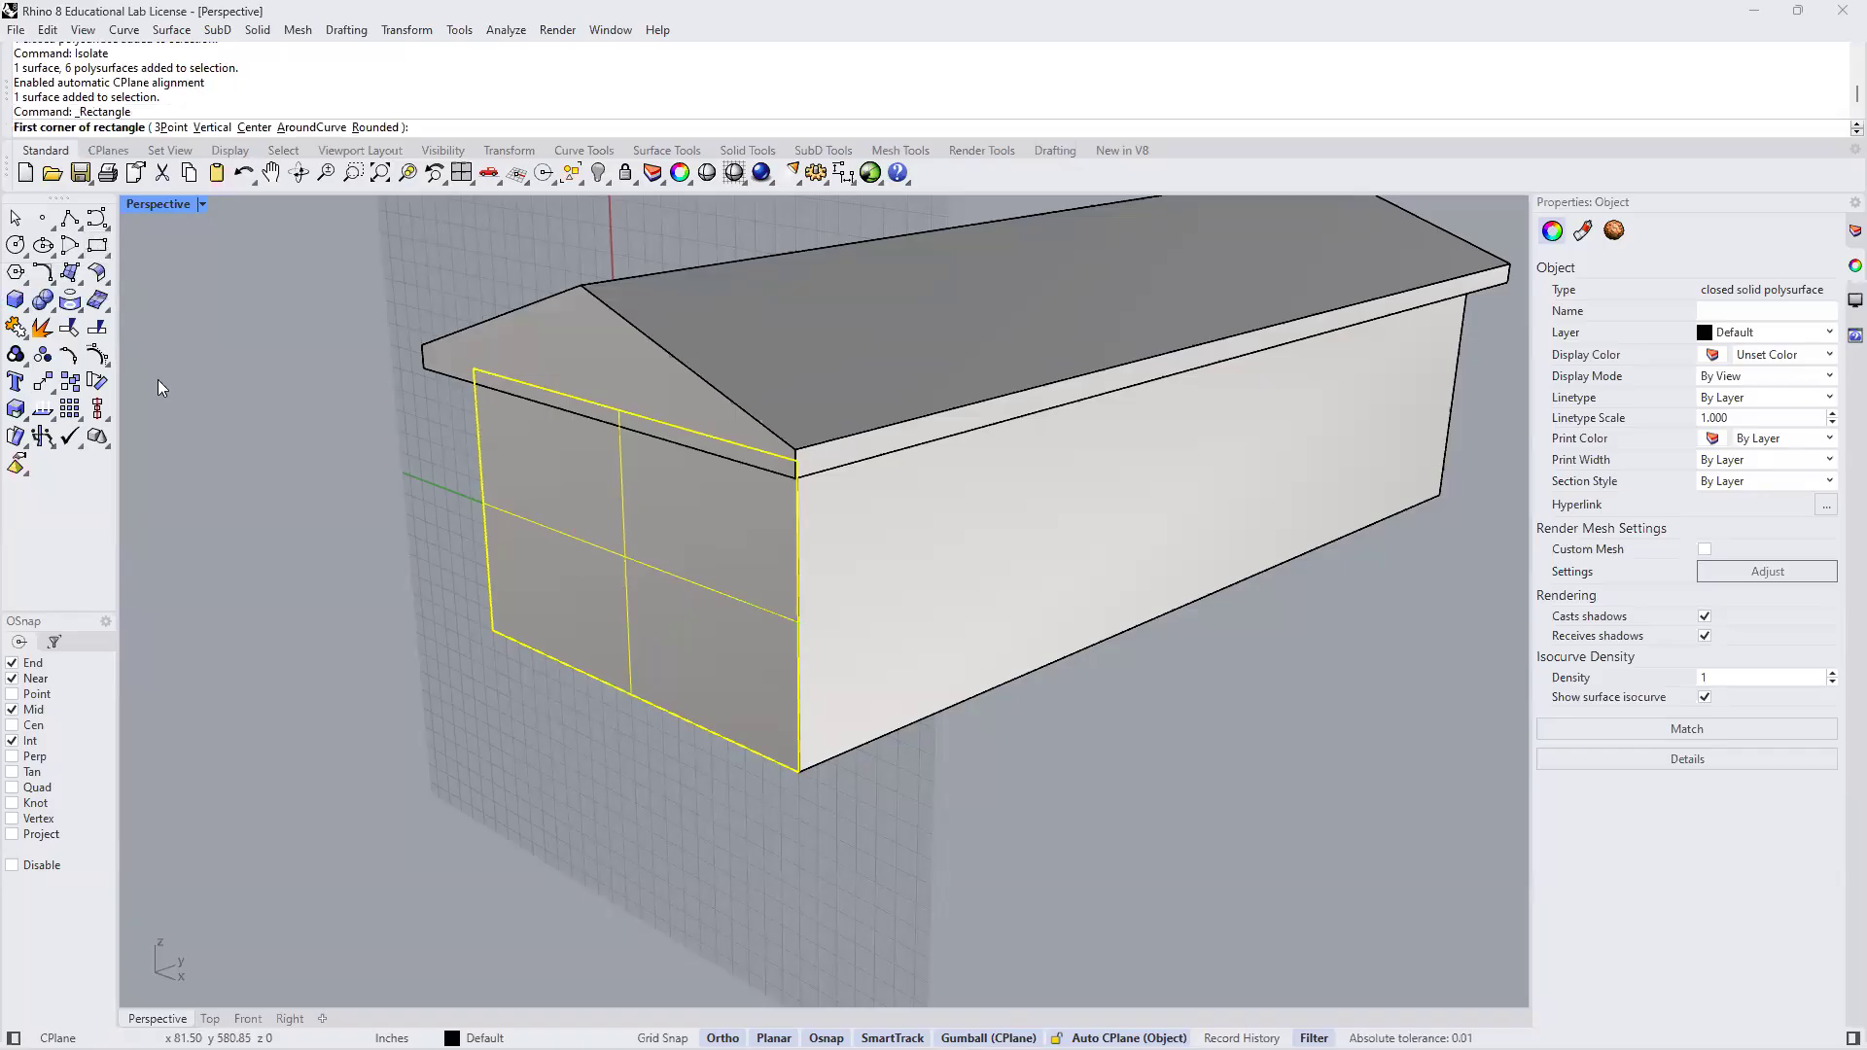
left_click(600, 626)
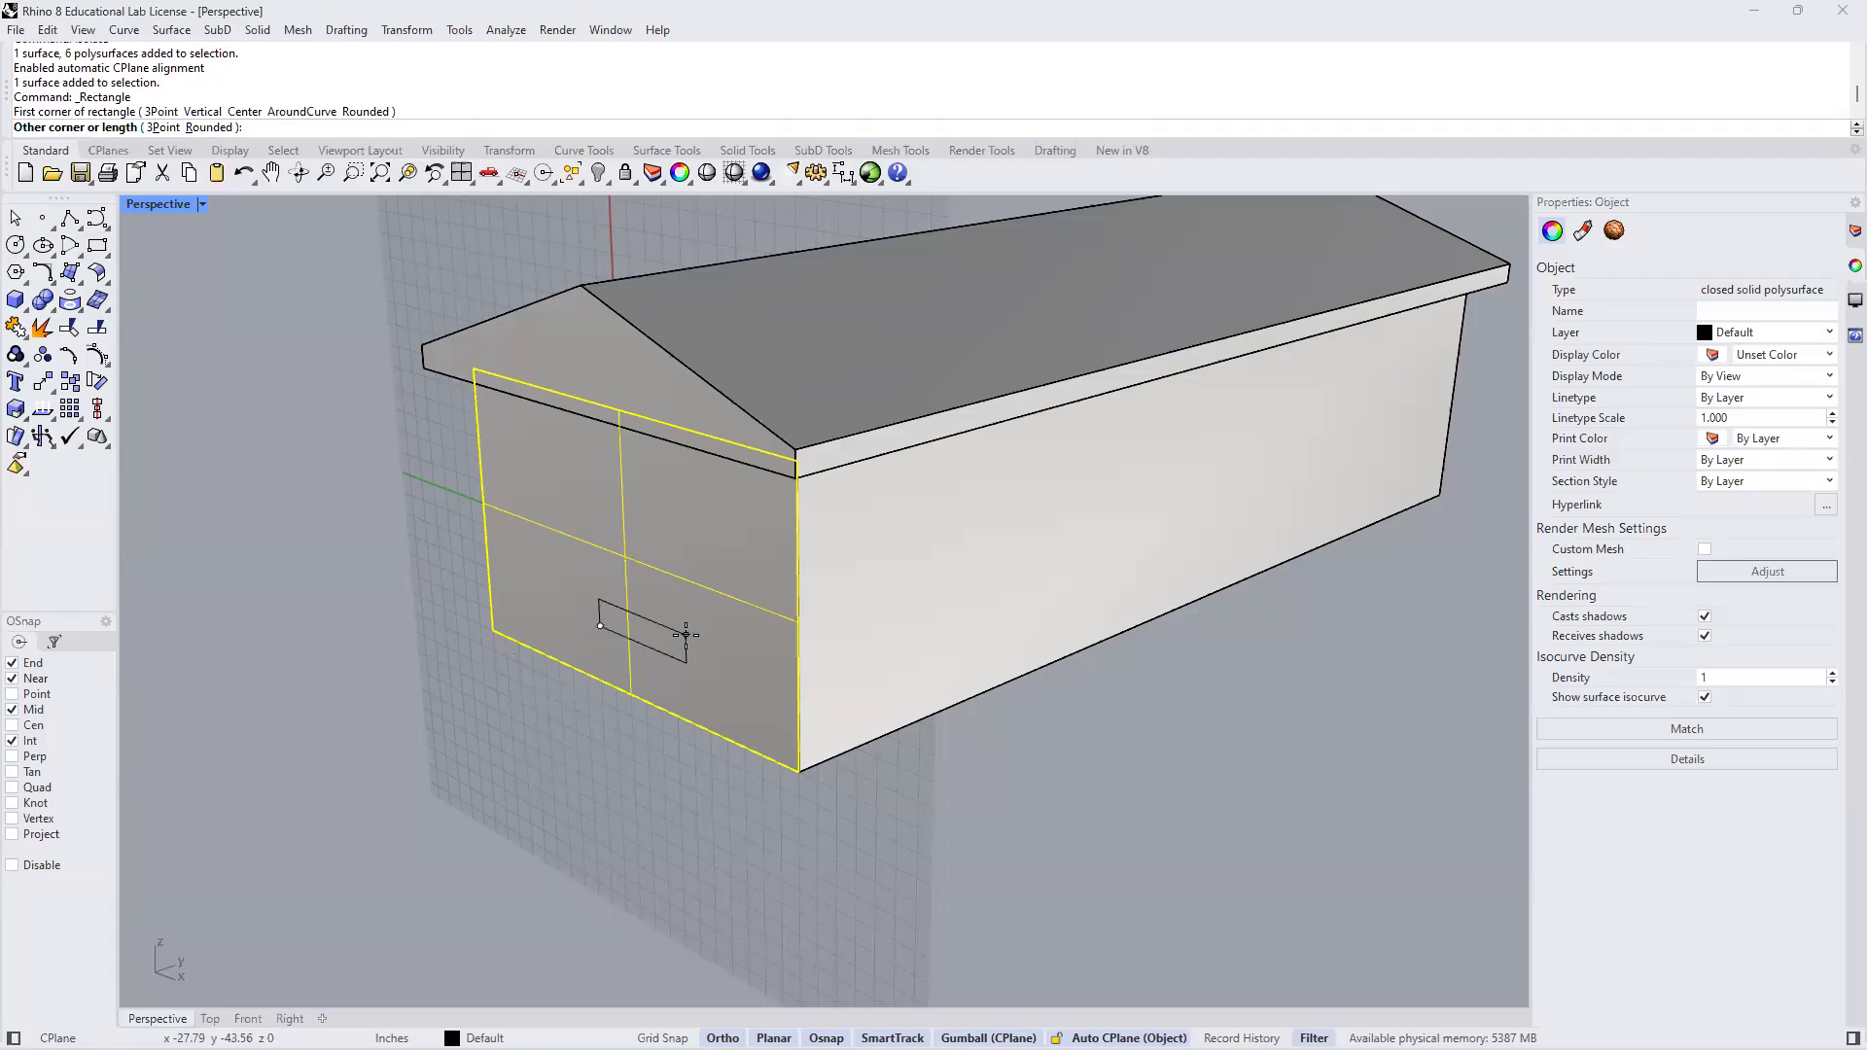
type("3'")
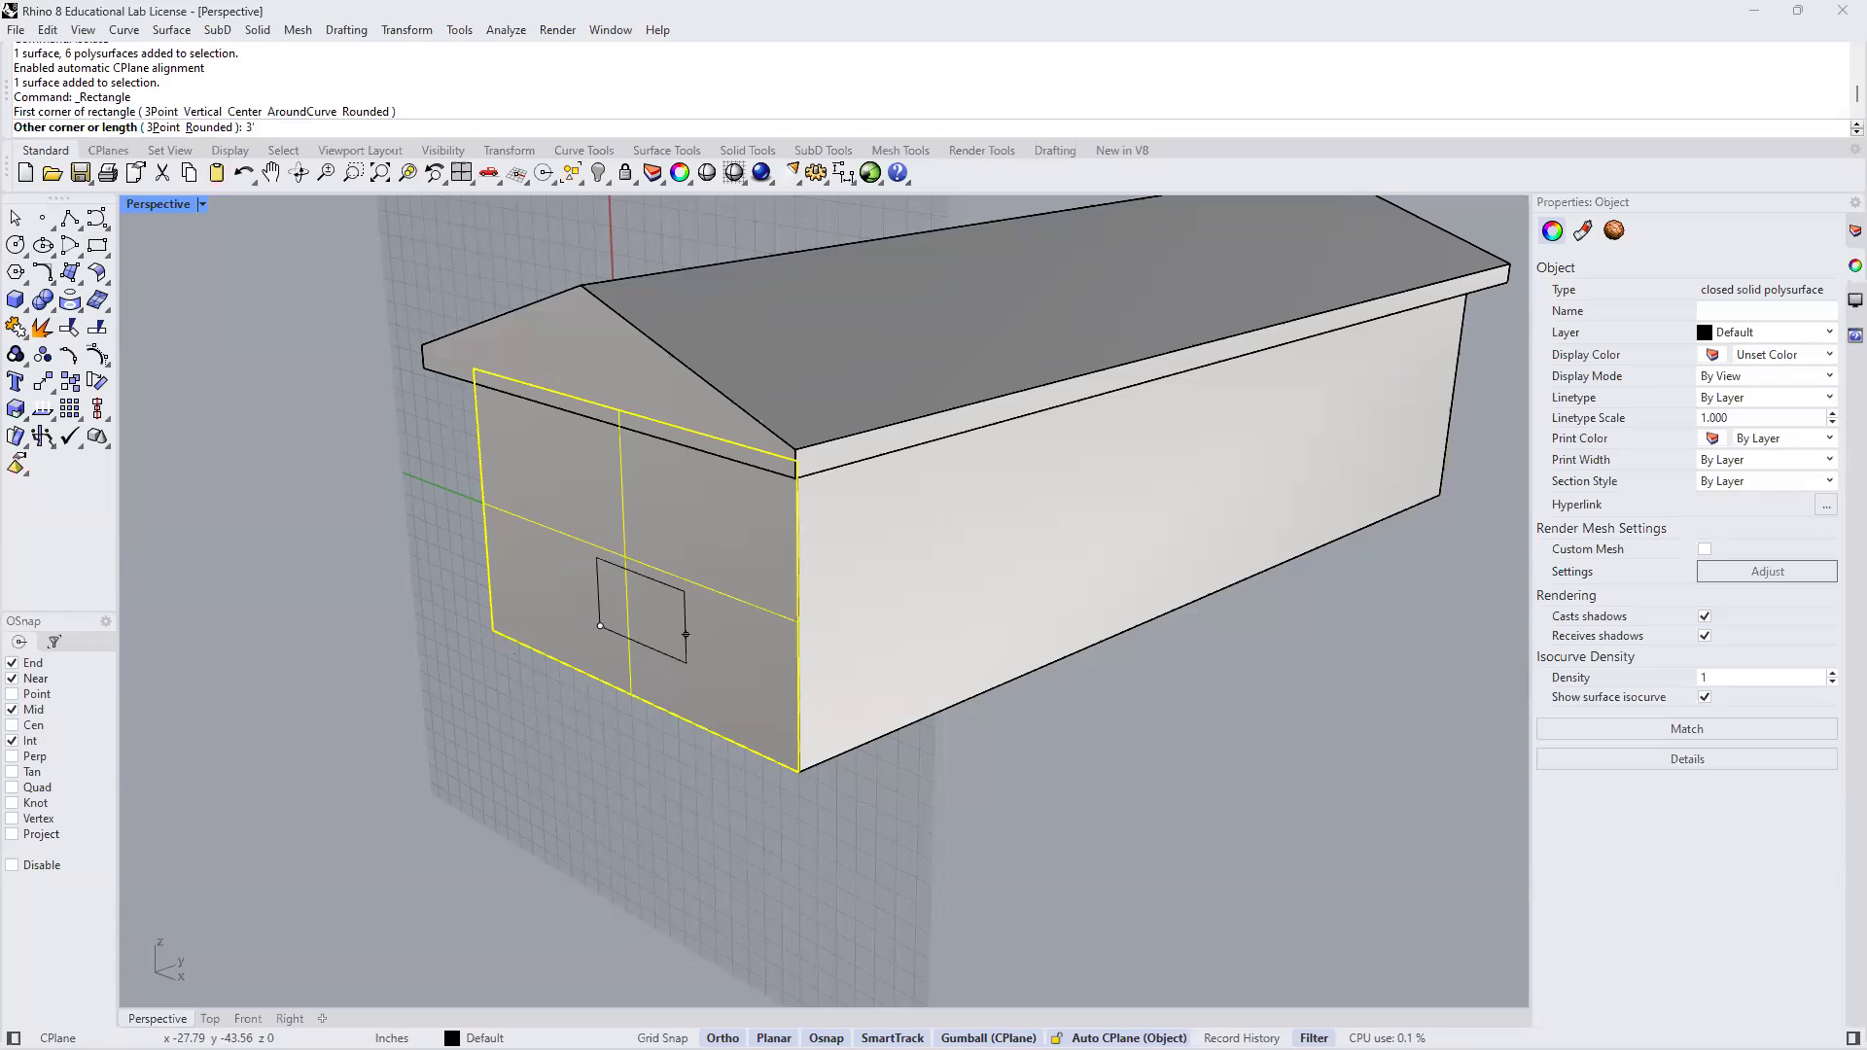
key("Return")
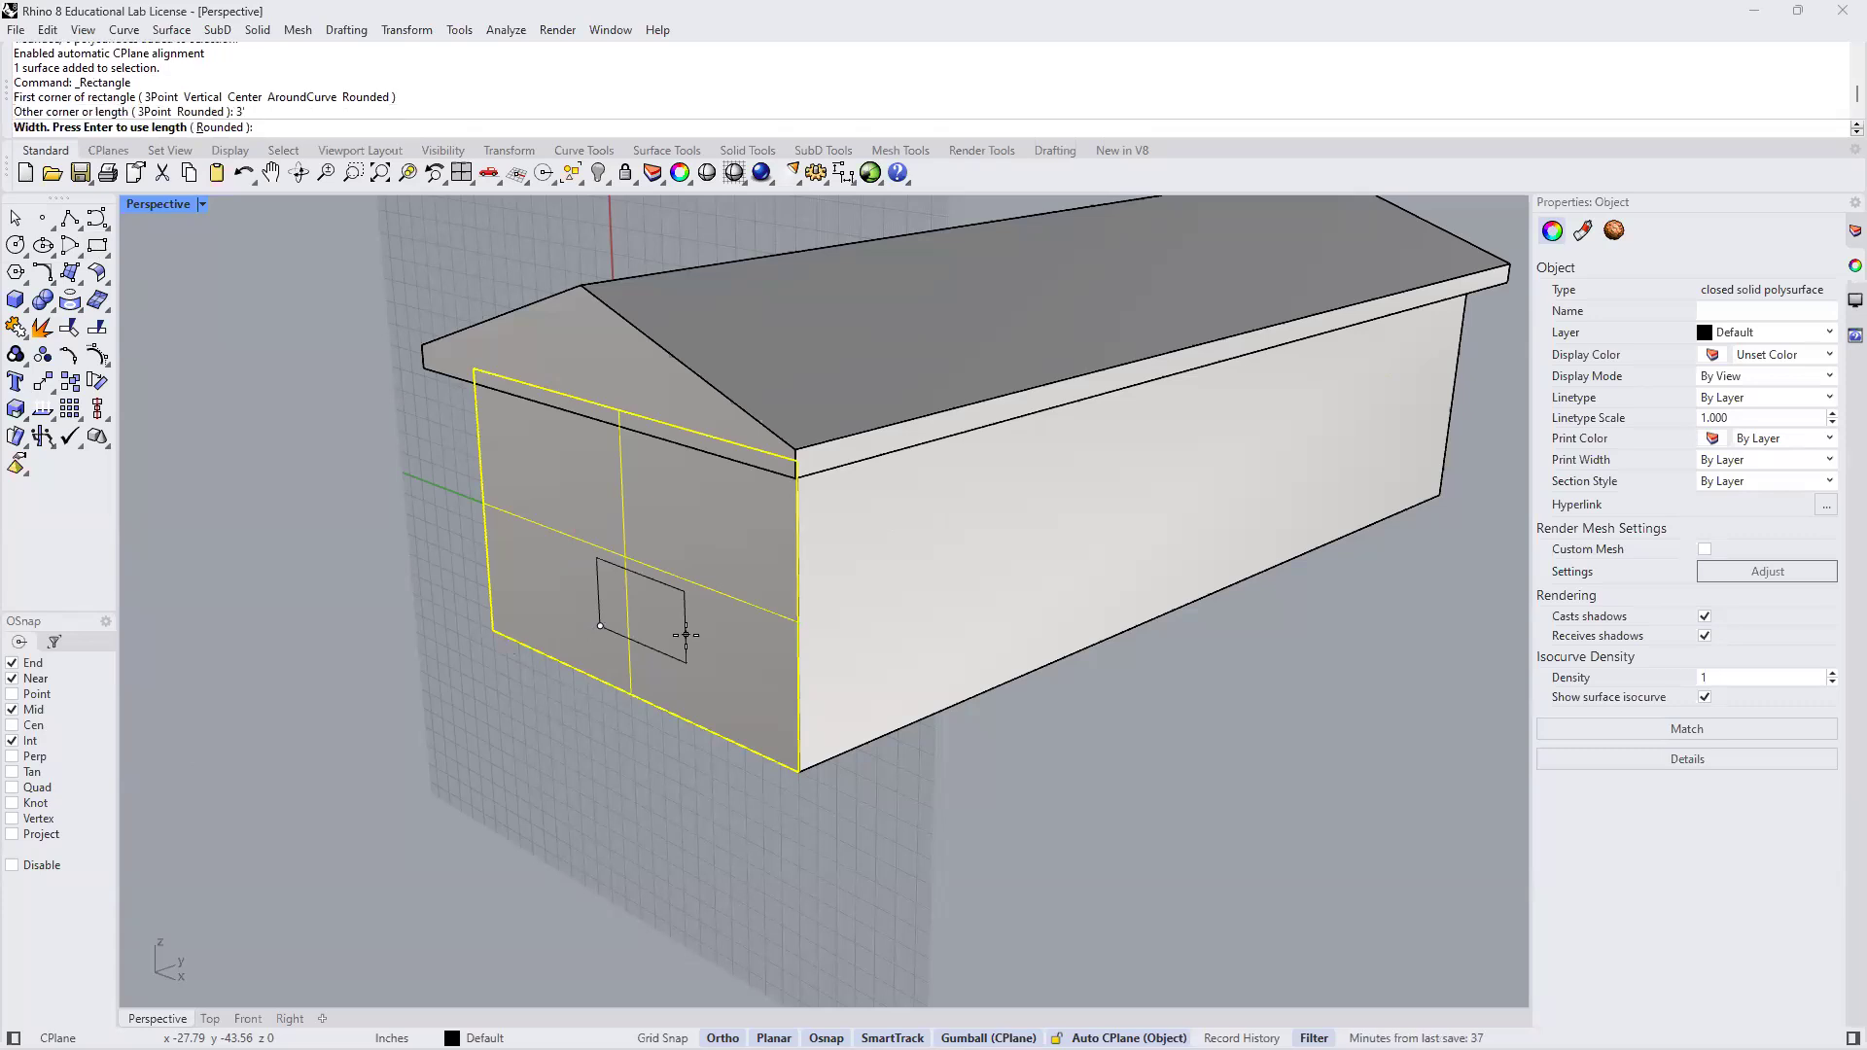
type("7'")
key("Return")
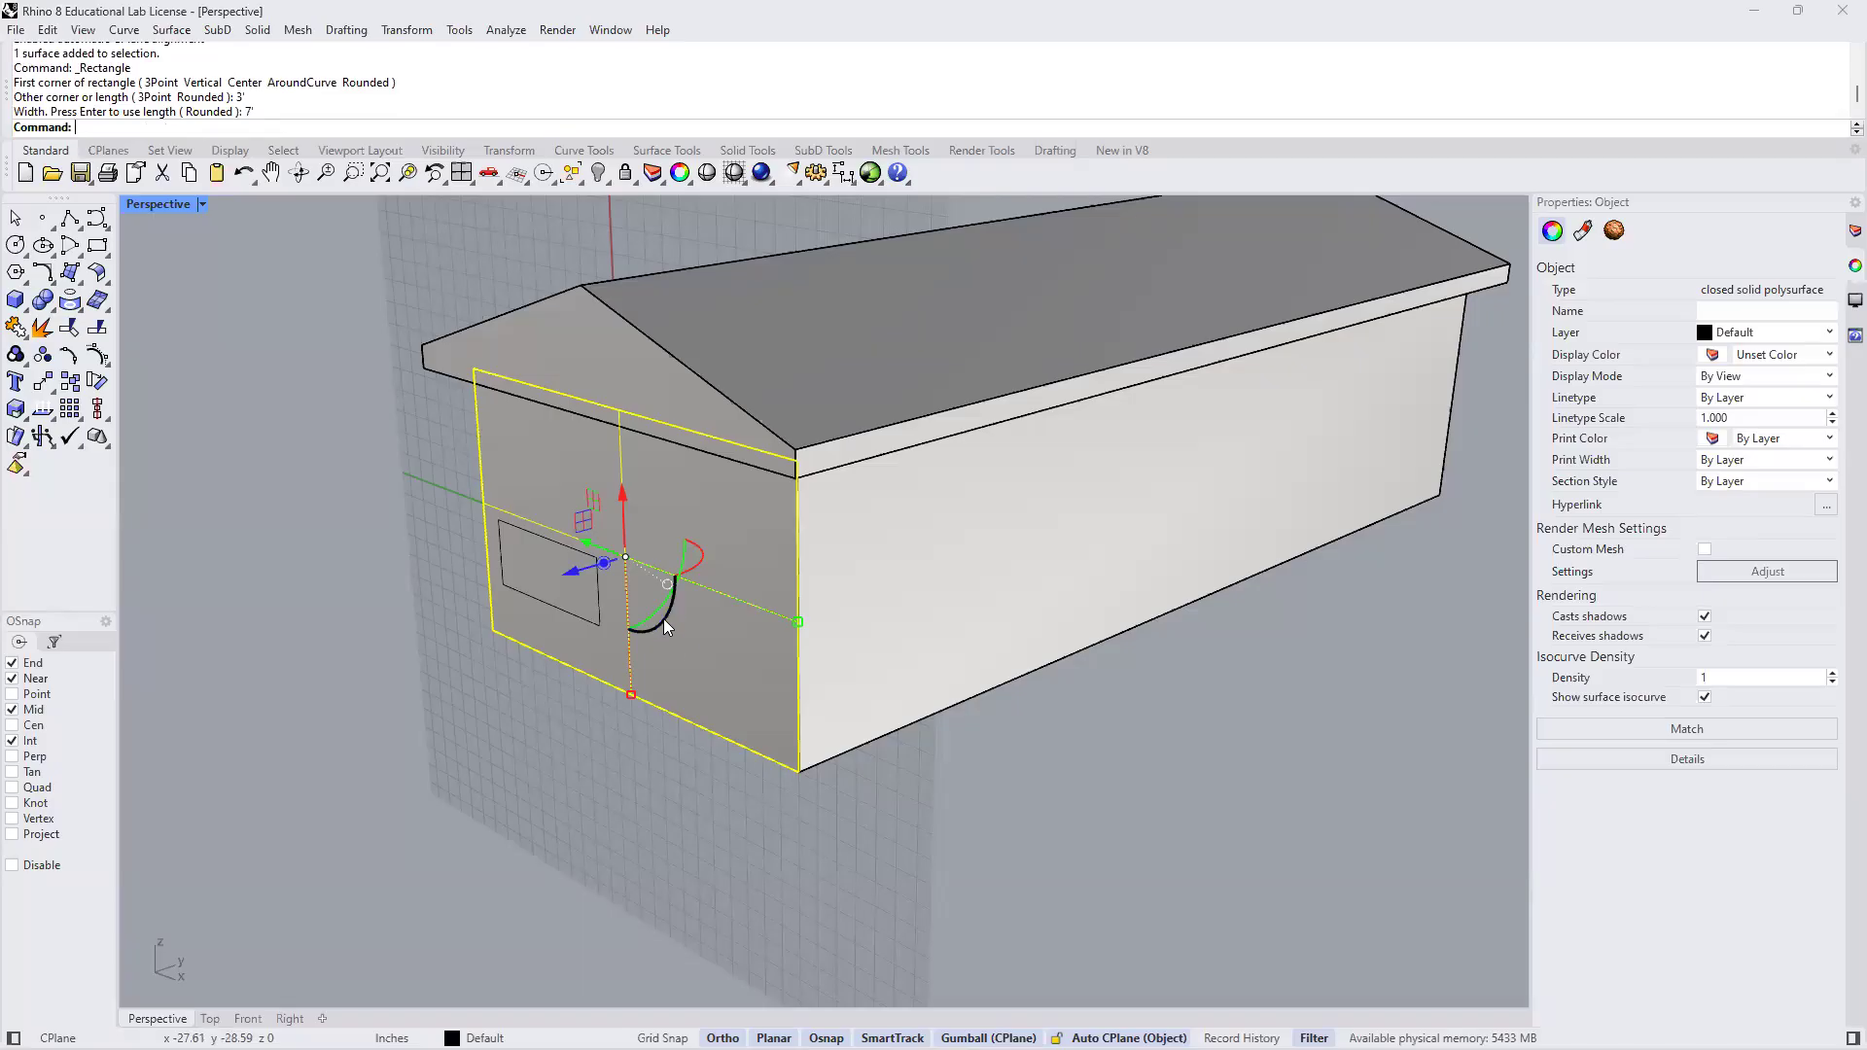
left_click_drag(663, 619, 593, 634)
key("Escape")
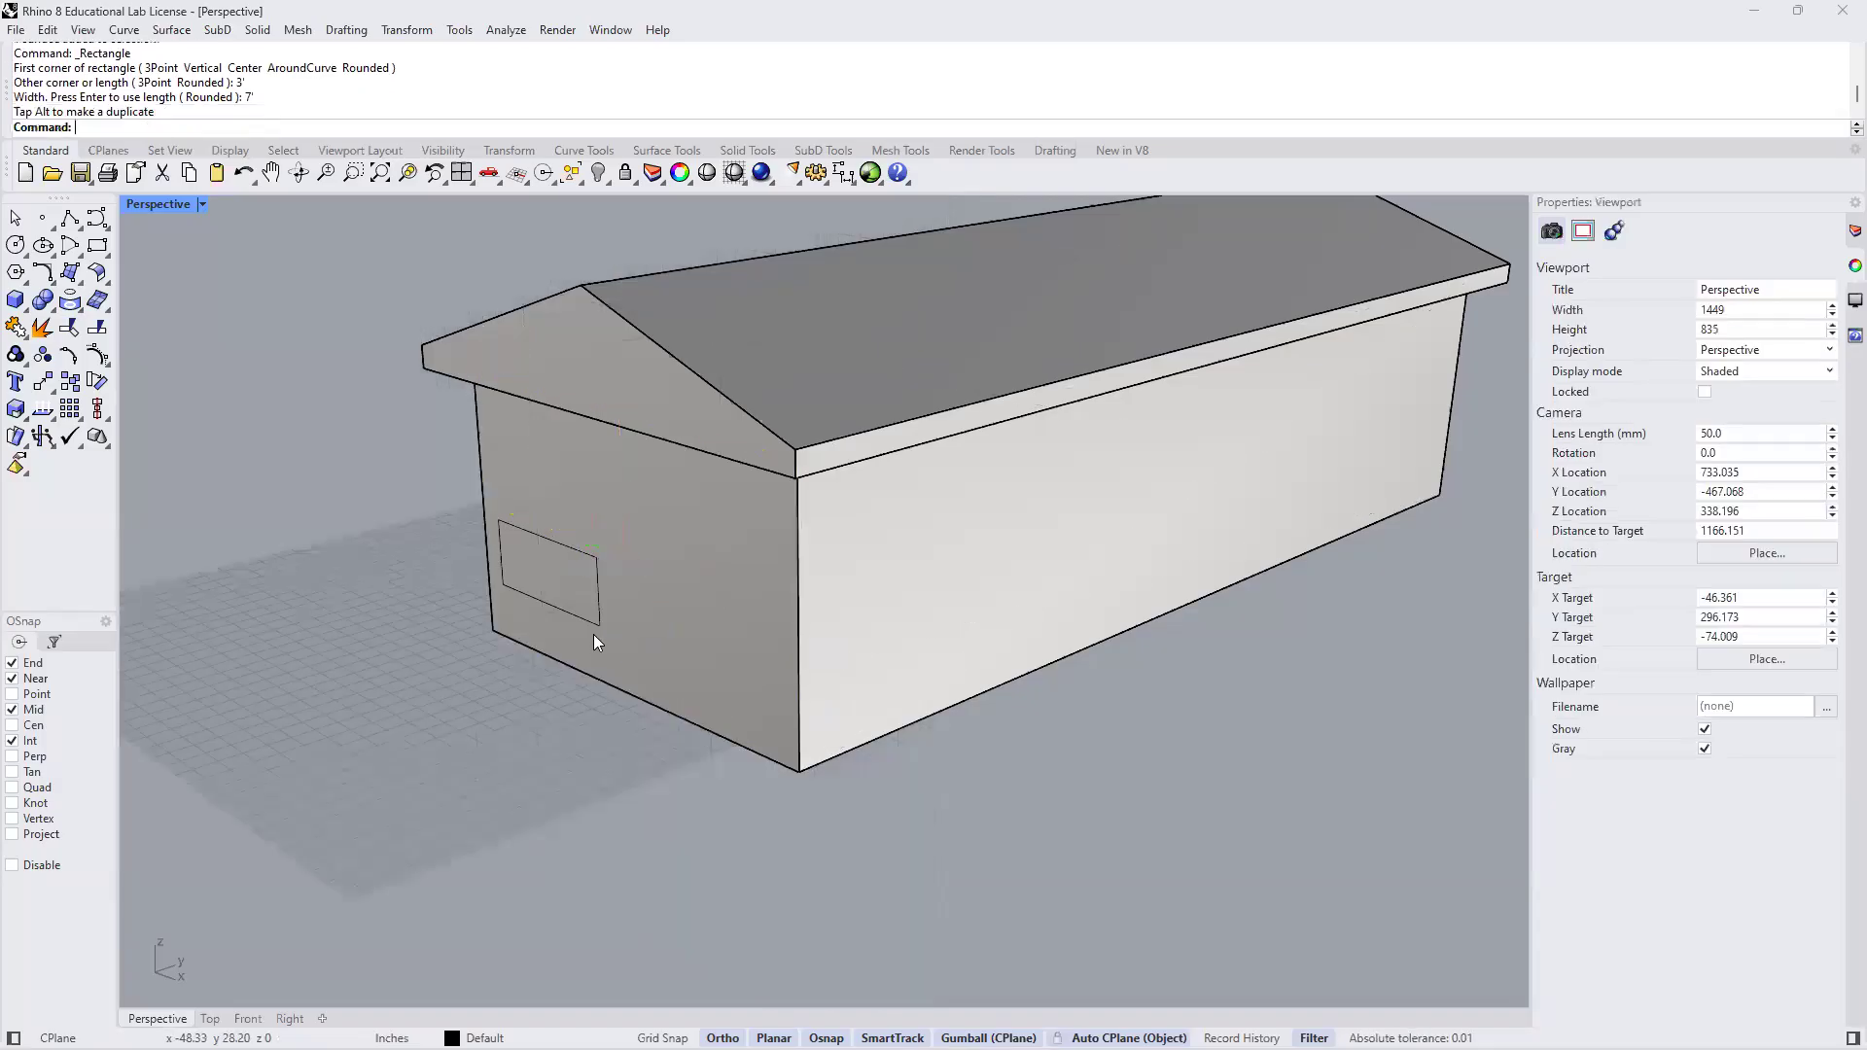
Rotate the door rectangle 90° within the wall plane so that it stands upright
left_click(595, 564)
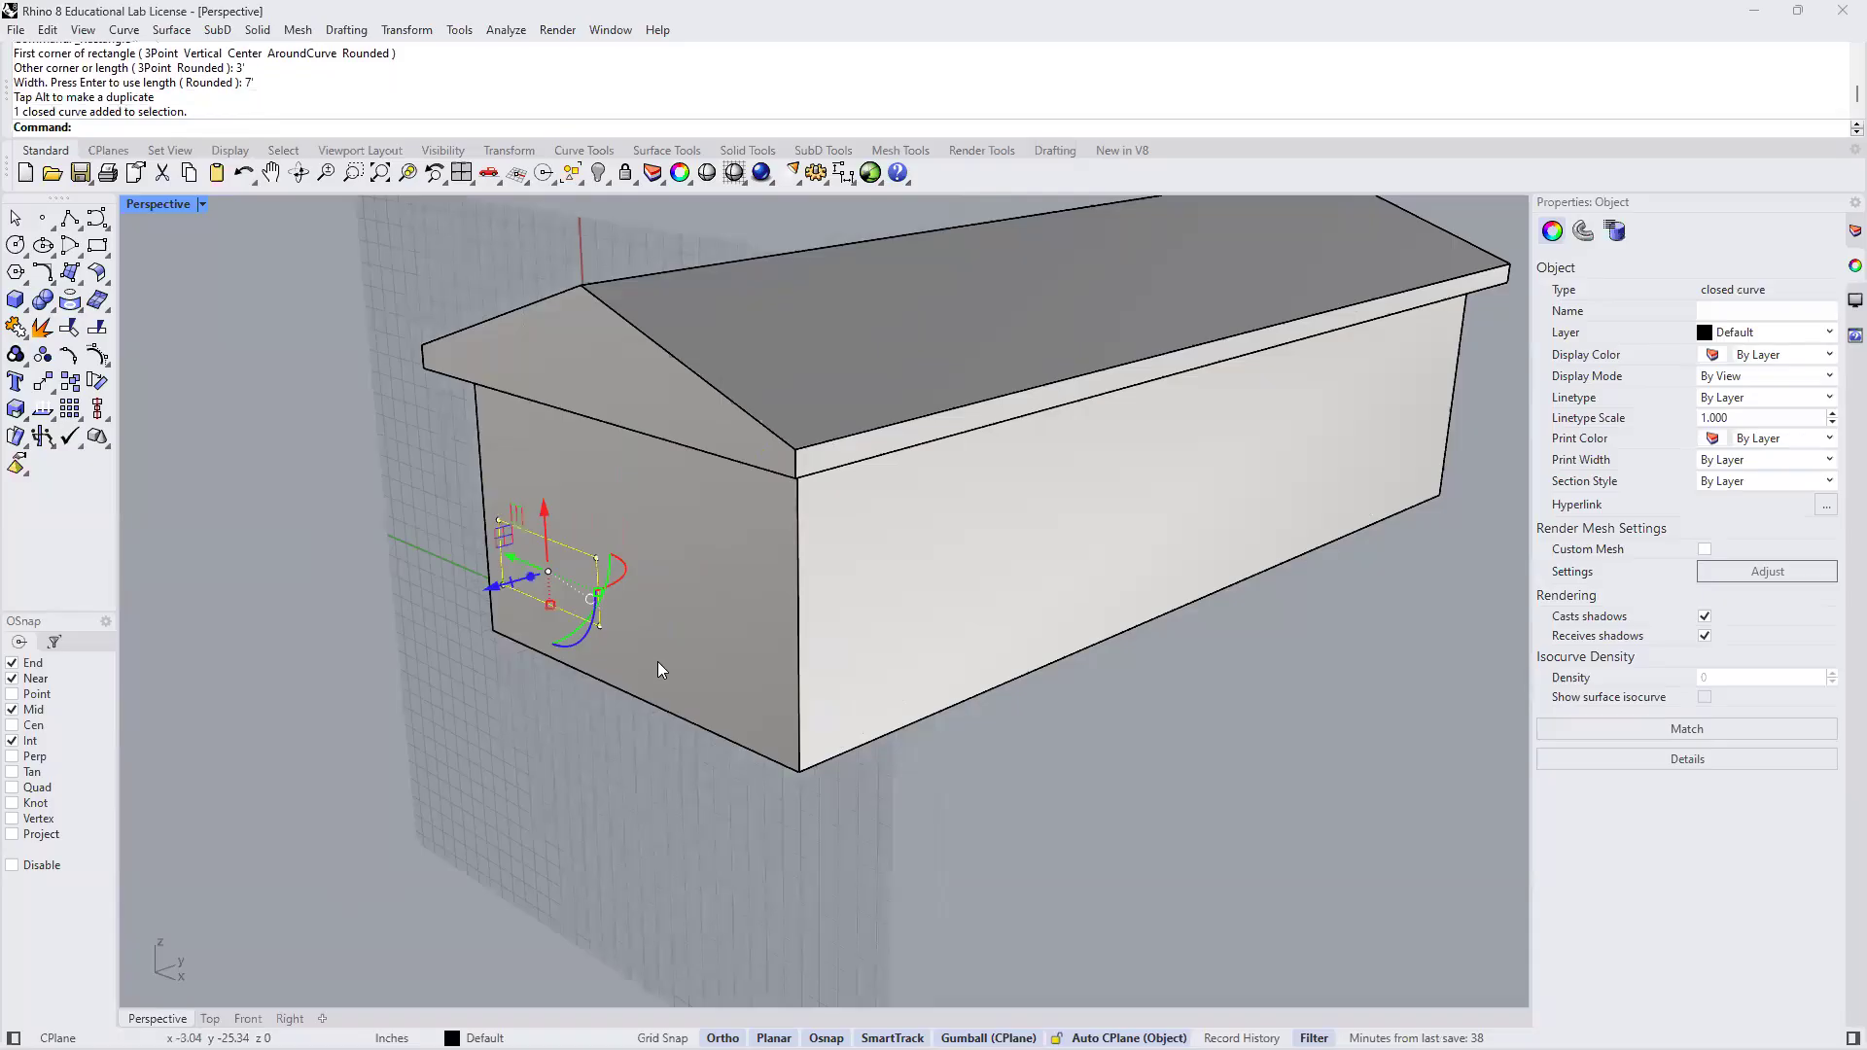
scroll(551, 573, "up", 5)
right_click_drag(709, 600, 794, 611, "shift")
left_click_drag(724, 595, 778, 665)
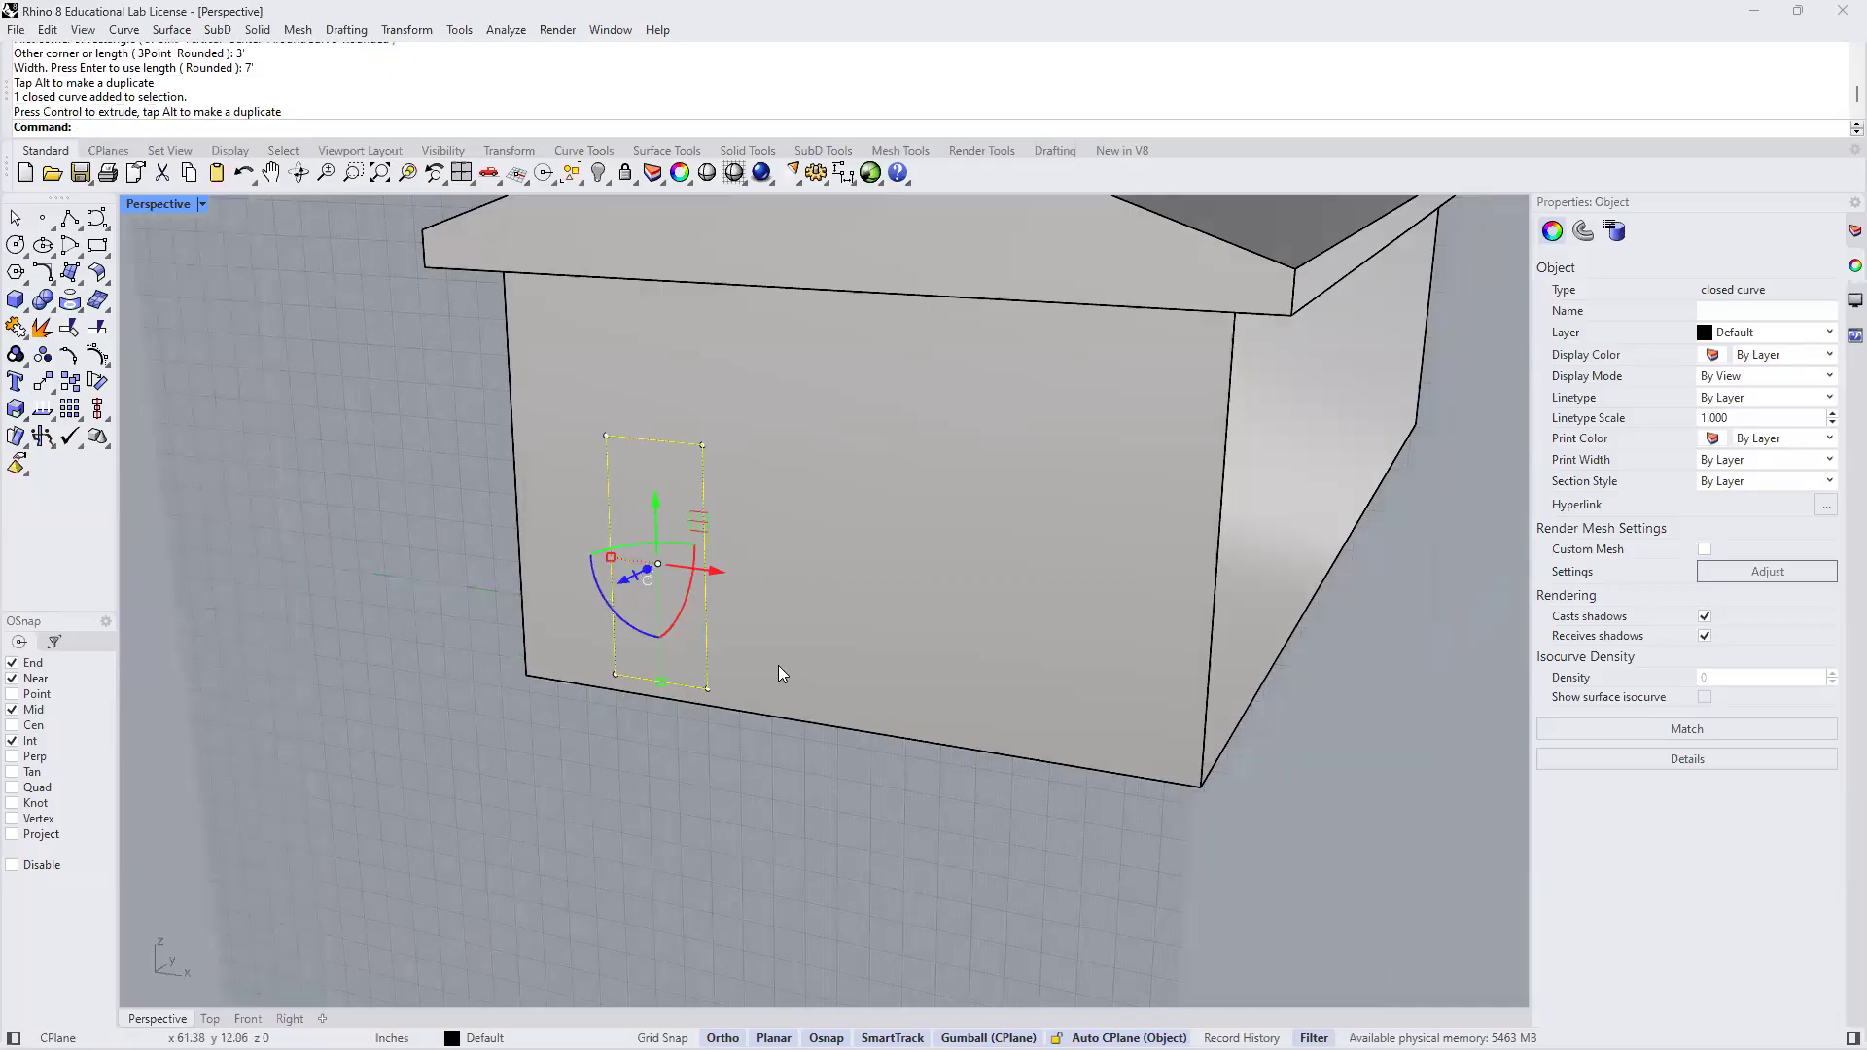
left_click(788, 650)
left_click(1062, 872)
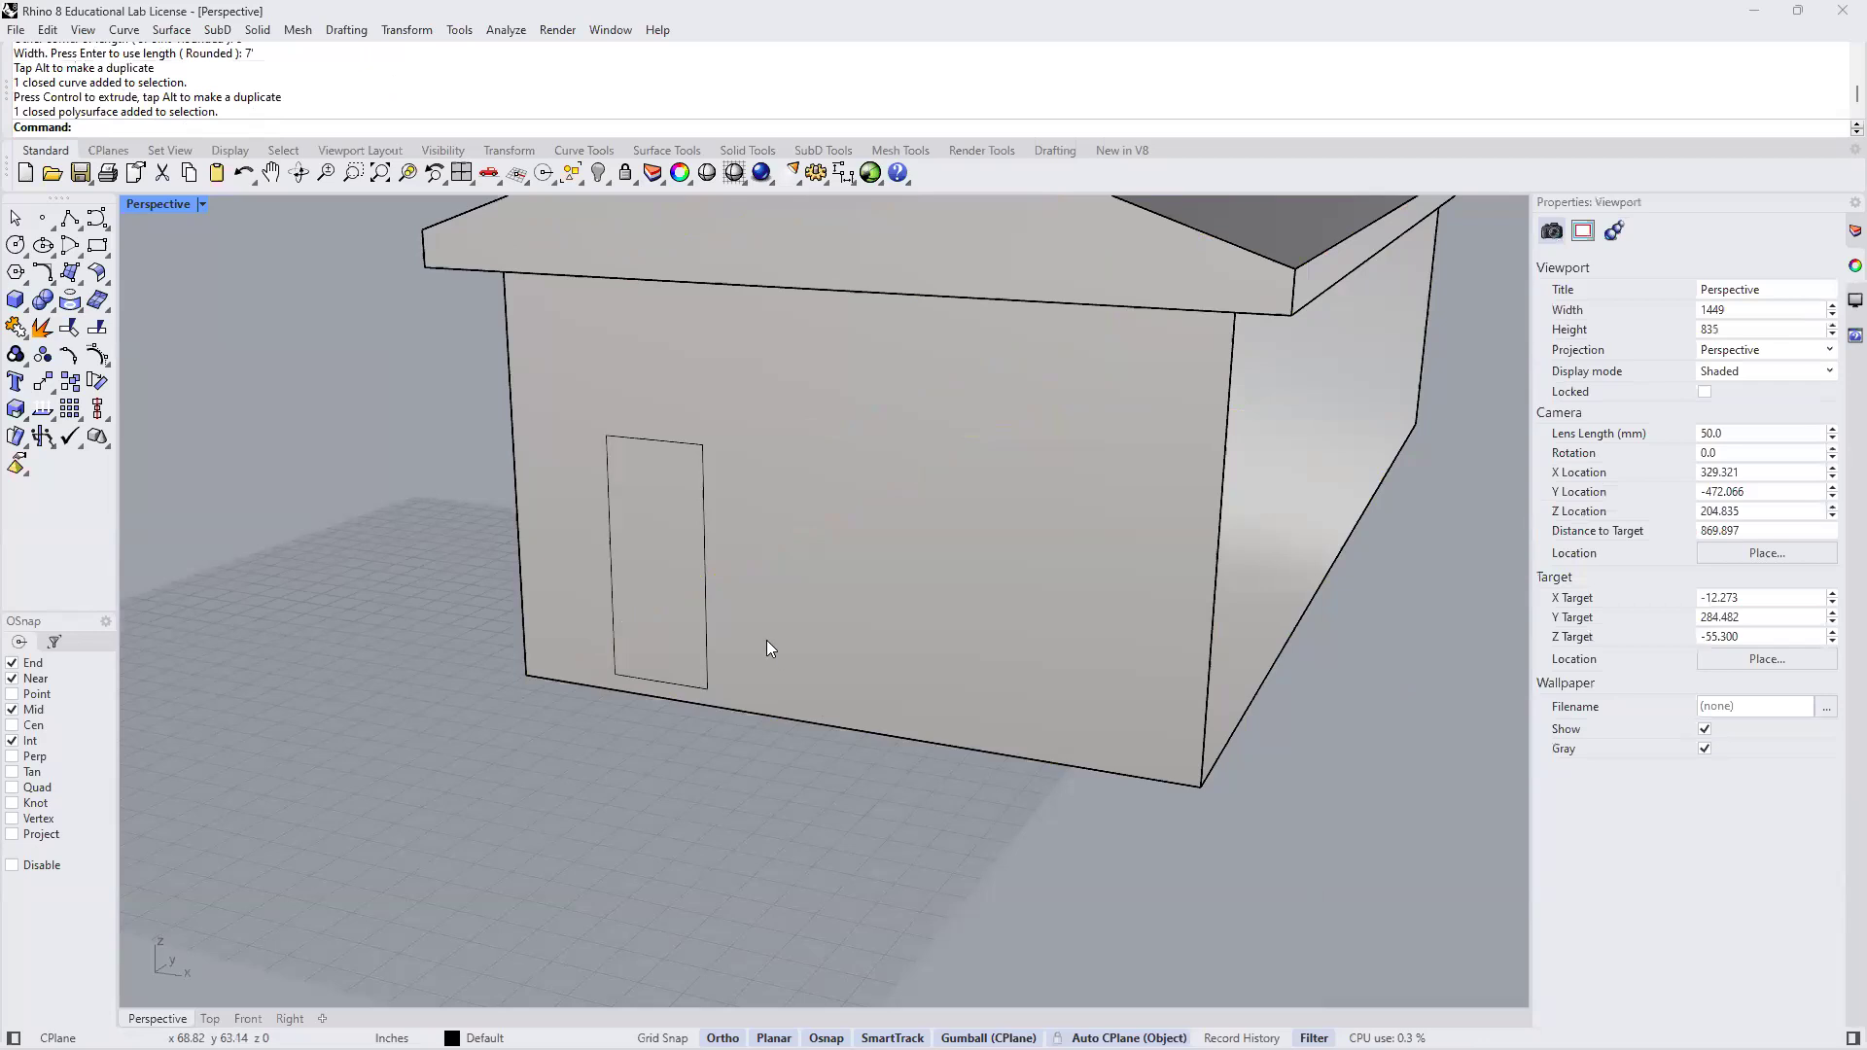
Move the door rectangle from its lower right corner to the lower right corner of the gable end wall
left_click(707, 603)
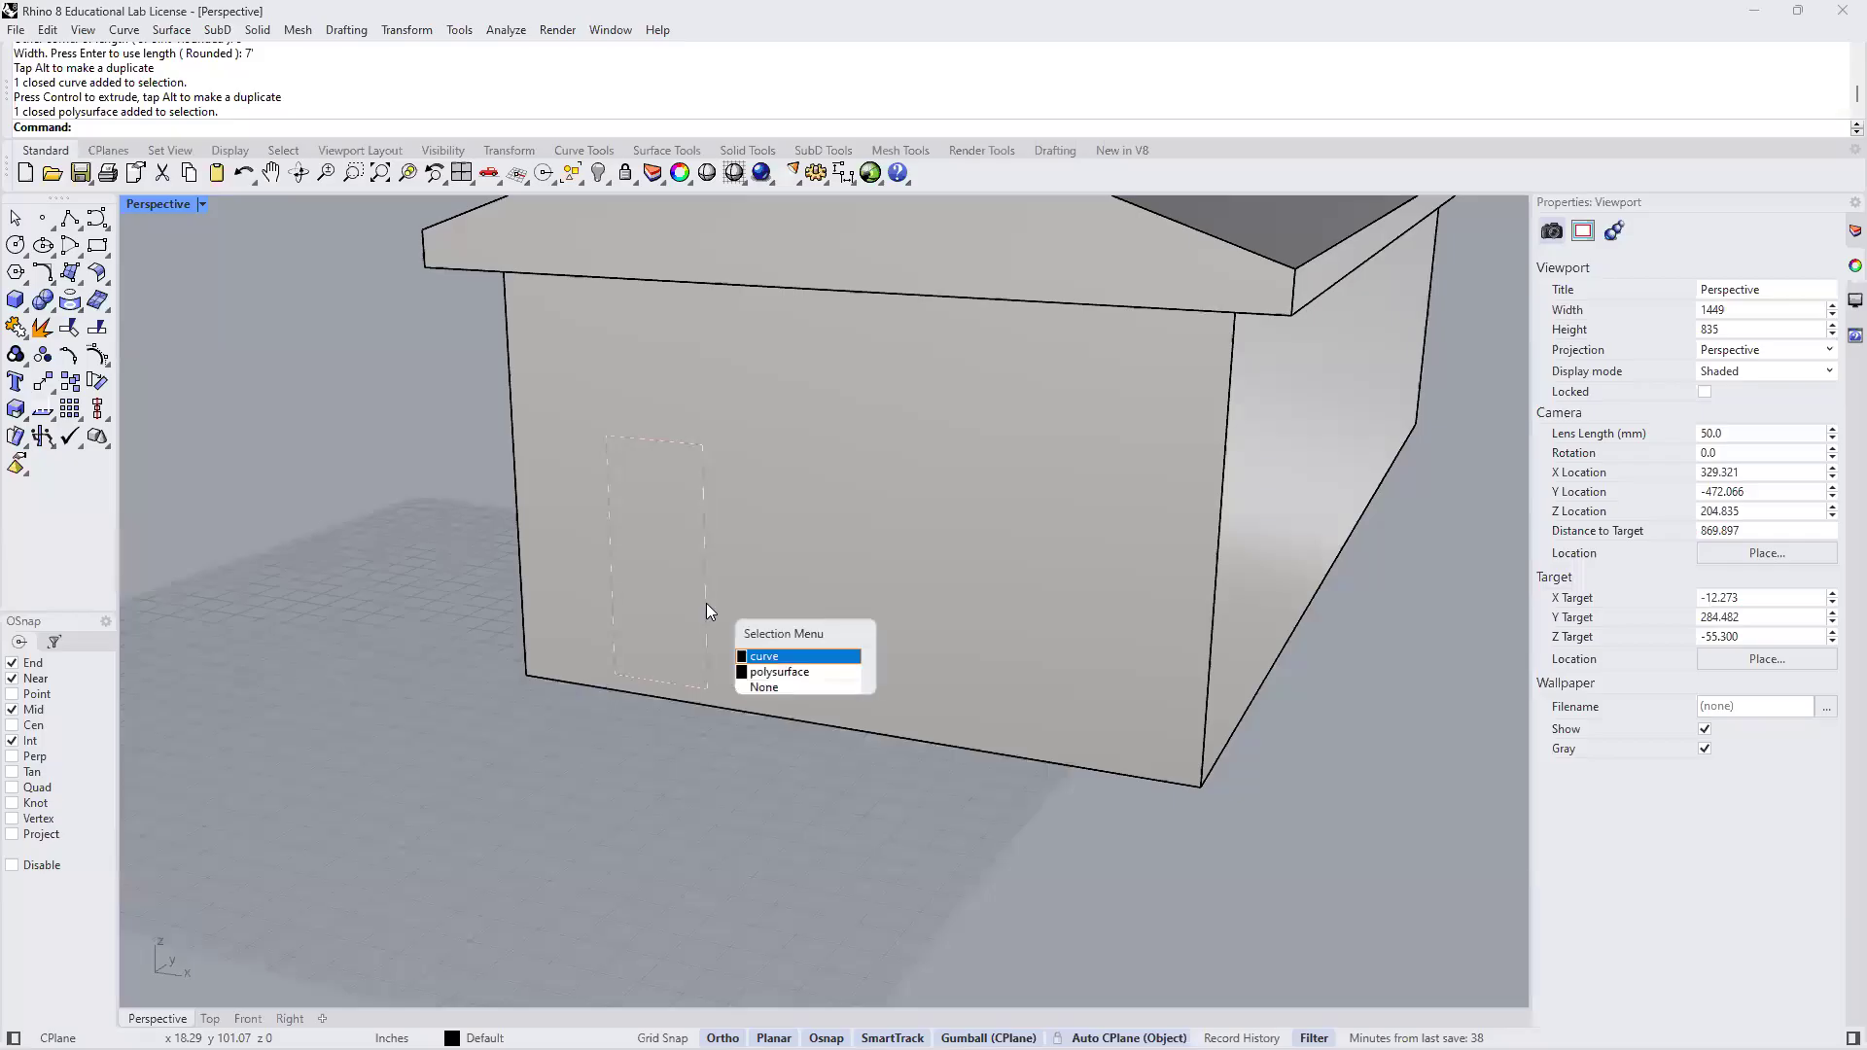
left_click(775, 660)
type("move")
key("Return")
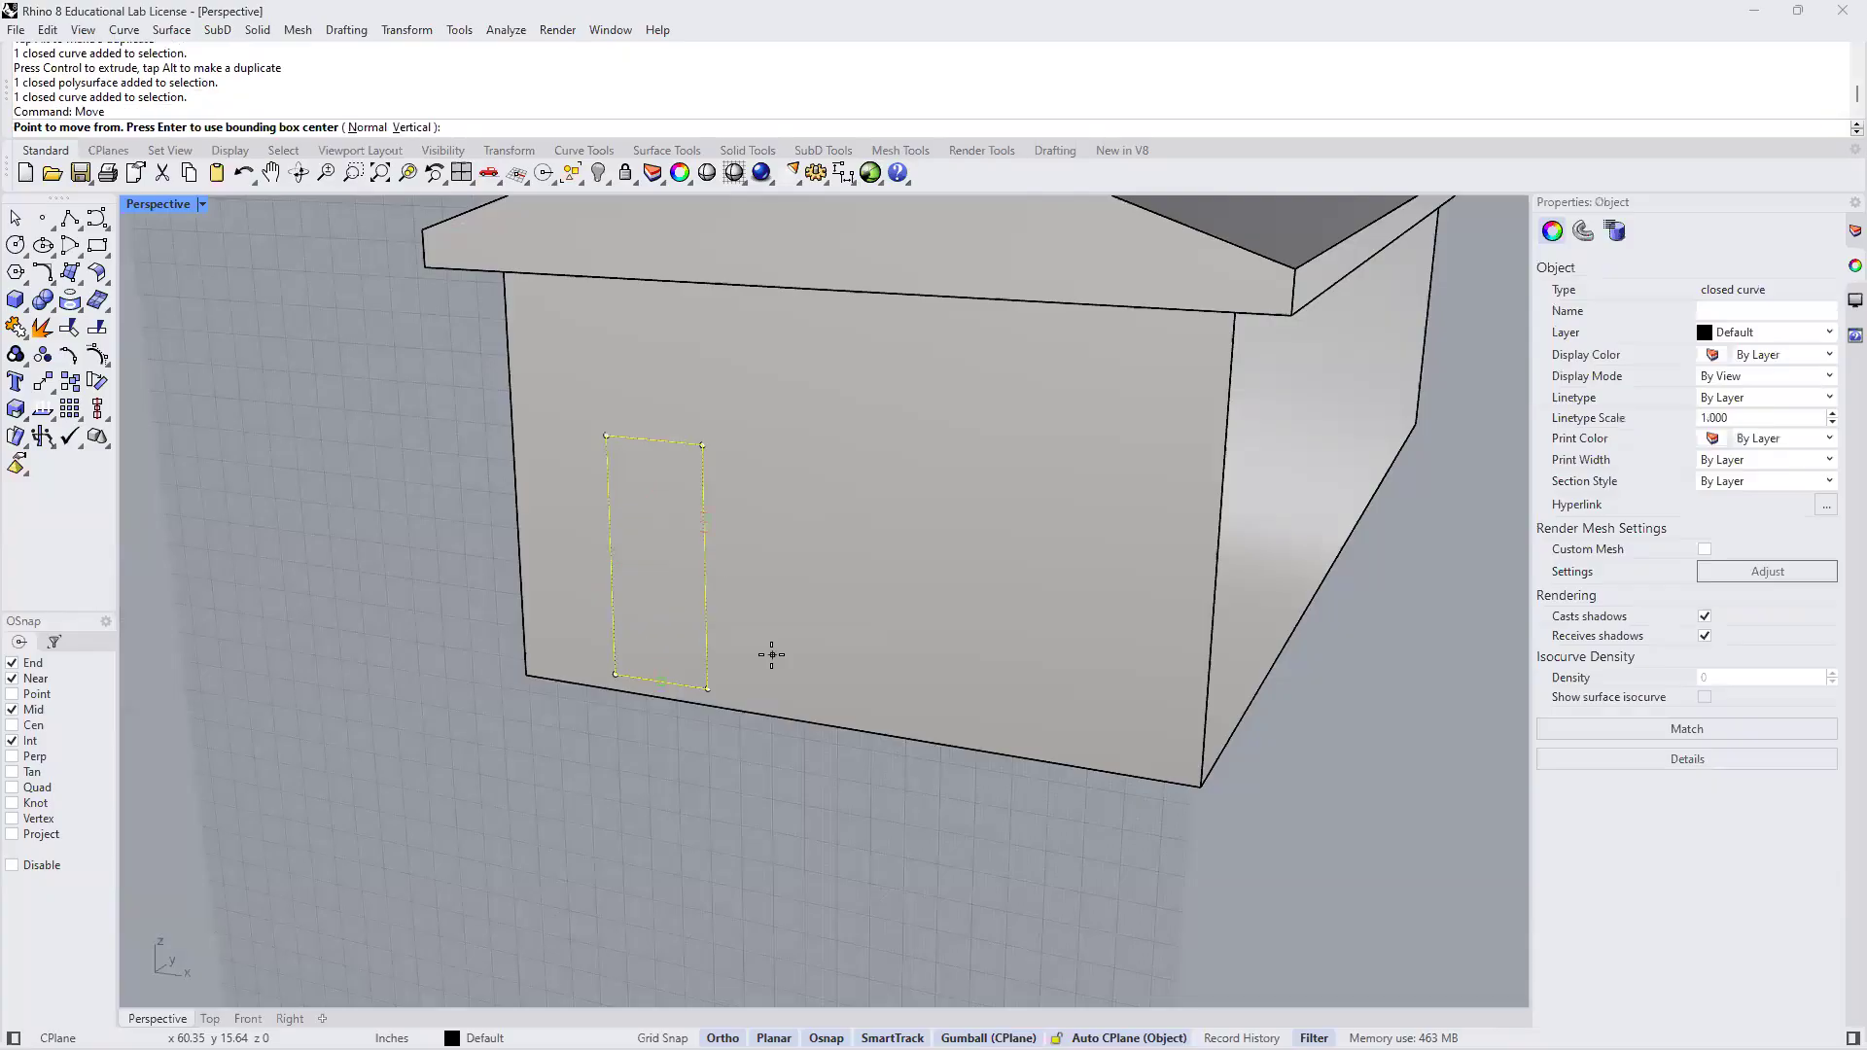
left_click(708, 687)
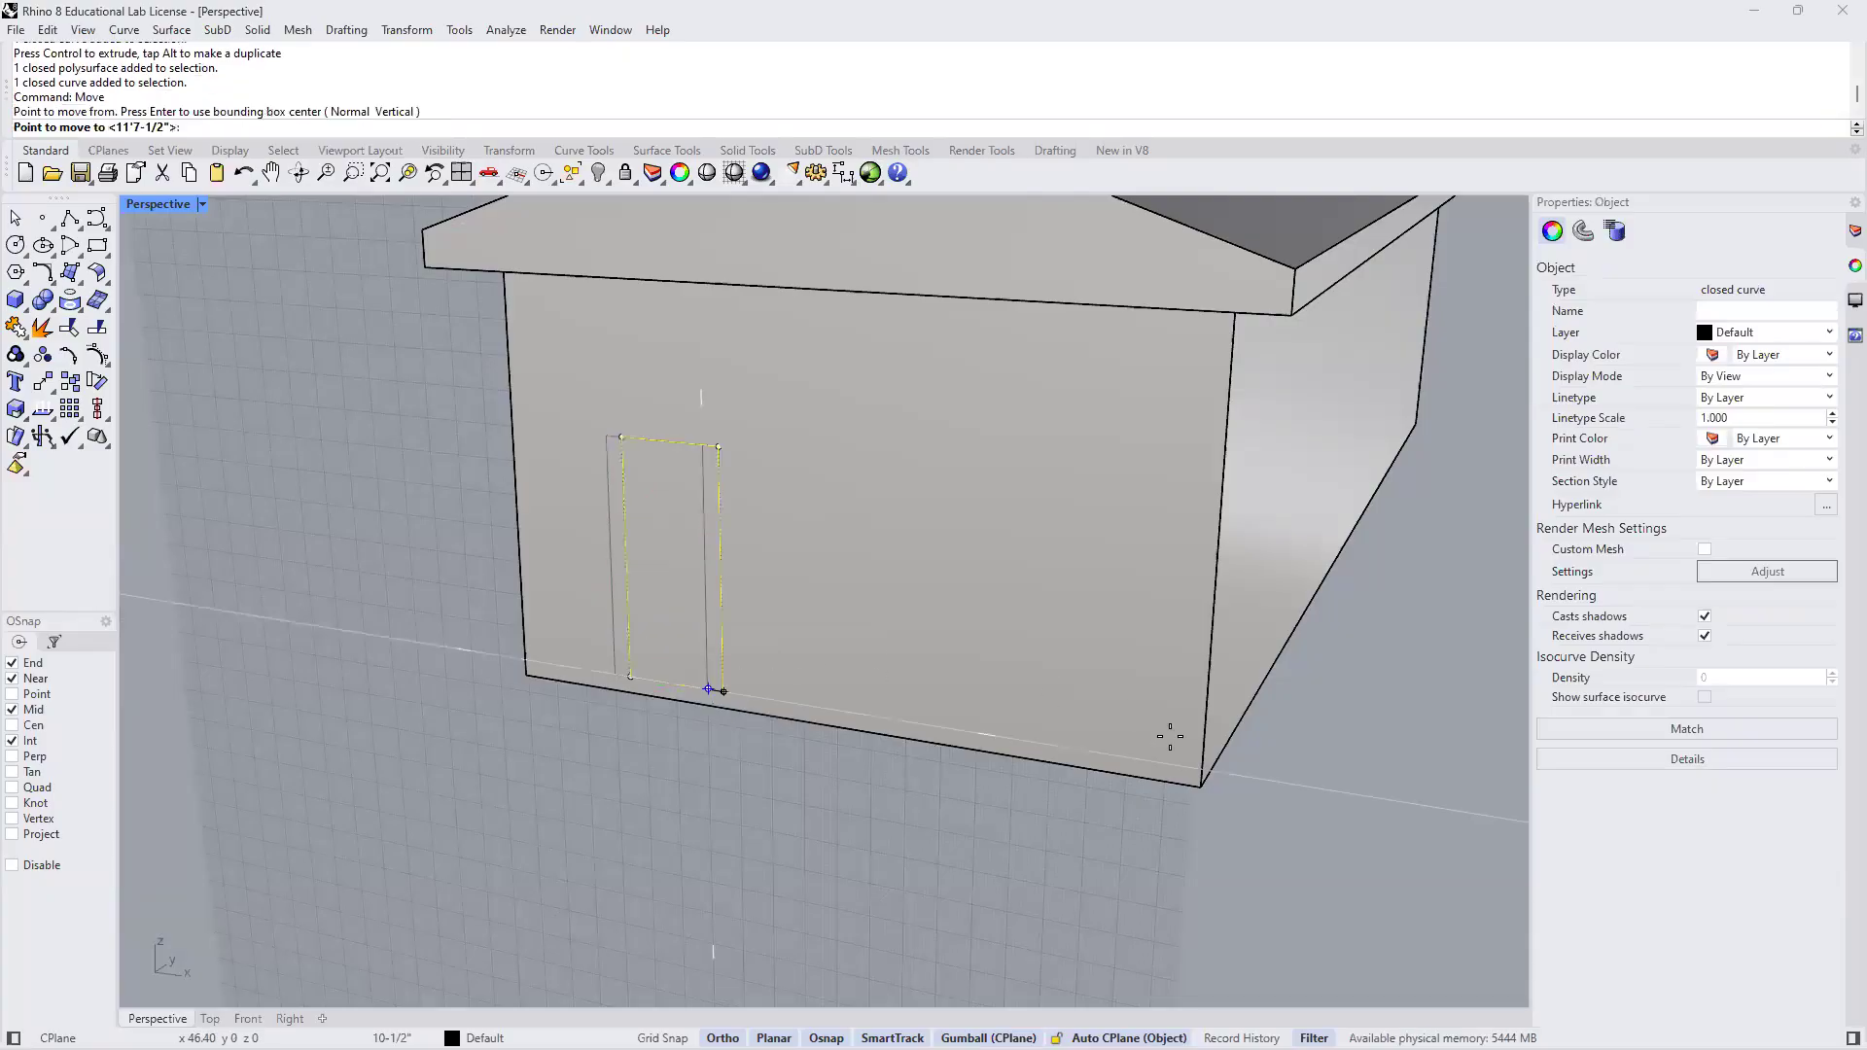
left_click(1202, 786)
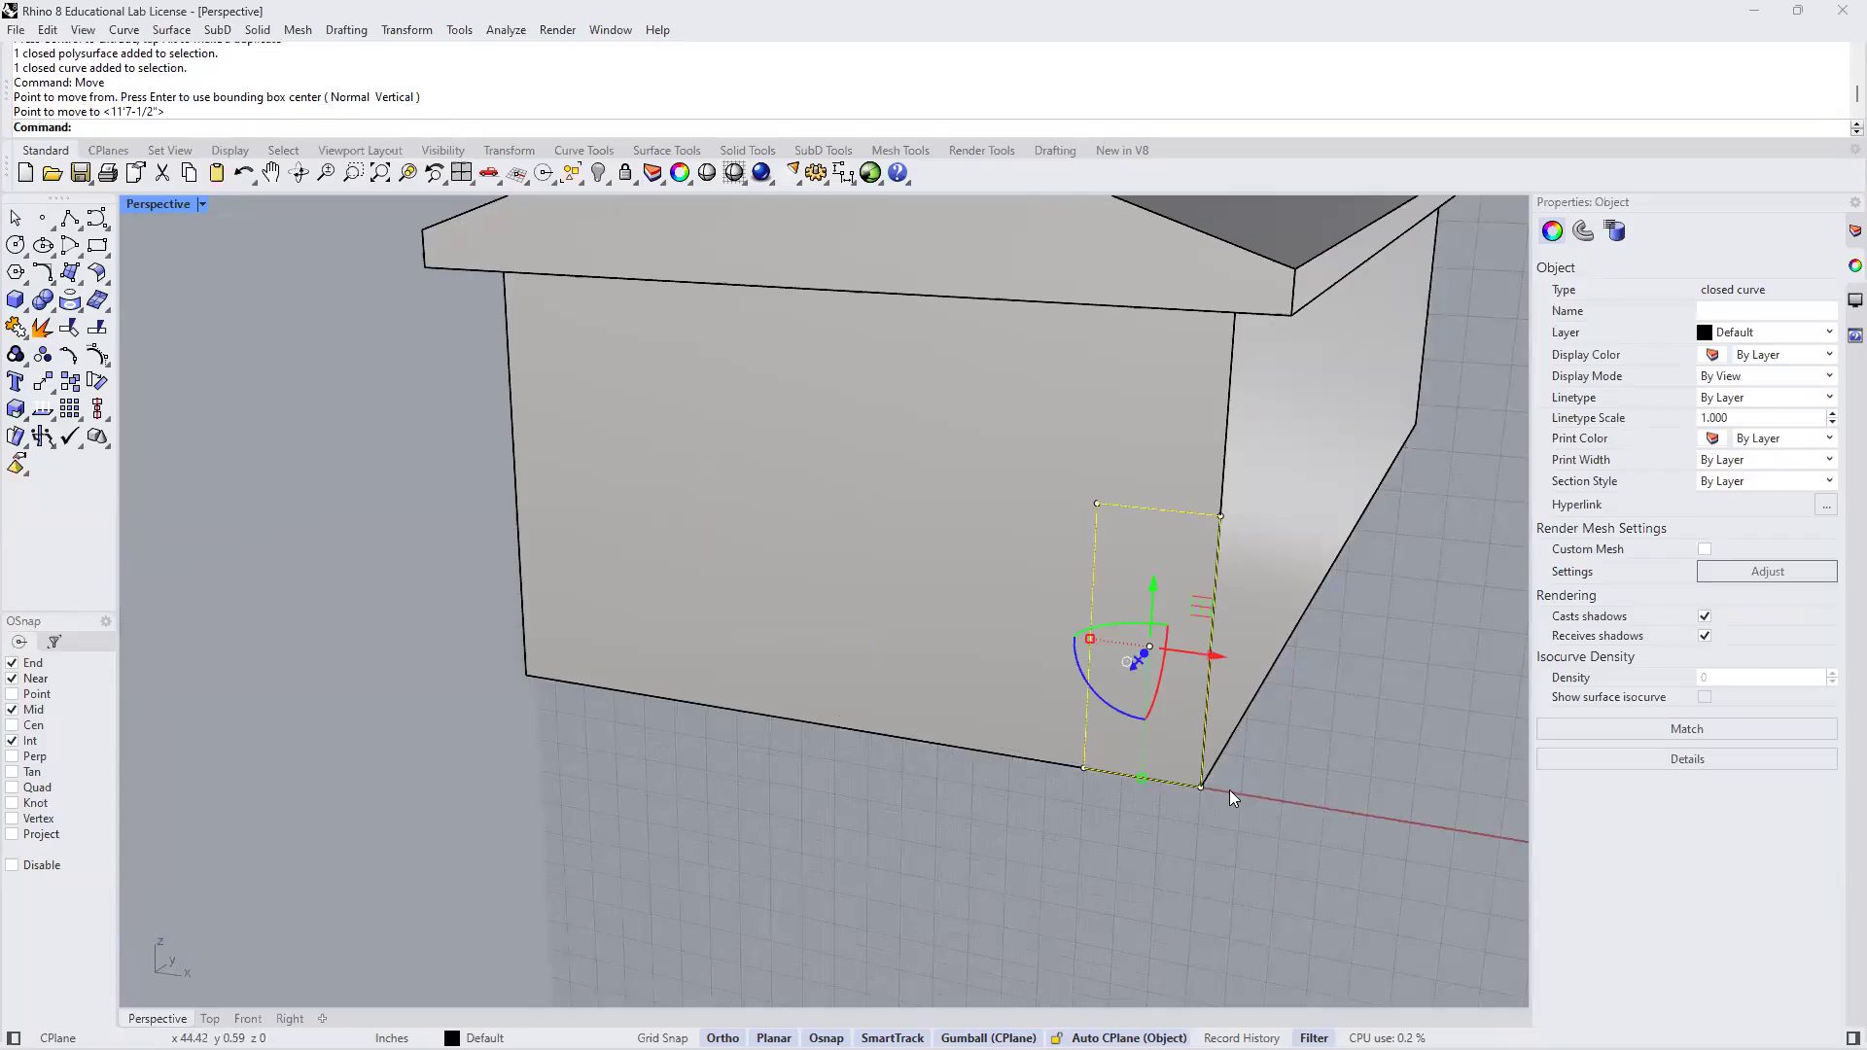
Move the door rectangle 4' up the wall and 2' inward from the wall's corner edge
left_click(1151, 585)
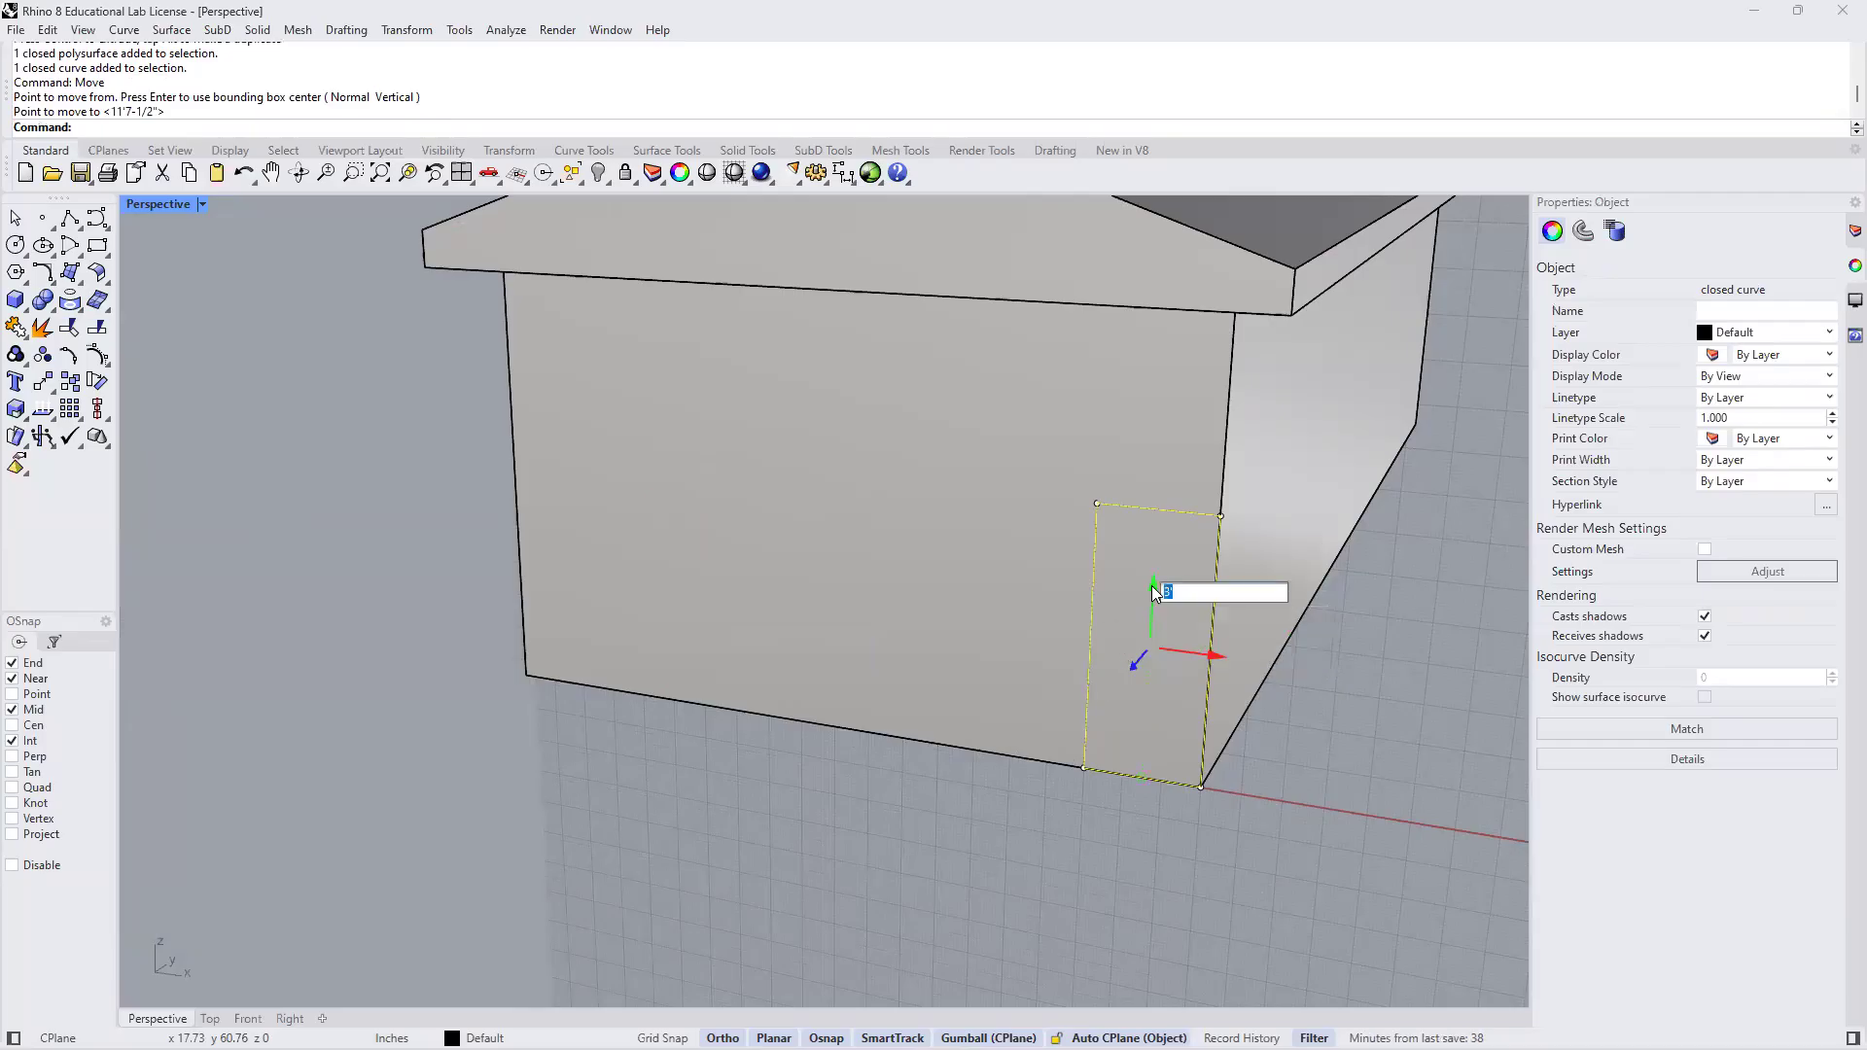
type("4'")
key("Return")
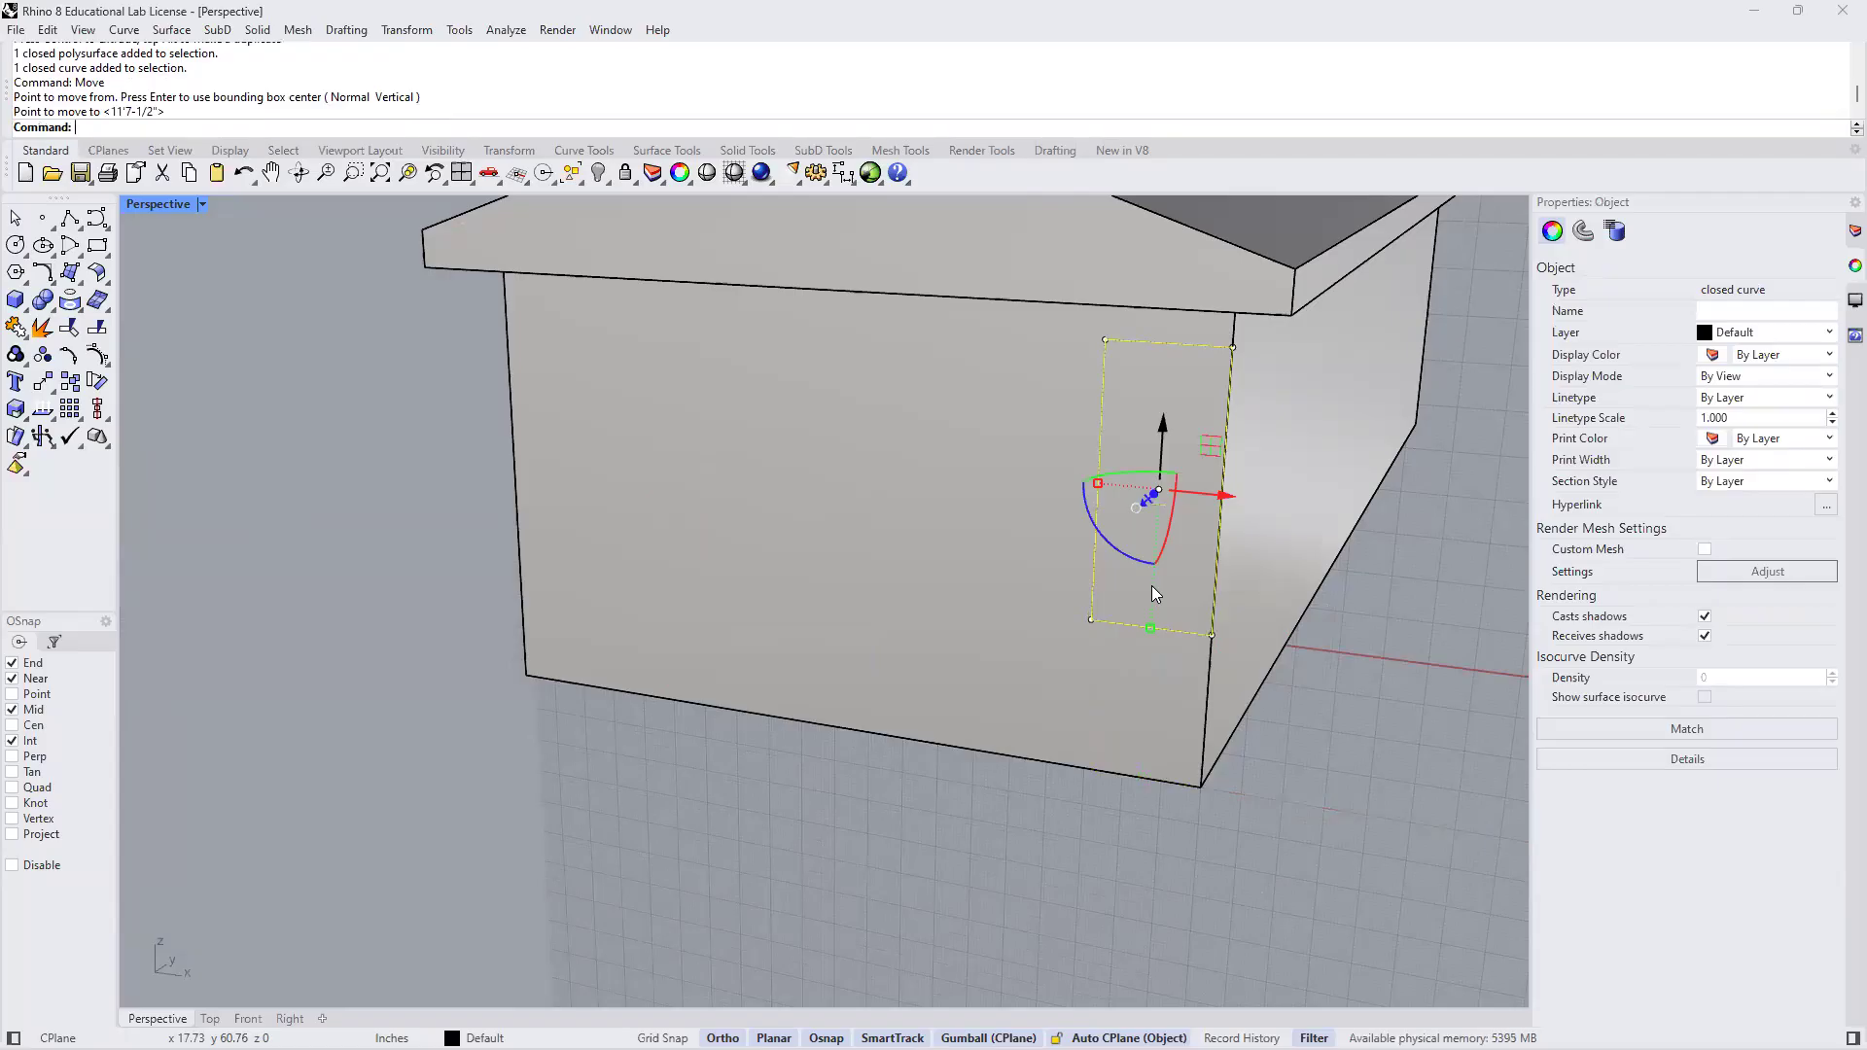
left_click(1214, 497)
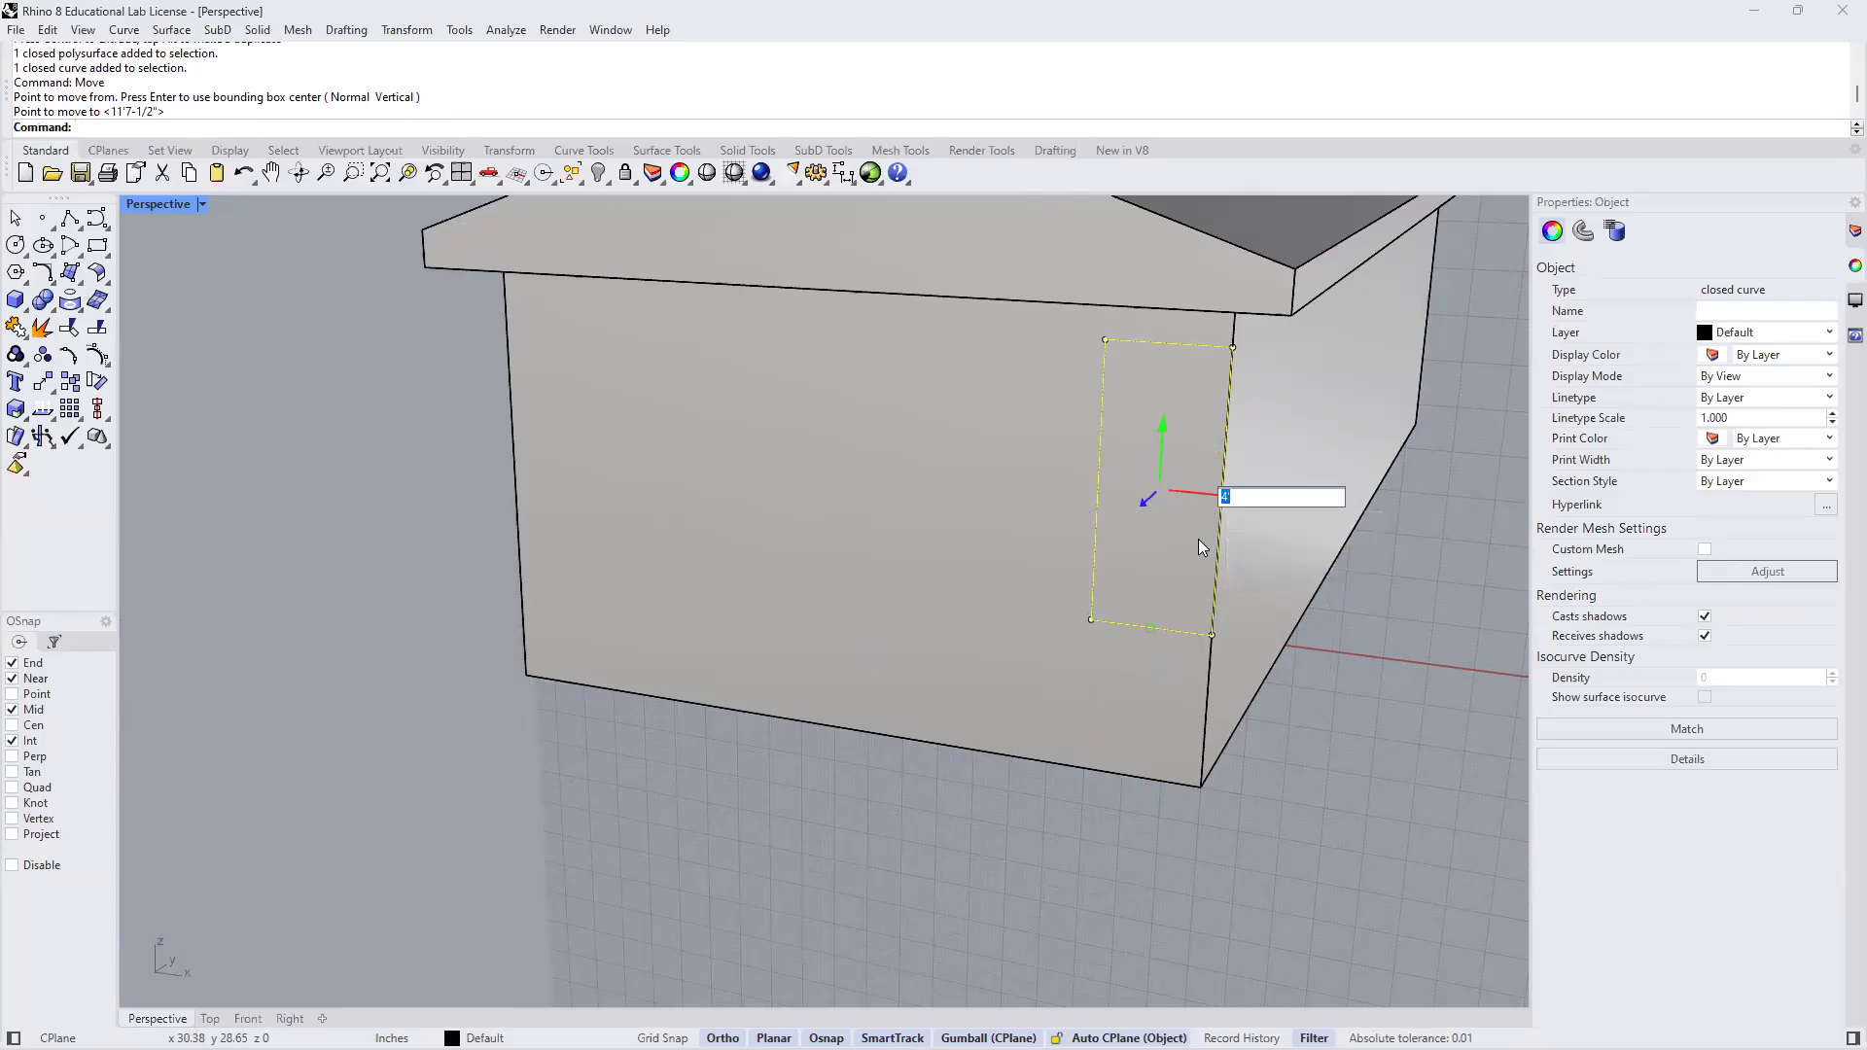
type("-2")
key("Return")
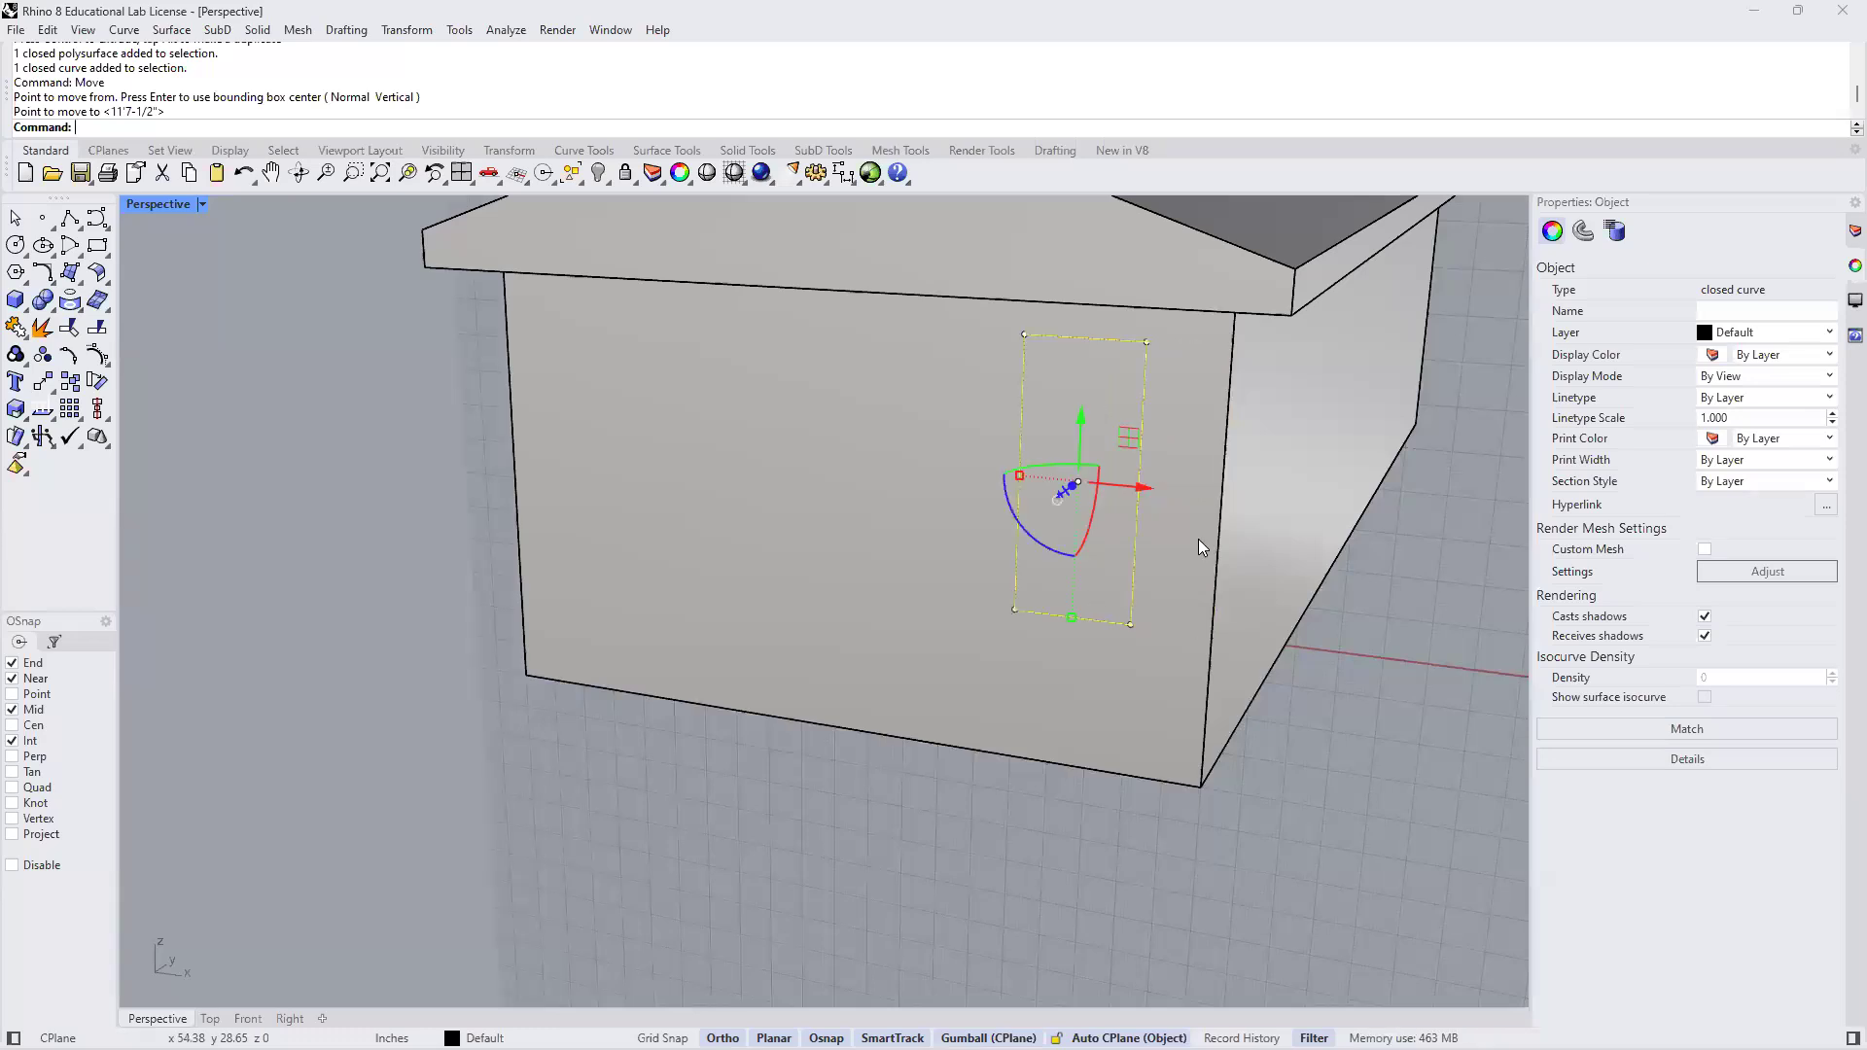
key("Escape")
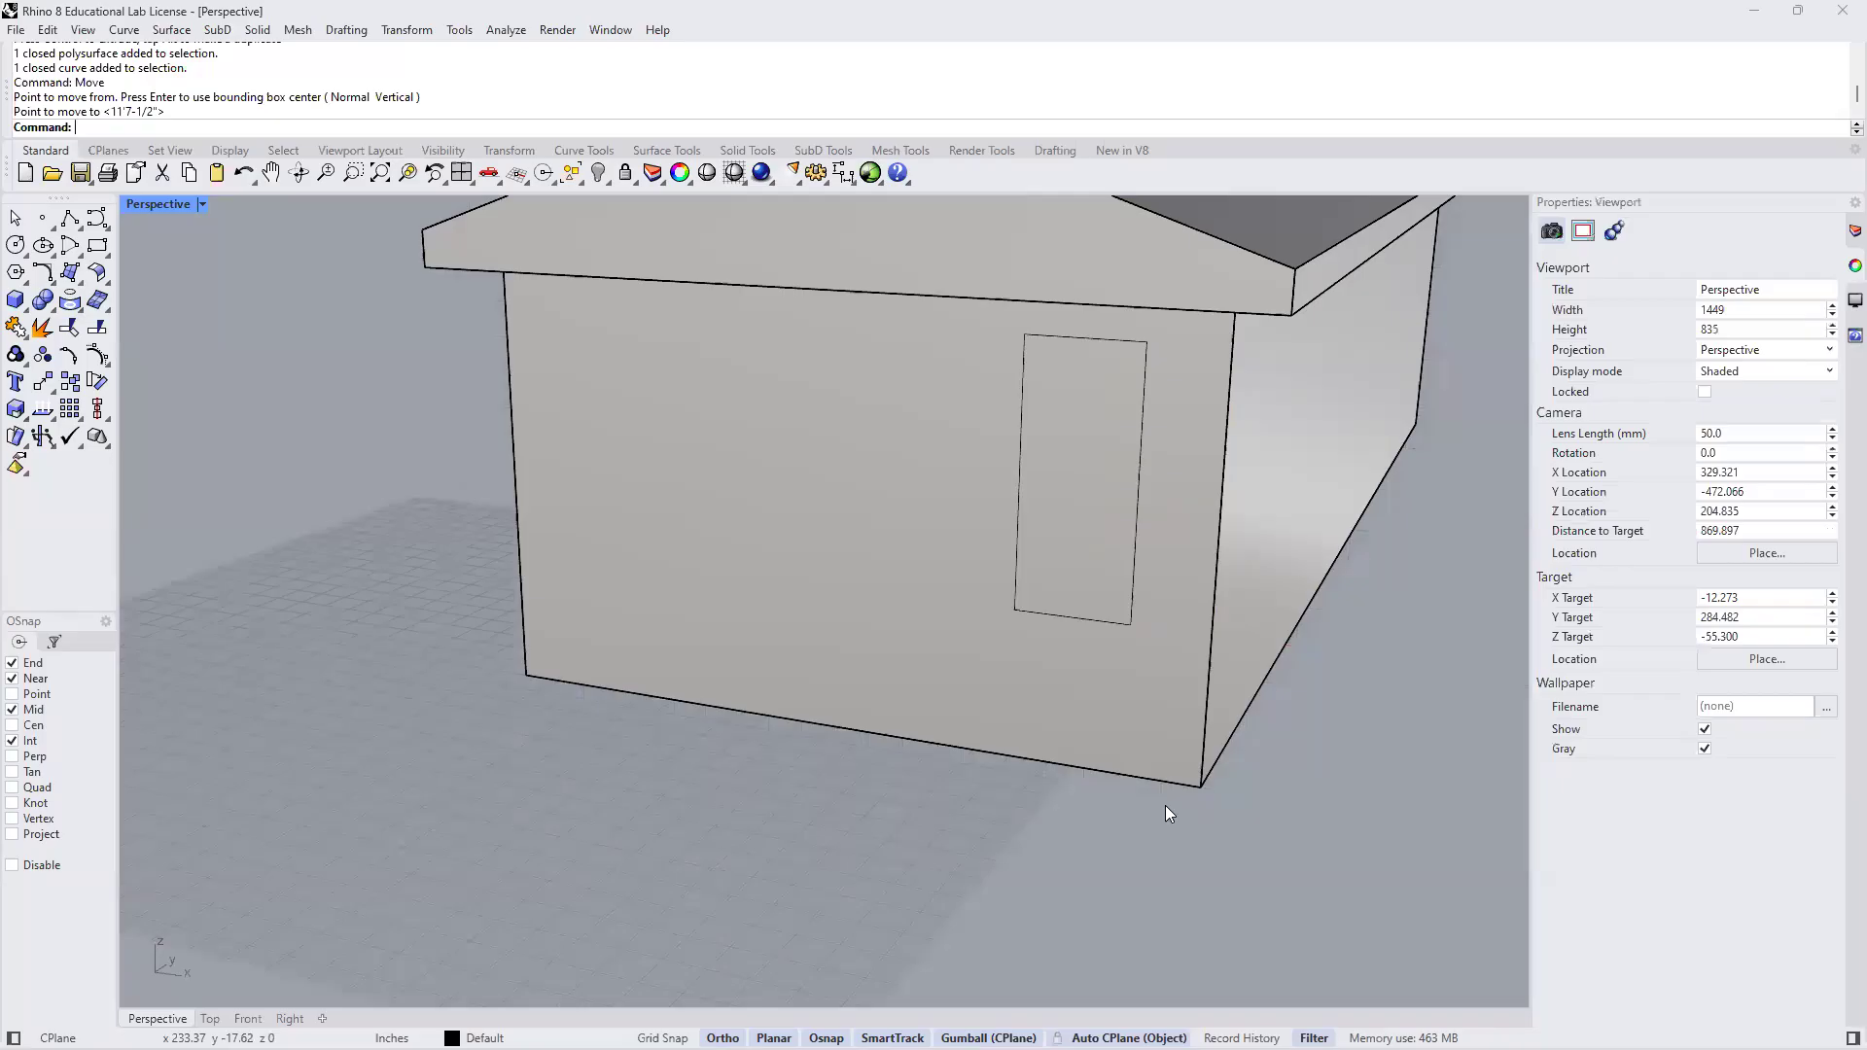
Show all hidden objects again to check the door outline above the staircase landing
type("Show")
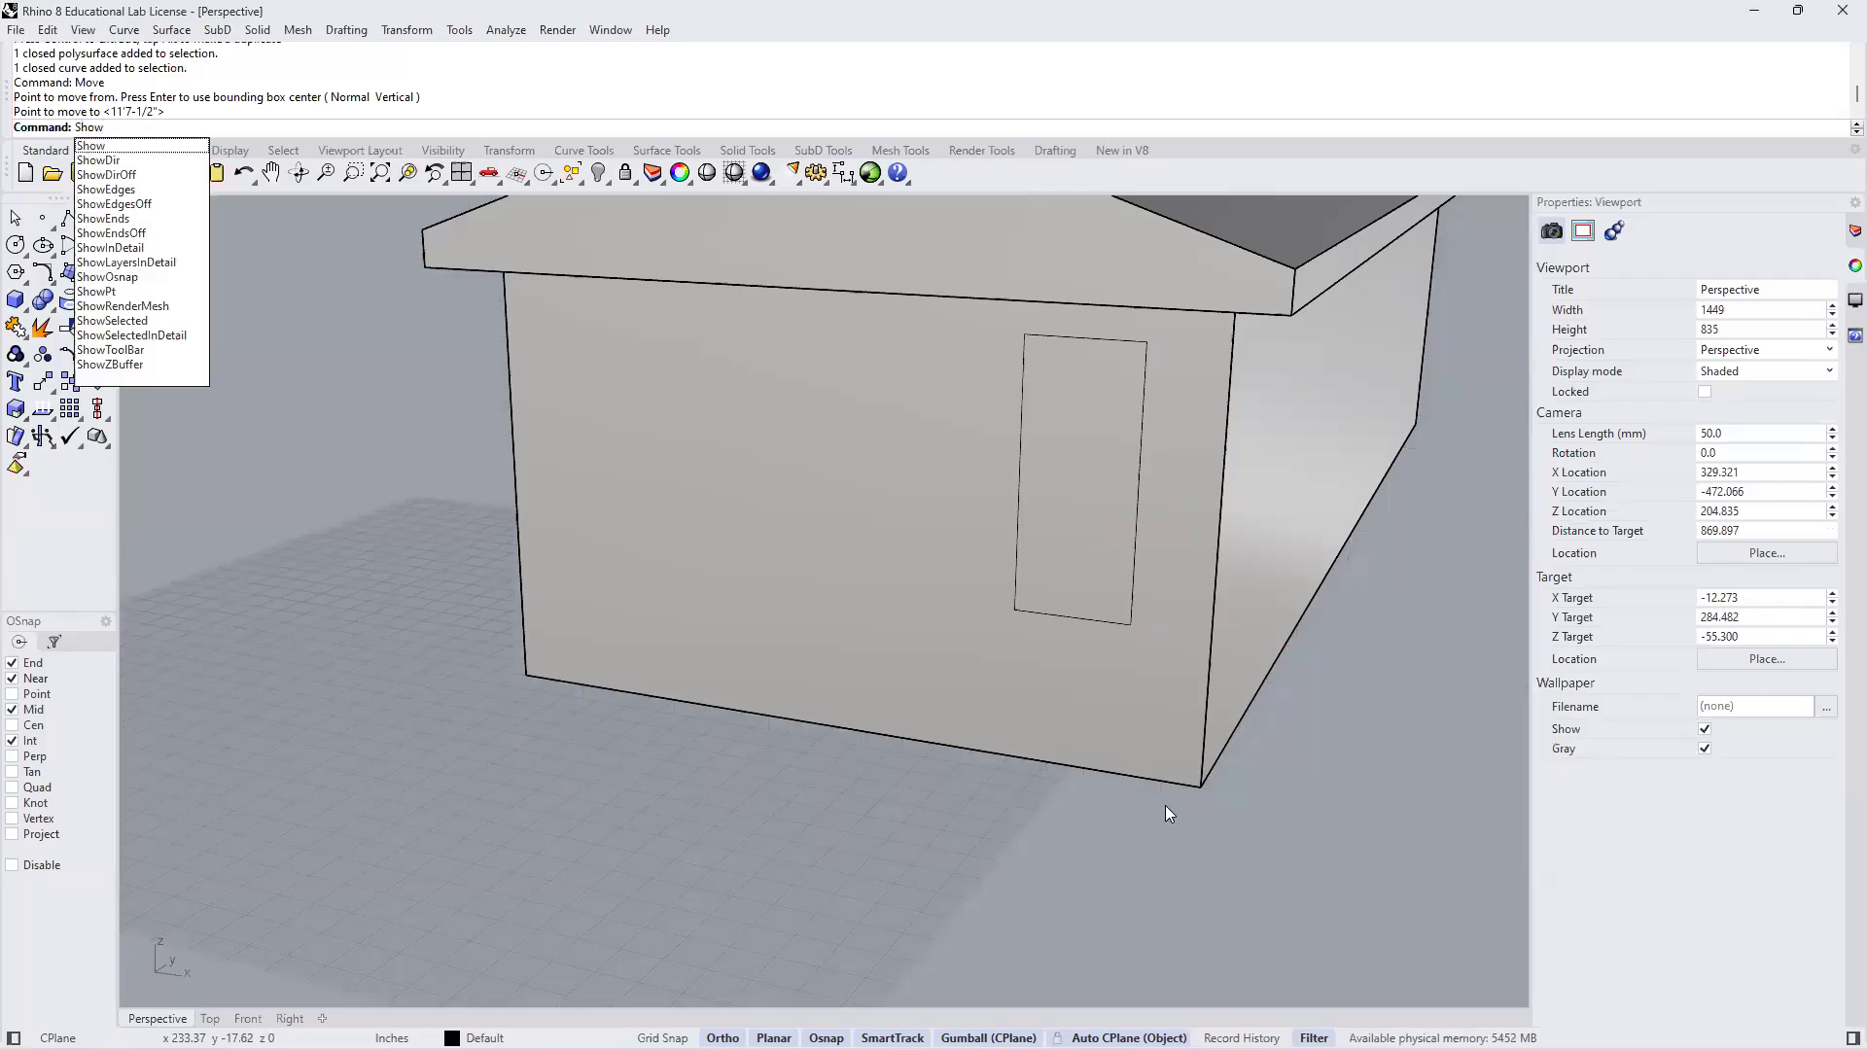
key("Return")
right_click_drag(1066, 677, 813, 683, "shift")
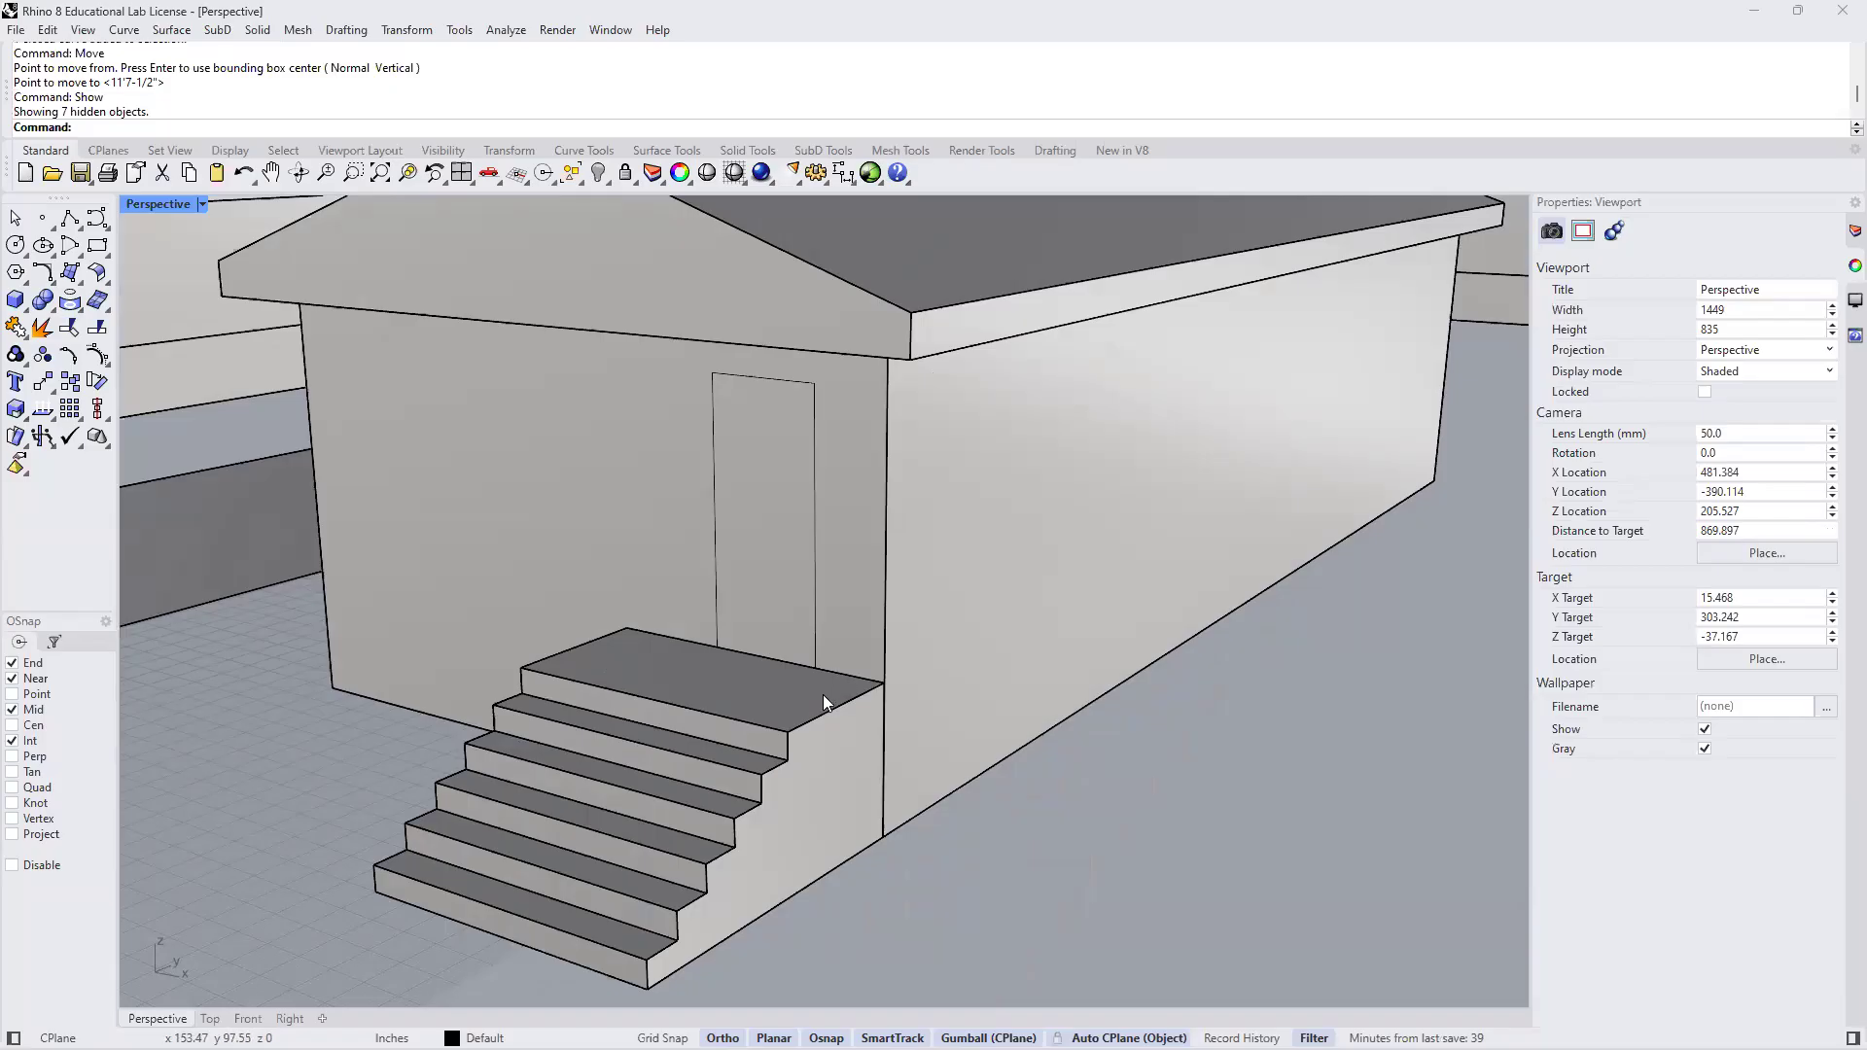
right_click_drag(846, 645, 861, 670, "shift")
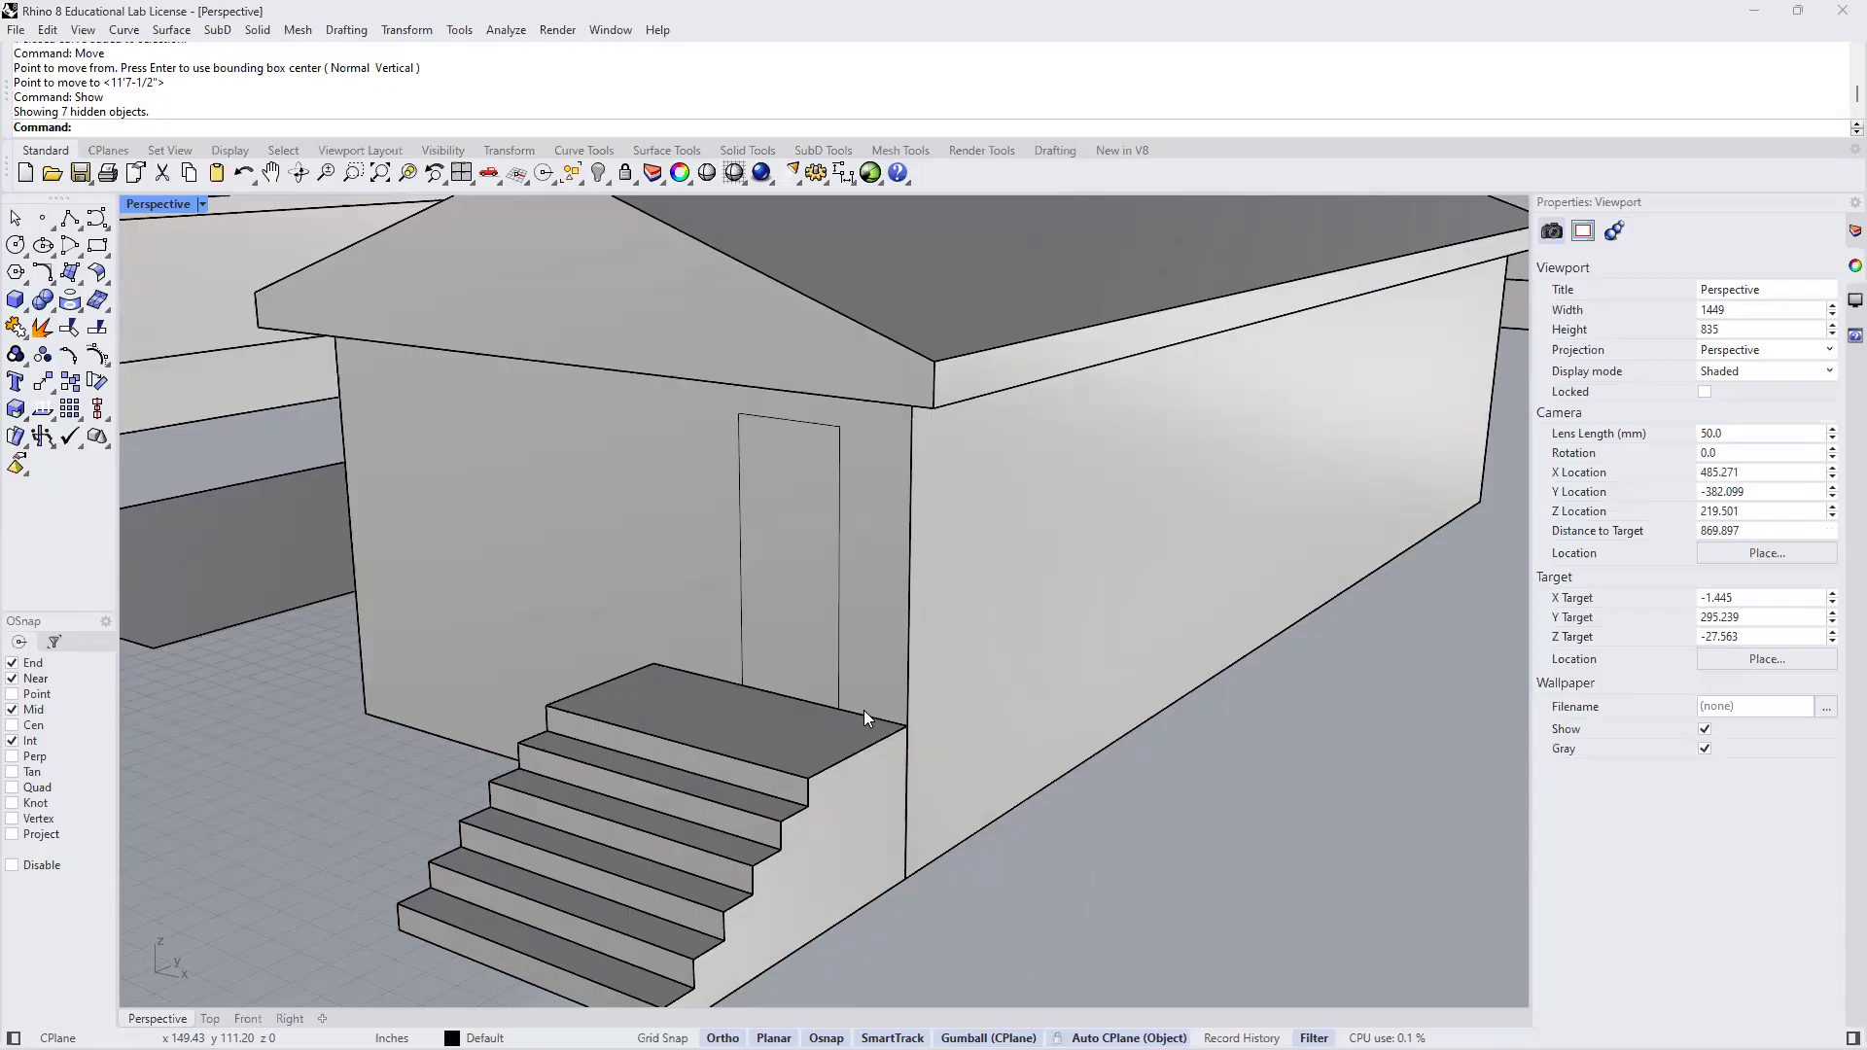
Recess the door outline 3" into the gable end wall with PushPull, with object snaps turned off
type("ush")
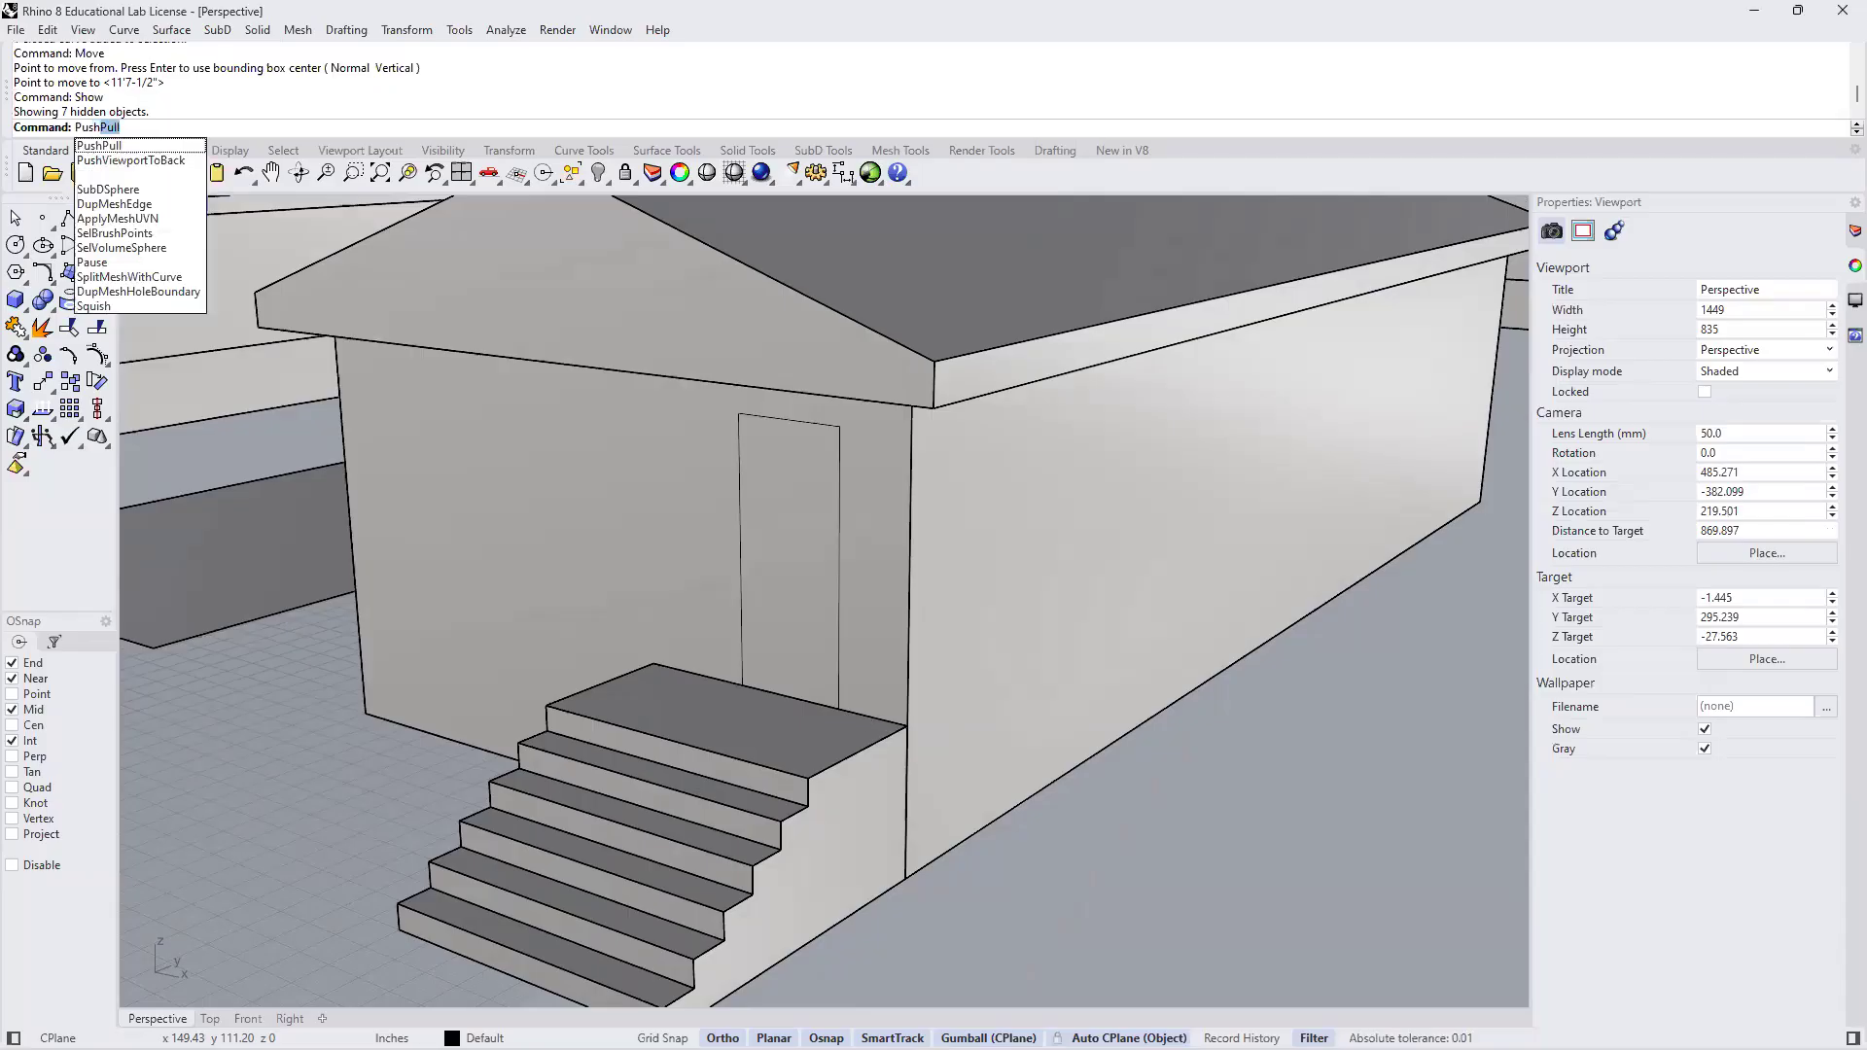
type("Pull")
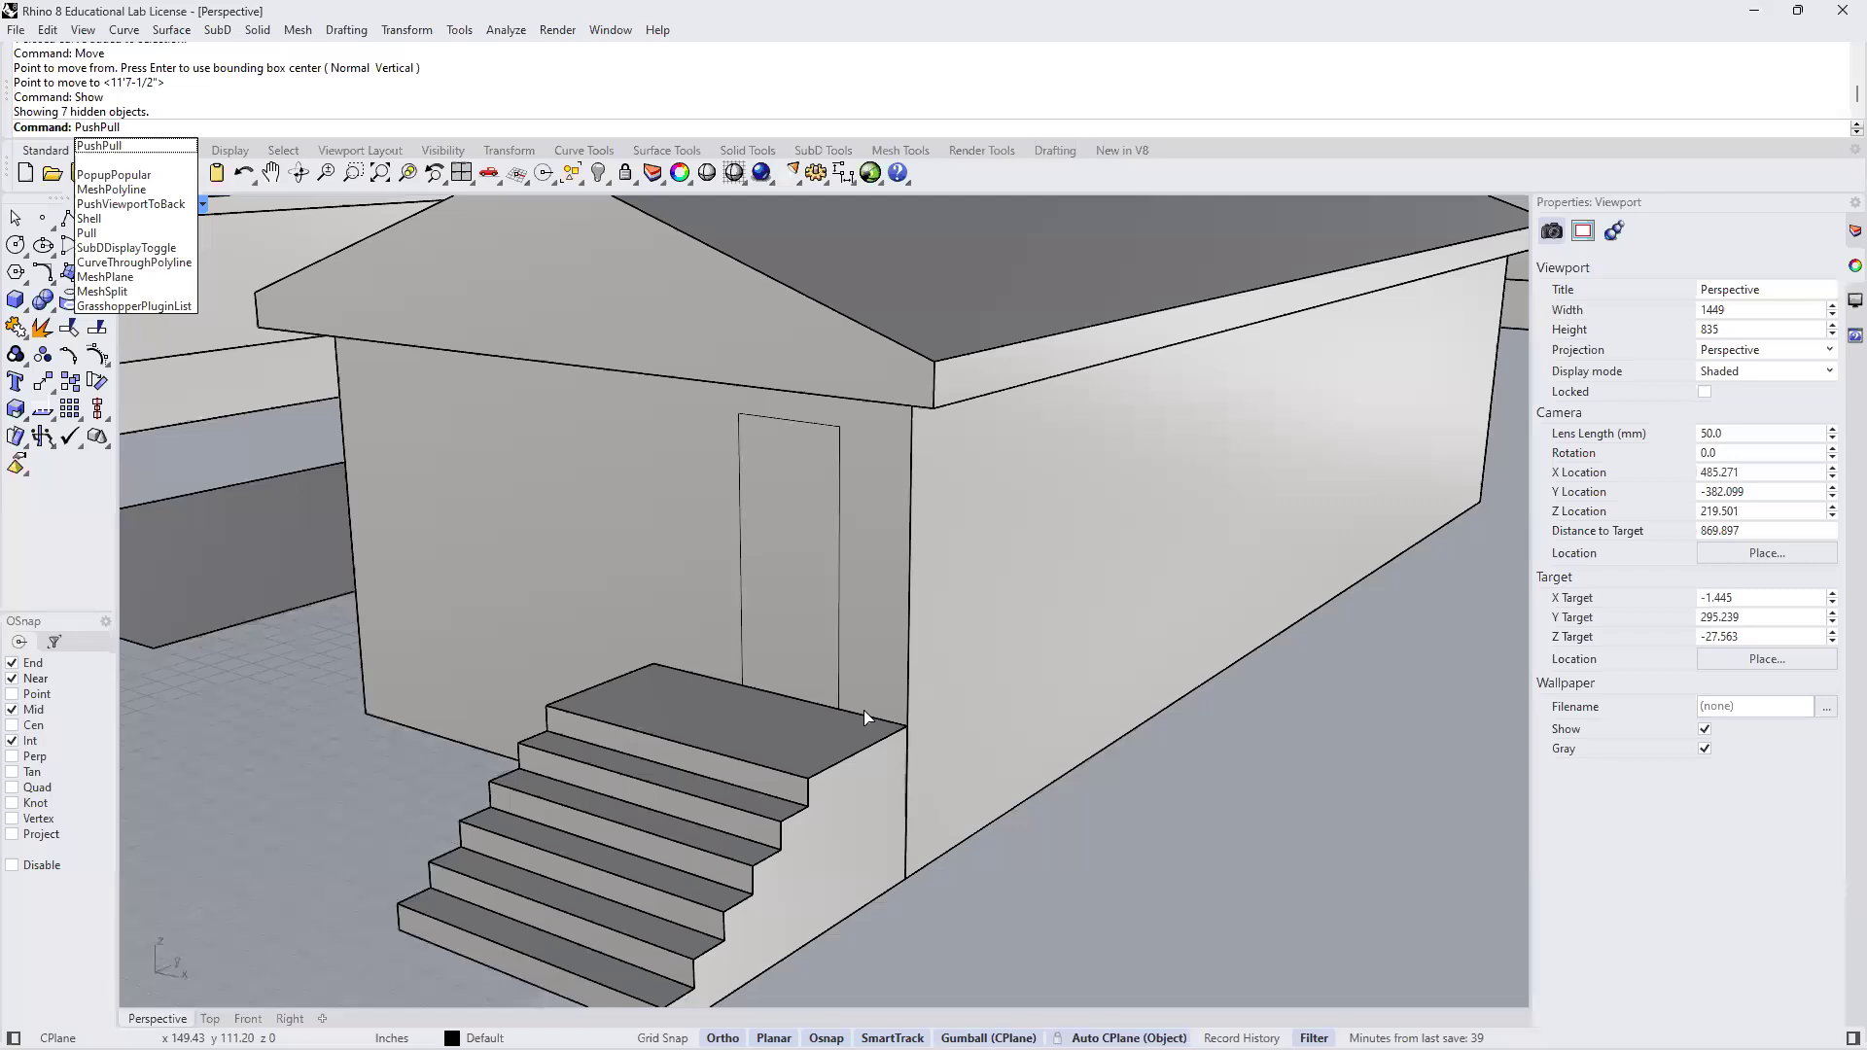
key("Return")
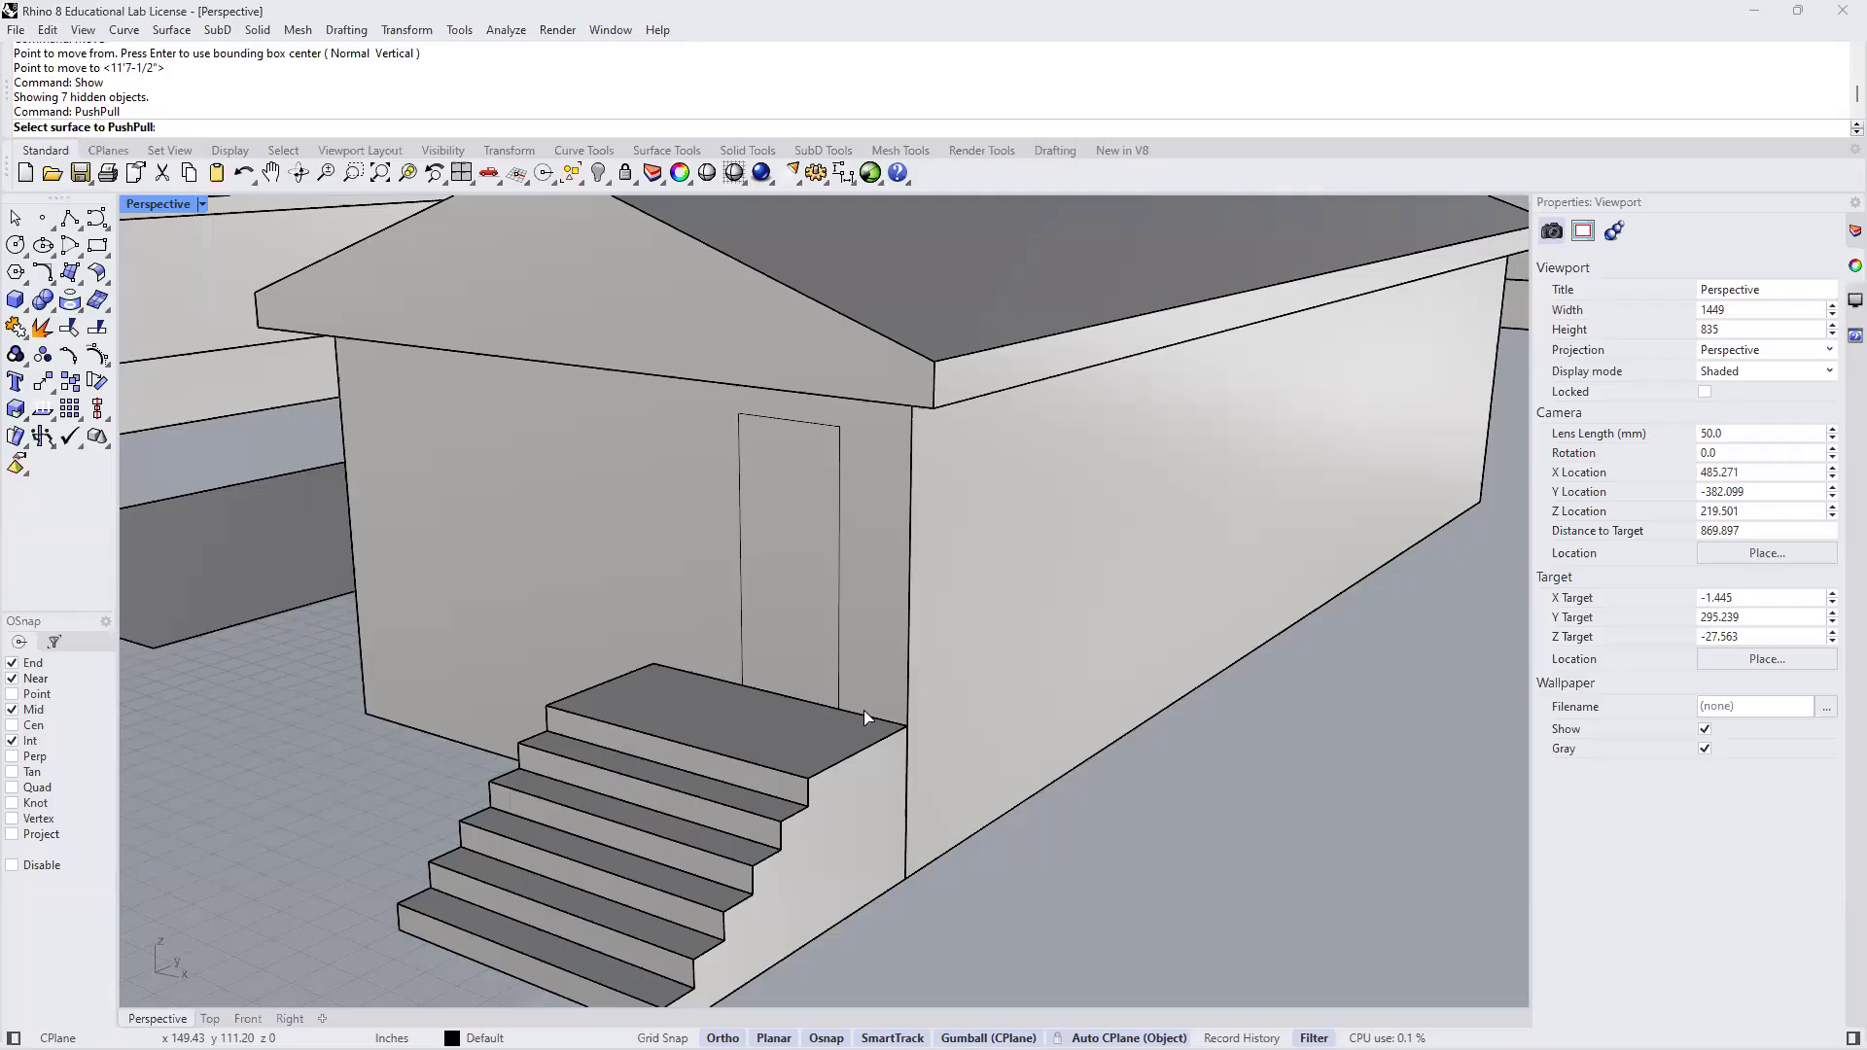
left_click(788, 530)
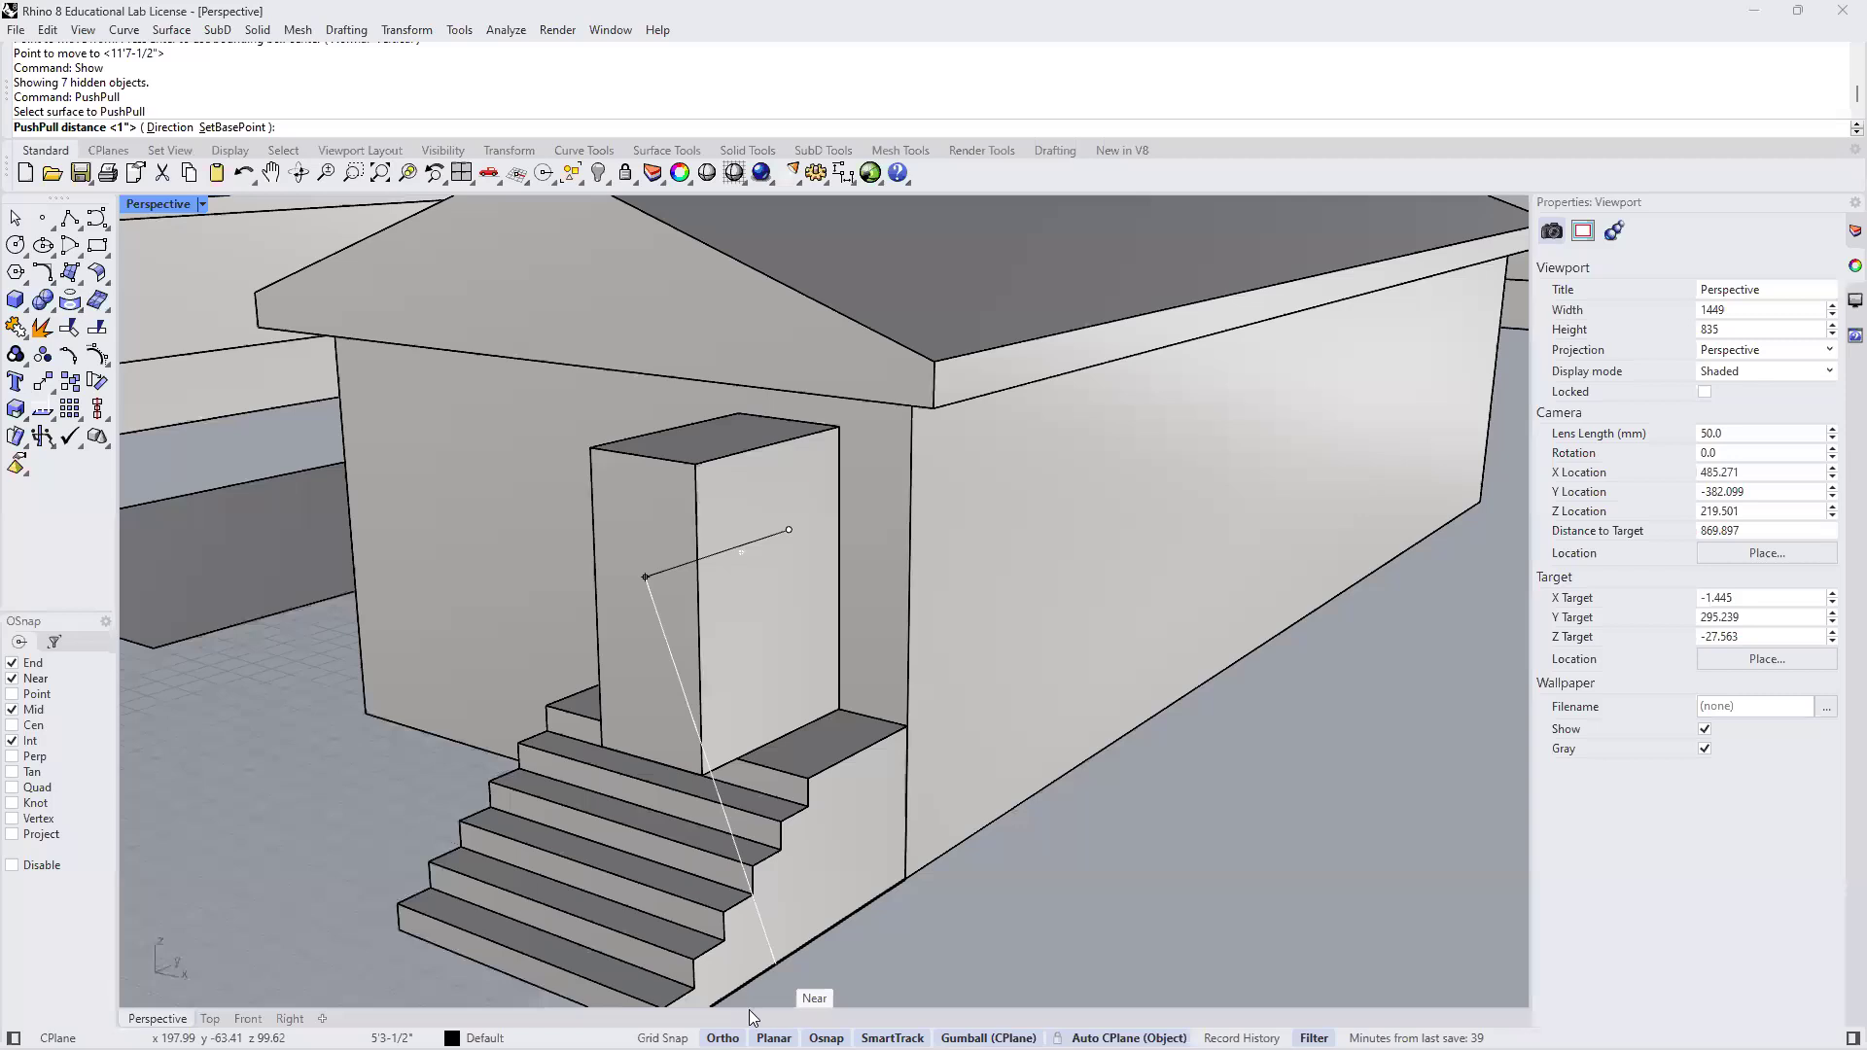
left_click(826, 1038)
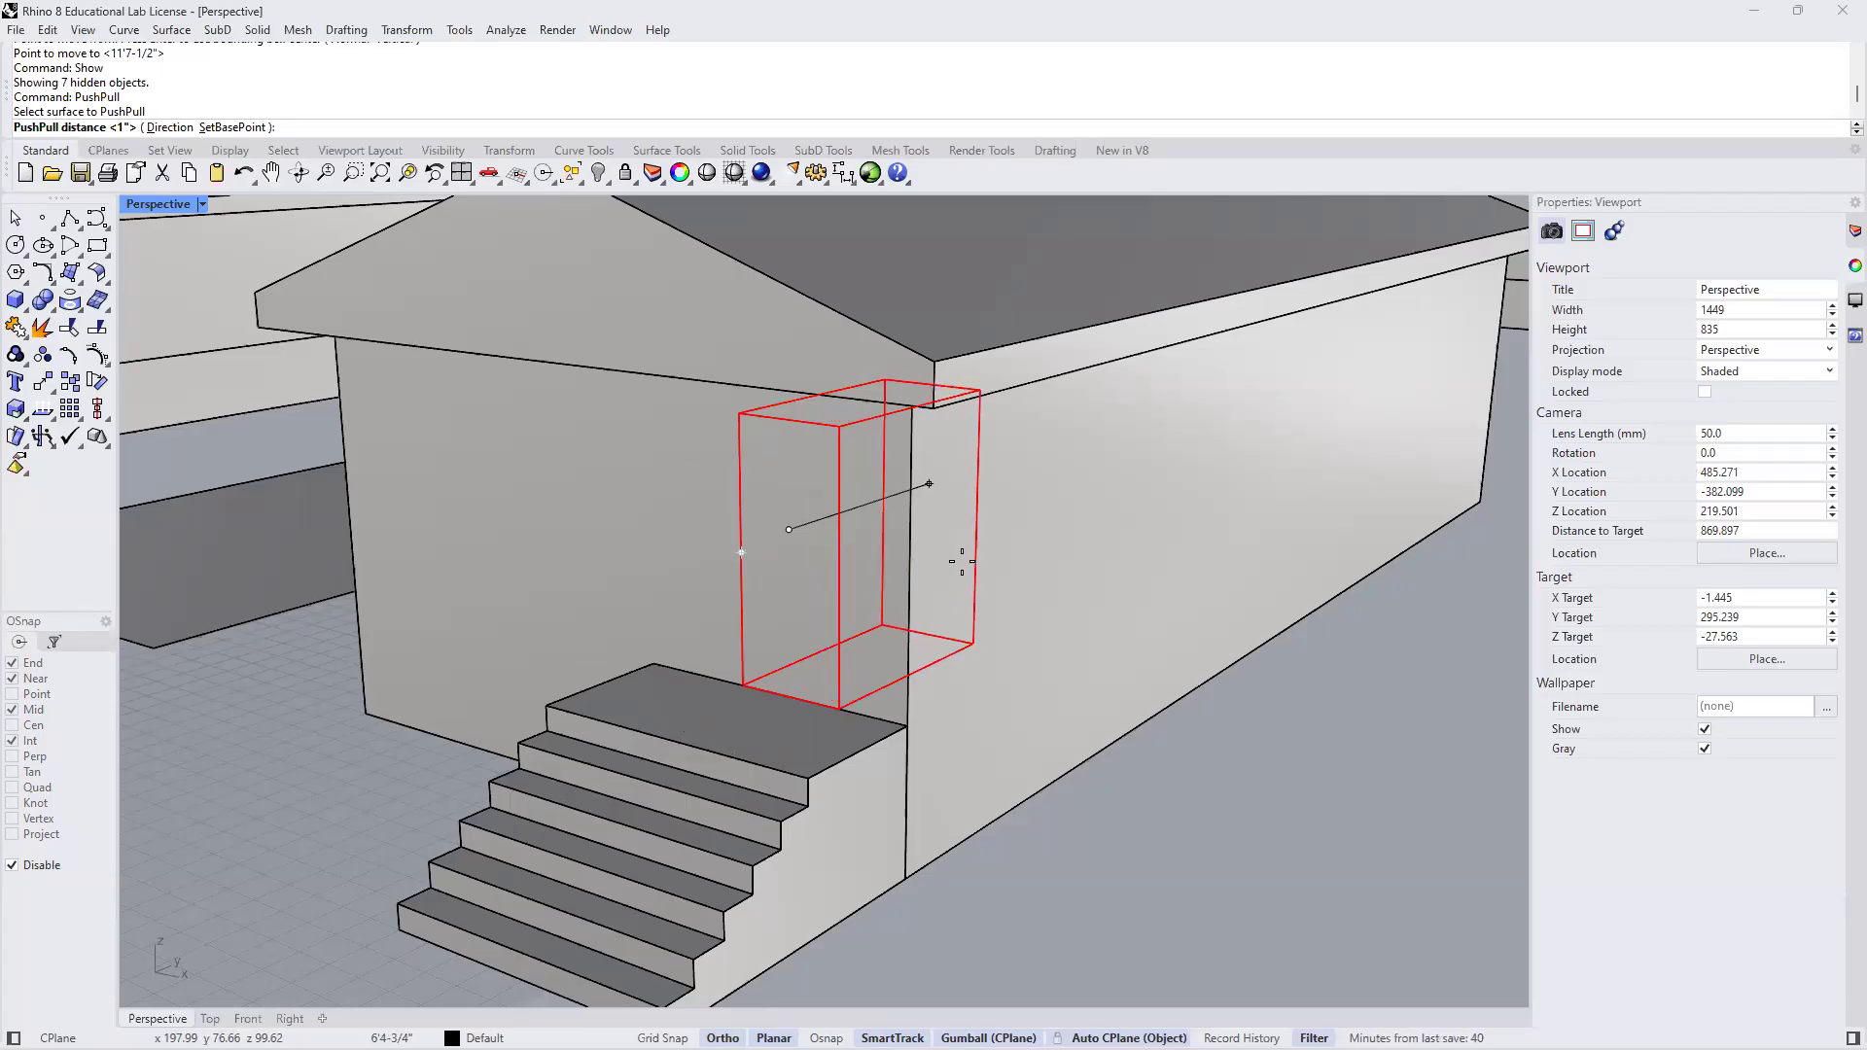
type("3")
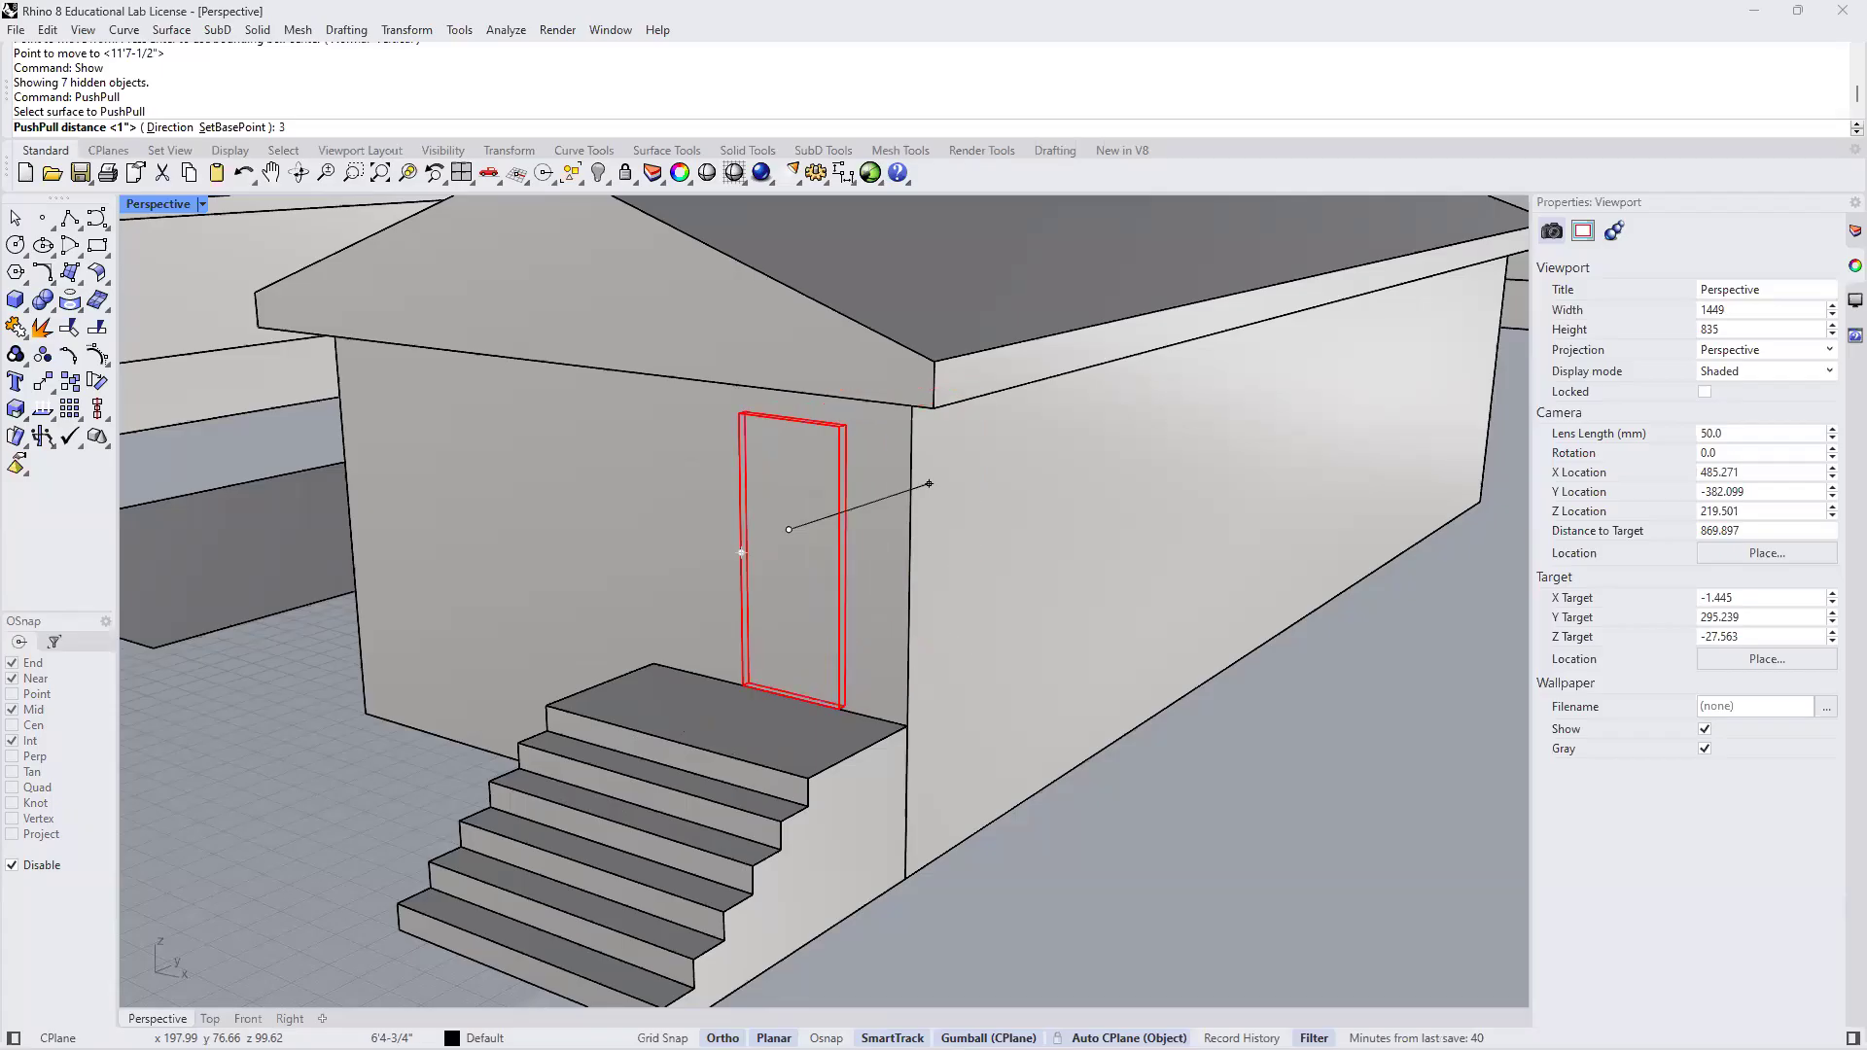
key("Return")
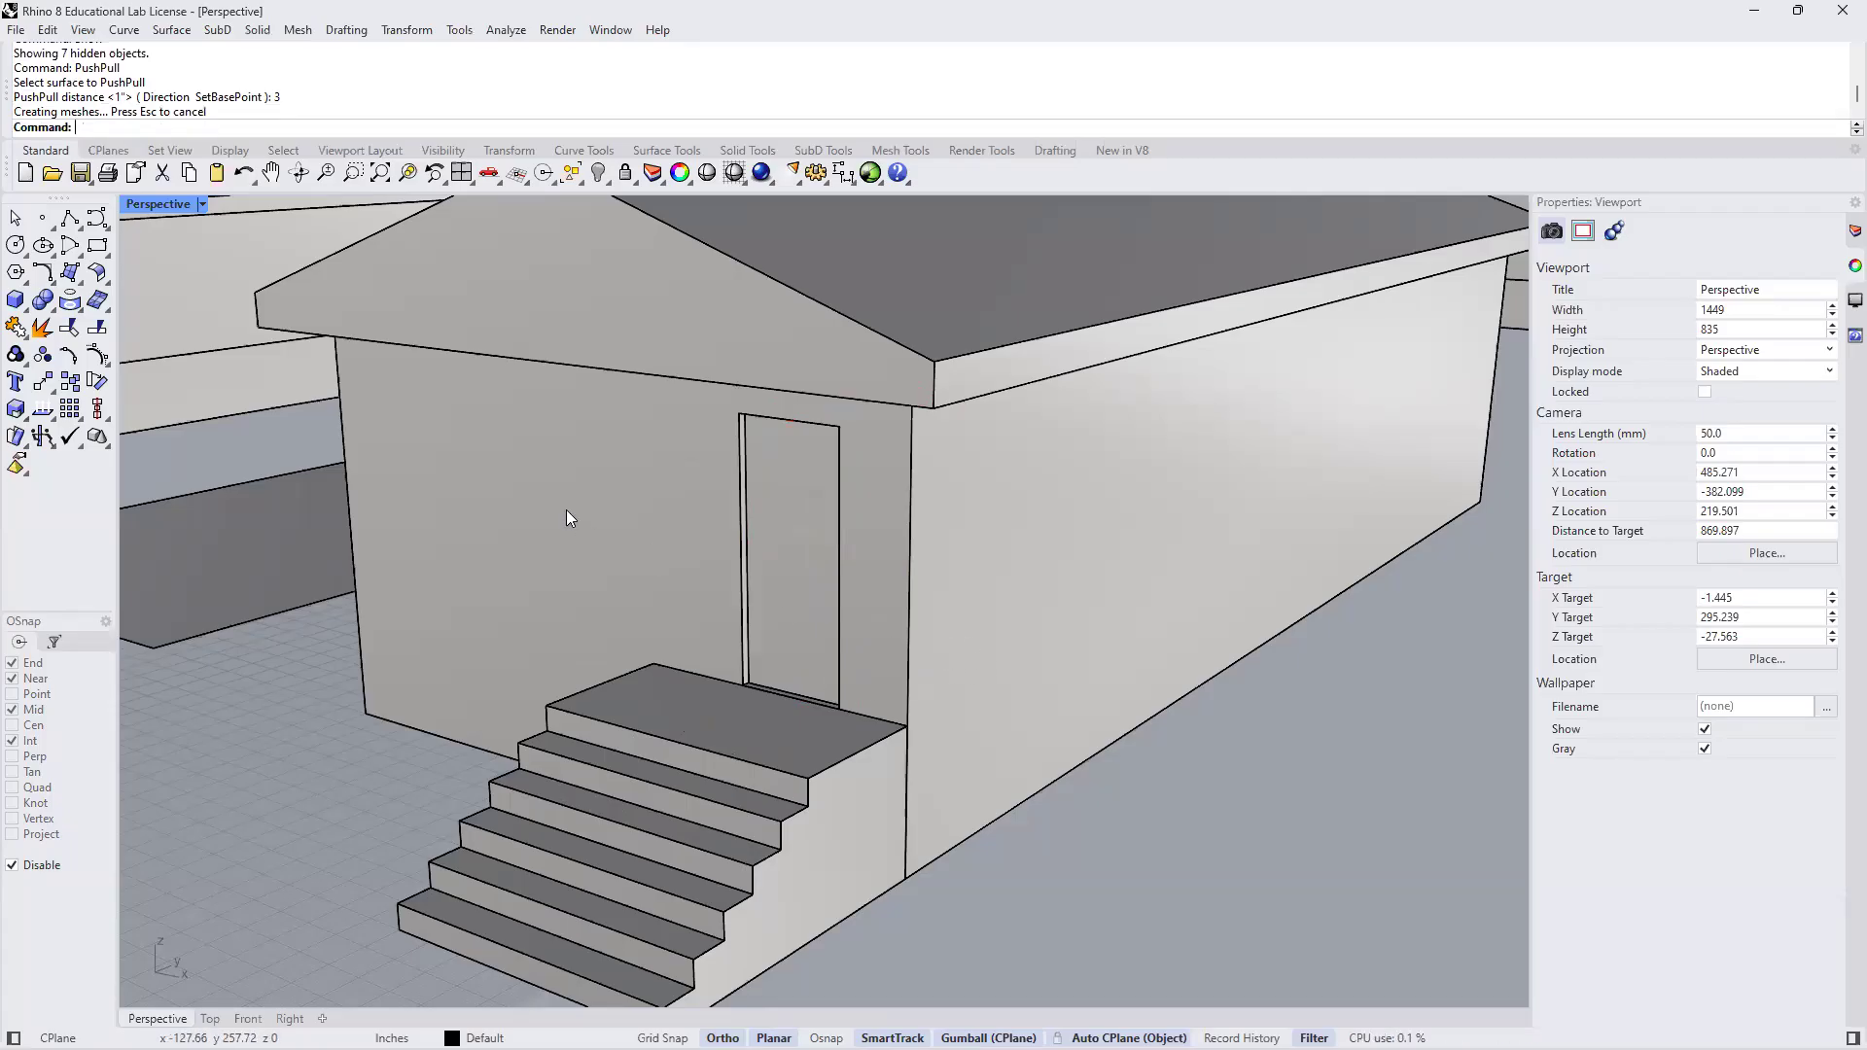
left_click(15, 245)
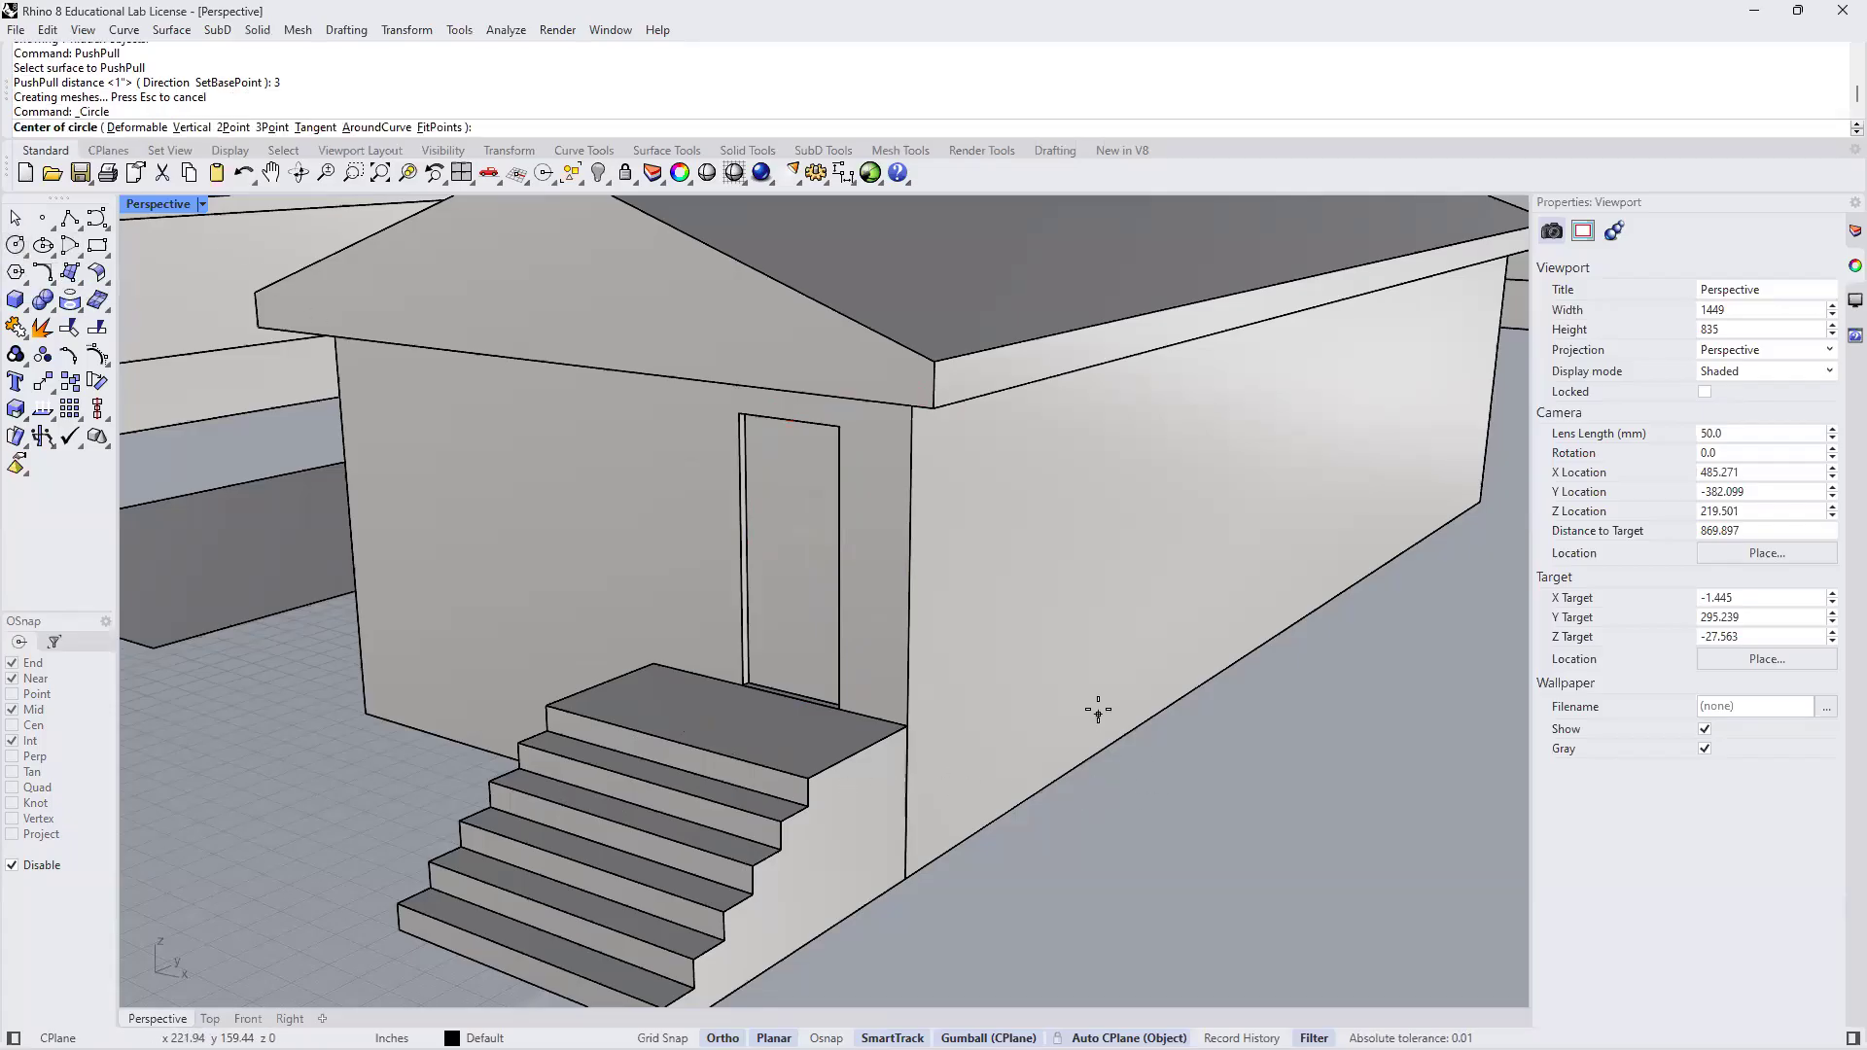
key("F8")
key("Escape")
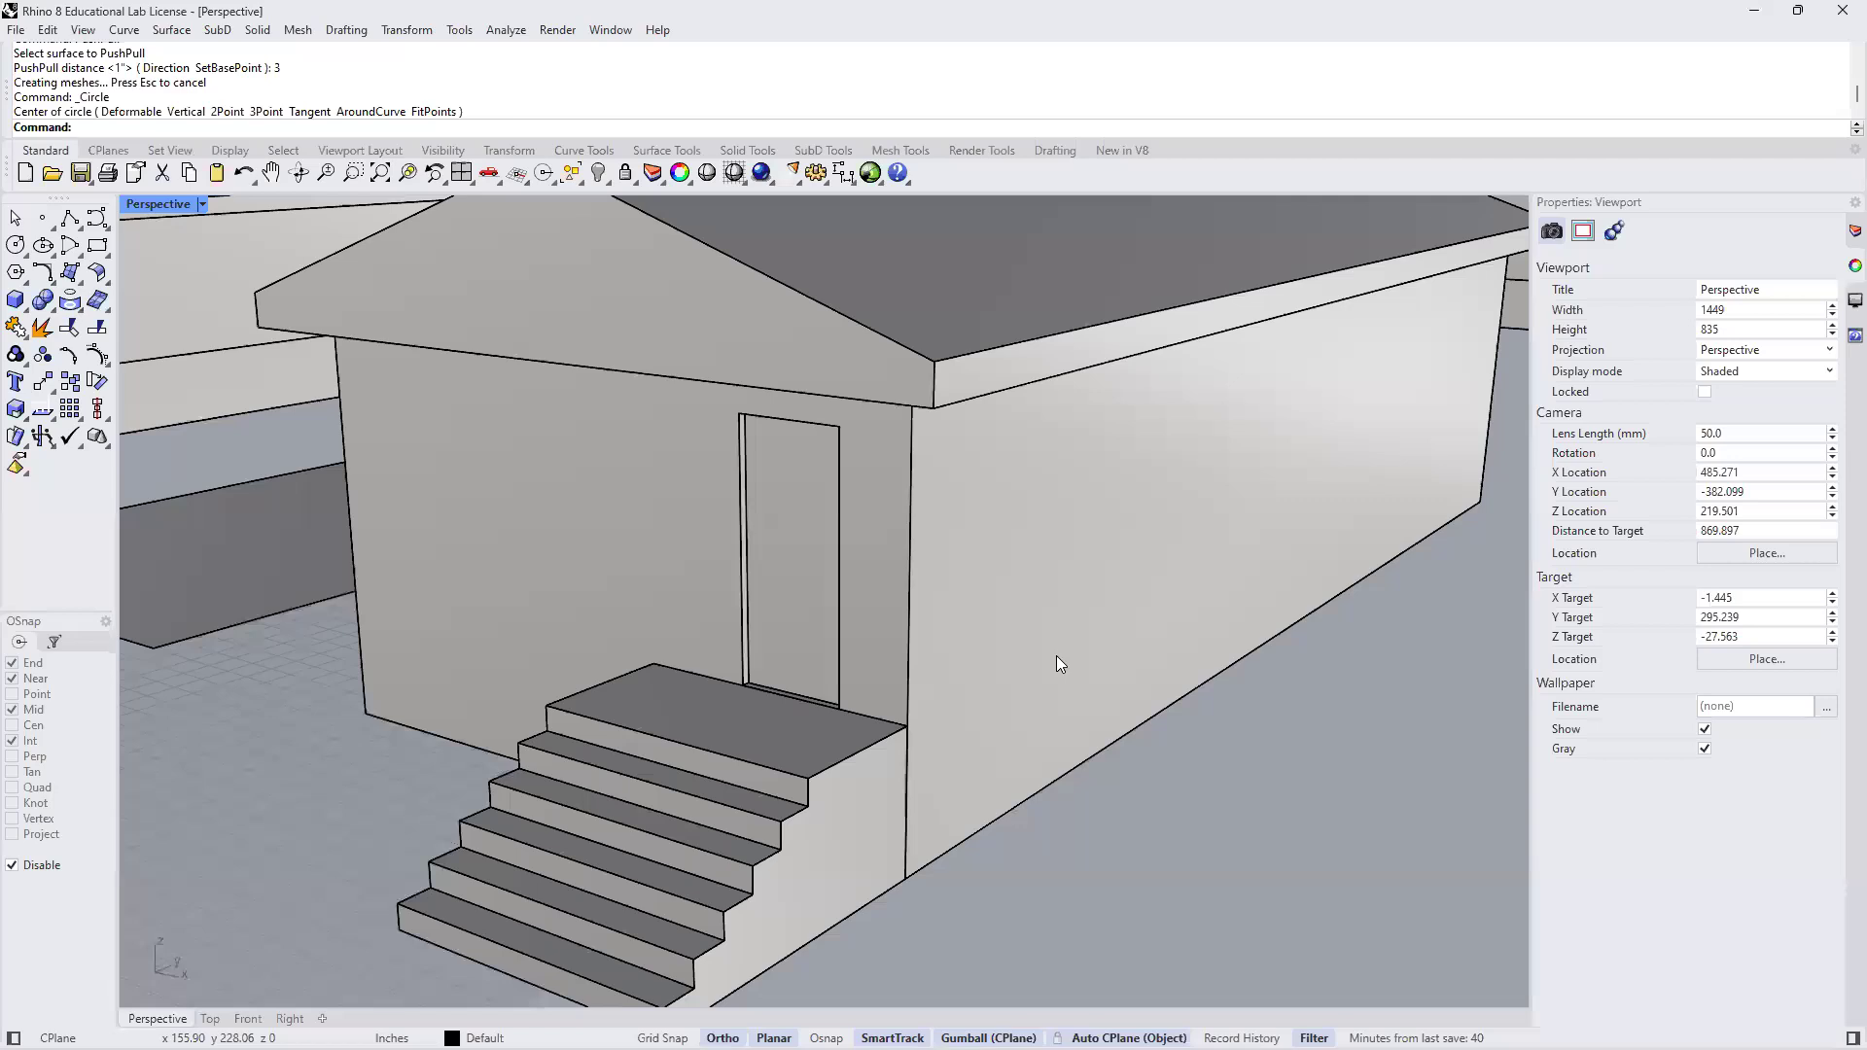
Draw a circle with a radius of about 2'9" on the building's long side wall, aligned to that wall face
left_click(1102, 604, "ctrl+shift")
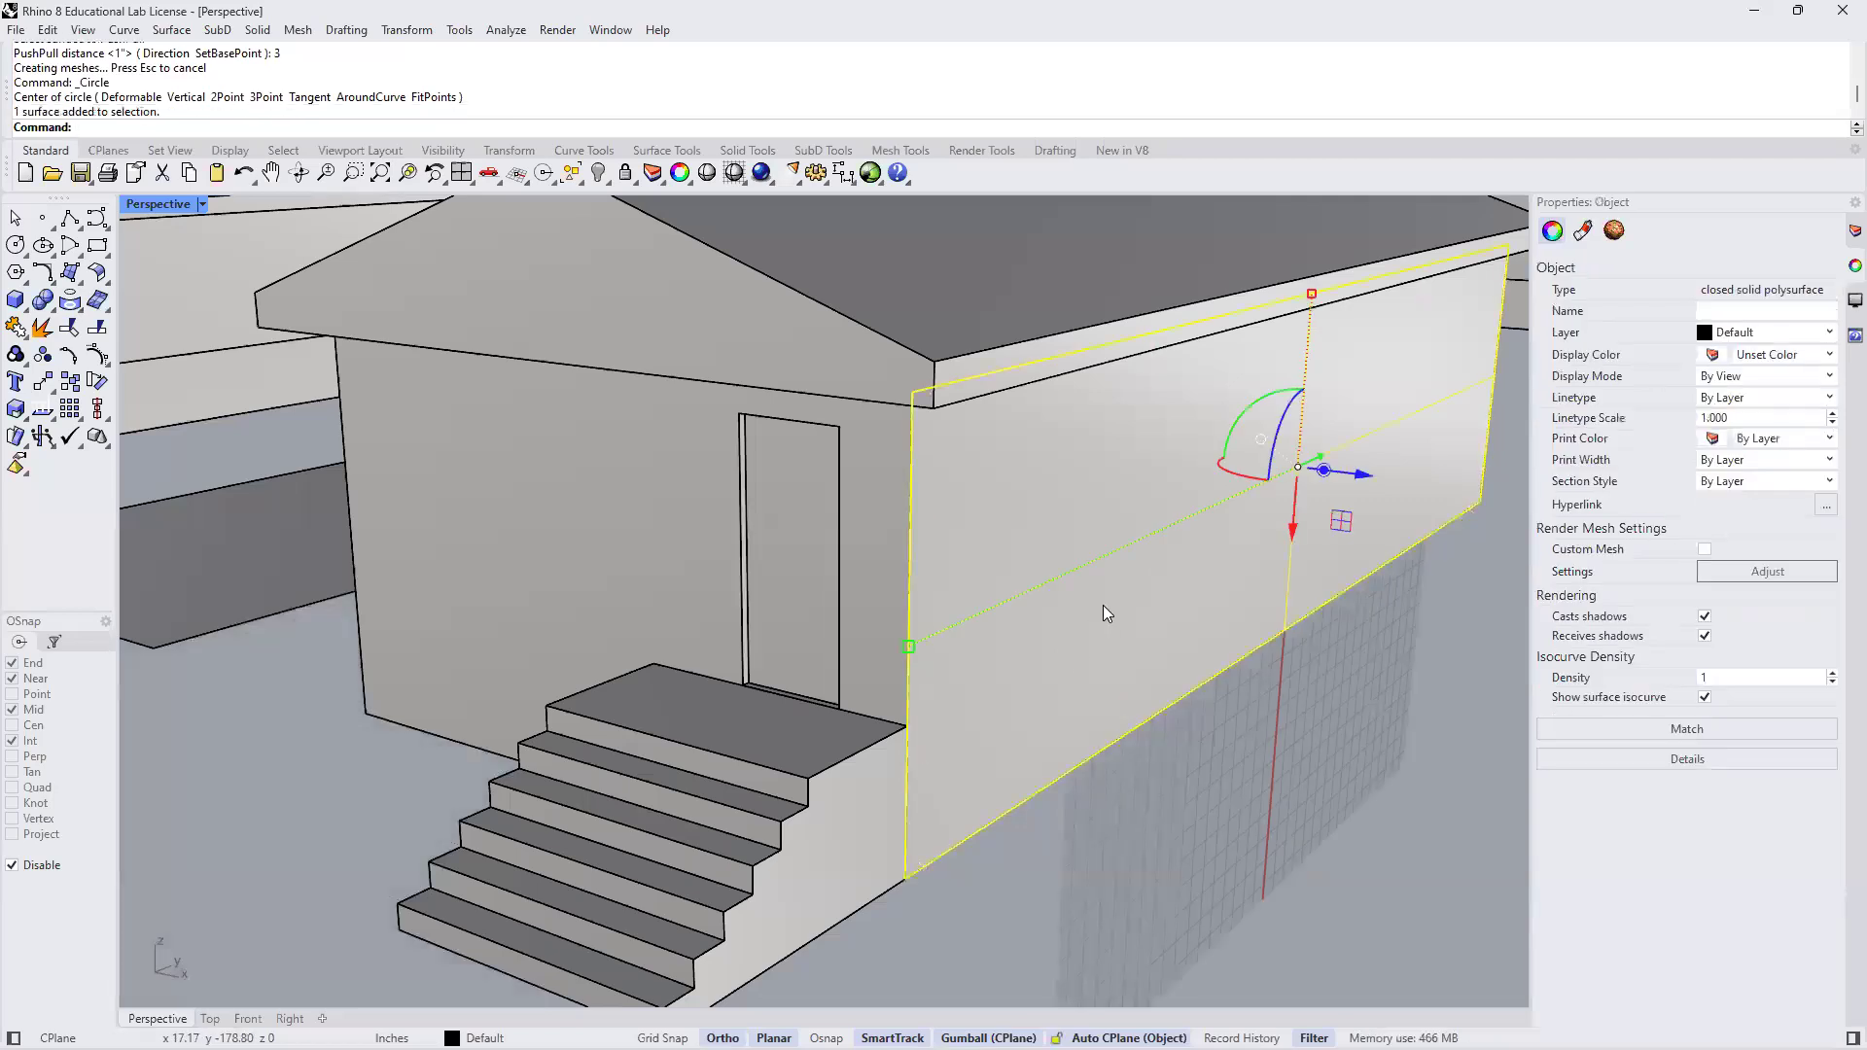
left_click(15, 245)
left_click(1180, 517)
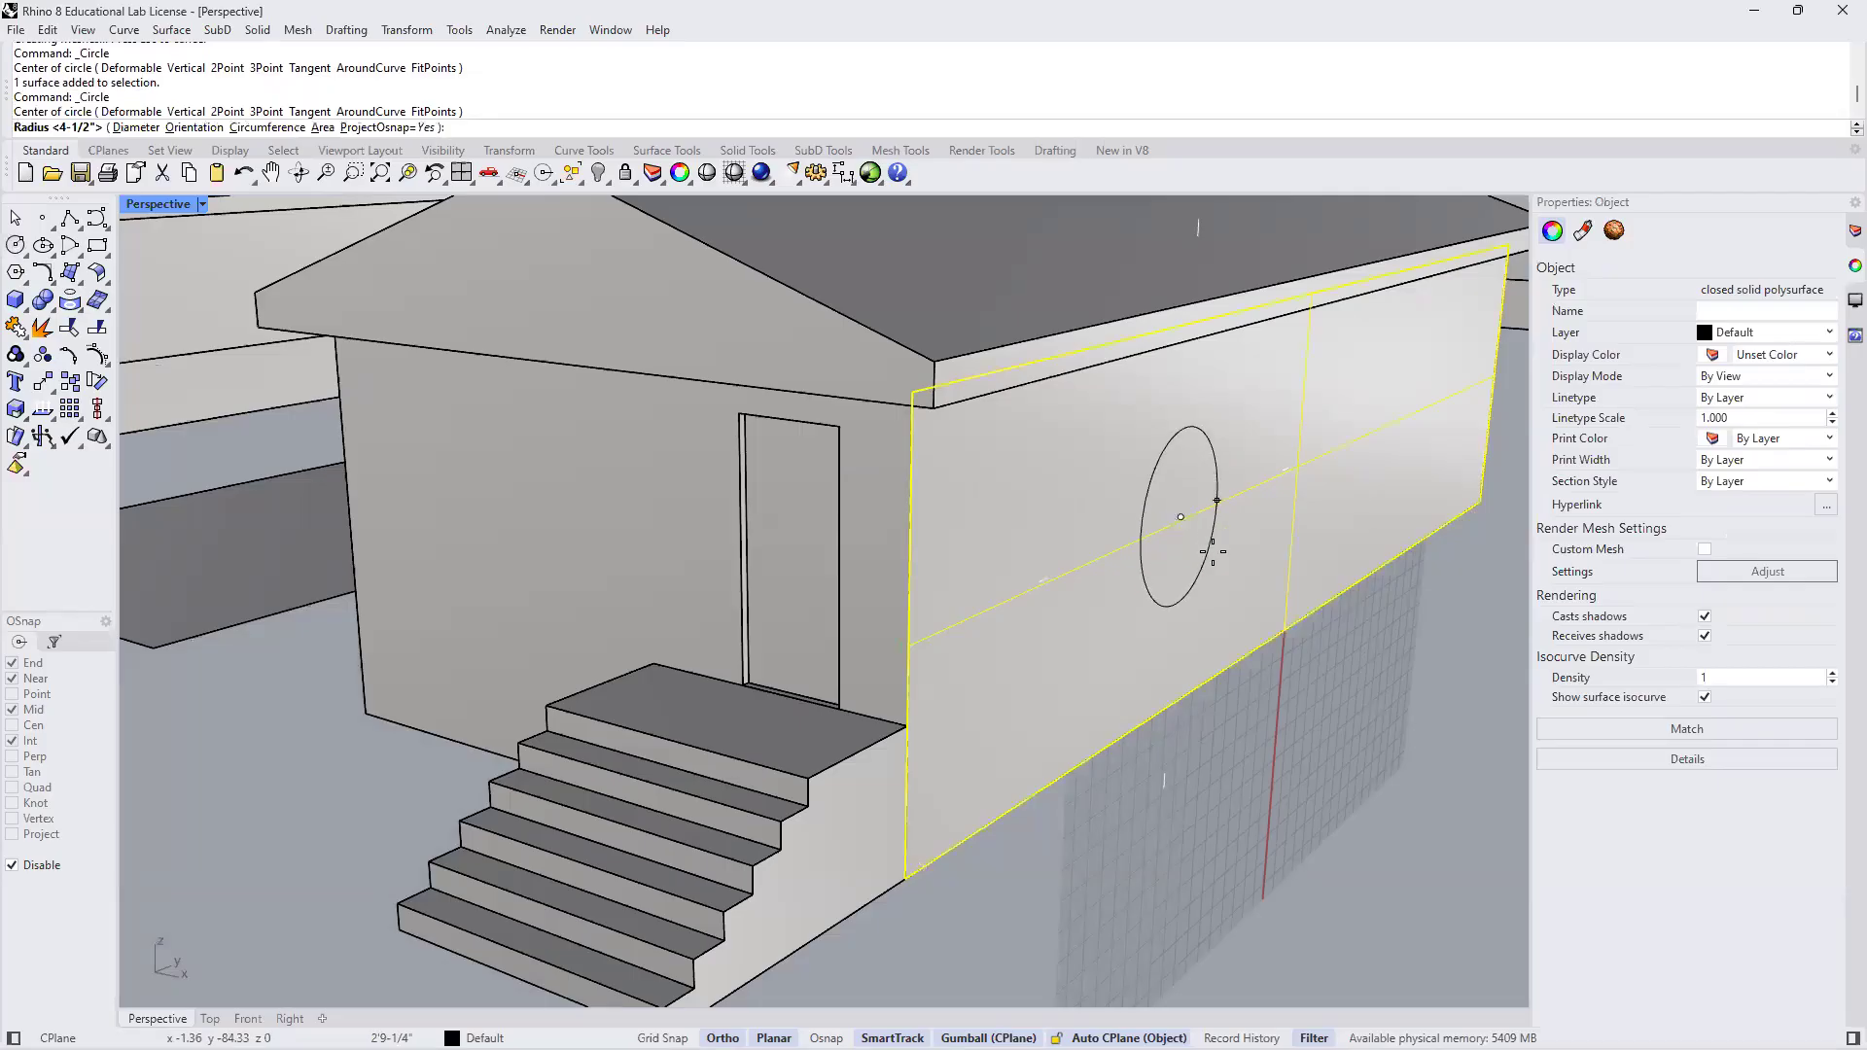
left_click(1206, 530)
left_click(1314, 654)
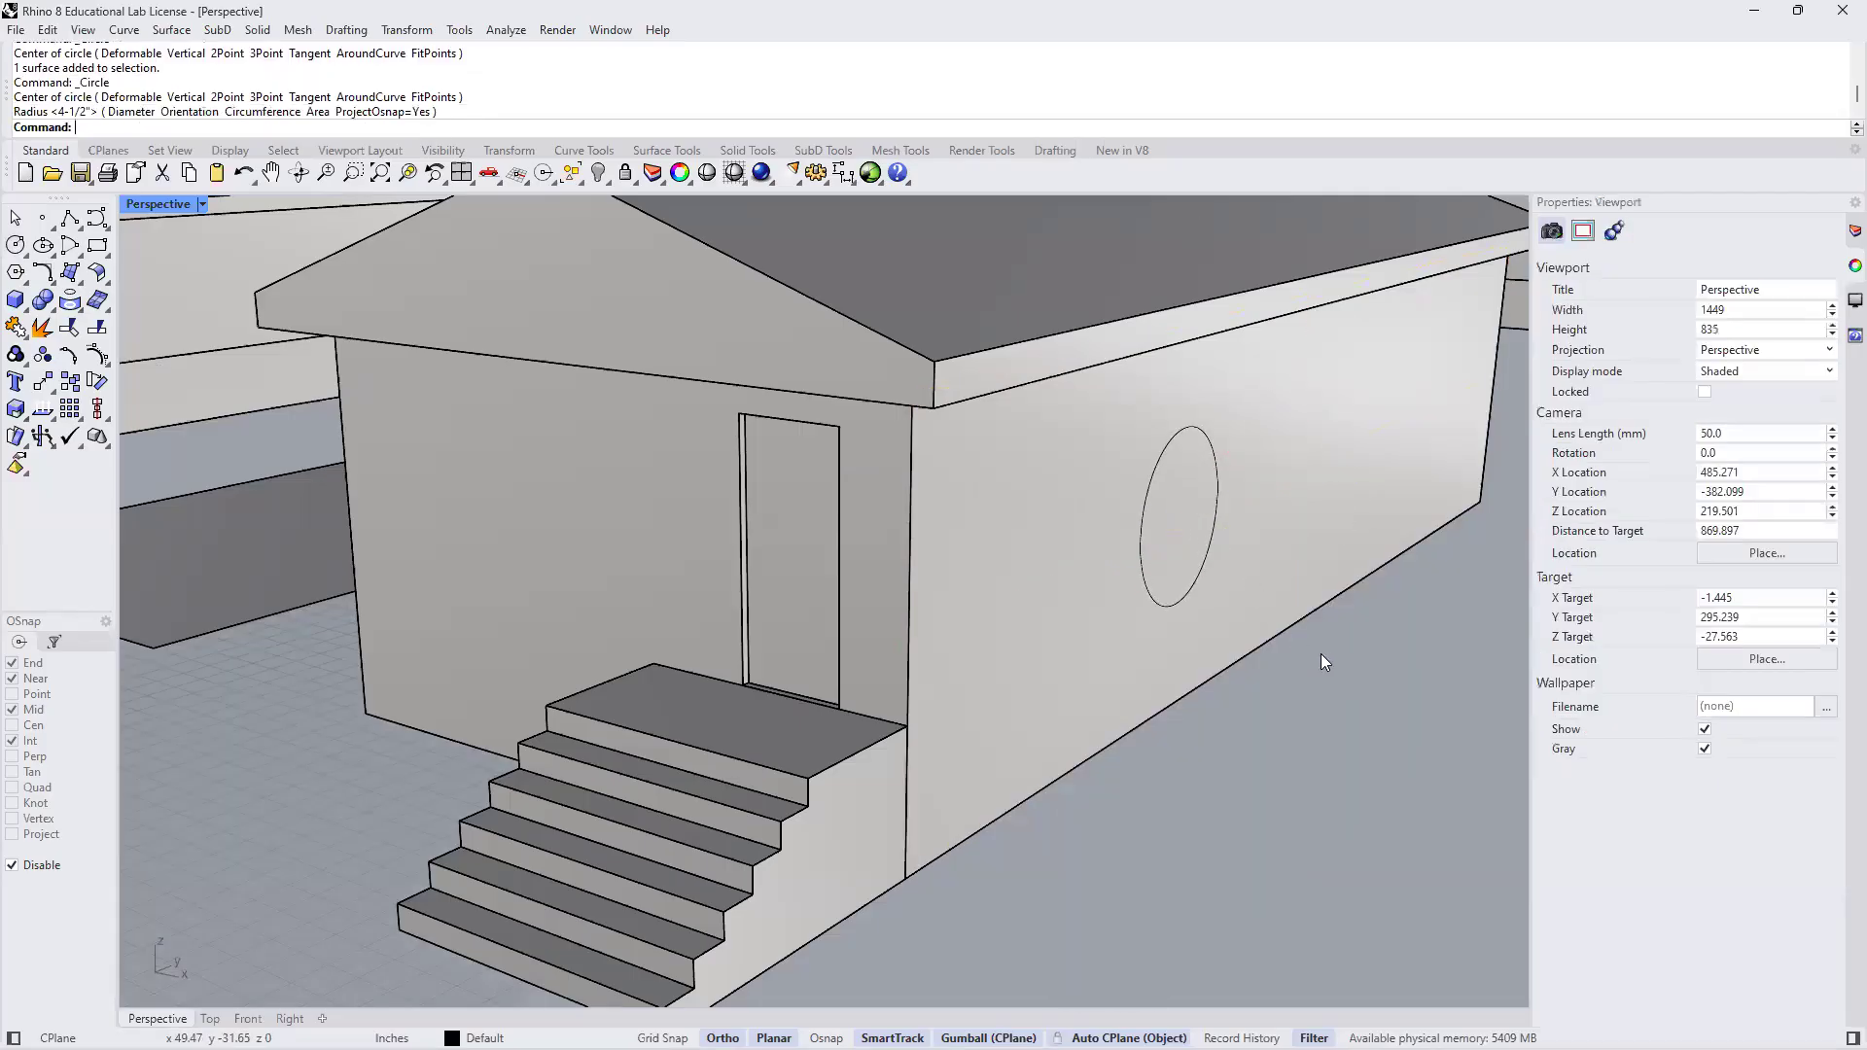
Use PushPull to cut the circle through the building to the opposite long wall, snapping the depth to its lower corner
type("PushPull")
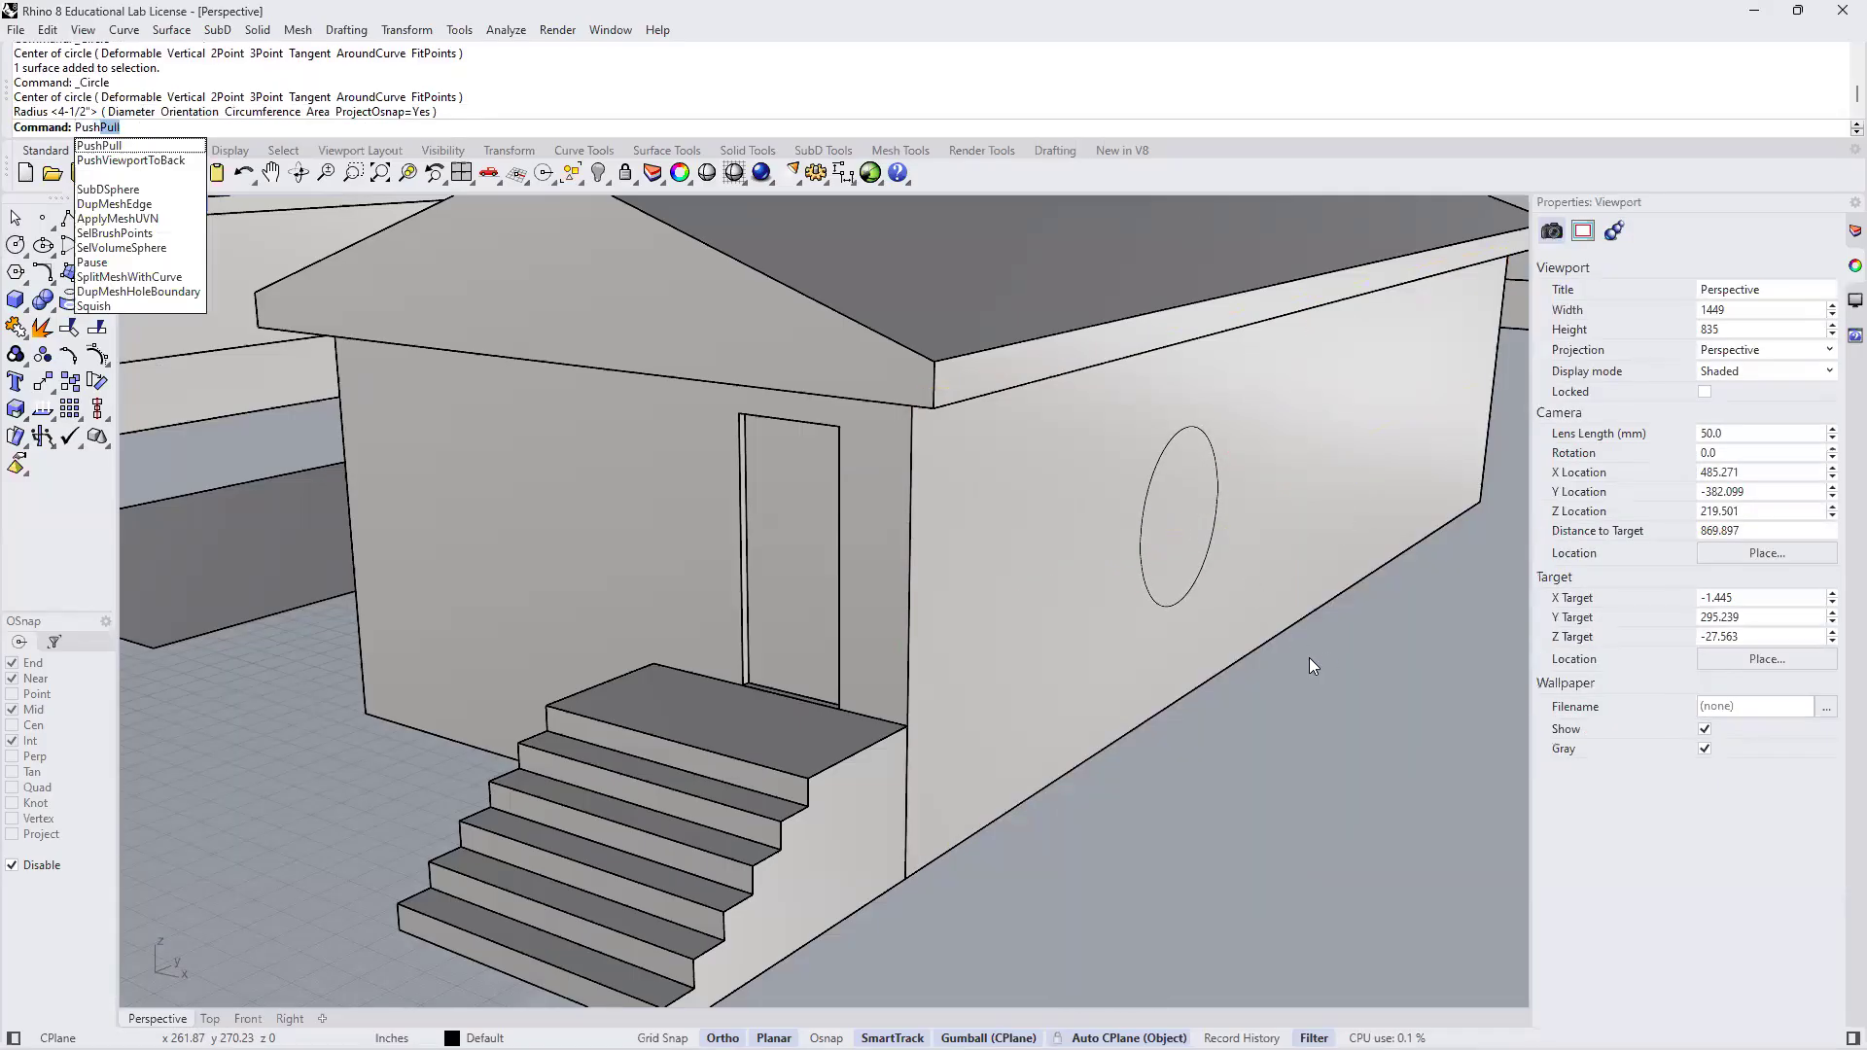
key("Return")
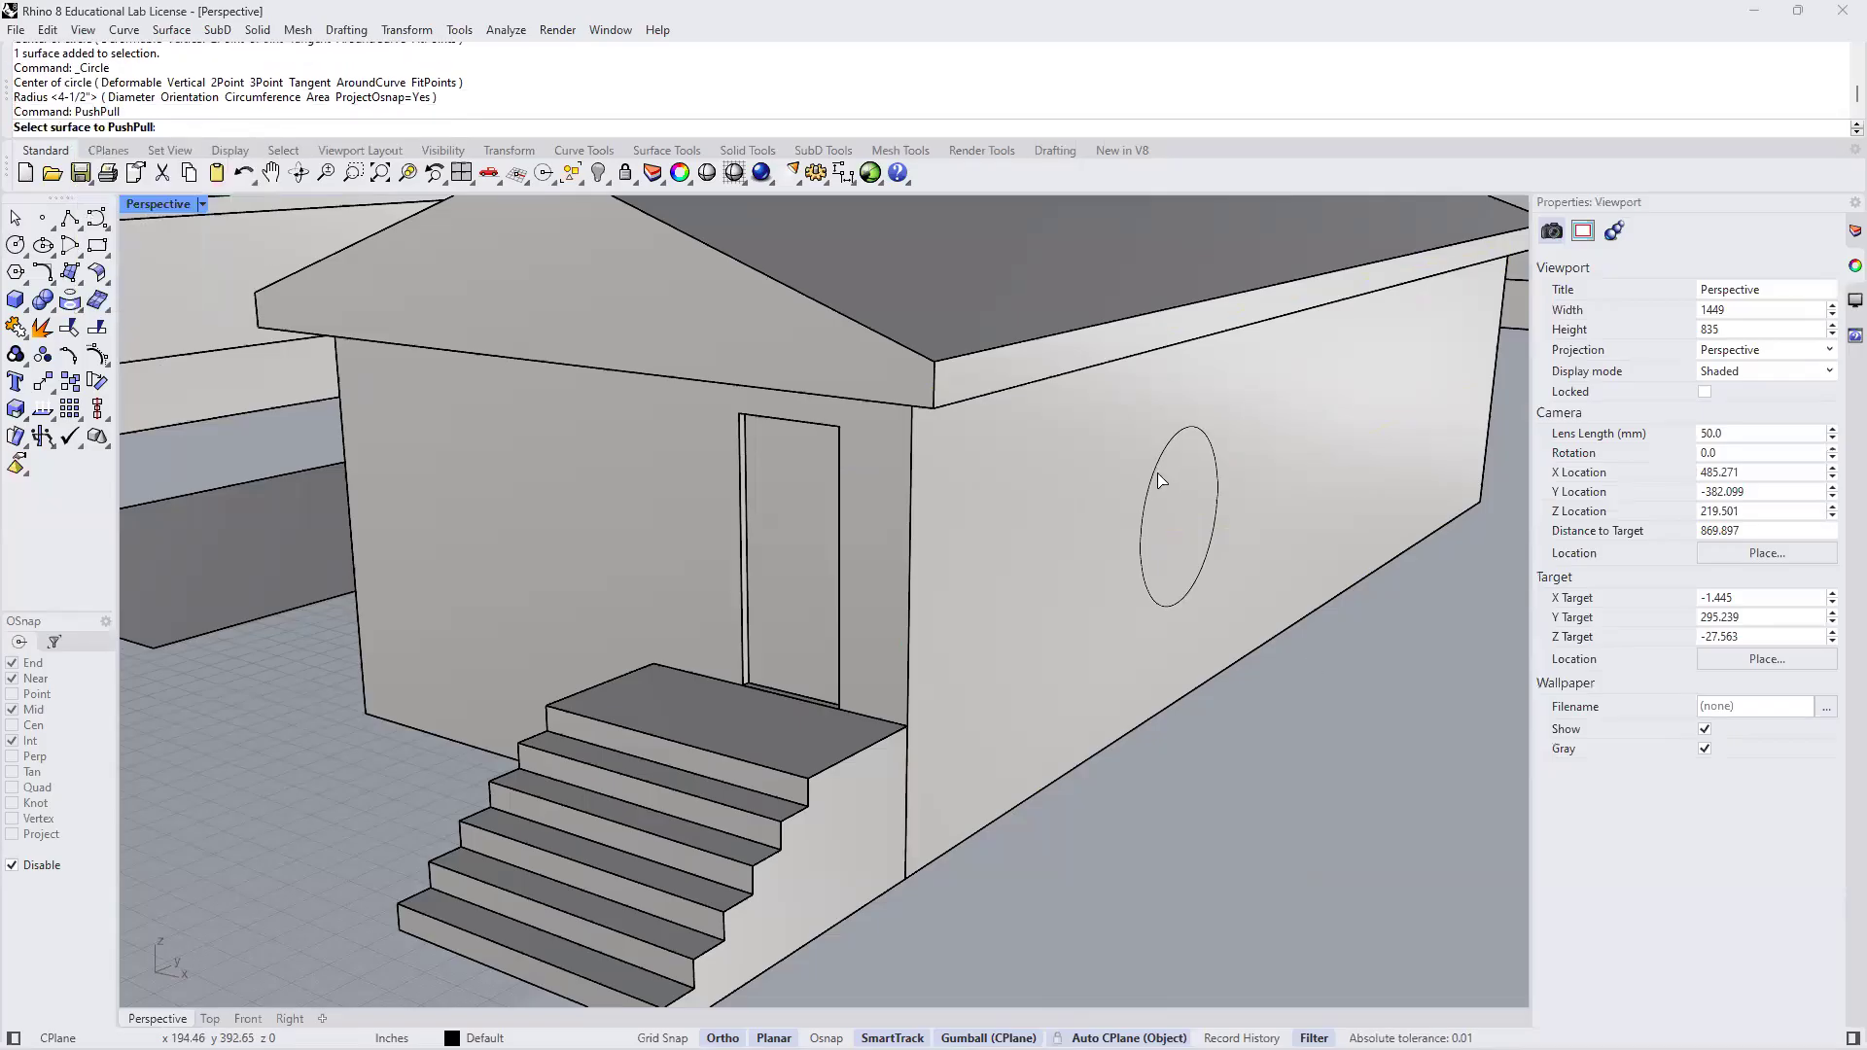
left_click(1187, 522)
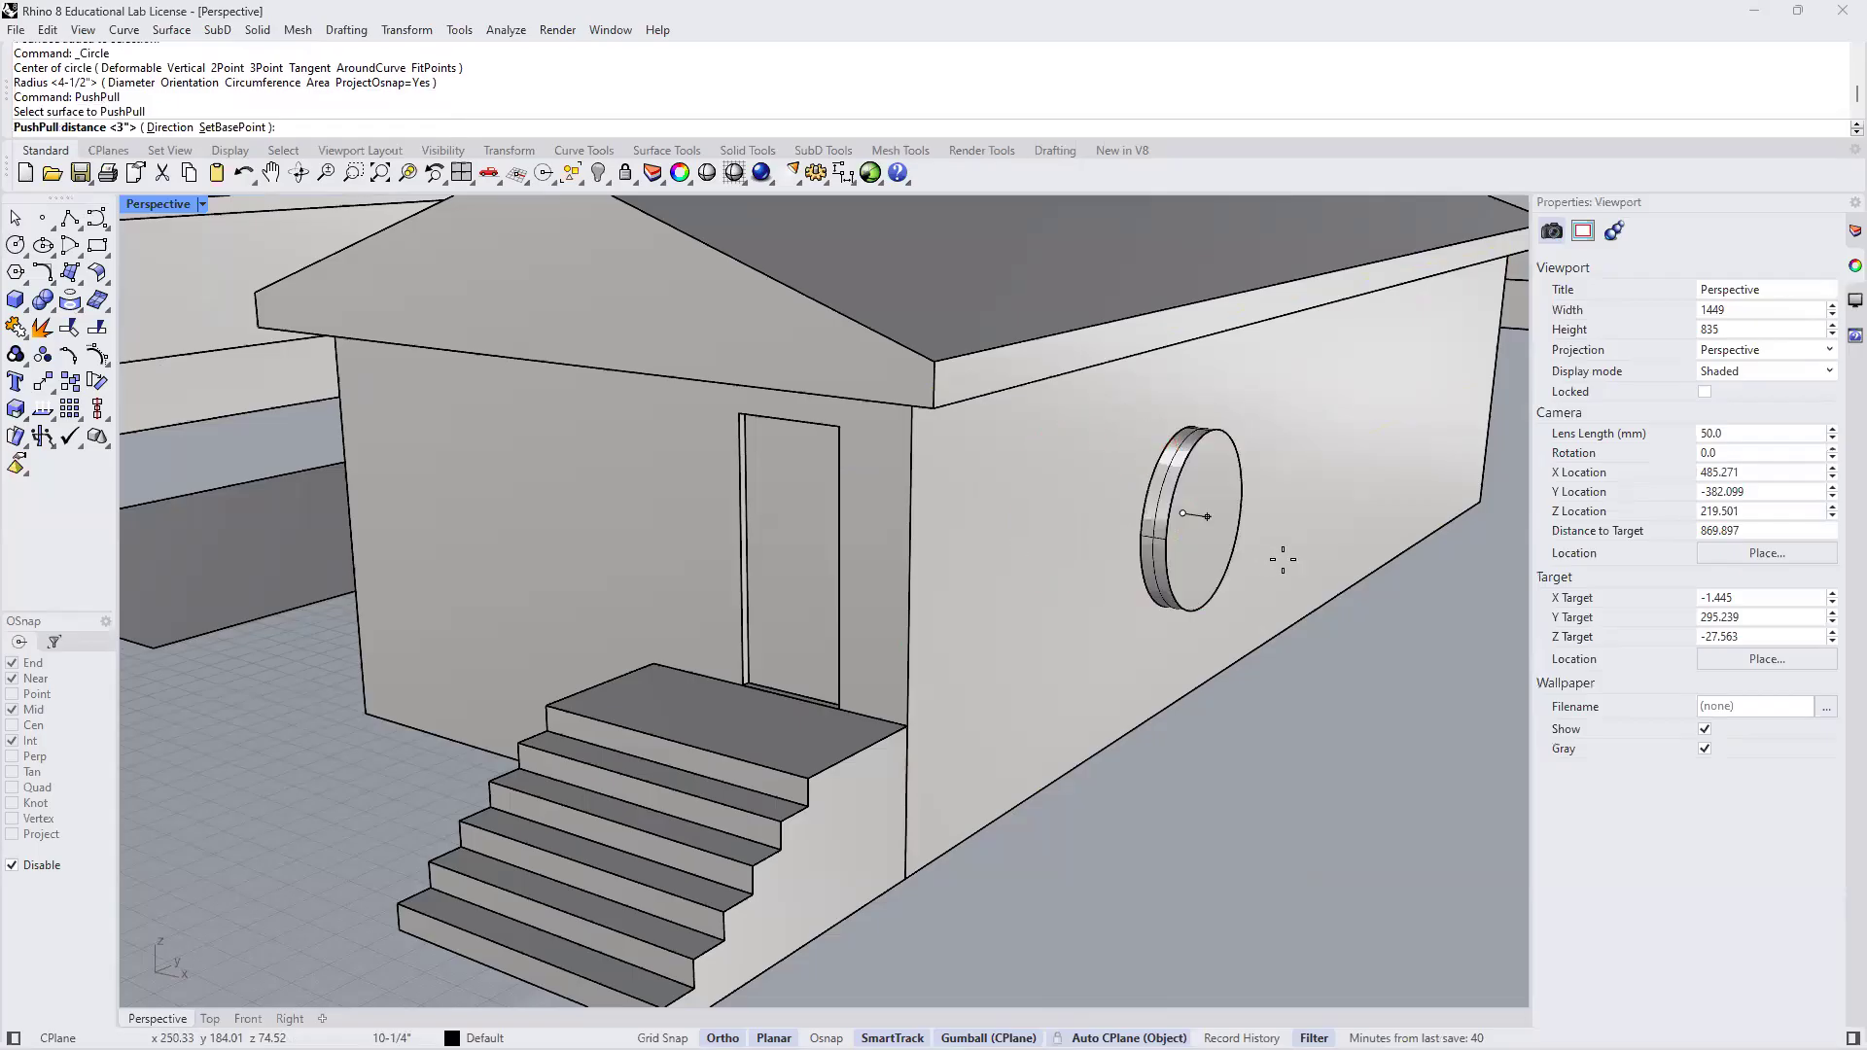
scroll(1320, 567, "down", 4)
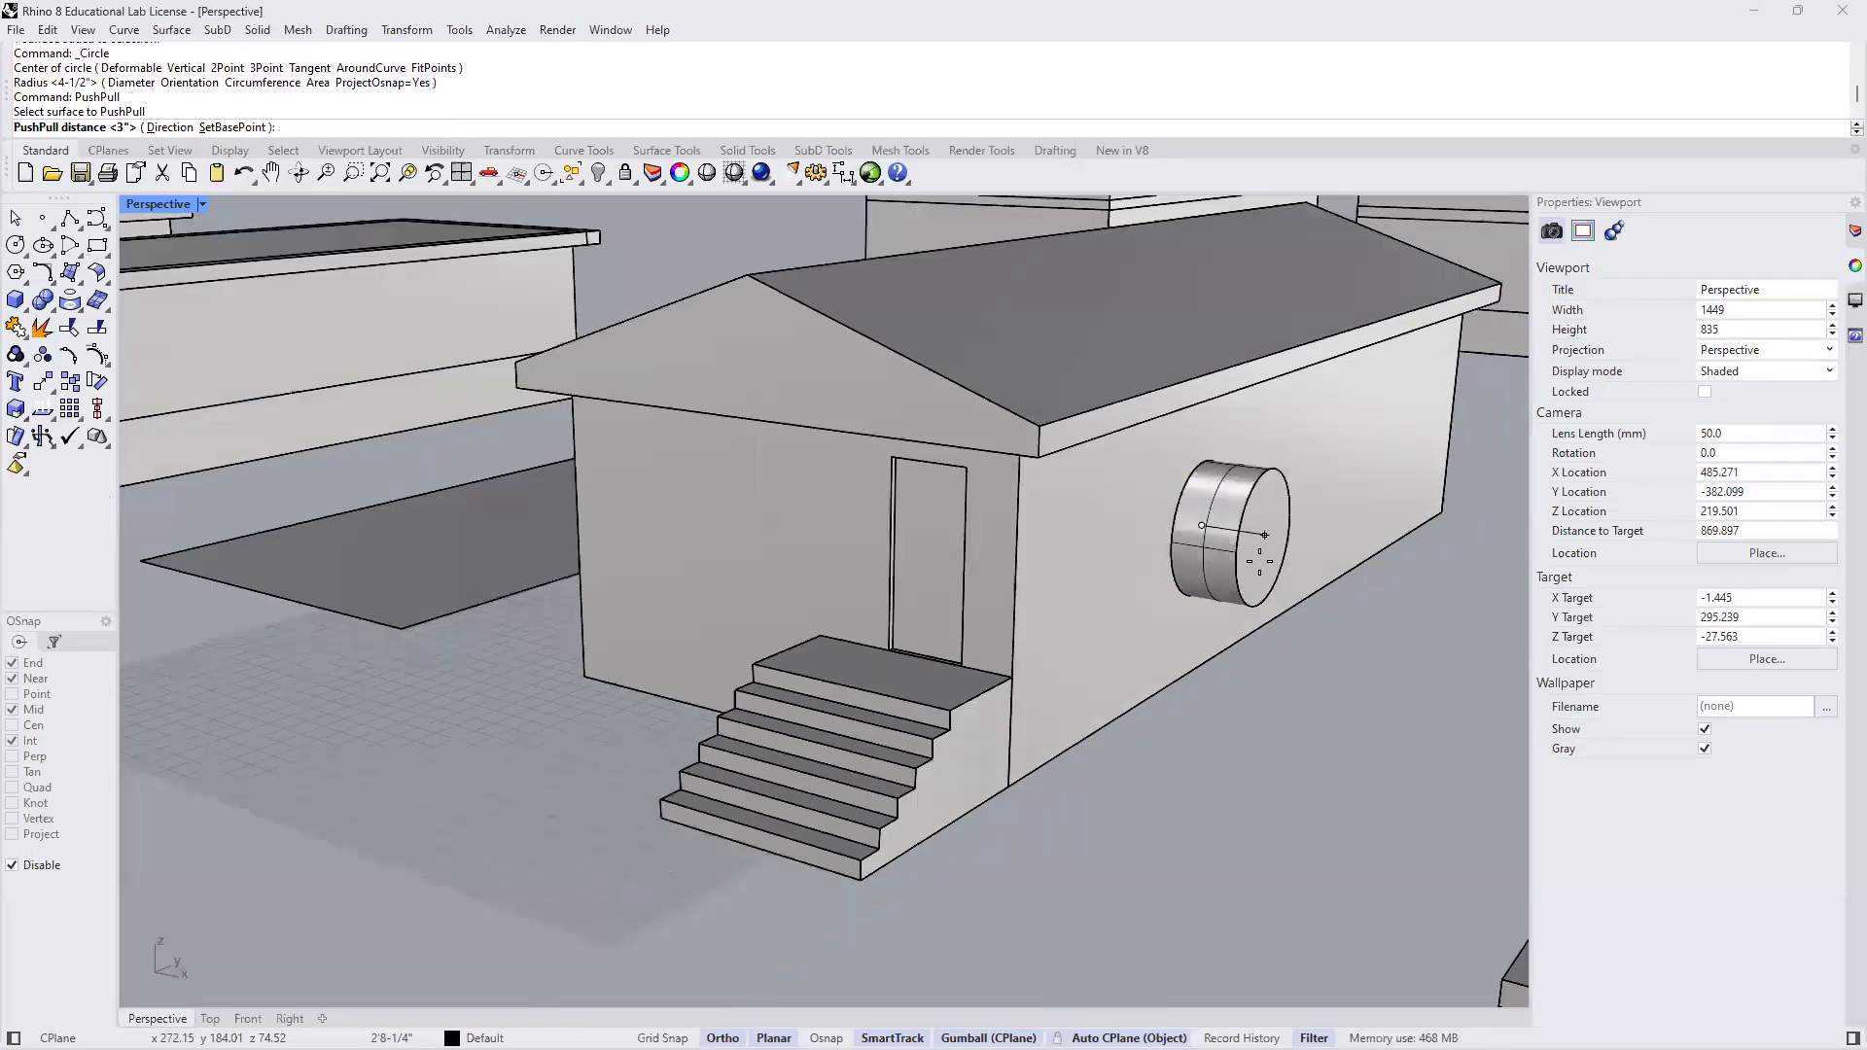
right_click_drag(882, 543, 1081, 596)
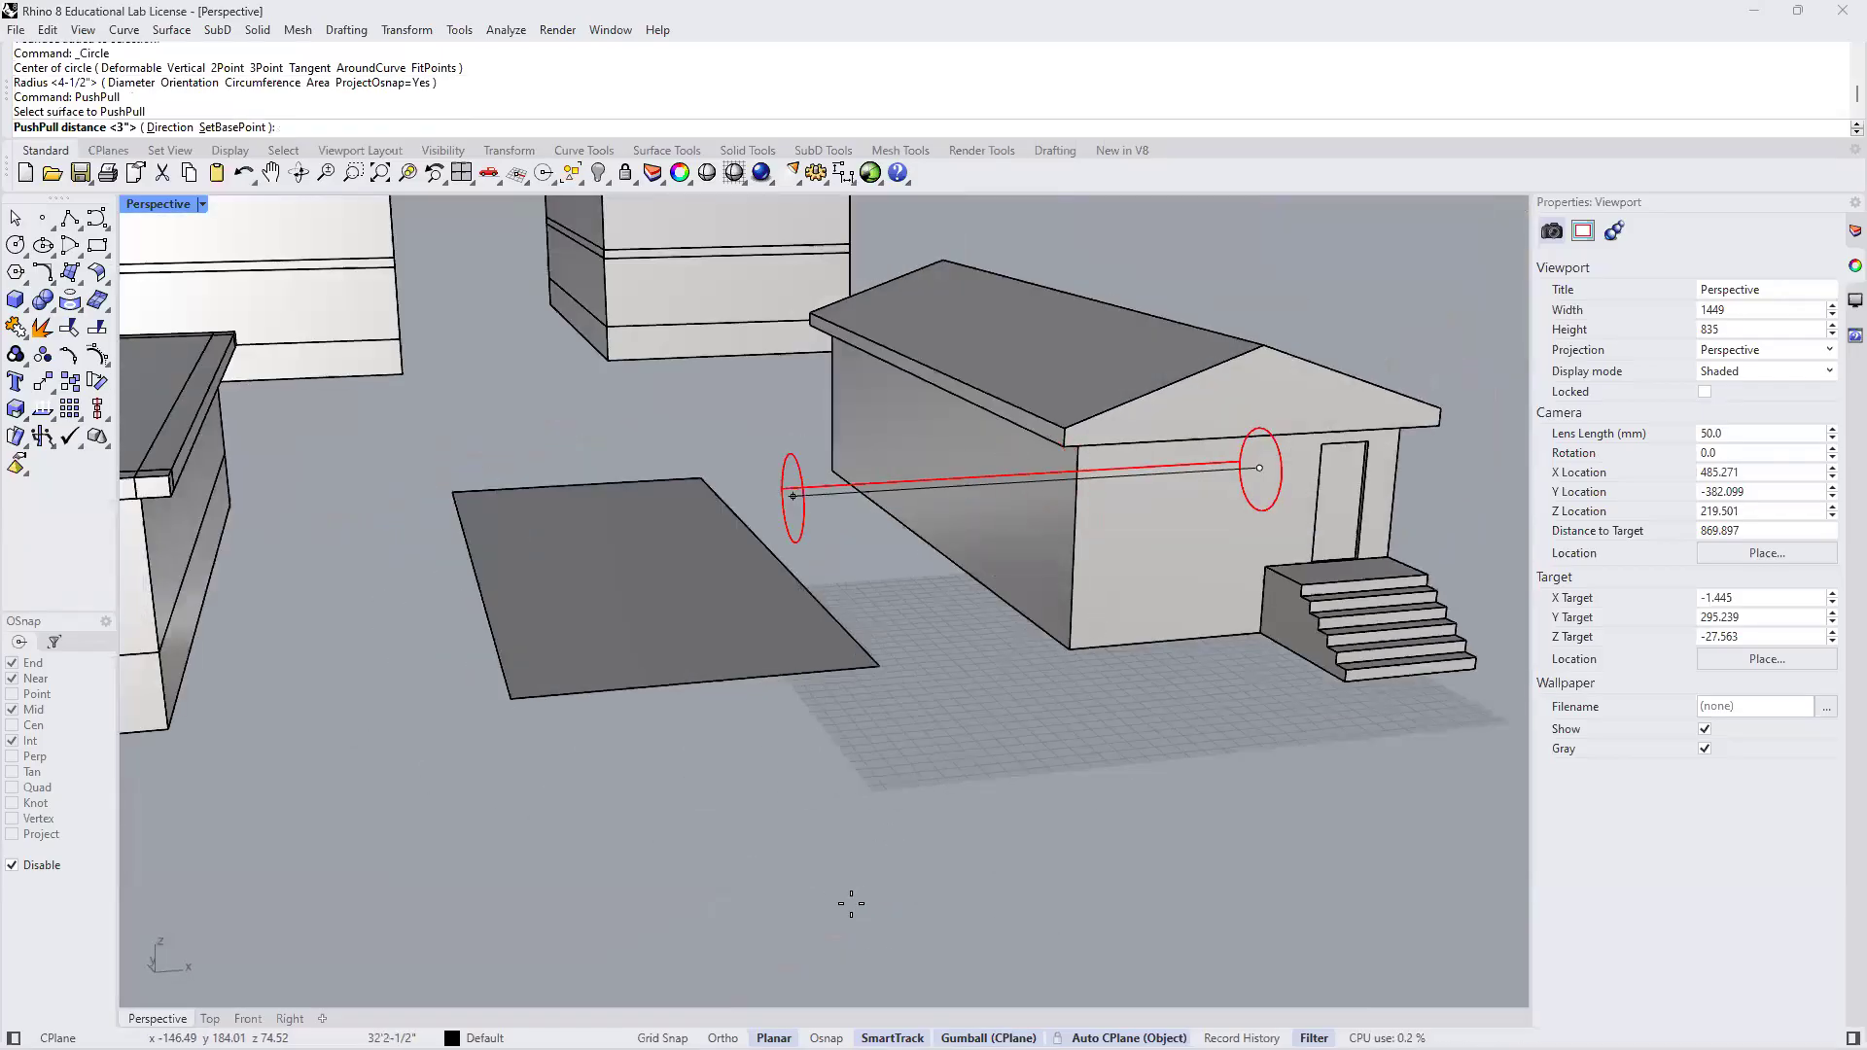
left_click(826, 1038)
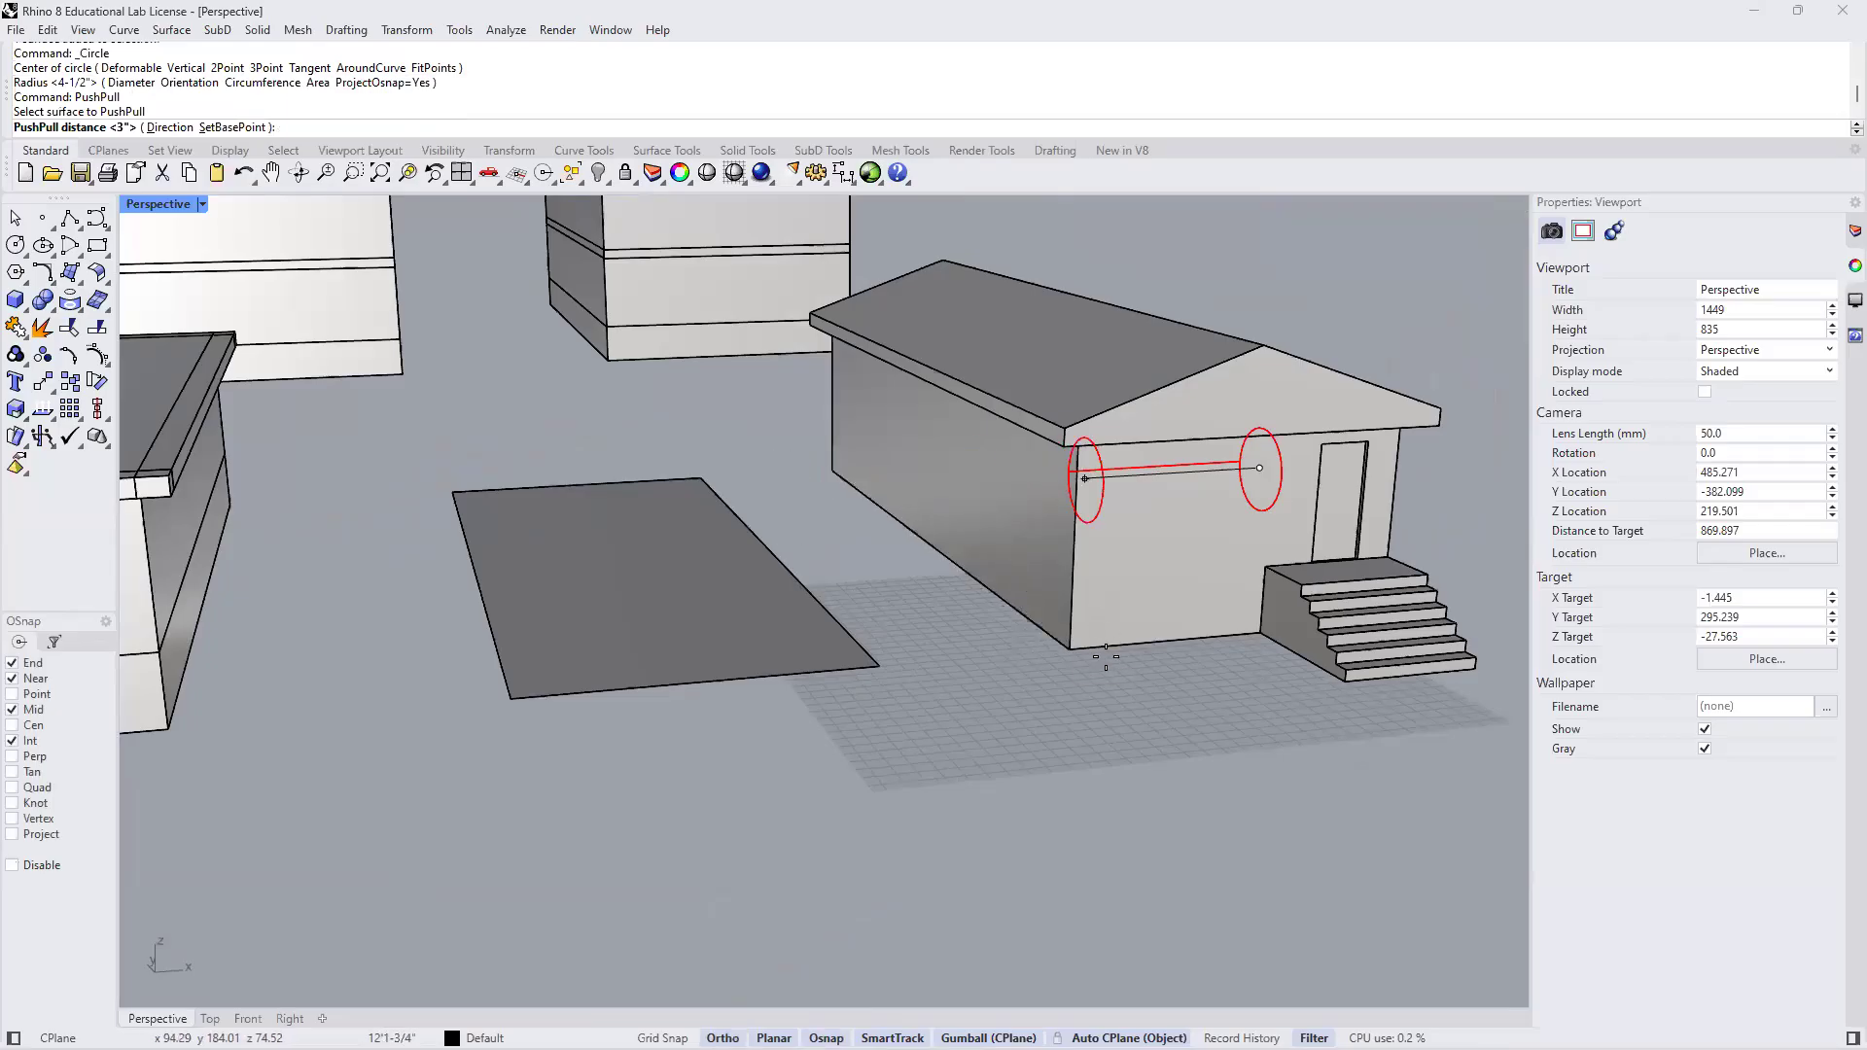
left_click(1071, 650)
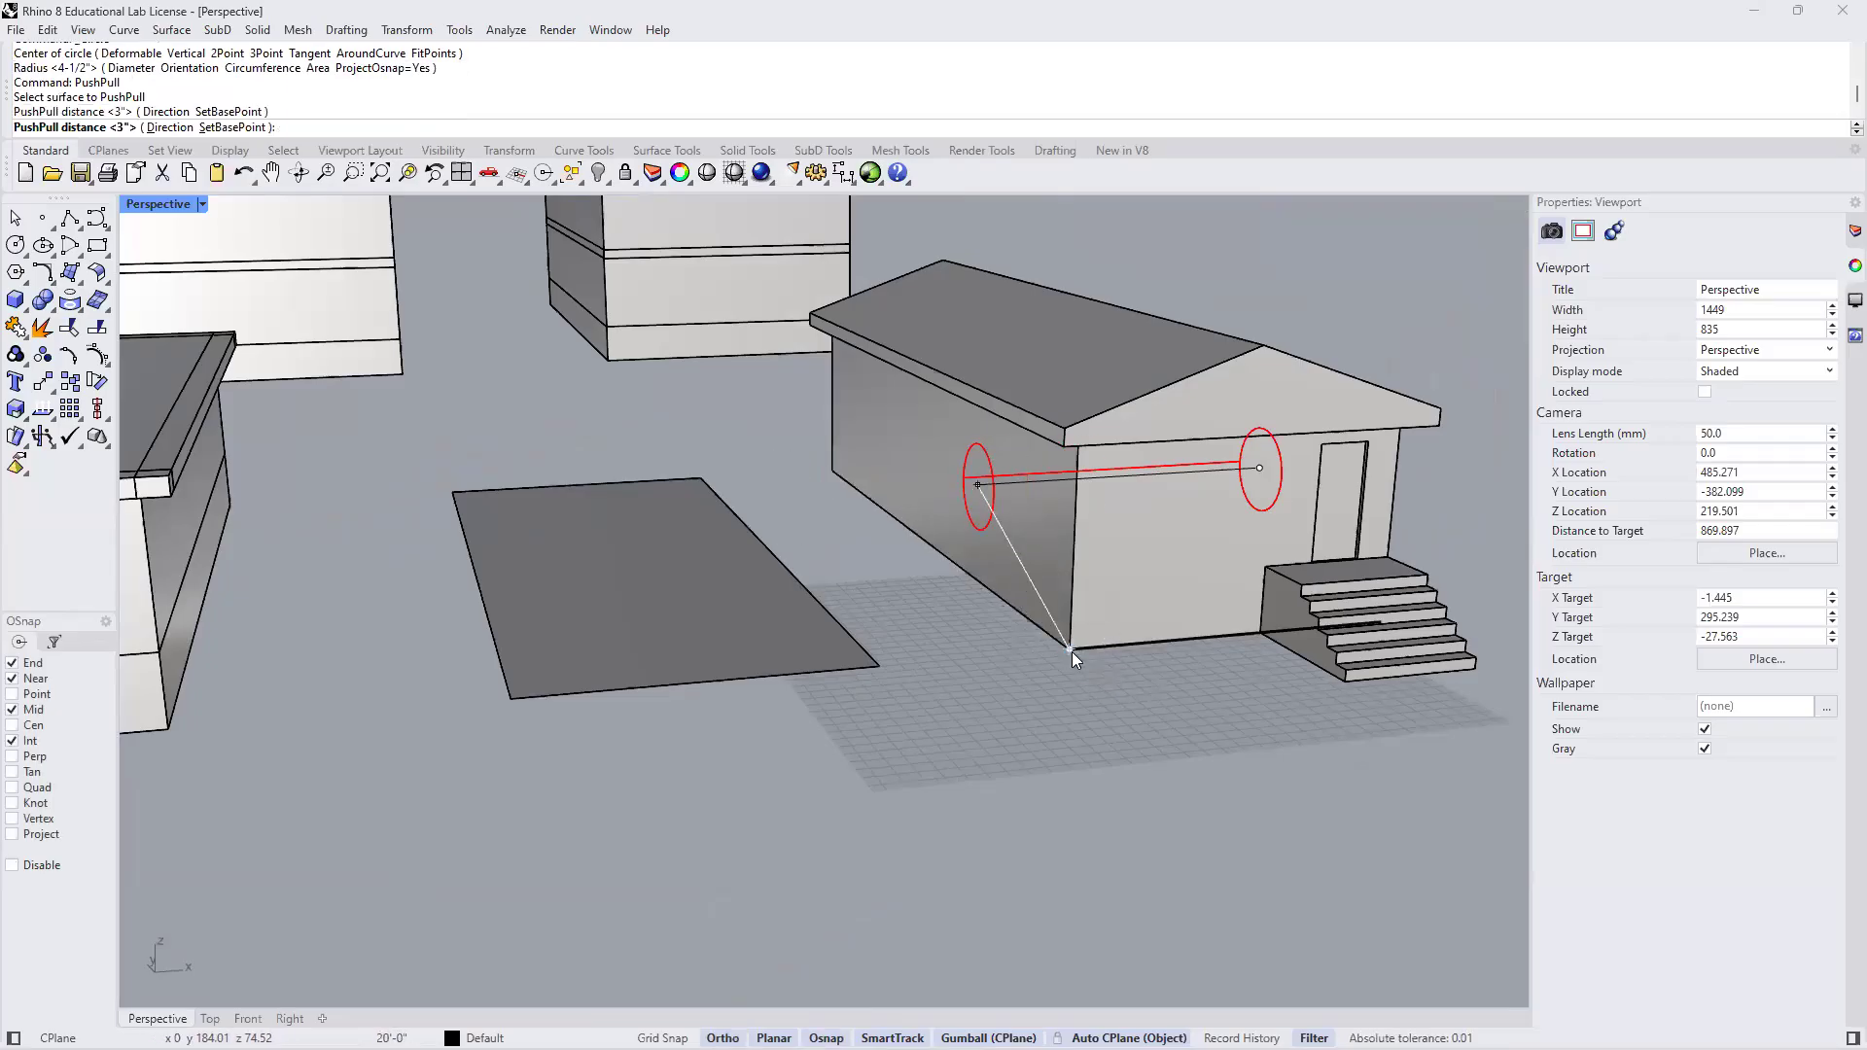
Undo the circular cut through the building and the circle on its long side wall
right_click_drag(967, 626, 1177, 578)
scroll(858, 504, "up", 10)
right_click_drag(864, 477, 696, 523)
scroll(706, 525, "down", 5)
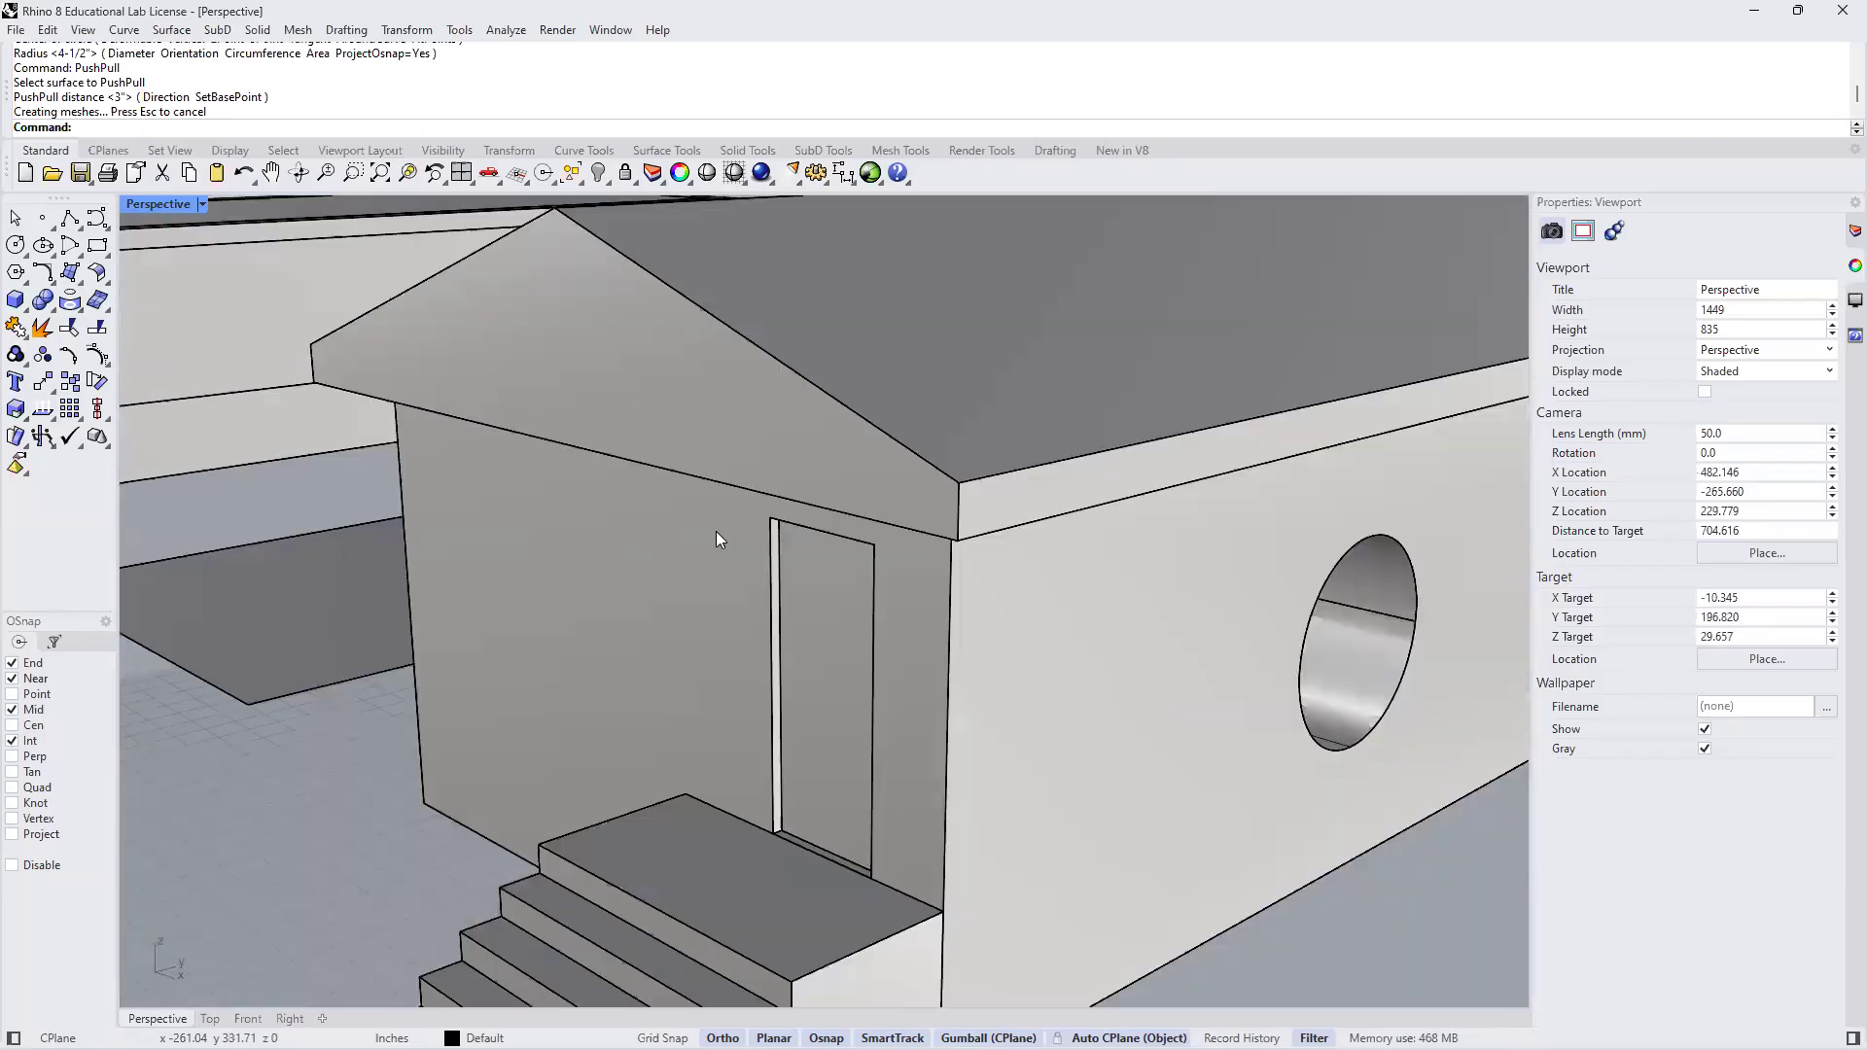
scroll(941, 597, "down", 2)
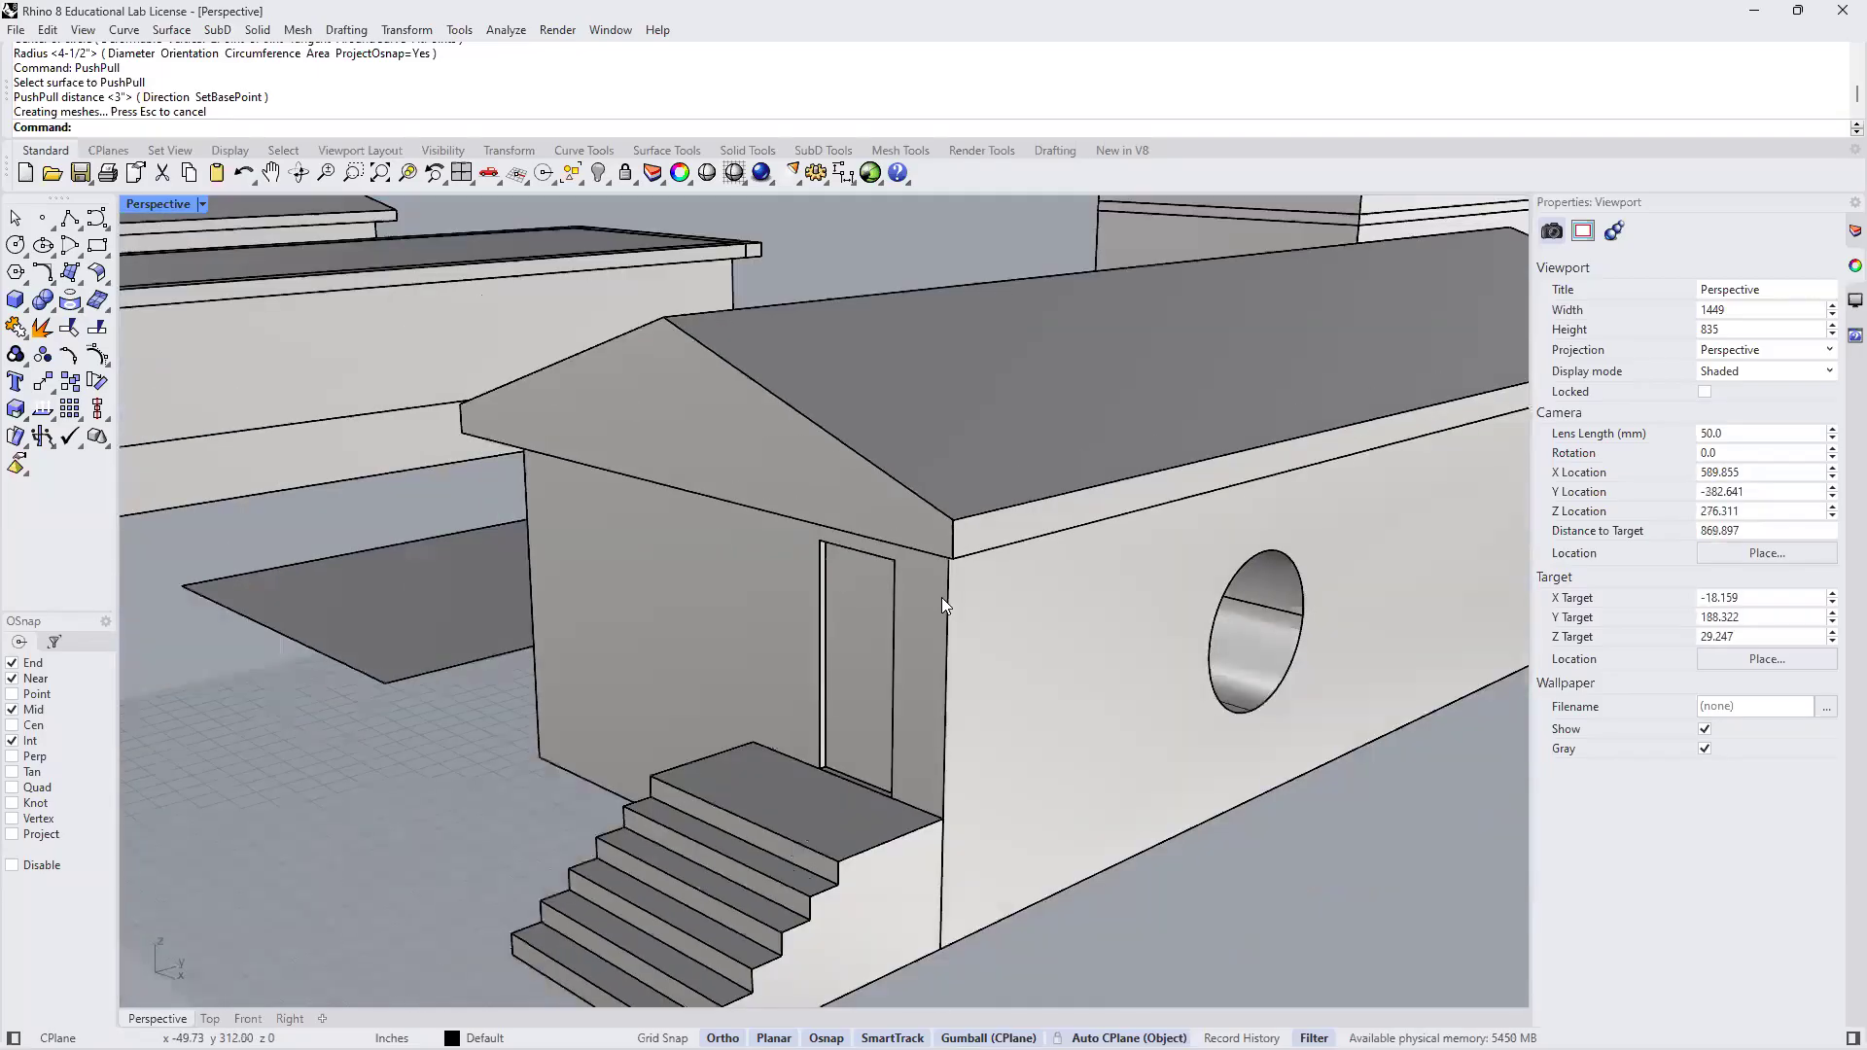
left_click(243, 173)
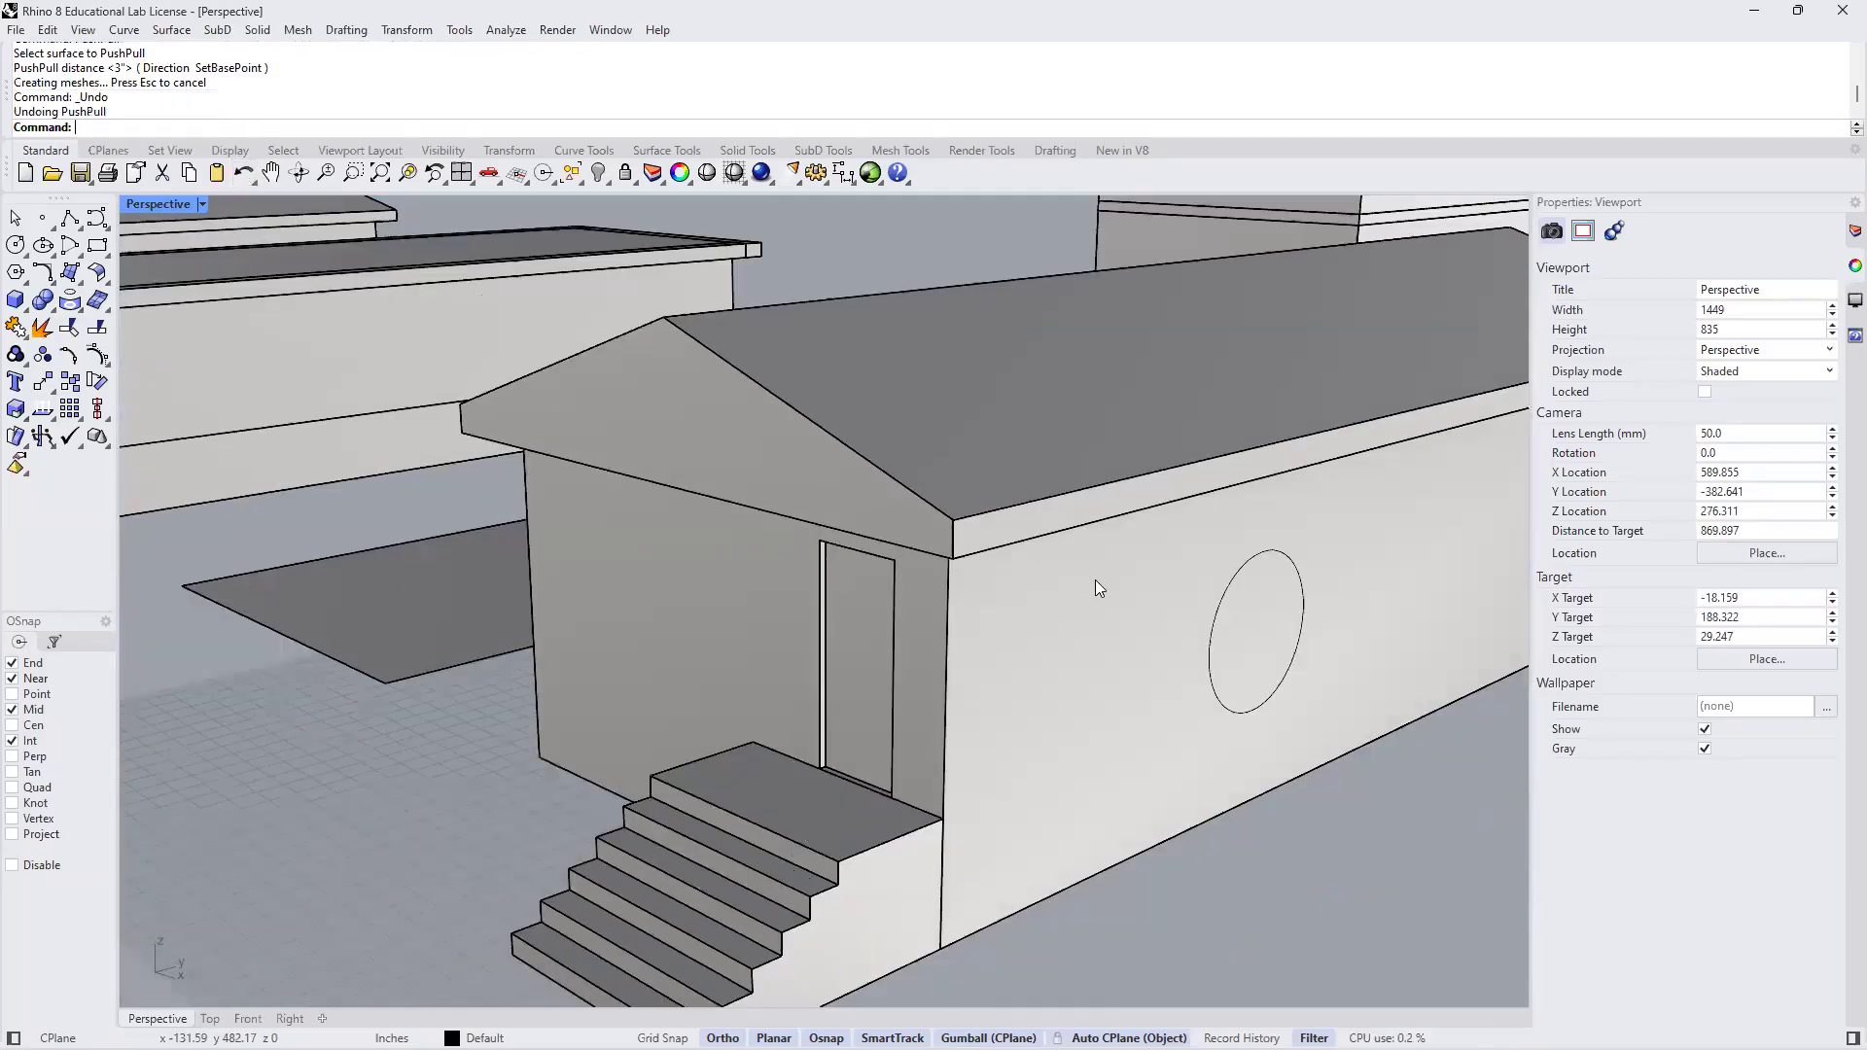
left_click(243, 173)
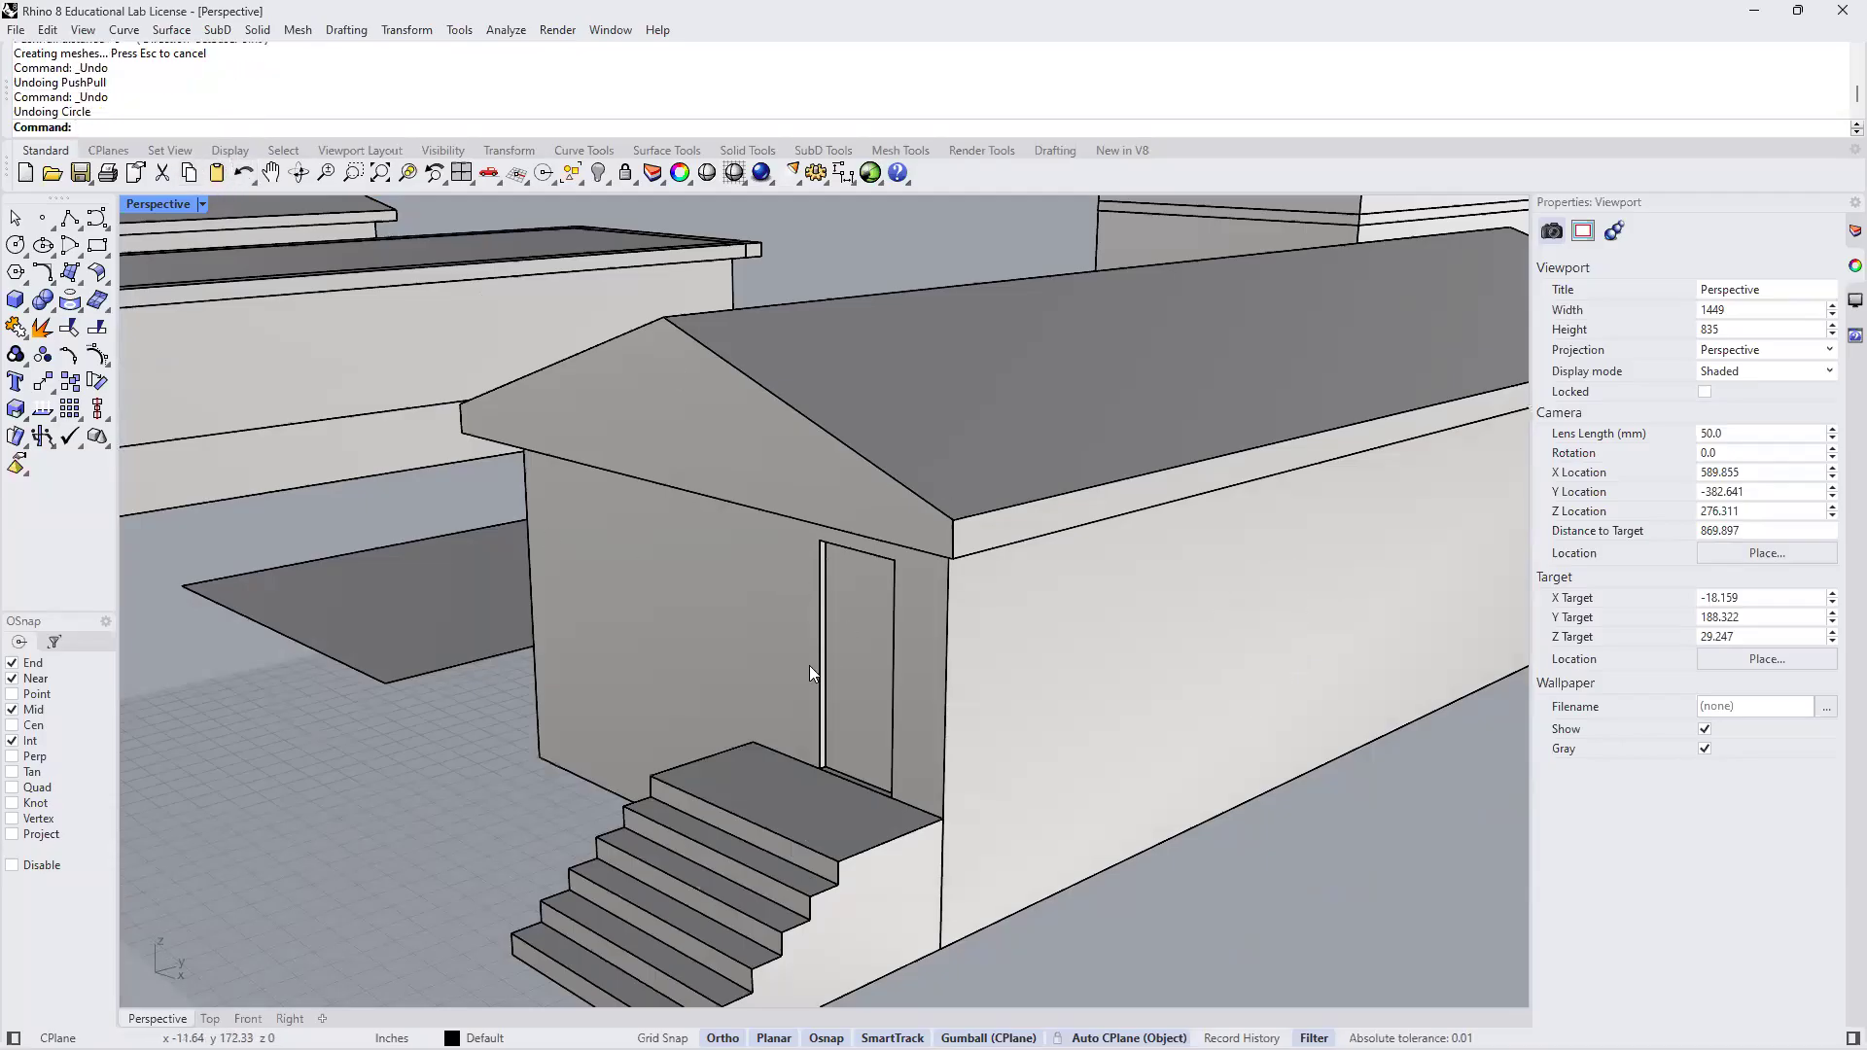
Move the building aside along its end wall to expose the separate door outline curve, and undo that move
scroll(809, 671, "down", 3)
right_click_drag(737, 683, 1118, 618)
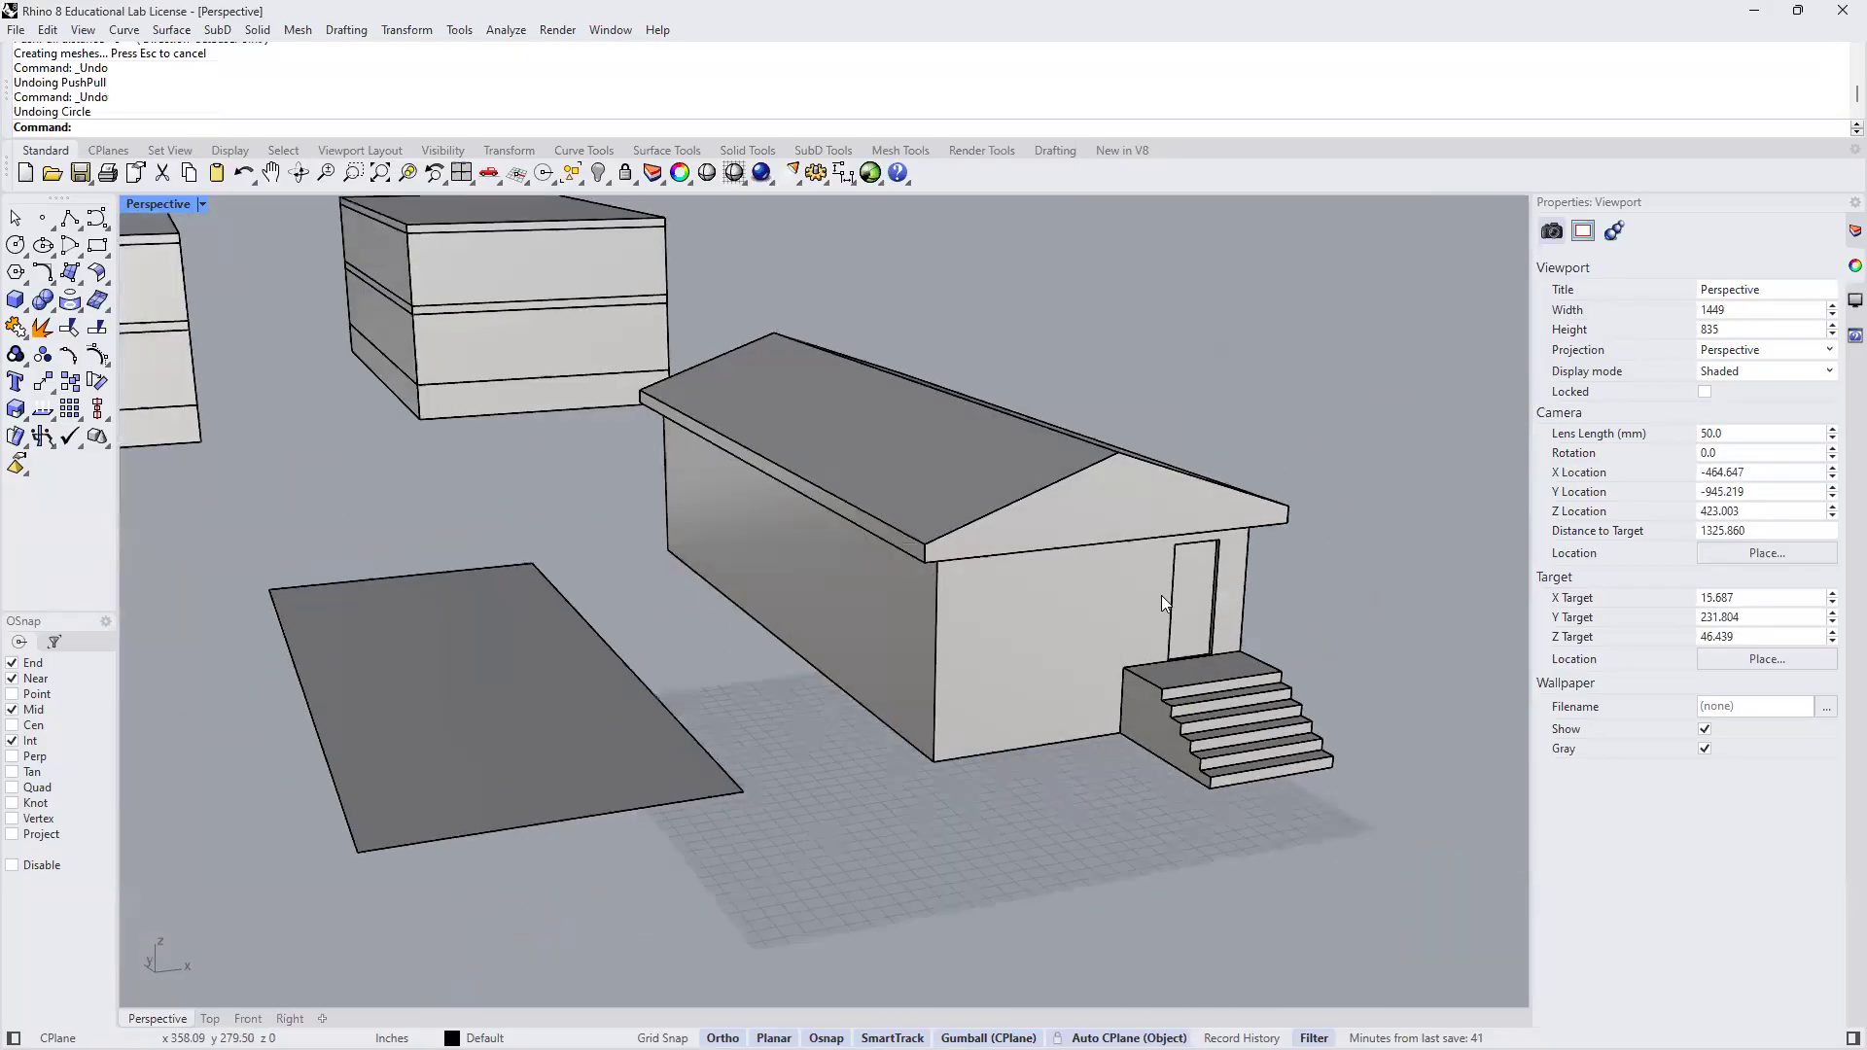
scroll(1161, 595, "up", 5)
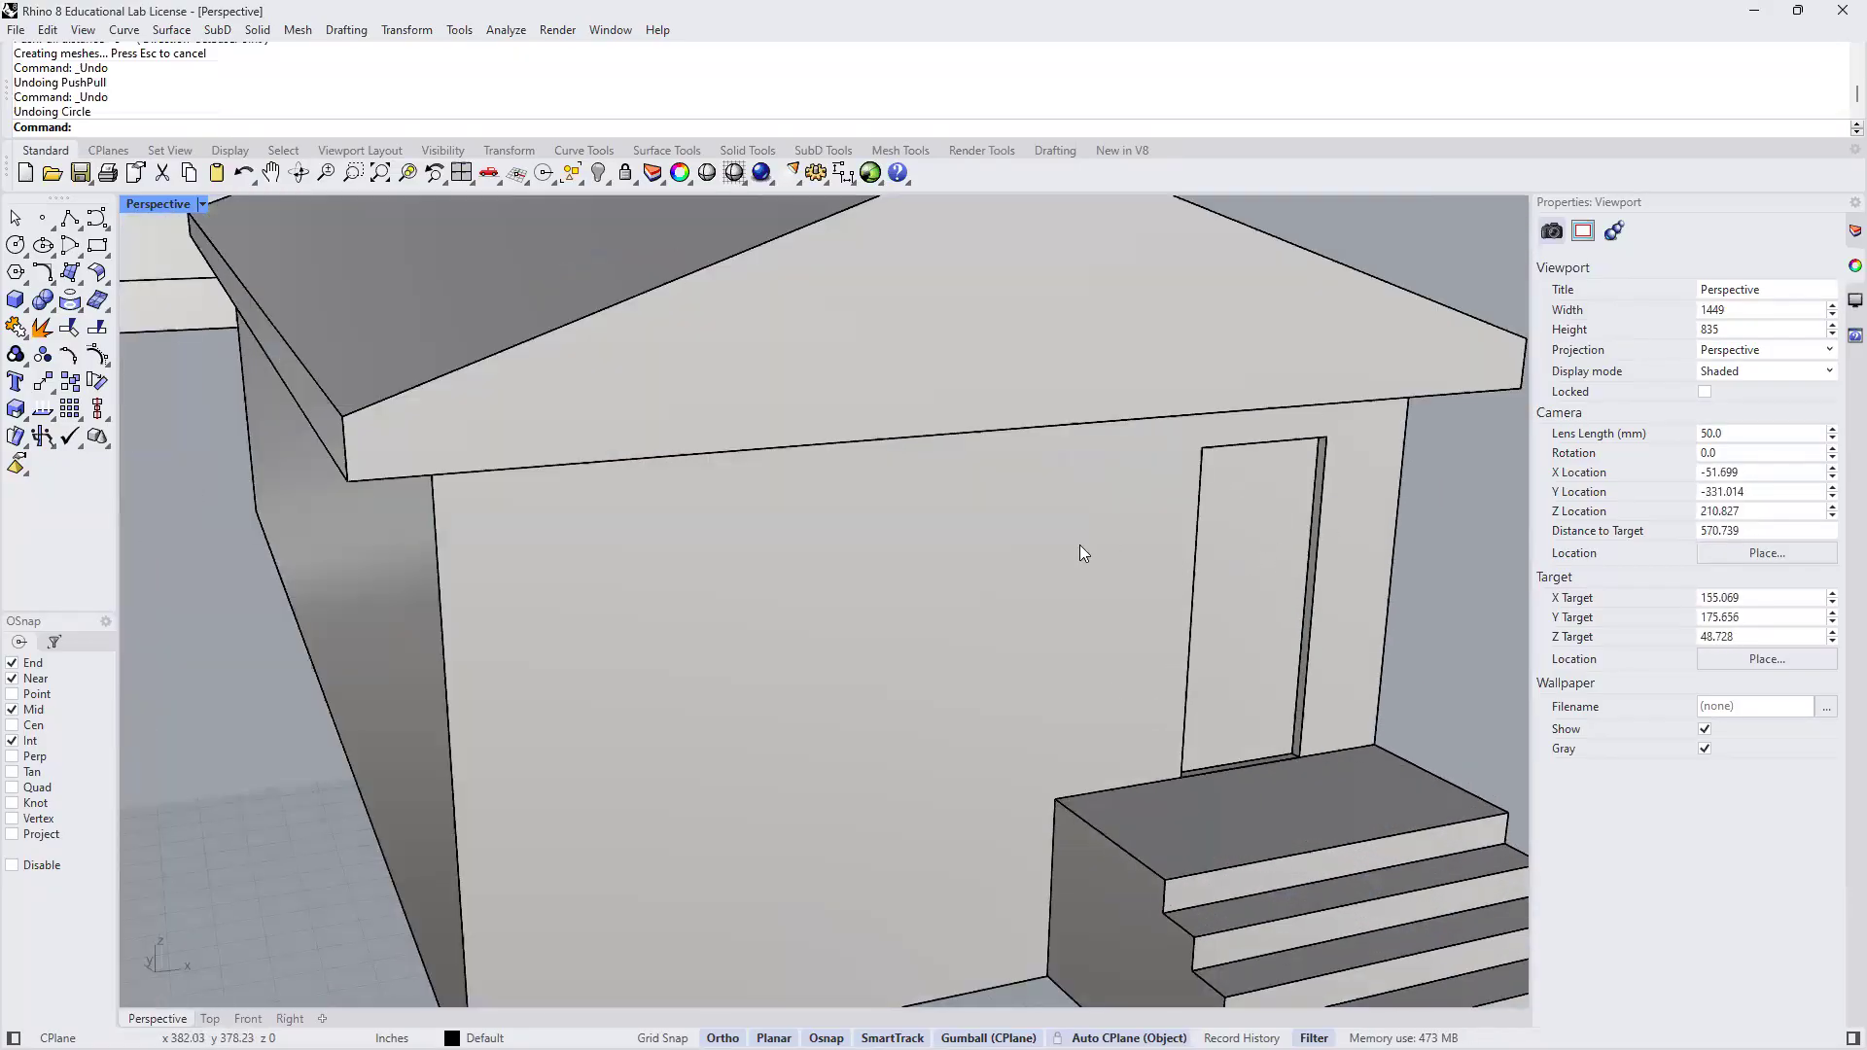
left_click(1082, 548)
left_click_drag(683, 394, 284, 428)
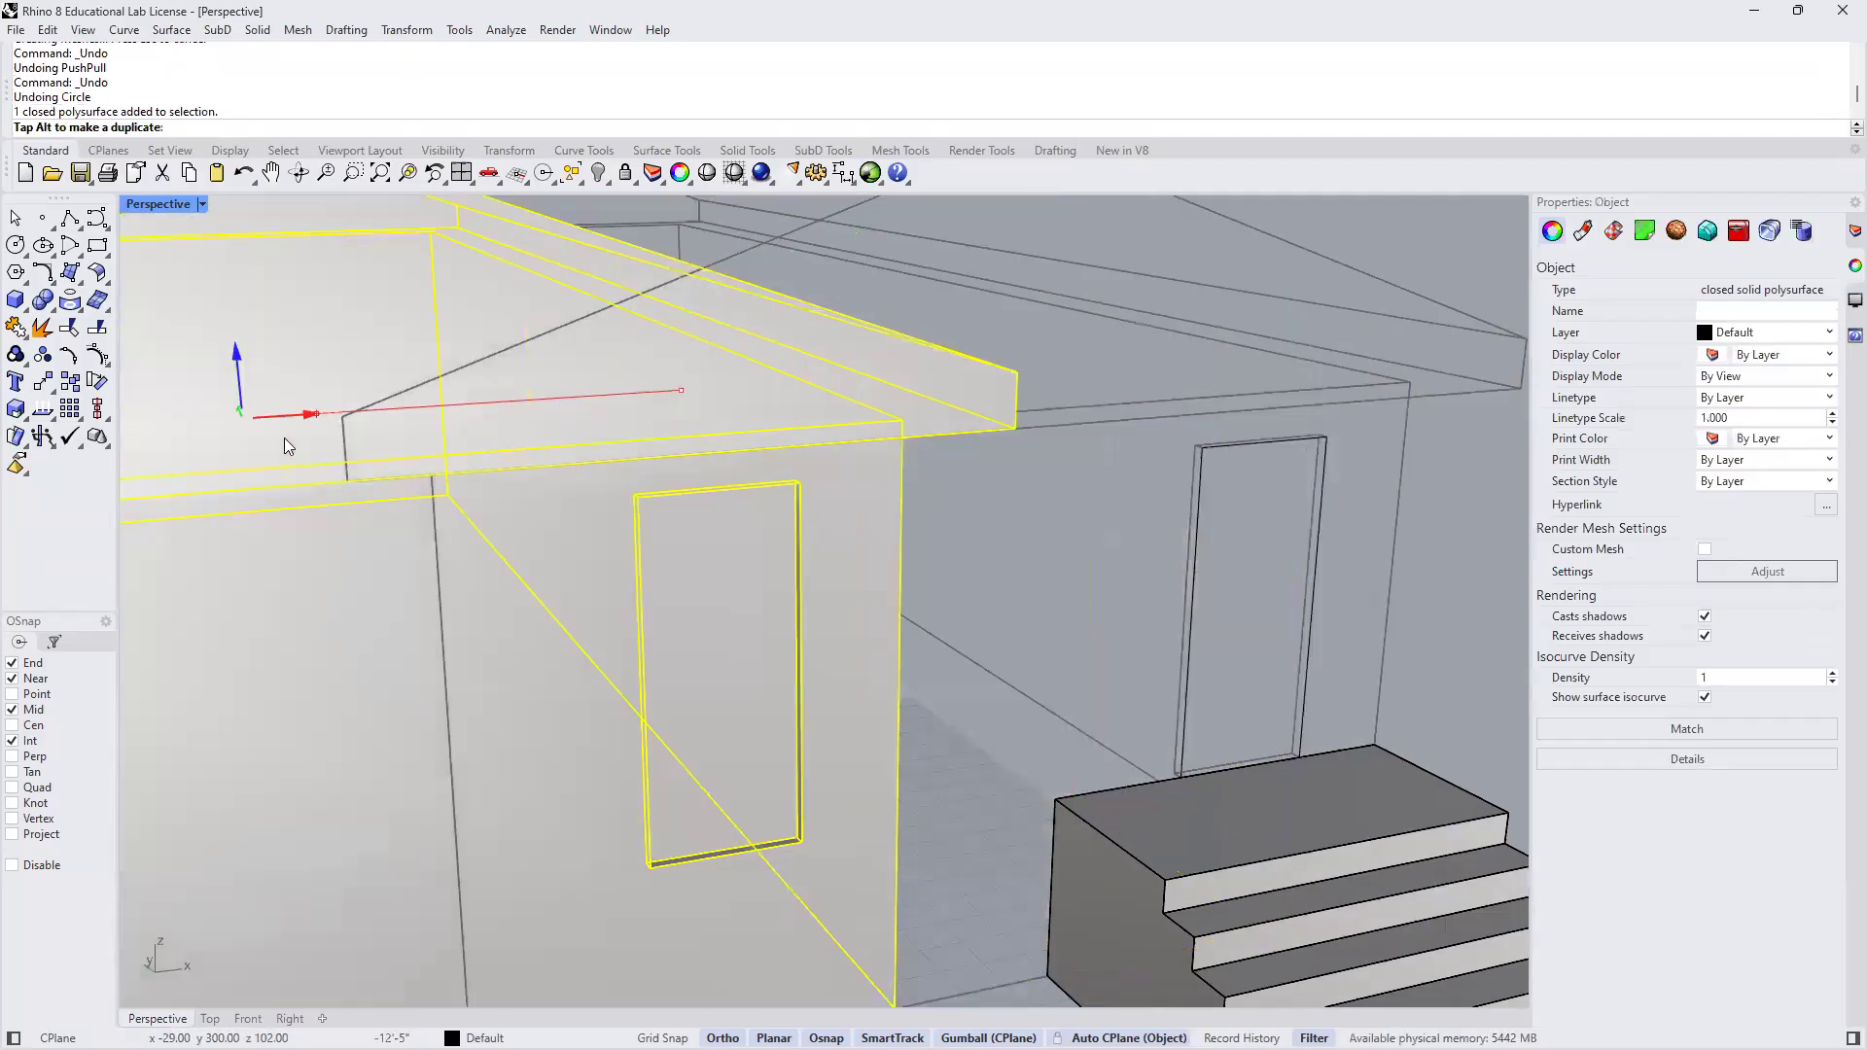
left_click(1270, 448)
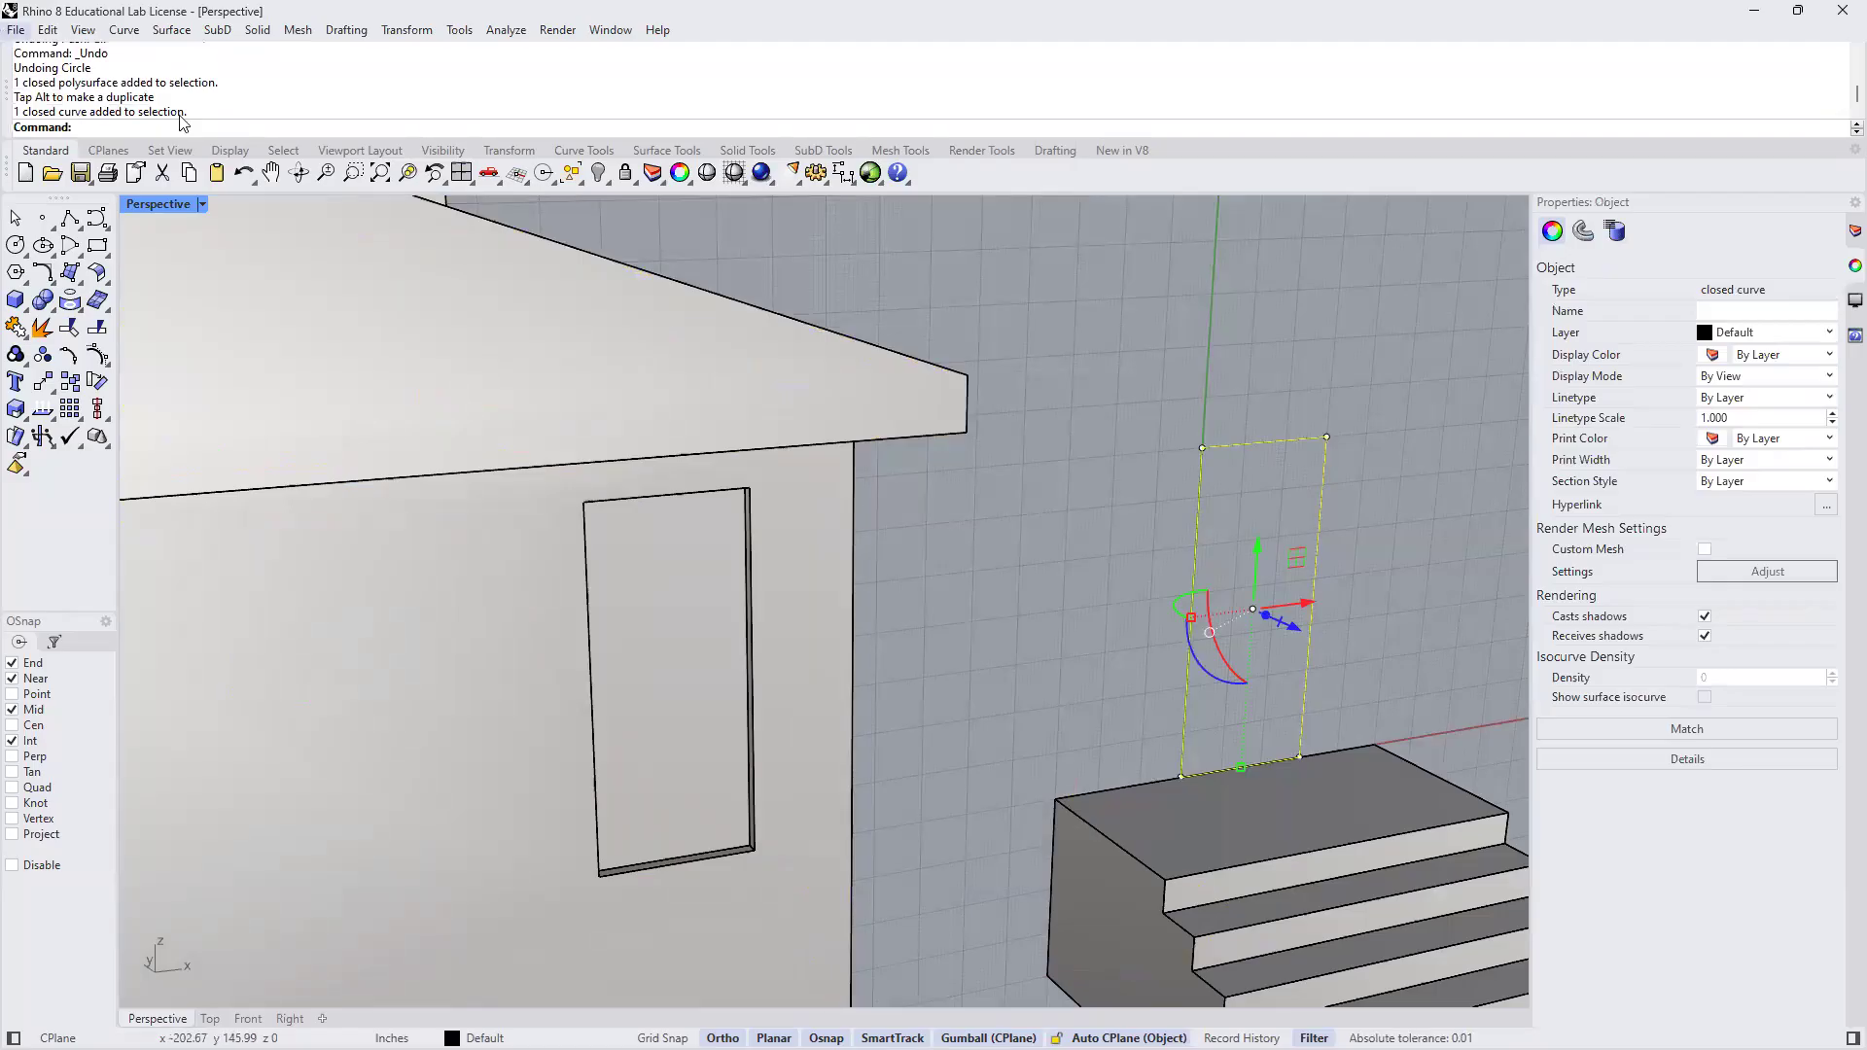
left_click(243, 173)
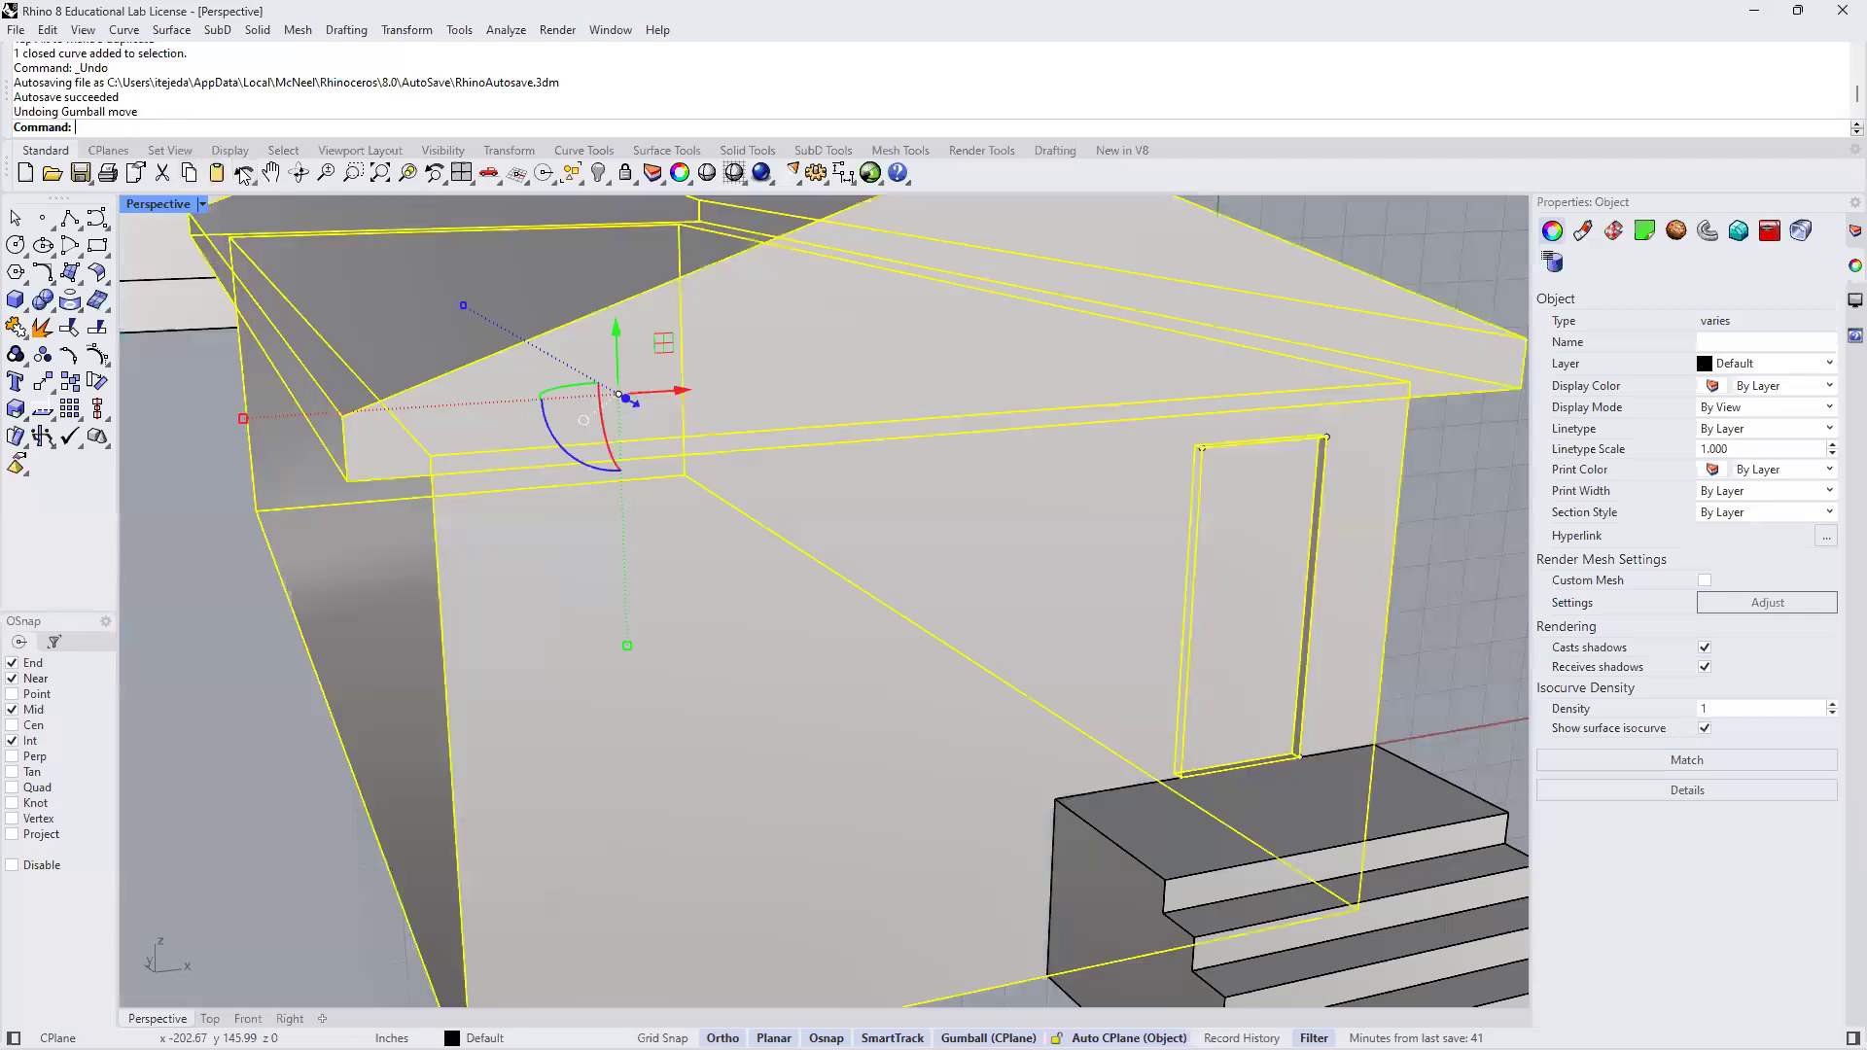
key("Escape")
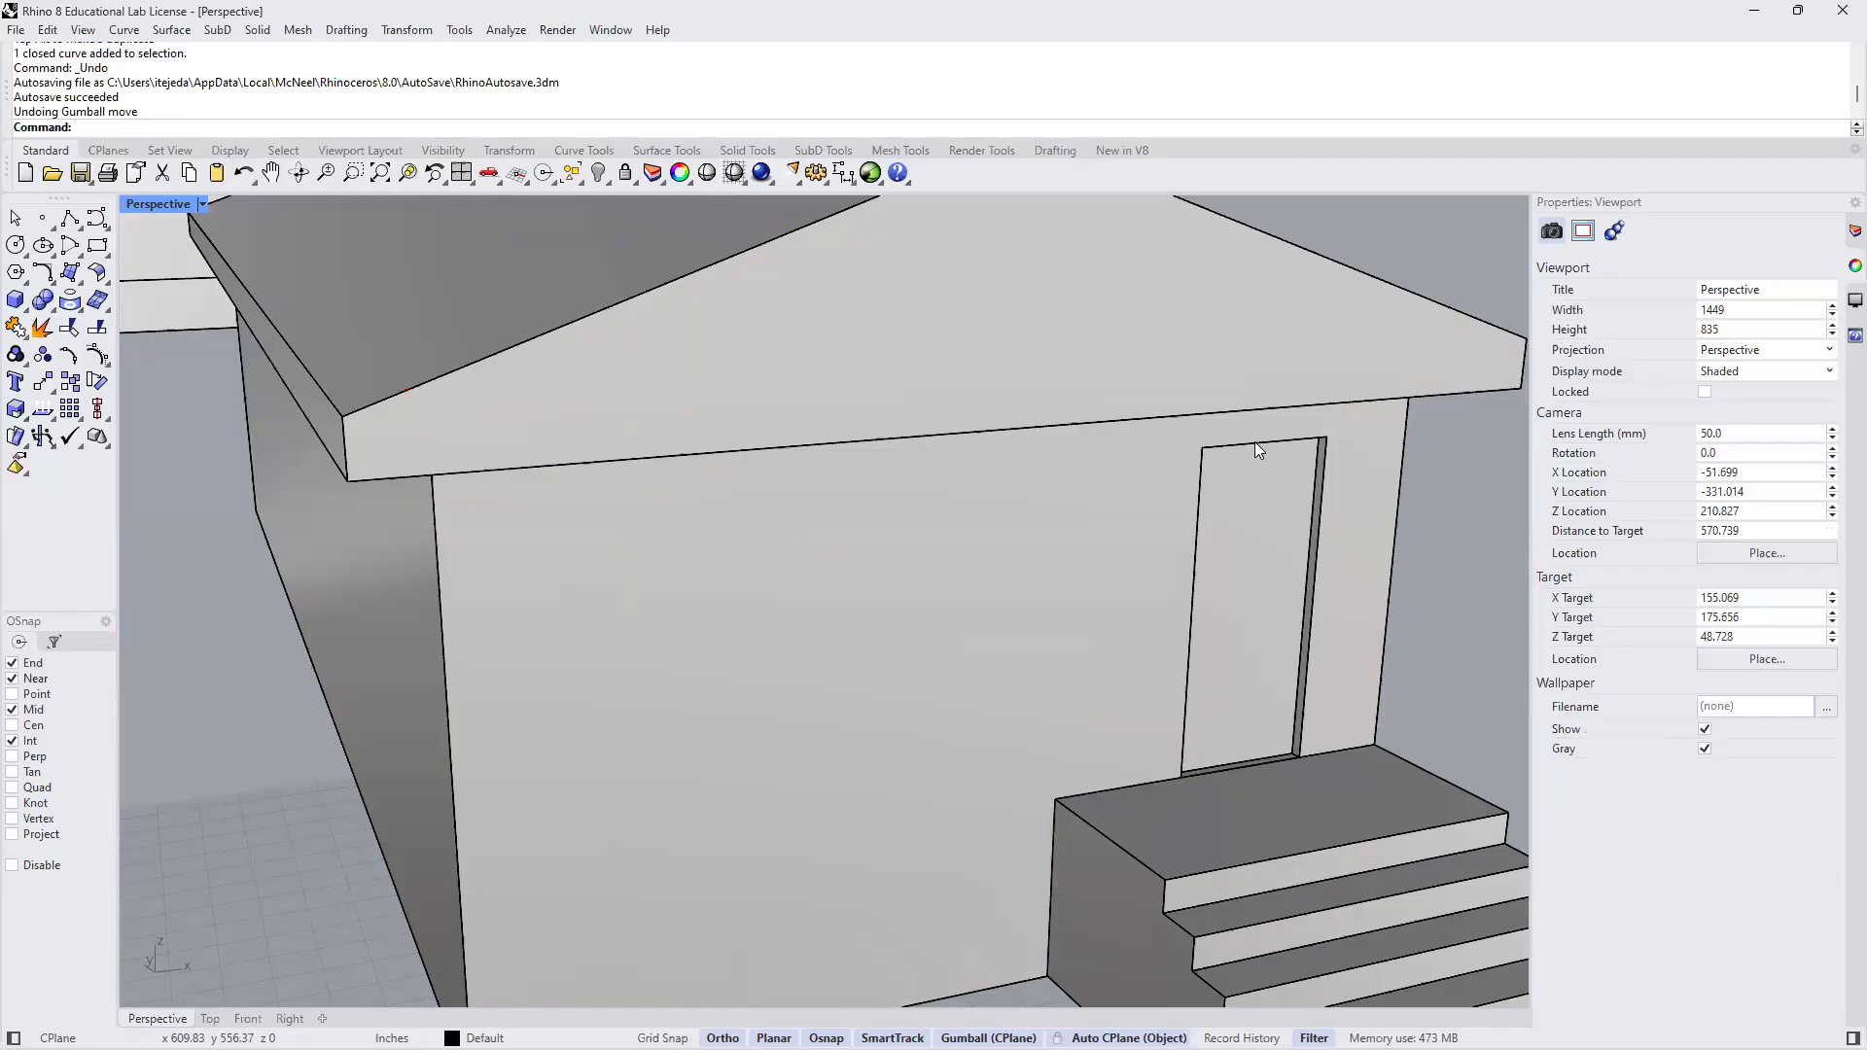
Delete the leftover door outline curve at the recessed doorway, keeping the building polysurface
left_click(1254, 446)
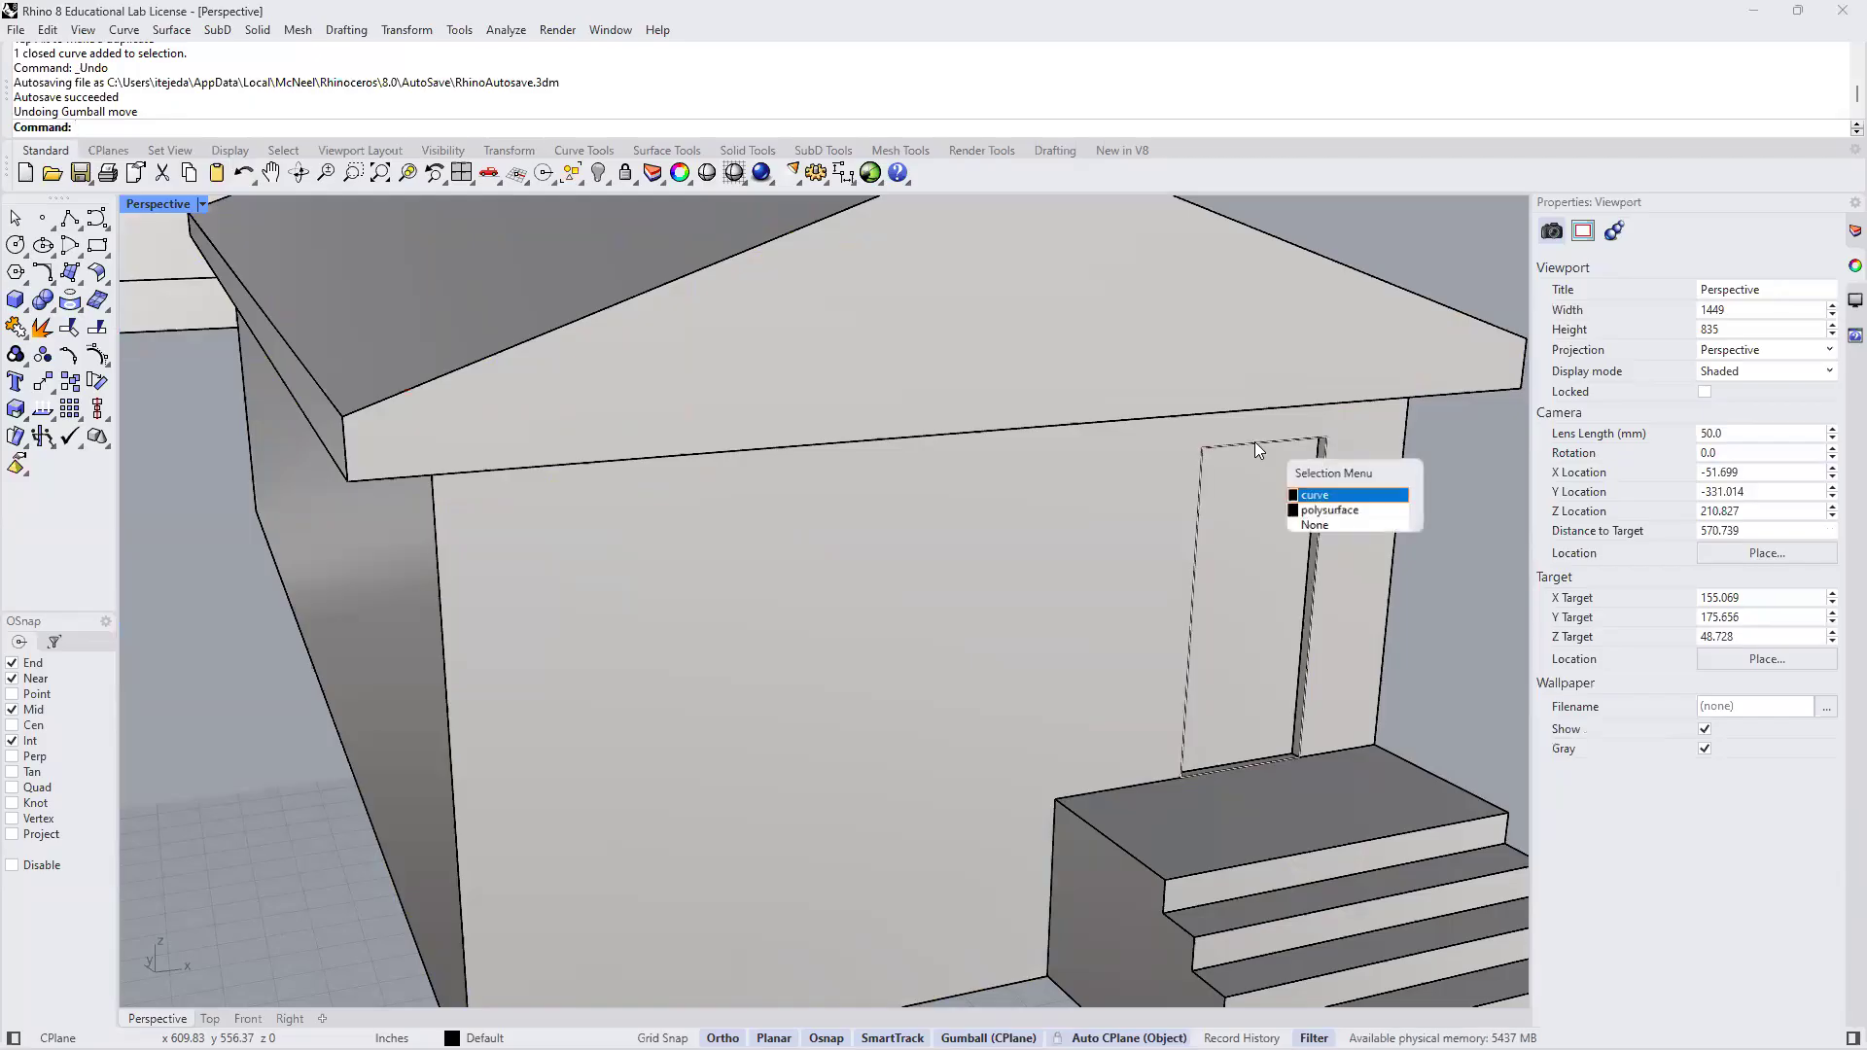
left_click(1308, 496)
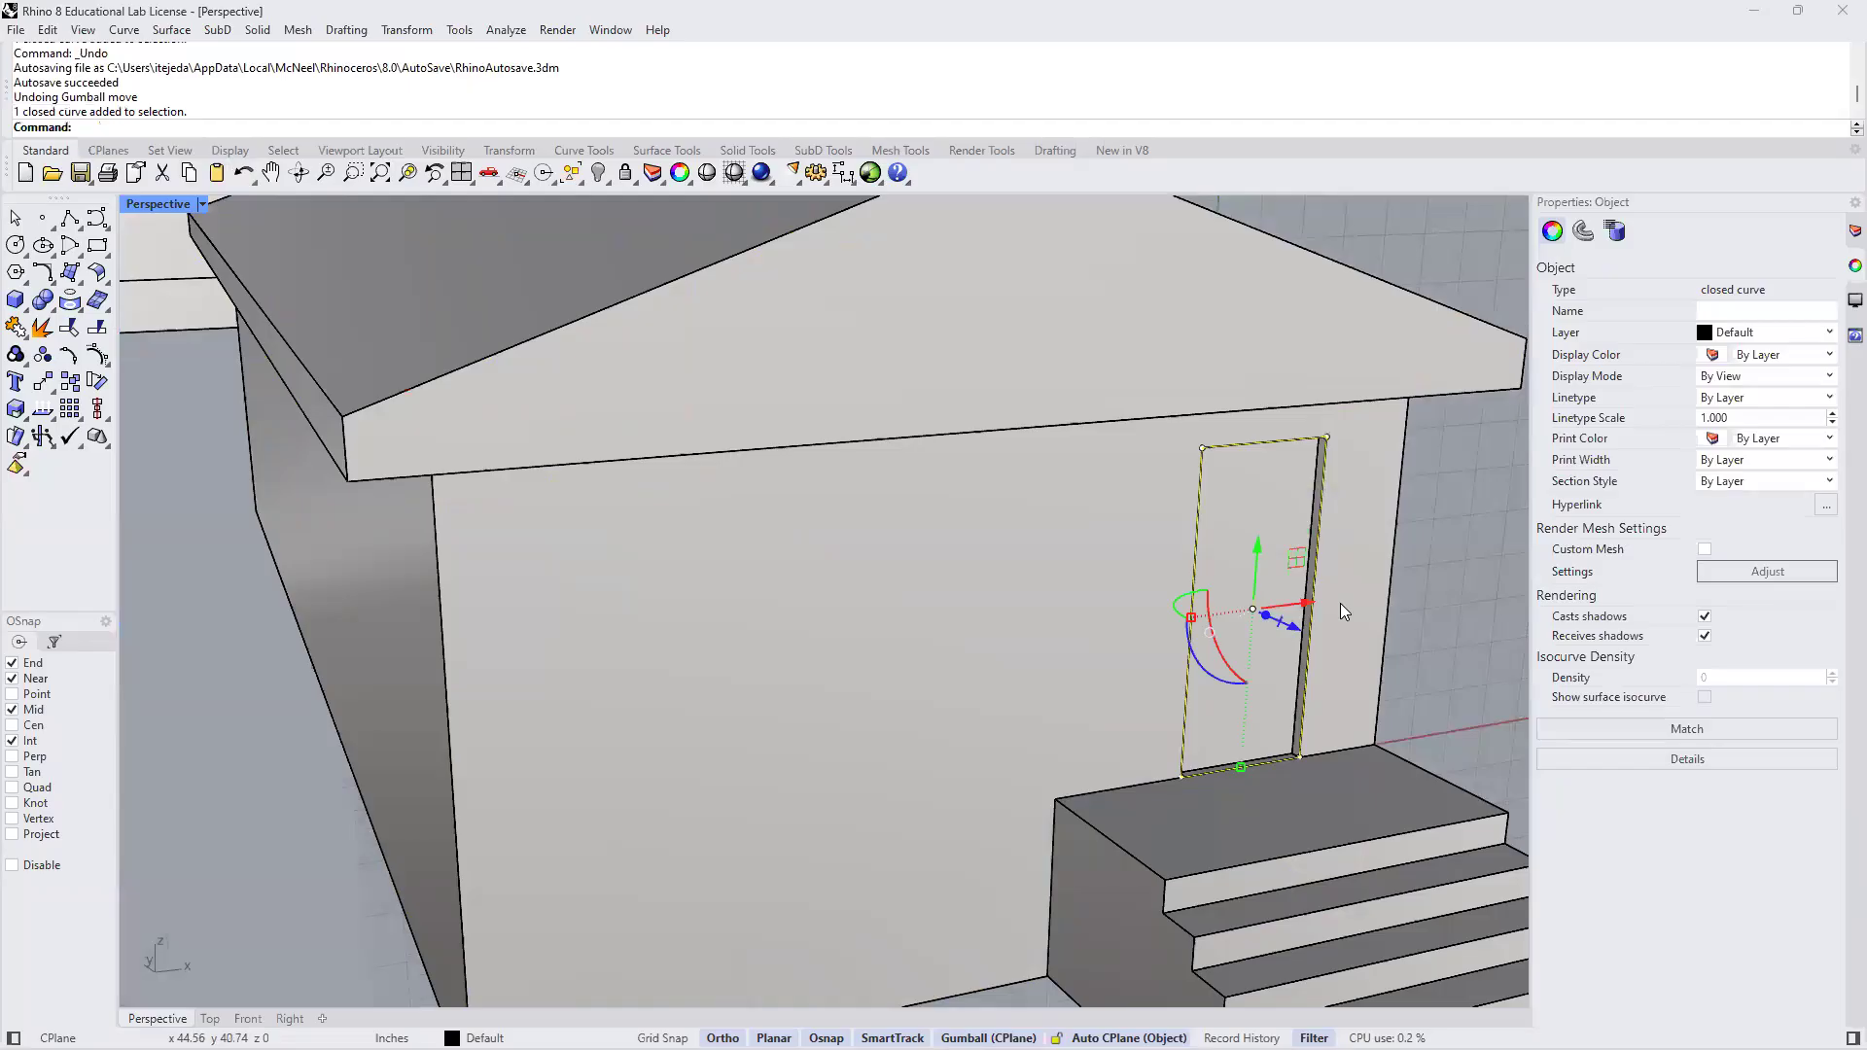
key("Delete")
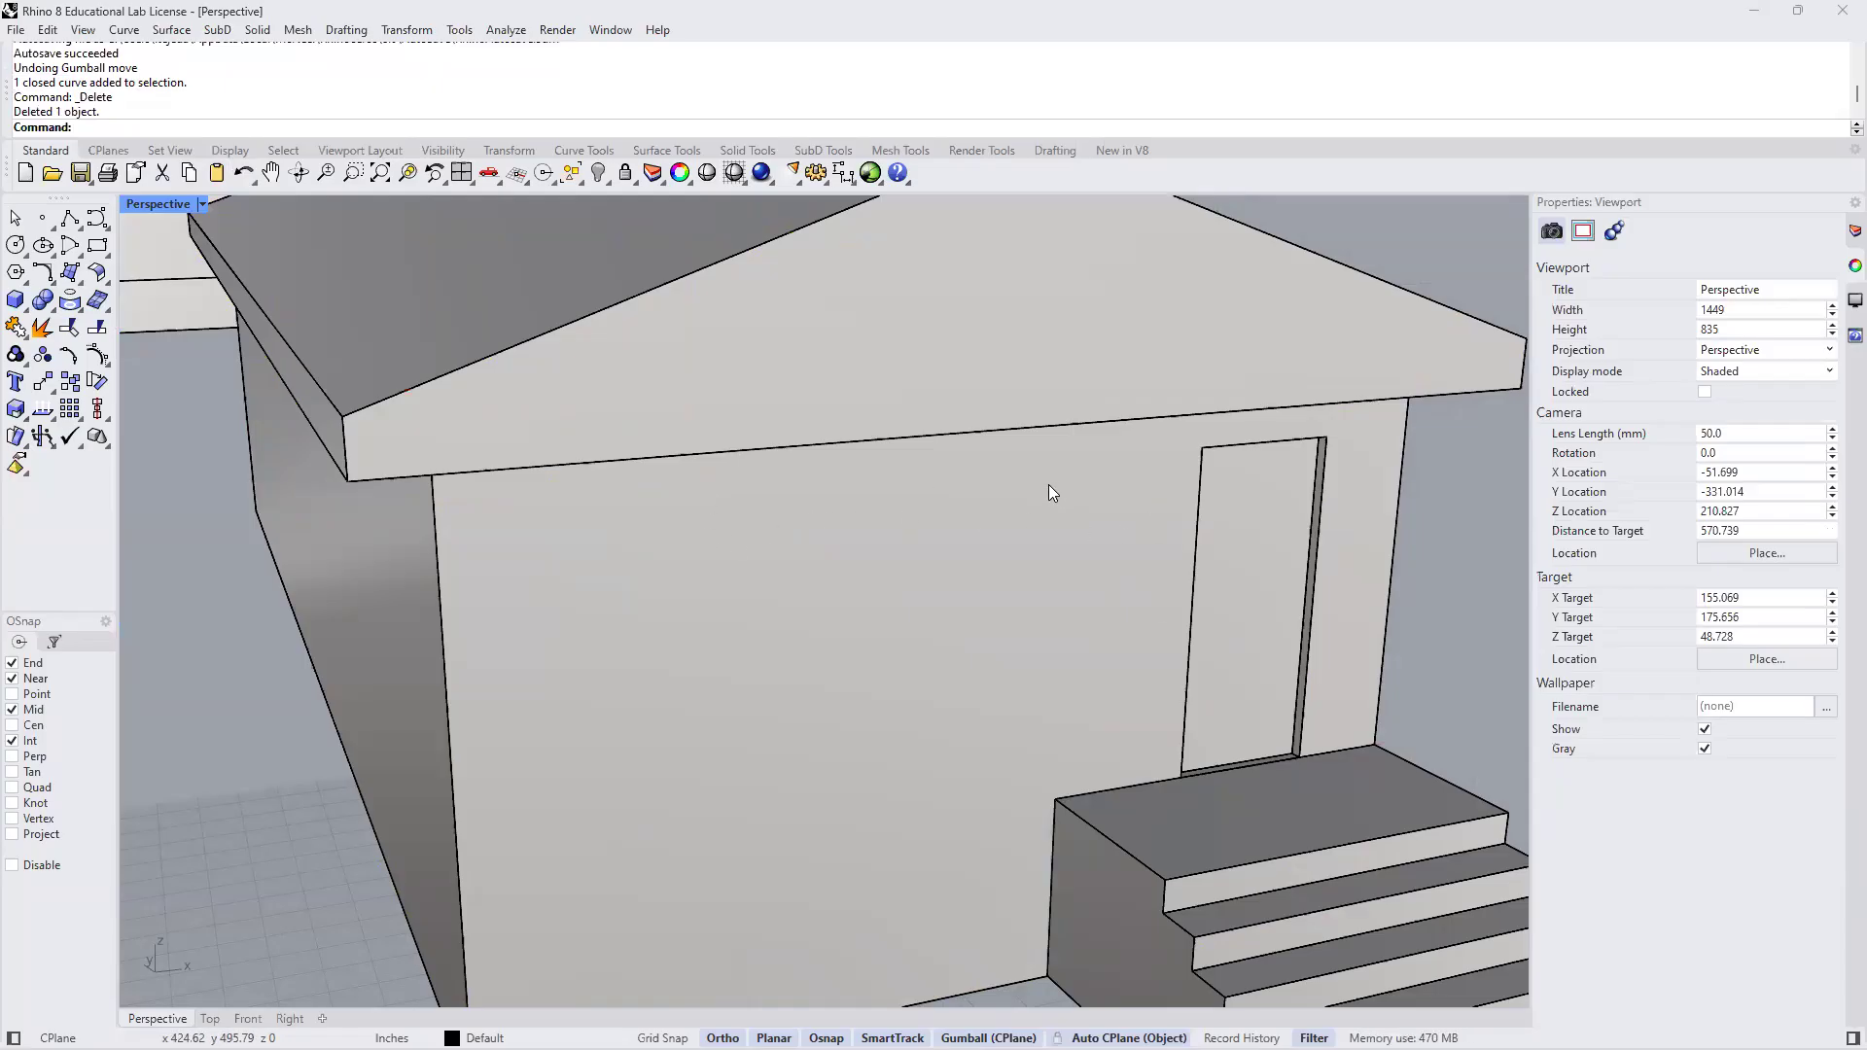
Draw a line about 13'-8" long across the end wall from the doorway's upper corner, level with the door head
type("line")
key("Return")
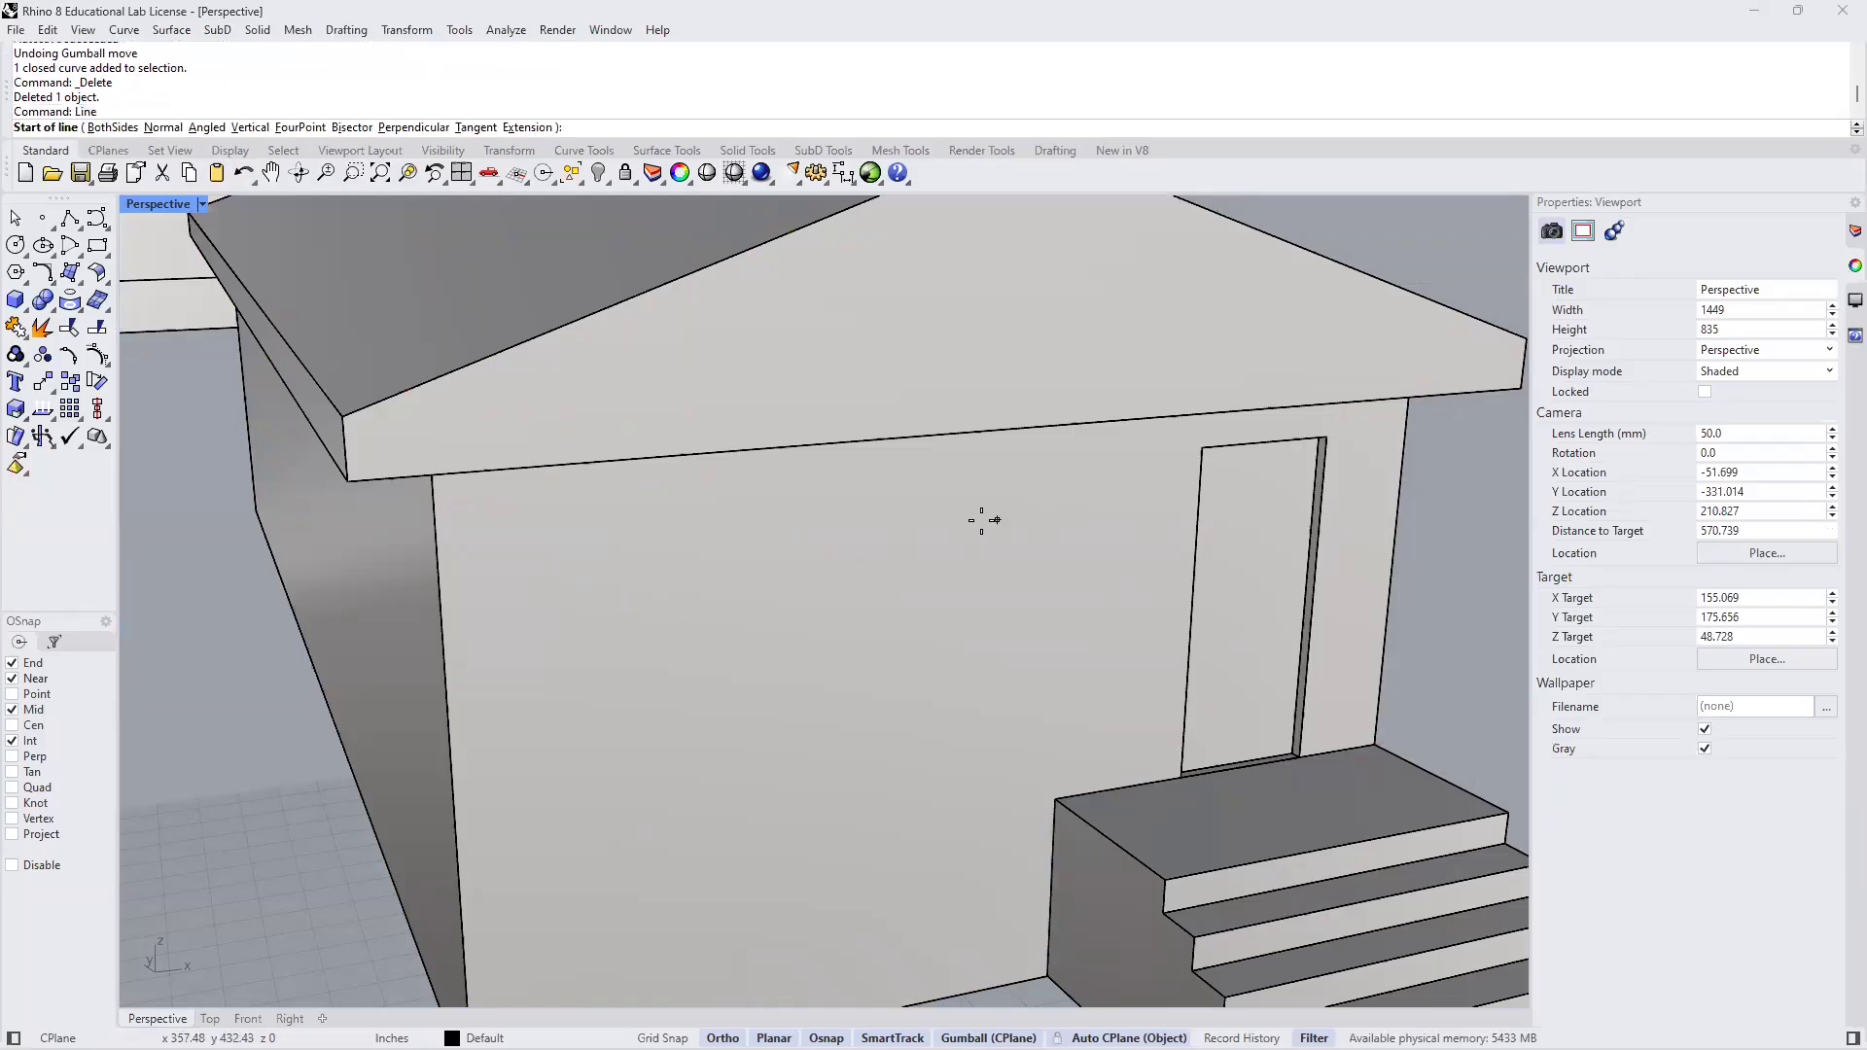
key("Escape")
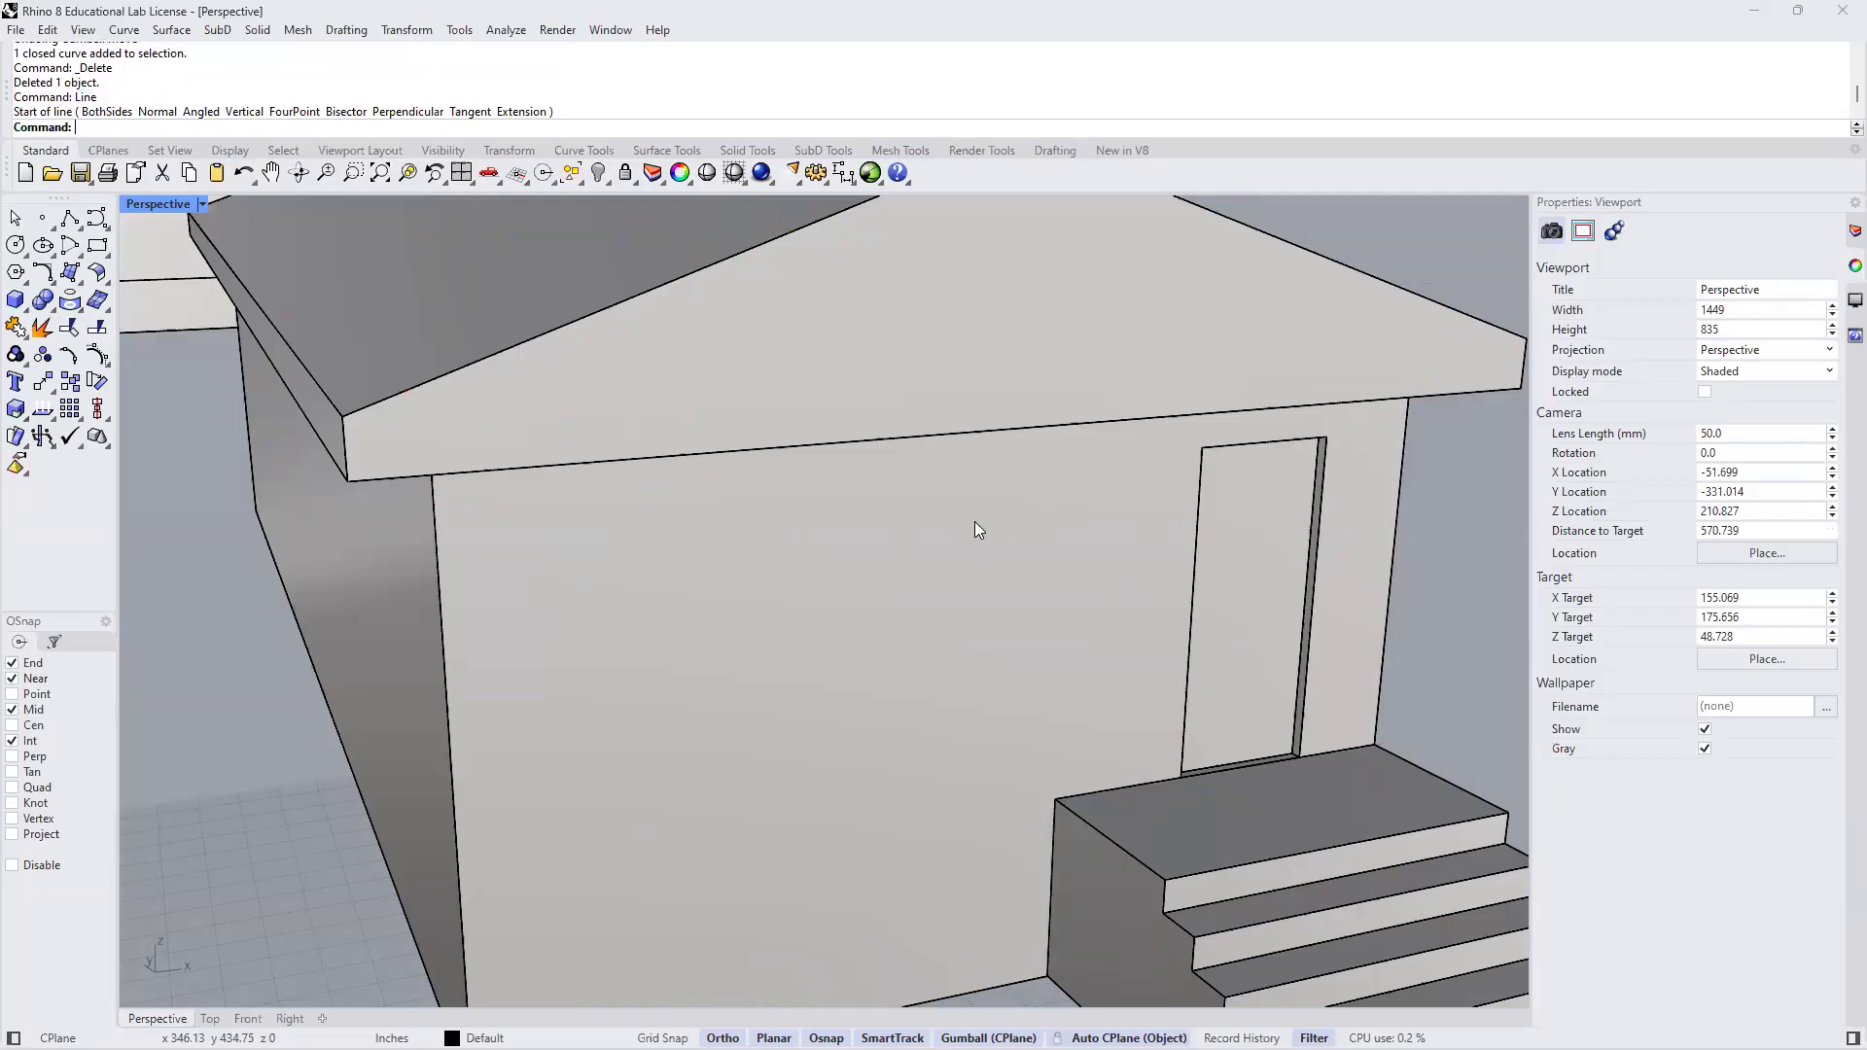
key("Return")
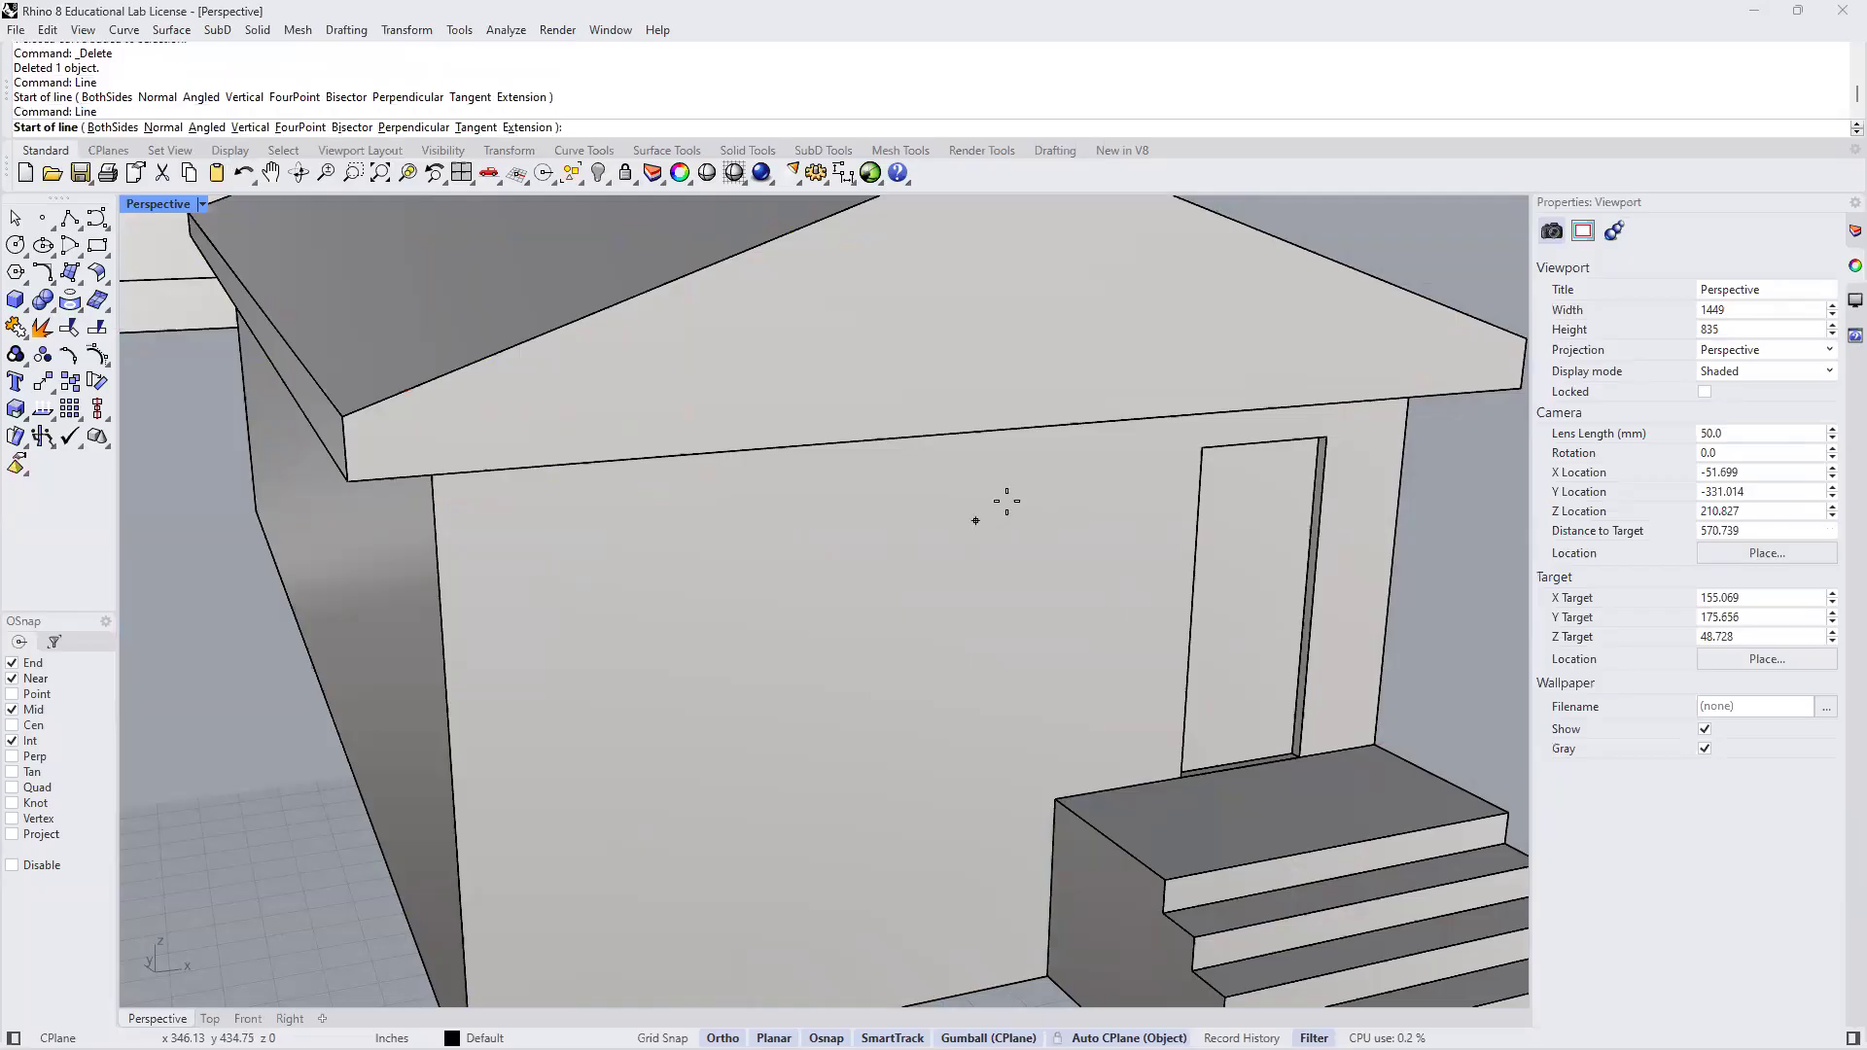
left_click(1202, 448)
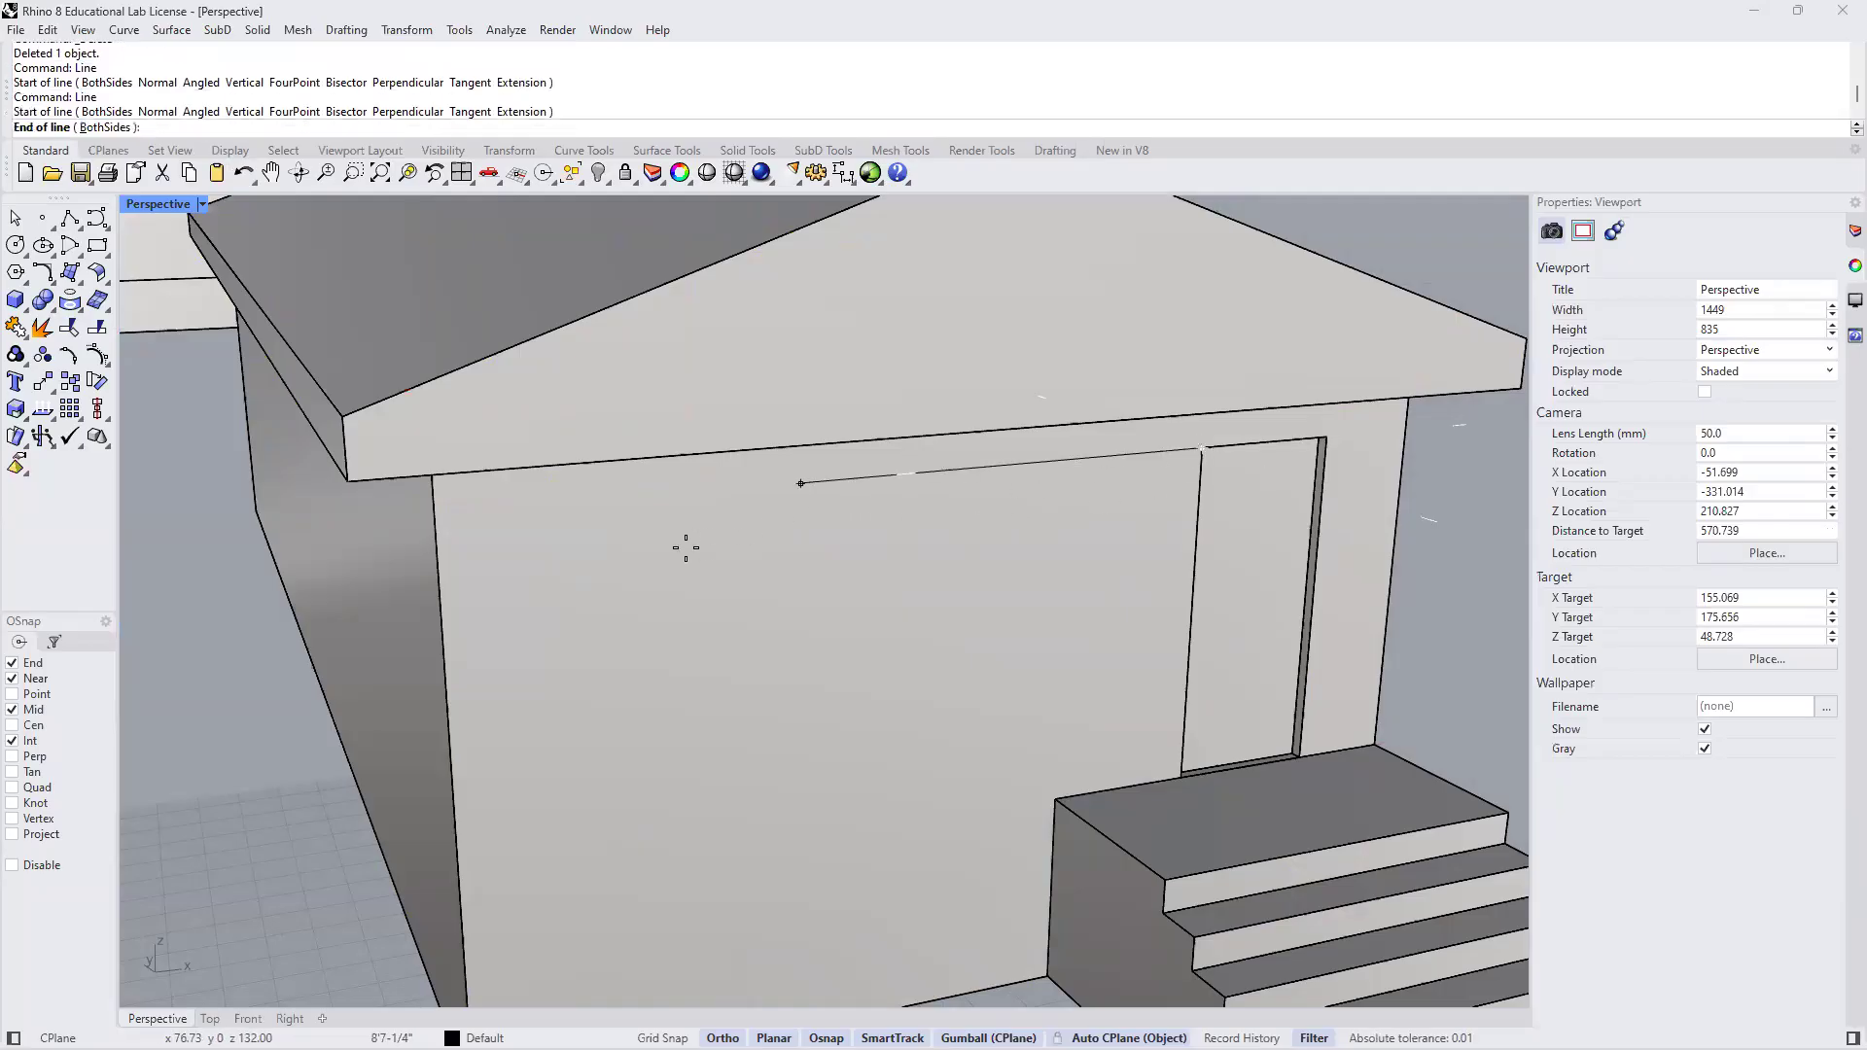
left_click(516, 507)
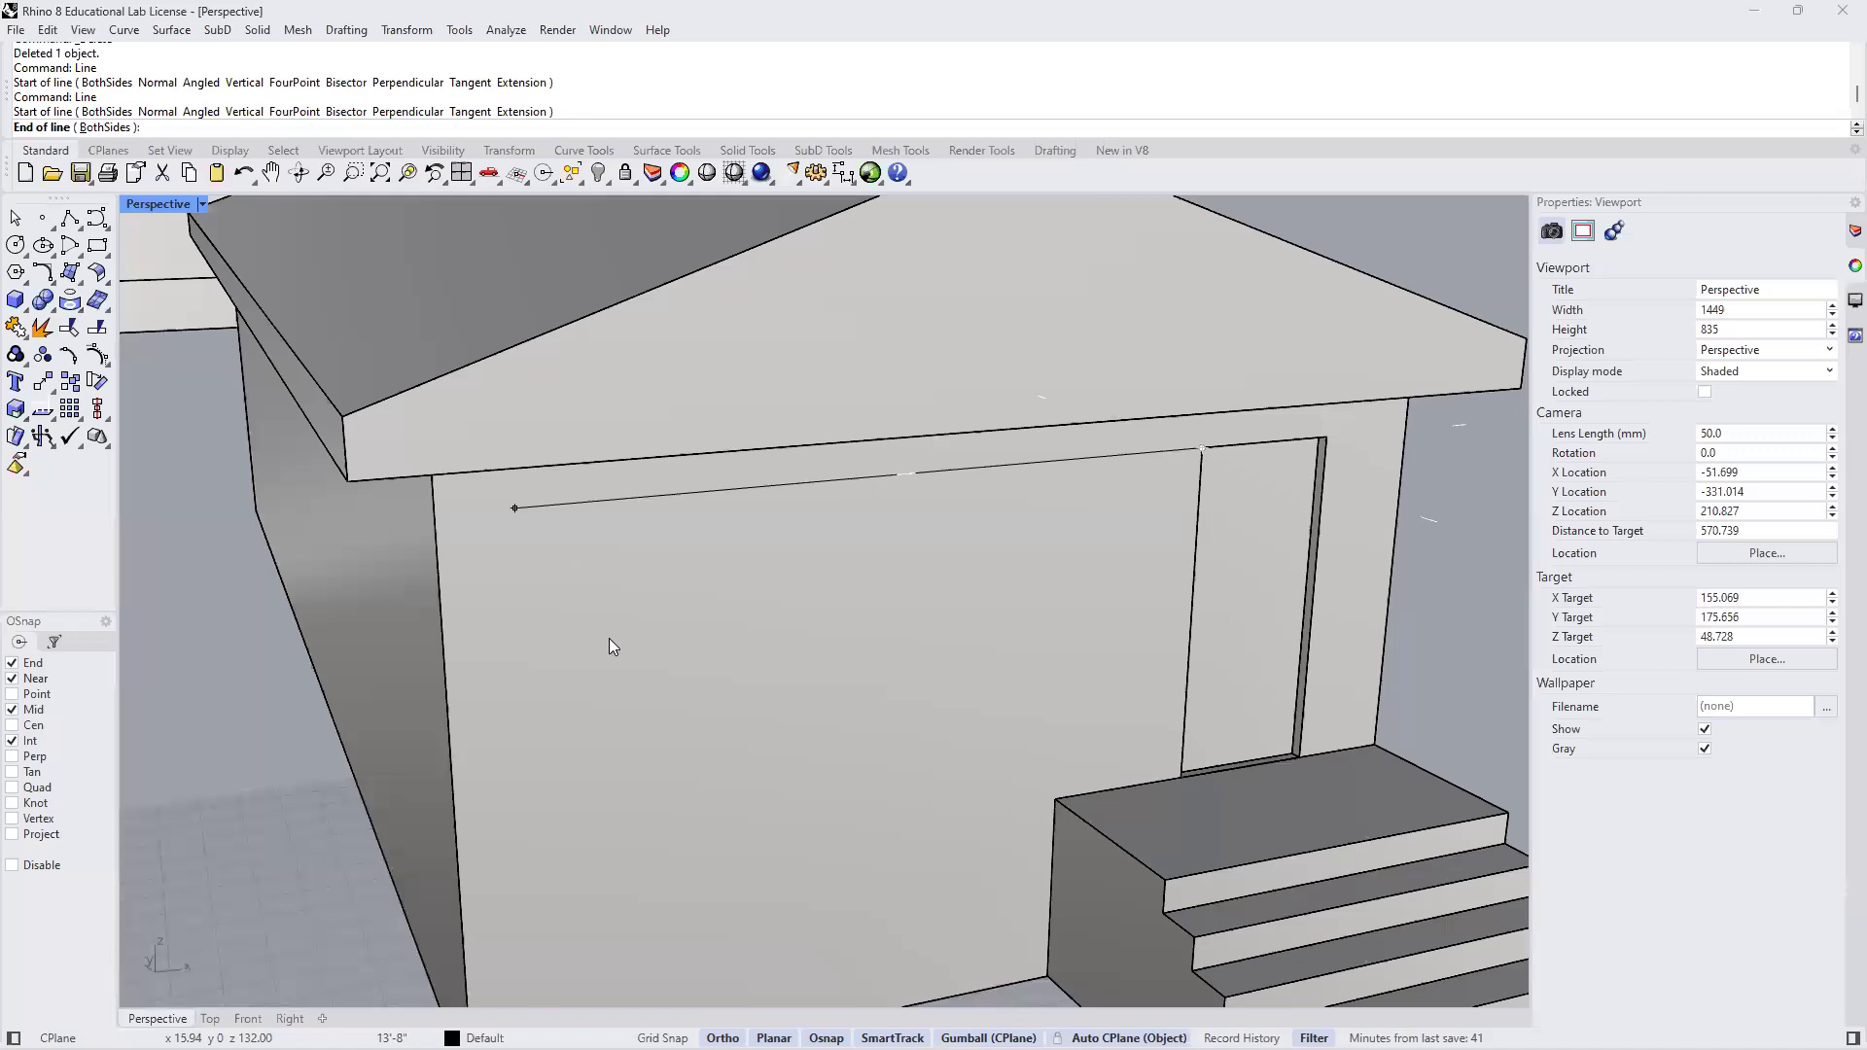
Try to copy the door-head line 4' down the end wall
left_click(799, 483)
key("Return")
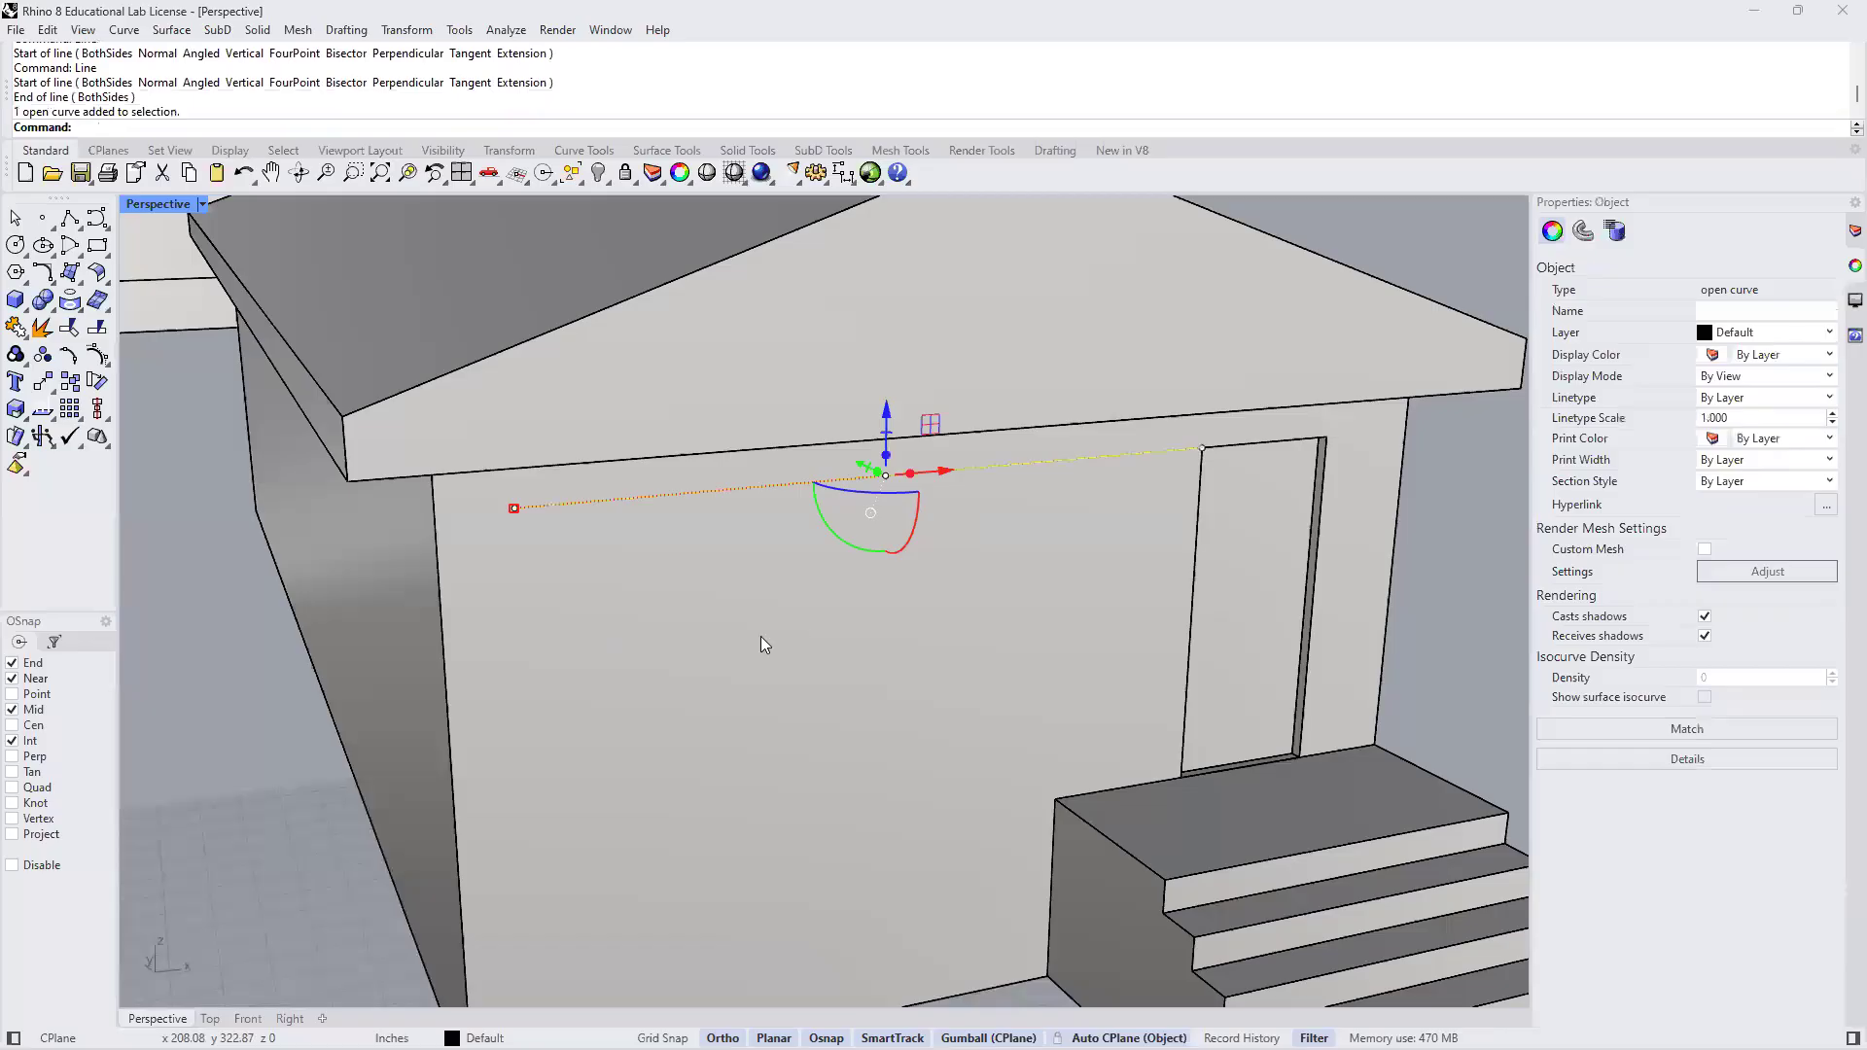
type("copy")
key("Return")
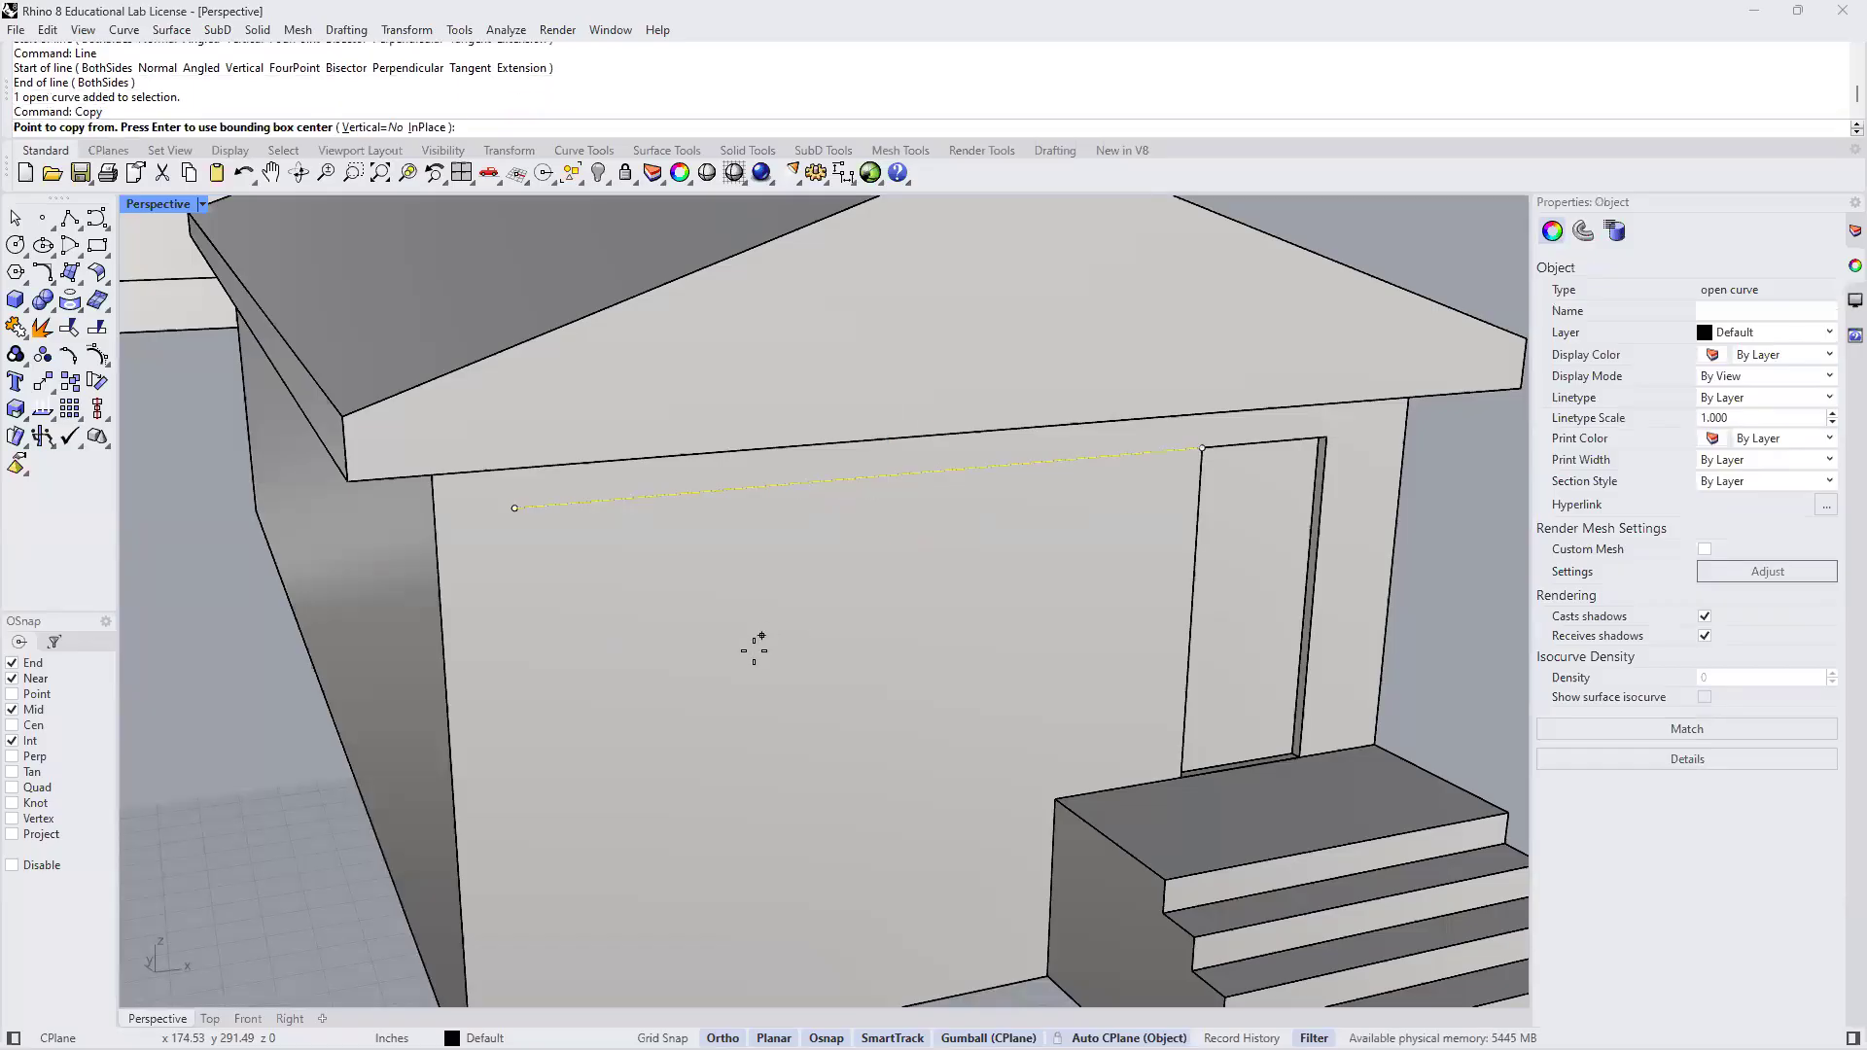
left_click(859, 565)
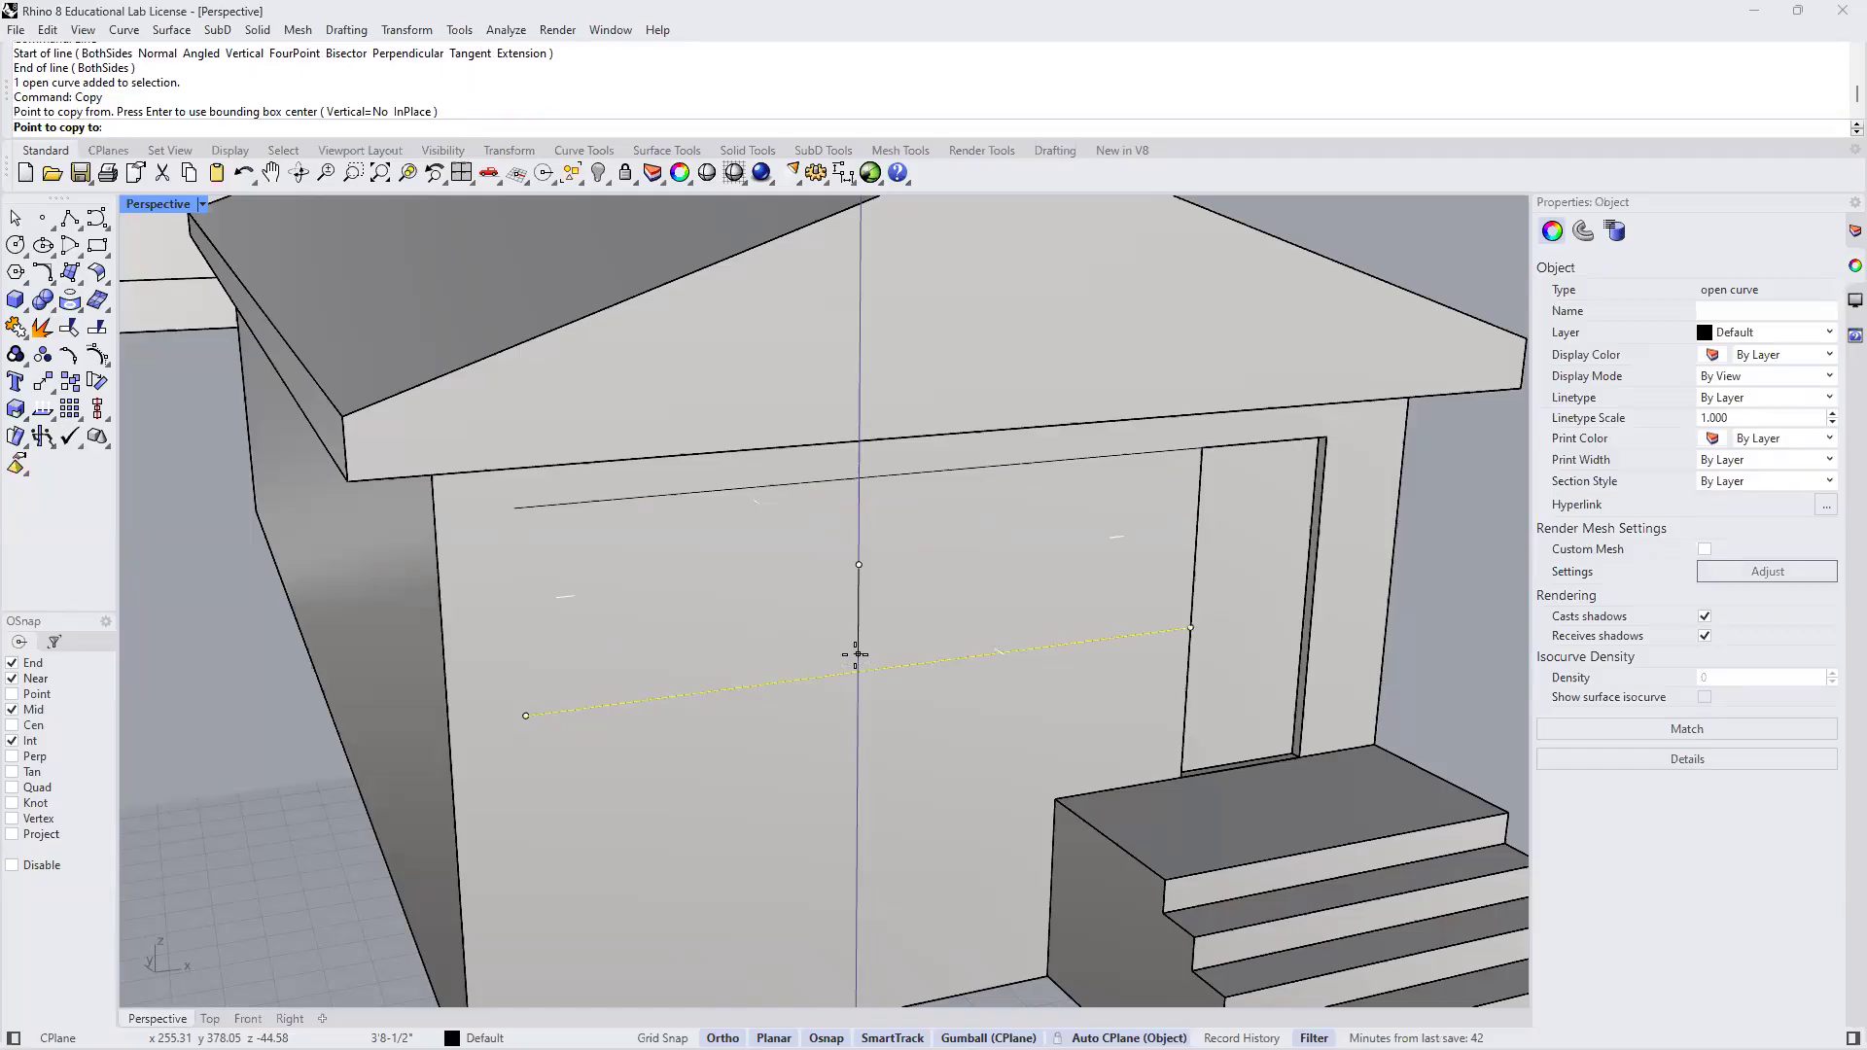
type("4'")
key("Return")
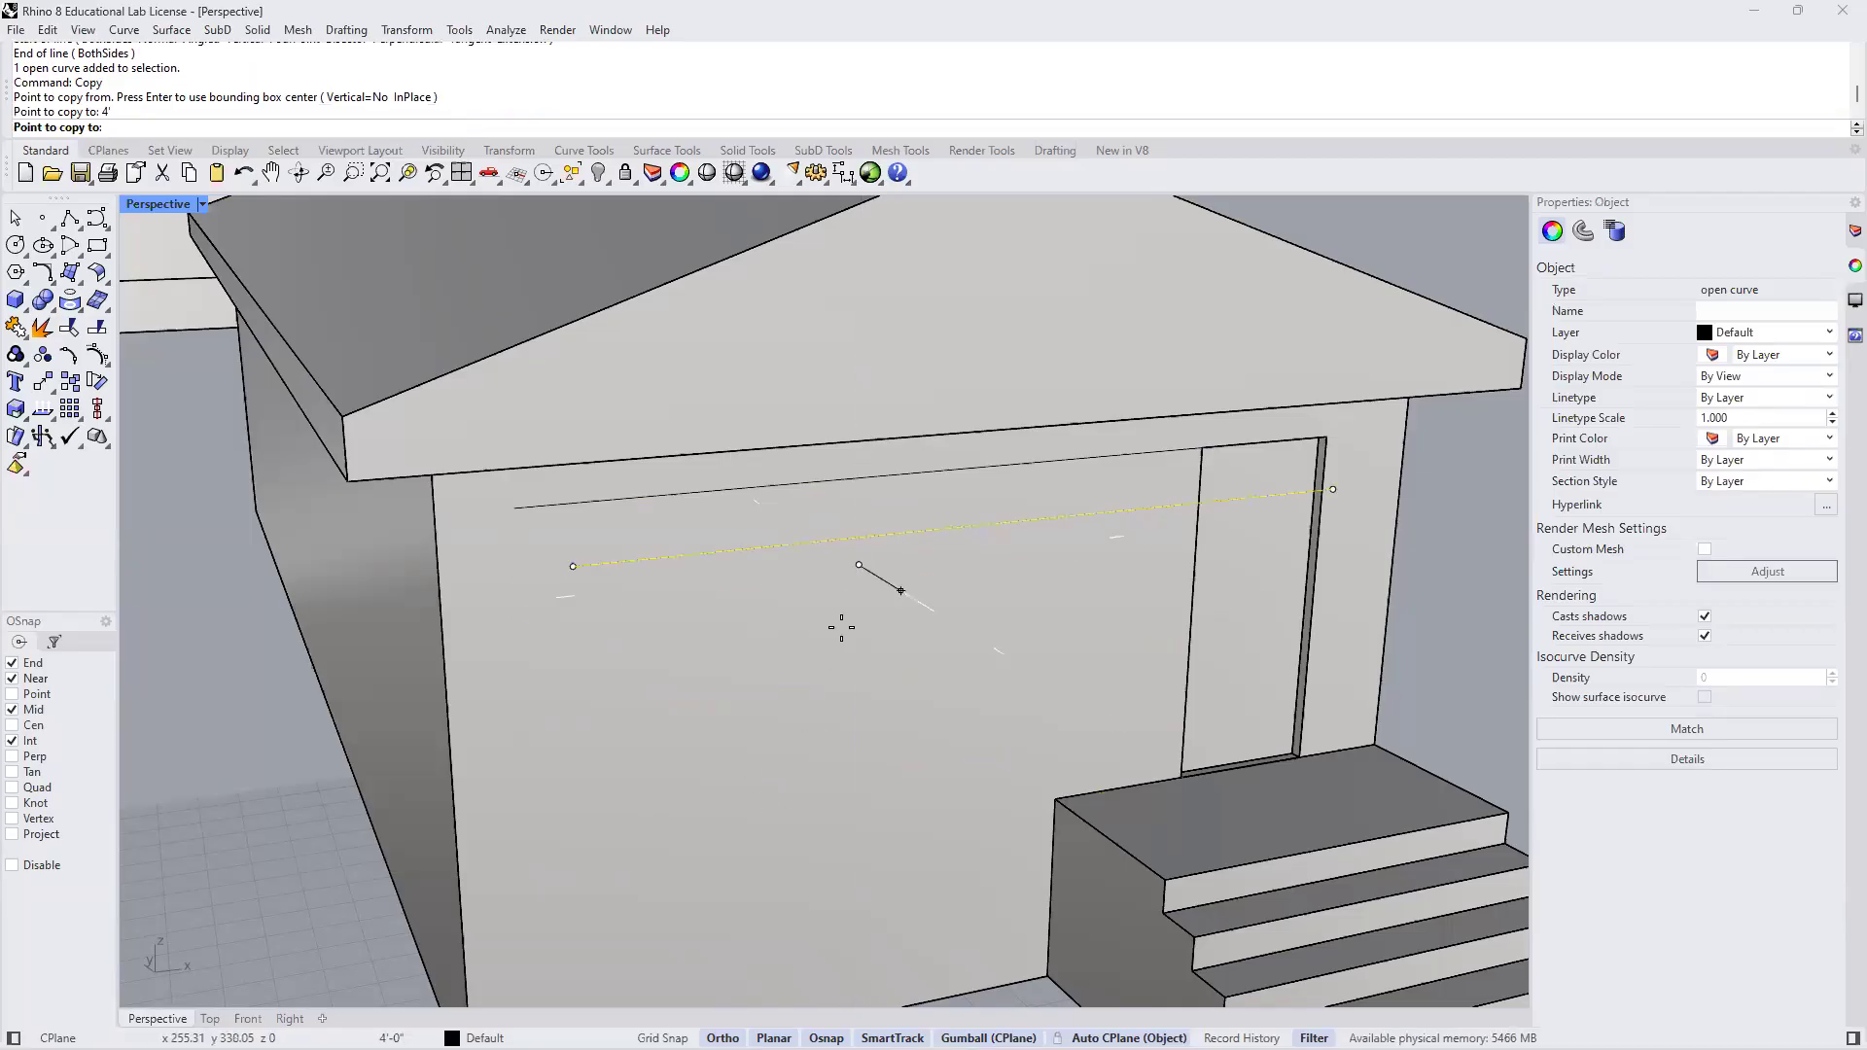
scroll(819, 684, "down", 5)
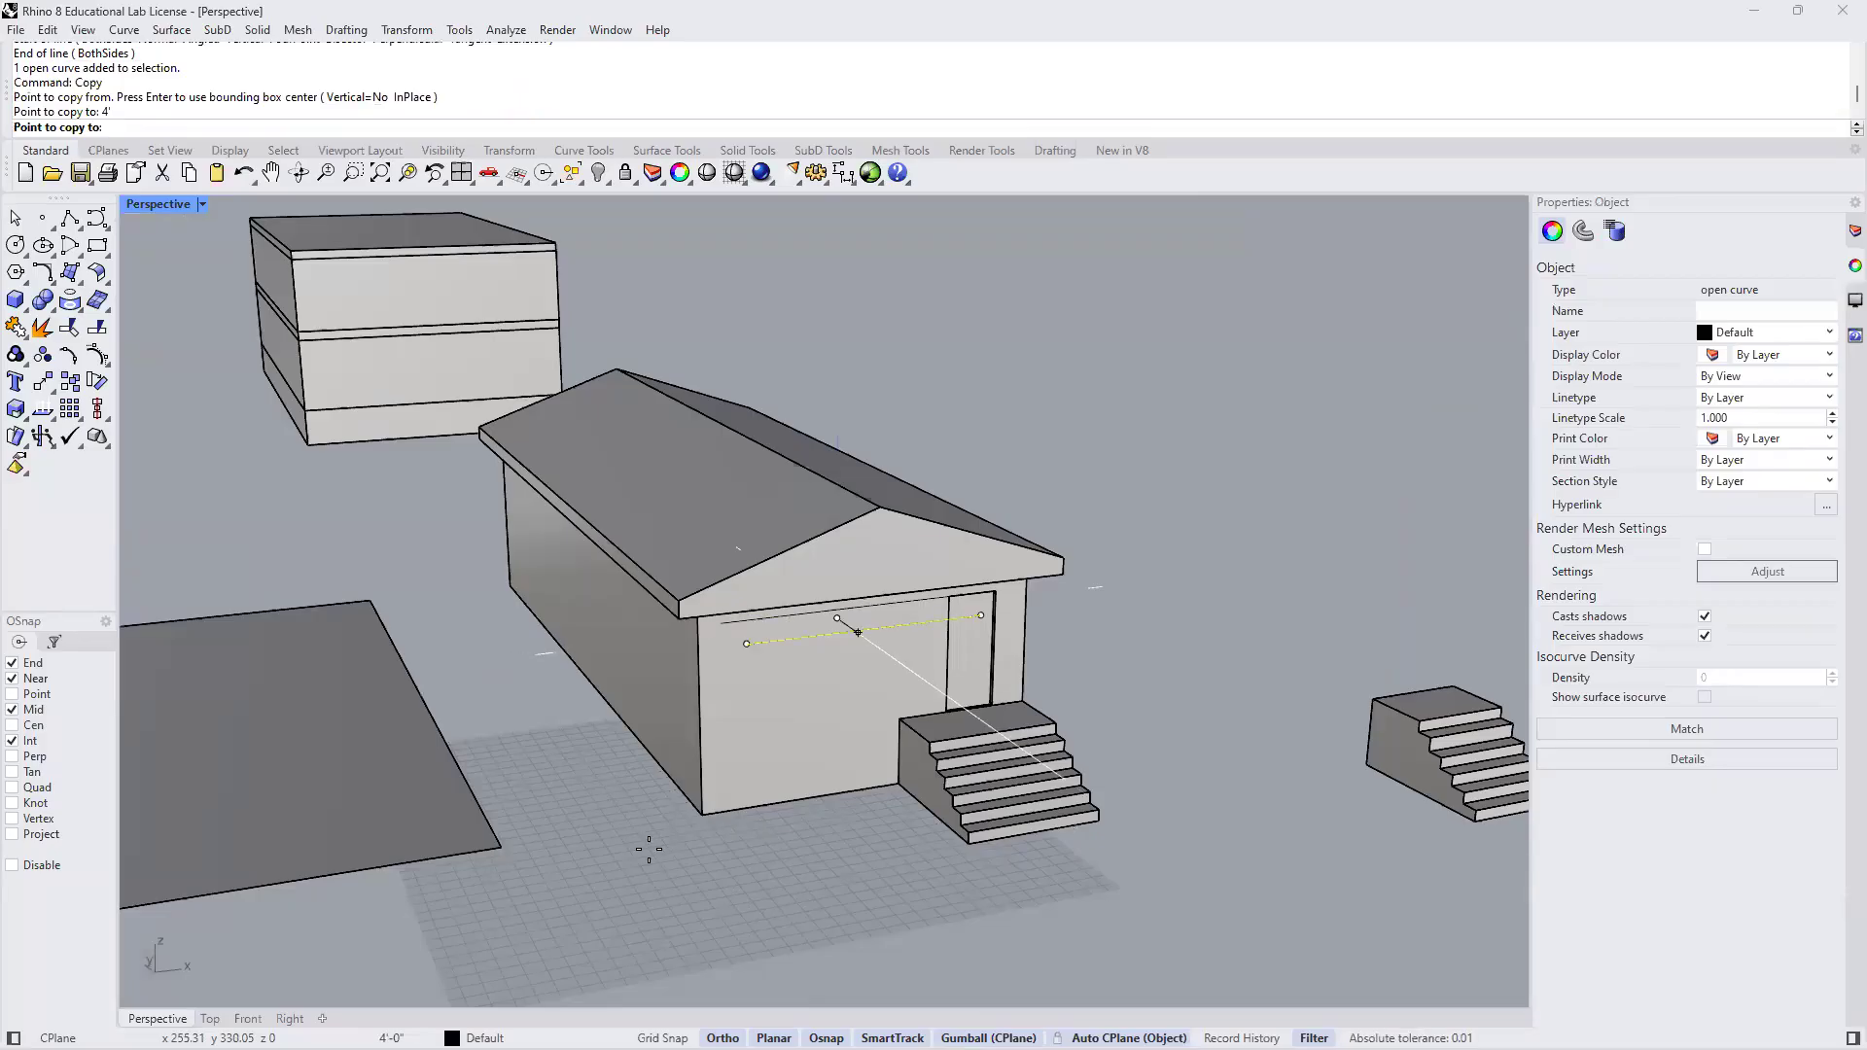
left_click(649, 850)
key("Return")
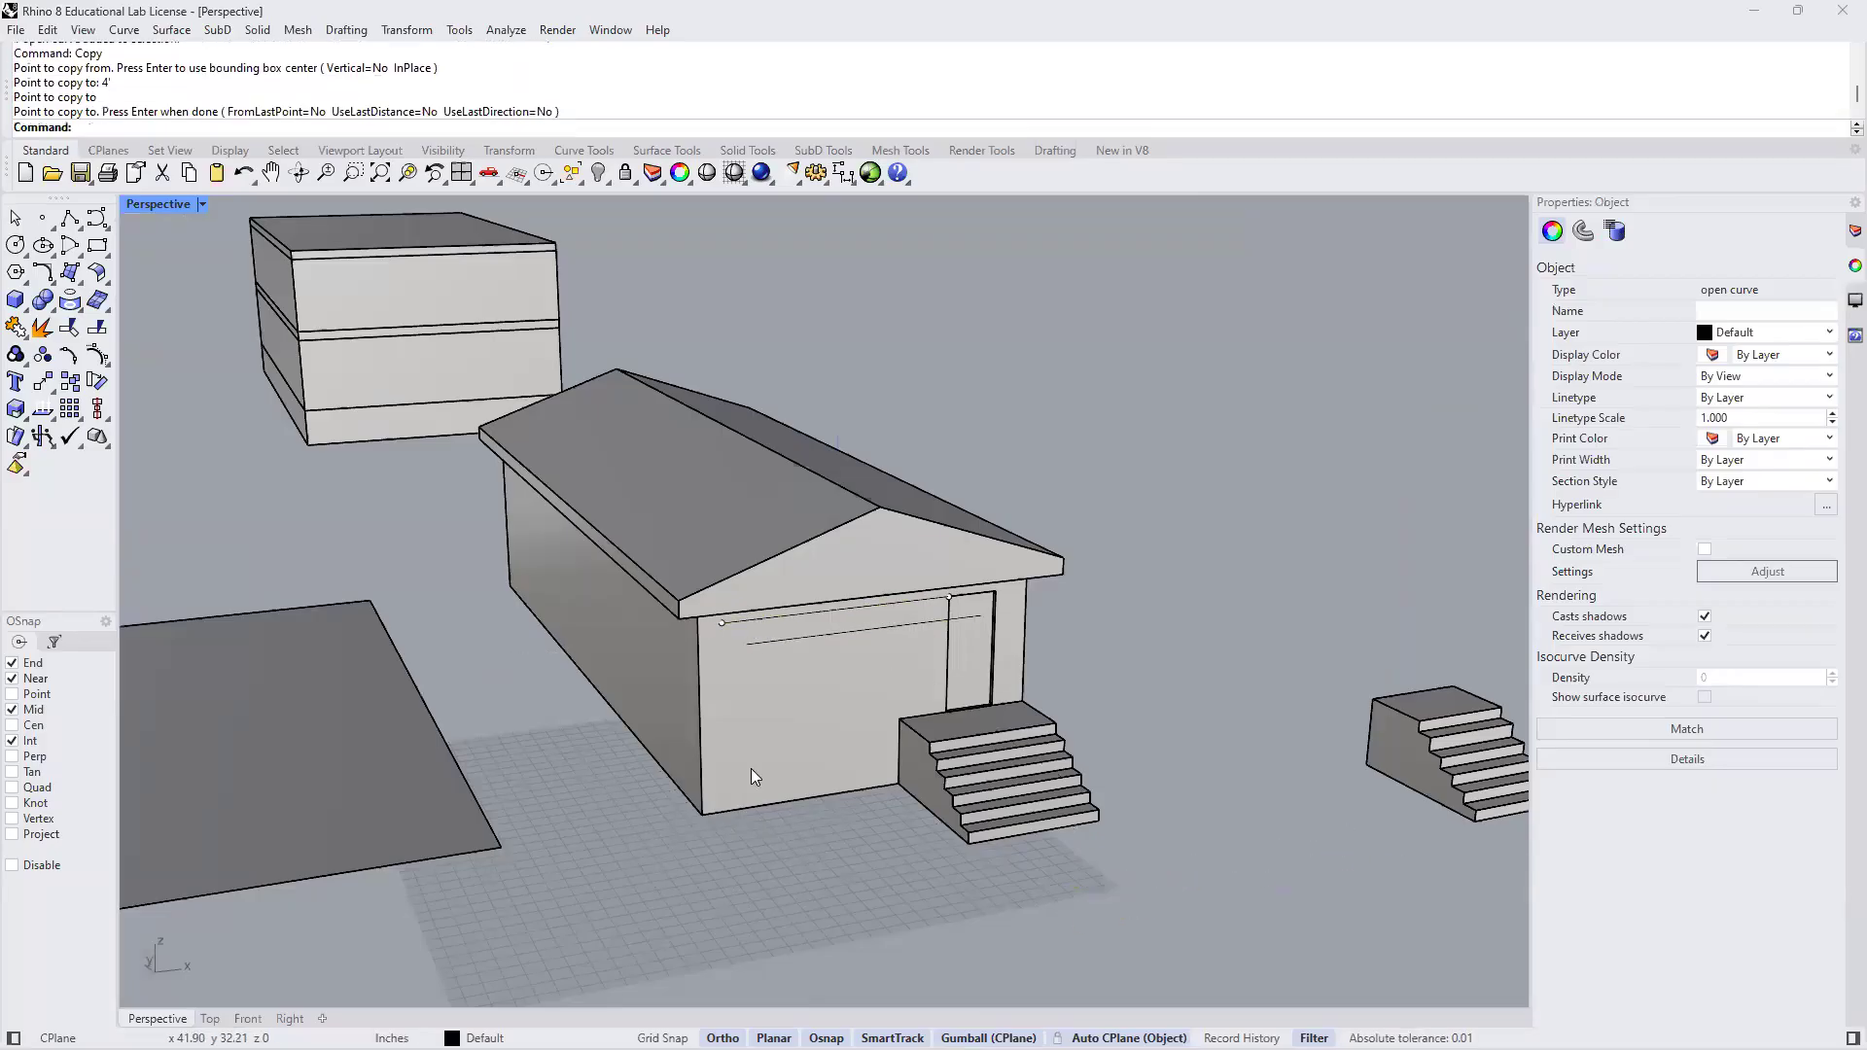
key("Escape")
Delete both the copied line and the original door-head line at the end wall
scroll(792, 666, "up", 5)
left_click(775, 609)
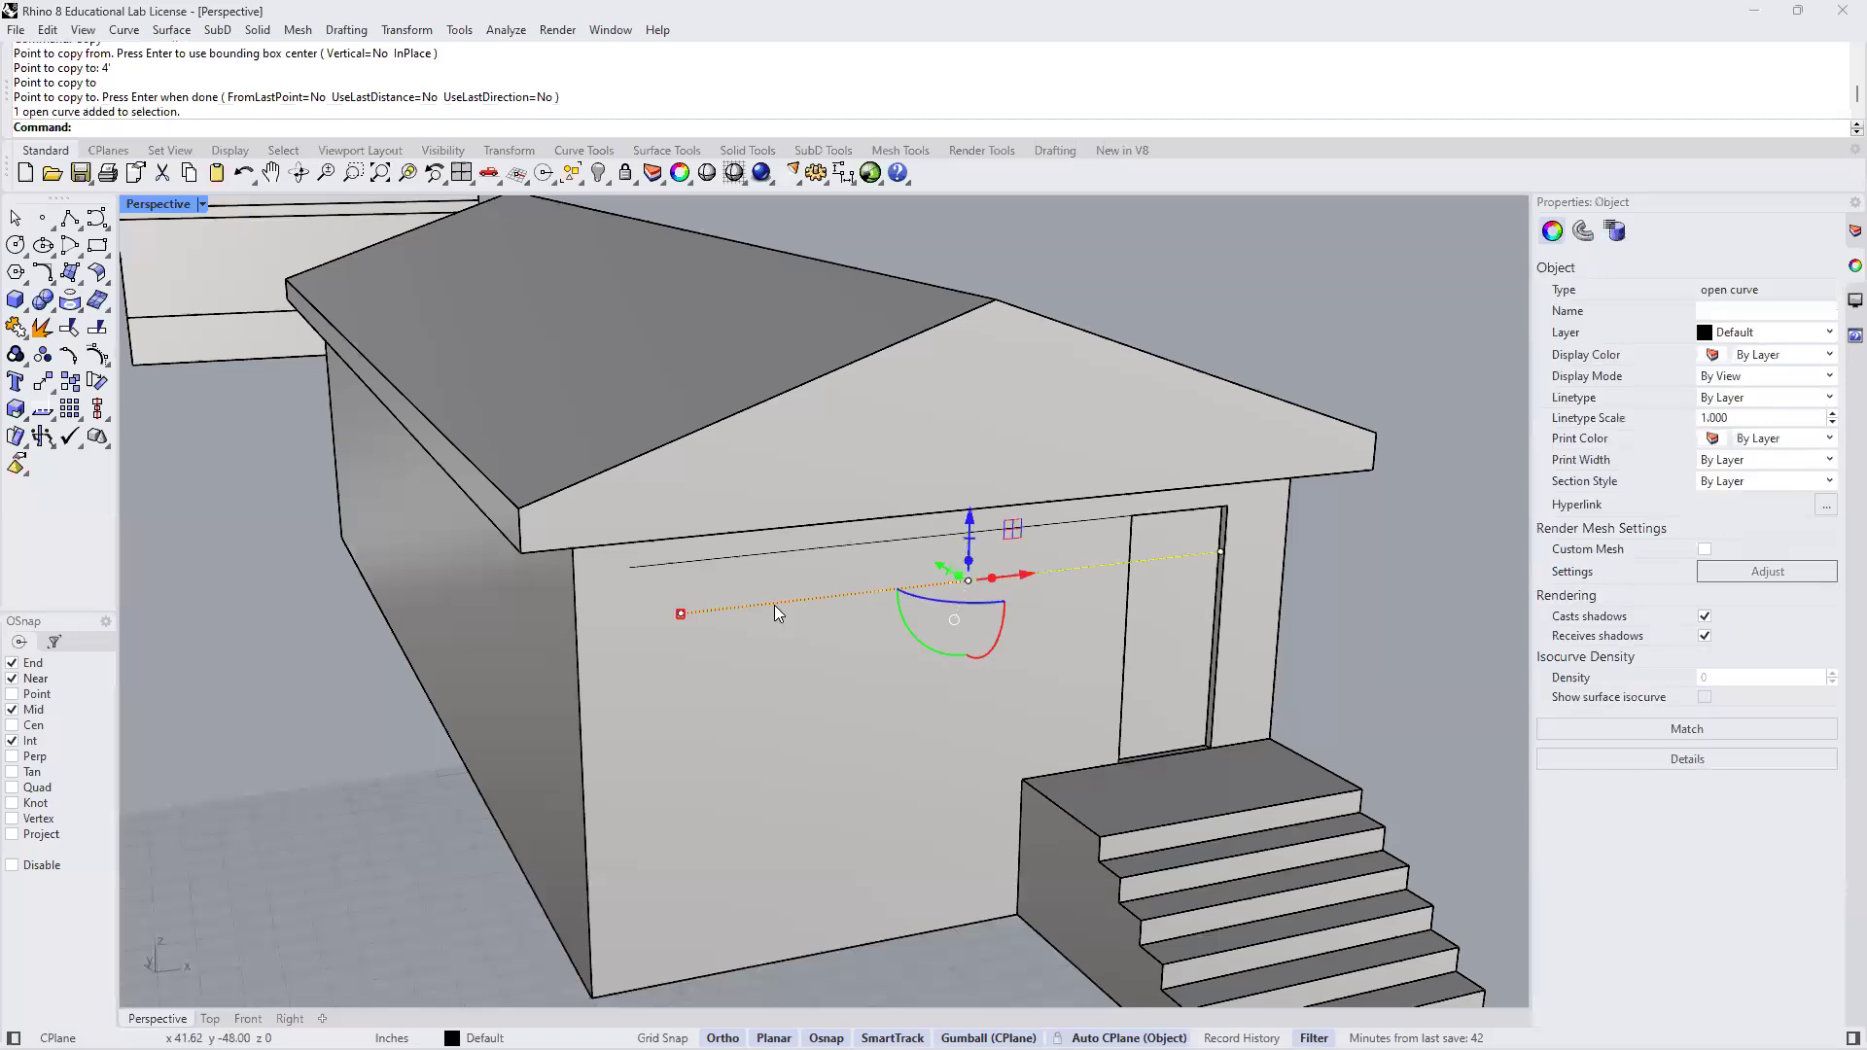
key("Delete")
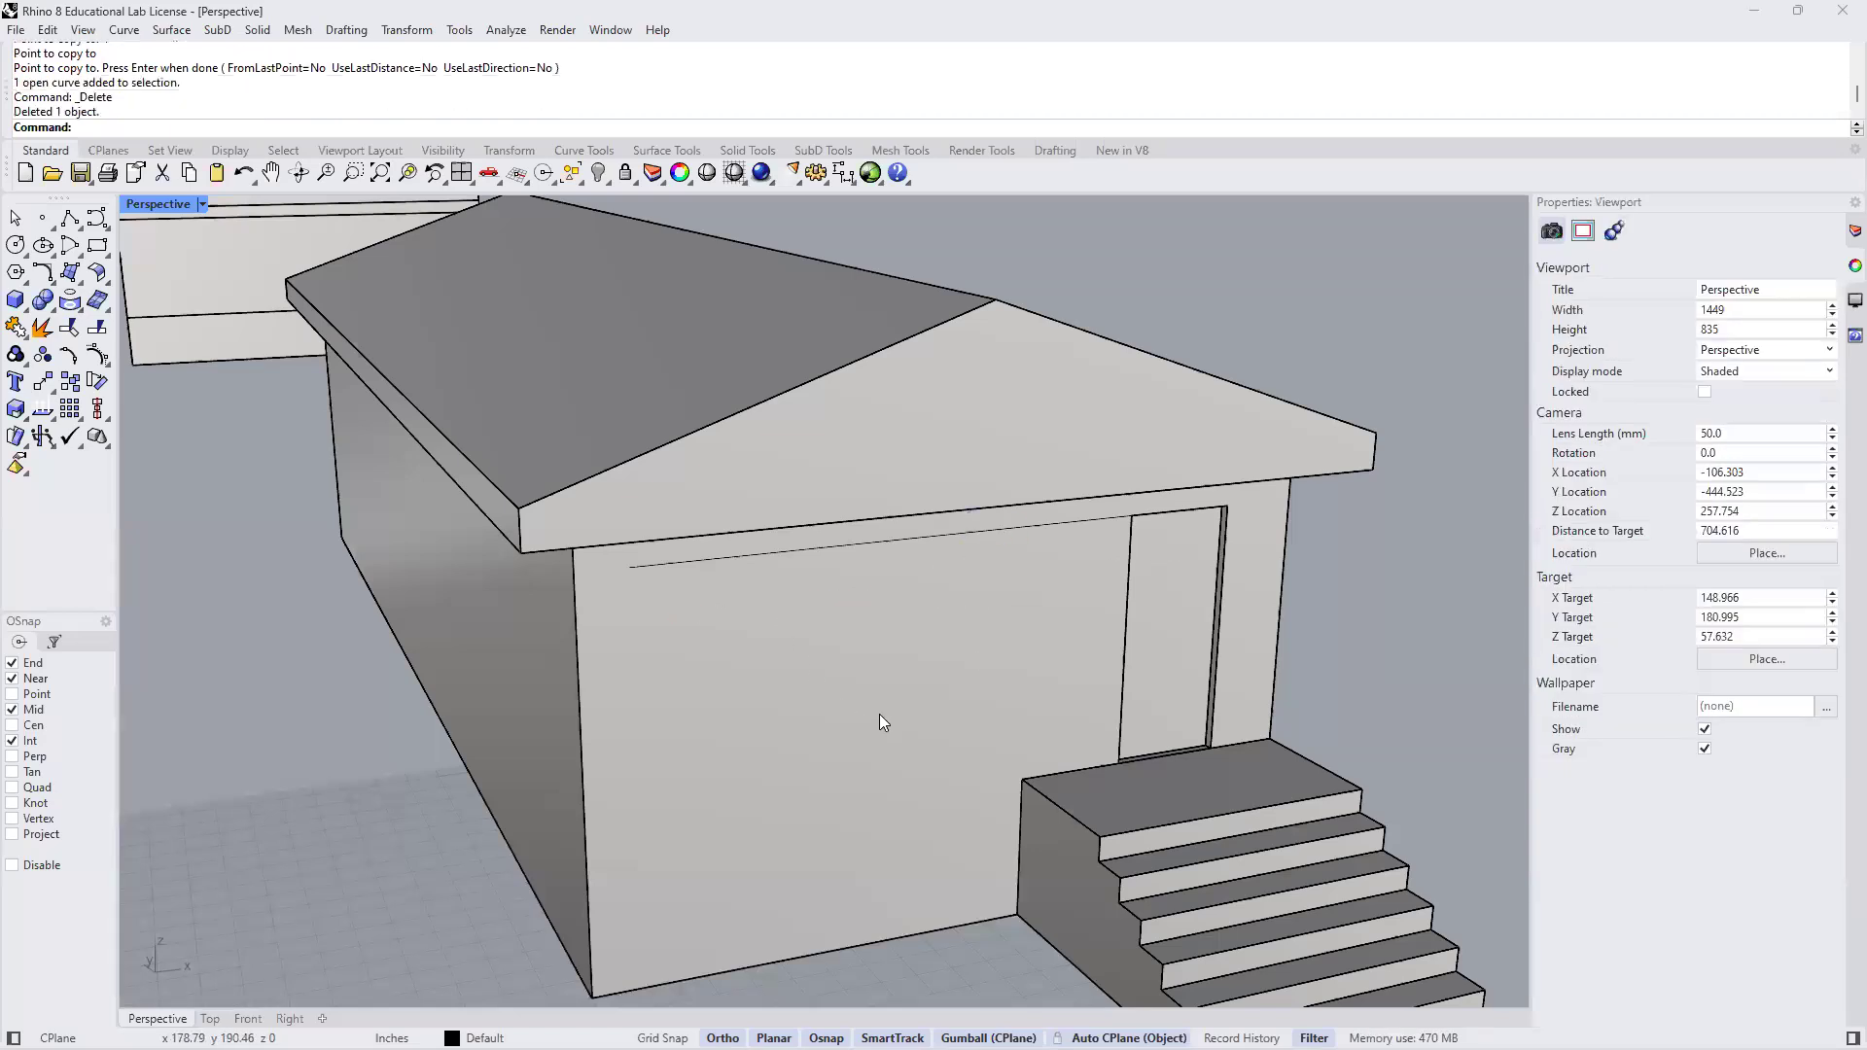
left_click(827, 551)
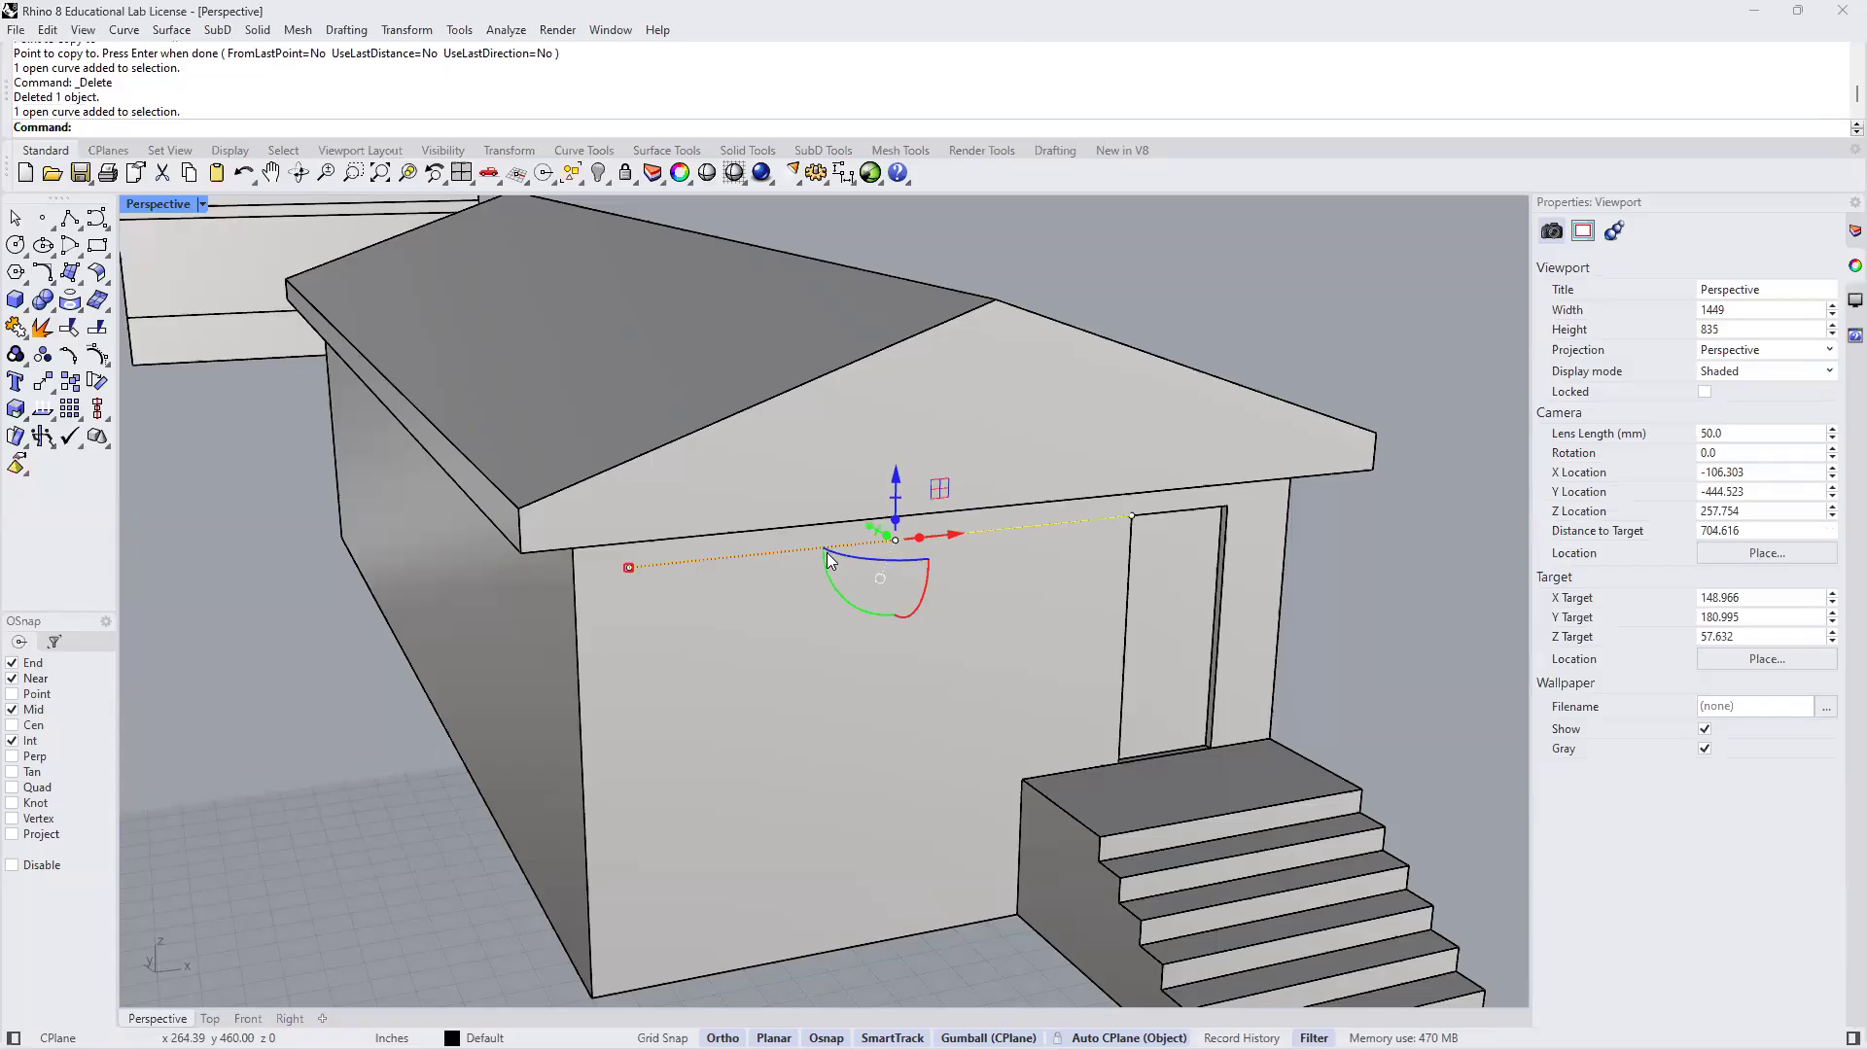
key("Delete")
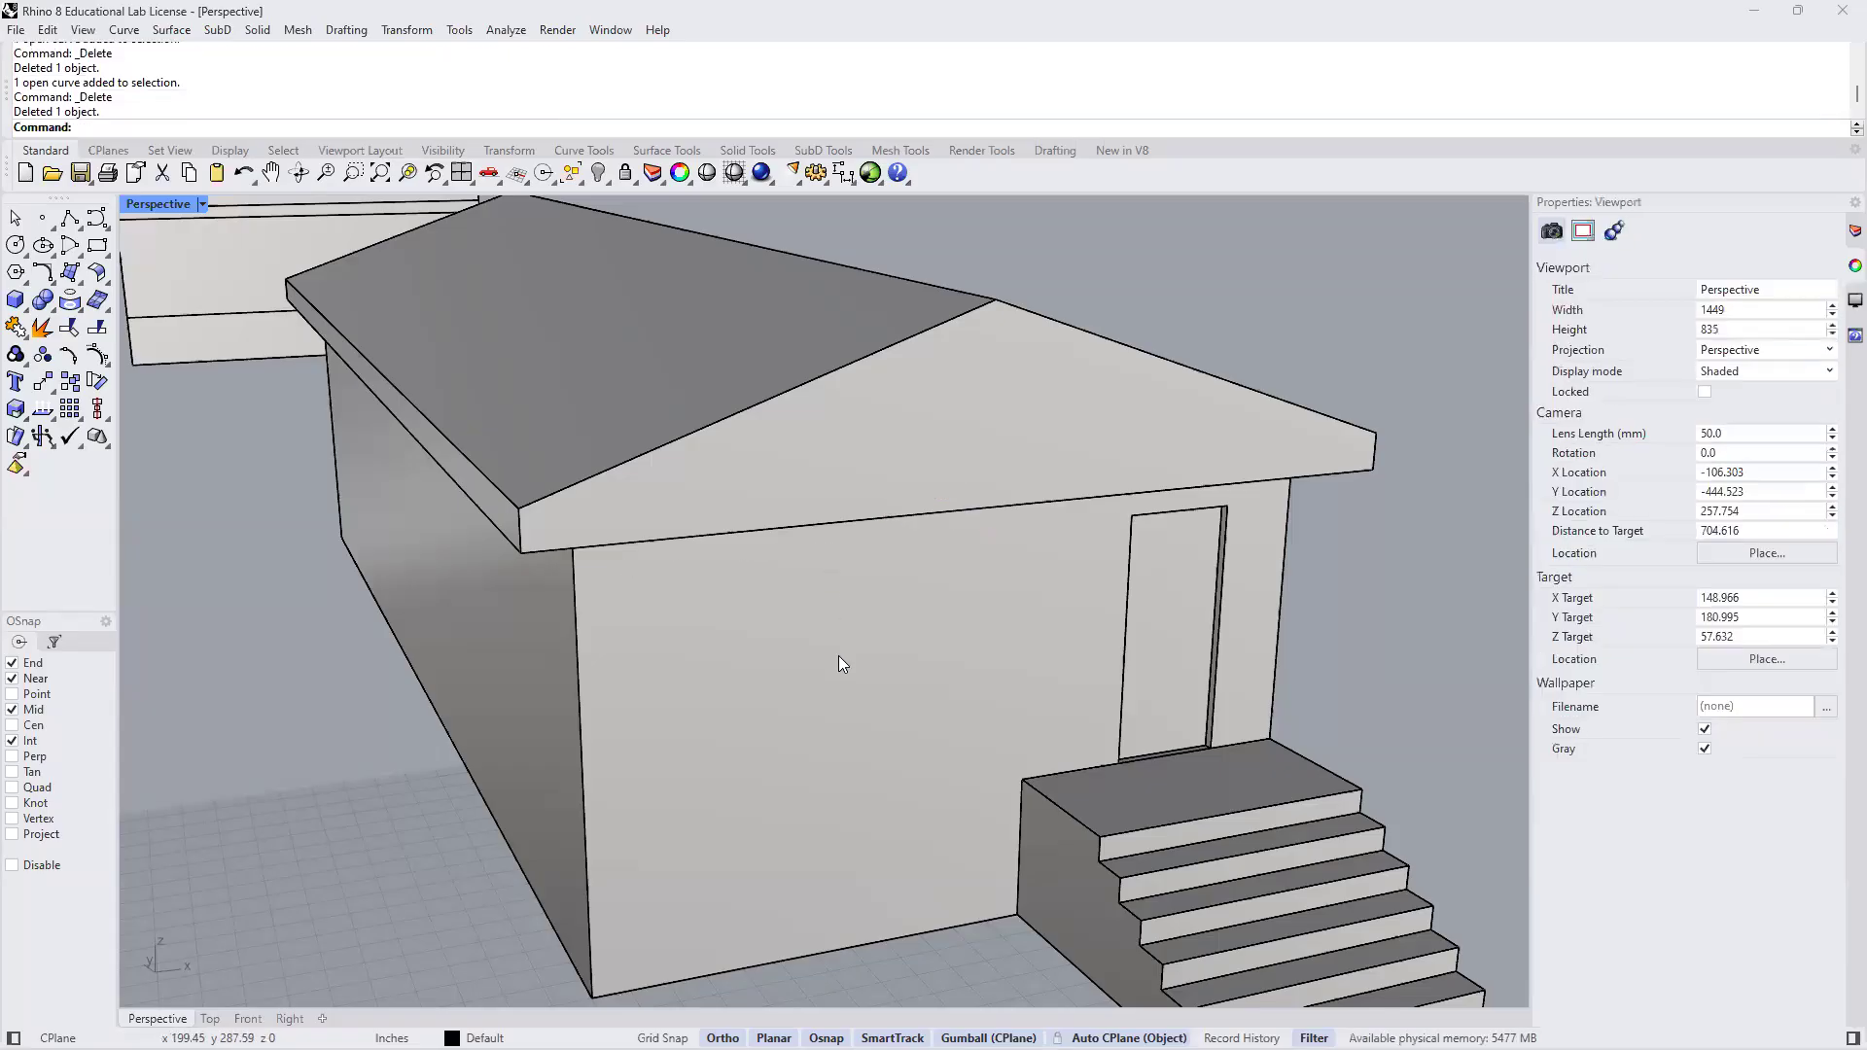
Examine the gable-roofed building from both long sides, along with the whole group of surrounding buildings
right_click_drag(668, 688, 455, 550)
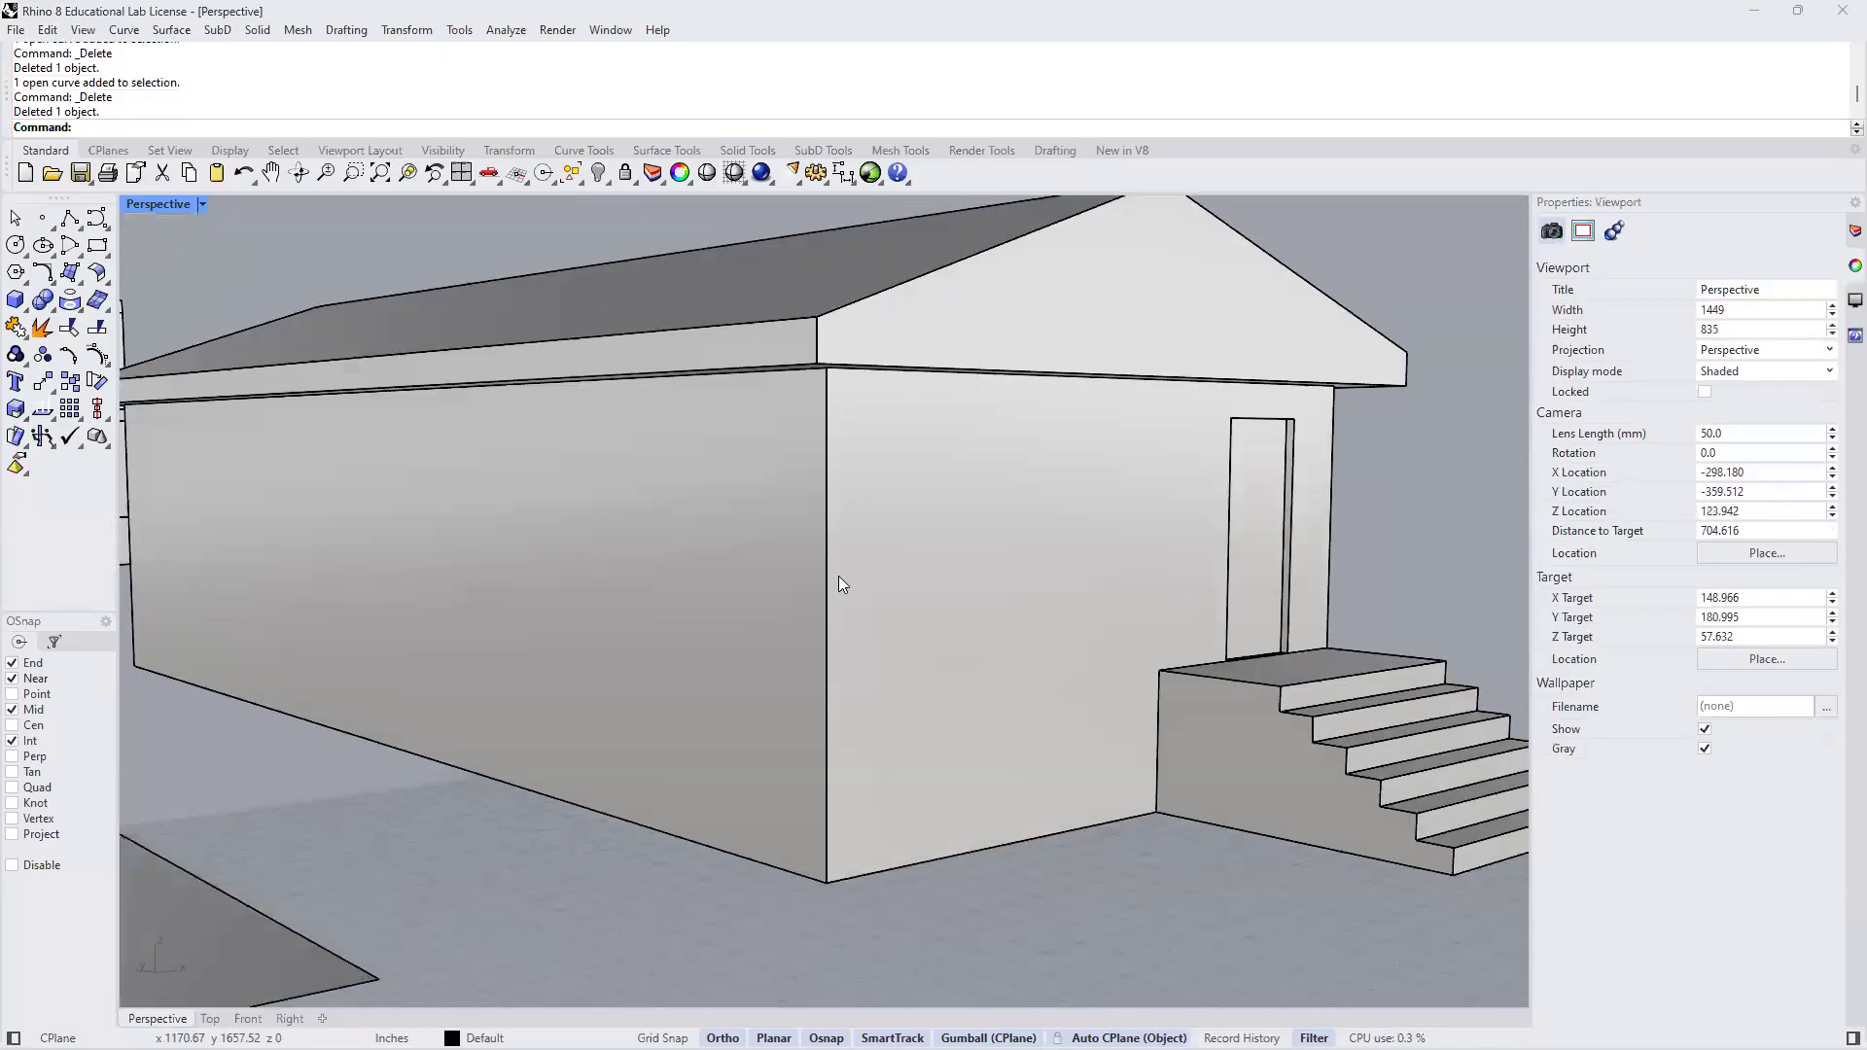
right_click_drag(887, 573, 614, 581)
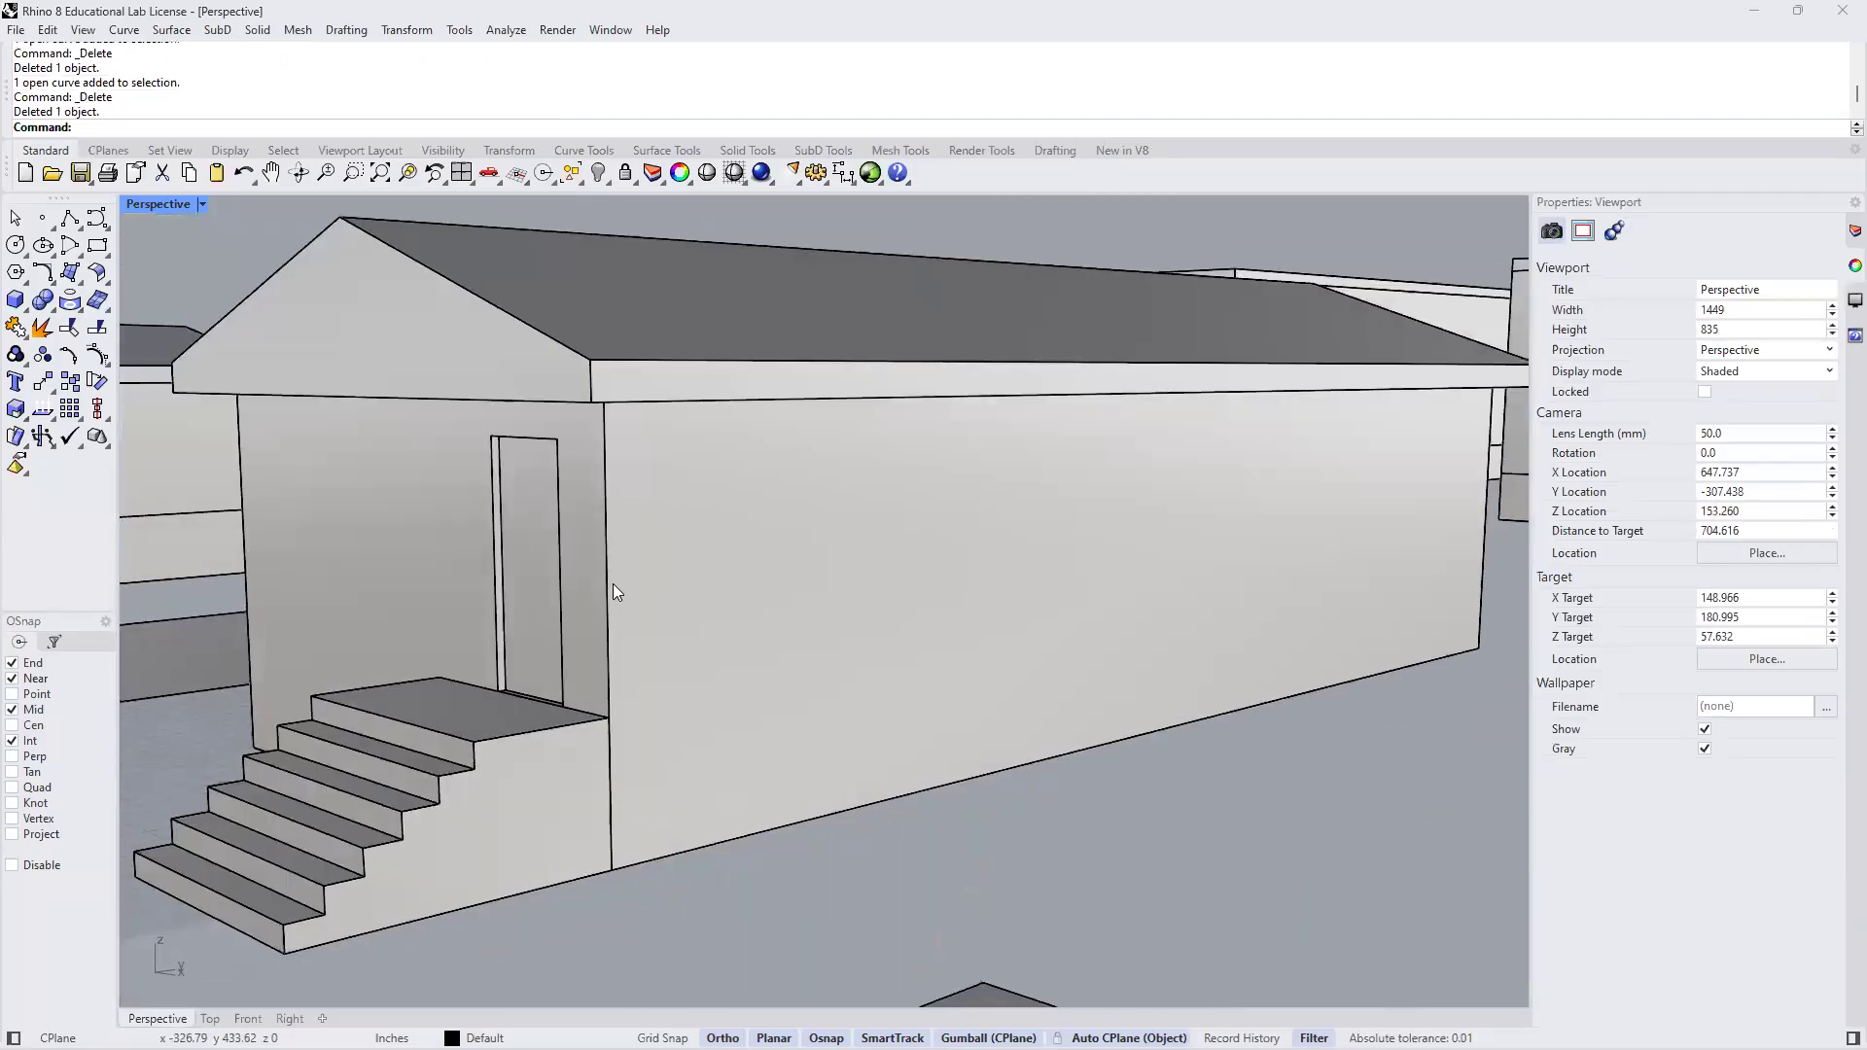
scroll(613, 584, "down", 10)
right_click_drag(744, 654, 762, 656, "shift")
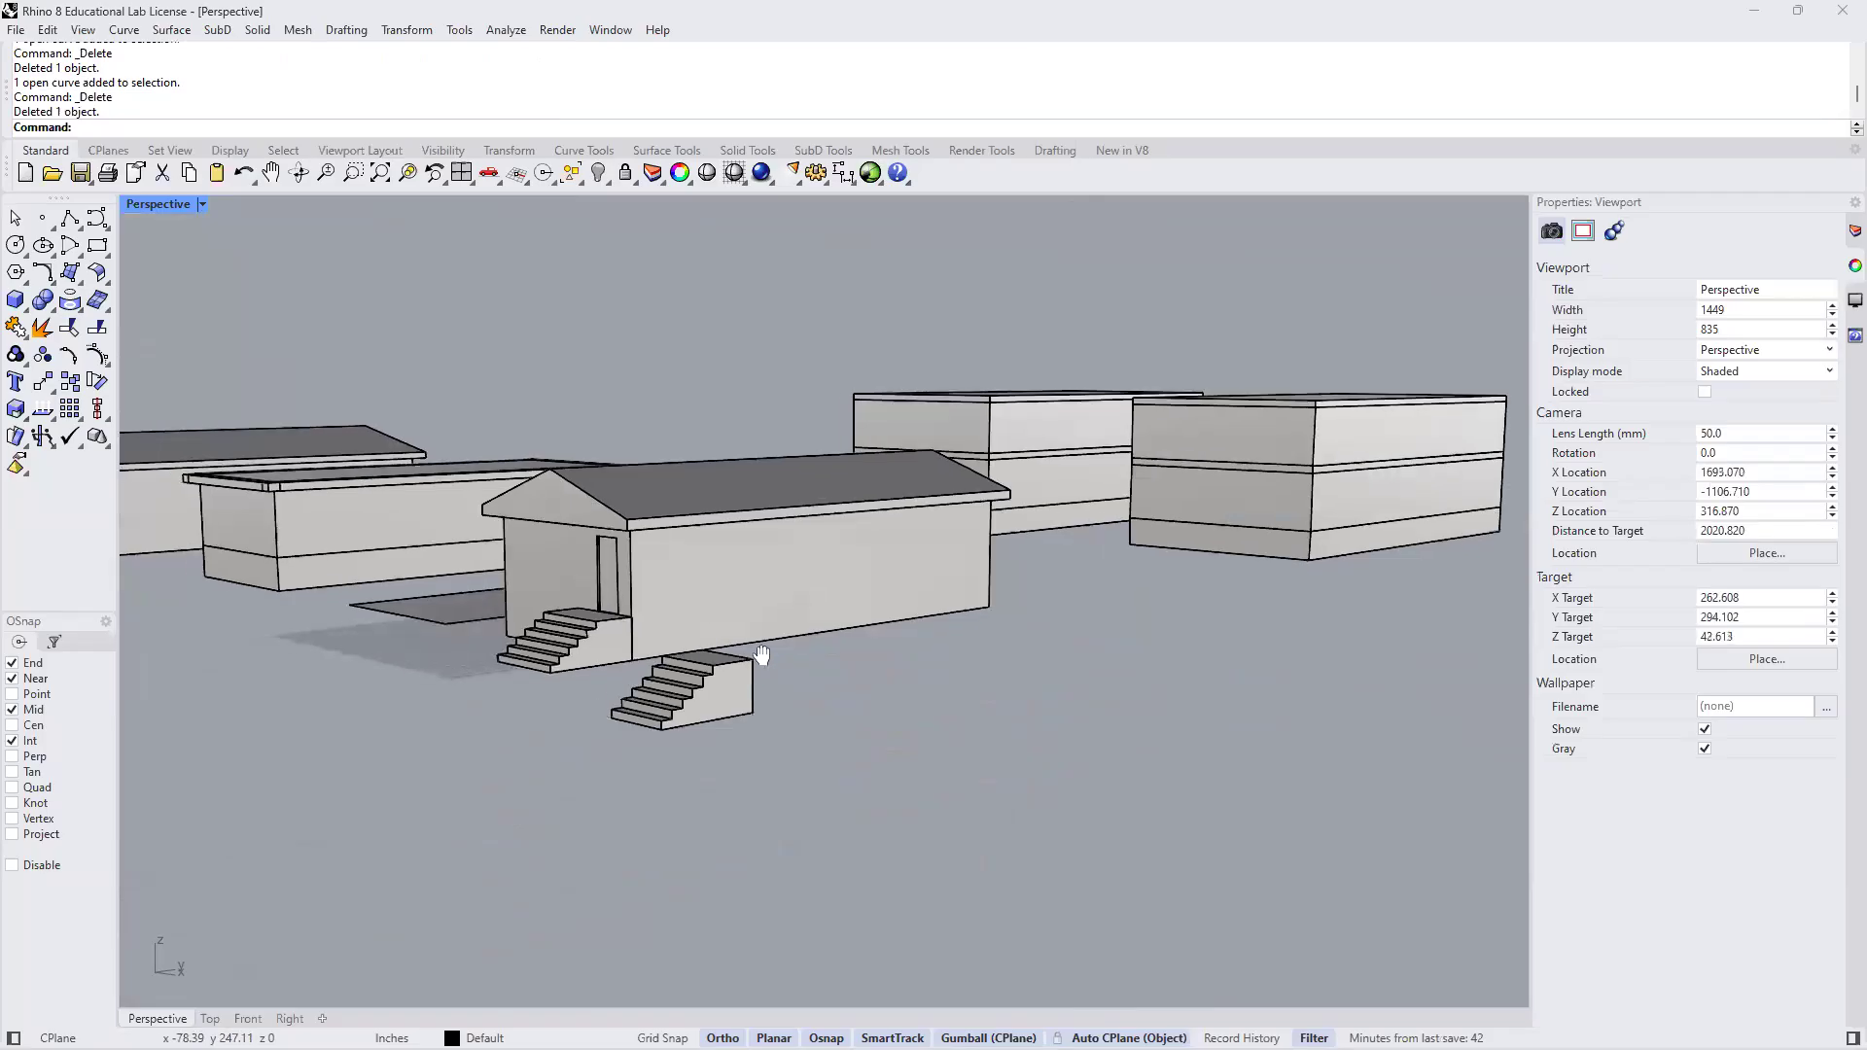
scroll(761, 656, "down", 4)
scroll(784, 656, "down", 2)
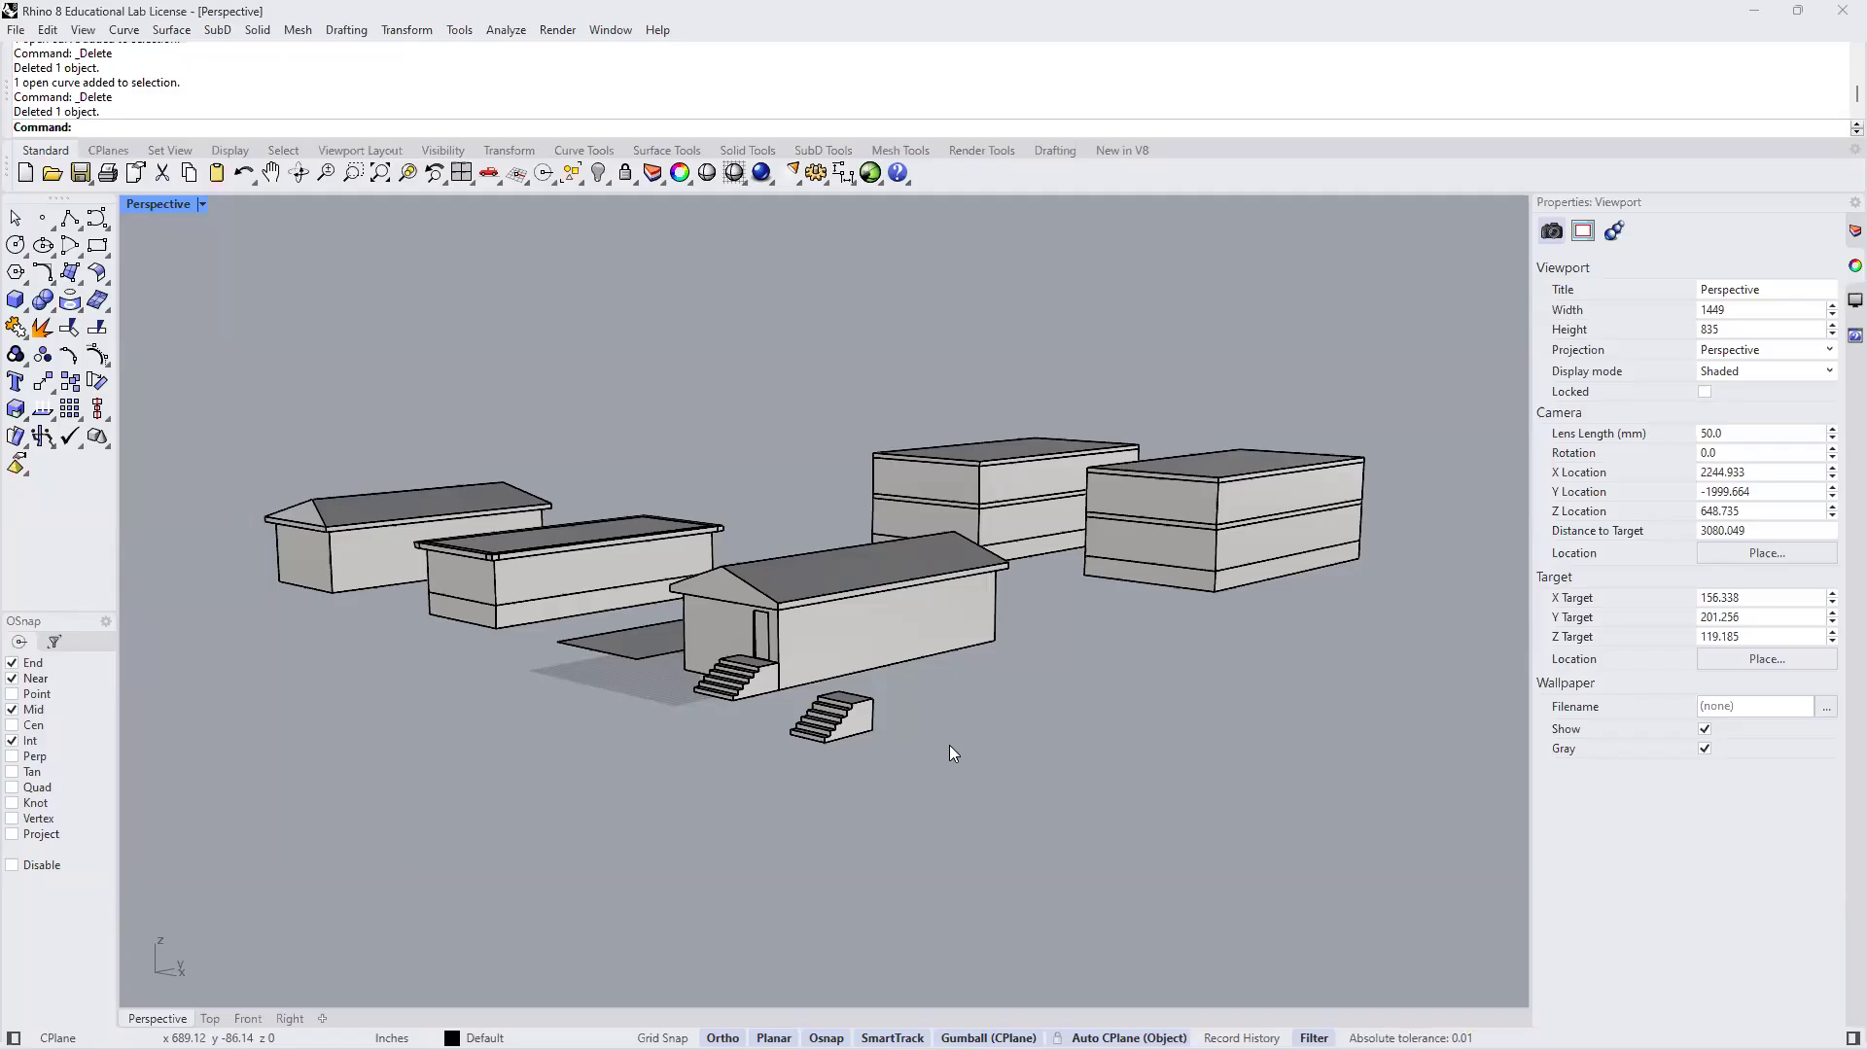
right_click_drag(1036, 570, 1035, 615)
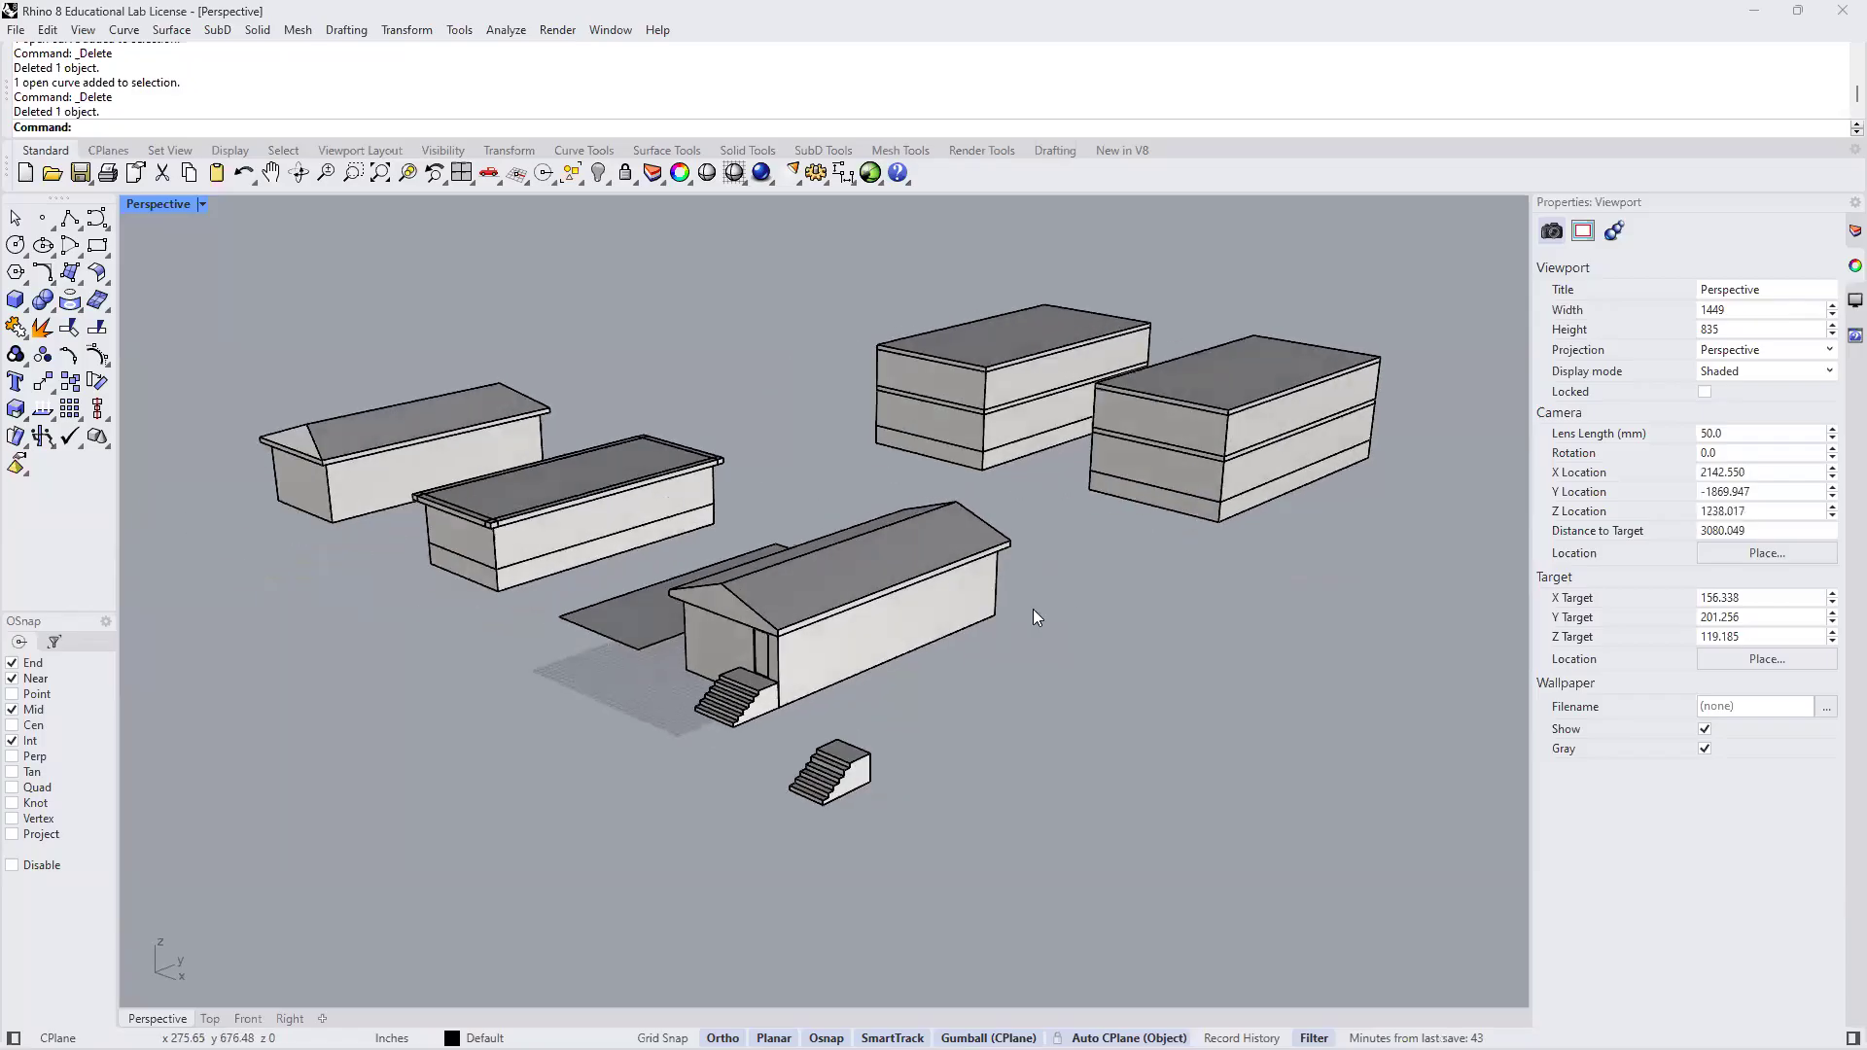